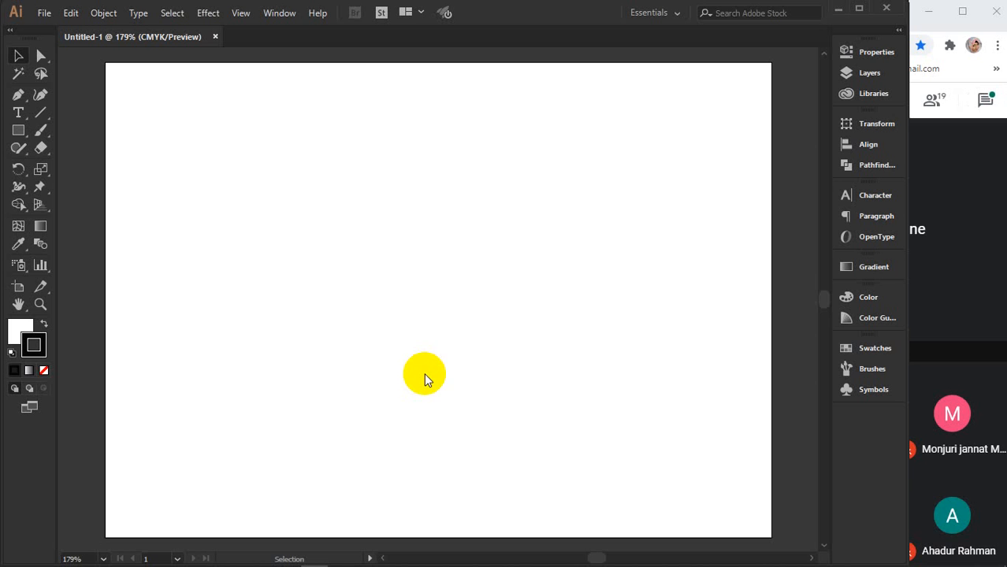
left_click(206, 13)
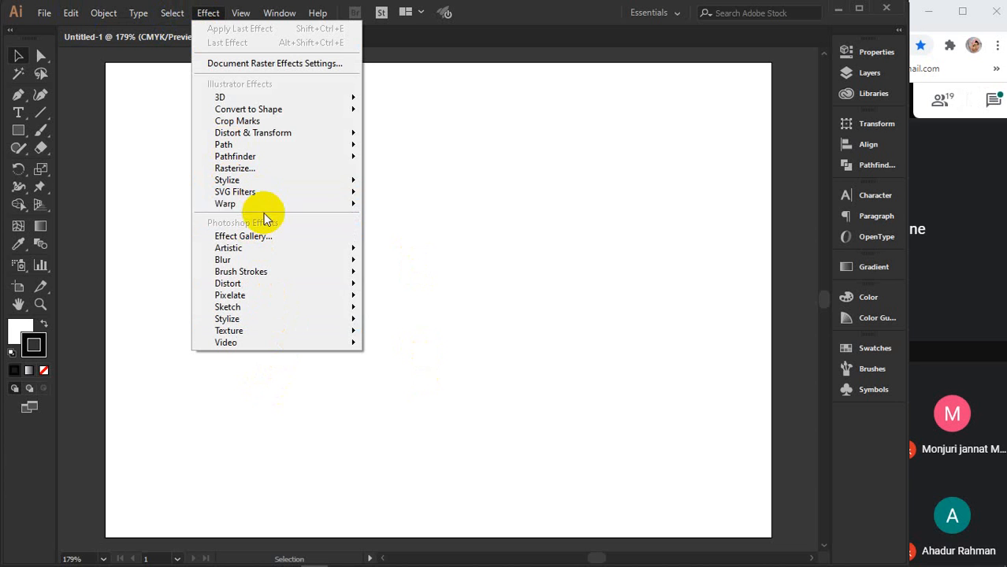
mouse_move(250, 207)
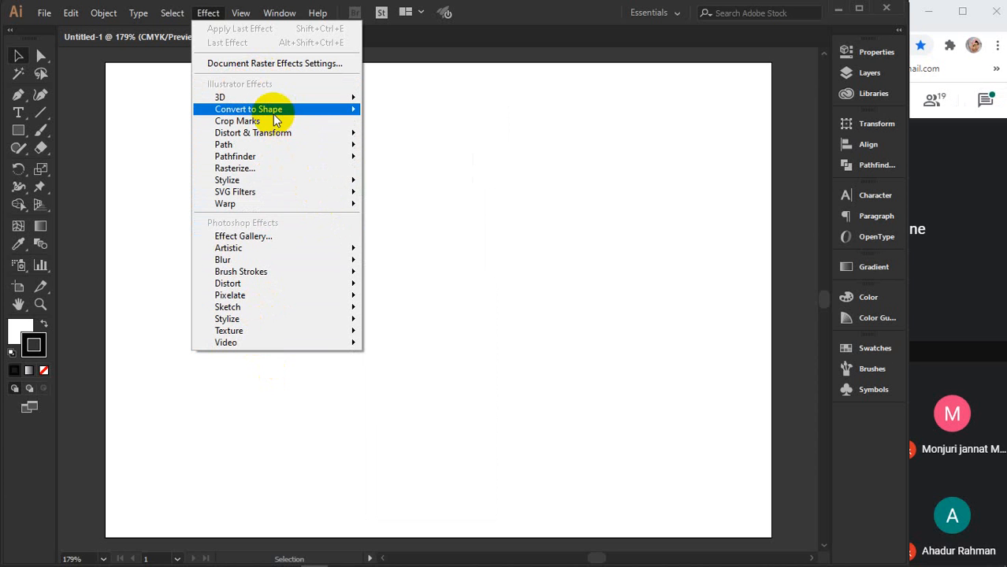
mouse_move(267, 114)
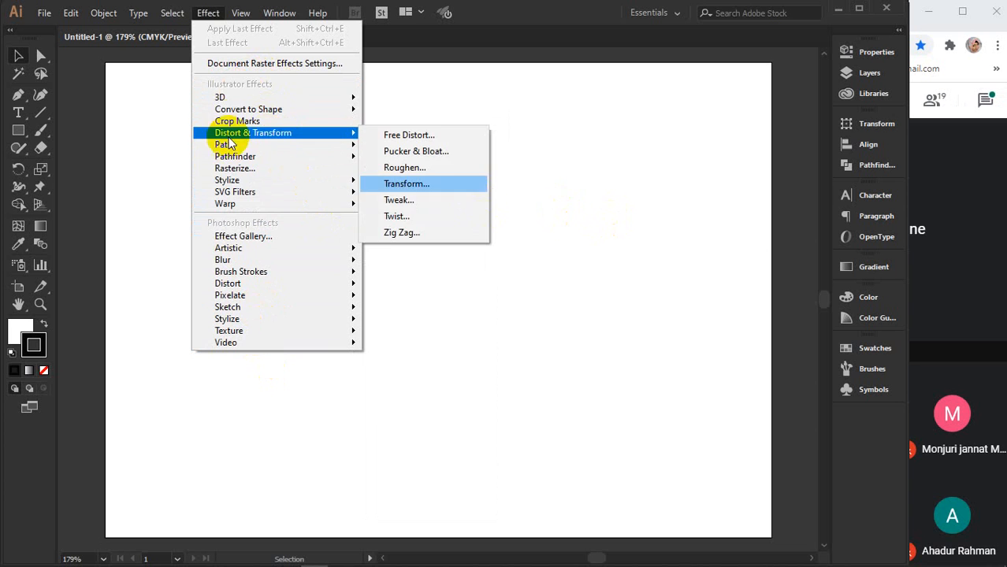
mouse_move(233, 105)
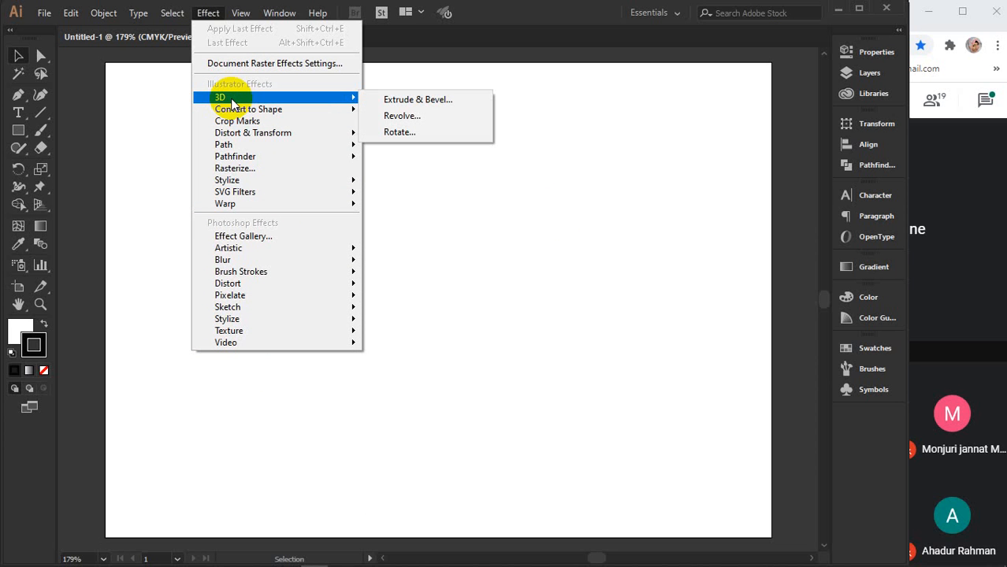
left_click(110, 78)
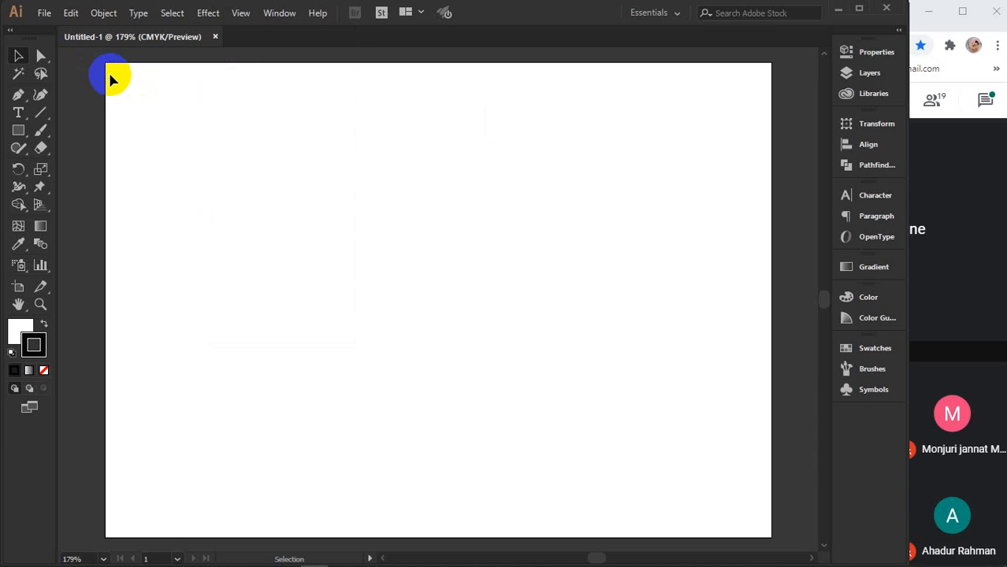
left_click(21, 134)
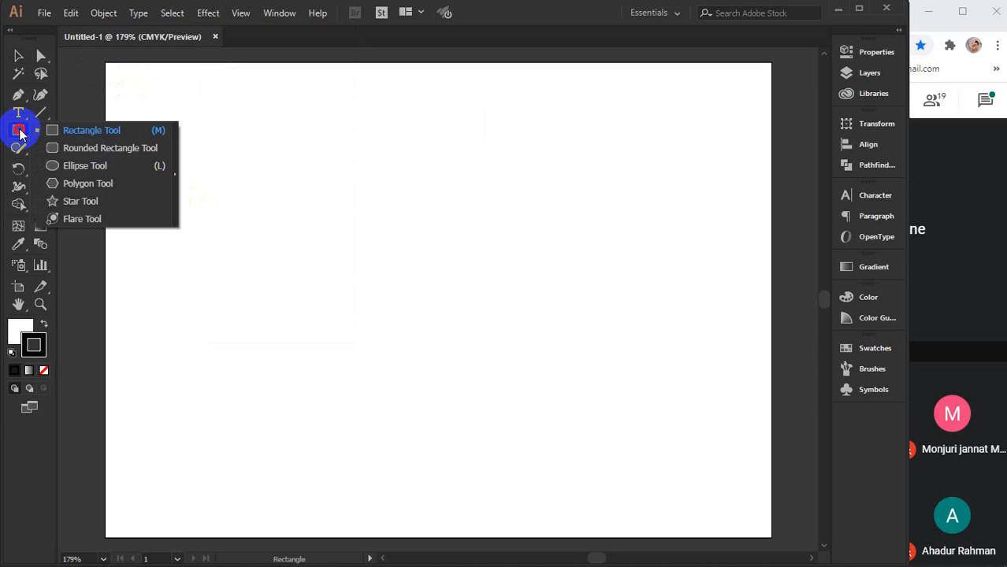
left_click(87, 148)
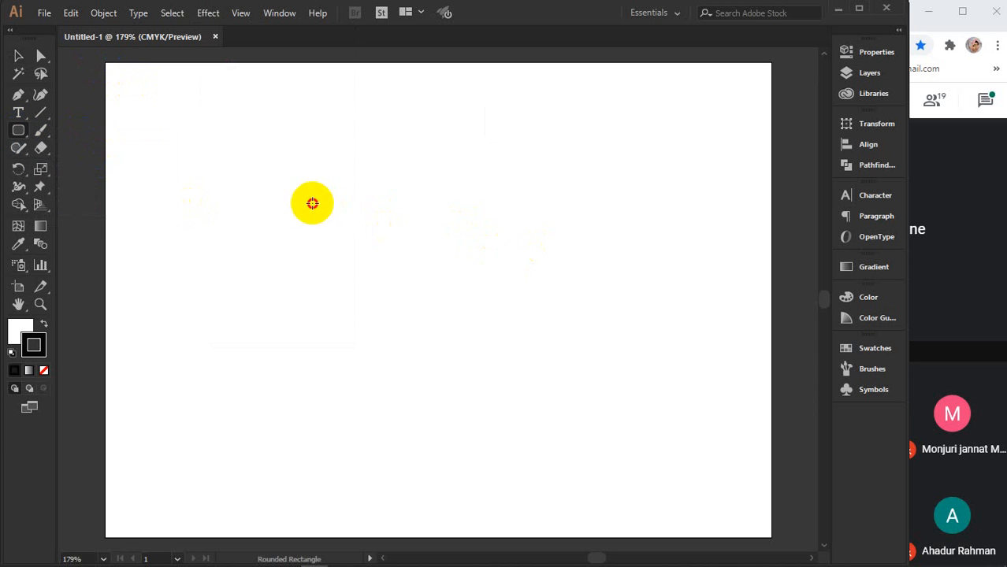
left_click_drag(312, 204, 468, 299)
key("ctrl+z")
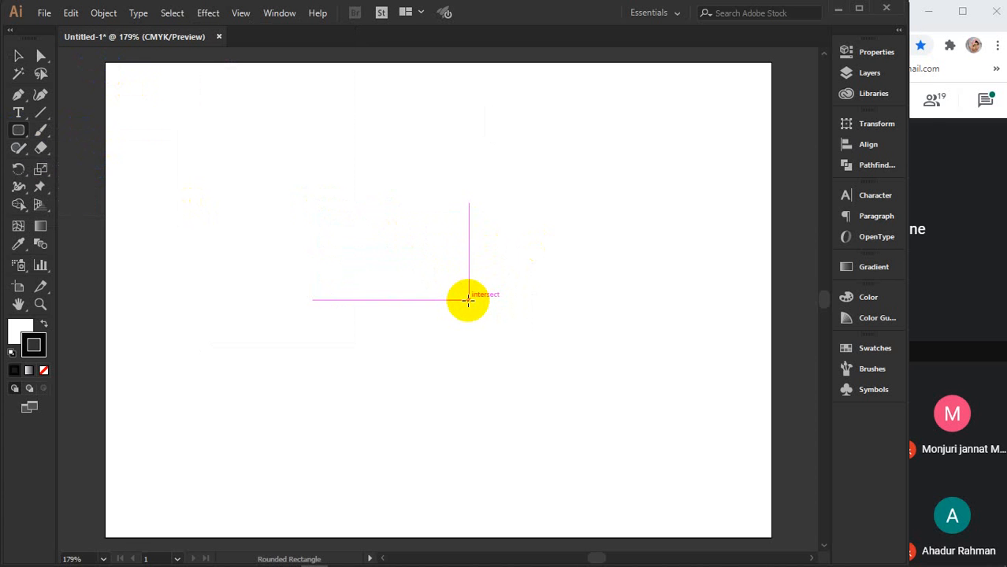
- Draw a sharp-cornered rectangle just above and to the left of the artboard's centre and give it a dark magenta stroke
left_click_drag(18, 130, 91, 130)
left_click_drag(301, 198, 482, 312)
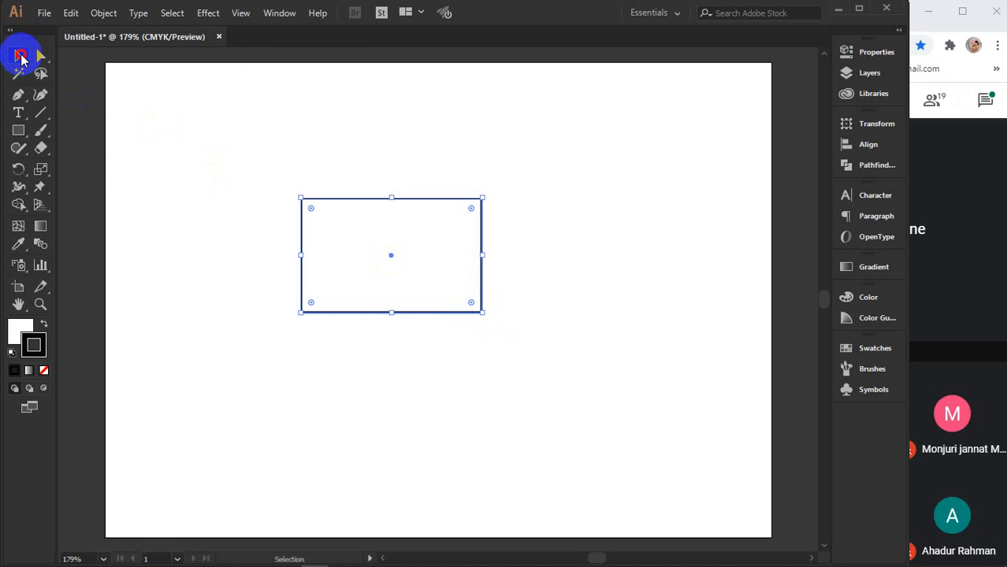
left_click(864, 352)
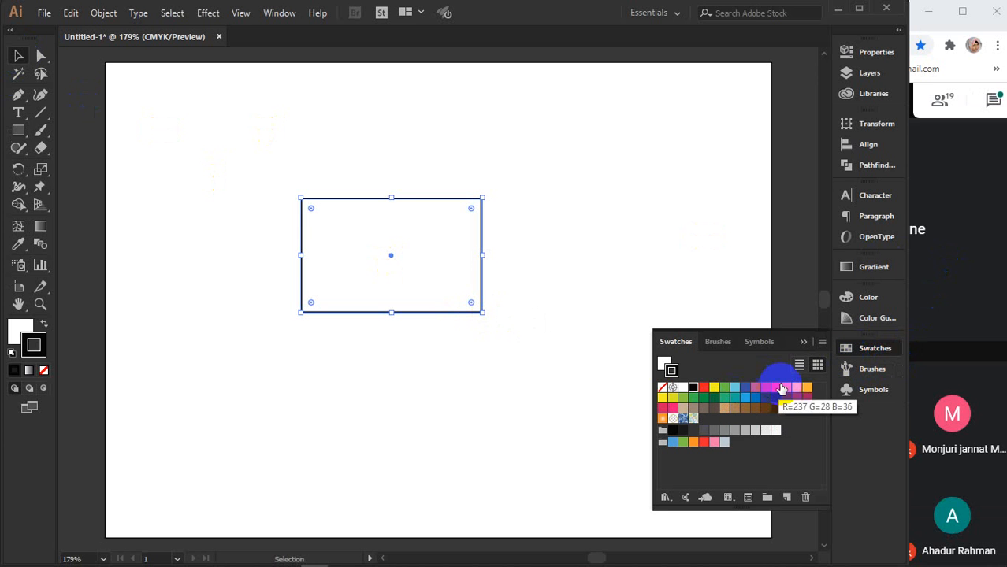
left_click(797, 388)
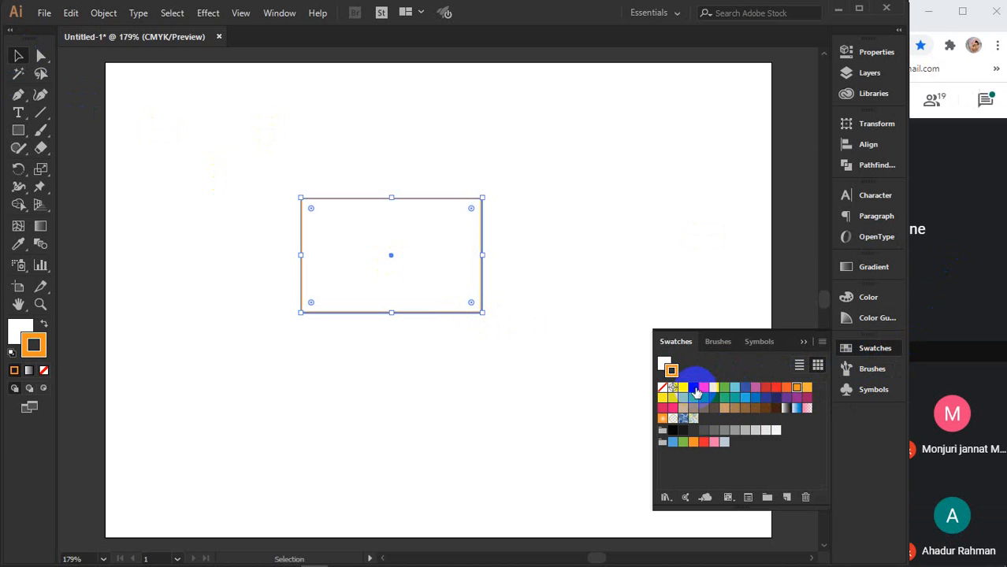
left_click(775, 410)
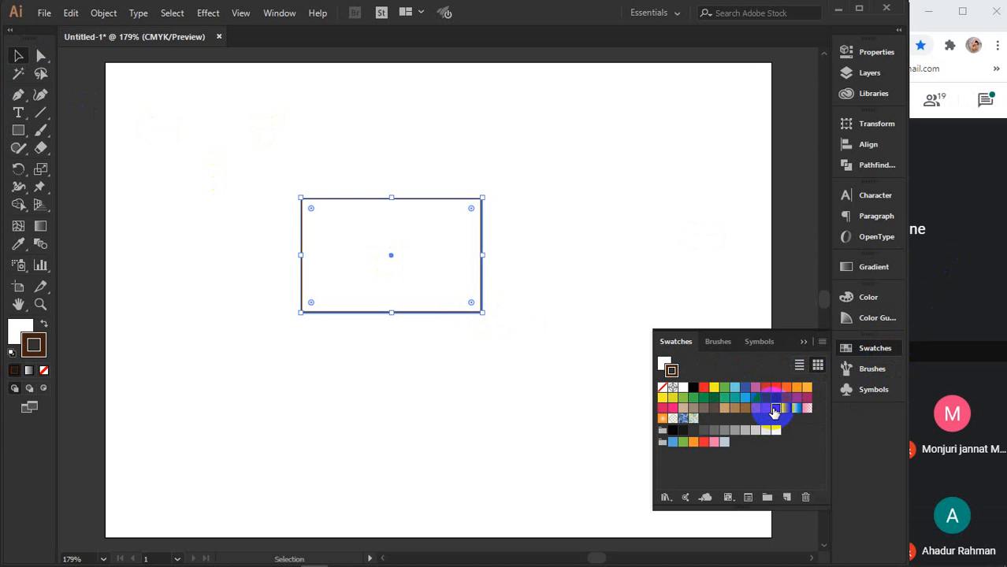
left_click(807, 398)
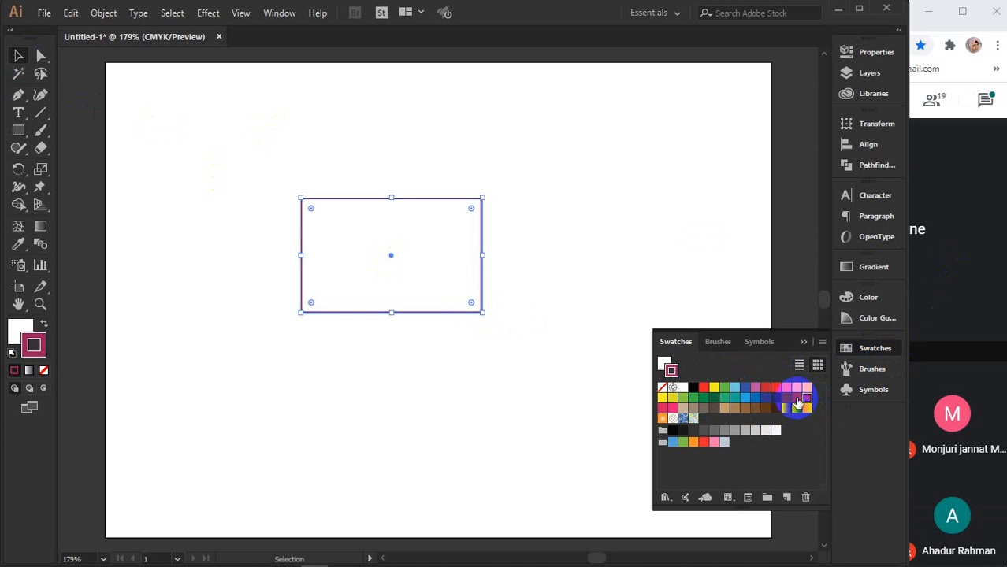
- Fill the rectangle with the light orange swatch and move it slightly down and to the right
left_click(664, 366)
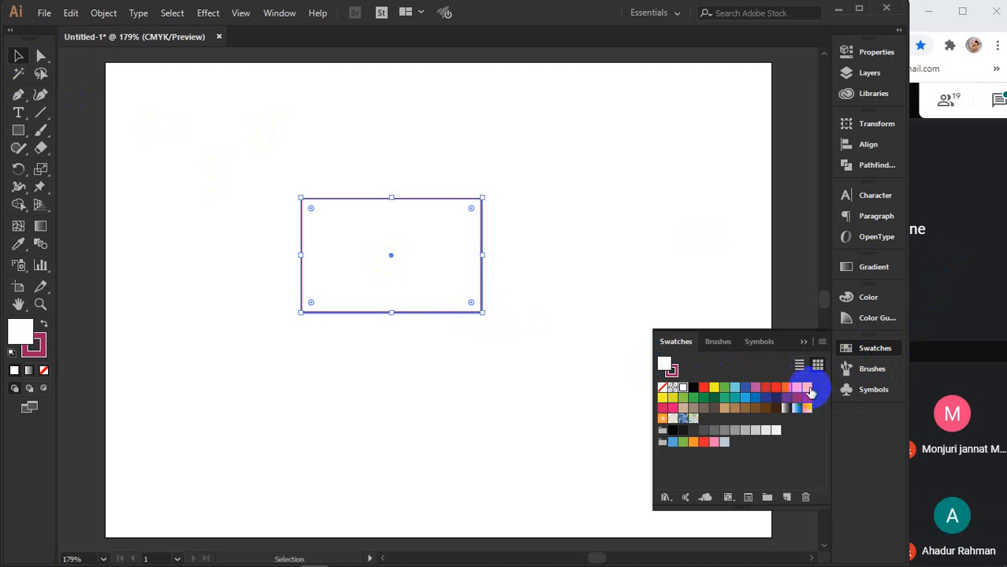
left_click(807, 389)
left_click(797, 389)
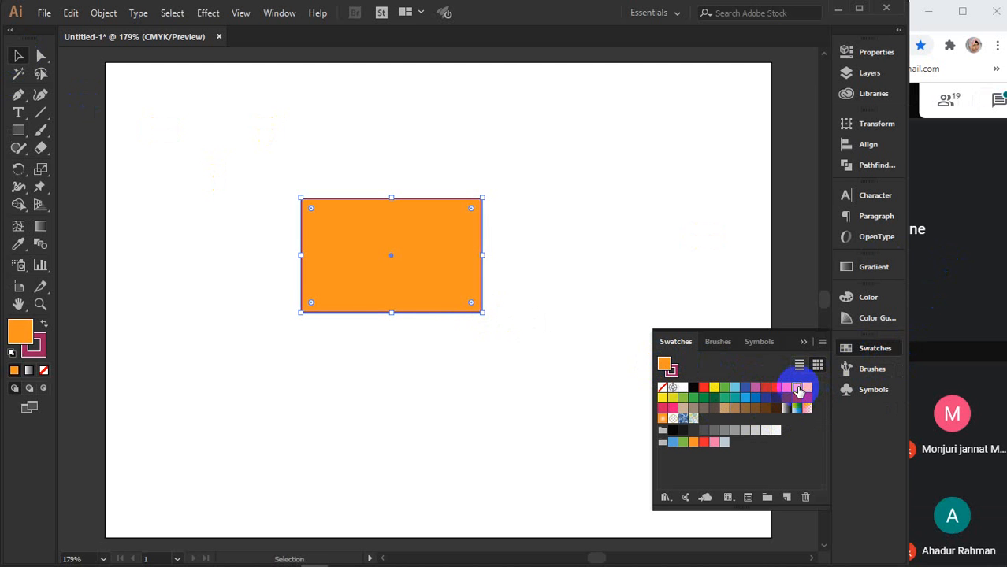
left_click(807, 387)
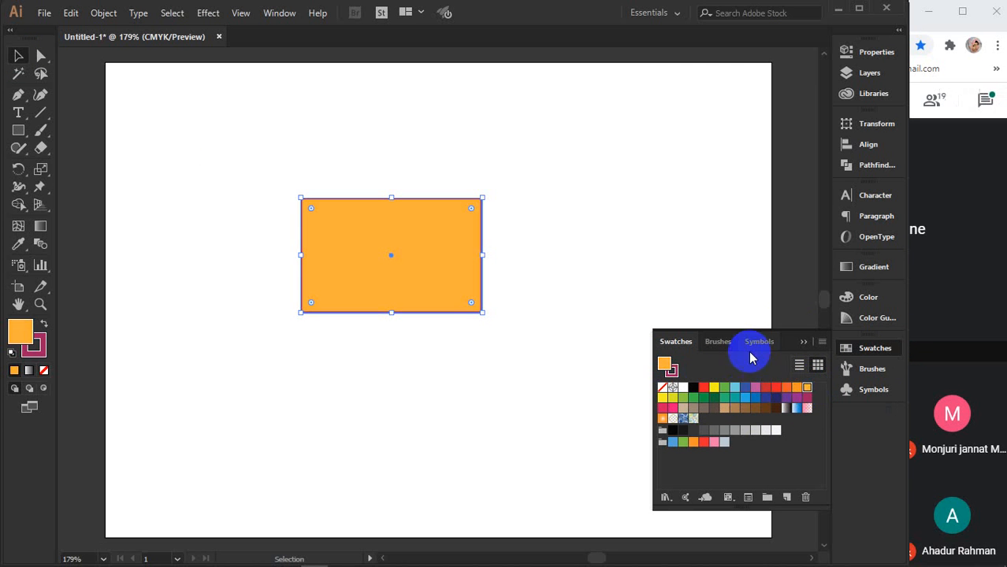
left_click(803, 343)
left_click(197, 117)
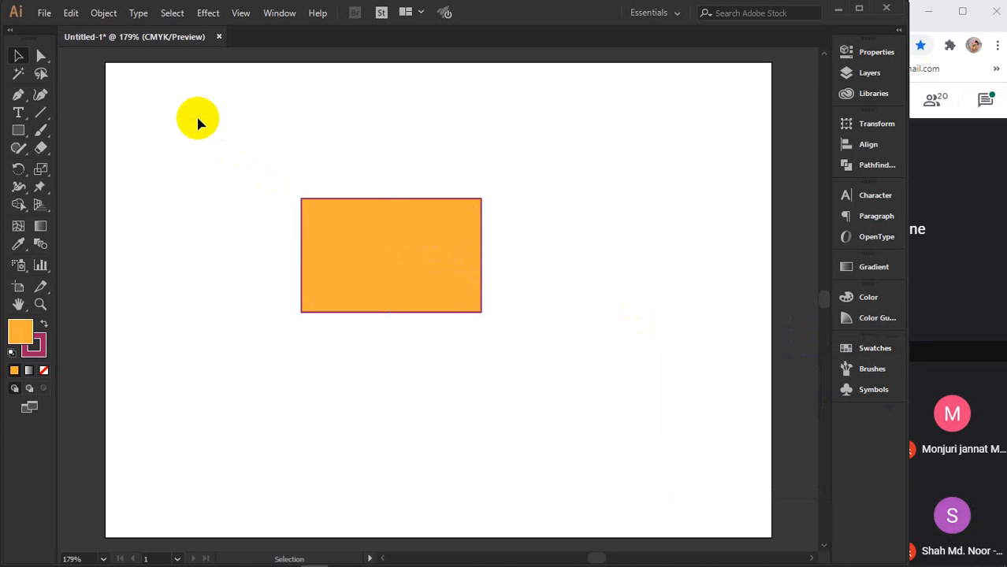
left_click_drag(370, 249, 394, 285)
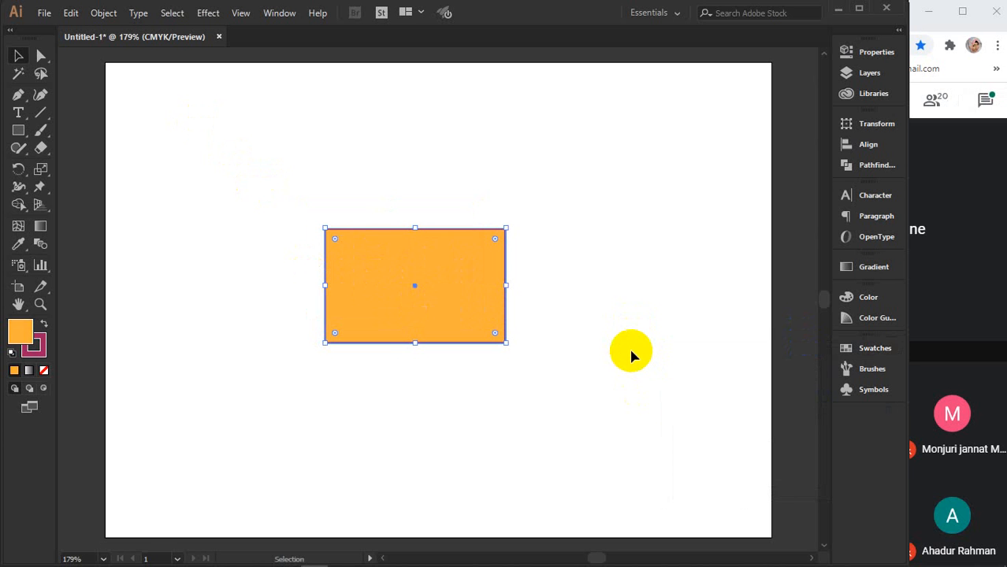
- Open the 3D Extrude & Bevel options for the orange rectangle and turn on the preview
left_click(206, 12)
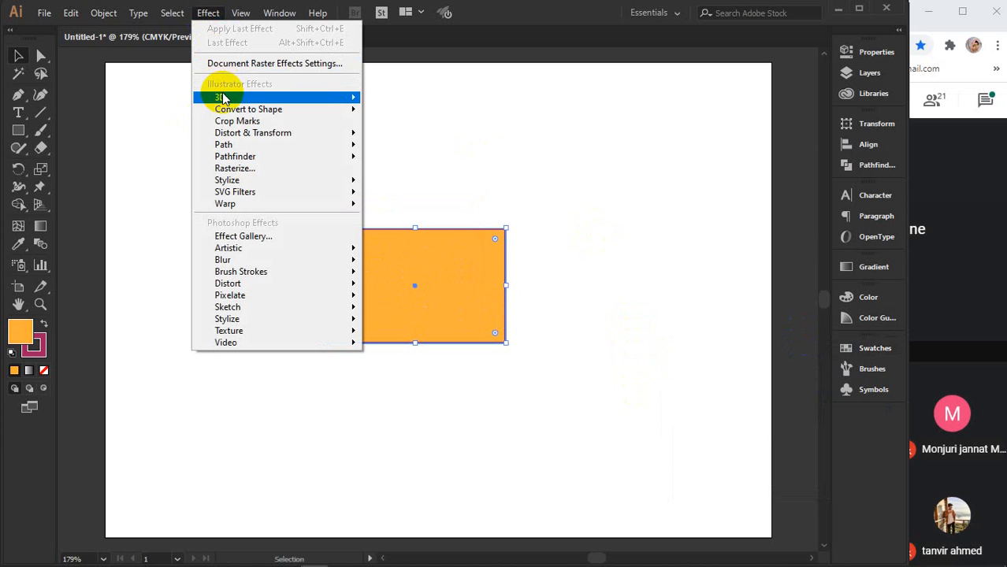
mouse_move(223, 98)
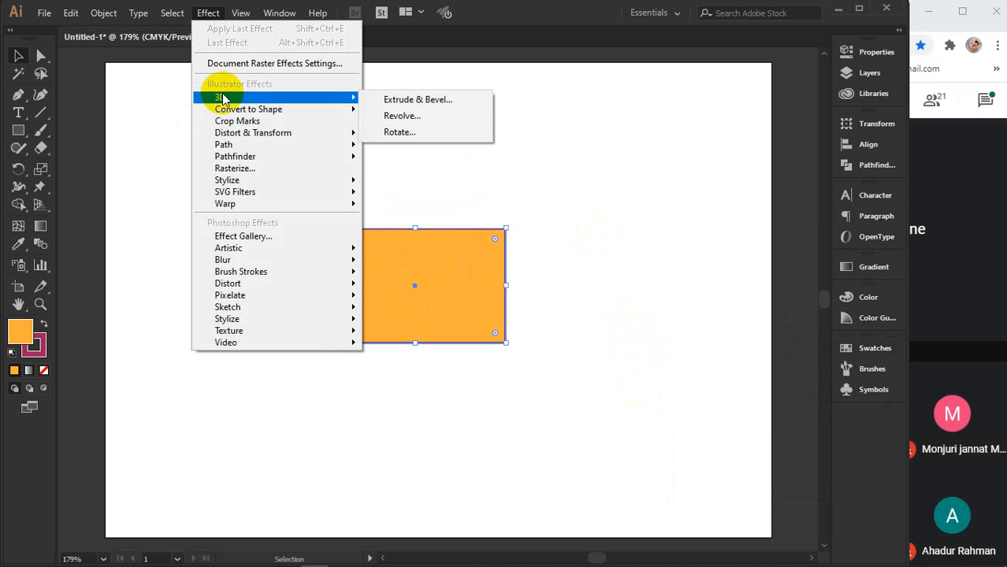
left_click(423, 100)
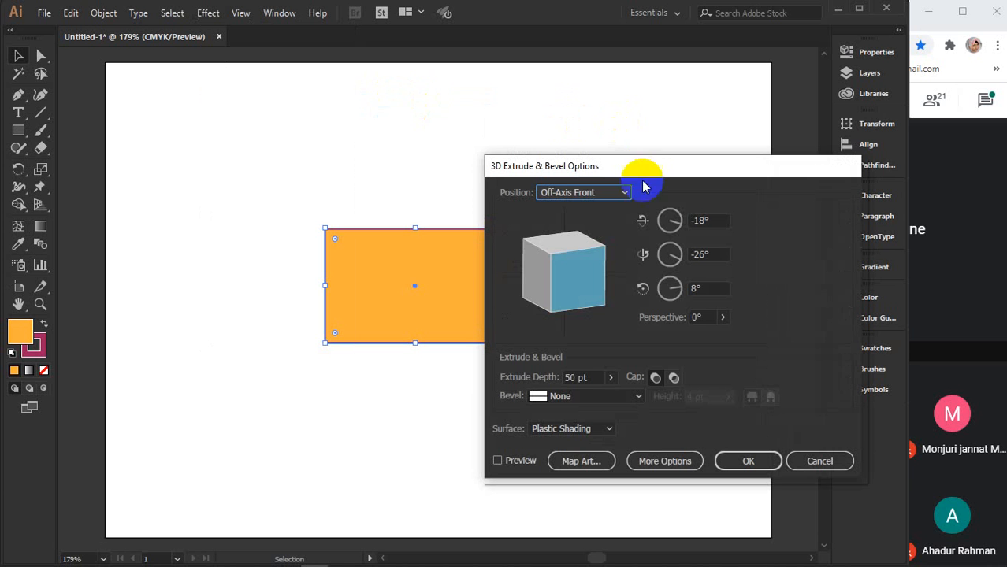
left_click_drag(657, 169, 700, 85)
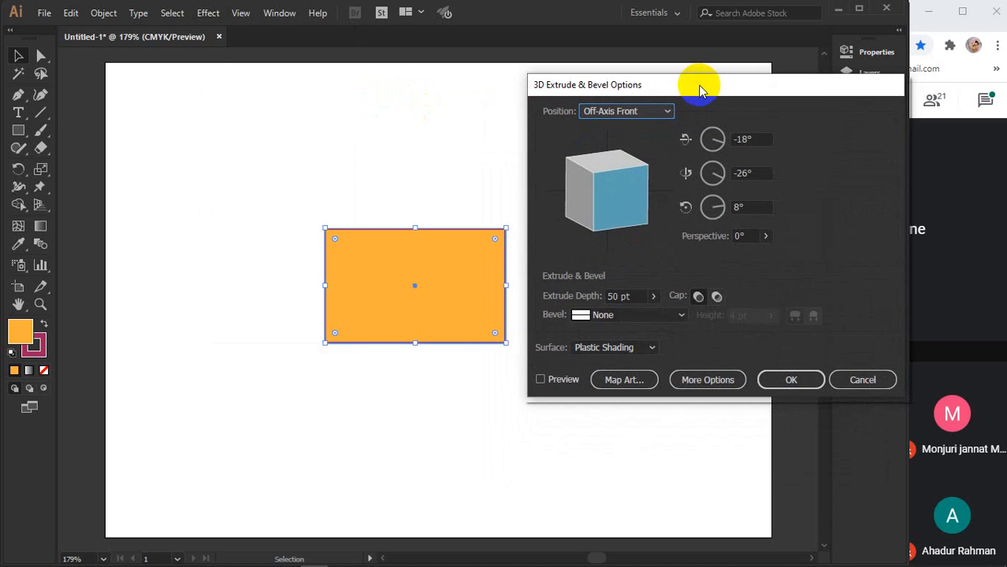
left_click(541, 380)
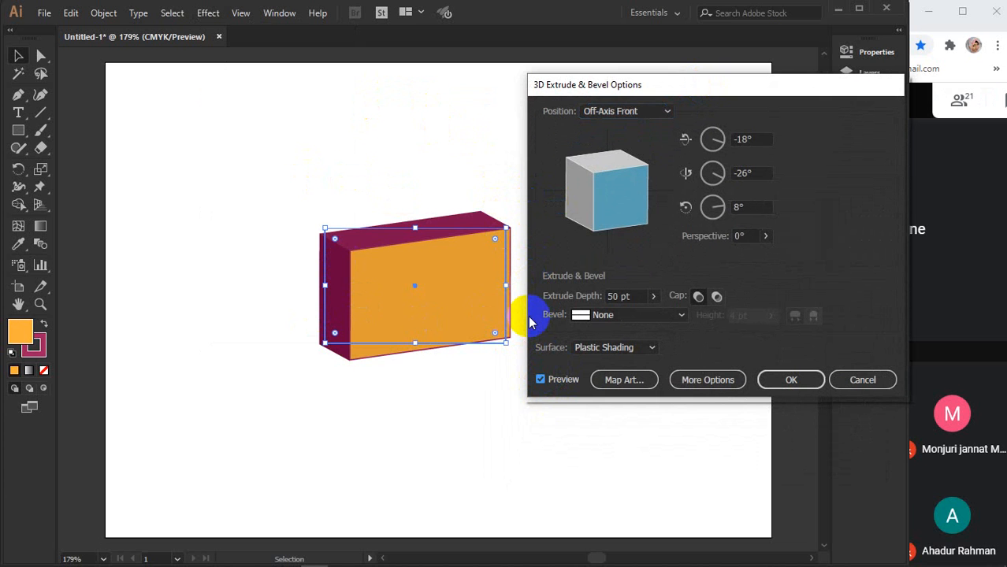
- Try the Front, Back, Left and Top position presets on the extruded rectangle
left_click(667, 113)
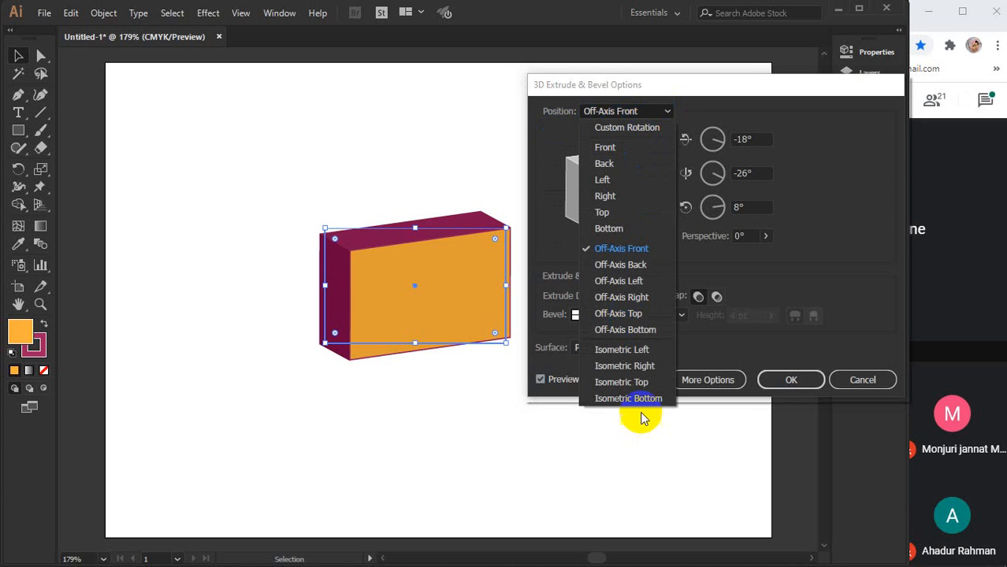
left_click(605, 148)
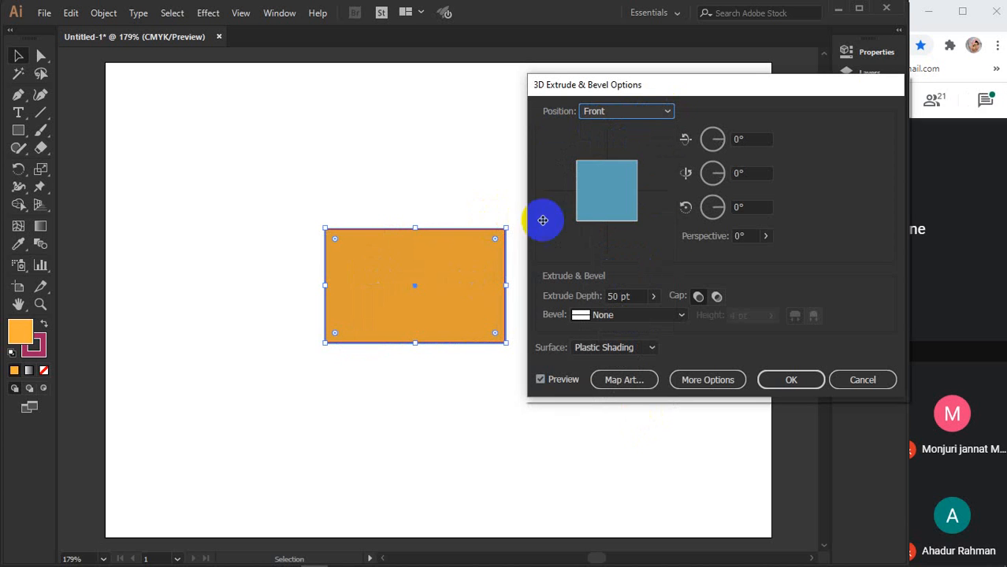
left_click(637, 113)
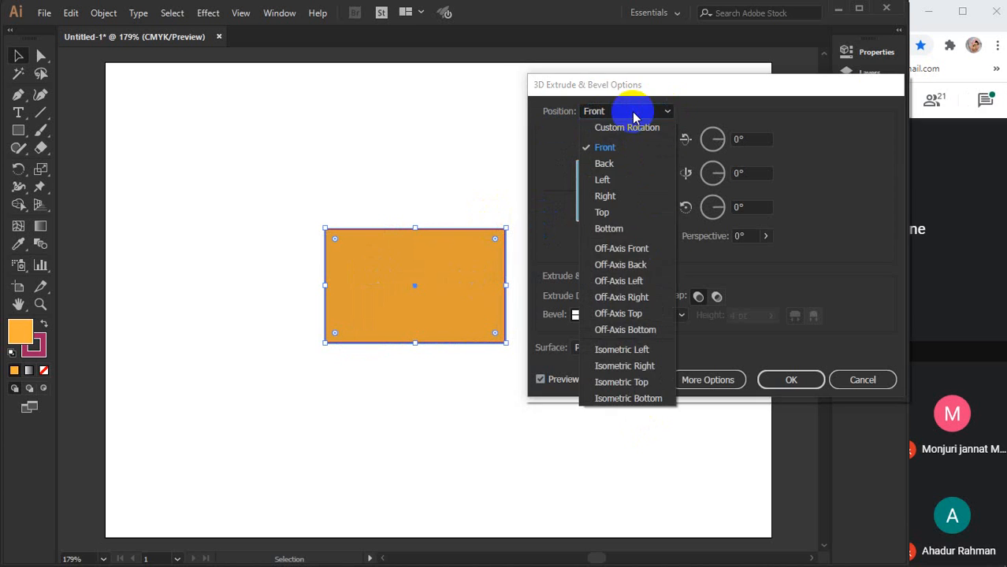
left_click(628, 165)
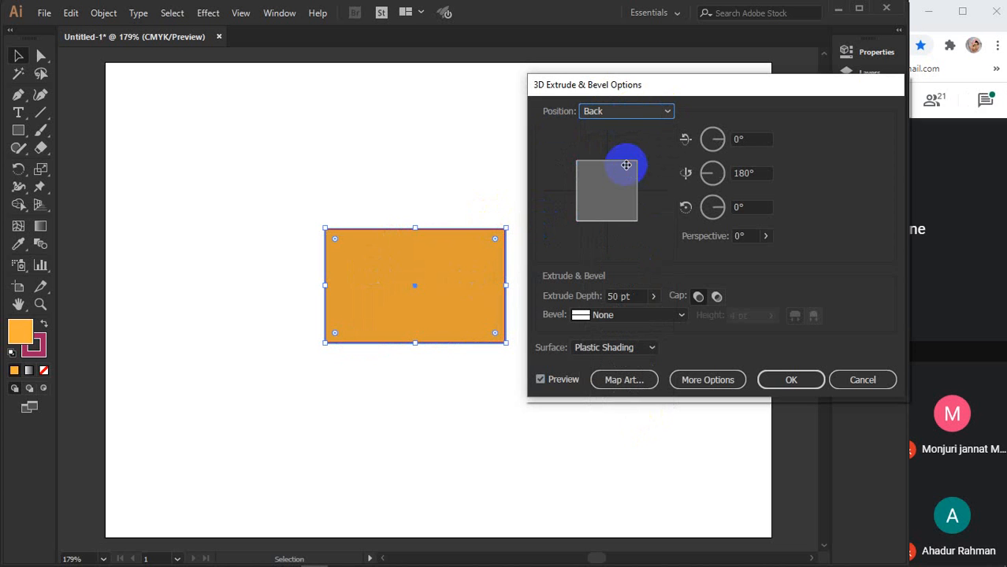
left_click(662, 113)
left_click(626, 174)
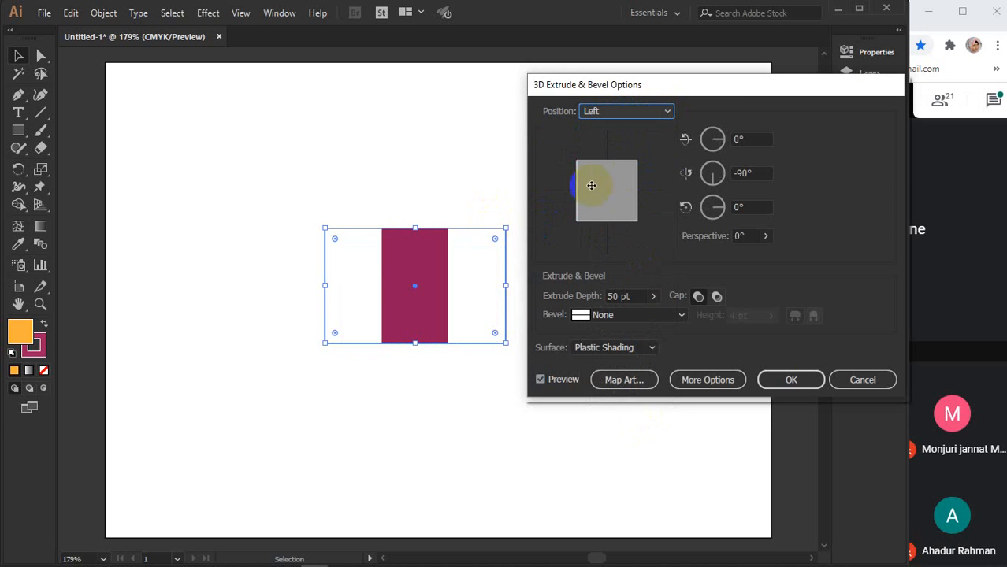
left_click(645, 111)
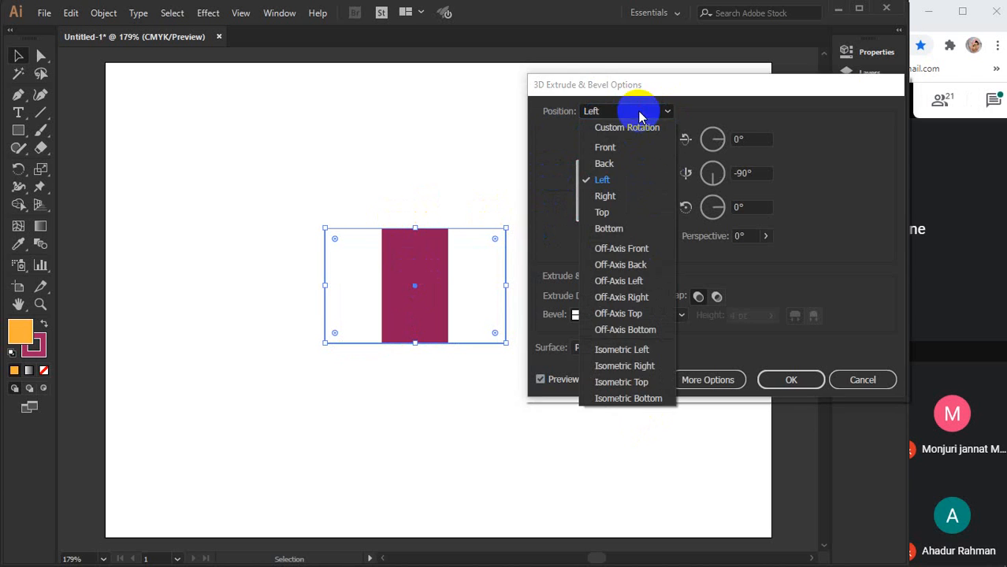
left_click(634, 210)
- Try the Off-Axis Left, Off-Axis Right and Isometric Right position presets, and return the extrusion to Off-Axis Front
left_click_drag(645, 111, 626, 281)
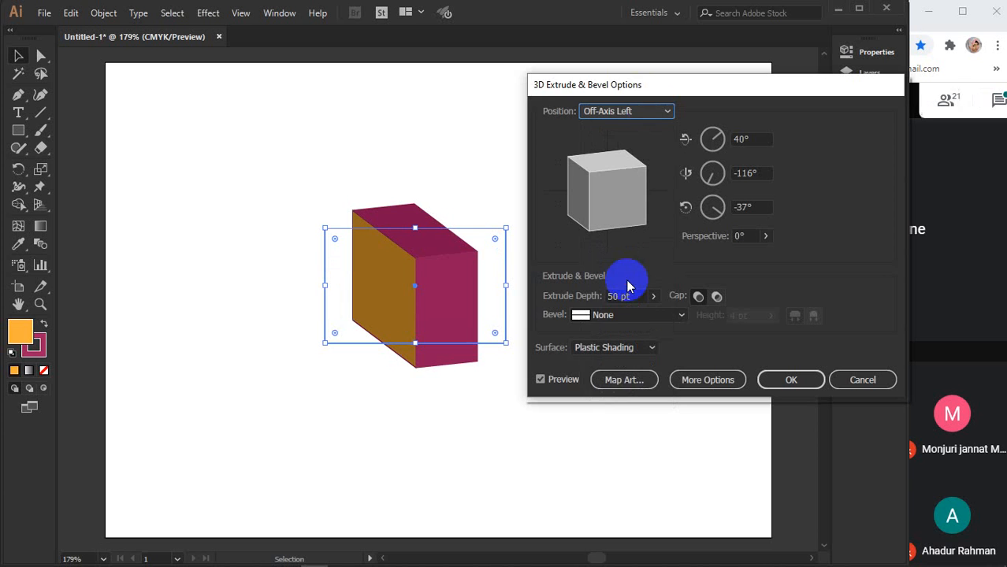
left_click_drag(642, 111, 636, 291)
left_click(647, 109)
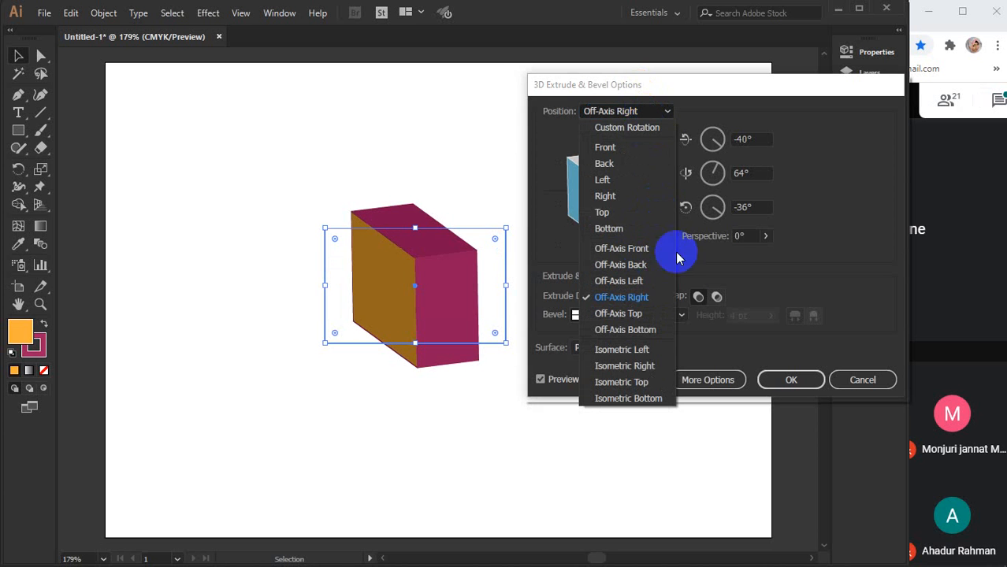
left_click(626, 368)
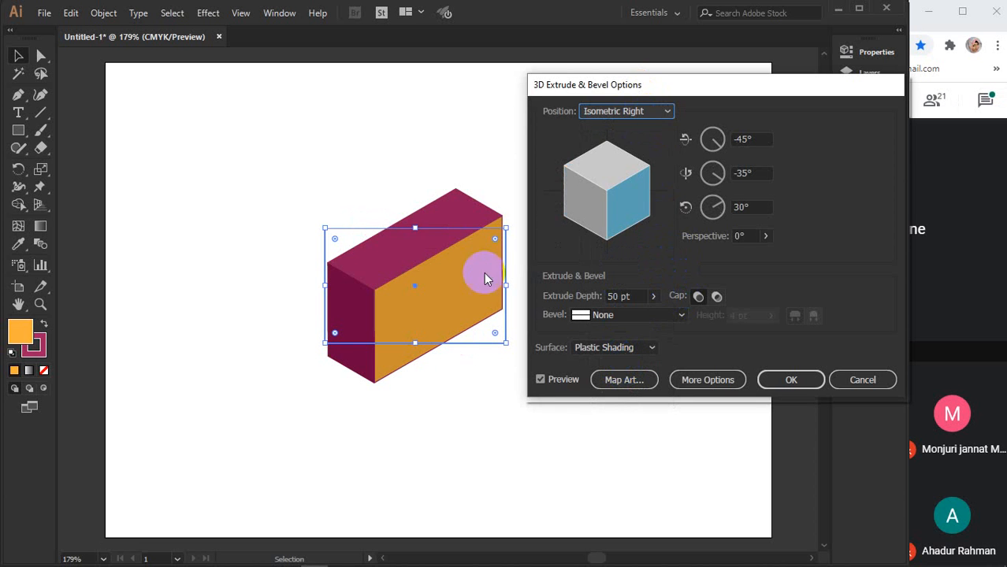
left_click(661, 111)
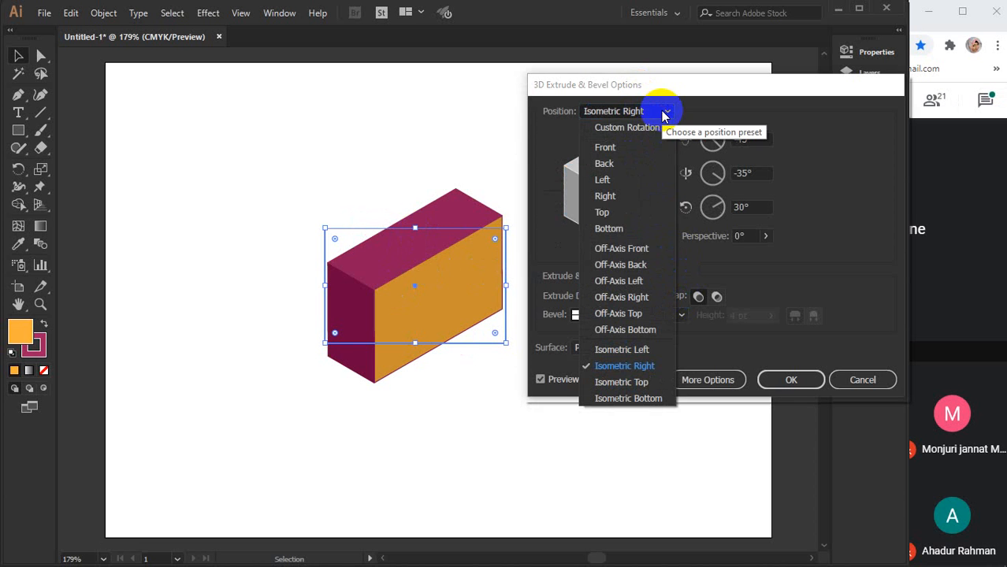
left_click(621, 249)
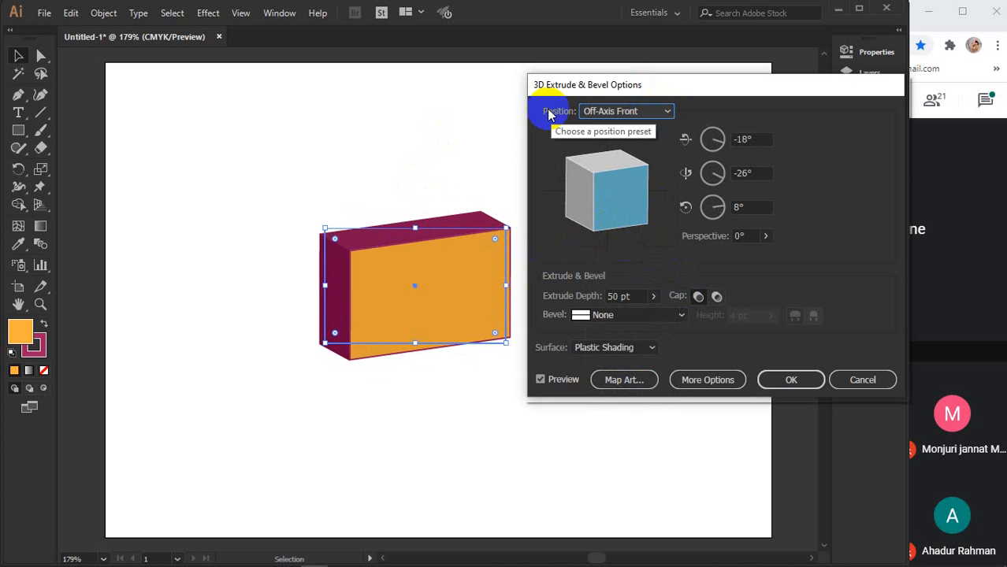
left_click(646, 114)
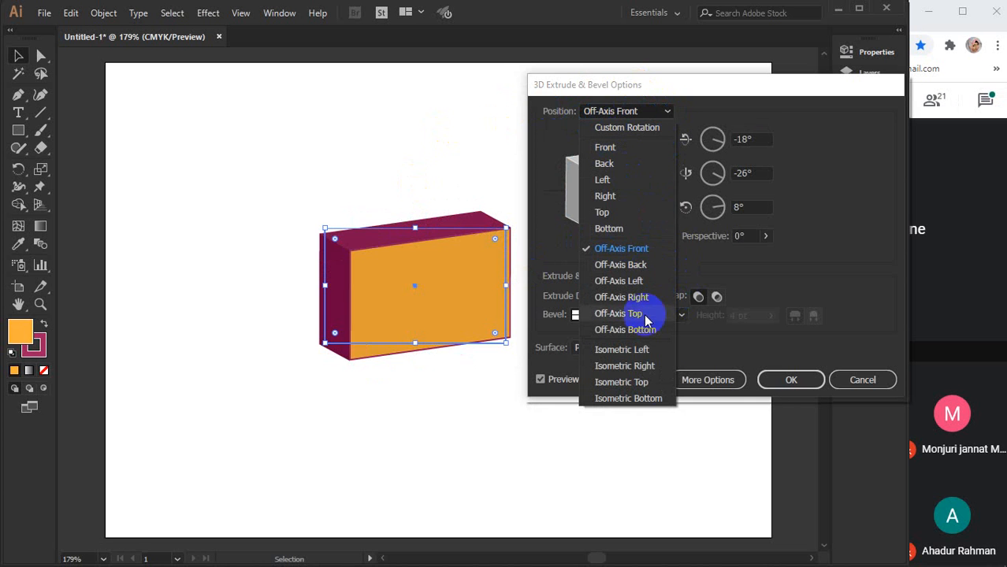
left_click(635, 113)
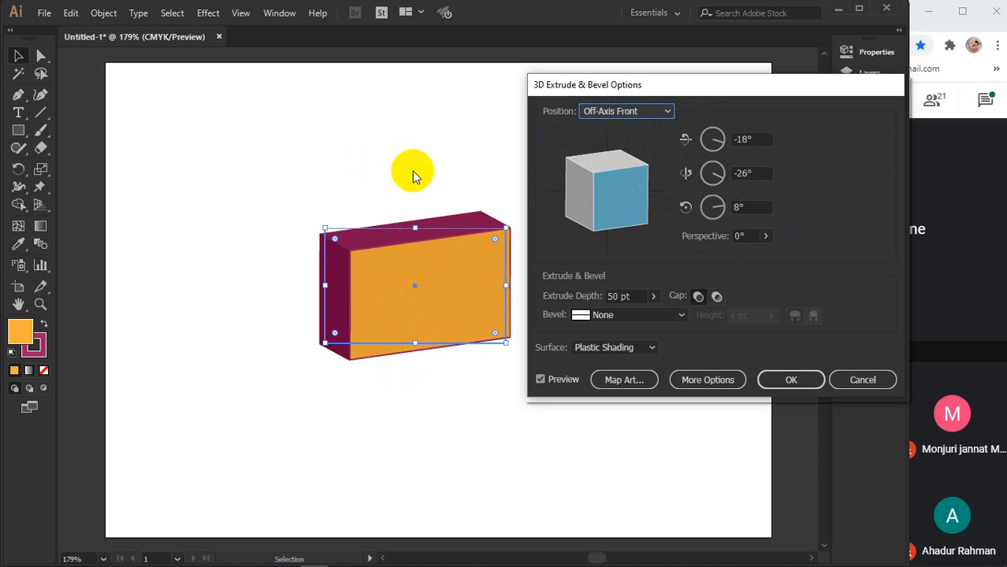
- Try different X-axis rotations on the extruded rectangle, raising the angle to -7° and lowering it to -31°
left_click(749, 138)
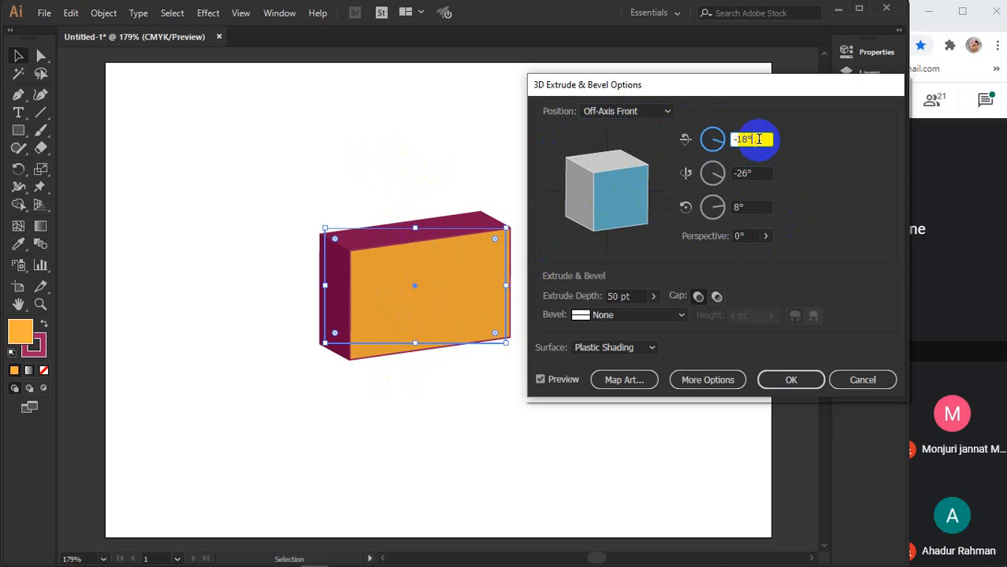
type("-11")
left_click(758, 139)
key("Up")
key("Up")
key("Up")
key("Up")
key("Up")
key("Up")
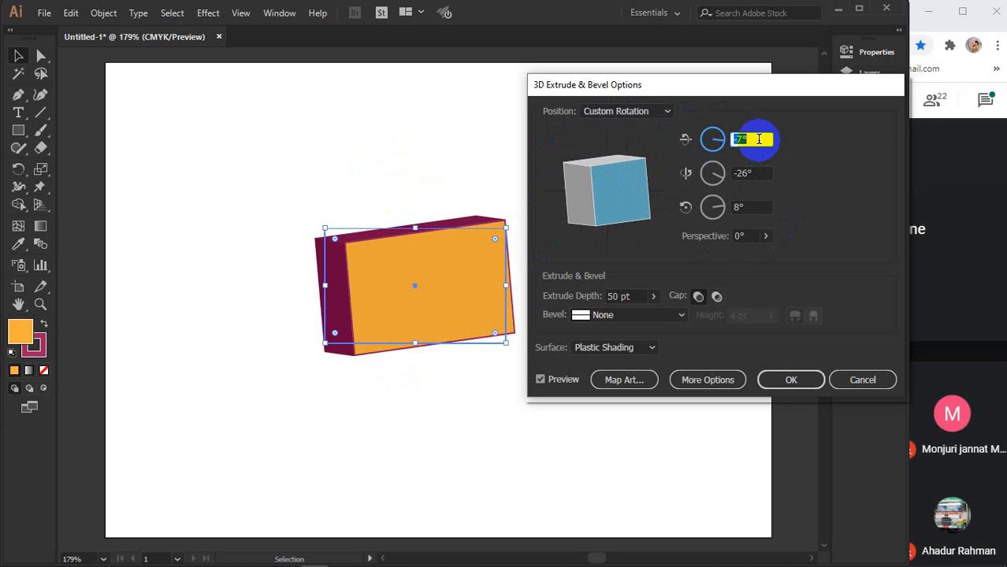
key("Down")
key("Down")
key("Down")
key("Down")
key("Down")
key("Down")
key("Down")
key("Down")
key("Down")
key("Down")
key("Down")
key("Down")
key("Down")
key("Down")
key("Down")
key("Down")
key("Down")
key("Down")
key("Down")
key("Down")
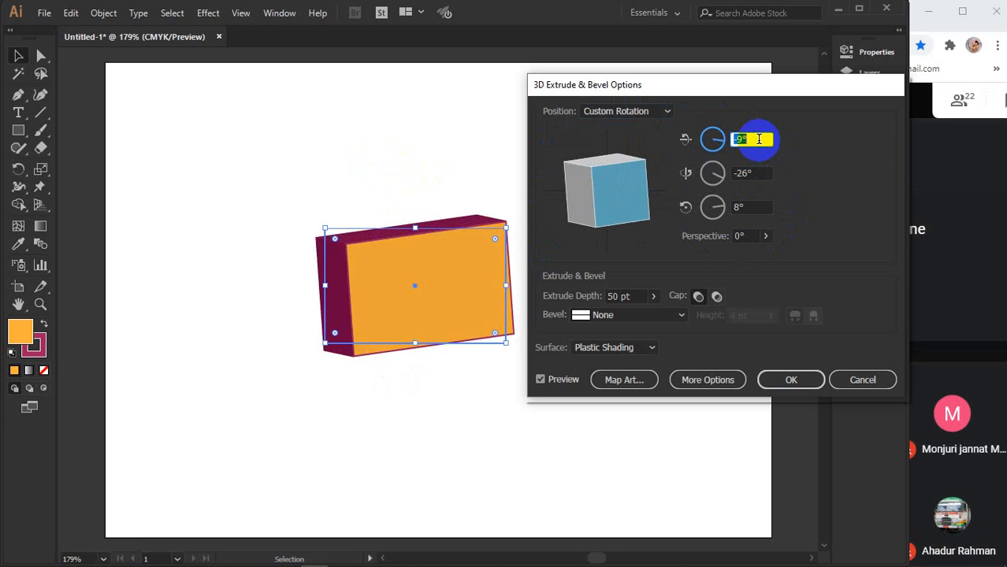
key("Down")
key("Down")
key("Down")
key("Down")
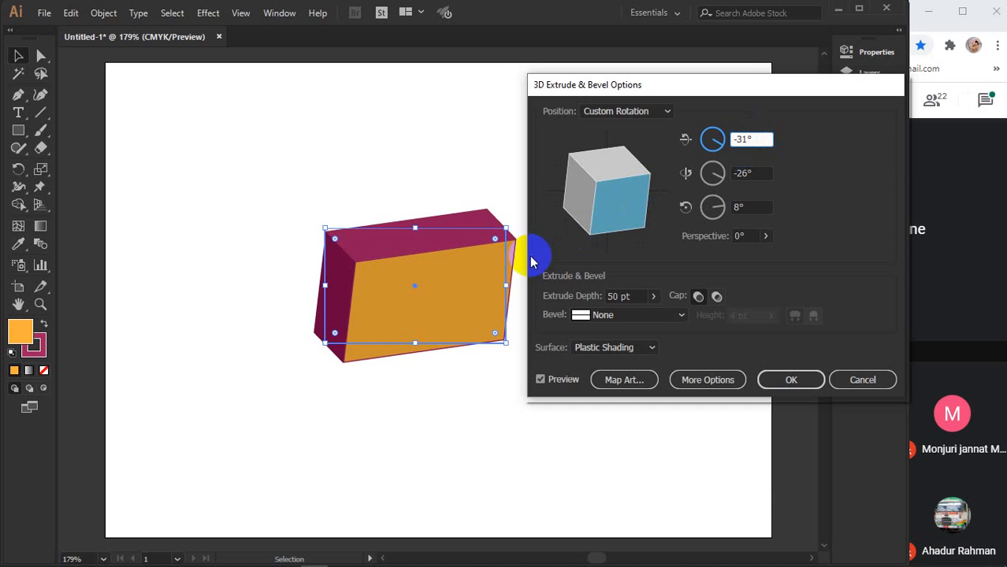
left_click(750, 139)
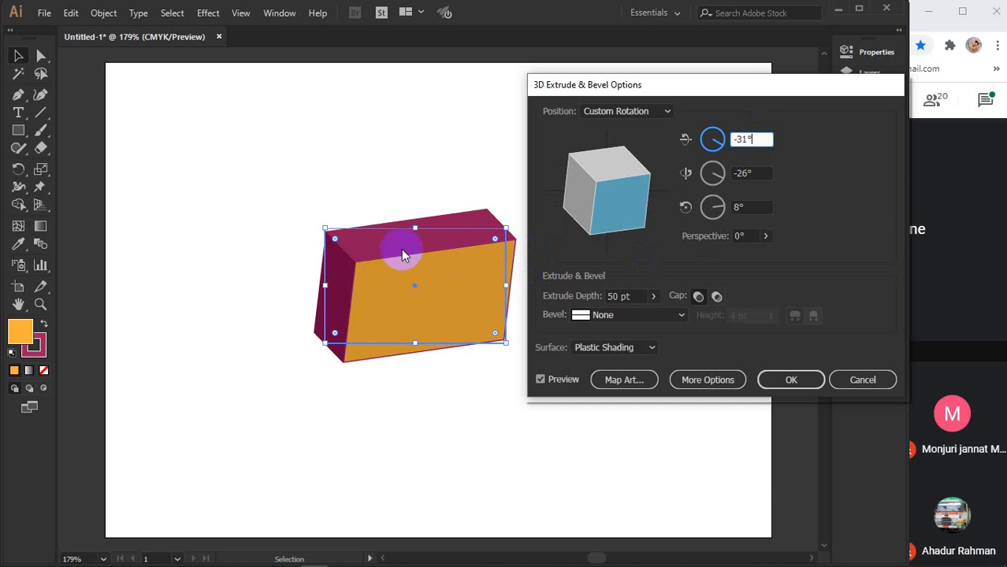
double_click(750, 138)
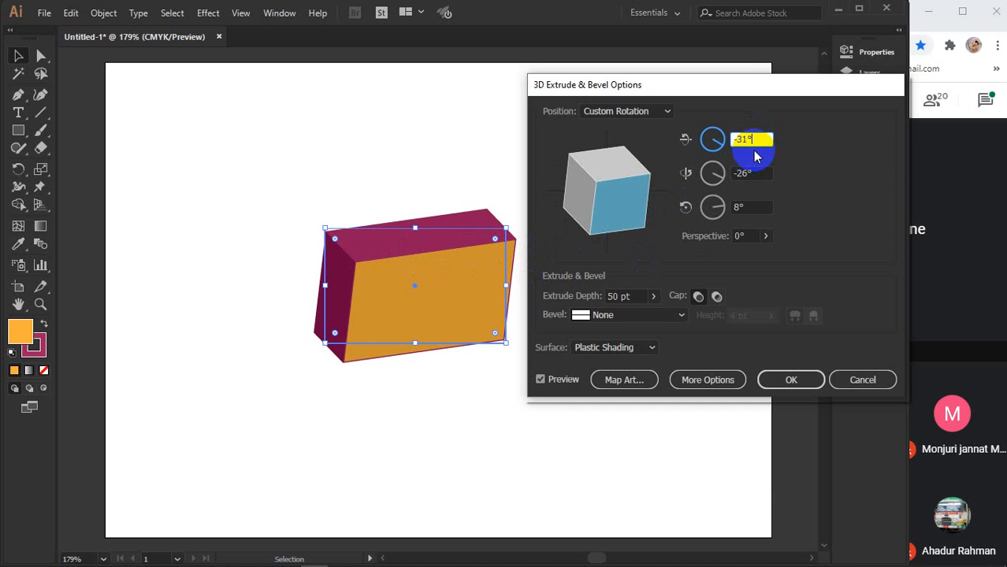
double_click(757, 139)
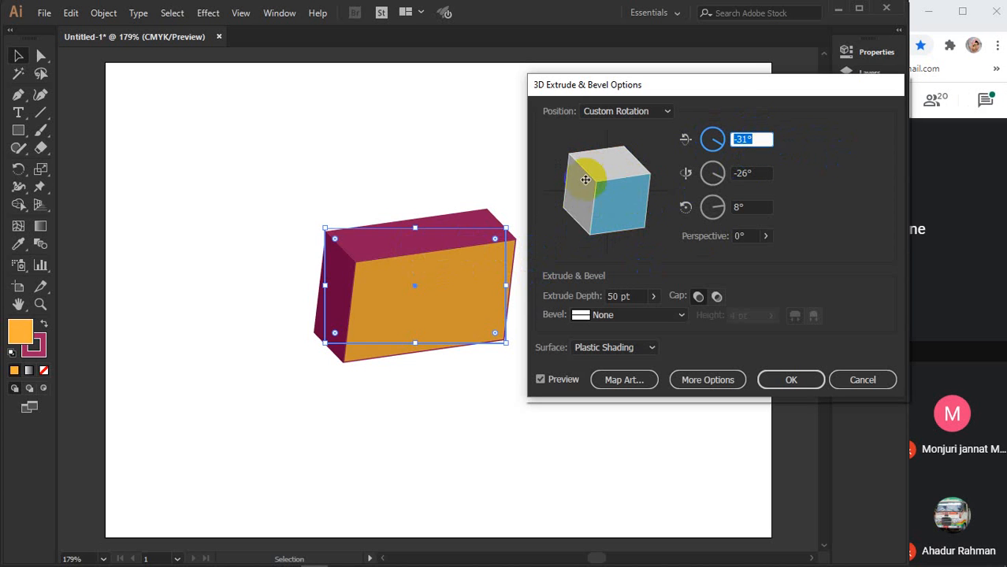
double_click(760, 139)
- Try different Y-axis rotations on the extrusion, raising the angle to -4° and lowering it to -32°
double_click(754, 173)
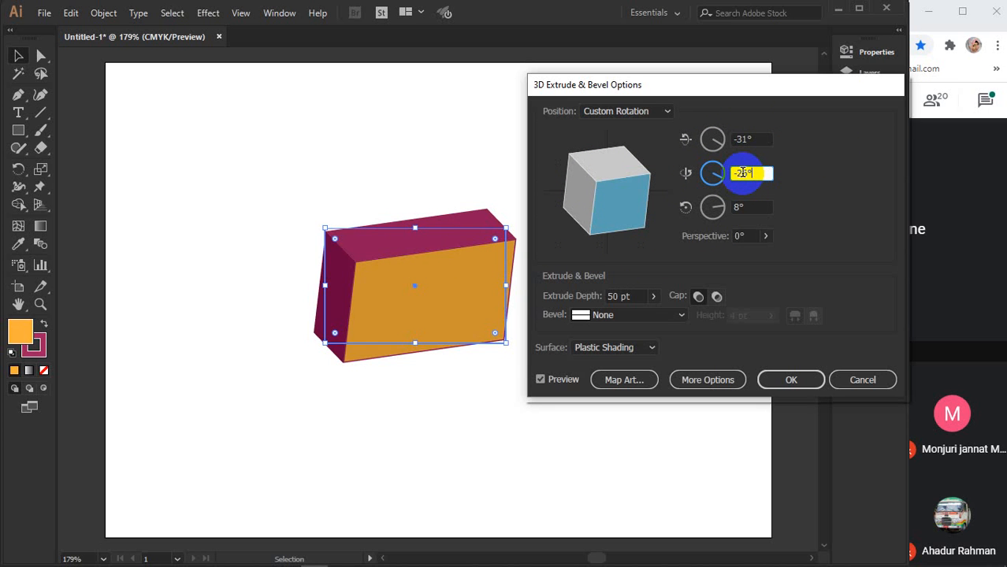
key("Up")
key("Up")
key("Up")
key("Up")
key("Up")
key("Up")
key("Up")
key("Up")
key("Up")
key("Up")
key("Up")
key("Up")
key("Up")
key("Up")
key("Up")
key("Up")
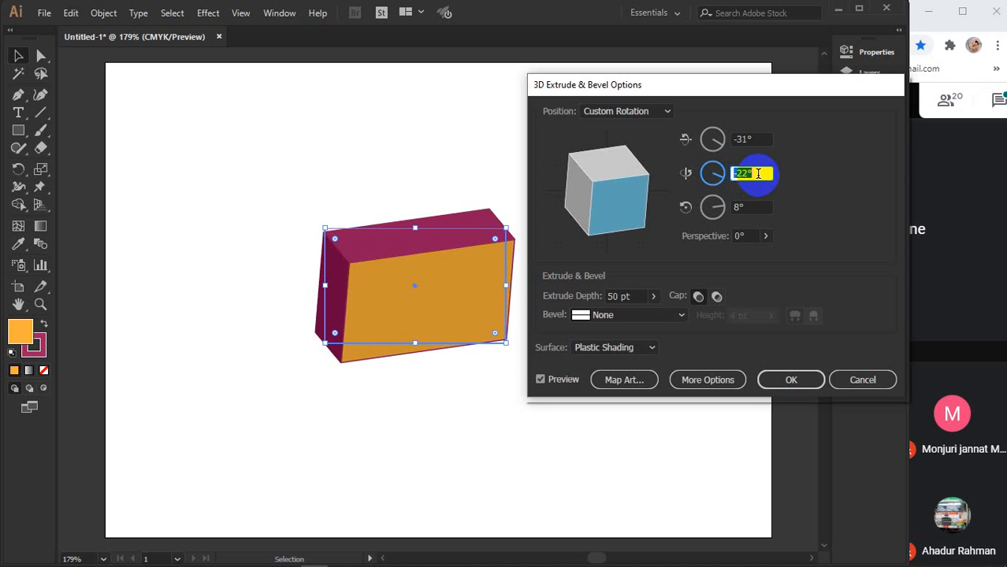
key("Up")
key("Up")
key("Up")
key("Up")
key("Up")
key("Up")
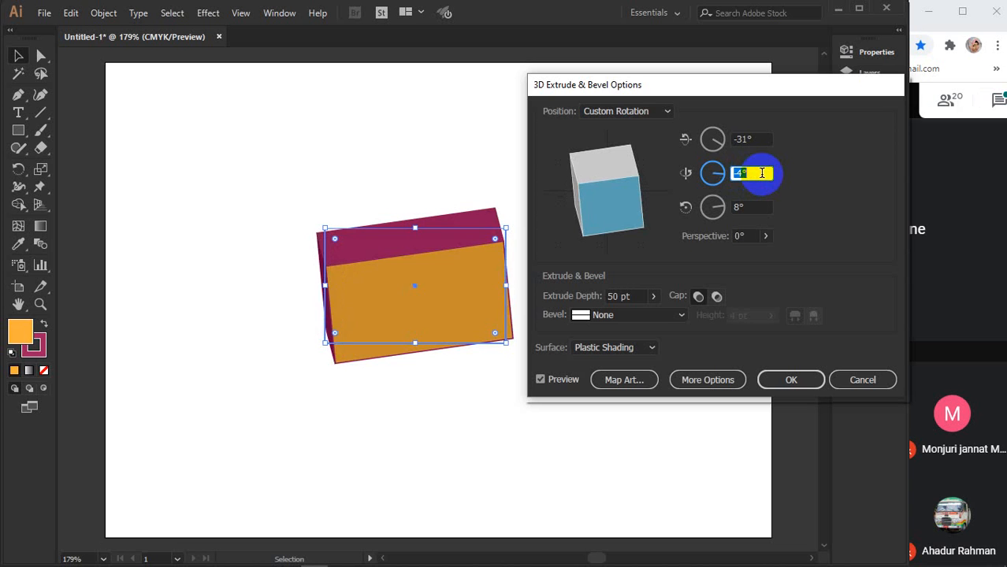
scroll(762, 173, "down", 15)
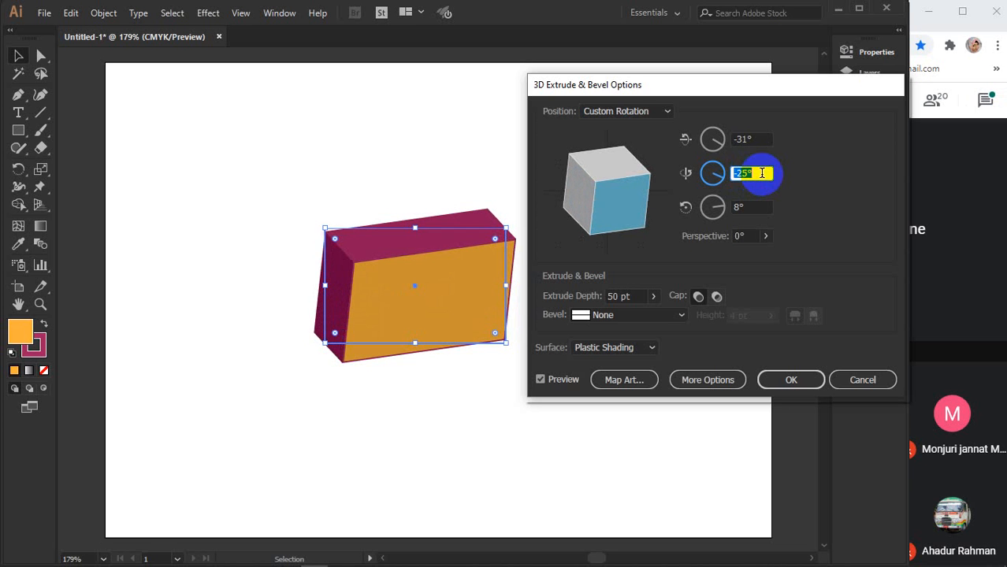
- Increase the extrusion's Z-axis rotation to 36°
left_click(753, 206)
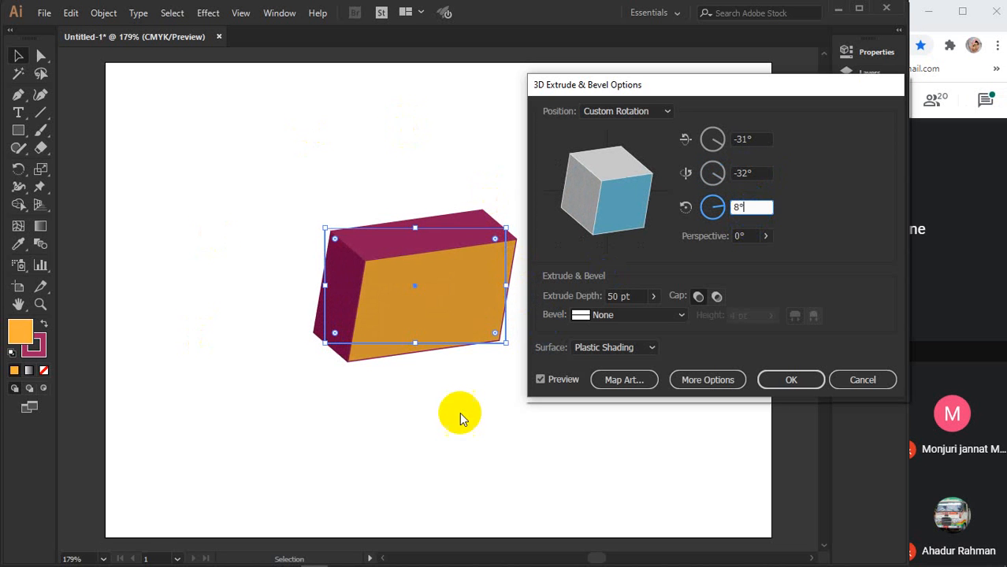
left_click(754, 210)
scroll(763, 210, "up", 20)
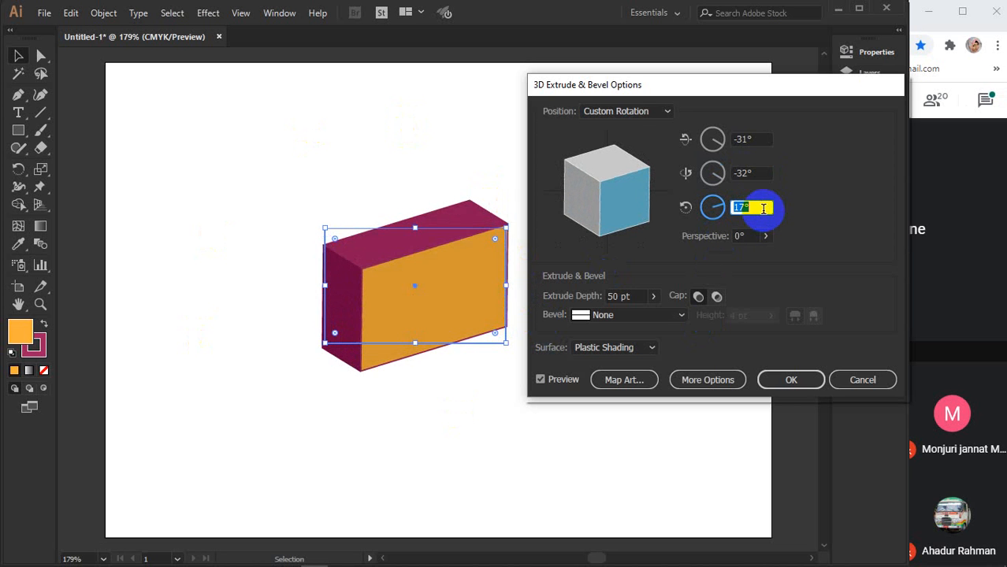
scroll(762, 208, "up", 6)
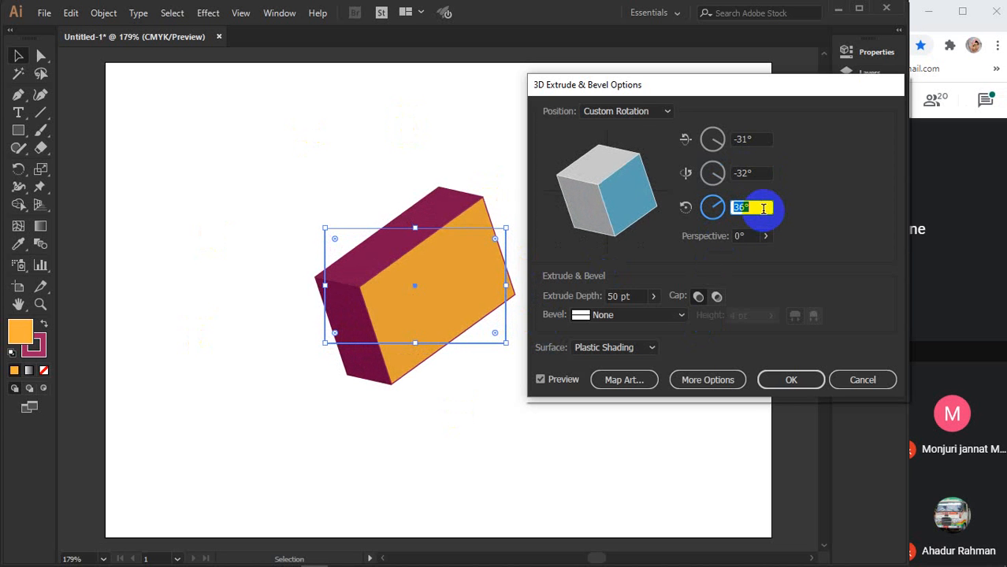
left_click(748, 141)
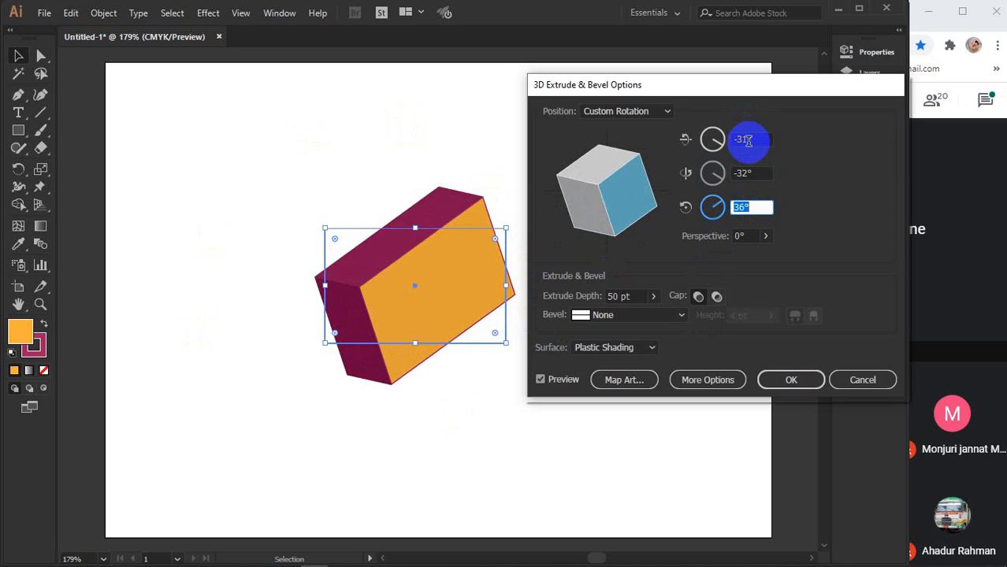
left_click(753, 140)
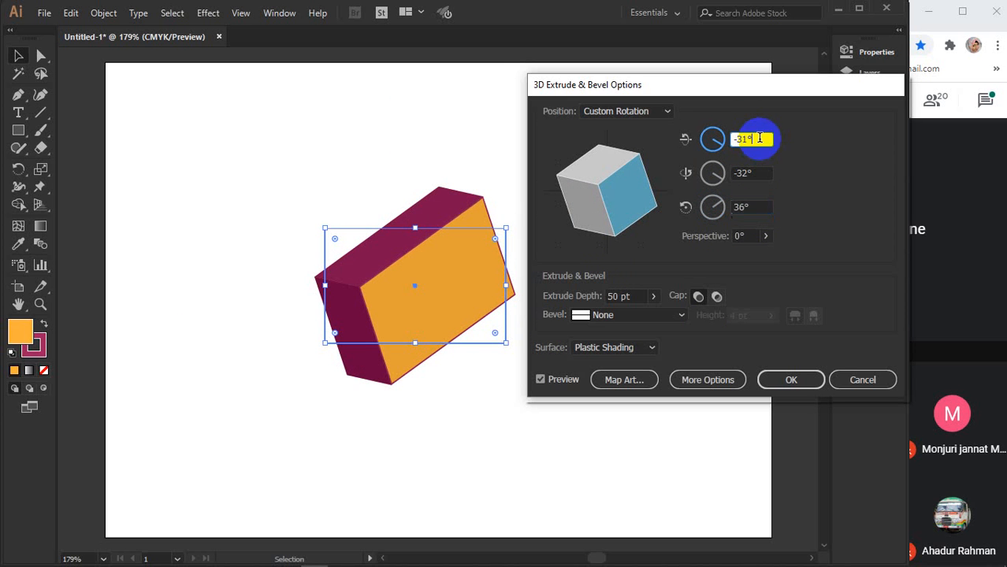
left_click(758, 173)
left_click(758, 206)
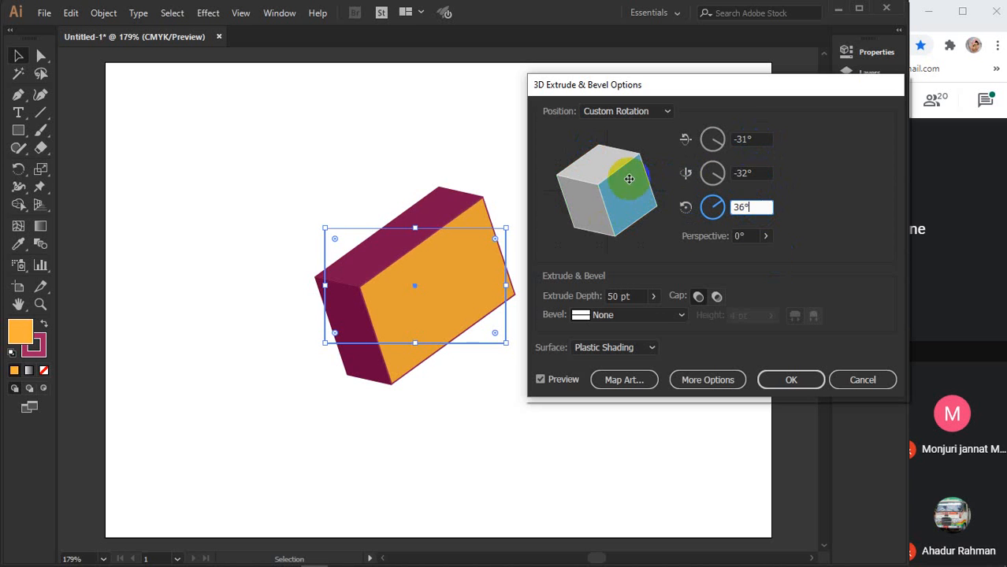
- Rotate the extrusion freely with the preview cube to about -10° on X and 0° on Y, and set its Z-axis rotation to 0°
mouse_move(643, 183)
left_mouse_down()
mouse_move(658, 189)
mouse_move(593, 184)
mouse_move(611, 215)
mouse_move(590, 213)
mouse_move(625, 158)
mouse_move(642, 203)
mouse_move(596, 215)
mouse_move(603, 219)
mouse_move(611, 176)
mouse_move(580, 164)
mouse_move(613, 161)
mouse_move(617, 203)
mouse_move(622, 155)
mouse_move(659, 171)
mouse_move(614, 186)
mouse_move(660, 203)
mouse_move(639, 162)
mouse_move(628, 165)
mouse_move(619, 198)
mouse_move(603, 179)
mouse_move(625, 188)
mouse_move(596, 139)
mouse_move(595, 224)
mouse_move(639, 200)
mouse_move(575, 164)
mouse_move(599, 195)
mouse_move(662, 186)
mouse_move(637, 159)
mouse_move(624, 177)
left_mouse_up()
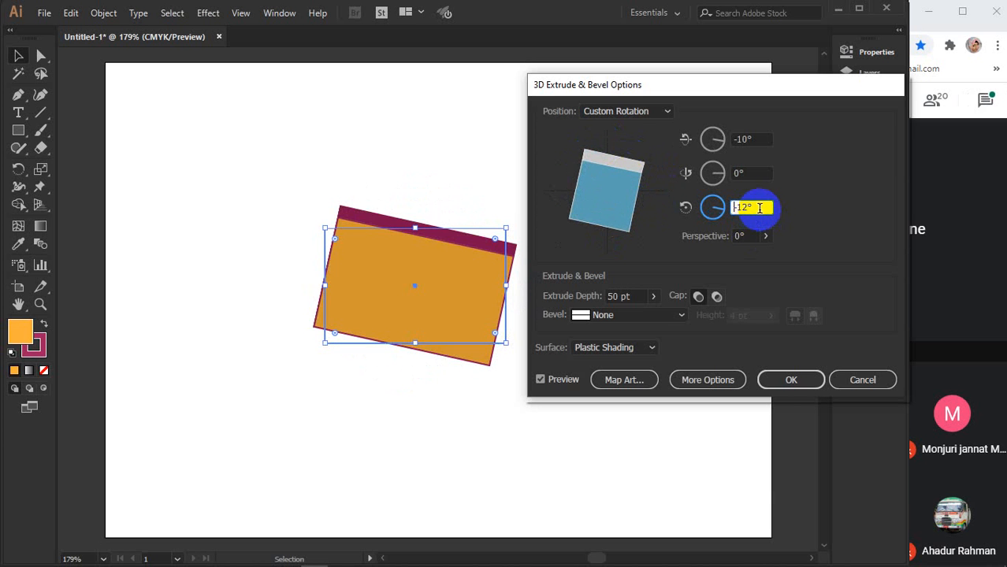
key("Up")
key("Up")
key("Up")
key("Up")
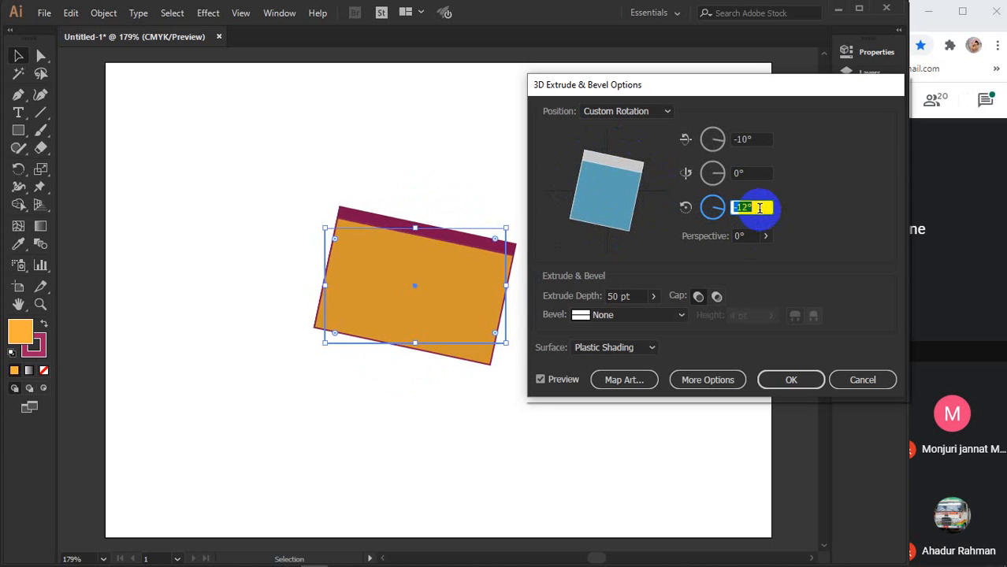
key("Up")
key("Up")
key("Up")
key("Up")
key("Up")
key("Up")
key("Up")
key("Up")
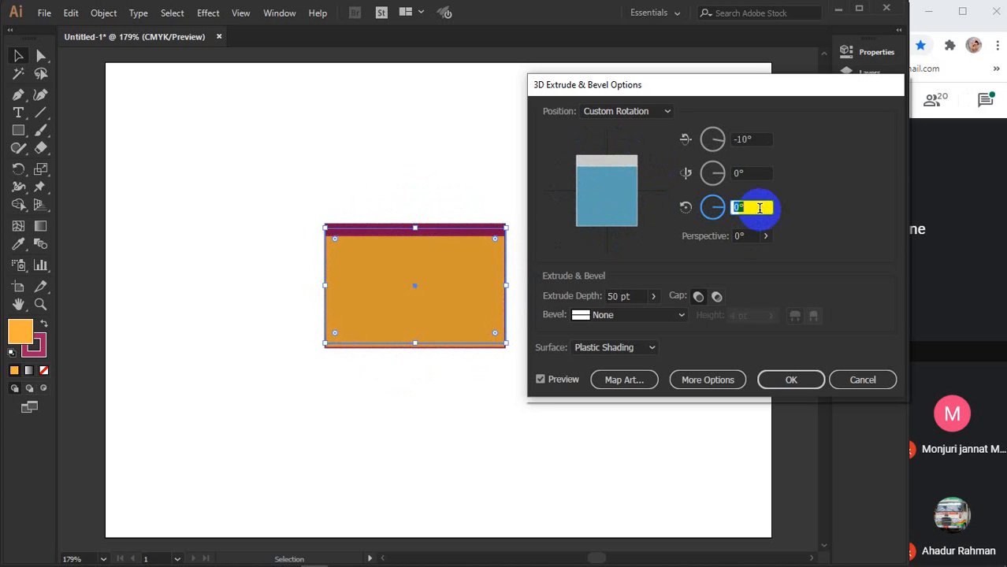
- Set the extrusion's Y-axis rotation to -10°
left_click(751, 173)
key("Up")
key("Up")
key("Up")
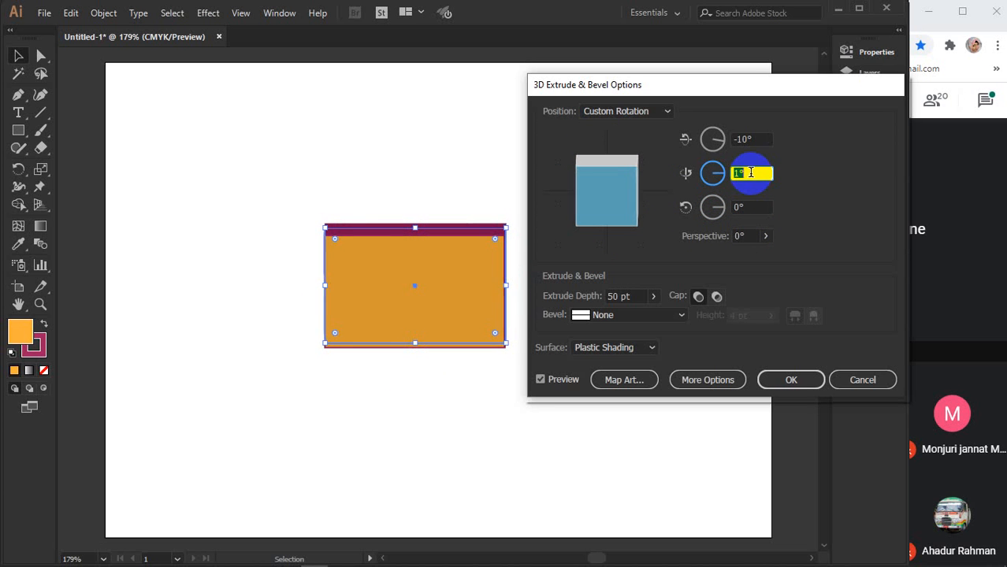
key("Down")
key("Down")
key("Down")
key("Down")
key("Down")
key("Down")
key("Down")
key("Down")
key("Down")
key("Down")
key("Down")
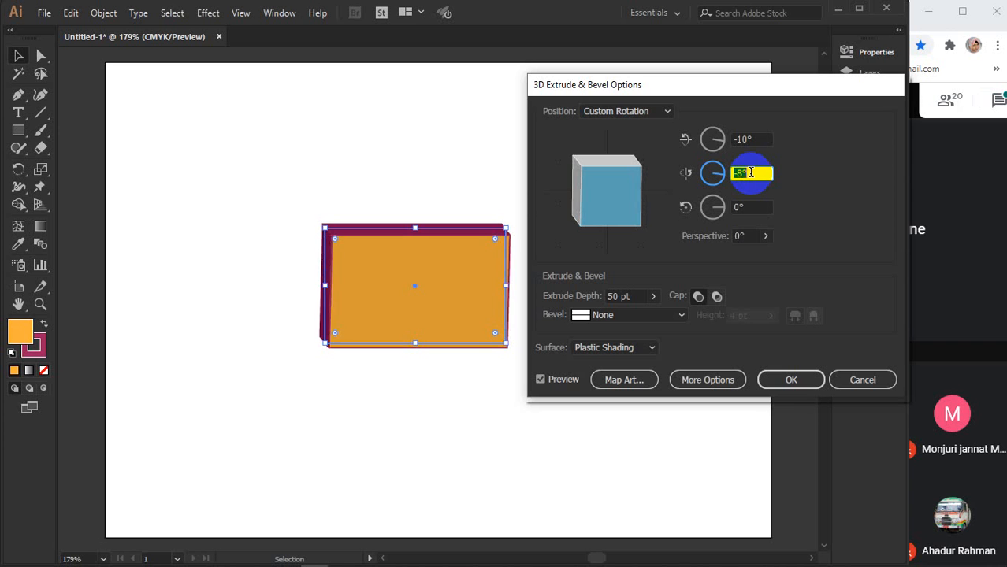
key("Down")
key("Down")
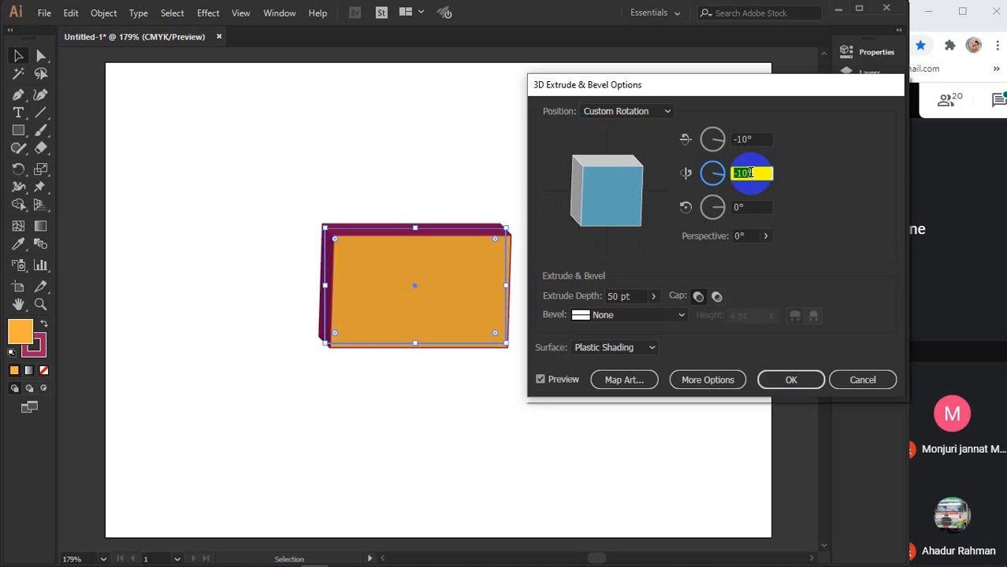
- Set the extrusion's X-axis rotation to -7°
left_click(756, 139)
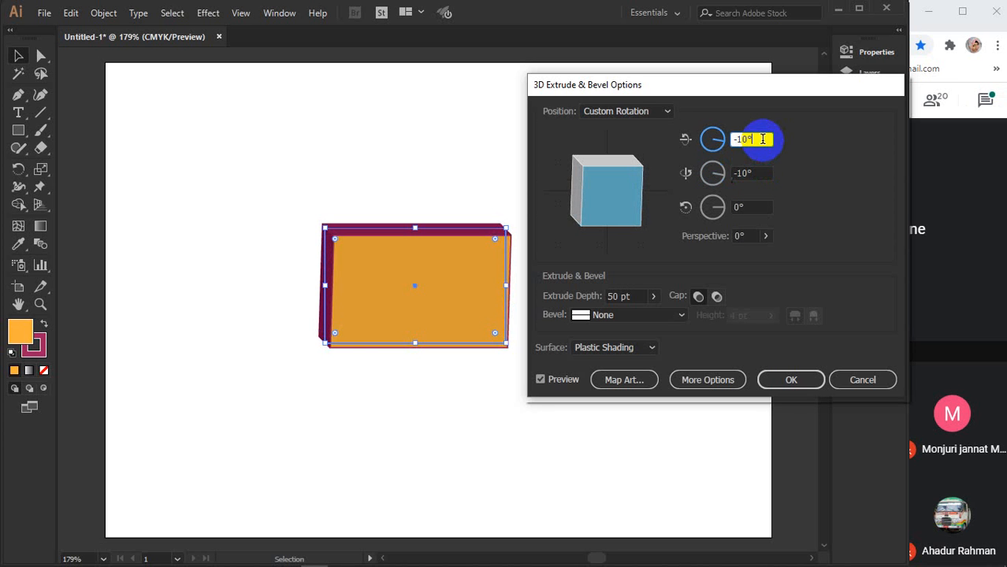
key("Up")
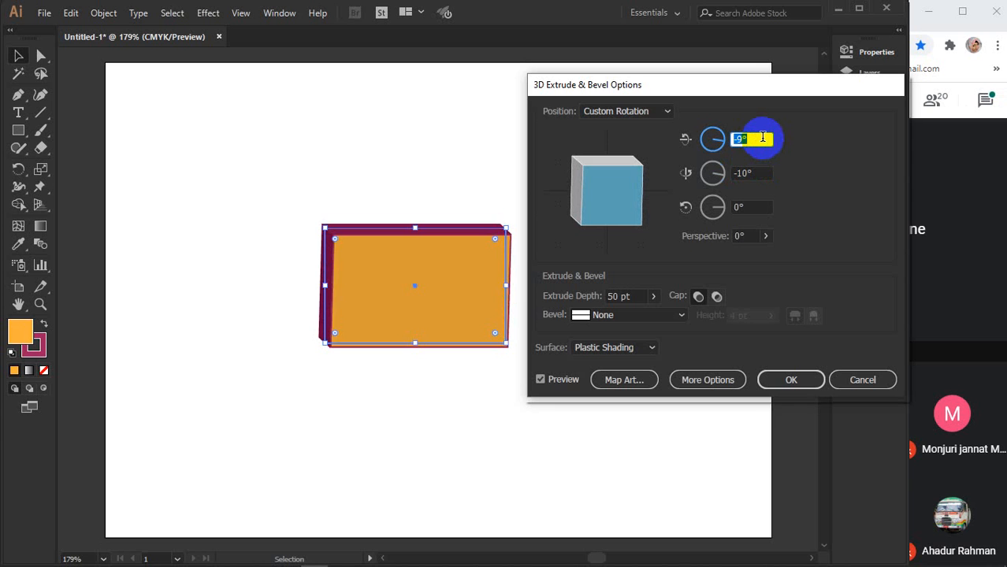
key("Up")
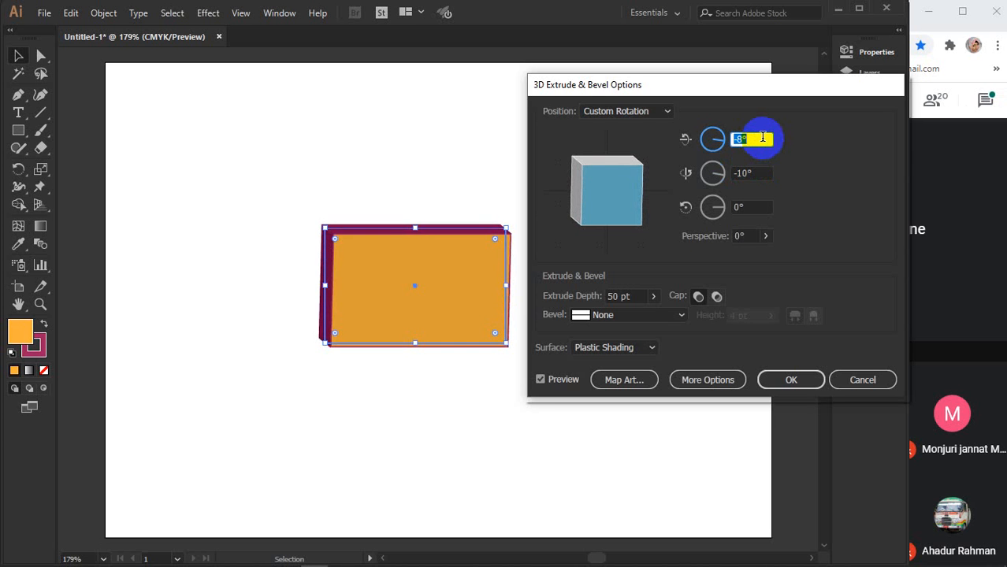
key("Up")
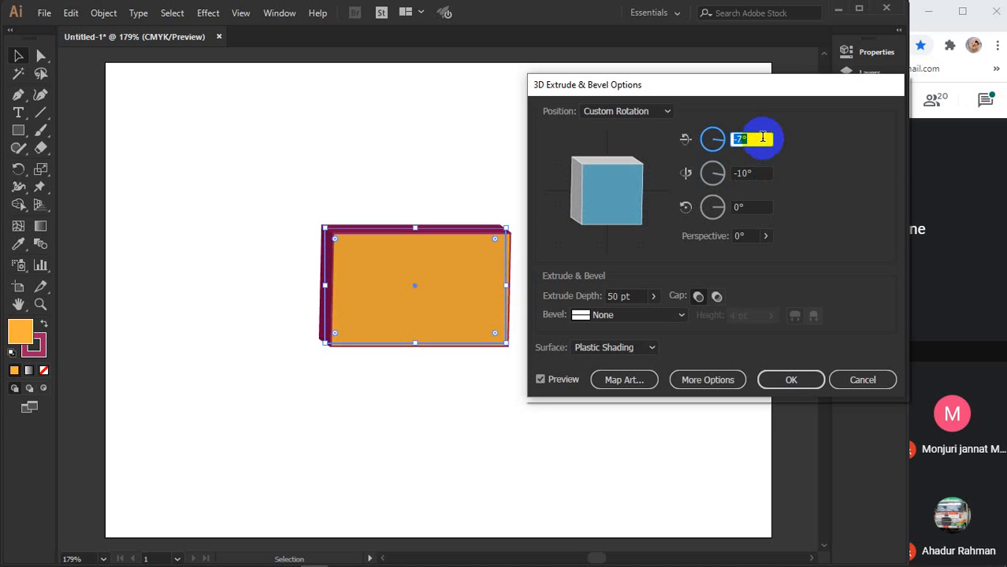
- Try a Z-axis rotation of 1° on the extrusion and return it to 0°
left_click(751, 206)
key("Up")
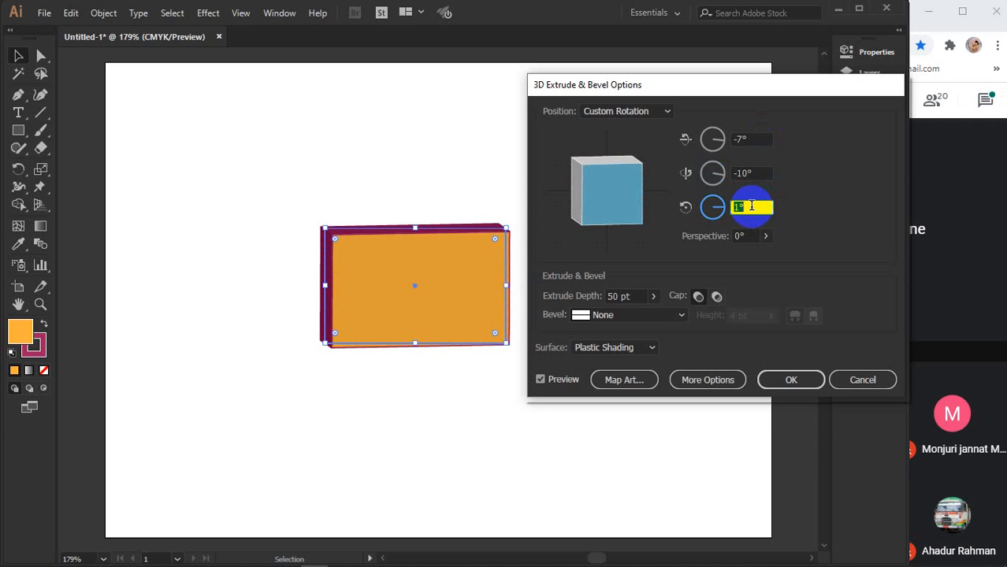
key("Down")
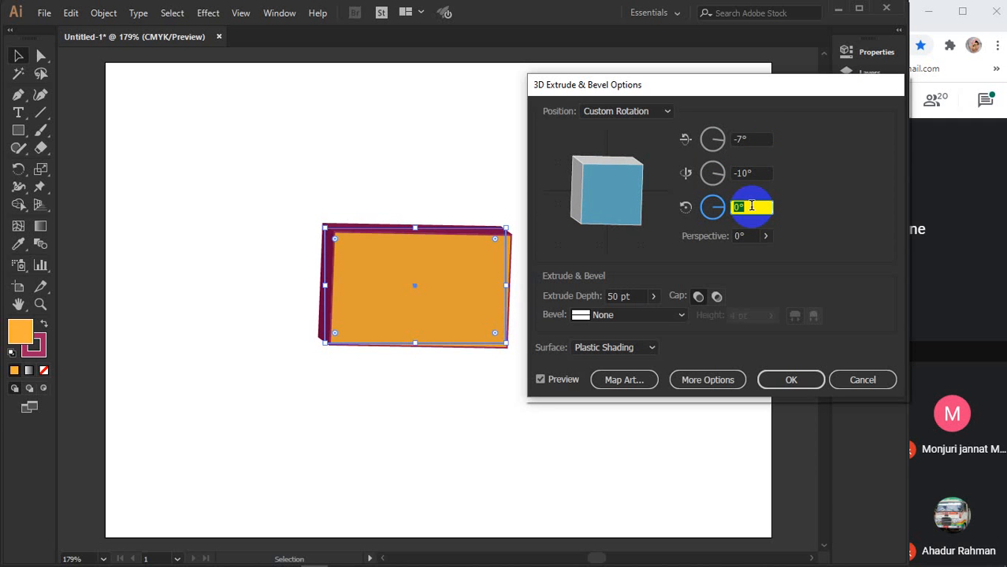
left_click(751, 206)
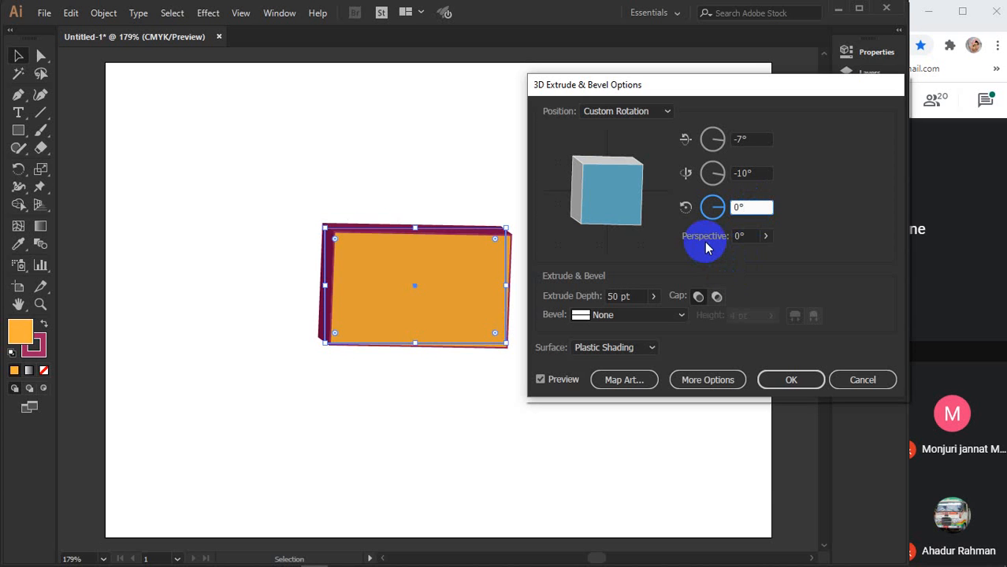
- Set the extrusion's perspective to 47°
left_click(765, 237)
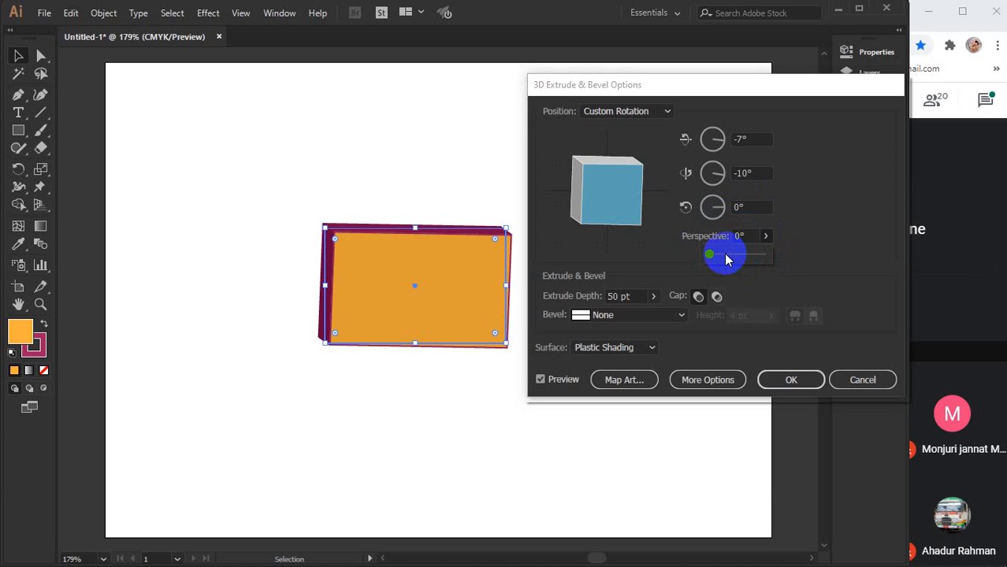
left_click_drag(710, 255, 724, 256)
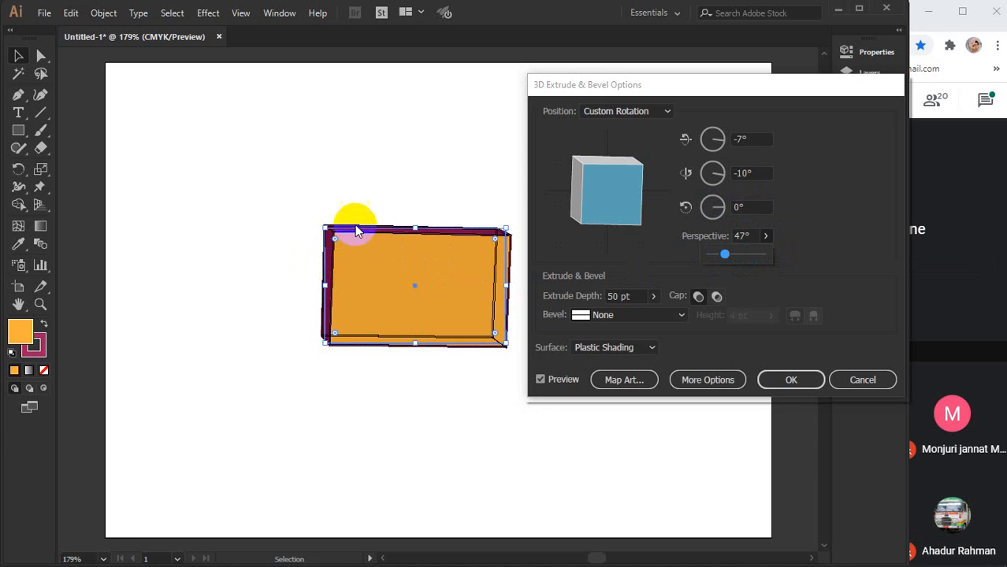
left_click(734, 263)
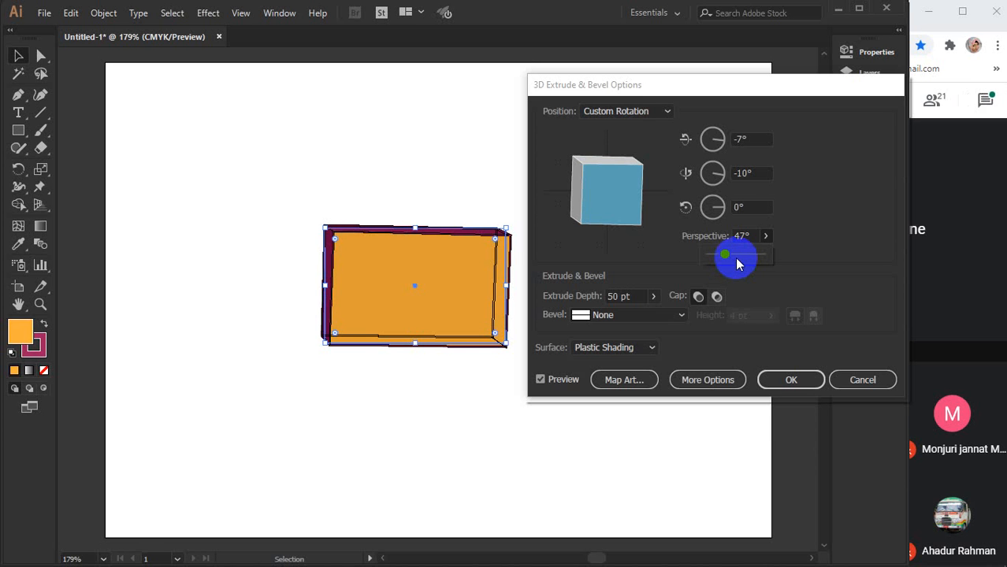
- Try a perspective of 149° on the extrusion and return it to 0°
left_click_drag(737, 264, 758, 254)
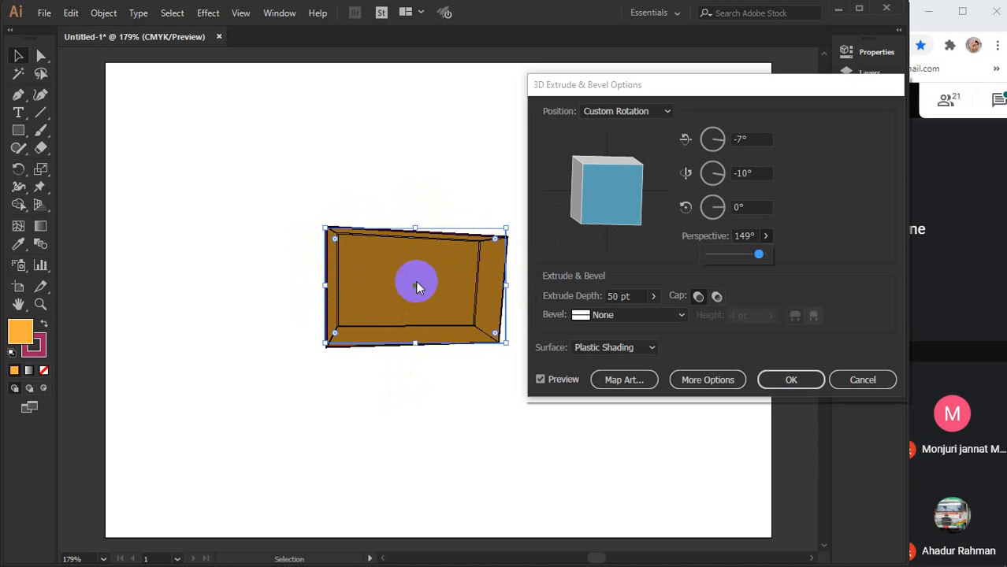
left_click(759, 255)
left_click_drag(759, 255, 703, 264)
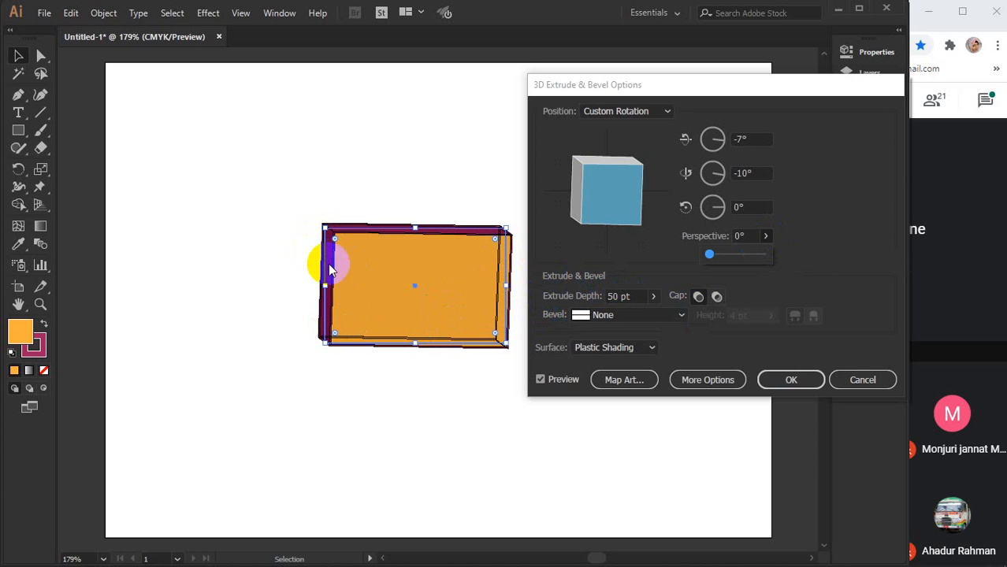
- Try an extrude depth of 842 pt on the rectangle and reduce it to 0 pt
left_click(652, 296)
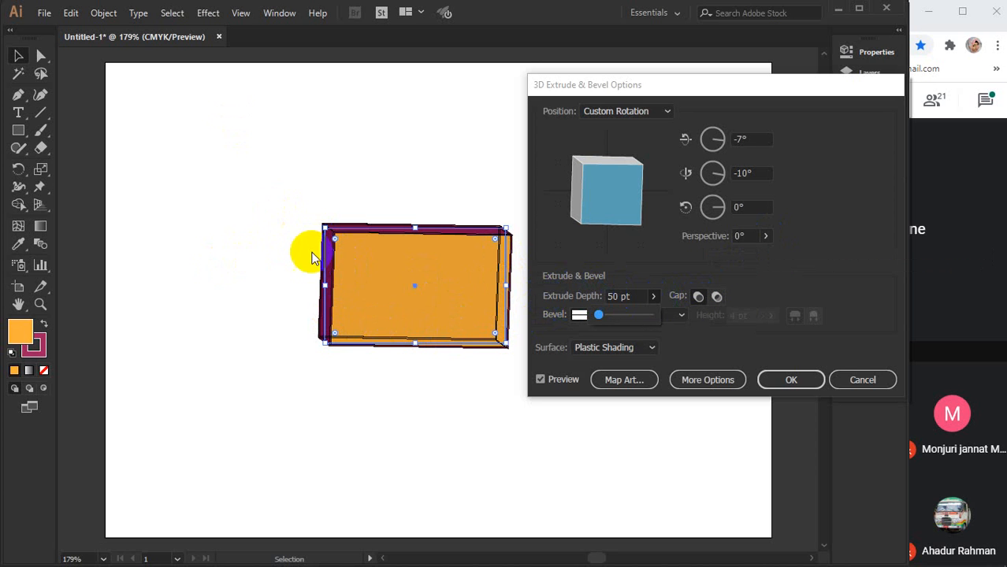
left_click(602, 334)
left_click_drag(610, 320, 625, 315)
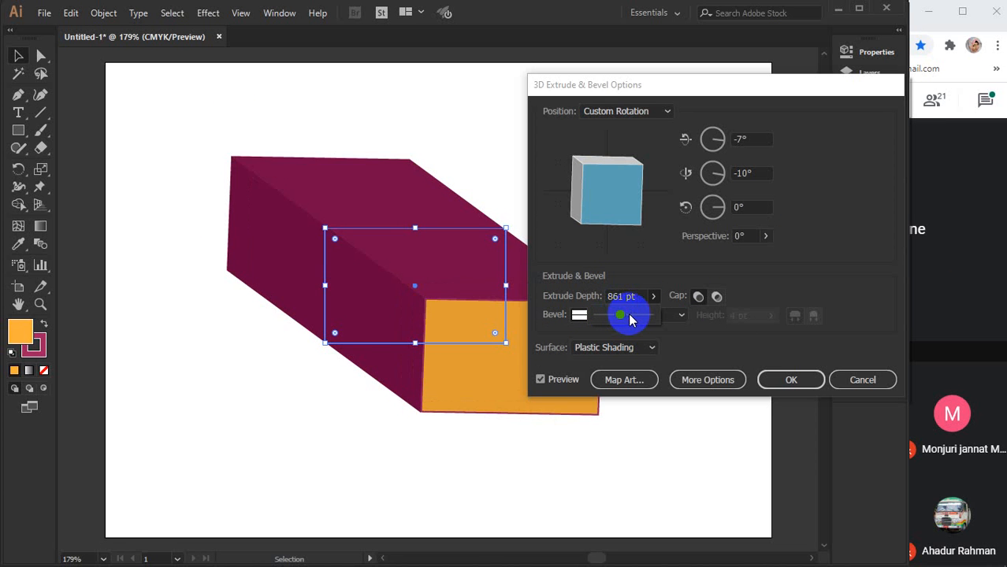
left_click(636, 296)
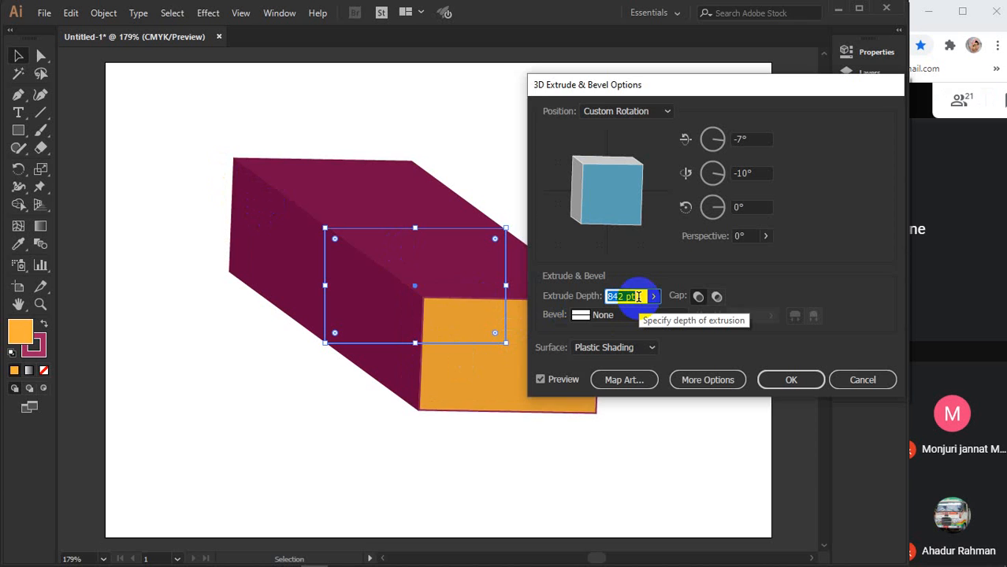
left_click(651, 297)
left_click_drag(624, 316, 598, 319)
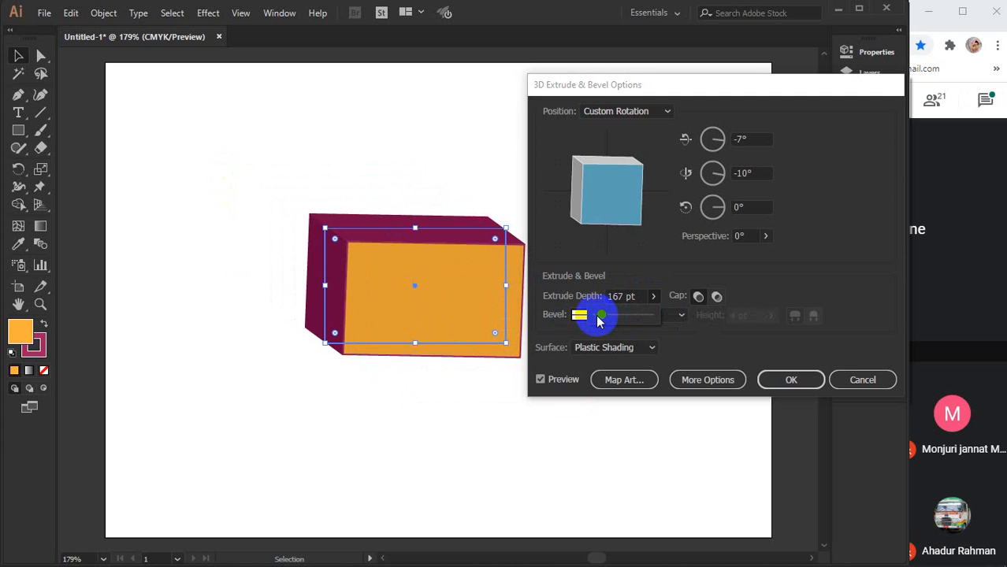
left_click_drag(599, 319, 598, 319)
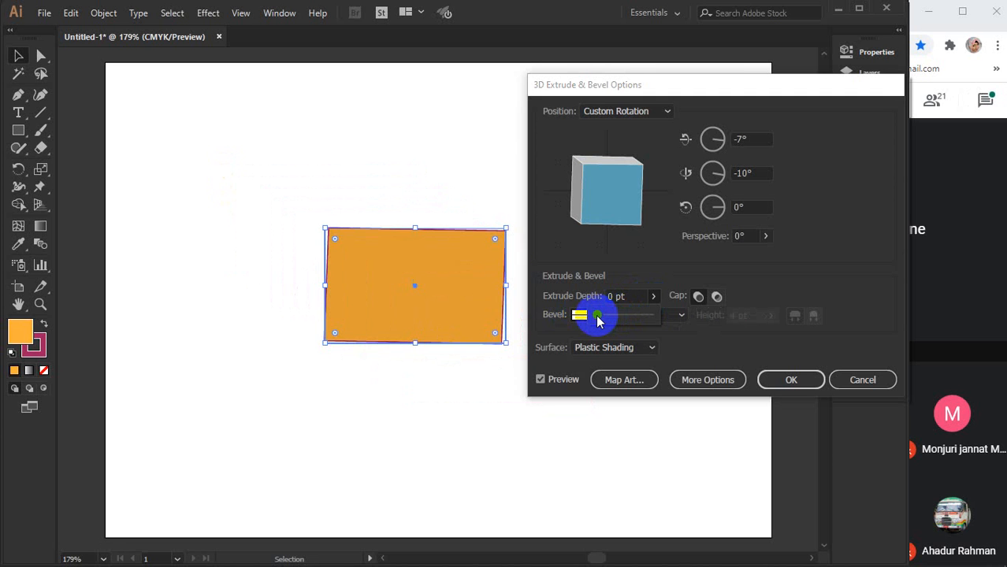
- Raise the rectangle's extrude depth gradually to 50 pt
left_click(618, 297)
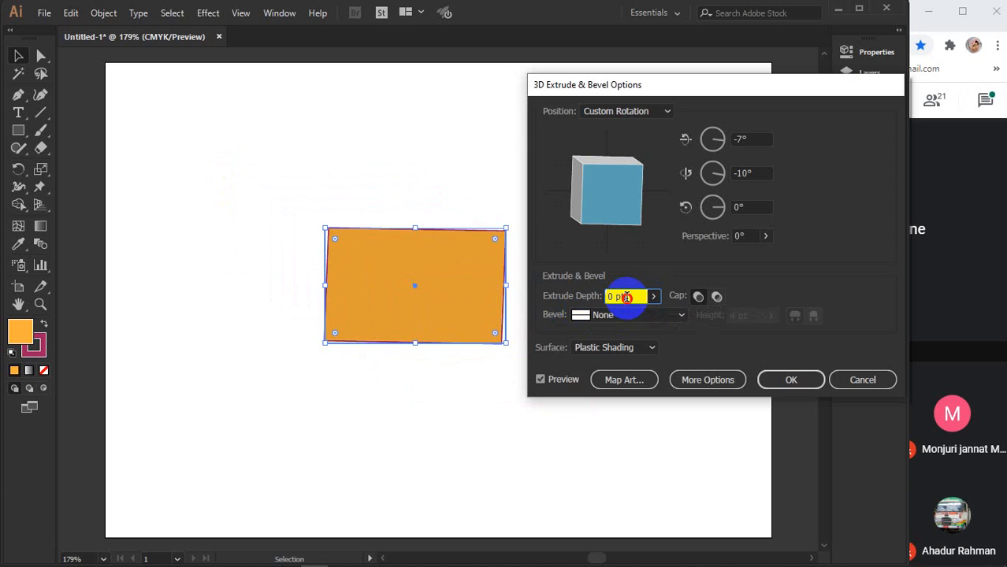
left_click(330, 307)
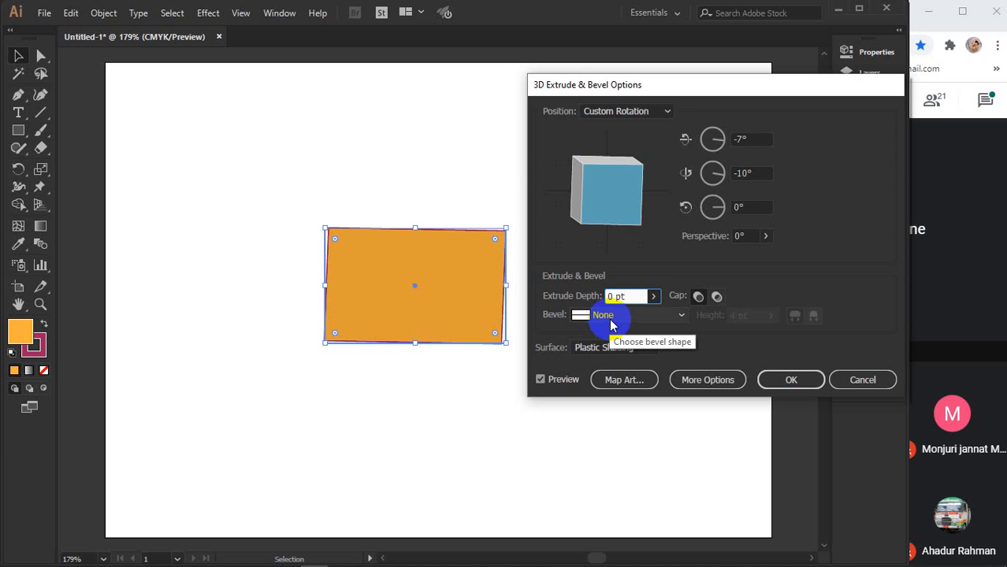
left_click(618, 296)
key("Up")
key("Up")
key("Up")
key("Up")
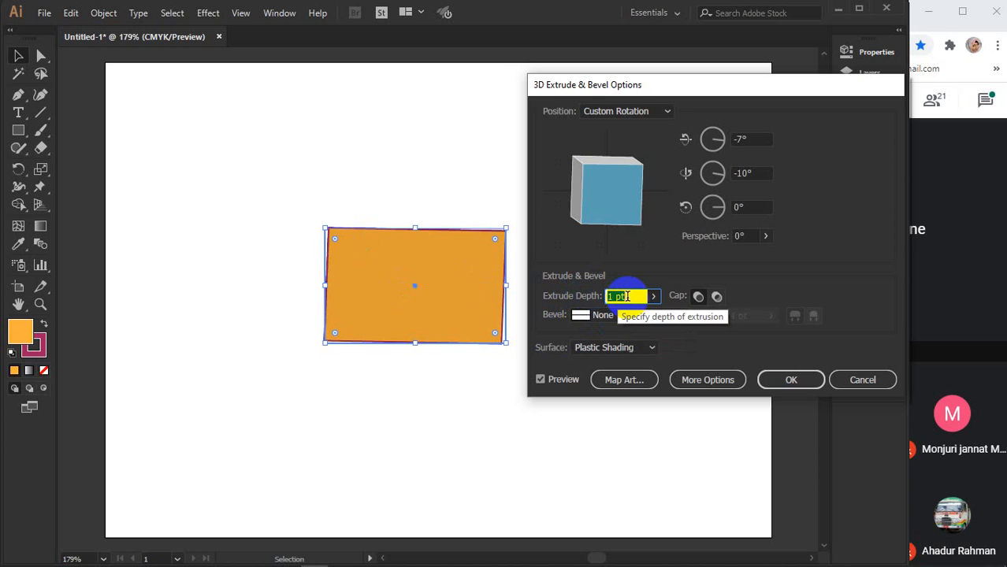
key("Up")
key("Up")
key("Up")
key("Up")
key("Up")
key("Up")
key("Up")
key("Up")
key("Up")
key("Up")
key("Up")
key("Up")
key("Up")
key("Up")
key("Up")
key("Up")
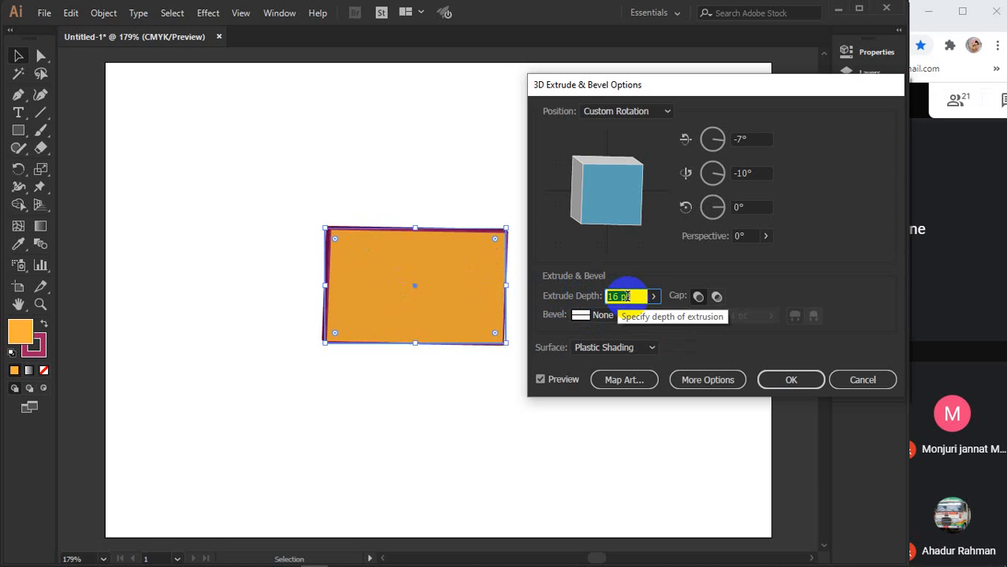
key("Up")
key("Up")
key("Up")
key("Up")
key("Up")
key("Up")
key("Up")
key("Up")
key("Up")
key("Up")
key("Up")
key("Up")
key("Up")
key("Up")
key("Up")
key("Up")
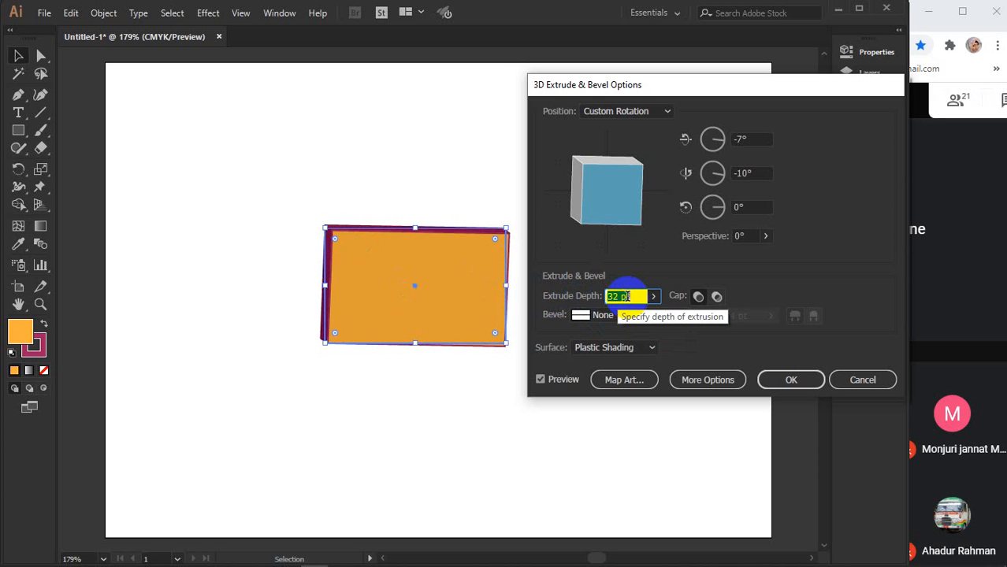
key("Up")
key("Up")
key("Up")
key("Up")
key("Up")
key("Up")
key("Up")
key("Up")
key("Up")
key("Up")
key("Up")
key("Up")
key("Up")
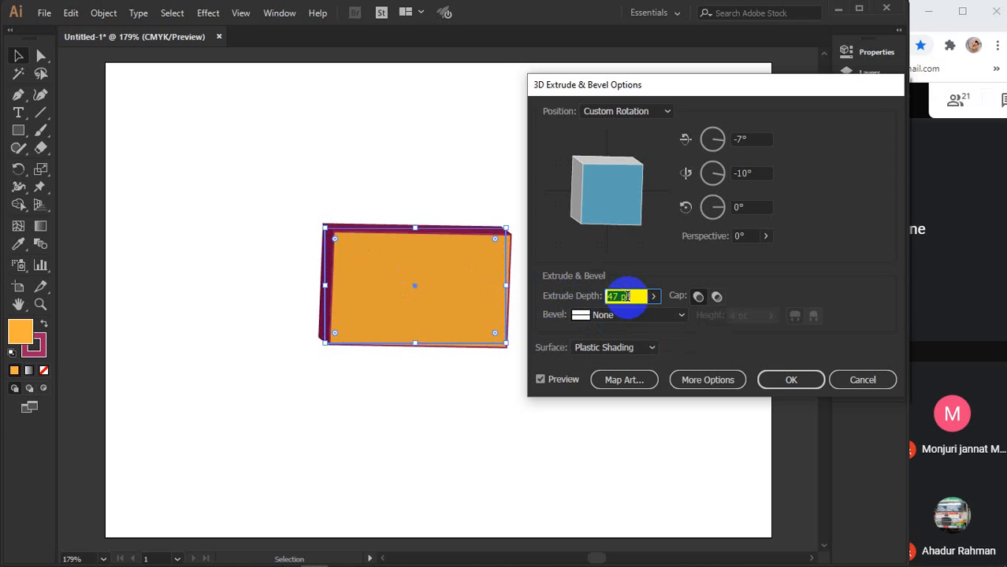
key("Up")
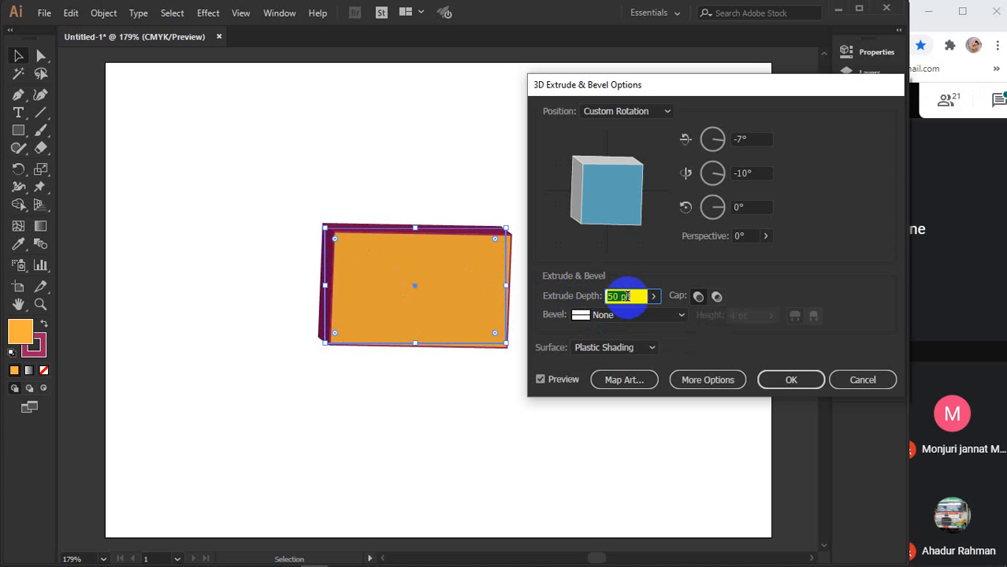
- Try the hollow cap on the extrusion, restore the solid cap and cancel the effect
left_click(698, 297)
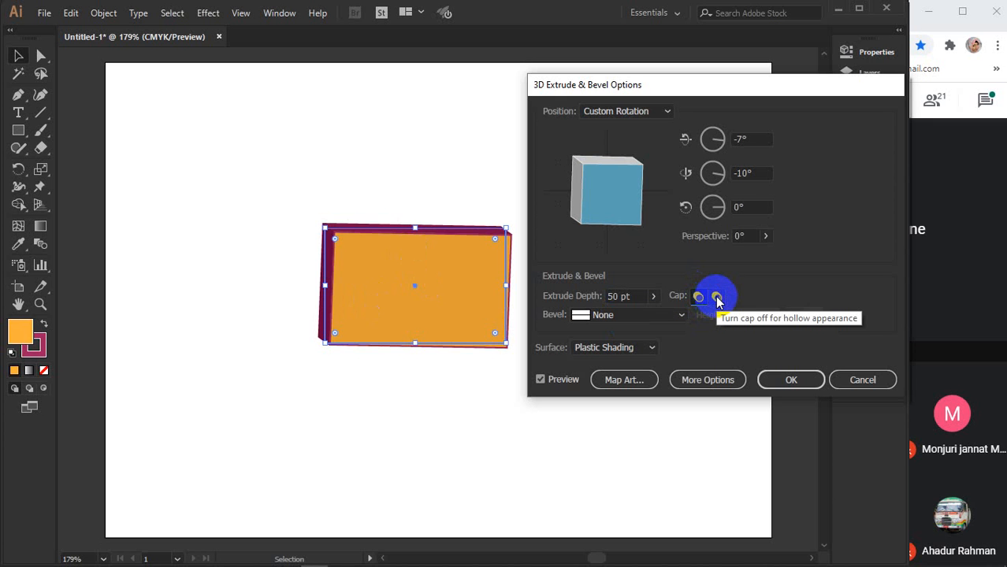
left_click(717, 298)
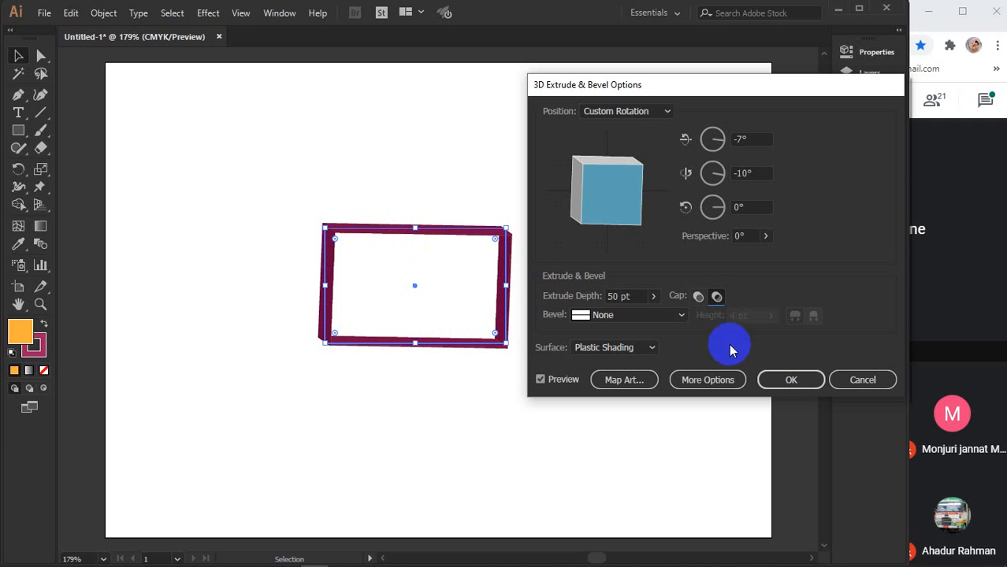
left_click(698, 297)
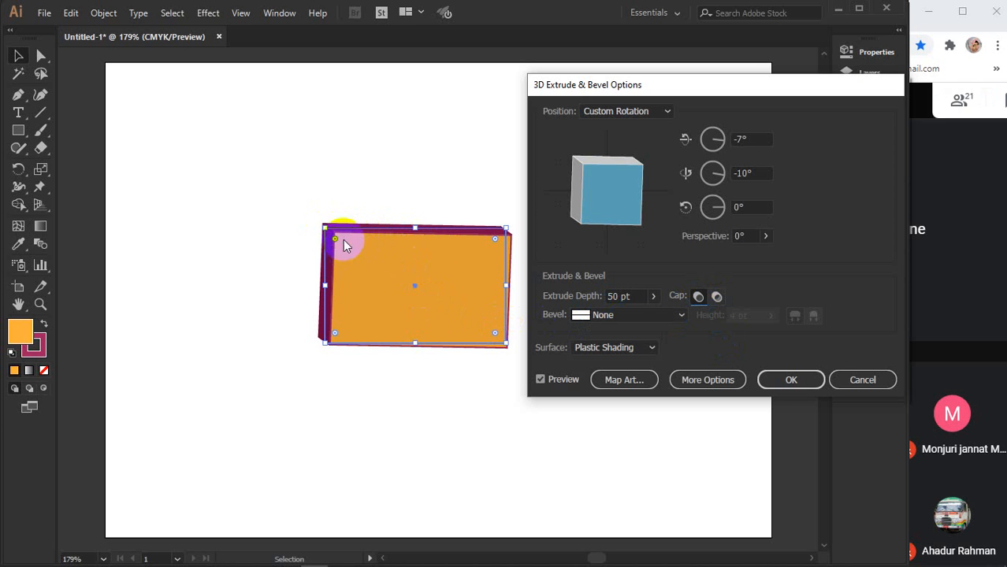
left_click(791, 375)
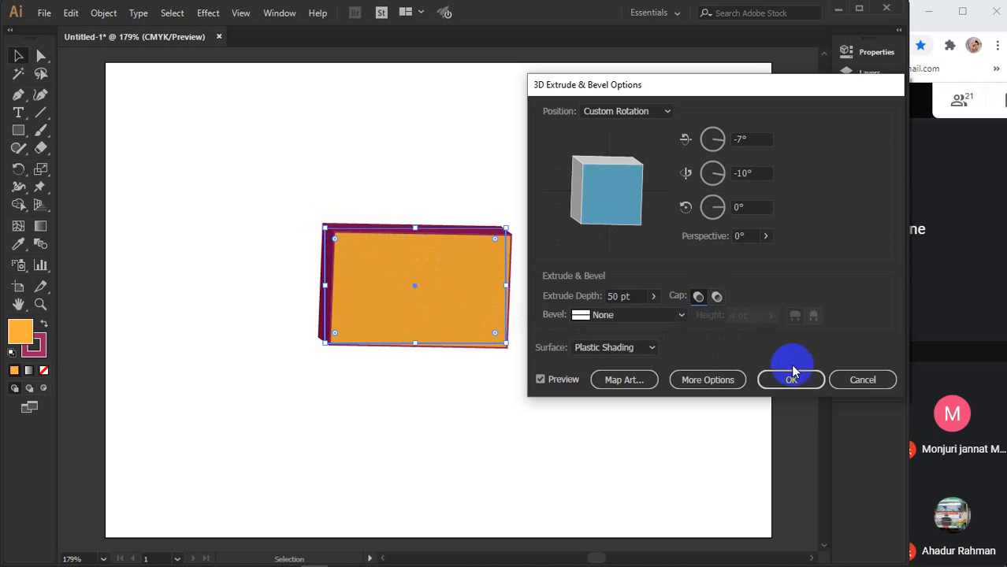
left_click(853, 381)
- Start a new 3D Extrude & Bevel effect on the orange rectangle with the preview turned on
left_click_drag(445, 285, 336, 315)
scroll(263, 318, "up", 3)
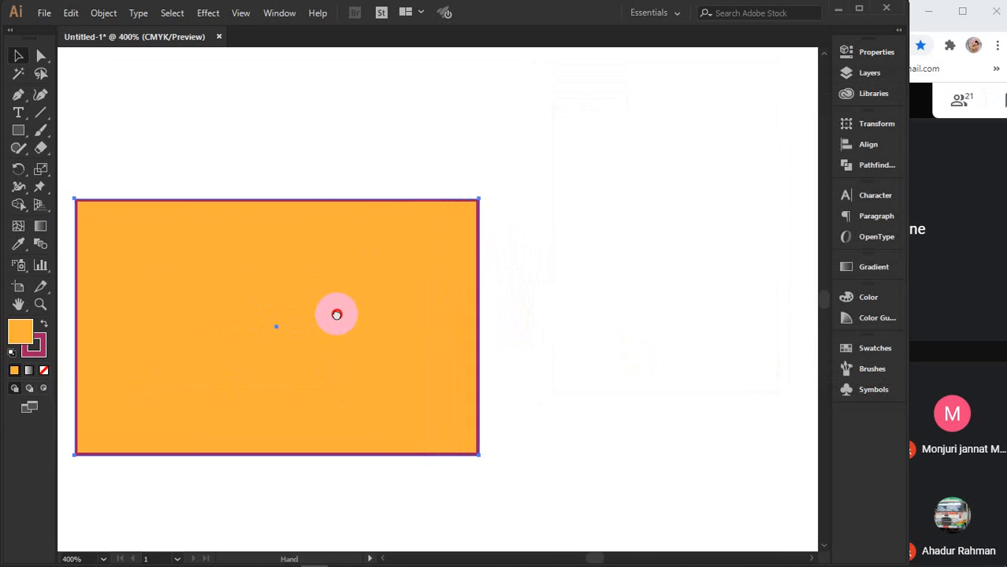
left_click(208, 13)
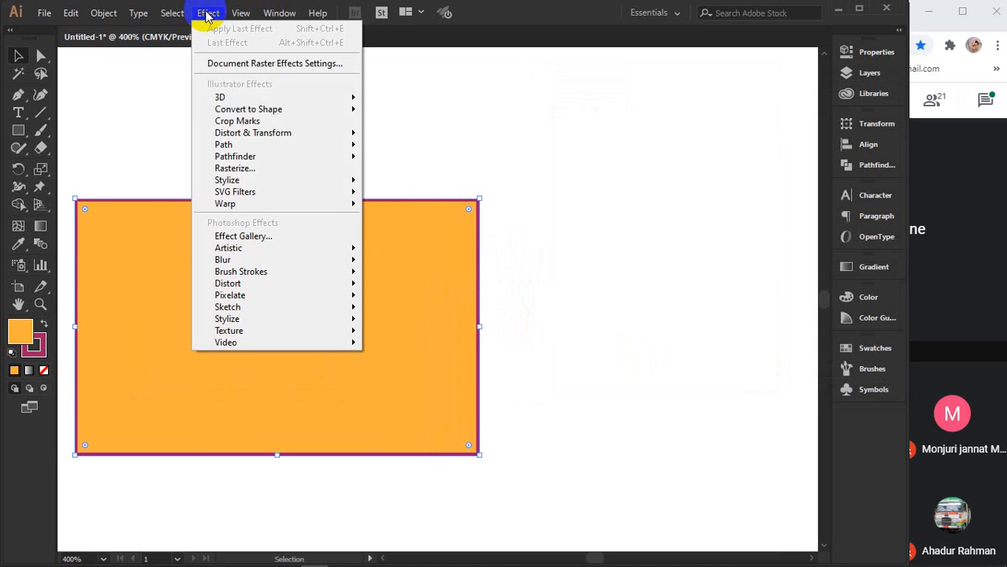
mouse_move(236, 97)
left_click(396, 97)
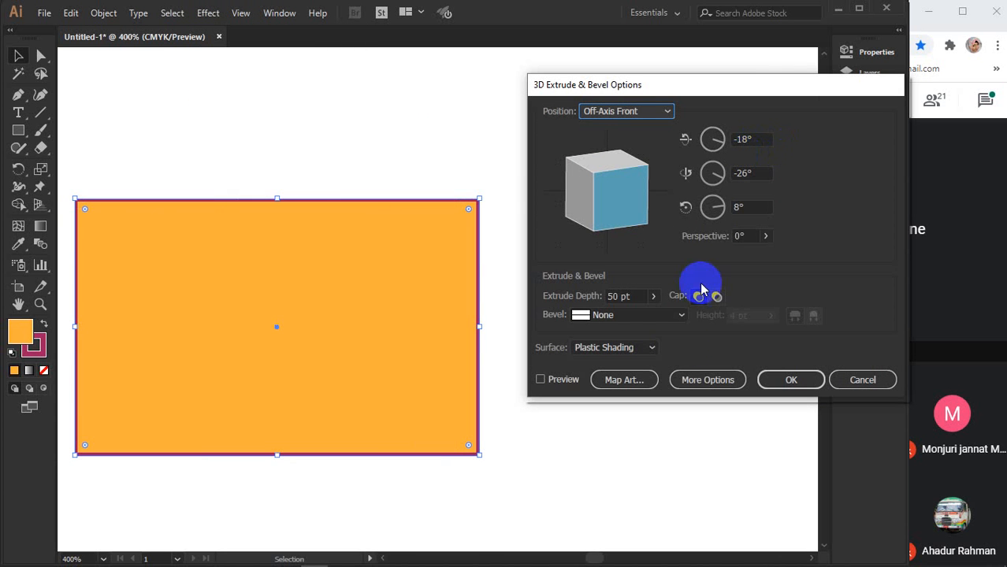
left_click(564, 380)
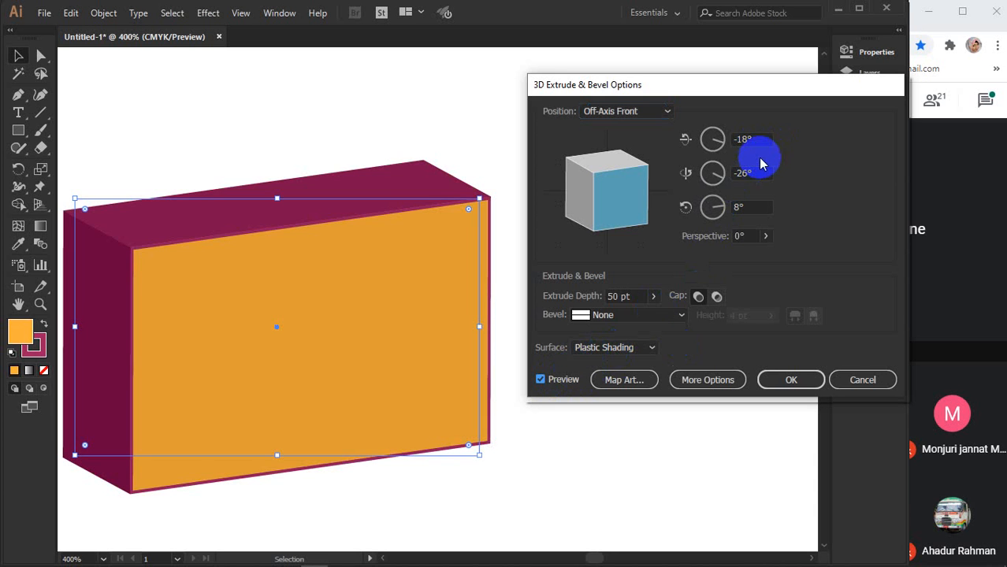
- Set the extrusion's Z-axis rotation to 9°
left_click(757, 207)
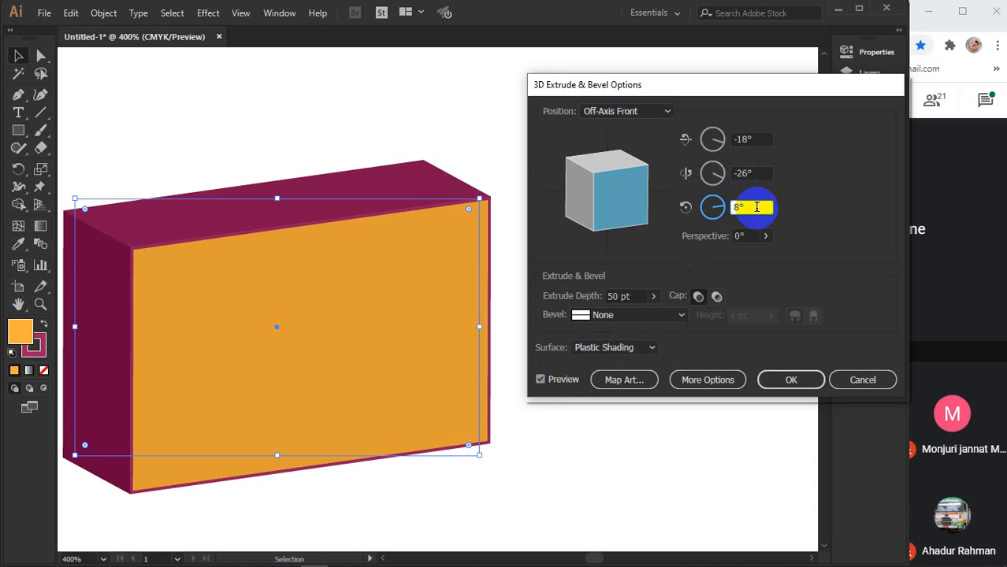
key("Down")
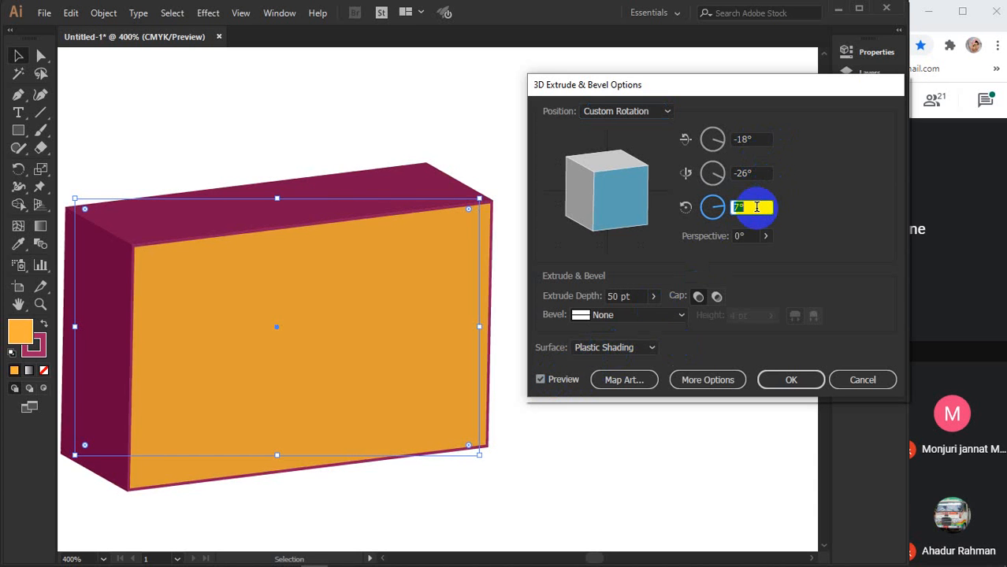
key("Up")
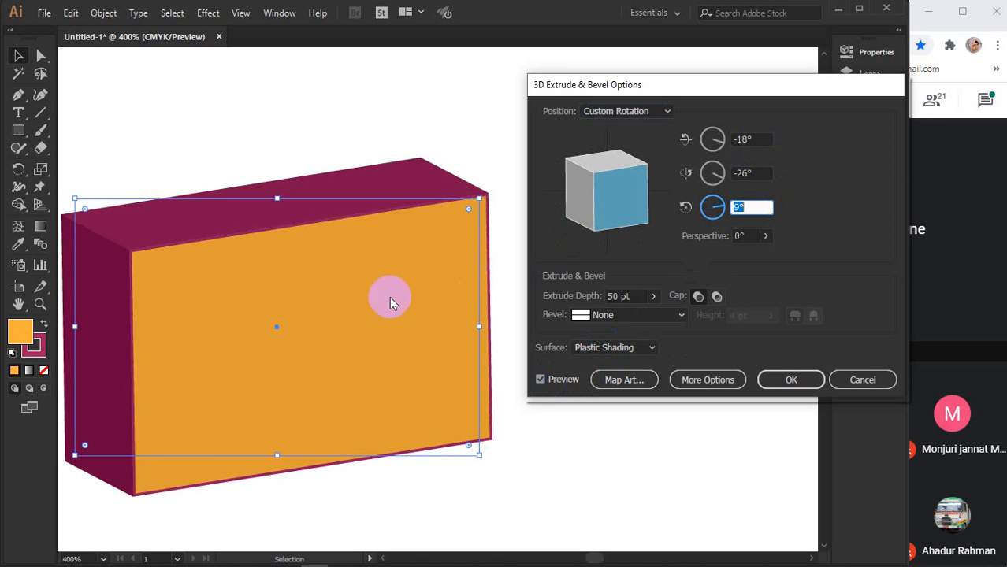
- Try the hollow cap and the Classic bevel on the extrusion, returning to a solid cap and no bevel
left_click(716, 297)
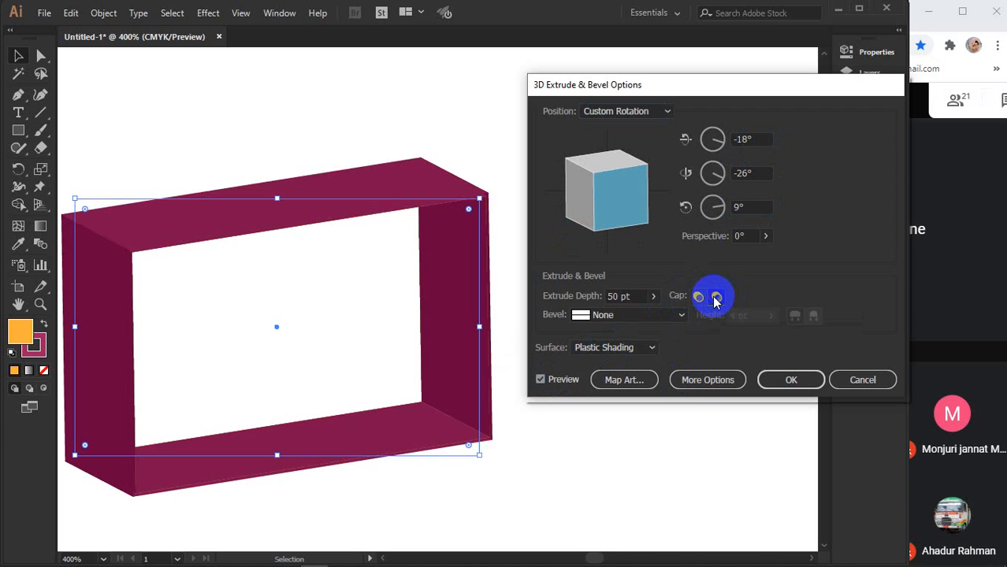
left_click(698, 296)
left_click(664, 317)
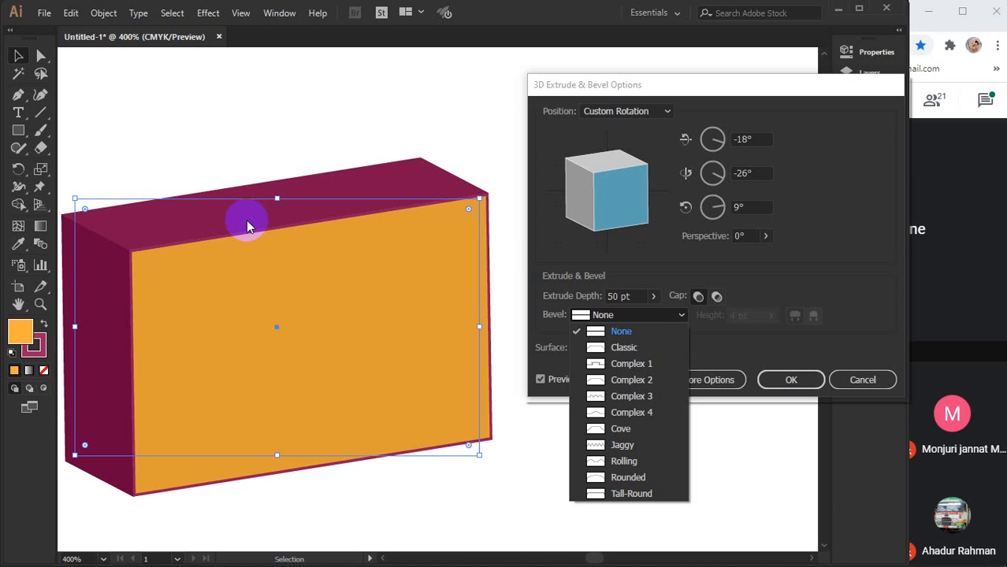
left_click(624, 347)
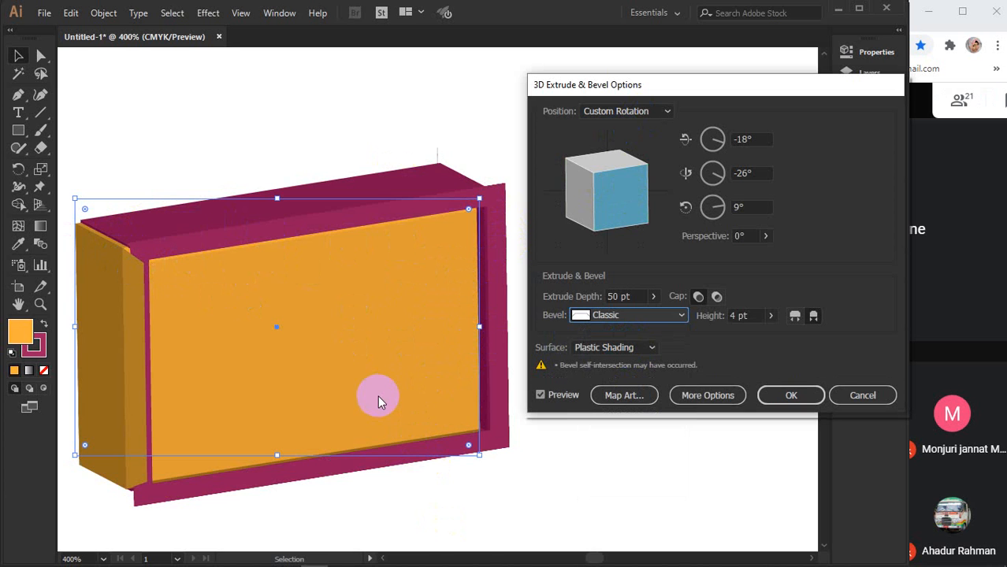
left_click(648, 316)
left_click(639, 329)
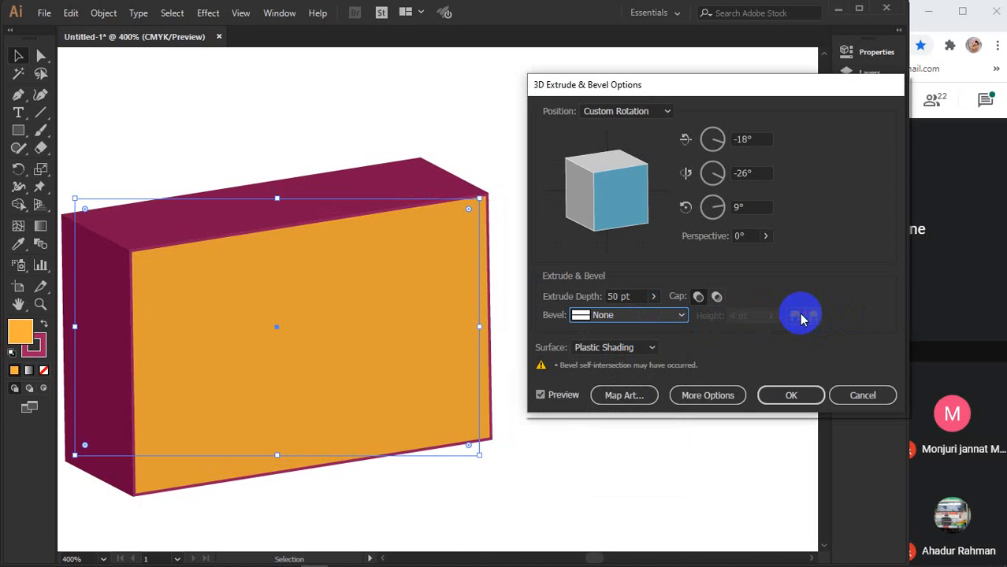
- Apply the Classic bevel to the extrusion and raise its height to 11 pt
left_click(651, 316)
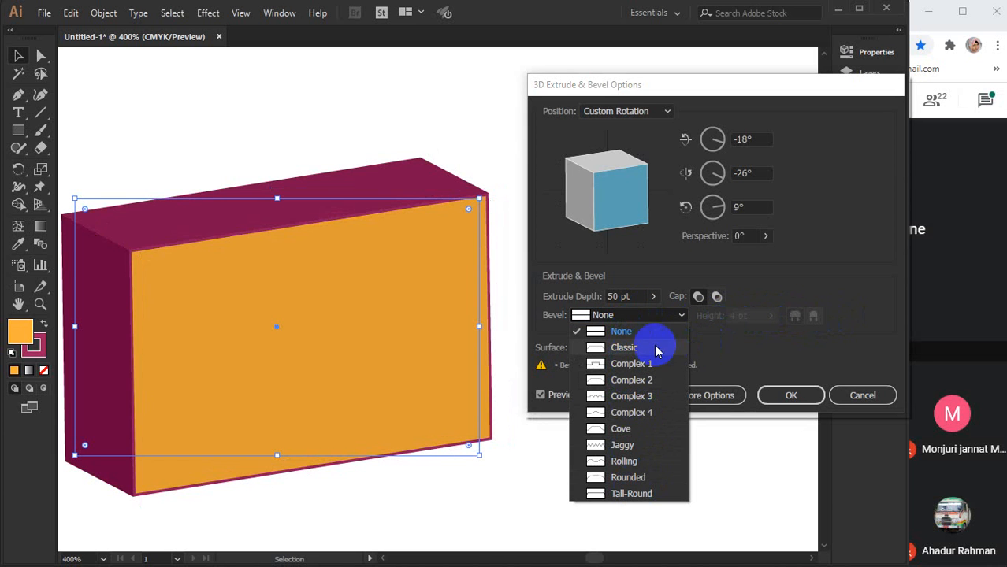
left_click(619, 351)
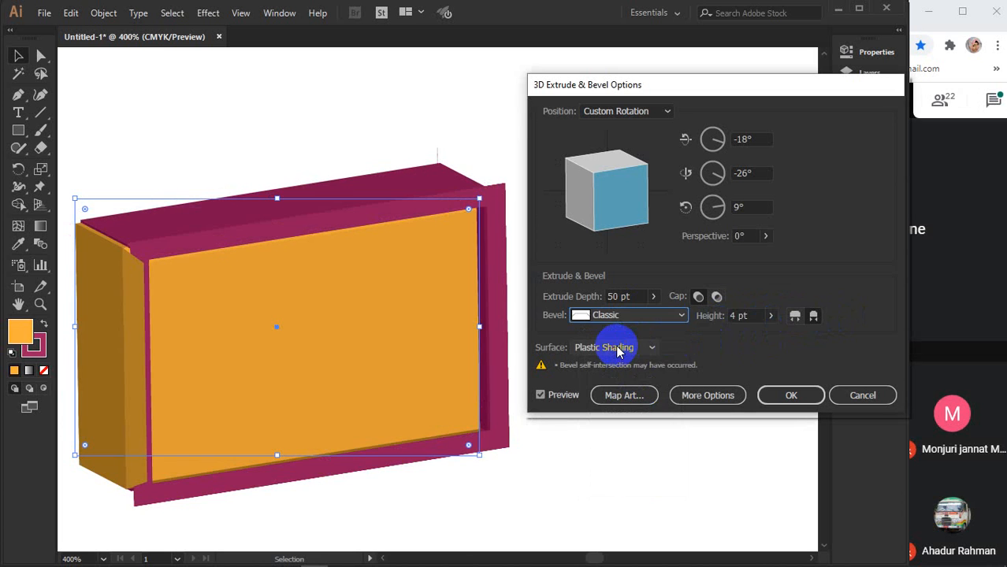
left_click(759, 316)
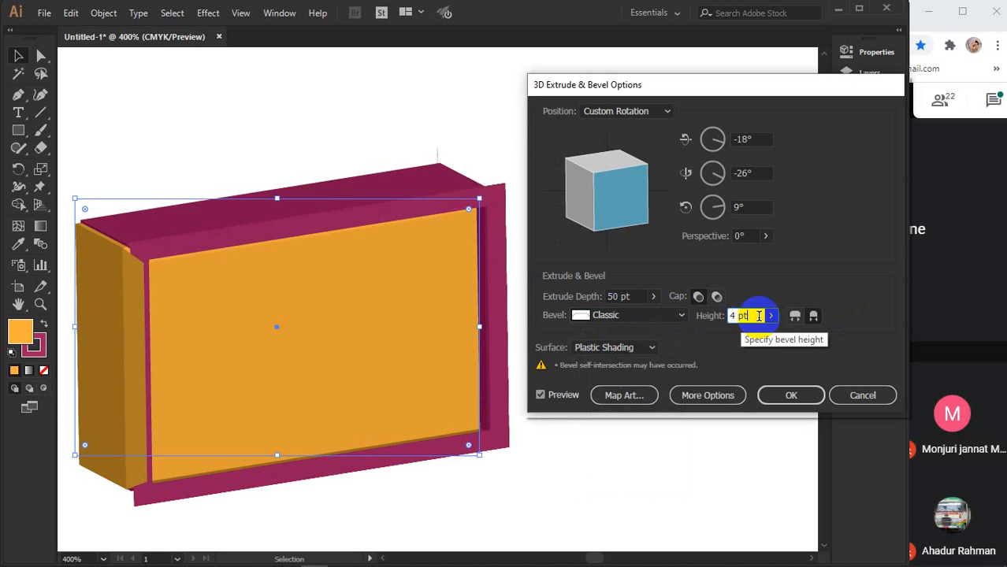
key("Up")
key("Up")
key("Up")
key("Up")
key("Up")
key("Up")
key("Up")
key("Up")
key("Up")
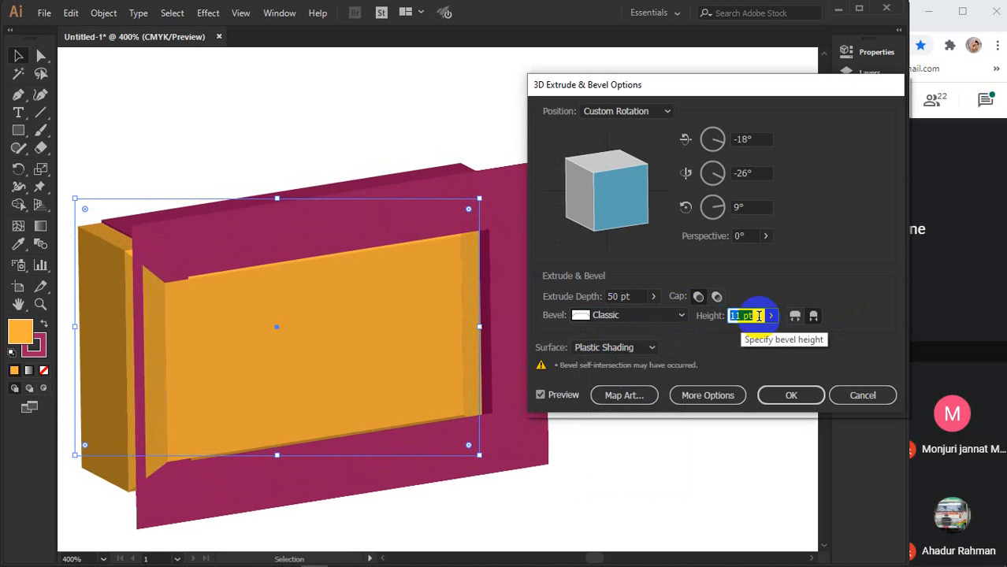
- Reduce the Classic bevel's height to 1 pt and switch the bevel extent to outward
key("Down")
key("Down")
key("Down")
key("Down")
key("Down")
key("Down")
key("Down")
key("Down")
key("Down")
key("Down")
key("Down")
key("Down")
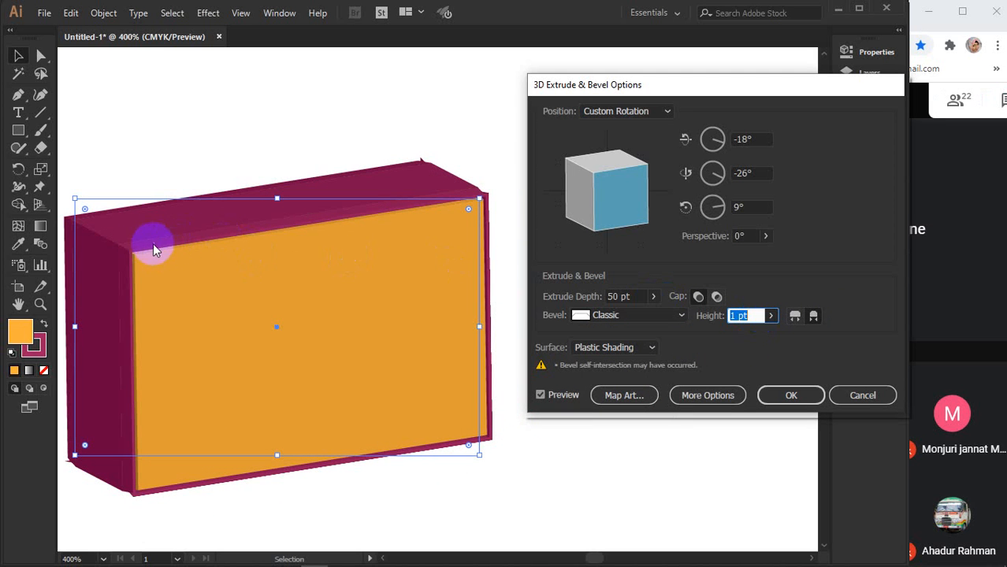
left_click(796, 317)
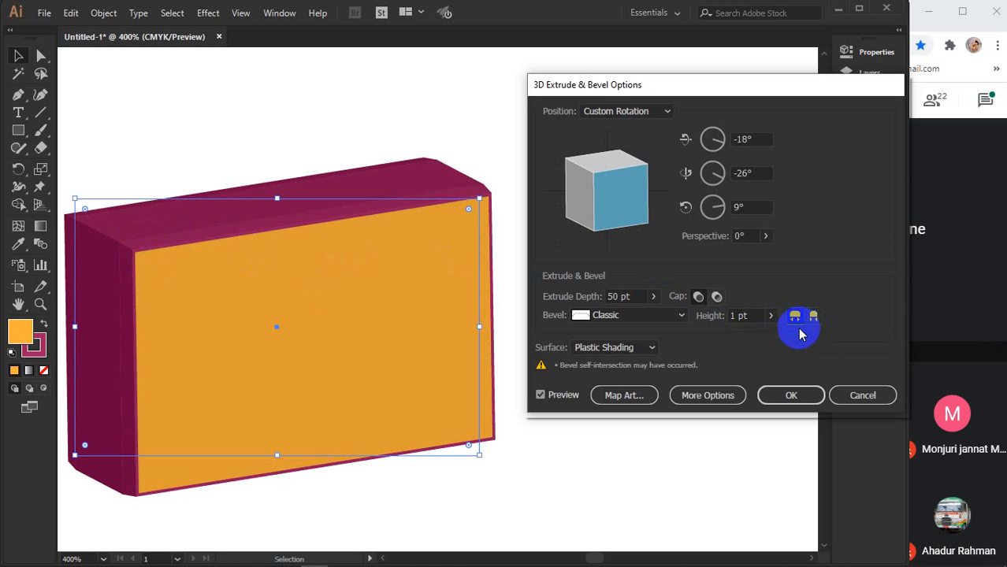
- Try the inward bevel extent, return it to outward, and set the Classic bevel's height to 11 pt
left_click(814, 316)
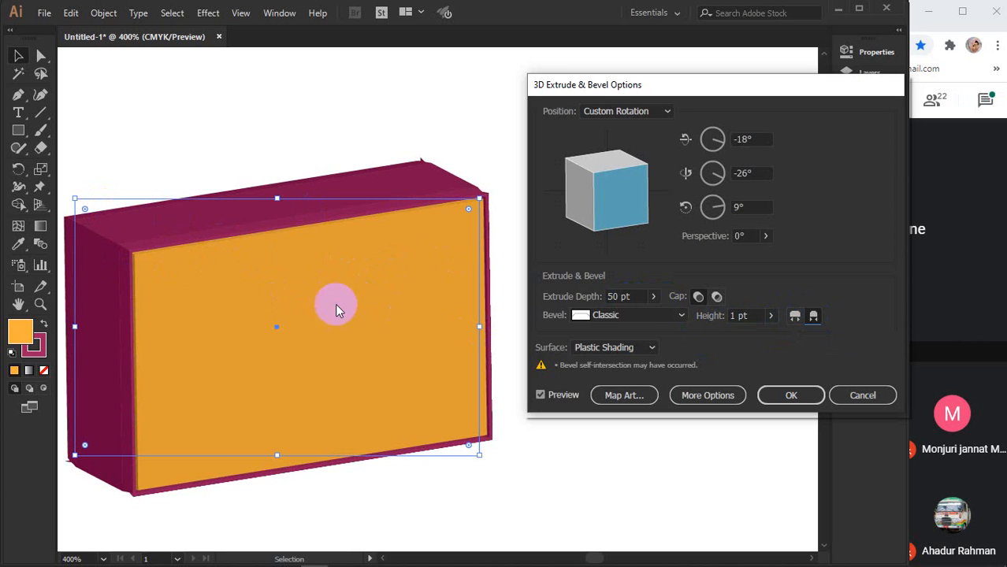
left_click(795, 316)
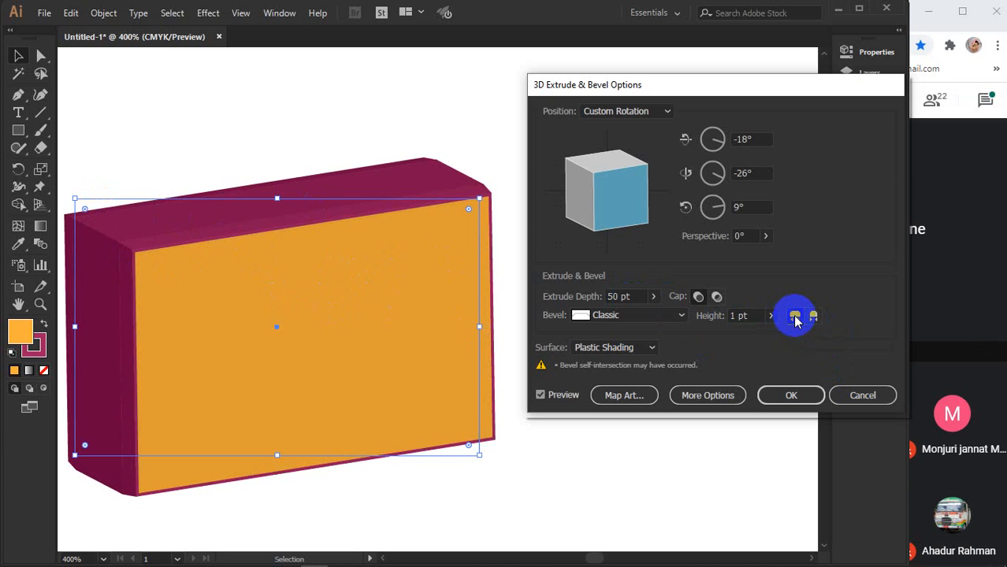
left_click(752, 315)
key("Up")
key("Up")
key("Up")
key("Up")
key("Up")
key("Up")
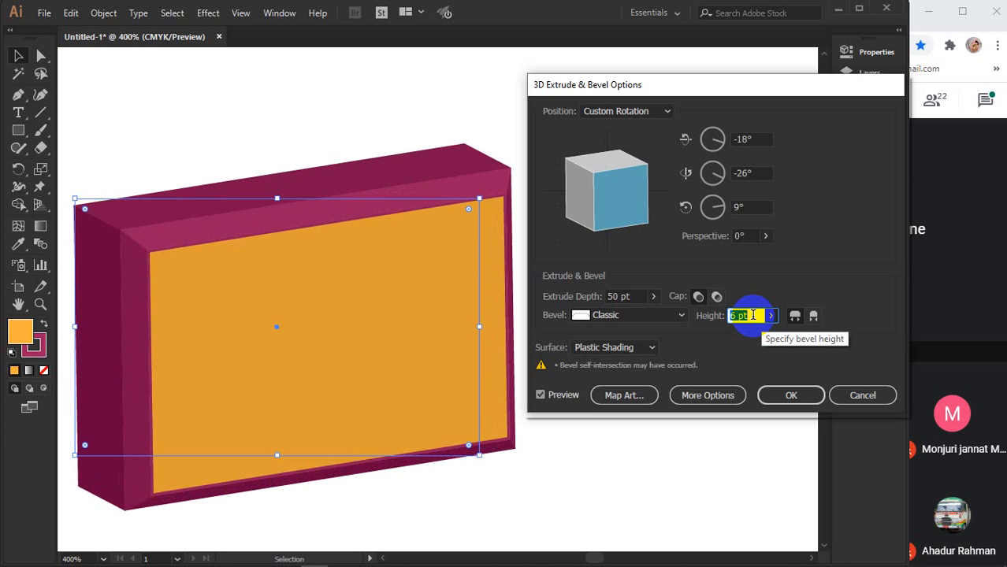
key("Up")
key("Up")
key("Up")
key("Up")
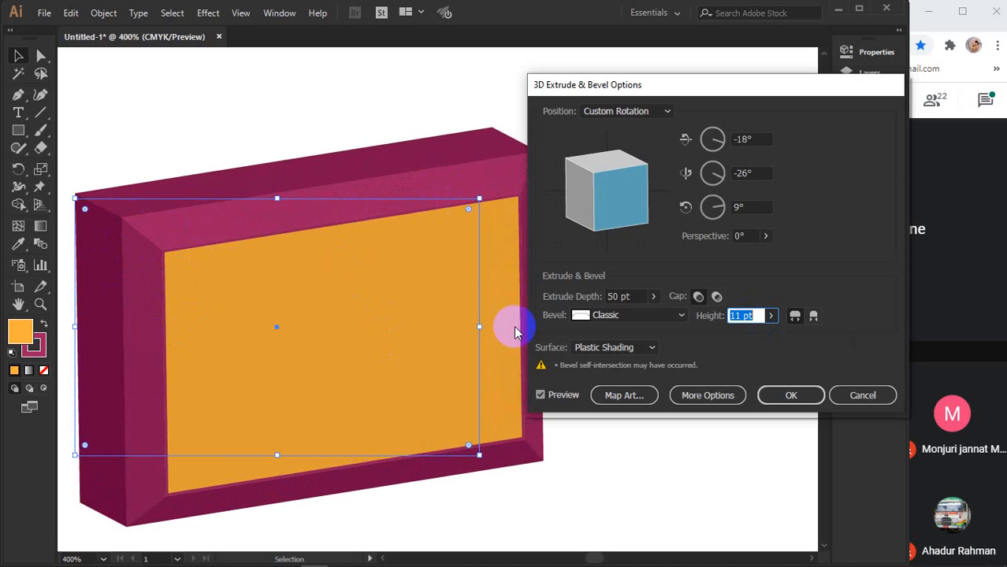
- Try the Complex 1 bevel on the extrusion, and switch it to Complex 2
left_click(679, 319)
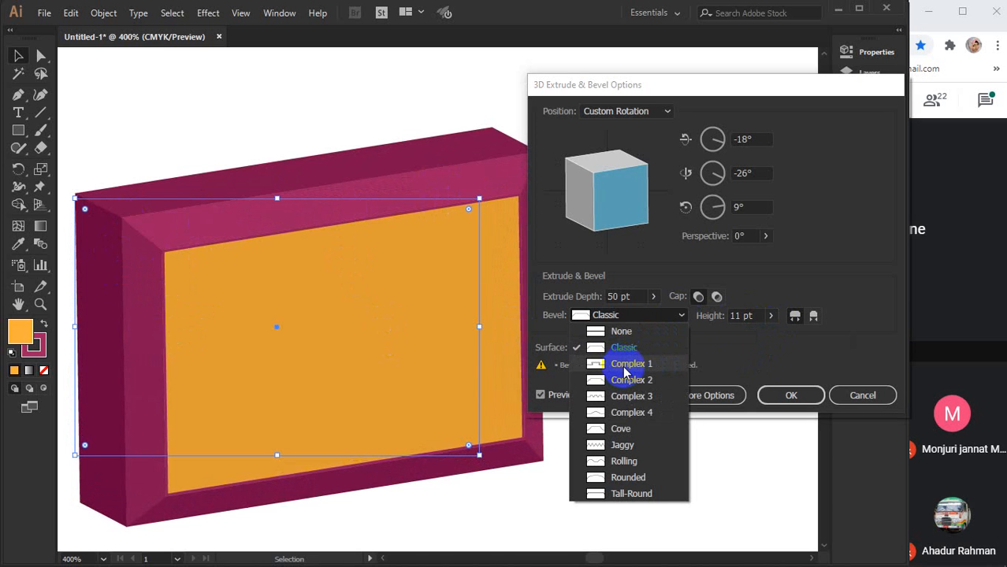
left_click(622, 365)
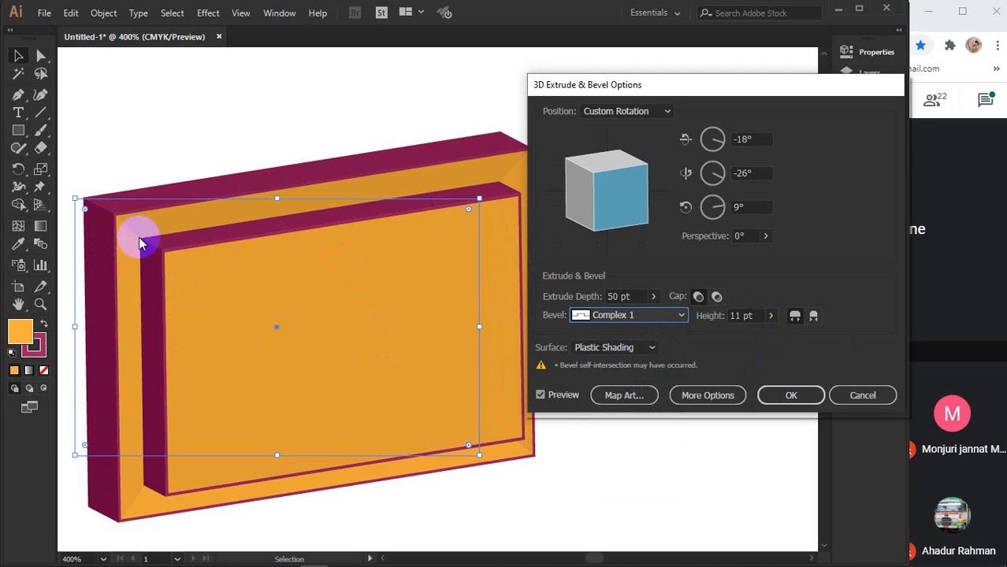
left_click(631, 316)
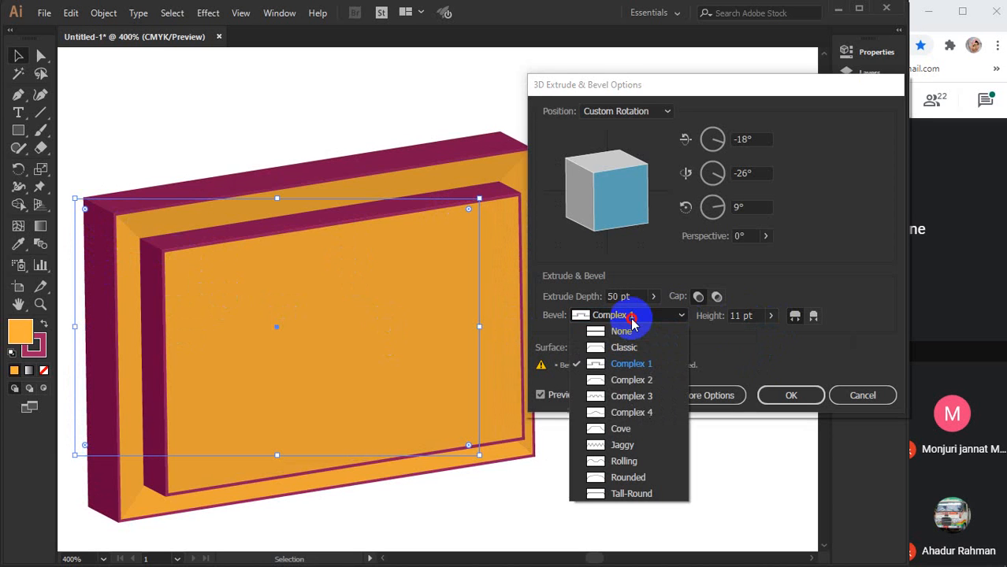
left_click(631, 381)
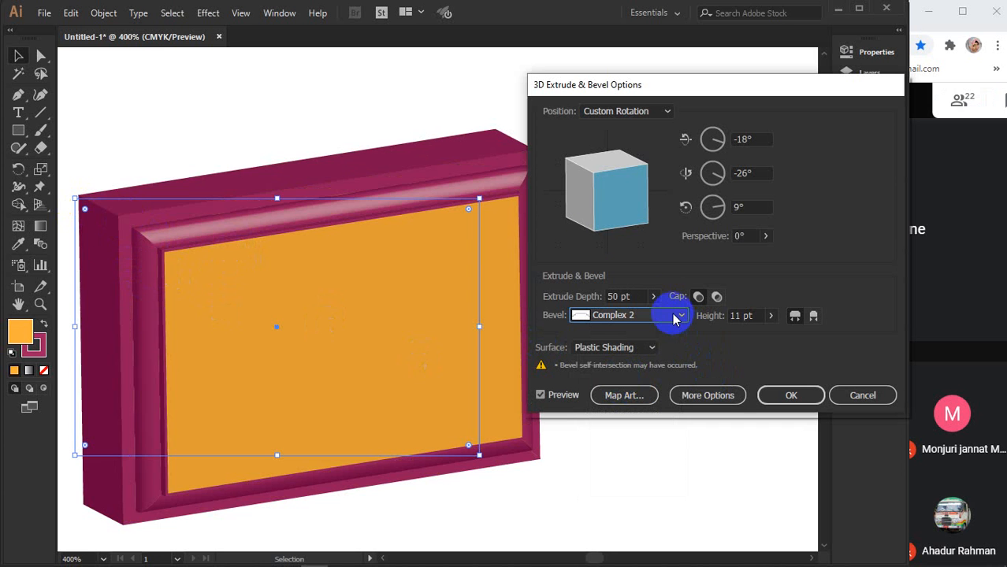
- Rotate the extruded rectangle freely to inspect the Complex 2 bevel, ending nearly front-on at about -4°, -8° and 4°
mouse_move(613, 214)
left_mouse_down()
mouse_move(620, 180)
mouse_move(610, 215)
left_mouse_up()
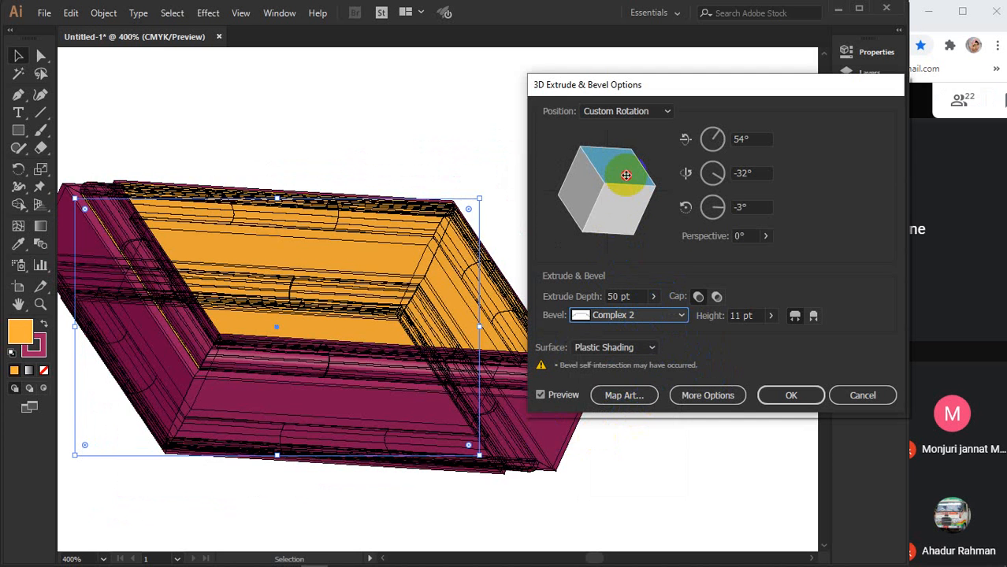
left_click_drag(625, 175, 622, 185)
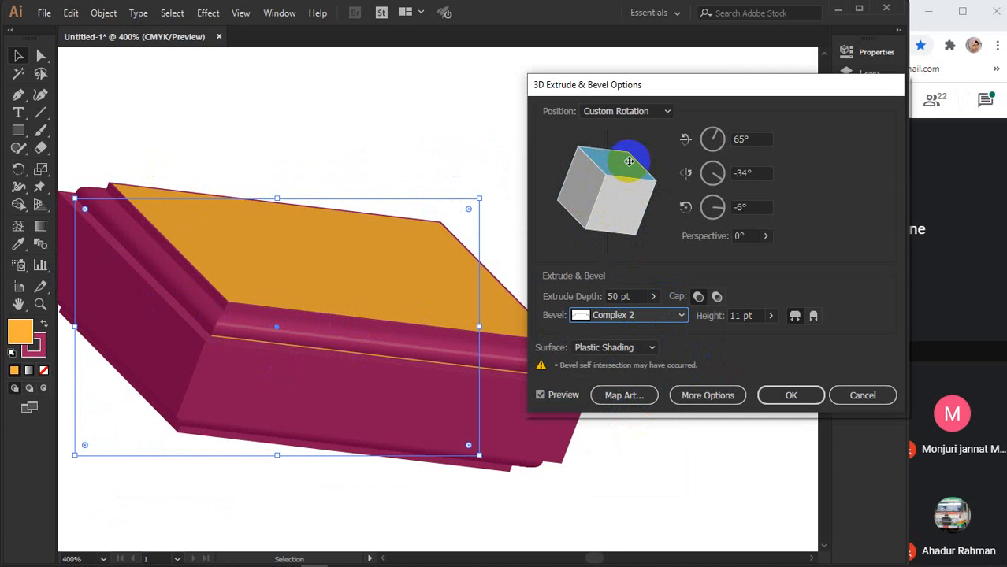
mouse_move(643, 157)
left_mouse_down()
mouse_move(641, 209)
mouse_move(606, 214)
mouse_move(610, 223)
mouse_move(618, 176)
mouse_move(603, 163)
mouse_move(595, 178)
mouse_move(614, 206)
mouse_move(603, 207)
left_mouse_up()
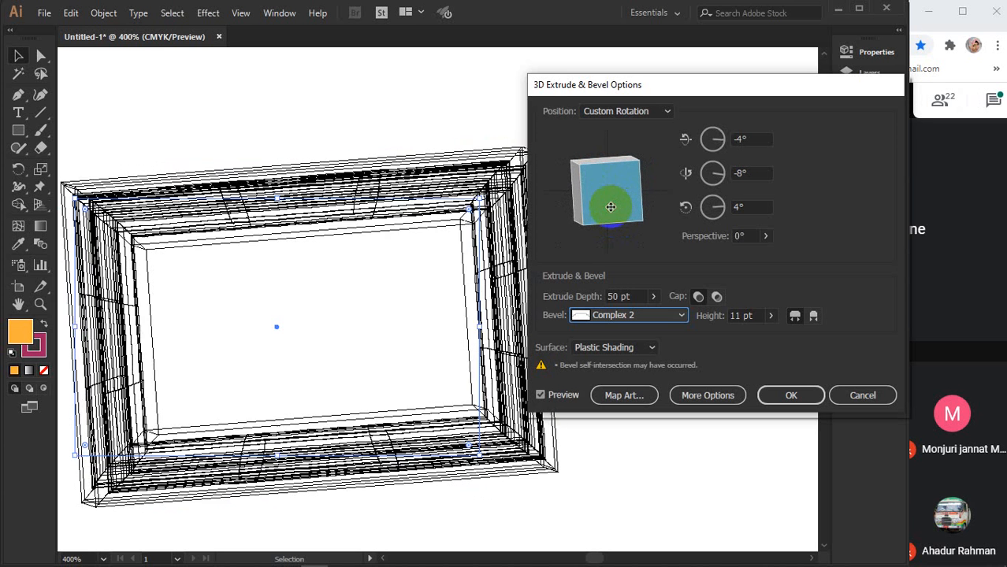
- Set the extrusion's Z-axis rotation to 8°
double_click(751, 205)
key("Up")
key("Up")
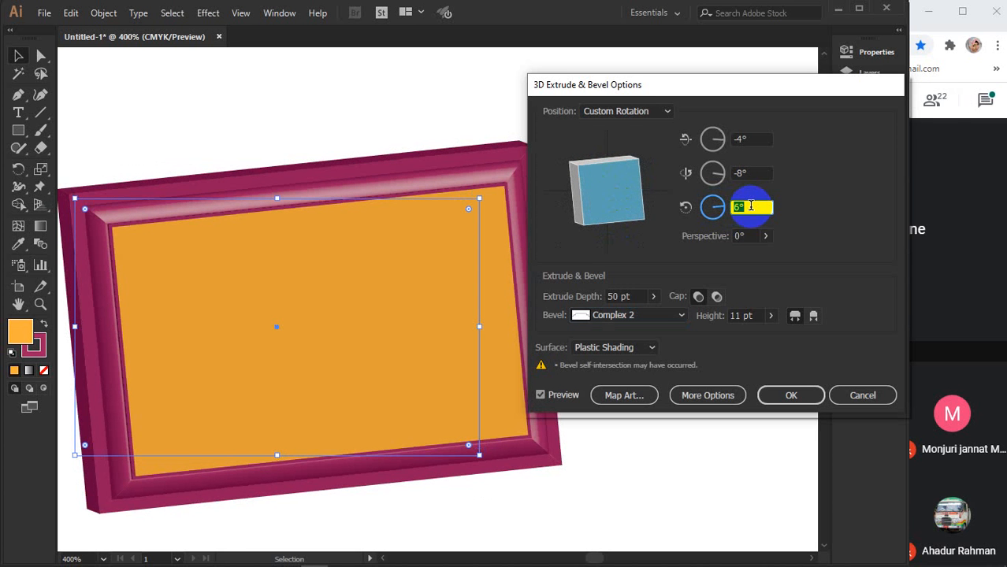
key("Up")
key("Up")
key("Up")
key("Down")
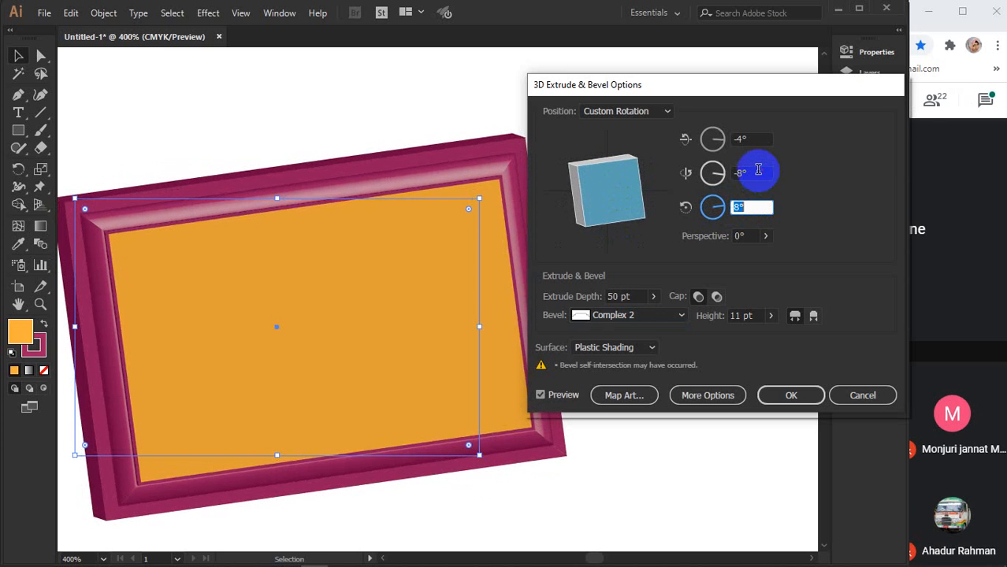
- Set the extrusion's Y-axis rotation to -20°
left_click(755, 171)
key("Up")
key("Down")
key("Down")
key("Down")
key("Down")
key("Down")
key("Down")
key("Down")
key("Down")
key("Down")
key("Down")
key("Down")
key("Down")
key("Down")
key("Down")
key("Down")
key("Down")
key("Down")
key("Down")
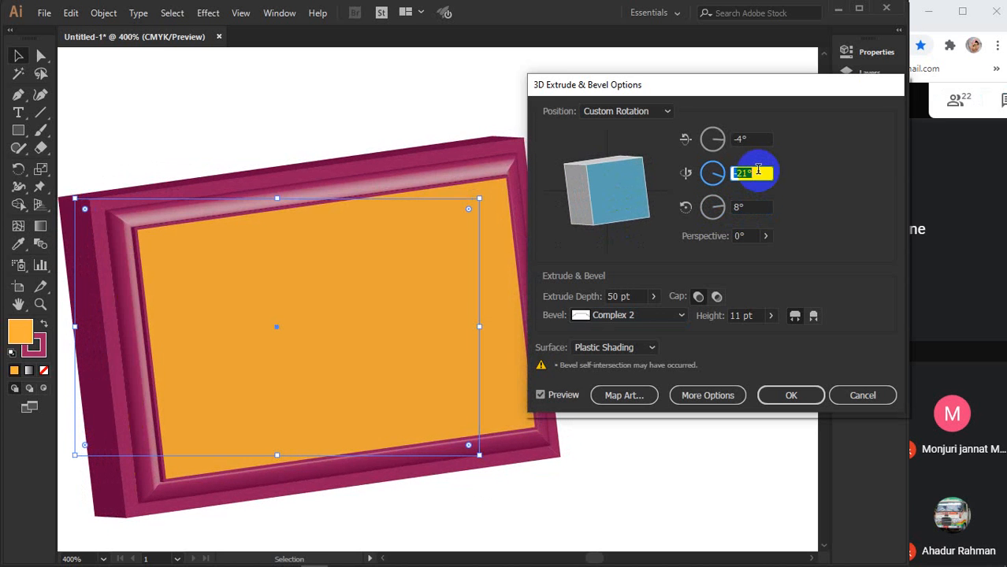
- Set the extrusion's X-axis rotation to -18°
left_click(750, 139)
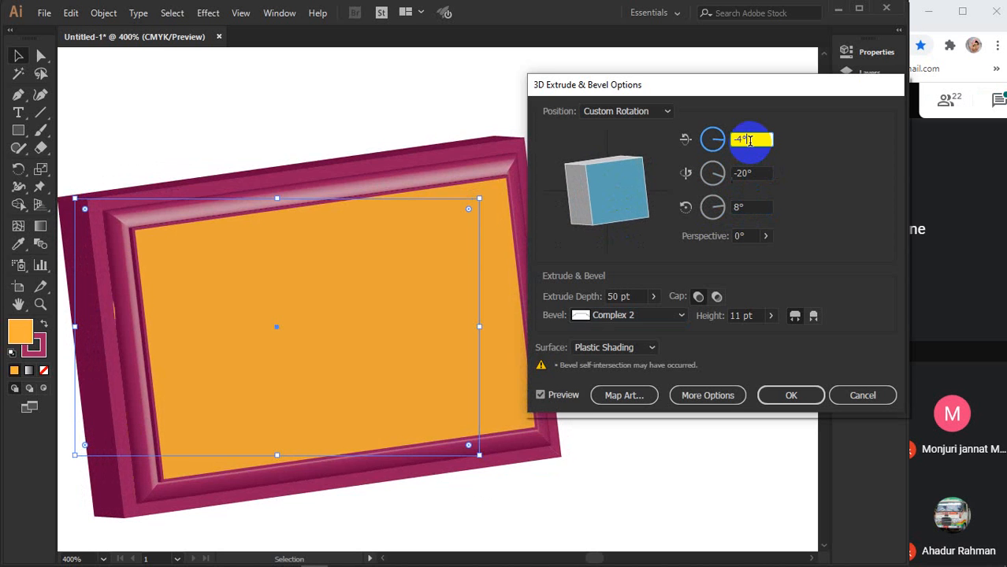
key("Down")
key("Down")
key("Down")
key("Down")
key("Down")
key("Down")
key("Down")
key("Down")
key("Down")
key("Down")
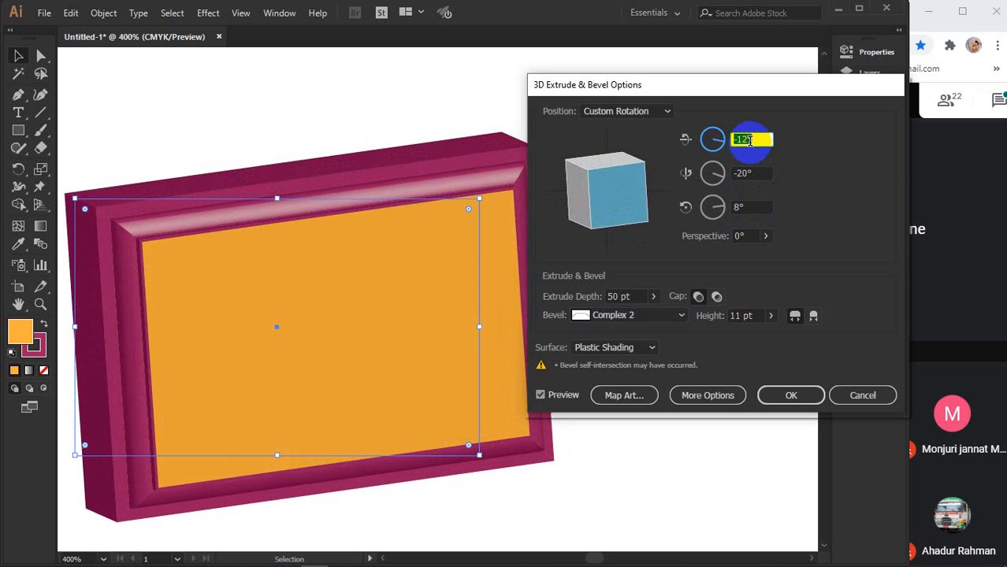
key("Down")
key("Down")
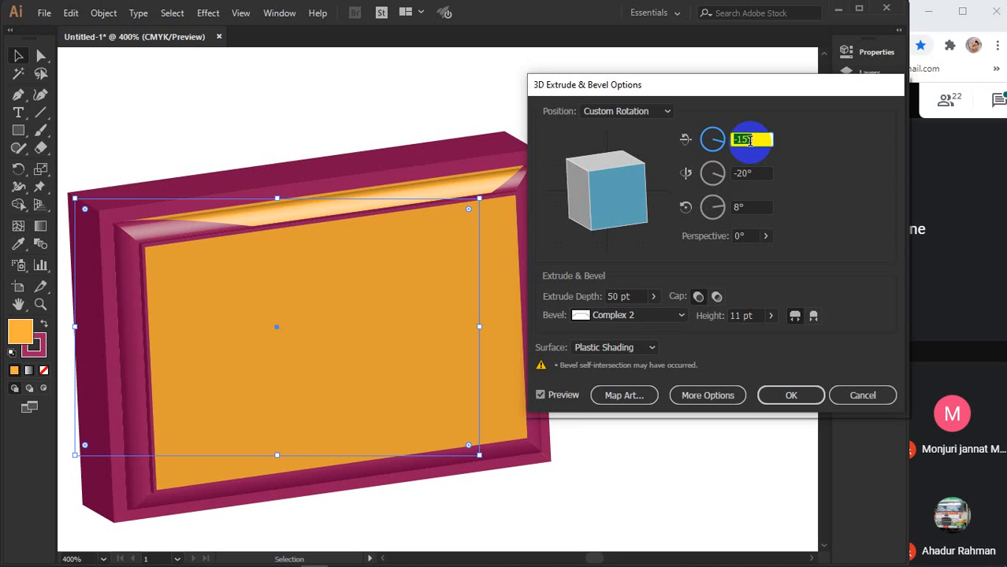
key("Down")
key("Down")
key("Down")
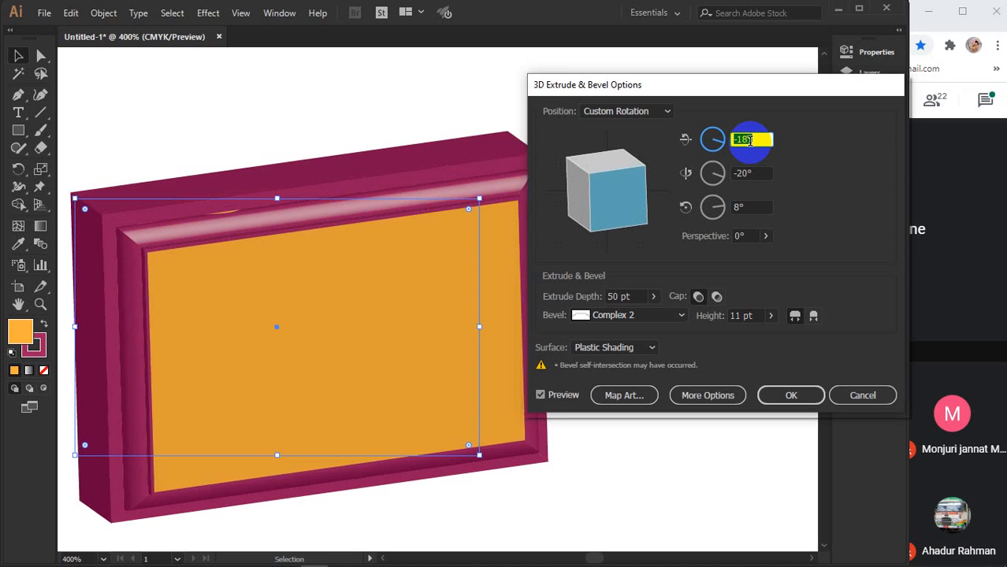
- Try the Complex 3, Jaggy and Rounded bevel shapes on the extrusion in turn
left_click(666, 315)
left_click(628, 397)
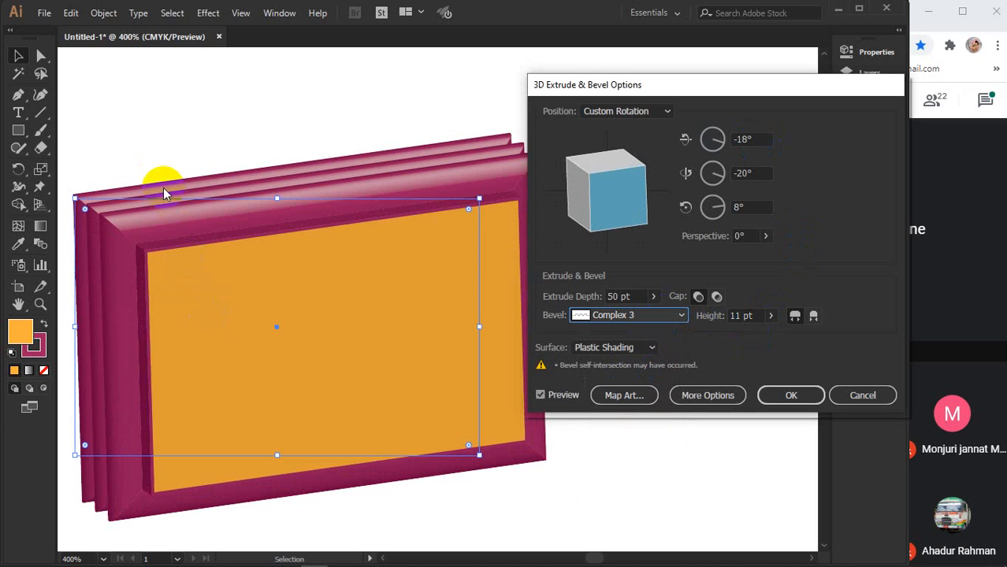
left_click(640, 315)
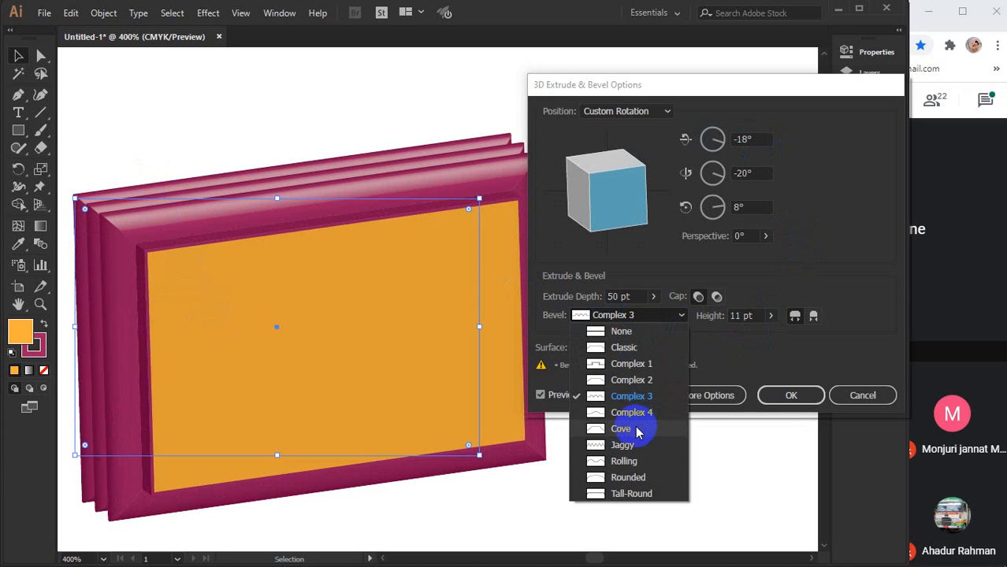
left_click(647, 445)
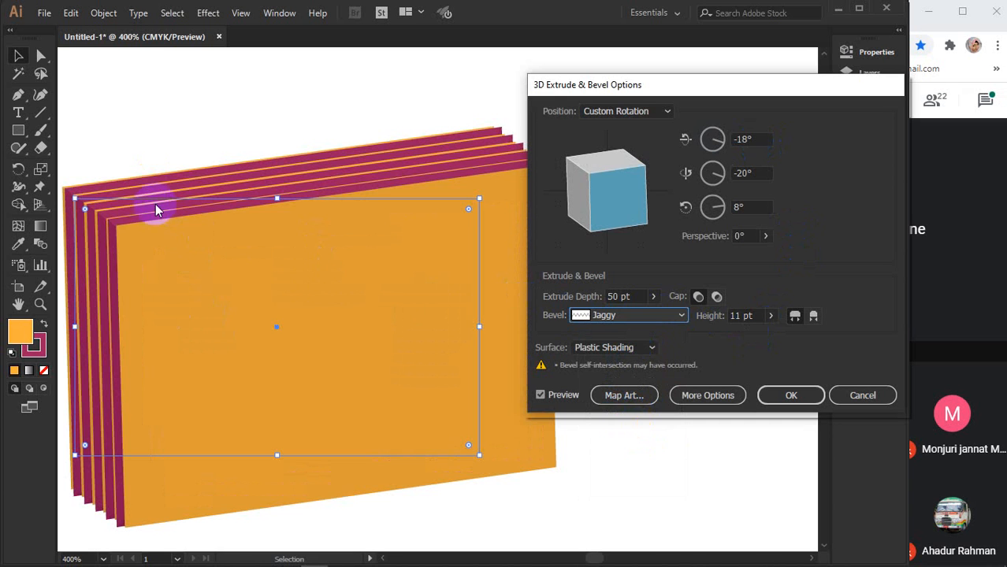
left_click(664, 319)
left_click(619, 540)
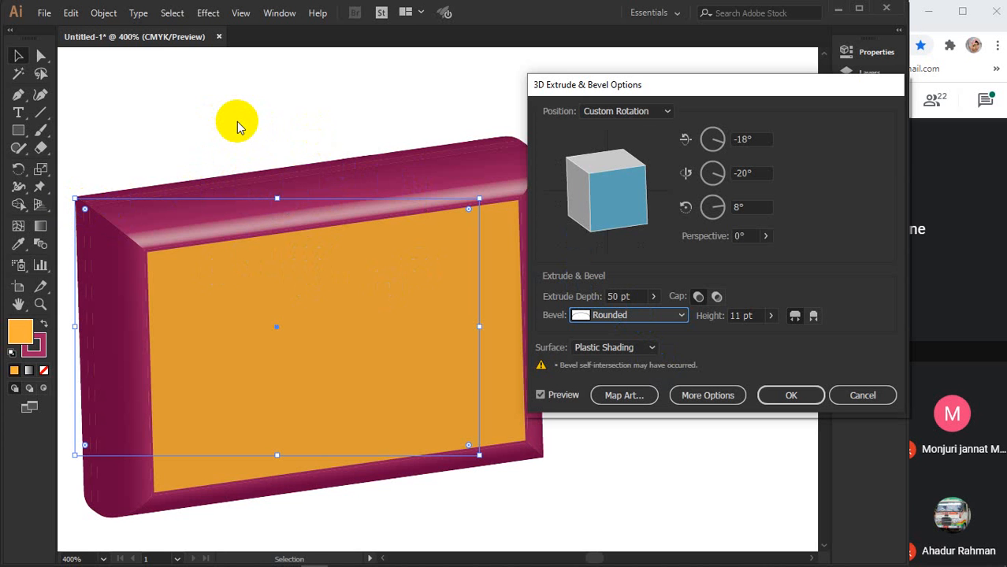
- Rotate the extrusion freely to about -10°, -7° and 0°, and apply the Classic bevel
mouse_move(624, 205)
left_mouse_down()
mouse_move(580, 198)
mouse_move(651, 198)
mouse_move(600, 193)
mouse_move(555, 171)
mouse_move(629, 199)
mouse_move(625, 208)
left_mouse_up()
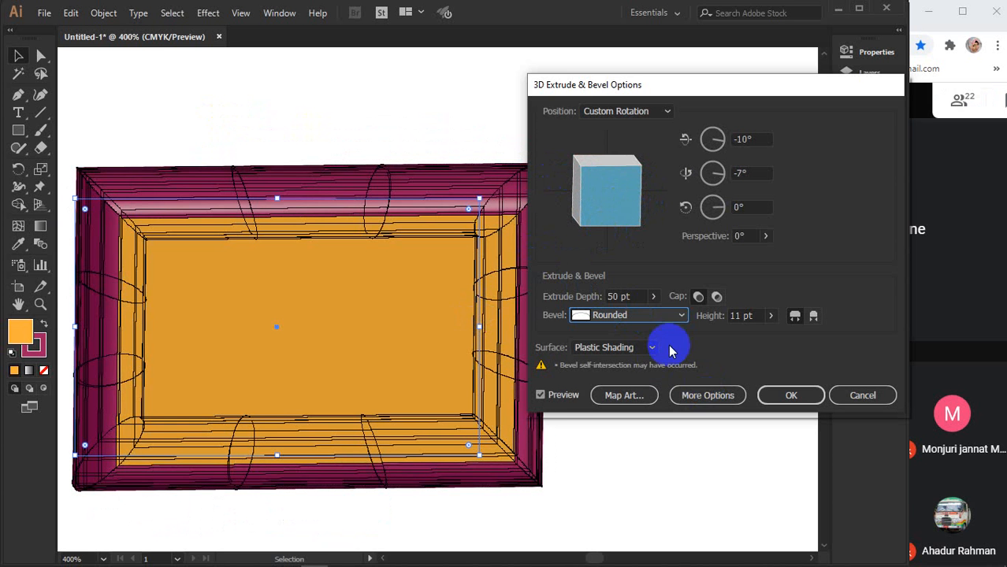
left_click(664, 316)
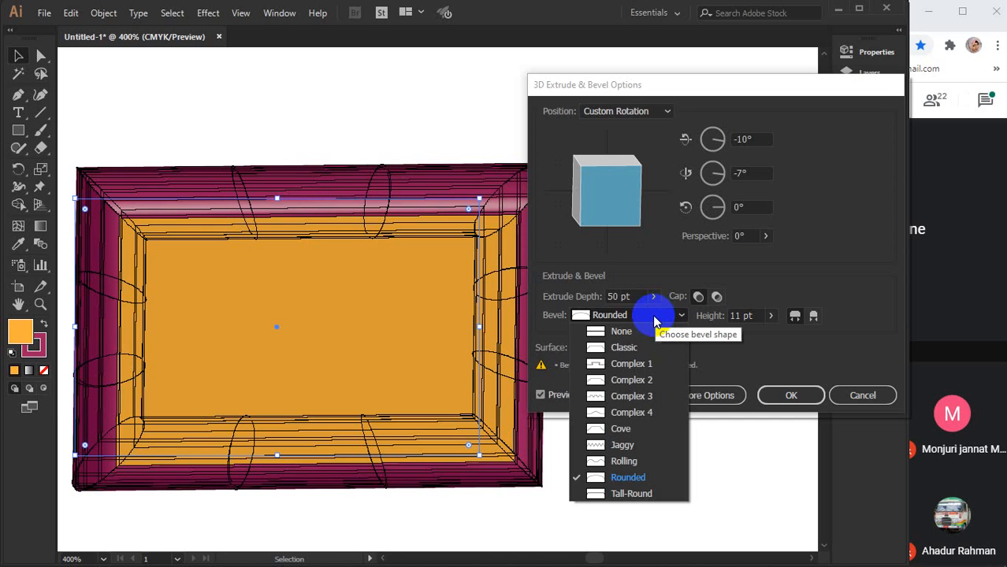
left_click(635, 347)
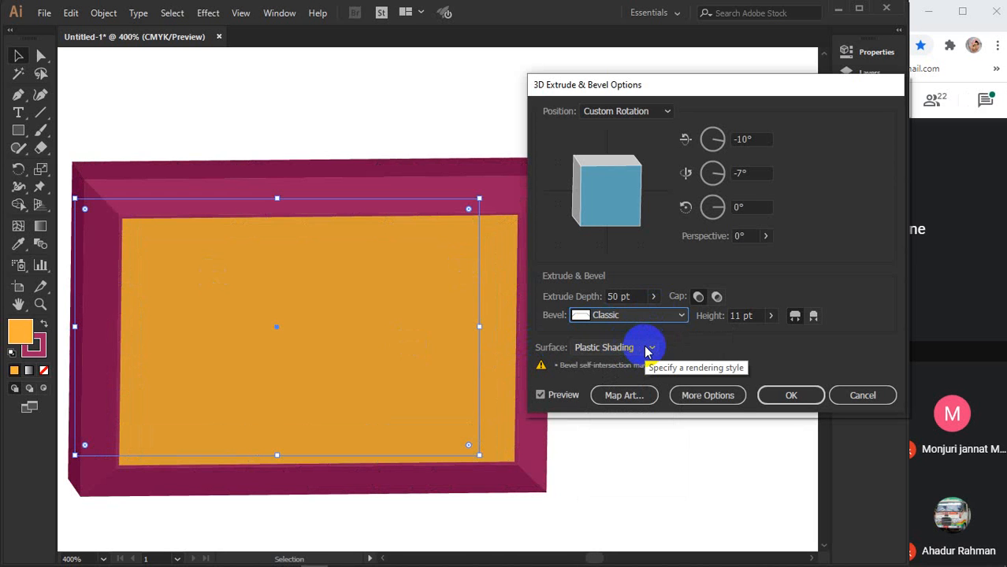
- Try the Wireframe, No Shading and Diffuse Shading surfaces on the extrusion, returning to Plastic Shading
left_click(646, 349)
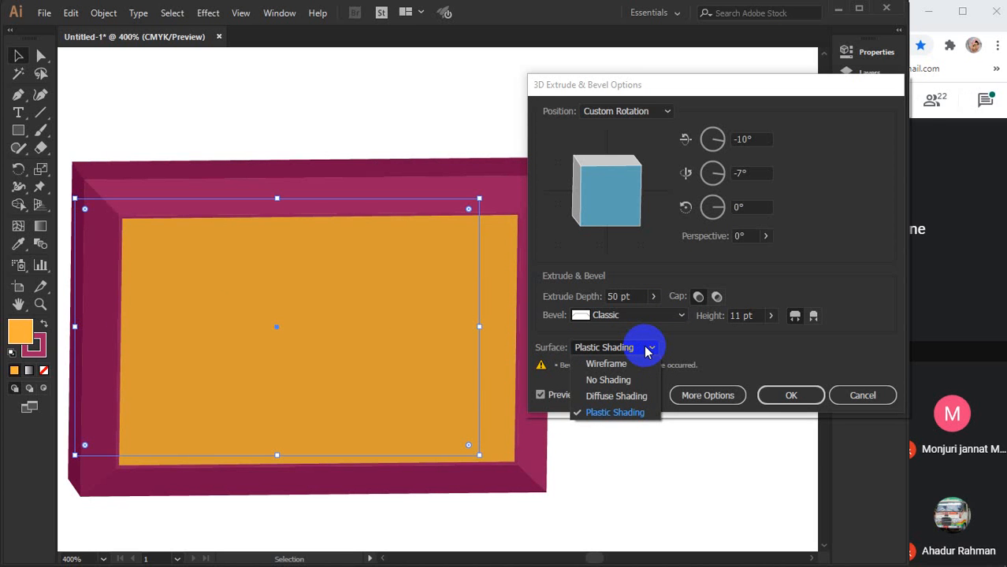
left_click(626, 363)
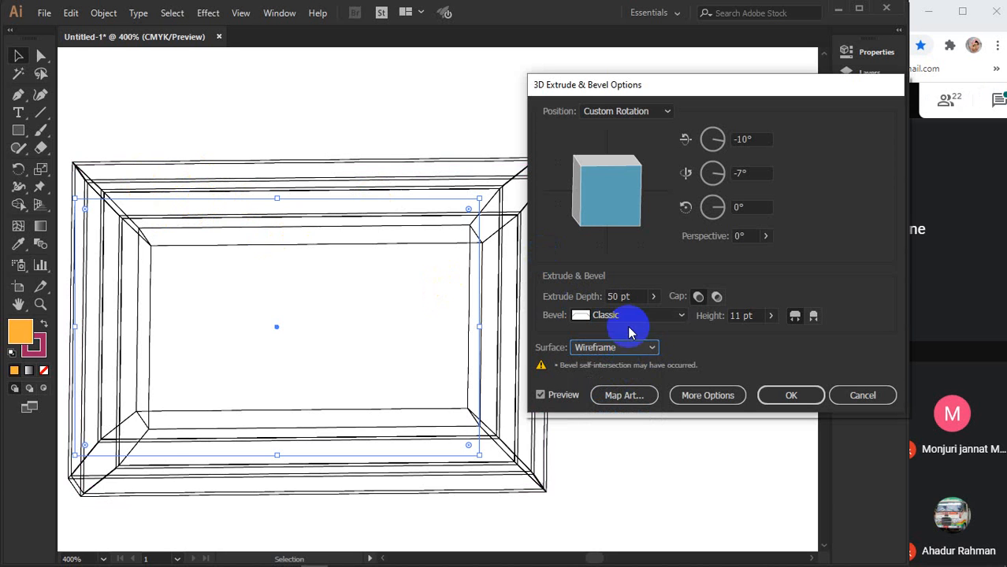
left_click(646, 347)
left_click(635, 381)
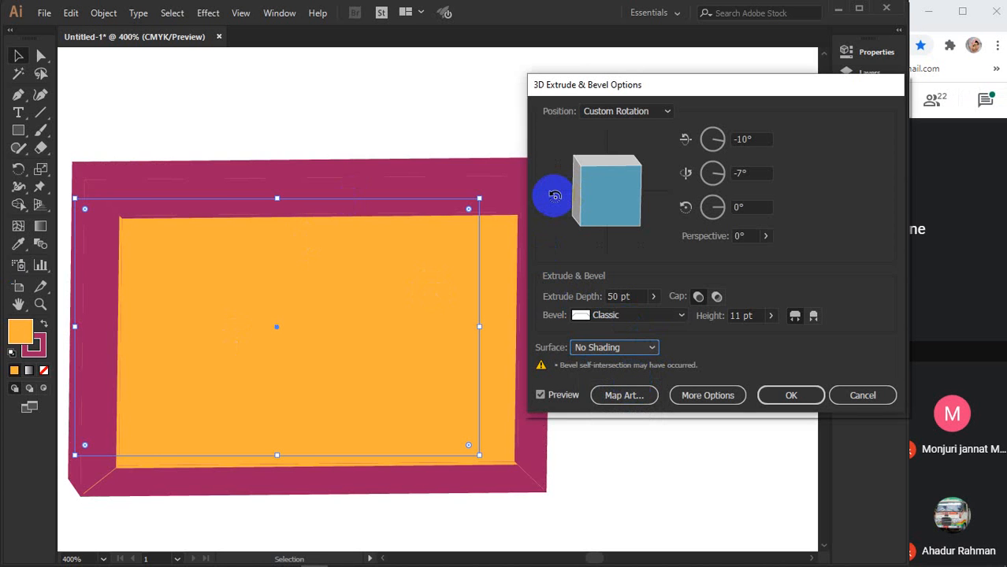
left_click(648, 349)
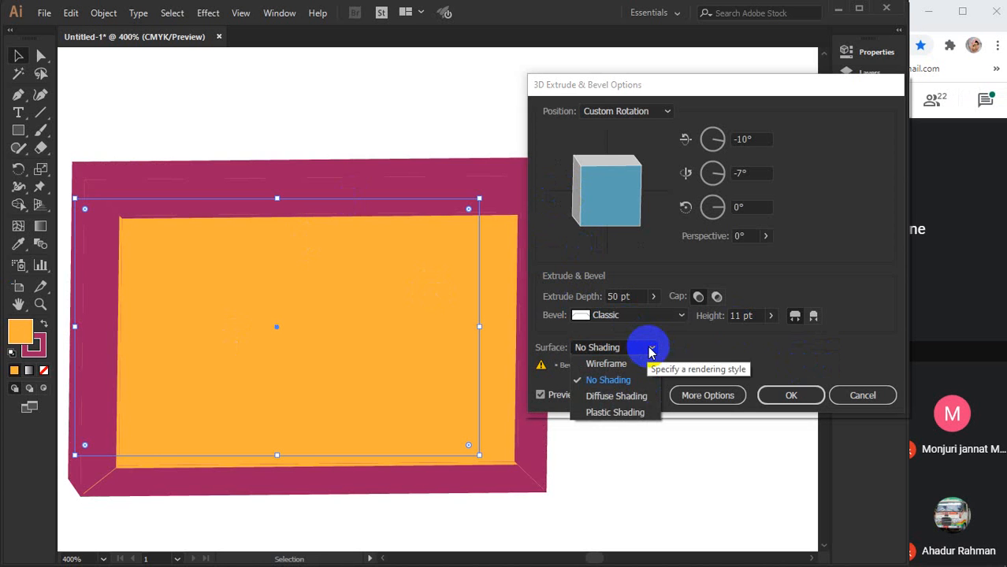
left_click(635, 396)
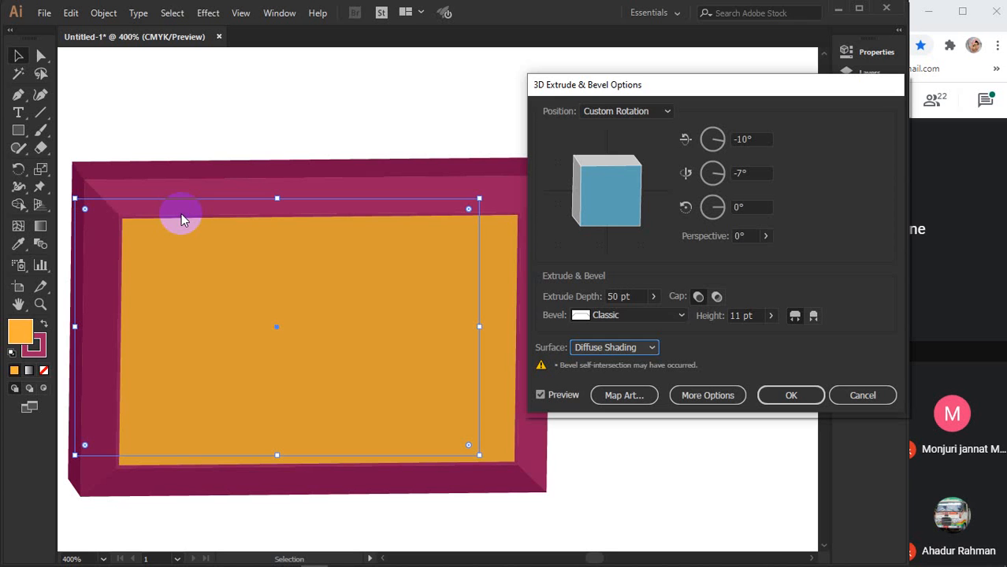
left_click(640, 346)
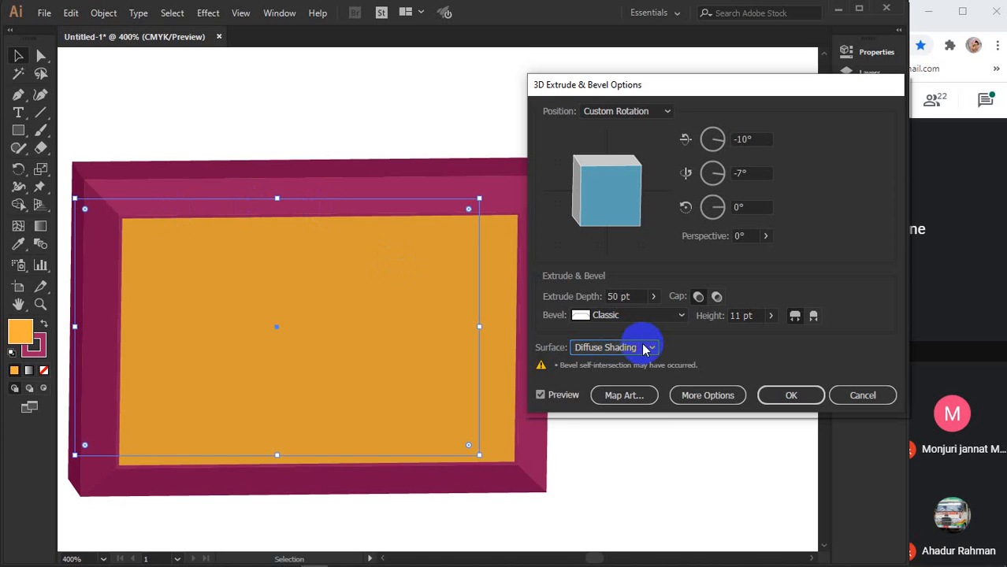
left_click(634, 413)
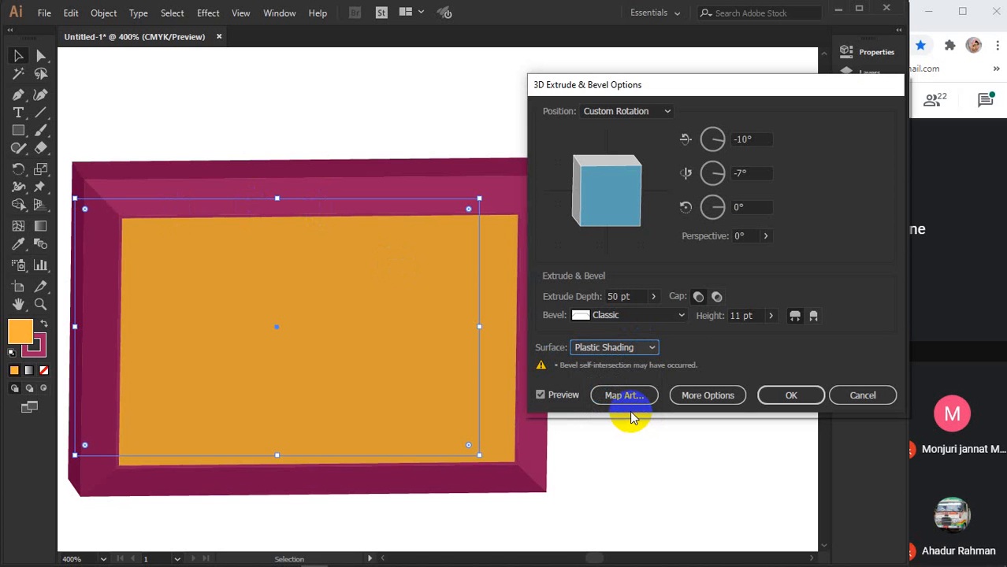
left_click(640, 344)
left_click(639, 350)
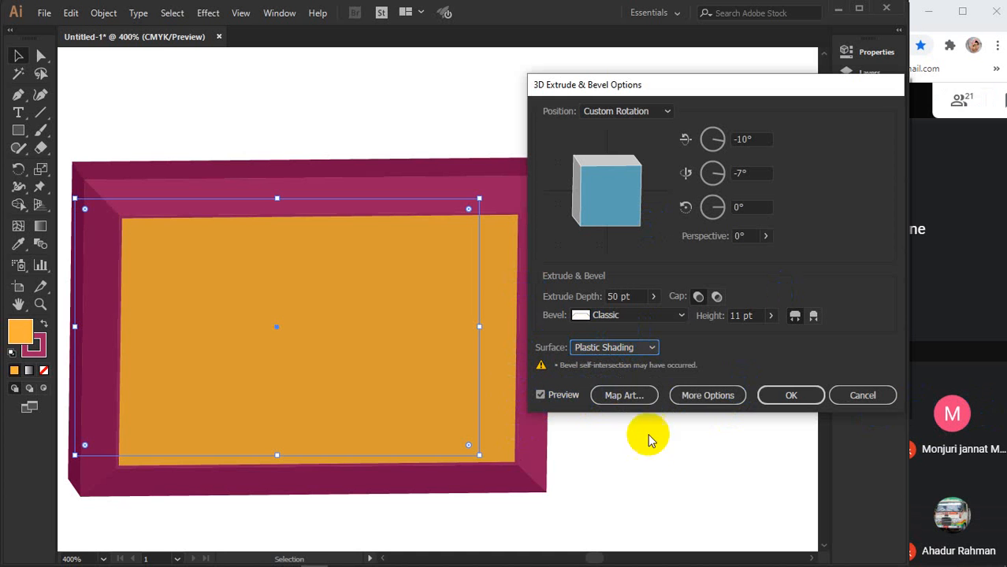
- Expand the effect's additional lighting and shading options, and move the dialog clear of the artwork
left_click(712, 402)
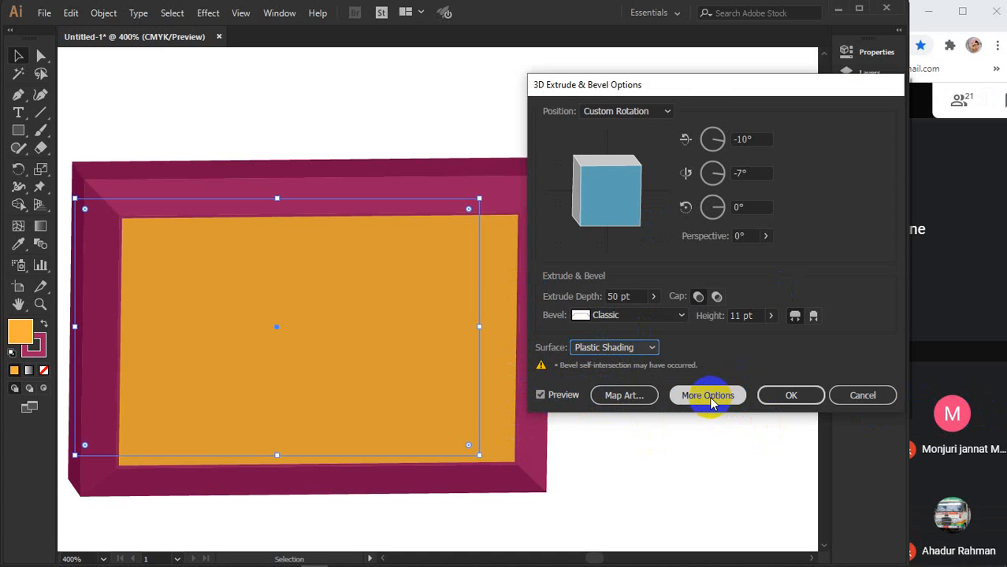
left_click_drag(693, 88, 749, 9)
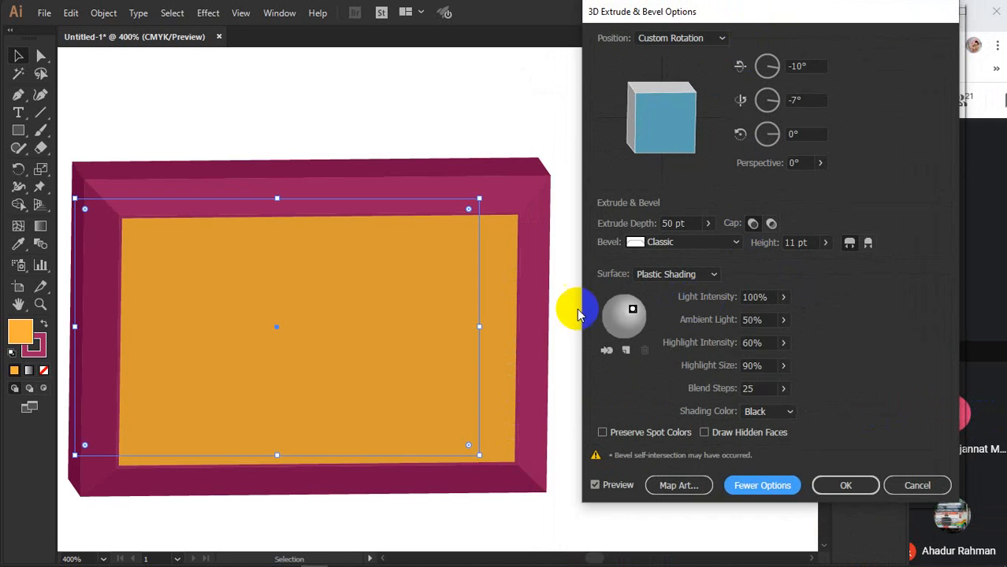
- Hide the additional lighting options, apply the 3D Extrude & Bevel effect to the rectangle, and deselect it
left_click(693, 478)
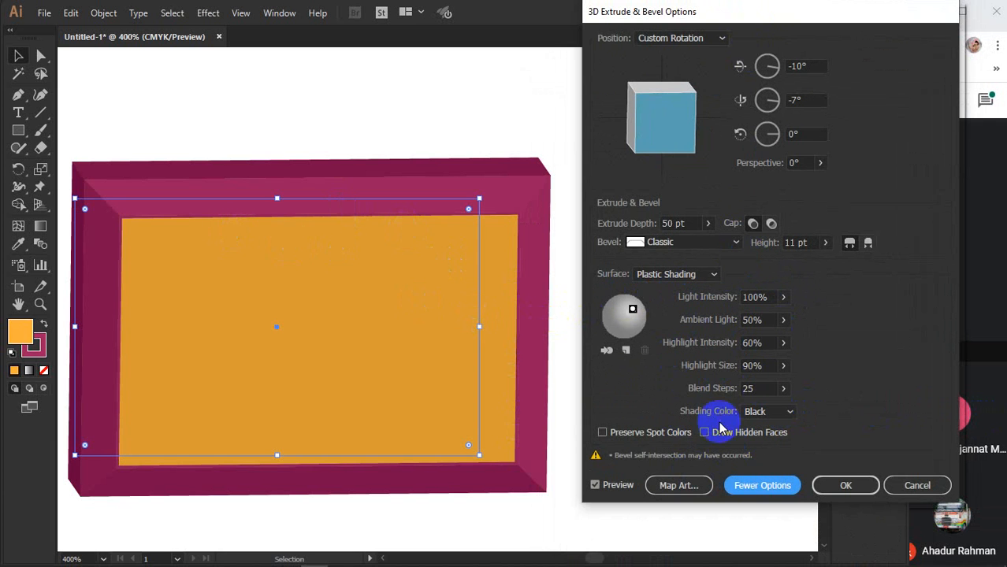
left_click(758, 487)
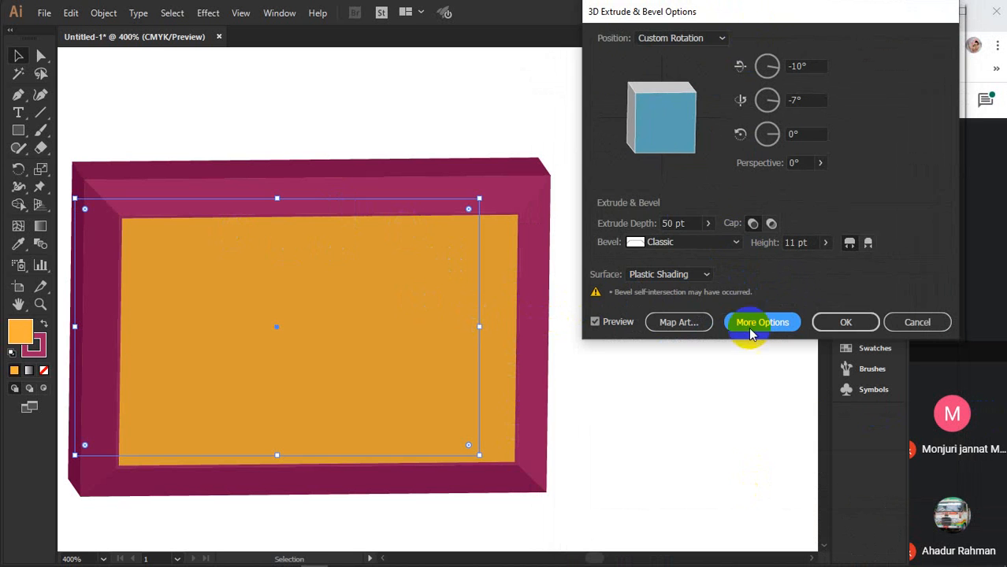
left_click(841, 322)
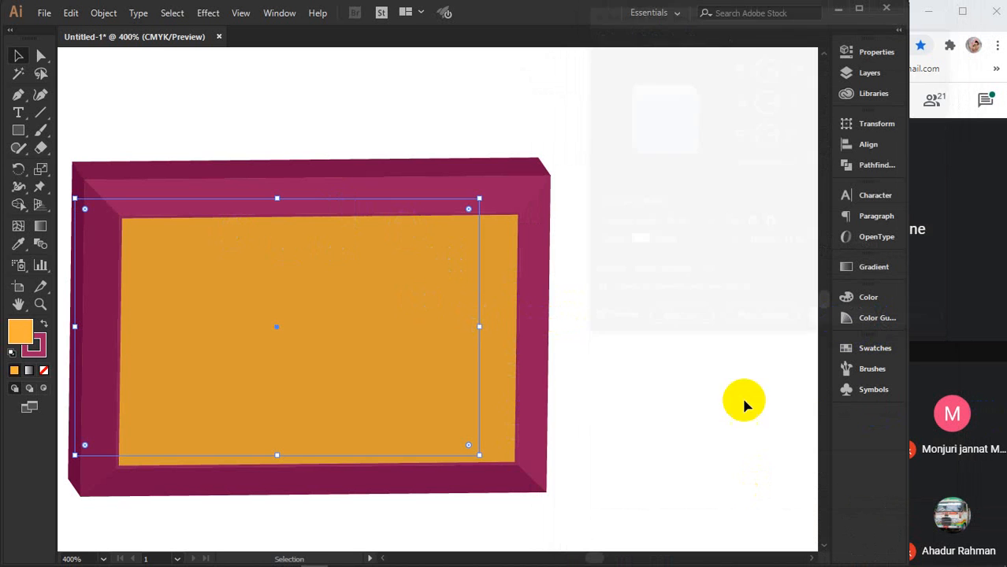
left_click(646, 303)
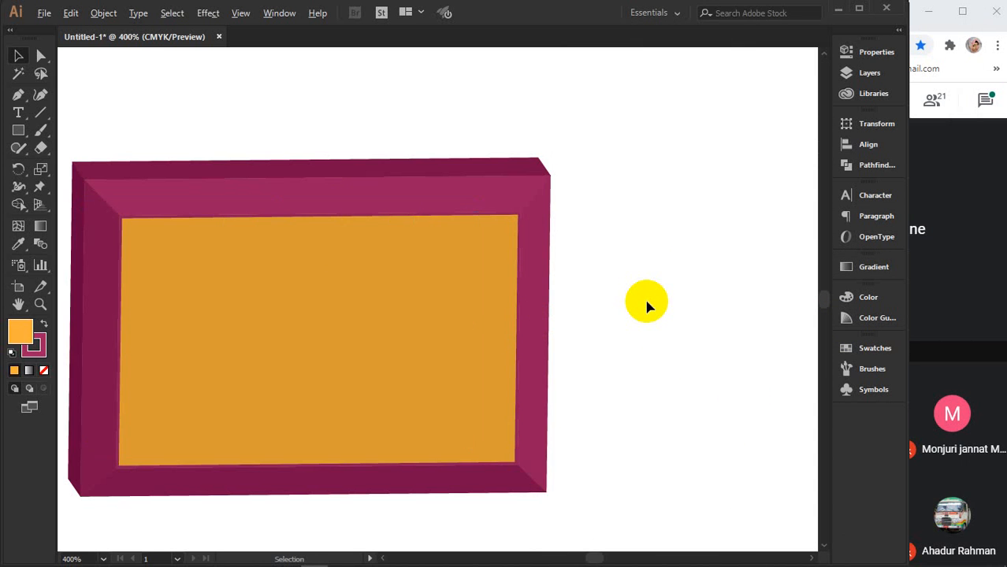
- Draw a second, smaller orange rectangle in the empty area beside the extruded one, and delete it
scroll(646, 303, "down", 1)
key("space")
left_click_drag(714, 356, 660, 357)
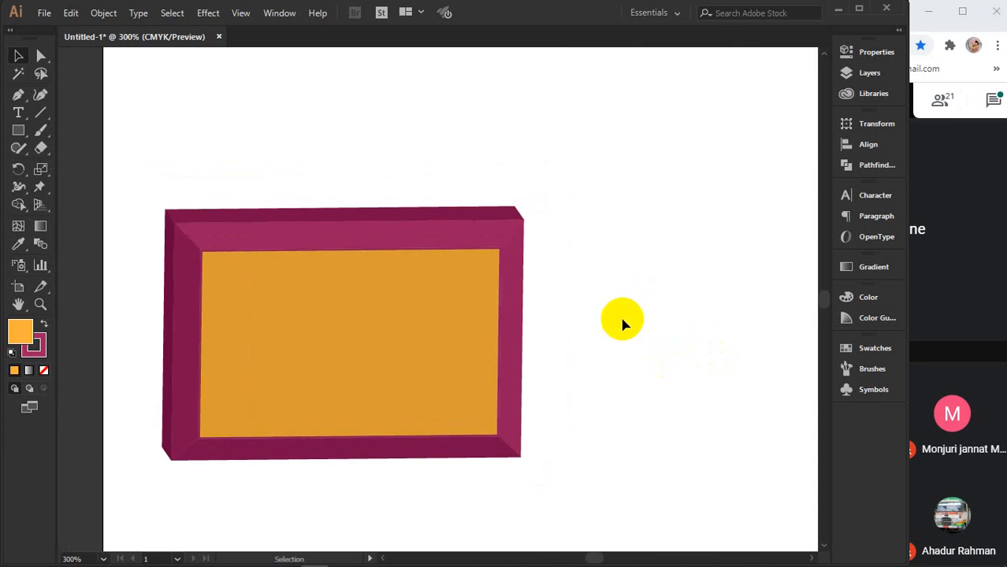
left_click(15, 135)
left_click_drag(586, 97, 799, 216)
left_click(17, 54)
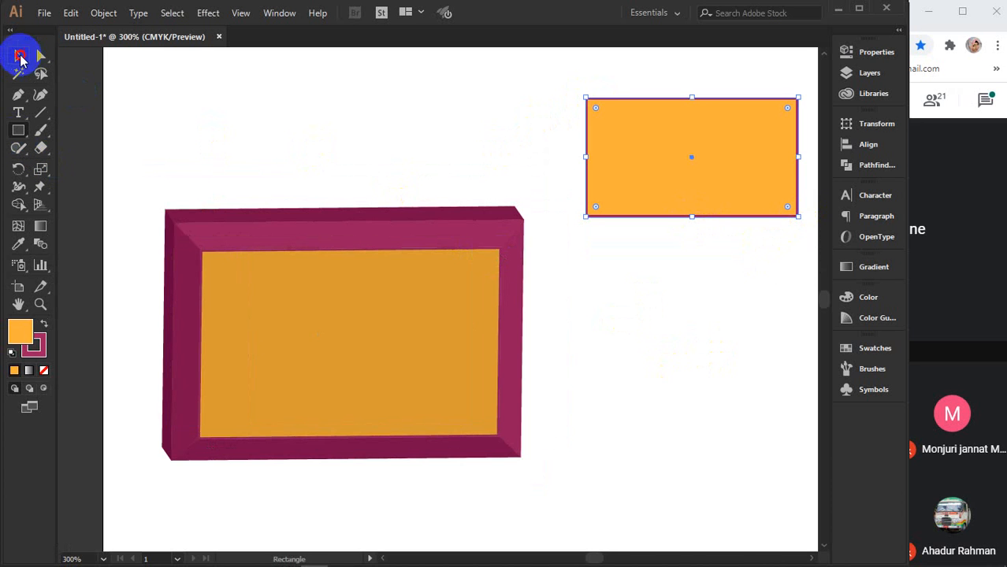
left_click(592, 303)
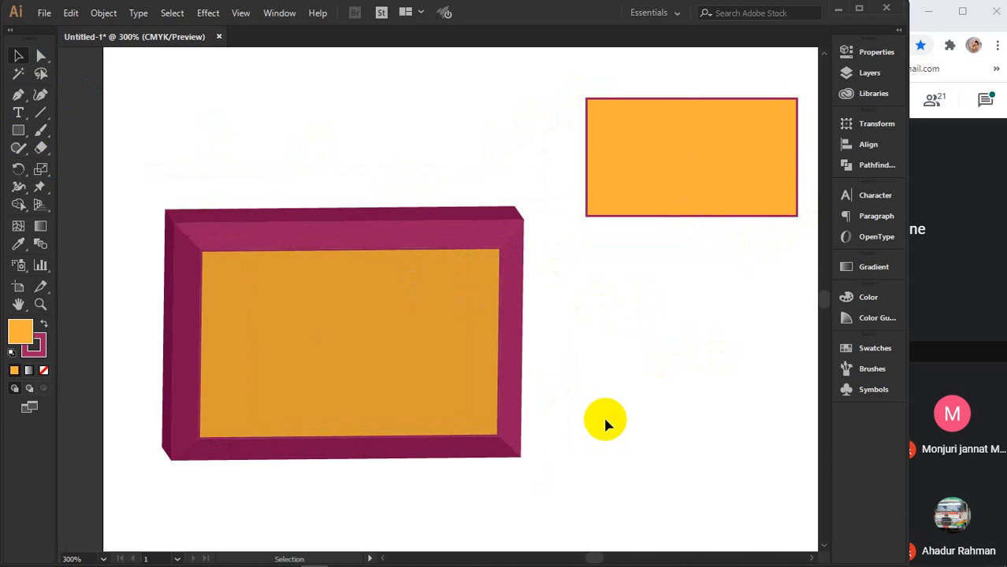
left_click(667, 204)
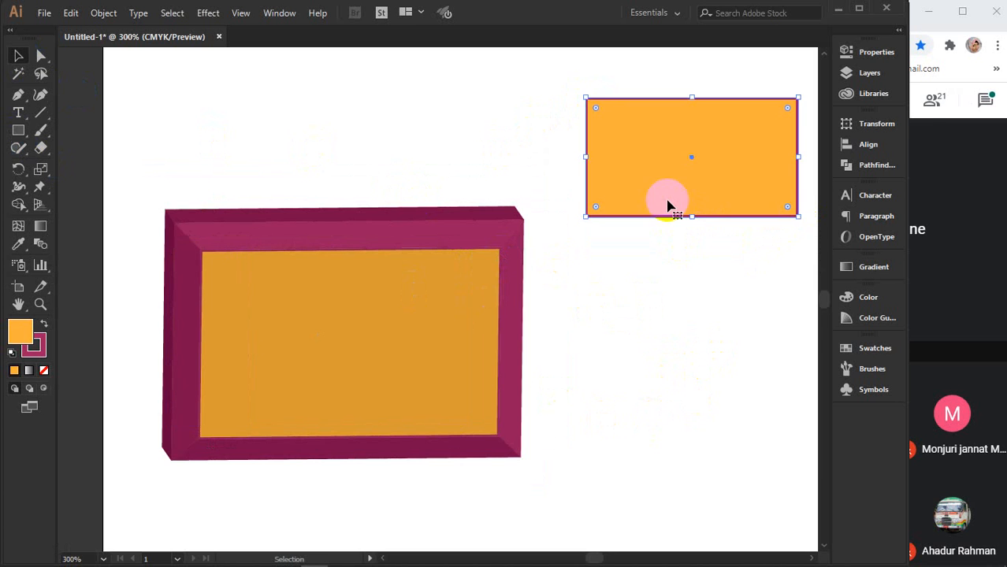
key("Delete")
- Move the extruded rectangle off the artboard, past its lower-right corner
scroll(668, 204, "down", 2)
left_click_drag(681, 224, 477, 303)
left_click_drag(520, 394, 762, 493)
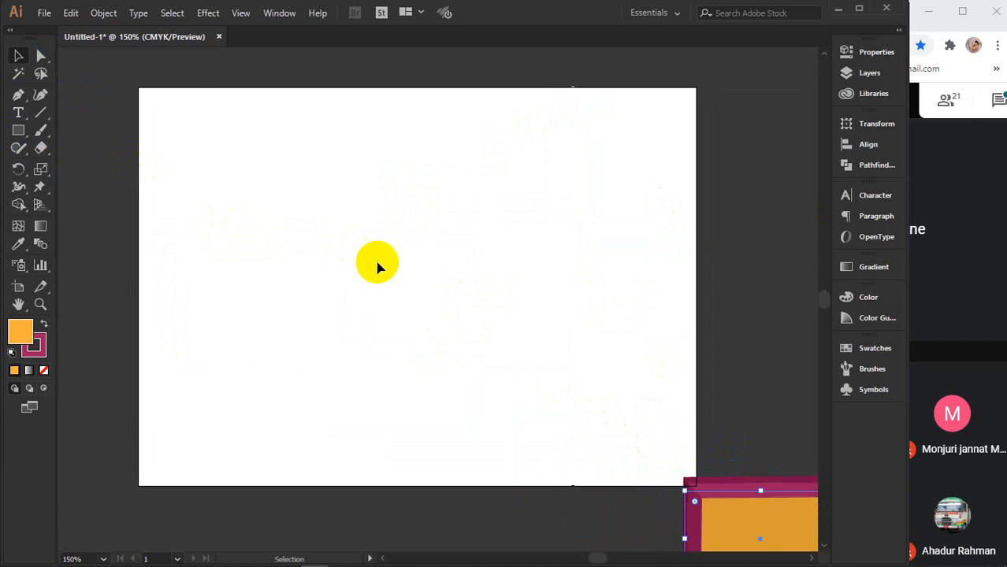
- Add a point text object reading "3d" on the empty artboard
scroll(367, 257, "up", 1)
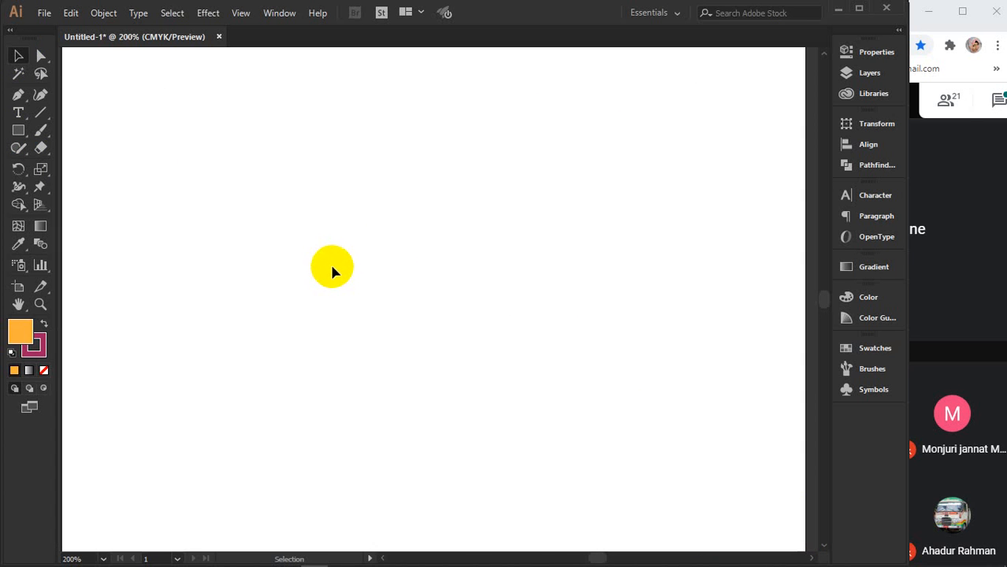
left_click(16, 115)
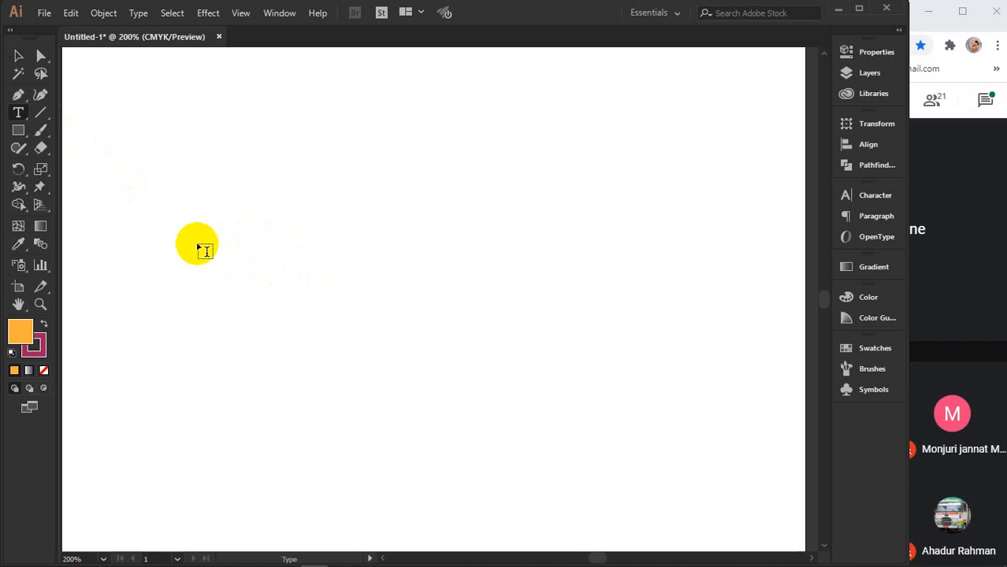
left_click(206, 281)
left_click(19, 59)
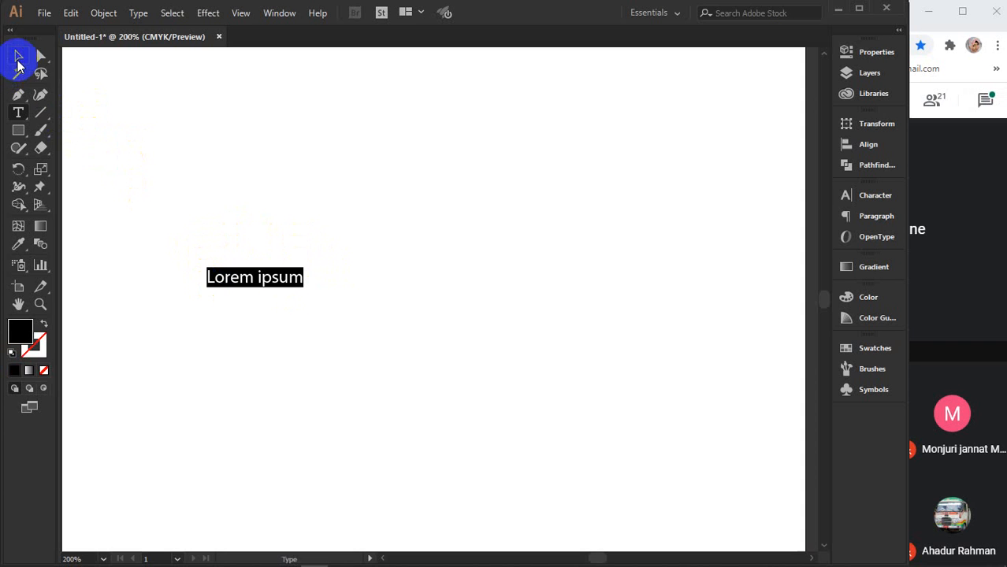
left_click(255, 275)
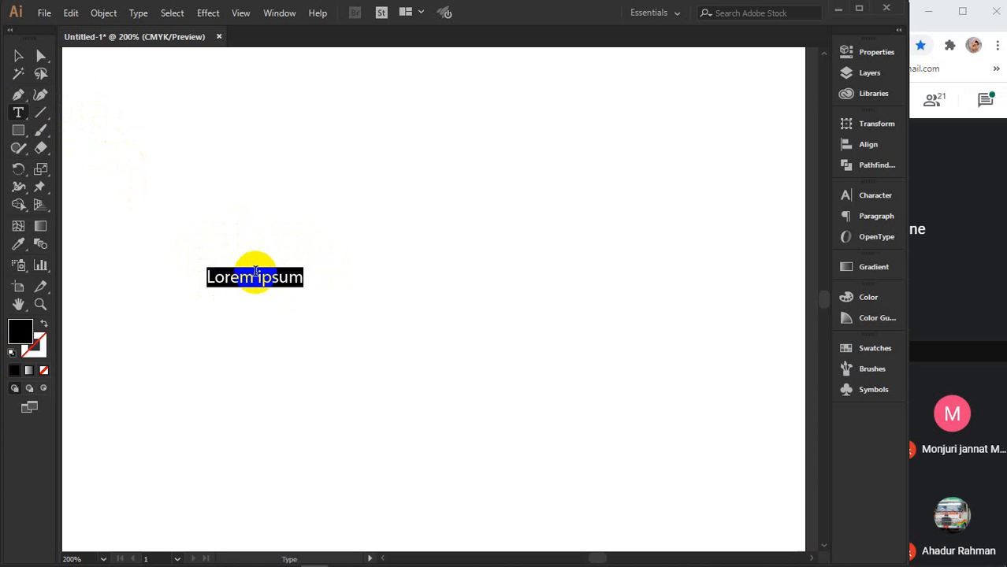
type("3d")
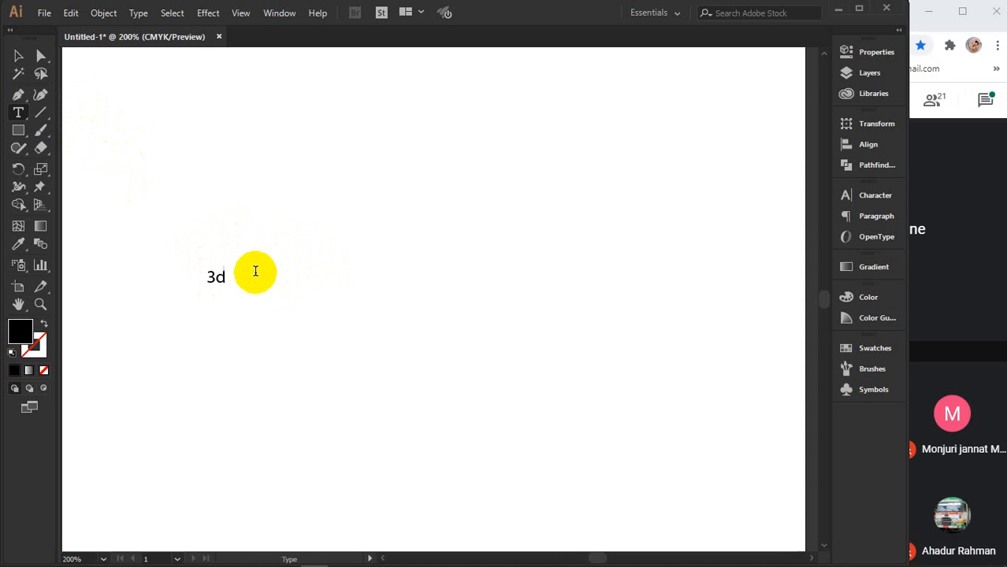
left_click(17, 59)
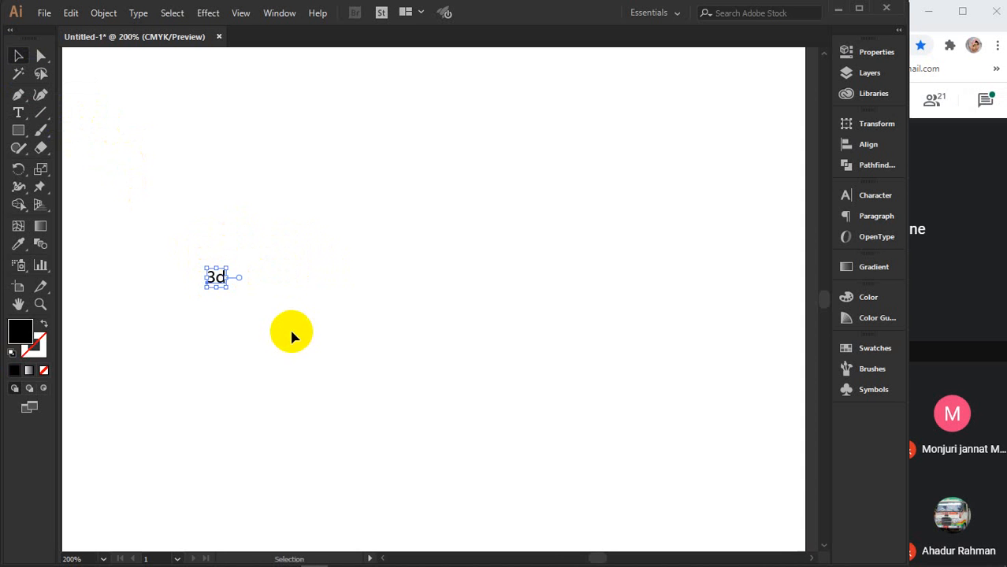
- Scale the "3d" text up to about 191 pt and move it to the middle of the artboard
scroll(291, 337, "down", 1)
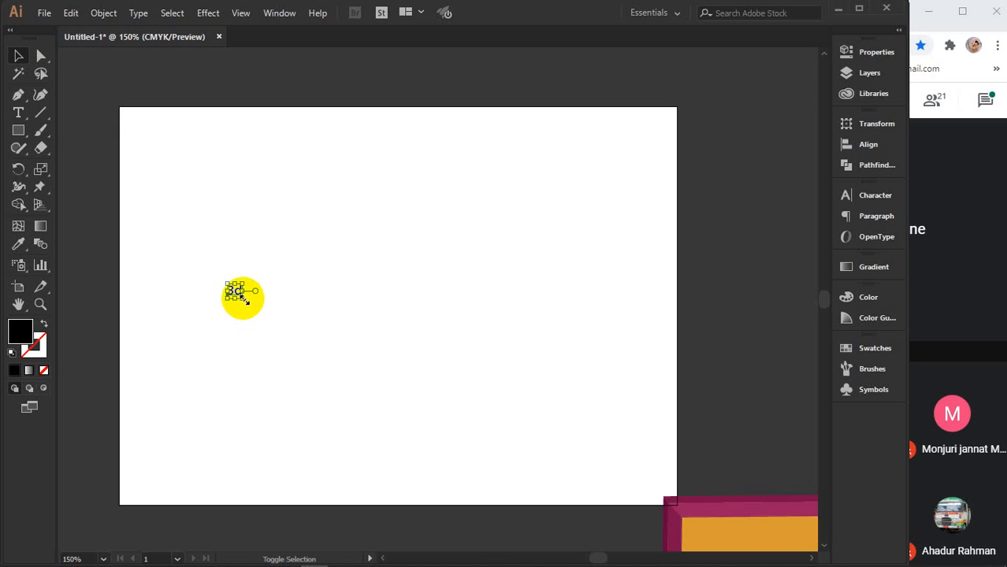
left_click_drag(243, 298, 638, 516)
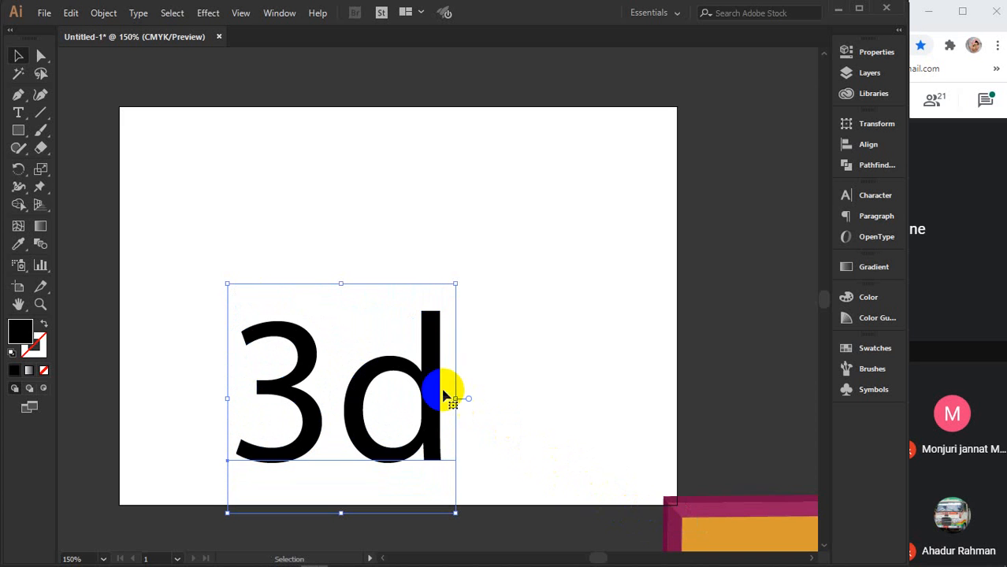
left_click_drag(445, 394, 485, 302)
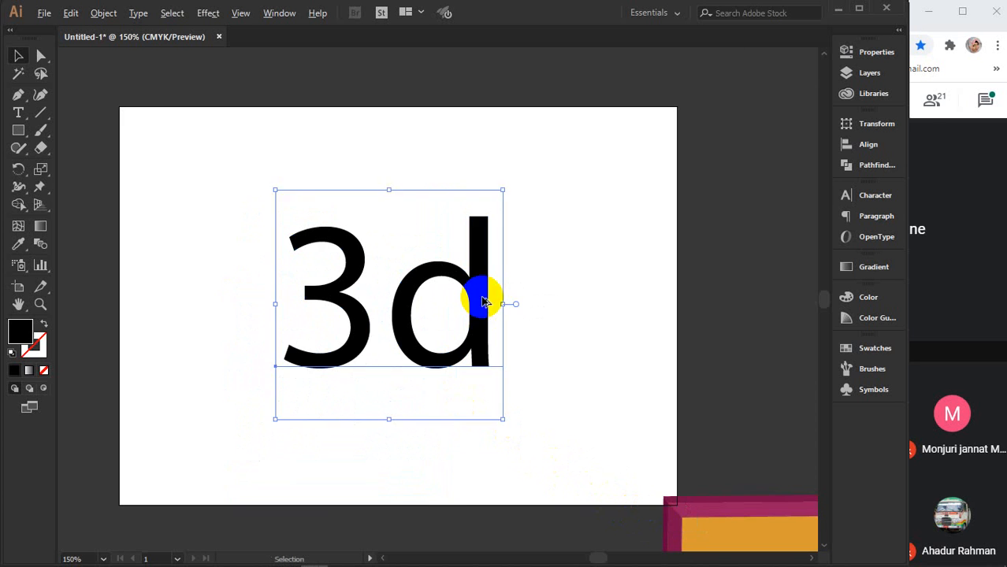
scroll(485, 302, "up", 1)
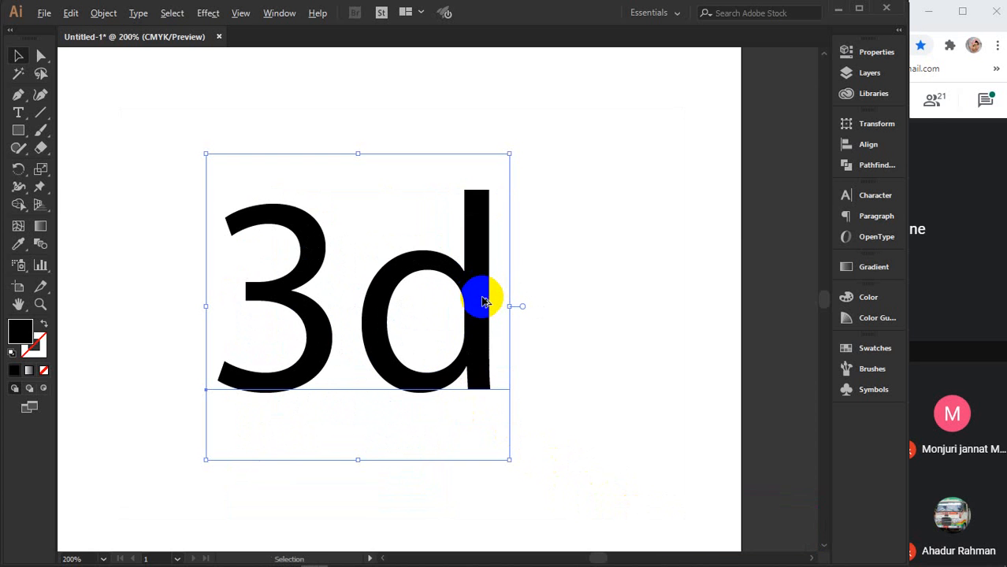
- Set the "3d" text in the Montserrat font with the Bold style
left_click(874, 197)
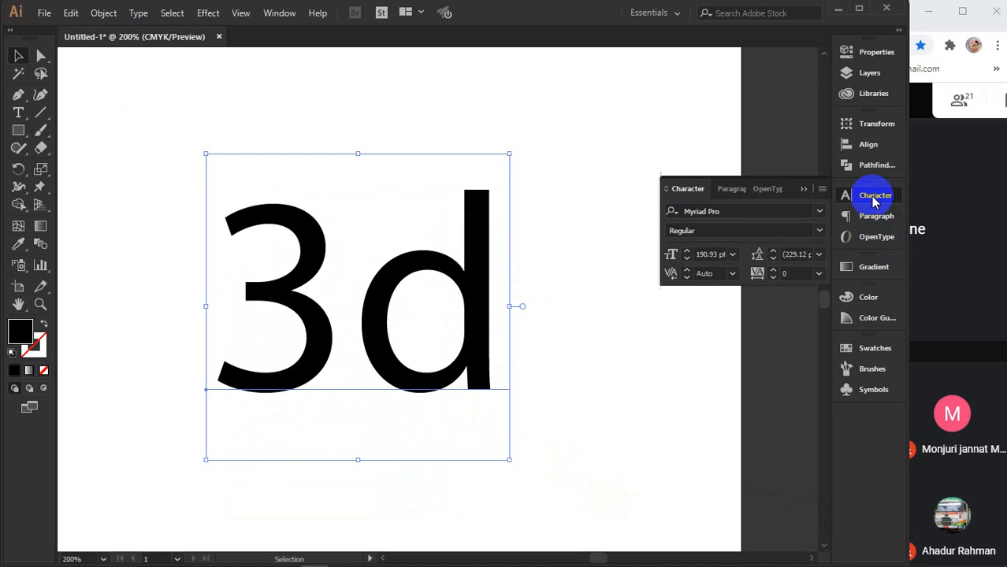
left_click(819, 214)
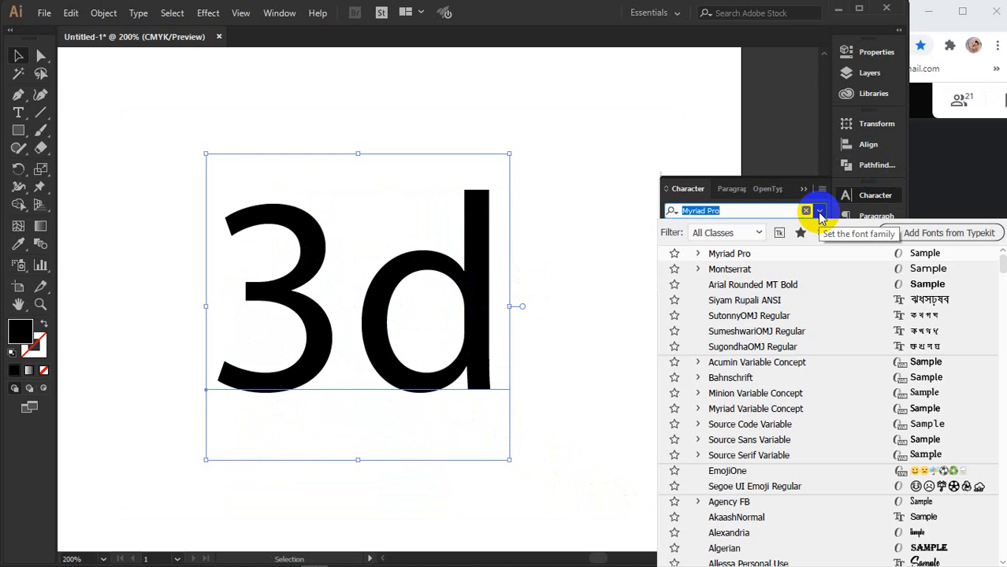
left_click(733, 269)
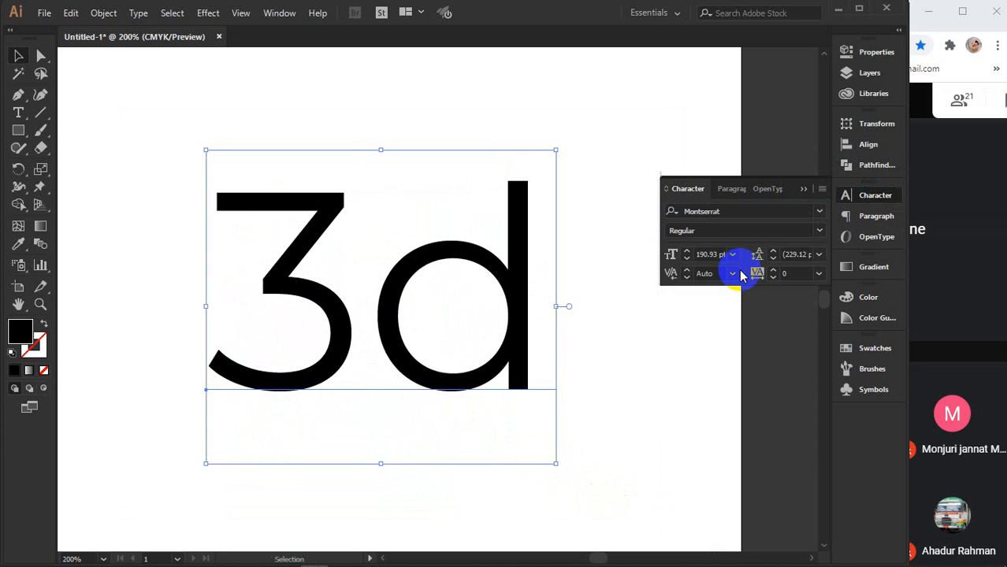
left_click(816, 230)
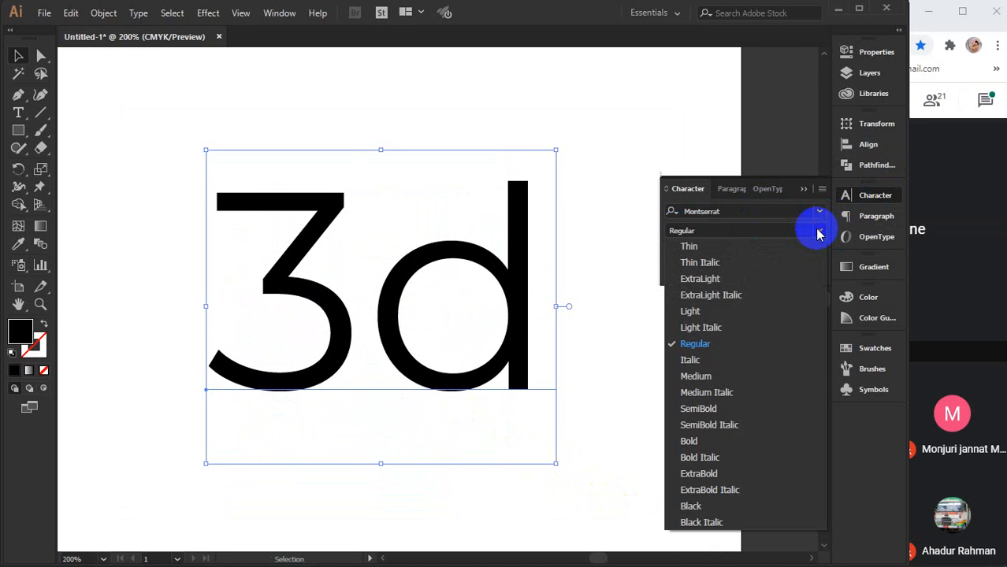
left_click(738, 445)
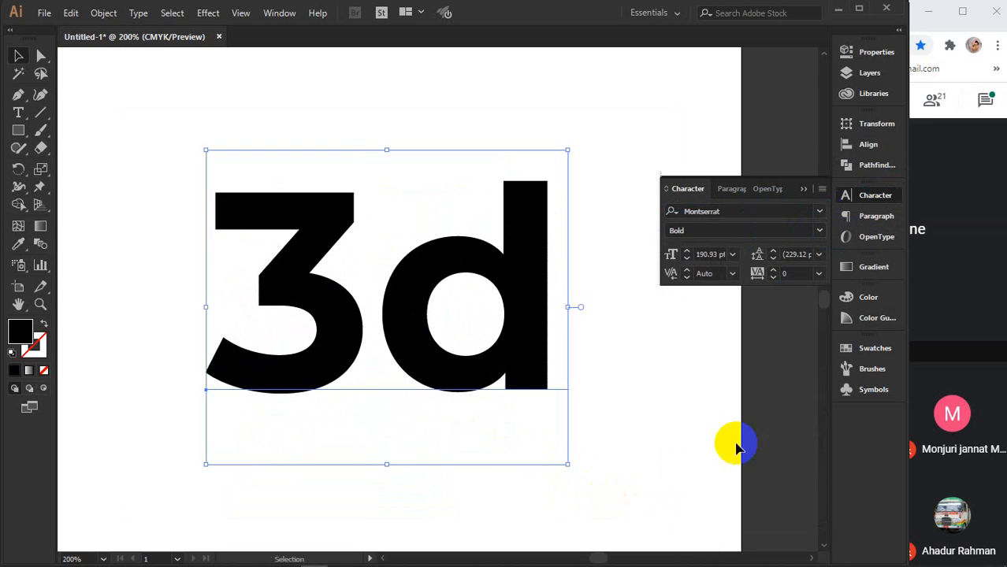
left_click(803, 192)
- Give the "3d" text a pinkish-red fill and a green stroke from the swatches, and deselect it
left_click(881, 352)
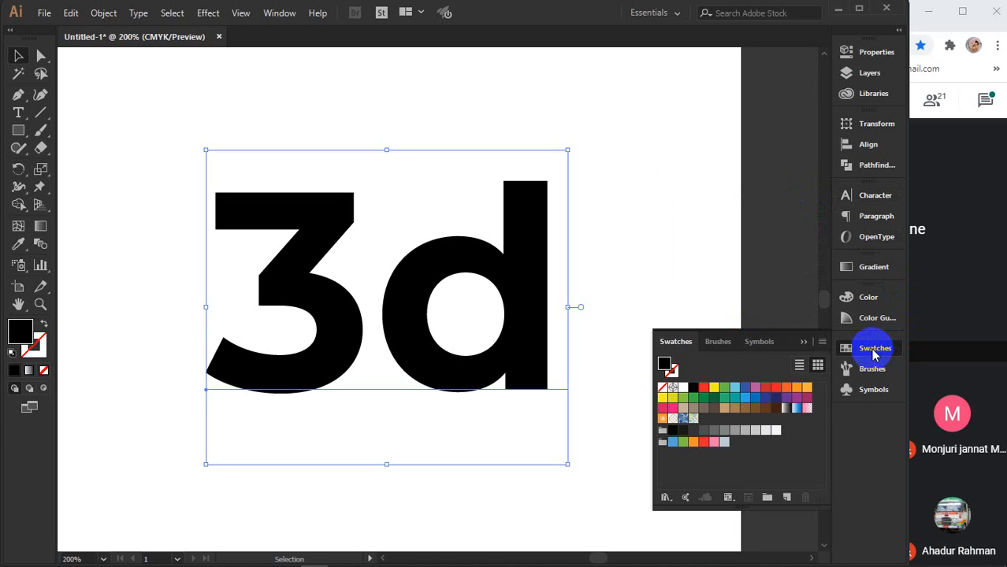
left_click(663, 410)
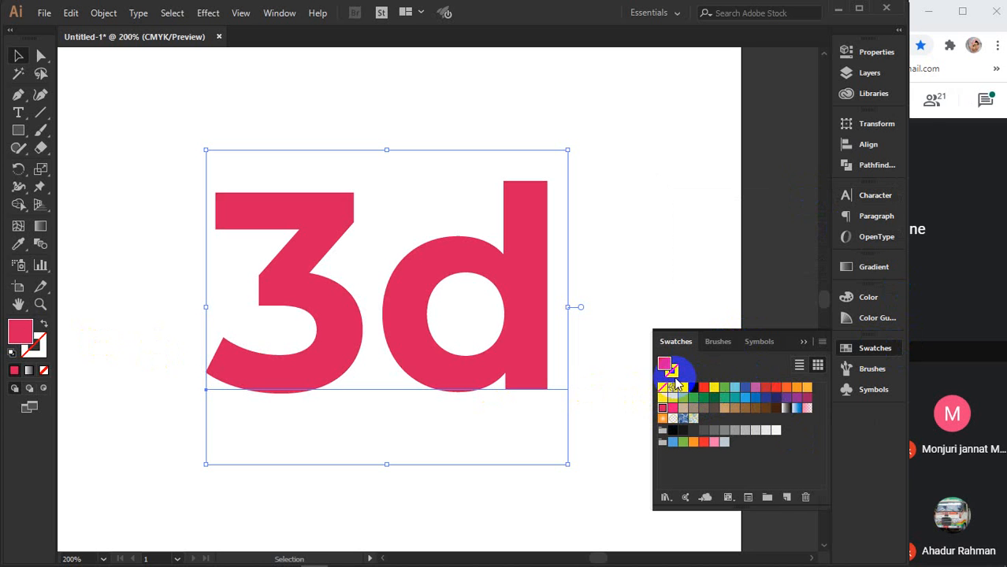
left_click(674, 375)
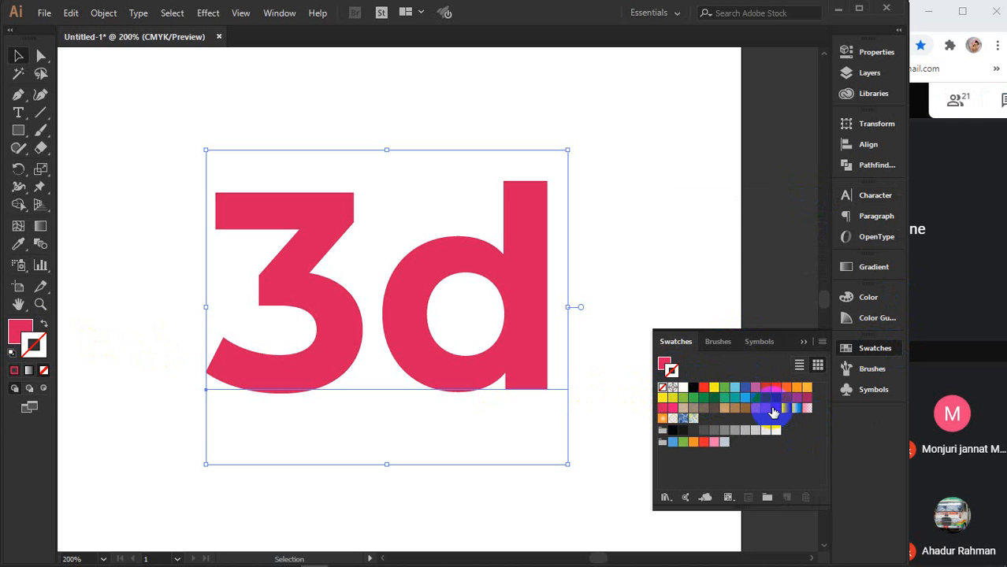
left_click(685, 399)
left_click(804, 341)
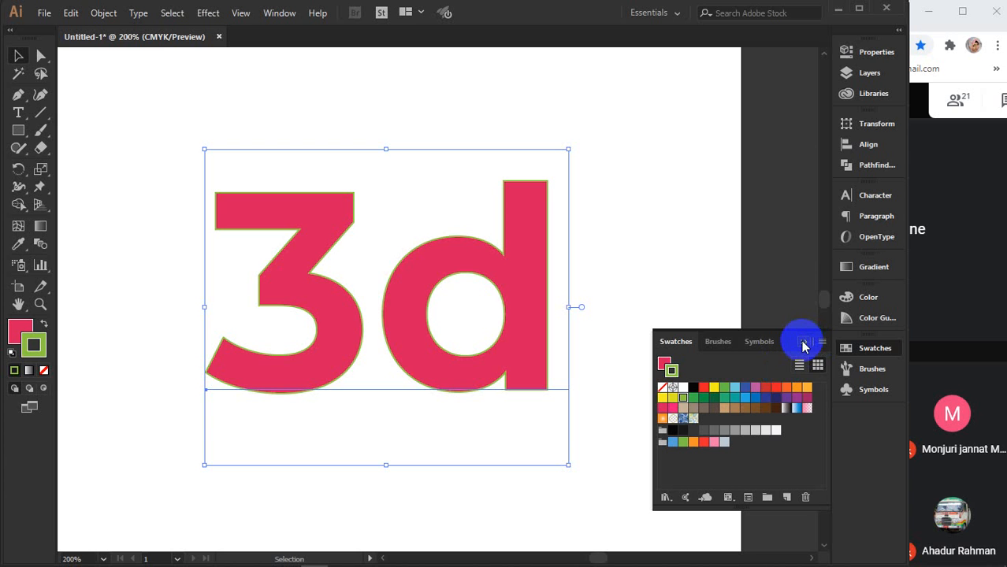
left_click(730, 286)
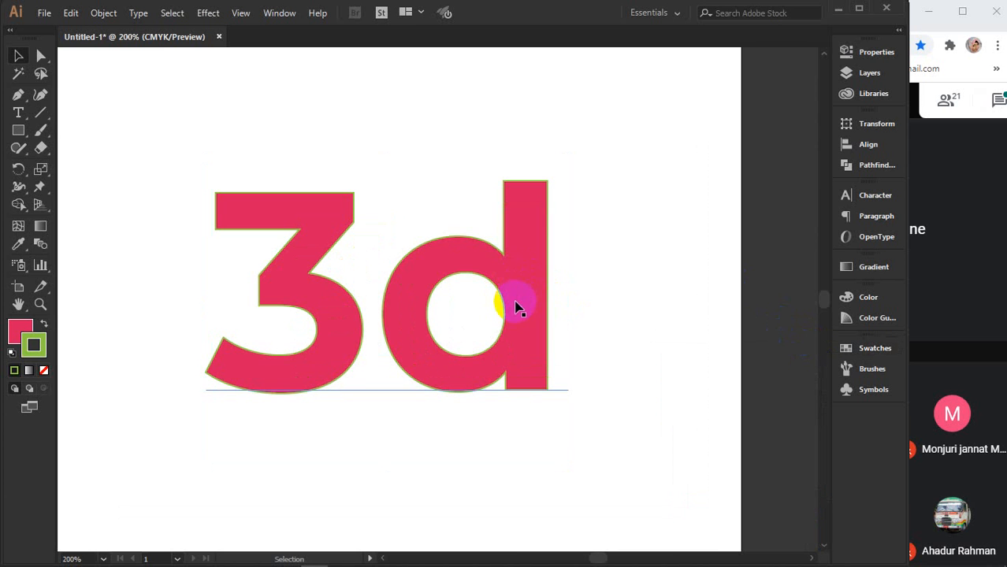
- Shift the "3d" text toward the artboard's left side, and start a 3D Extrude & Bevel effect on it with the preview on
left_click_drag(518, 307, 567, 326)
left_click_drag(402, 304, 353, 299)
left_click(207, 13)
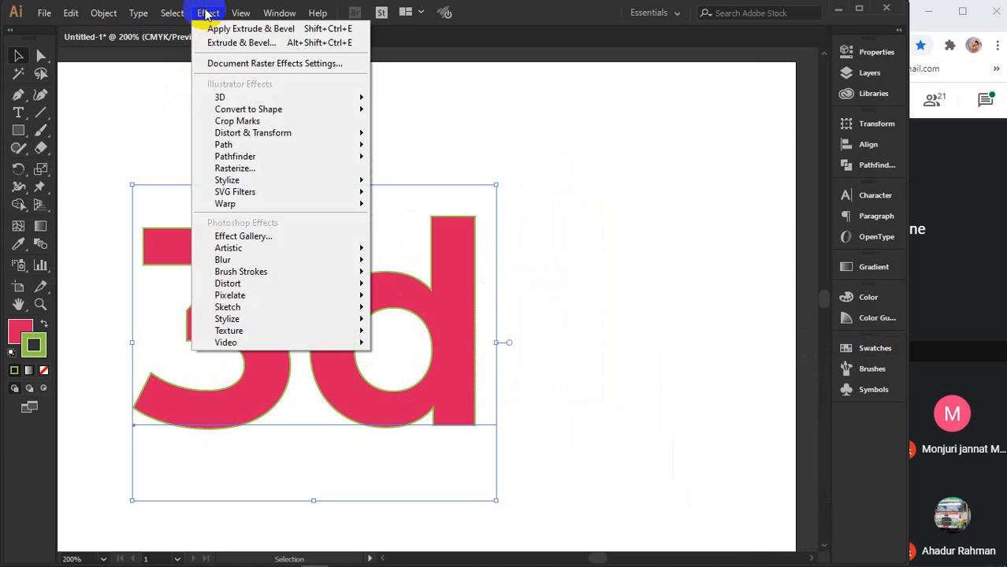
mouse_move(280, 97)
left_click(423, 100)
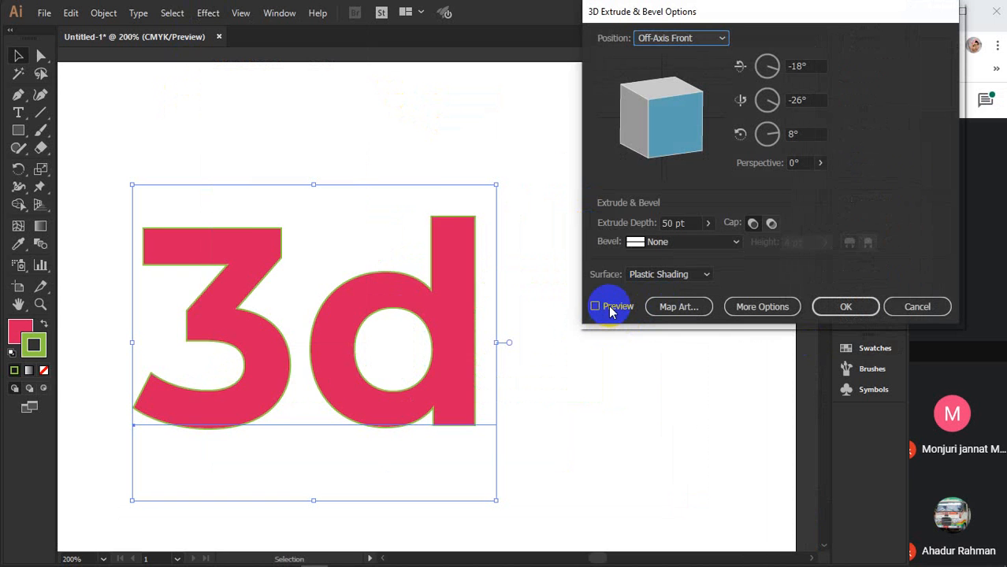
left_click(595, 306)
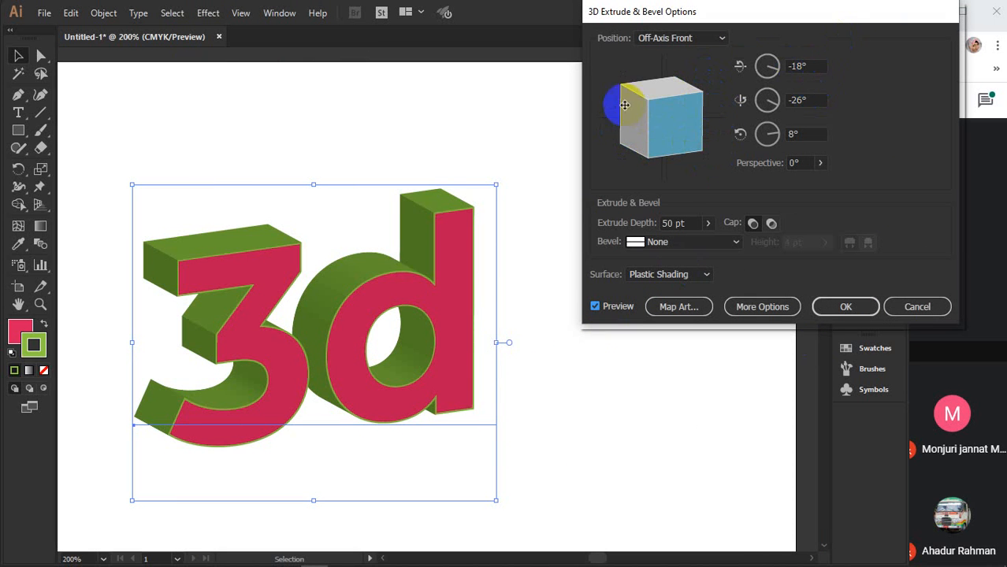
- Try an X-axis rotation of -20° on the extruded text, and set it to -10°
left_click(809, 64)
key("Down")
key("Down")
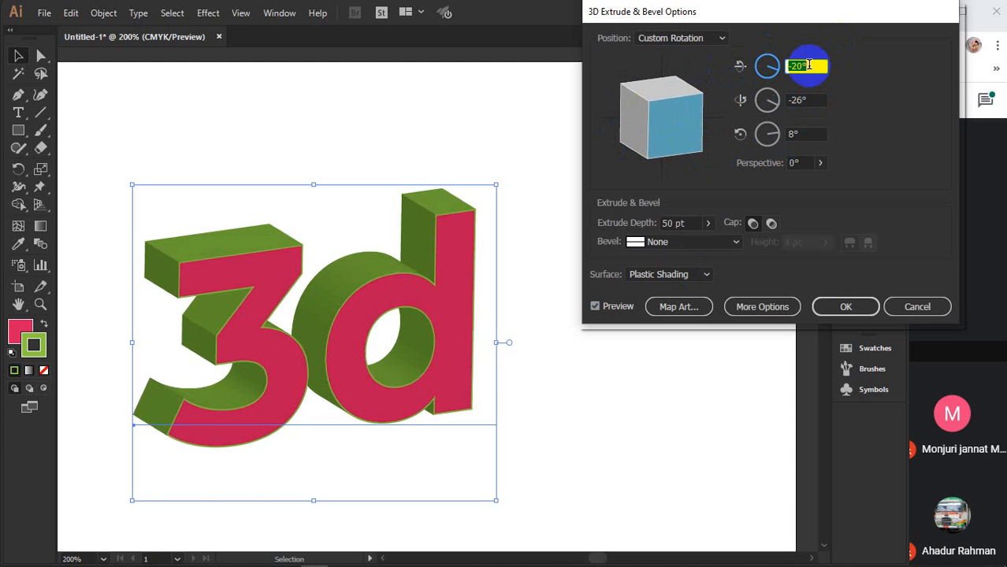
key("Up")
key("Up")
key("Up")
key("Up")
key("Up")
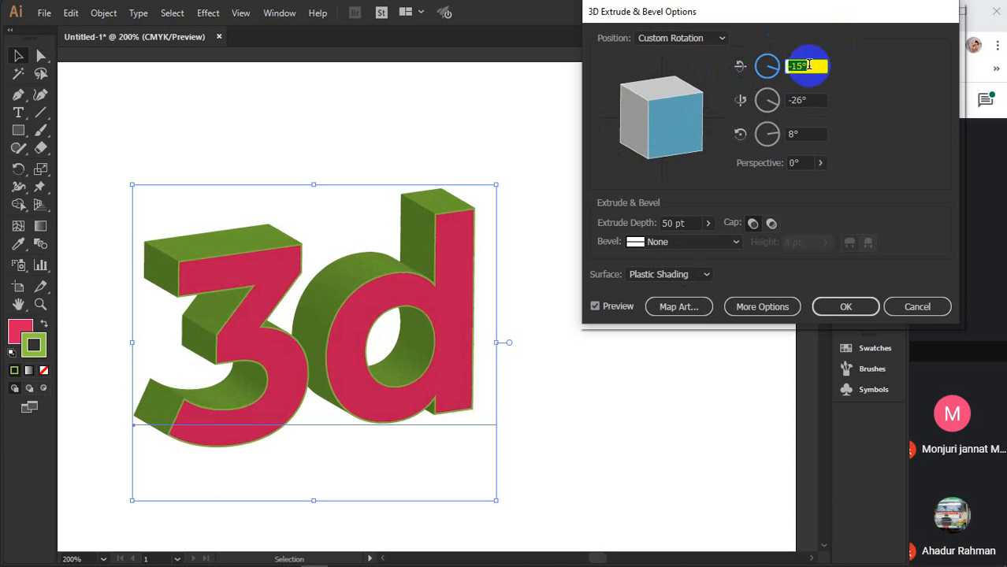
key("Up")
key("Up")
key("Up")
key("Up")
key("Up")
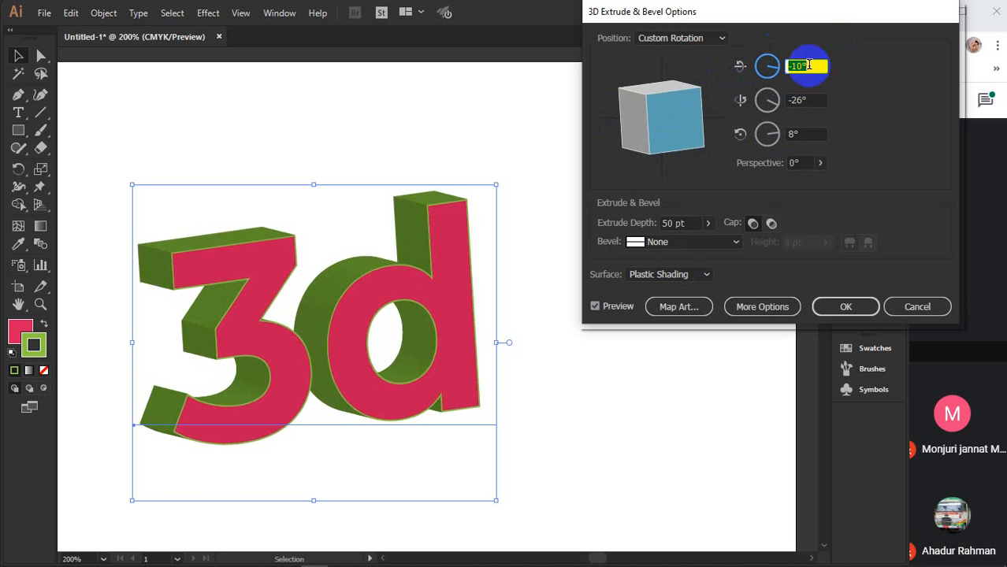
- Set the extruded "3d" text's Y-axis rotation to -10°
left_click(810, 98)
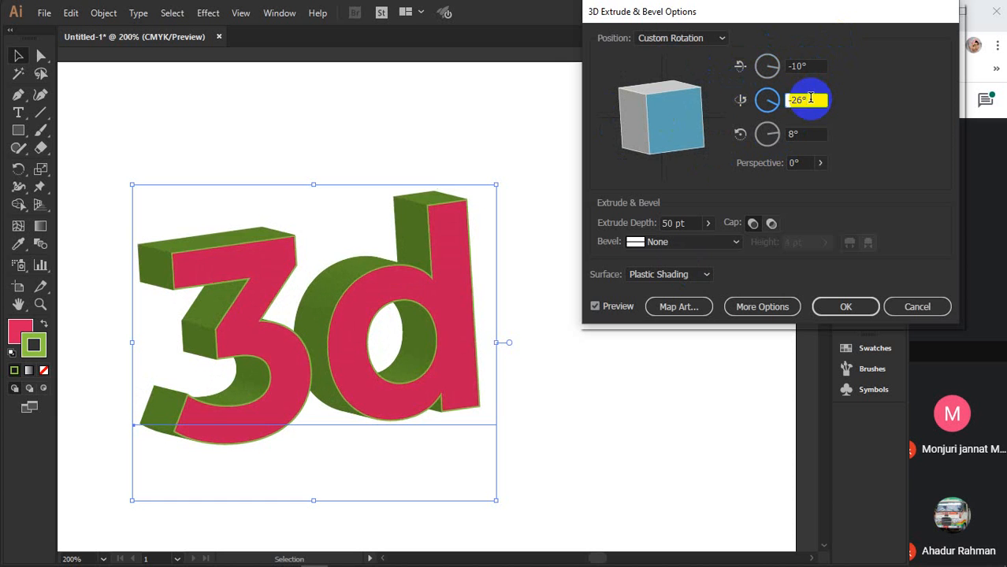
key("Down")
key("Down")
key("Down")
key("Down")
key("Up")
key("Up")
key("Up")
key("Up")
key("Up")
key("Up")
key("Up")
key("Up")
key("Up")
key("Up")
key("Up")
key("Up")
key("Up")
key("Up")
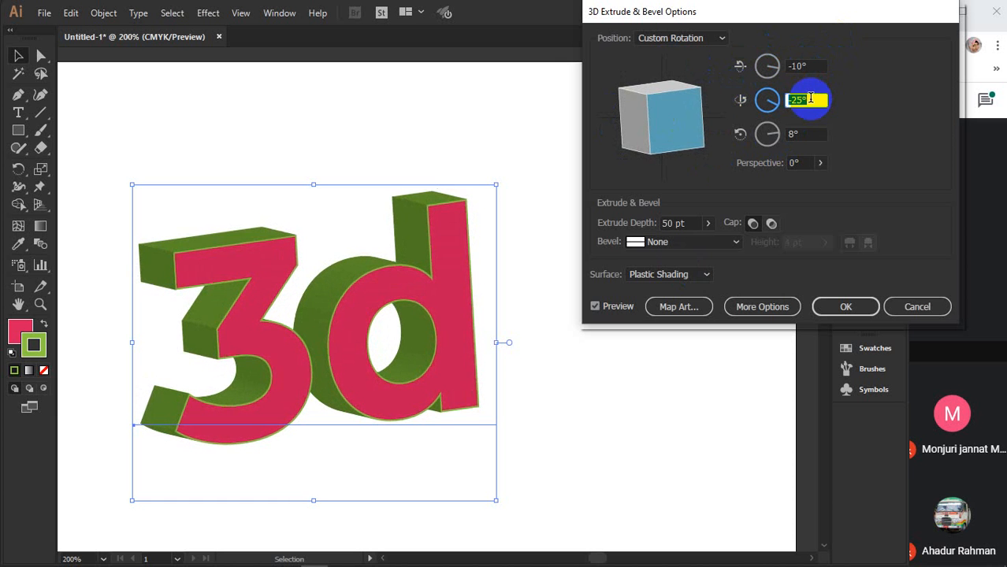
key("Up")
key("Up")
key("Up")
key("Up")
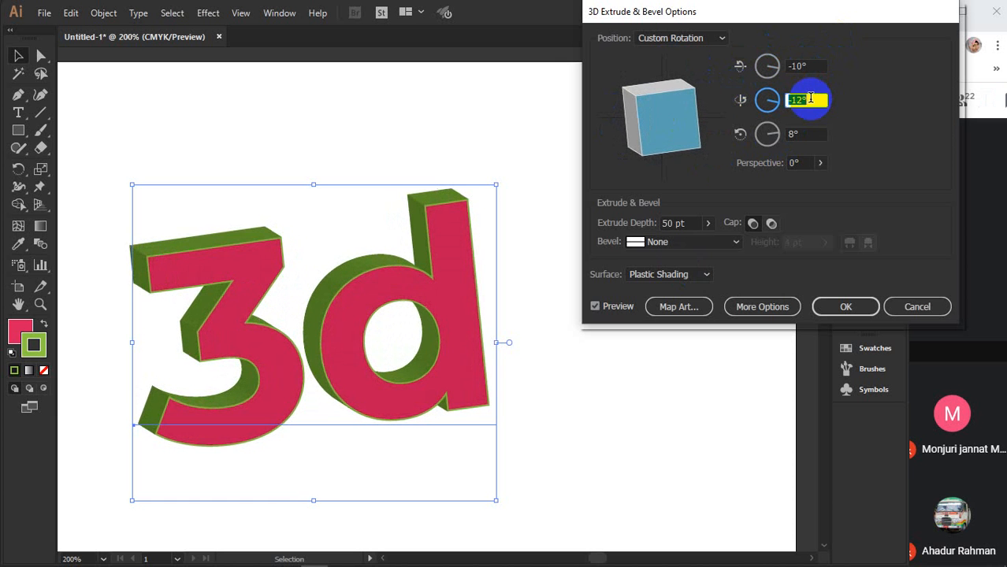
key("Up")
key("Up")
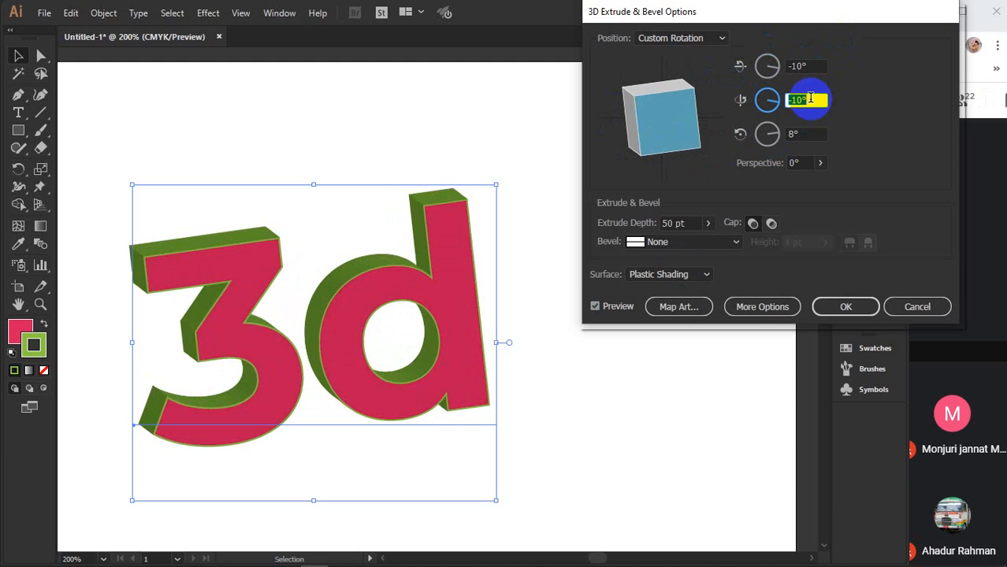
- Set the extruded text's Z-axis rotation to 1°
left_click(815, 134)
key("Down")
key("Down")
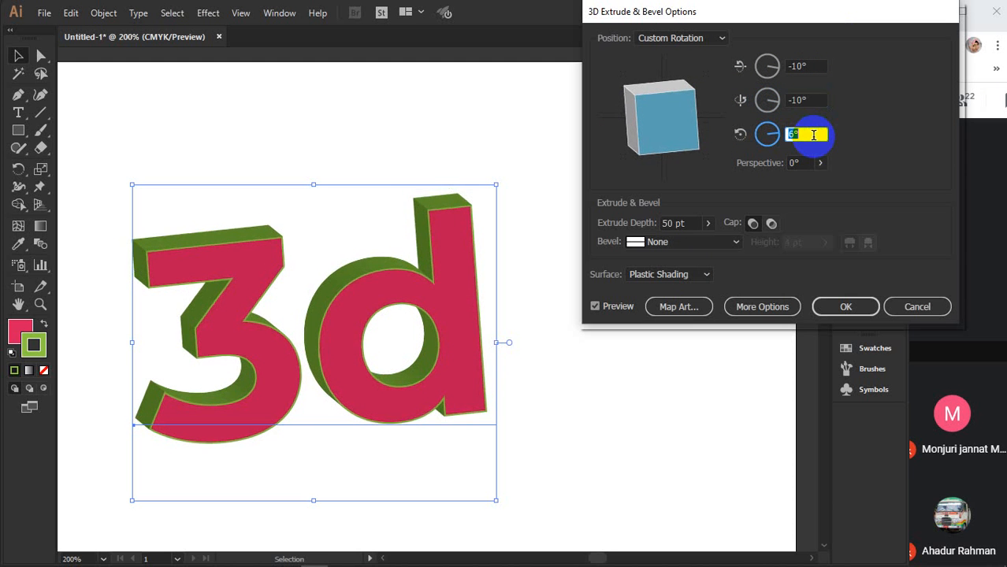
key("Down")
key("Down")
key("Down")
key("Down")
key("Down")
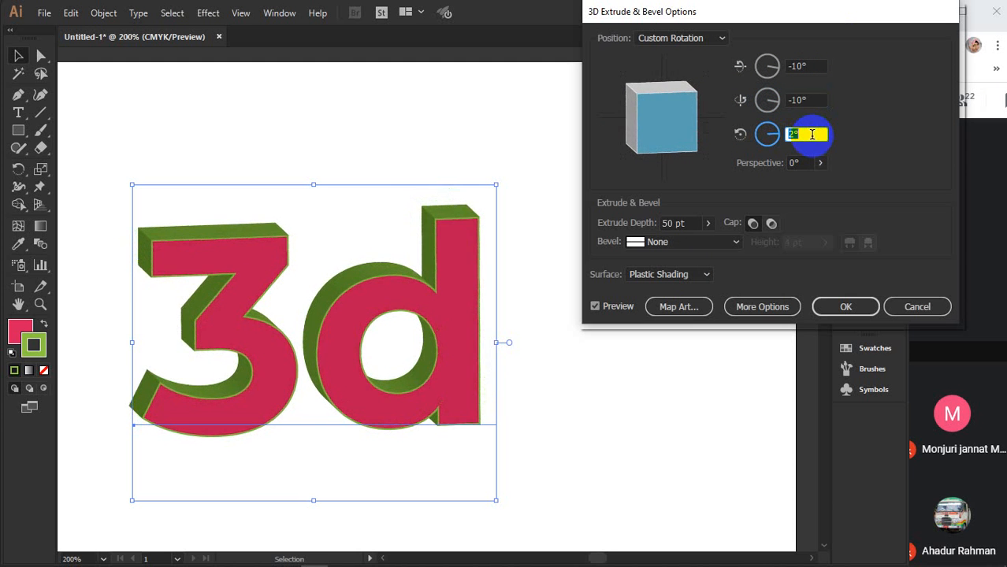
key("Down")
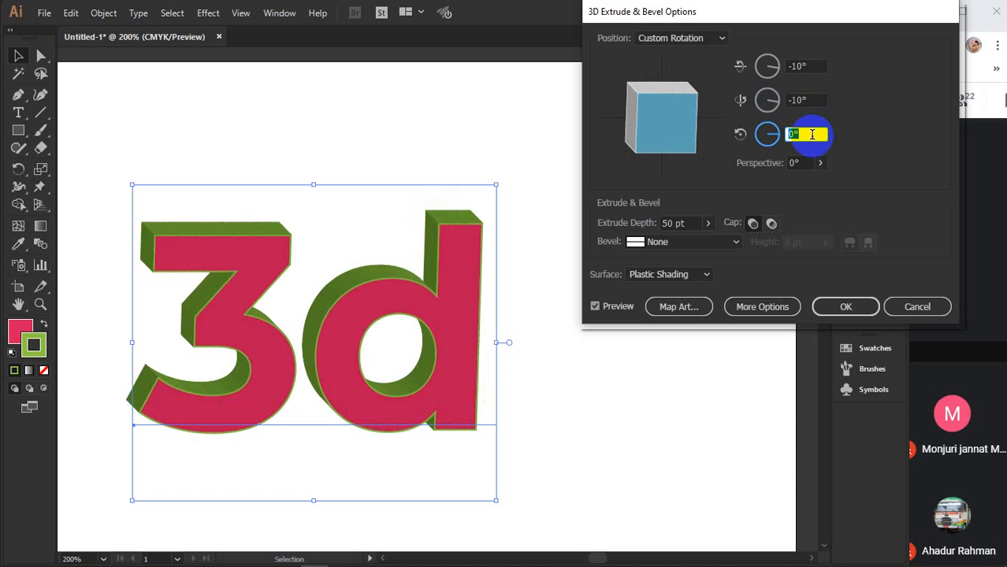
key("Up")
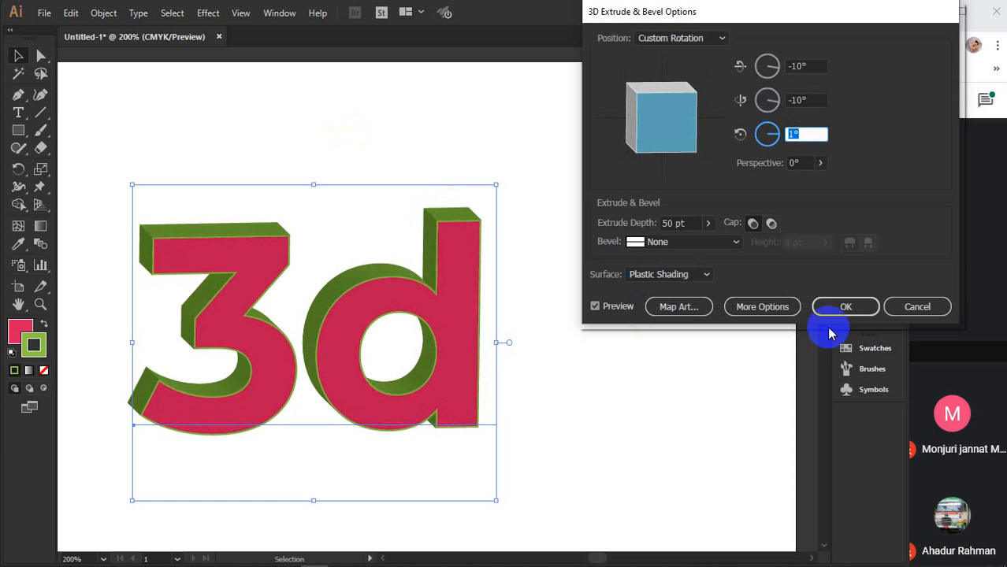
- Try a flat extrusion and the hollow cap on the text, ending with a 50 pt depth and the solid cap
left_click(708, 224)
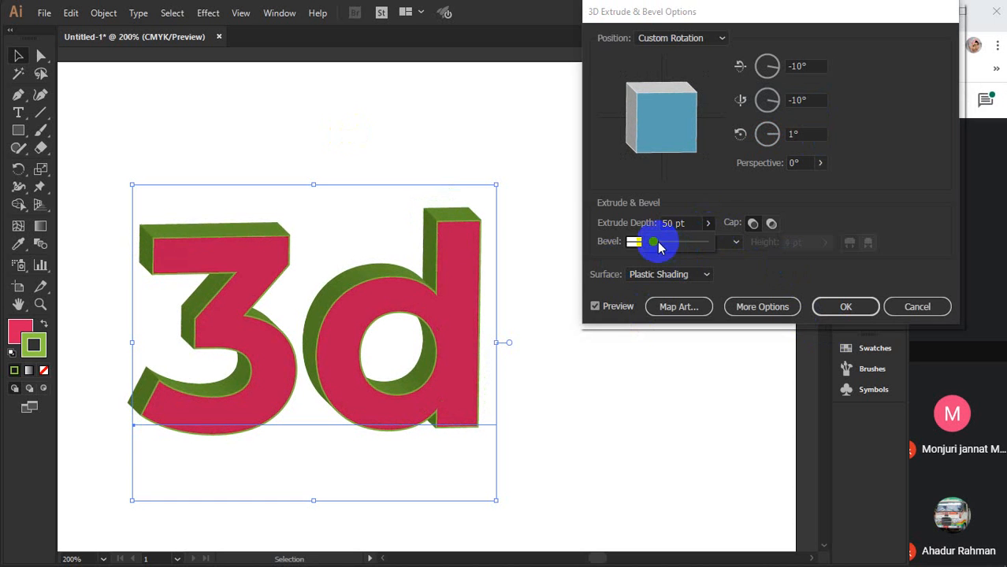
left_click_drag(658, 246, 640, 229)
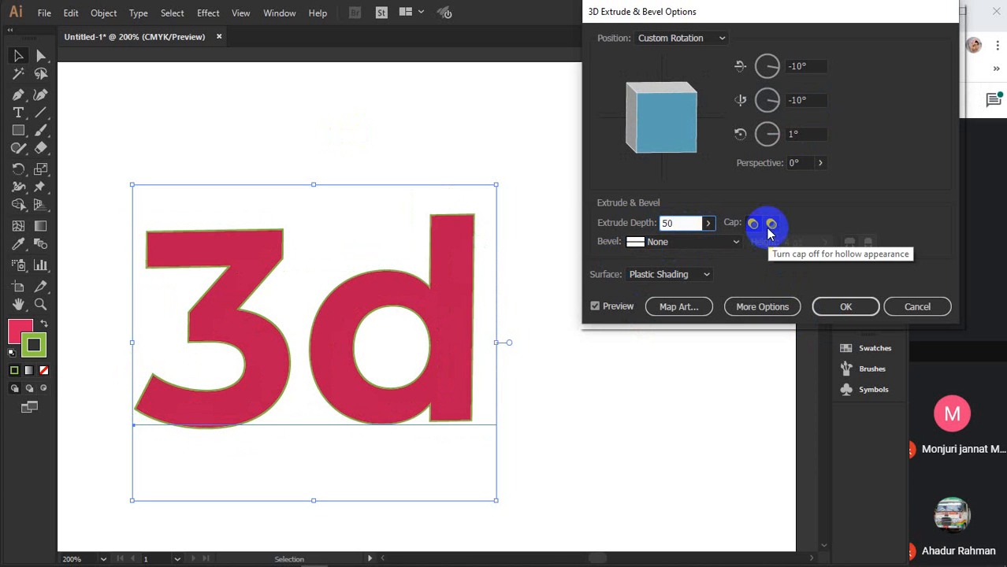
left_click(753, 224)
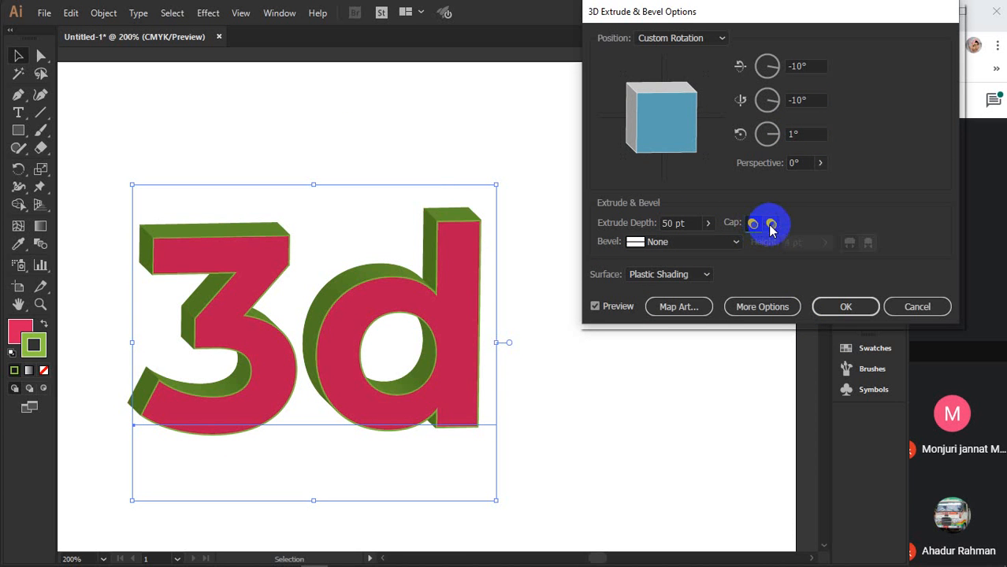
left_click(772, 224)
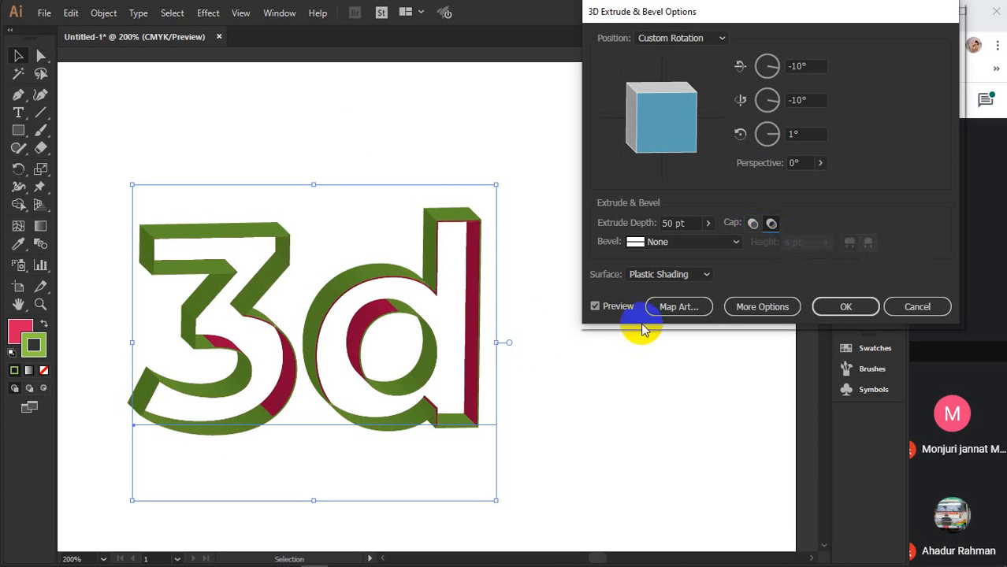
left_click(754, 223)
- Try the Classic bevel with the outward extent and the Jaggy bevel on the text, and return the bevel to None
left_click(719, 241)
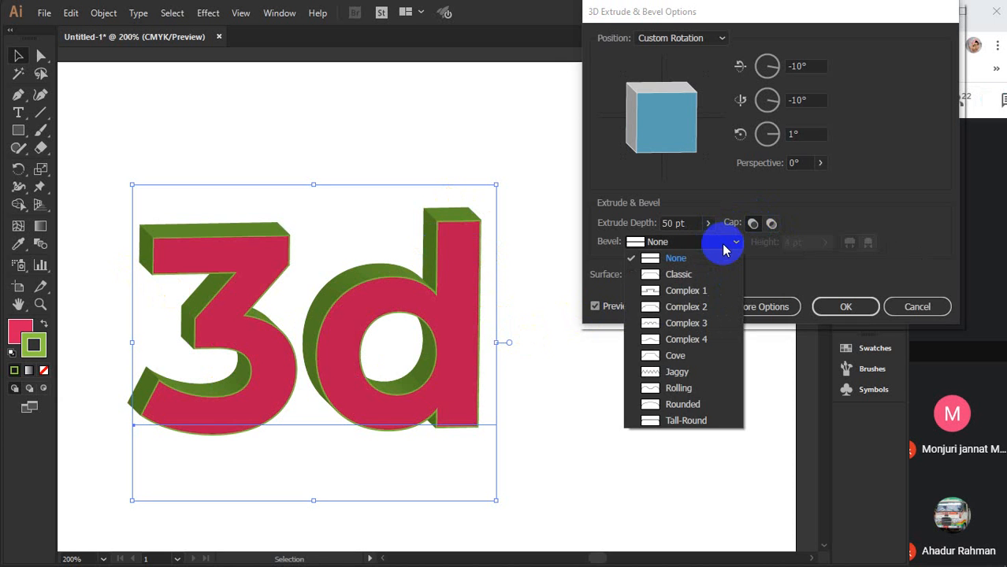
left_click(700, 275)
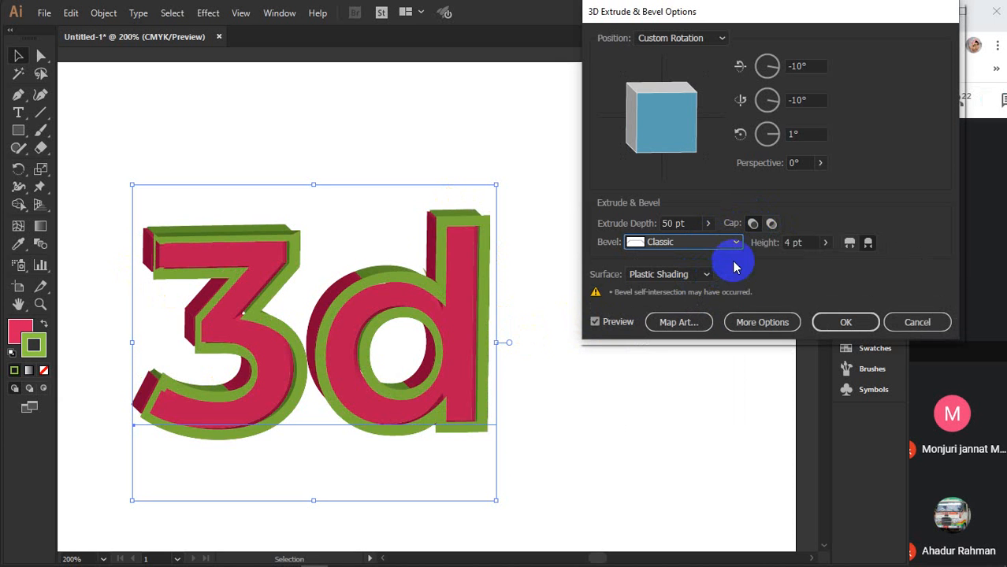
left_click(868, 243)
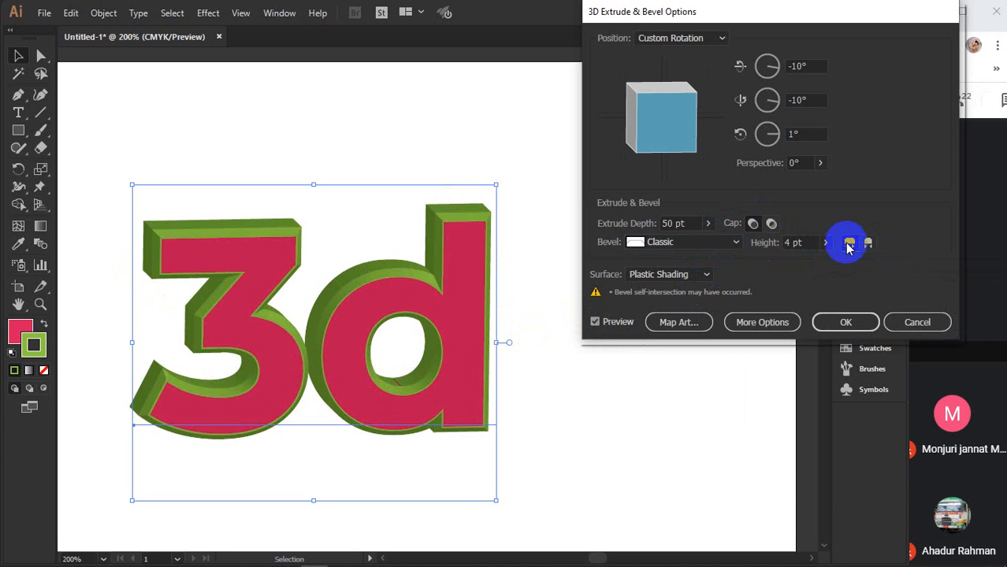
left_click(735, 244)
left_click(693, 370)
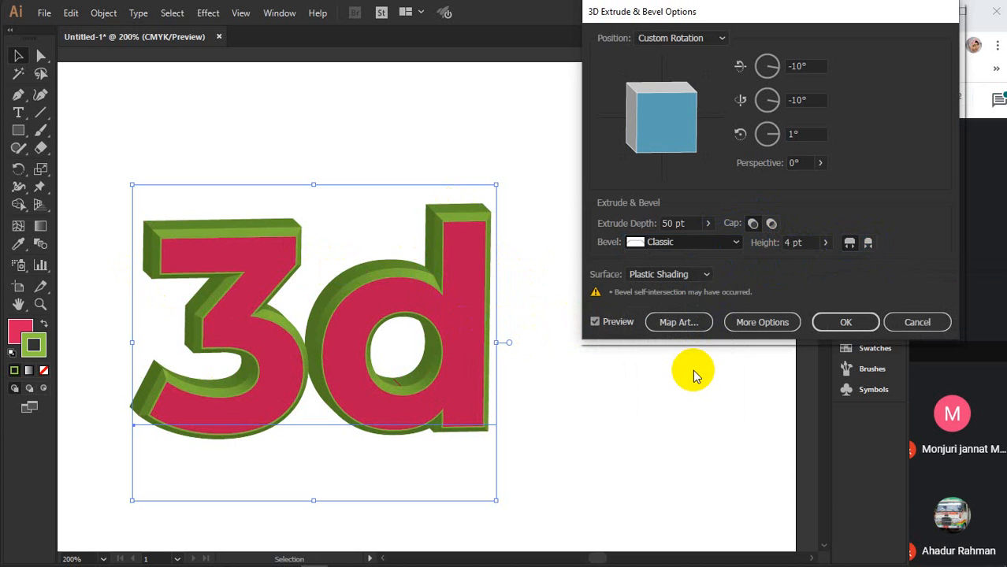
left_click(734, 244)
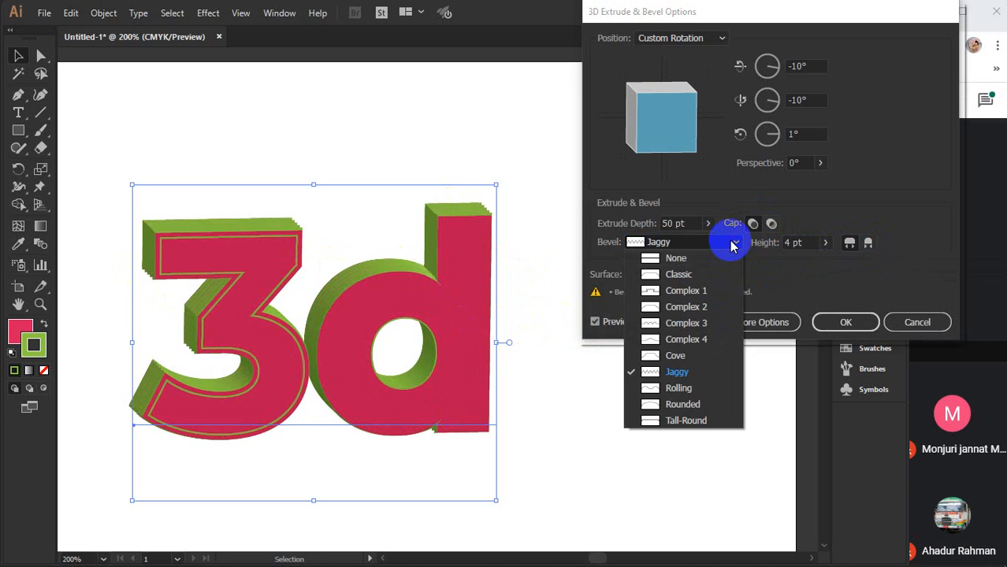
left_click(677, 260)
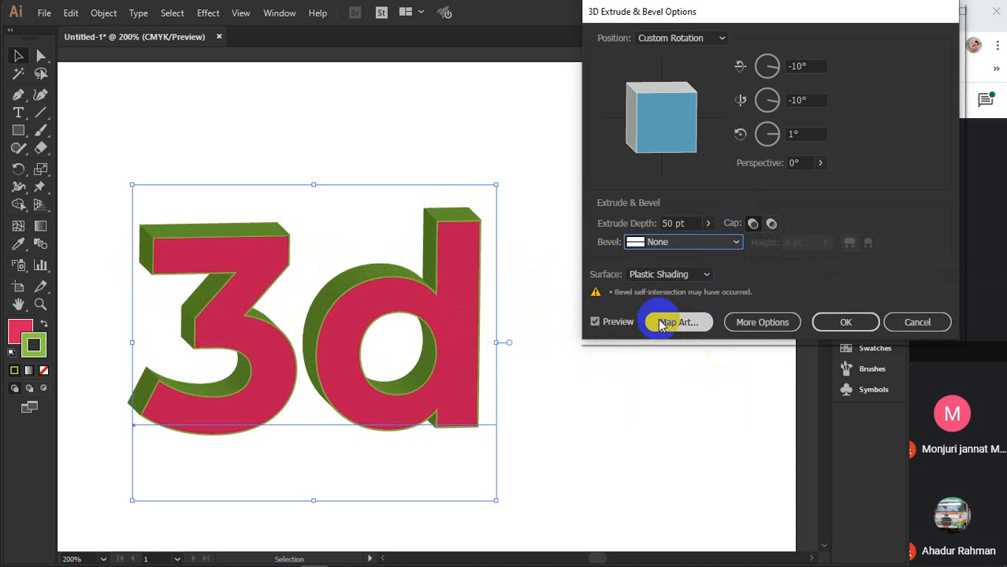
- Apply the 3D Extrude & Bevel effect to the text, and move the extruded orange rectangle onto the artboard beside it
left_click(846, 325)
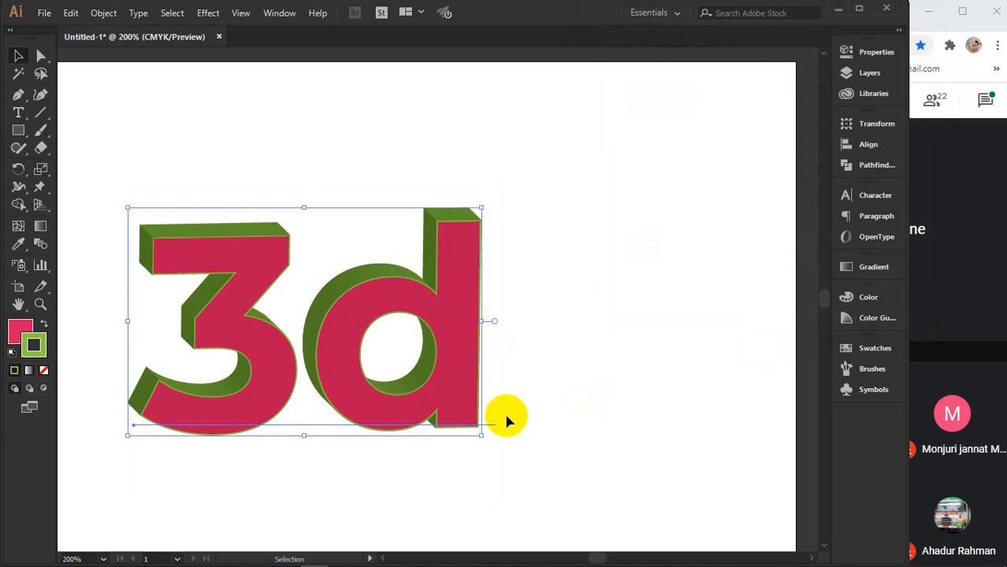
left_click(577, 378)
scroll(576, 380, "down", 1)
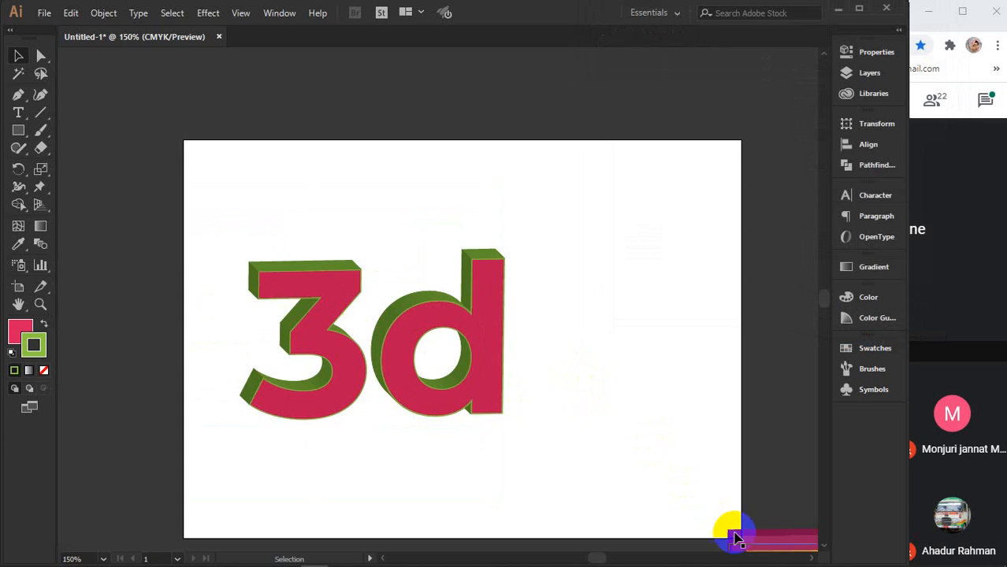
left_click_drag(764, 535, 595, 254)
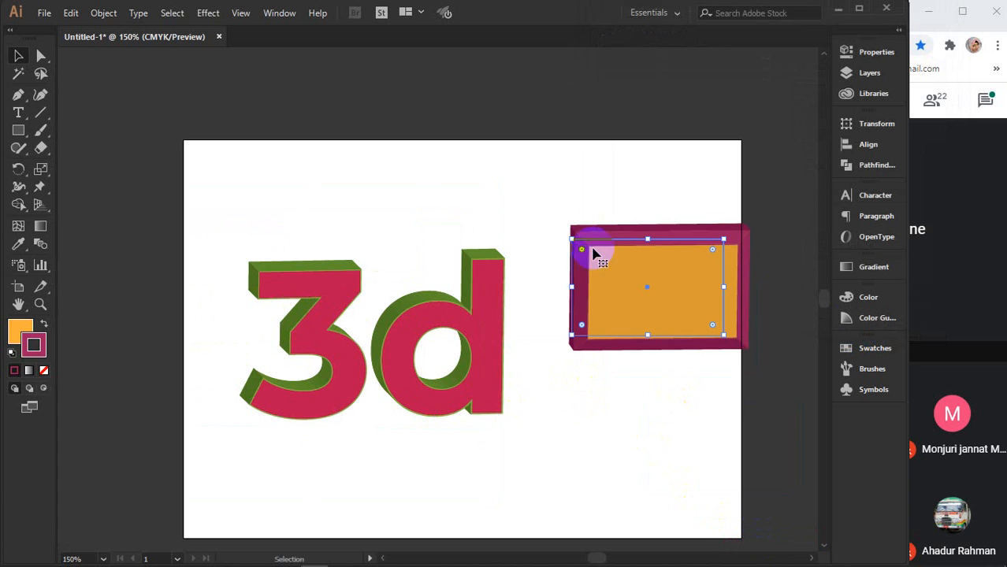
left_click(427, 152)
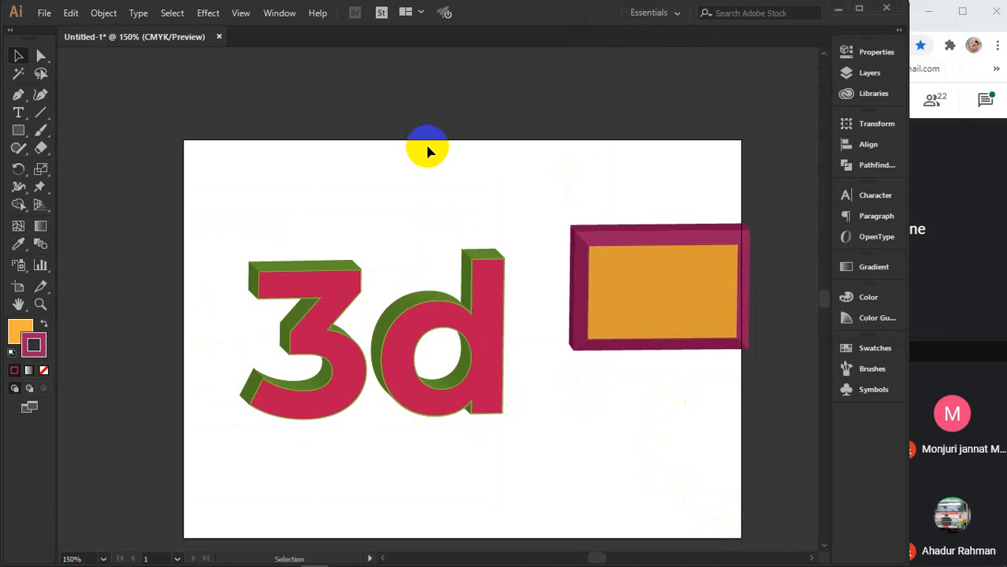
left_click(26, 327)
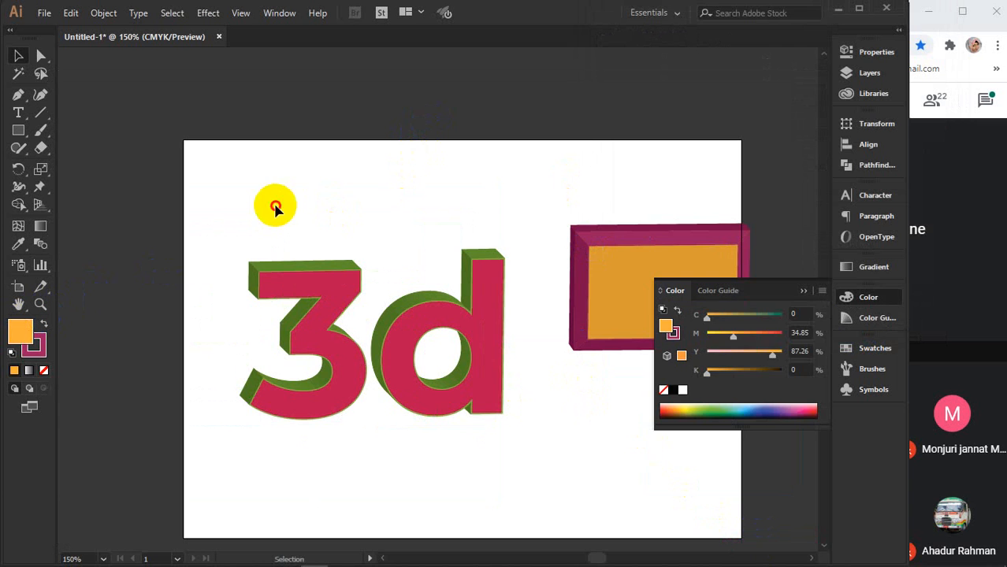
left_click(802, 291)
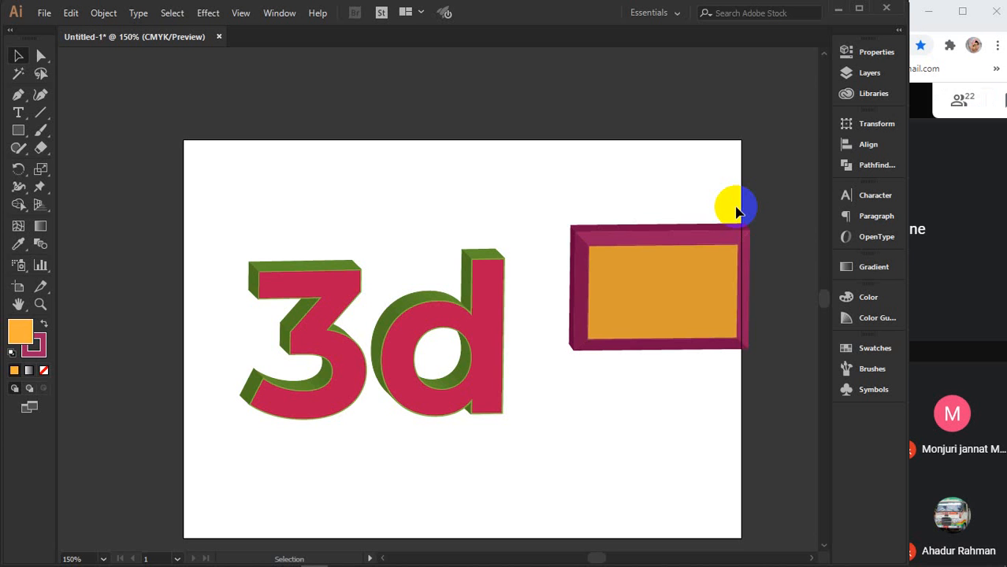
- Select the extruded "3d" text and rectangle together and delete both to clear the artboard
left_click_drag(165, 191, 727, 477)
mouse_move(849, 555)
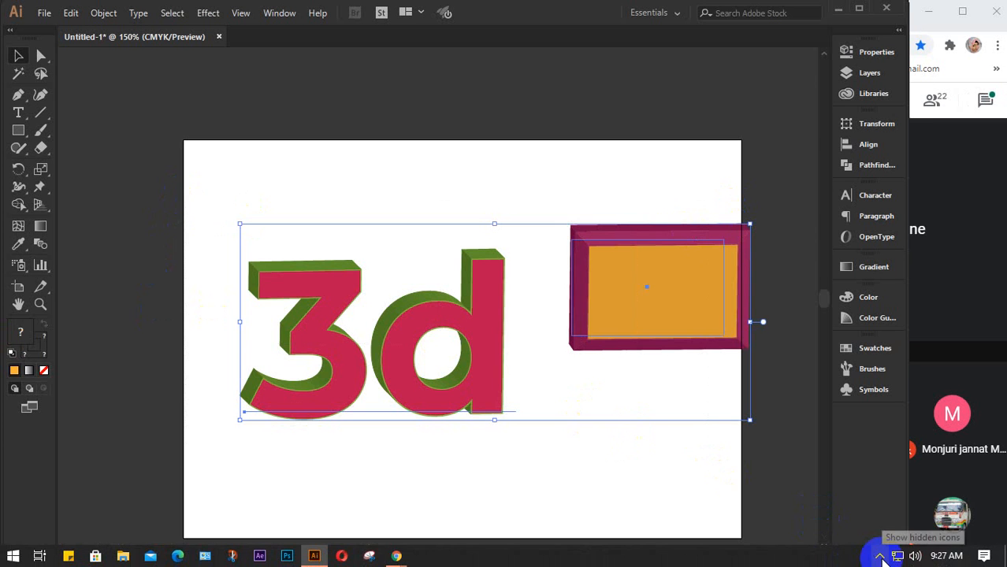
left_click(880, 556)
left_click(880, 504)
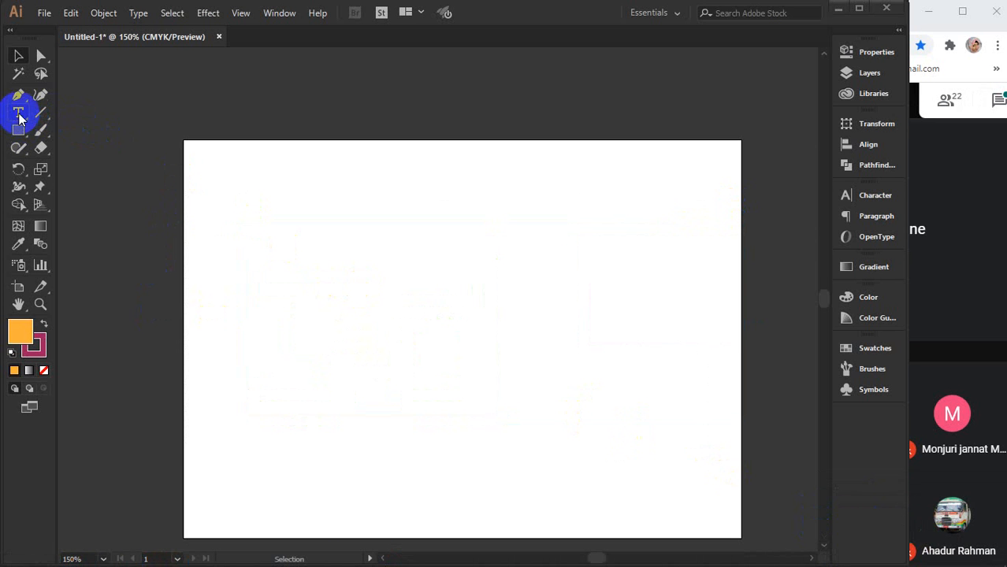
- Draw an orange-filled circle about half the artboard's height near its centre with the Ellipse tool
left_click(19, 94)
scroll(406, 382, "down", 2)
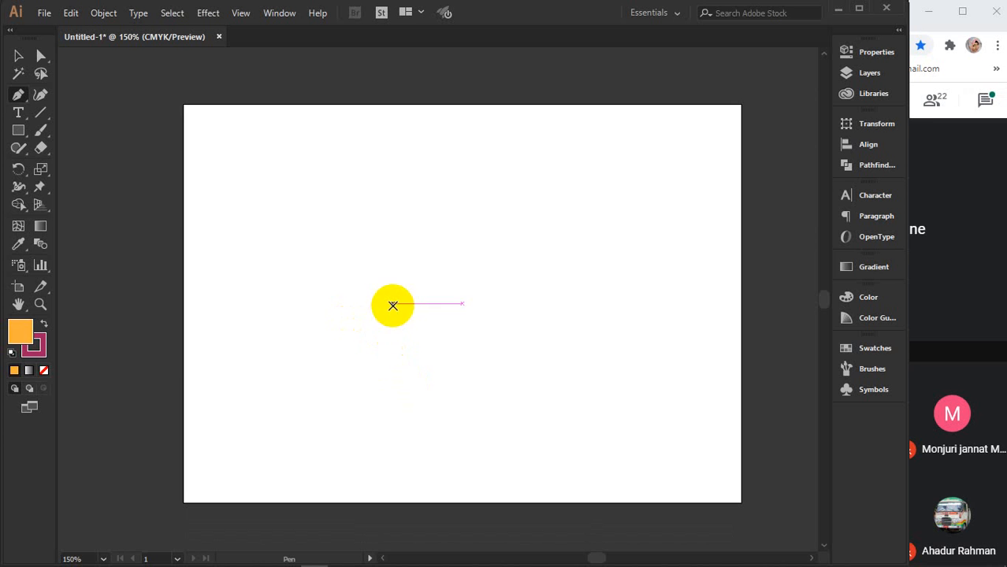
left_click_drag(19, 137, 87, 170)
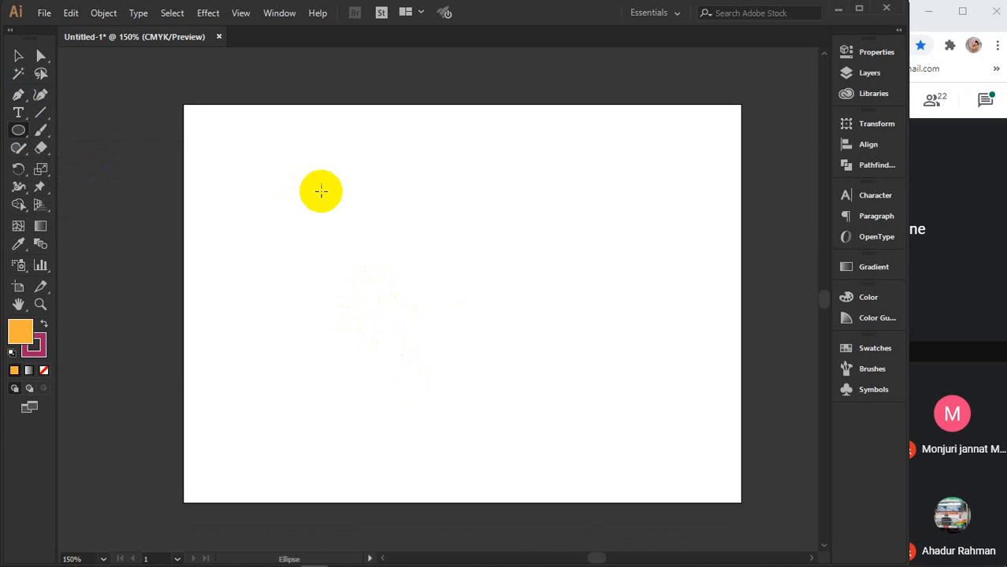
left_click_drag(320, 191, 526, 386)
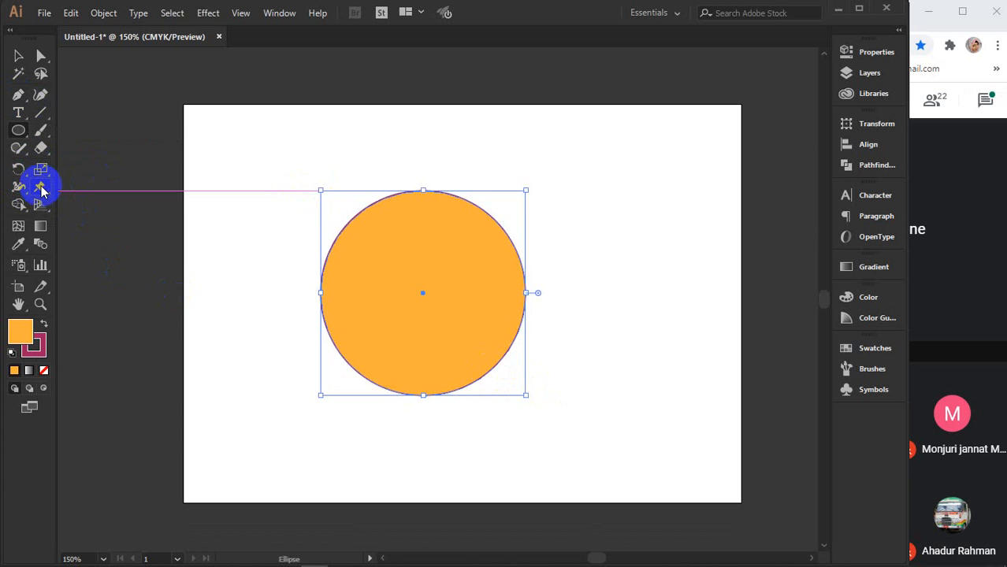
- Cut the circle at its top and bottom anchor points with the Scissors tool and delete its right half
left_click_drag(41, 148, 74, 164)
left_click(433, 192)
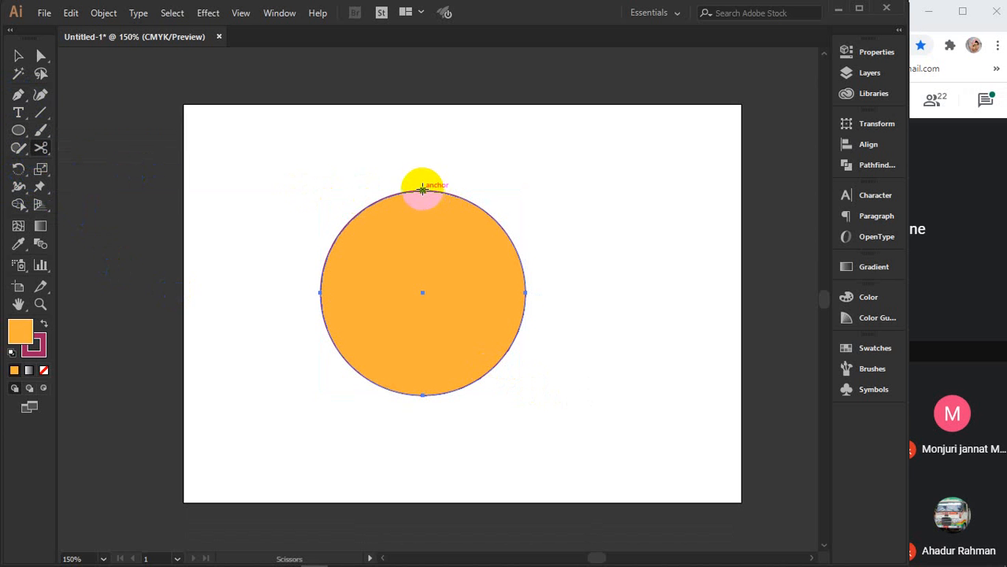
left_click(422, 394)
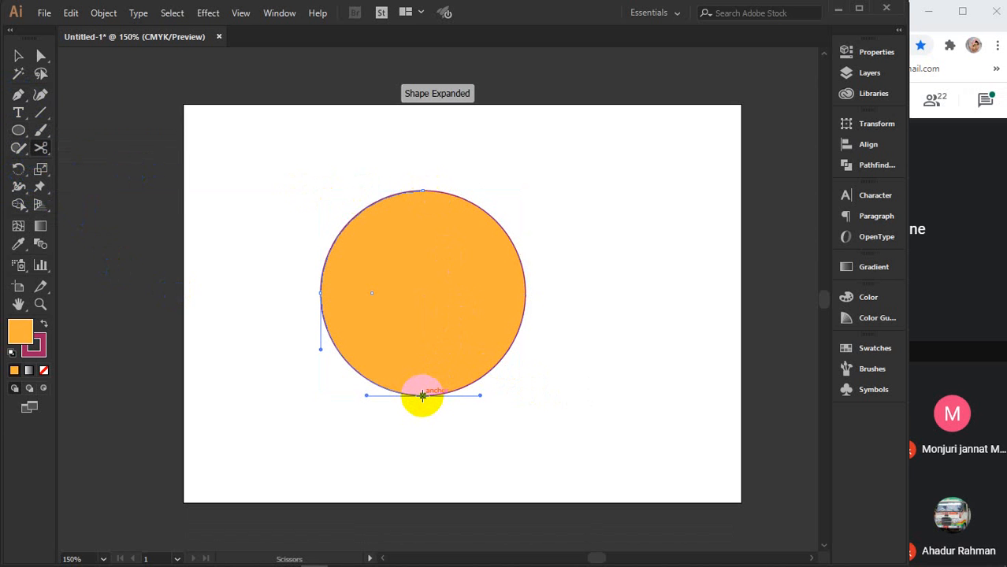
key("v")
left_click(473, 317)
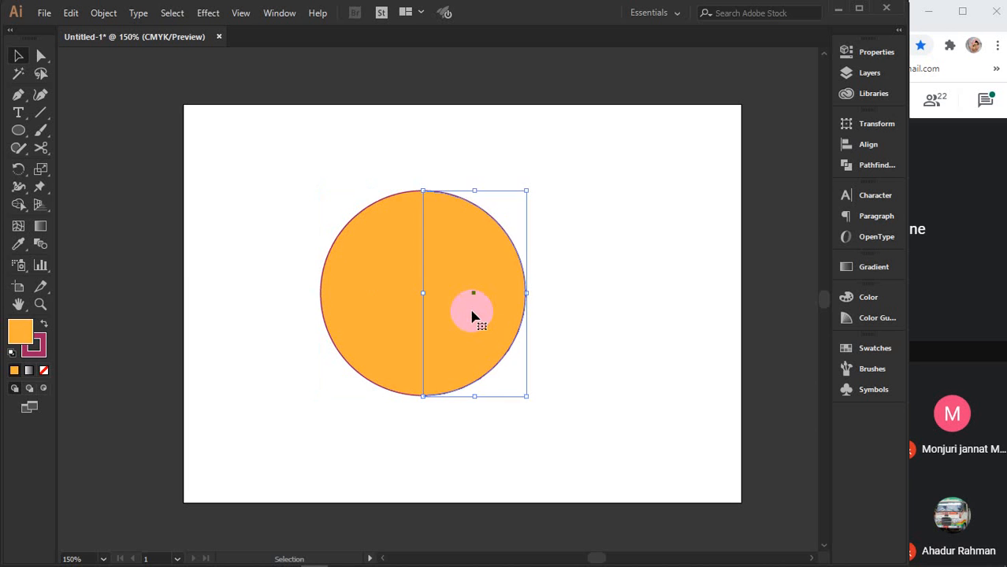
key("Delete")
- Remove the fill from the remaining half circle and rotate the arc counter-clockwise so its opening faces the upper right
left_click(367, 294)
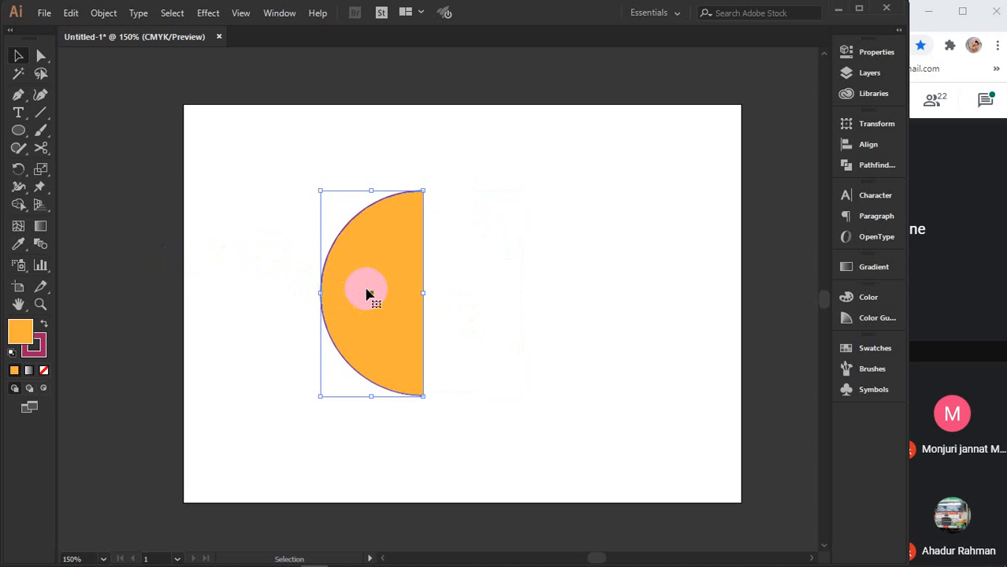
left_click(44, 370)
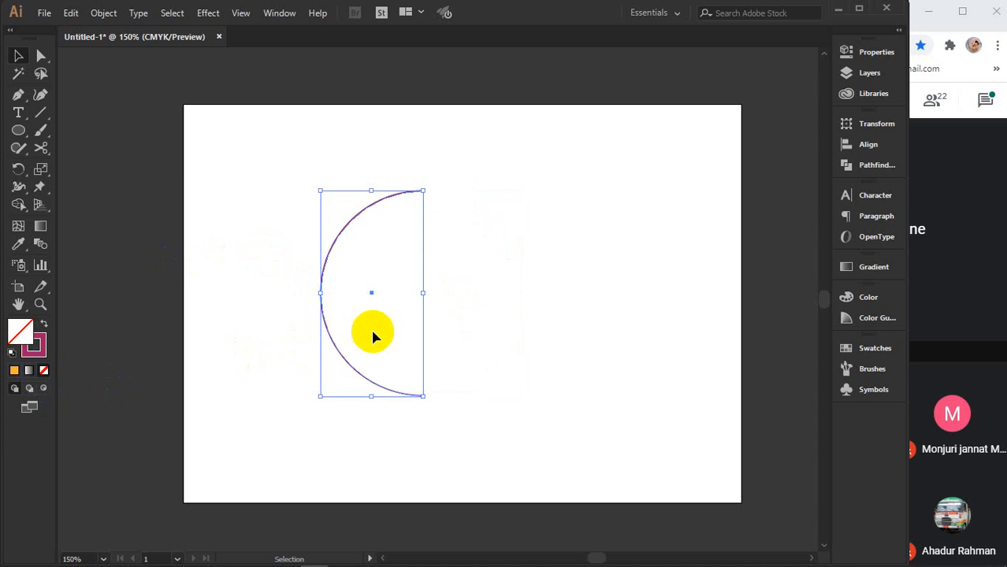
left_click_drag(431, 403, 530, 327)
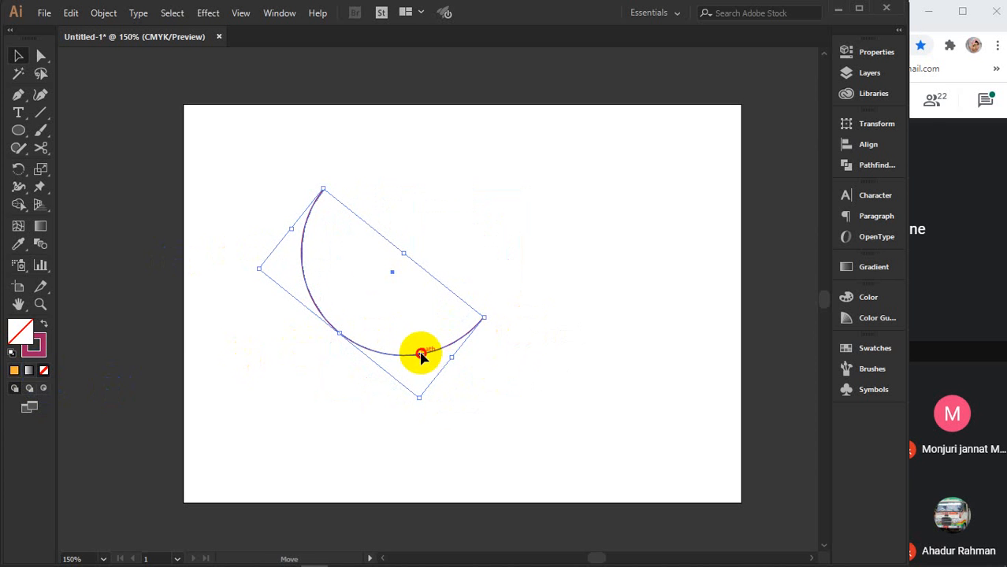
- Move the open arc toward the middle of the artboard and set its stroke weight to 15 pt
left_click_drag(422, 356, 479, 387)
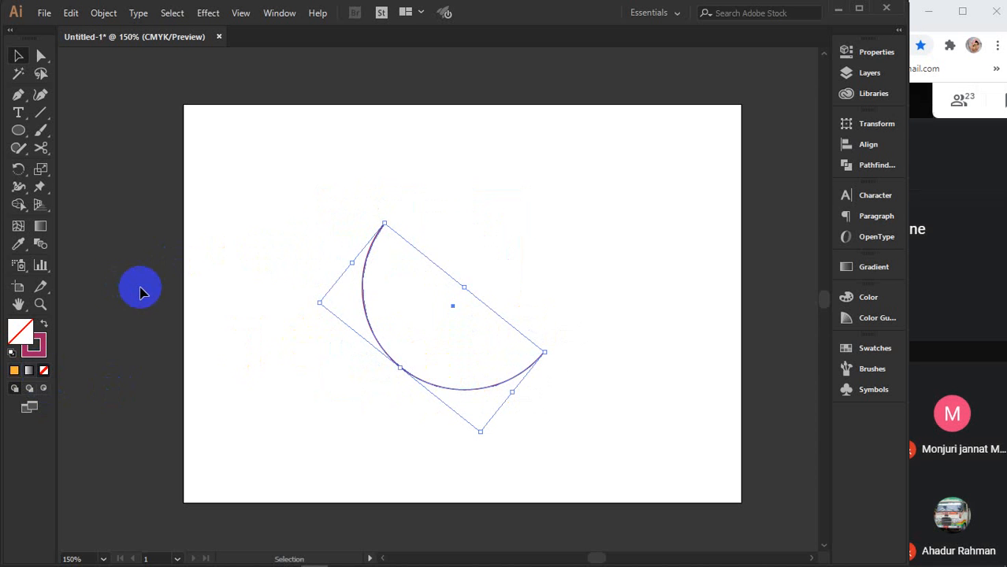
left_click(877, 55)
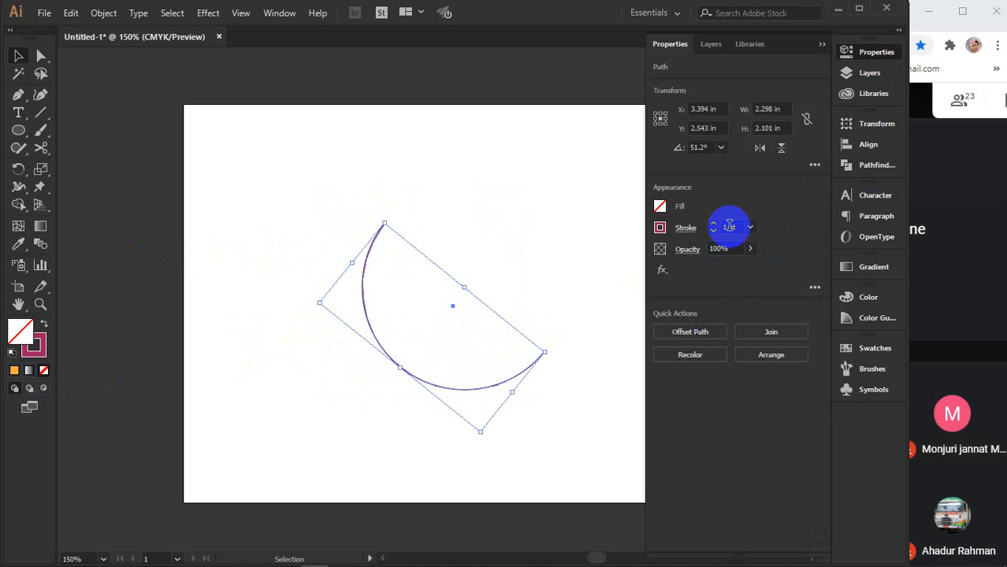
key("Up")
key("Up")
key("Up")
key("Up")
key("Up")
key("Up")
key("Up")
key("Up")
key("Up")
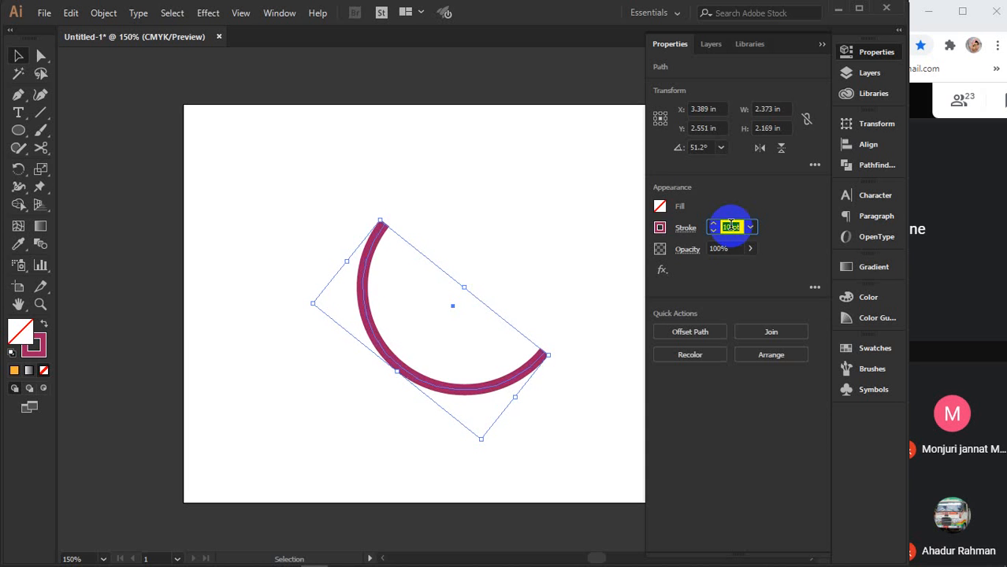
key("Up")
key("Up")
key("Up")
key("Up")
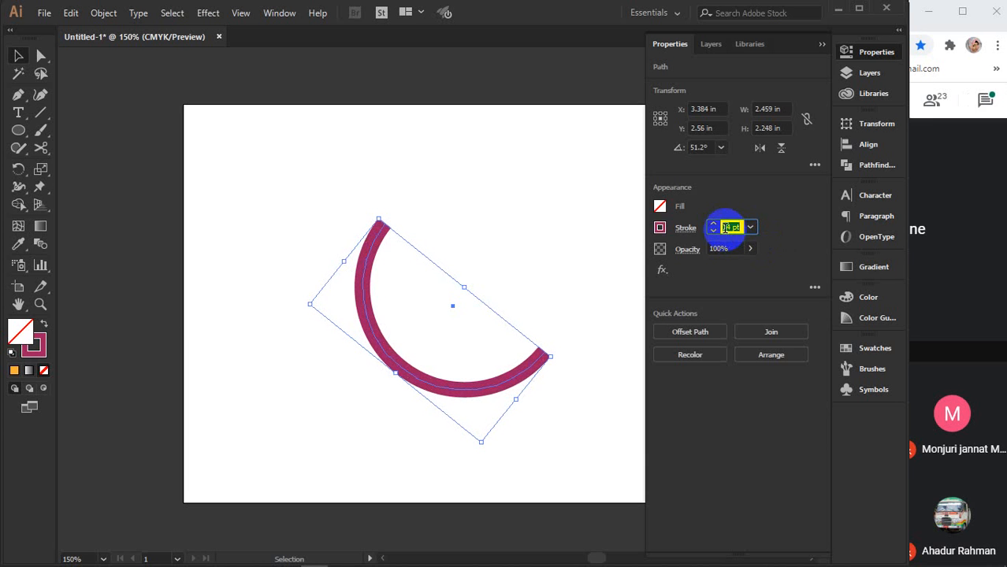
key("Up")
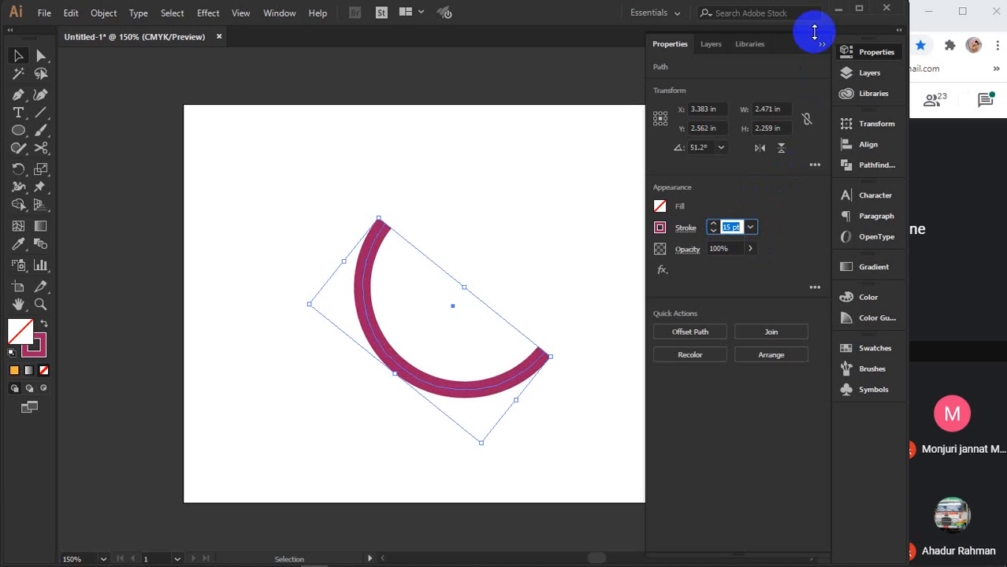
left_click(821, 45)
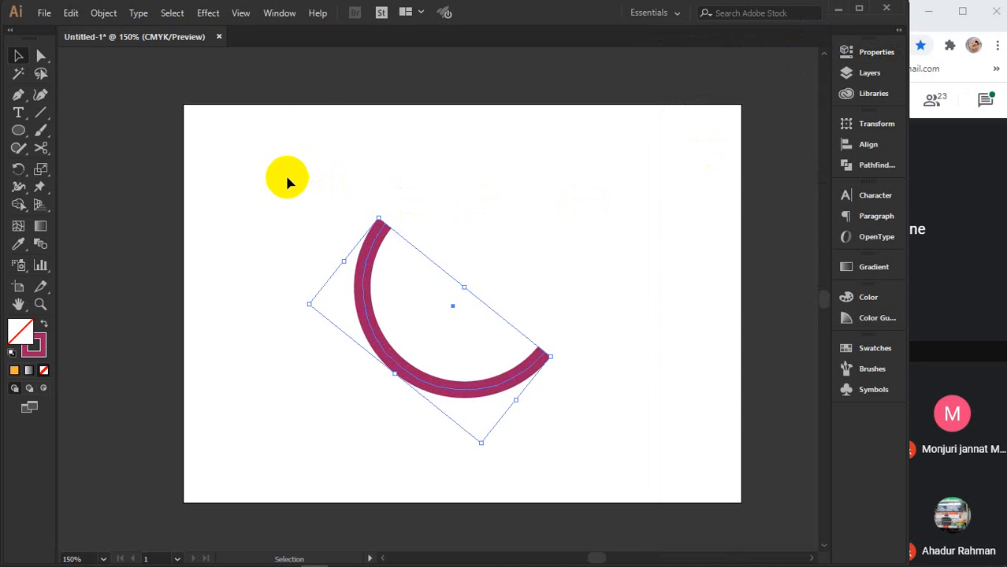
- Expand the arc's thick stroke into a filled shape
left_click(102, 13)
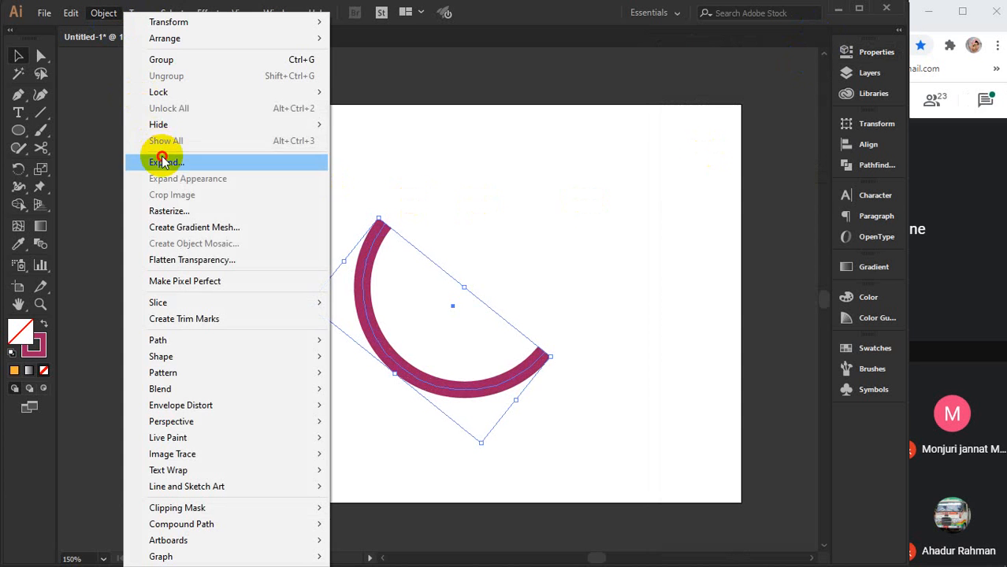
left_click(160, 162)
left_click(498, 409)
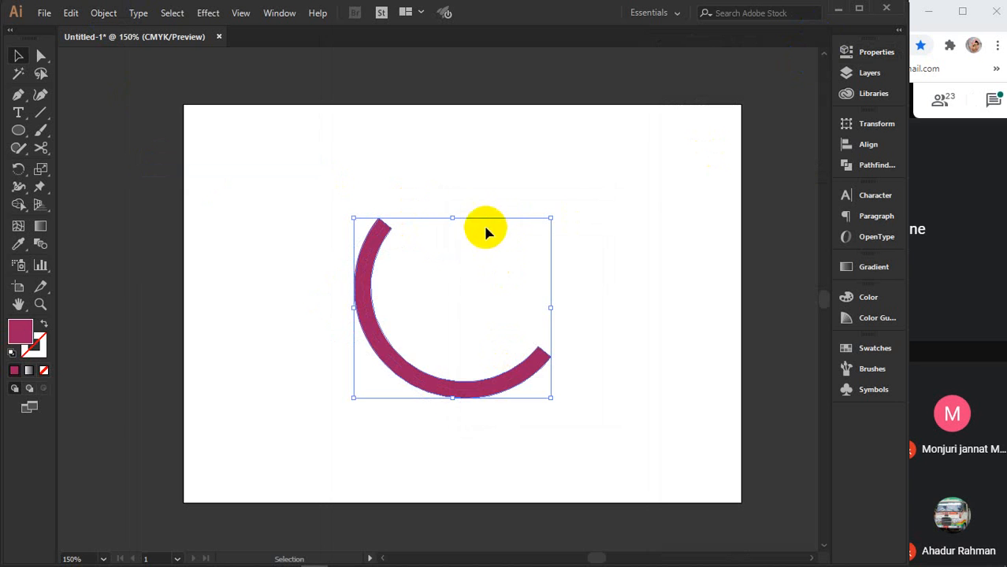
- Delete the inner corner point at both ends of the band with the Curvature tool so each end tapers to a tip
scroll(461, 248, "up", 1)
scroll(461, 248, "up", 1)
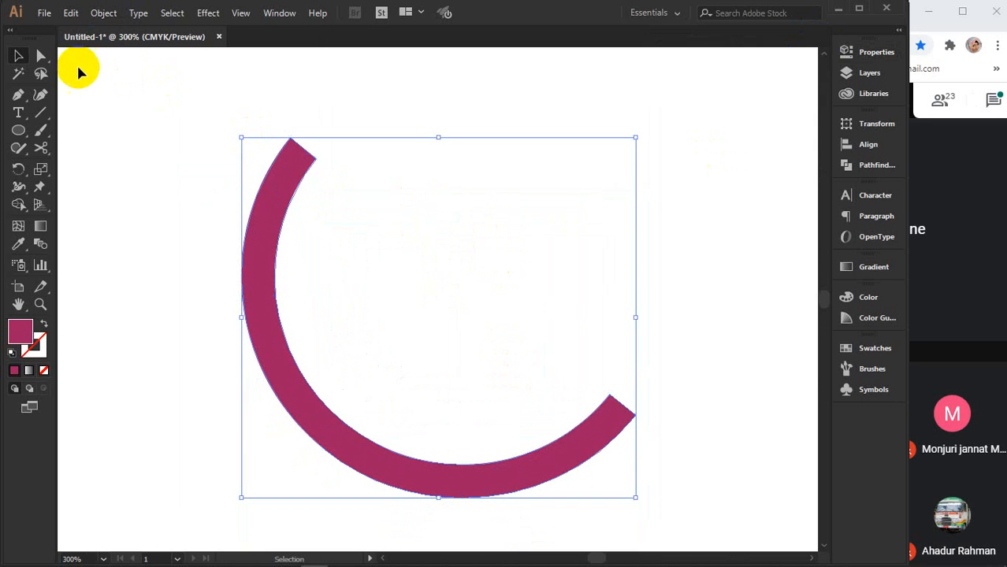
left_click(40, 56)
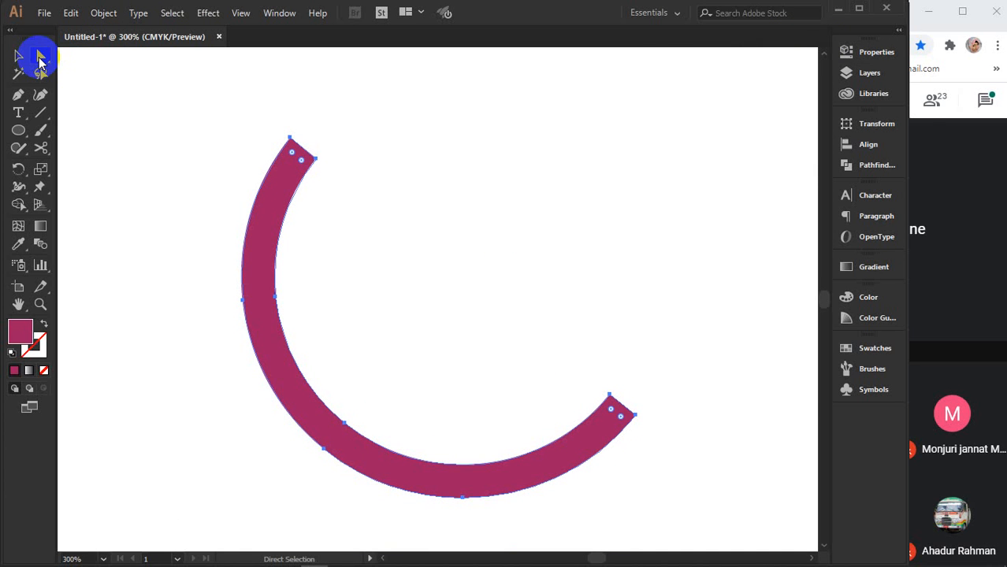
left_click(40, 94)
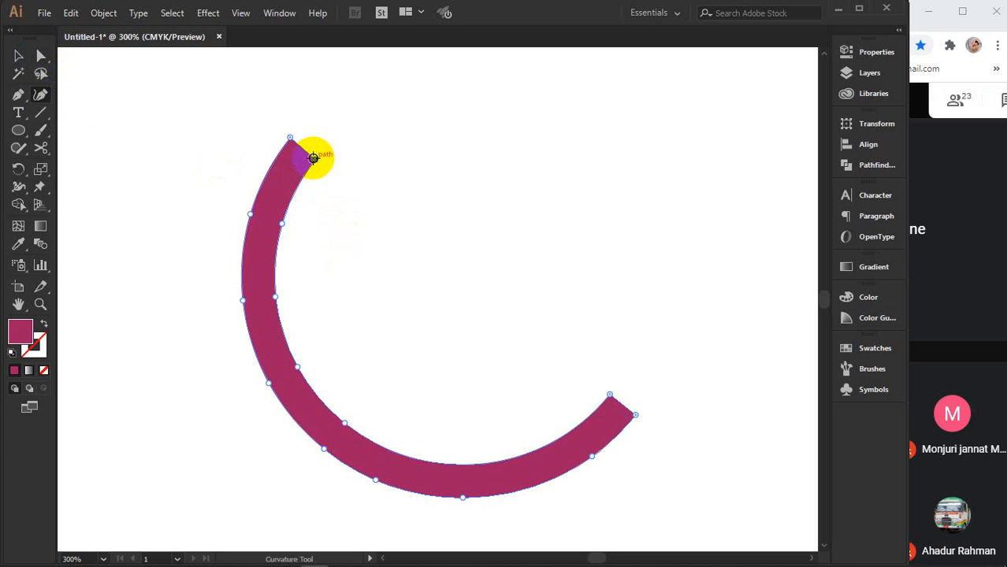
left_click(313, 158)
key("Delete")
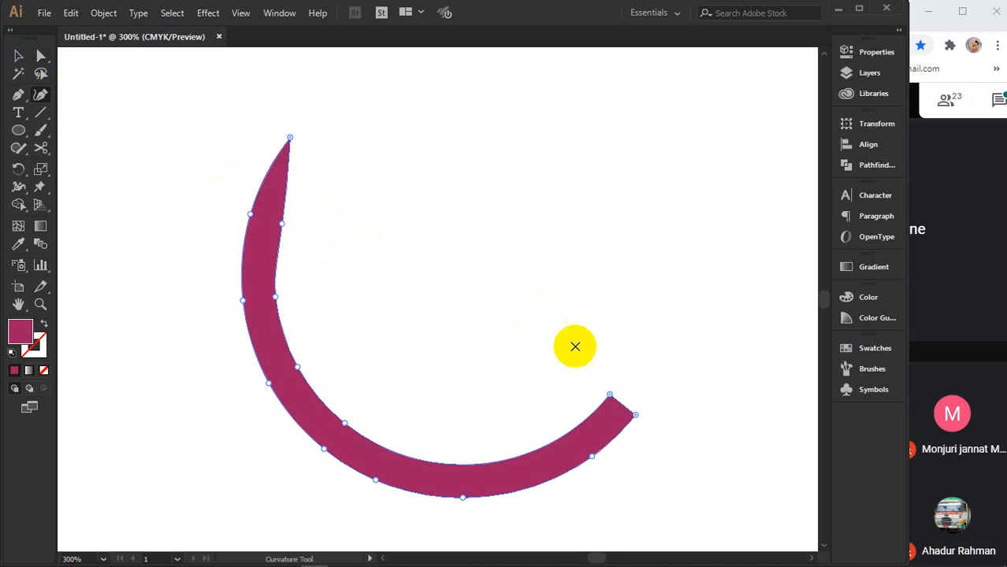
left_click(613, 394)
key("Delete")
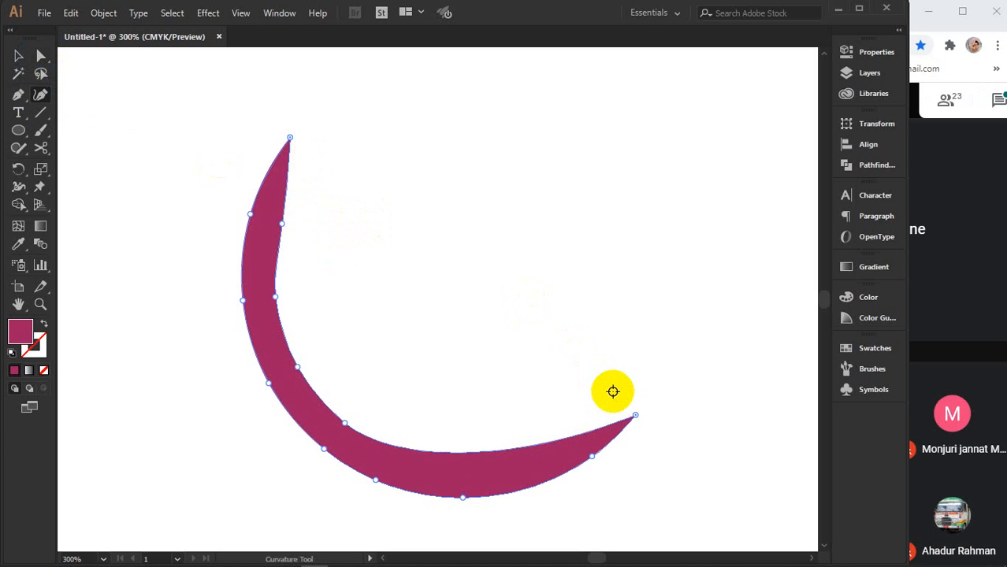
- Smooth the inner curve into a crescent by deleting its three upper anchor points, keeping the lowest inner one, and deselect the shape
left_click(283, 226)
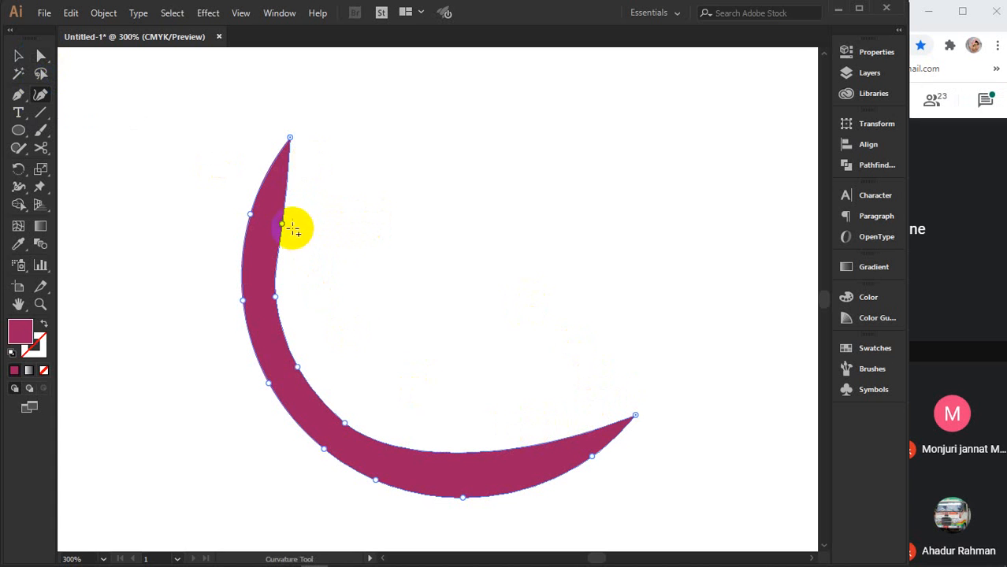
key("Delete")
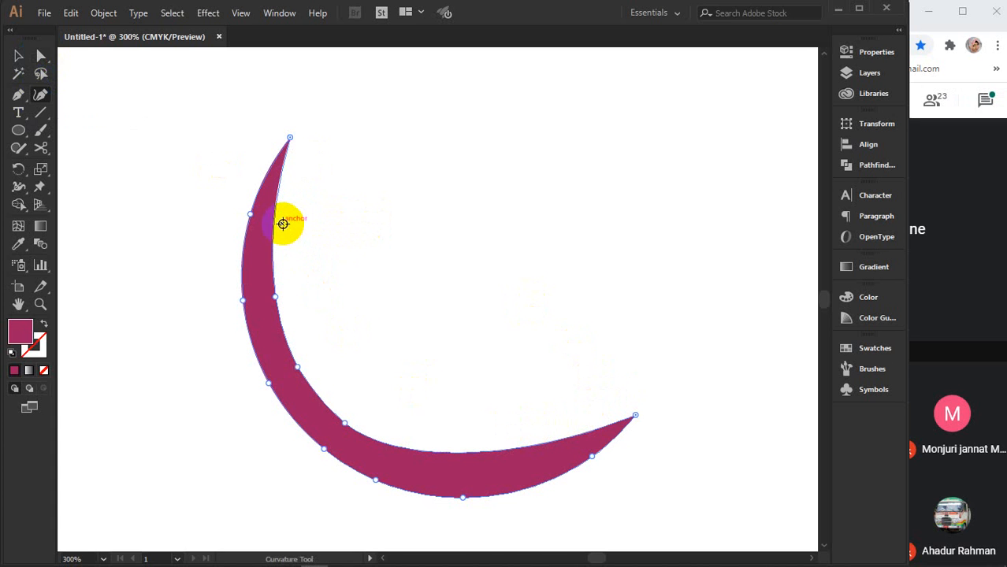
left_click(344, 422)
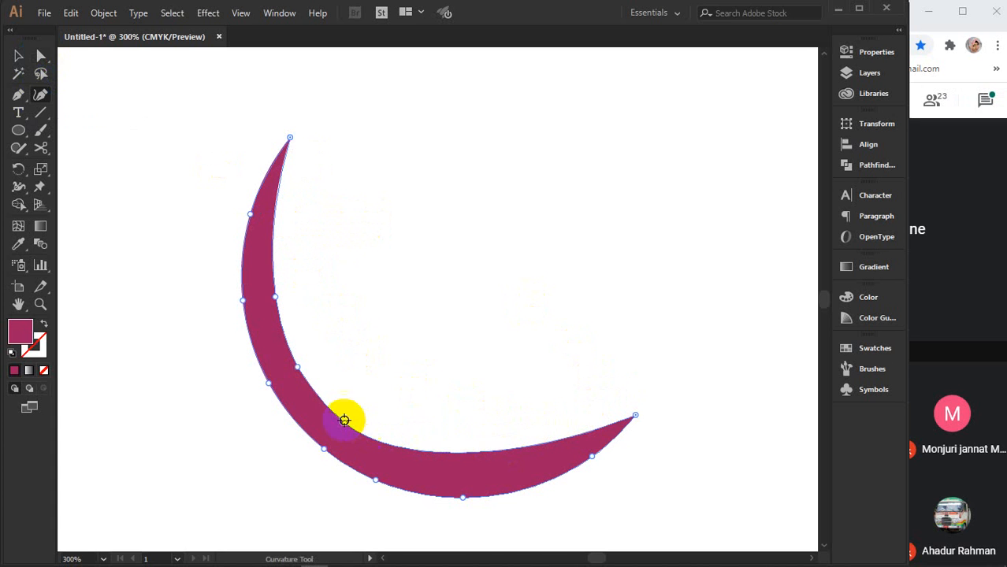
left_click(280, 300)
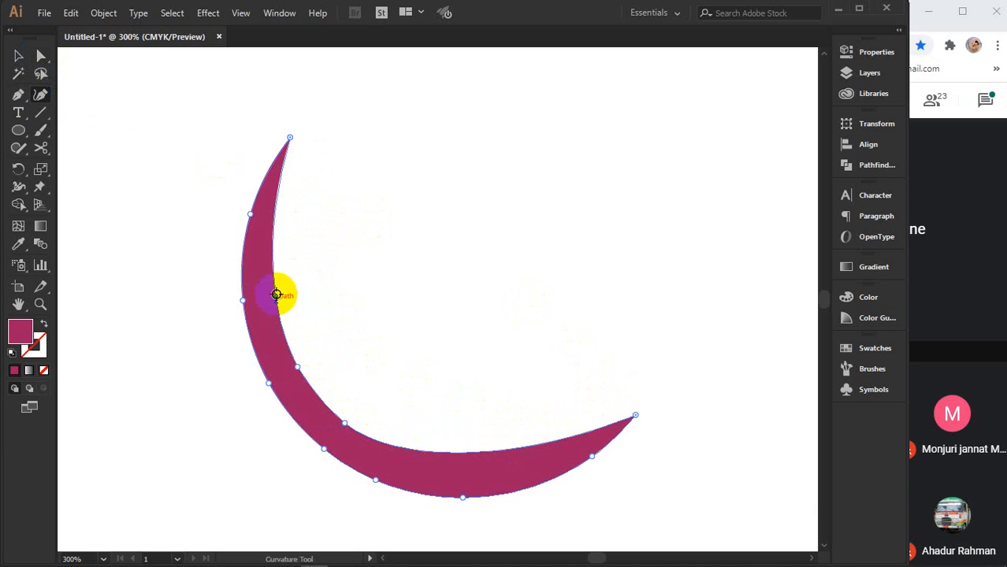
key("Delete")
left_click(297, 364)
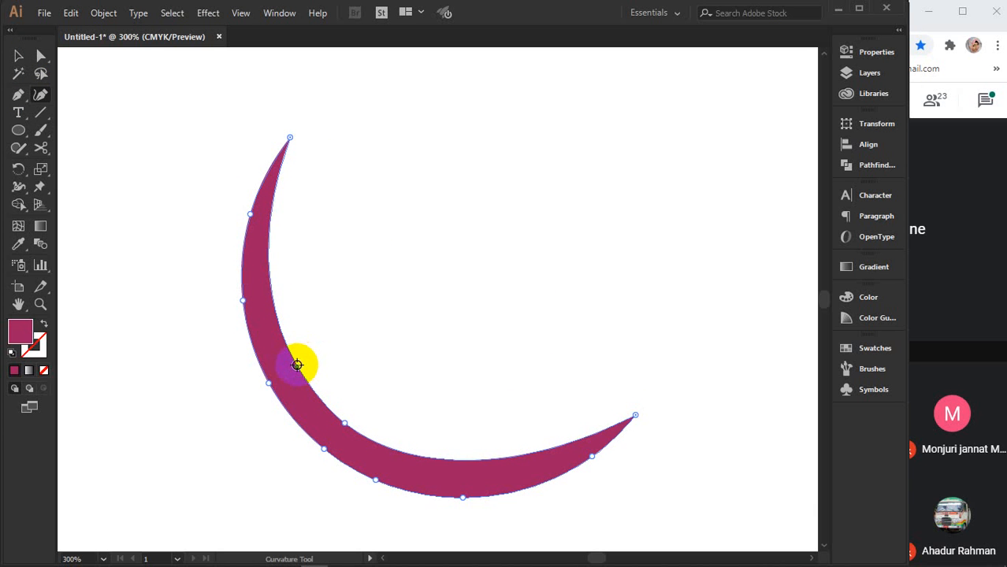
key("Delete")
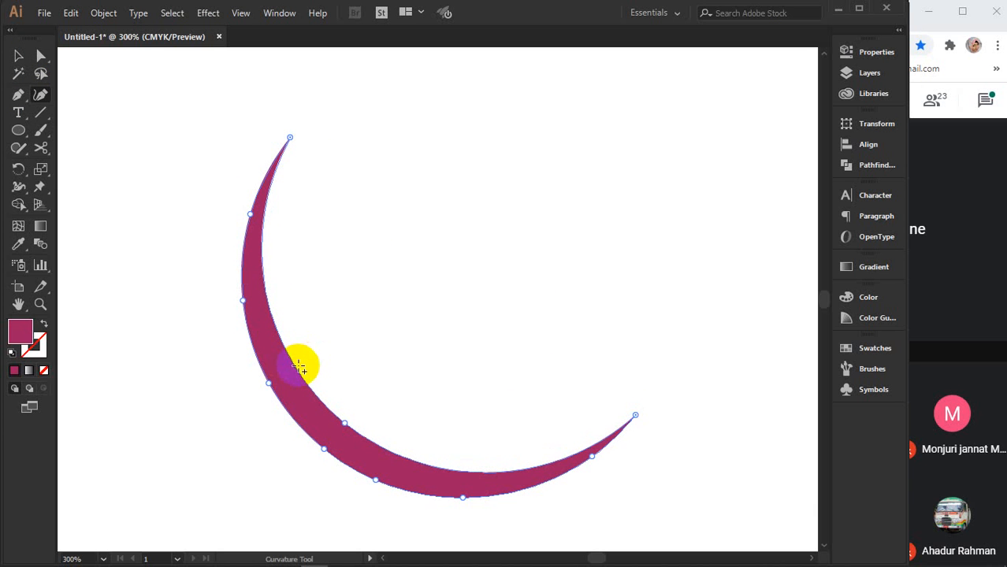
left_click(15, 57)
left_click(694, 310)
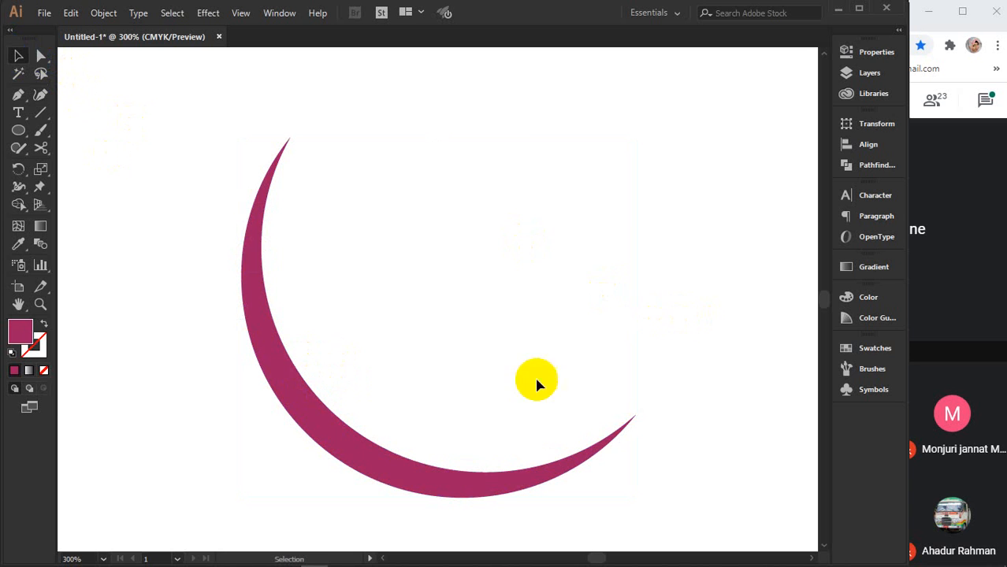
- Apply 3D Extrude & Bevel to the crescent with a 50 pt depth and a custom rotation of -4°, -10° and 1°
left_click(351, 465)
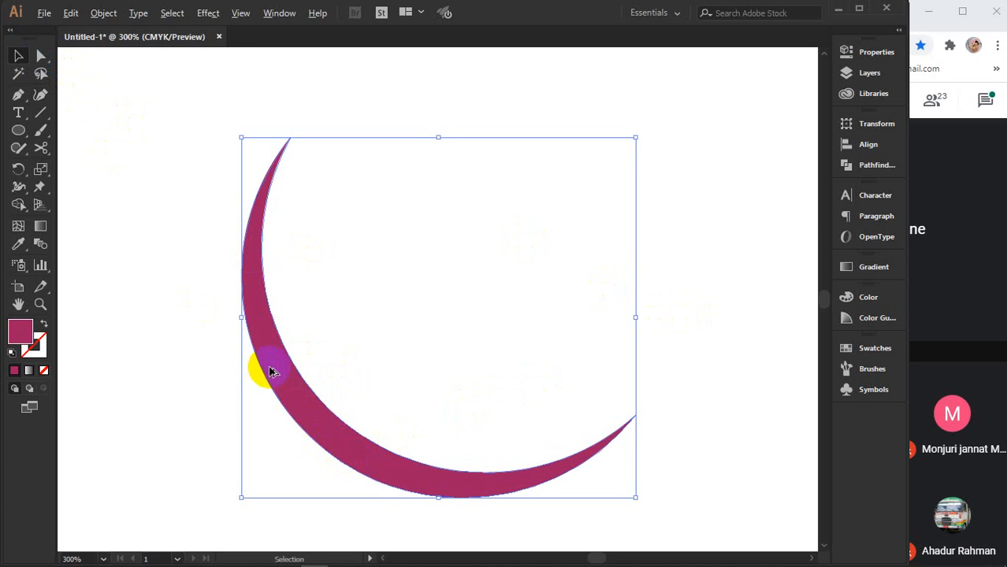
scroll(268, 370, "down", 1)
left_click_drag(269, 367, 381, 354)
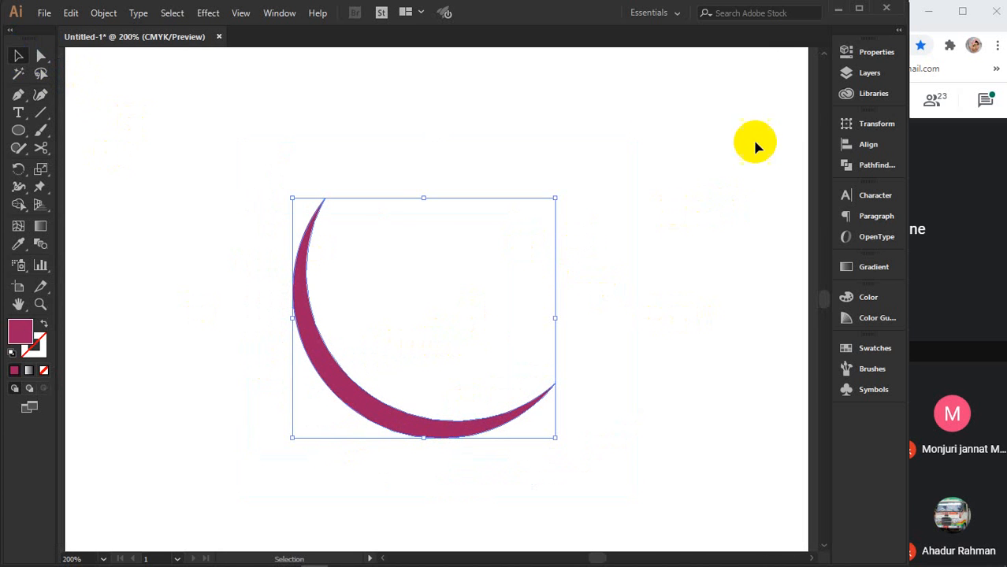
left_click(208, 12)
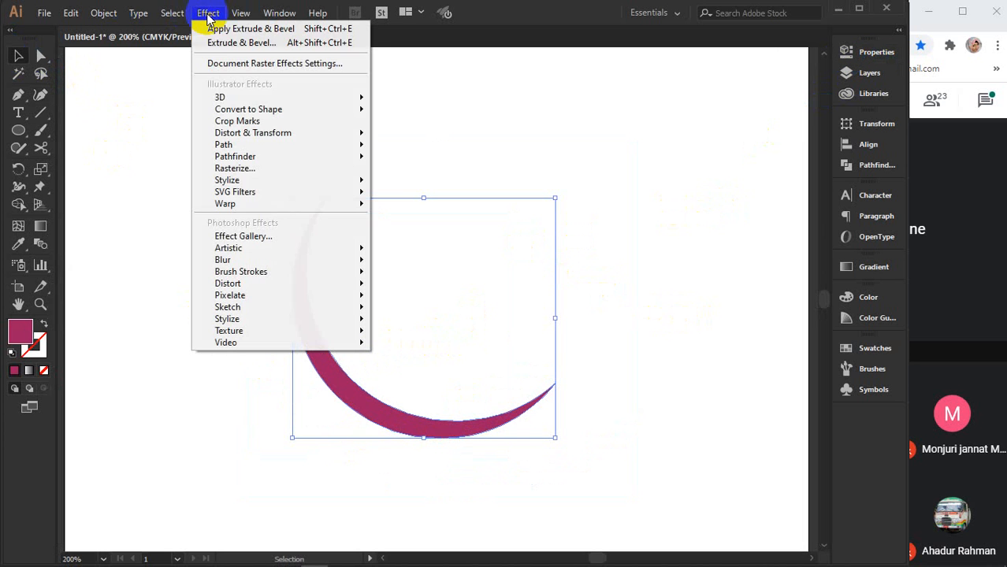
mouse_move(224, 97)
left_click(431, 98)
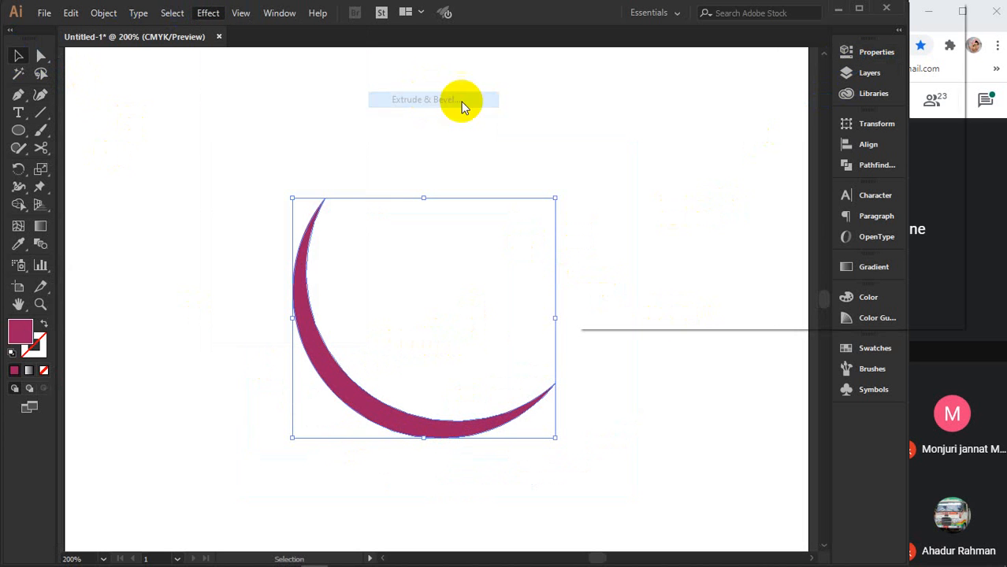
left_click(619, 308)
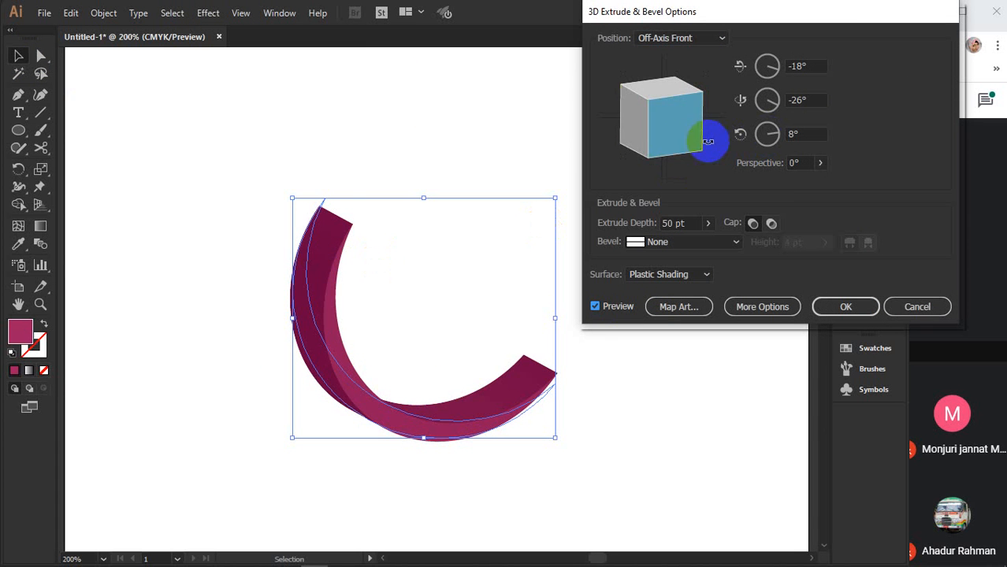
left_click_drag(675, 146, 676, 115)
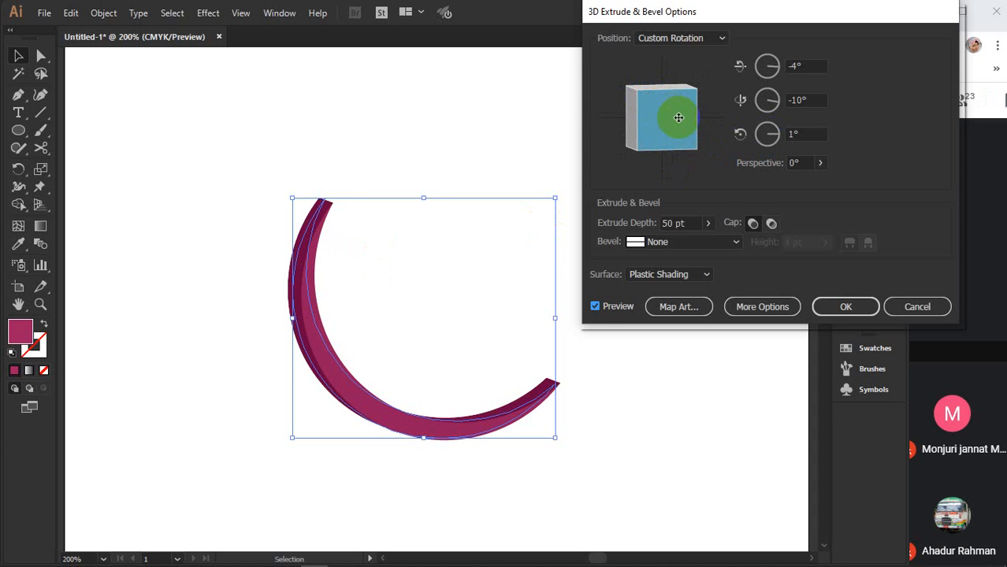
left_click(848, 308)
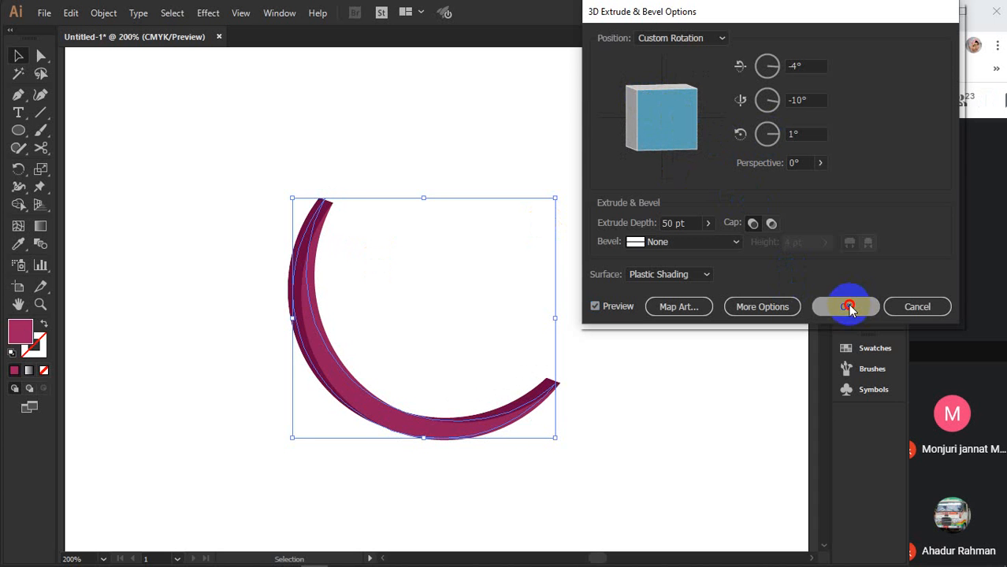
left_click(253, 152)
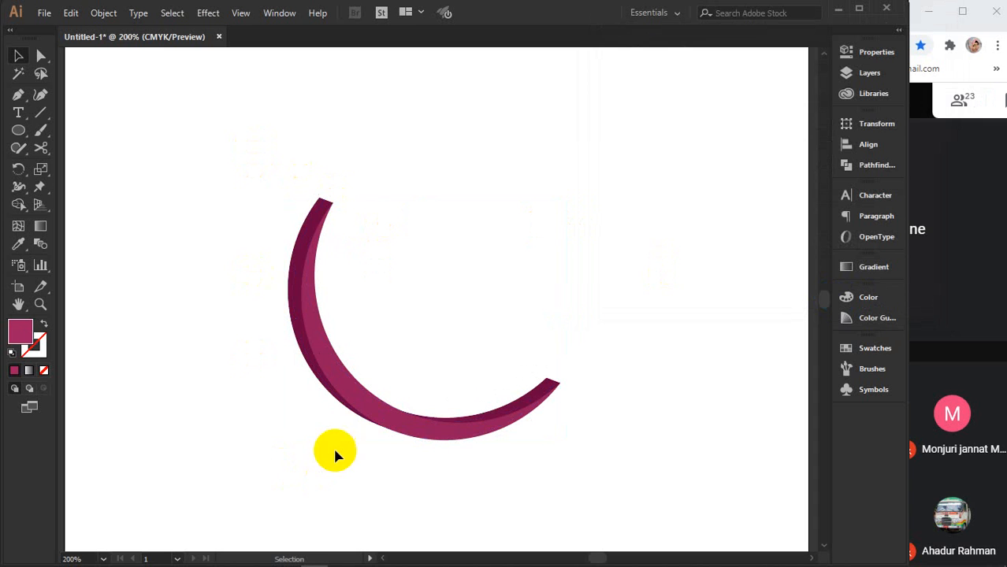
- Give the extruded crescent a bright yellow stroke of about C 7, M 0, Y 91, K 0 so its sides take that colour
left_click(357, 405)
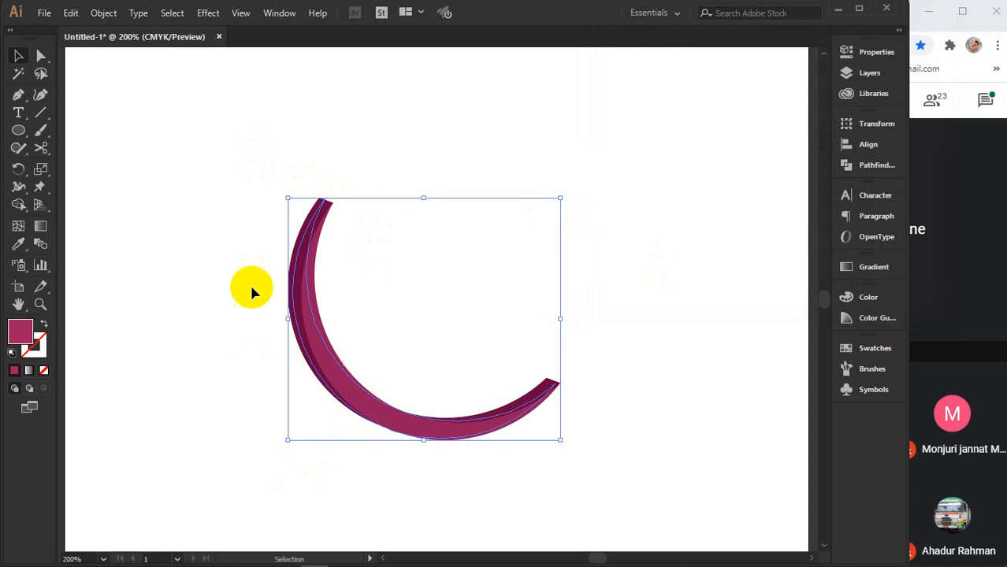
left_click(36, 349)
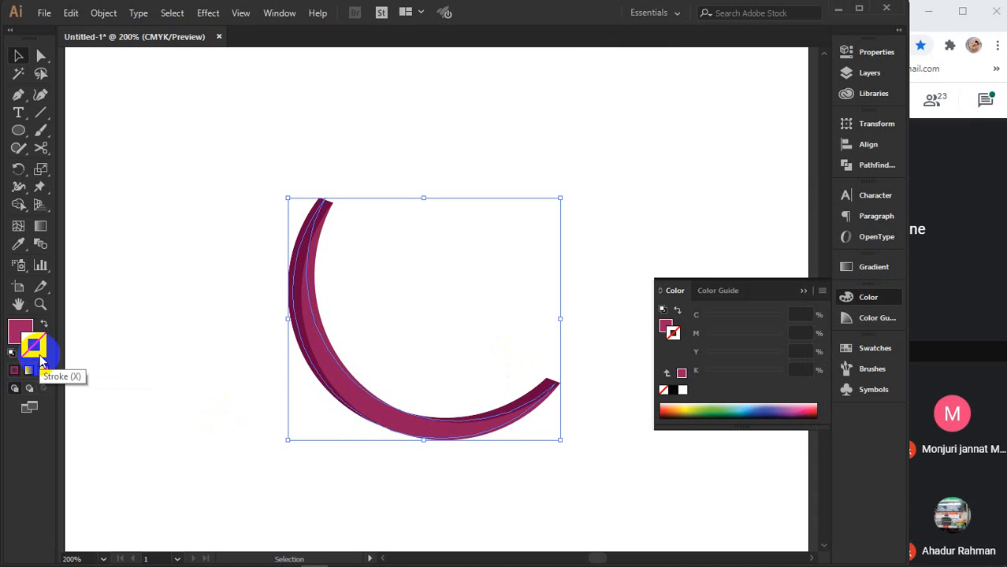
left_click(690, 403)
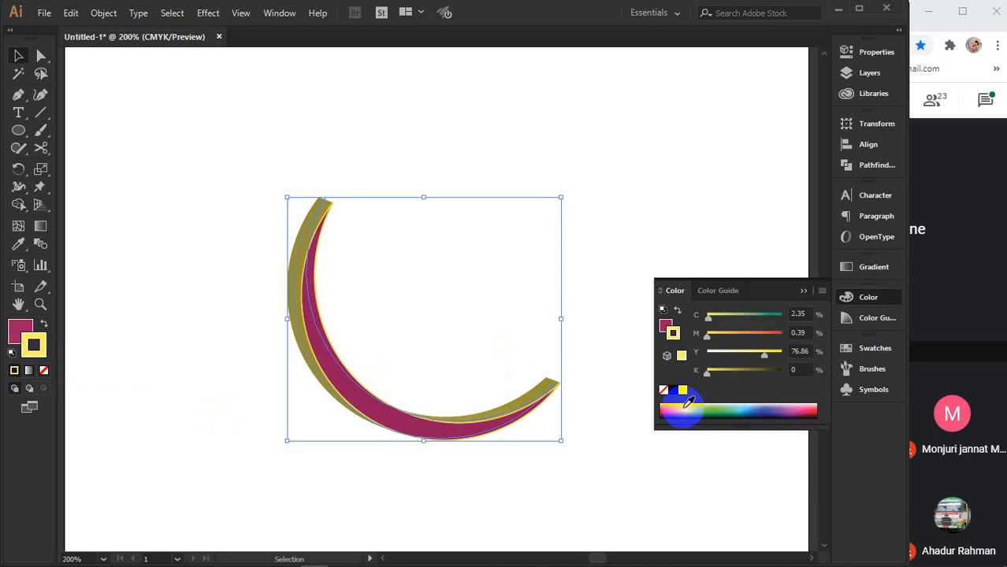
left_click(690, 403)
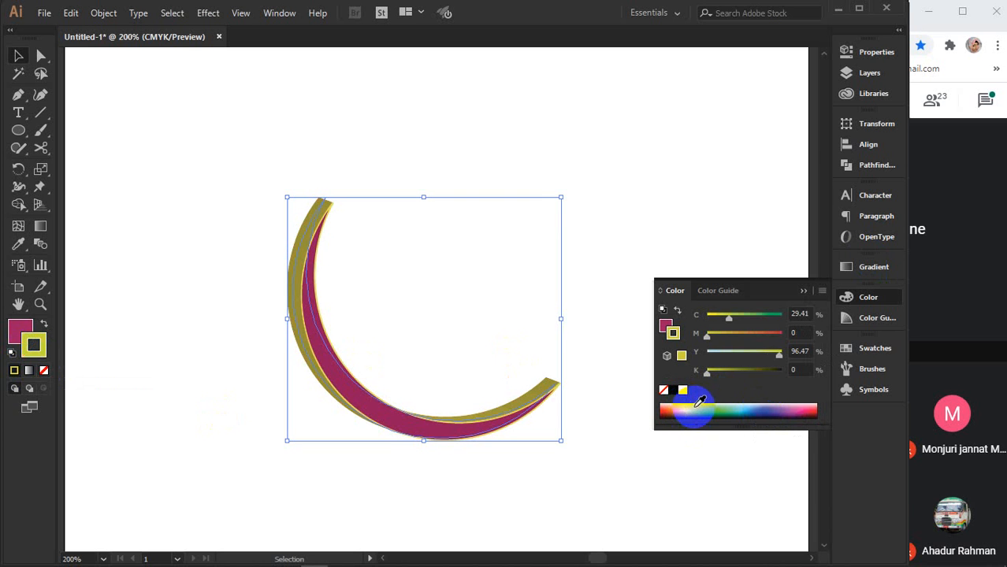
left_click(691, 402)
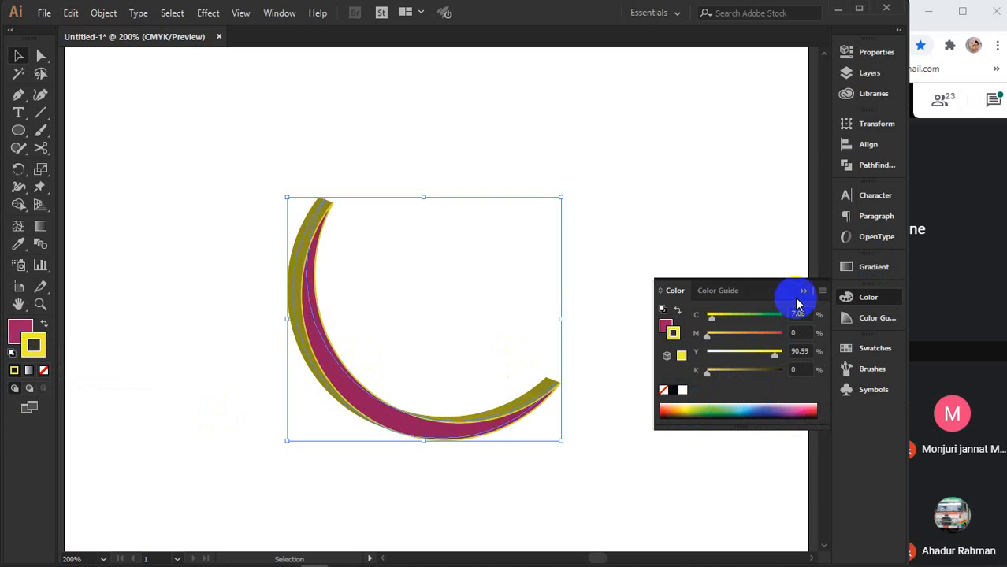
left_click(802, 290)
left_click(658, 344)
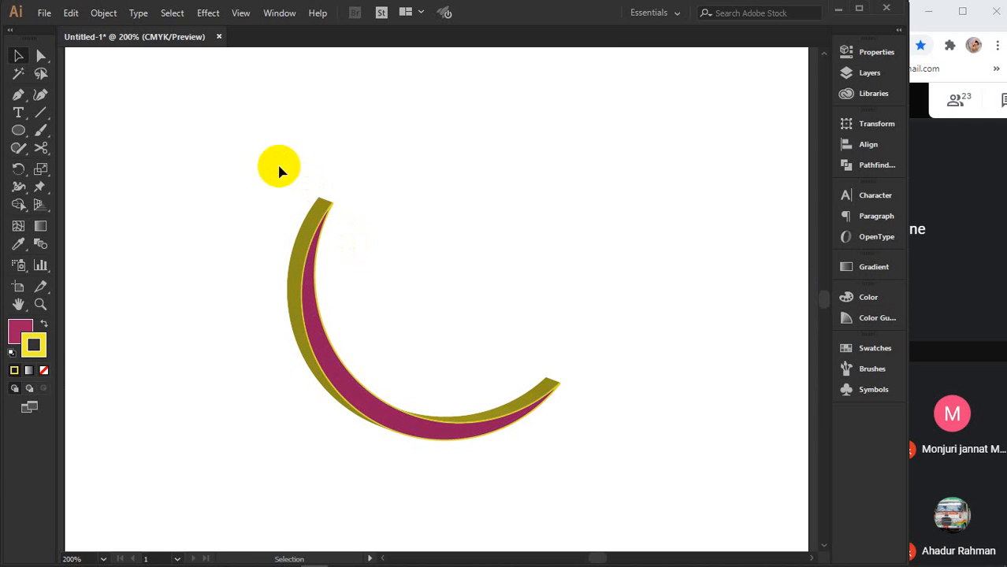
- Move the crescent down to free some space and place an enlarged "WoodMan" text above it
left_click(304, 299)
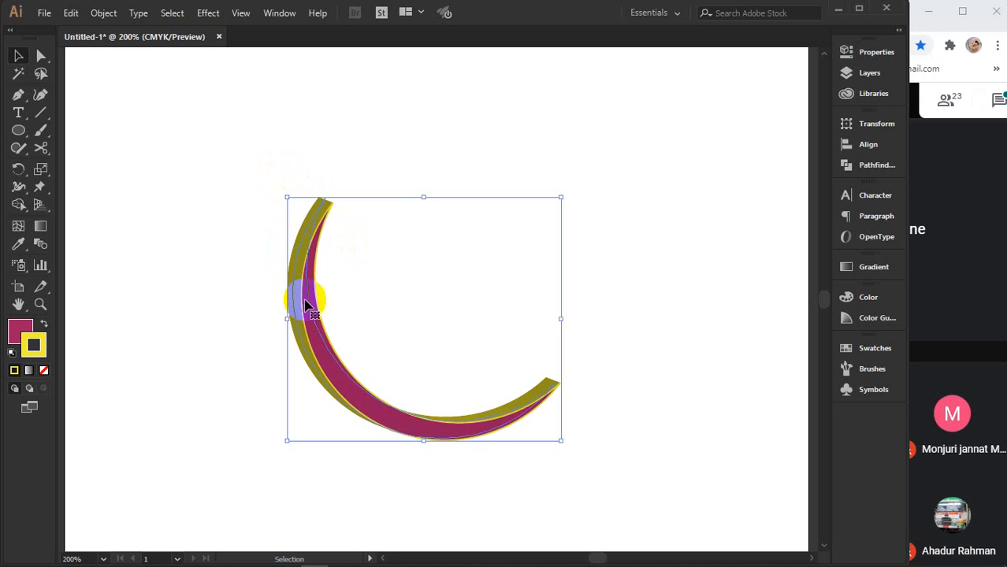
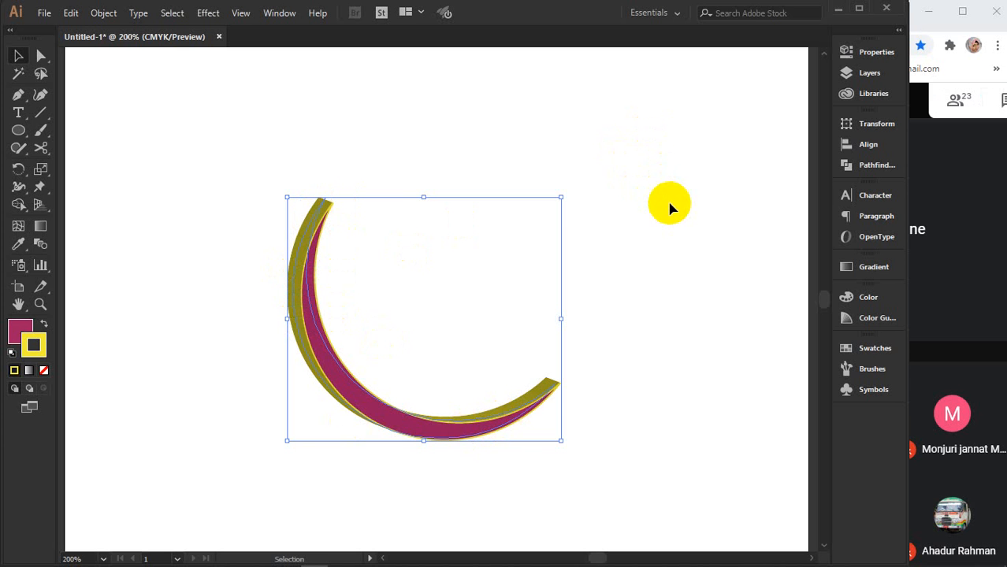
left_click_drag(315, 241, 327, 520)
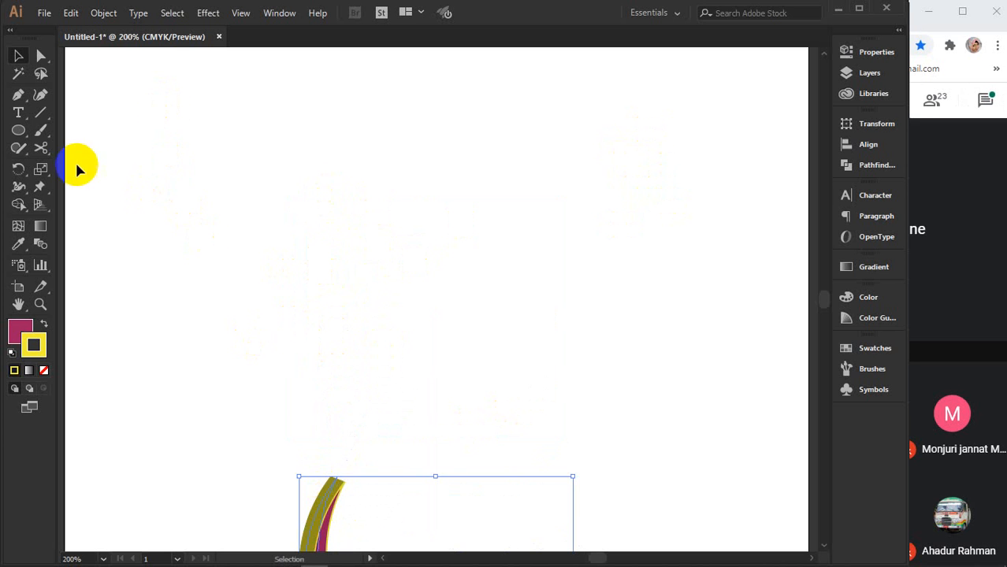
left_click(17, 115)
left_click(238, 174)
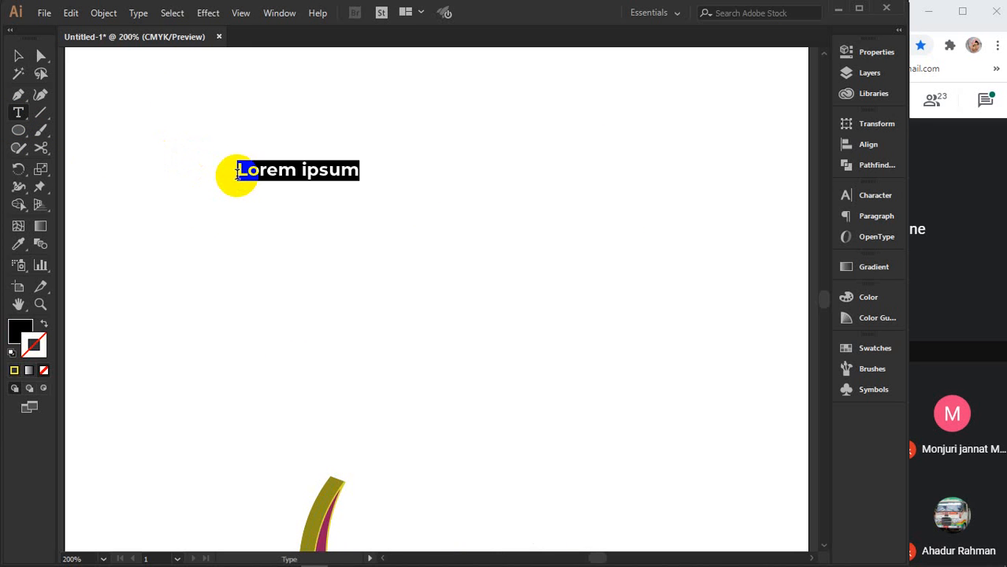
type("Wood")
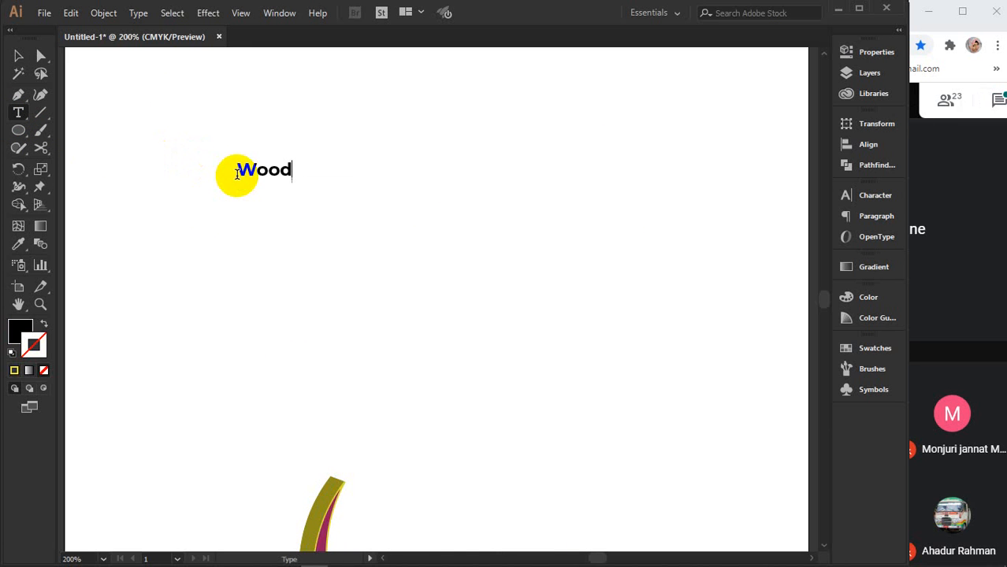
type("Man")
left_click(18, 55)
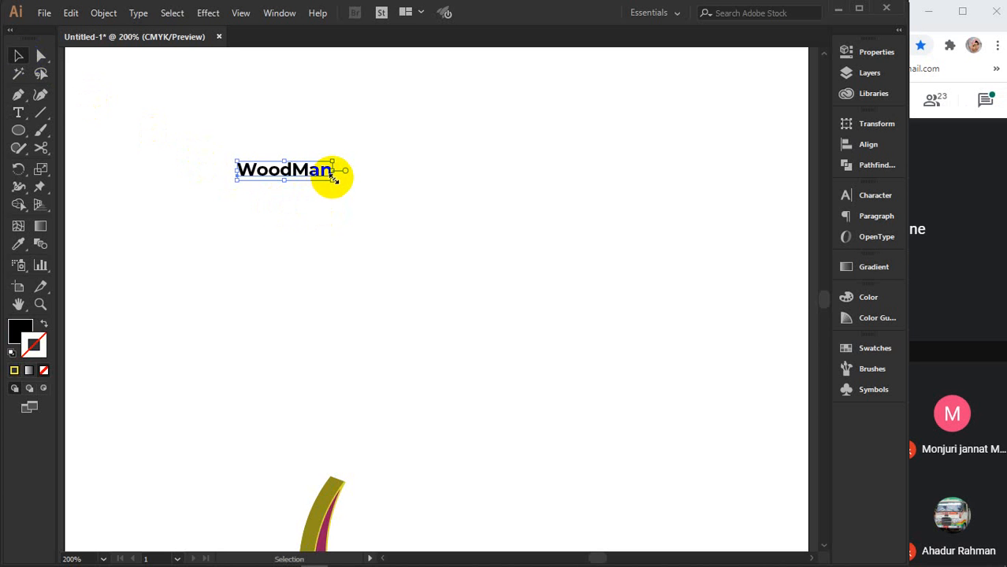
left_click_drag(331, 178, 630, 395)
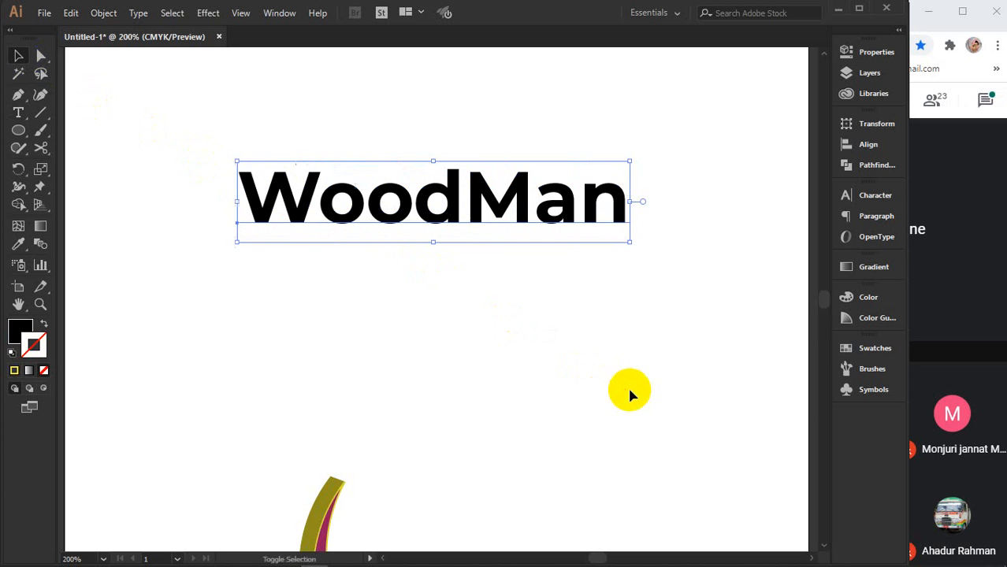
left_click_drag(450, 219, 449, 247)
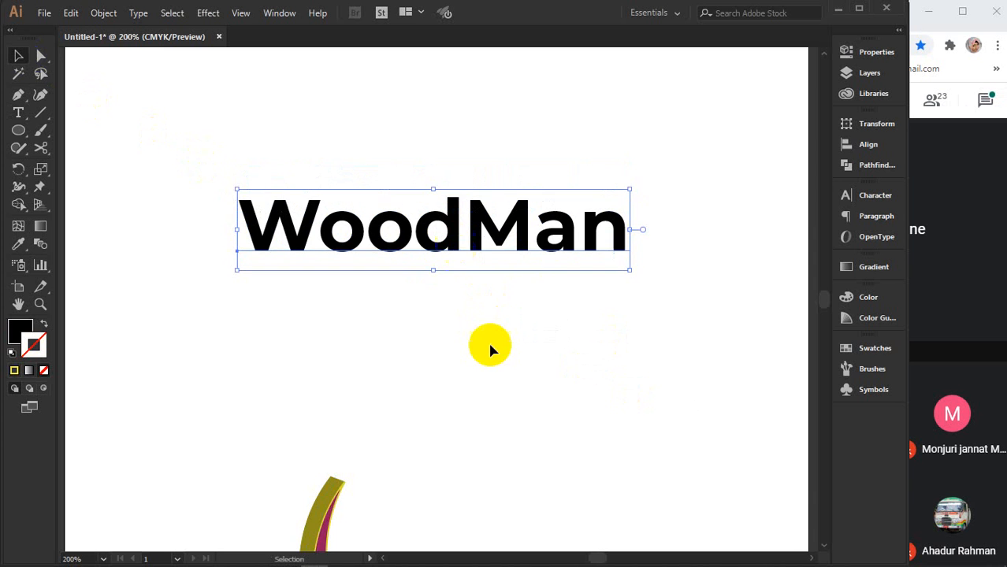
- Reposition the crescent around the area beneath the "WoodMan" text, leaving it just under the word
left_click_drag(487, 346, 482, 290)
scroll(481, 298, "down", 5)
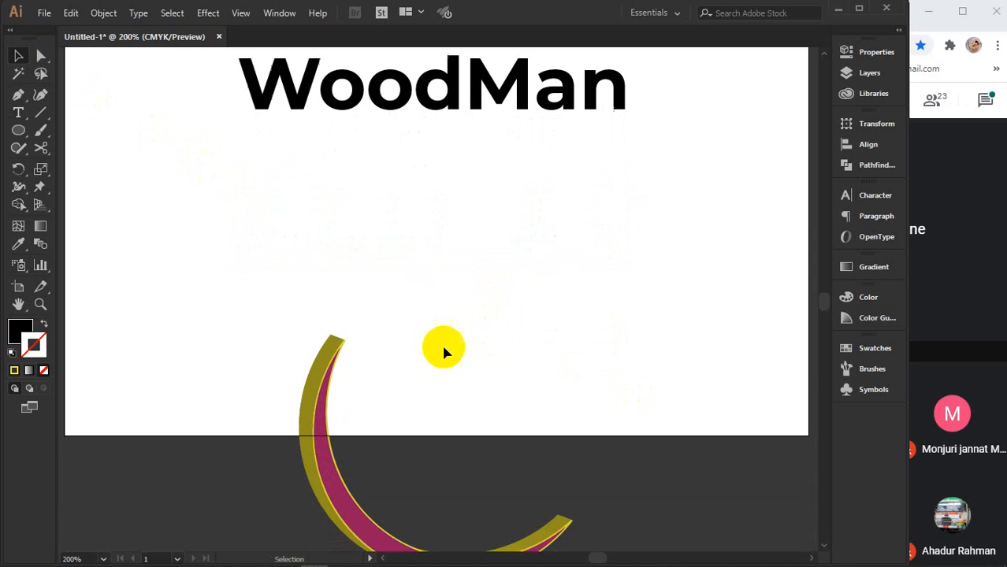
left_click_drag(323, 390, 311, 193)
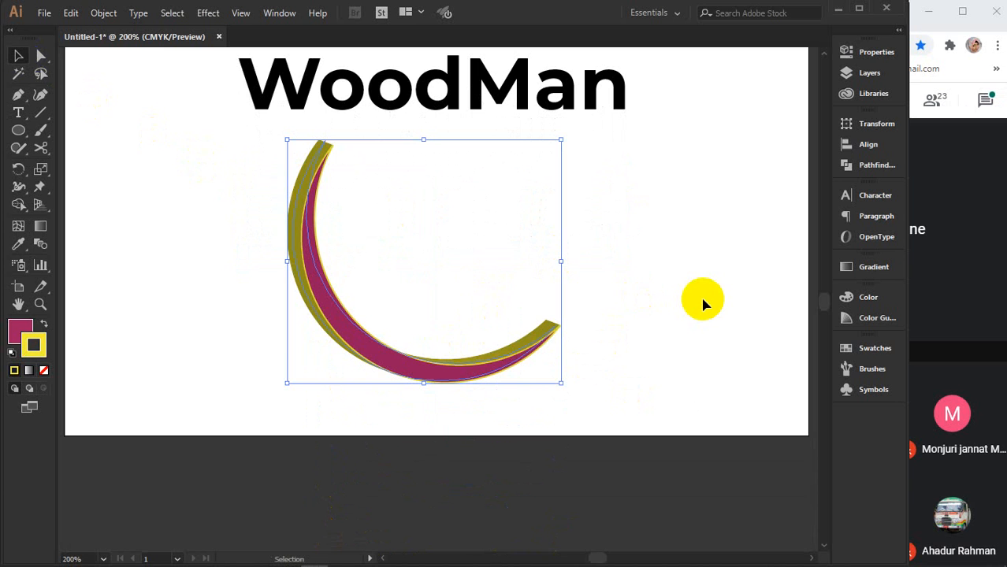
scroll(703, 304, "up", 3)
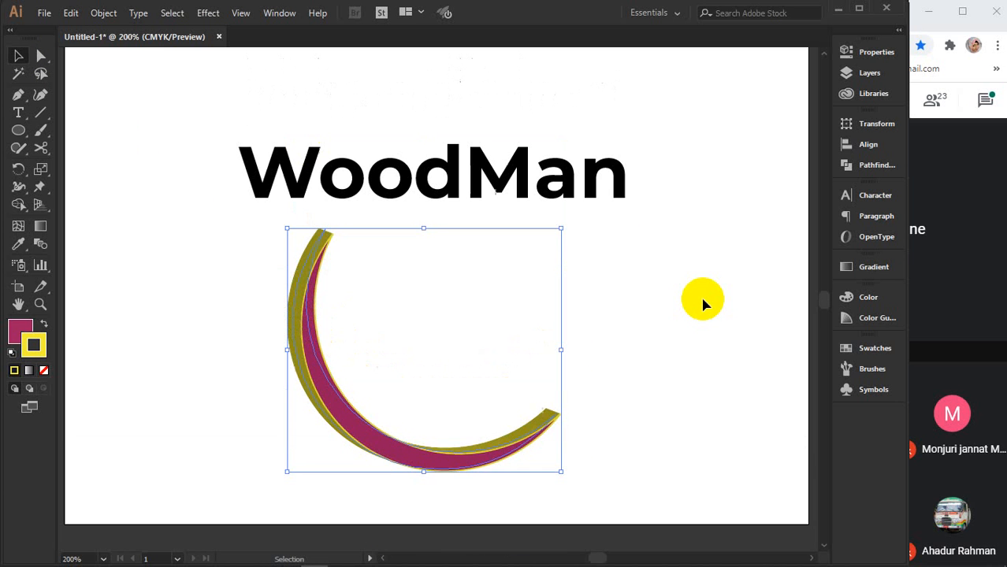
left_click_drag(309, 319, 309, 467)
left_click(276, 172)
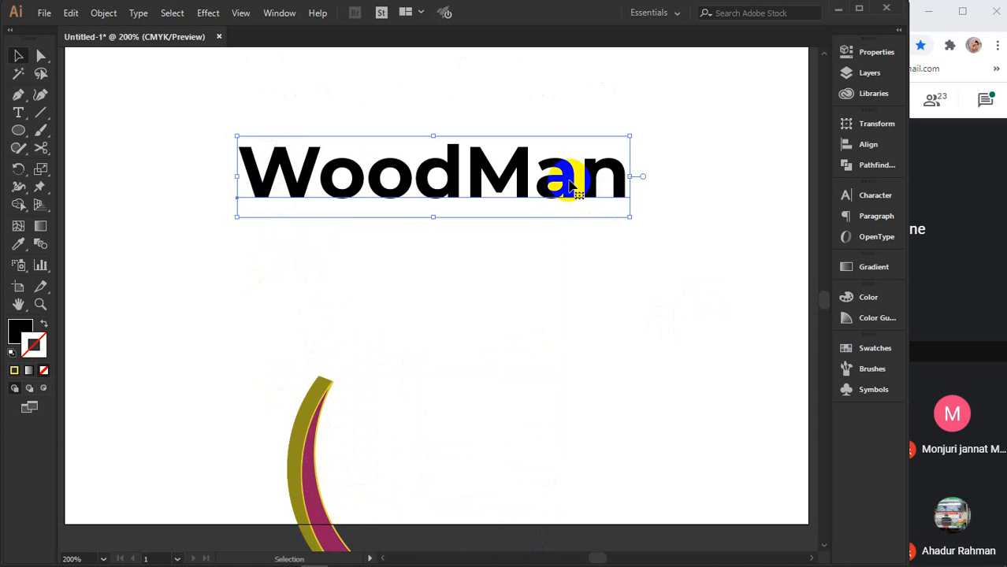
left_click_drag(319, 429, 264, 329)
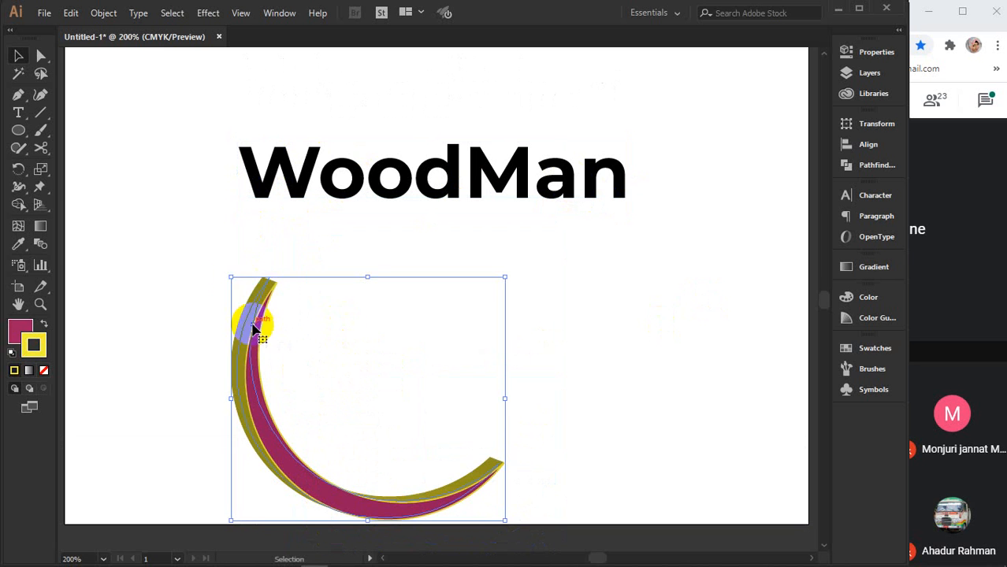
left_click_drag(264, 272, 226, 432)
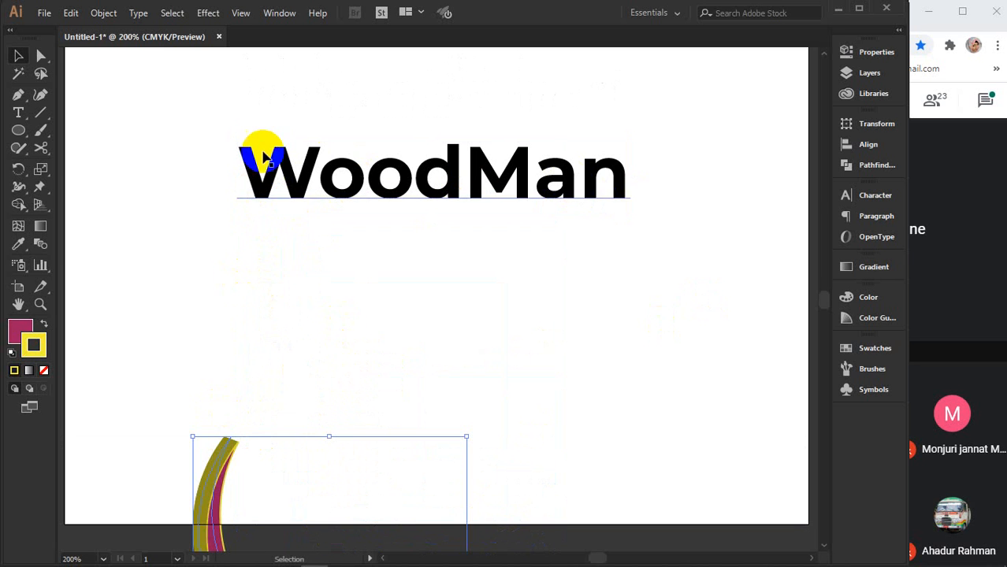
left_click_drag(211, 108, 696, 265)
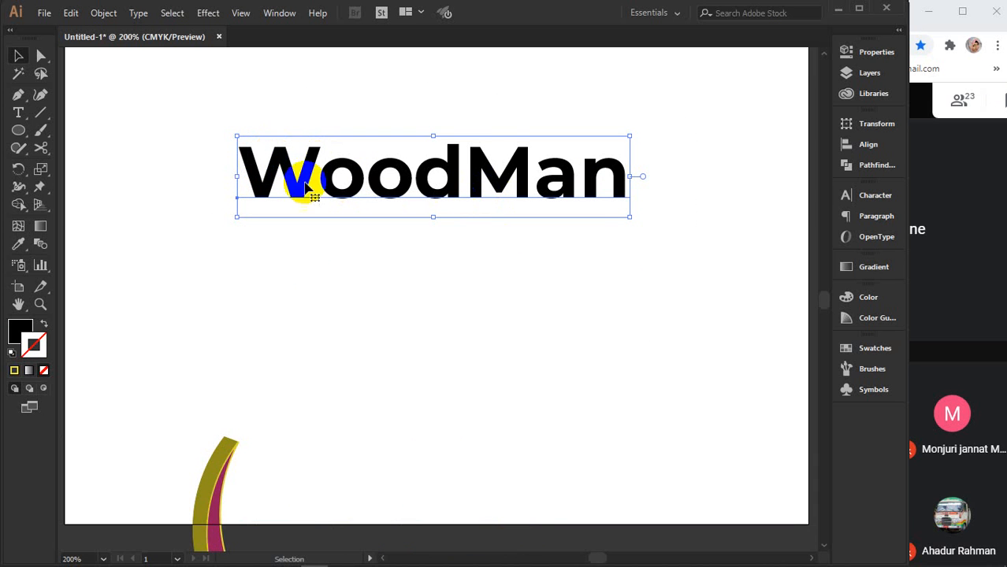
scroll(482, 307, "down", 2)
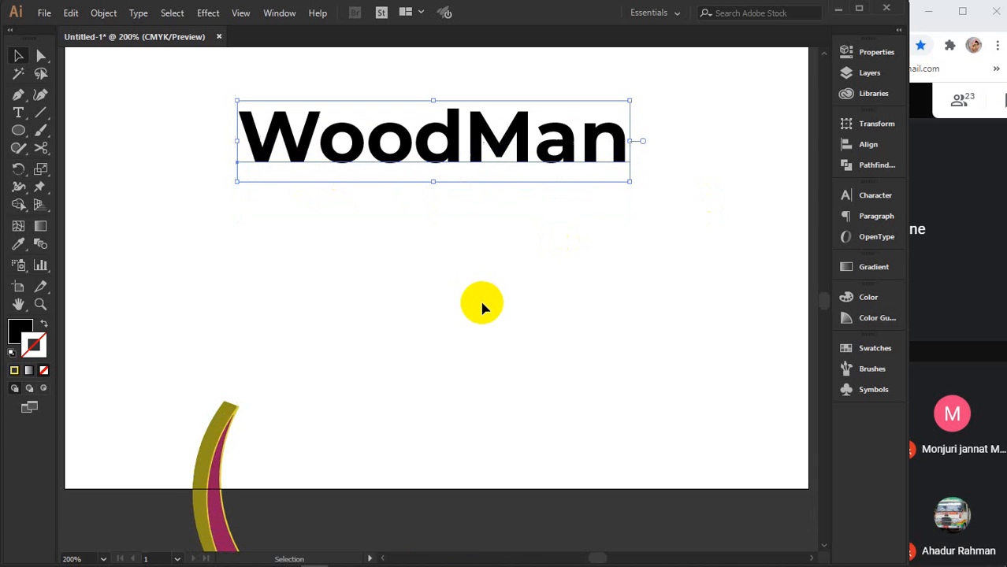
left_click_drag(208, 456, 292, 266)
scroll(465, 336, "up", 2)
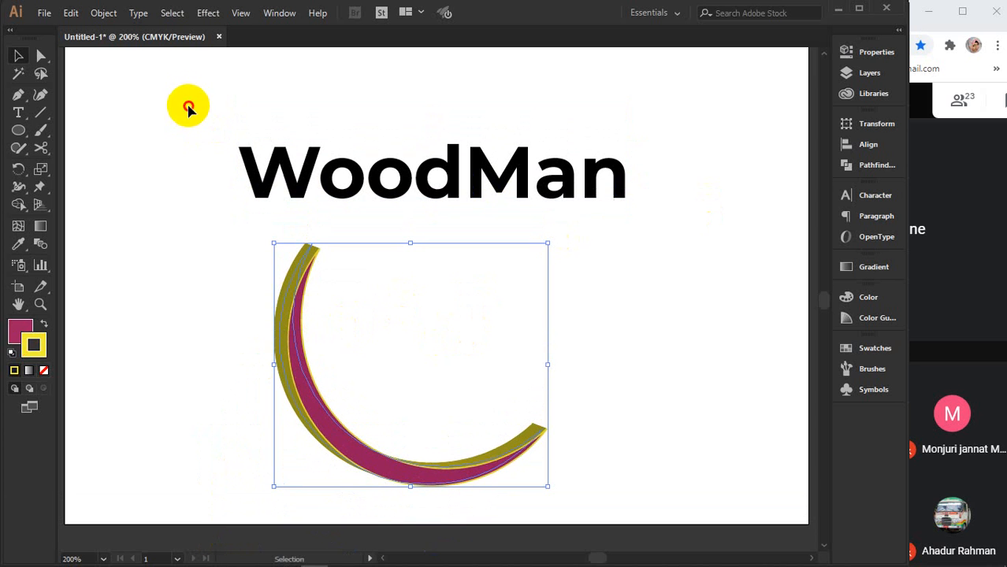
- Delete the "WoodMan" text and the crescent together to clear the artboard
left_click_drag(186, 100, 390, 416)
key("Delete")
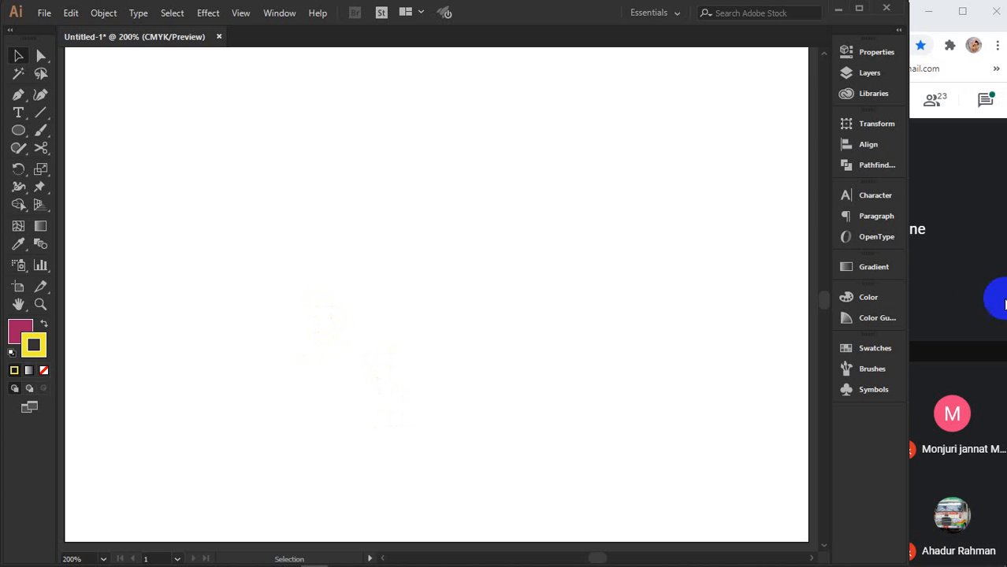
- Switch to the Google Meet window, look through the participant list, and return to Illustrator
left_click(927, 99)
left_click(927, 99)
scroll(894, 344, "down", 8)
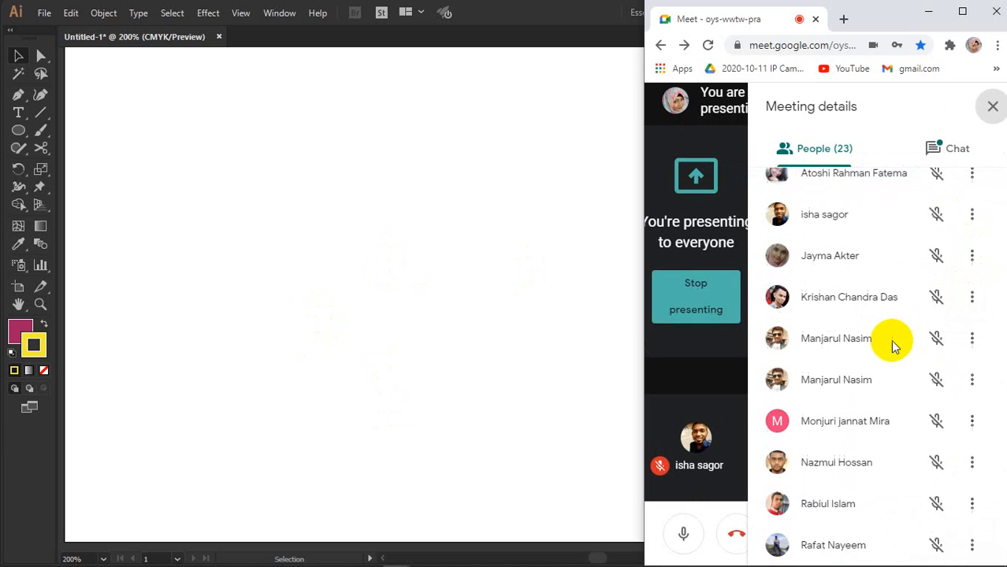
scroll(893, 345, "up", 1)
scroll(892, 343, "up", 10)
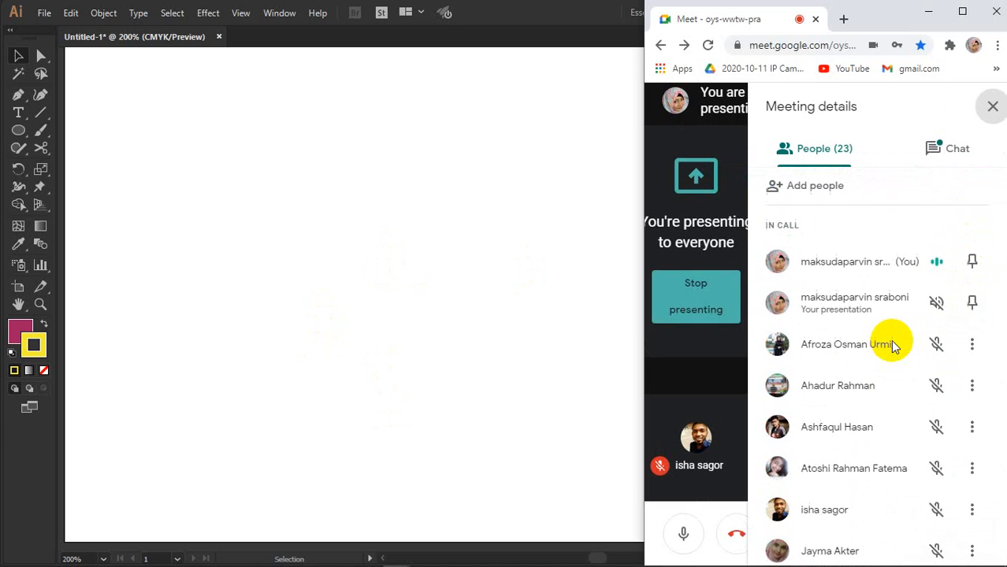
right_click(700, 193)
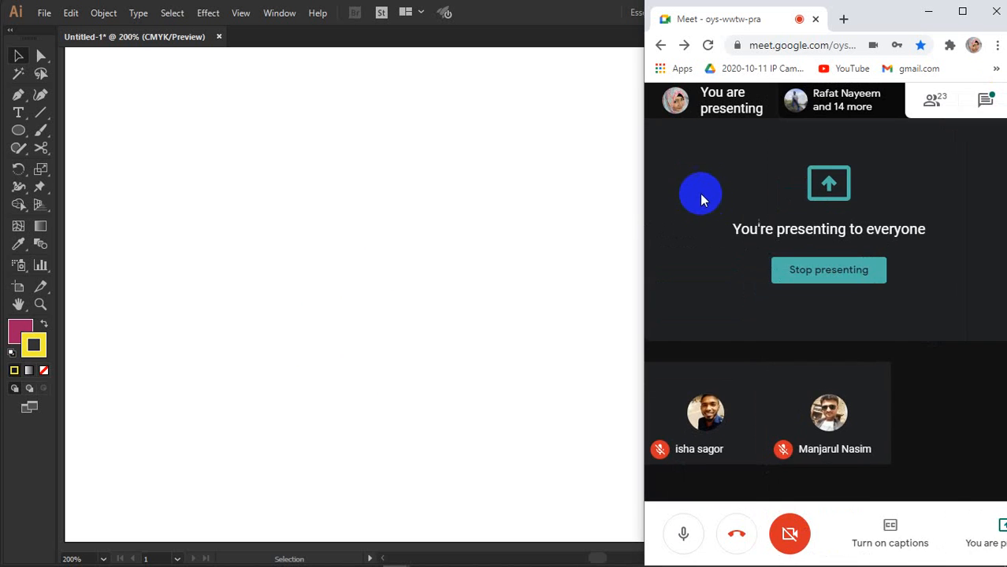
left_click(468, 231)
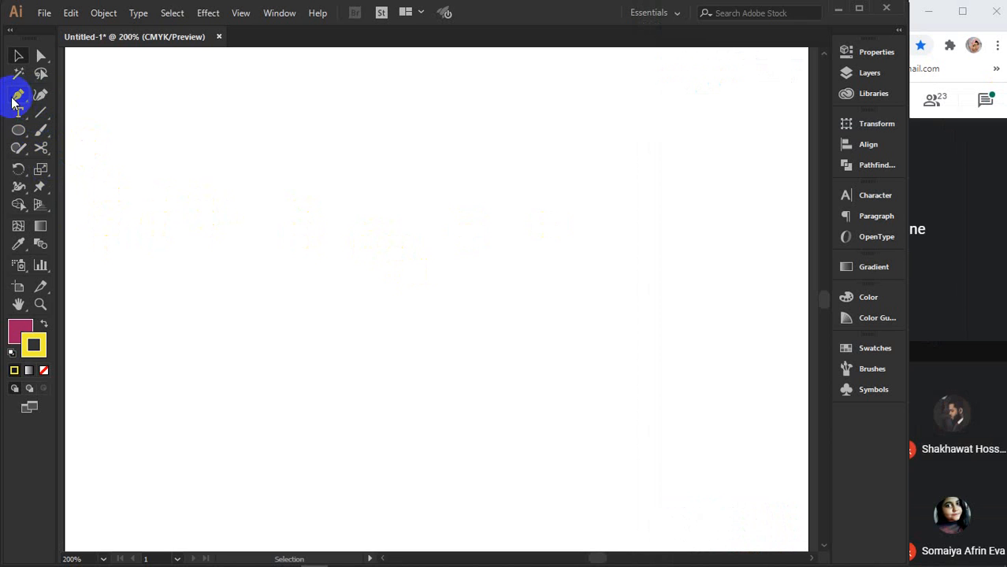
- Draw a Pen path with a curved segment about 1.25 in long, a corner point, and a vertical straight segment about 1.06 in downward
left_click(17, 96)
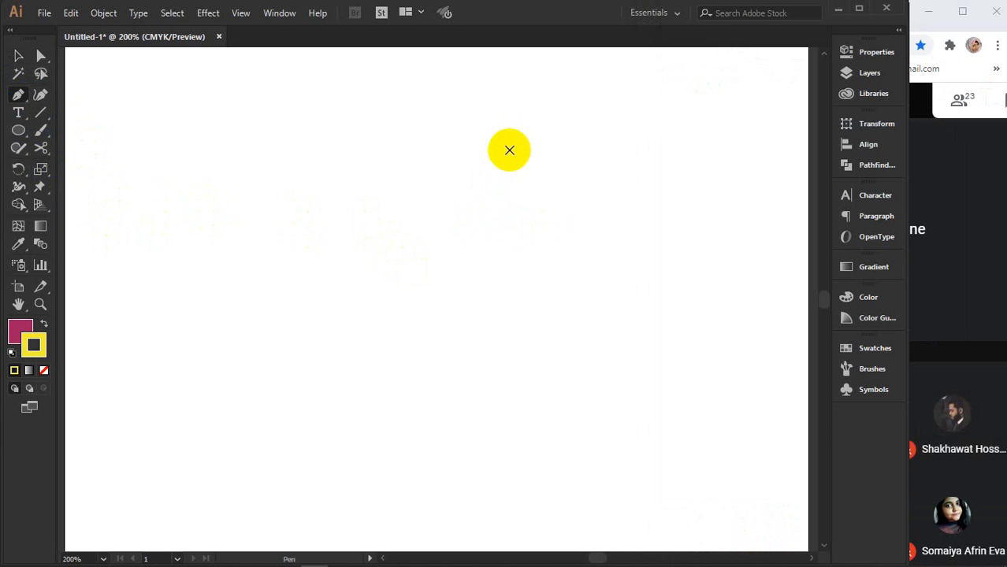
left_click(531, 132)
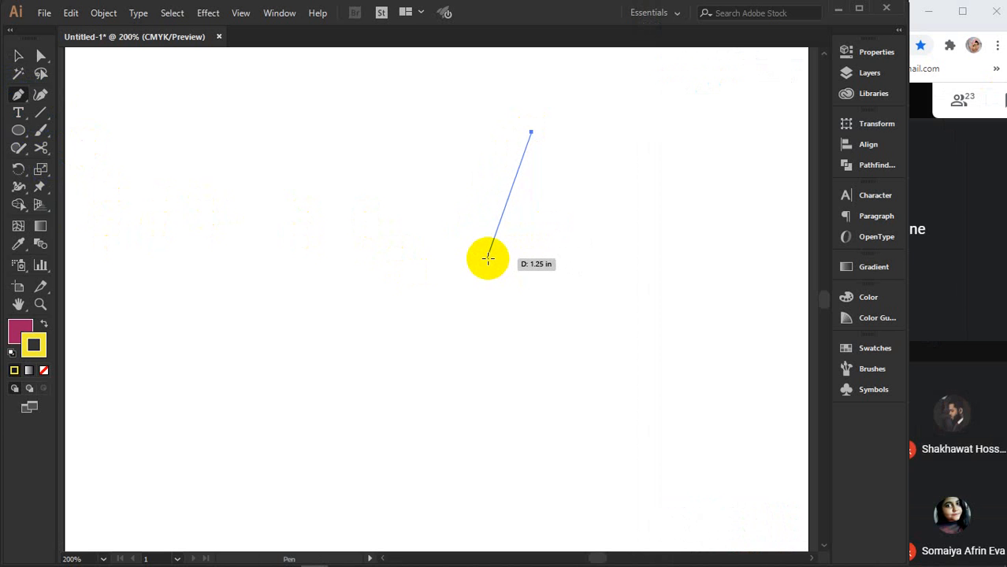
left_click_drag(488, 258, 427, 297)
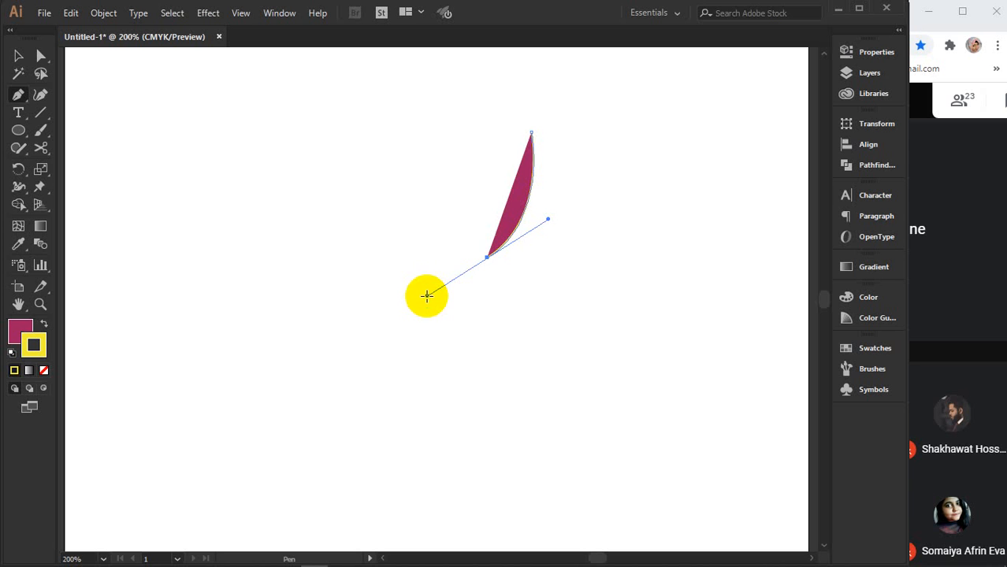
left_click(488, 256)
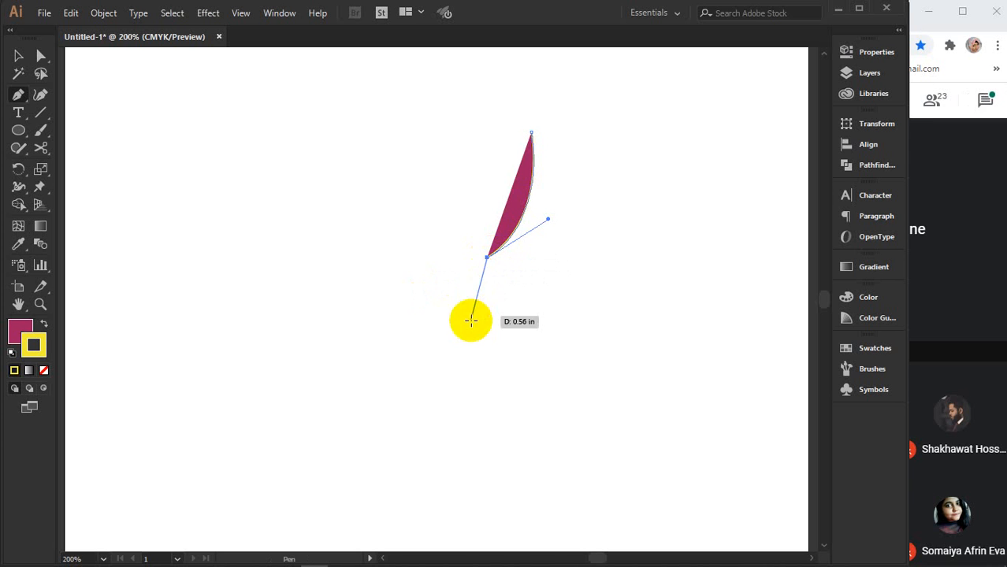
key("shift")
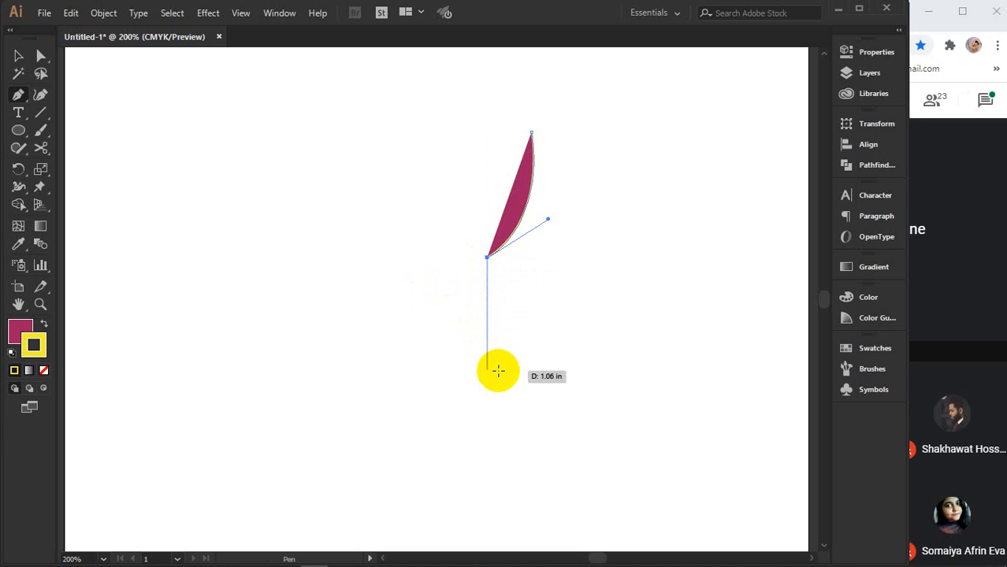
left_click(498, 370)
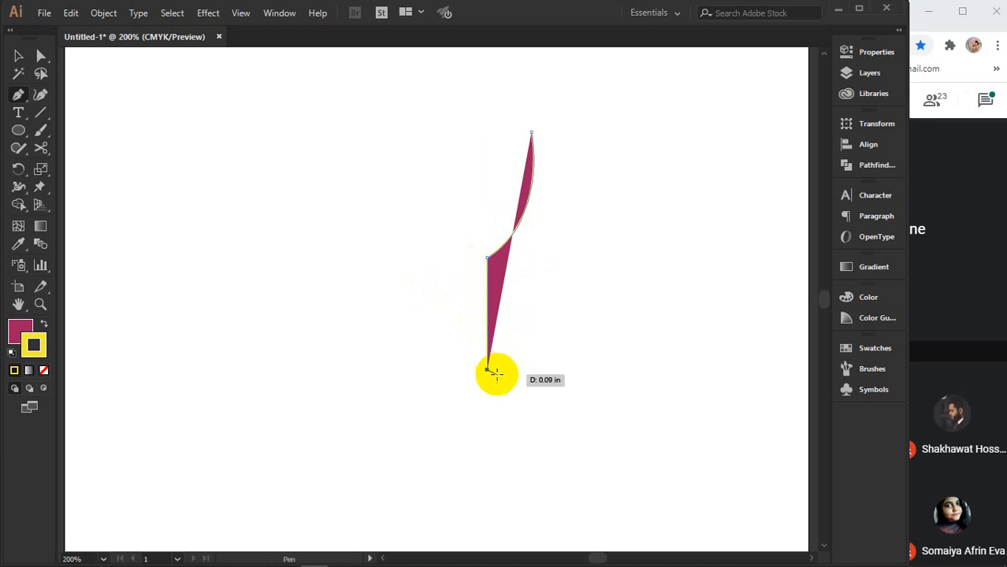
- Finish the path with a short outward curve about 0.13 in long at the lower end of the vertical segment
left_click(498, 377, "ctrl")
left_click(498, 378, "ctrl")
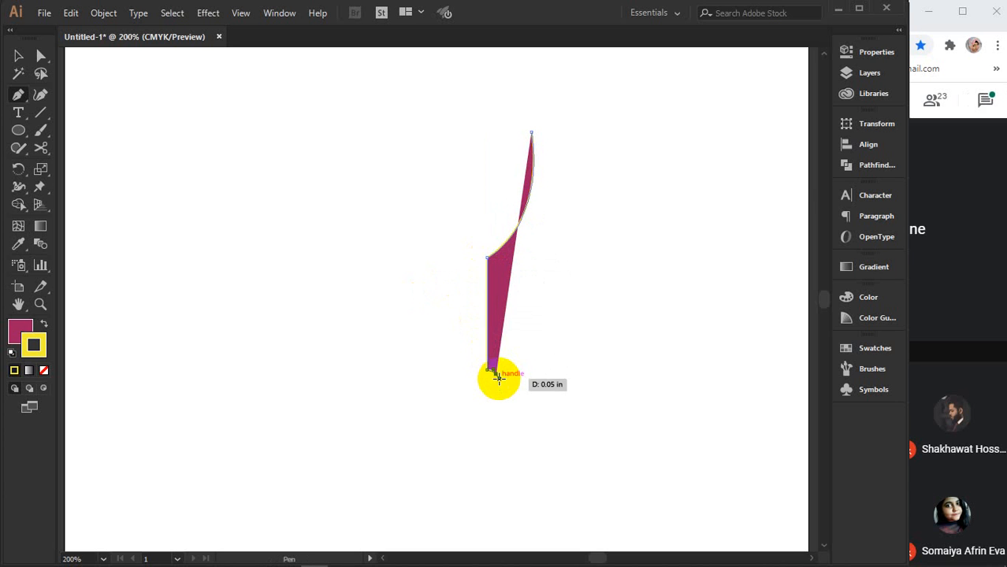
scroll(498, 383, "up", 4)
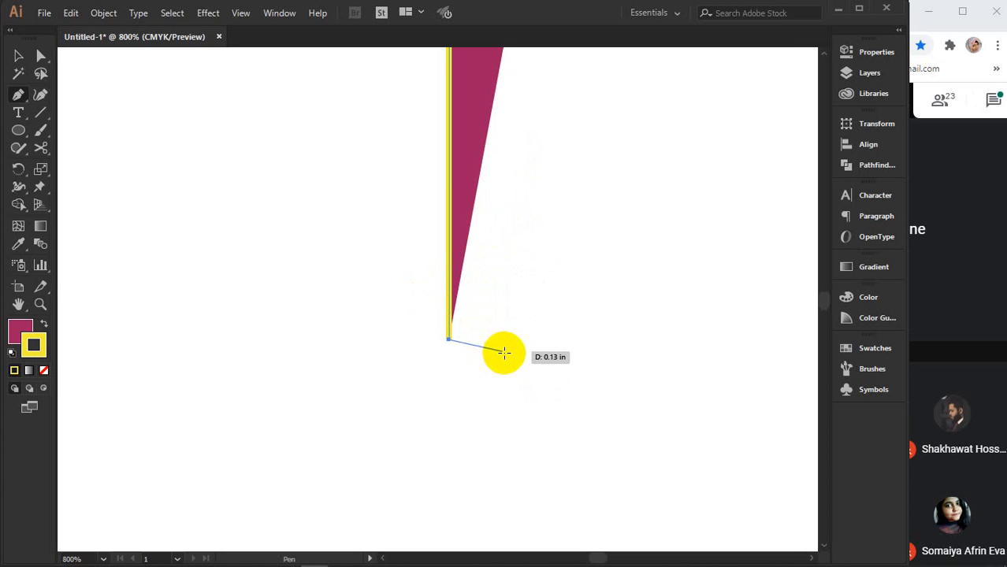
left_click_drag(501, 351, 521, 365)
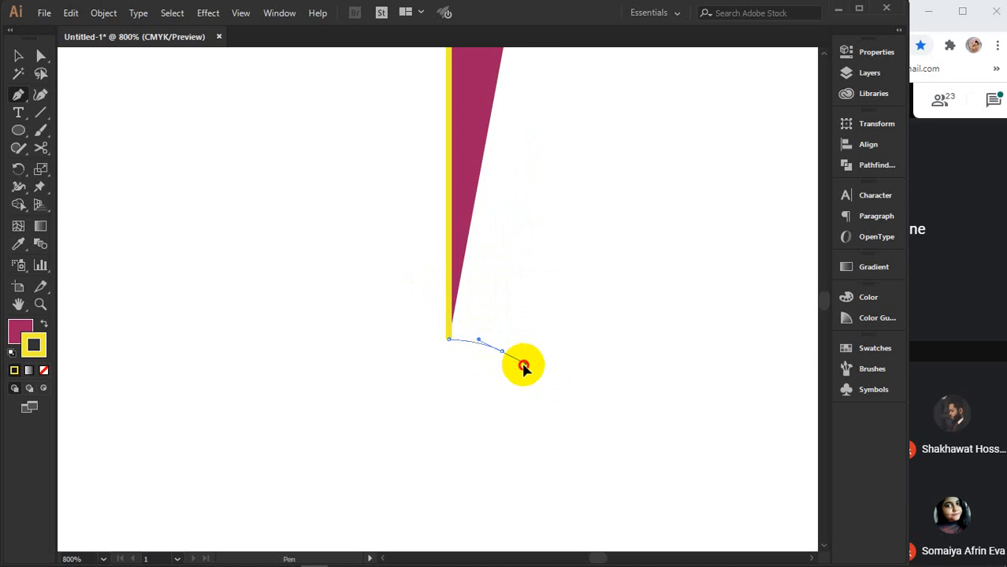
key("v")
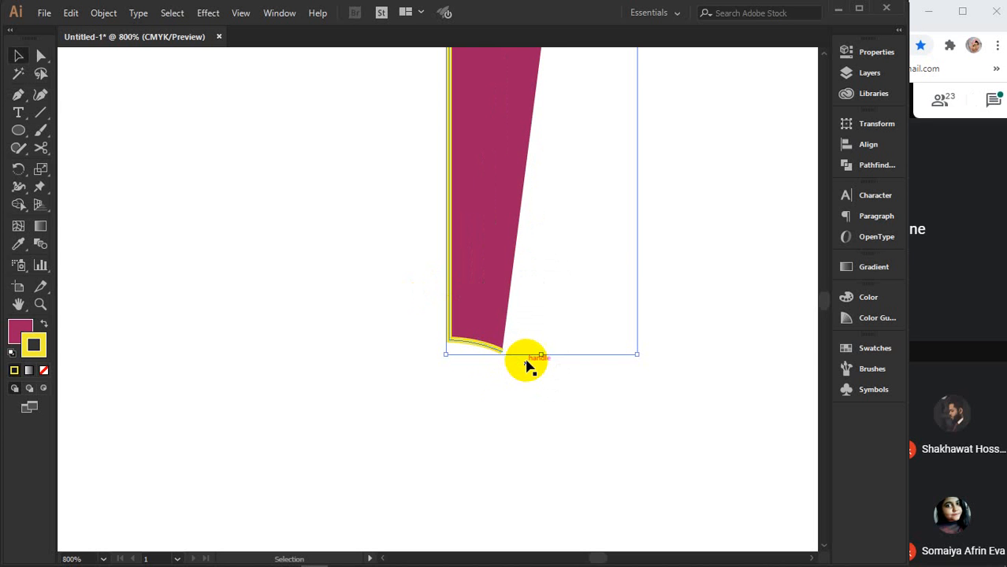
- Remove the path's fill and give it a pink stroke of C 0, M 85.49, Y 0, K 0
scroll(523, 363, "down", 2)
scroll(526, 360, "down", 1)
left_click_drag(527, 278, 511, 387)
left_click(18, 332)
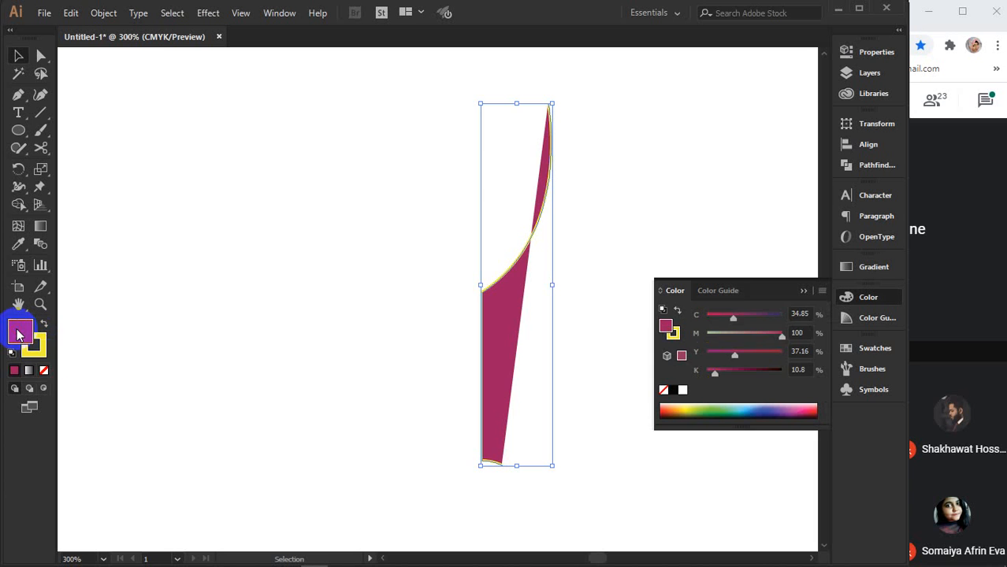
left_click(43, 370)
left_click(35, 358)
left_click_drag(741, 405, 803, 403)
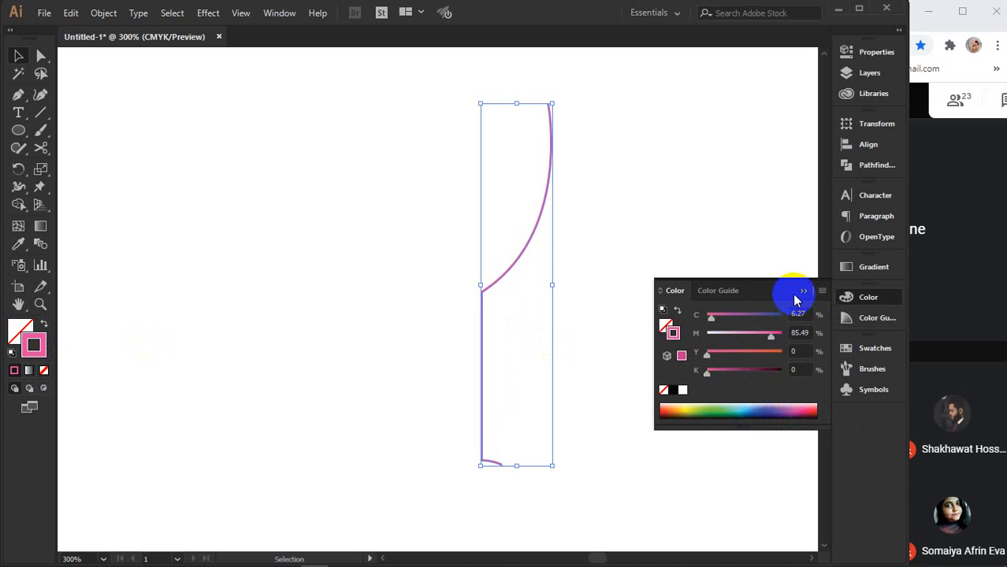
left_click_drag(715, 323, 698, 324)
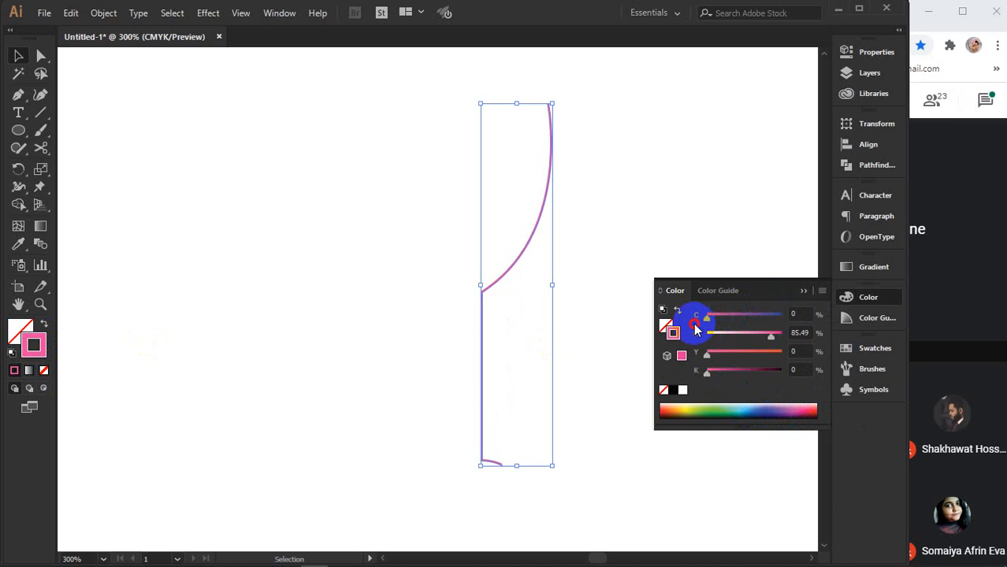
- Fine-tune the magenta amount of the path's pink stroke and deselect the path
left_click(764, 334)
left_click_drag(768, 337, 762, 335)
left_click(711, 354)
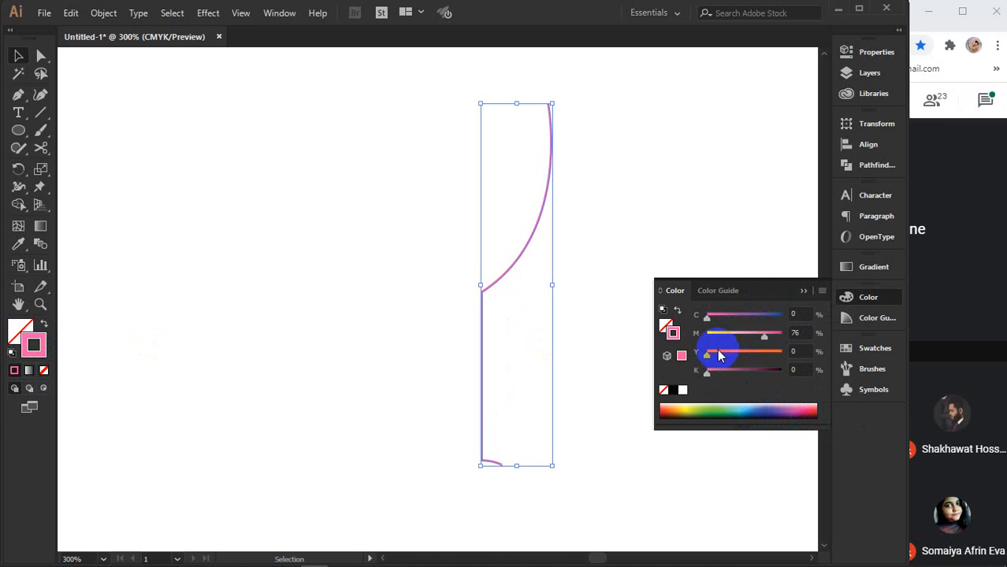
left_click(764, 337)
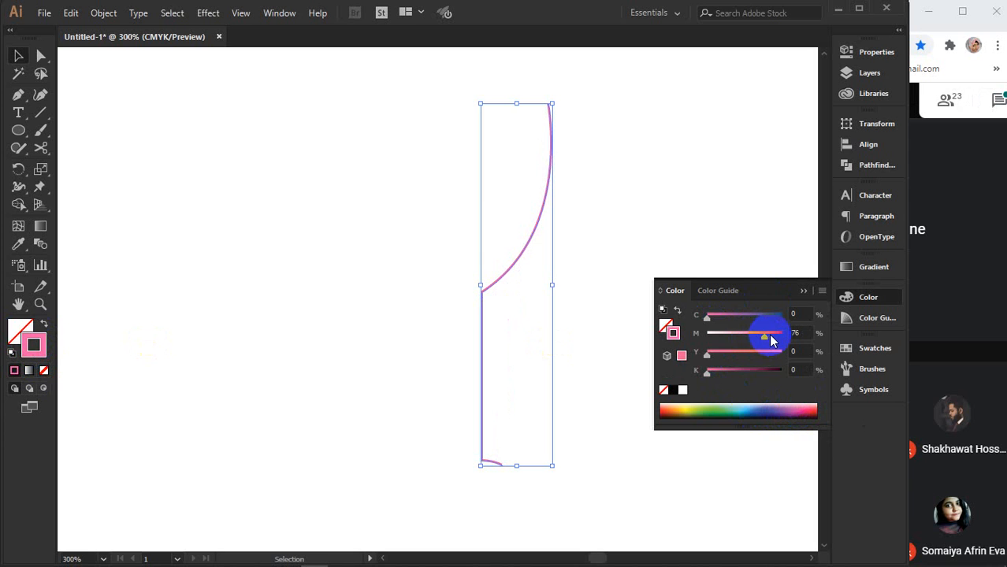
left_click_drag(772, 335, 776, 339)
mouse_move(716, 368)
left_mouse_down()
mouse_move(704, 375)
mouse_move(706, 352)
mouse_move(716, 357)
left_mouse_up()
left_click(804, 291)
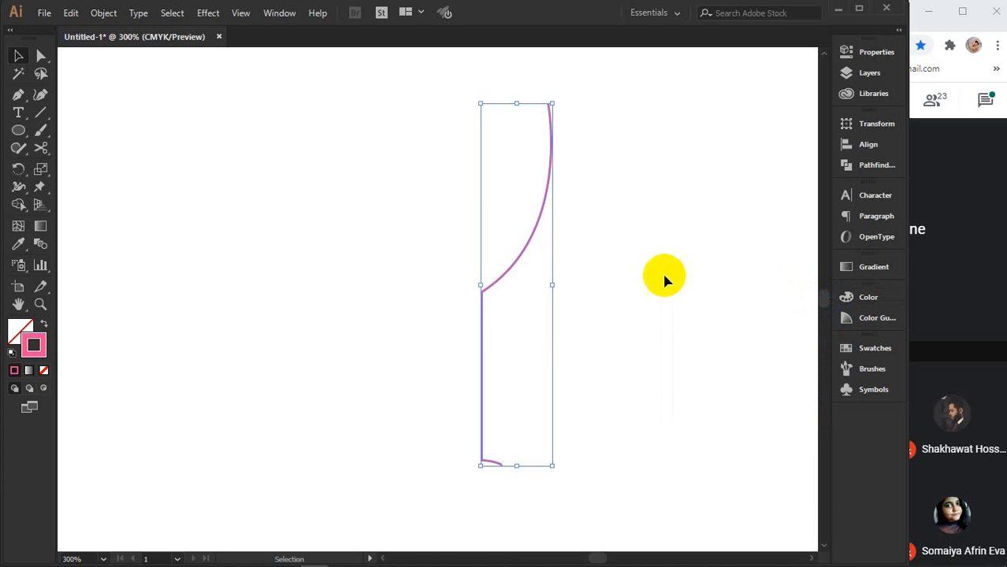
left_click(663, 276)
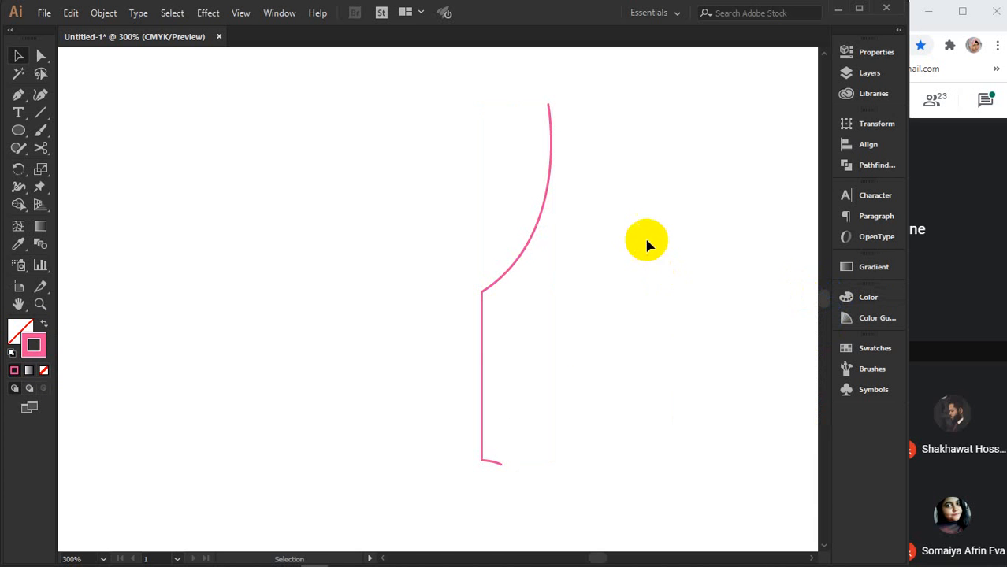
left_click_drag(605, 196, 406, 312)
left_click(625, 251)
left_click(528, 247)
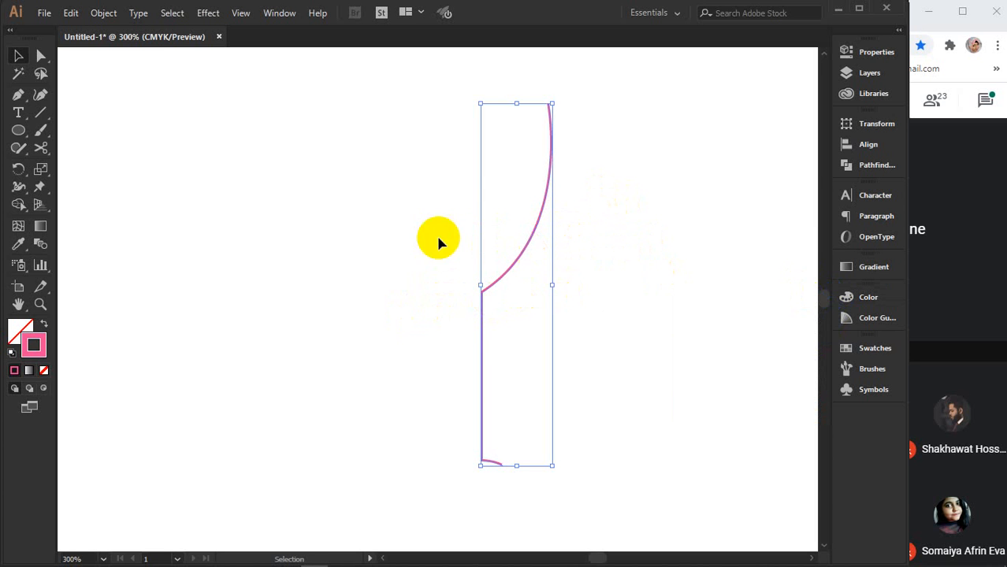
left_click(208, 13)
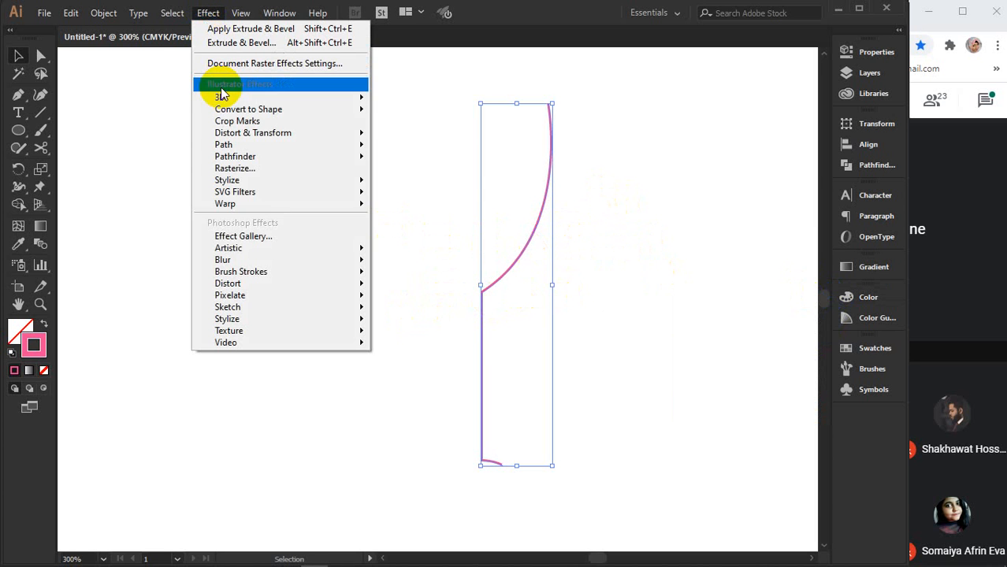
mouse_move(221, 96)
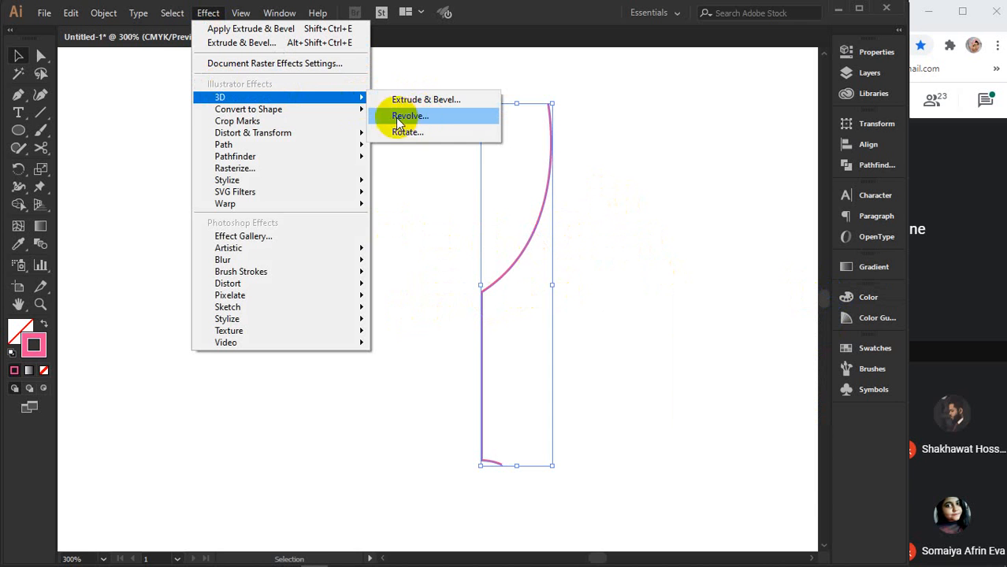
left_click(423, 118)
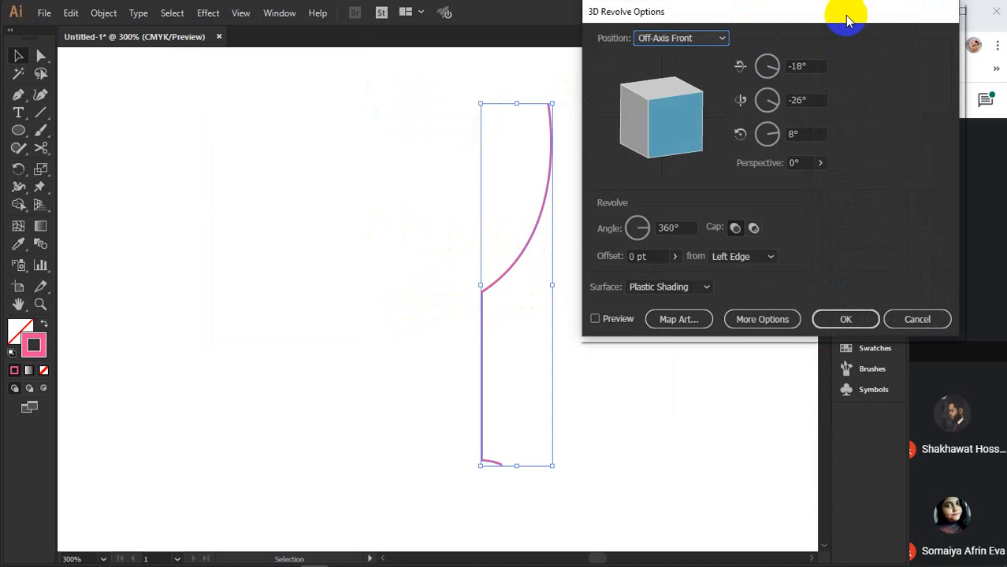
left_click_drag(846, 18, 862, 101)
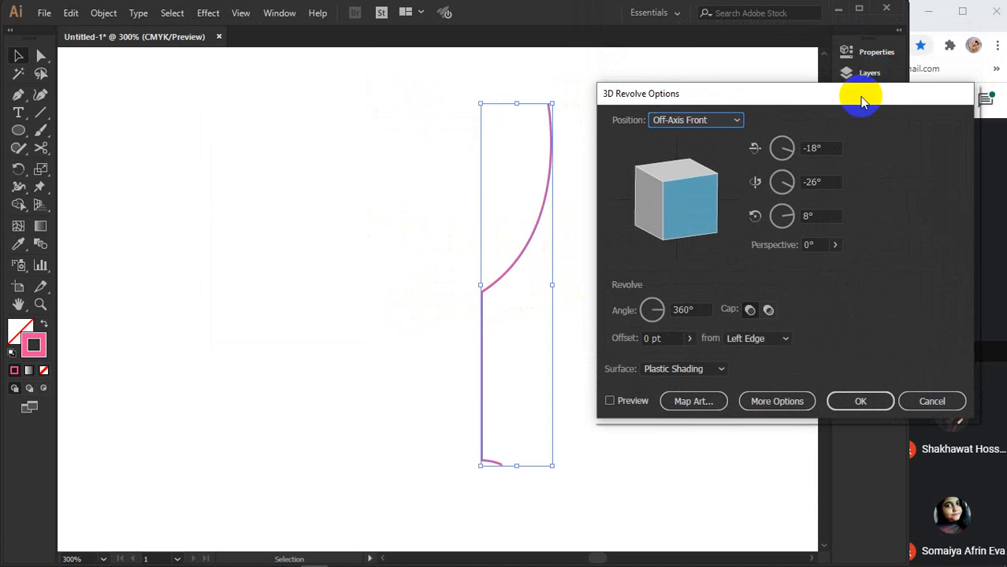
left_click(623, 401)
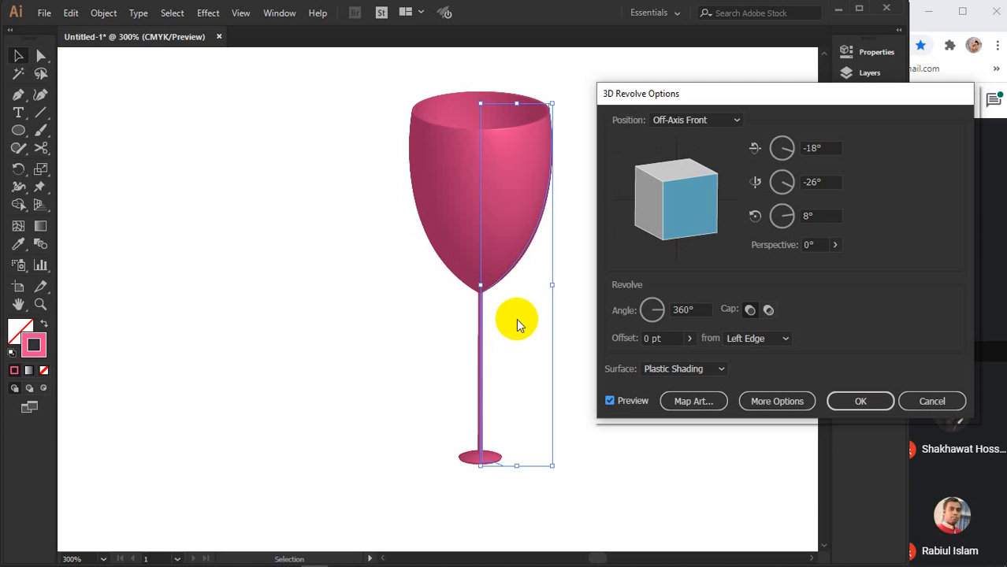
left_click(932, 401)
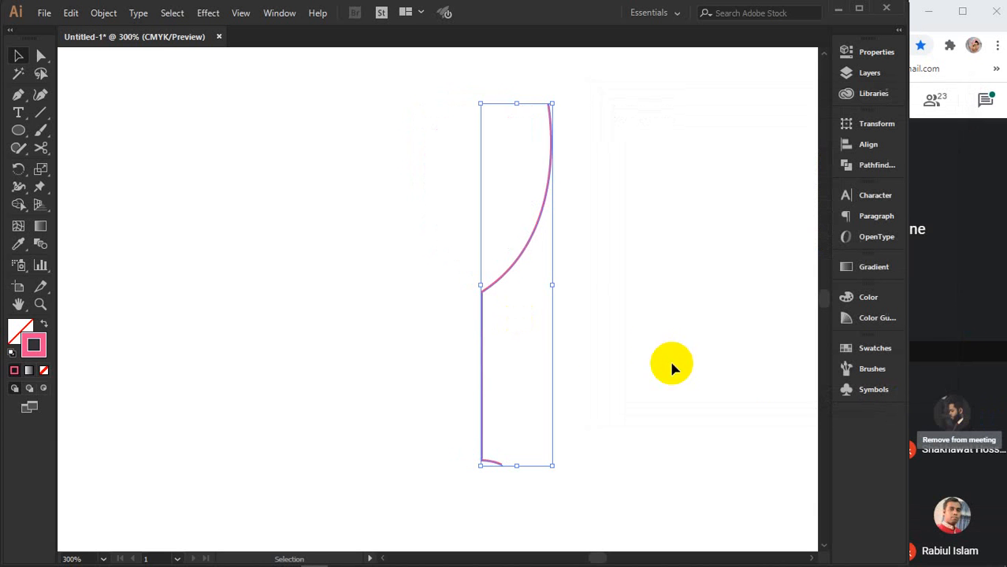
left_click(601, 302)
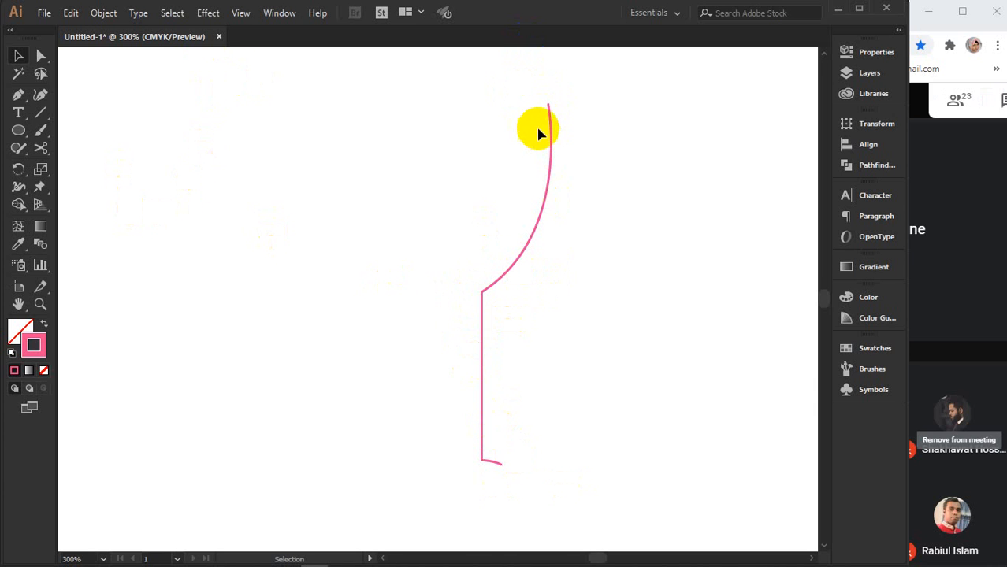
- Start a 3D Revolve effect on the pink profile path with Preview on and the extended surface and lighting options shown
left_click_drag(521, 126, 608, 191)
left_click(208, 13)
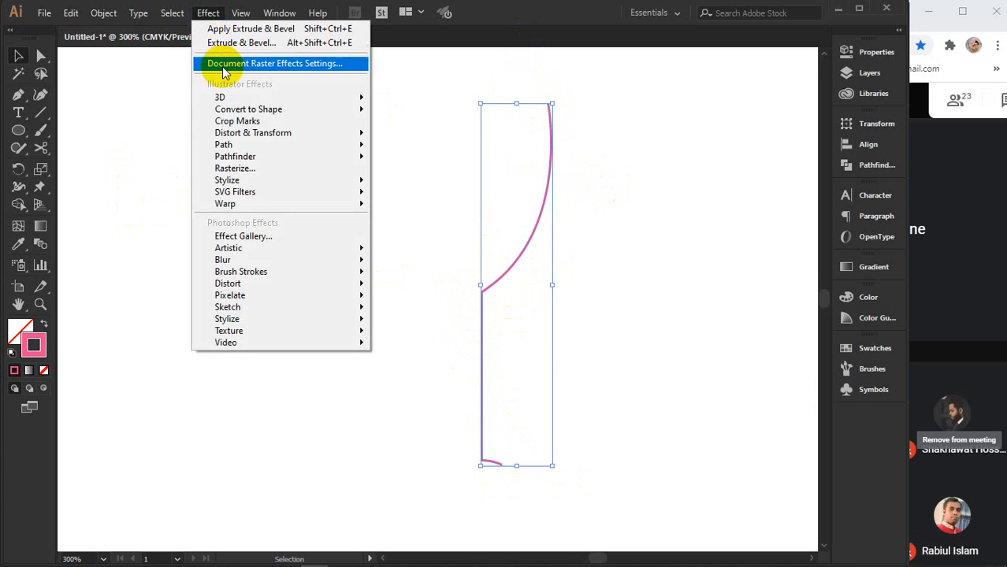
mouse_move(228, 97)
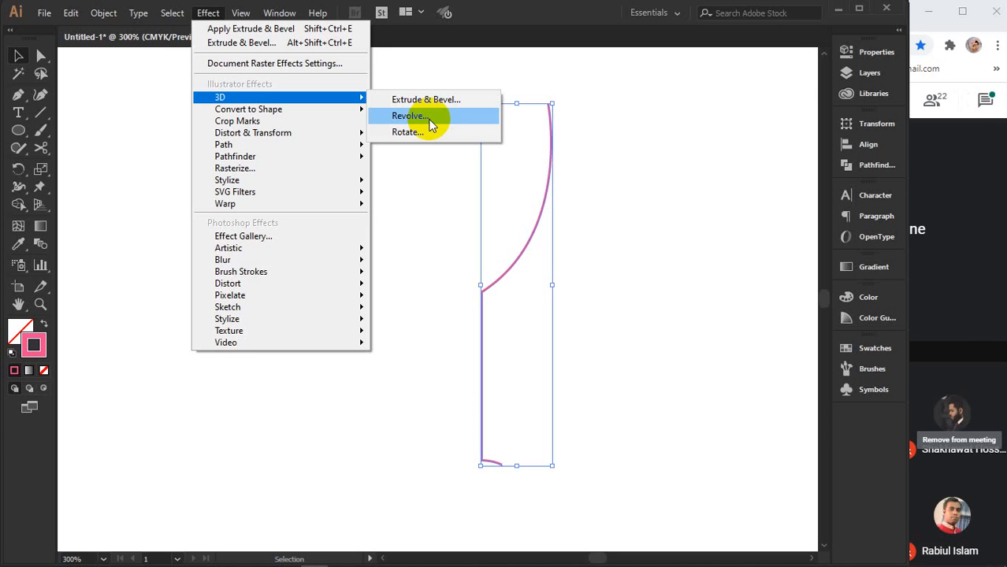
left_click(430, 124)
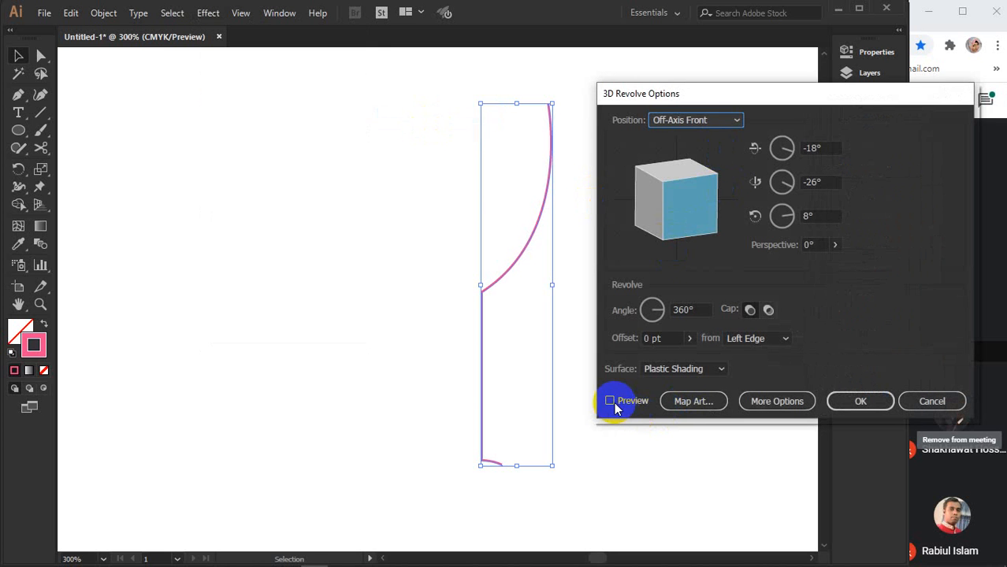
left_click(610, 401)
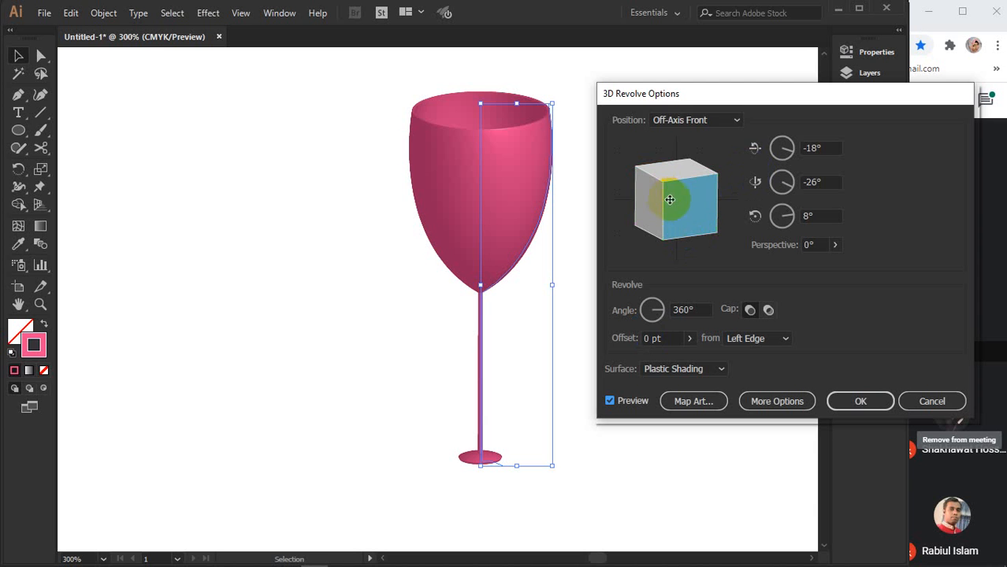
left_click(724, 123)
left_click(710, 119)
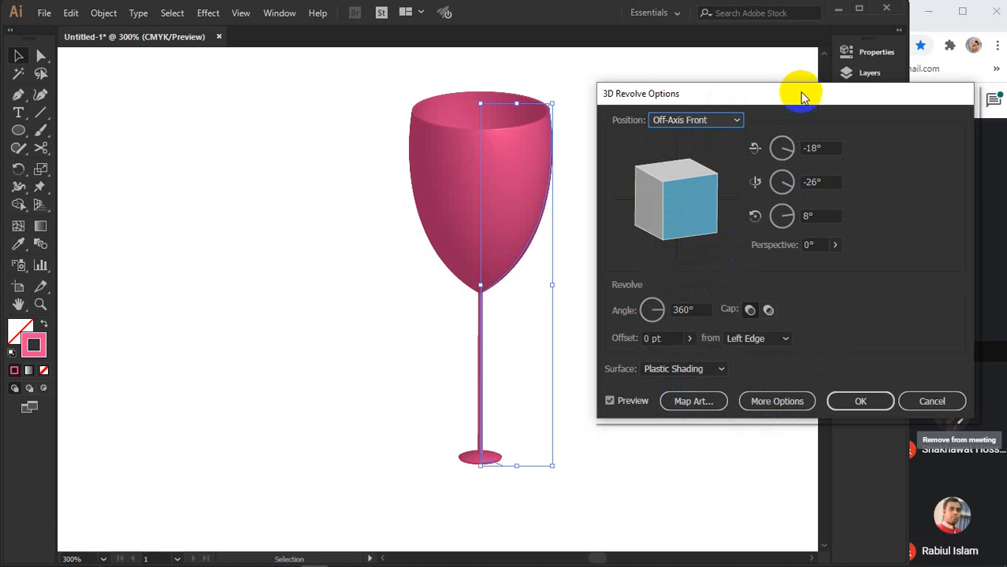
left_click_drag(798, 94, 181, 36)
left_click(180, 395)
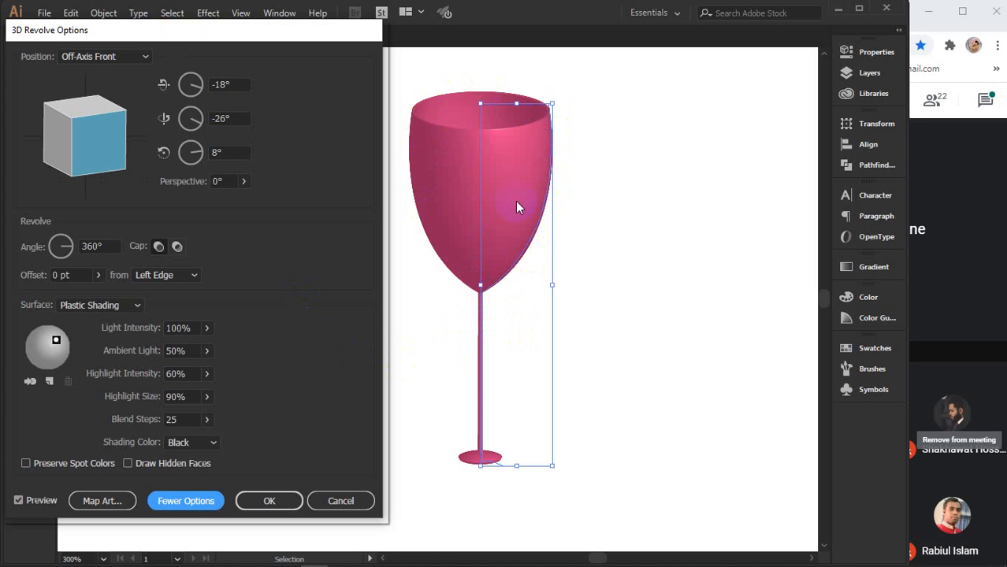
left_click(549, 108)
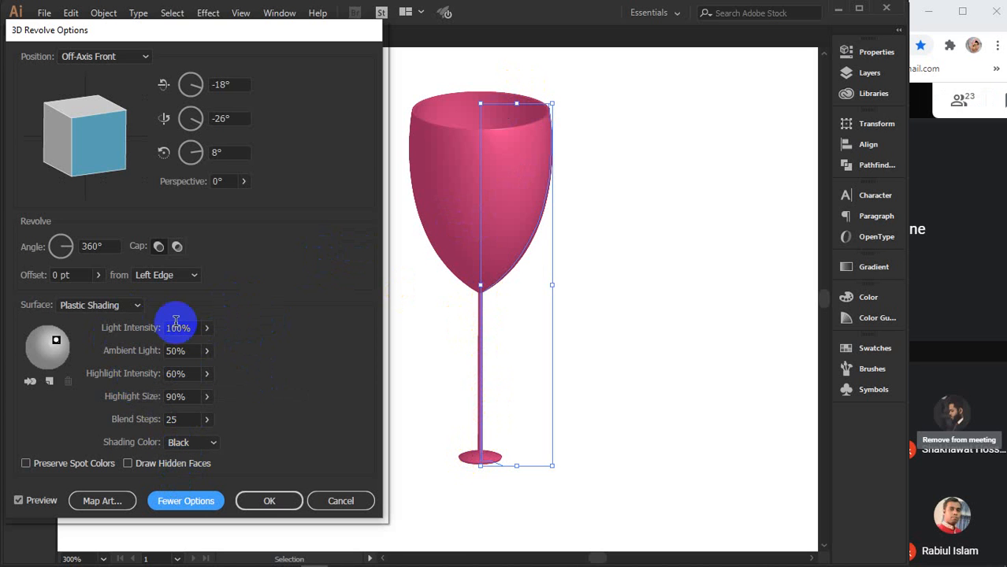
- Preview the revolved glass with Wireframe, No Shading and Diffuse Shading surfaces, ending on Plastic Shading
left_click(137, 306)
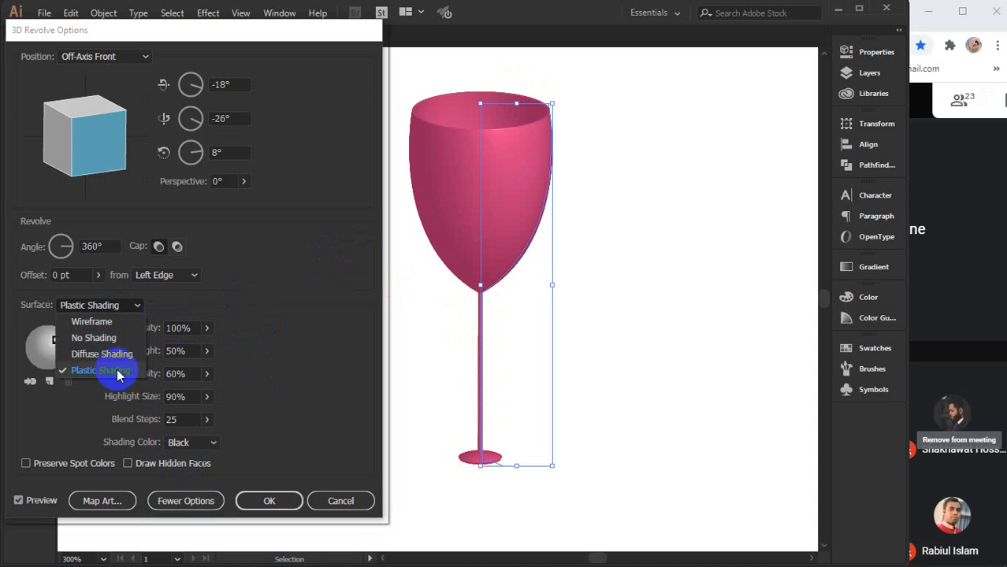
left_click(101, 323)
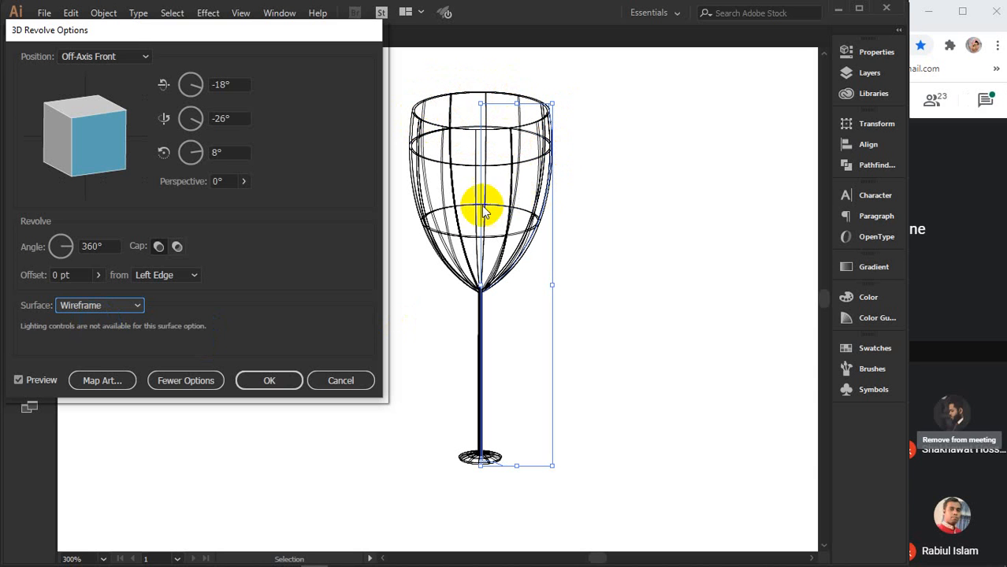
left_click(118, 307)
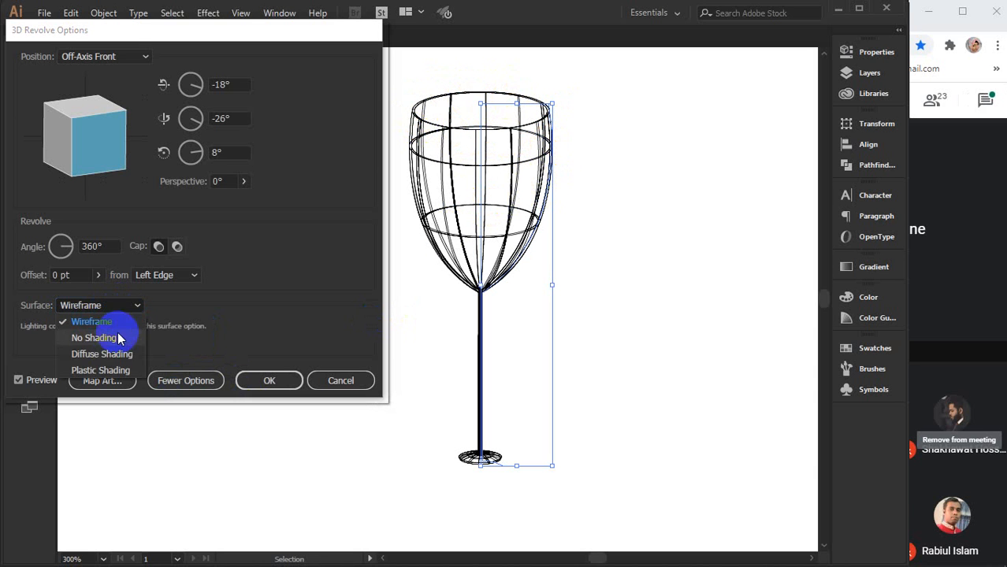
left_click(95, 337)
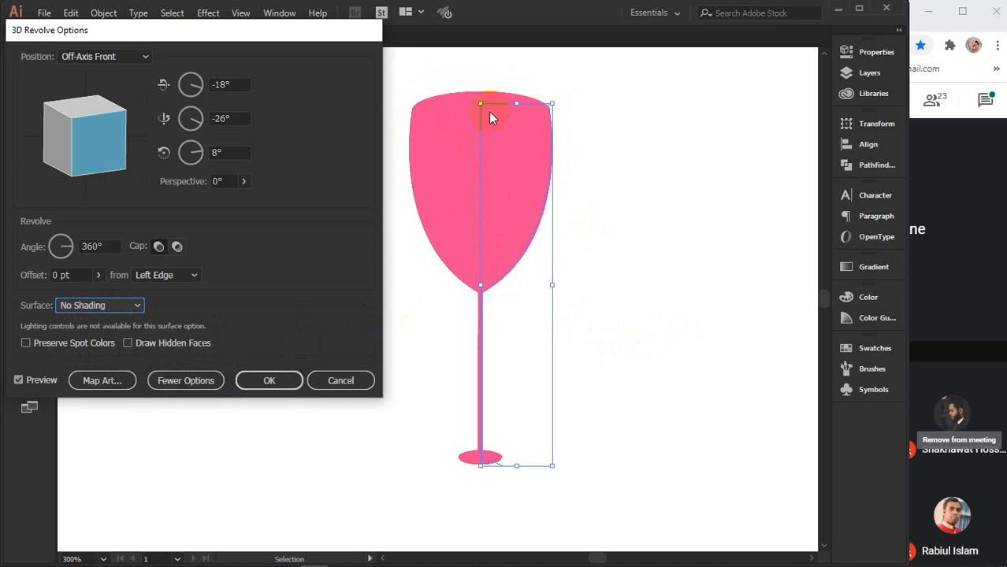
left_click(472, 315)
left_click(124, 305)
left_click(98, 354)
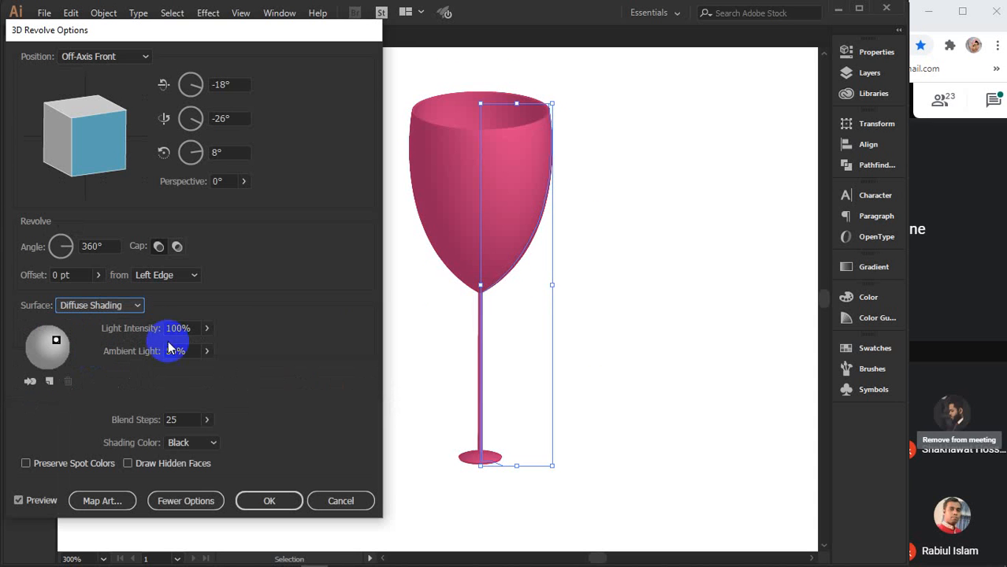
left_click(456, 299)
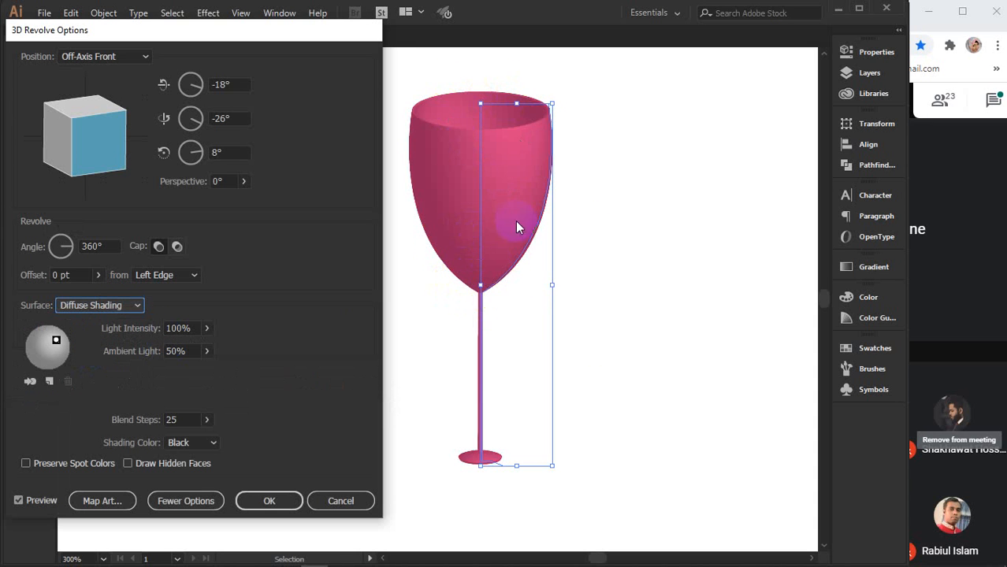
left_click(101, 312)
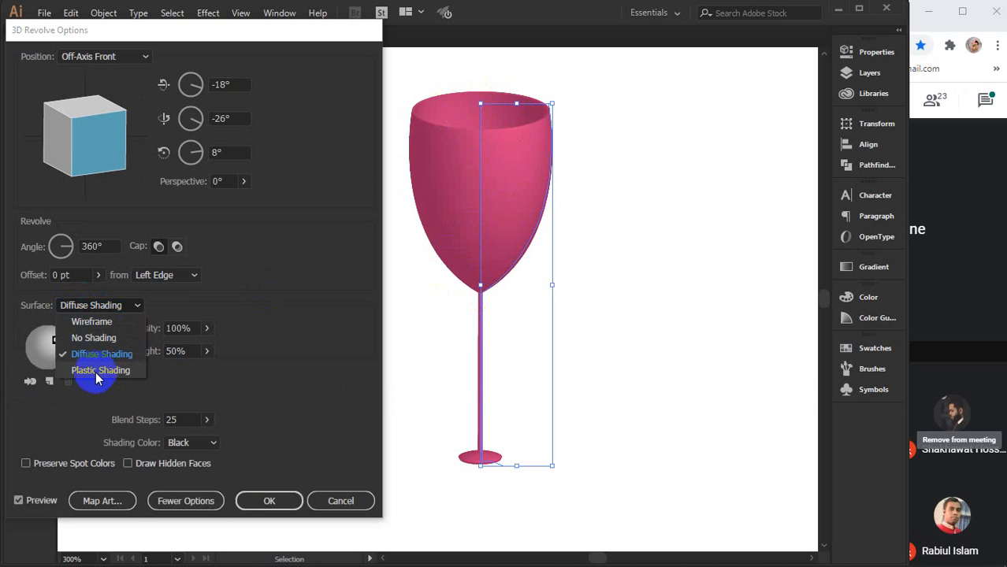
left_click(96, 372)
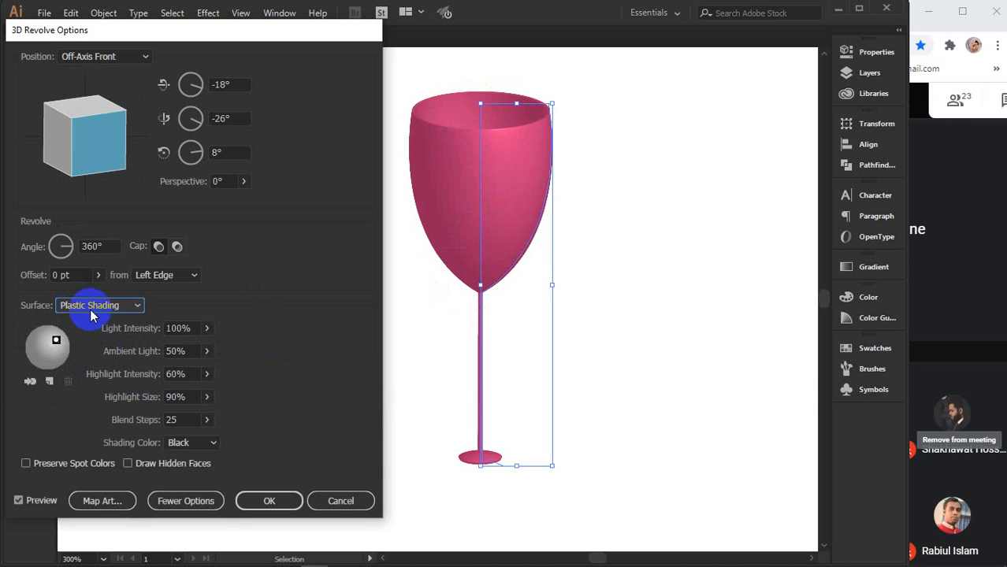
- Compare the Diffuse Shading, Wireframe and No Shading surfaces once more and return the glass to Plastic Shading
left_click(135, 305)
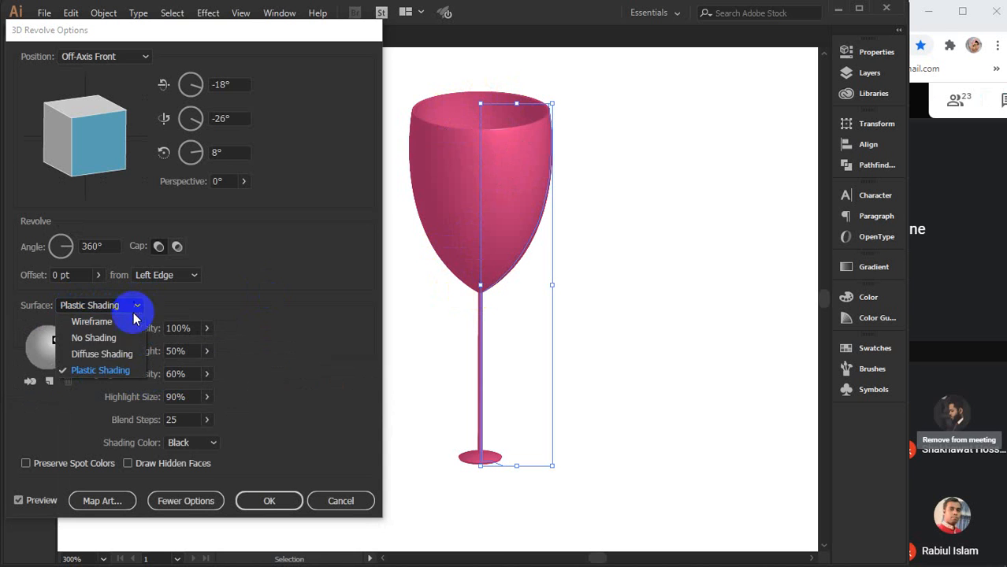
left_click(104, 356)
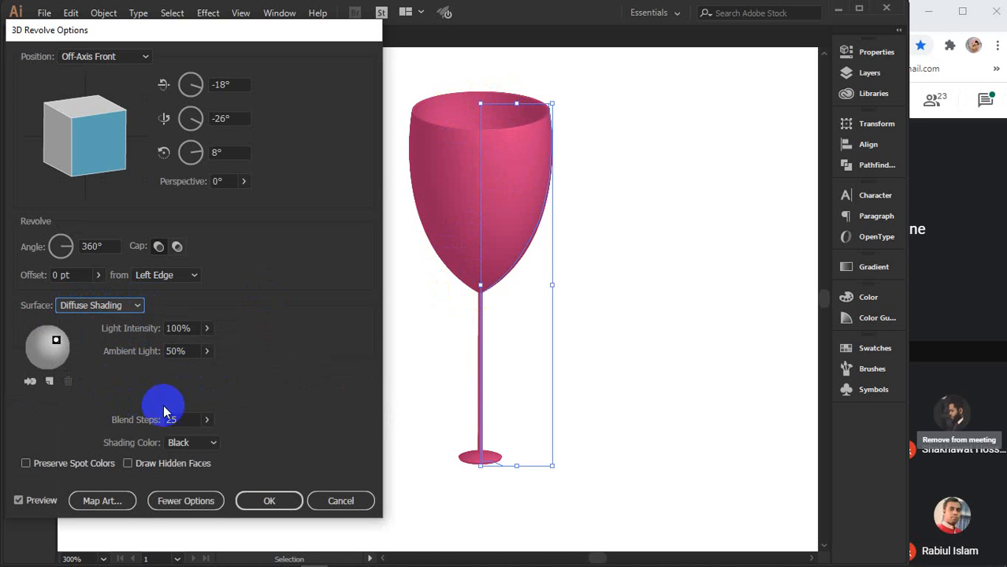
left_click(130, 307)
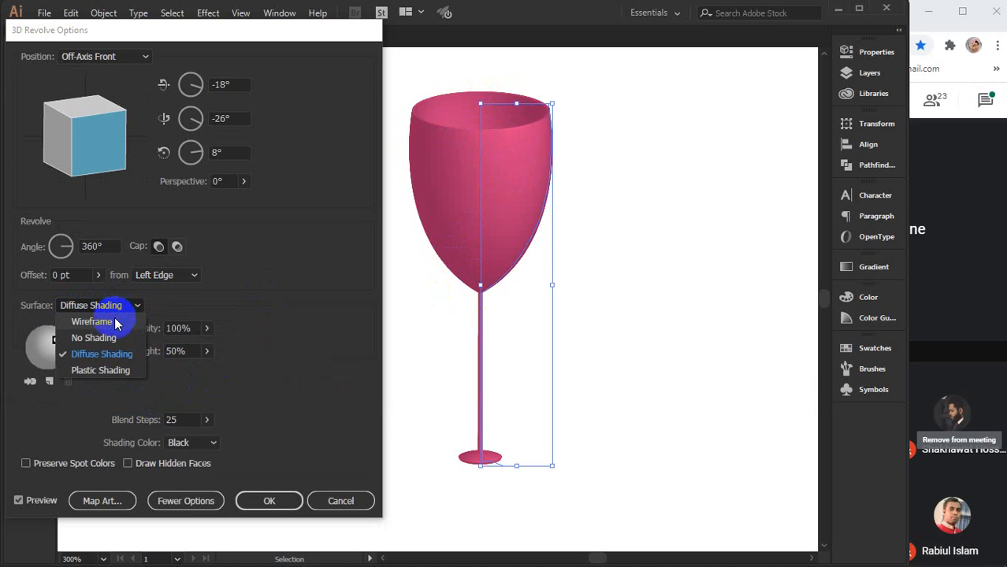
left_click(110, 319)
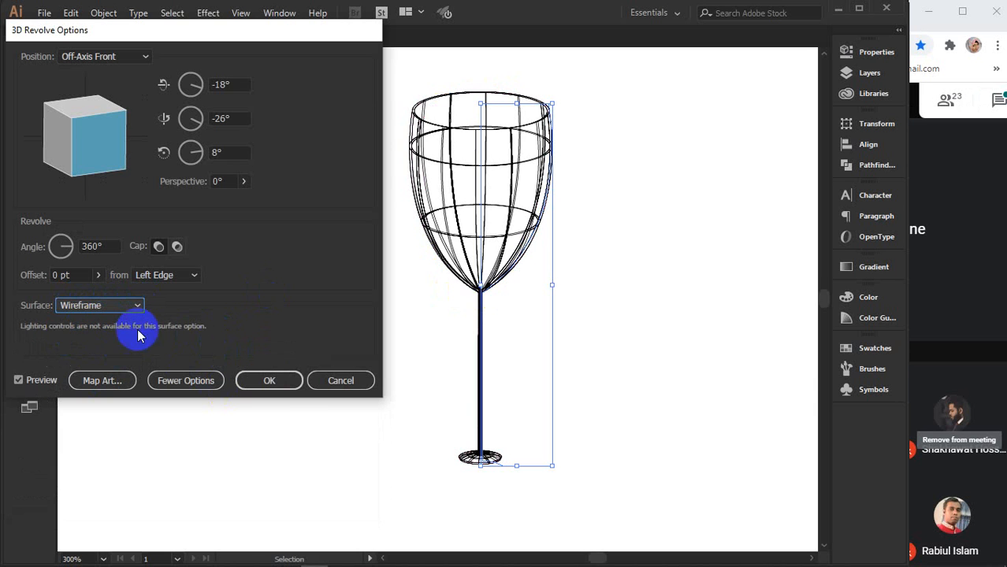
left_click(108, 308)
left_click(98, 337)
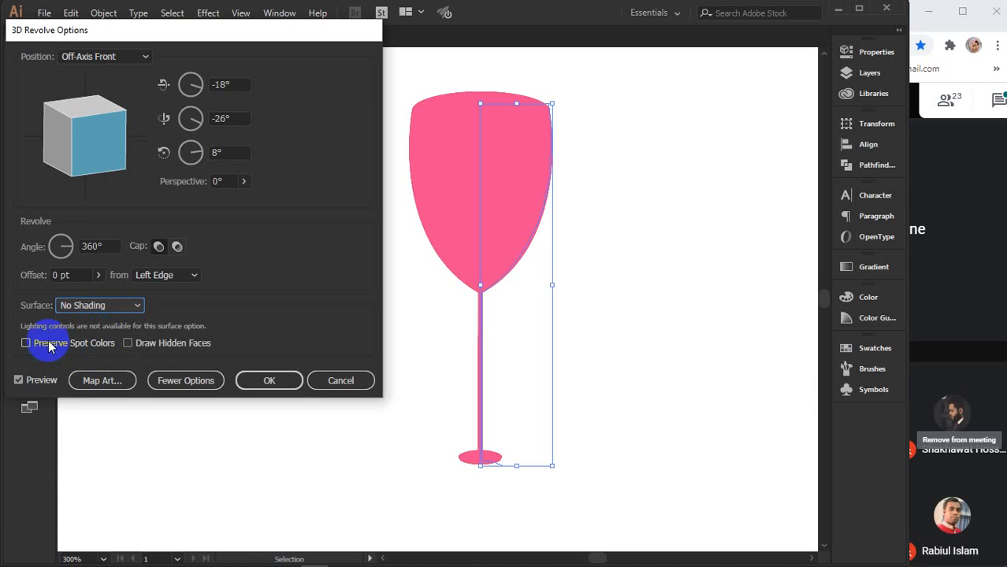
left_click(106, 313)
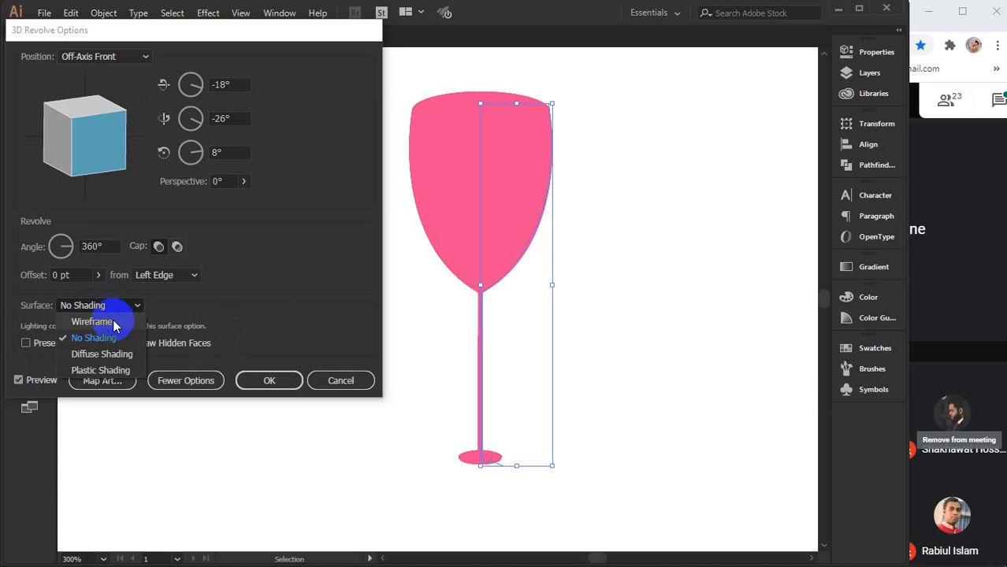
left_click(87, 351)
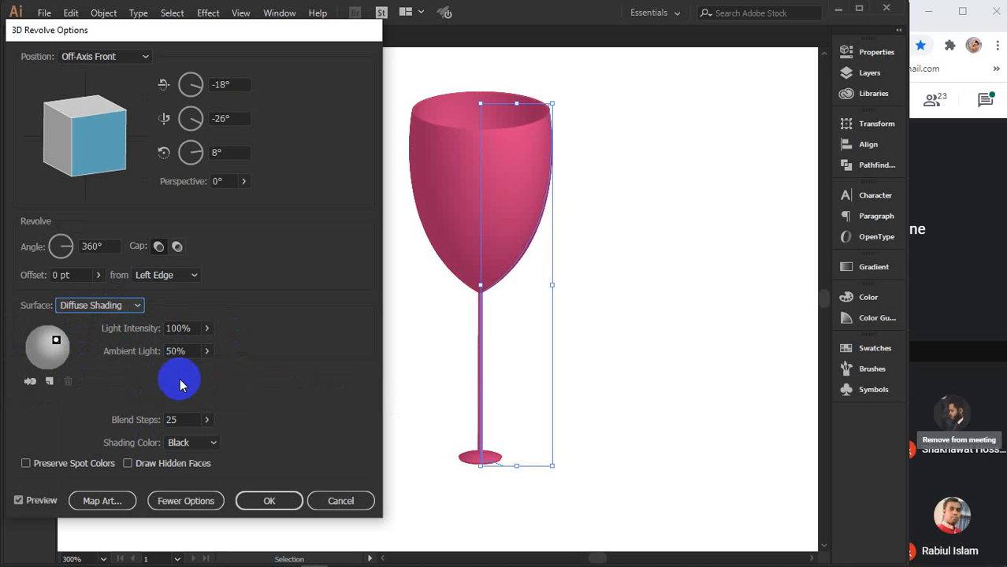
left_click(134, 305)
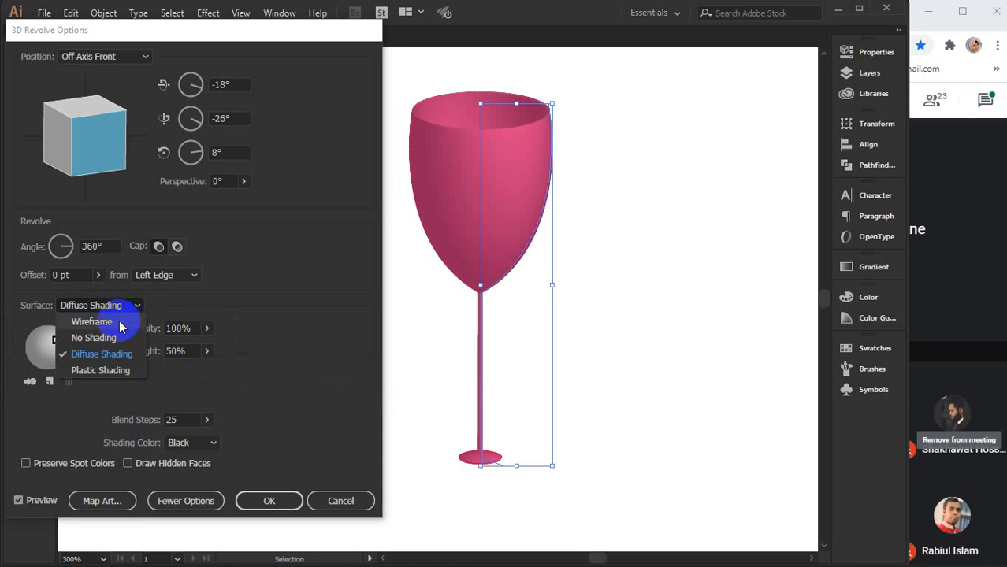
left_click(89, 372)
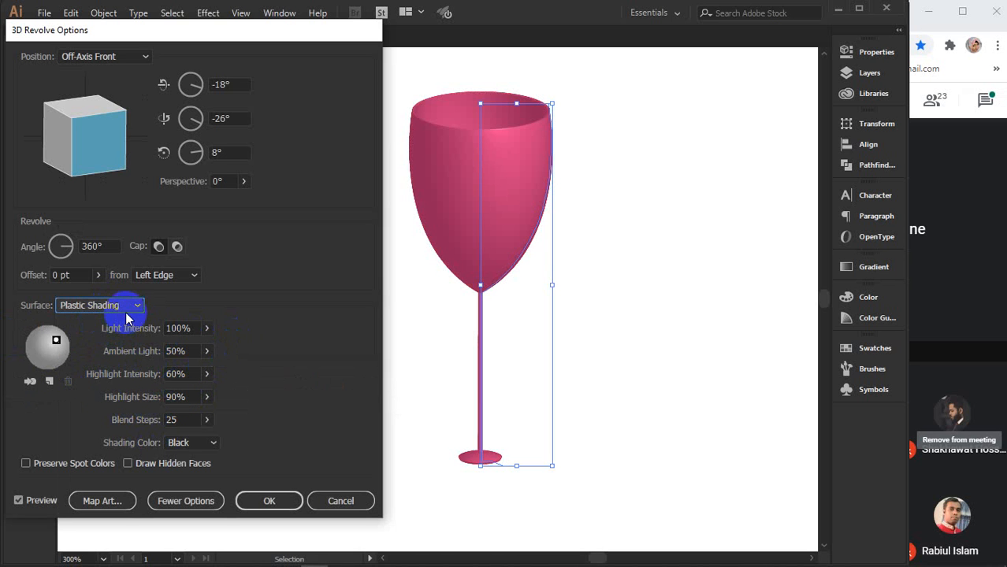
- Set the Light Intensity of the glass's Plastic Shading surface to 0%
left_click(56, 341)
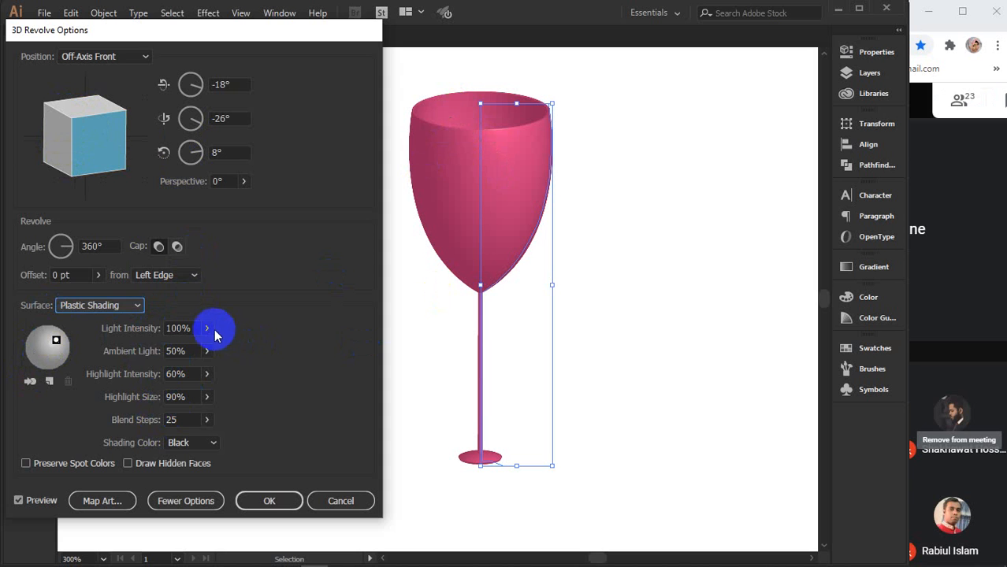
left_click(207, 349)
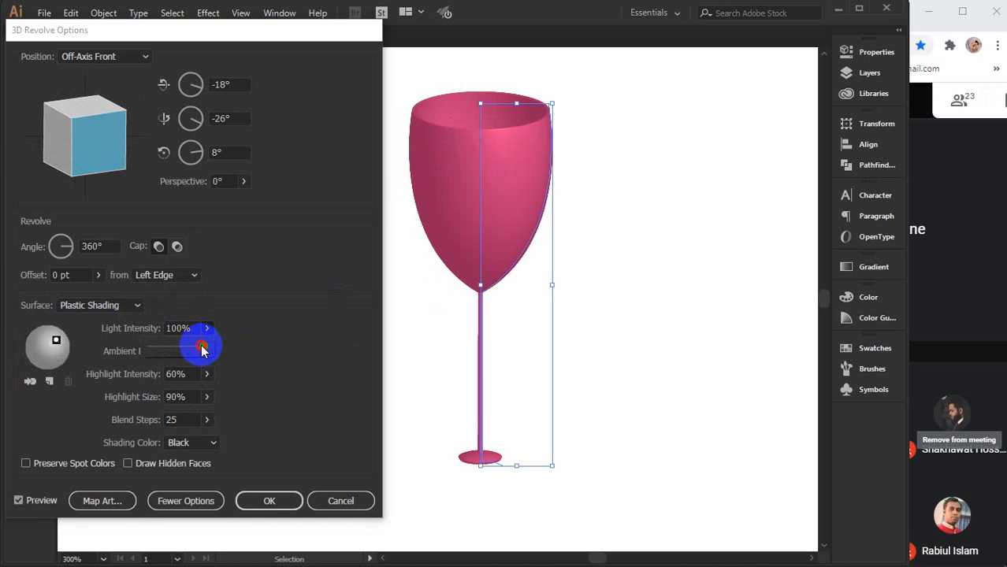
left_click_drag(204, 346, 141, 351)
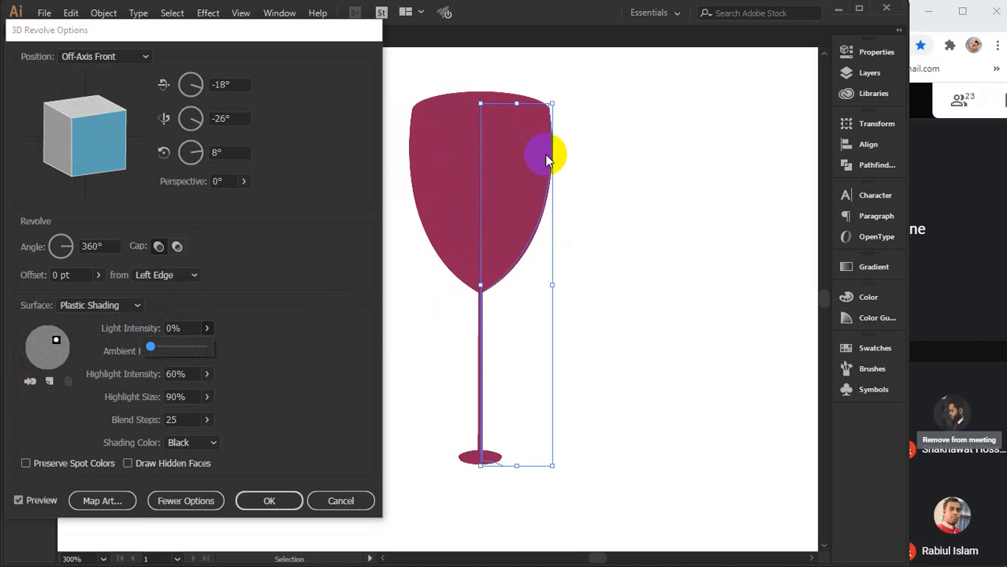
- Set the light intensity of the revolved glass to 100%
left_click(501, 271)
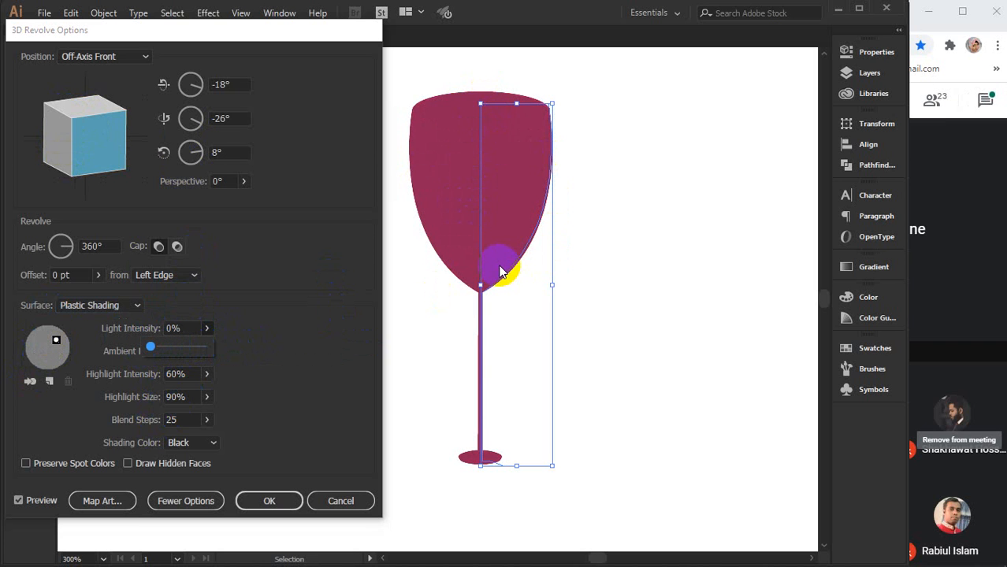
left_click_drag(151, 347, 265, 340)
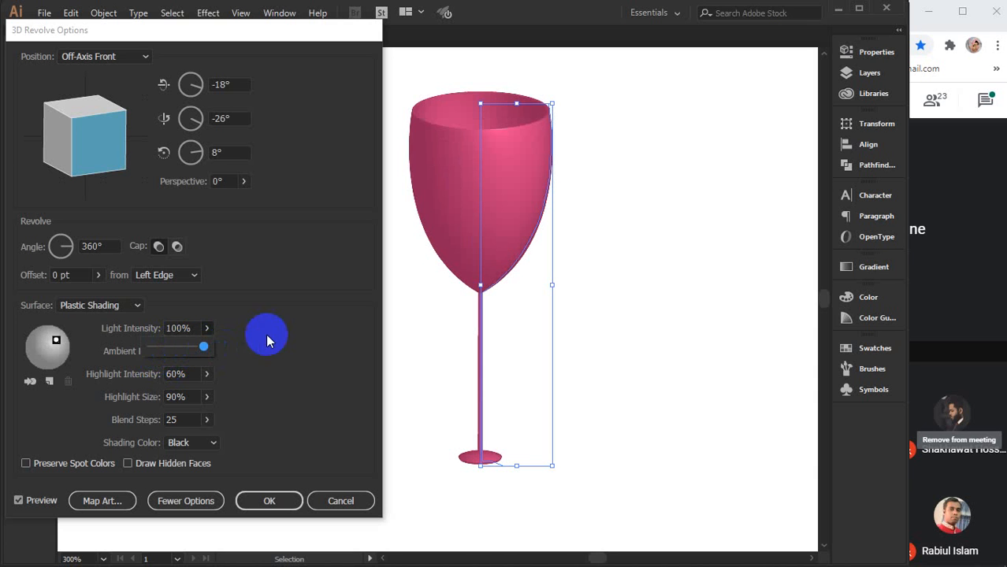
left_click(473, 271)
left_click(214, 352)
left_click_drag(205, 352, 211, 337)
left_click(175, 328)
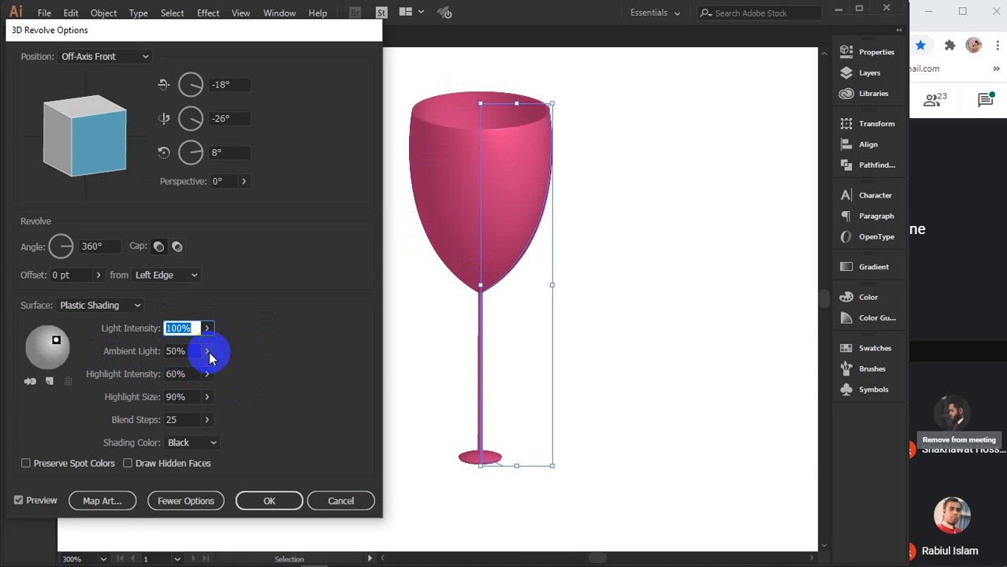
- Try the ambient light on the glass at 100%, 54% and 0%
left_click_drag(210, 358, 218, 379)
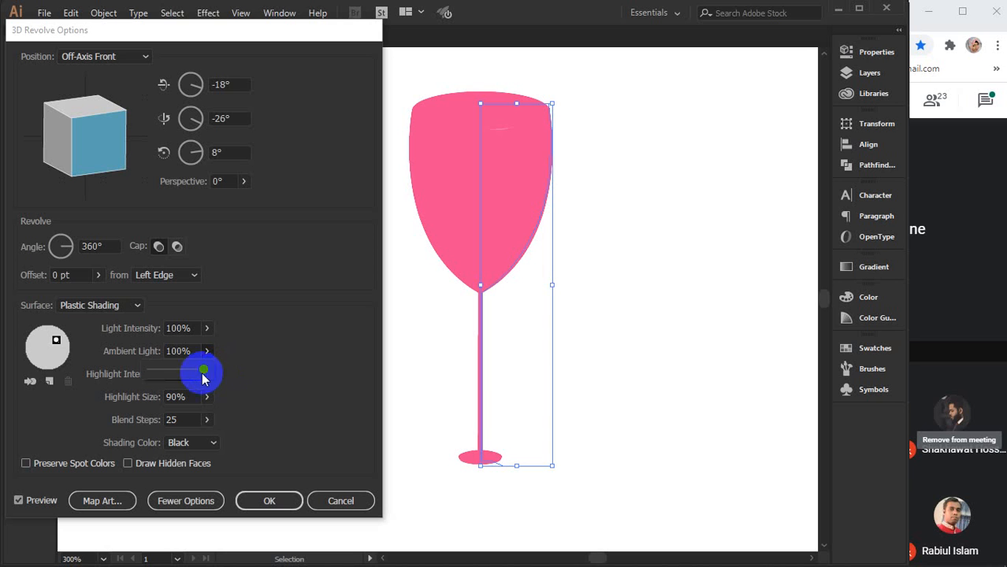
left_click(190, 368)
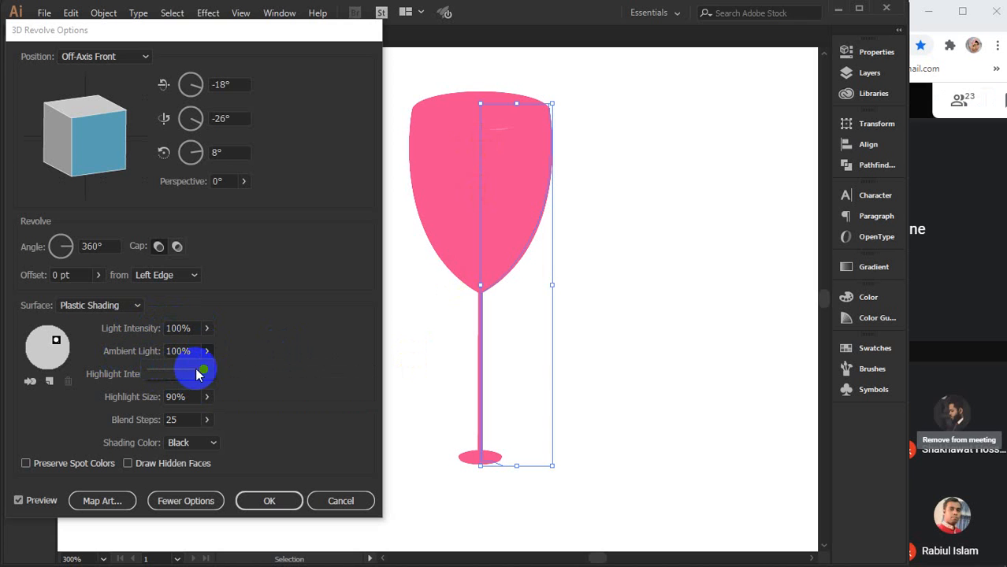
left_click_drag(197, 375, 208, 374)
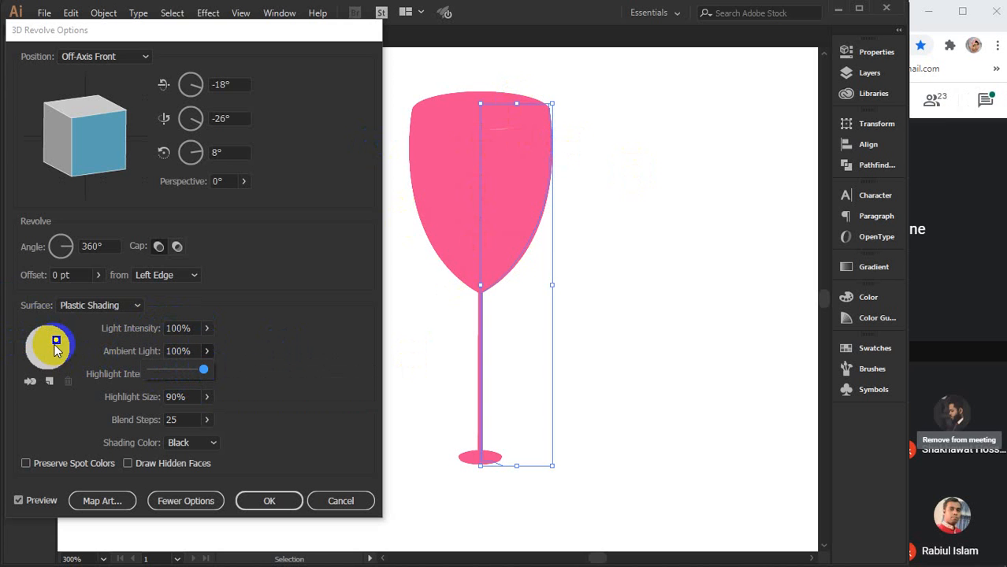
left_click(179, 372)
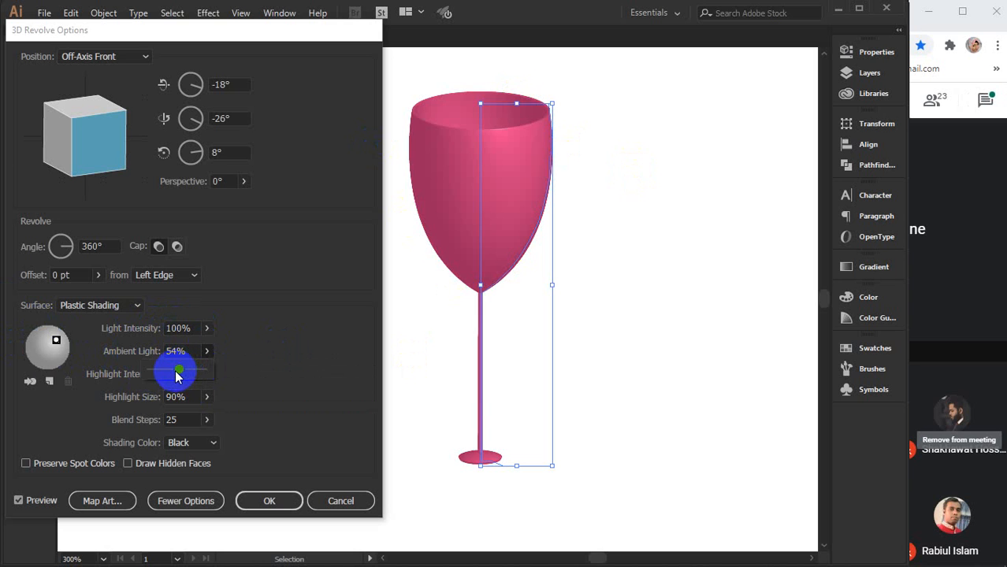
left_click_drag(168, 371, 141, 369)
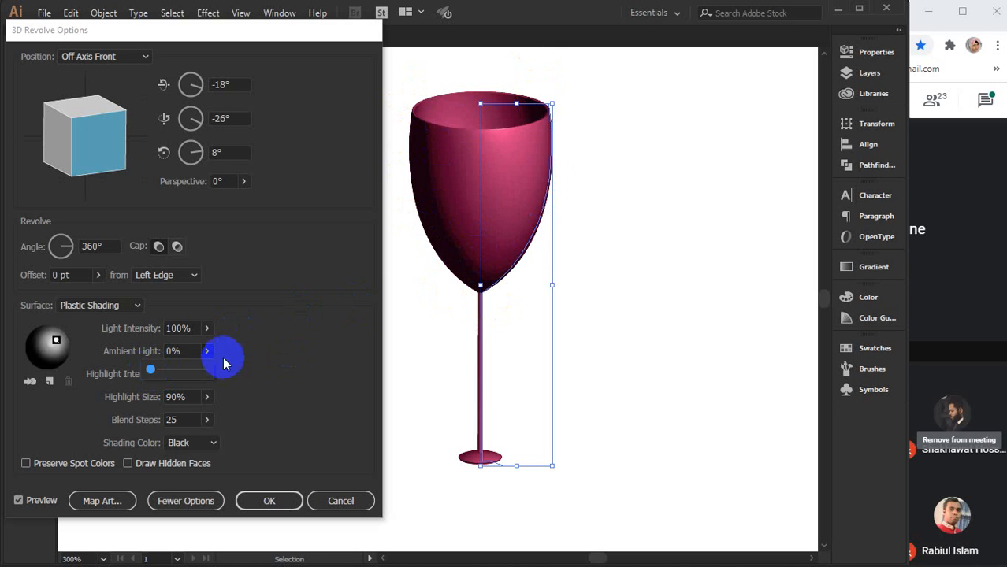
- Set the ambient light of the glass's plastic shading to 50%
mouse_move(151, 371)
left_mouse_down()
mouse_move(174, 372)
mouse_move(187, 349)
left_mouse_up()
key("Up")
key("Up")
key("Up")
key("Up")
key("Up")
key("Up")
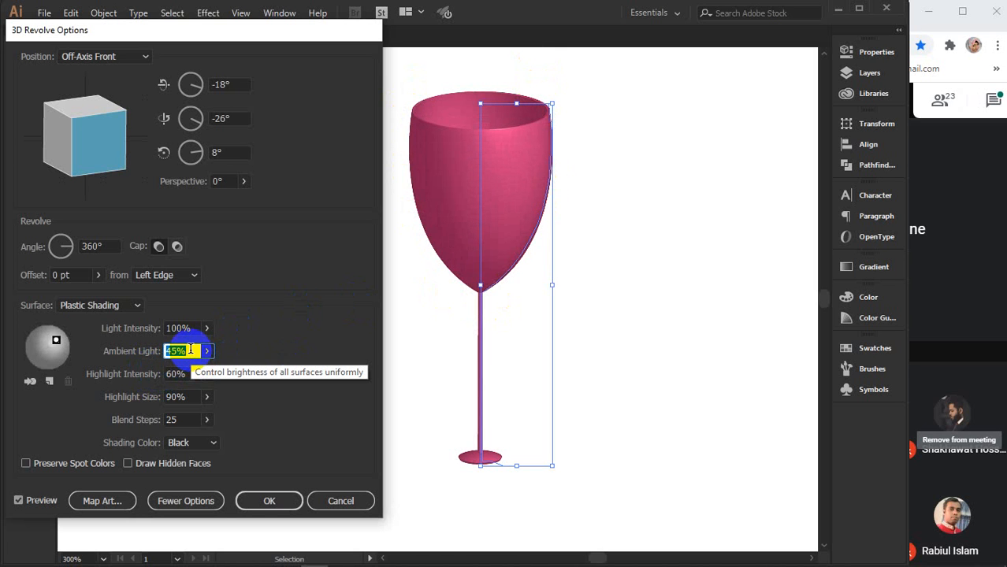
key("Up")
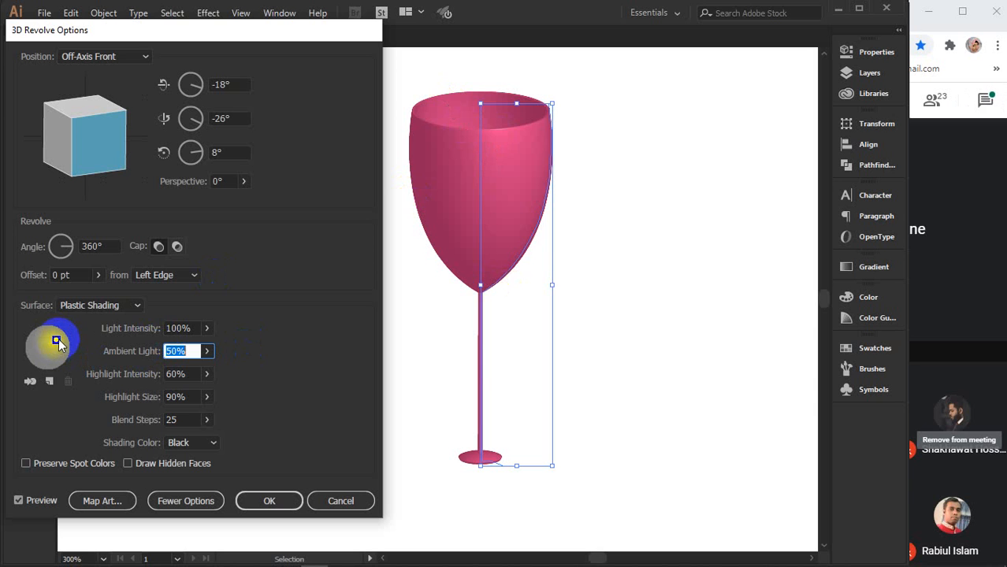
- Try the highlight intensity at 0% and 100%, and set it to 50%
left_click(206, 375)
left_click_drag(185, 394, 146, 398)
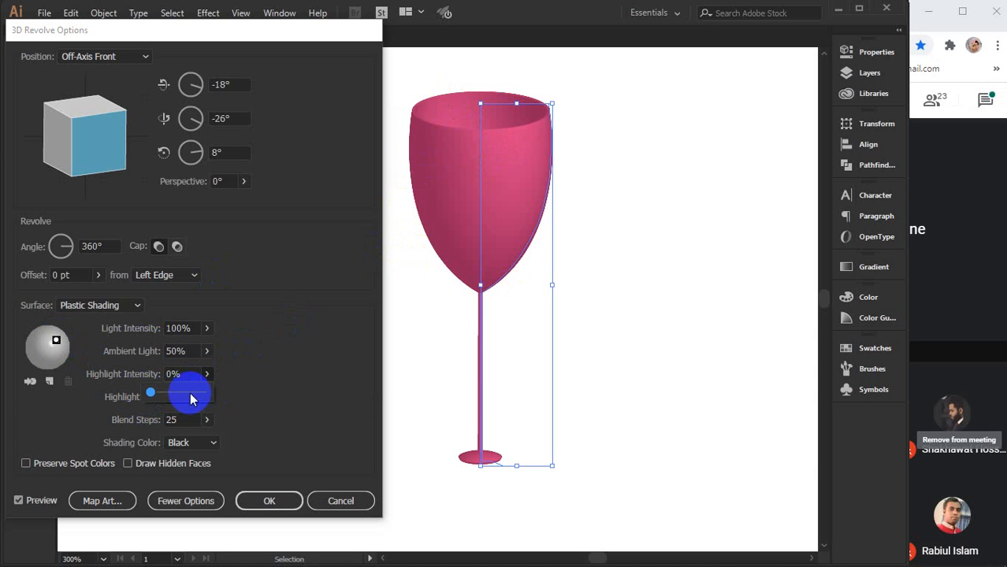
left_click_drag(157, 393, 239, 400)
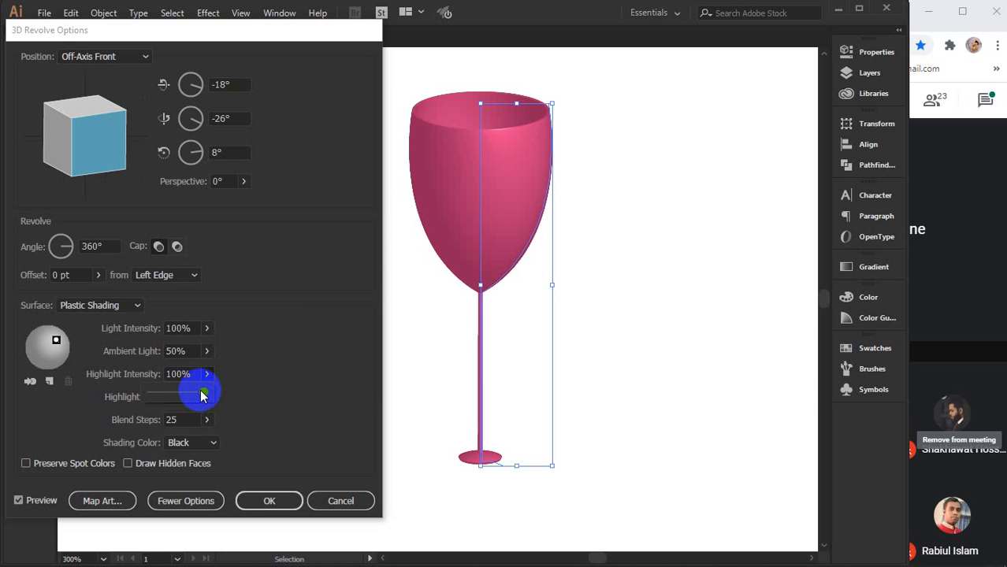
left_click_drag(200, 399, 178, 398)
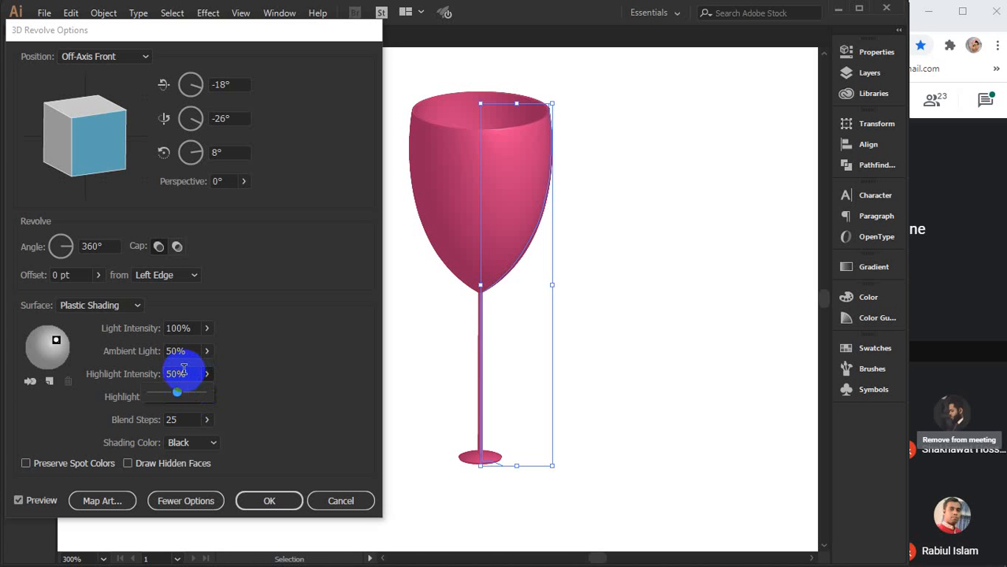
left_click(183, 371)
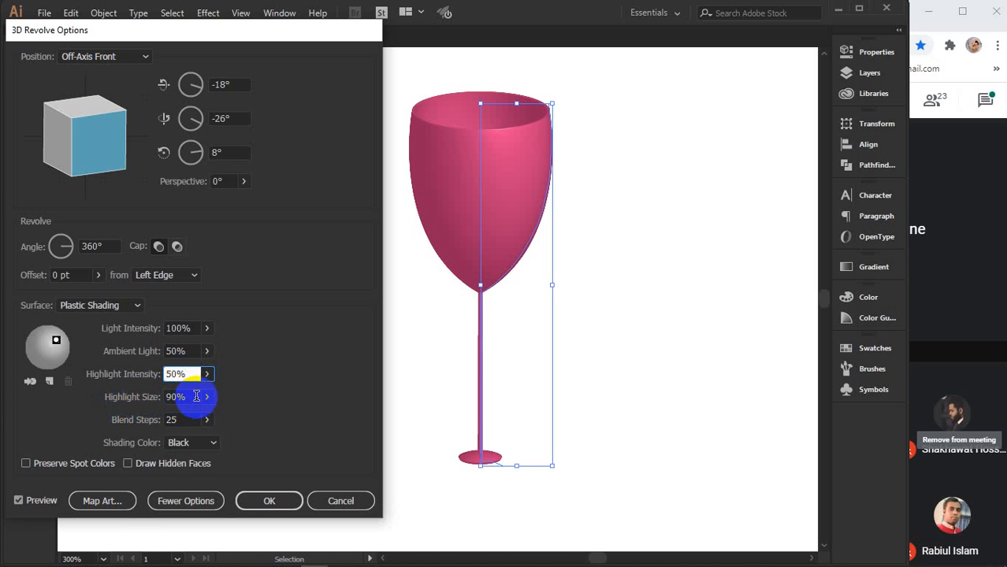
- Vary the highlight size on the glass and set it to 90%
mouse_move(206, 404)
left_mouse_down()
mouse_move(197, 405)
mouse_move(216, 424)
mouse_move(195, 413)
mouse_move(148, 422)
mouse_move(178, 411)
mouse_move(214, 418)
mouse_move(203, 423)
mouse_move(200, 412)
mouse_move(214, 416)
mouse_move(191, 395)
left_mouse_up()
scroll(190, 395, "down", 9)
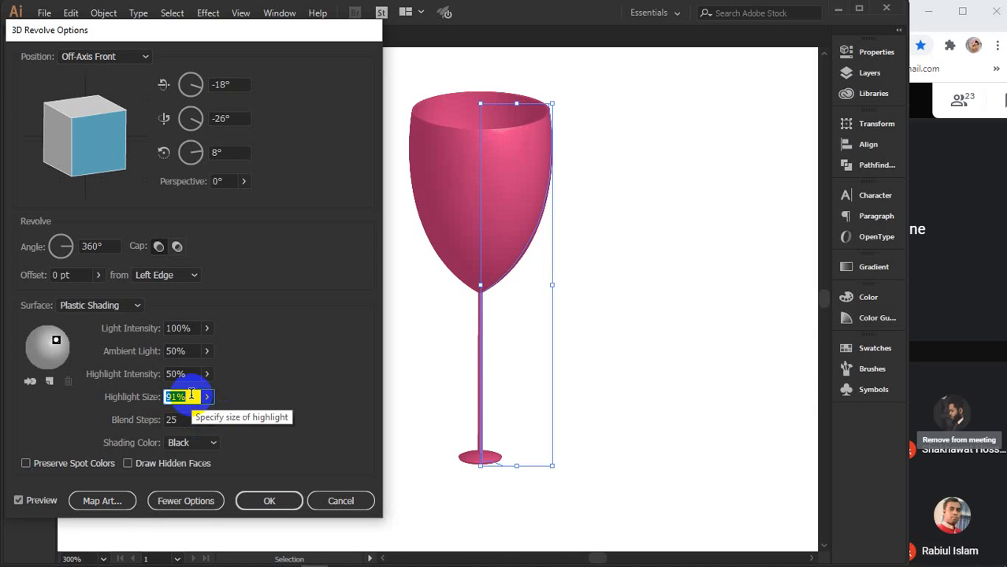
scroll(190, 394, "down", 1)
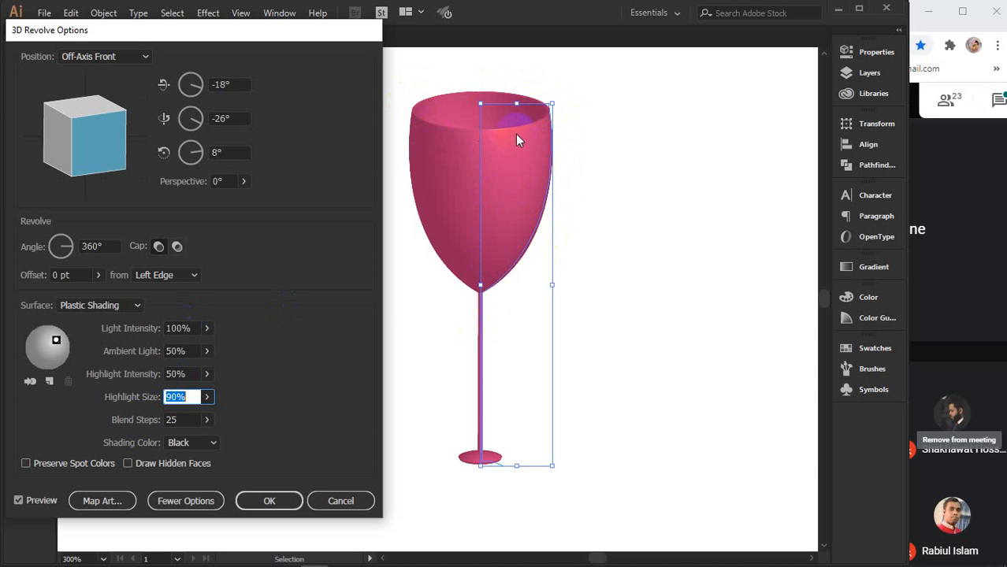
- Try blend step values of 0 and 127 for the glass's shading
left_click(207, 426)
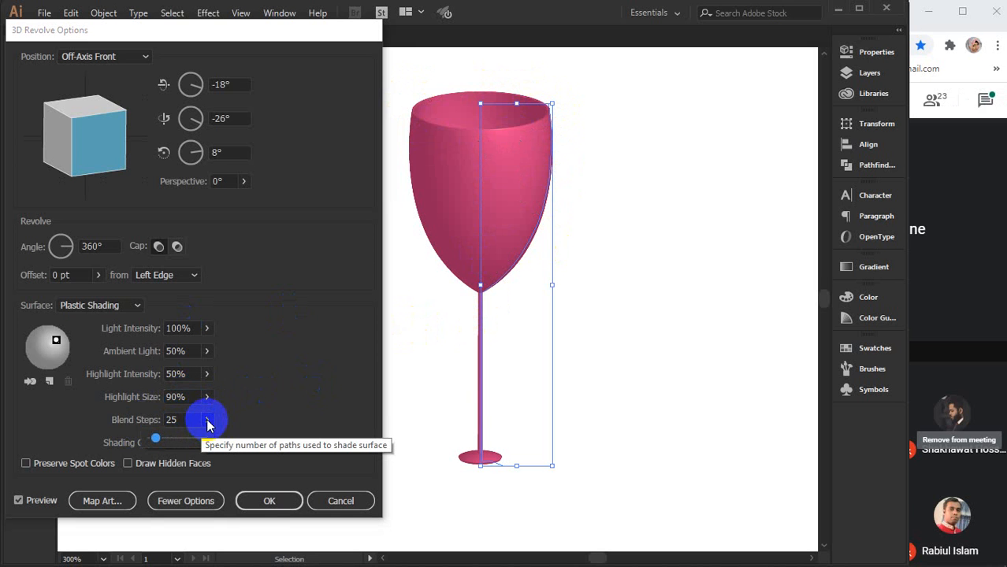
mouse_move(202, 440)
left_mouse_down()
mouse_move(170, 441)
mouse_move(208, 438)
mouse_move(195, 429)
mouse_move(193, 444)
mouse_move(143, 443)
left_mouse_up()
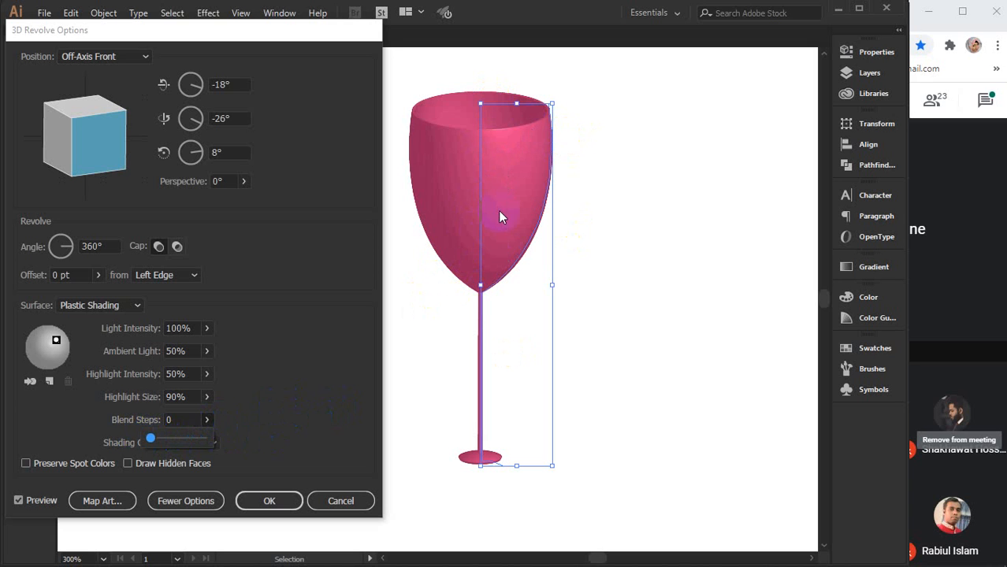
left_click(181, 420)
double_click(186, 420)
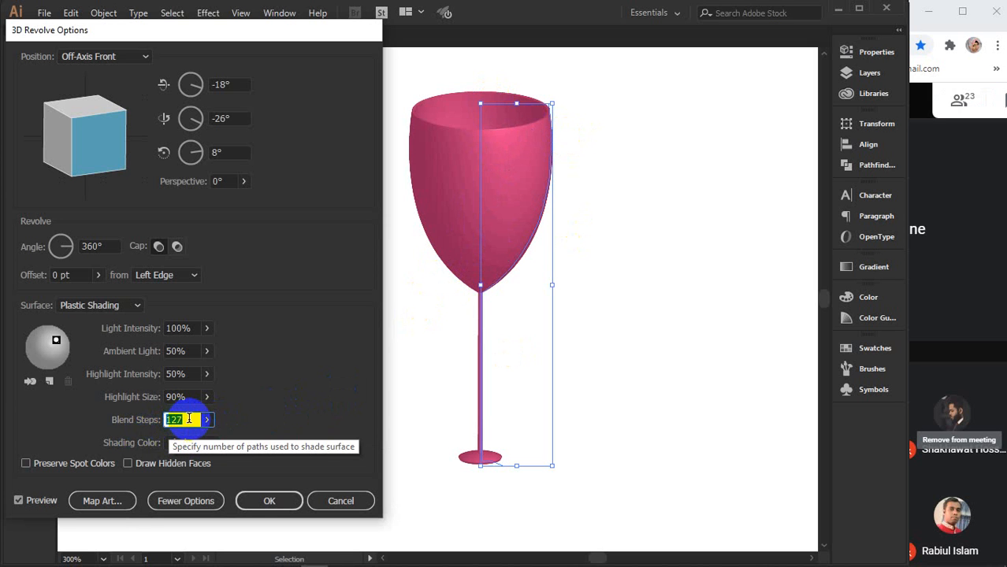
- Lower the number of blend steps for the glass's shading to 30
type("89")
double_click(189, 419)
type("58")
double_click(189, 419)
type("38")
double_click(189, 419)
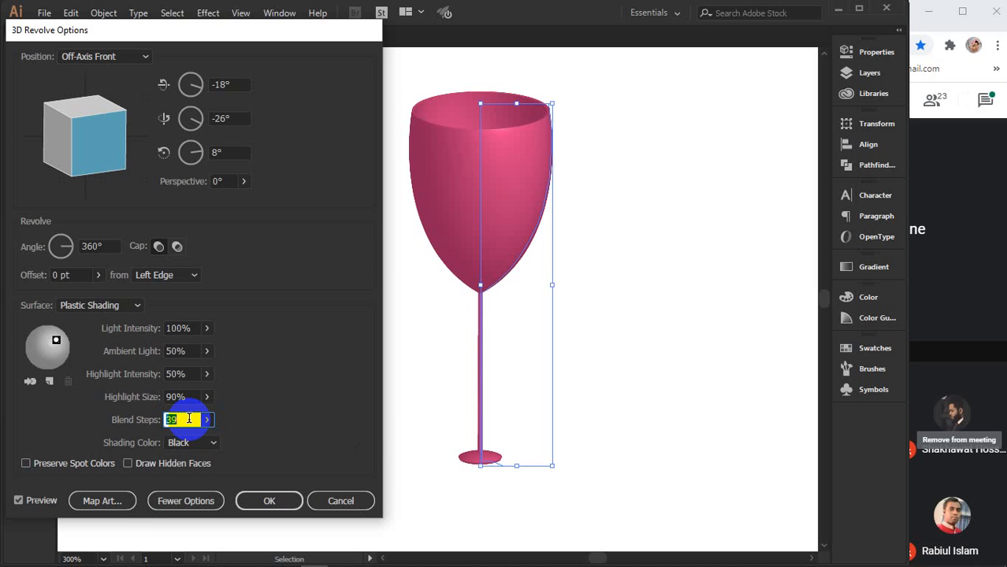
key("Down")
key("Down")
key("Down")
key("Down")
key("Down")
- Try the shading color None on the glass and restore it to Black
left_click(181, 443)
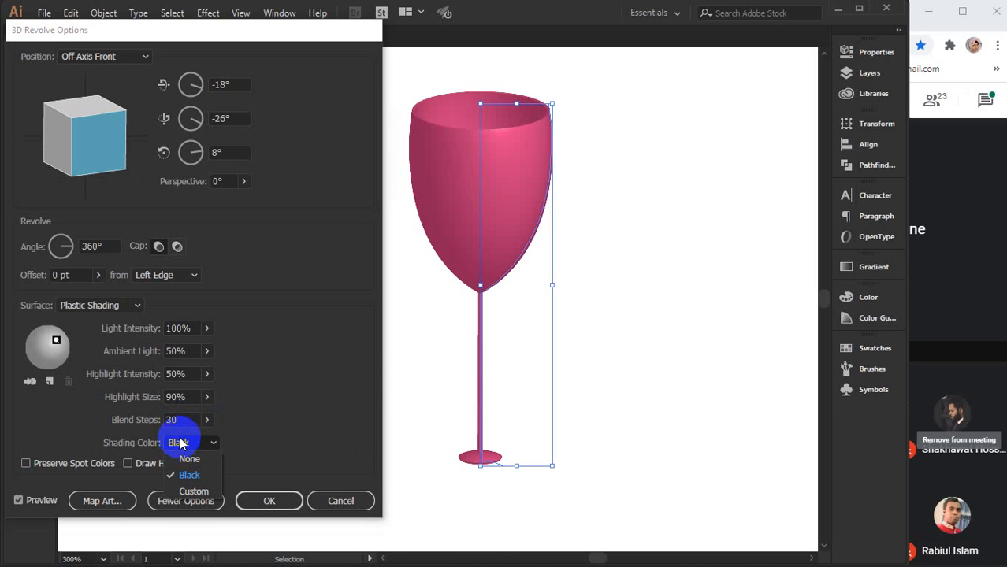
left_click(190, 460)
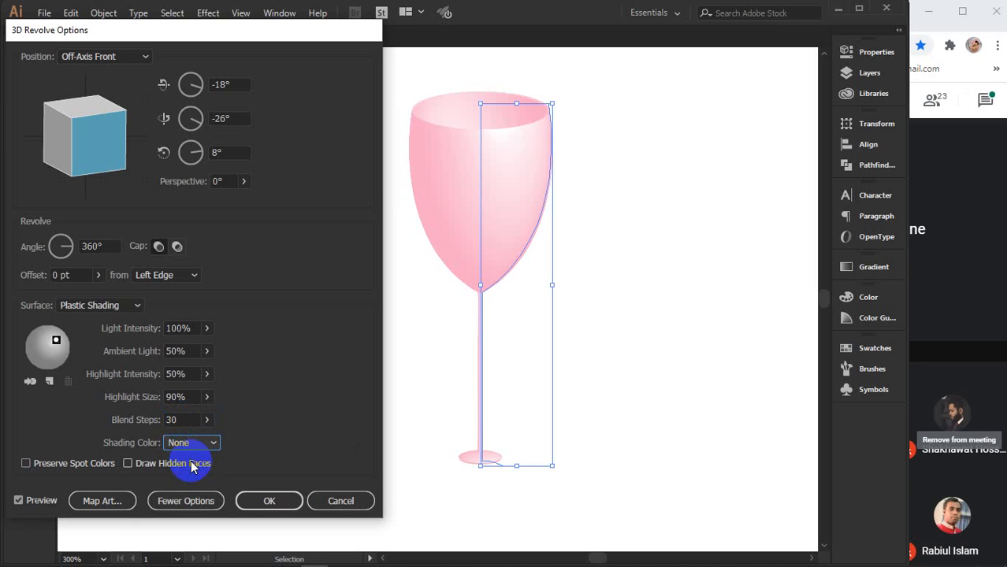
left_click(197, 444)
left_click(197, 452)
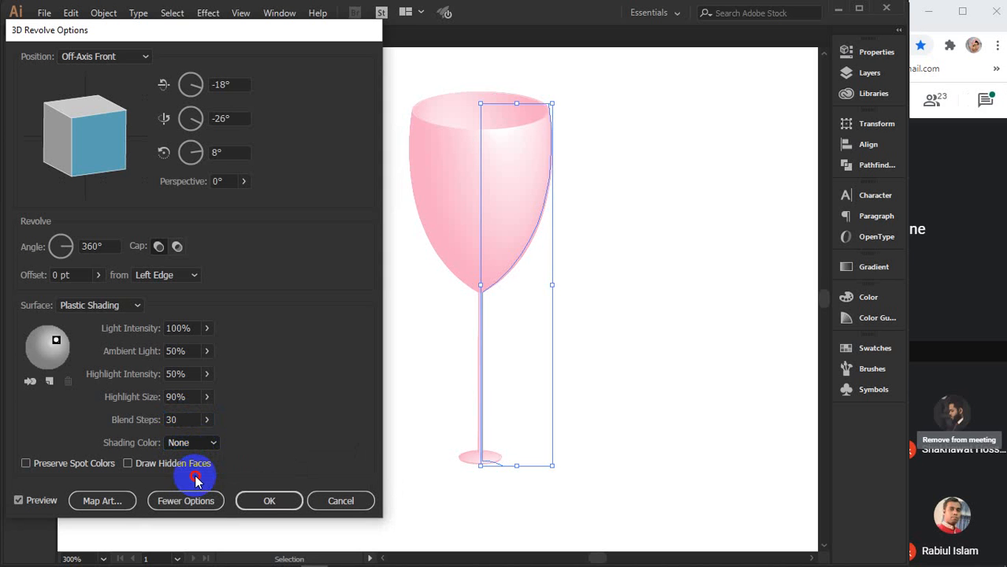
- Switch the shading color to Custom, open its color picker and move the picker clear of the glass
left_click(205, 444)
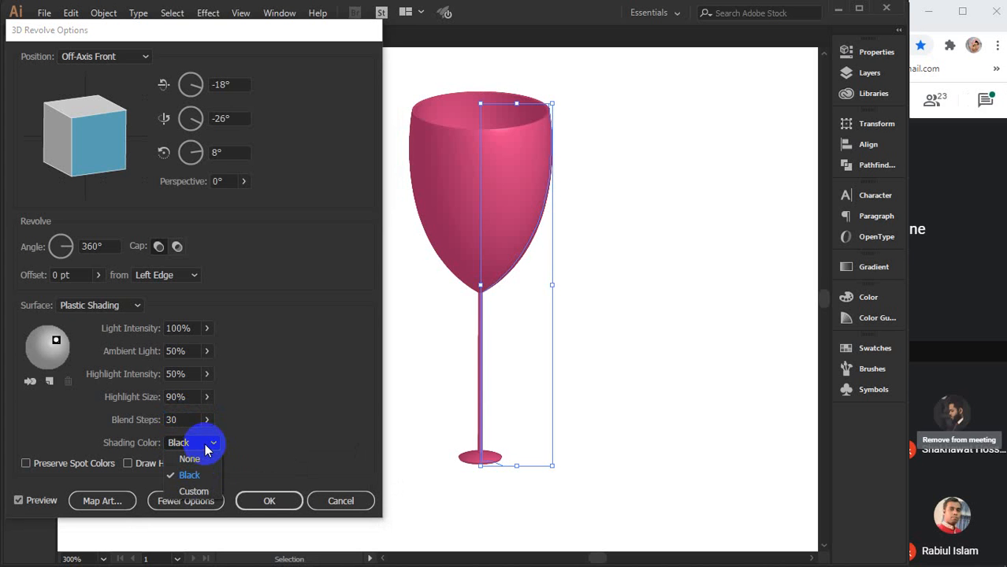
left_click(196, 492)
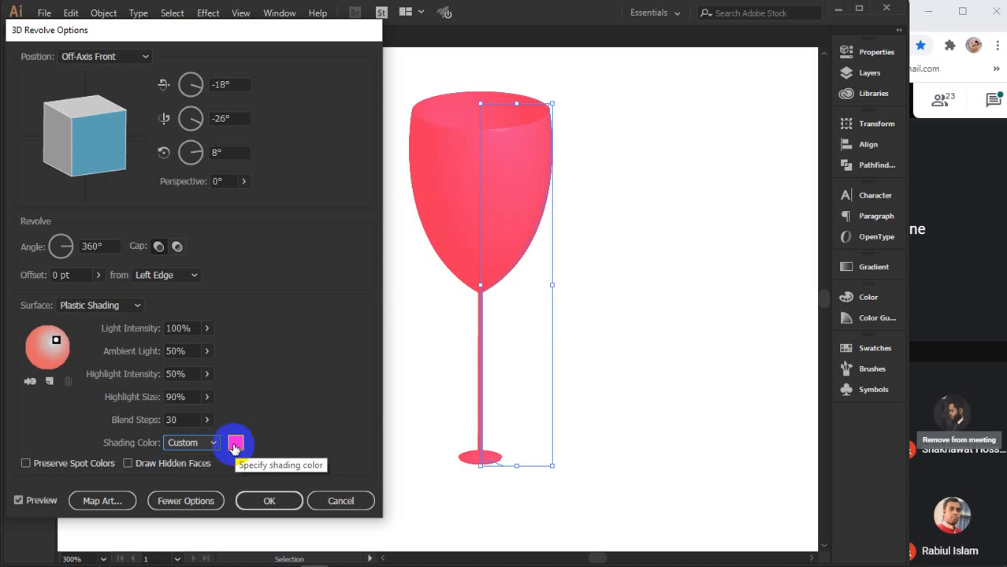
left_click(236, 446)
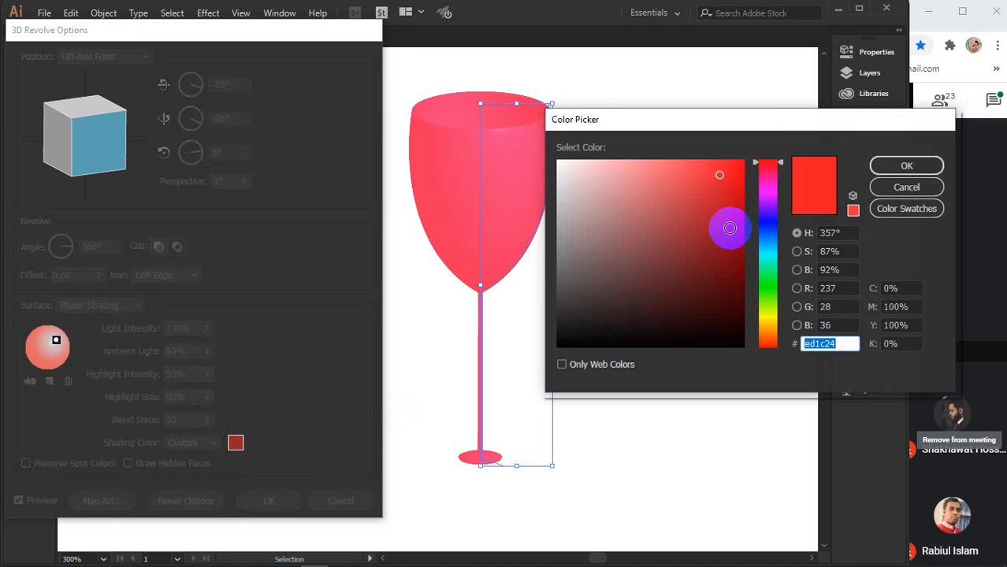
left_click_drag(764, 119, 822, 107)
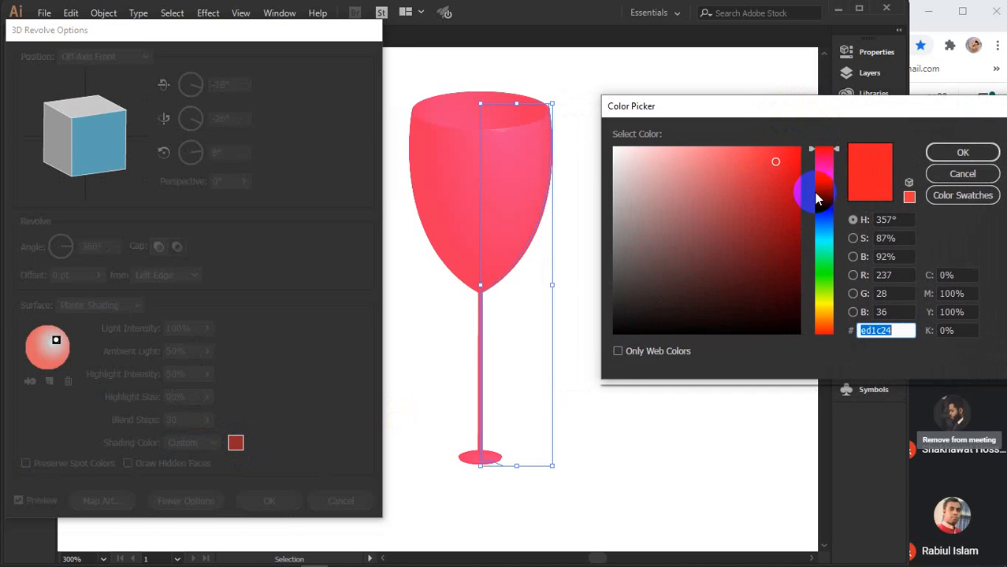
- Try several hues for the custom shading color and apply yellow fff800
left_click(823, 234)
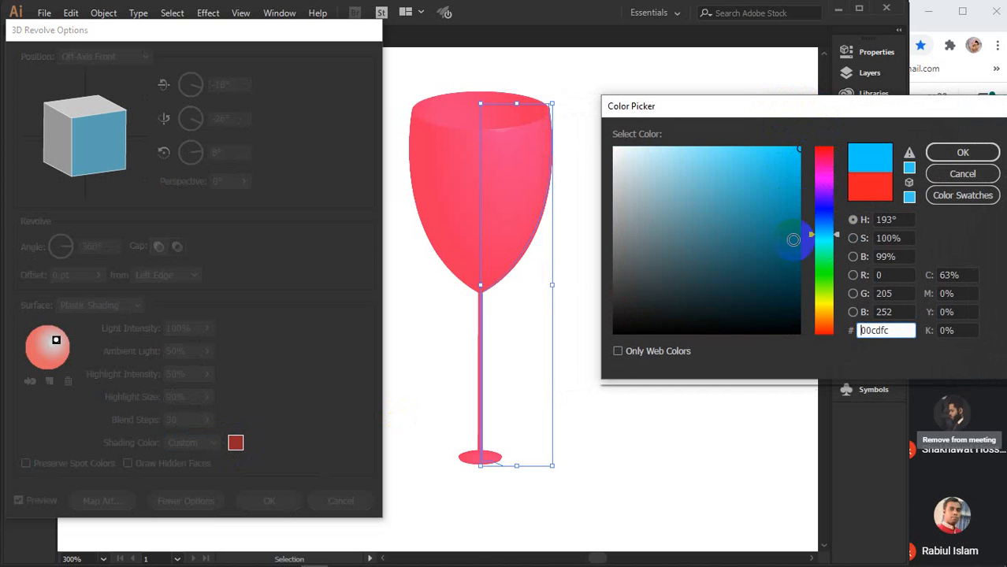
left_click(824, 302)
left_click_drag(795, 161, 800, 145)
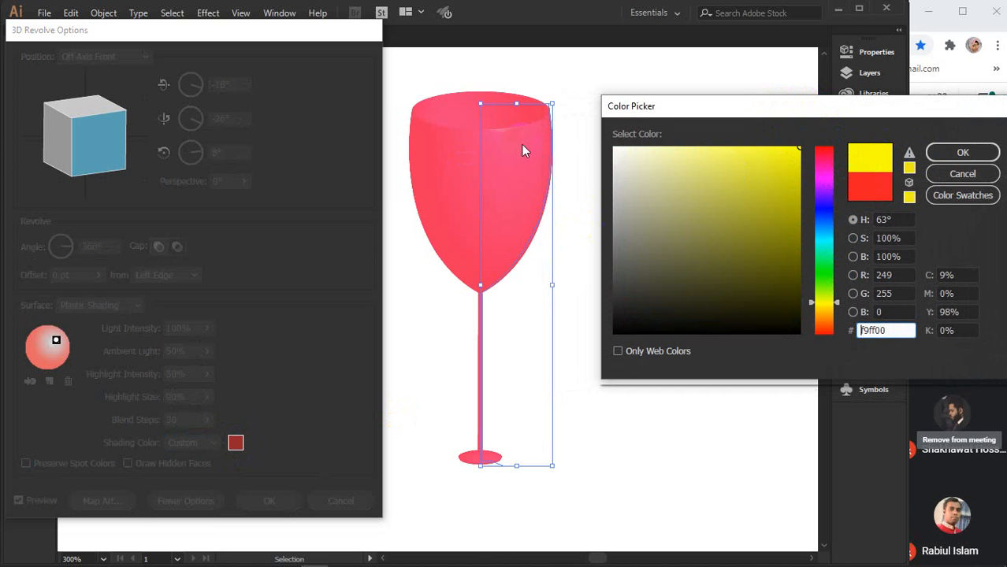
left_click(816, 330)
mouse_move(766, 185)
left_mouse_down()
mouse_move(771, 164)
mouse_move(704, 171)
mouse_move(685, 206)
left_mouse_up()
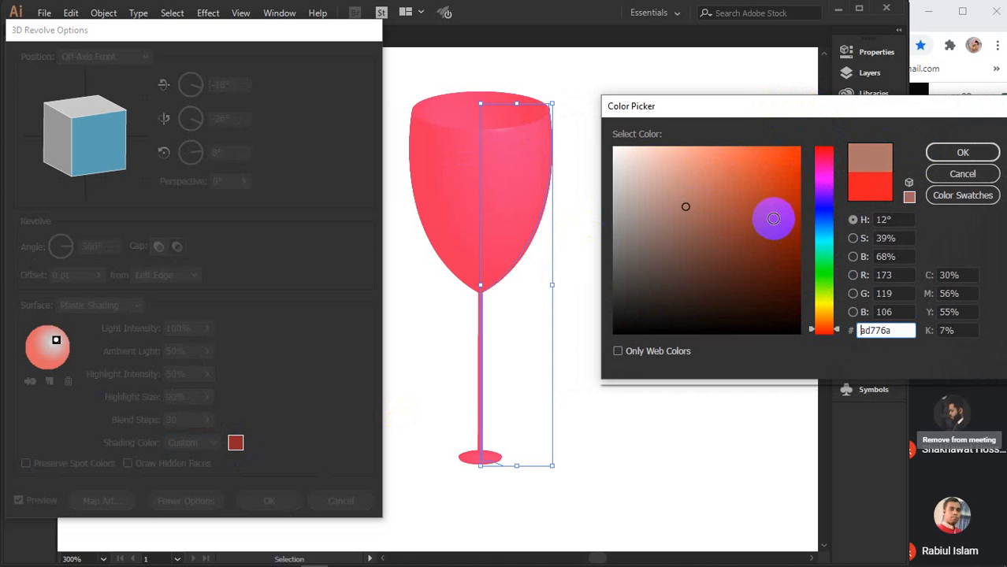
left_click(823, 304)
left_click_drag(794, 194, 821, 139)
left_click(935, 153)
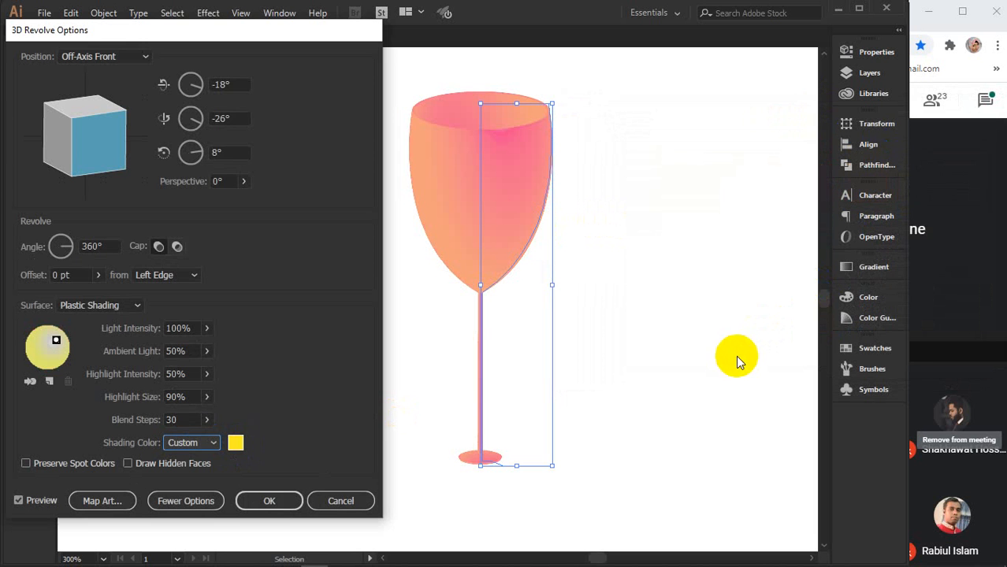
- Change the custom shading color of the glass to cyan with a hue of 179°
left_click(237, 444)
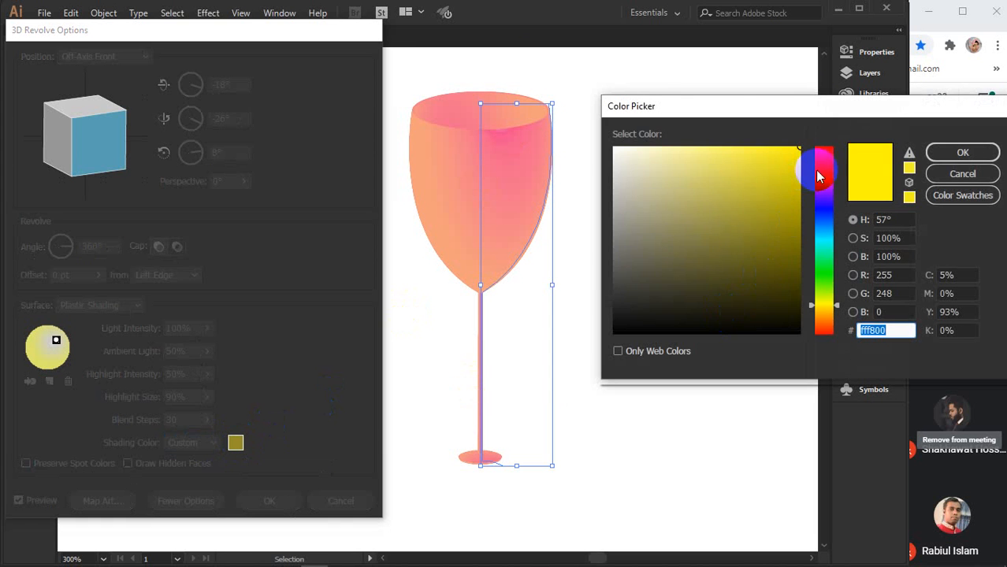
left_click(820, 244)
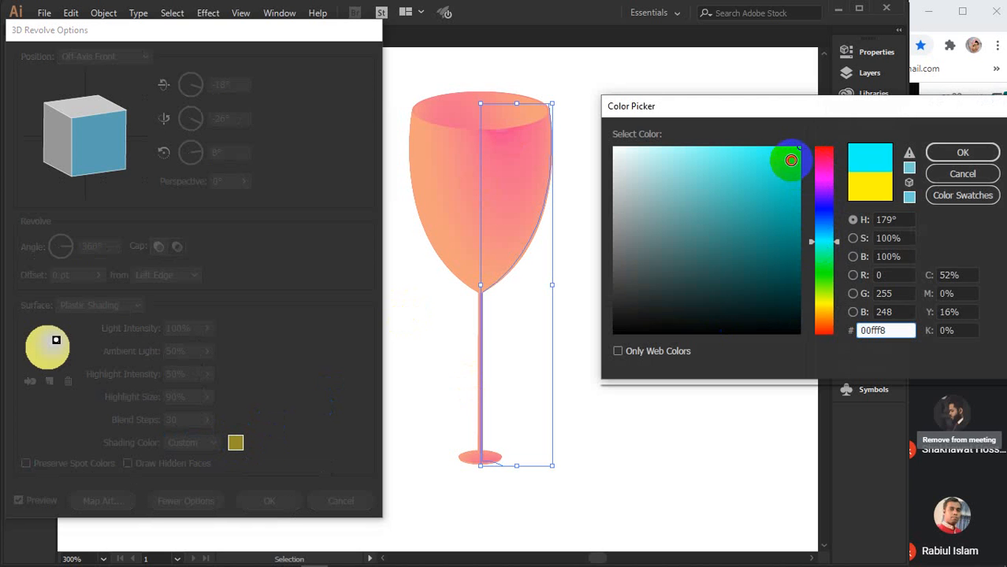
left_click(954, 153)
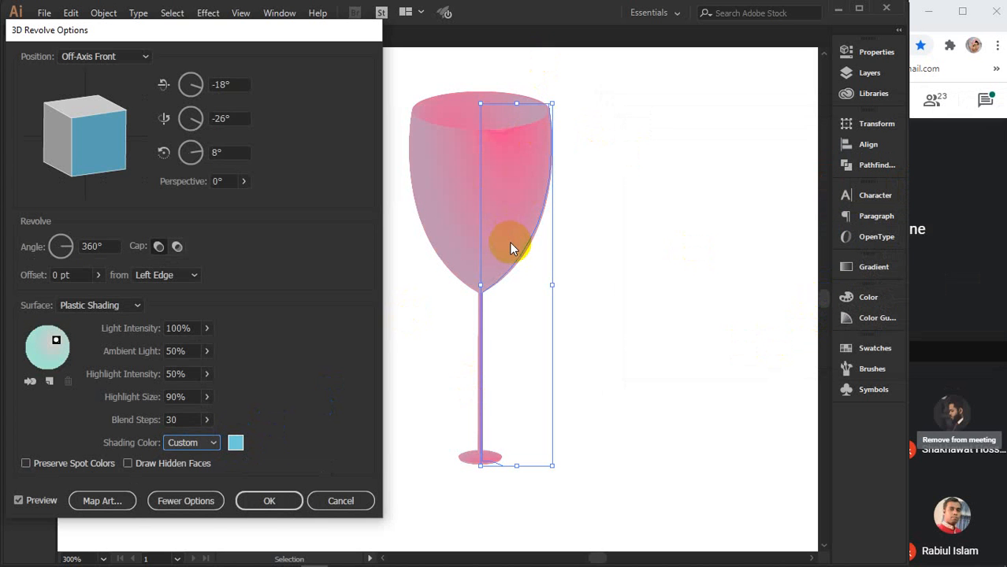
- Set the glass's shading color back to Black, apply the 3D Revolve settings and deselect the glass
left_click(211, 443)
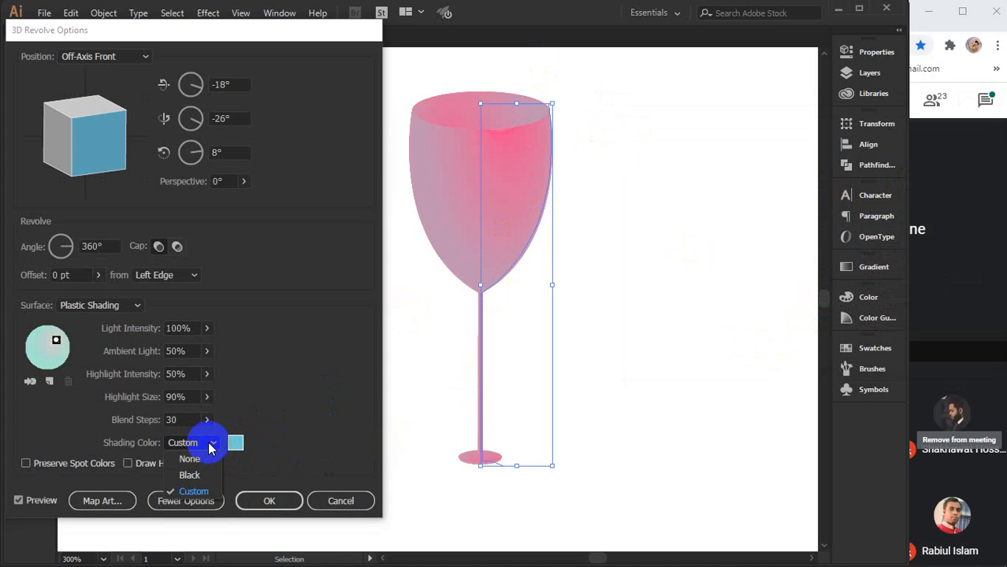
left_click(190, 474)
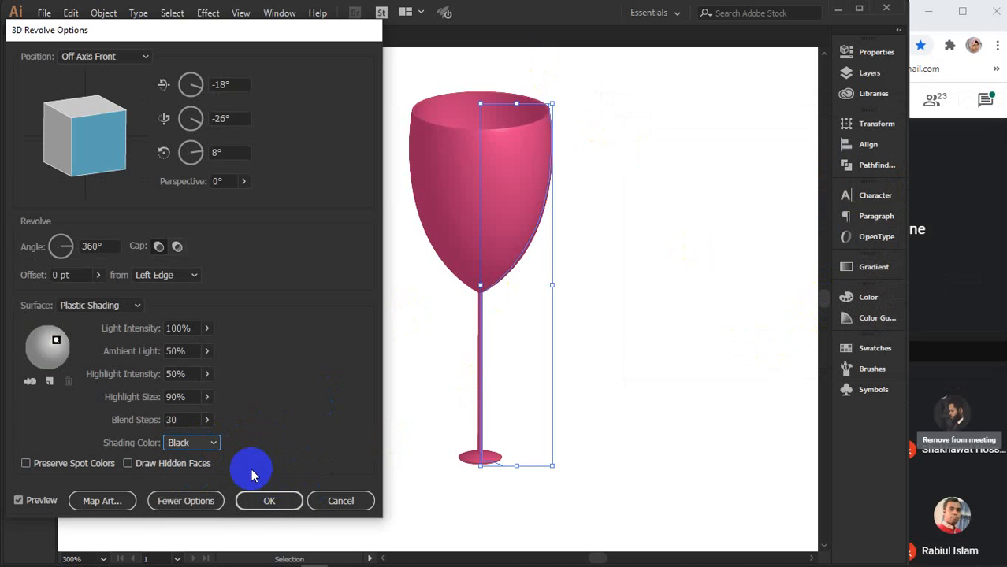
left_click(266, 503)
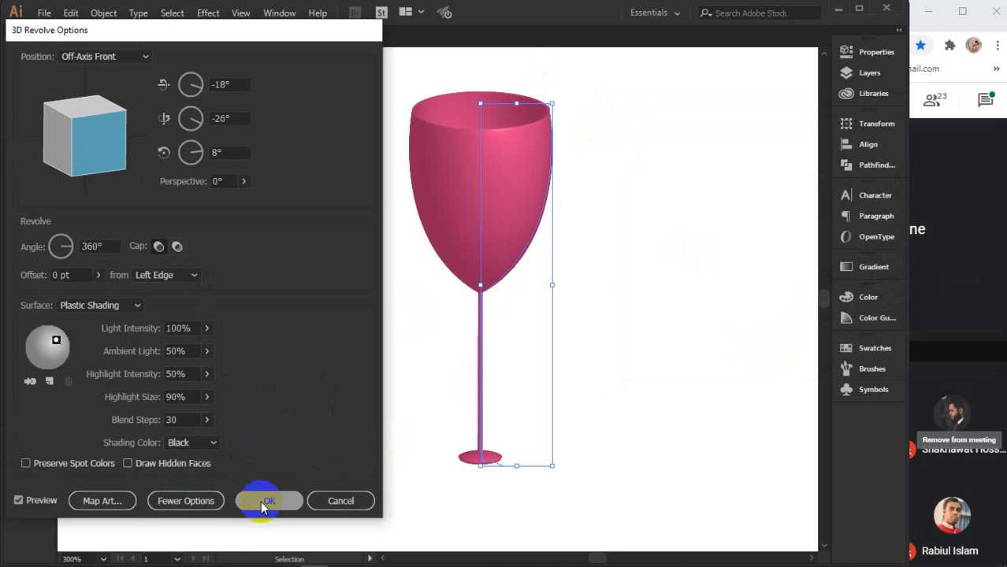
left_click(698, 286)
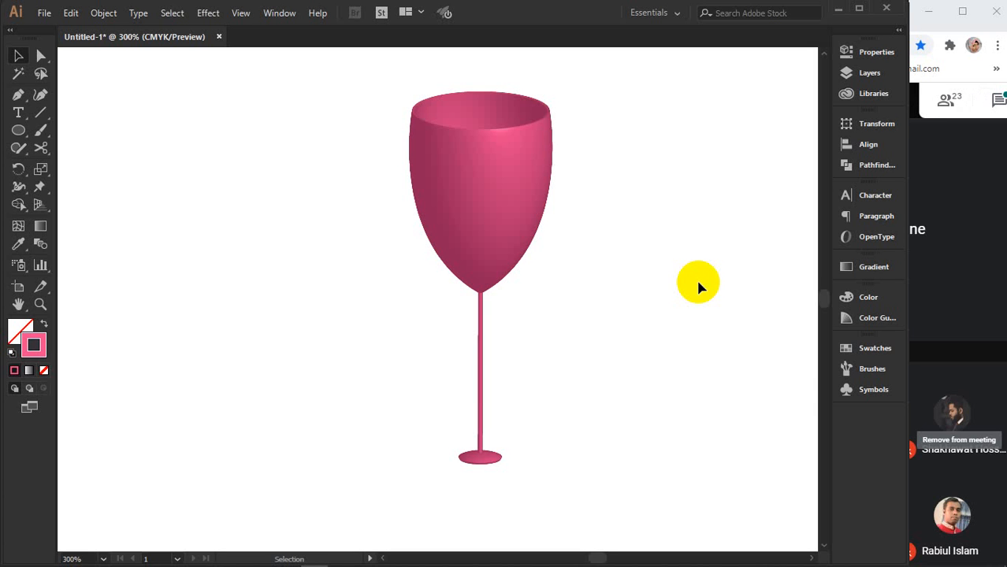
- Move the wine glass to the left side of the artboard to free up drawing space
left_click(526, 237)
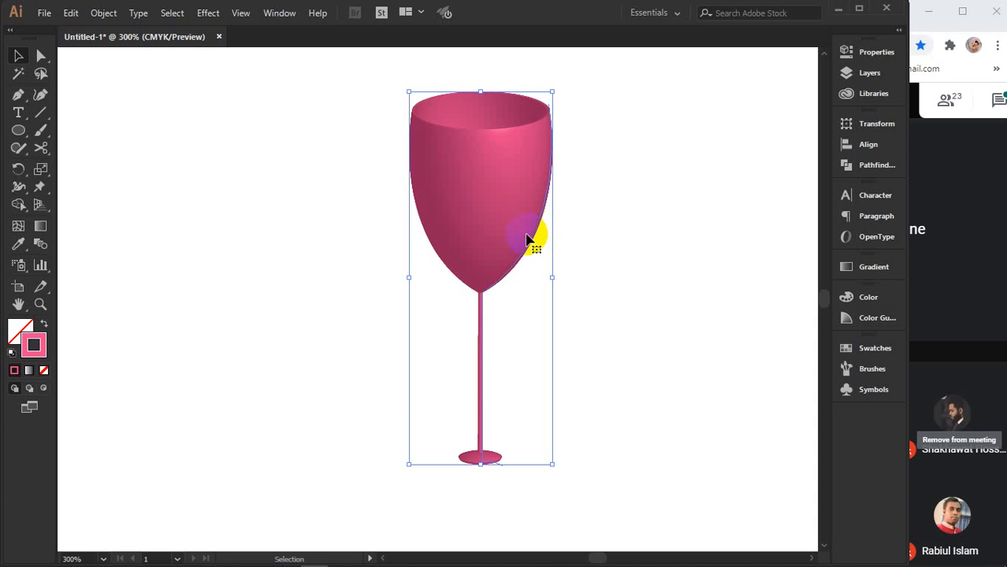
key("ctrl+minus")
left_click_drag(526, 229, 180, 225)
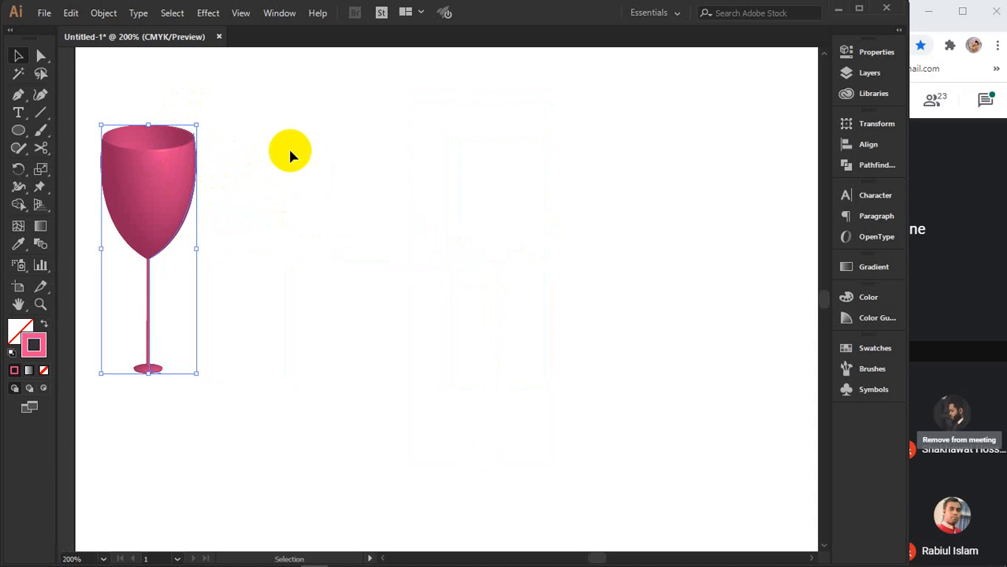
- Draw an open left-facing half-glass profile with the Pen tool: curved bowl, straight vertical stem and short curved foot
left_click(18, 95)
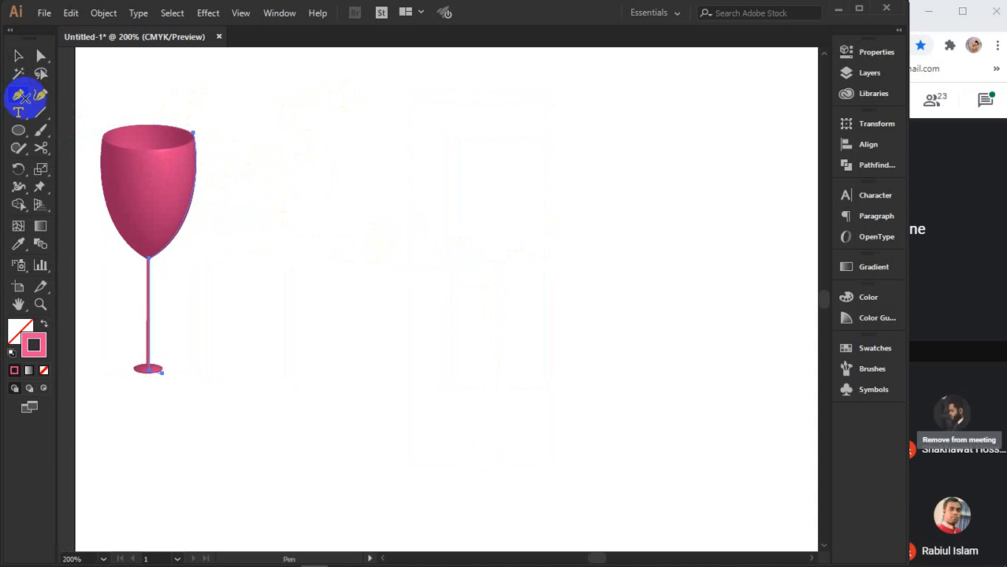
left_click(463, 133)
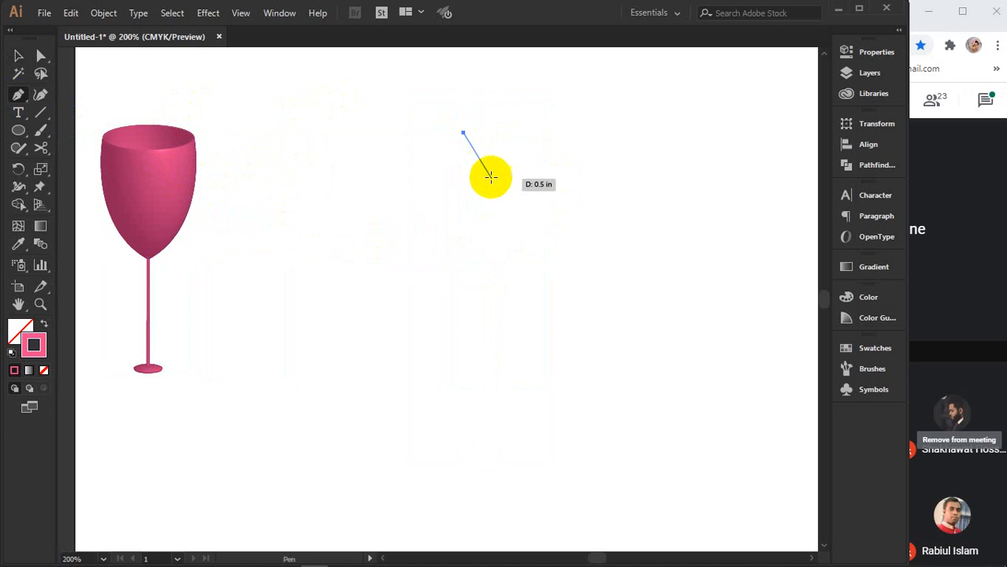
left_click_drag(516, 217, 563, 245)
left_click_drag(515, 217, 494, 309)
left_click(524, 307)
scroll(513, 309, "up", 3)
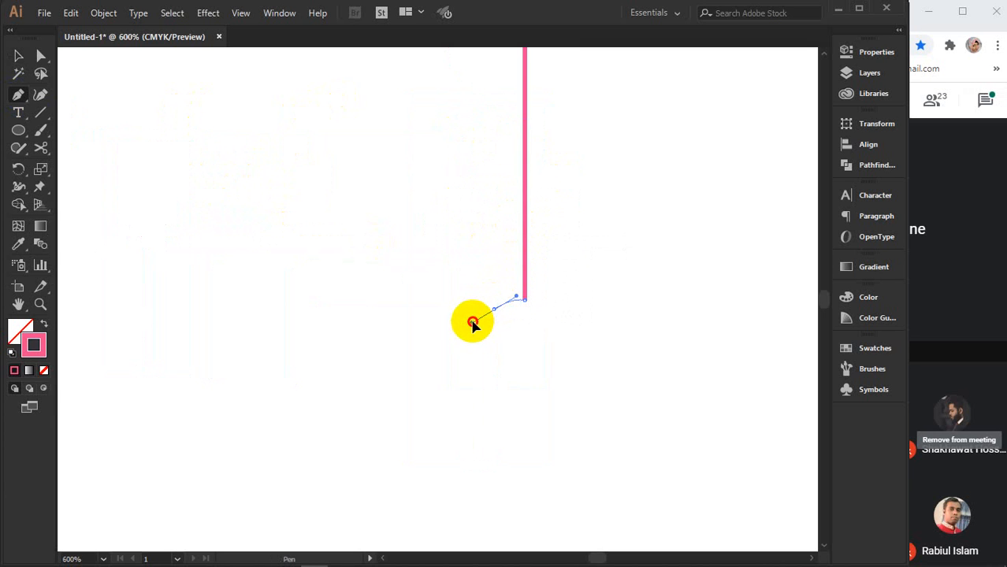
left_click(474, 322)
key("v")
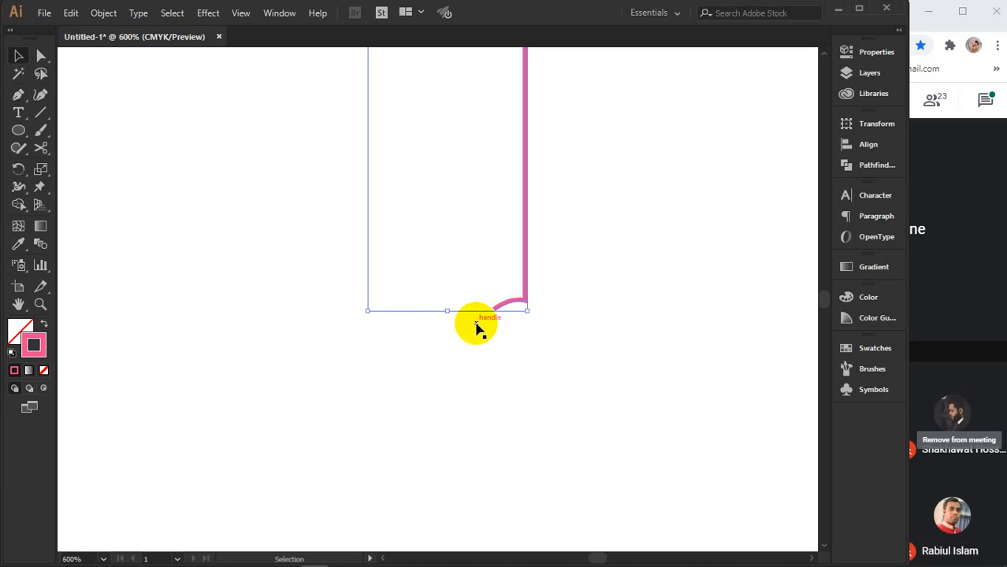
scroll(593, 298, "down", 3)
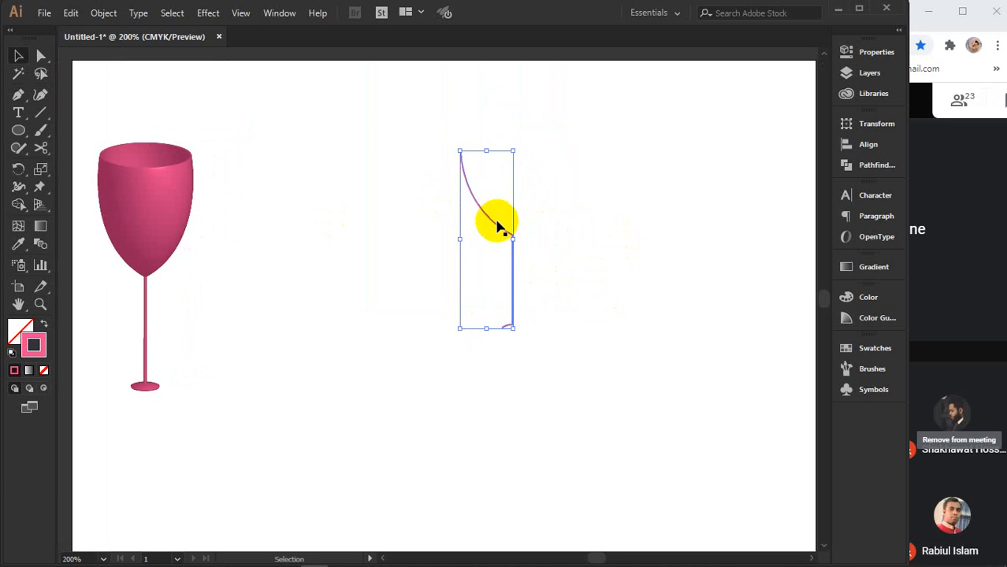
left_click_drag(493, 225, 483, 240)
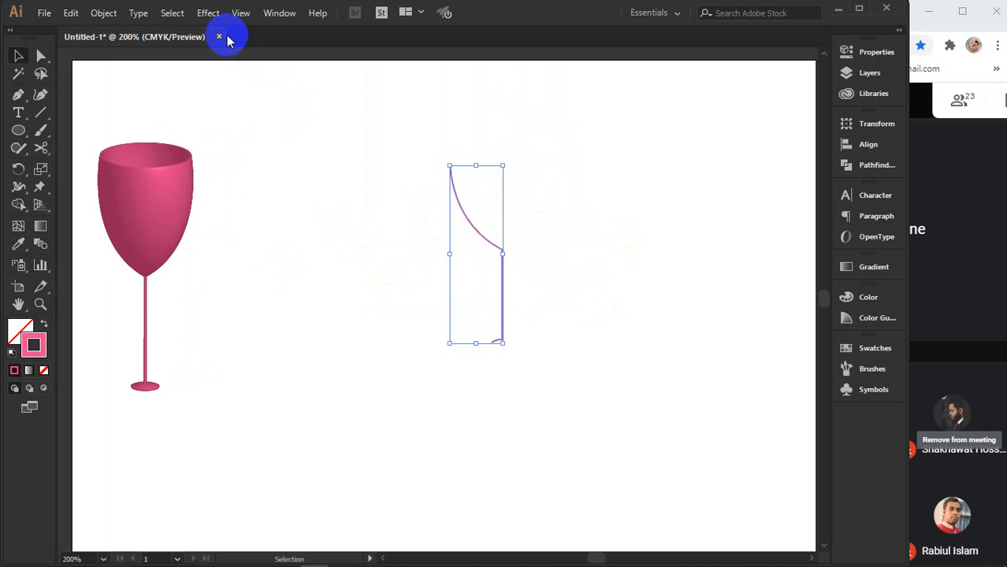
- Preview the 3D Revolve effect on the half-glass profile from its left edge, cancel it and delete the profile
left_click(208, 13)
mouse_move(230, 104)
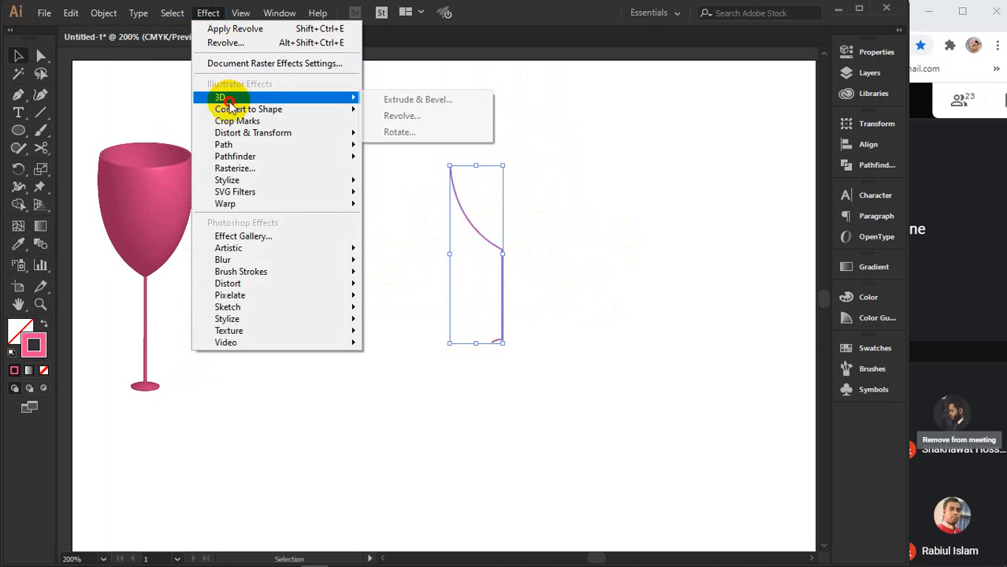
left_click(396, 116)
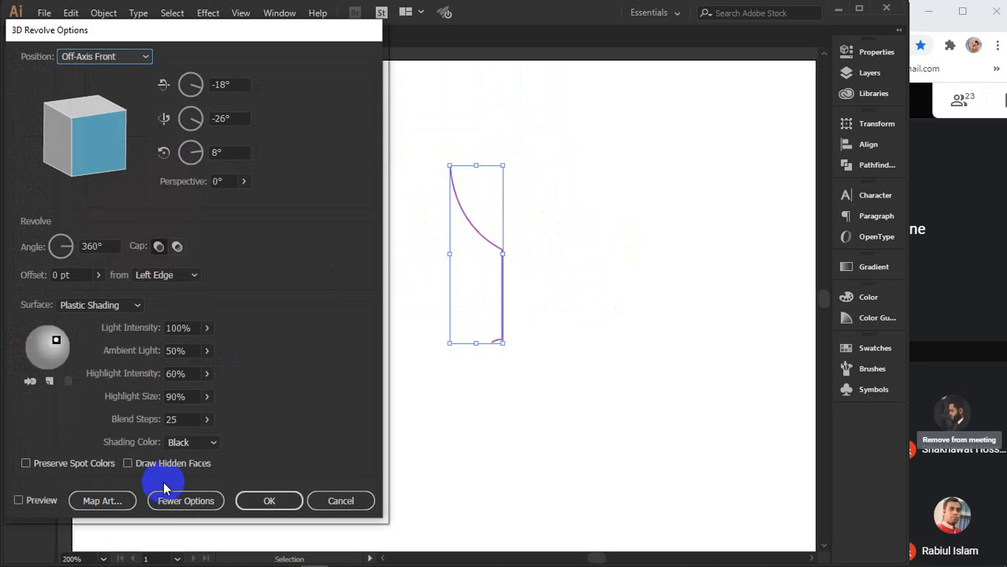
left_click(183, 501)
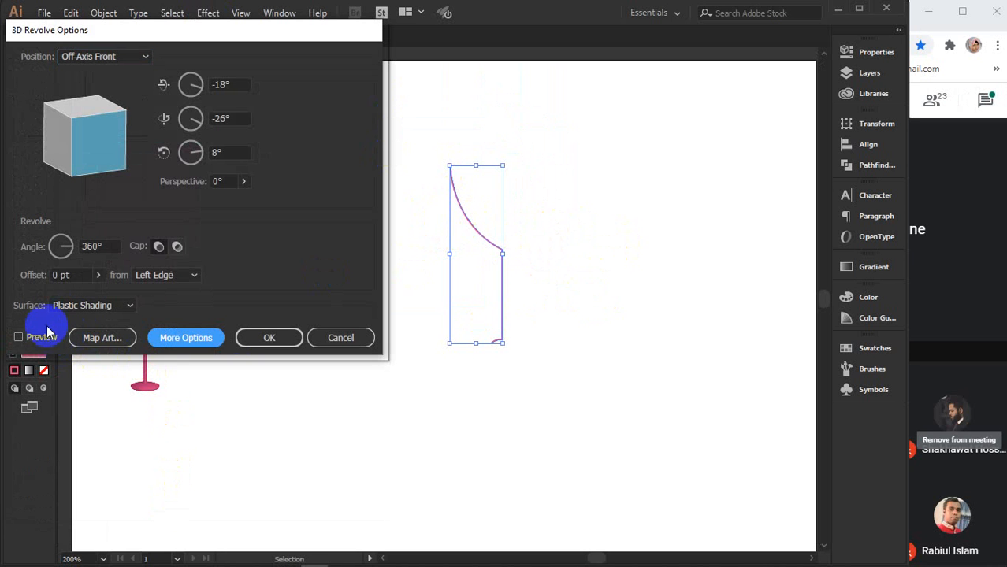
left_click(22, 338)
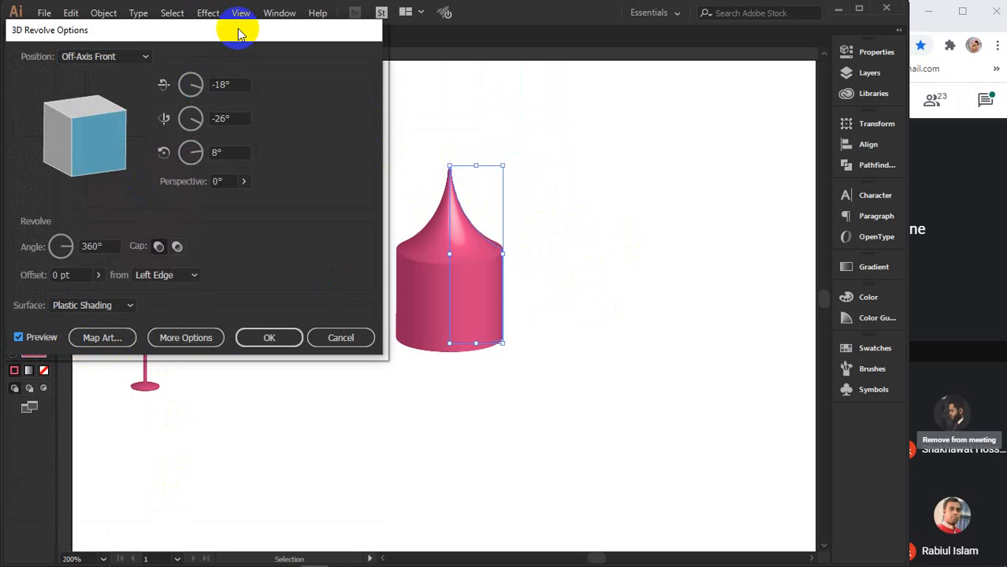
left_click_drag(234, 30, 196, 34)
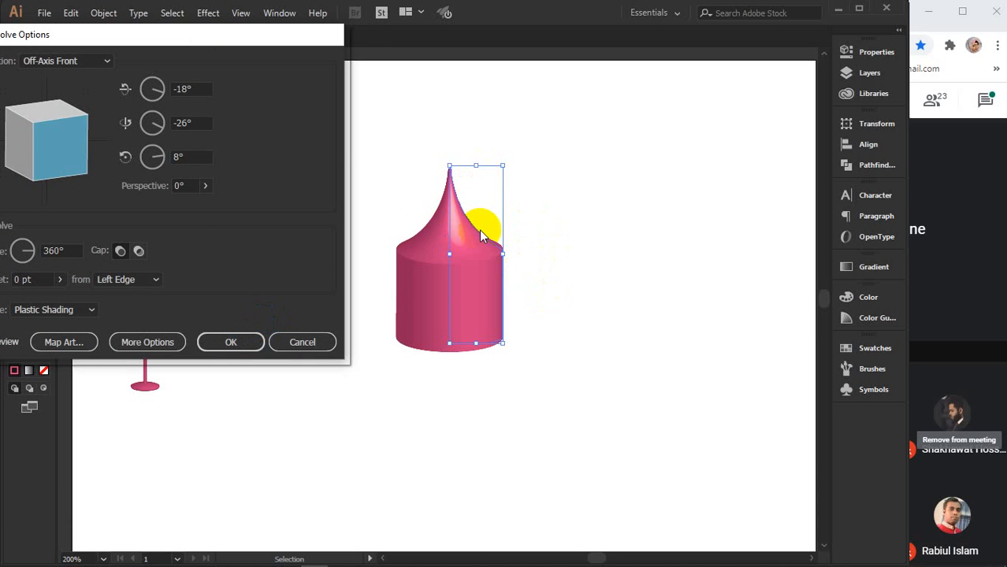
left_click(304, 345)
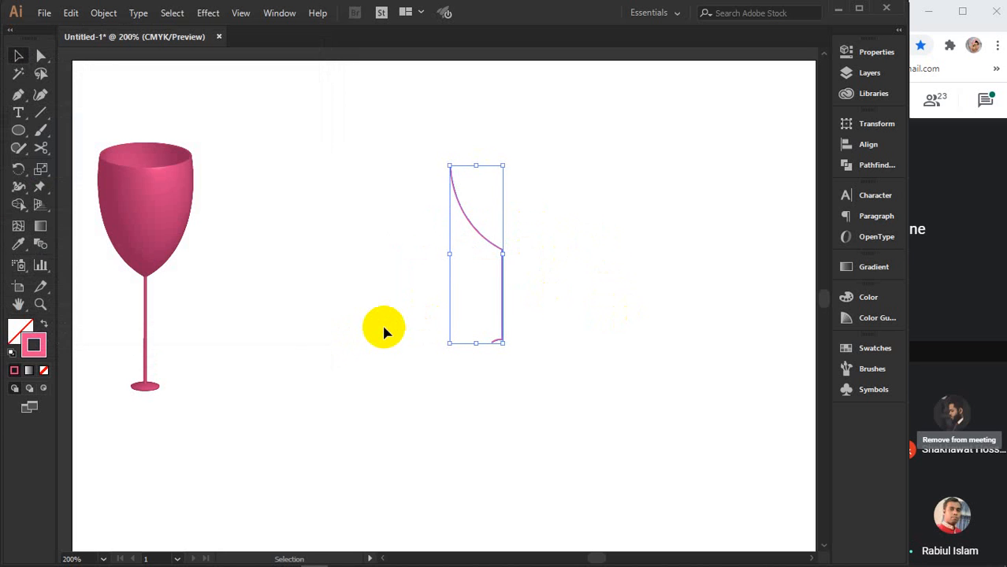
key("Delete")
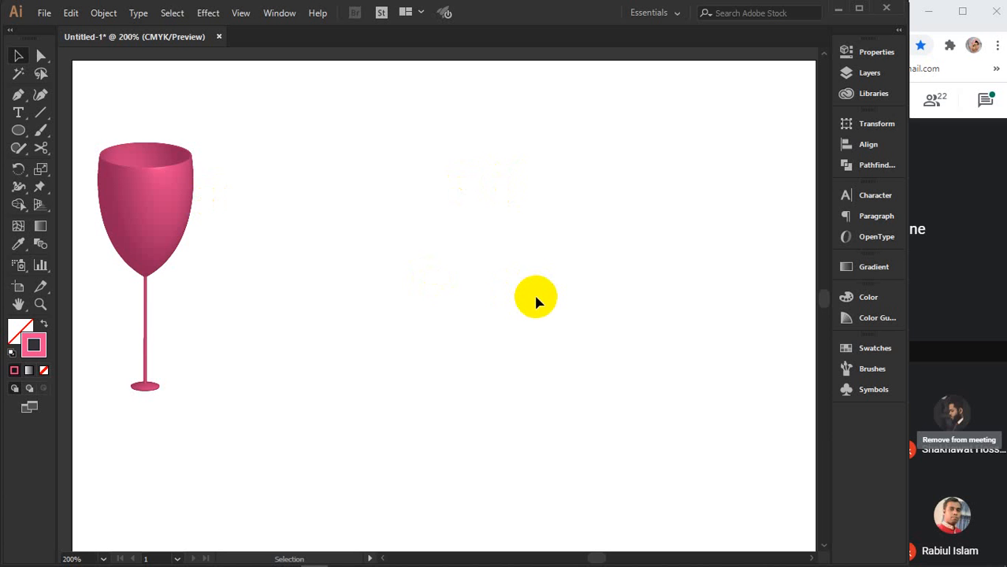
- Draw a right-bulging vase profile with a short curved neck using the Pencil tool
left_click(19, 149)
left_click_drag(19, 149, 85, 164)
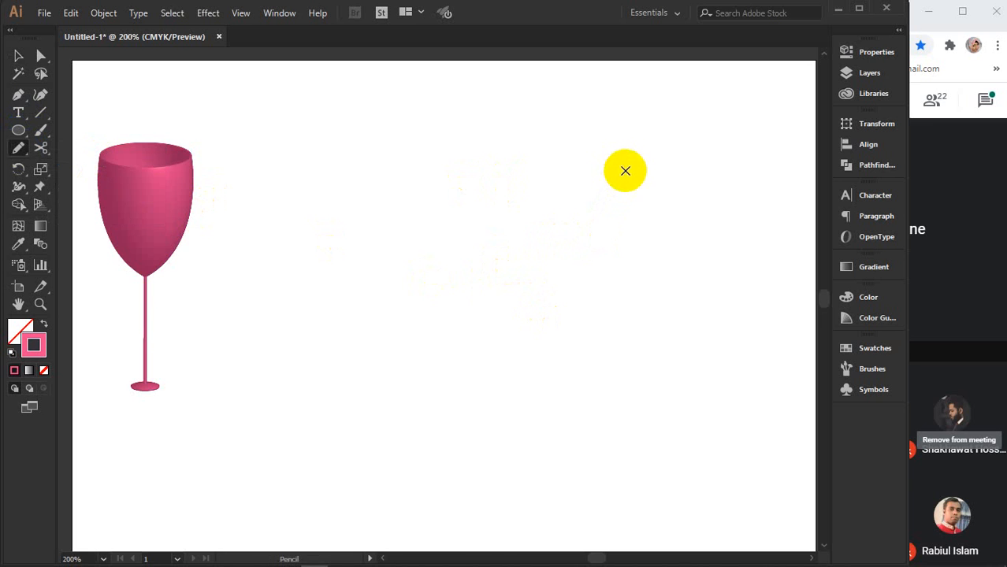
mouse_move(631, 167)
left_mouse_down()
mouse_move(629, 204)
mouse_move(696, 259)
mouse_move(698, 296)
mouse_move(656, 331)
left_mouse_up()
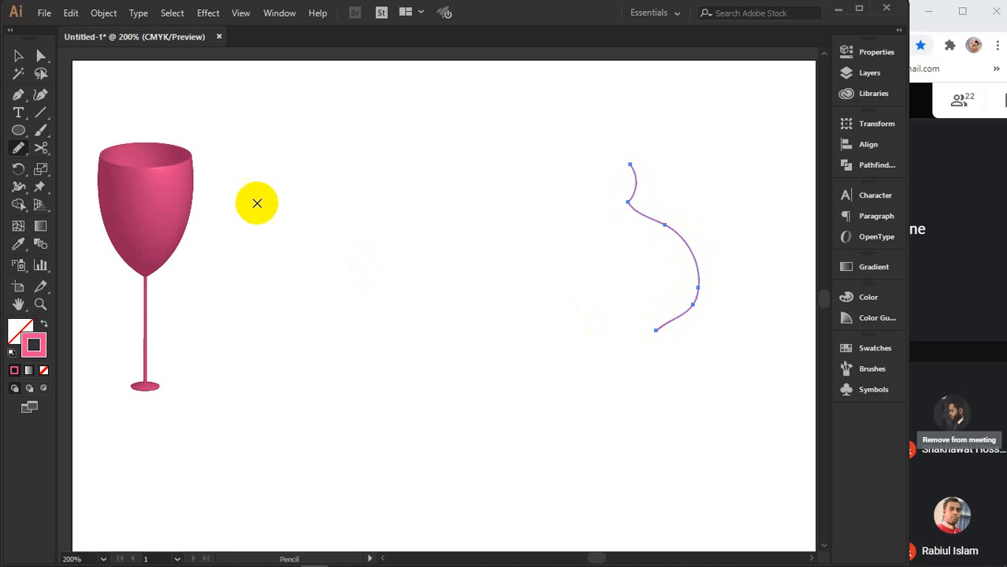
- Extend the bottom end anchor of the vase profile to the left and delete the path
left_click(20, 54)
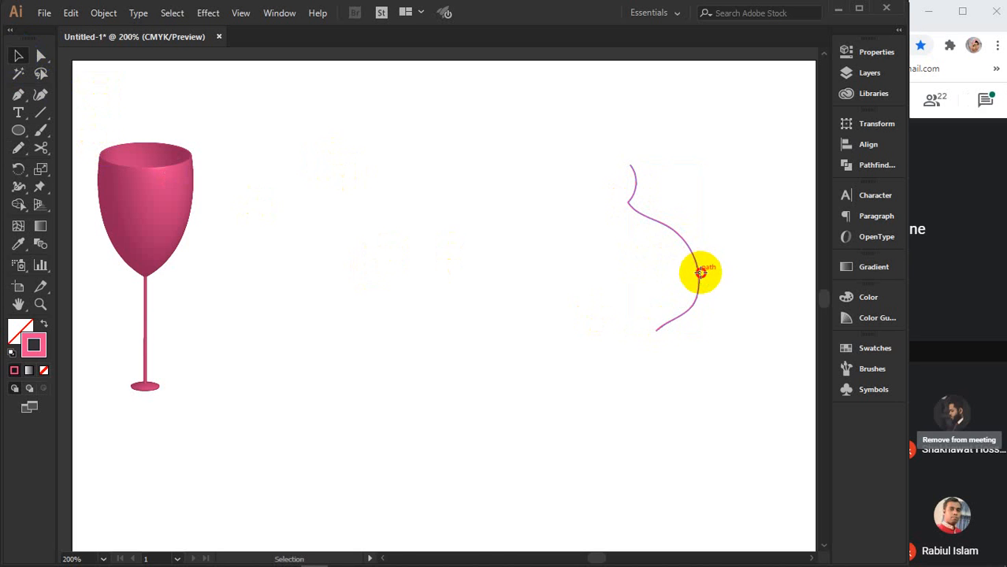
left_click(44, 61)
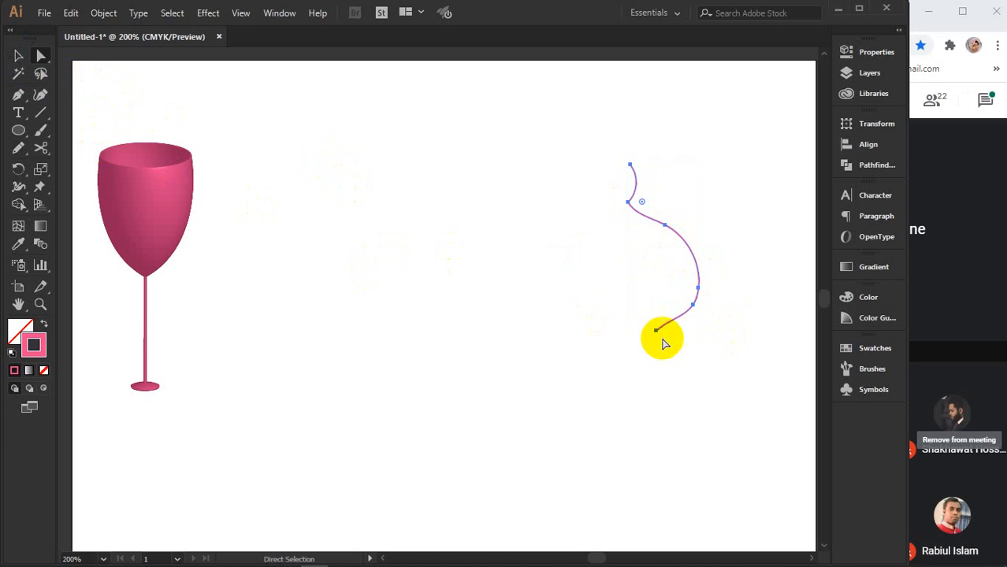
left_click_drag(656, 333, 613, 343)
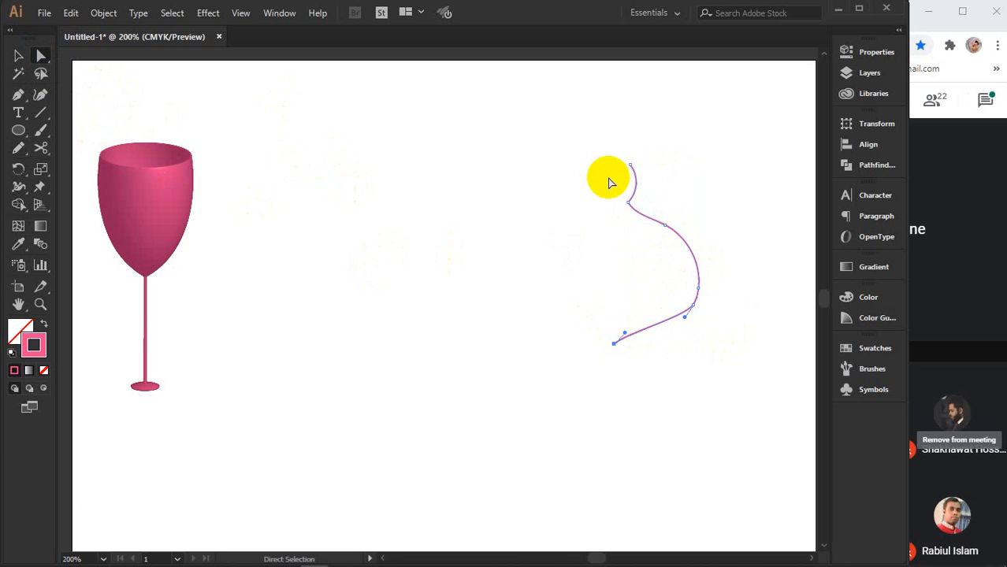
left_click_drag(609, 178, 700, 380)
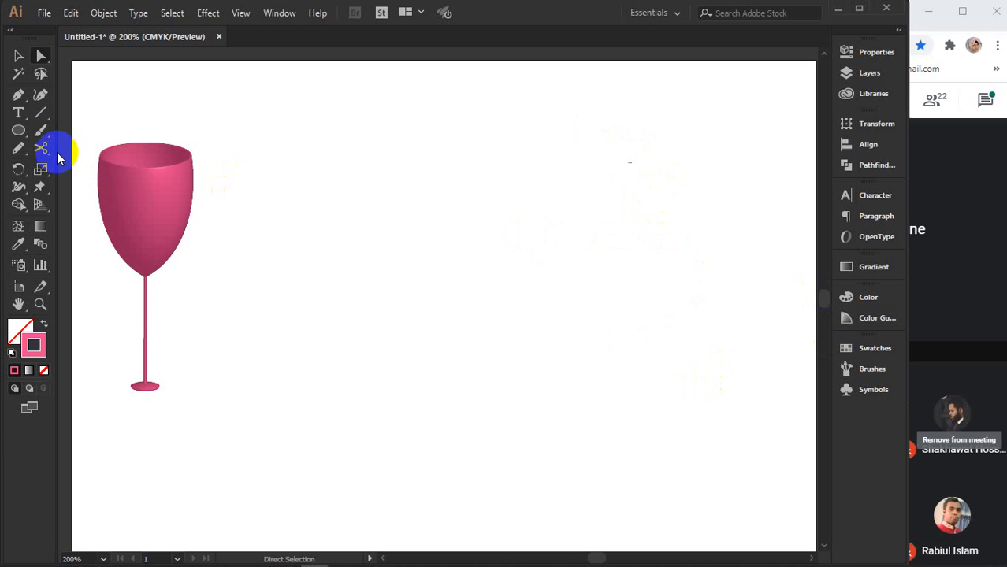
- Draw a left-bulging vase profile with a small curved neck using the Pencil tool and select it
left_click(19, 150)
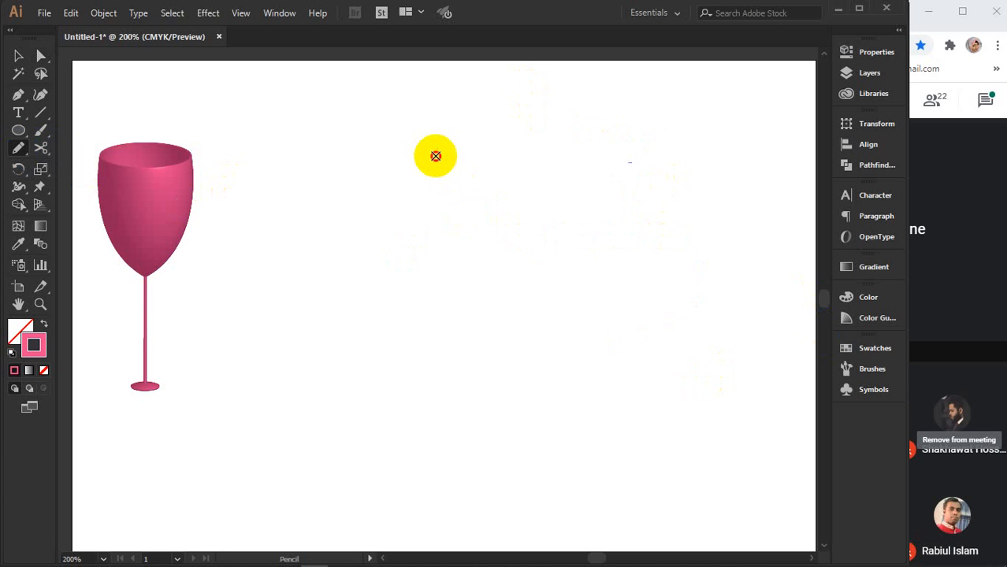
mouse_move(436, 156)
left_mouse_down()
mouse_move(435, 190)
mouse_move(396, 268)
mouse_move(397, 310)
mouse_move(445, 366)
left_mouse_up()
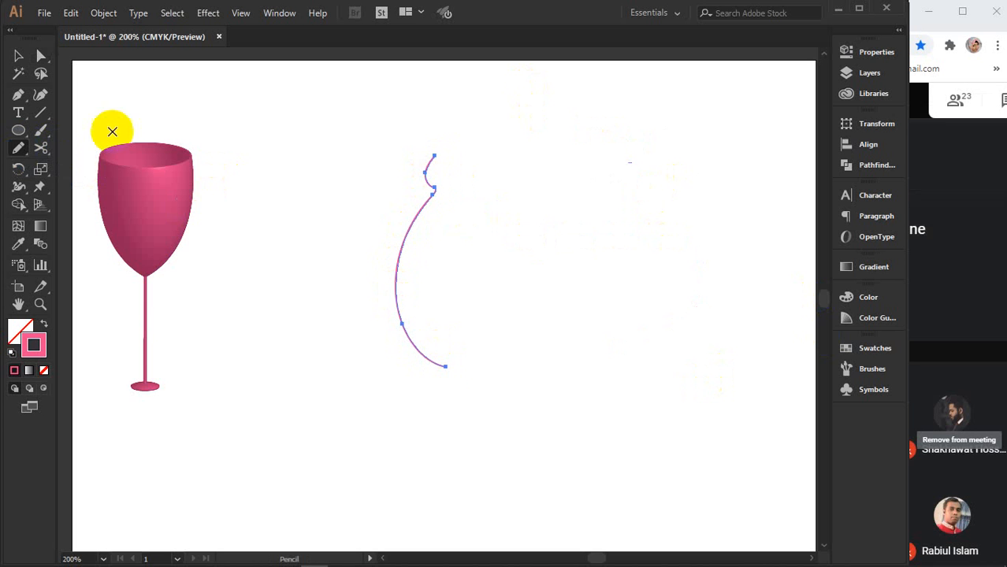
left_click(18, 54)
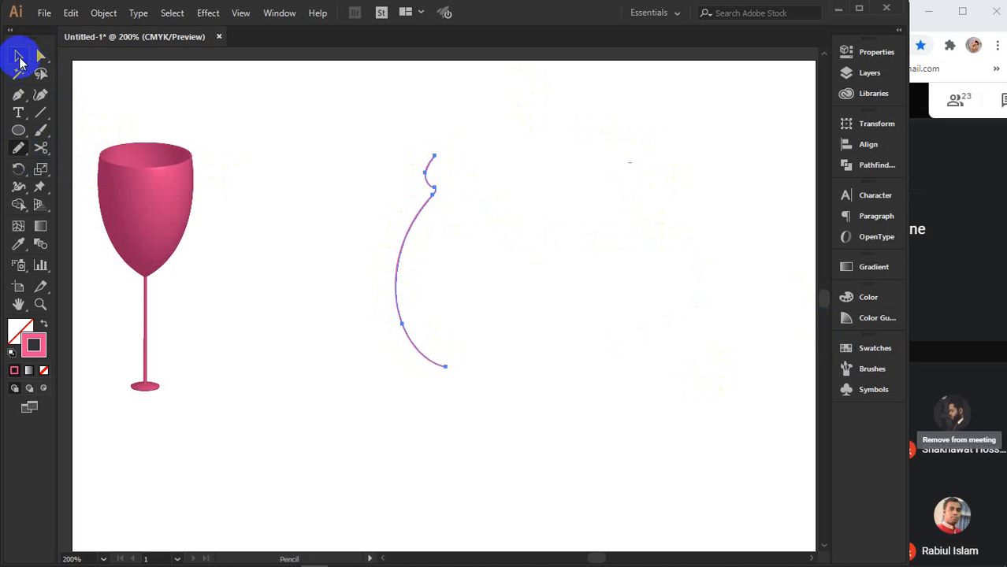
right_click(395, 276)
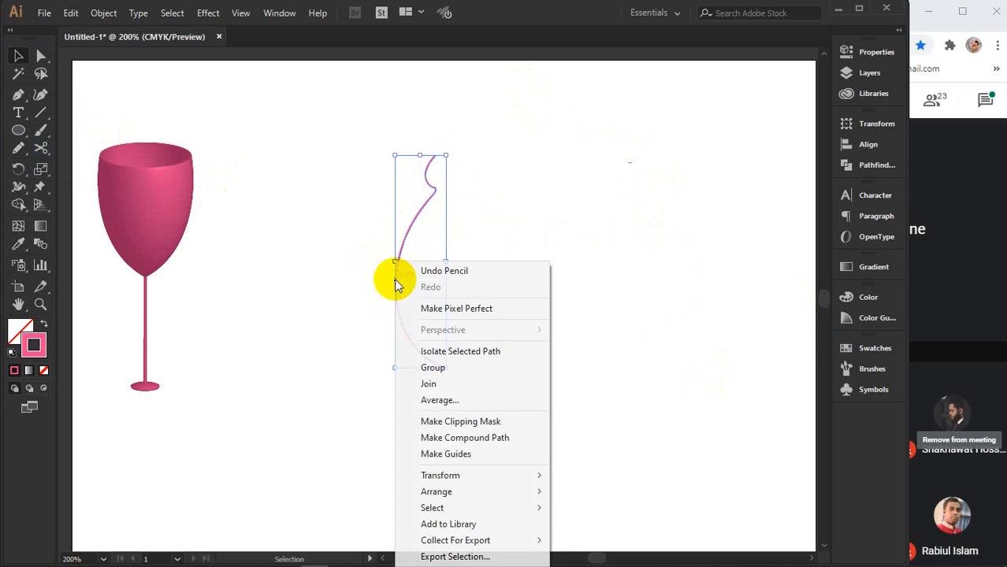
left_click(587, 352)
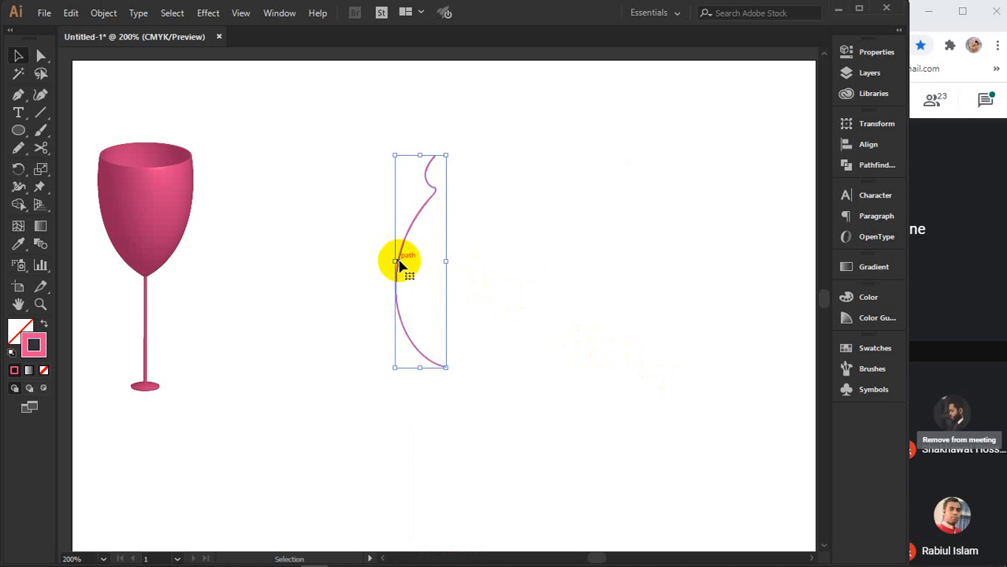
- Undo the accidental horizontal stretch of the vase profile and place a copy to the right of the original
left_click_drag(401, 261, 606, 273)
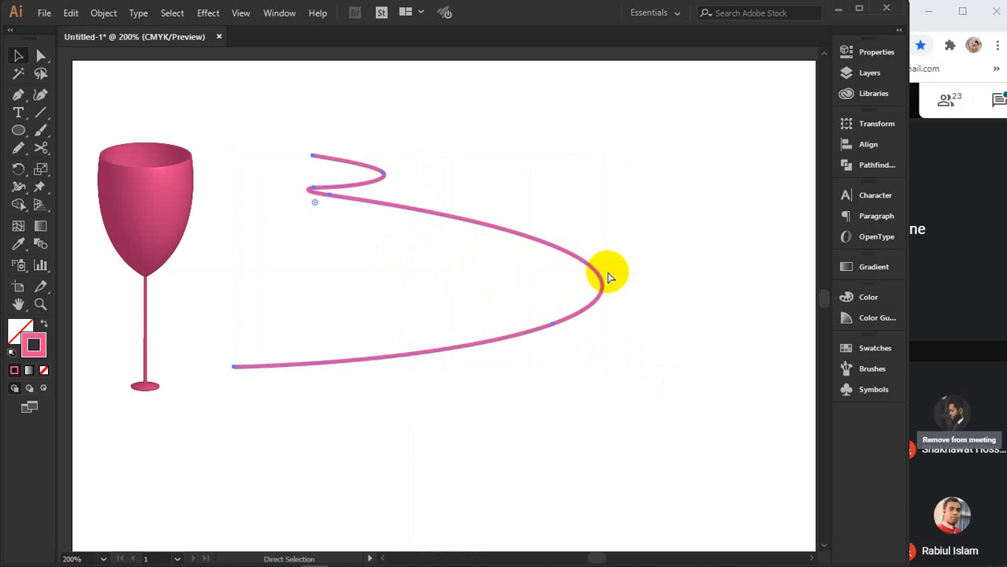
key("ctrl+z")
left_click_drag(400, 258, 658, 240)
scroll(551, 293, "right", 3)
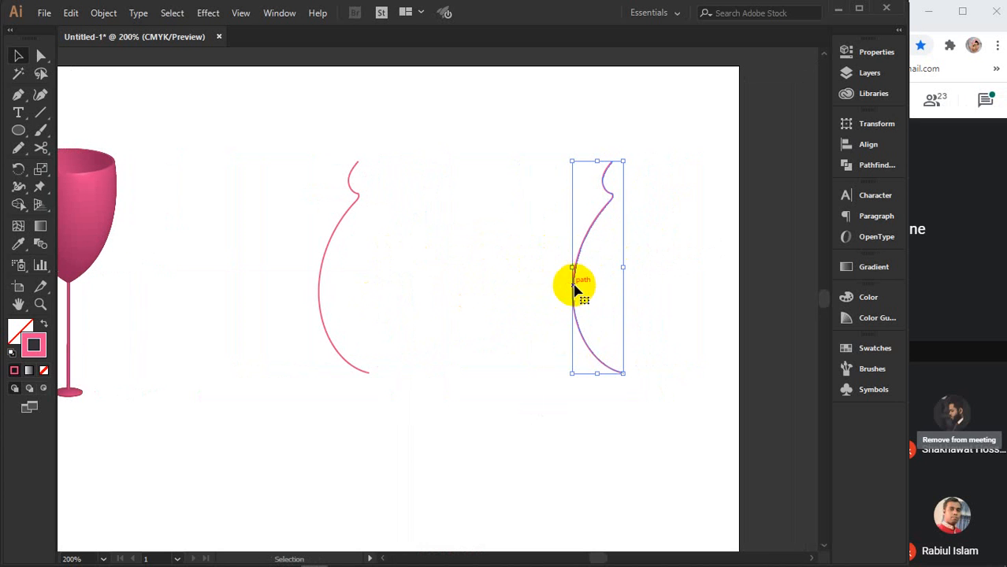
- Reflect the copied vase profile across the vertical axis so that it bulges to the right, and deselect it
right_click(573, 302)
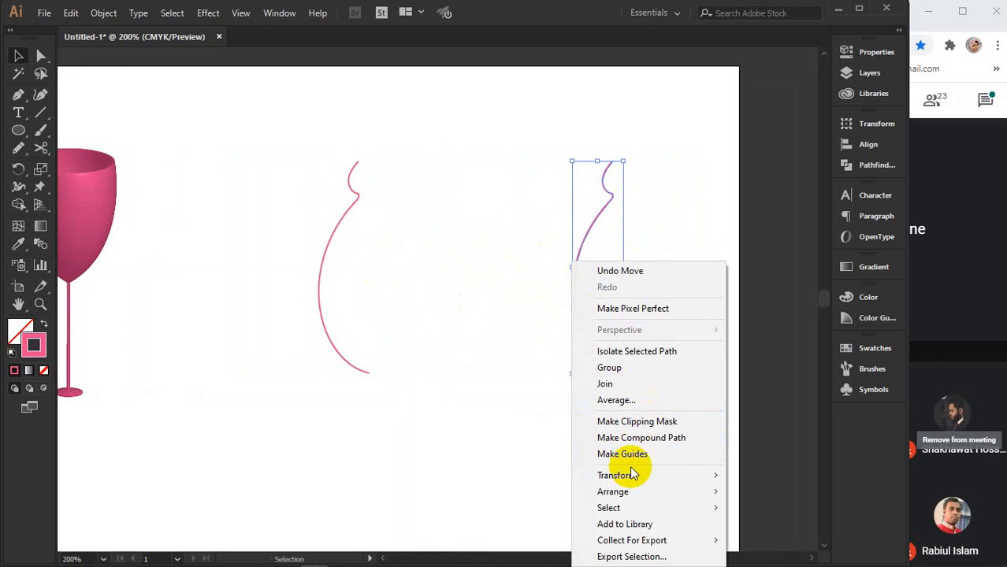
mouse_move(639, 476)
left_click(763, 400)
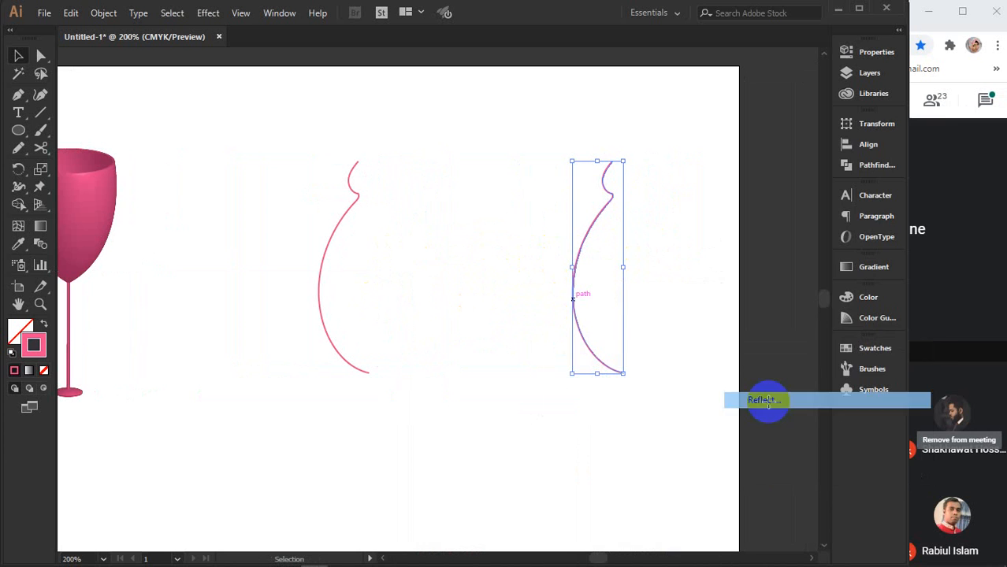
left_click(733, 308)
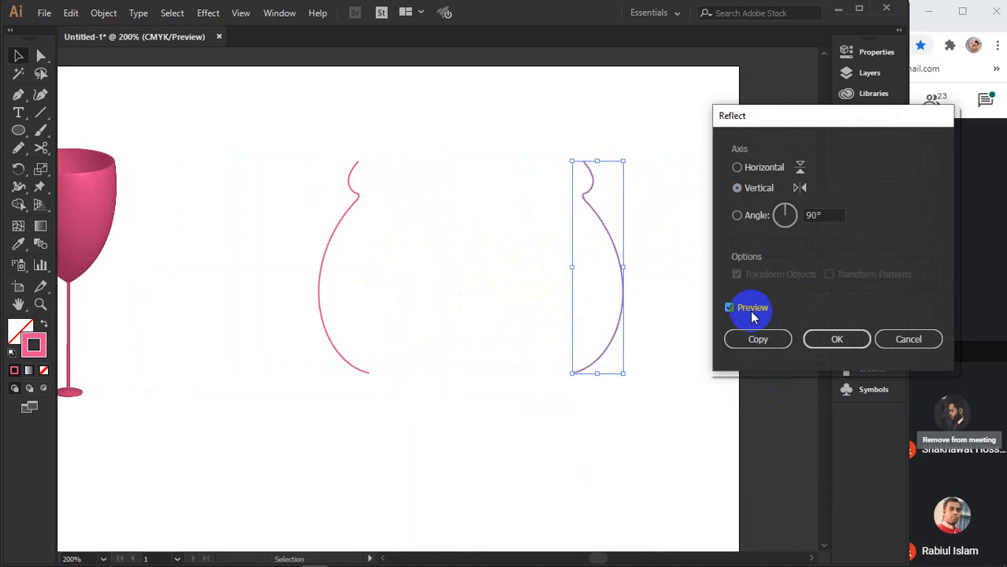
left_click(831, 340)
left_click(204, 256)
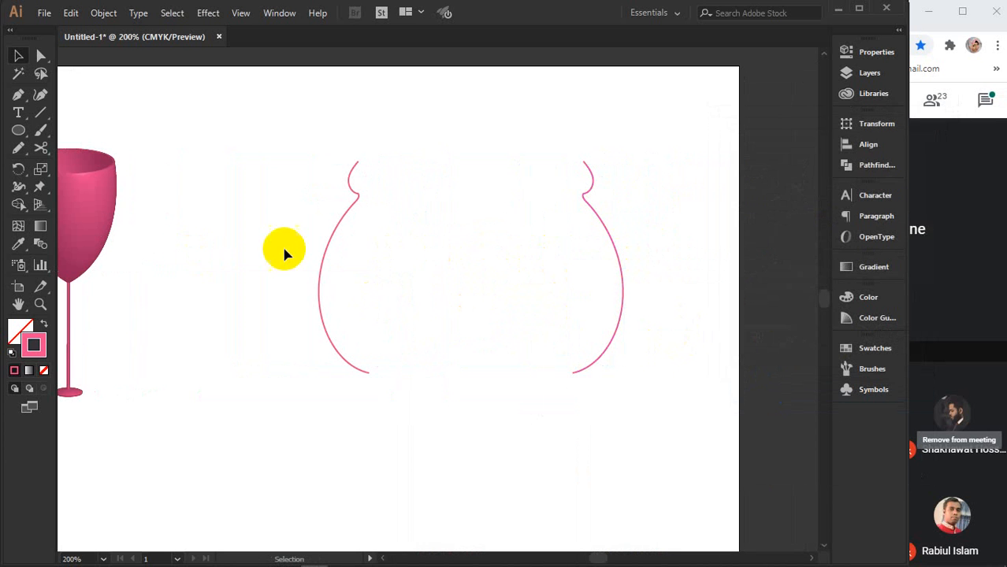
- Move the left-bulging profile slightly left and apply a 360° 3D Revolve from its left edge in the Off-Axis Front position
left_click_drag(328, 247, 276, 250)
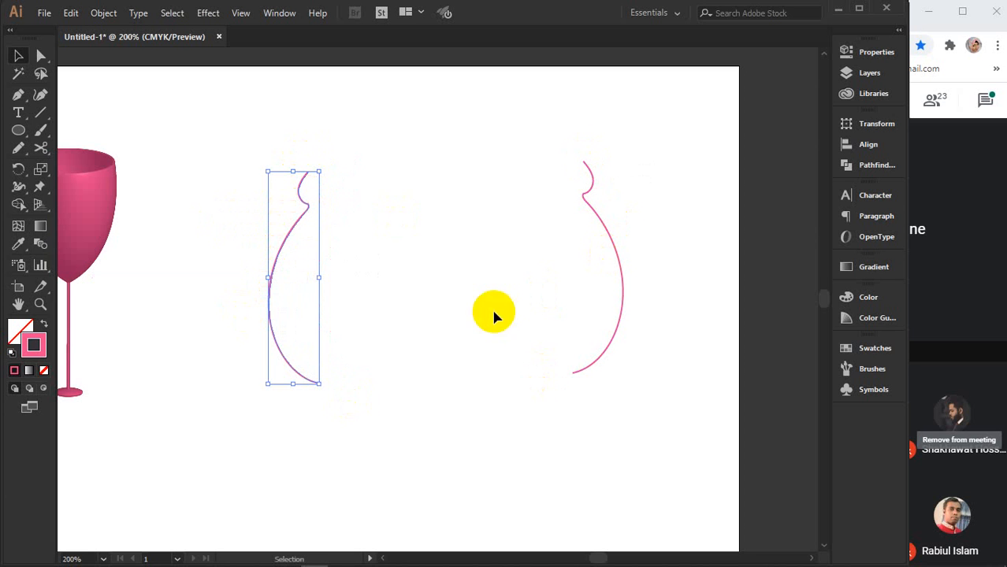
left_click(211, 14)
mouse_move(233, 97)
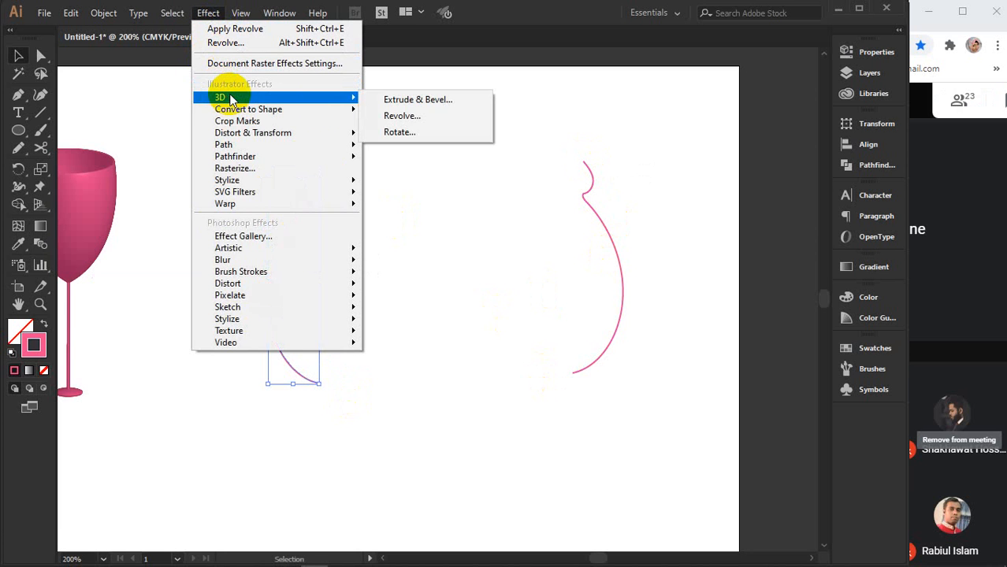
left_click(414, 117)
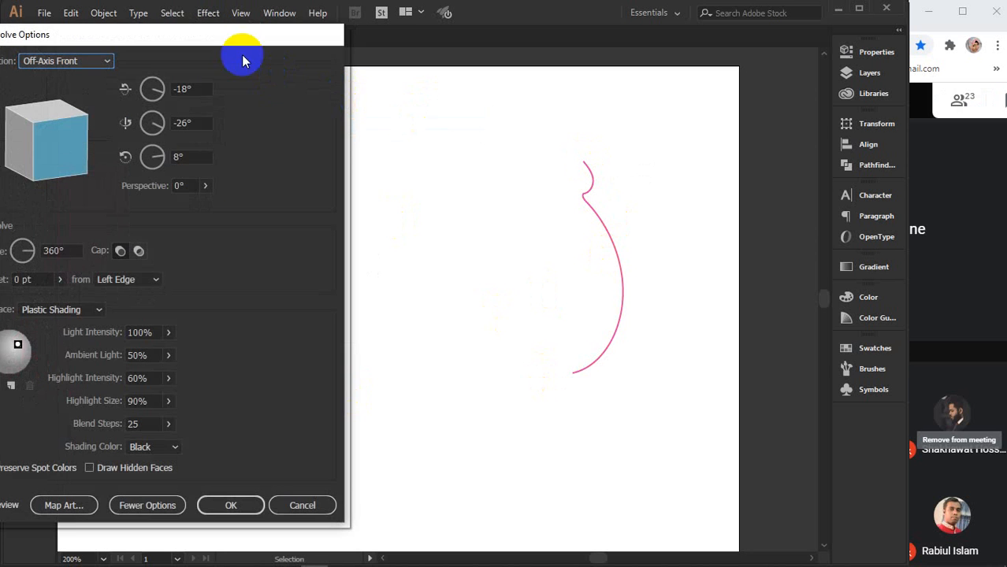
left_click_drag(220, 29, 717, 29)
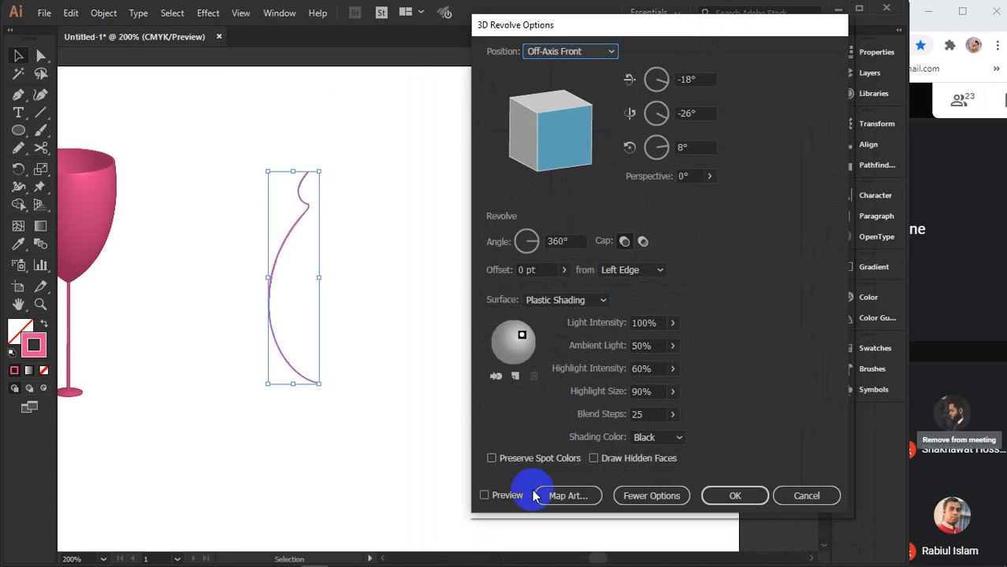
left_click(652, 496)
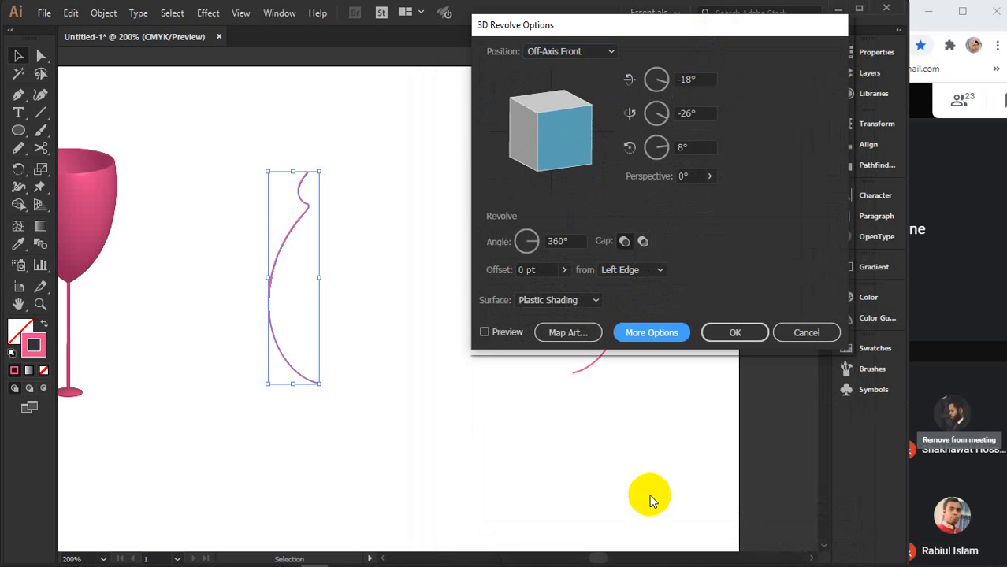
left_click(485, 333)
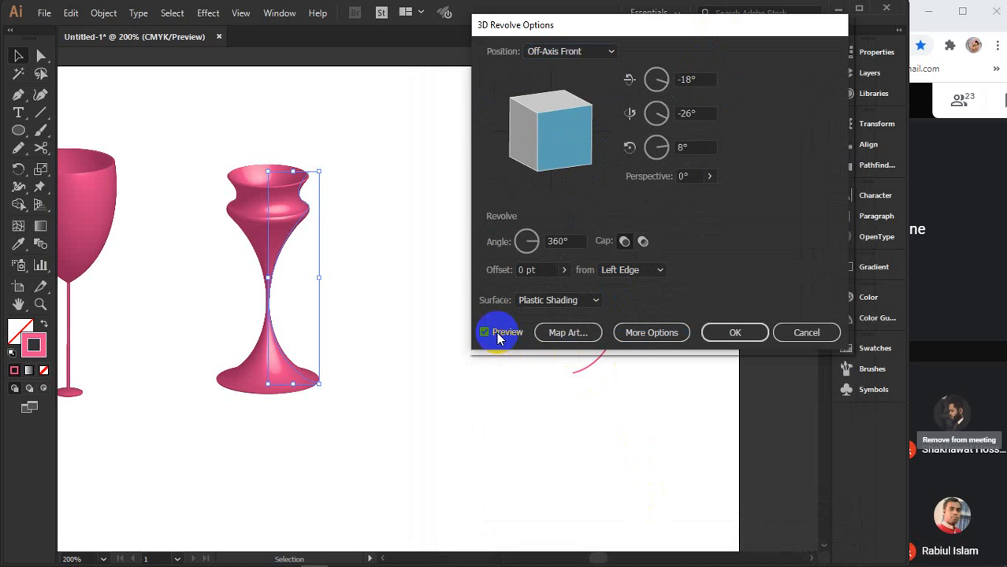
left_click(724, 332)
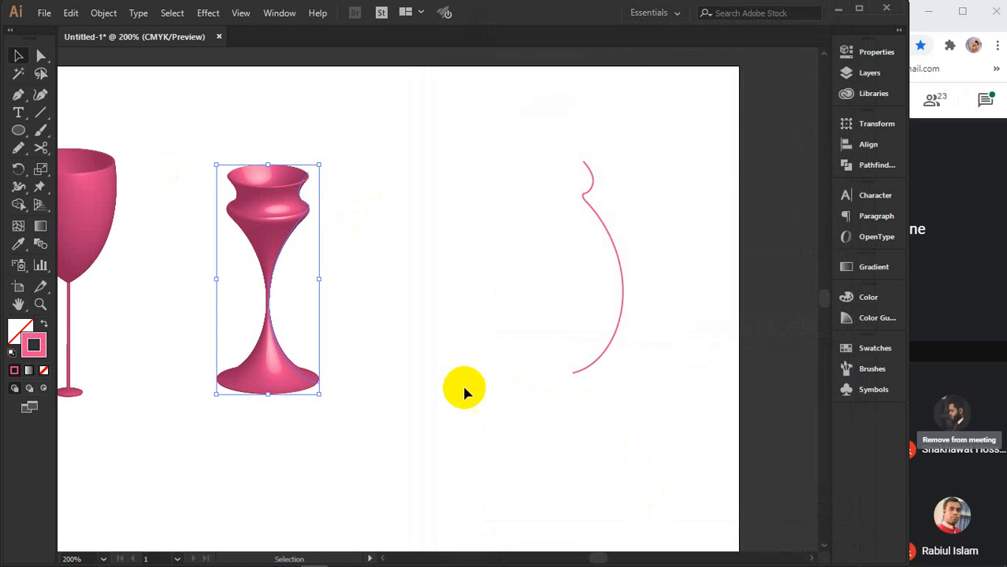
- Apply a 3D Revolve to the right-bulging profile with 360°, 0 pt offset from the left edge and Plastic Shading
left_click_drag(548, 258, 695, 366)
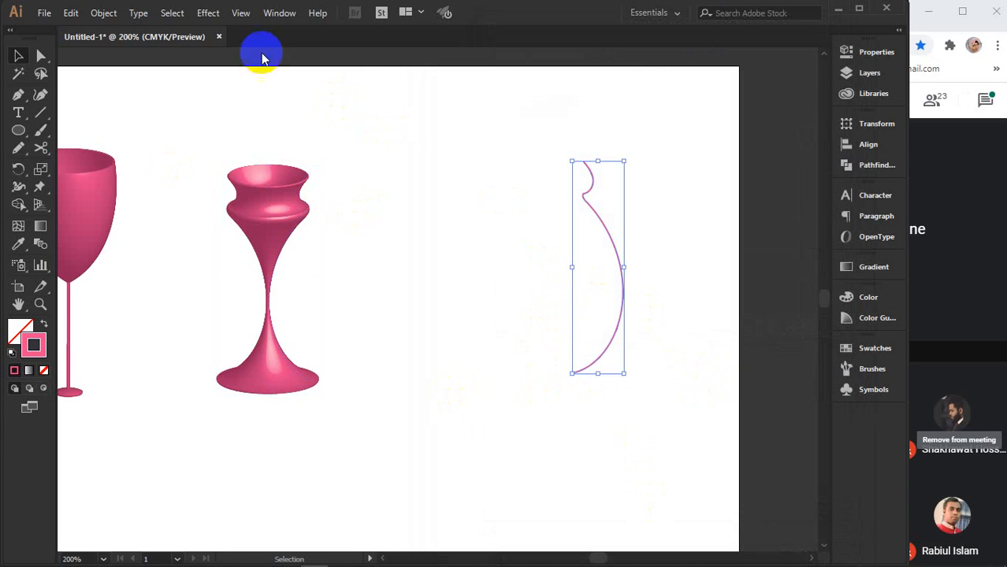
left_click(208, 12)
mouse_move(234, 101)
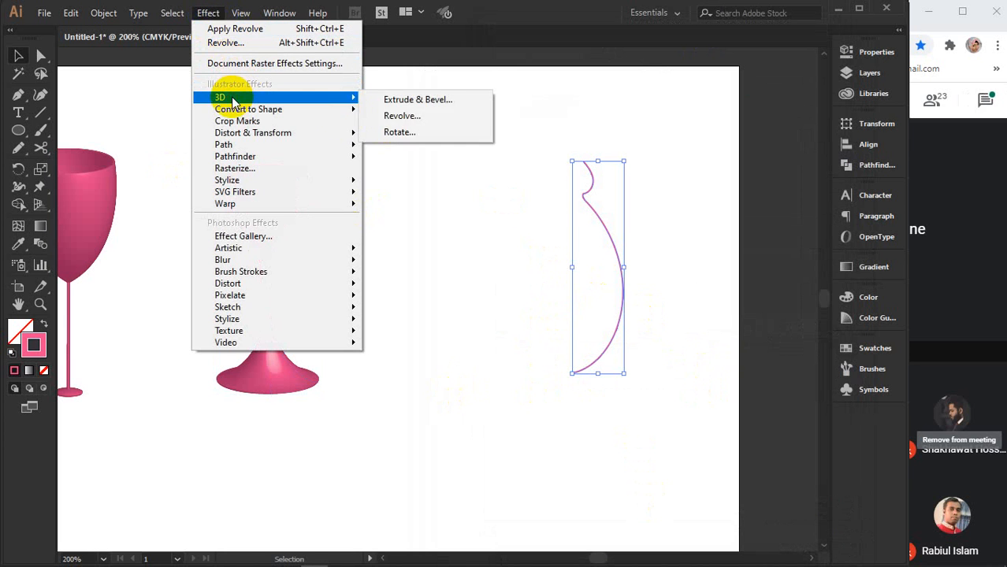
left_click(391, 116)
left_click(507, 333)
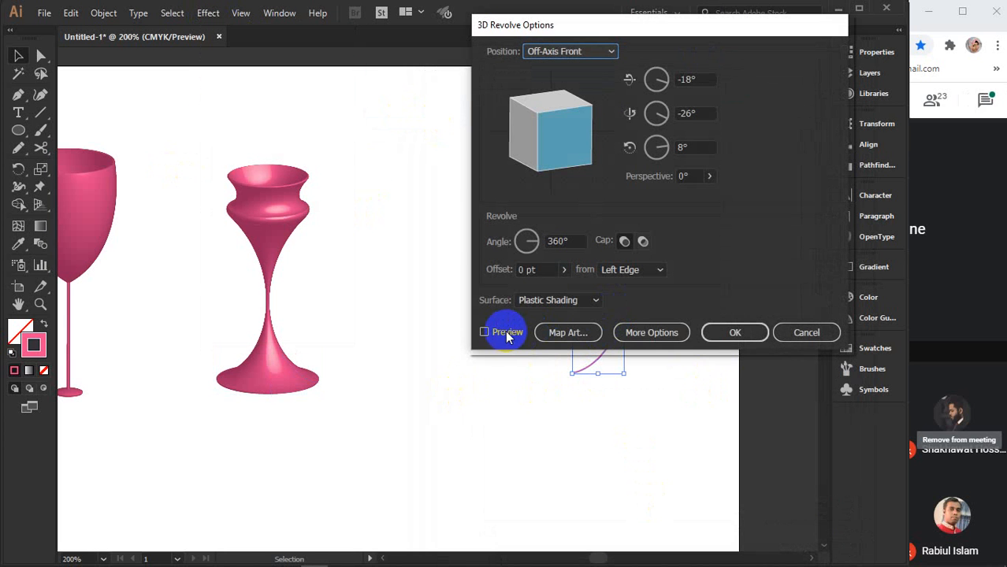
left_click(735, 333)
left_click(526, 438)
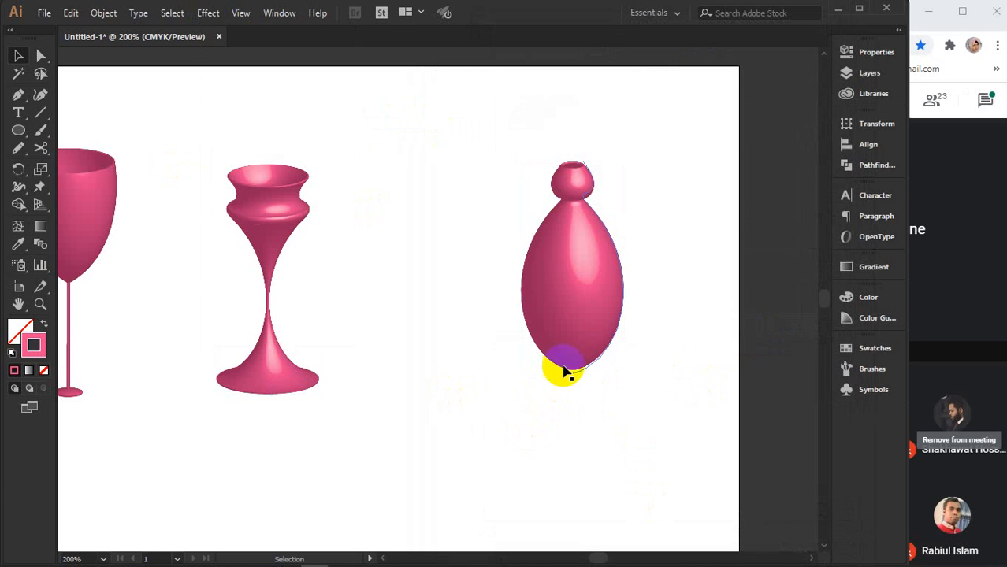
- Move the bulbous vase left and the narrow-waisted vase slightly right so they stand side by side, and deselect them
left_click_drag(607, 275, 472, 296)
mouse_move(269, 272)
left_mouse_down()
mouse_move(289, 274)
mouse_move(279, 275)
mouse_move(285, 281)
left_mouse_up()
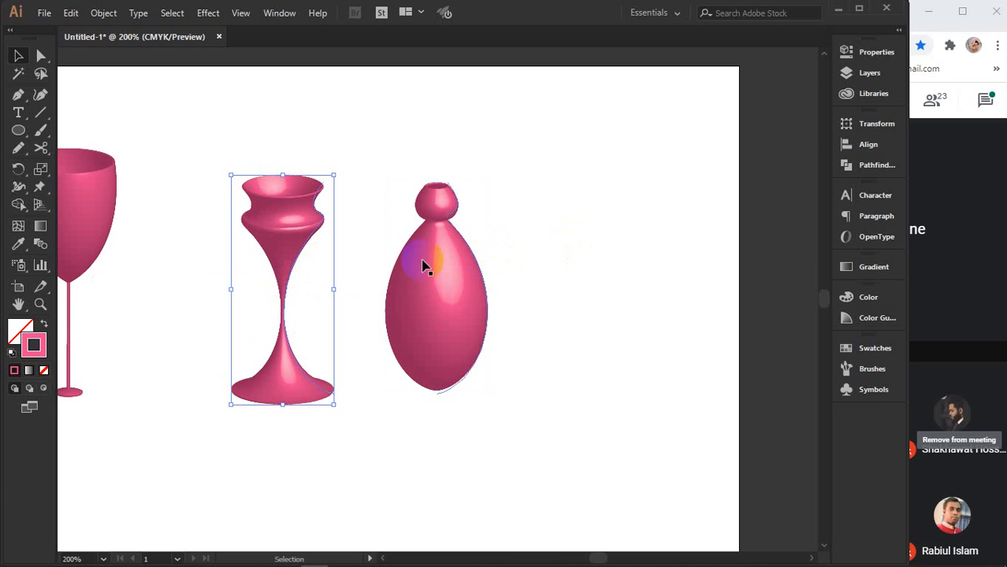
left_click(575, 262)
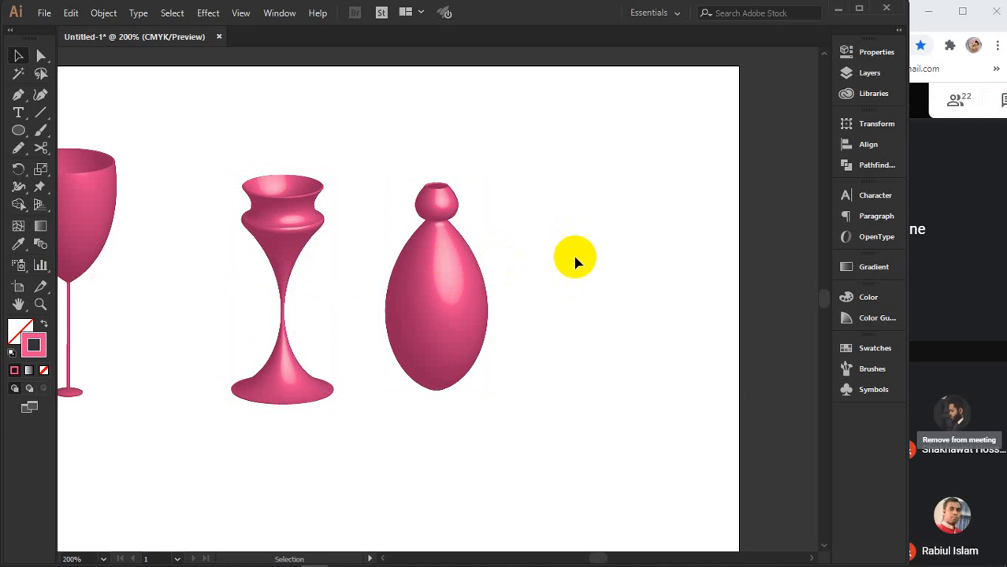
- Draw a short arc curving down to the left below the bulbous vase with the Pen tool, ending at a trimmed anchor handle
left_click(19, 96)
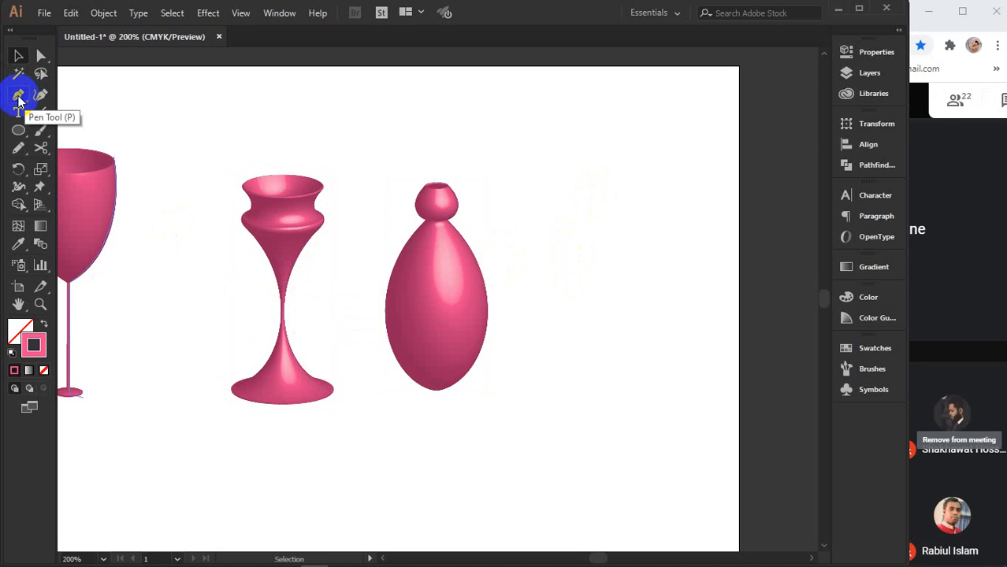
scroll(472, 236, "down", 4)
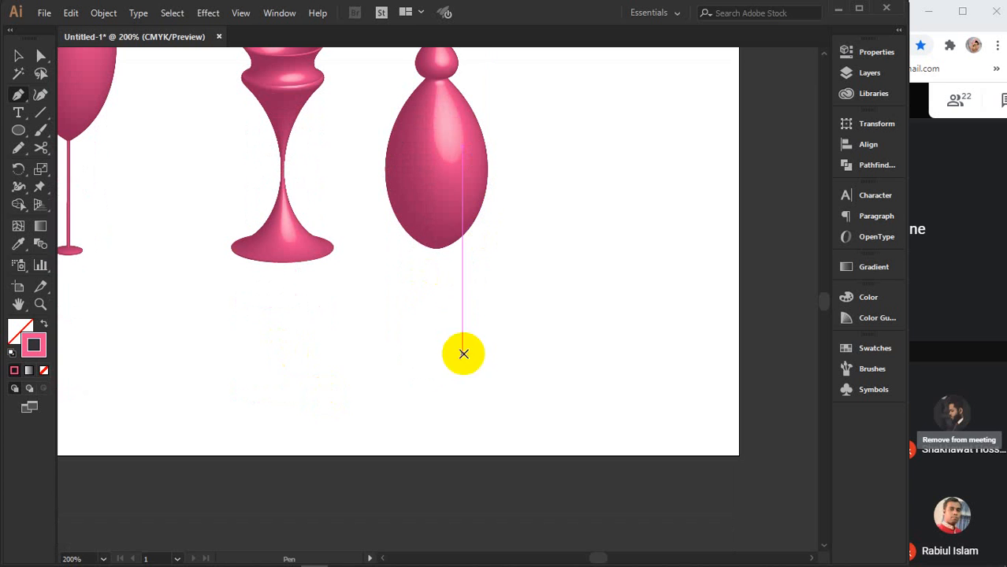
left_click(519, 301)
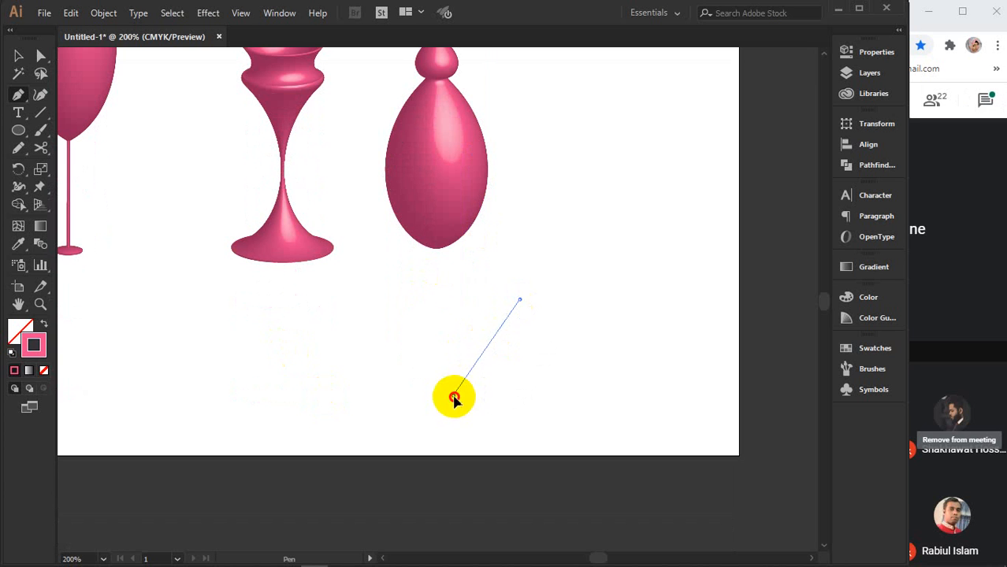
left_click_drag(454, 395, 402, 422)
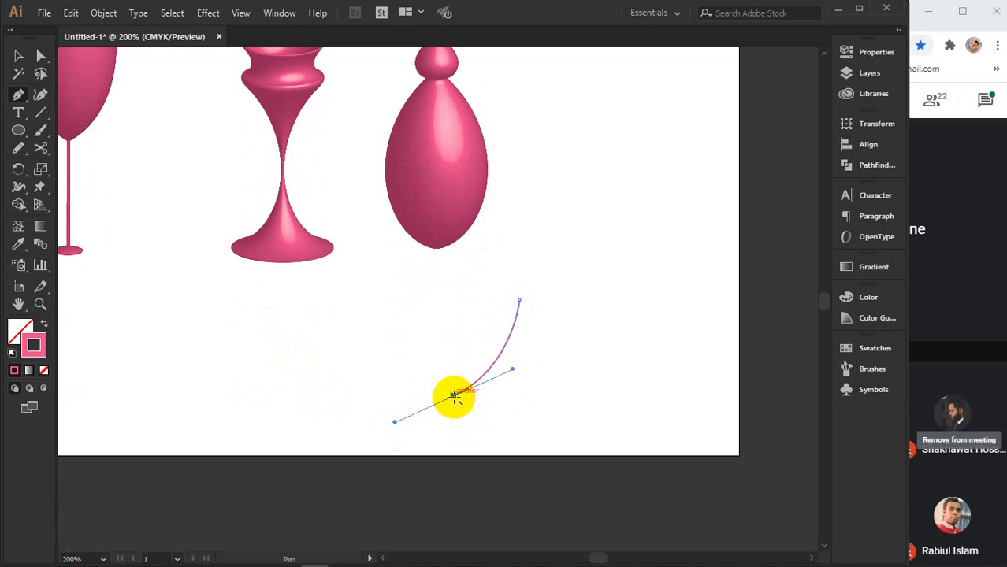
scroll(454, 397, "up", 5)
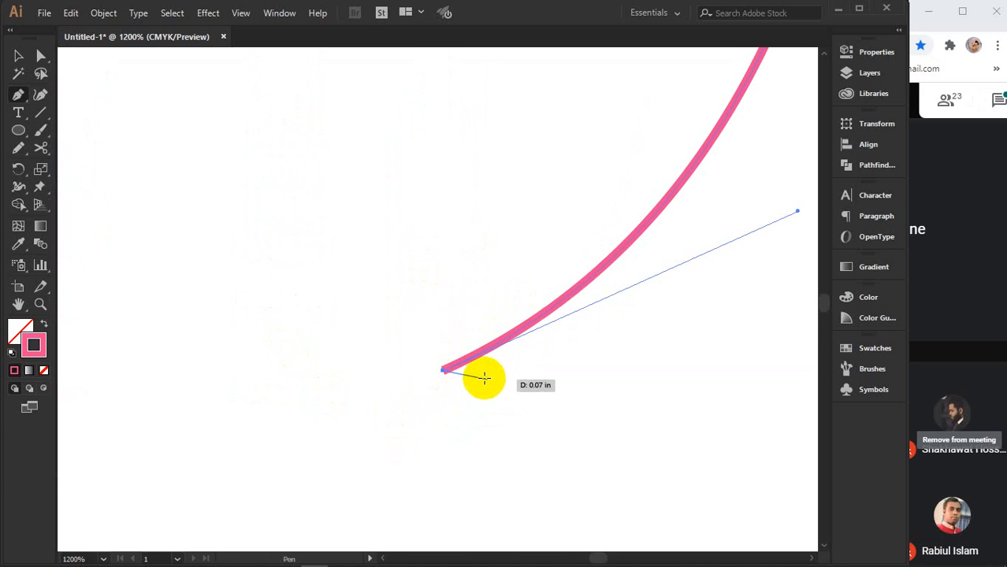
left_click_drag(484, 377, 459, 366)
left_click(18, 55)
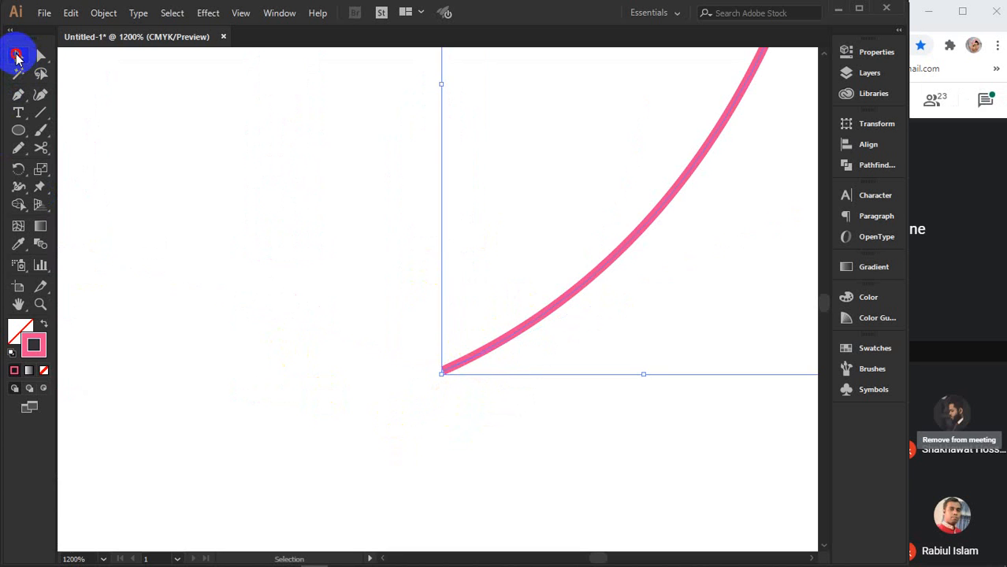
scroll(322, 296, "down", 5)
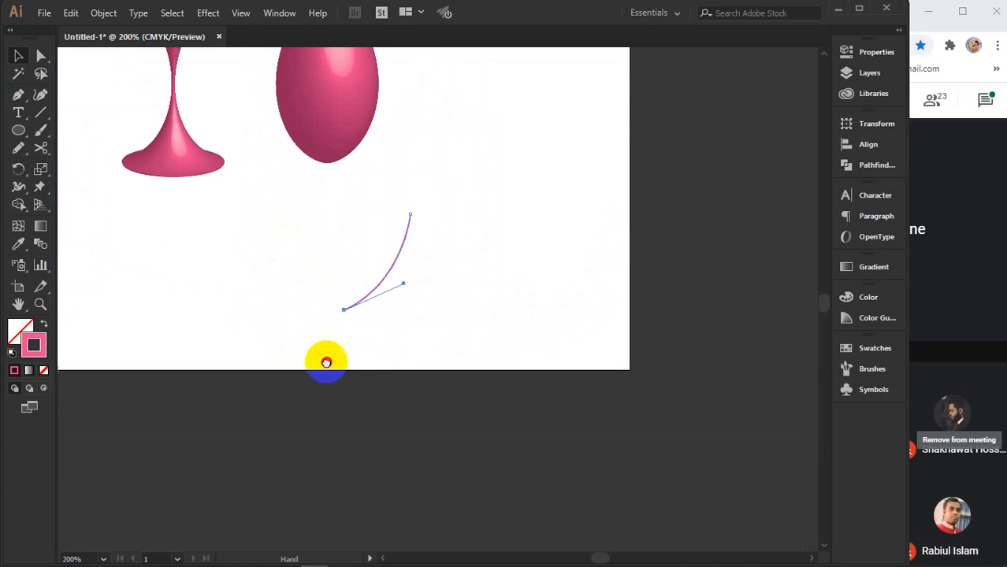
left_click_drag(326, 360, 440, 454)
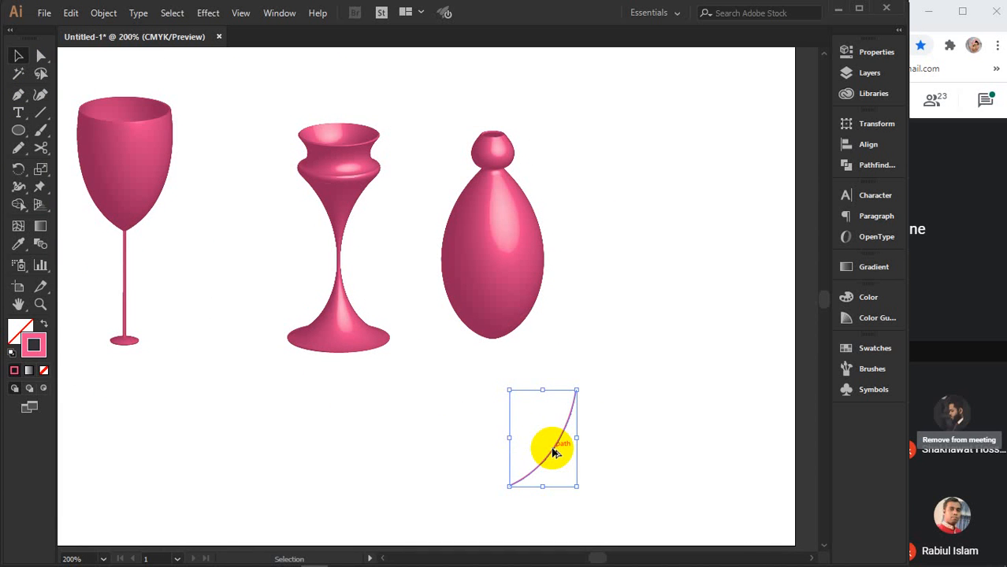
- Place a copy of the arc to the left of the original and reflect it across the vertical axis
left_click_drag(553, 447, 241, 465)
right_click(240, 465)
mouse_move(293, 365)
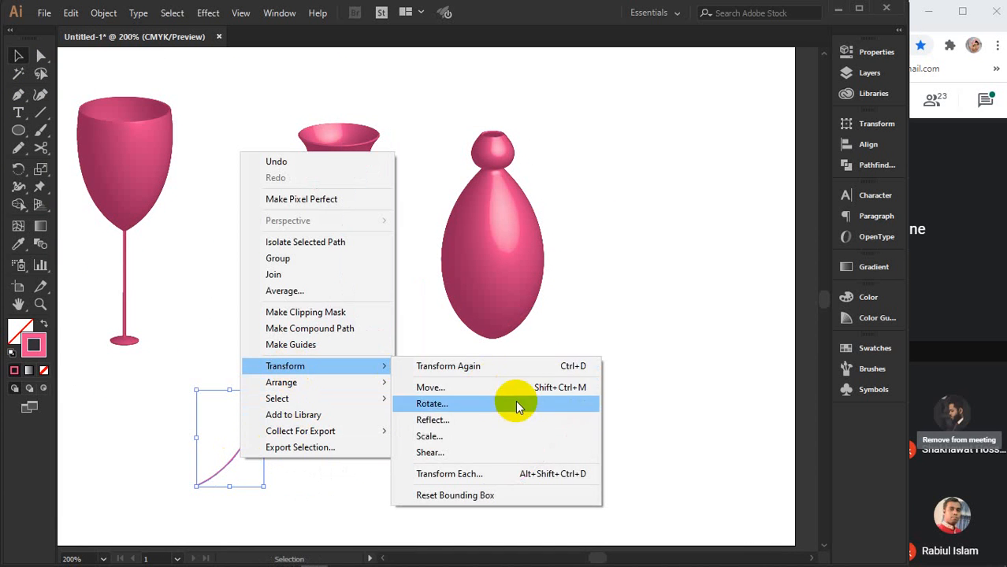
left_click(455, 419)
left_click(829, 337)
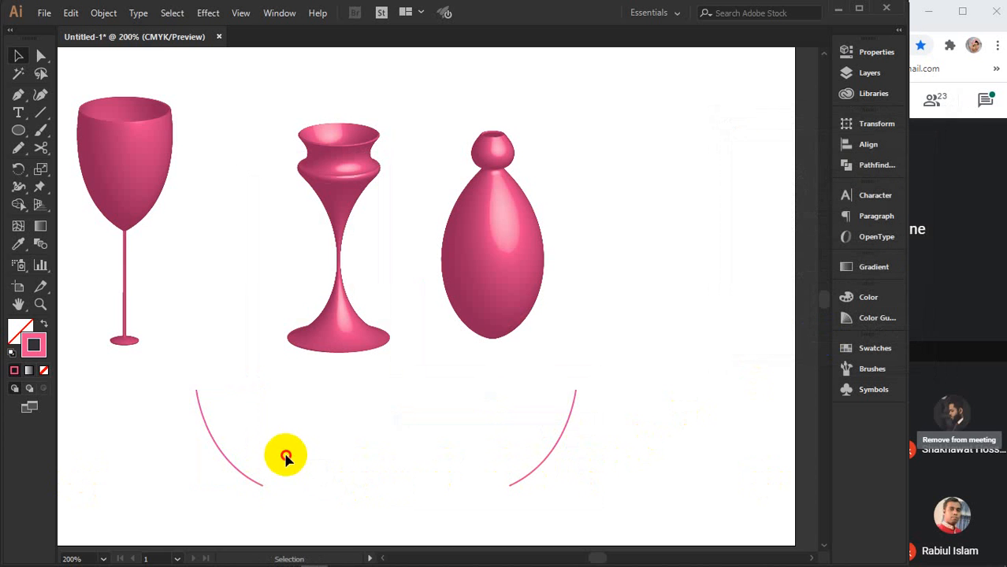
left_click_drag(285, 456, 180, 512)
left_click(207, 13)
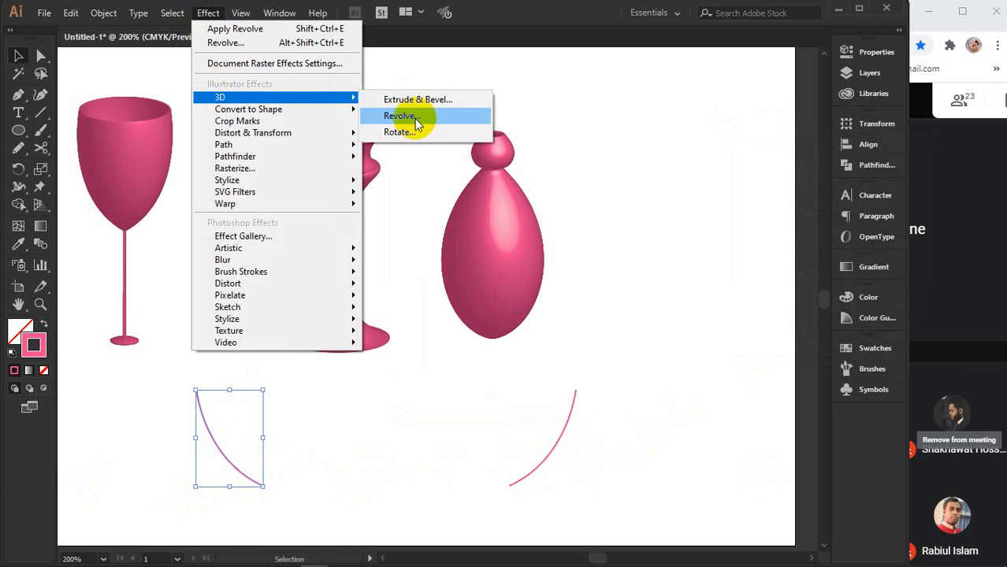
left_click(572, 207)
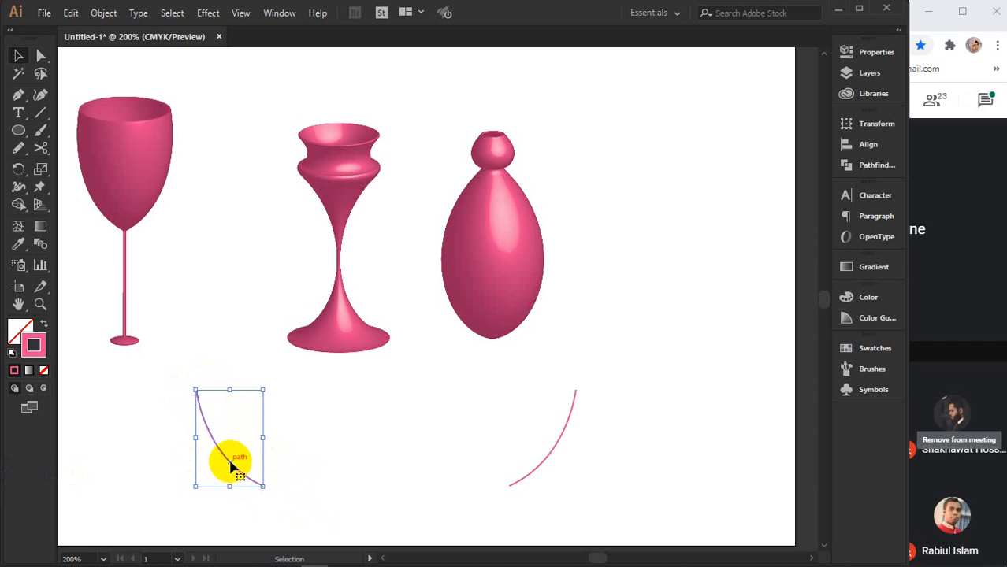
left_click(197, 390)
left_click(196, 390)
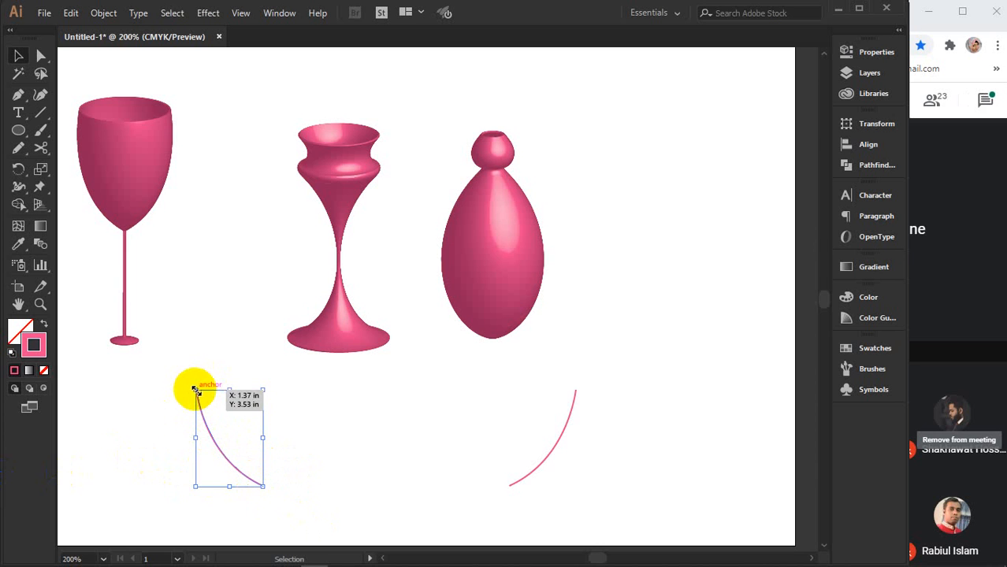
left_click(549, 461)
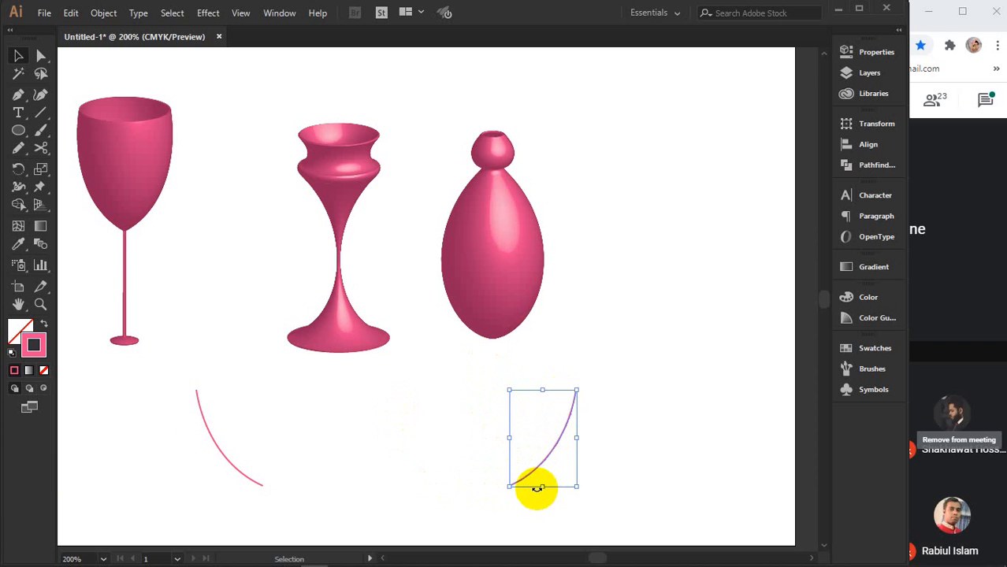
- Apply a 3D Revolve to the left arc with 360° from the left edge in the Off-Axis Front position
left_click_drag(287, 438, 197, 495)
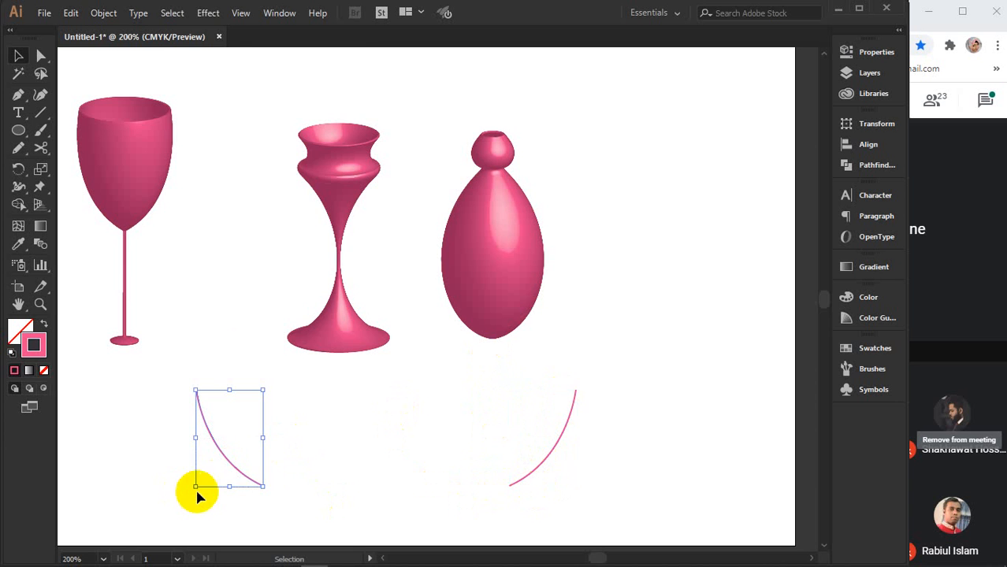
left_click(208, 13)
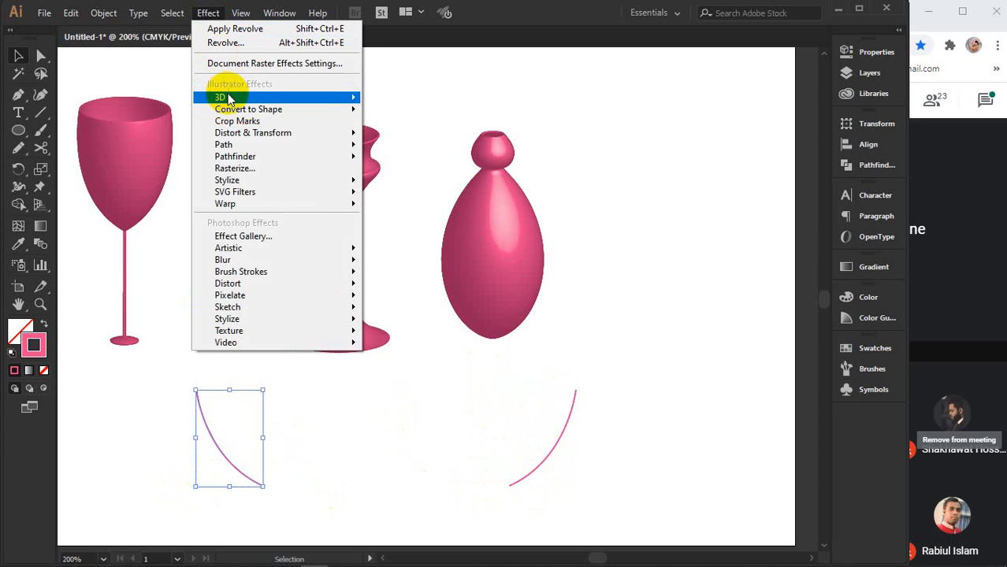
mouse_move(228, 98)
left_click(400, 116)
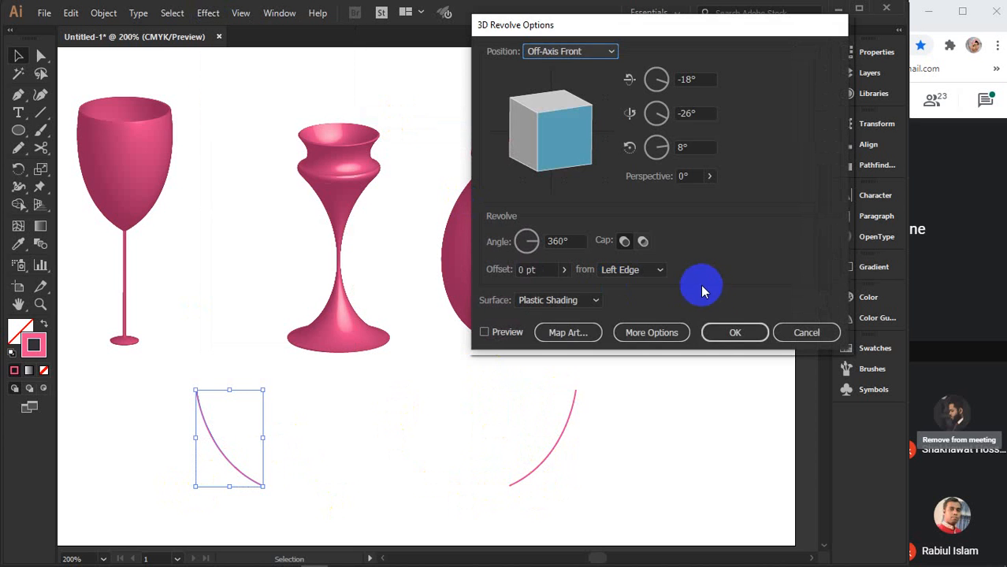
left_click(719, 334)
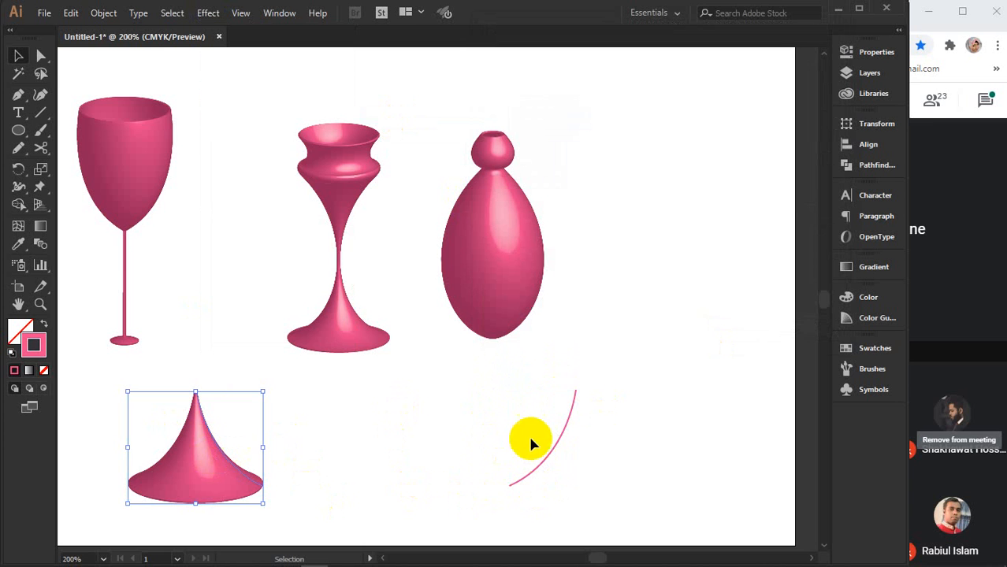
- Apply a 3D Revolve to the remaining arc below the bulbous vase, turning it into a pointed bowl
left_click(549, 453)
left_click(221, 14)
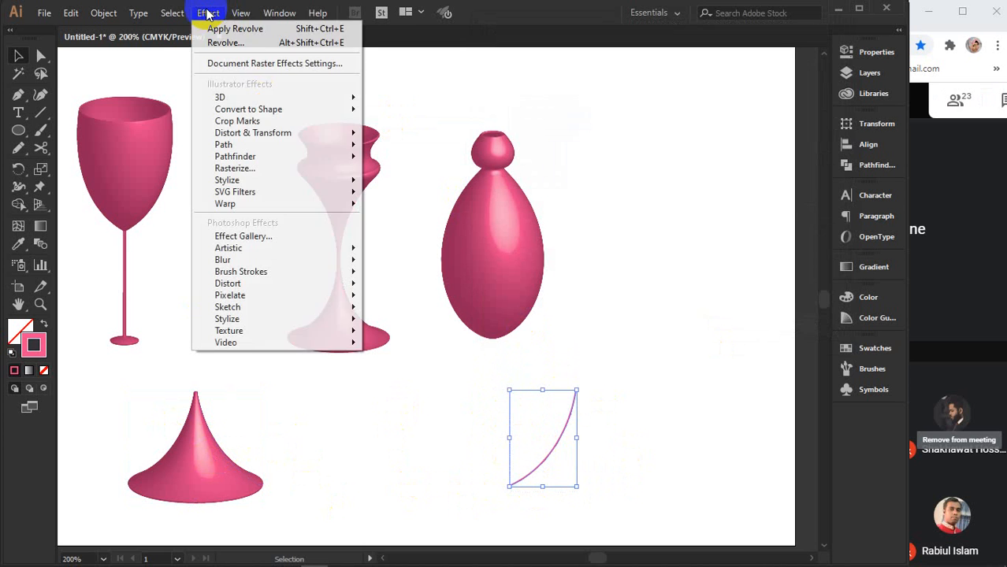
mouse_move(237, 96)
left_click(390, 117)
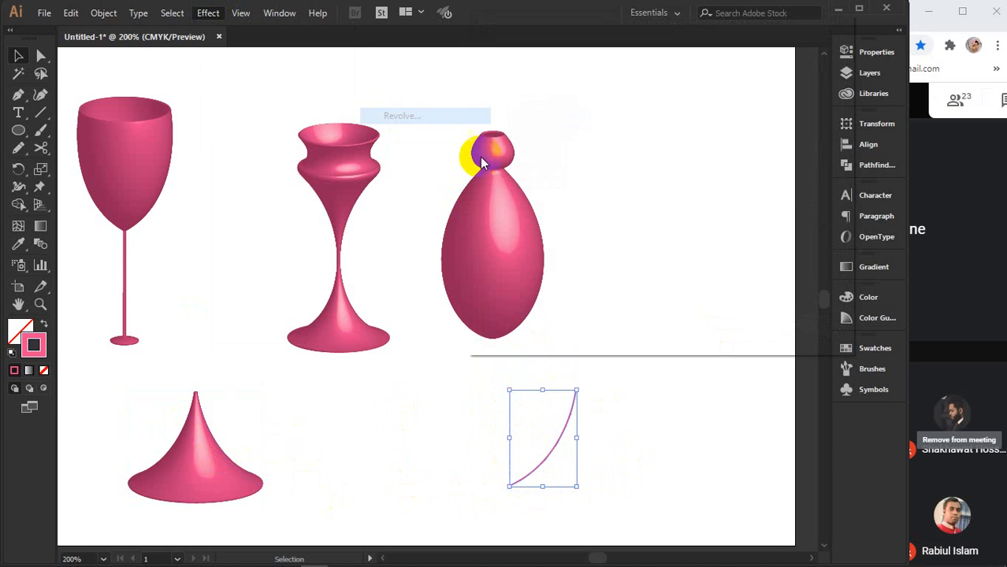
left_click(736, 333)
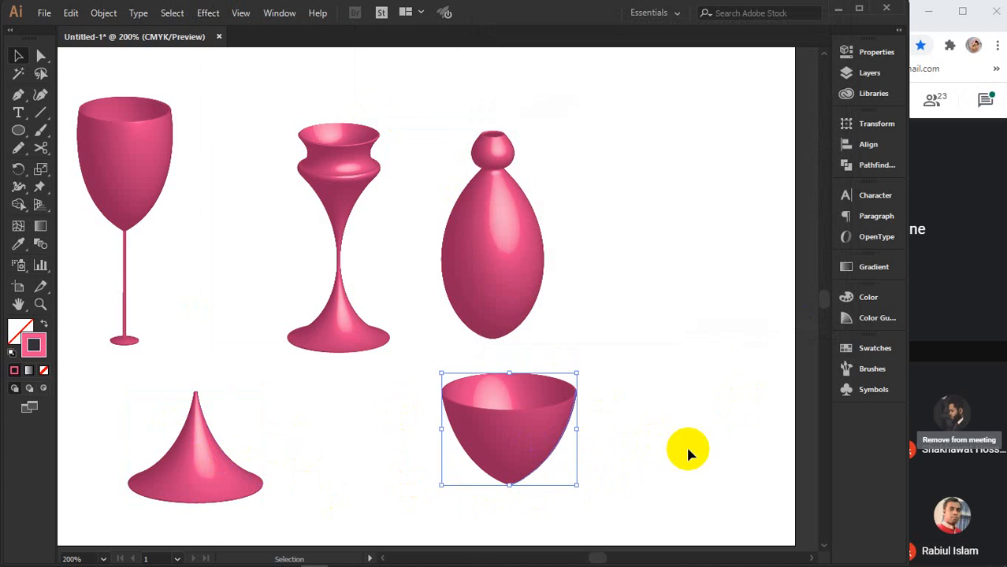
- Raise the pointed bowl's bottom anchor with the Direct Selection tool and pull its handle outward to round the bowl
left_click(41, 56)
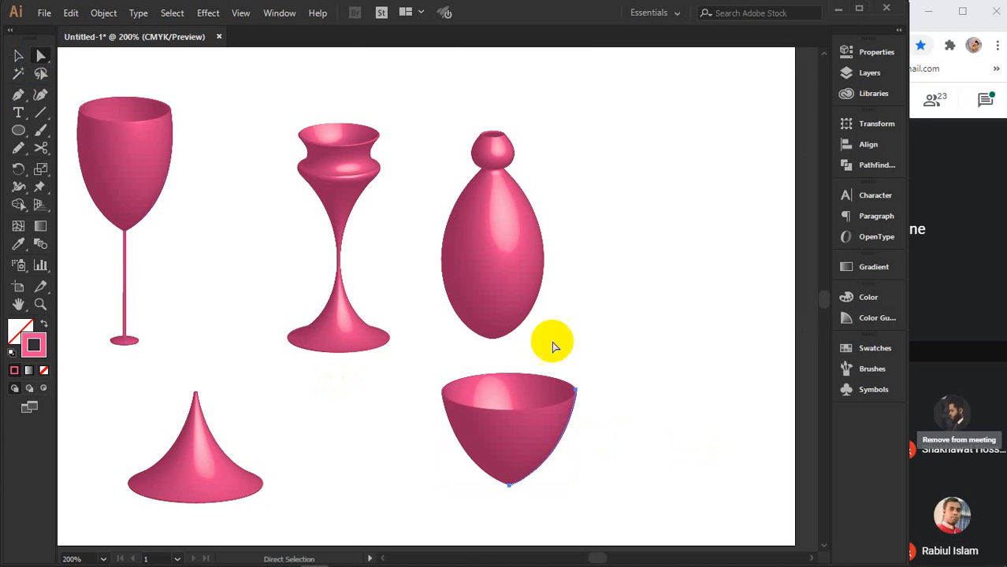
scroll(542, 470, "up", 2)
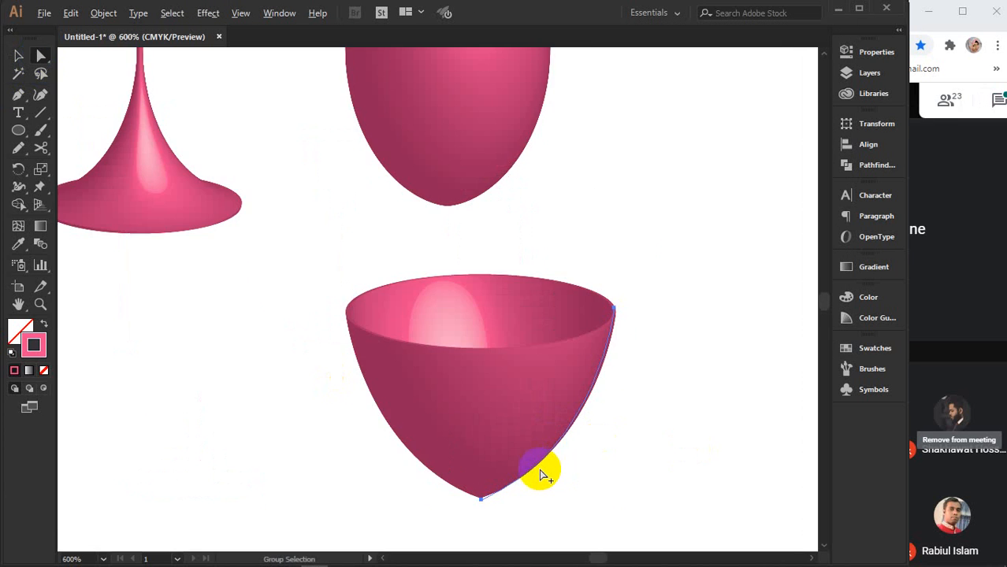
scroll(542, 472, "up", 1)
left_click(453, 514)
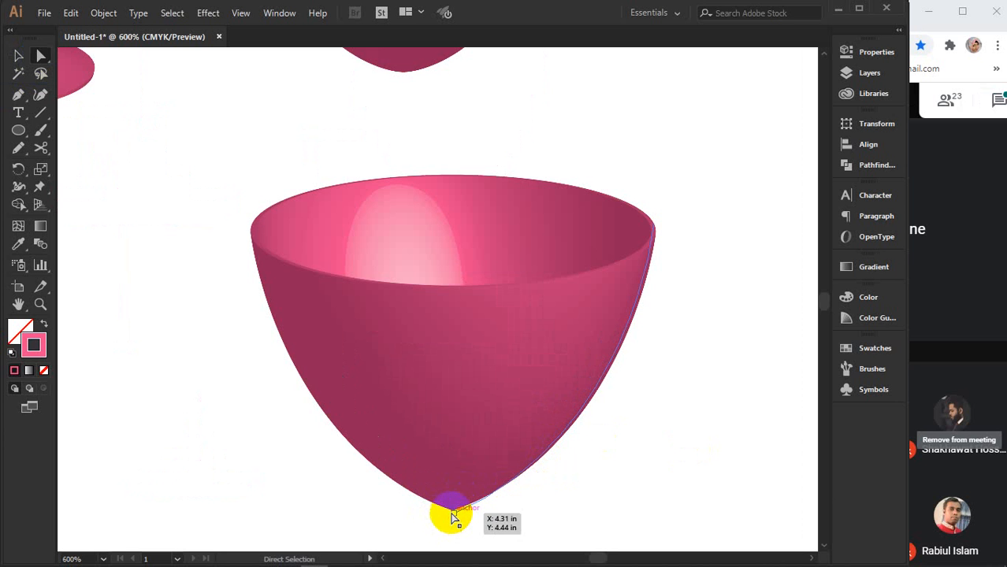
left_click_drag(453, 514, 440, 445)
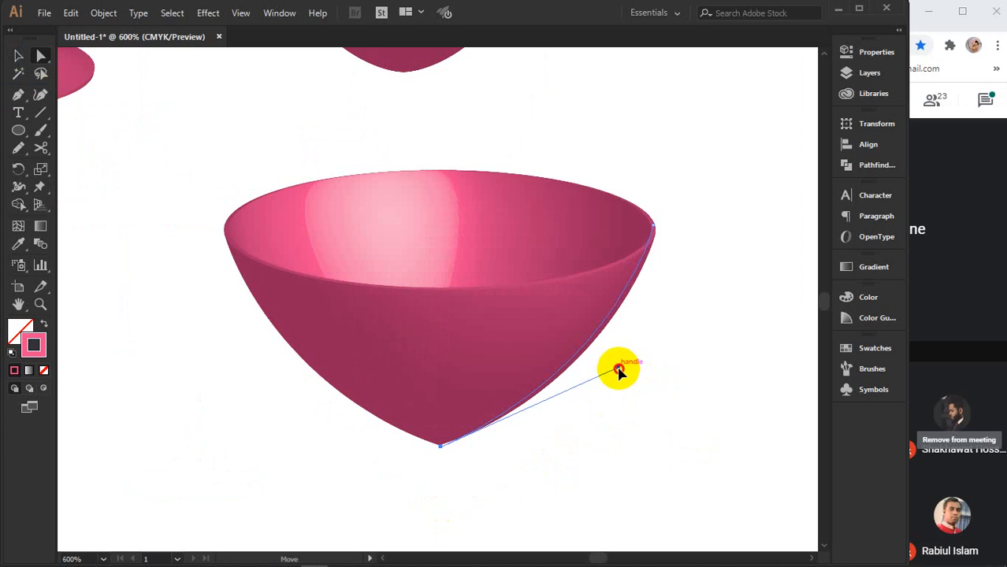
left_click_drag(618, 371, 702, 434)
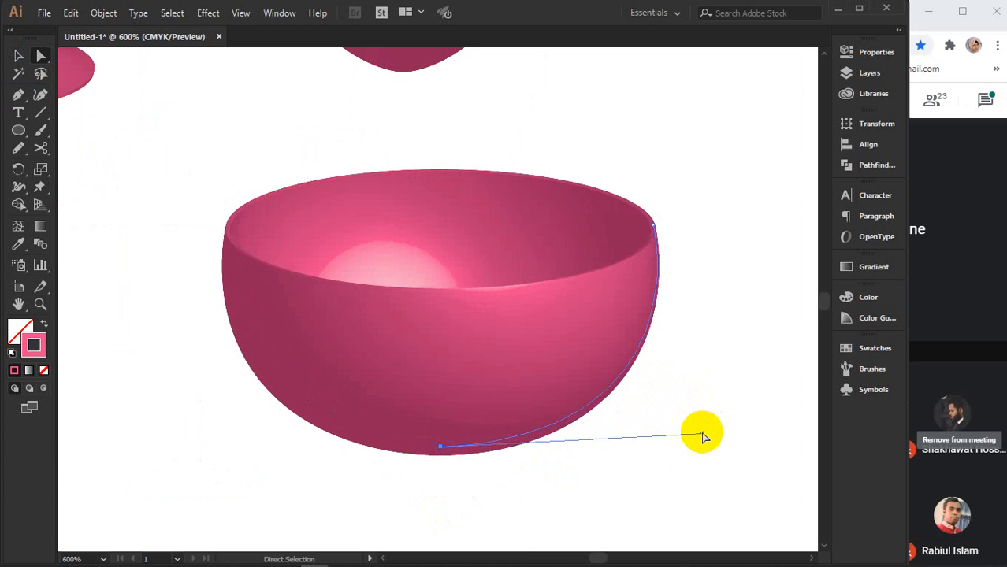
- Pull the cone profile's base handle outward into a dome shape, and return it inward to the flared cone
scroll(704, 438, "down", 1)
left_click_drag(400, 431, 467, 431)
left_click(215, 464)
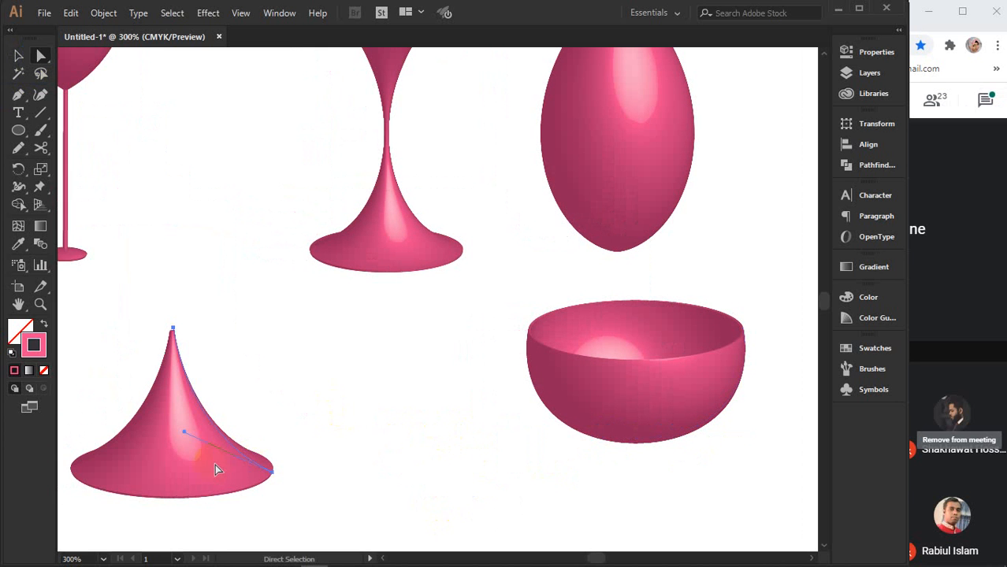
scroll(202, 464, "up", 2)
left_click_drag(315, 409, 538, 361)
left_click_drag(397, 364, 679, 276)
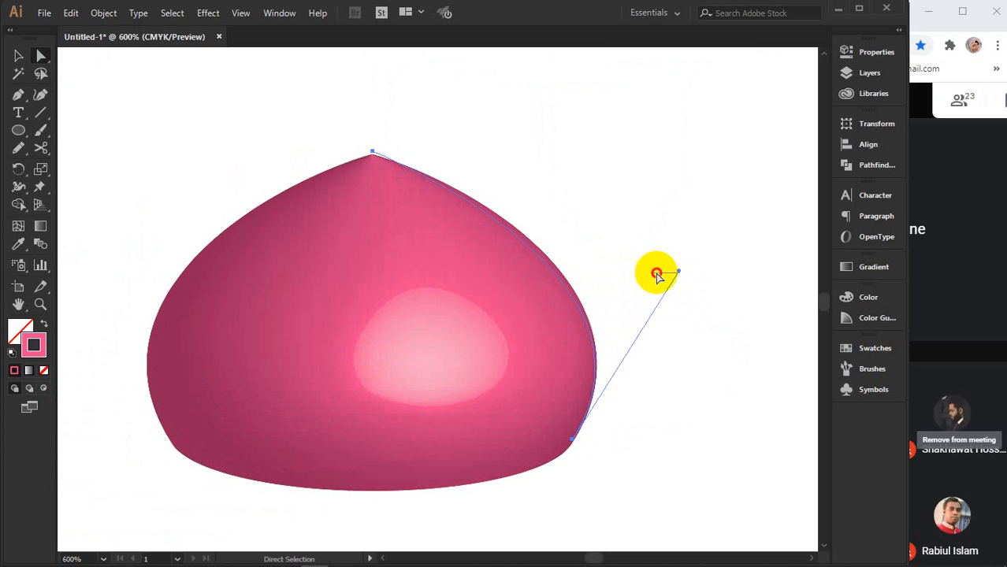
left_click_drag(679, 274, 425, 348)
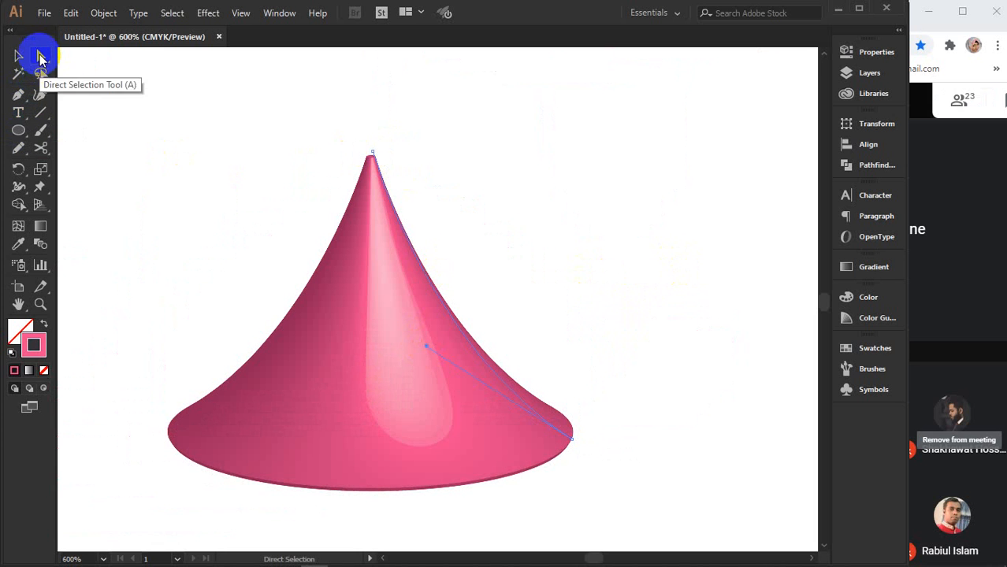
- Add a point inside the cone with the Curvature tool to straighten its sides, and delete the extra point
left_click(41, 96)
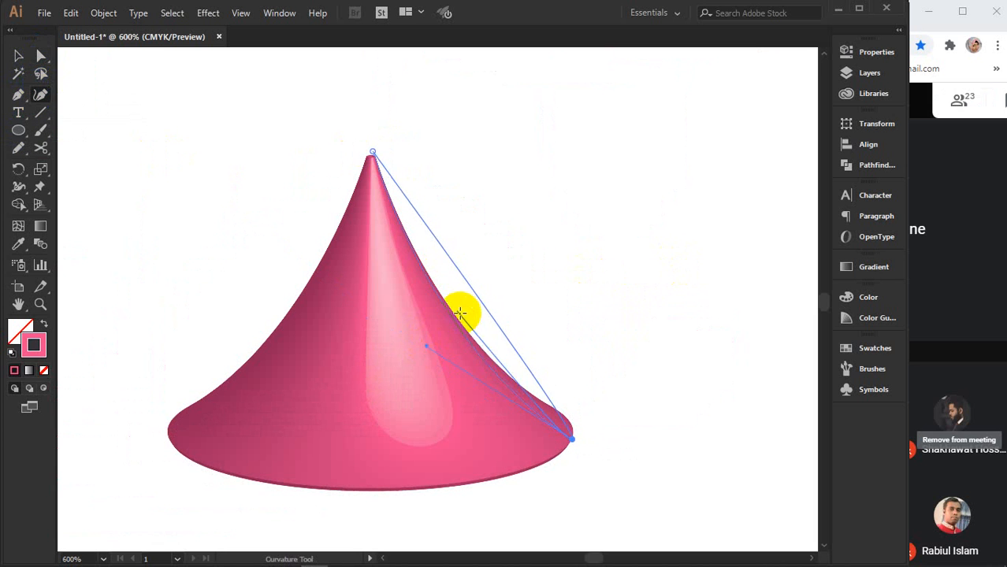
left_click(439, 301)
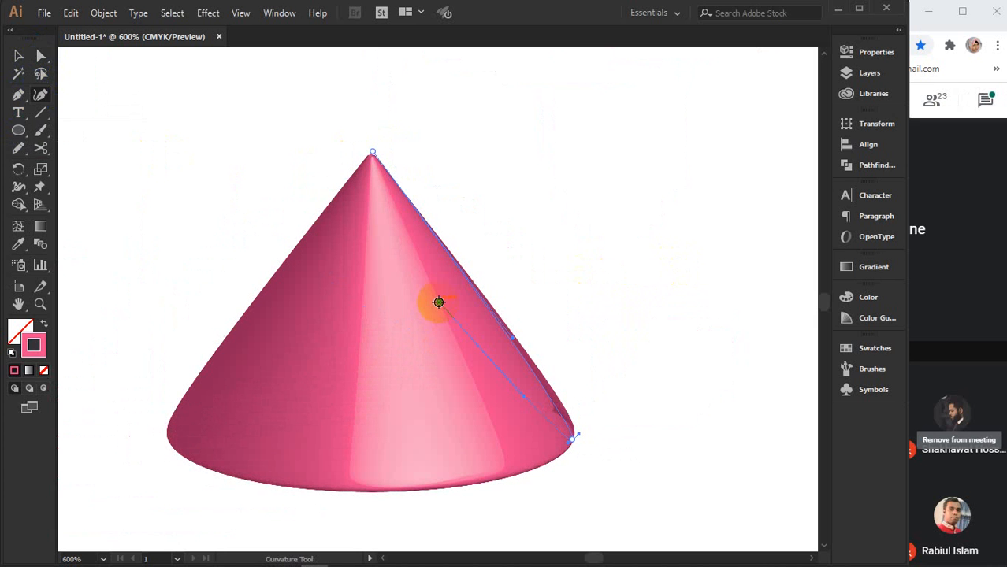
left_click(41, 55)
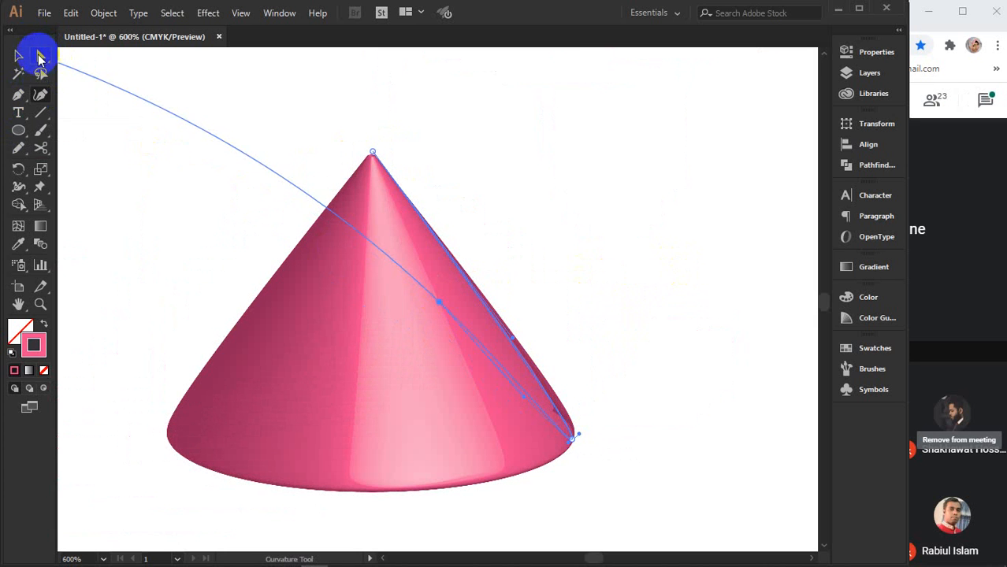
left_click(439, 303)
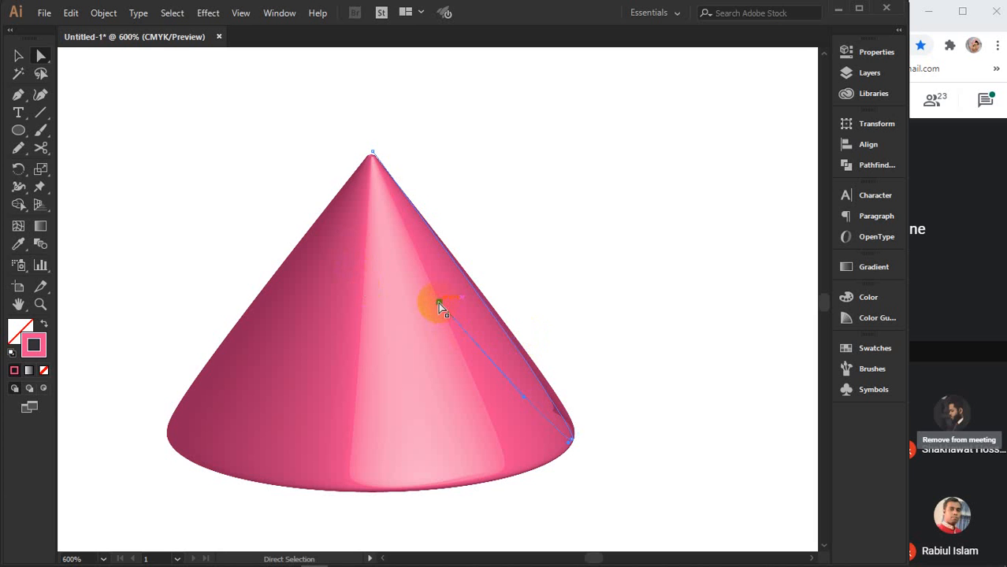
key("Delete")
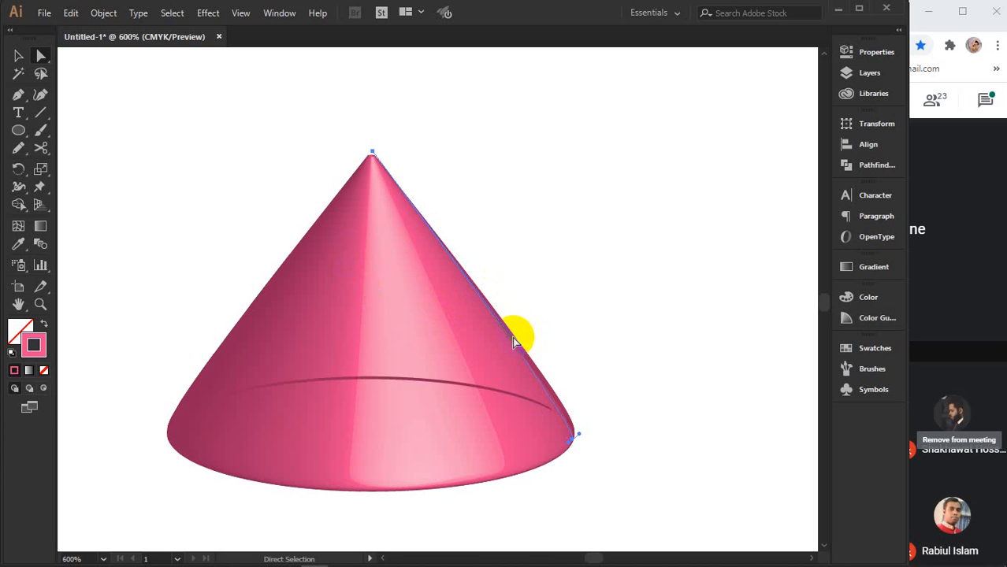
- Pull the cone profile's lower handle inward and its upper handle outward to shape a flared bell
left_click_drag(511, 339, 484, 352)
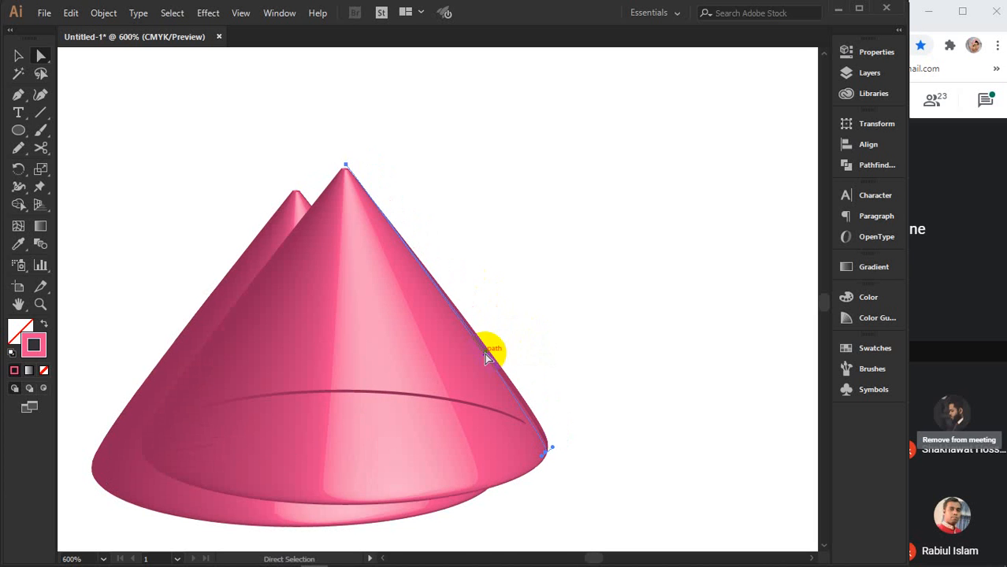
key("ctrl+z")
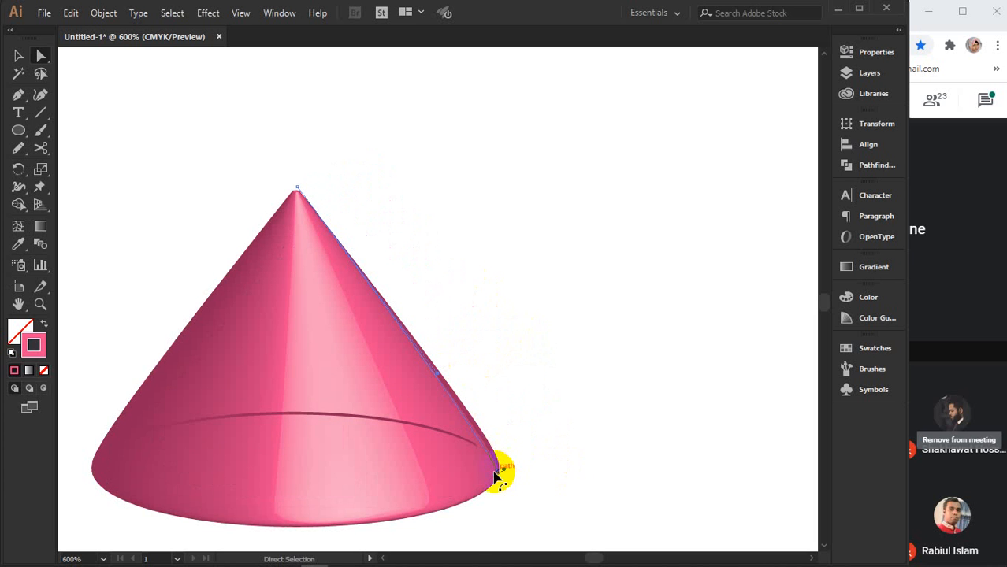
left_click_drag(505, 473, 374, 387)
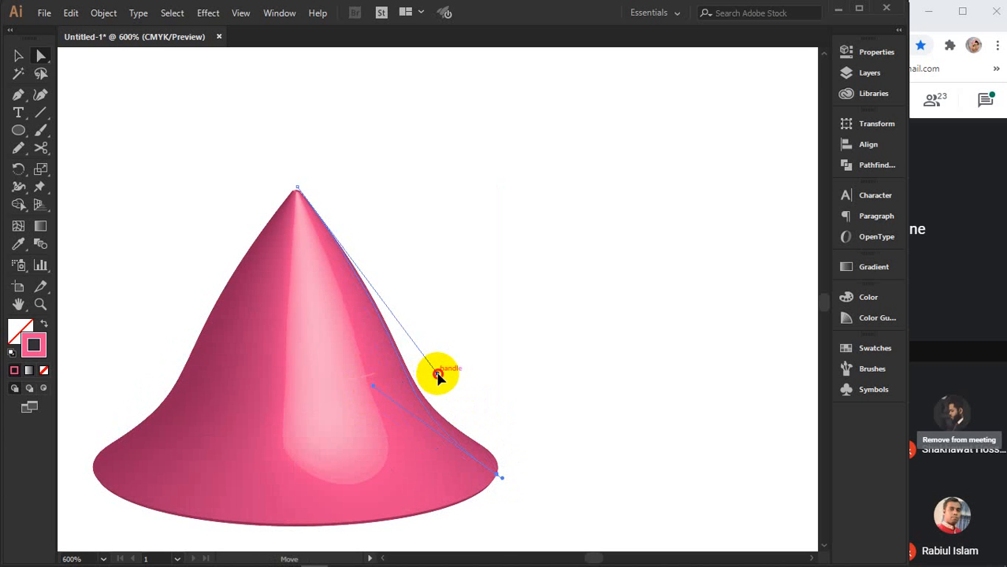
left_click_drag(438, 373, 497, 313)
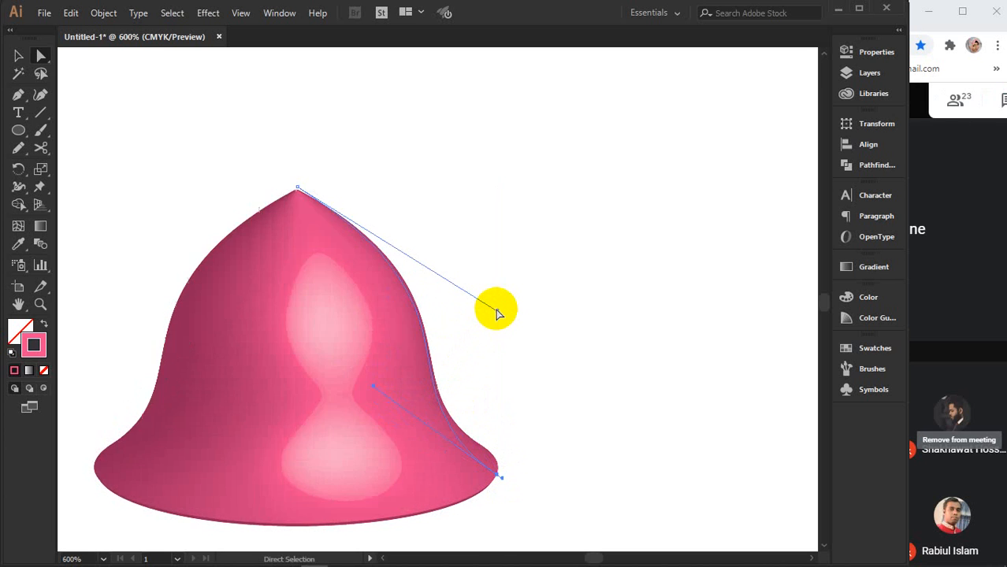
left_click_drag(375, 388, 334, 408)
- Lower the bell's top anchor slightly, extend its handle outward for a fuller crown, and deselect the shape
left_click(297, 188)
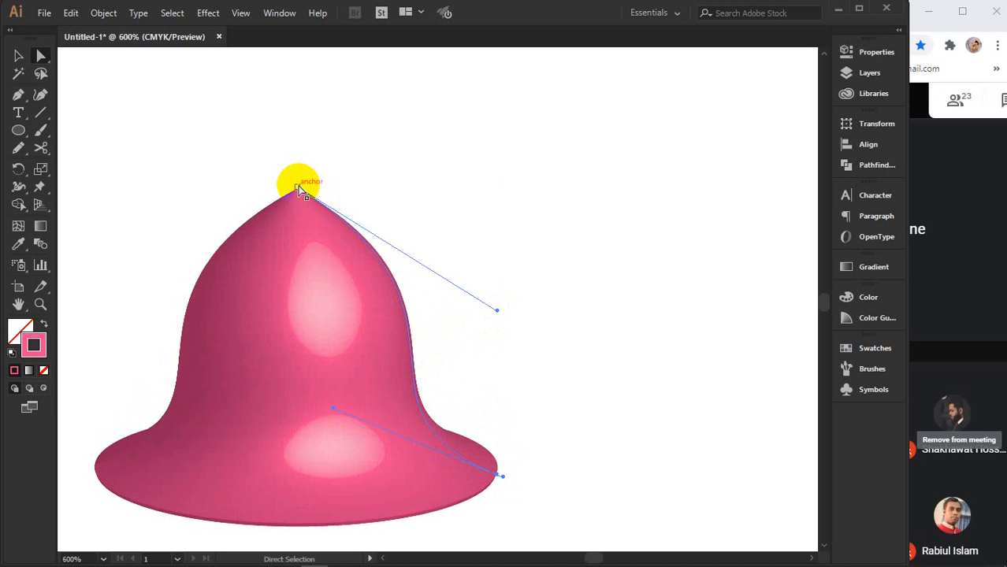
left_click_drag(298, 189, 299, 221)
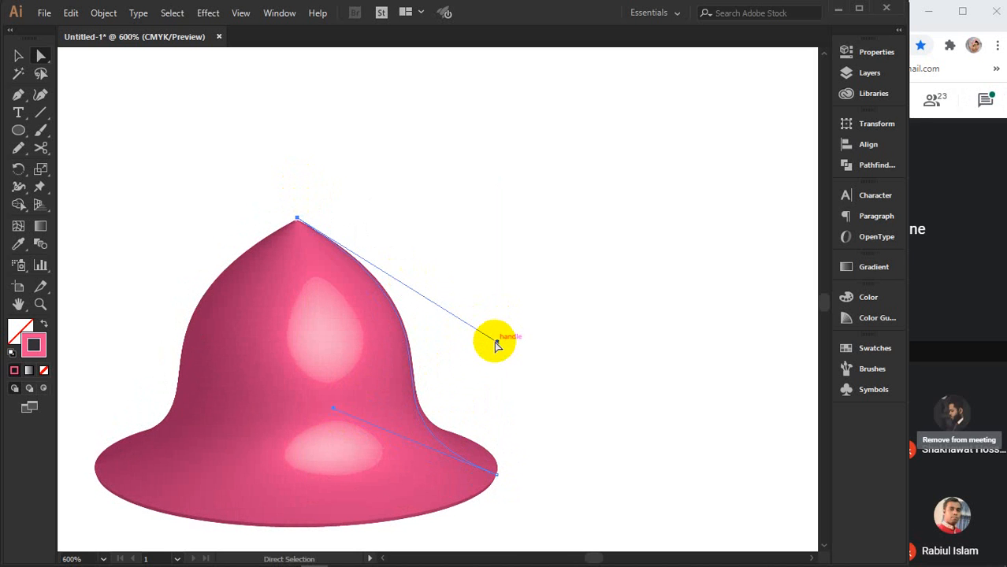
left_click_drag(496, 342, 525, 324)
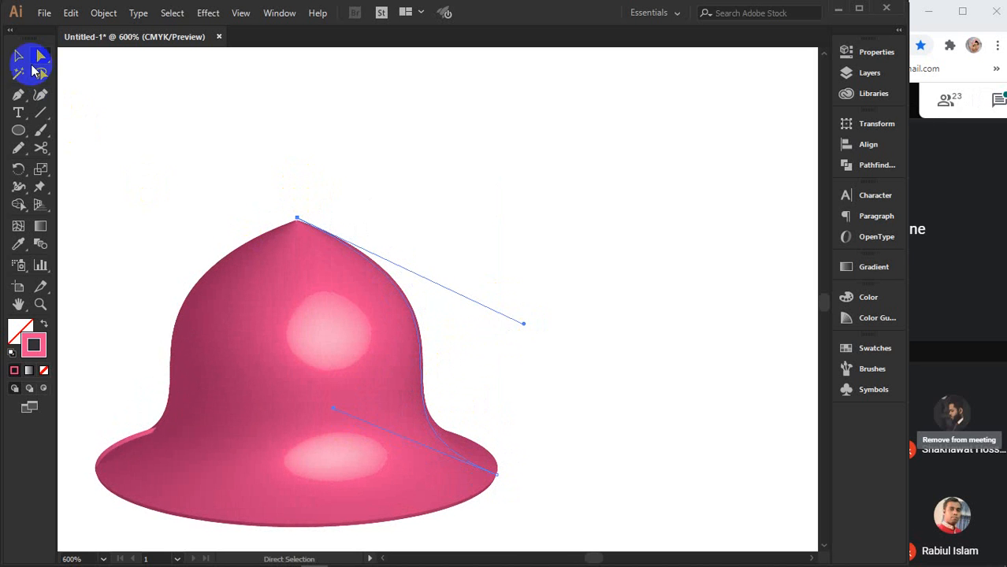
left_click(19, 57)
left_click(463, 143)
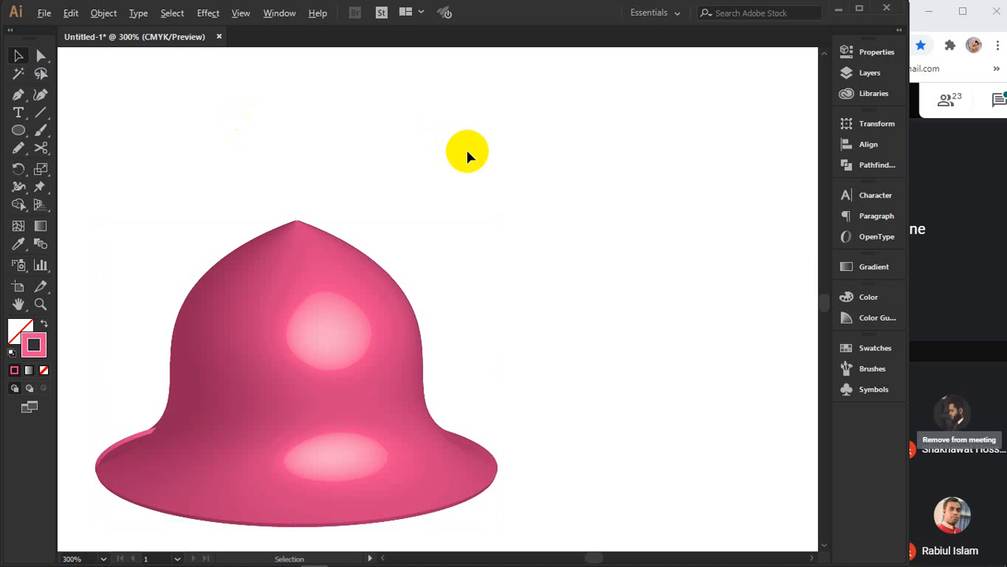
- Set the bell's stroke color to light green 99ea7f and deselect it
scroll(464, 147, "down", 2)
scroll(466, 150, "down", 1)
left_click_drag(586, 230, 400, 430)
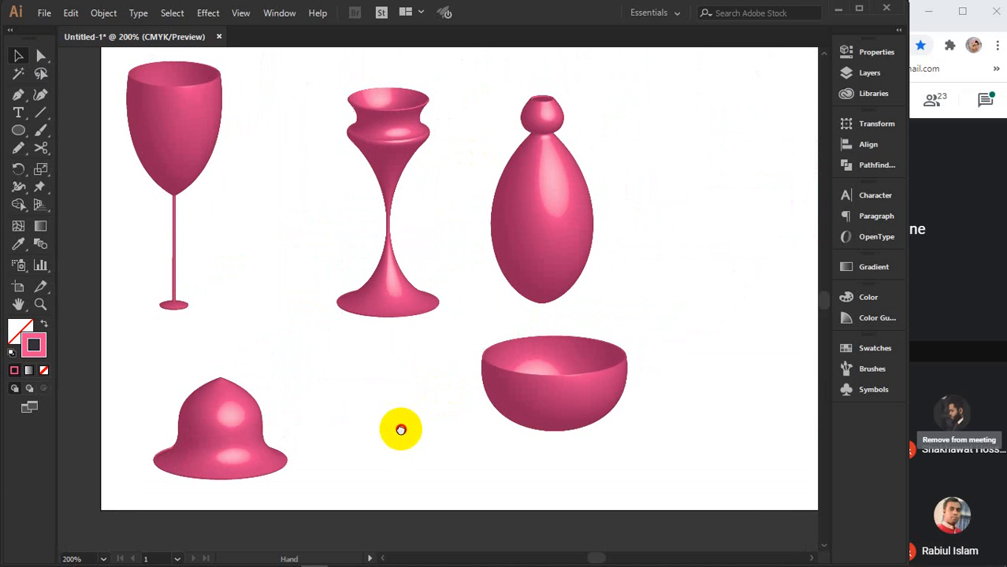
left_click(234, 436)
double_click(34, 343)
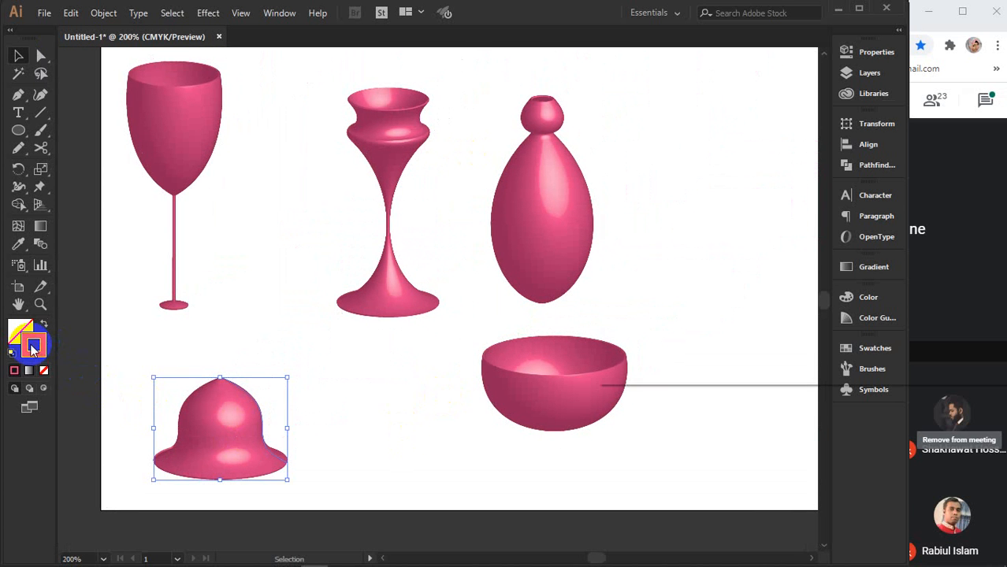
left_click(824, 302)
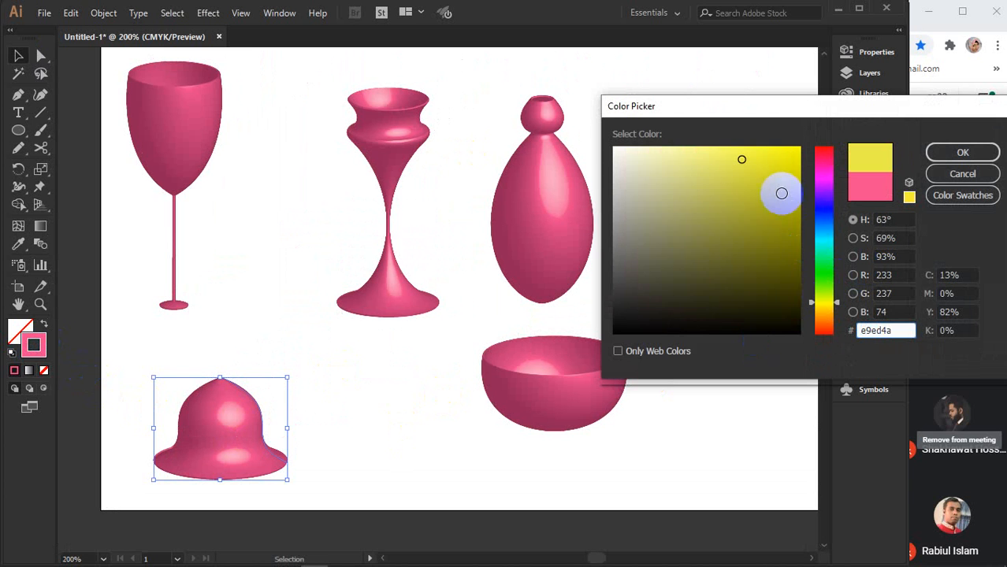
left_click(825, 280)
left_click(699, 162)
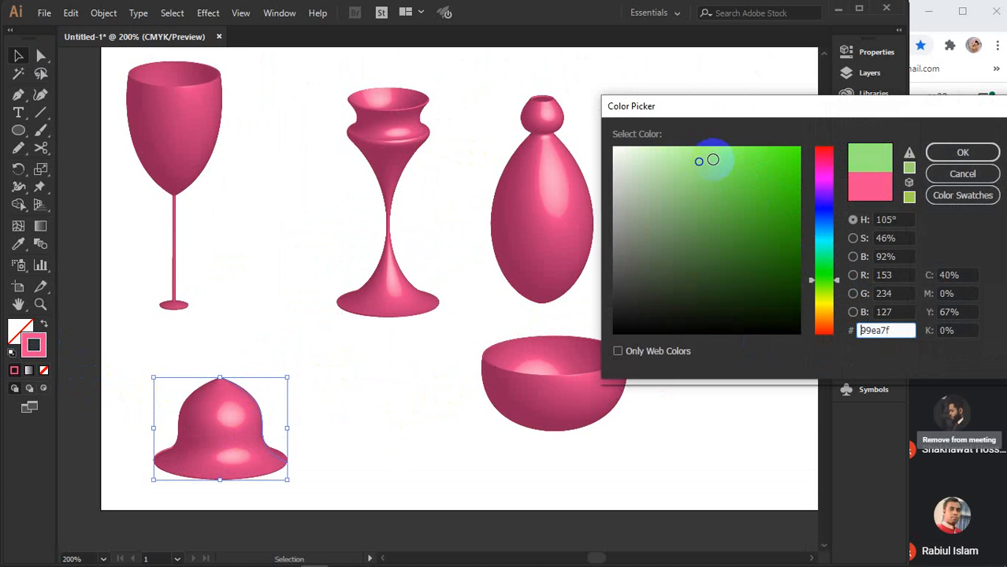
left_click(962, 154)
left_click(378, 437)
- Set the round bowl's stroke color to light blue 4adeed and deselect it
left_click(517, 416)
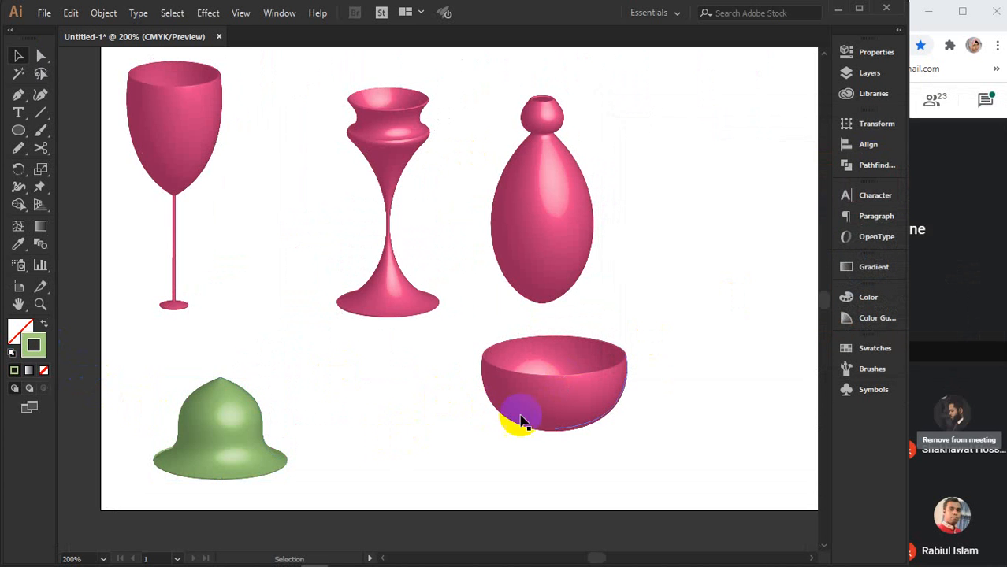
left_click(33, 347)
double_click(33, 346)
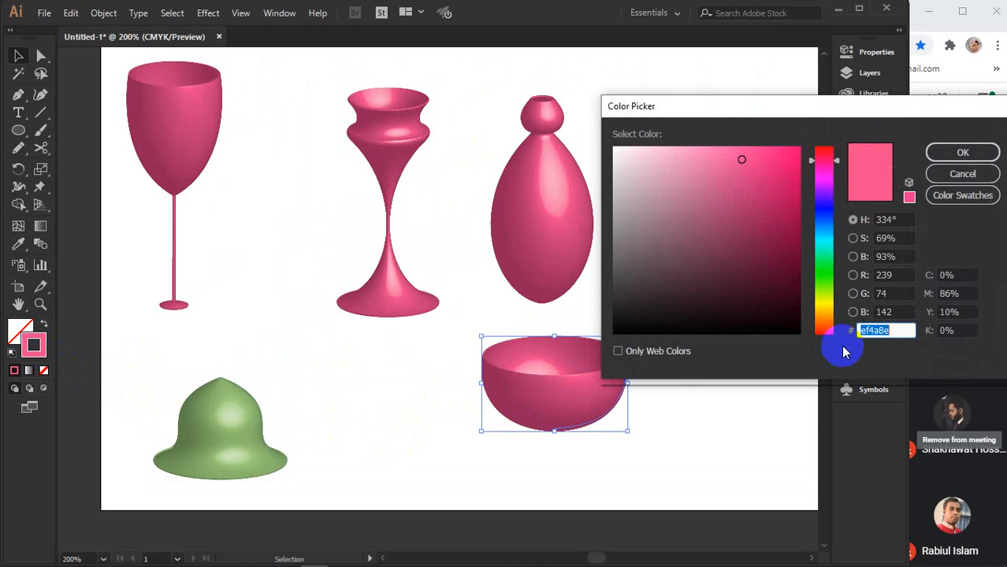
left_click(823, 237)
left_click(962, 154)
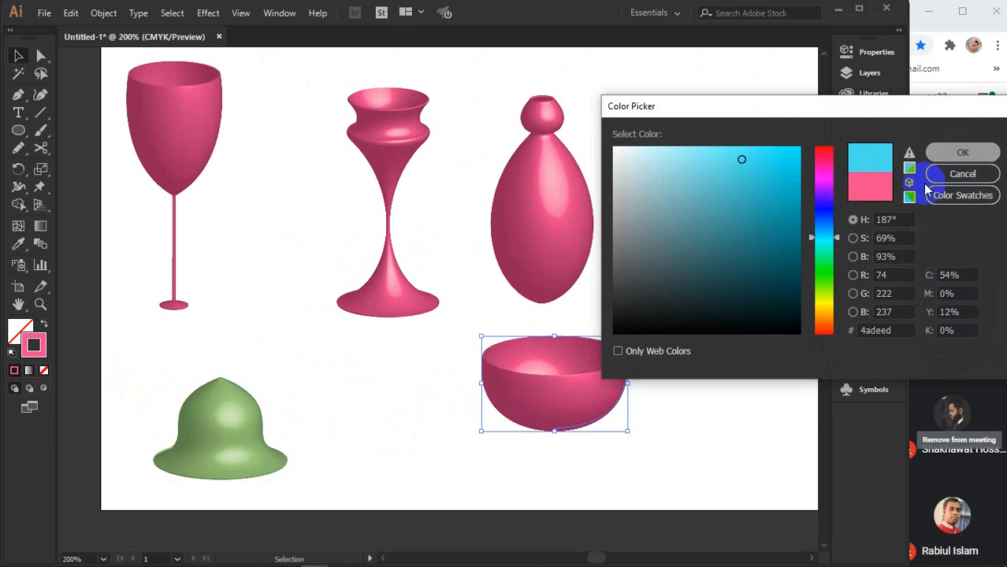
left_click(677, 433)
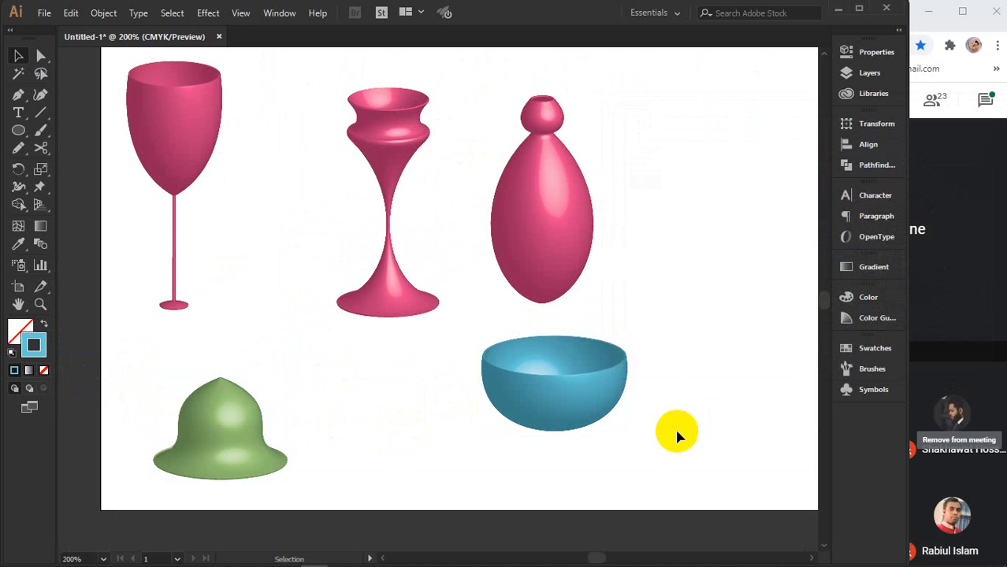
- Try rotating the green bell clockwise about its center, and undo the rotation
left_click(252, 444)
left_click_drag(296, 370, 332, 477)
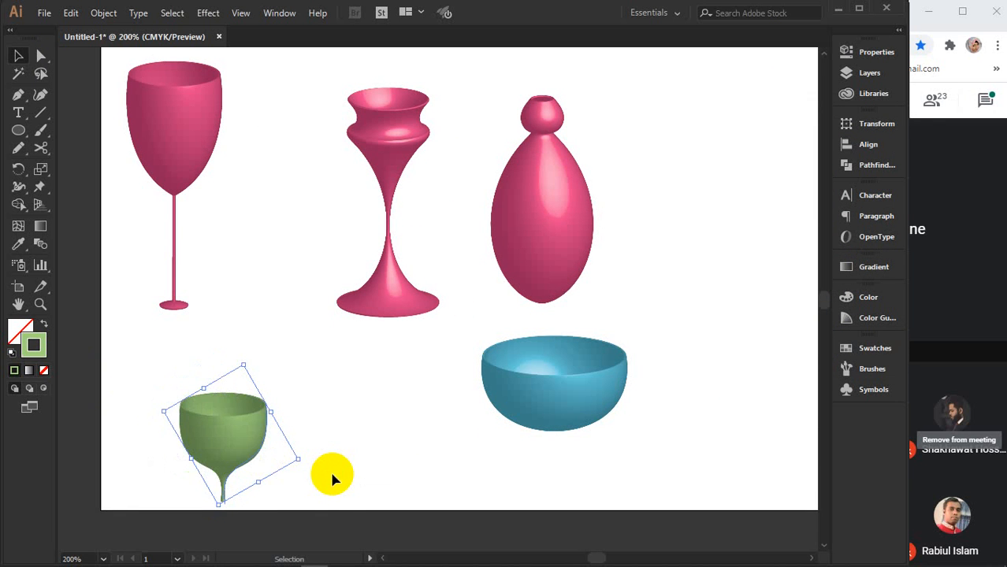
key("ctrl+z")
key("ctrl+z")
- Rotate the green bell's profile clockwise so that its revolved form becomes a small goblet
scroll(329, 469, "down", 1)
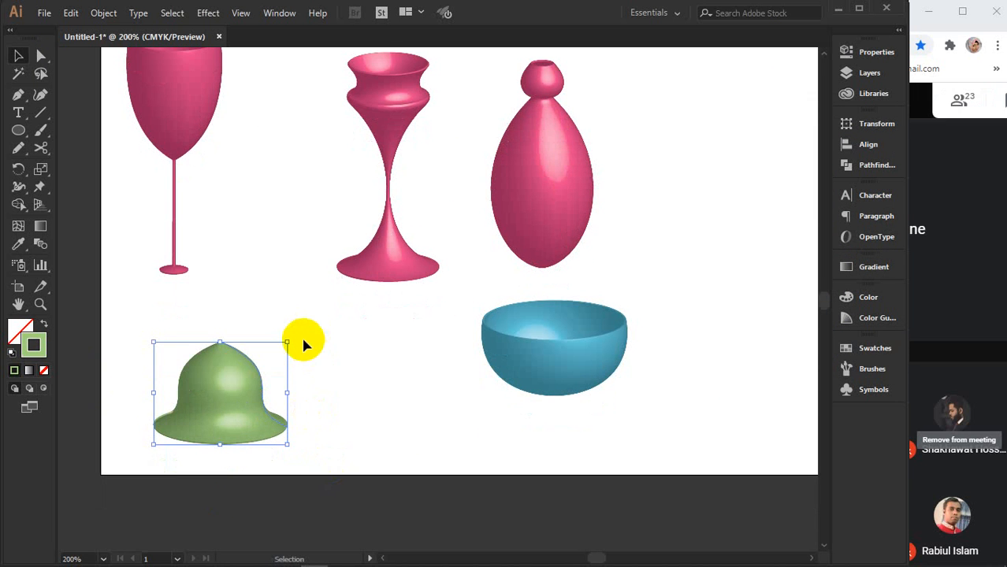
left_click_drag(298, 339, 324, 395)
left_click(303, 347)
left_click(212, 390)
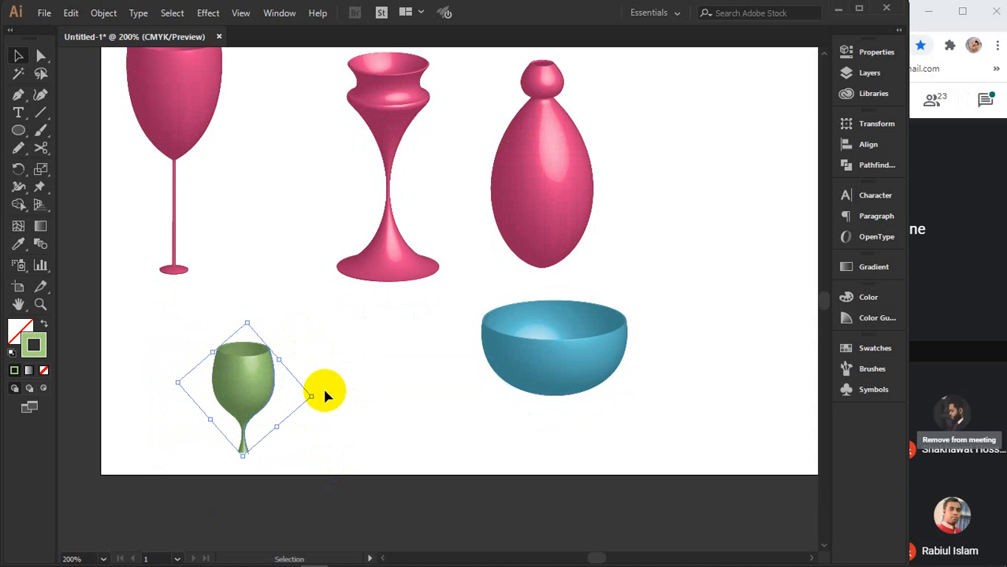
- Rotate and reposition the green goblet's profile so that its revolved form becomes a wide shallow dish with a rippled center
scroll(263, 420, "up", 2)
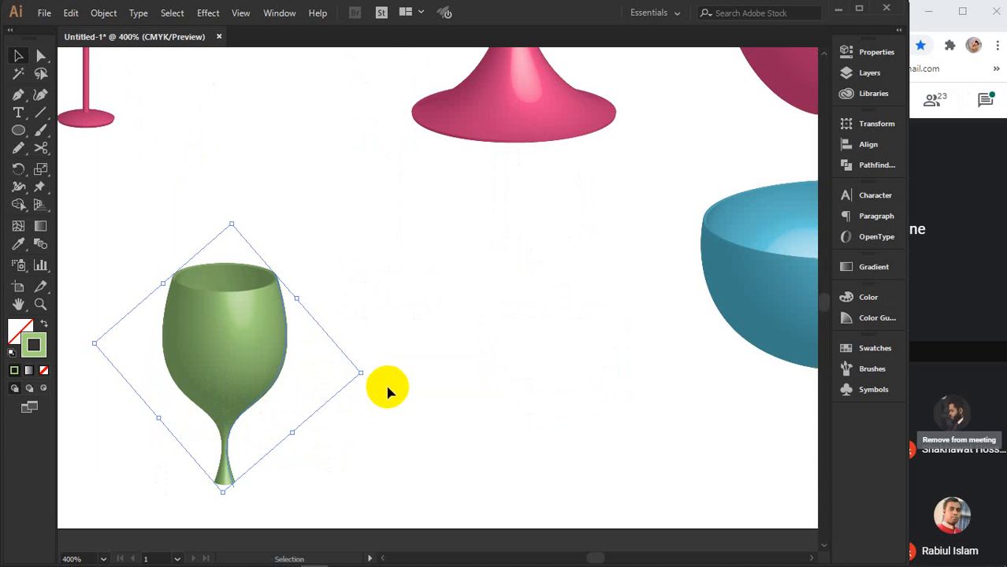
left_click_drag(368, 369, 206, 497)
left_click_drag(293, 411, 580, 247)
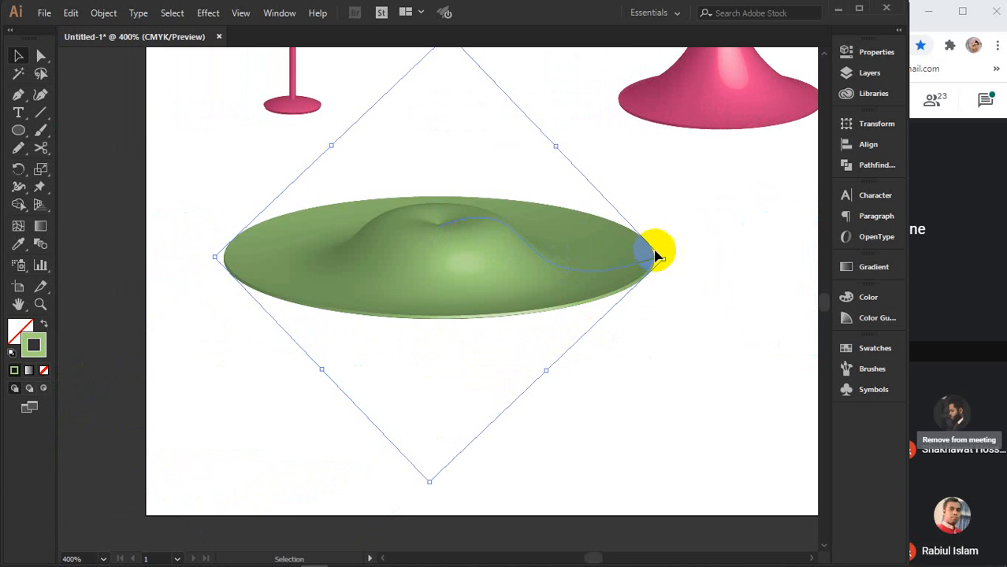
left_click_drag(456, 268, 448, 333)
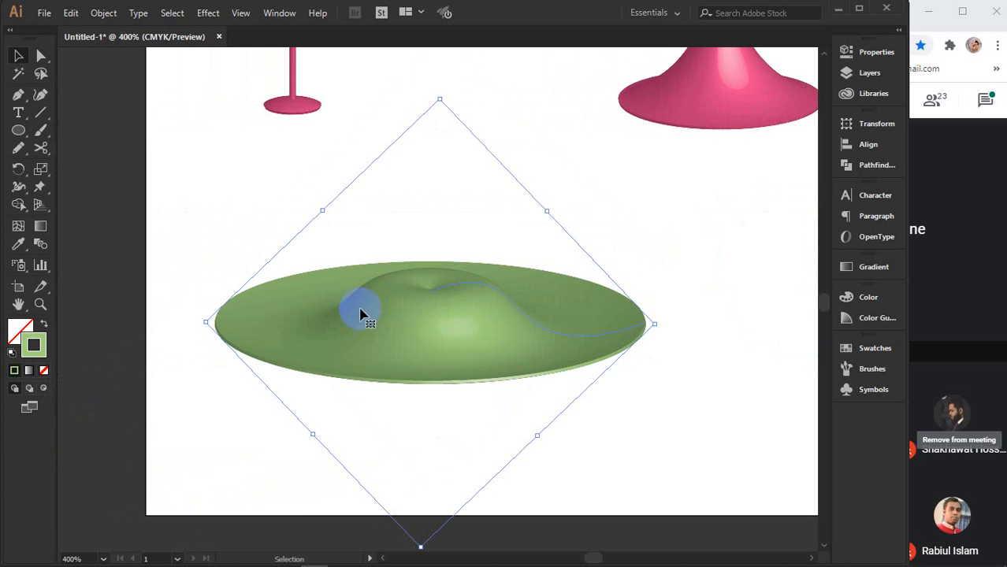
left_click_drag(663, 321, 679, 289)
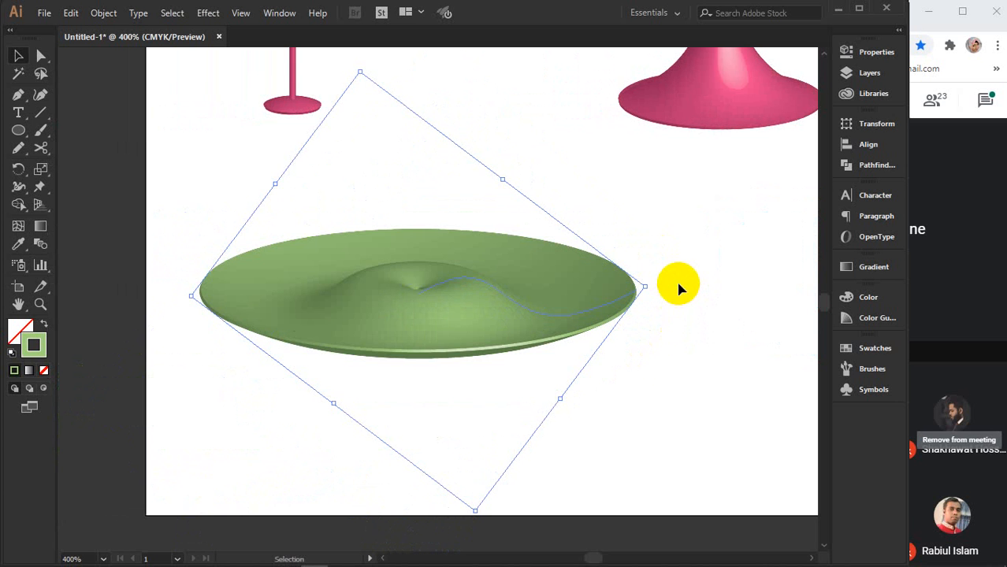
left_click_drag(651, 281, 663, 241)
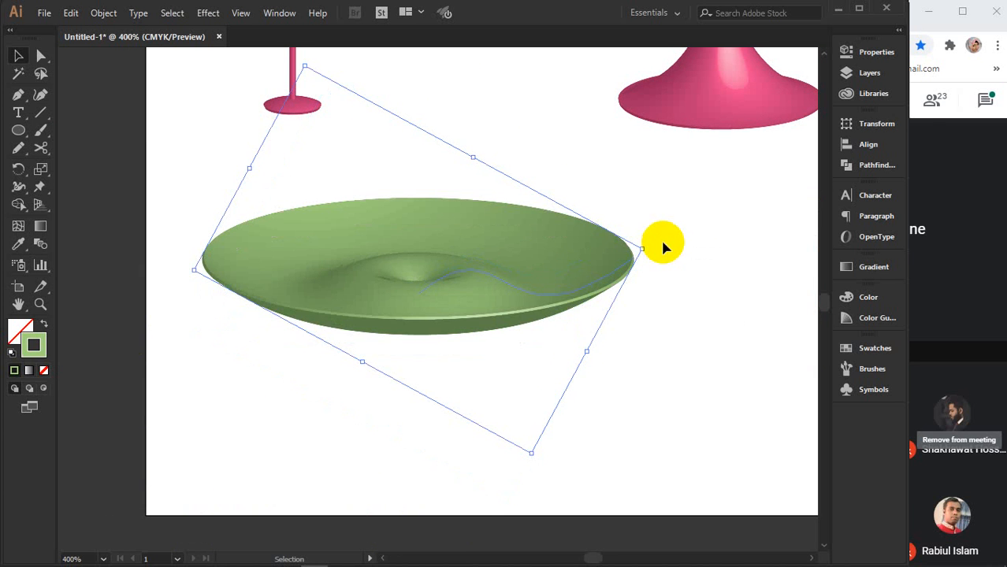
- Reshape the green dish's profile by adjusting its curve handles to smooth the central bump into a plate, and deselect it
scroll(441, 370, "up", 2)
left_click(40, 56)
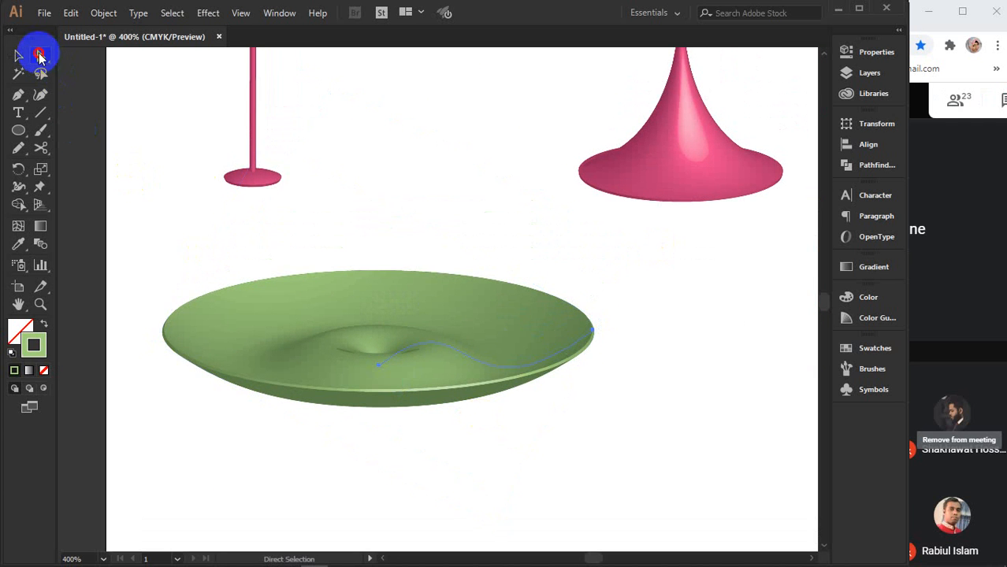
scroll(421, 364, "up", 1)
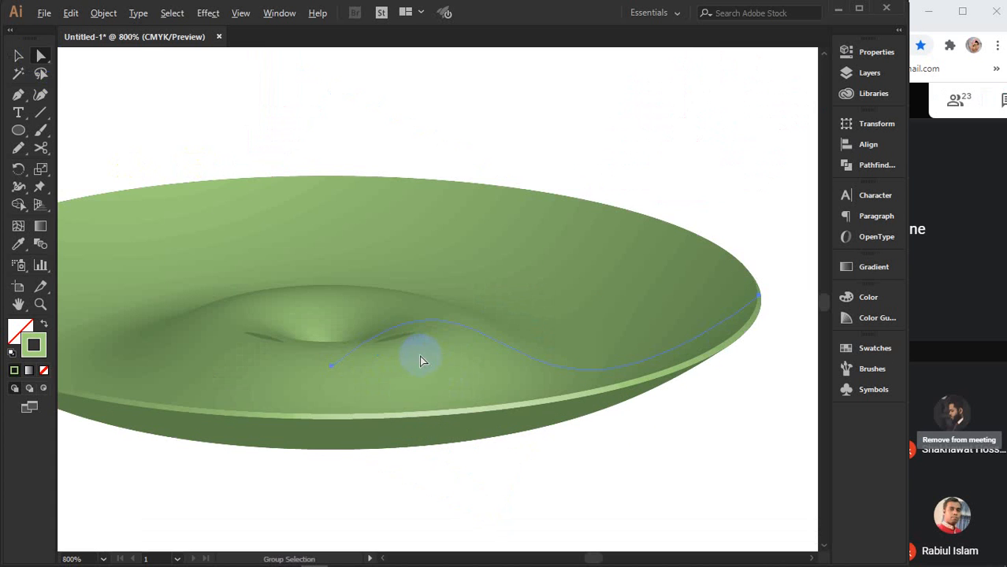
left_click(328, 366)
left_click_drag(329, 367, 543, 356)
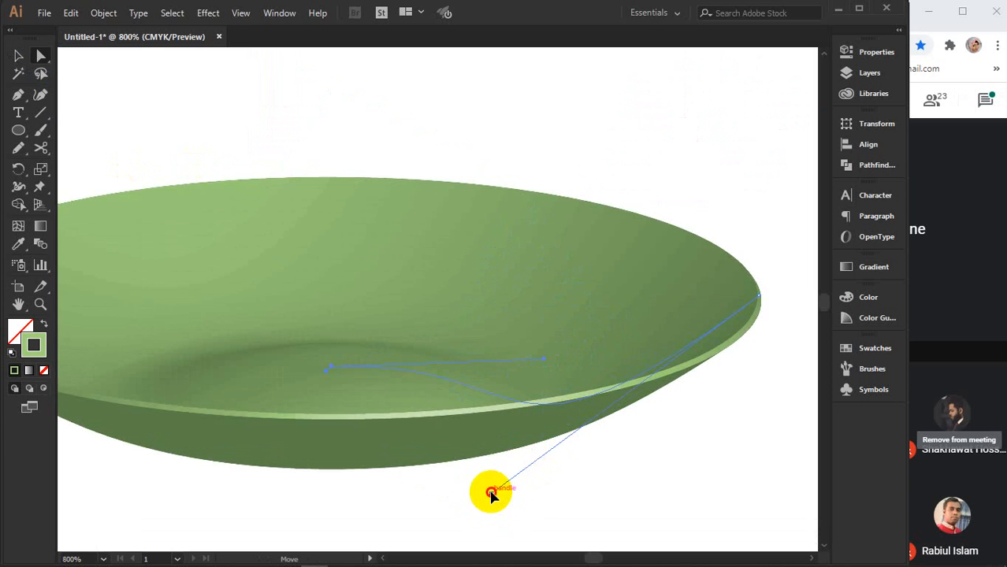
left_click_drag(491, 496, 464, 443)
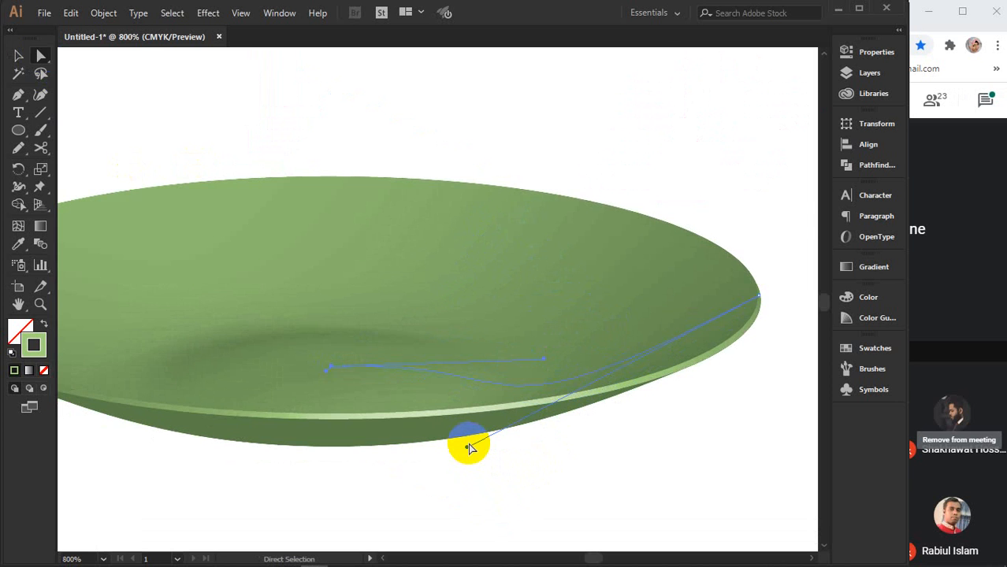
scroll(465, 443, "down", 3)
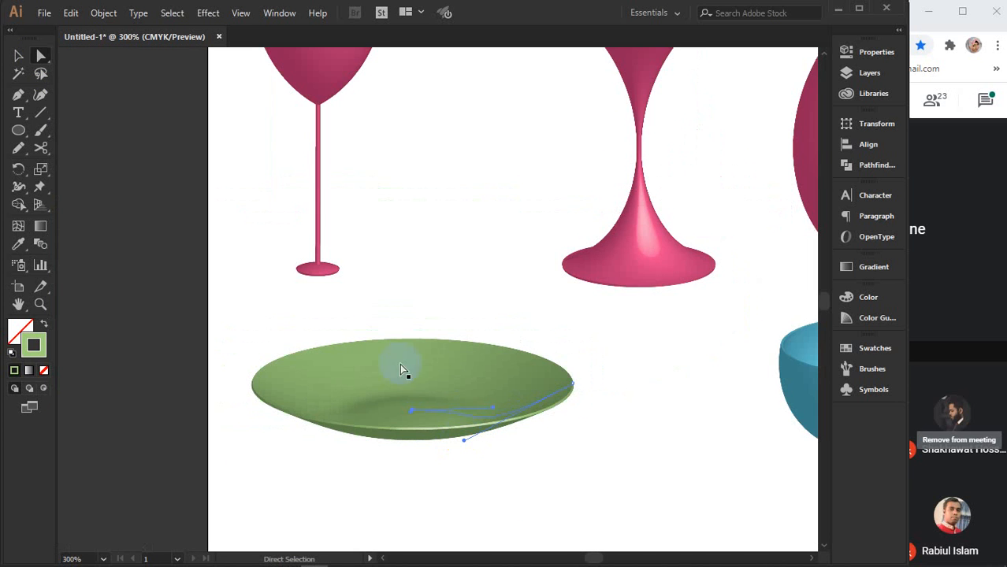
left_click(19, 56)
left_click(551, 387)
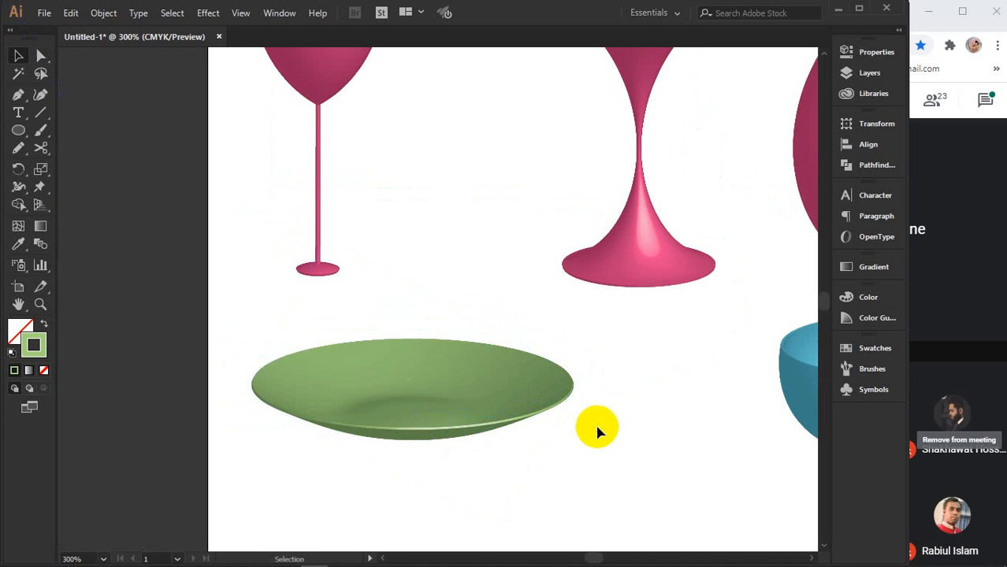
left_click_drag(650, 465, 428, 397)
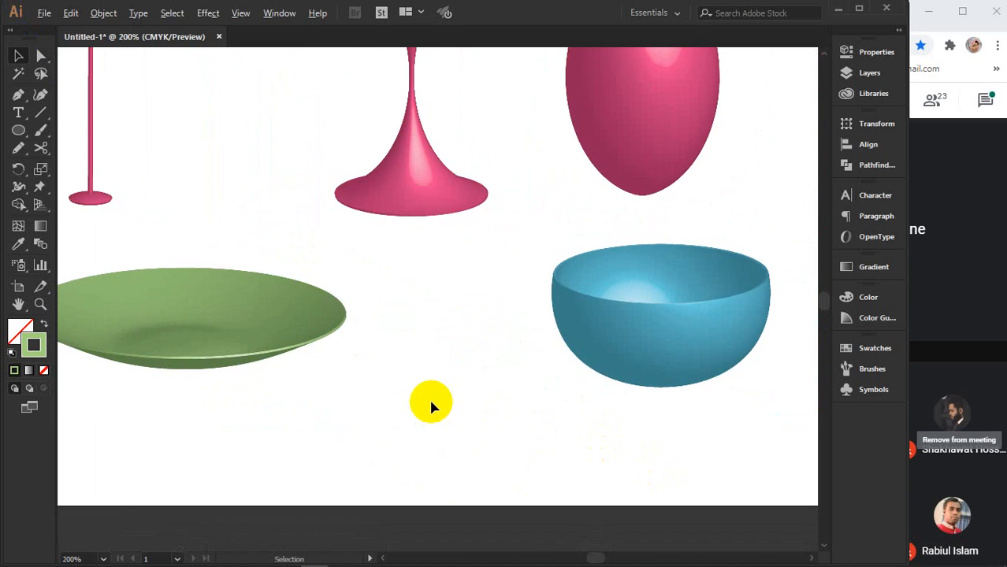
scroll(428, 397, "down", 1)
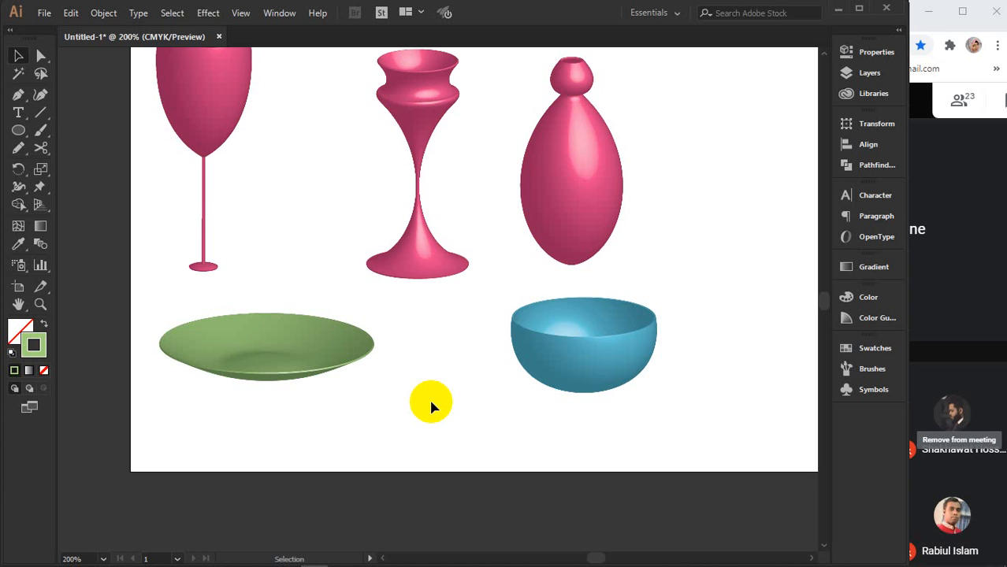
- Set the default fill color to pink with nothing selected, working in the empty area beside the artboard
left_click_drag(690, 203, 259, 319)
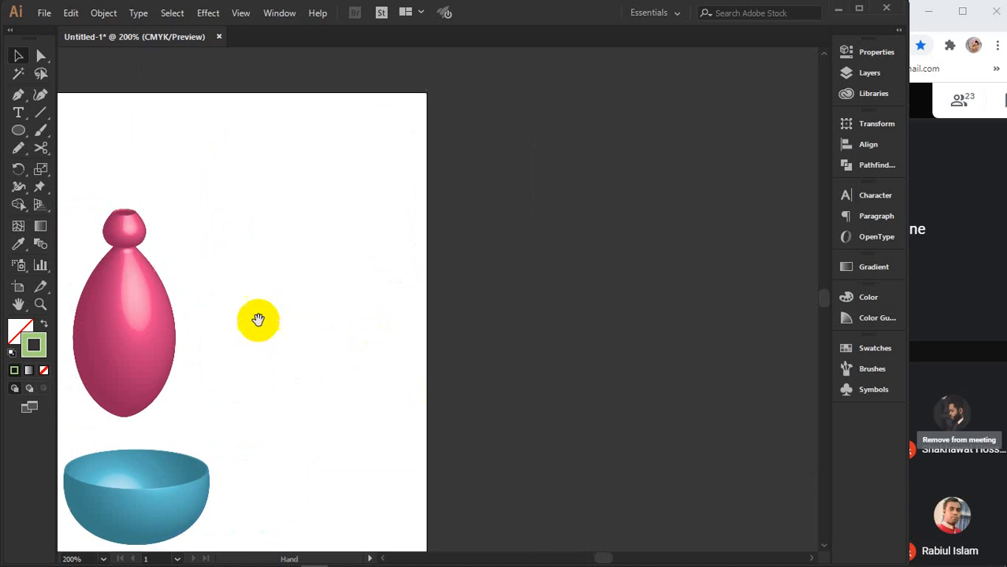
left_click_drag(535, 347, 150, 222)
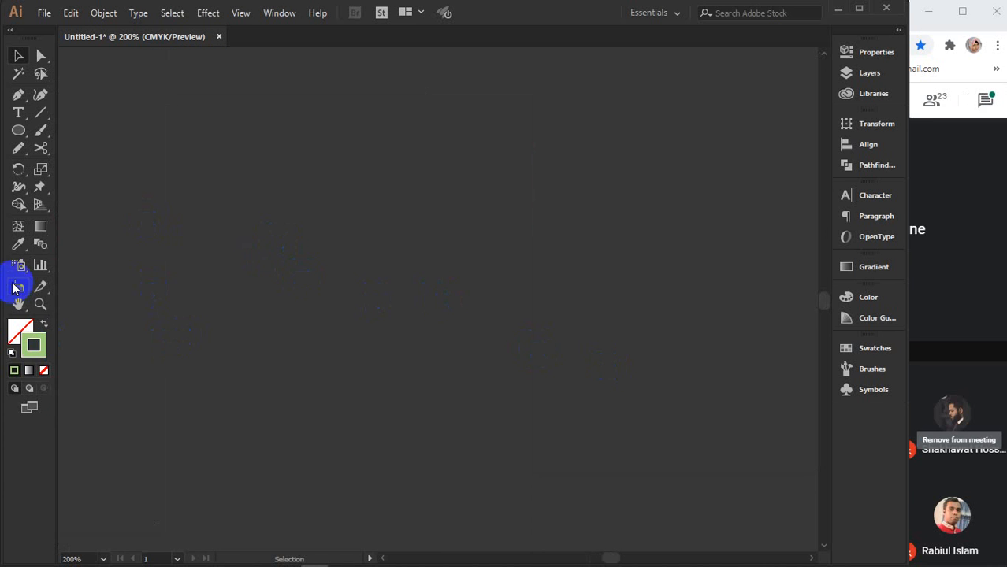
left_click(19, 328)
left_click(24, 331)
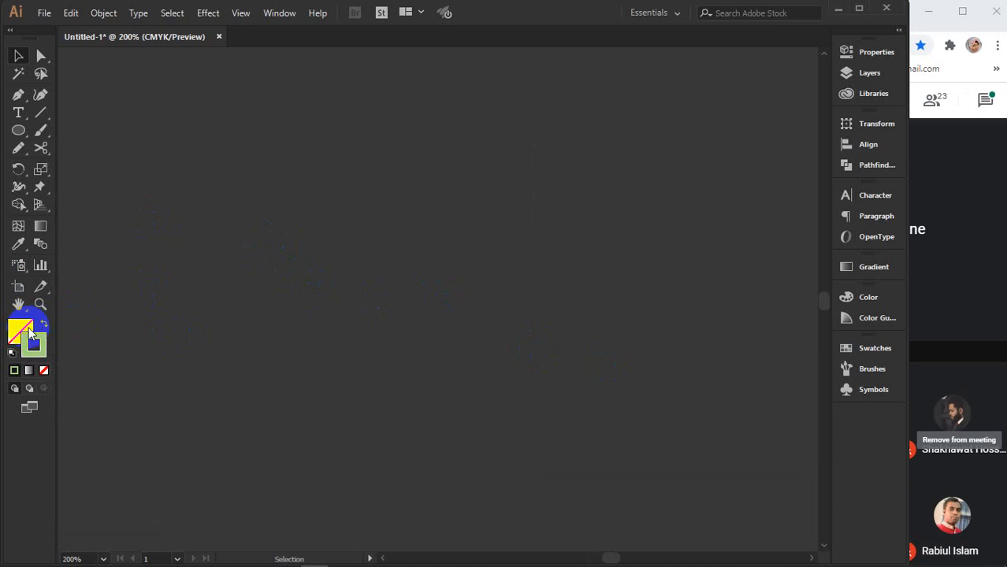
left_click(780, 394)
left_click(693, 403)
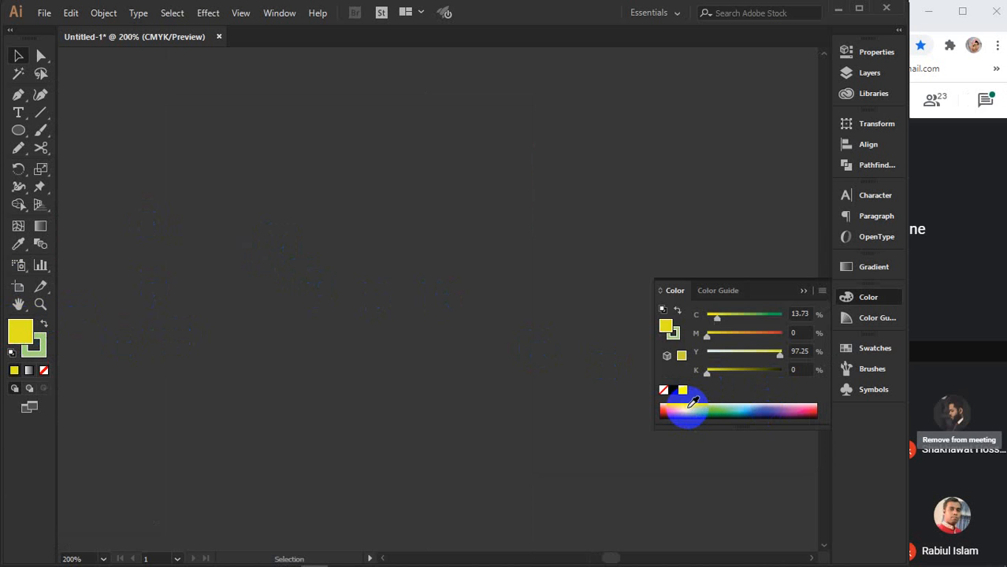
left_click(797, 405)
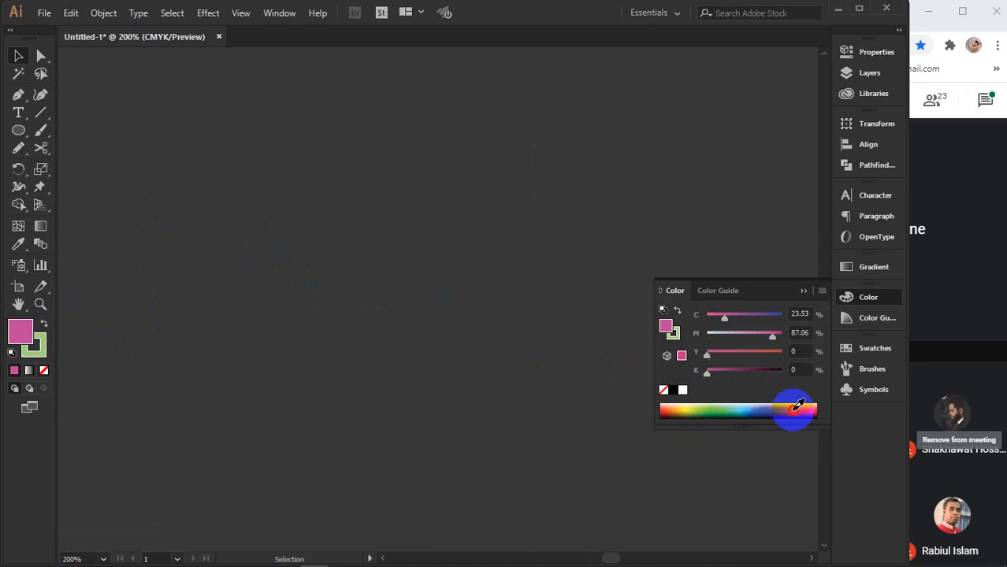
left_click(802, 400)
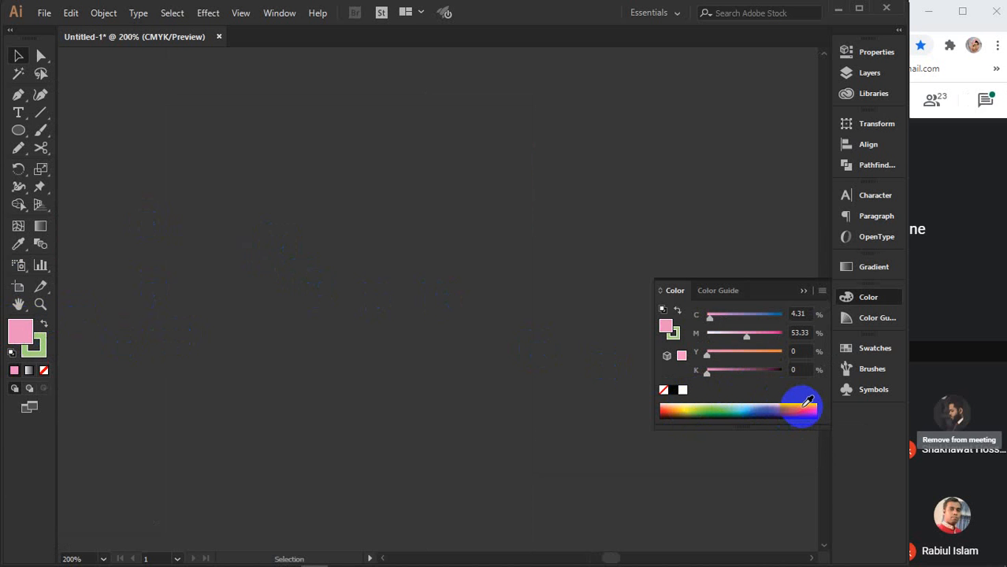
left_click(802, 405)
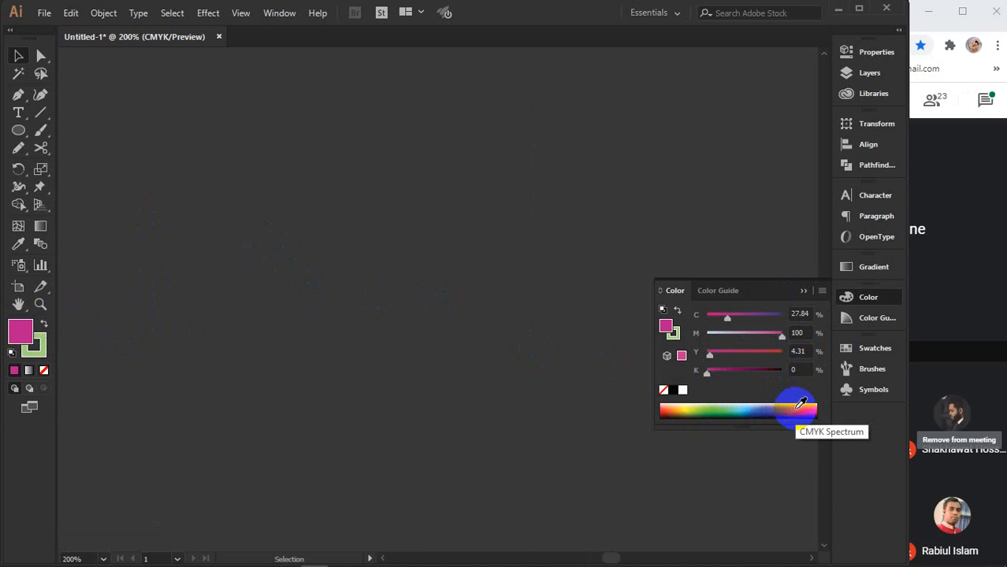
left_click(799, 403)
left_click(803, 291)
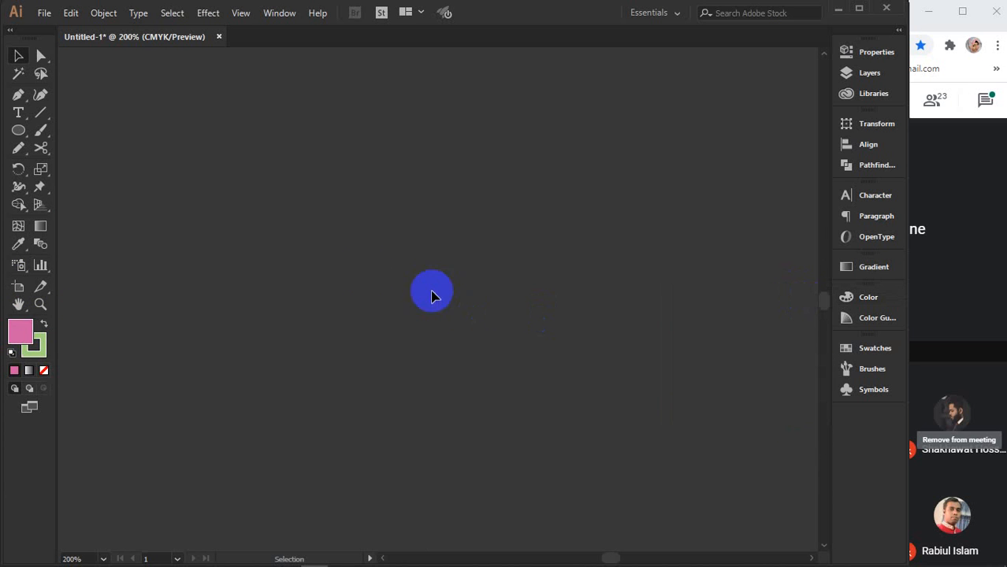
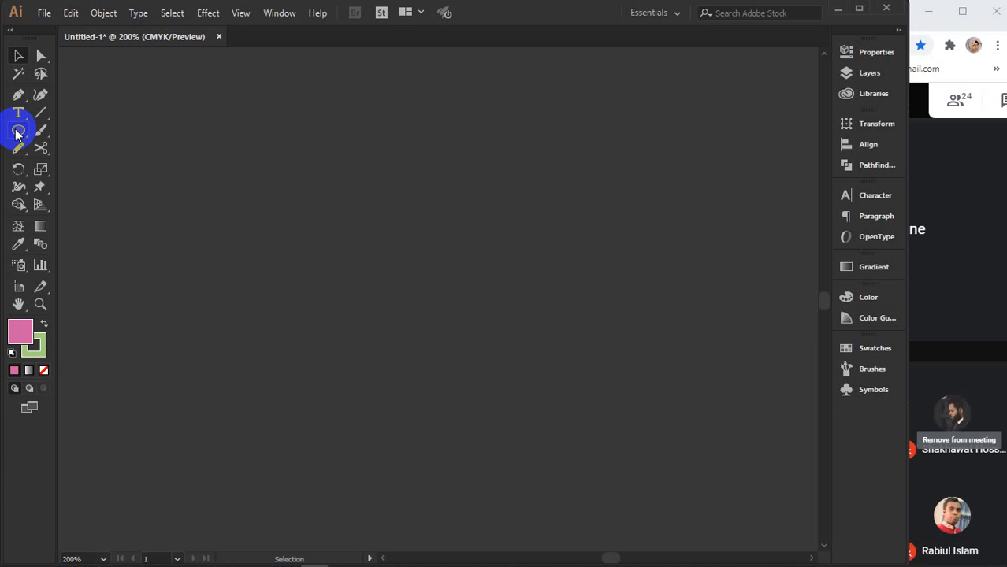
left_click(18, 94)
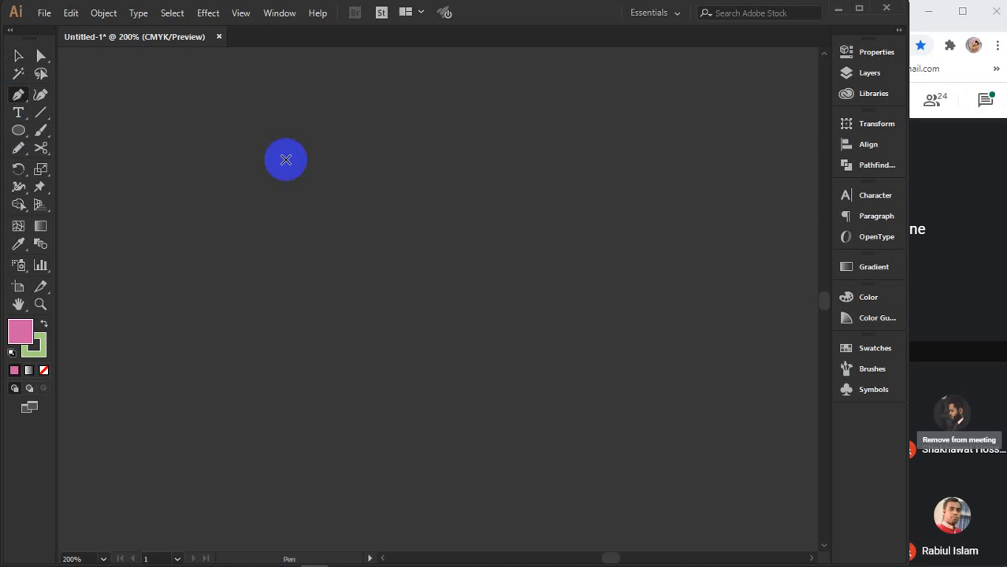
left_click(376, 164)
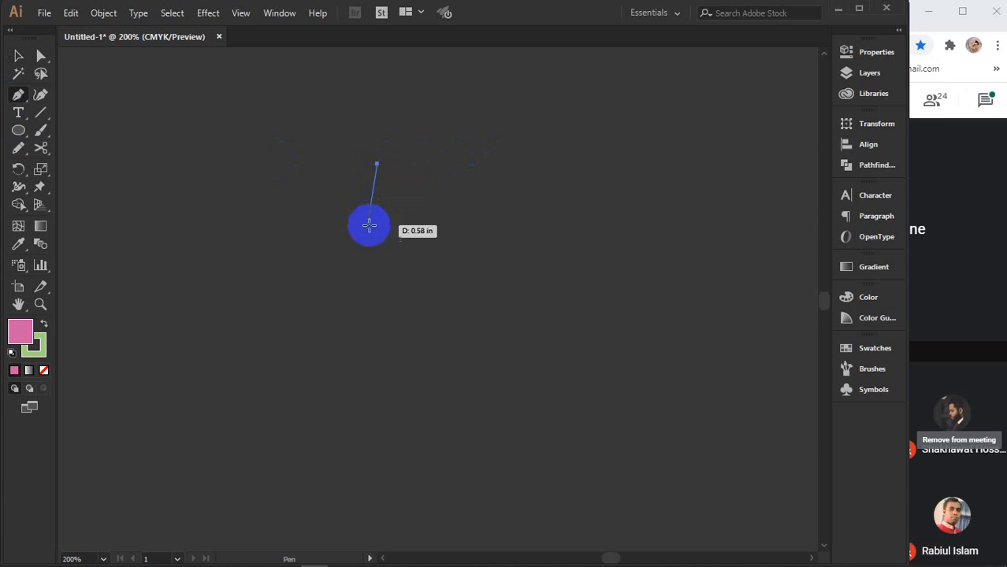
left_click_drag(394, 315, 476, 373)
left_click(18, 56)
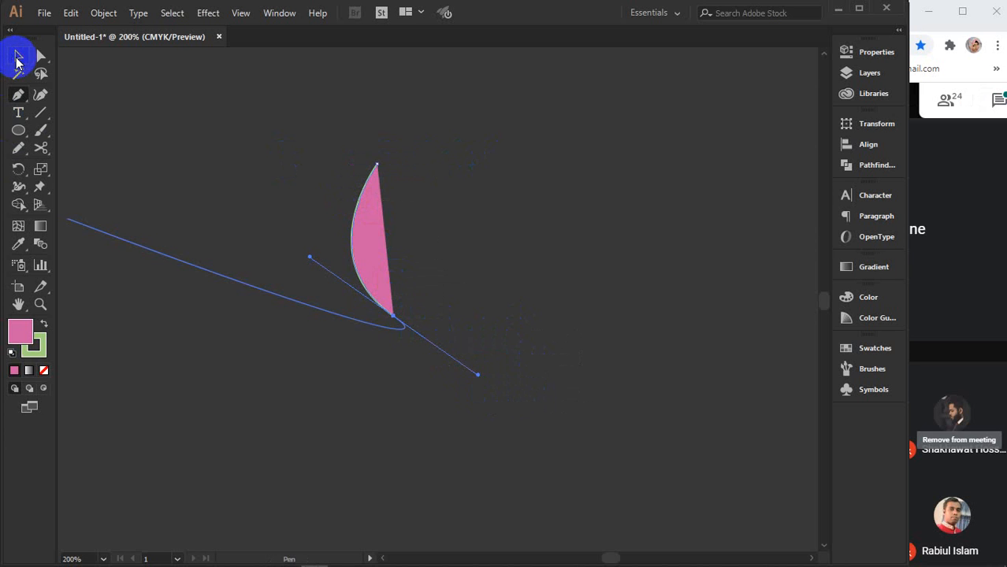
left_click_drag(202, 103, 532, 353)
key("Delete")
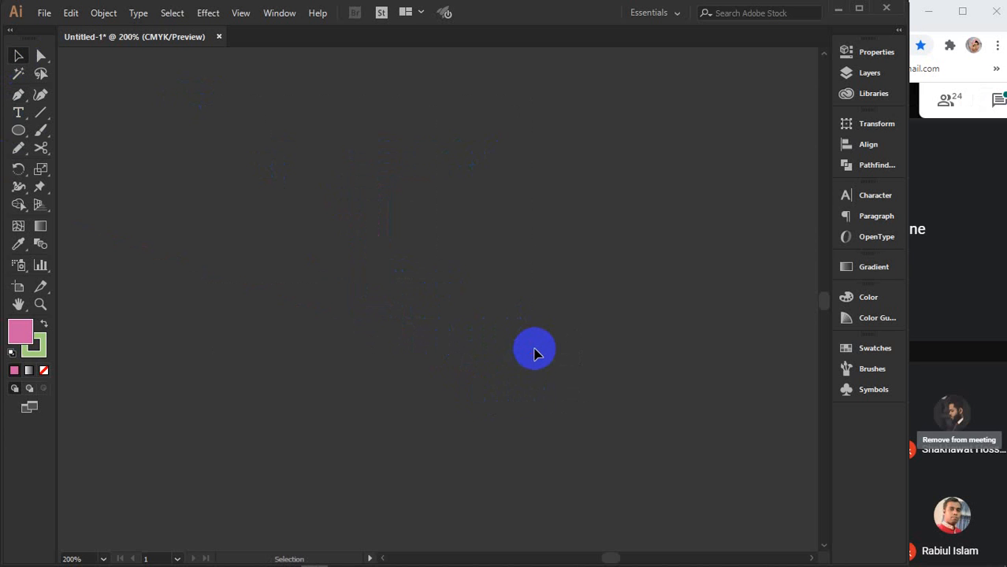
- Draw a two-point curve bowing down and to the left with the pink fill and light green stroke, and deselect it
left_click(18, 95)
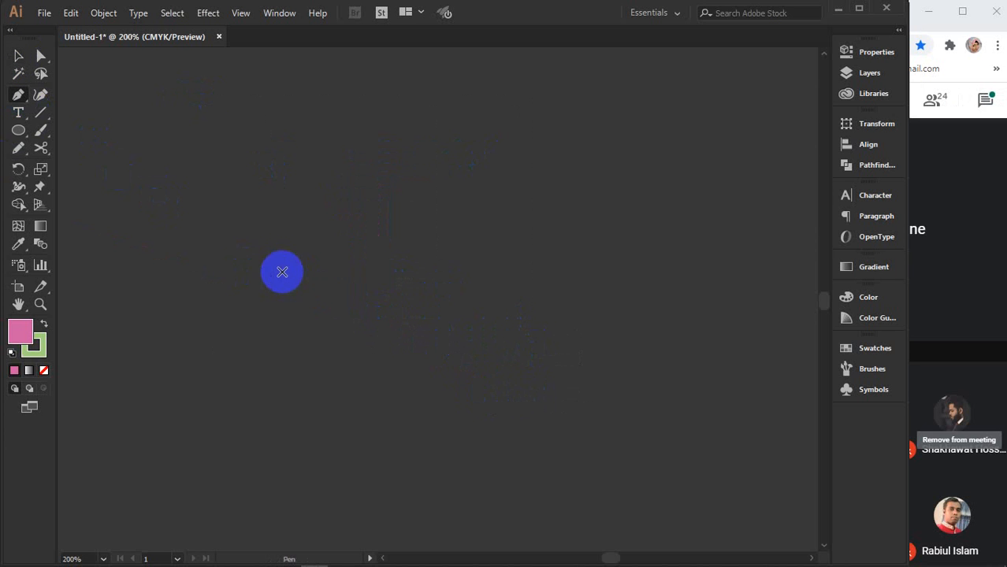
left_click(282, 264)
left_click_drag(446, 390, 587, 384)
left_click(19, 55)
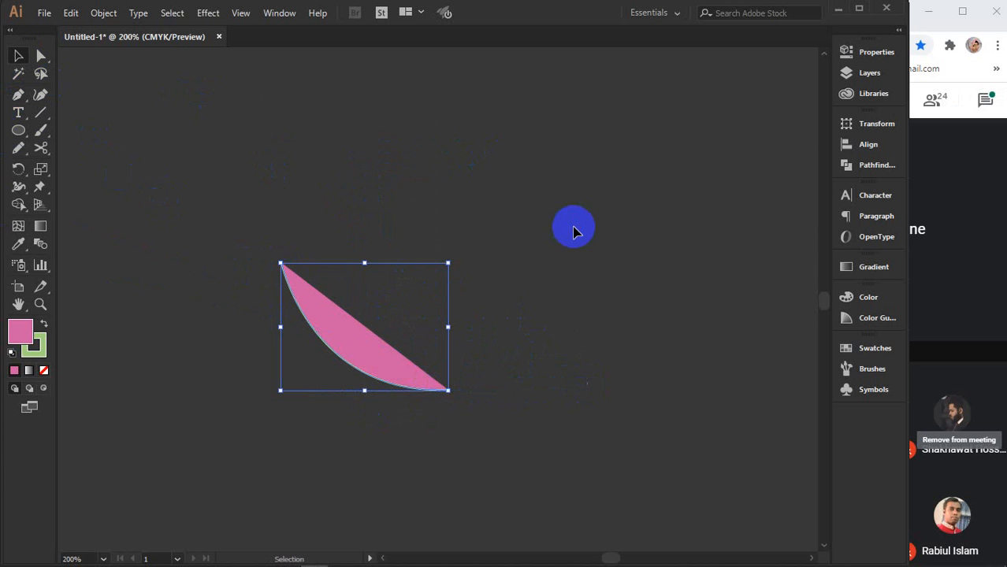
left_click(573, 228)
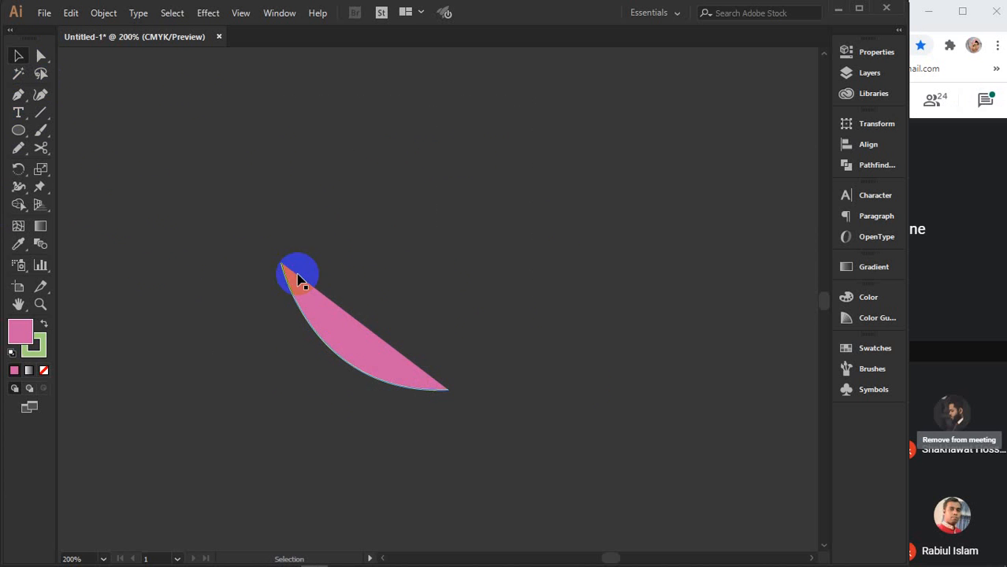
- Preview a 360° 3D Revolve from the left edge on the pink-filled curve, and cancel the effect
left_click(343, 345)
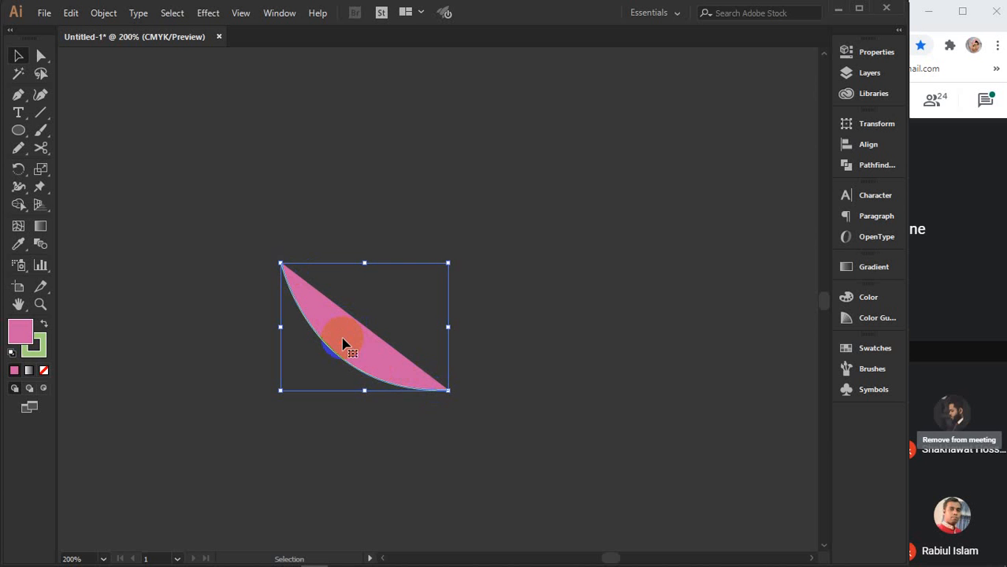
left_click(209, 13)
mouse_move(225, 95)
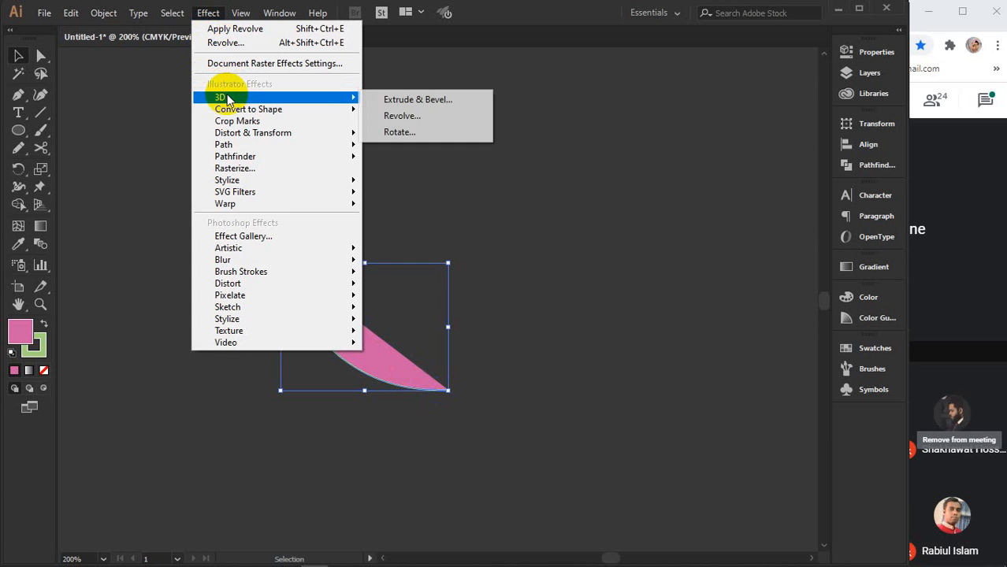
left_click(412, 118)
left_click(504, 332)
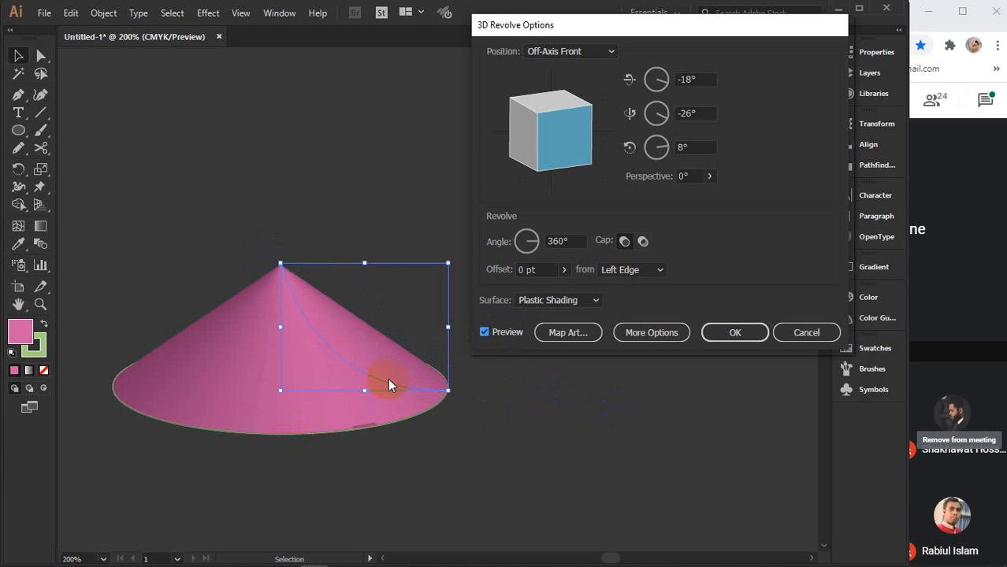
left_click(718, 334)
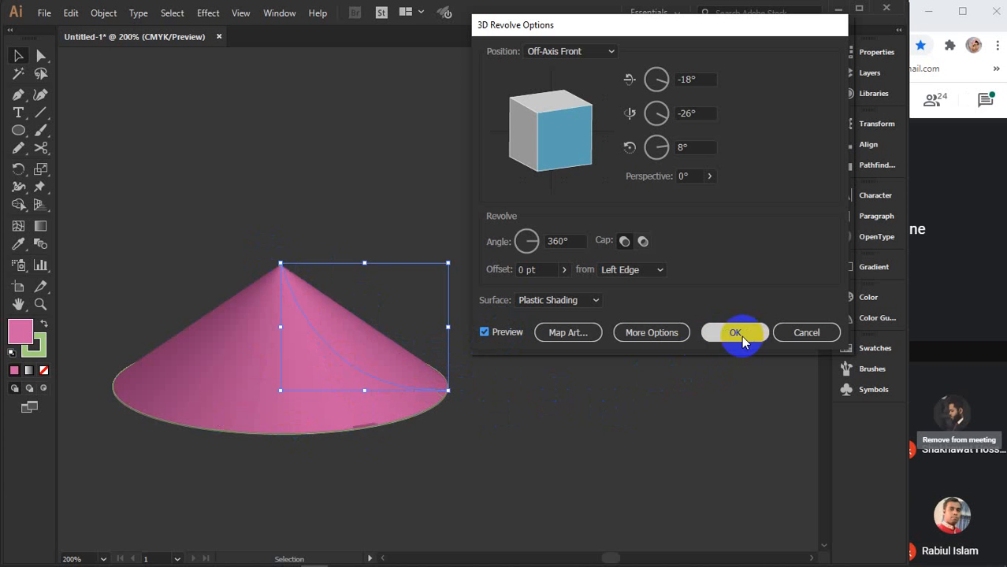
left_click(792, 332)
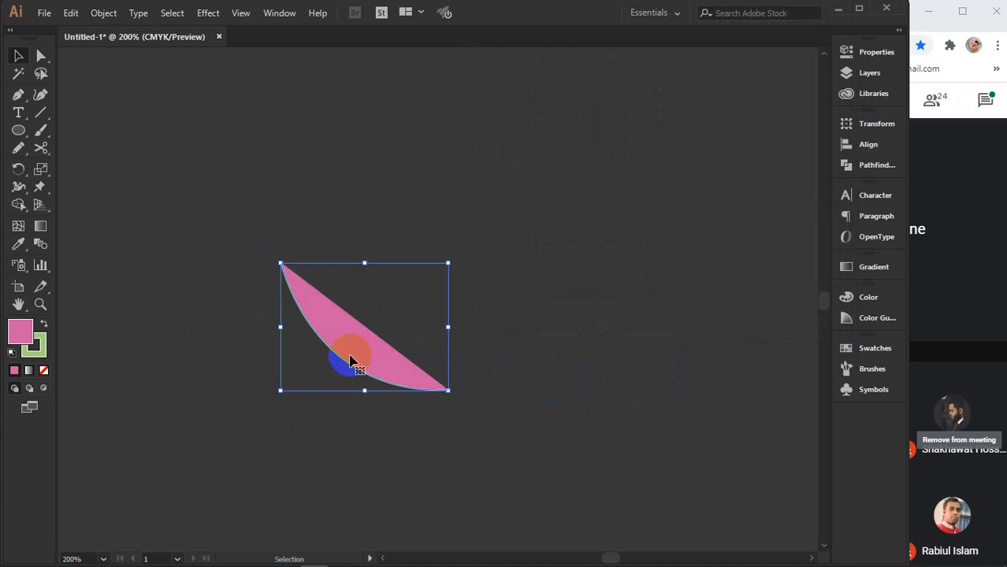
- Duplicate the pink-filled curve horizontally to the right of the original
left_click_drag(350, 361, 711, 349)
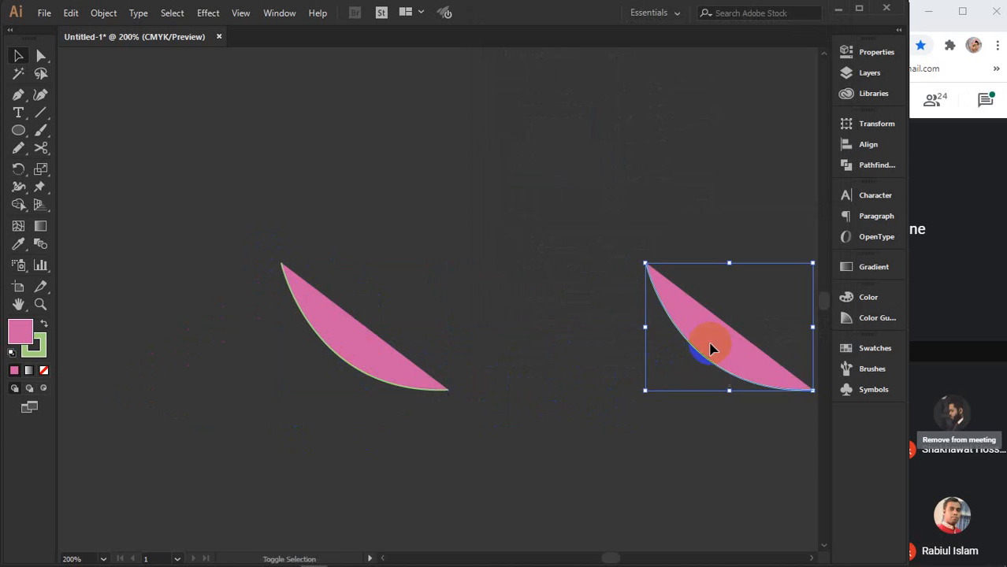
- Reflect the duplicated pink-filled curve across the vertical axis
left_click_drag(563, 406, 427, 400)
right_click(546, 324)
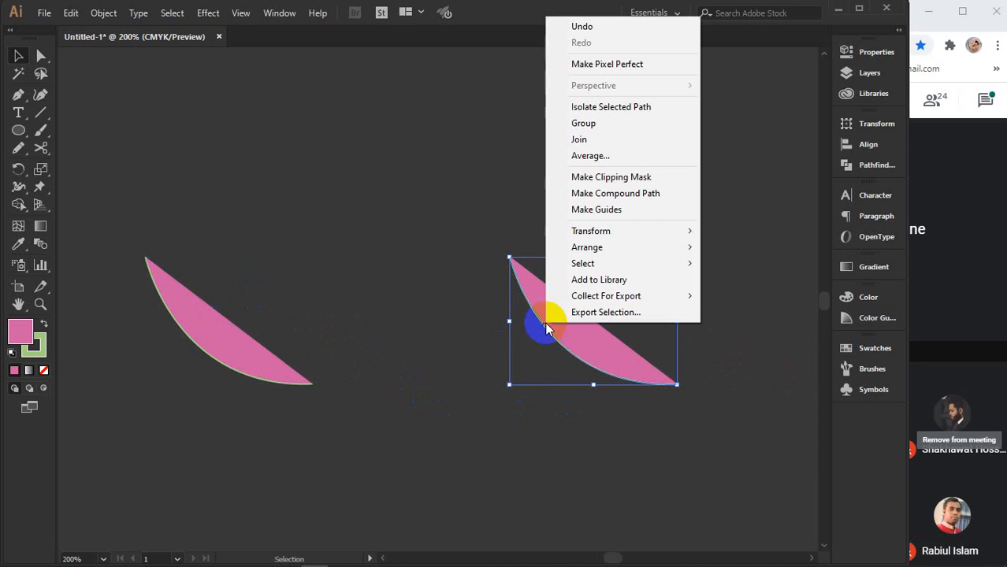
mouse_move(613, 231)
left_click(741, 287)
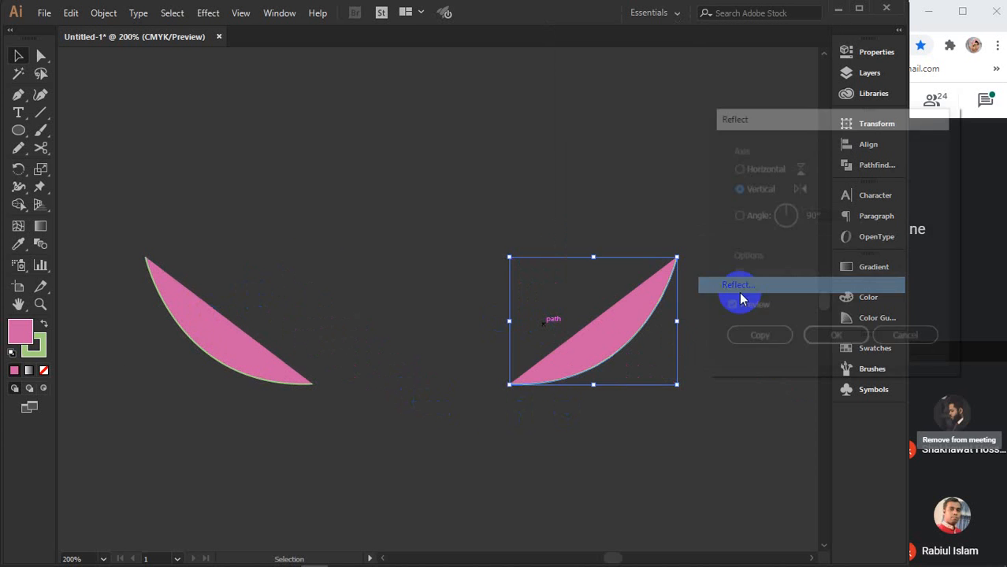
left_click(836, 337)
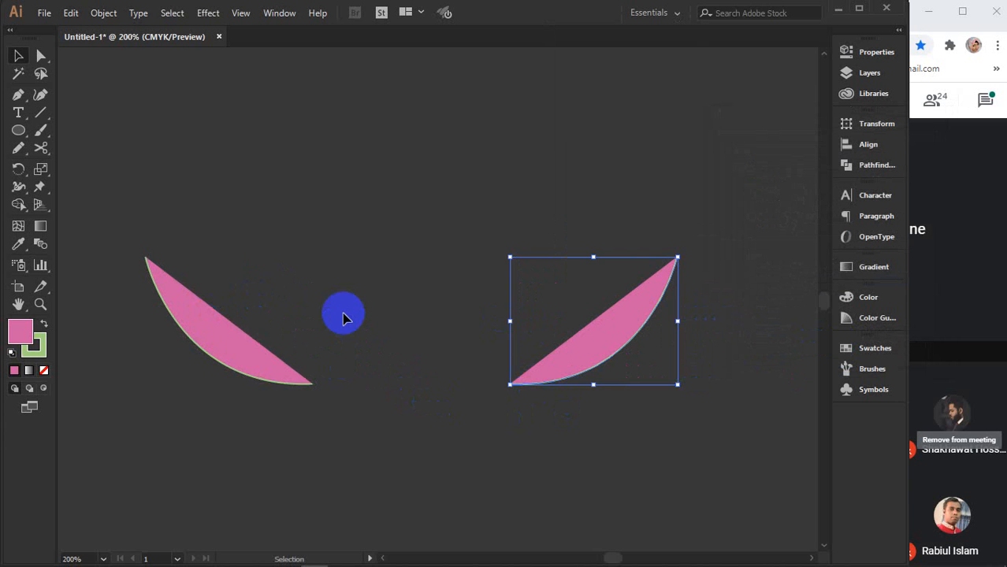
- Apply a 3D Revolve from the left edge to the original pink-filled curve
left_click(240, 350)
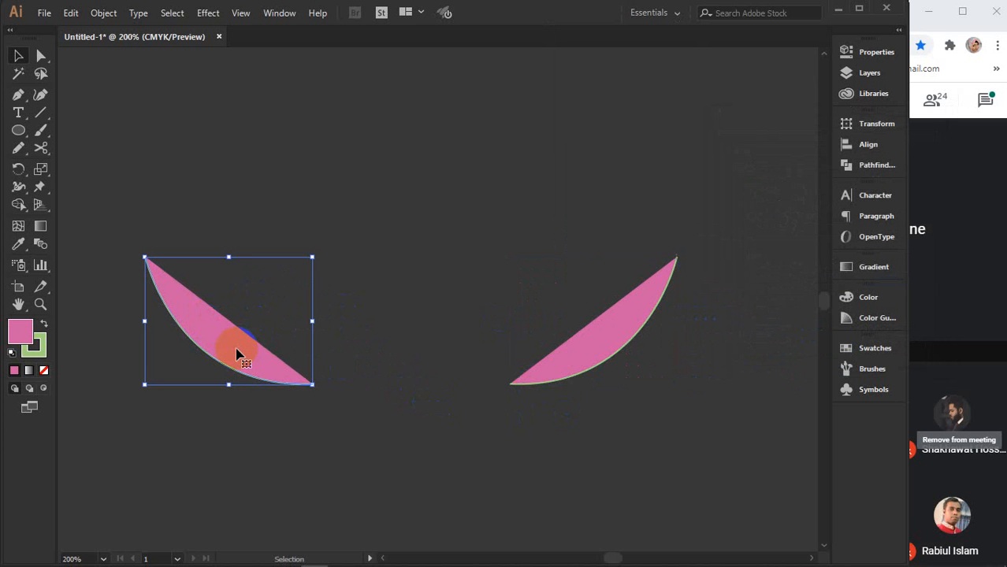
left_click(214, 15)
left_click(404, 116)
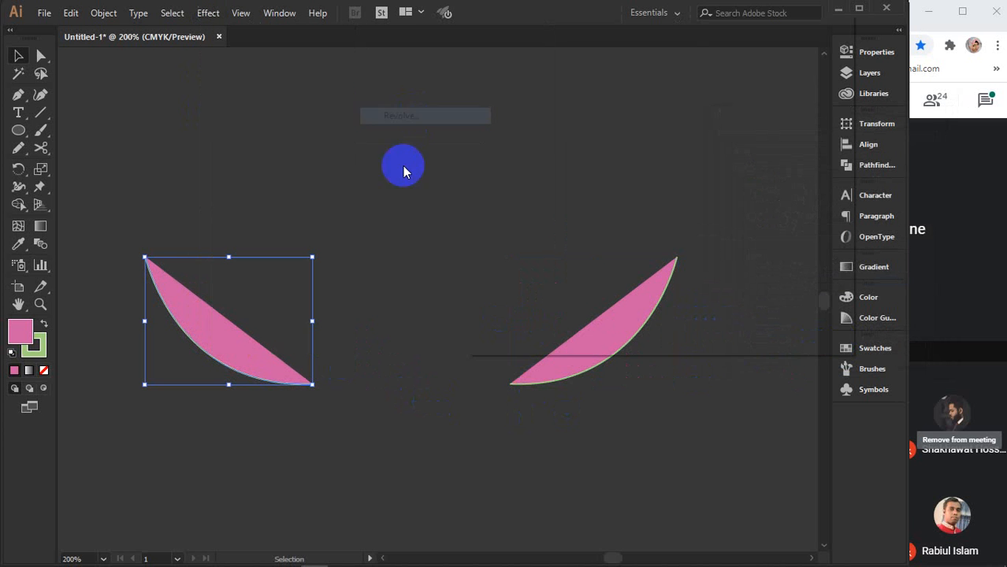
left_click(710, 333)
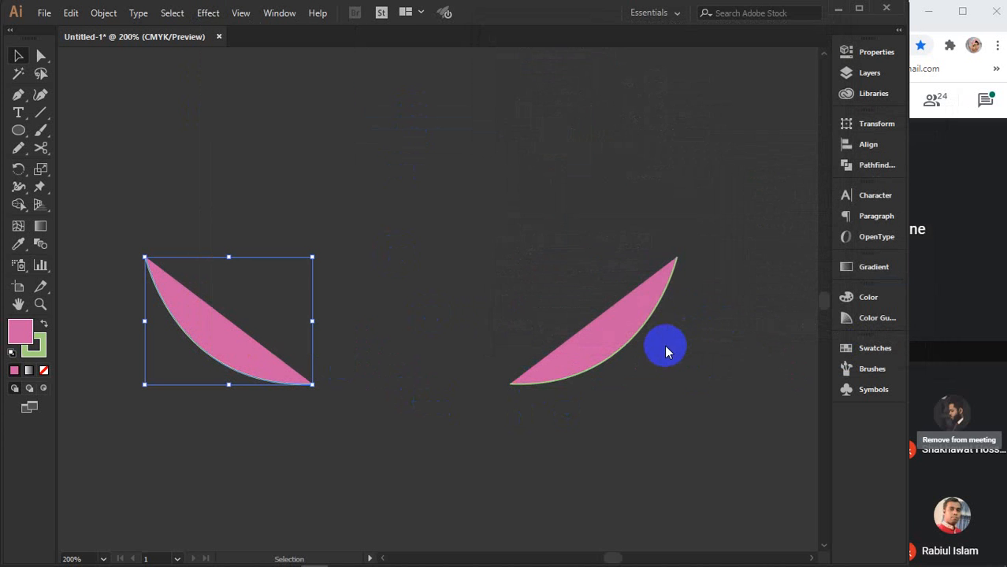
- Apply a 3D Revolve from the left edge to the reflected curve and deselect it
left_click(629, 343)
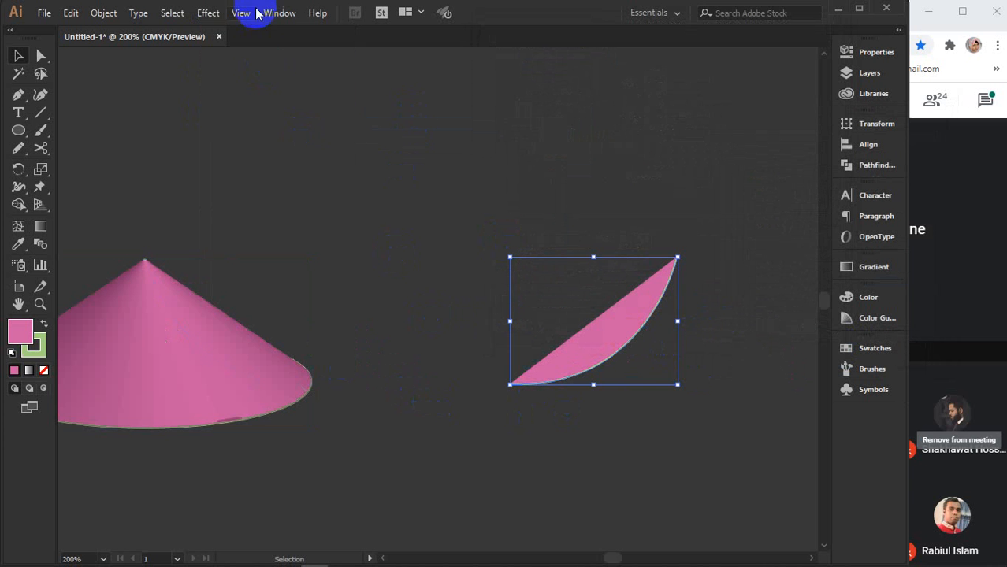
left_click(211, 13)
mouse_move(232, 95)
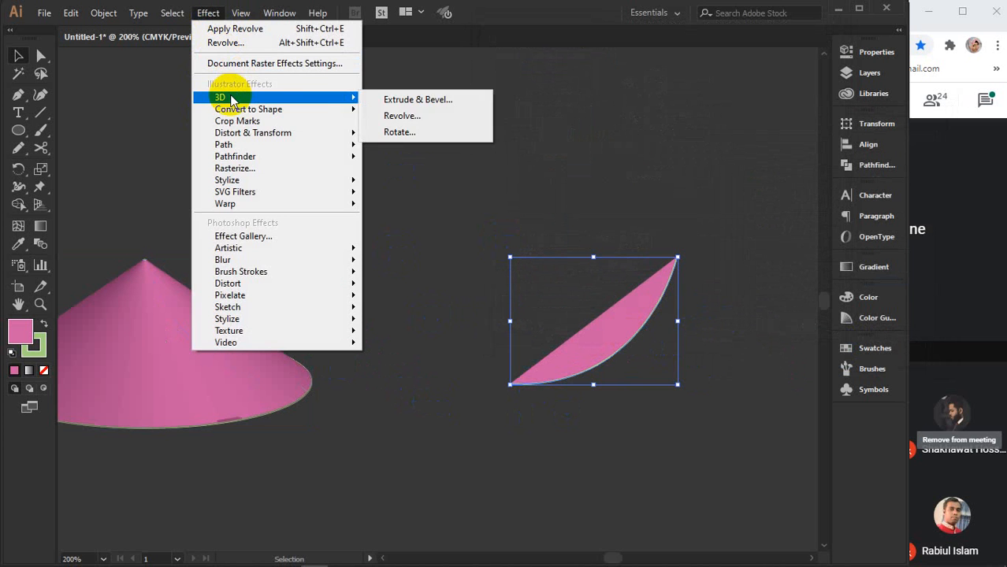
left_click(405, 115)
left_click(721, 332)
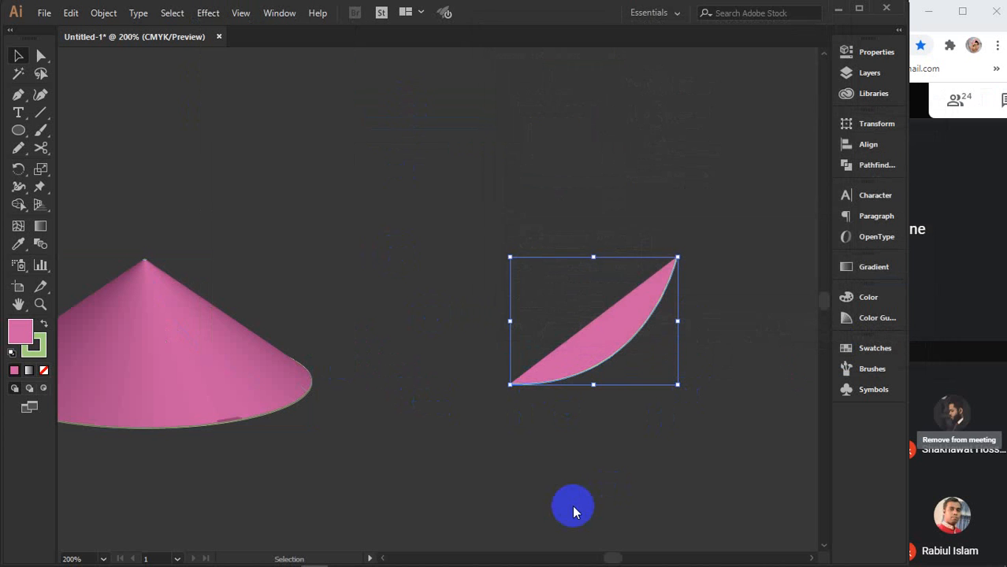
left_click_drag(427, 488, 516, 428)
left_click(516, 428)
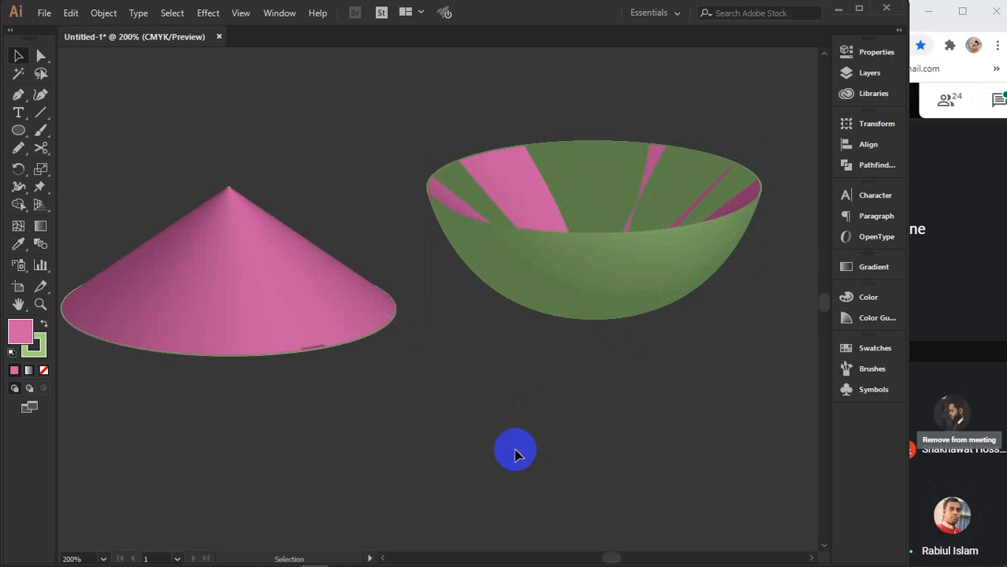
- Examine the profile paths of the revolved pink cone and green bowl, including the cone's outer anchor and its handles
left_click(323, 301)
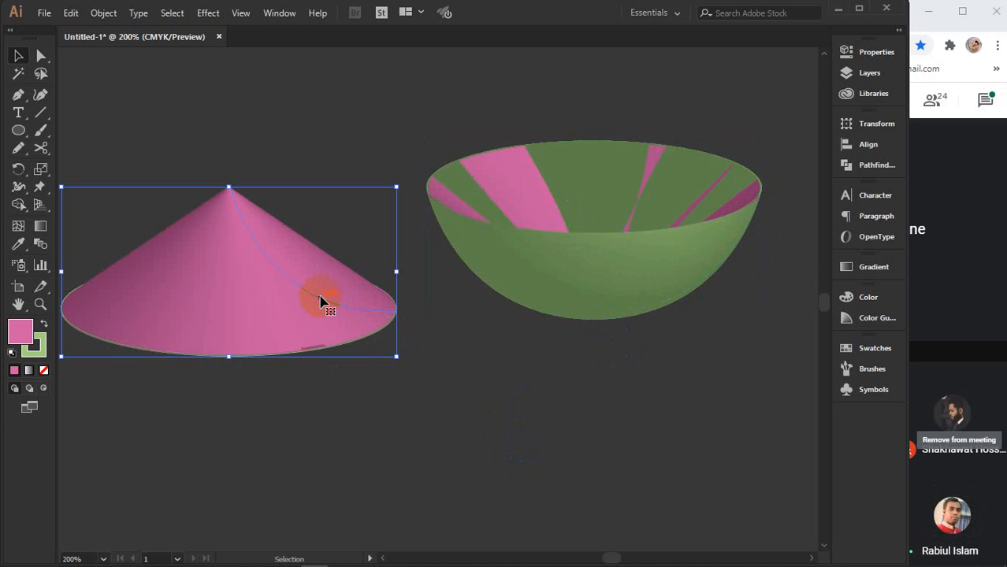
left_click(41, 55)
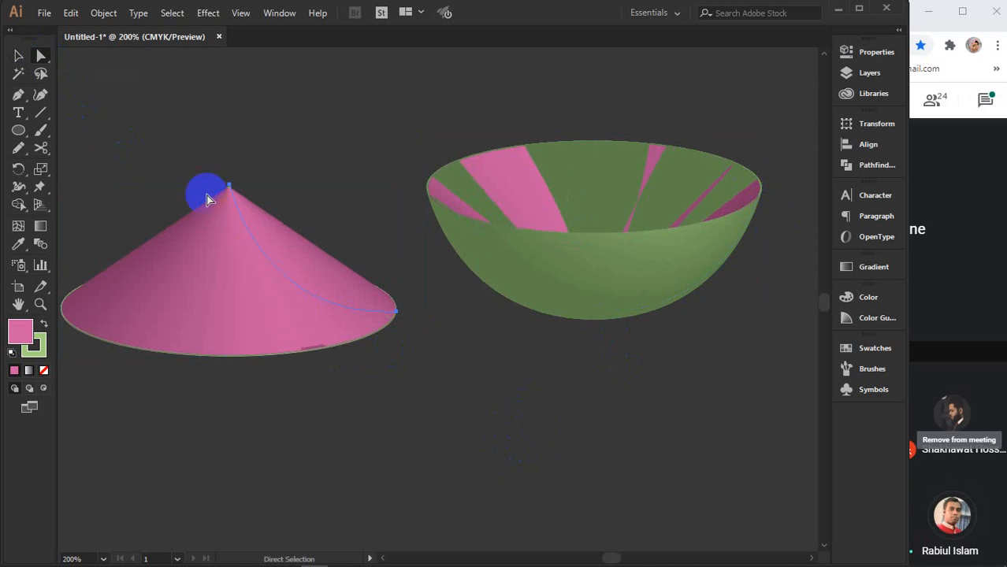
left_click(398, 313)
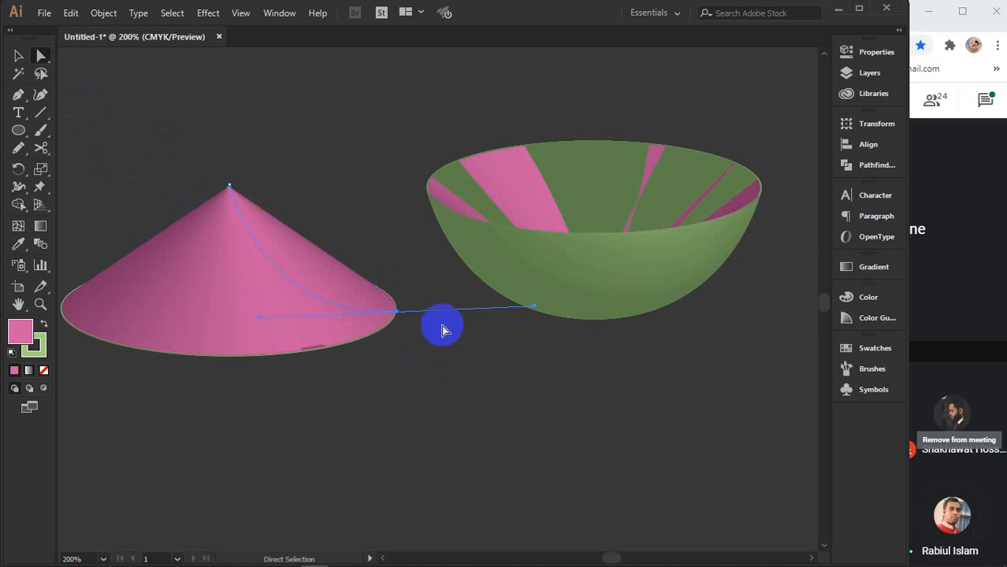
left_click(17, 55)
left_click(468, 438)
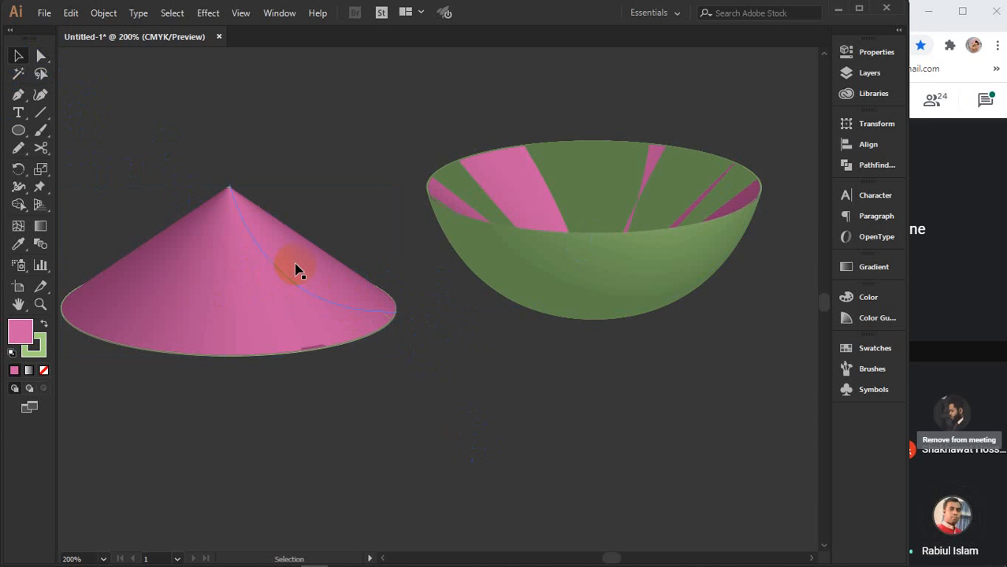
left_click(424, 311)
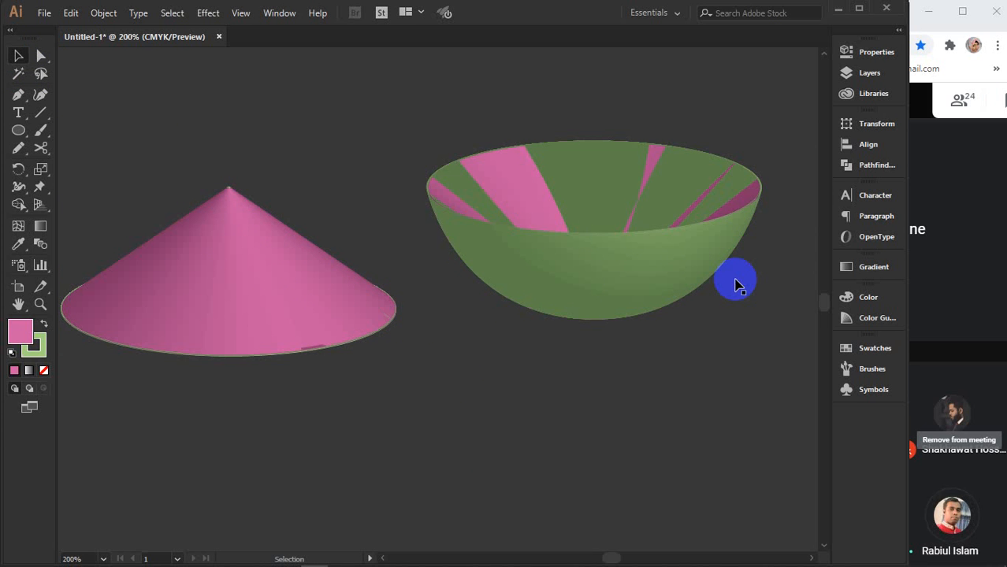
left_click(685, 288)
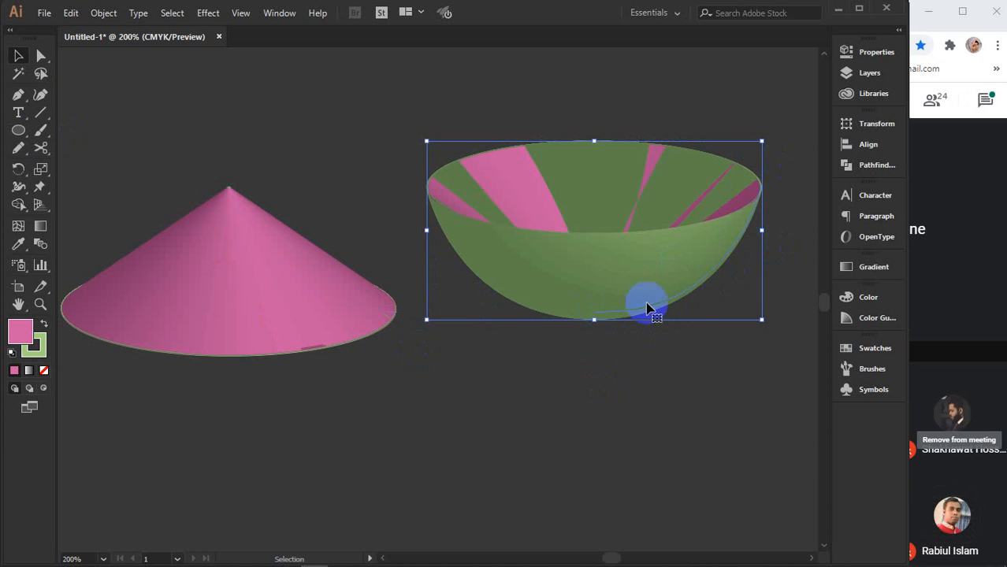
- Reshape the pink cone's profile into a flat dish by moving its outer anchor and handle and lowering the centre anchor
left_click(292, 292)
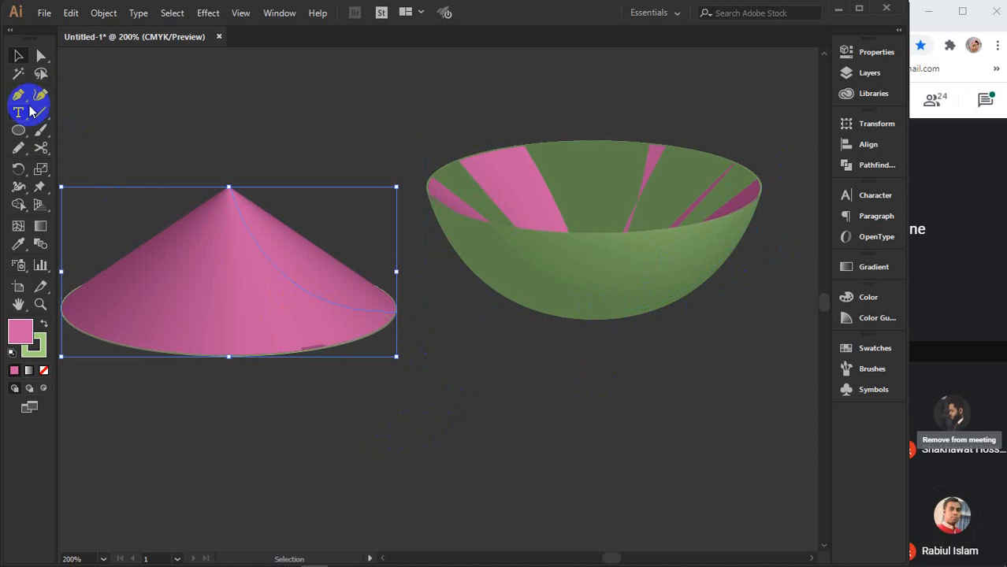
left_click(41, 55)
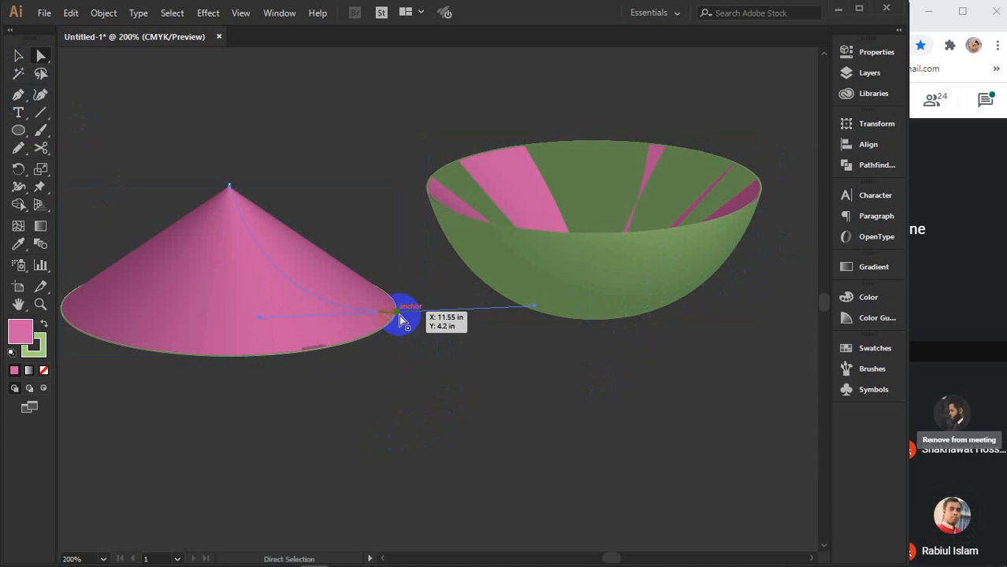
left_click_drag(399, 314, 428, 195)
left_click_drag(294, 204, 278, 403)
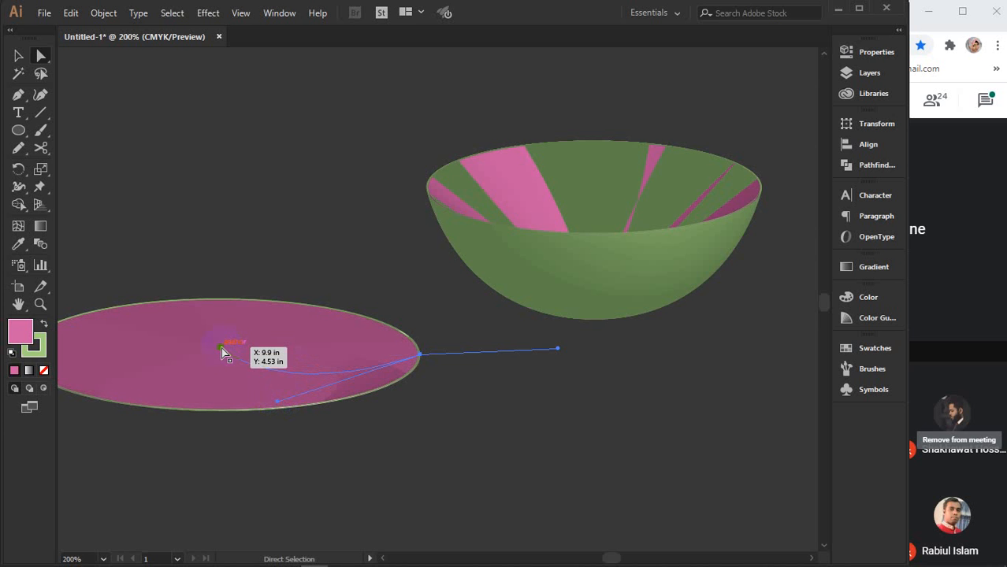
left_click_drag(221, 351, 222, 409)
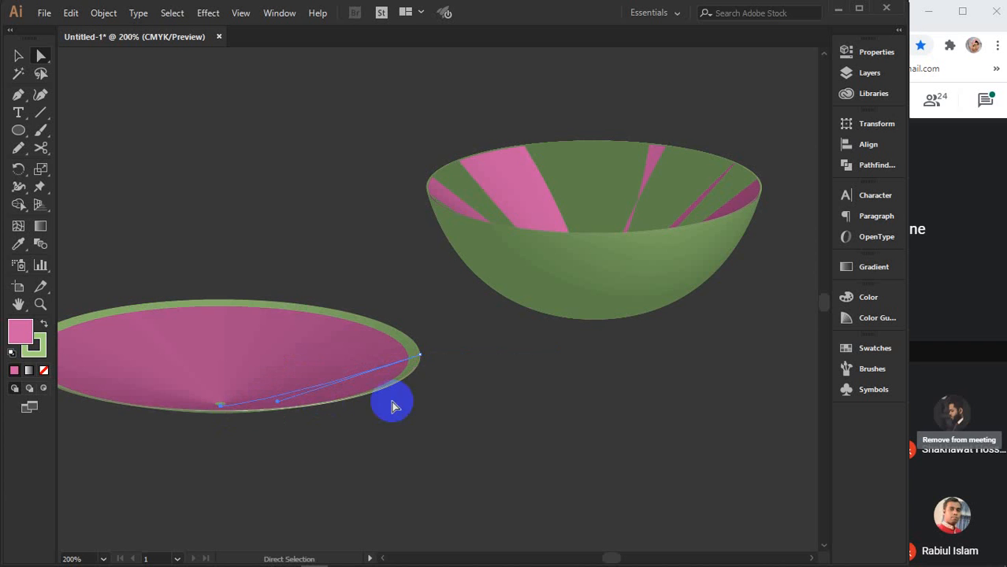
- Deepen the pink dish by raising its outer rim anchor and pulling that anchor's inner handle down and outward
left_click_drag(424, 361, 420, 319)
left_click_drag(278, 366, 304, 410)
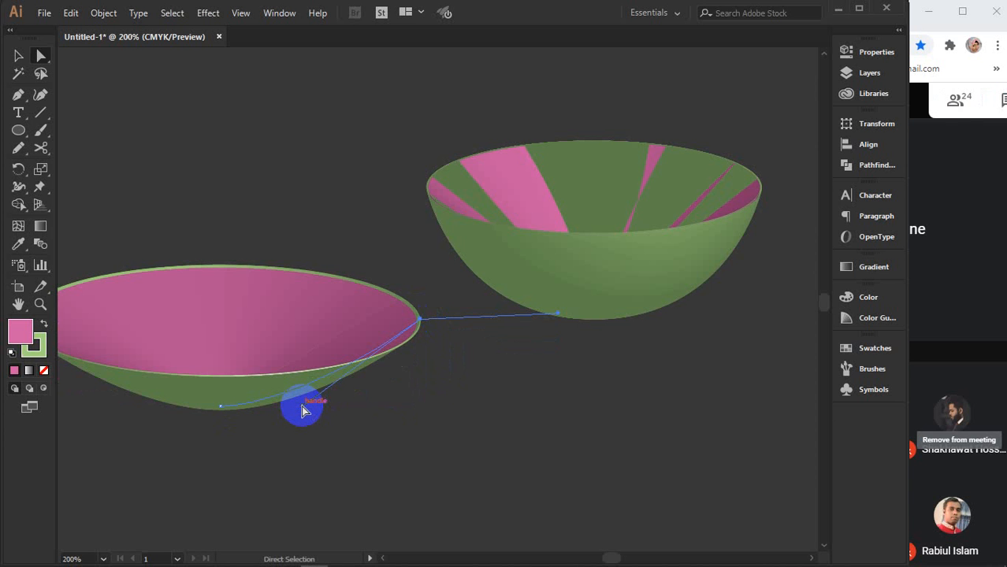
scroll(300, 405, "up", 2)
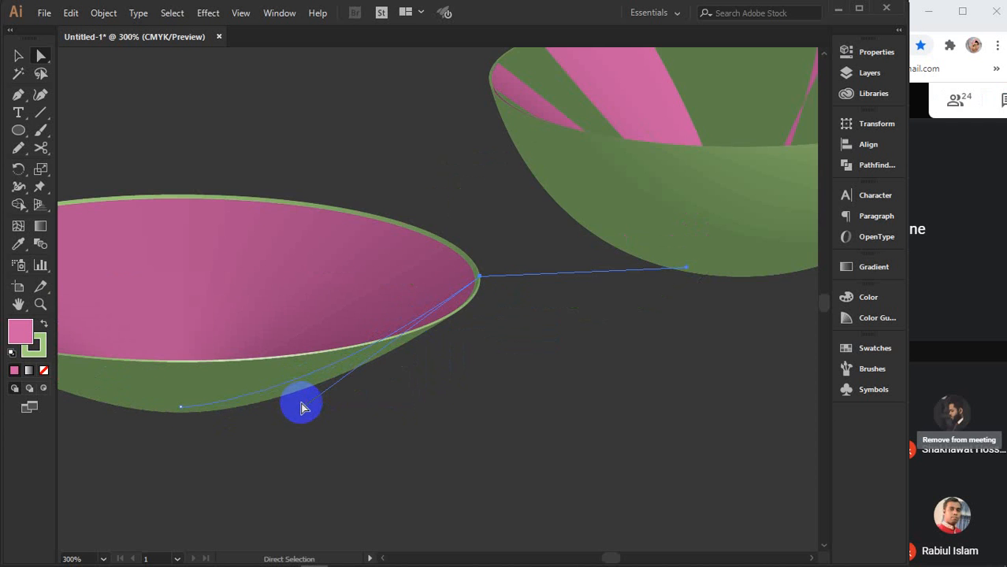
left_click_drag(297, 398, 542, 420)
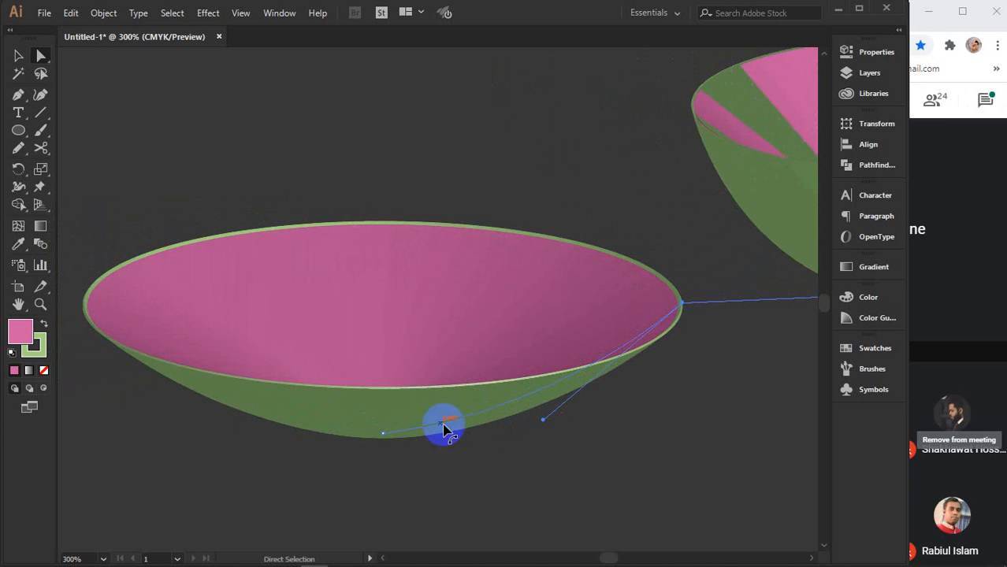
- Raise the dish profile's centre anchor slightly, adjust the rim handle to round the underside while keeping the pink interior, and deselect it
left_click(382, 433)
left_click_drag(382, 432, 381, 415)
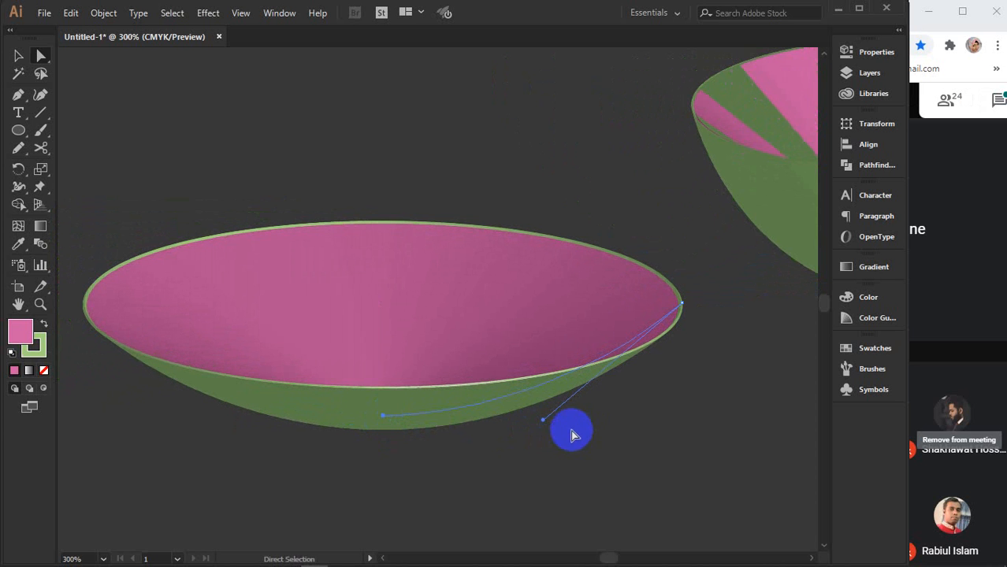
left_click_drag(543, 419, 605, 438)
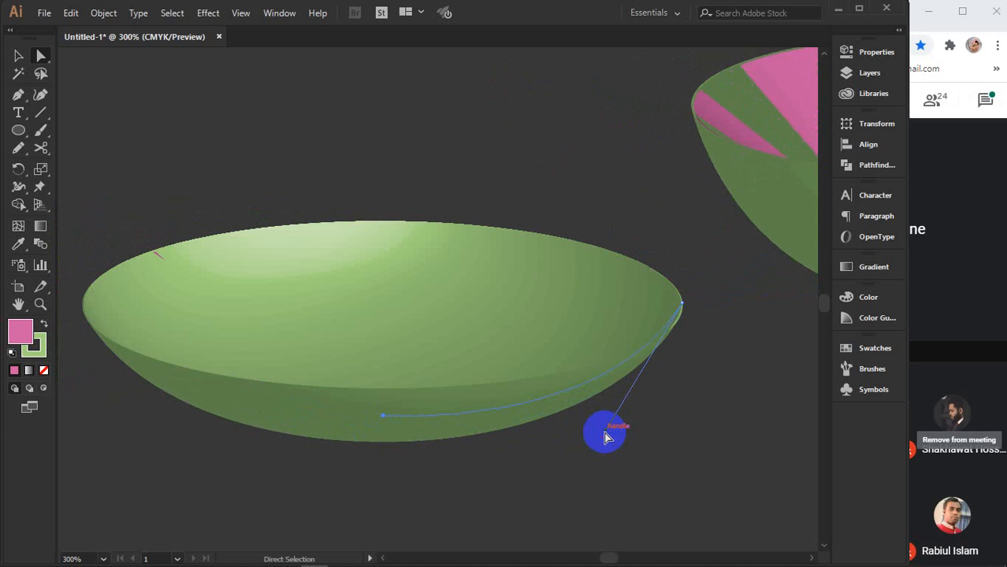
left_click_drag(605, 438, 594, 424)
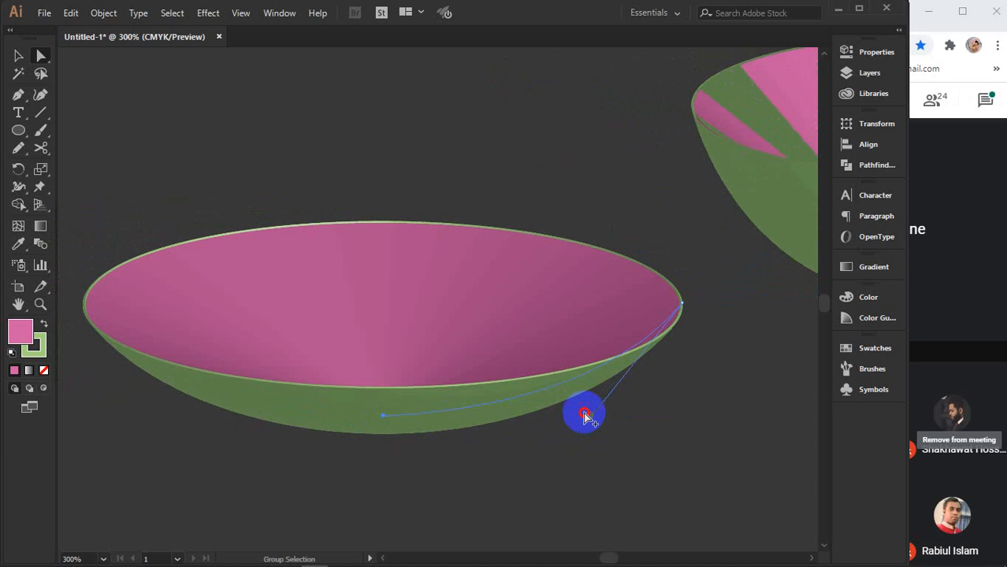
left_click(571, 390)
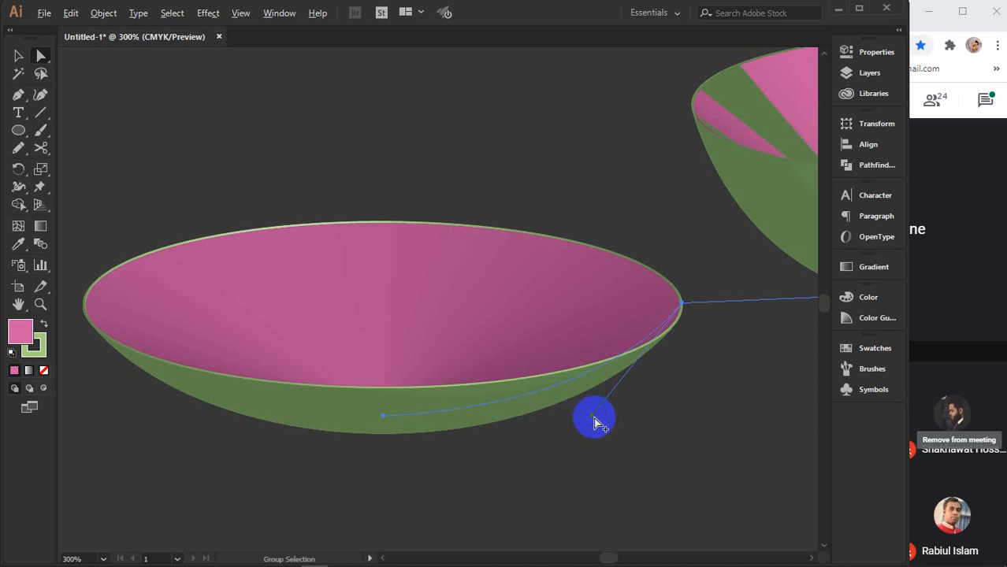
mouse_move(593, 416)
left_mouse_down()
mouse_move(601, 423)
mouse_move(535, 375)
mouse_move(608, 423)
left_mouse_up()
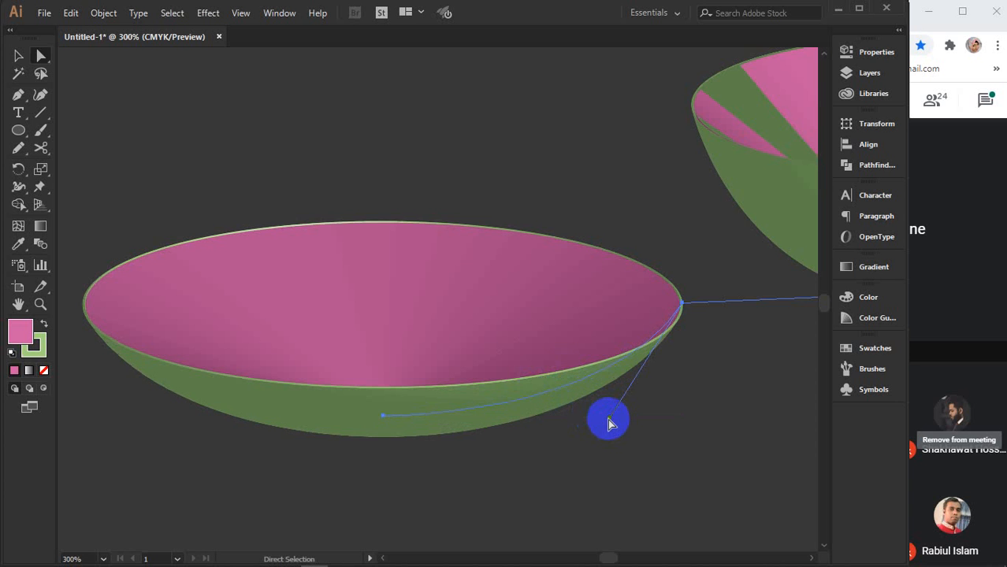
left_click(17, 55)
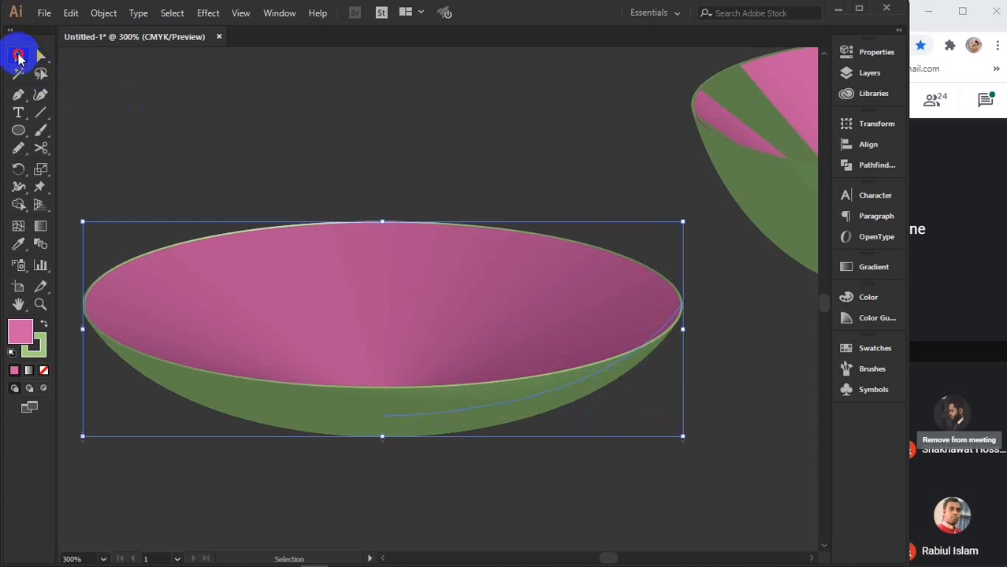
left_click(407, 136)
- Delete the pink dish and the green bowl beside the artboard
scroll(407, 136, "down", 2)
scroll(477, 299, "right", 3)
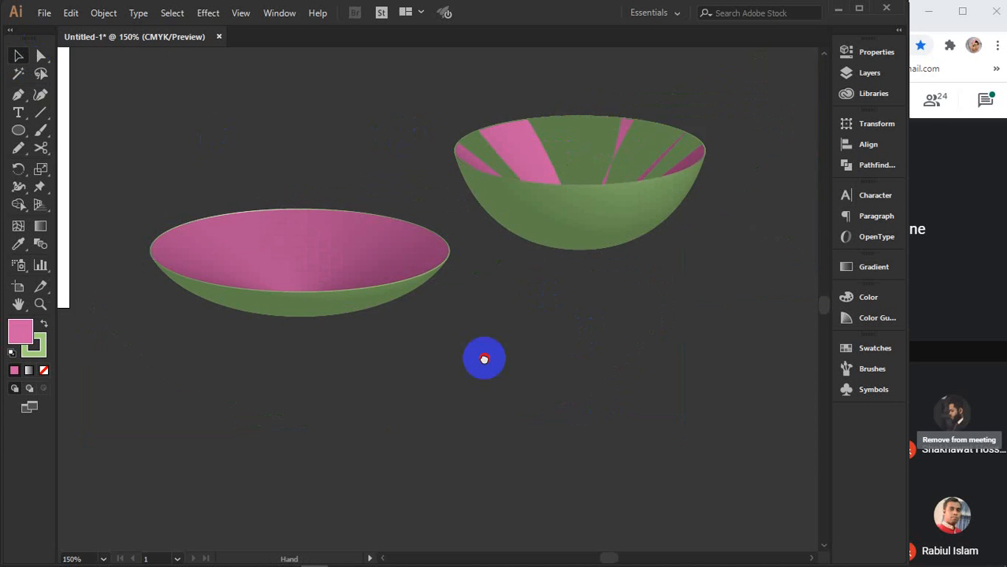
left_click(530, 200)
left_click_drag(680, 348, 242, 134)
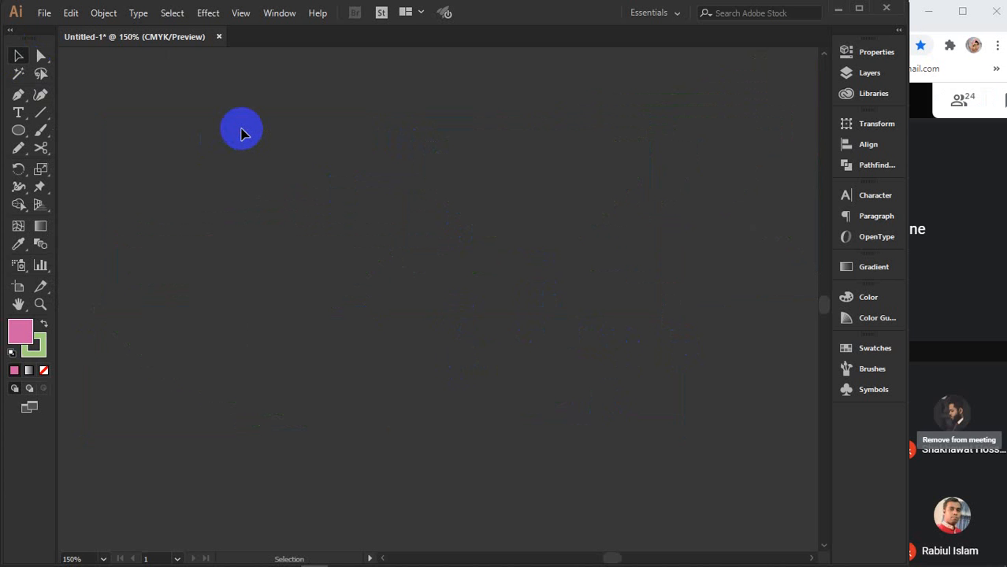
- Delete all the revolved glasses, vases and bowls from the artboard
scroll(241, 128, "down", 3)
left_click_drag(223, 217, 506, 366)
left_click_drag(184, 165, 477, 386)
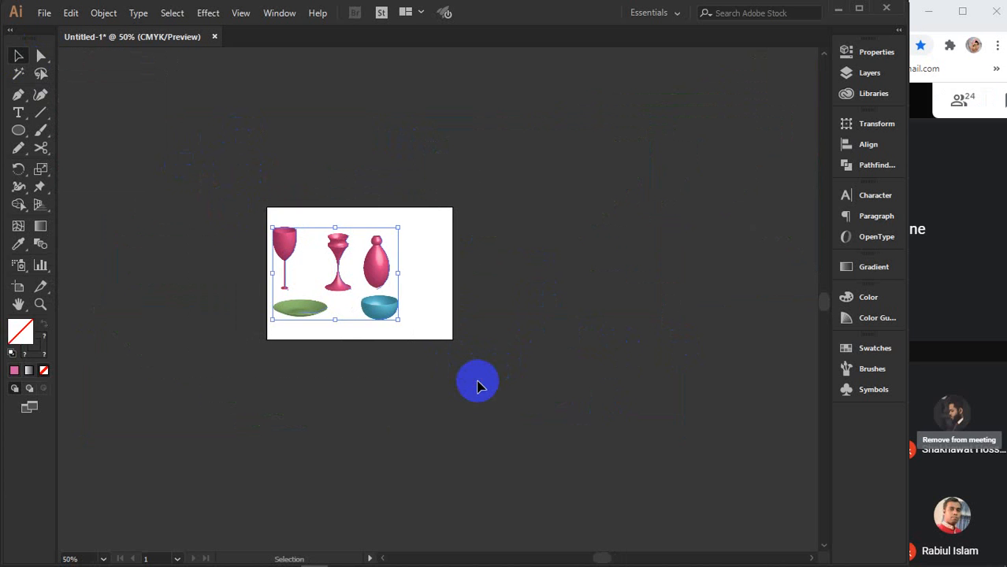
key("Delete")
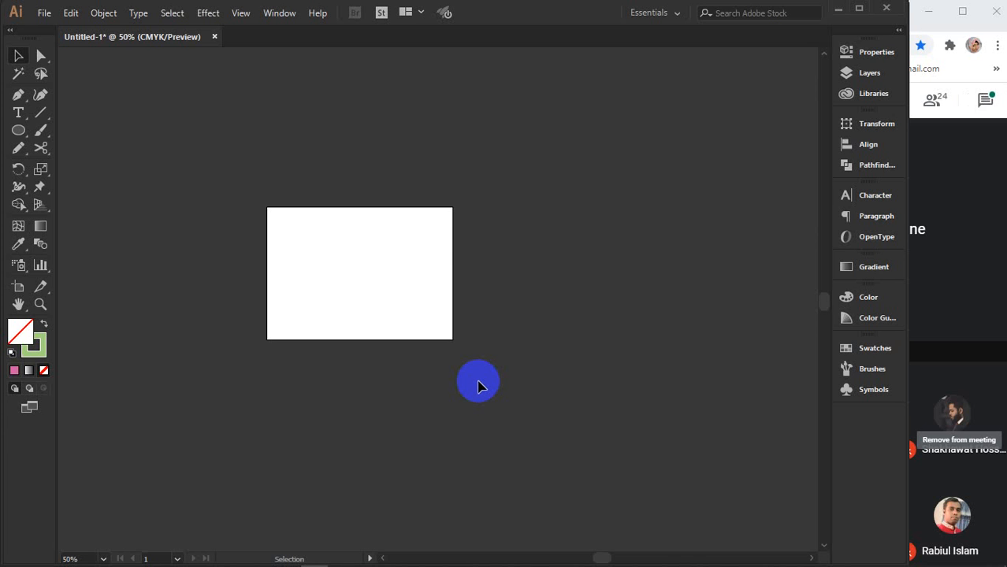
scroll(434, 270, "up", 2)
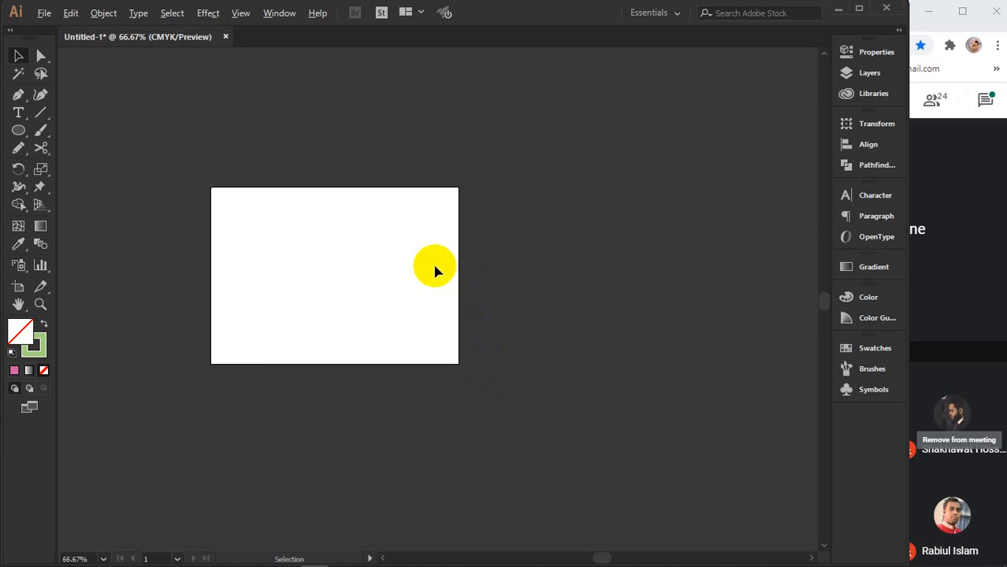
left_click(208, 12)
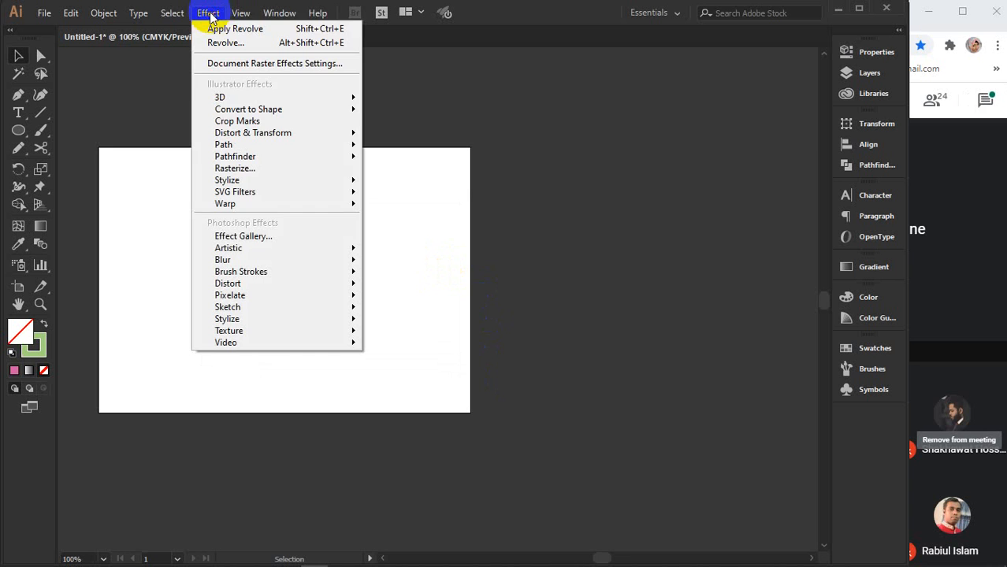
mouse_move(241, 111)
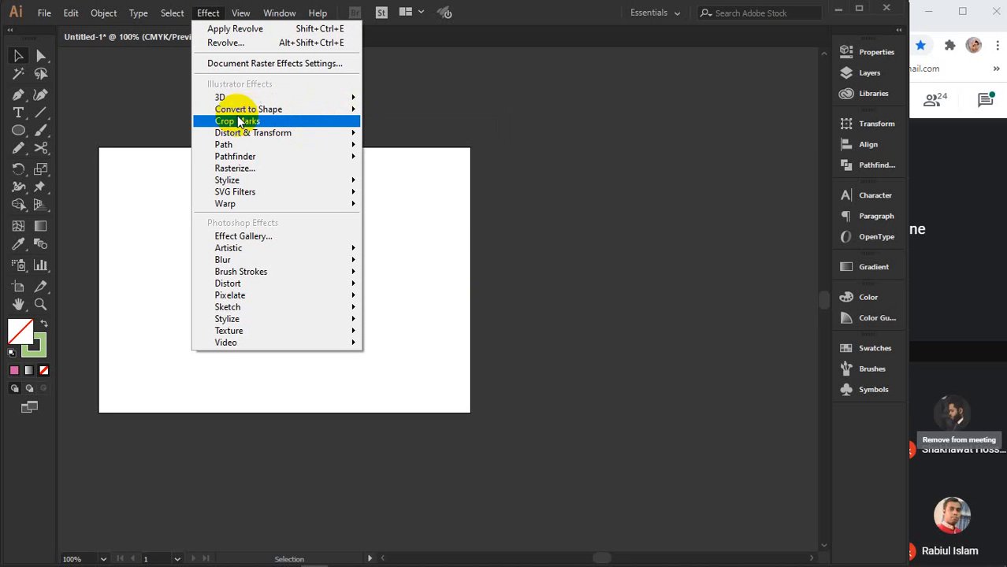
mouse_move(265, 140)
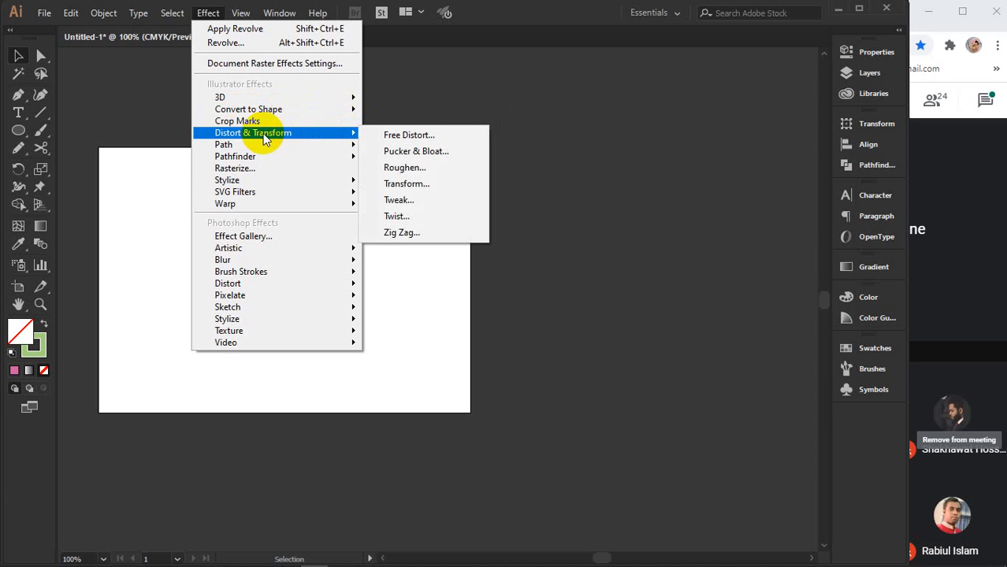
left_click(146, 173)
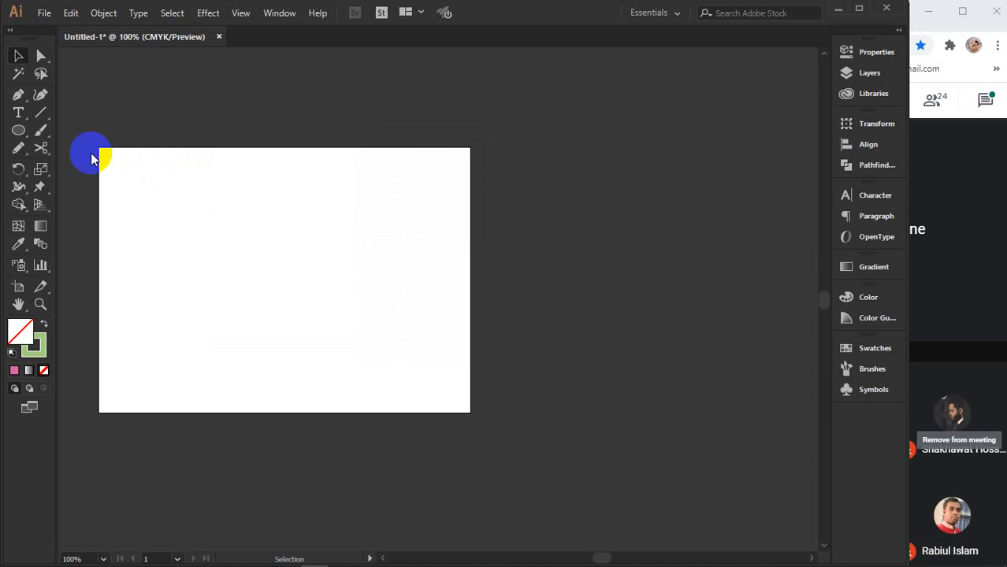
- Draw a large circle in the middle of the artboard and give it a solid color fill
left_click(19, 132)
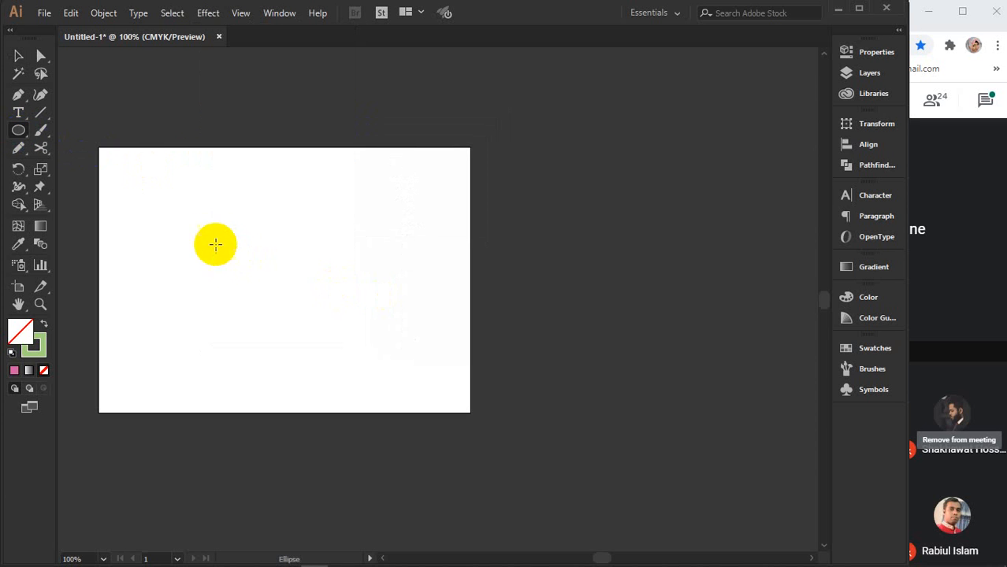
mouse_move(182, 212)
left_mouse_down()
mouse_move(278, 284)
mouse_move(310, 323)
mouse_move(358, 324)
left_mouse_up()
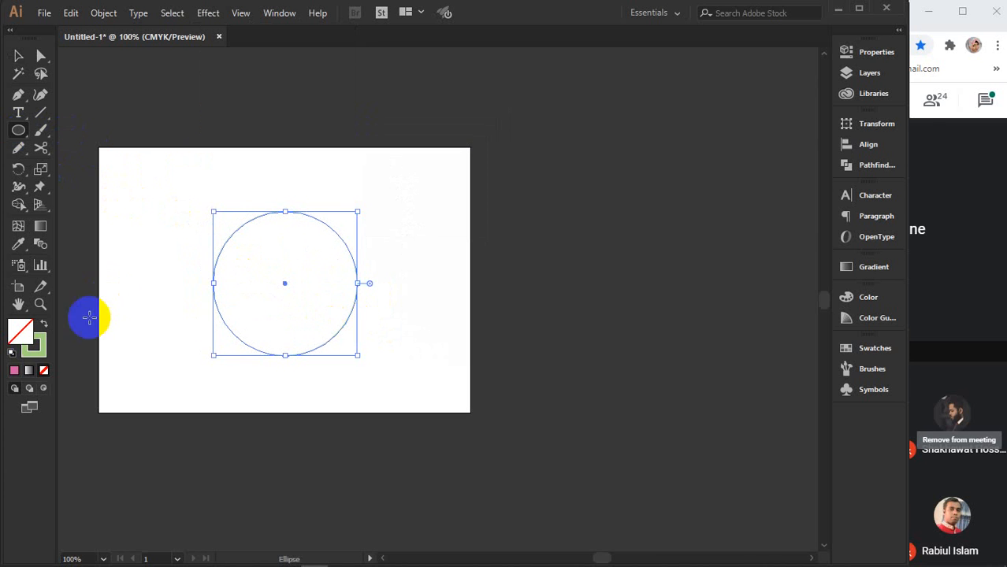
left_click(15, 370)
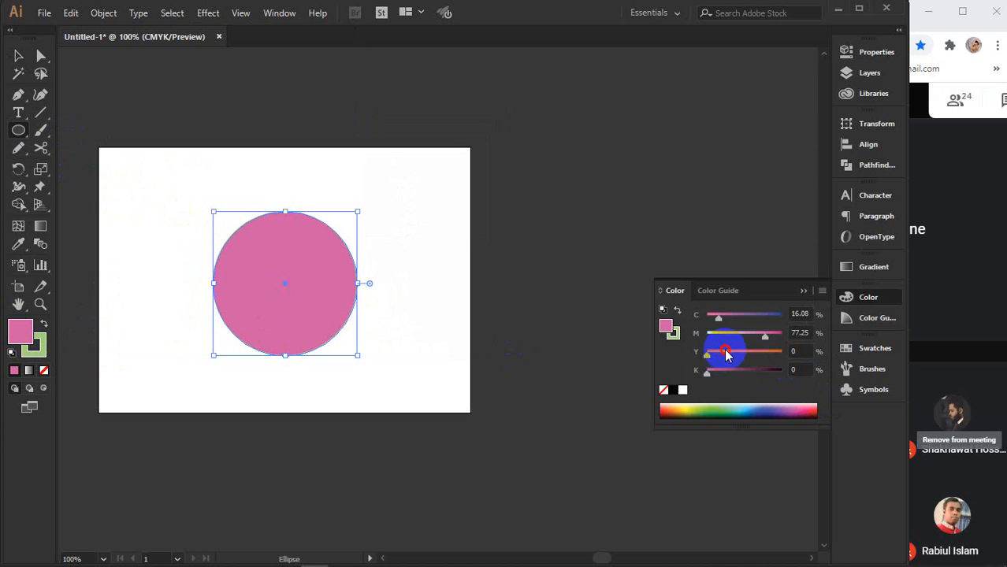
- Set the circle's fill to orange with C 0, M 41, Y 100 and K 0
left_click_drag(719, 354, 700, 336)
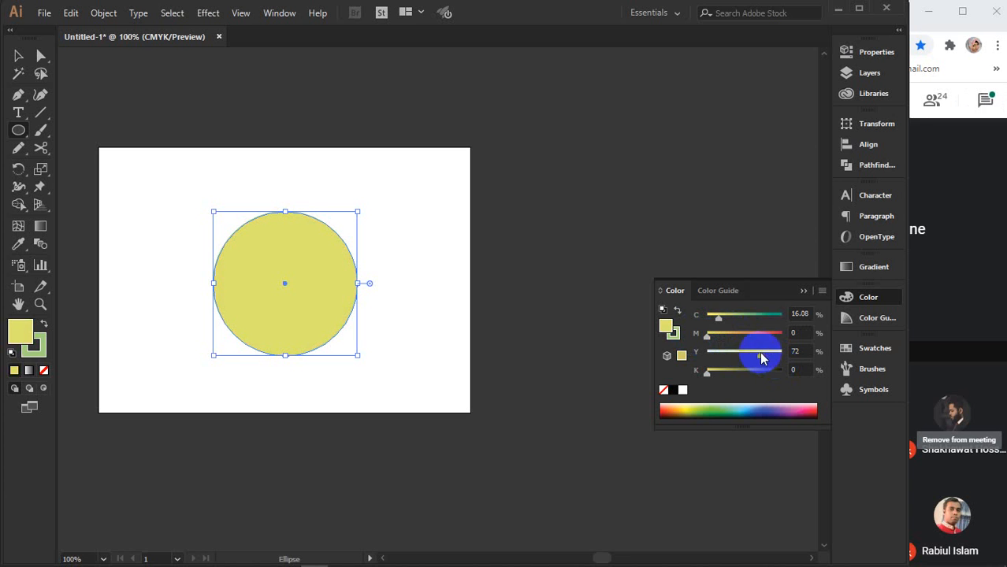
left_click_drag(716, 317, 700, 323)
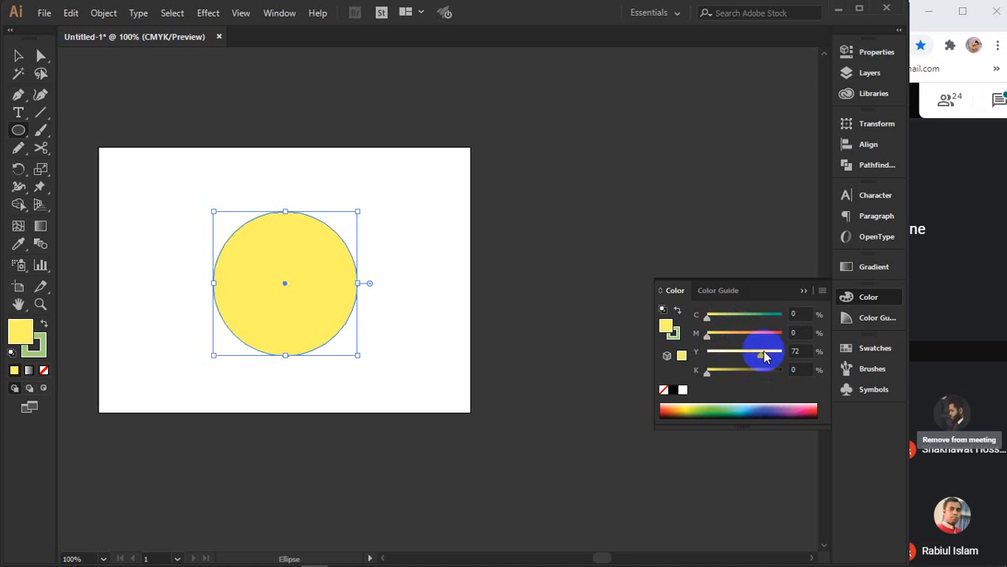
left_click(741, 336)
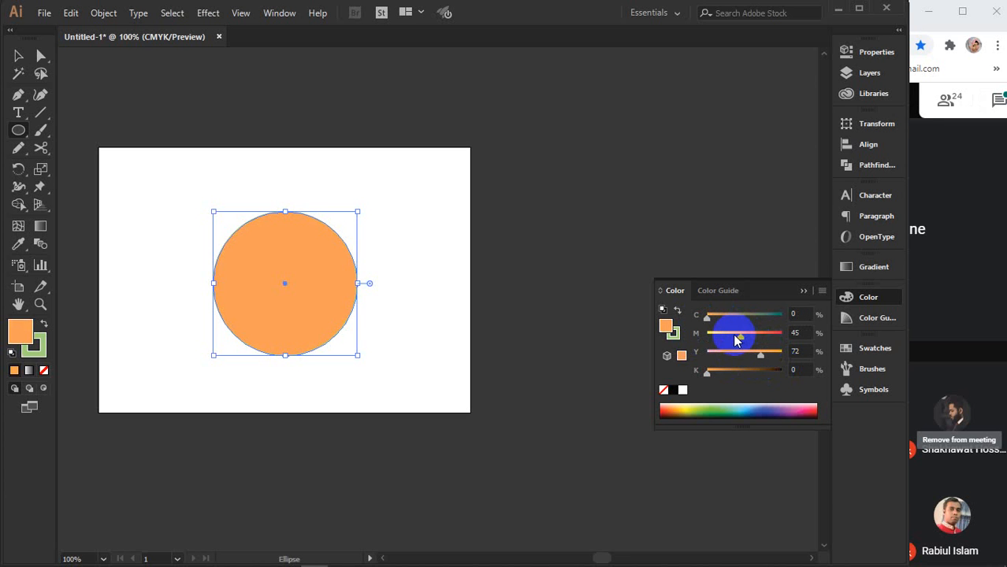
left_click_drag(735, 340, 726, 336)
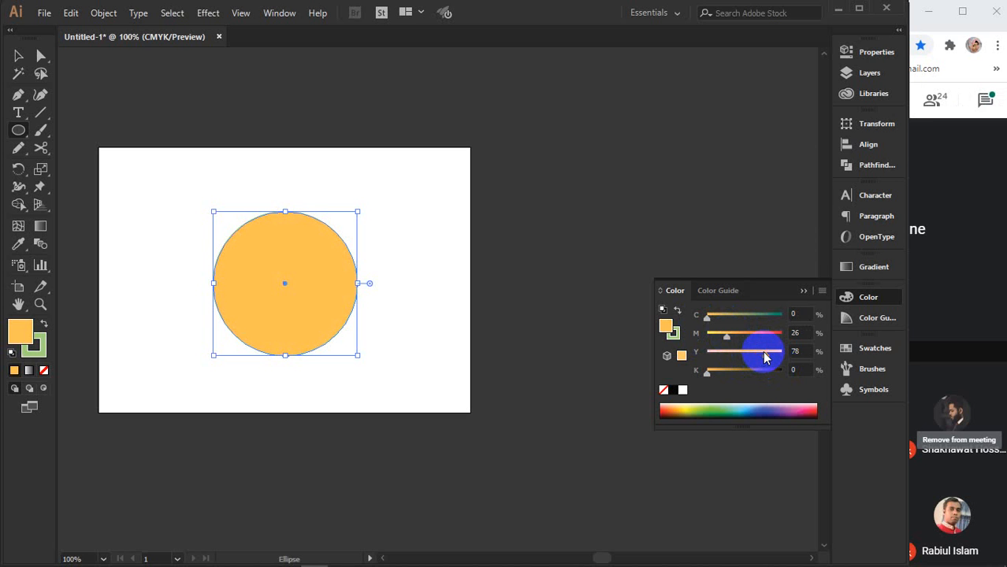
left_click_drag(764, 356, 738, 338)
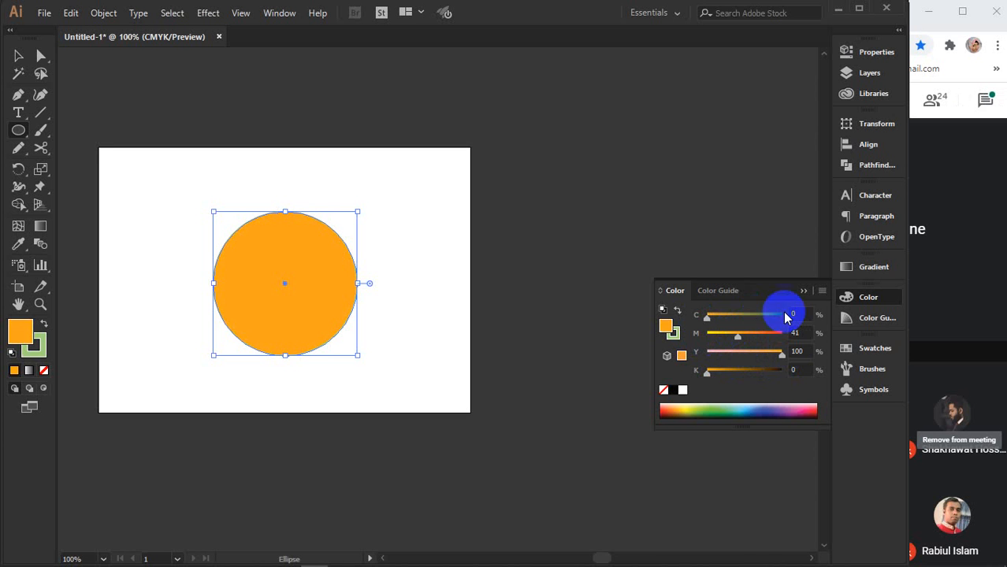
left_click(802, 290)
- Change the circle's stroke color to black and keep the circle selected
scroll(339, 265, "up", 2)
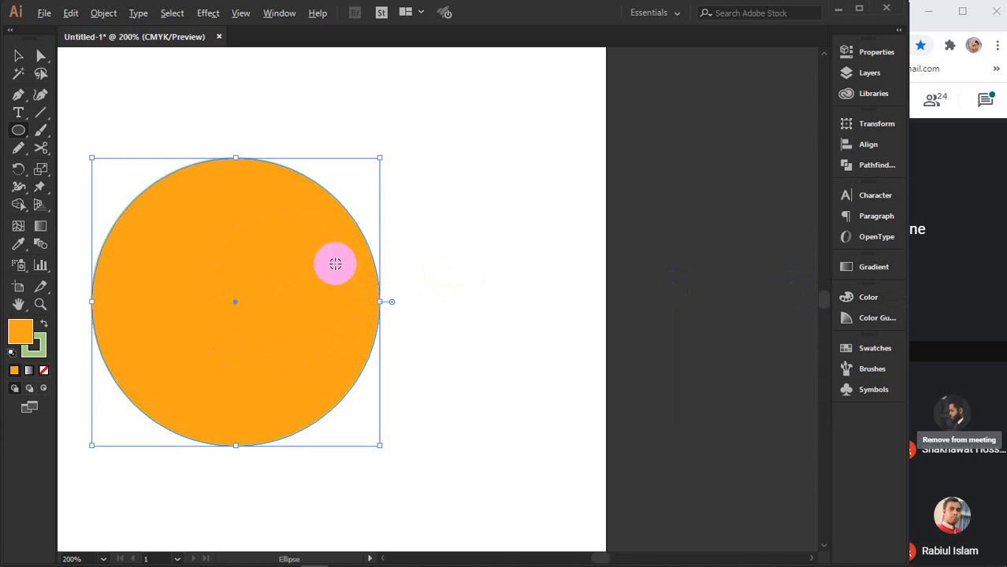
left_click_drag(305, 292, 491, 302)
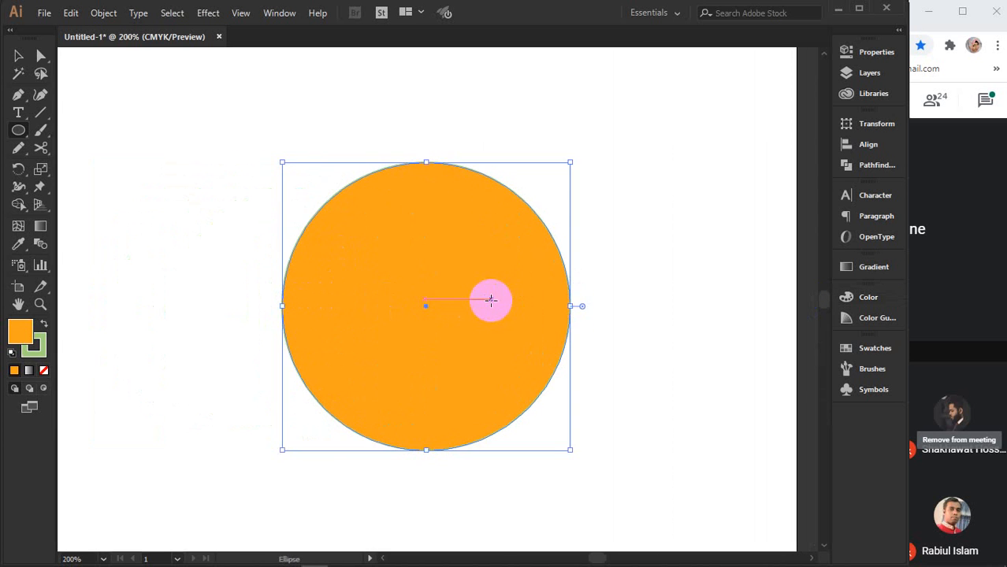
left_click(38, 346)
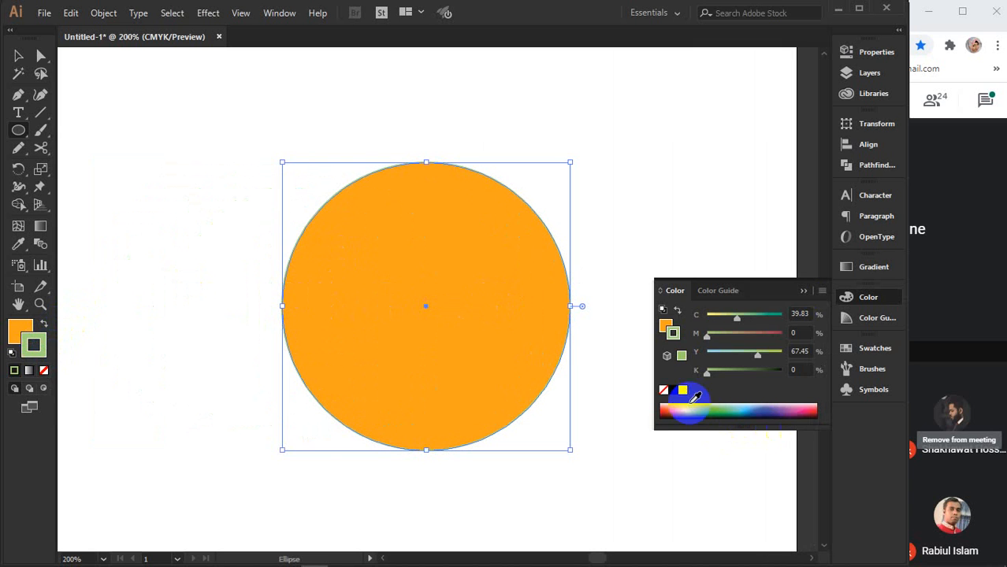
left_click(673, 389)
left_click(805, 292)
left_click(15, 58)
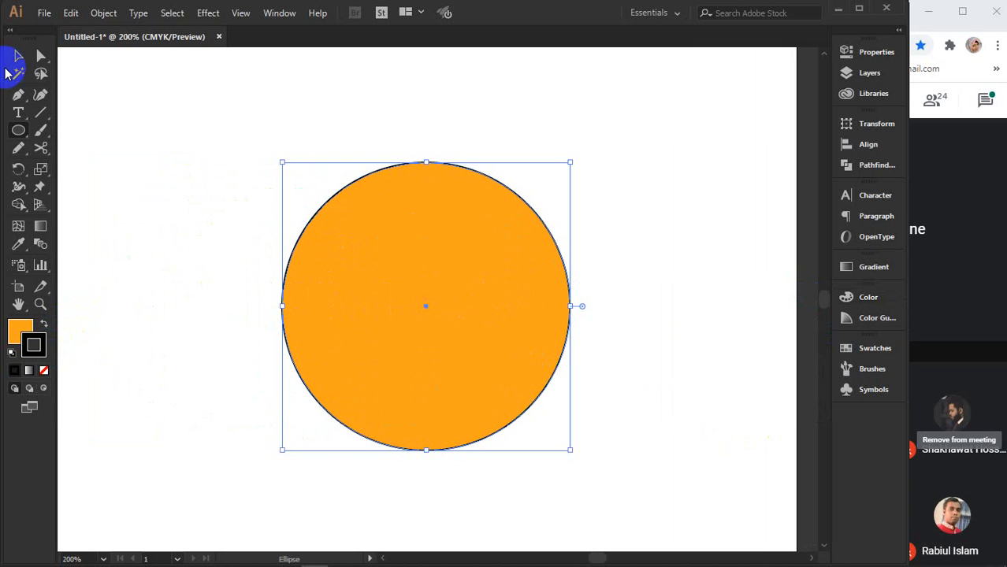
left_click(130, 158)
left_click(465, 326)
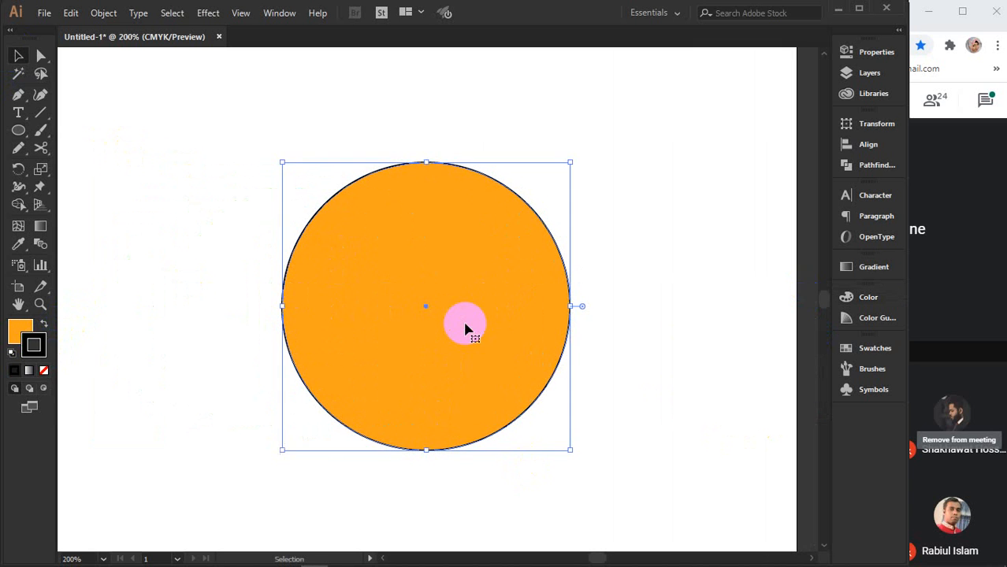
key("ctrl+minus")
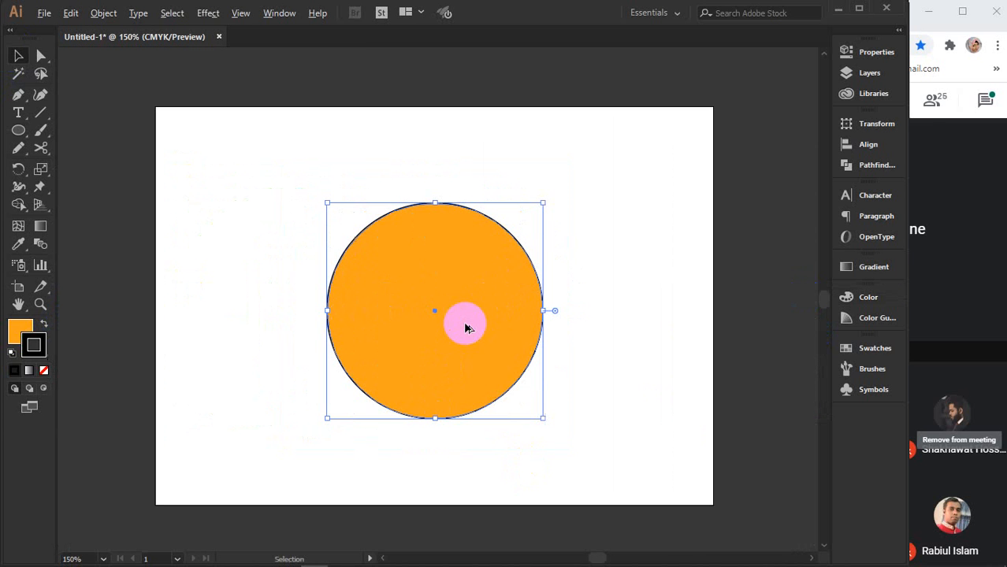
left_click(208, 13)
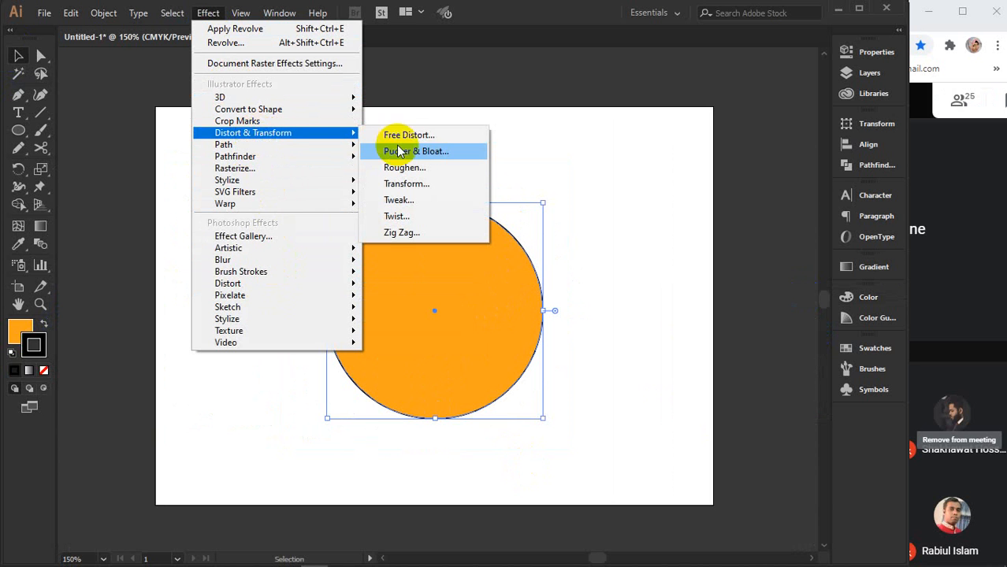
left_click(407, 139)
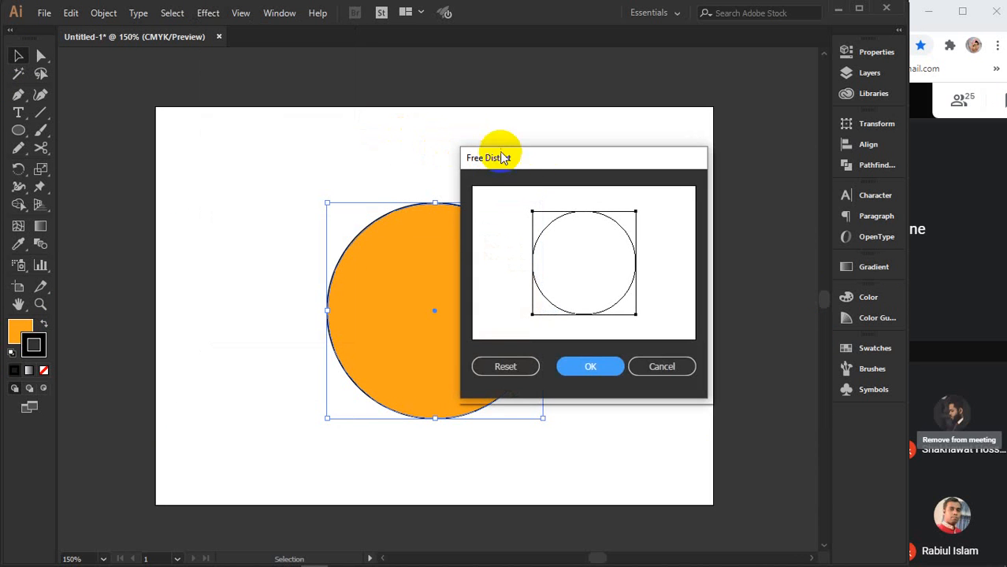
left_click_drag(543, 153, 680, 131)
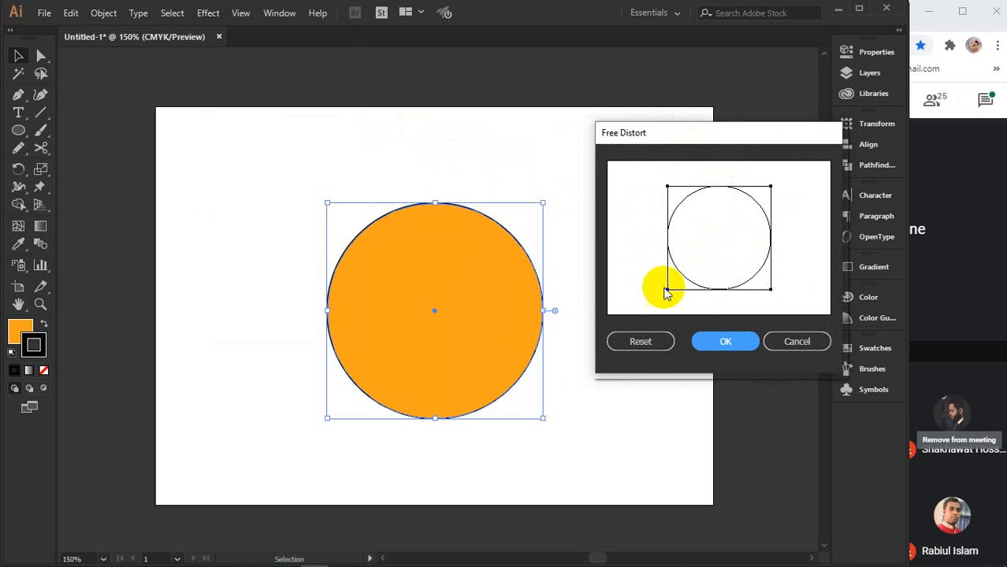
left_click(798, 343)
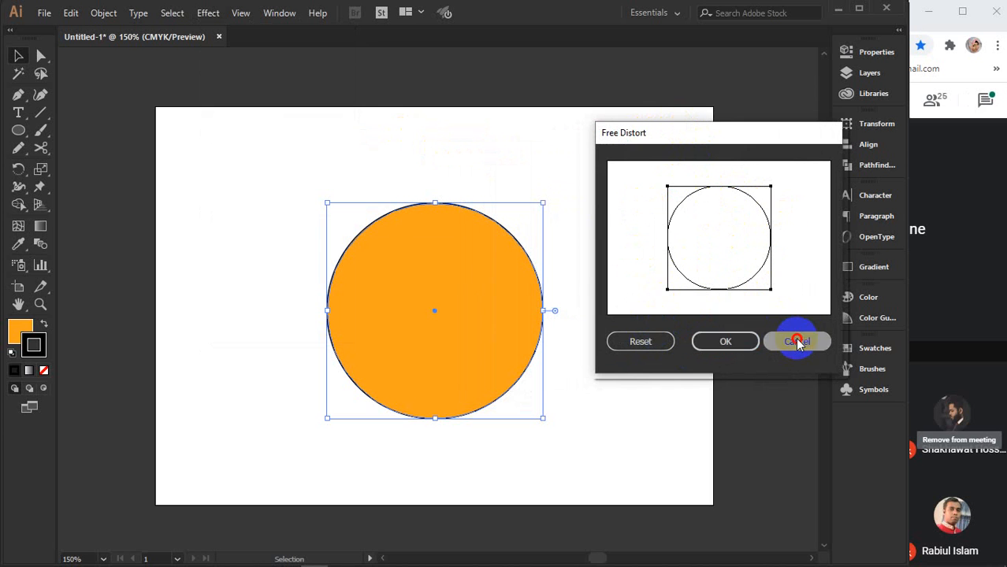
- Try the Crop Marks effect on the orange circle and undo it
left_click(208, 13)
left_click(228, 122)
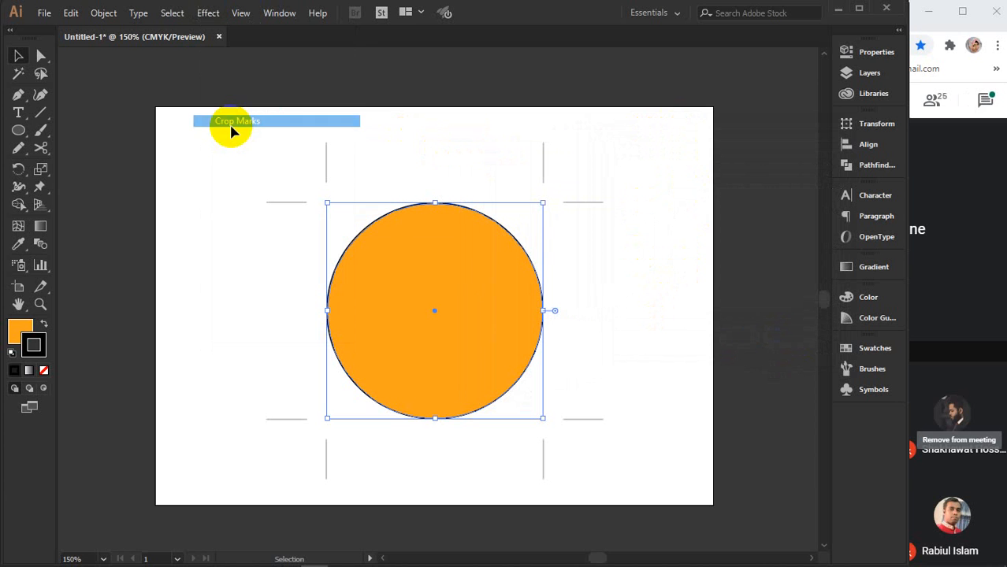
left_click(387, 163)
key("ctrl+z")
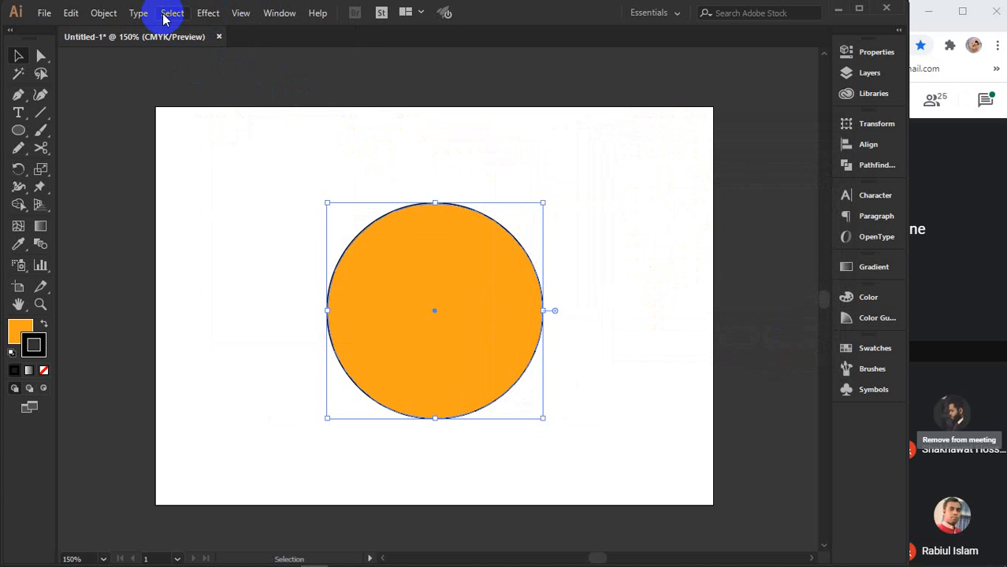
- Start the Roughen effect on the circle with the preview on and a relative size of about 4%
left_click(208, 13)
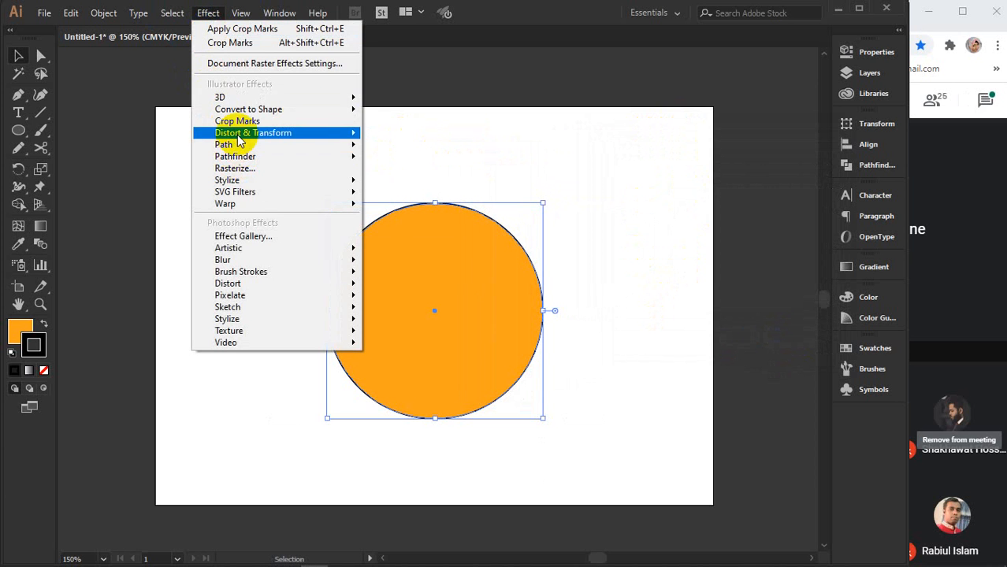
mouse_move(238, 134)
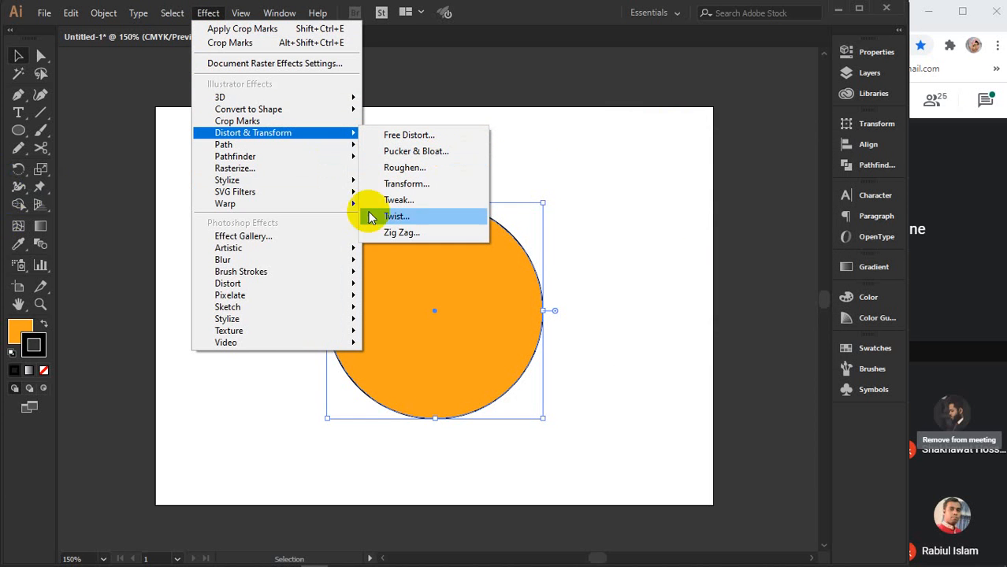
left_click(410, 168)
left_click_drag(406, 178, 669, 158)
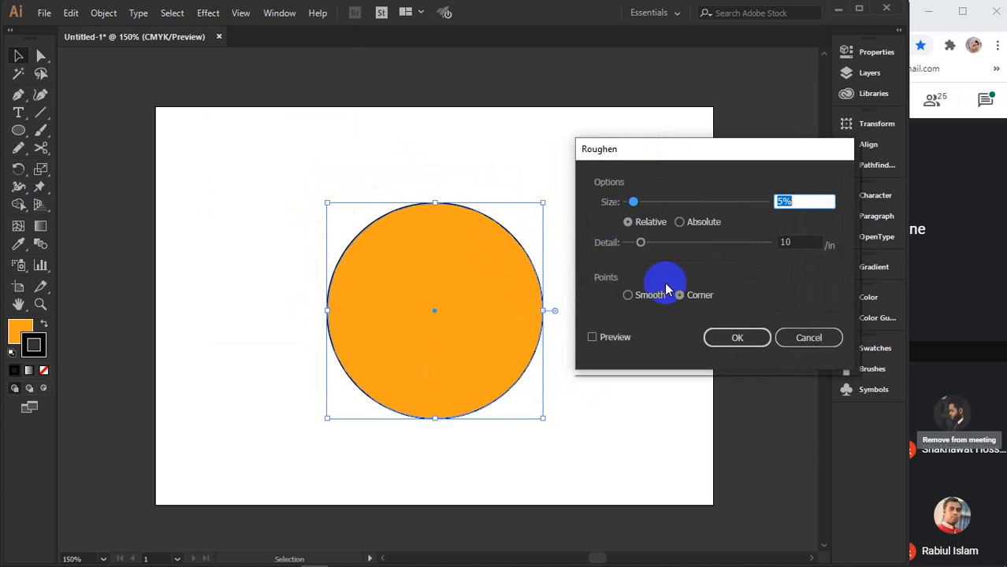
left_click(616, 339)
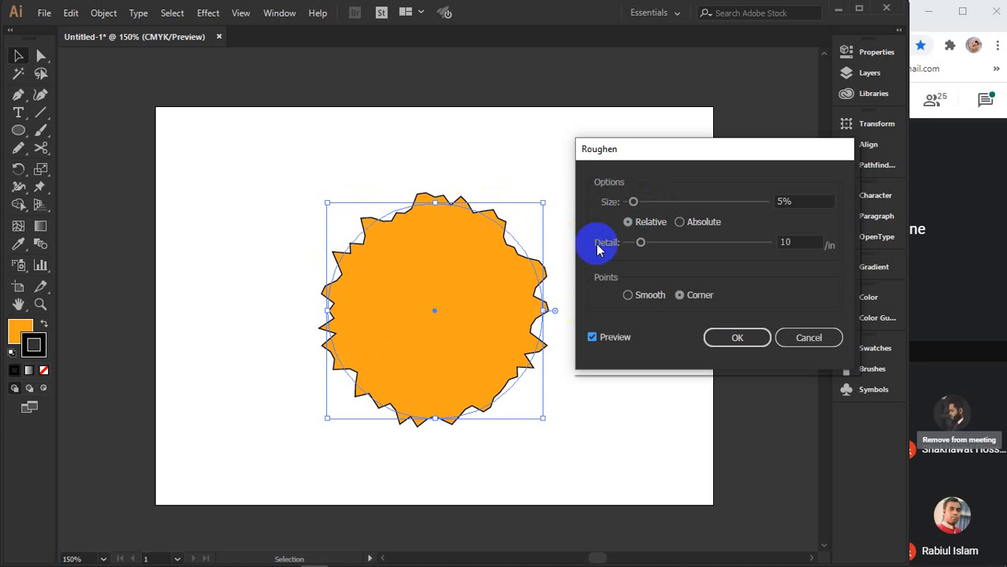
mouse_move(621, 204)
left_mouse_down()
mouse_move(688, 206)
mouse_move(633, 205)
left_mouse_up()
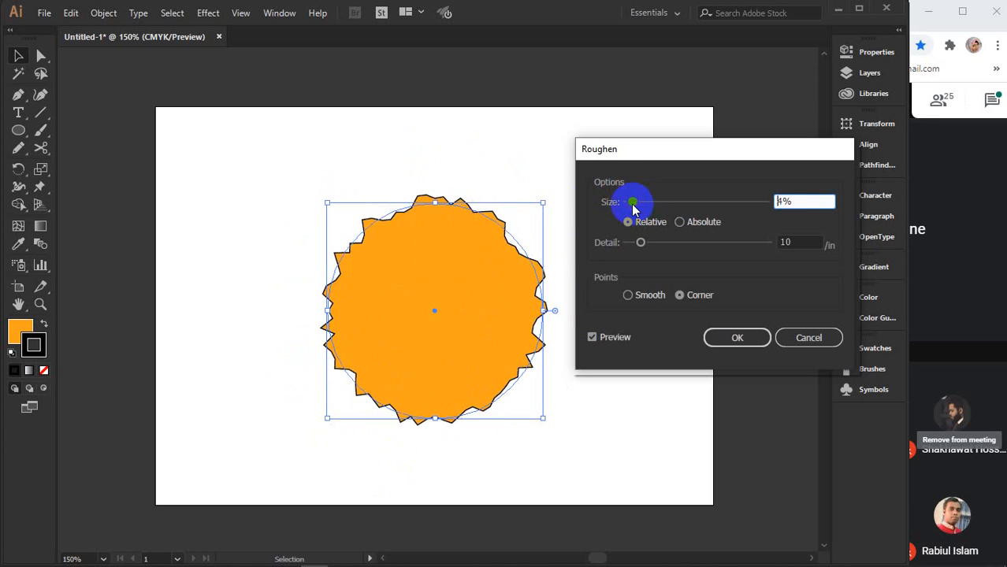
- Try absolute roughen sizing at about 0.58 in, then lower the size to 0.06 in
left_click(680, 223)
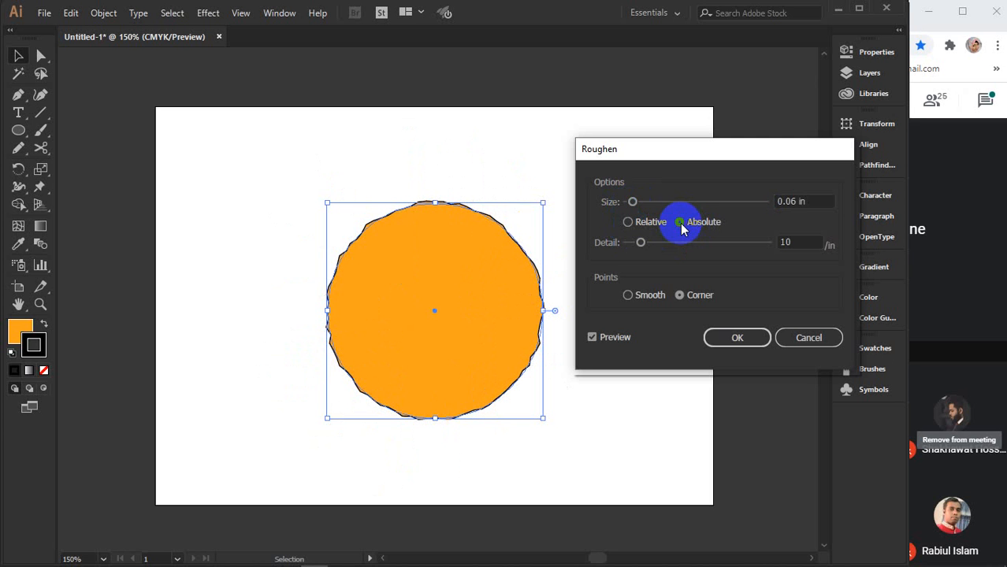
left_click_drag(632, 202, 687, 204)
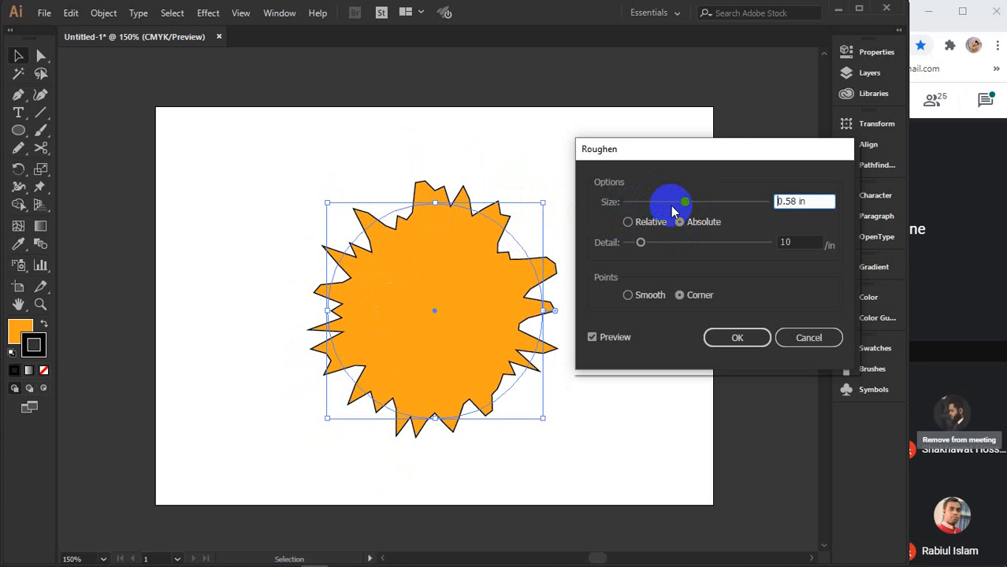
left_click_drag(686, 203, 632, 202)
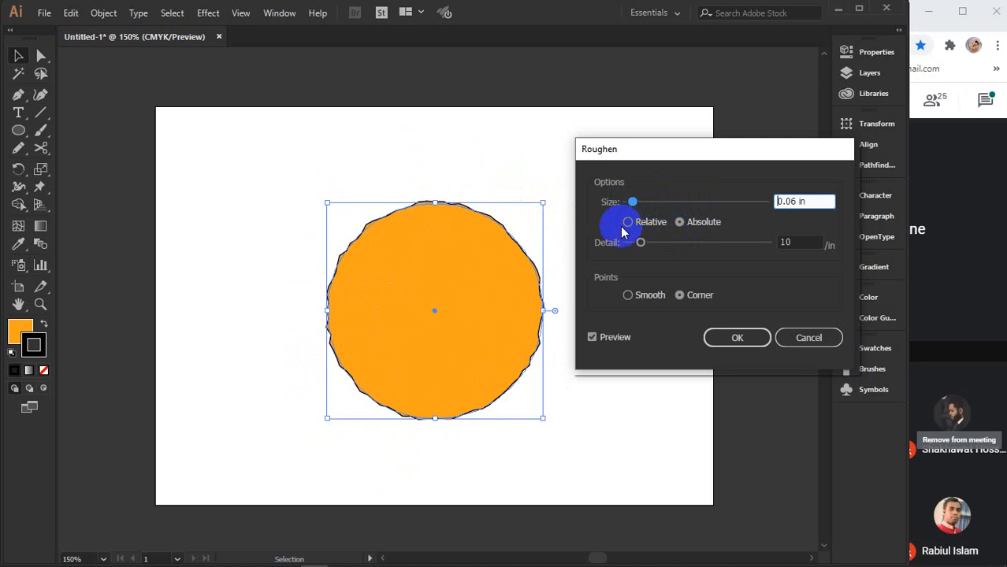
- Switch the roughen size to relative and raise the detail to 40 per inch
left_click(625, 224)
left_click_drag(640, 243, 686, 243)
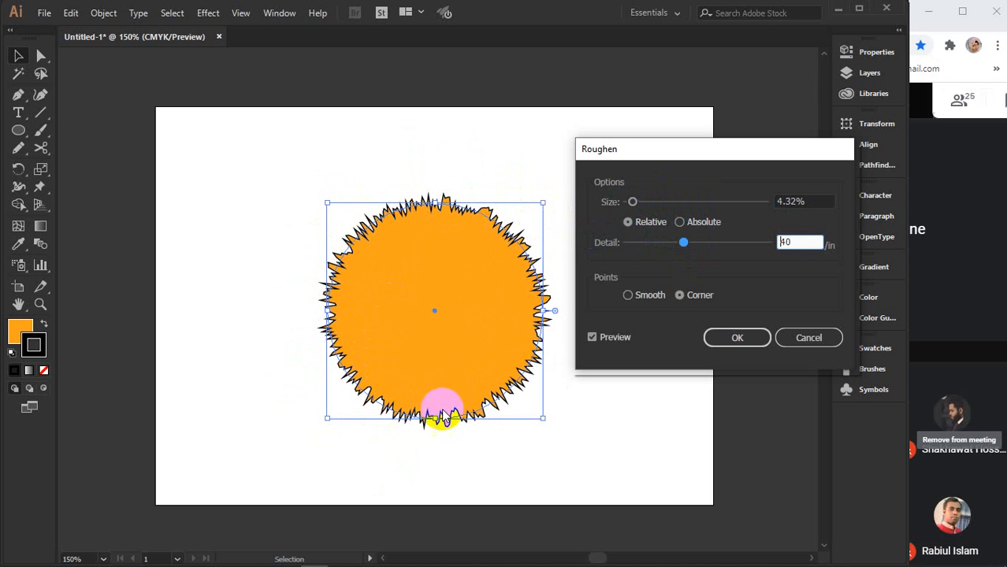
mouse_move(683, 243)
left_mouse_down()
mouse_move(701, 248)
mouse_move(683, 243)
left_mouse_up()
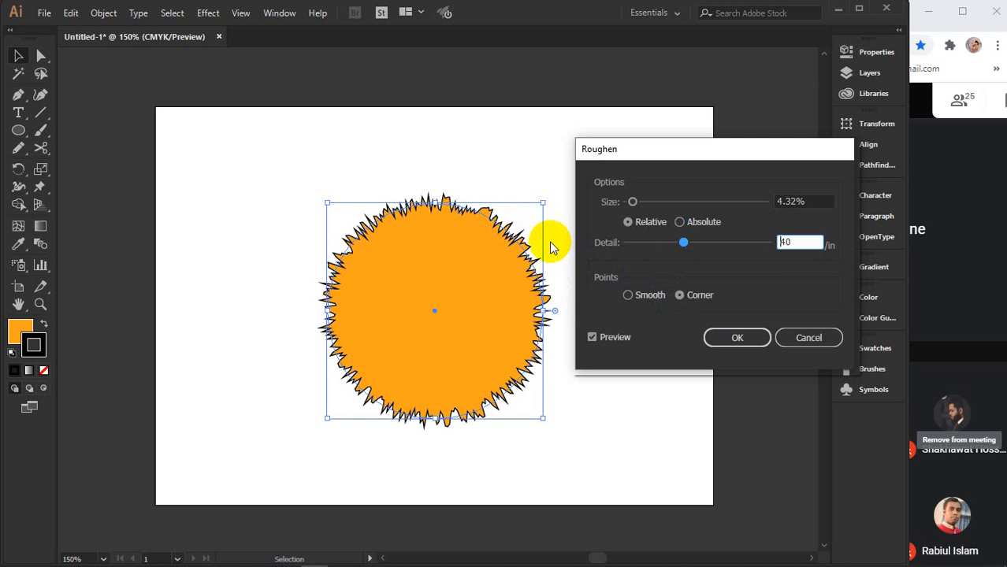
- Try Roughen with smooth and corner points at 10 per inch detail and 35% relative size, then discard the effect
left_click(628, 295)
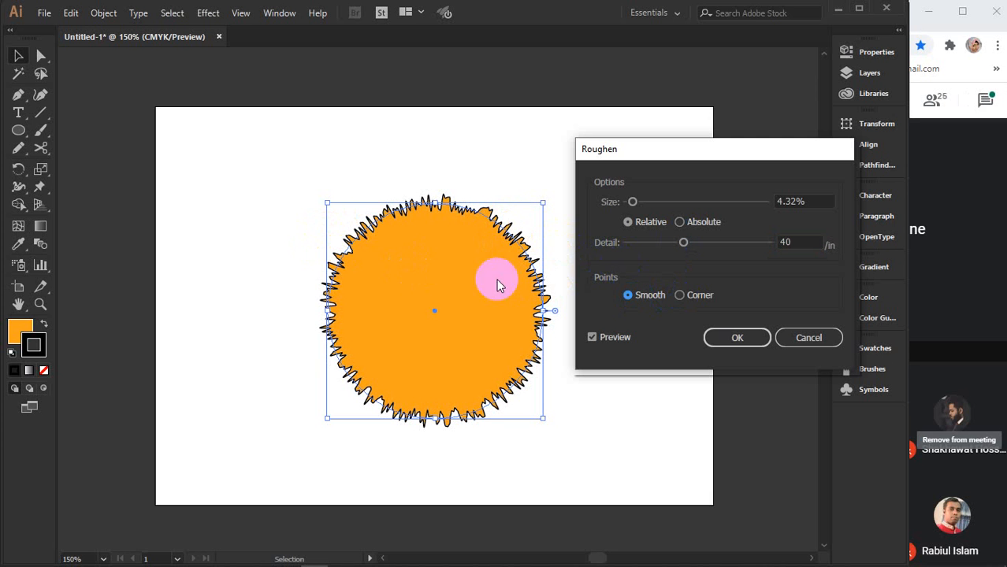
left_click_drag(683, 247, 639, 244)
left_click_drag(633, 201, 675, 203)
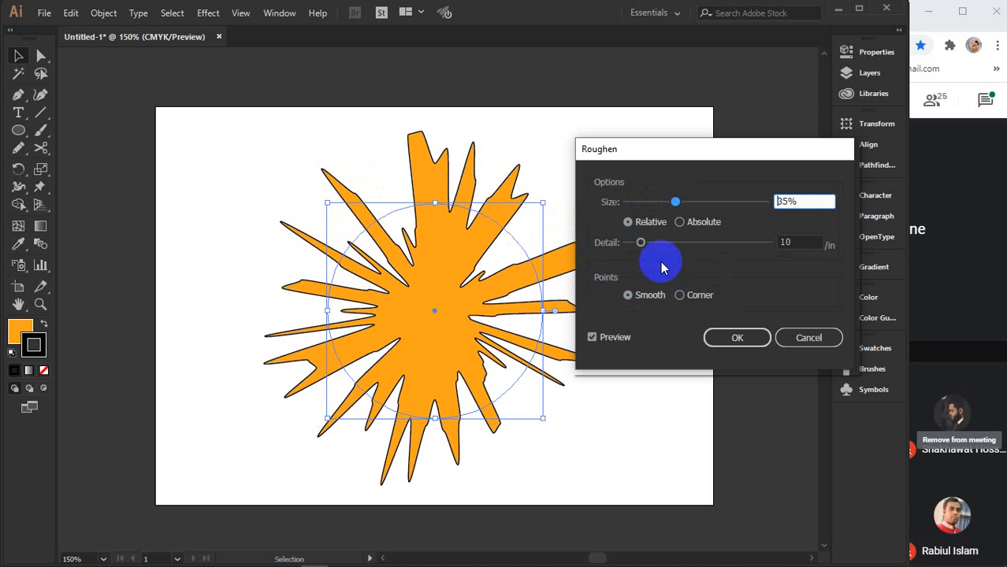
left_click(679, 295)
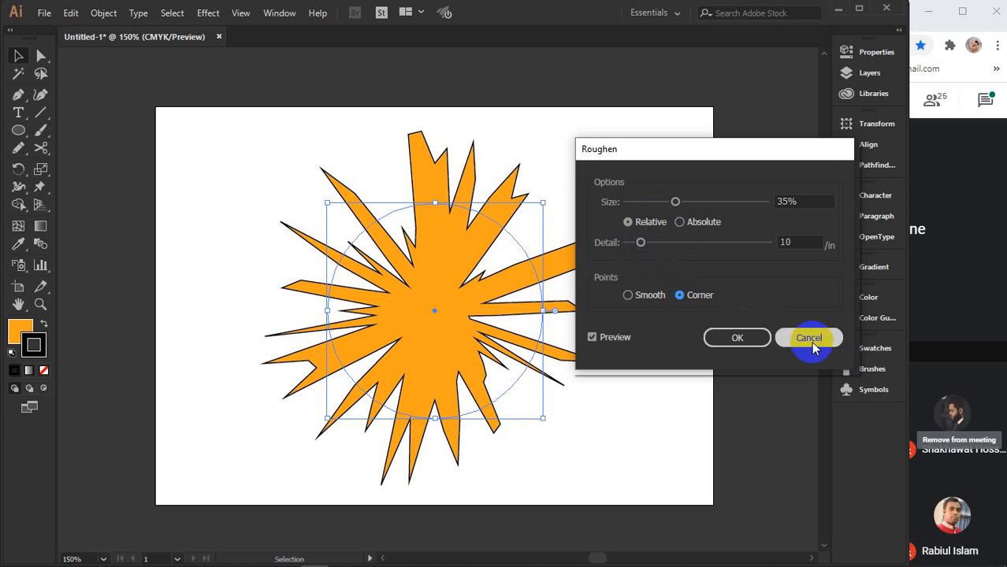
left_click(738, 337)
key("ctrl+z")
- Try the Tweak effect on the circle with absolute amounts of 0.07 in horizontal and 0.21 in vertical, then discard it
left_click(208, 13)
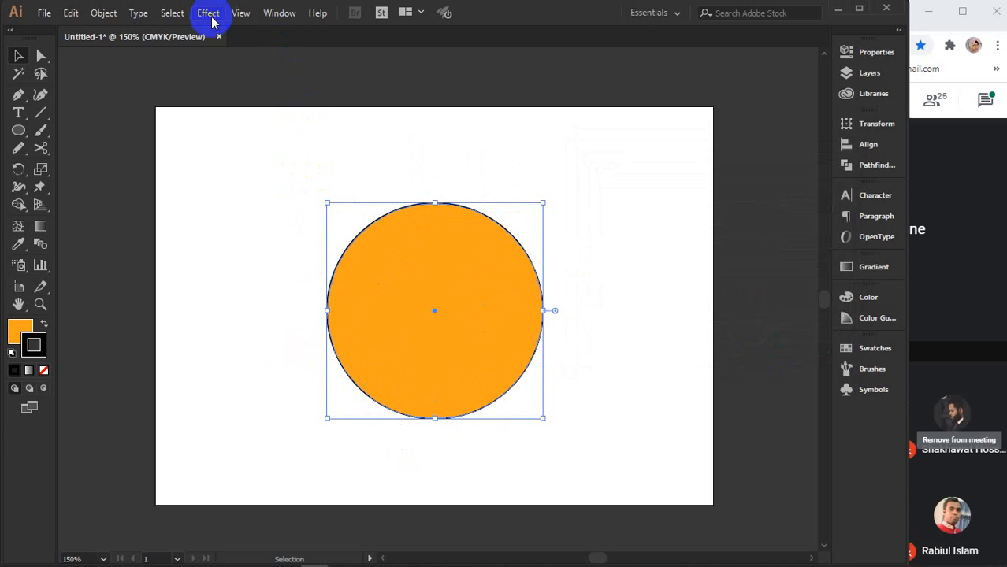
mouse_move(244, 132)
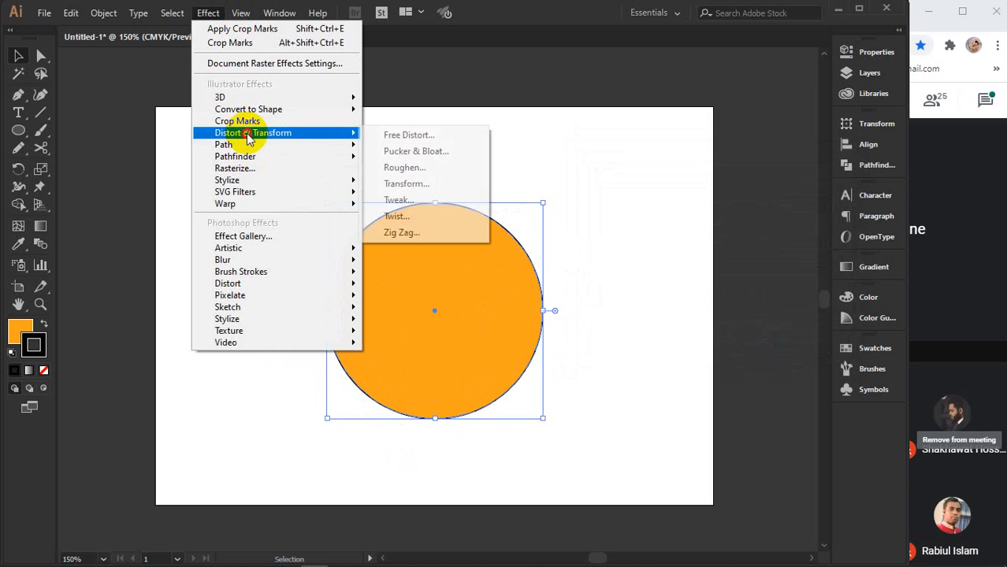
left_click(409, 201)
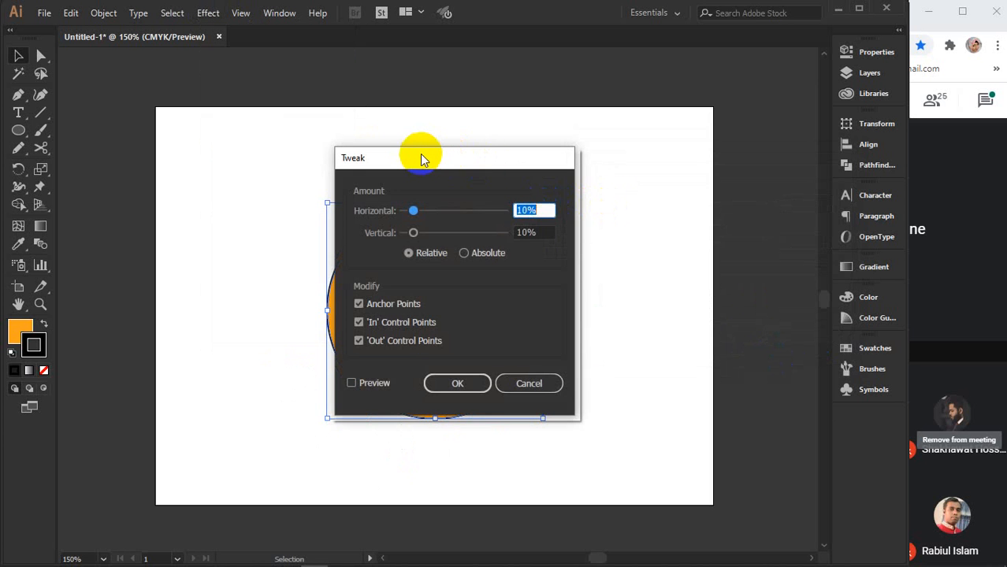
left_click_drag(420, 157, 675, 148)
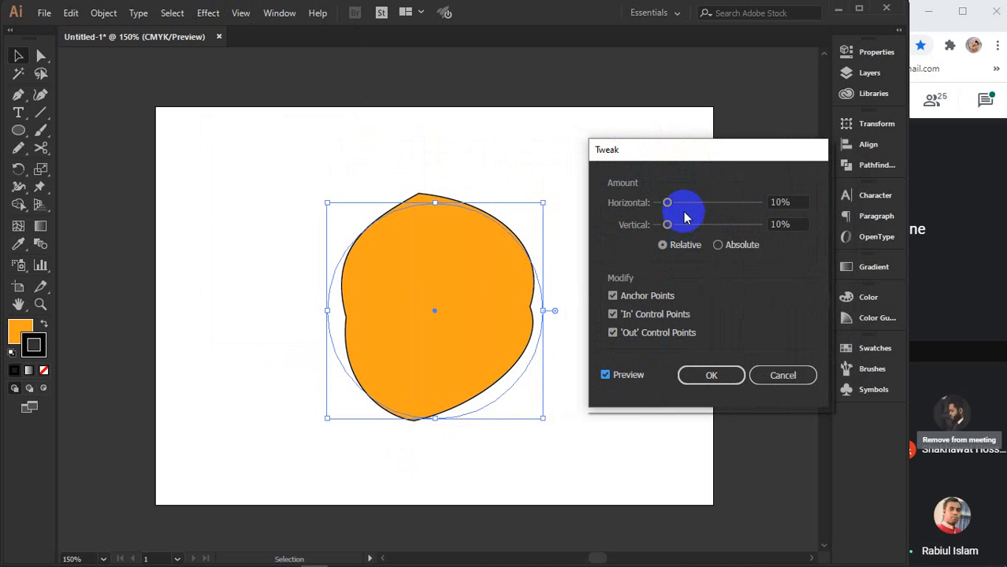
mouse_move(679, 201)
left_mouse_down()
mouse_move(720, 203)
mouse_move(670, 207)
mouse_move(659, 221)
mouse_move(730, 221)
mouse_move(672, 225)
mouse_move(687, 207)
mouse_move(722, 204)
mouse_move(666, 202)
left_mouse_up()
left_click(719, 248)
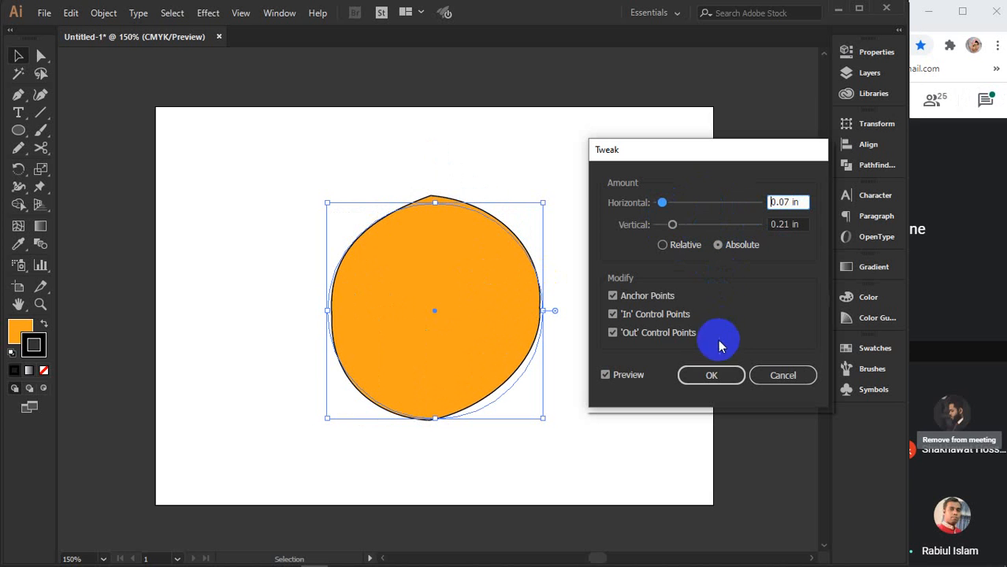
left_click(790, 373)
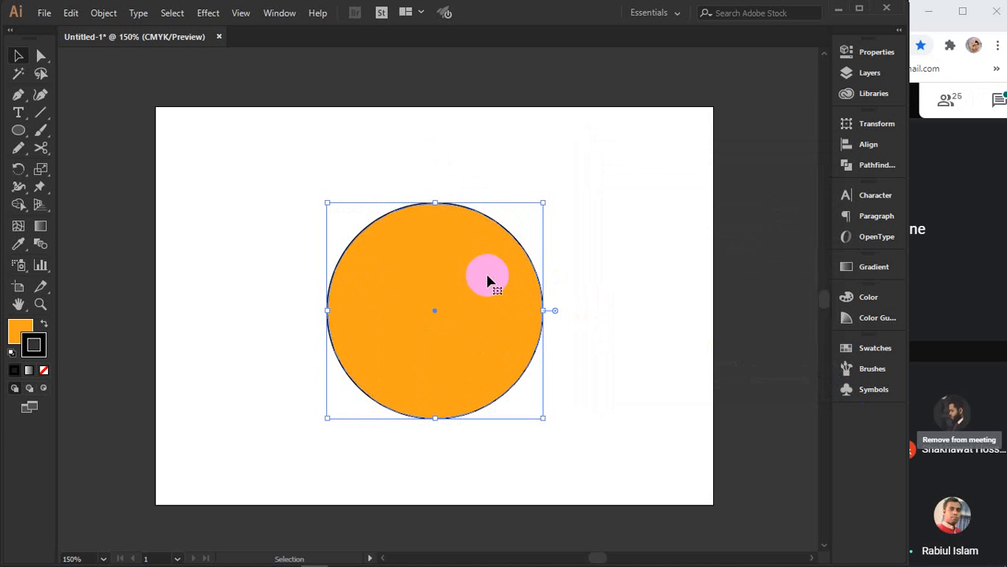
left_click(208, 12)
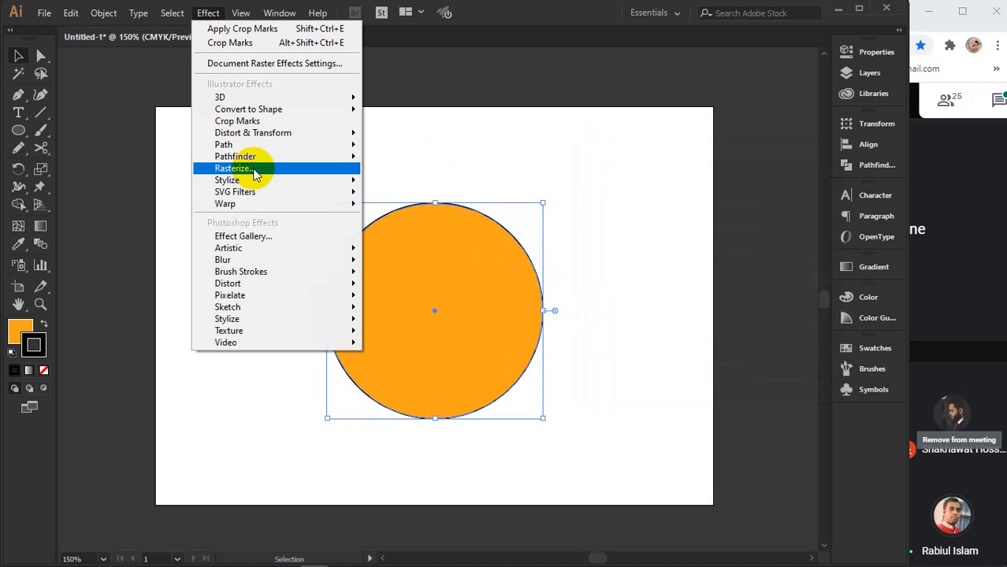
mouse_move(254, 134)
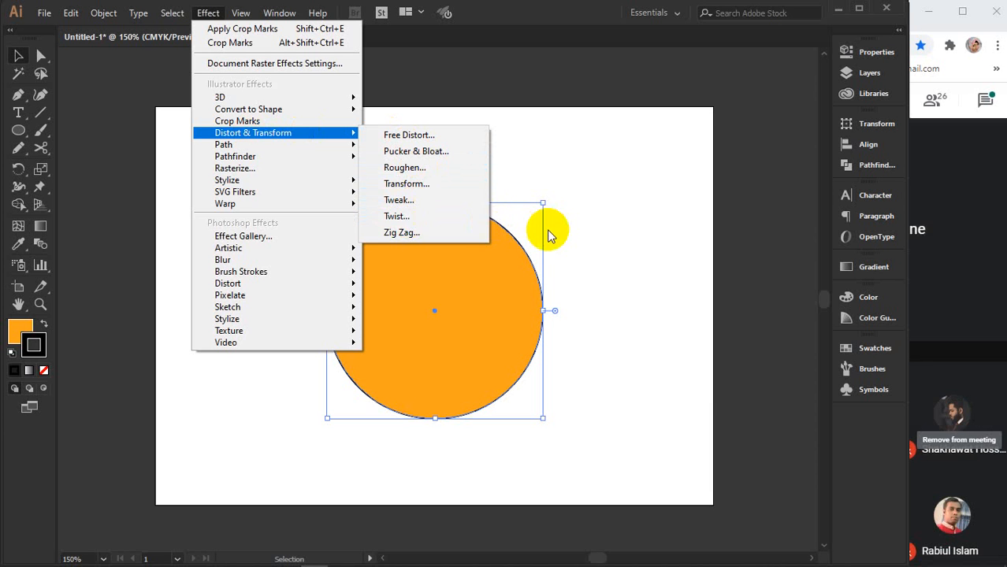
left_click(467, 218)
- Move the circle beyond the artboard's upper-left corner and place a tall orange rectangle left of the artboard's centre
left_click_drag(446, 224, 79, 74)
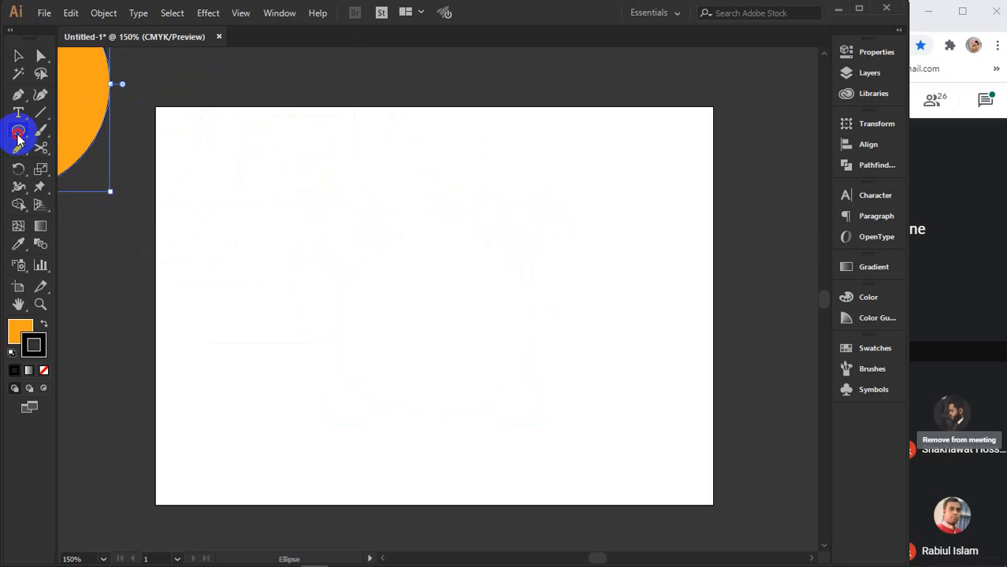
left_click_drag(18, 138, 71, 126)
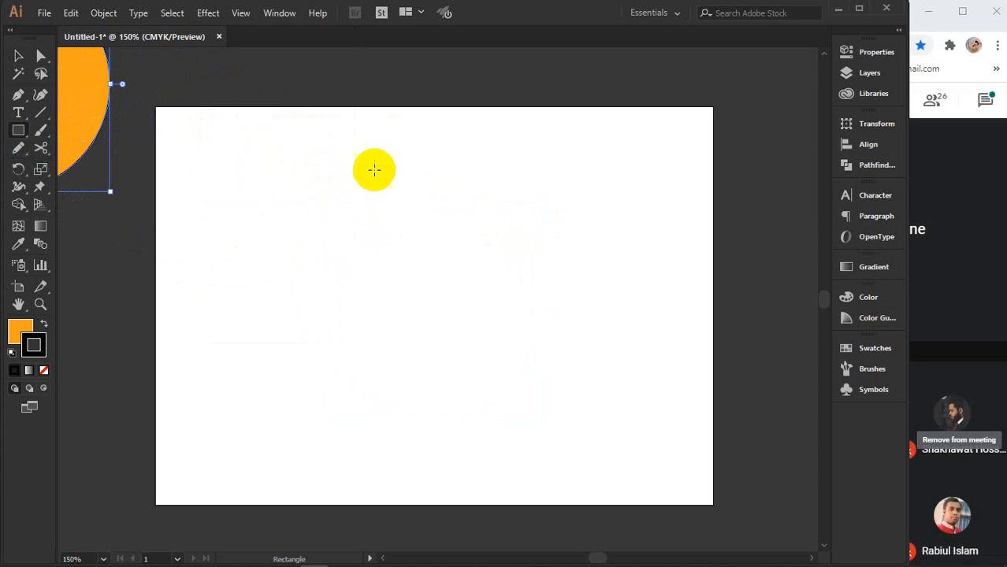
mouse_move(367, 161)
left_mouse_down()
mouse_move(474, 365)
mouse_move(458, 455)
mouse_move(476, 455)
left_mouse_up()
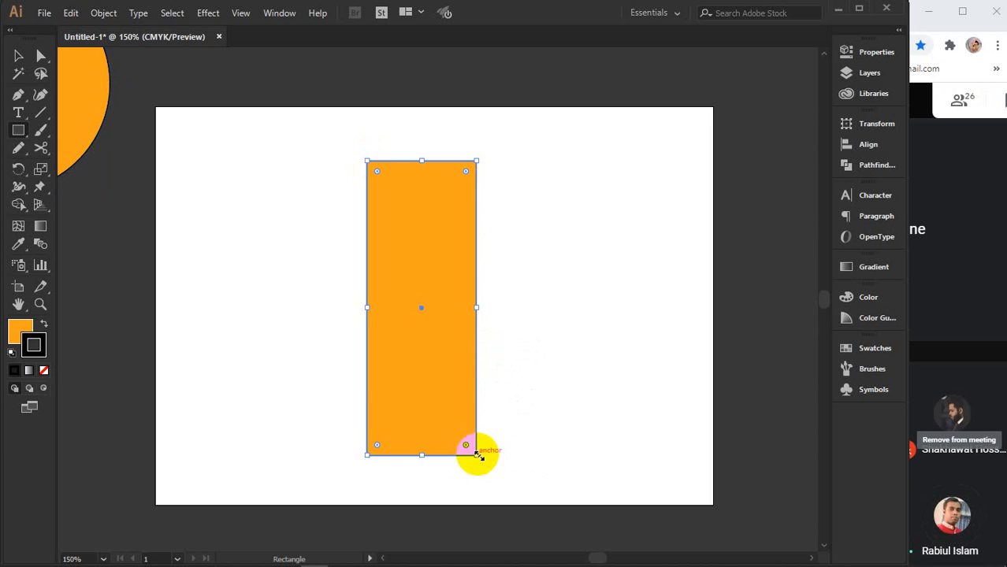
left_click(18, 56)
left_click(448, 224)
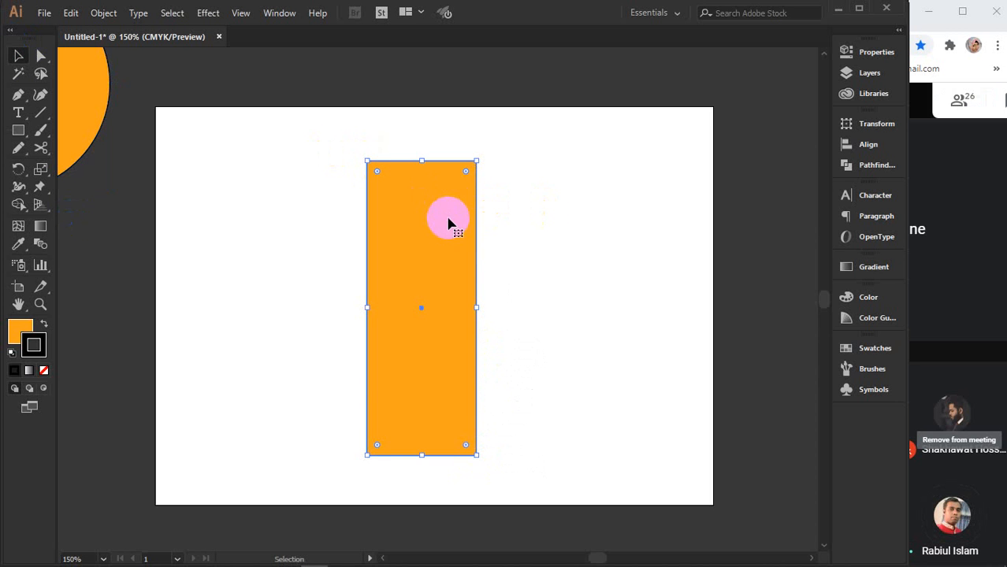
left_click_drag(448, 224, 371, 223)
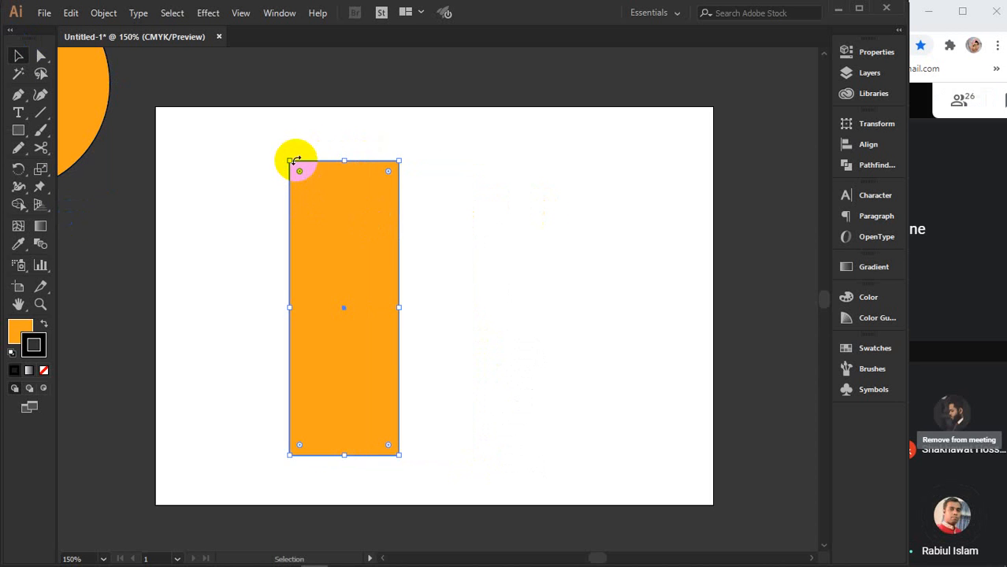
- Try the Twist effect on the rectangle at 23° with the preview on, then discard it
left_click(216, 19)
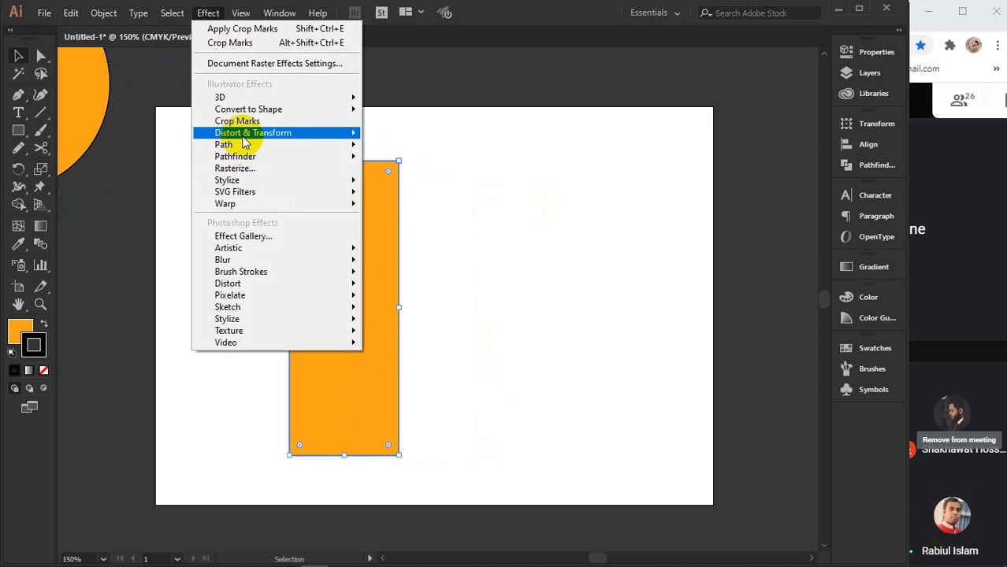
left_click(413, 218)
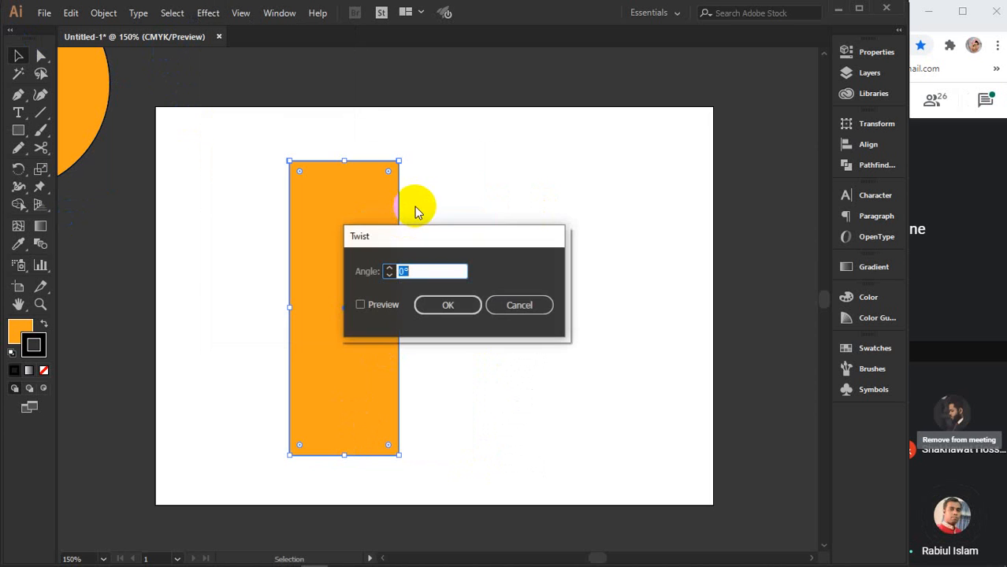
left_click_drag(474, 229, 670, 185)
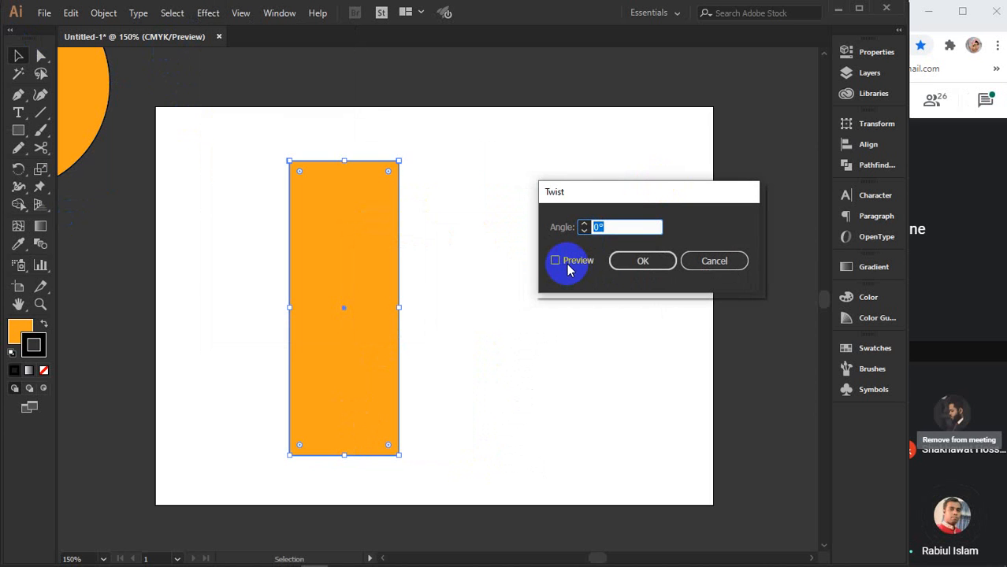
left_click(567, 263)
left_click(617, 226)
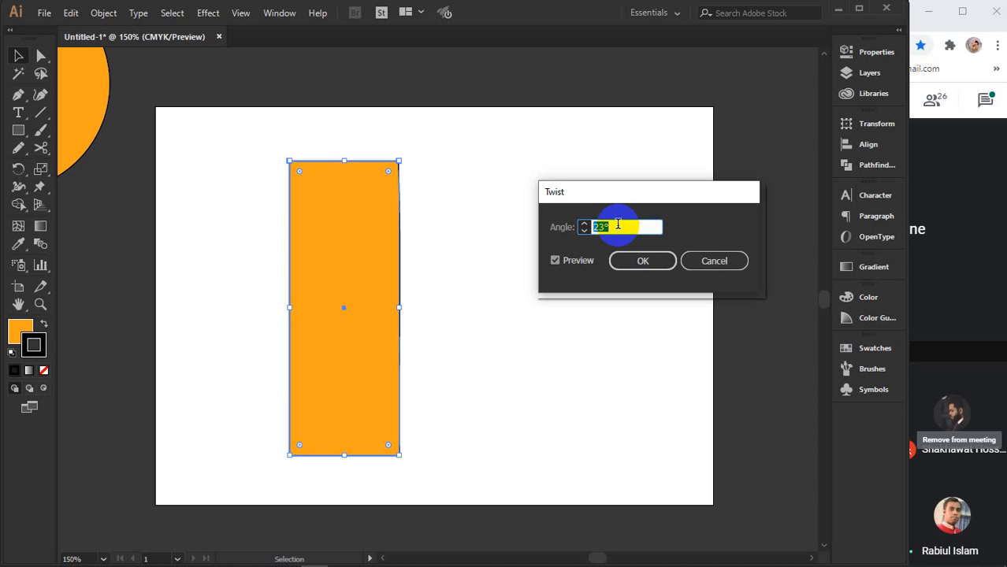
left_click(700, 257)
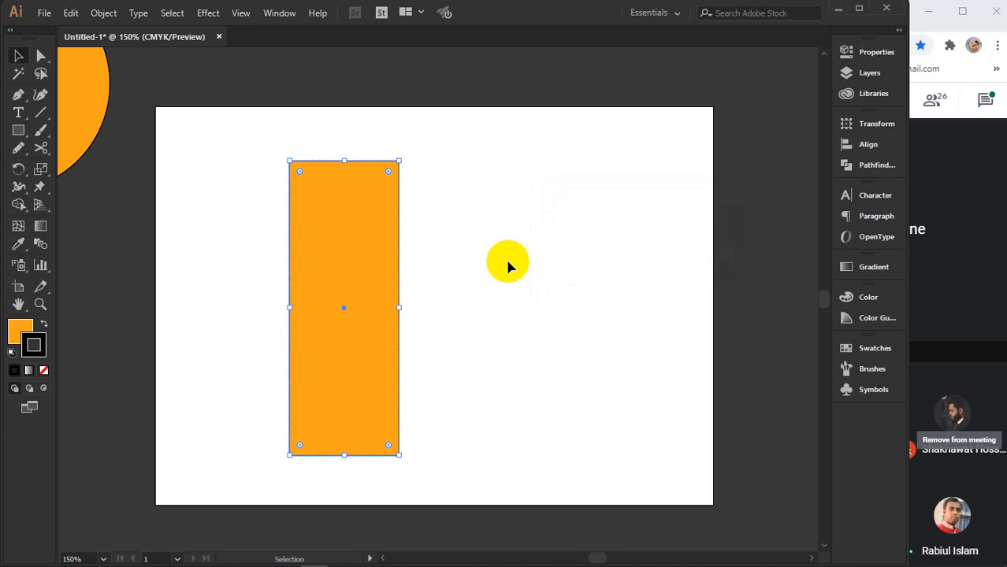
- Try the Twist effect on the rectangle at 16°, comparing the shape with the preview on and off
left_click(207, 11)
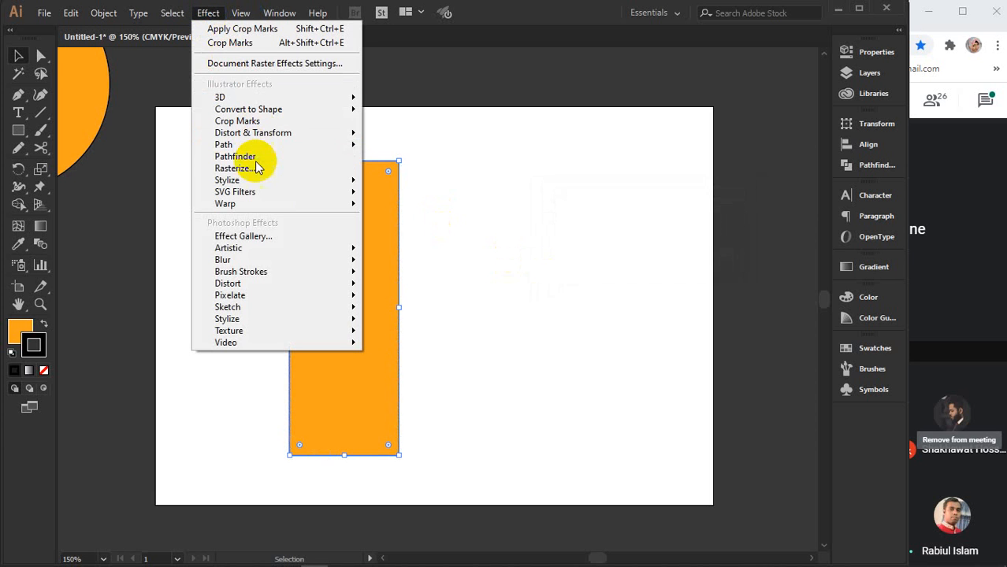
mouse_move(241, 130)
left_click(465, 219)
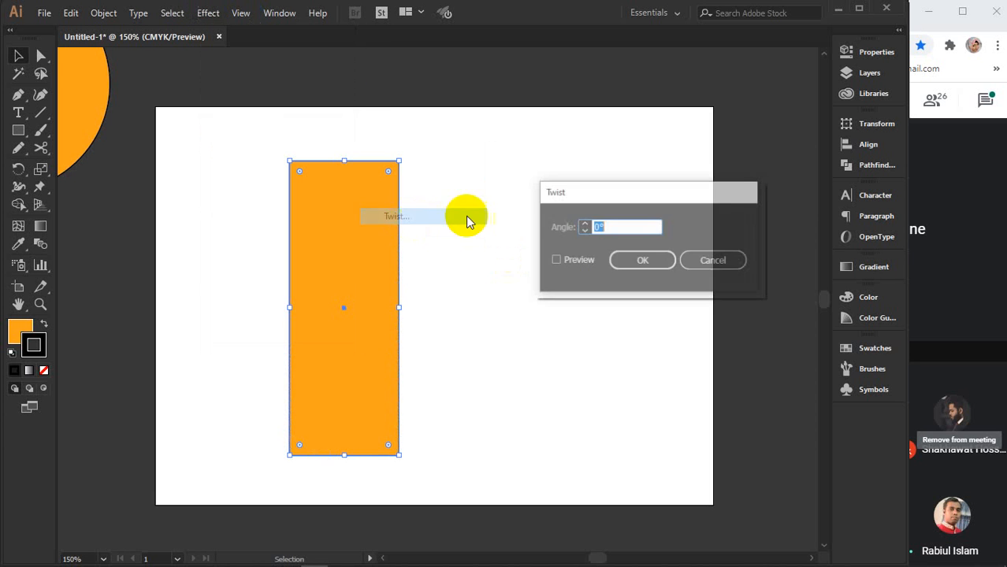
left_click(569, 260)
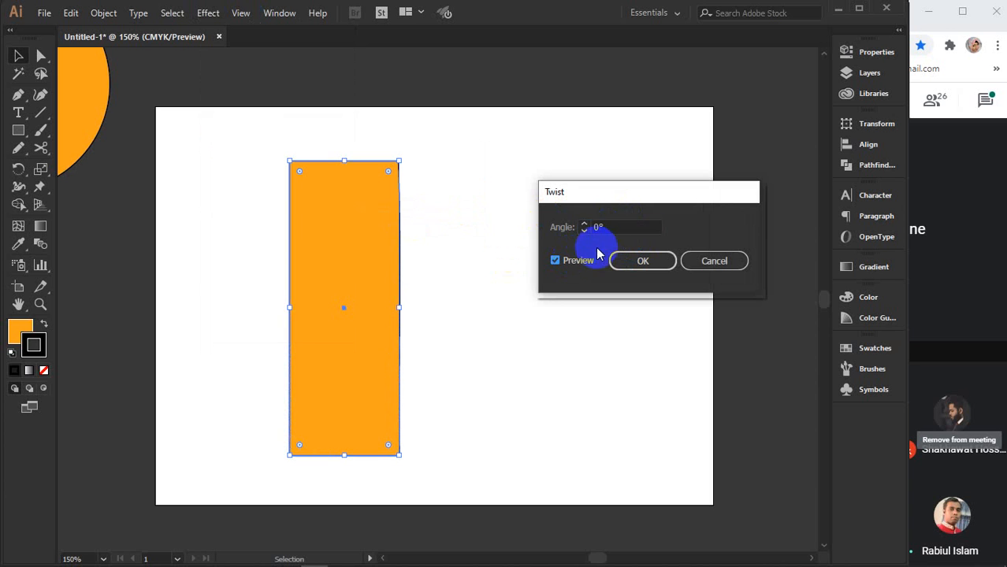
left_click(615, 227)
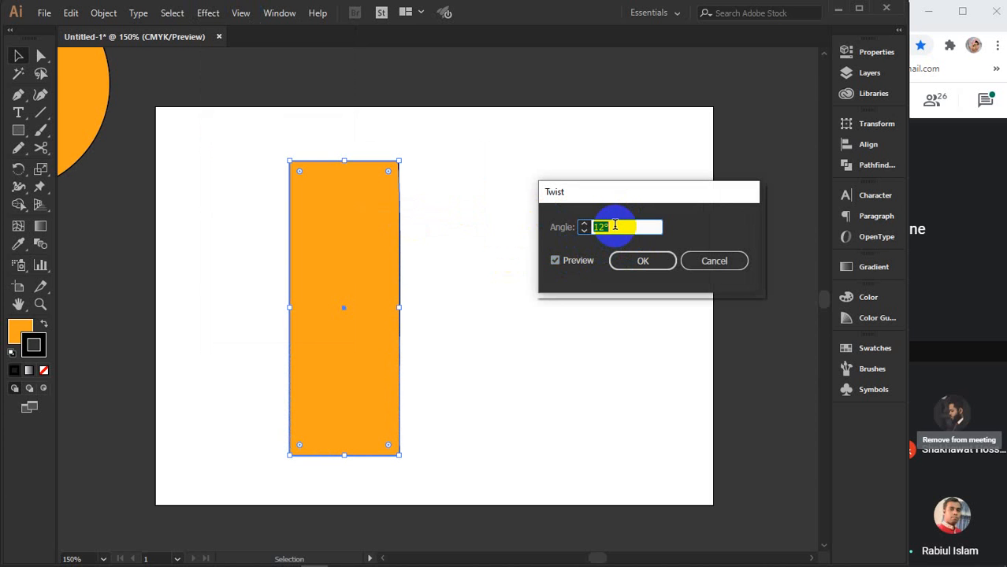
left_click(572, 264)
left_click(573, 264)
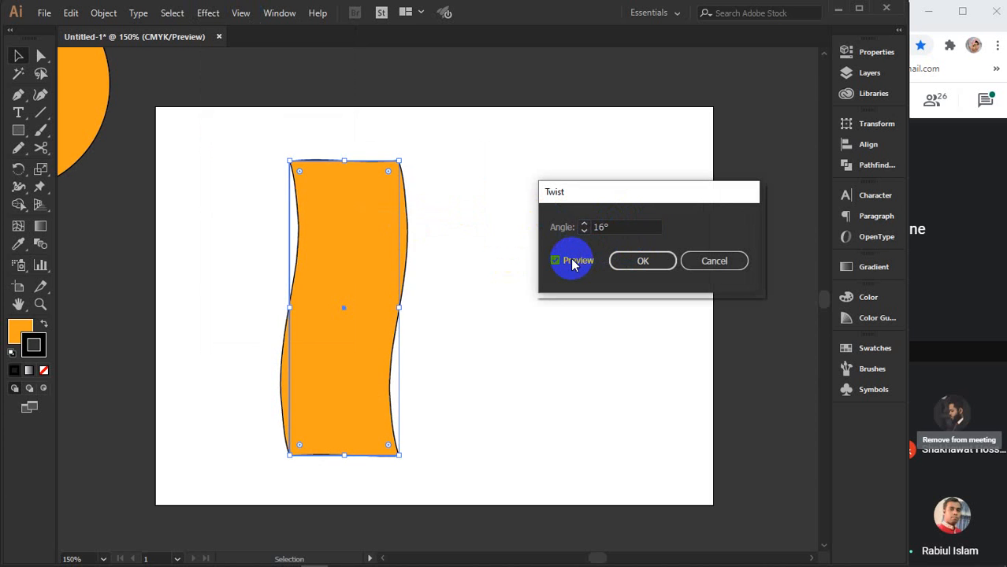
left_click(573, 265)
left_click(573, 265)
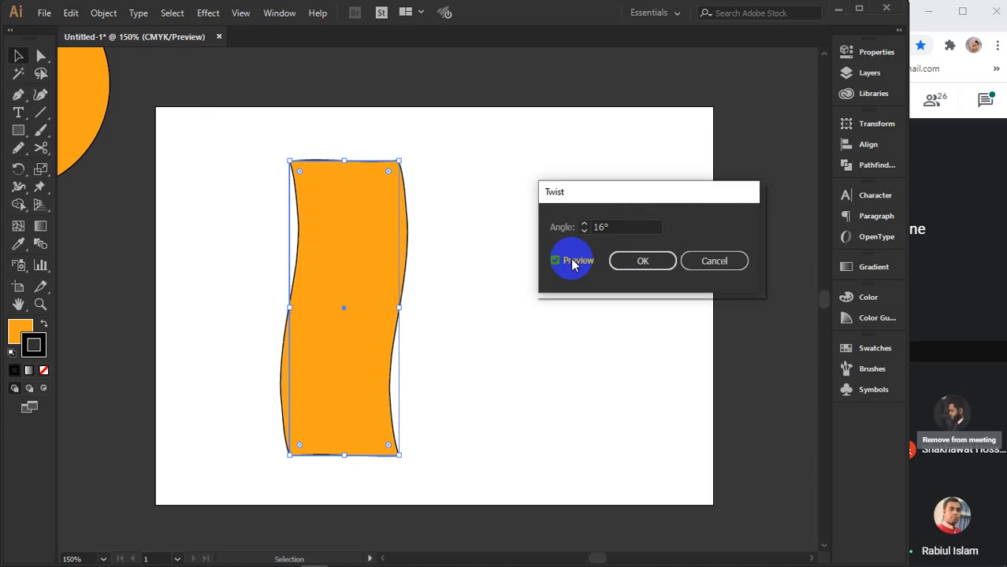
- Raise the rectangle's twist angle to 31°, compare with and without the preview, and discard the effect
double_click(615, 227)
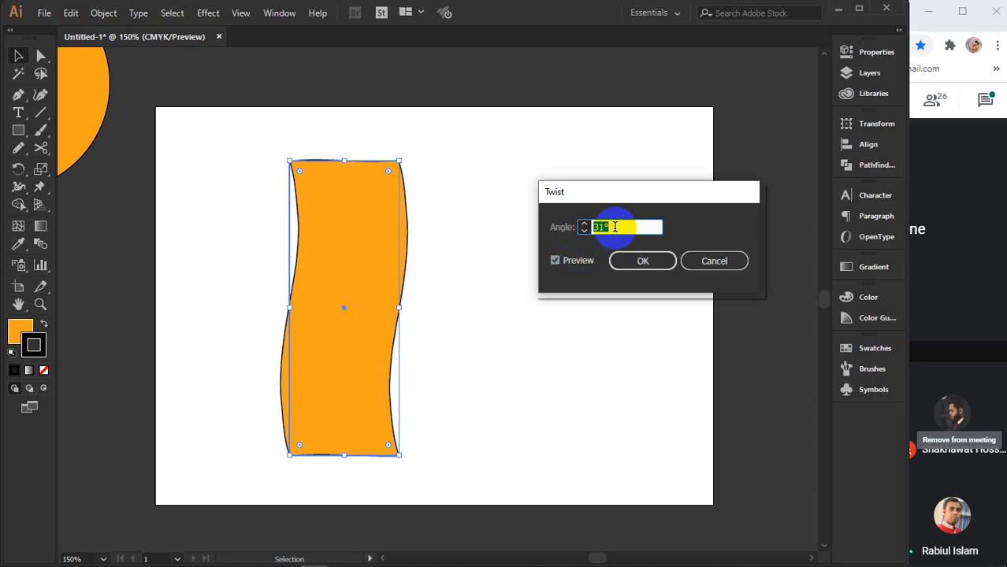
left_click(573, 263)
left_click(572, 262)
left_click(573, 264)
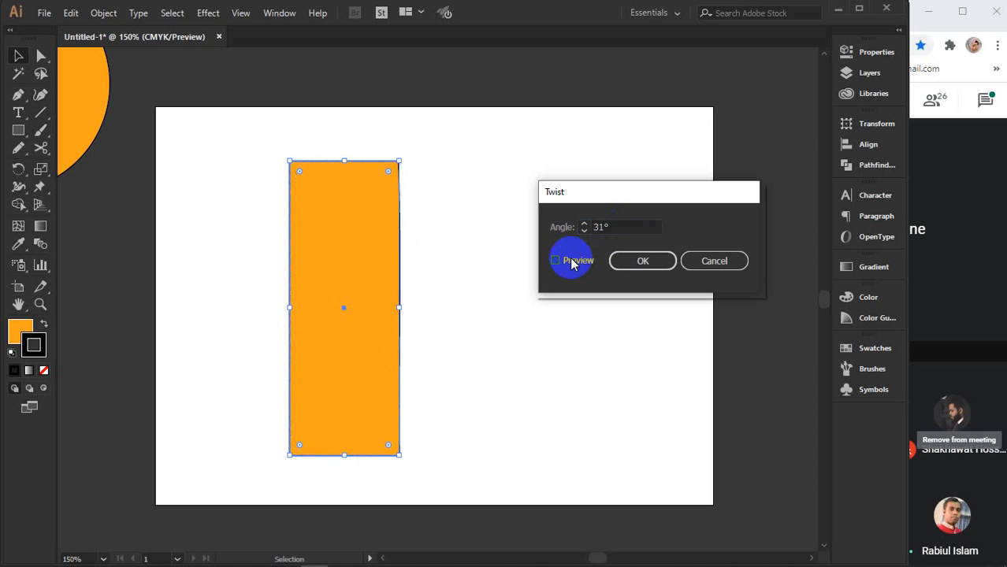
left_click(573, 264)
left_click(573, 264)
left_click(572, 264)
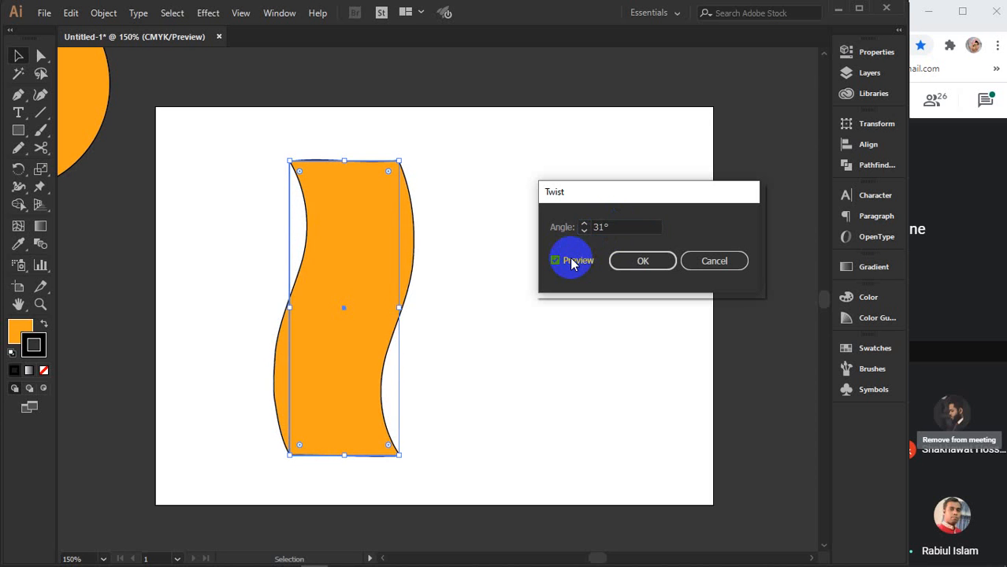
left_click(723, 261)
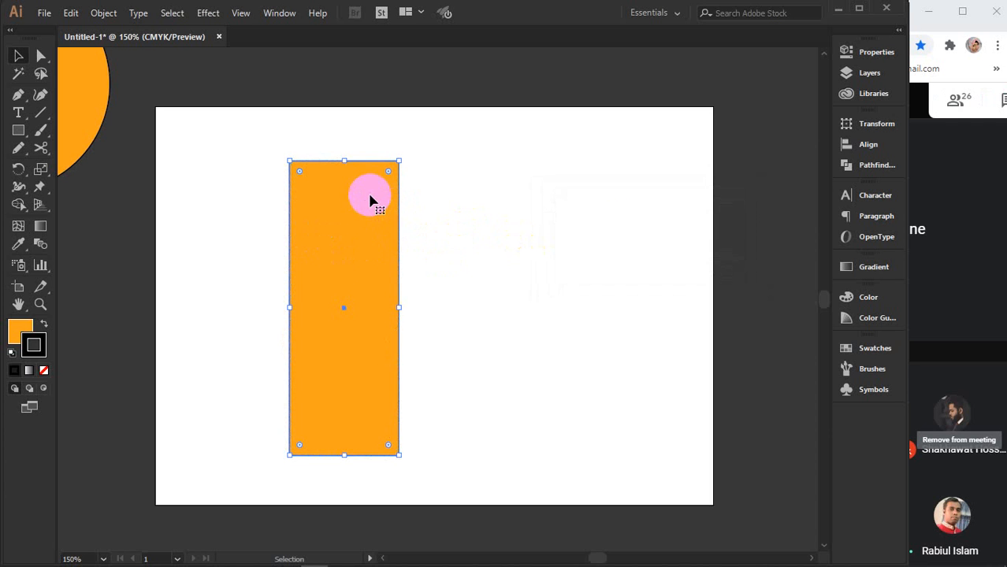
- Move the rectangle to the artboard's lower-left edge and bring the circle back to the artboard's centre
left_click_drag(366, 182, 131, 328)
left_click_drag(65, 92, 504, 299)
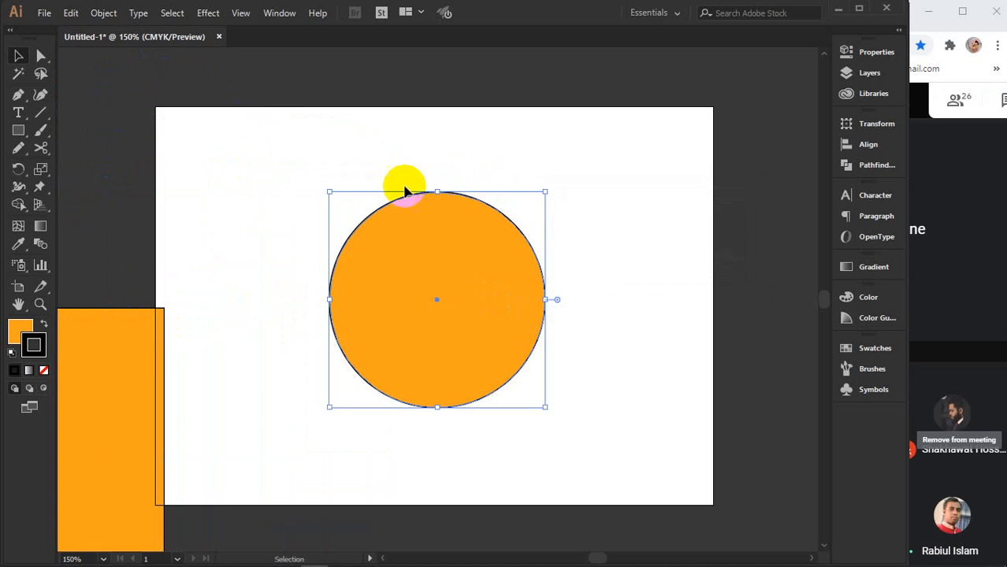
- Try the Twist effect on the circle at 30° with the preview on, and discard it
left_click(208, 12)
mouse_move(250, 132)
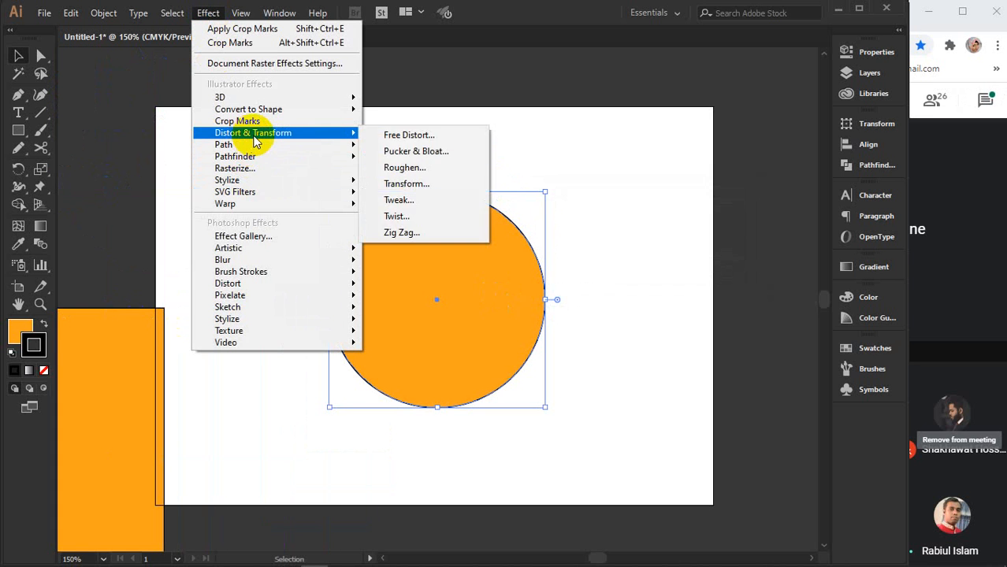
left_click(417, 217)
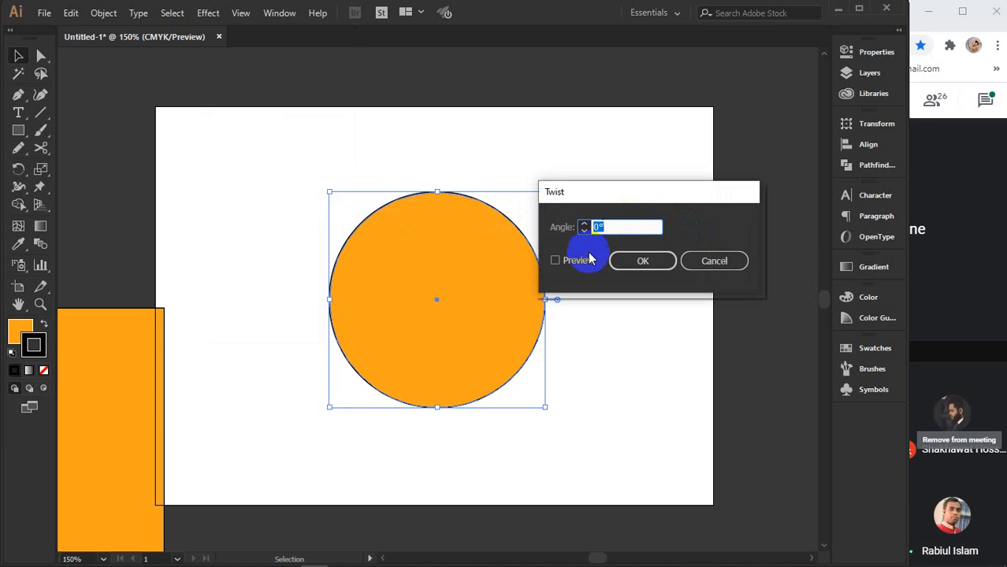
type("30")
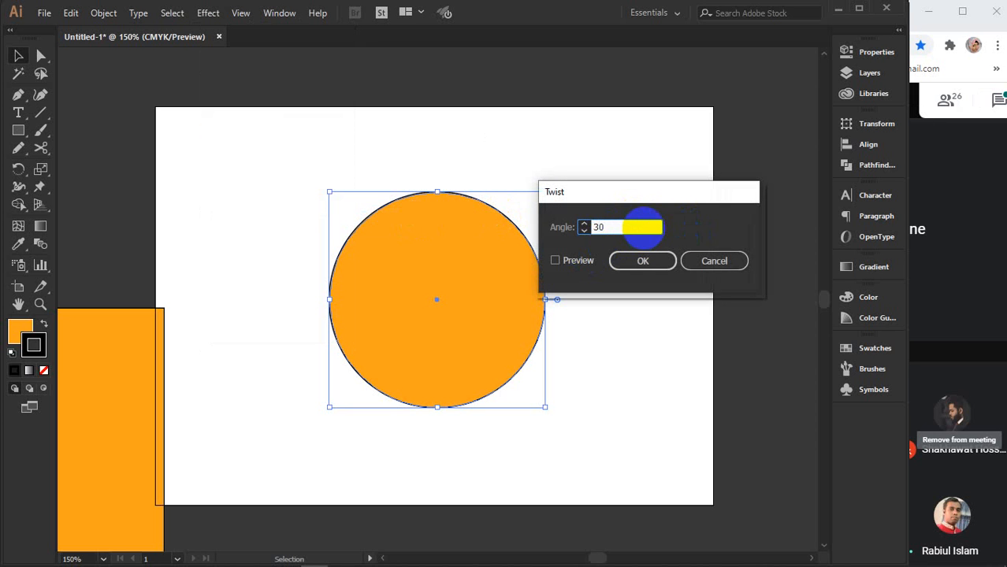
left_click(579, 261)
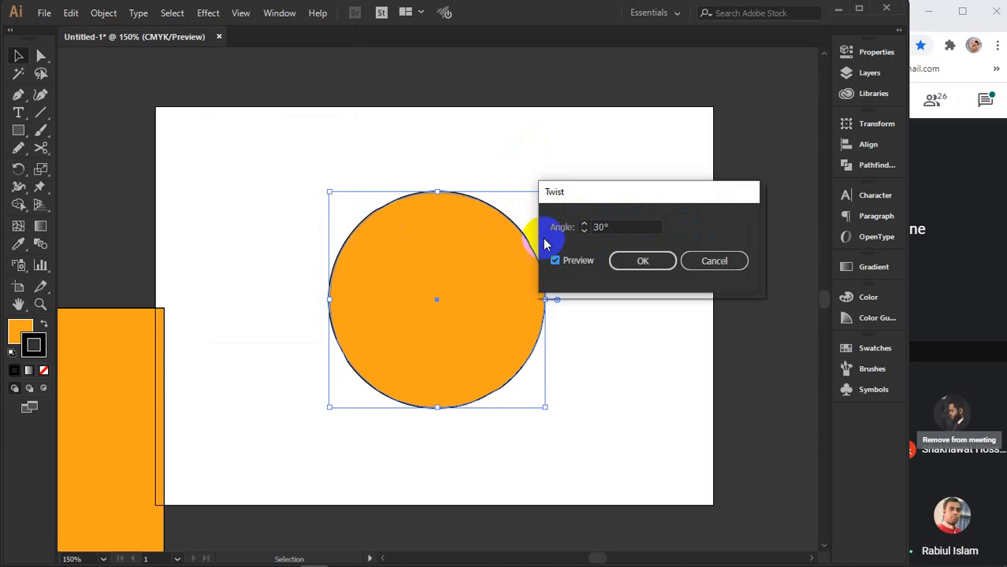
left_click(728, 263)
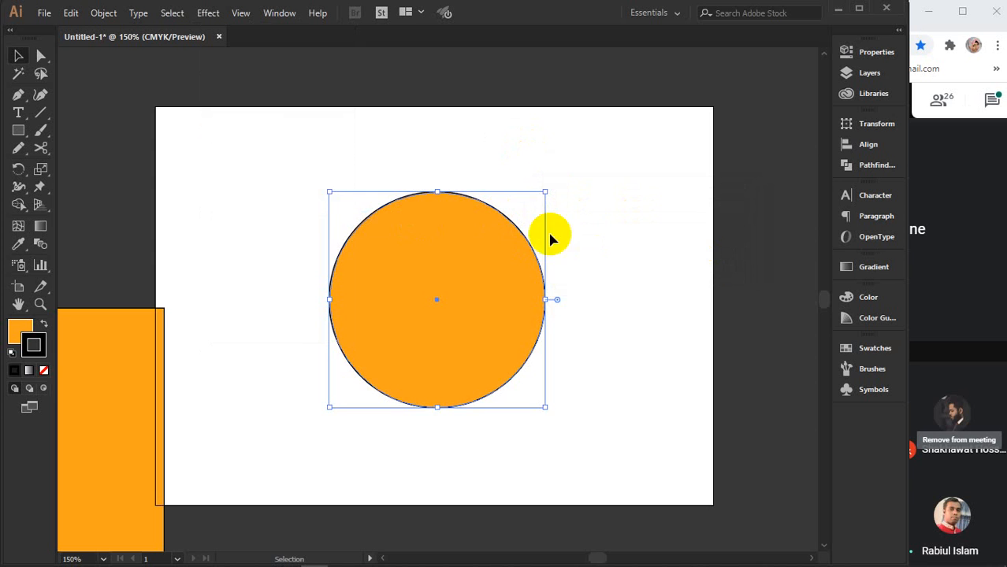
- Move the circle to the artboard's upper-left edge and draw a horizontal and a vertical line crossing at the artboard's centre
left_click_drag(516, 235, 169, 91)
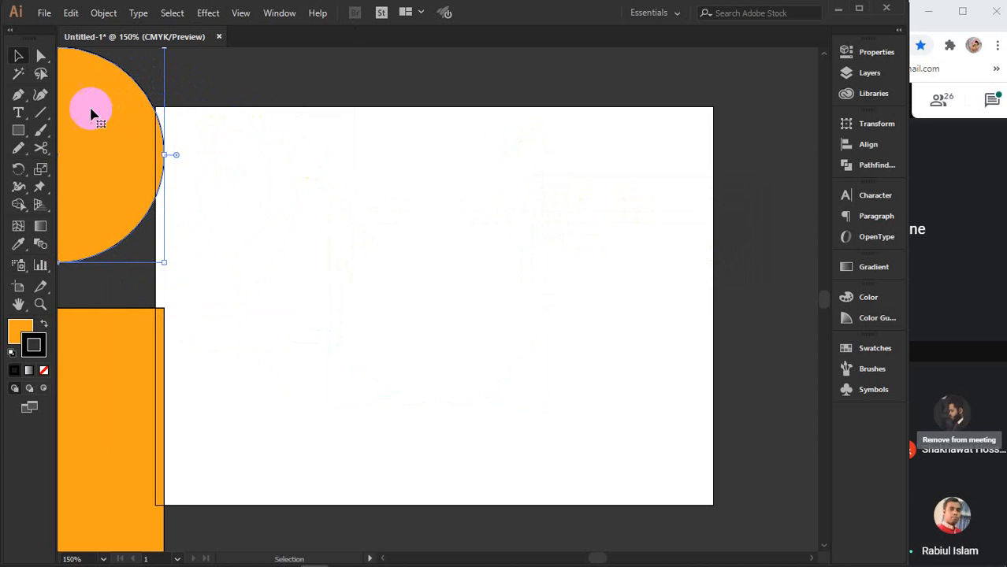
left_click(41, 113)
left_click_drag(319, 293, 602, 294)
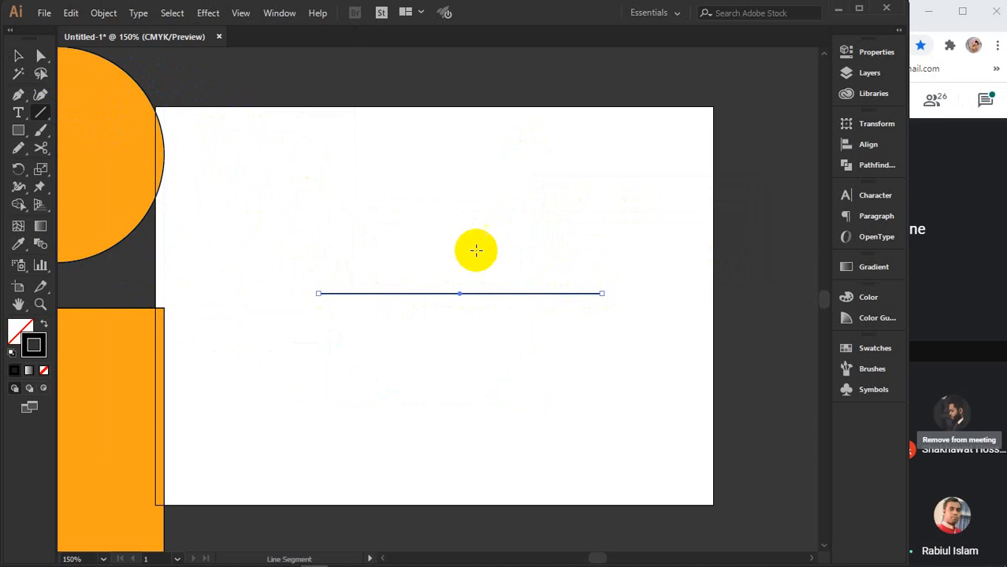
left_click_drag(455, 174, 456, 413)
left_click(19, 56)
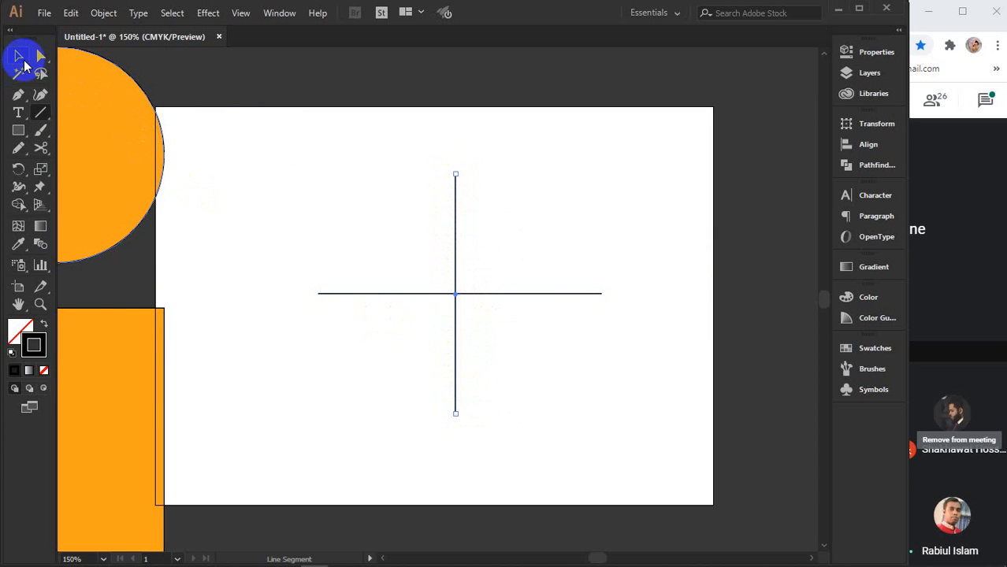
- Try the Twist effect on both crossing lines at 10°, comparing them with the preview on and off
left_click_drag(382, 195, 541, 398)
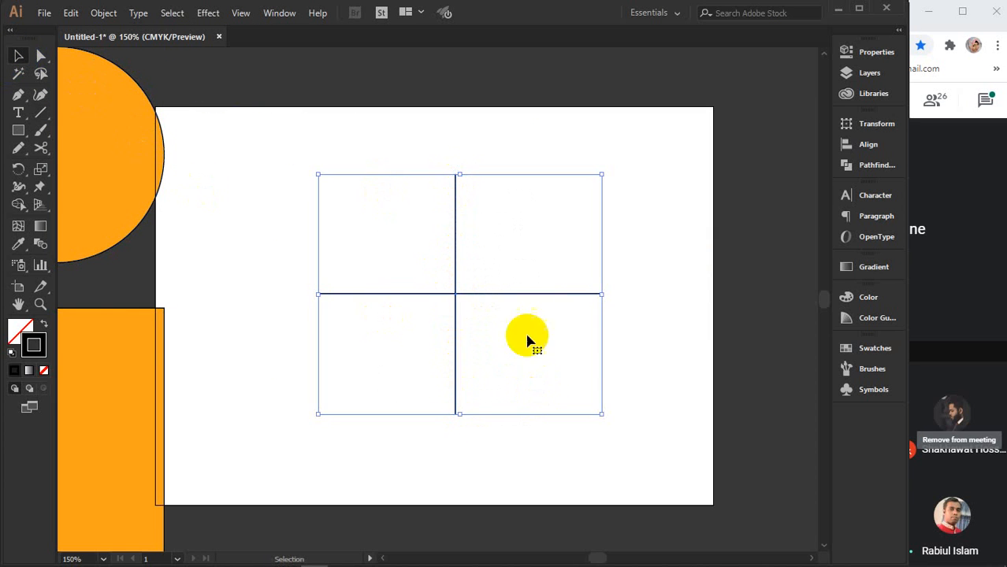
left_click(205, 19)
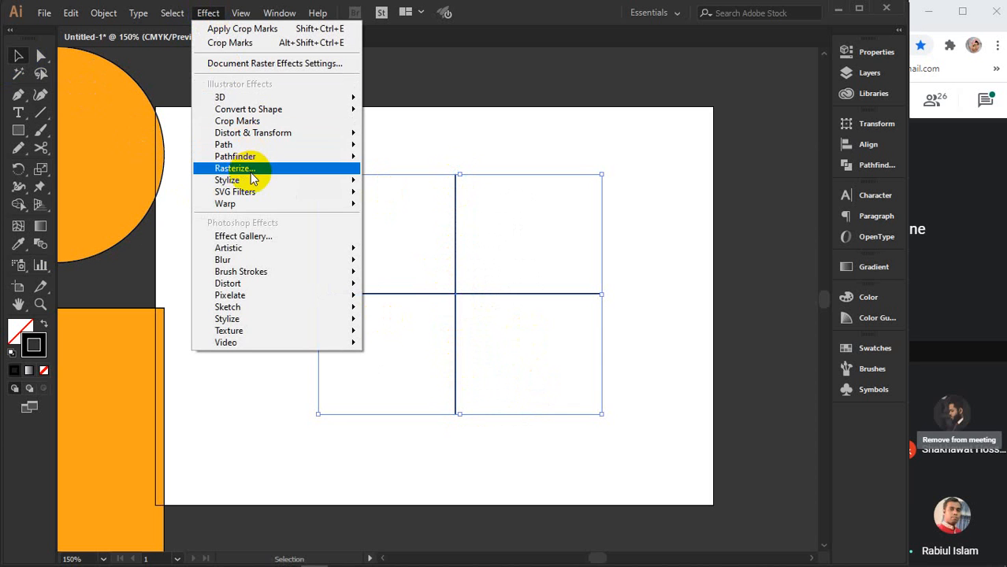
mouse_move(252, 133)
left_click(418, 218)
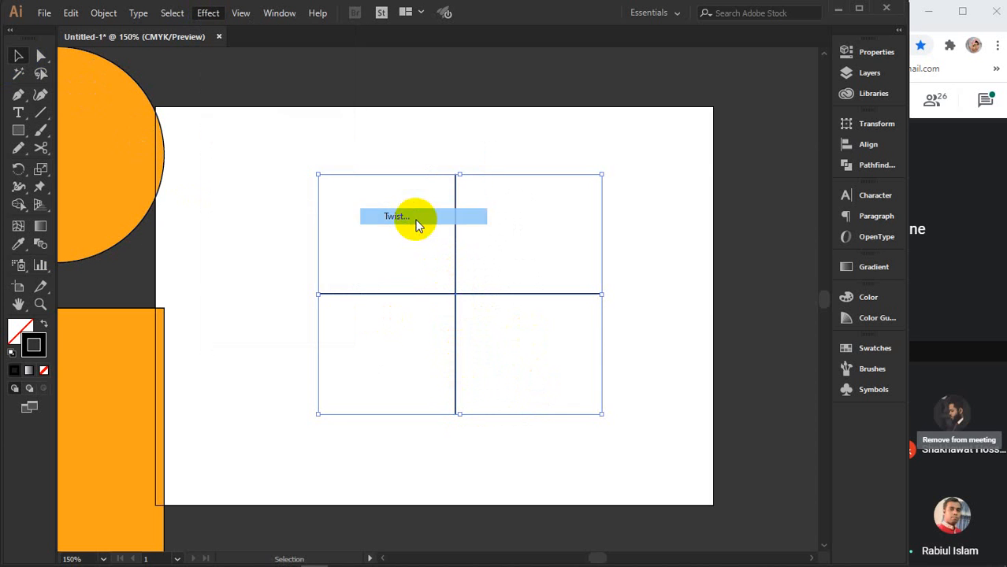
left_click_drag(723, 197, 802, 139)
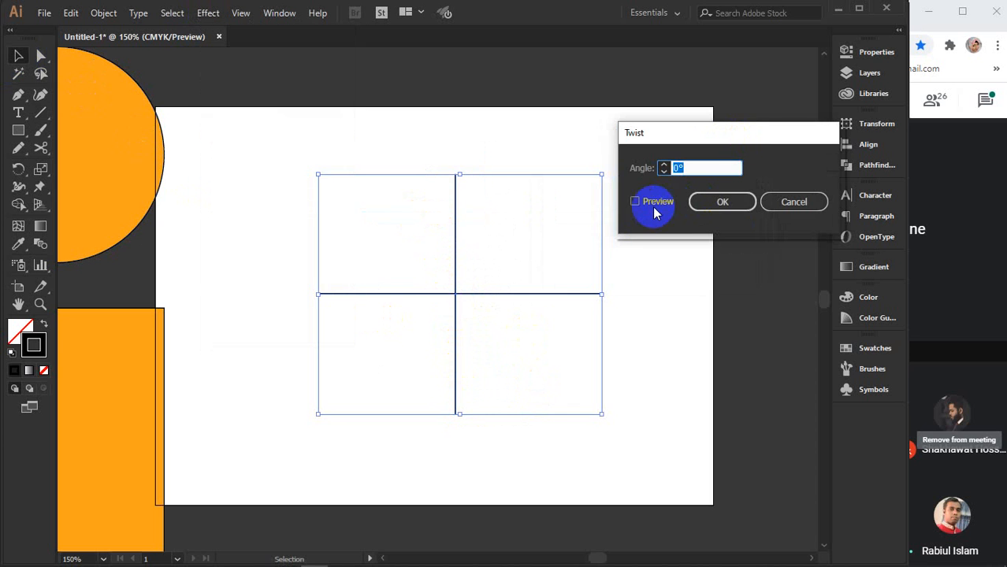
left_click(651, 204)
double_click(699, 167)
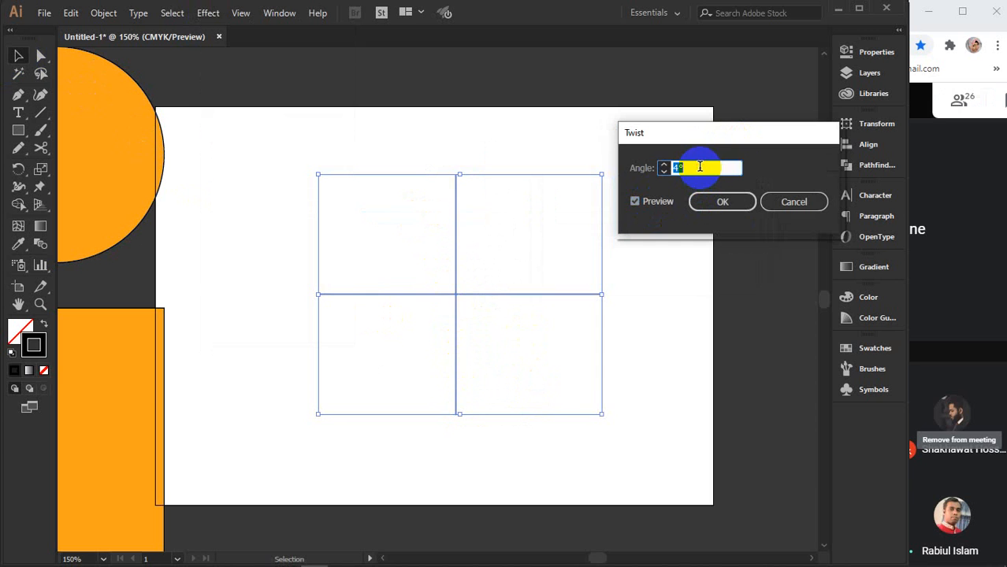
left_click(651, 204)
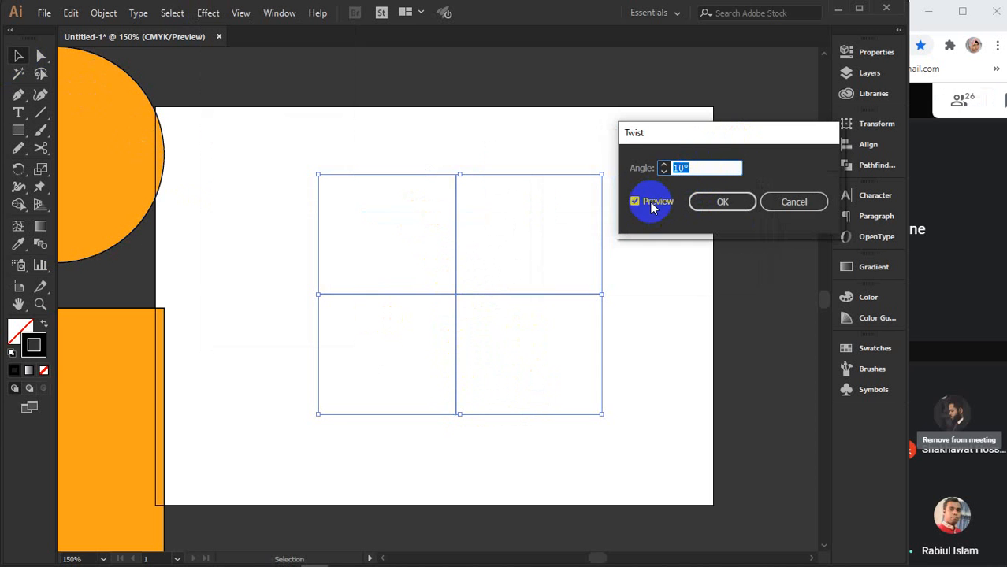
left_click(650, 201)
left_click(650, 202)
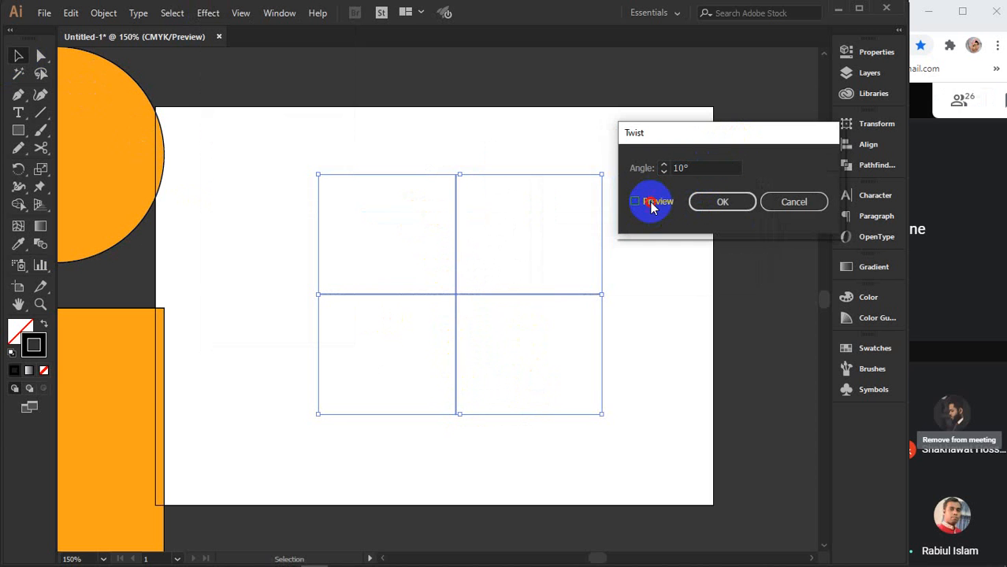
left_click(650, 202)
- Raise the twist angle of the crossing lines to 20° and 34°, comparing them with and without the preview
left_click(711, 168)
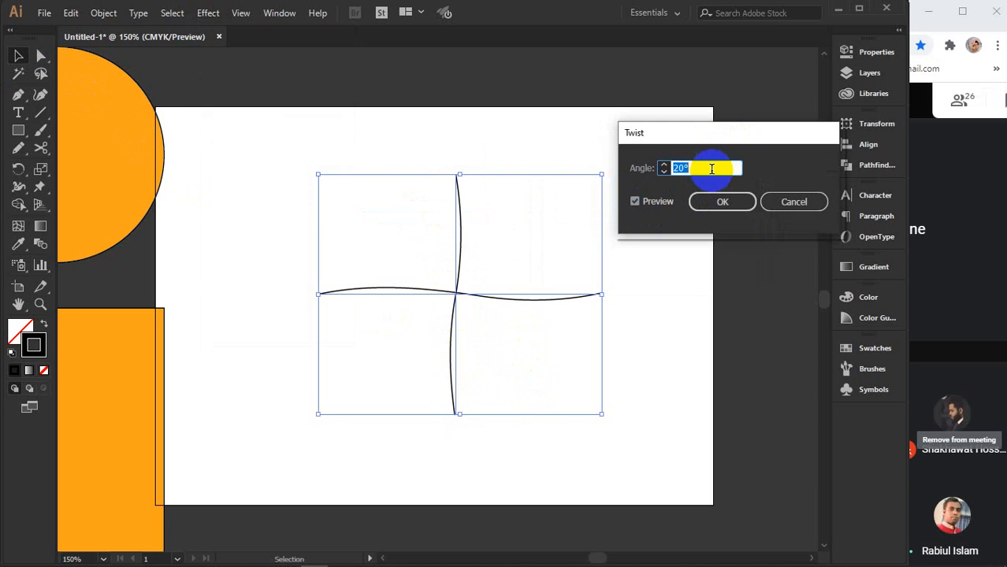
left_click(652, 202)
left_click(654, 202)
left_click(656, 203)
left_click(659, 204)
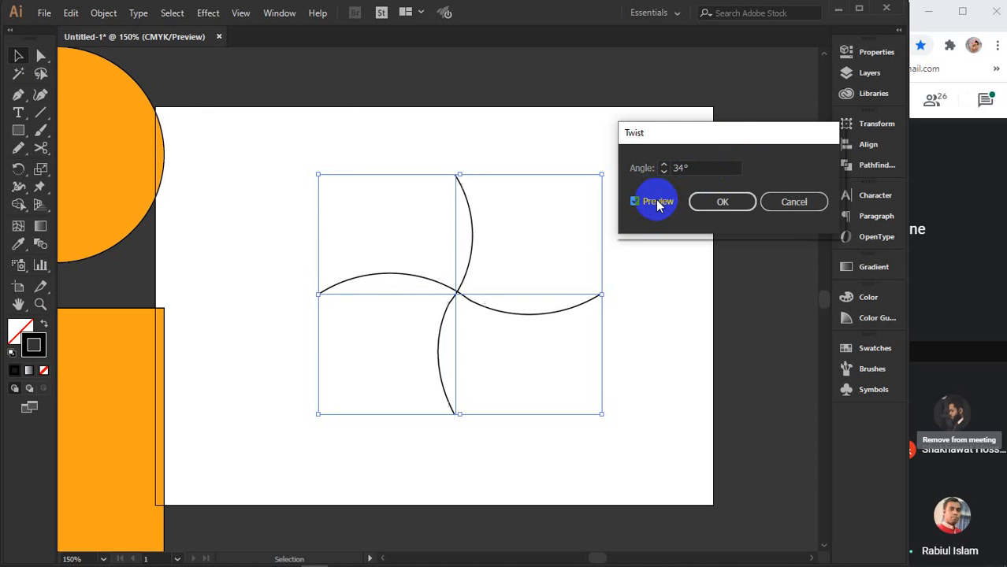
left_click(659, 204)
left_click(659, 203)
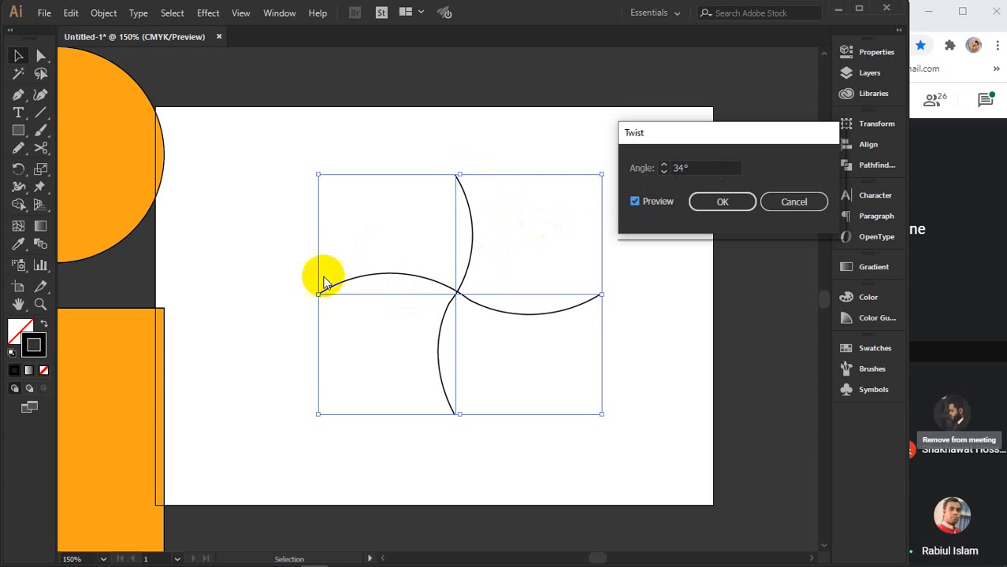
- Discard the twist and delete both crossing lines
left_click(723, 206)
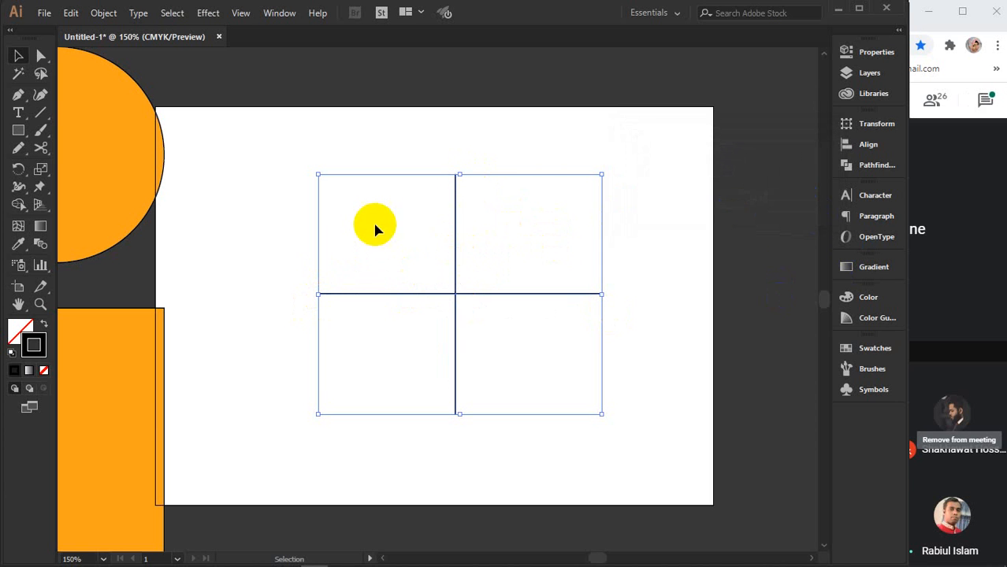
key("Delete")
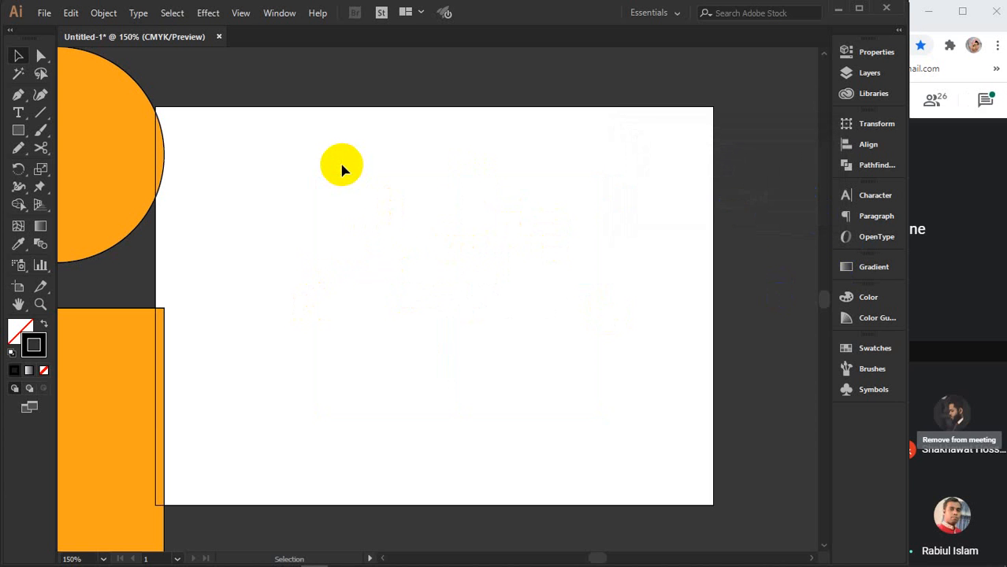
left_click(208, 14)
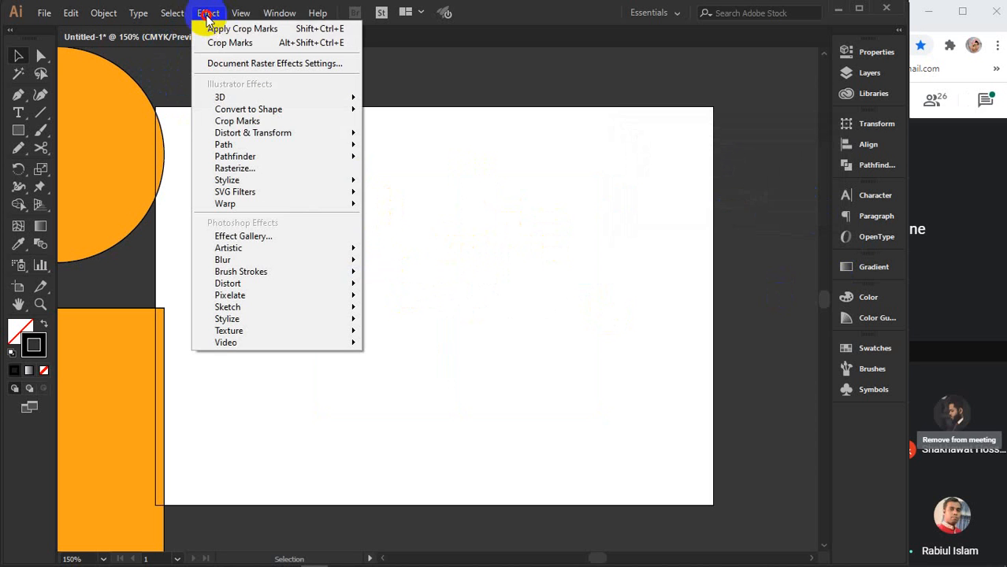
mouse_move(253, 131)
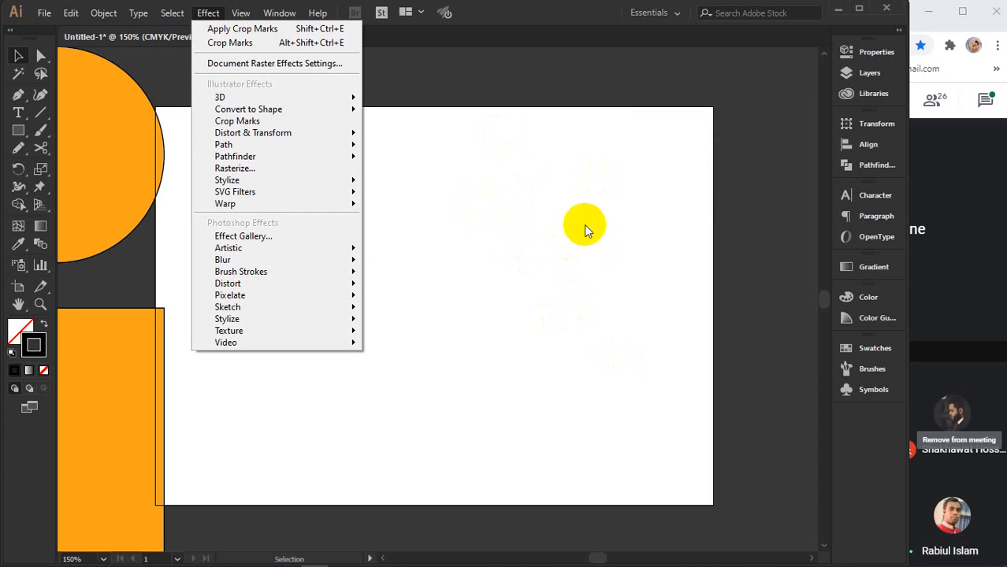
mouse_move(256, 150)
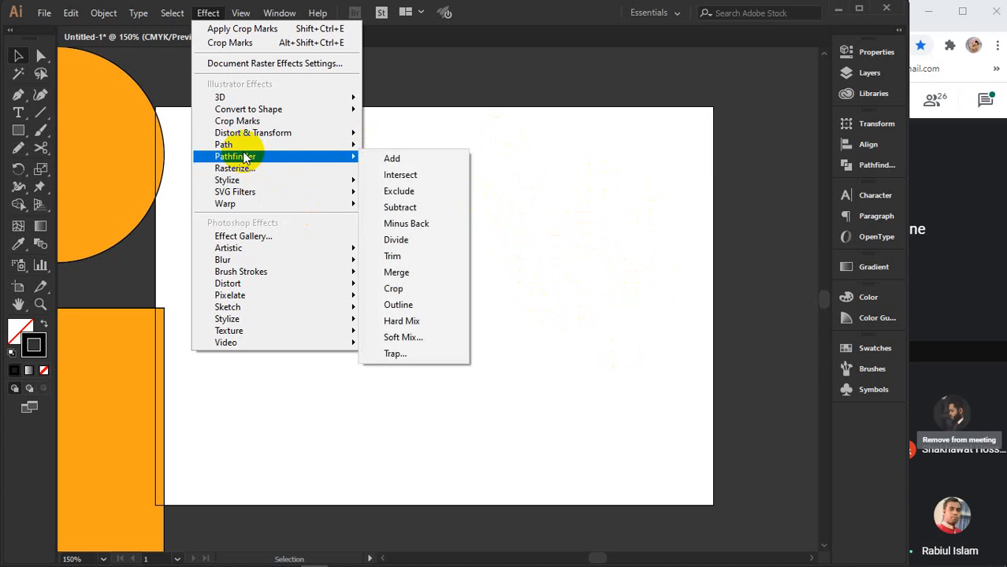
left_click(255, 158)
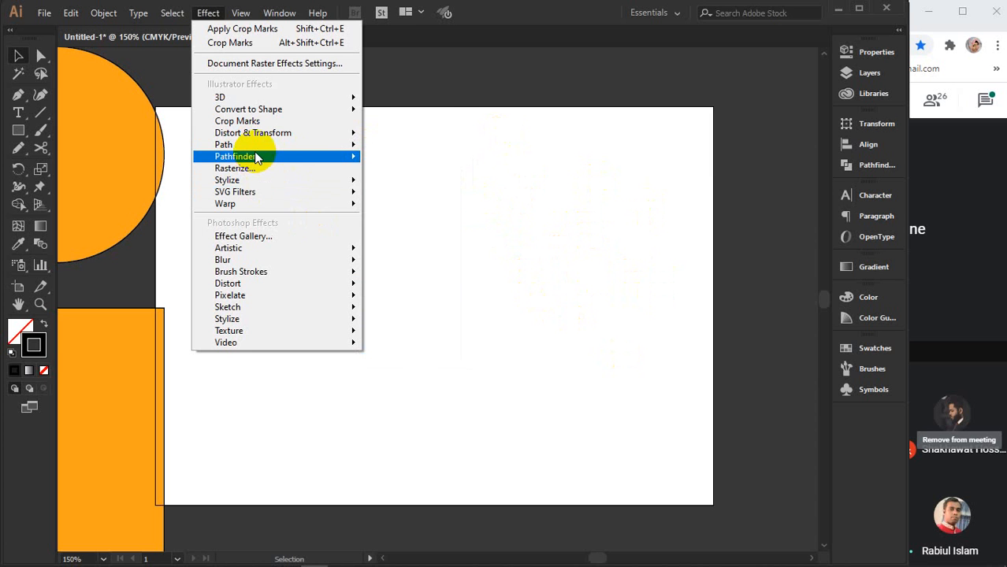
mouse_move(281, 157)
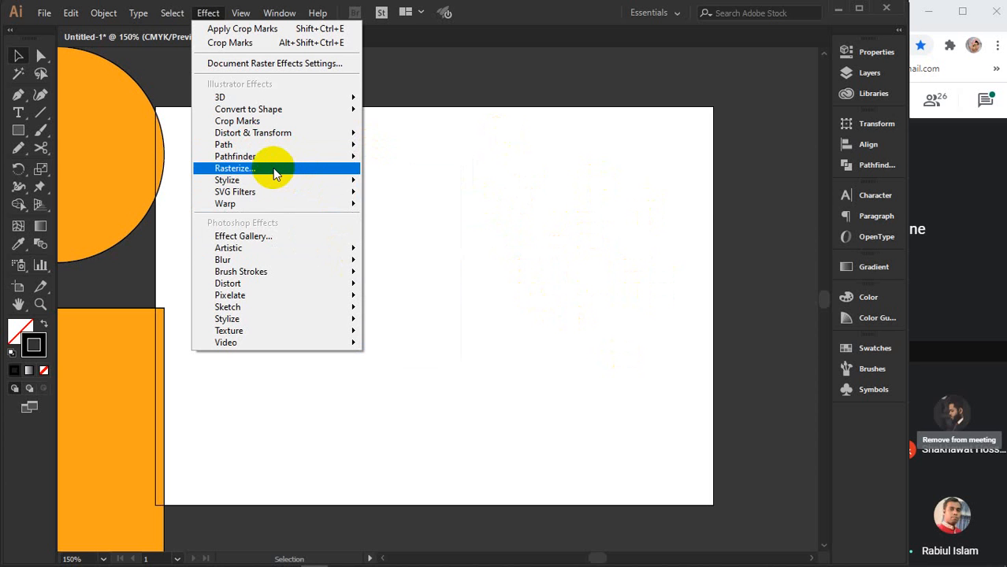
mouse_move(259, 180)
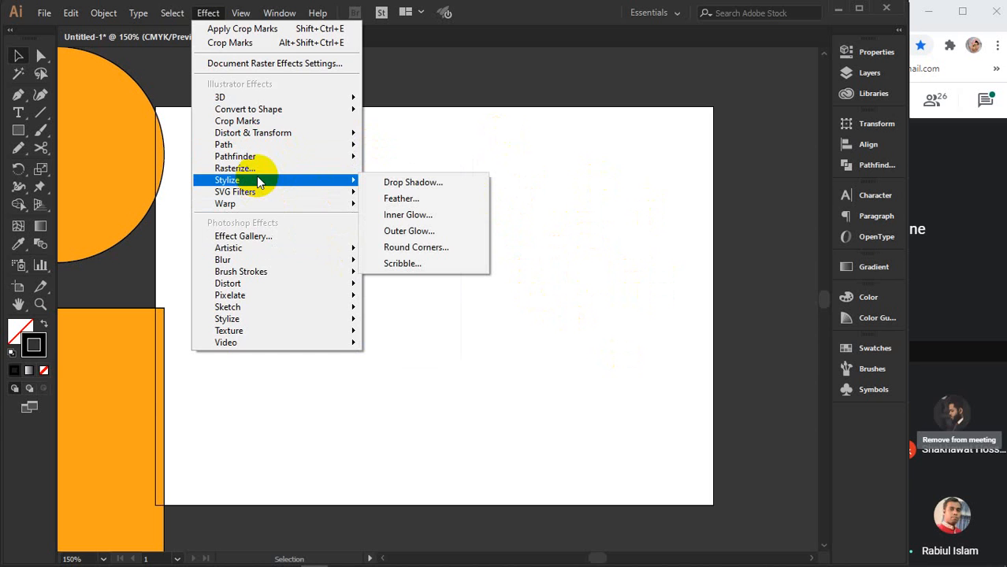
left_click(429, 119)
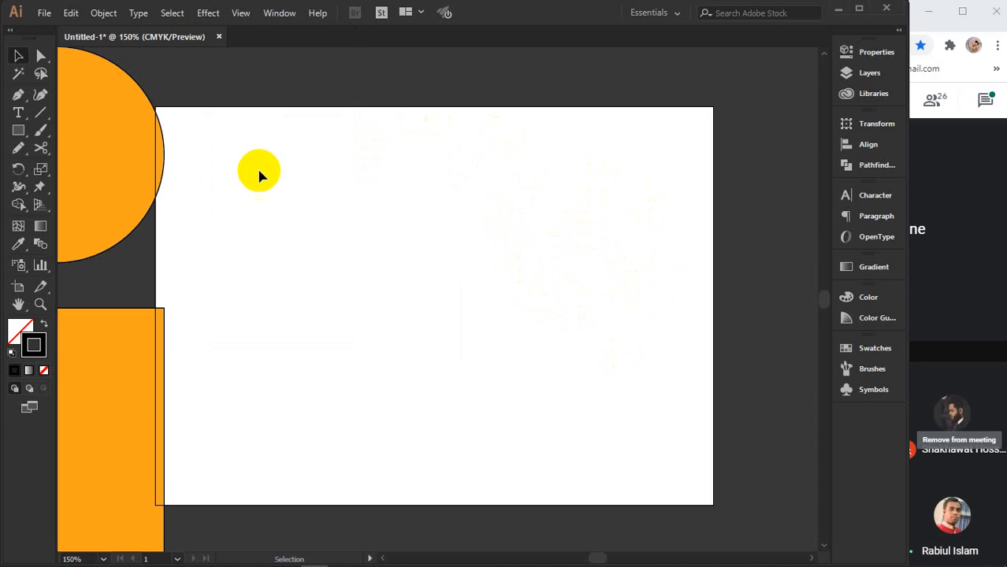
- Bring the circle from the artboard's upper-left edge back to its centre
left_click_drag(228, 272, 116, 387)
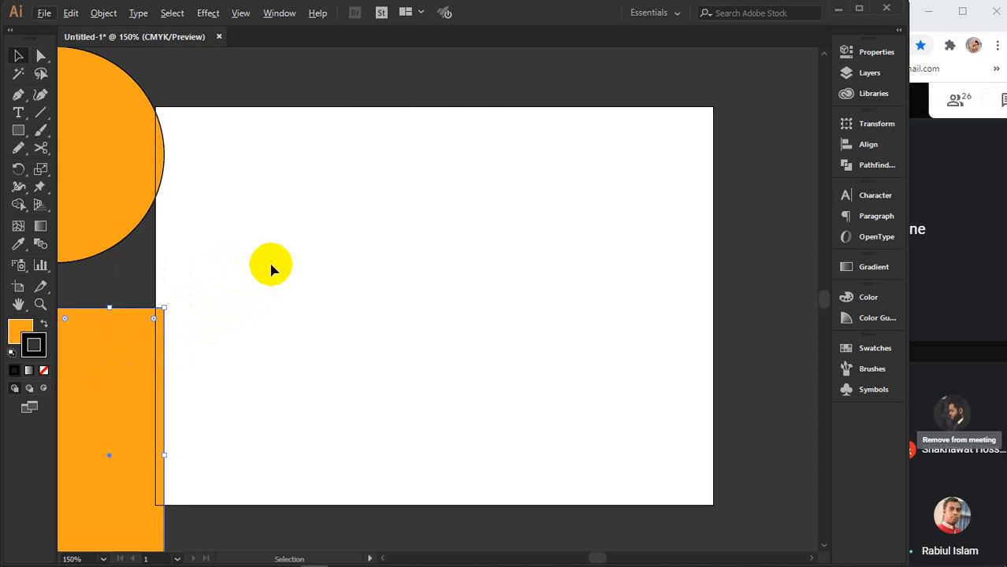
left_click_drag(153, 179, 507, 318)
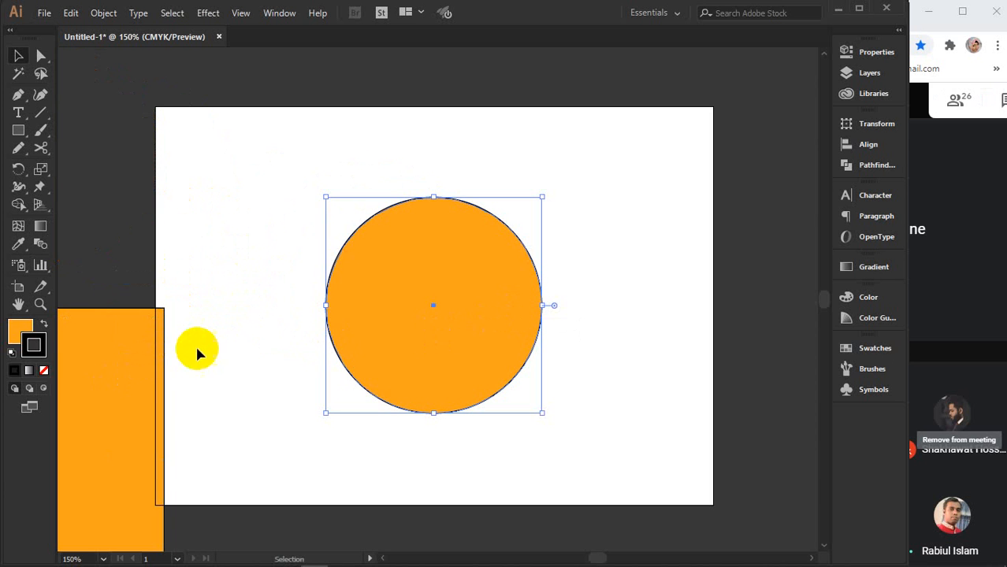
left_click_drag(414, 317, 408, 318)
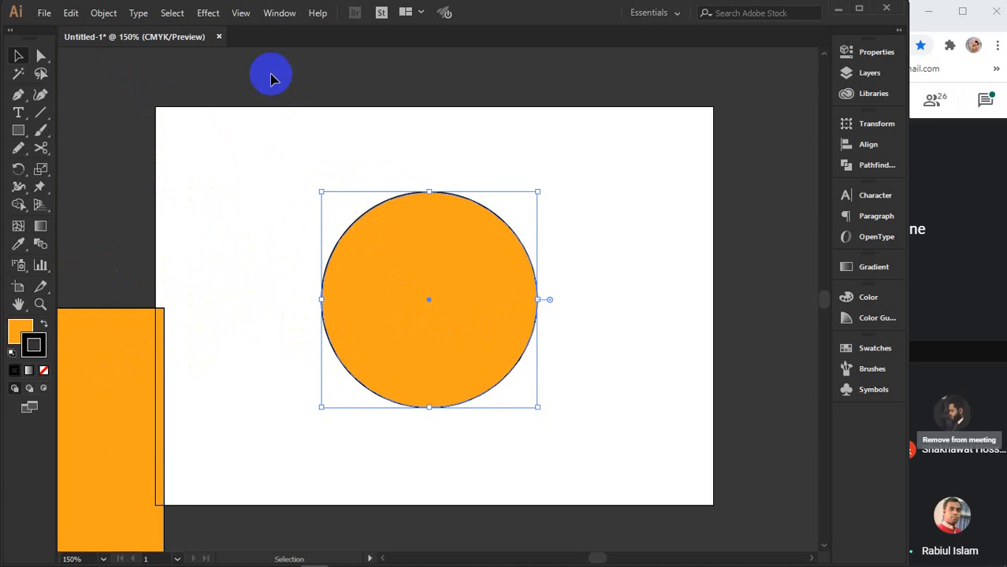
- Start a Drop Shadow effect on the circle with the preview on and set its blending mode to Normal
left_click(208, 14)
mouse_move(258, 180)
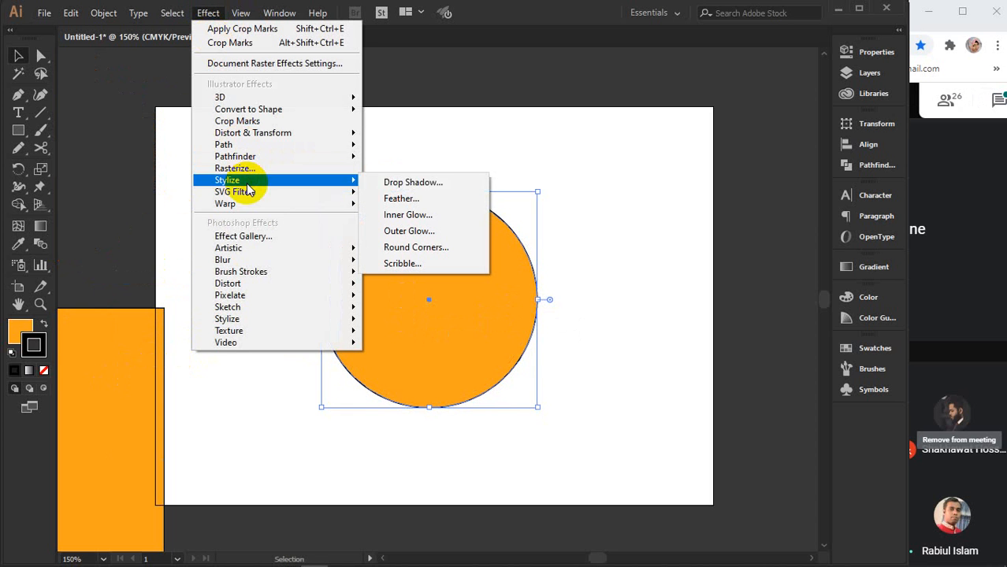
left_click(423, 184)
left_click_drag(691, 71, 688, 96)
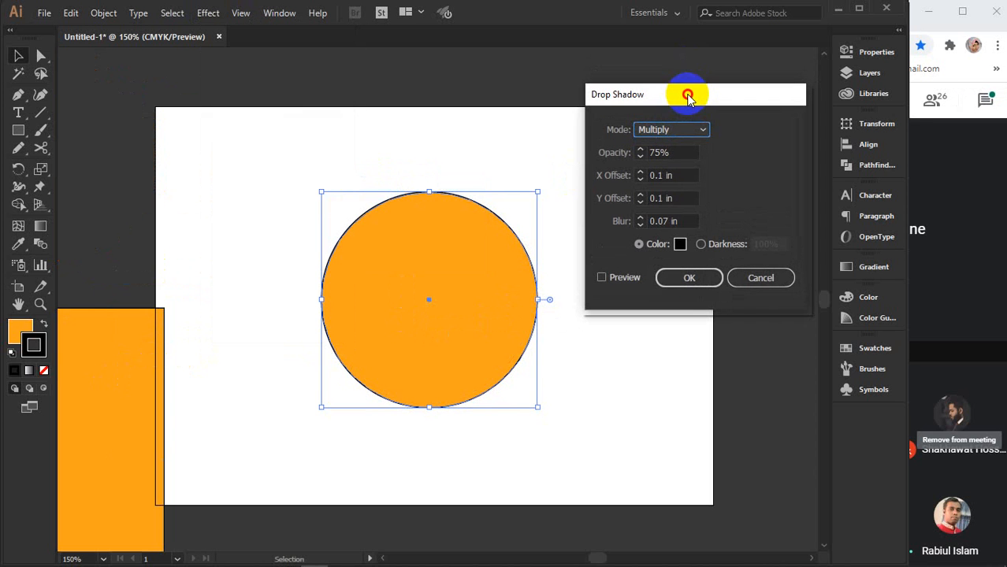
left_click(622, 278)
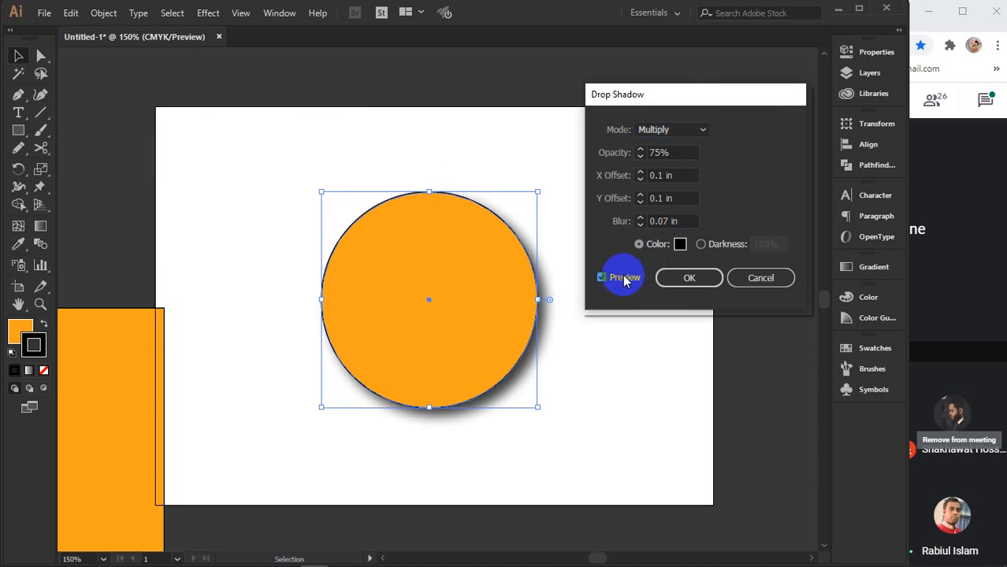
left_click(690, 130)
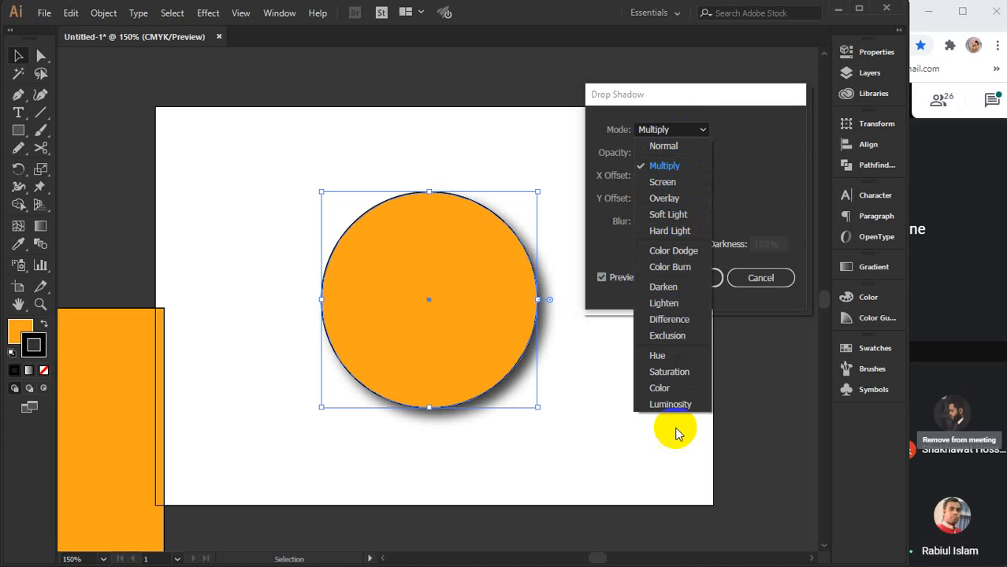
left_click(659, 146)
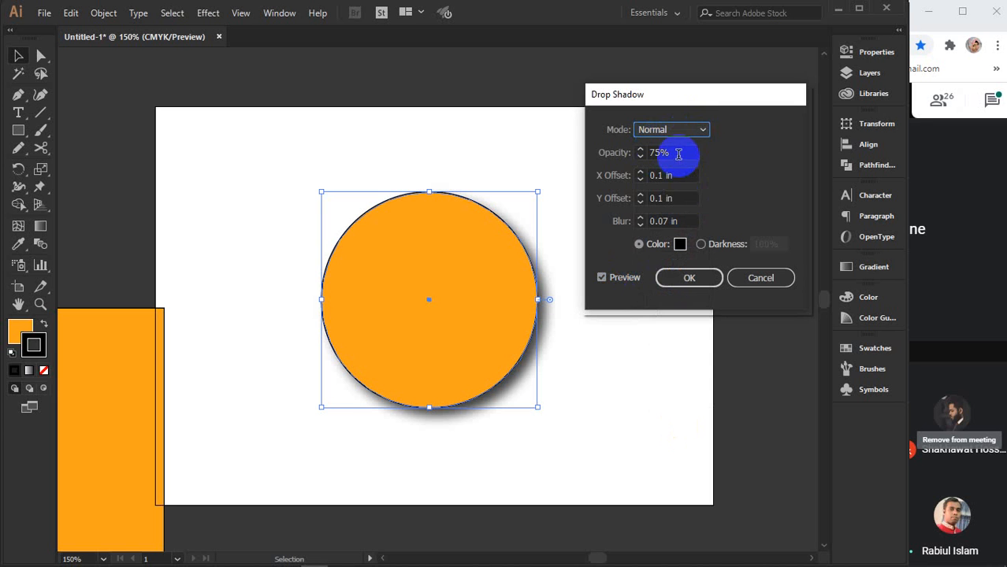
- Raise the opacity of the circle's drop shadow to 100%
left_click(678, 154)
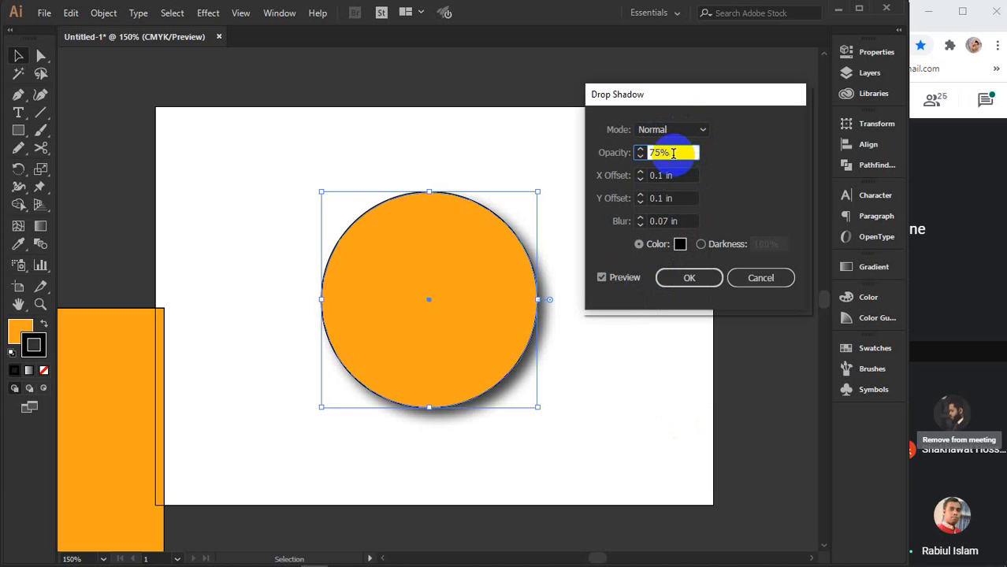
double_click(672, 153)
key("Up")
key("Up")
key("Up")
key("Up")
key("Up")
key("Up")
key("Up")
key("Up")
key("Up")
key("Up")
key("Up")
key("Up")
key("Up")
key("Up")
key("Up")
key("Up")
key("Up")
key("Up")
key("Up")
key("Up")
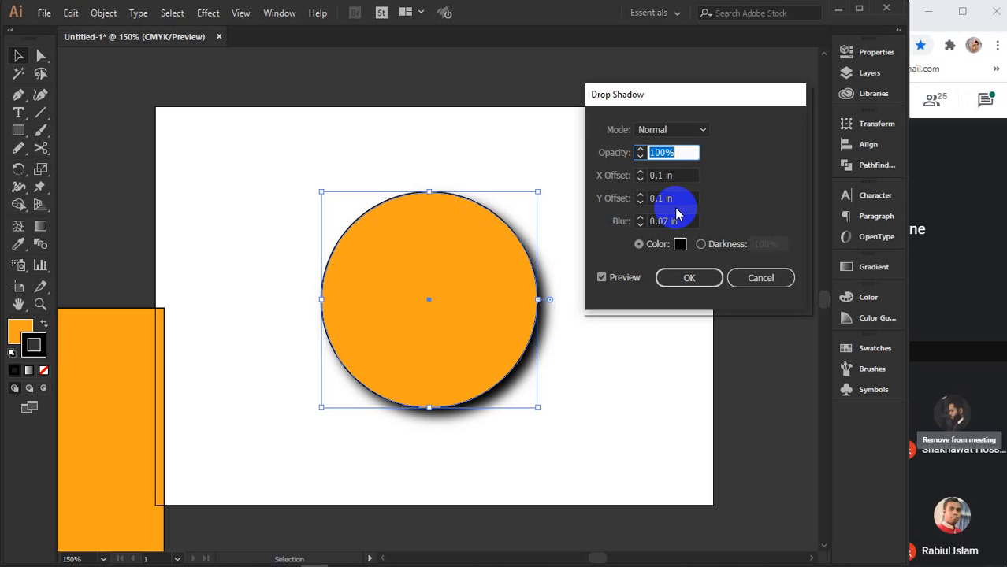
- Switch to Google Meet, look through the call's participant list and chat messages, and close the meeting details
left_click(936, 101)
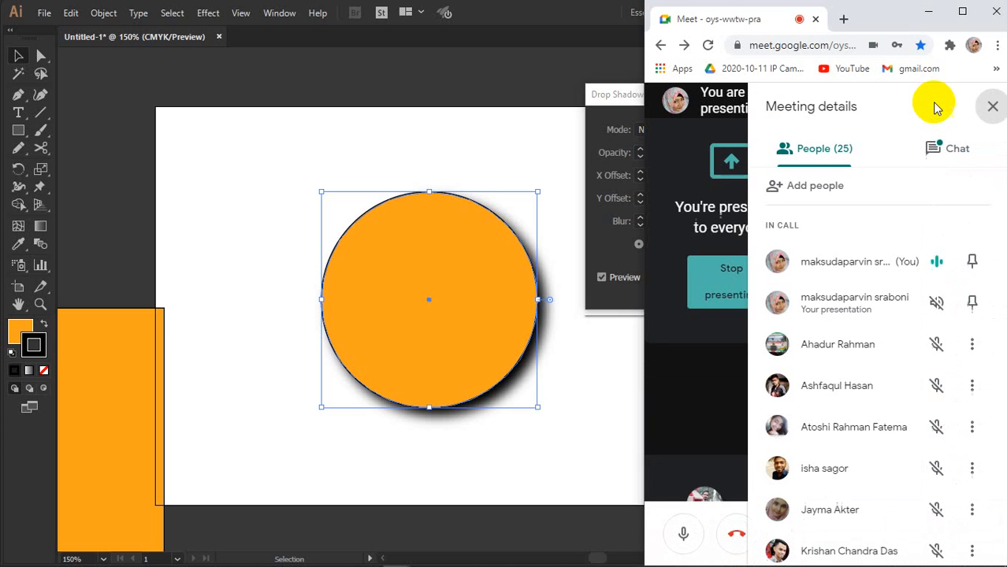
scroll(916, 299, "down", 2)
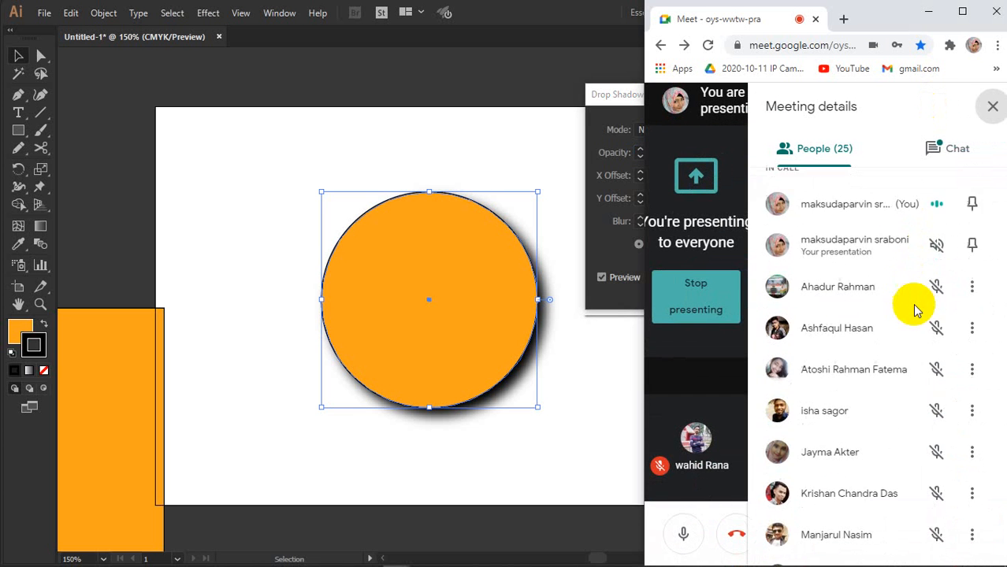
scroll(916, 310, "down", 5)
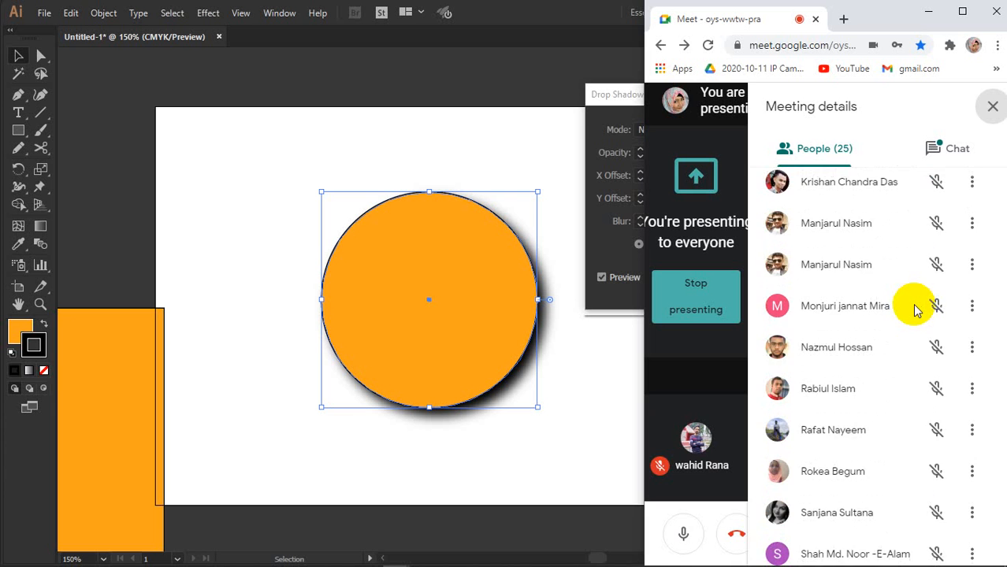
scroll(916, 309, "down", 4)
scroll(915, 309, "down", 1)
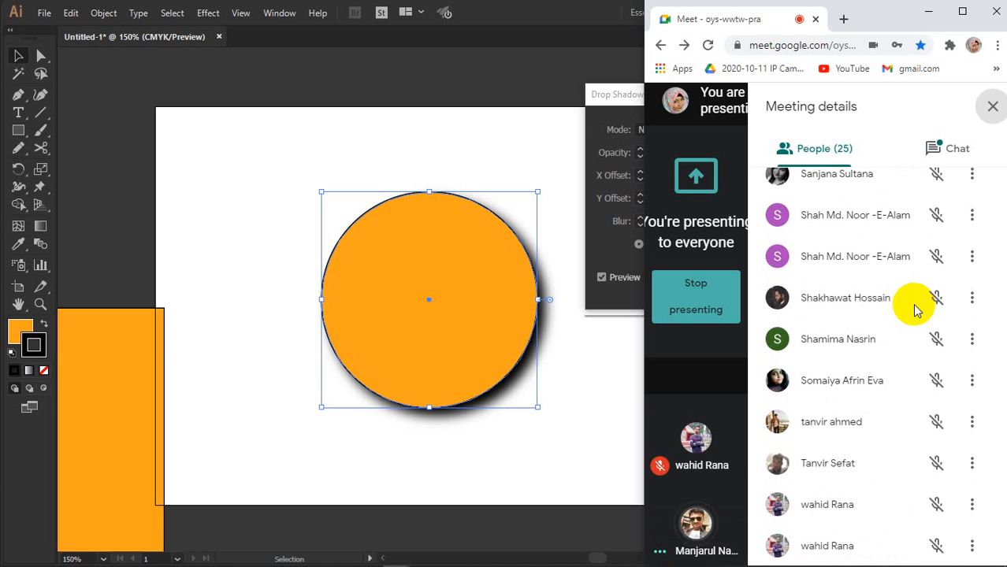
scroll(916, 309, "up", 5)
scroll(914, 306, "up", 6)
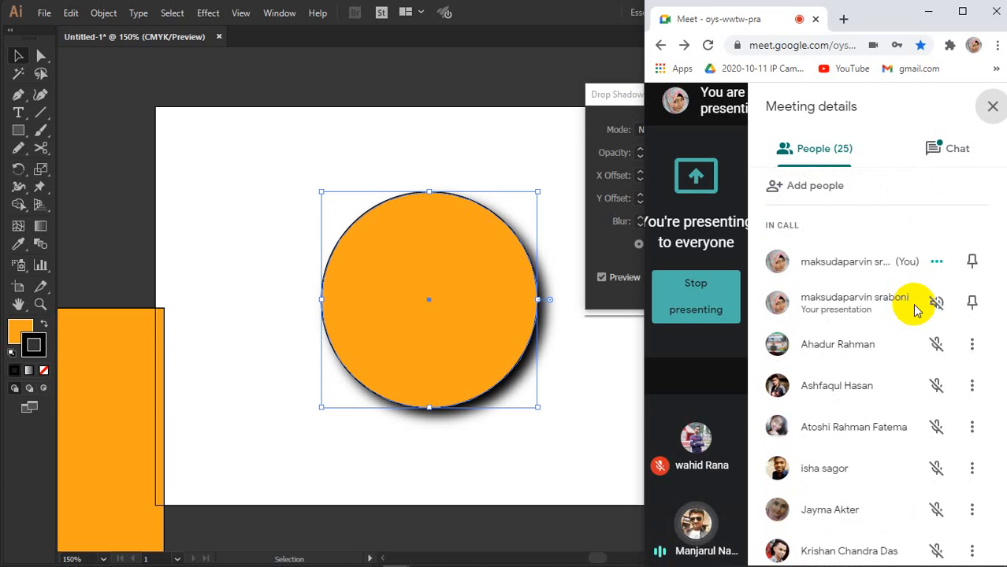
left_click(937, 148)
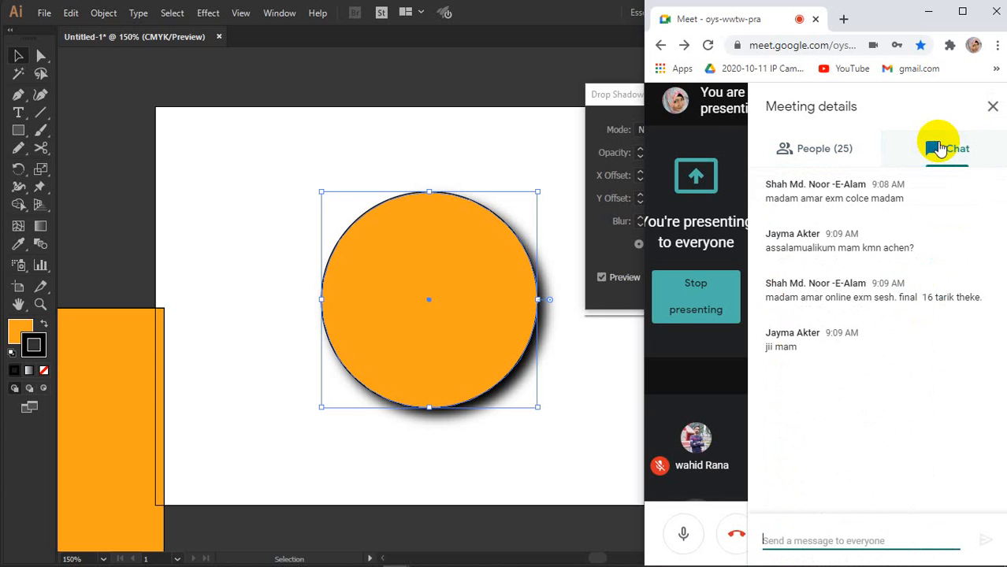
left_click(993, 108)
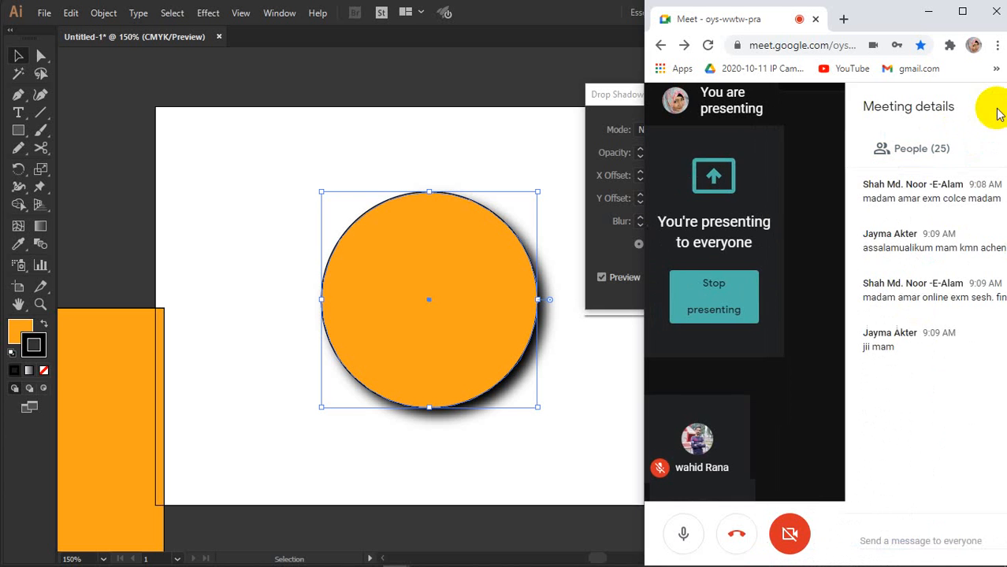
- Return to Illustrator and discard the drop shadow on the circle
left_click(530, 59)
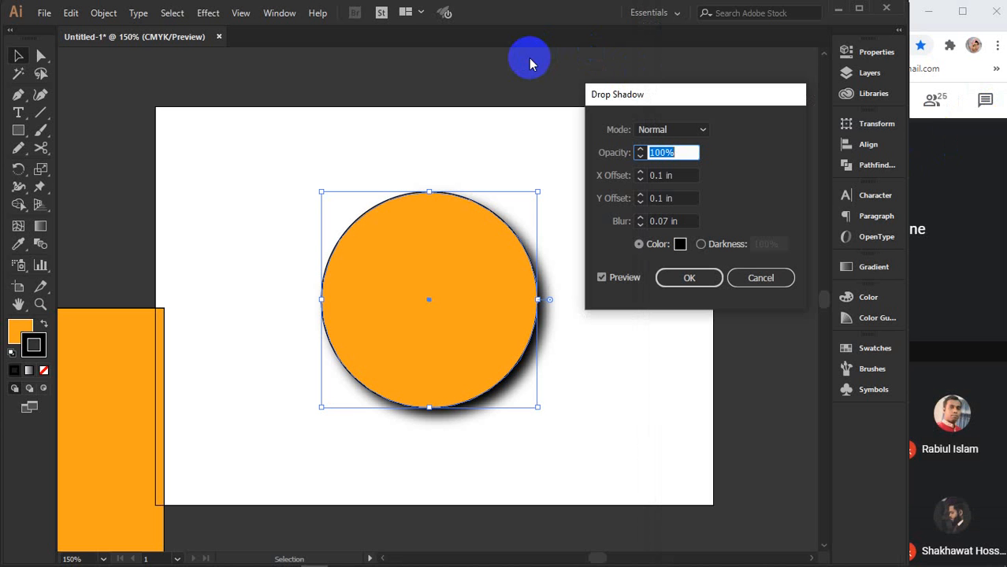
left_click(773, 279)
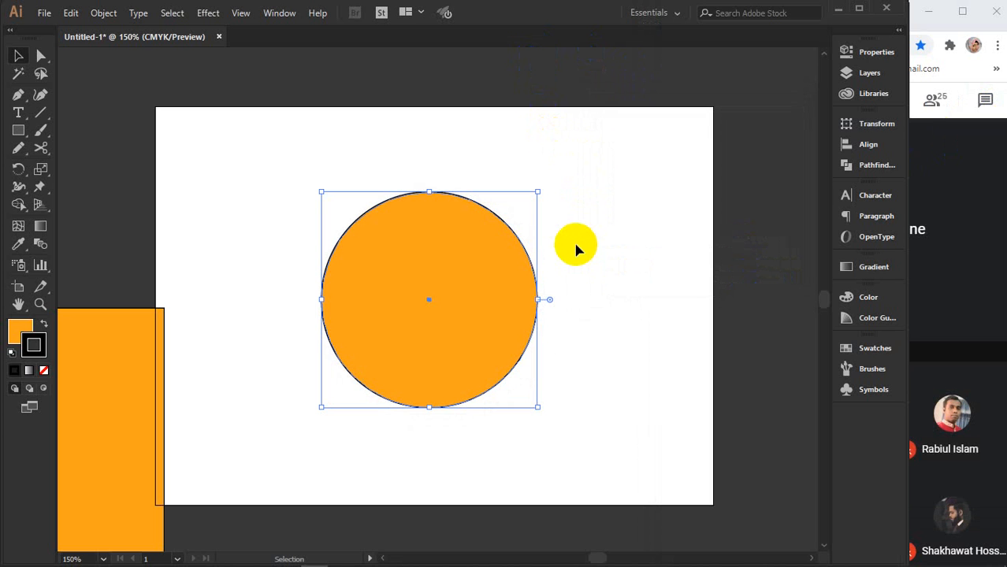
- Move the orange circle off the artboard and place enlarged "Lorem ipsum" placeholder text across the artboard's centre
left_click_drag(483, 286, 74, 151)
left_click(18, 113)
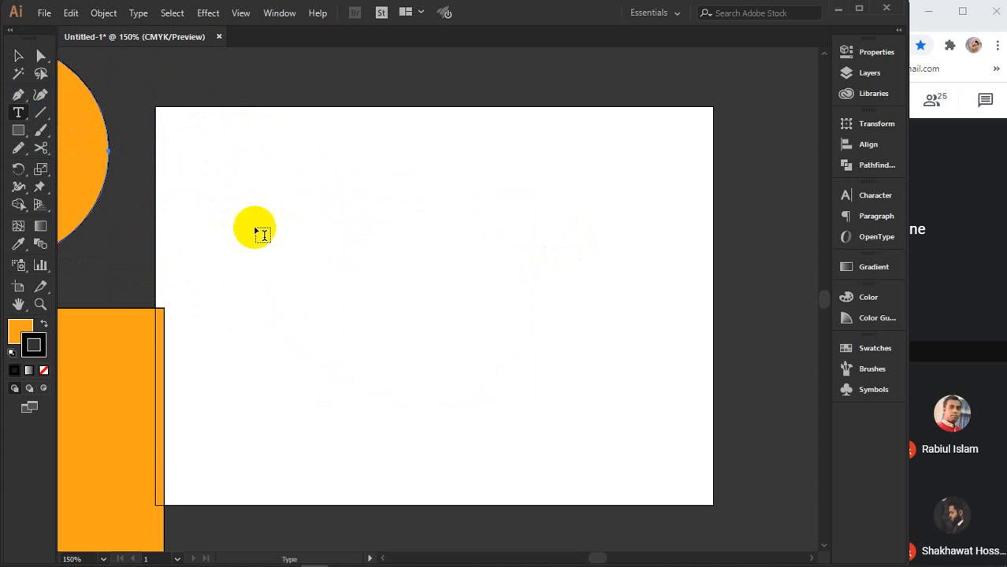
left_click(274, 278)
left_click(18, 55)
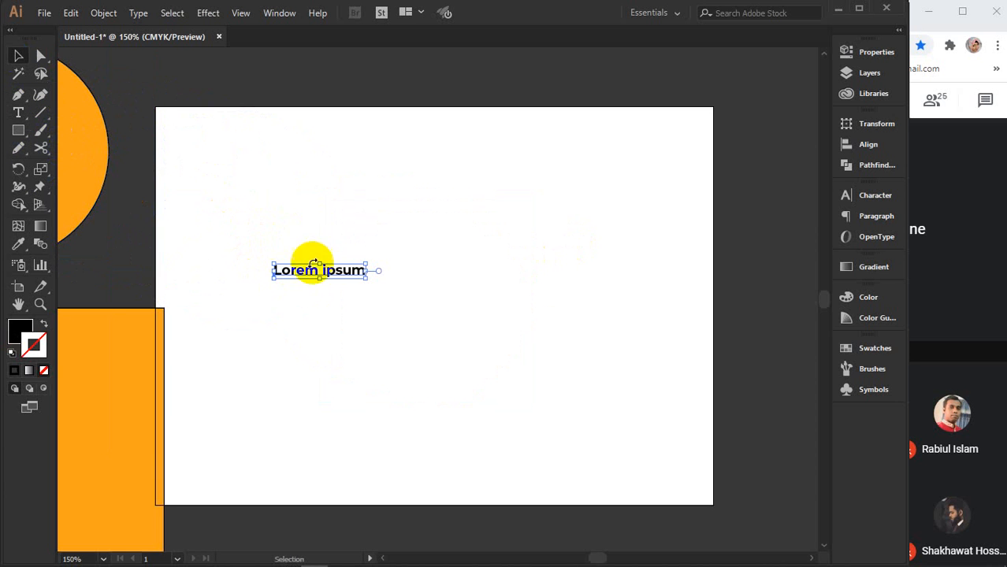
left_click_drag(359, 277, 692, 487)
left_click_drag(430, 290, 400, 292)
- Copy the orange rectangle's fill and black stroke onto the "Lorem ipsum" text with the Eyedropper, keeping the text selected
key("i")
left_click(127, 361)
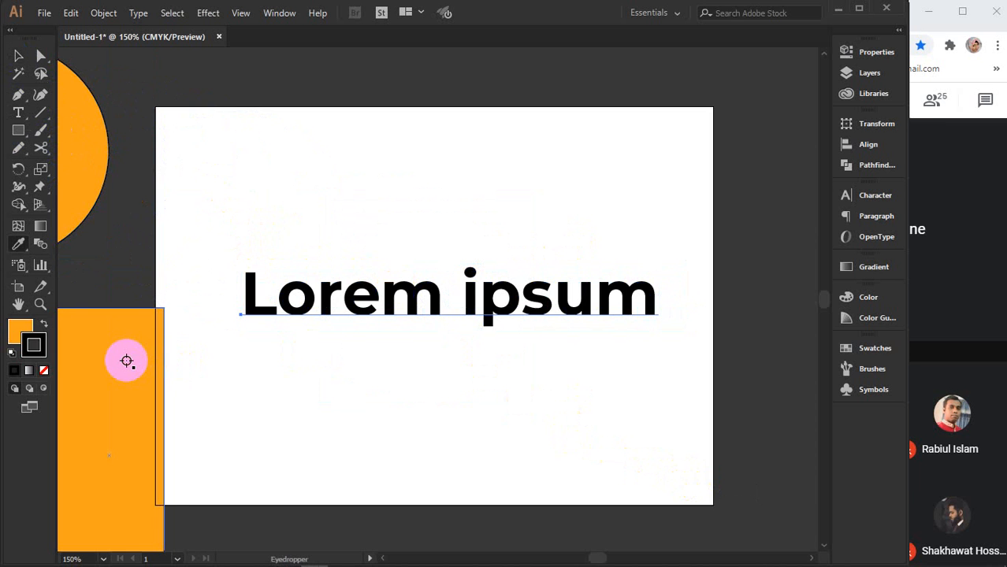
key("v")
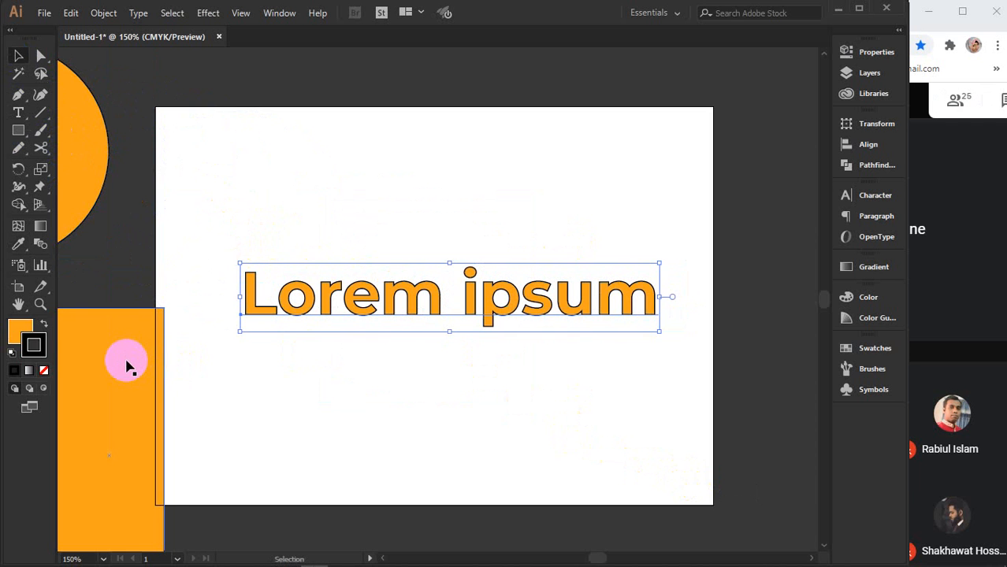
left_click(316, 214)
left_click(348, 310)
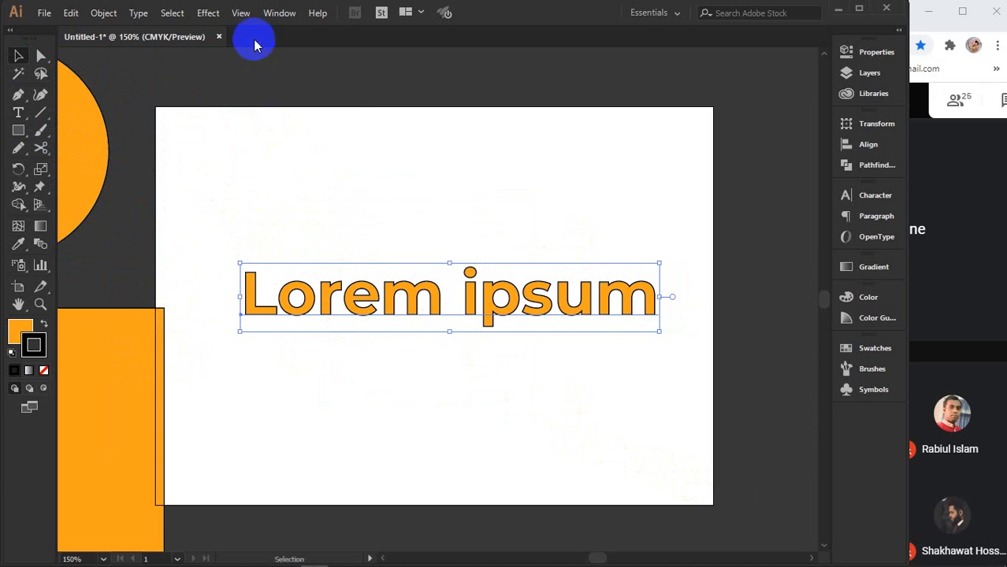
- Start a Drop Shadow effect on the "Lorem ipsum" text with the preview on and the dialog clear of the text
left_click(208, 13)
mouse_move(338, 179)
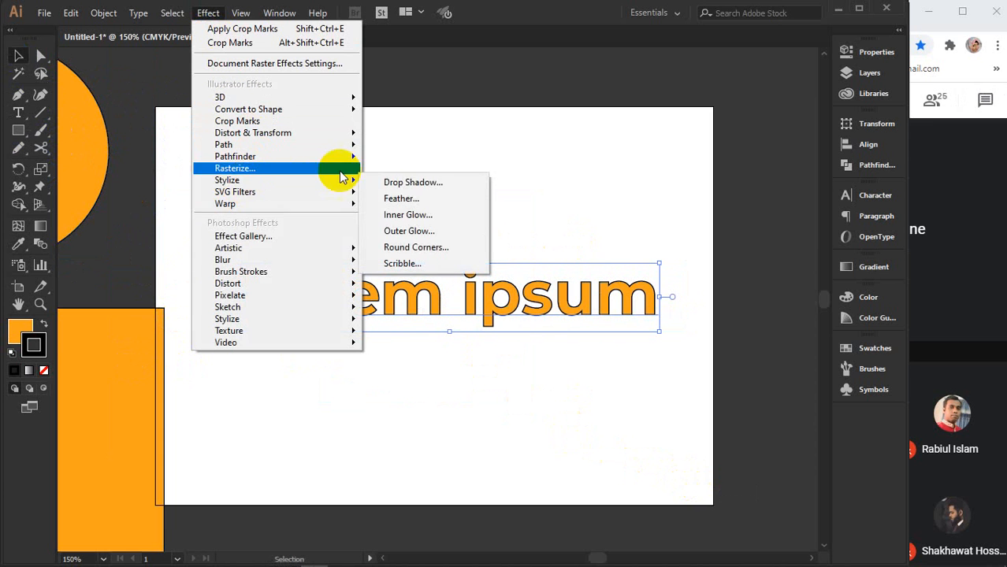
left_click(390, 183)
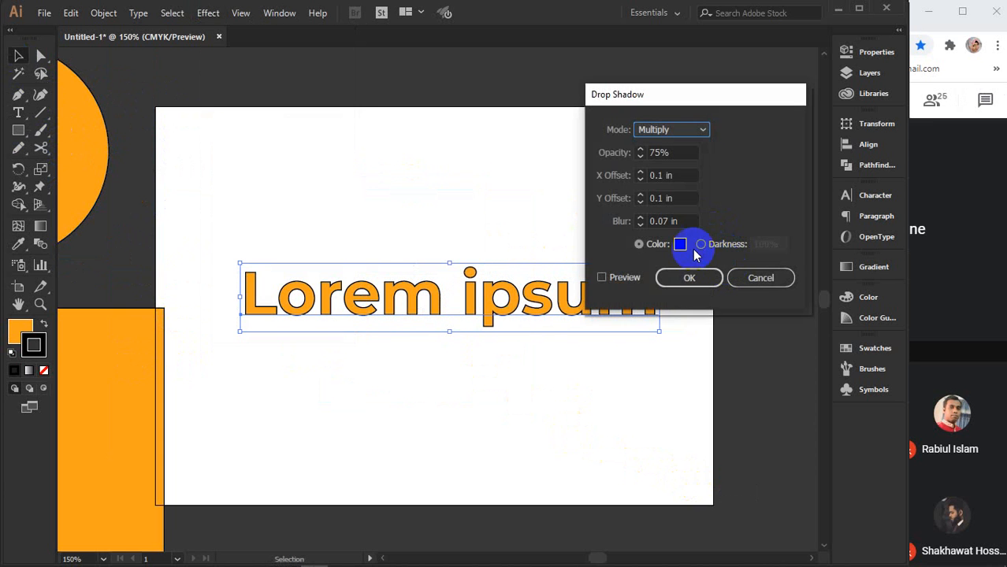
left_click(618, 277)
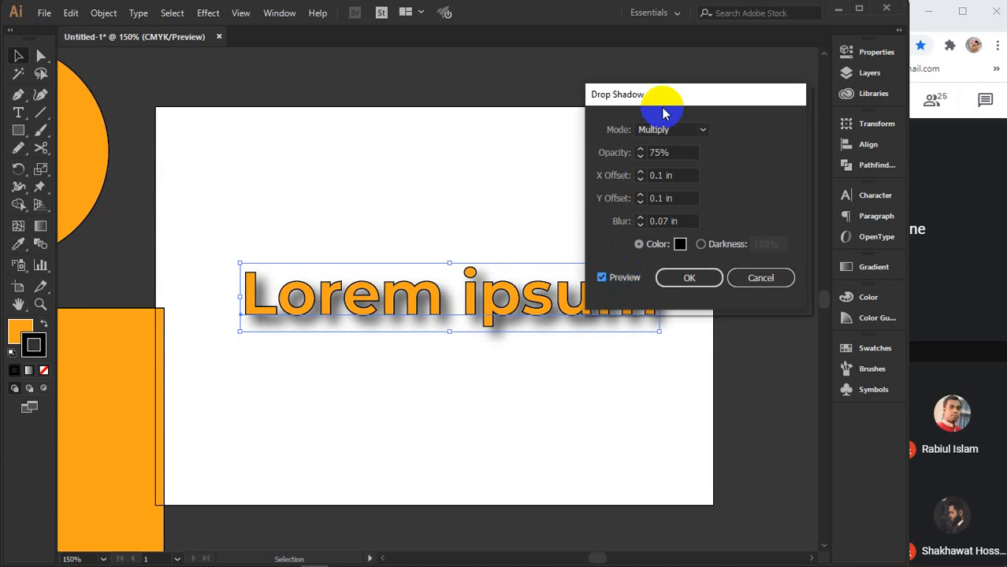
left_click_drag(663, 115, 713, 96)
- Set the drop shadow's blending mode to Normal and its opacity to 100%
left_click(740, 112)
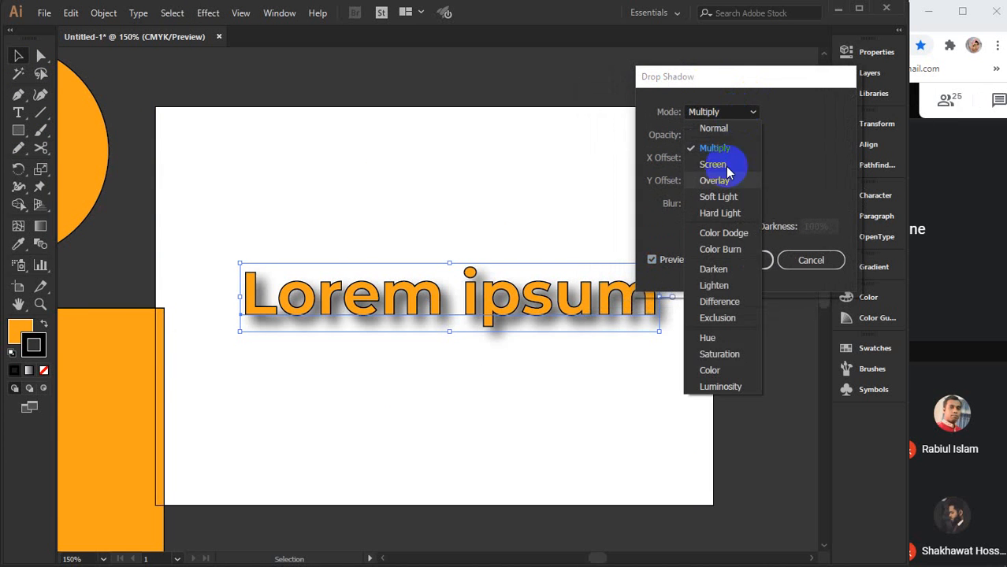
left_click(718, 129)
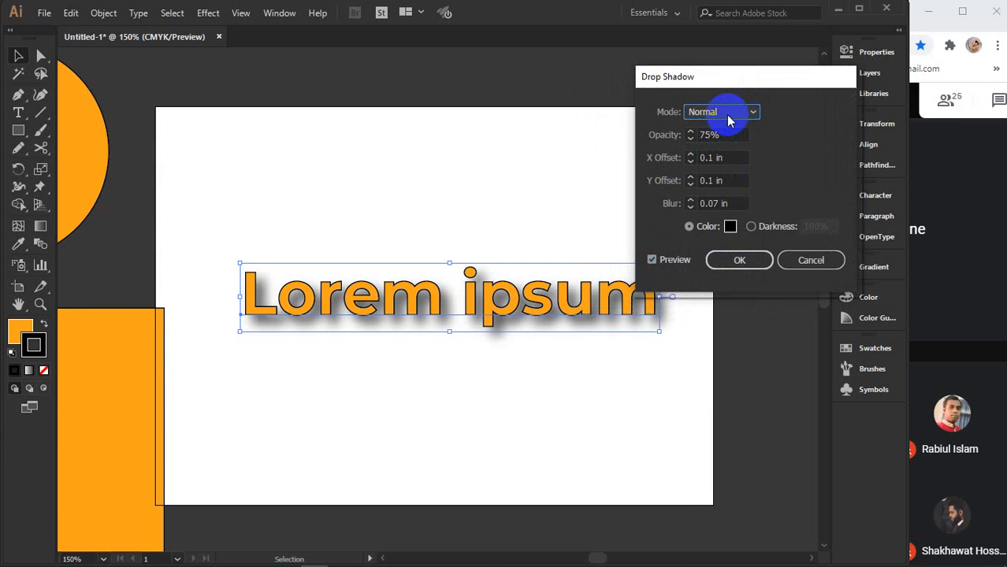
double_click(709, 135)
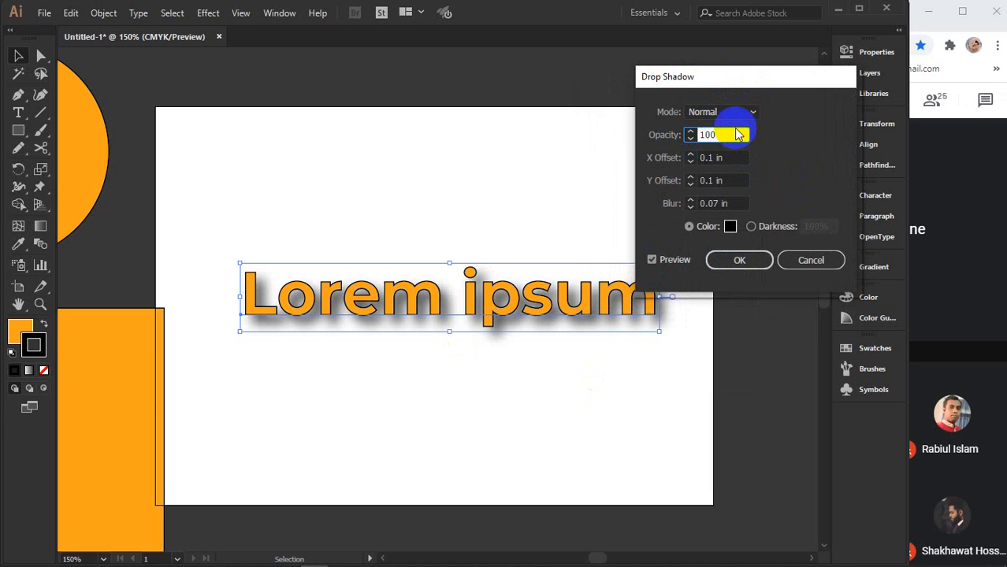
- Try positive and negative X offsets for the drop shadow, ending at -0.3 in
left_click(730, 160)
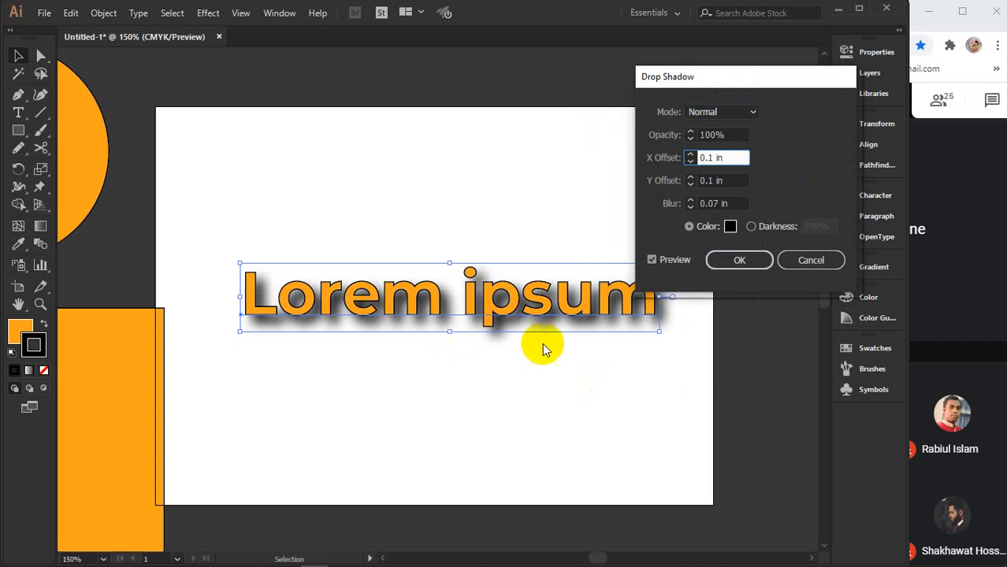
double_click(731, 156)
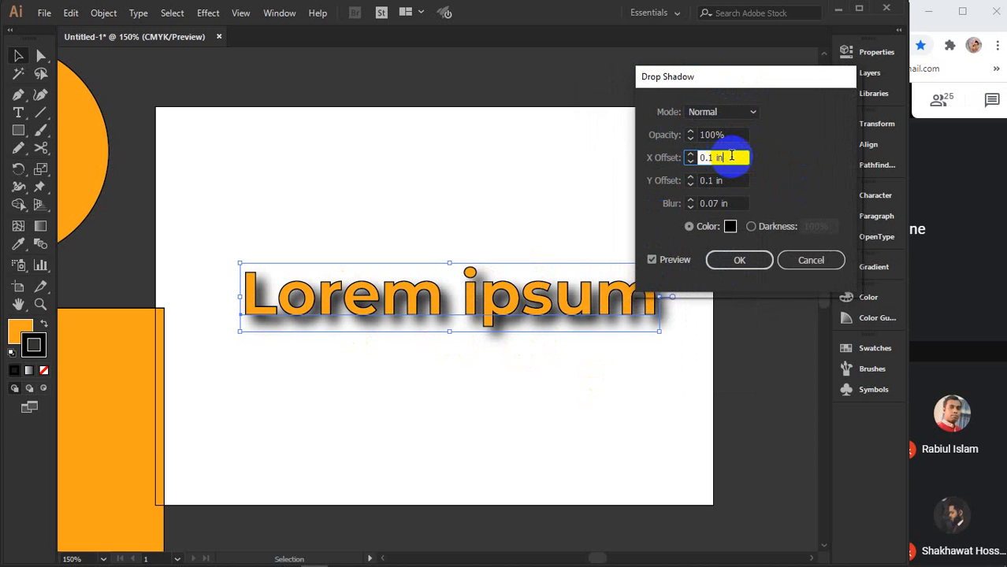
key("Up")
key("Up")
key("Up")
key("Up")
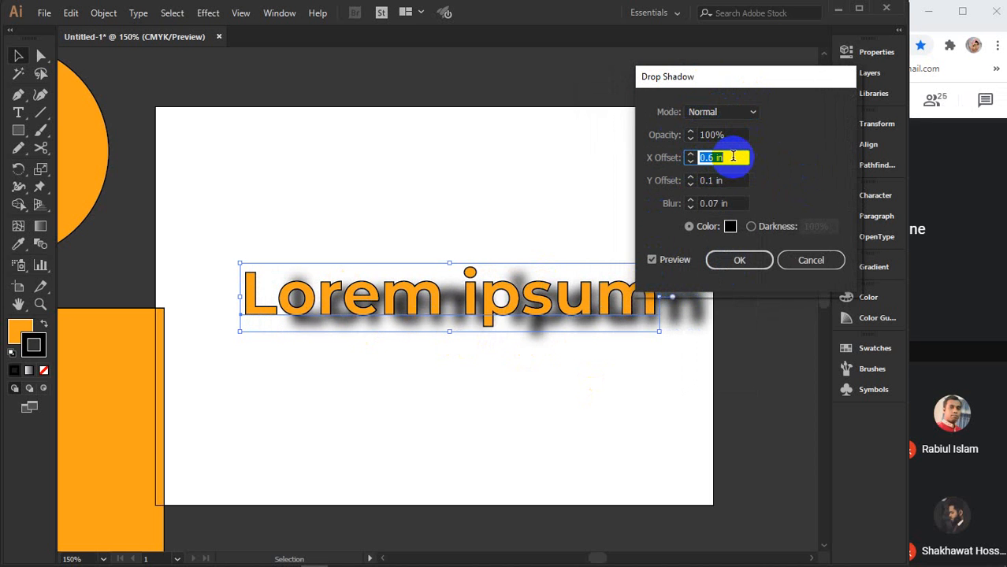
key("Up")
key("Up")
key("Down")
key("Down")
key("Down")
key("Down")
key("Down")
key("Down")
key("Down")
key("Down")
key("Down")
key("Down")
key("Down")
key("Down")
key("Down")
key("Down")
key("Down")
key("Down")
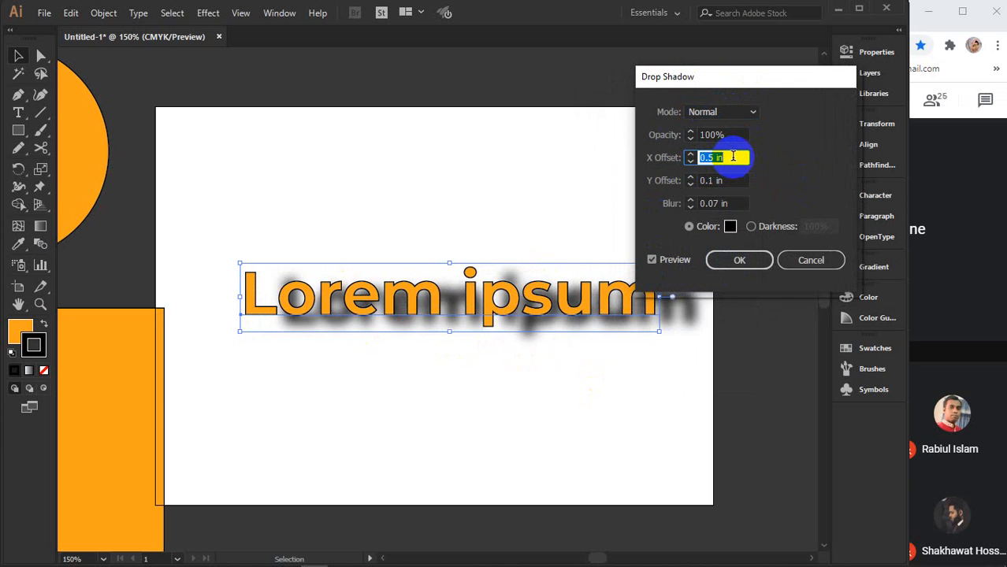
key("Down")
key("Down")
key("Down")
key("Down")
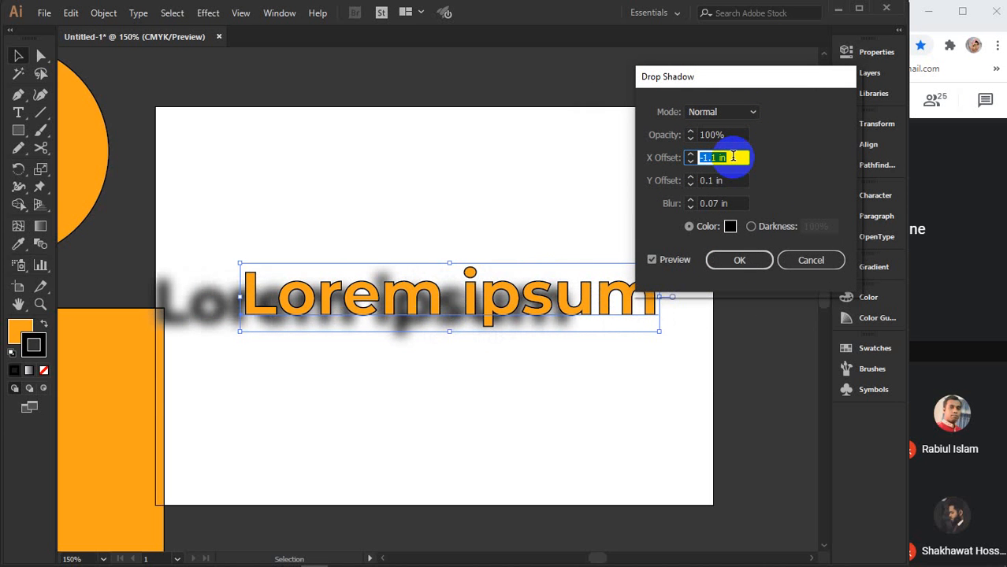
key("Up")
key("Up")
key("Up")
key("Up")
key("Up")
key("Up")
key("Up")
key("Up")
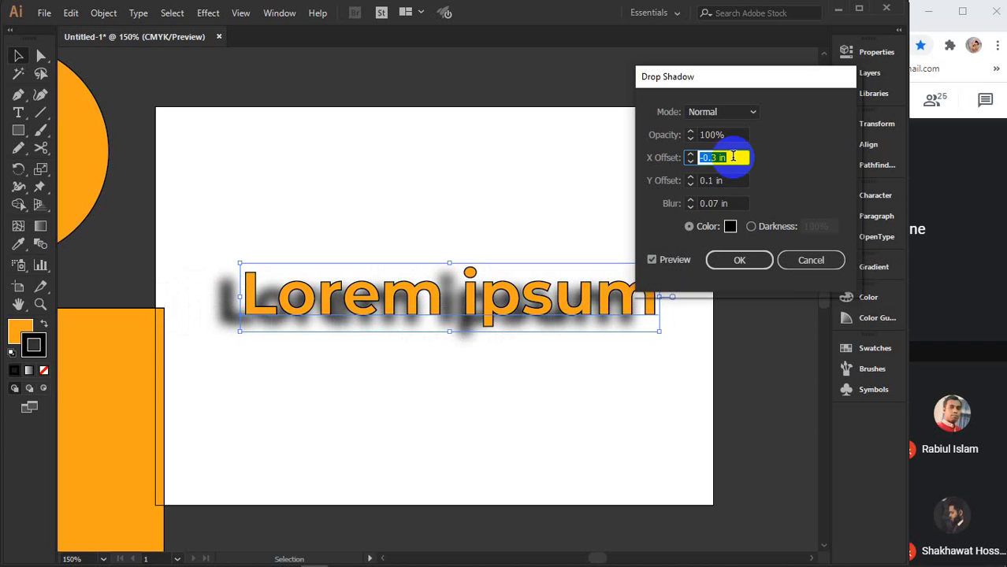
- Try positive and negative Y offsets for the drop shadow, ending at 0.2 in
left_click(727, 181)
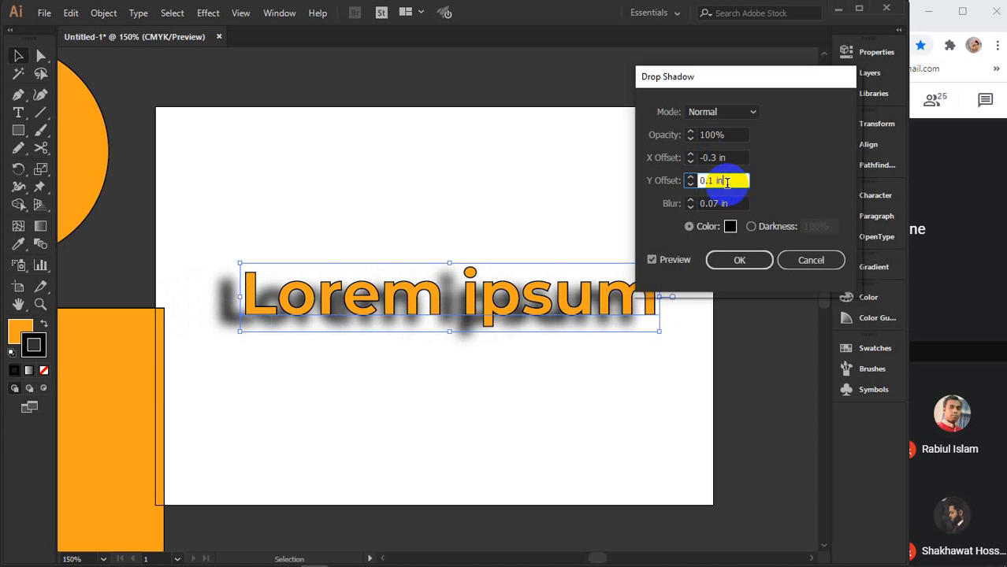
key("Up")
key("Up")
key("Up")
key("Up")
key("Up")
key("Up")
key("Up")
key("Up")
key("Up")
key("Up")
key("Up")
key("Up")
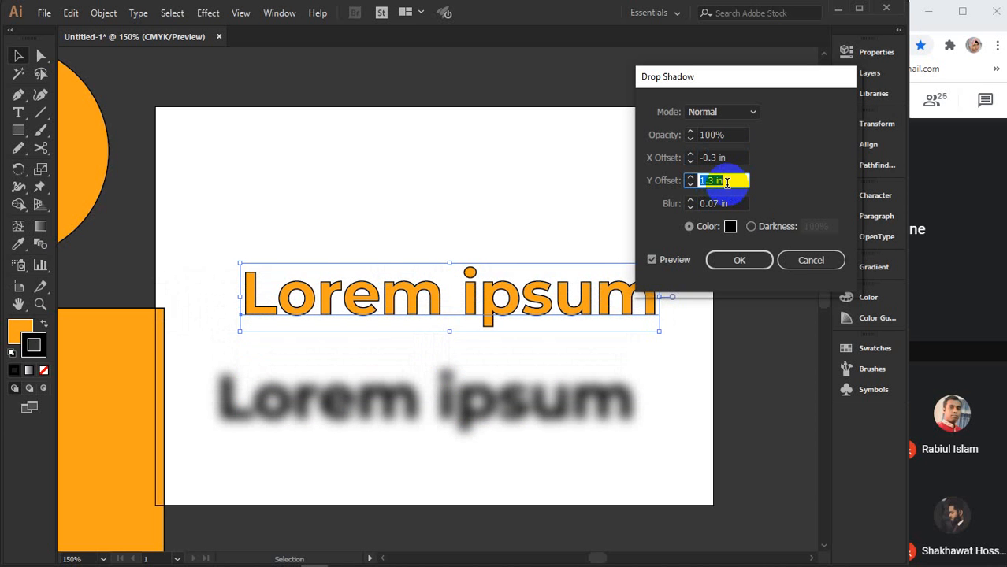
key("Down")
key("Down")
key("Down")
key("Down")
key("Down")
key("Down")
key("Down")
key("Down")
key("Down")
key("Down")
key("Down")
key("Down")
key("Down")
key("Down")
key("Down")
key("Down")
key("Down")
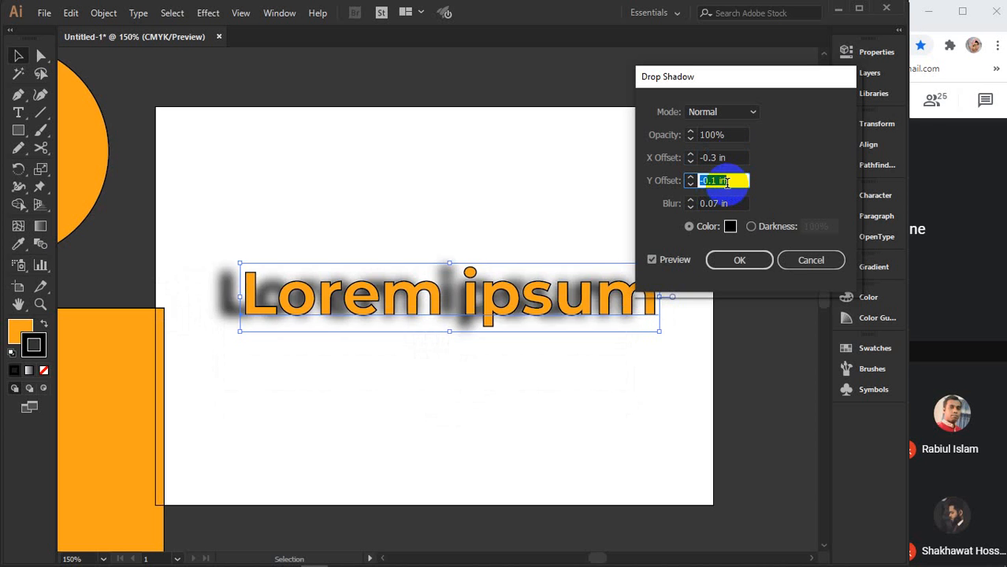
key("Down")
key("Down")
key("Down")
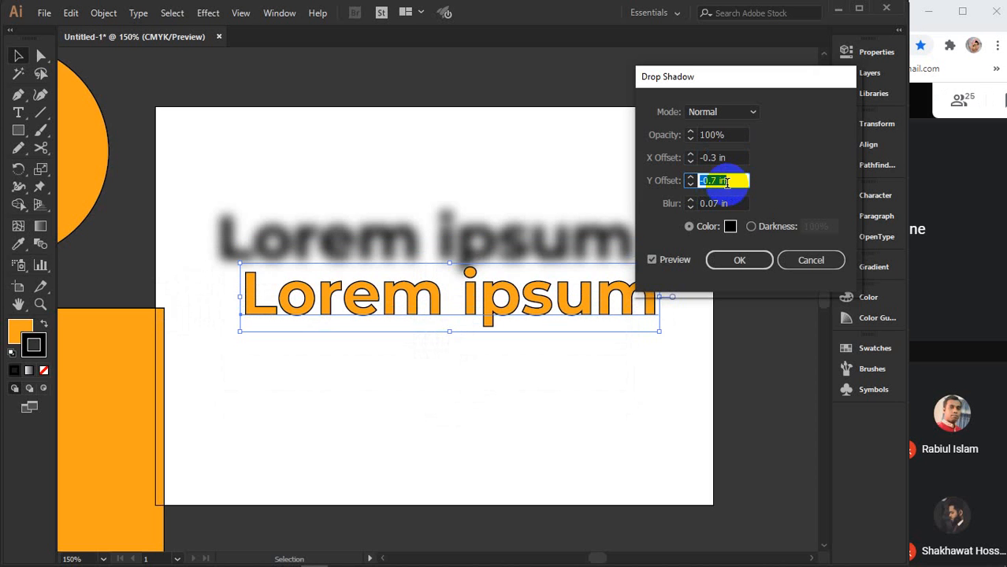
key("Up")
key("Up")
key("Up")
key("Up")
key("Up")
key("Up")
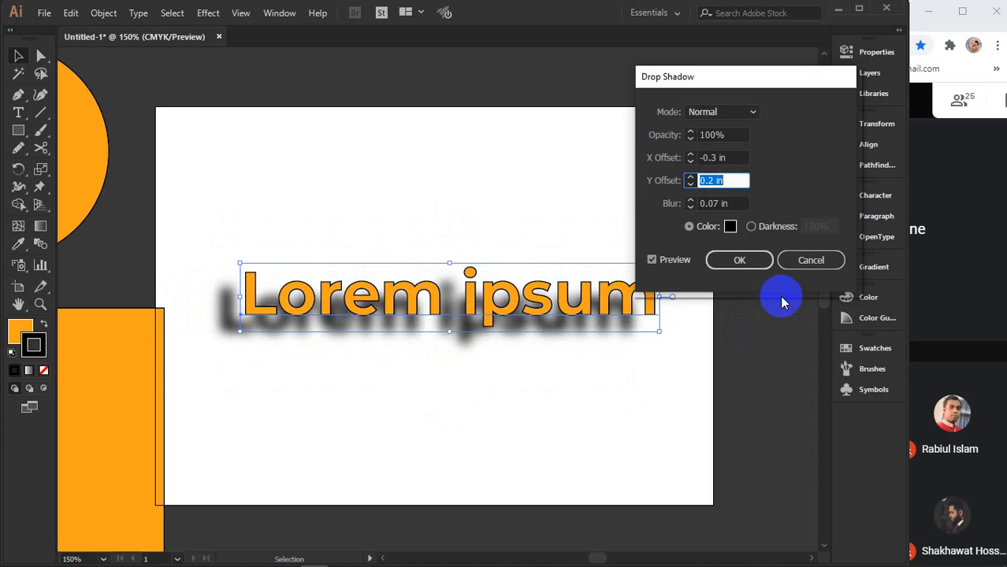
- Try drop shadow blur values between 0 and 0.4 in, ending at 0.1 in
left_click(738, 204)
key("Up")
key("Up")
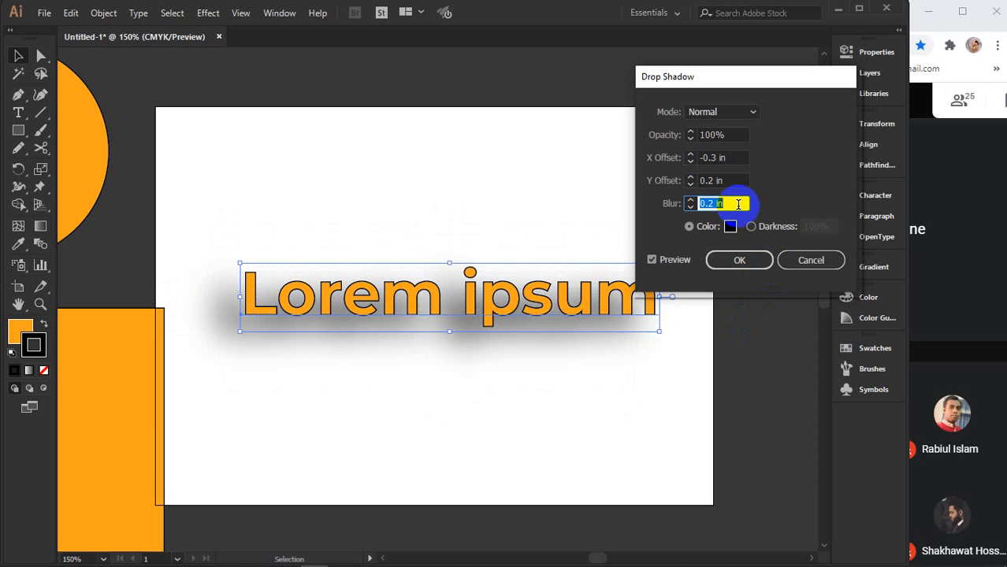
key("Up")
key("Up")
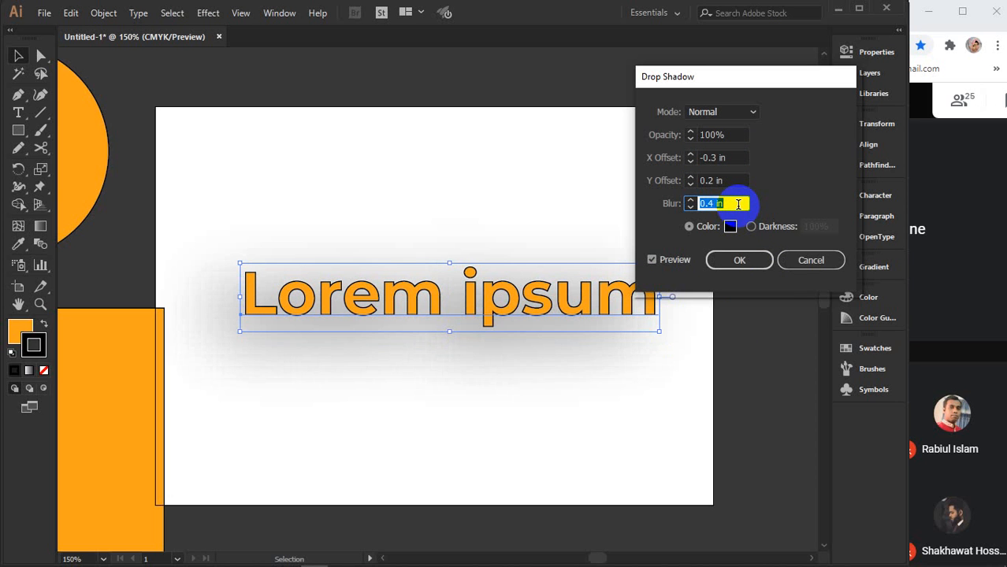
key("Down")
key("Down")
key("Down")
key("Down")
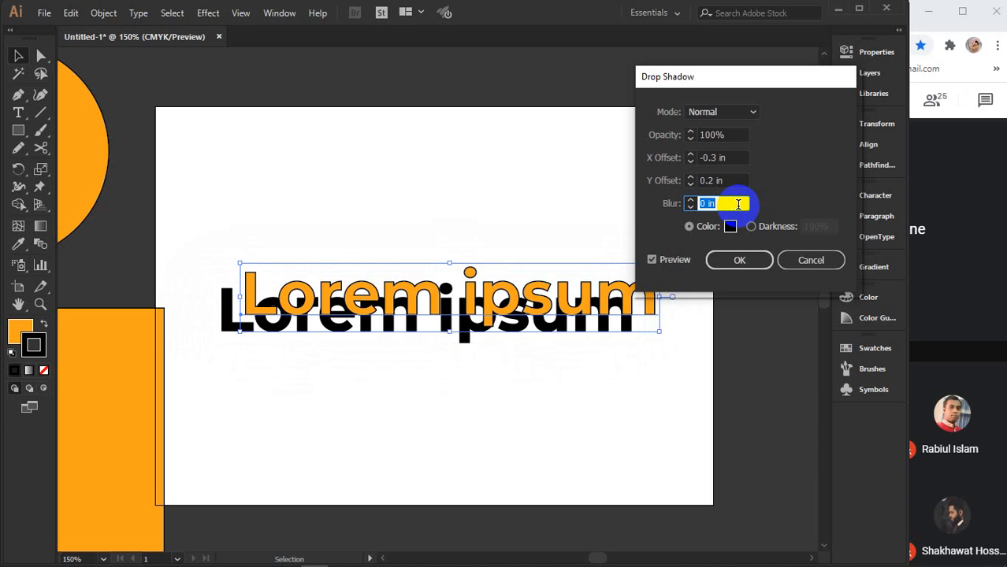
key("Up")
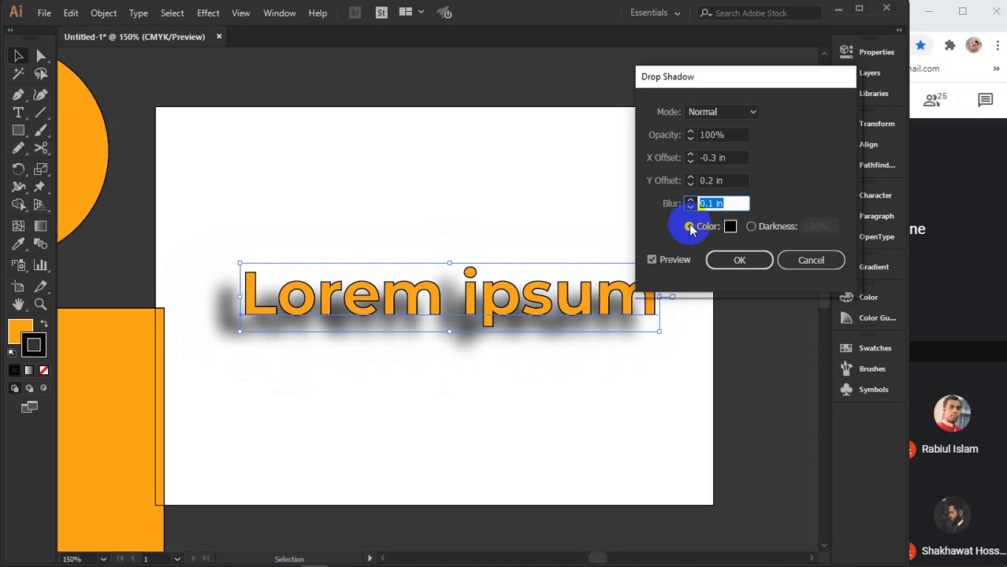
- Change the drop shadow's colour to the pinkish red ff0049
left_click(730, 228)
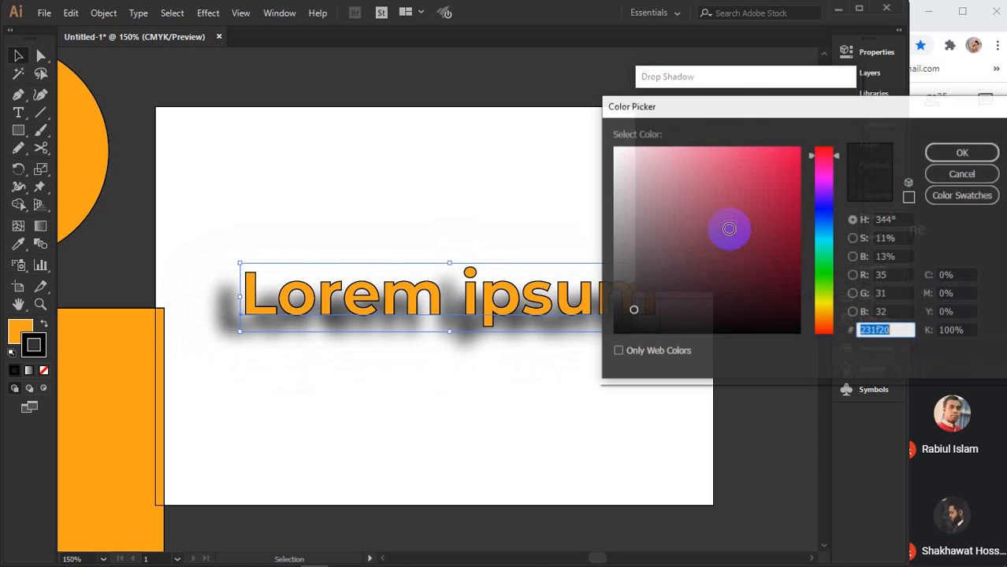
left_click_drag(726, 227, 816, 149)
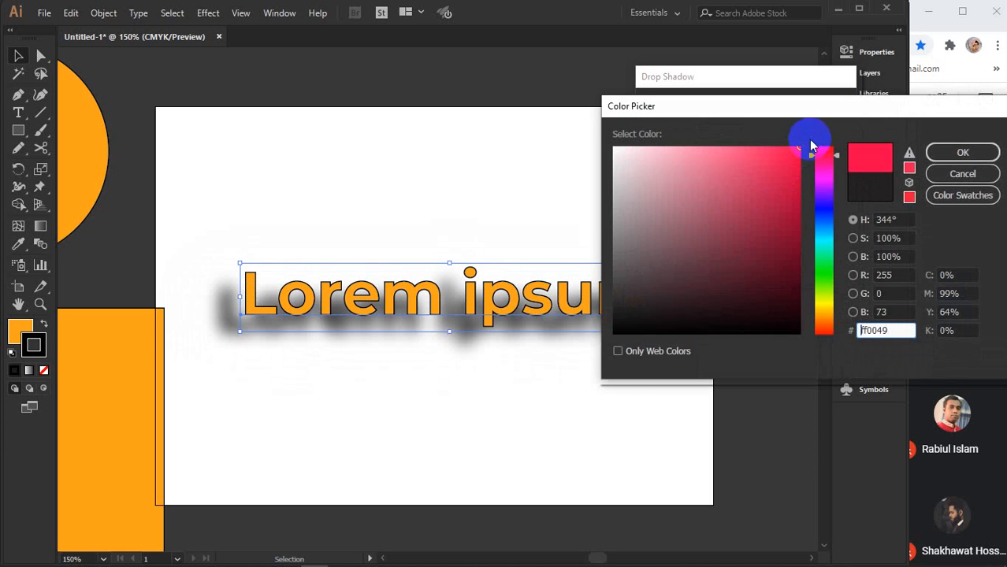
left_click(949, 153)
left_click(794, 251)
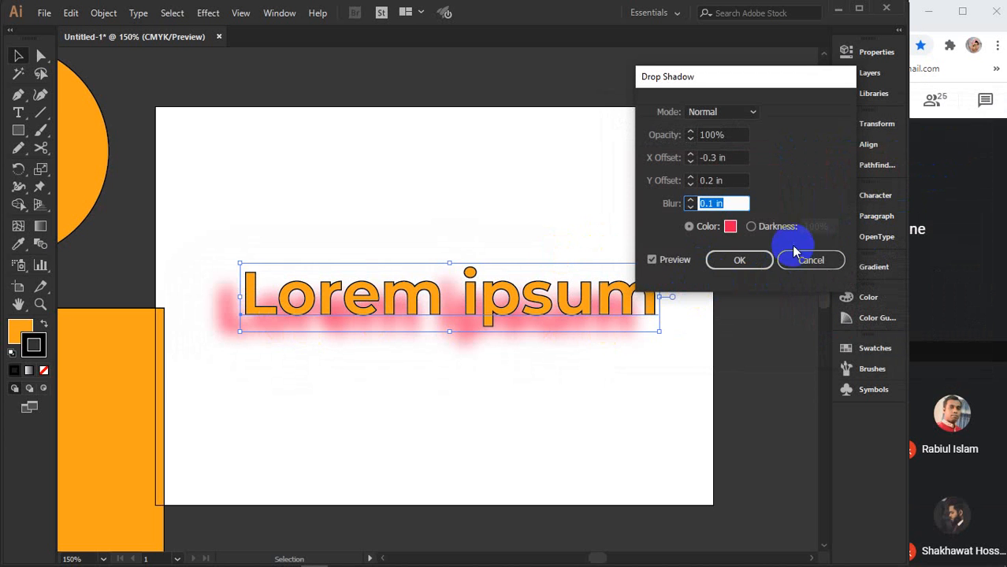
- Switch the drop shadow from the Color option to Darkness, and cancel the Drop Shadow effect
left_click(750, 226)
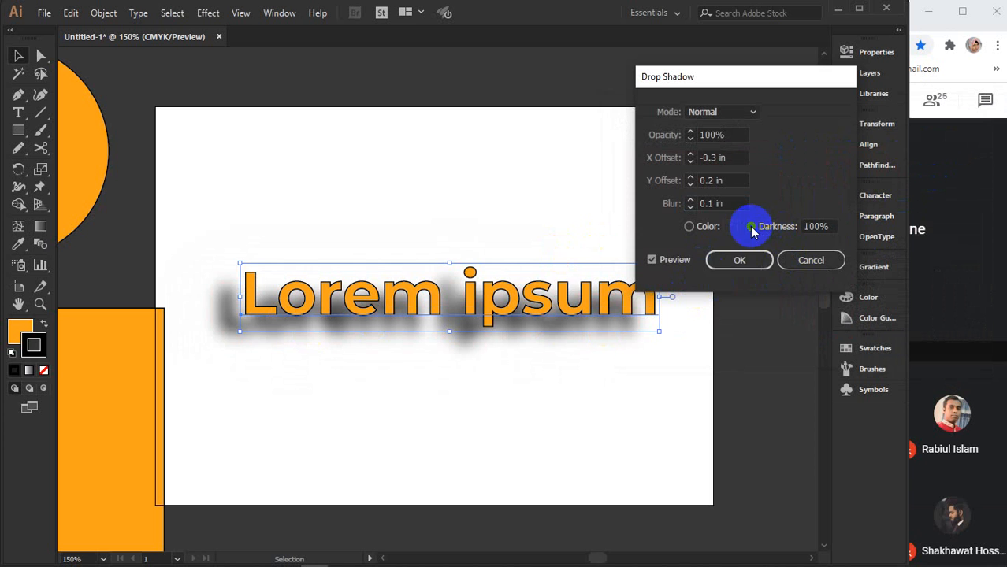
left_click(838, 247)
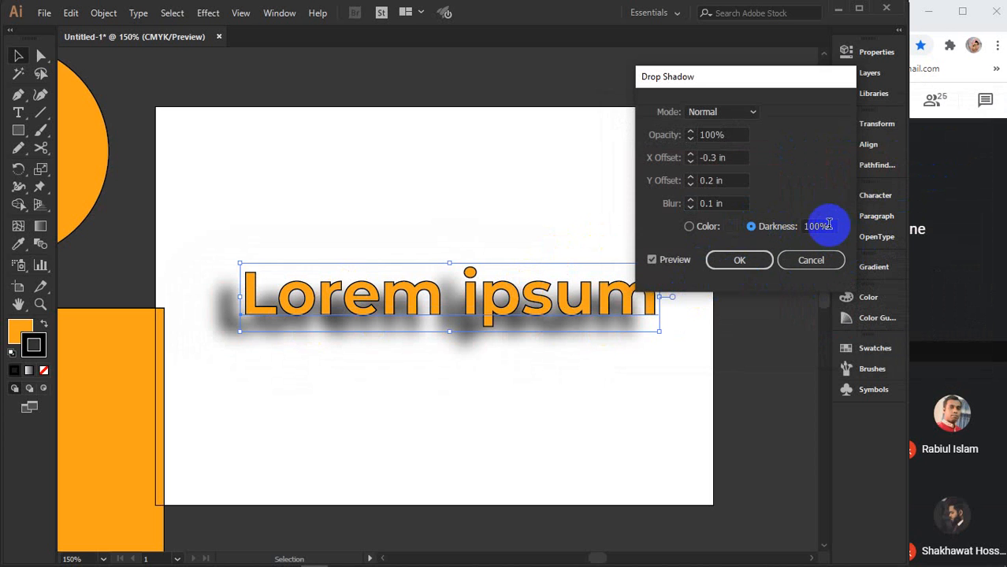
mouse_move(829, 225)
left_mouse_down()
mouse_move(788, 227)
mouse_move(821, 228)
left_mouse_up()
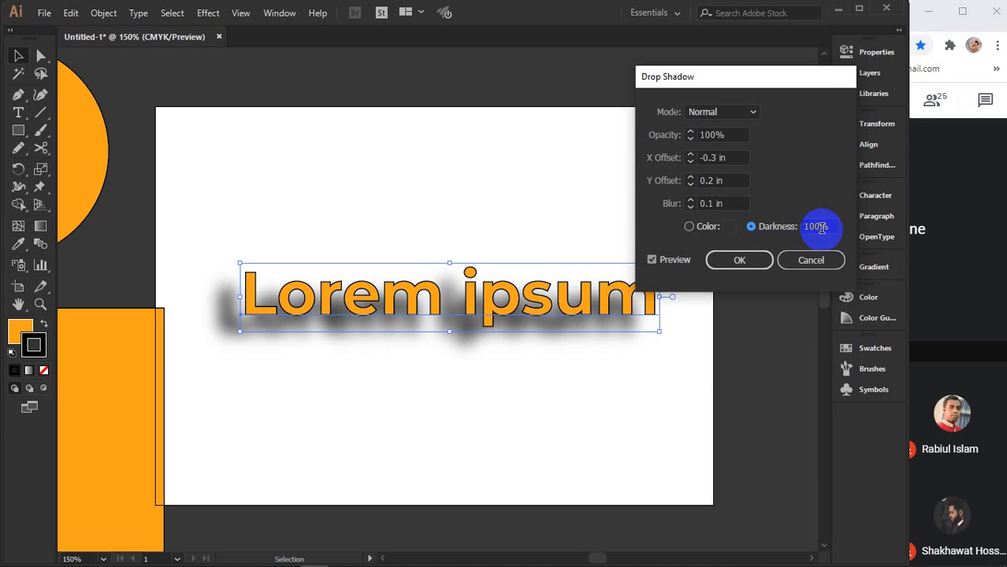
left_click(796, 265)
- Start a Feather effect on the Lorem ipsum text, move its dialog clear of the text, and preview it
left_click(204, 14)
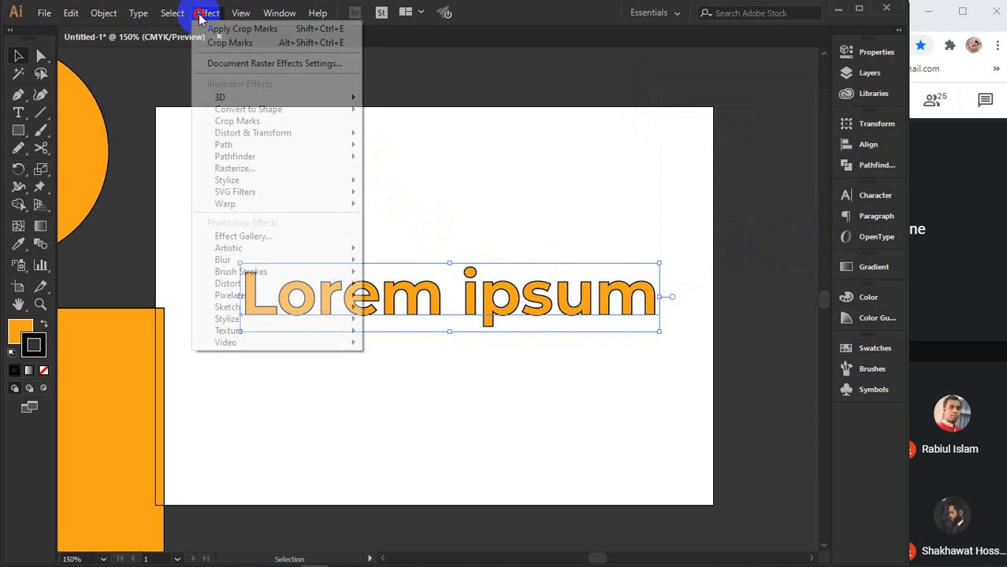
mouse_move(330, 180)
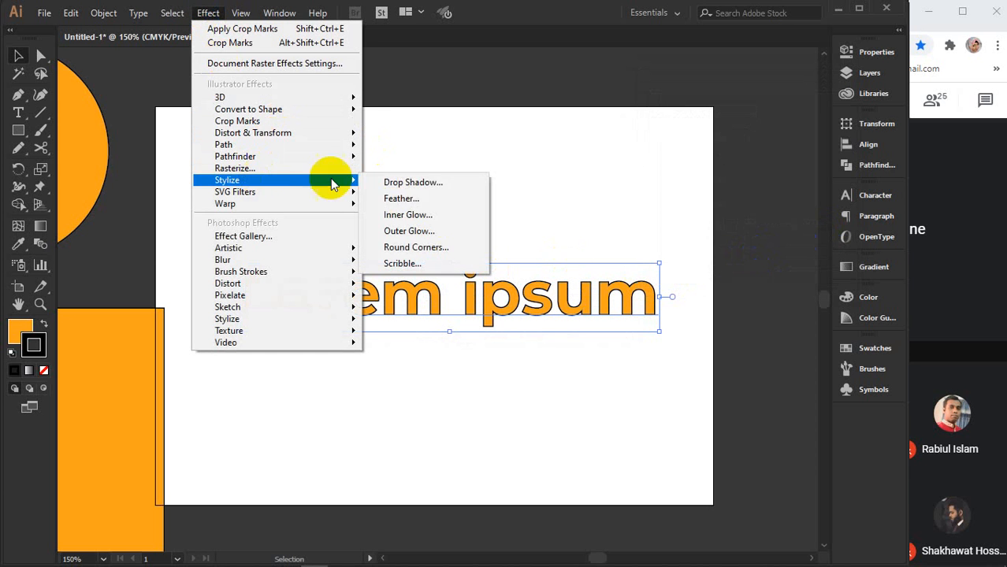
left_click(415, 201)
left_click_drag(229, 138, 693, 103)
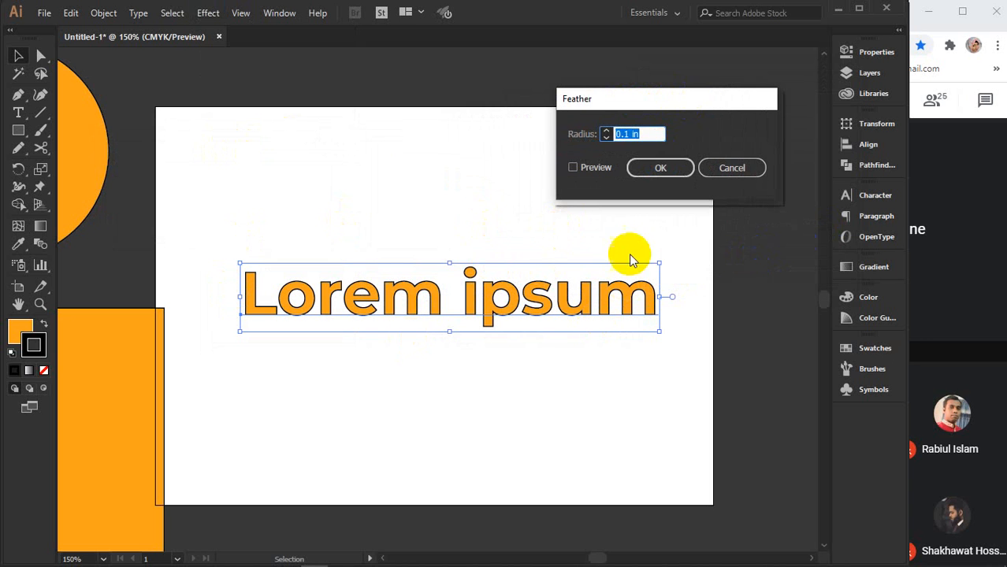
left_click(434, 293)
left_click(503, 313)
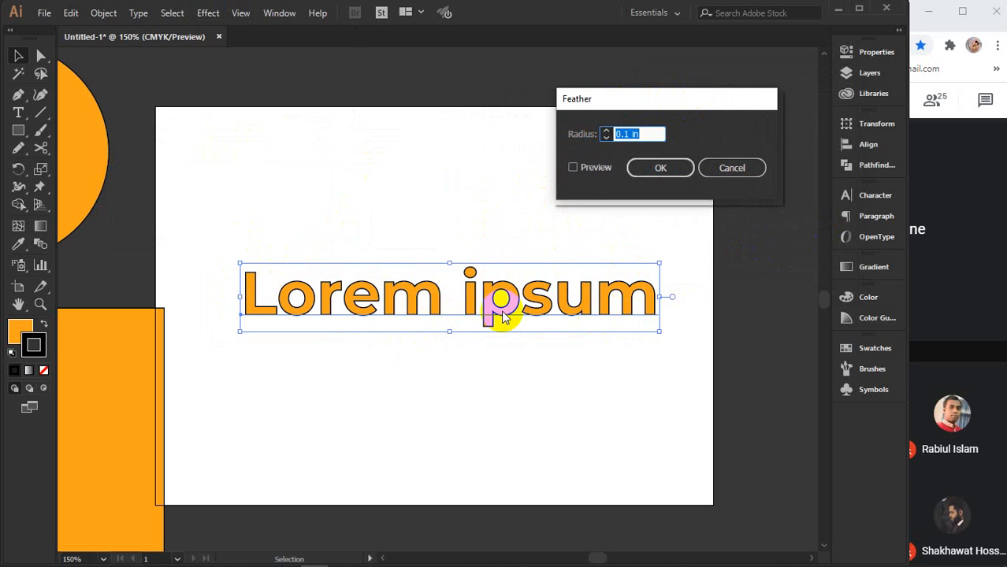
left_click(591, 166)
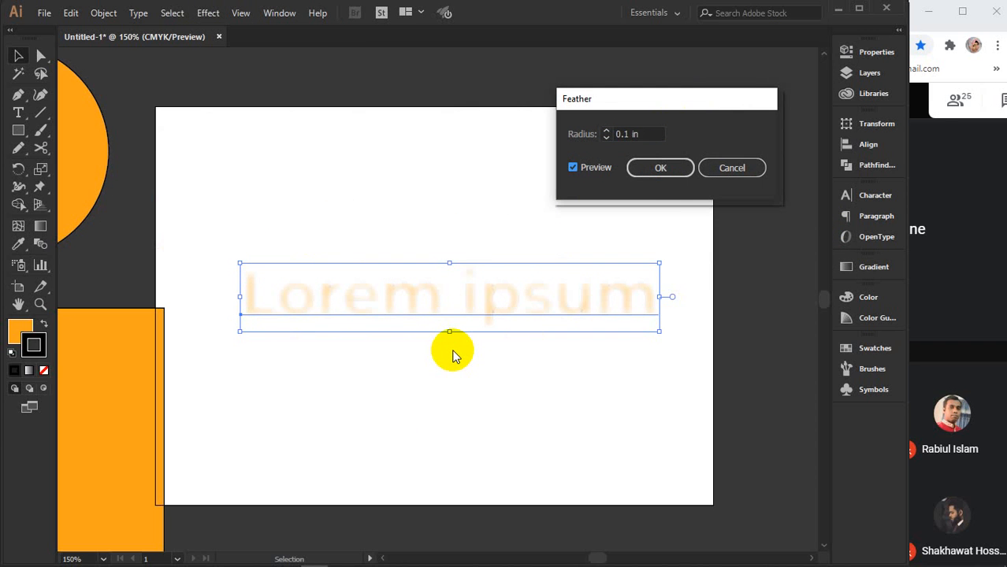
- Try feather radii of 0.8 in and 0 in on the text, and cancel the Feather effect
double_click(645, 133)
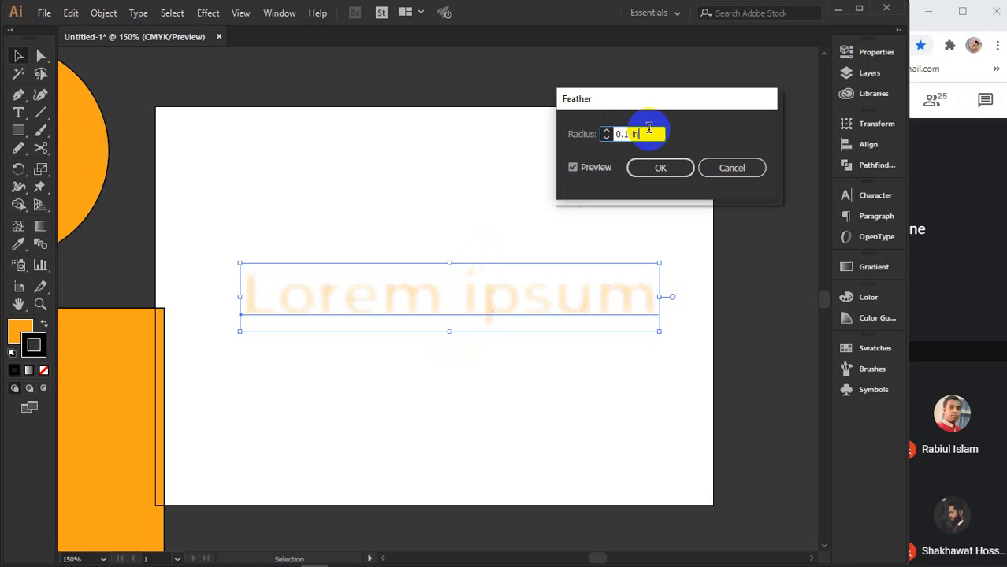
type("0.4")
key("Tab")
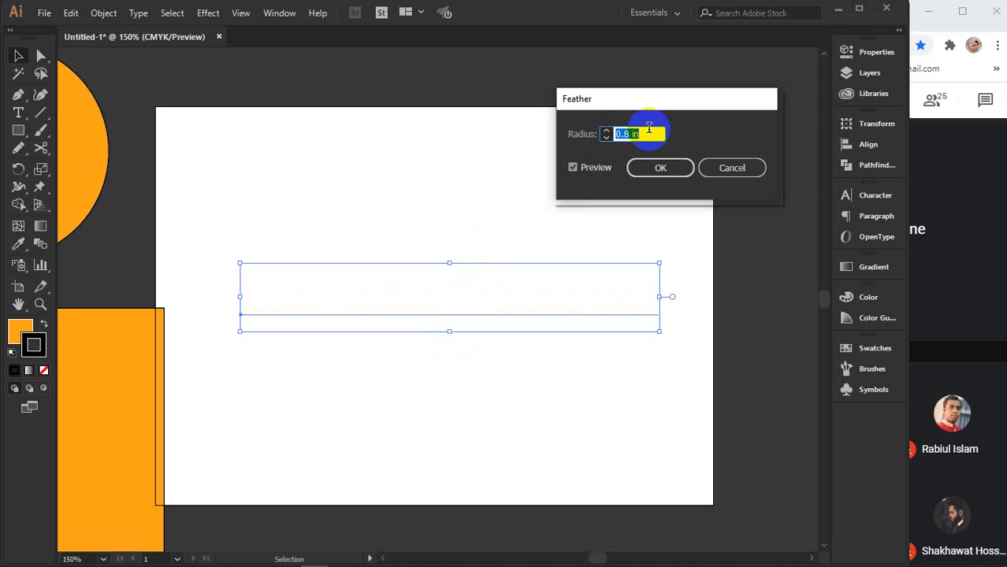
type("0")
key("Tab")
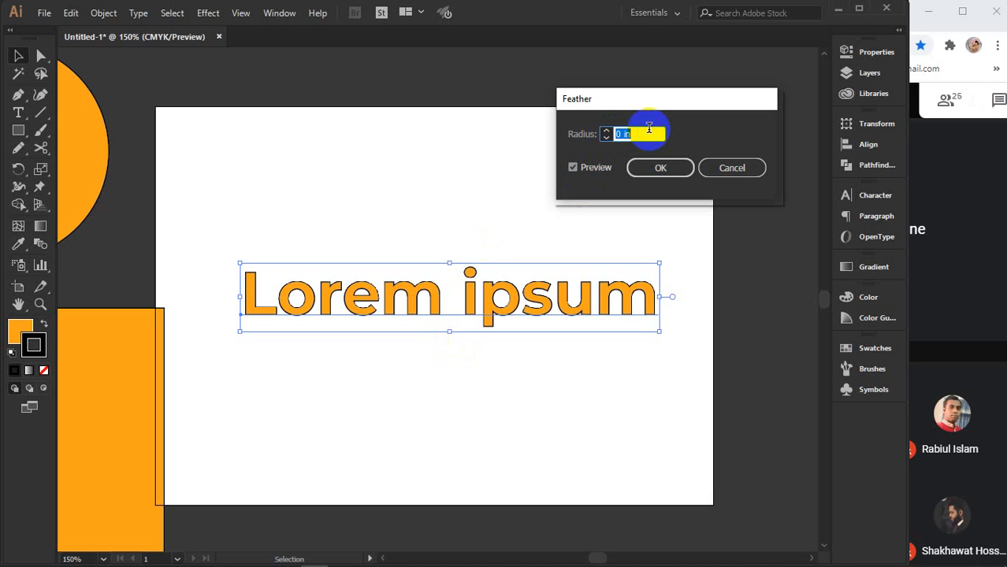
left_click(739, 168)
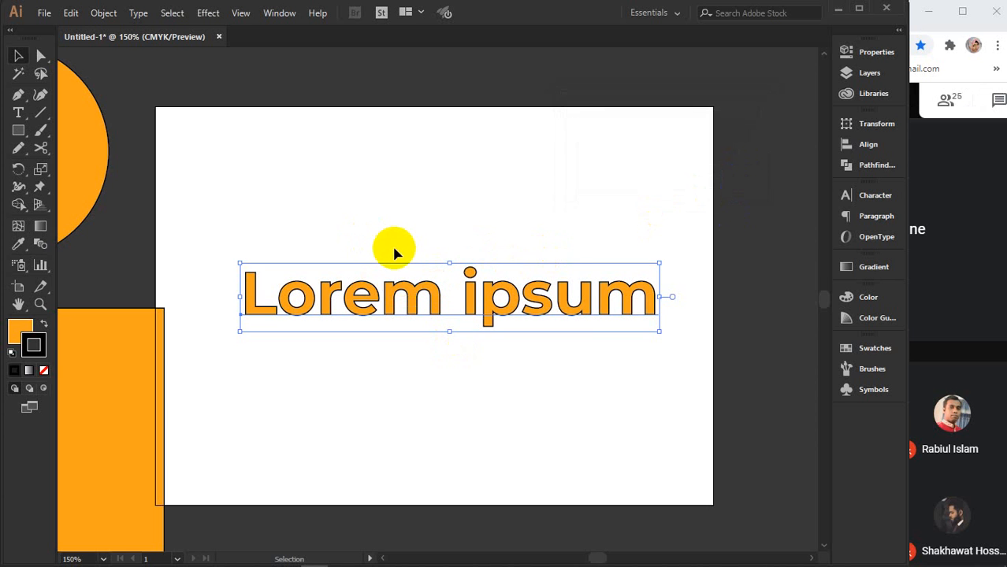
- Move the orange circle well clear of the artboard, up and to its left, and keep it selected
scroll(400, 94, "down", 2)
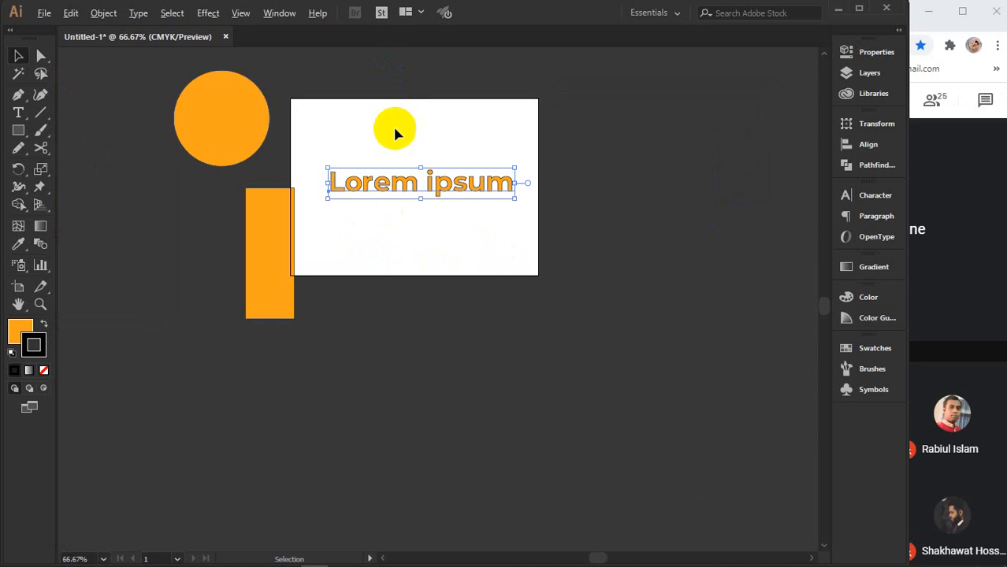
left_click_drag(220, 123, 364, 223)
left_click_drag(367, 225, 155, 96)
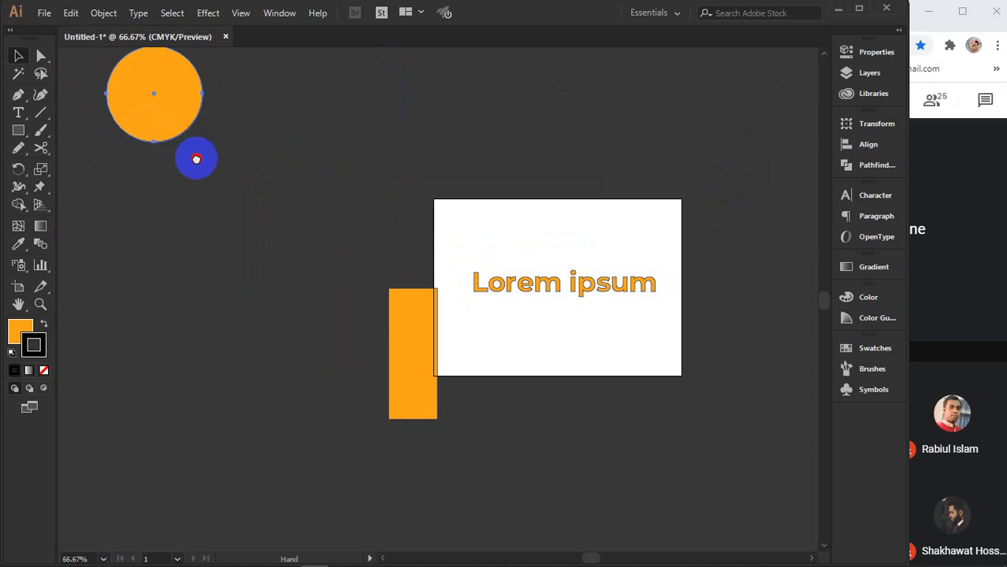
left_click_drag(198, 158, 339, 322)
scroll(320, 302, "up", 2)
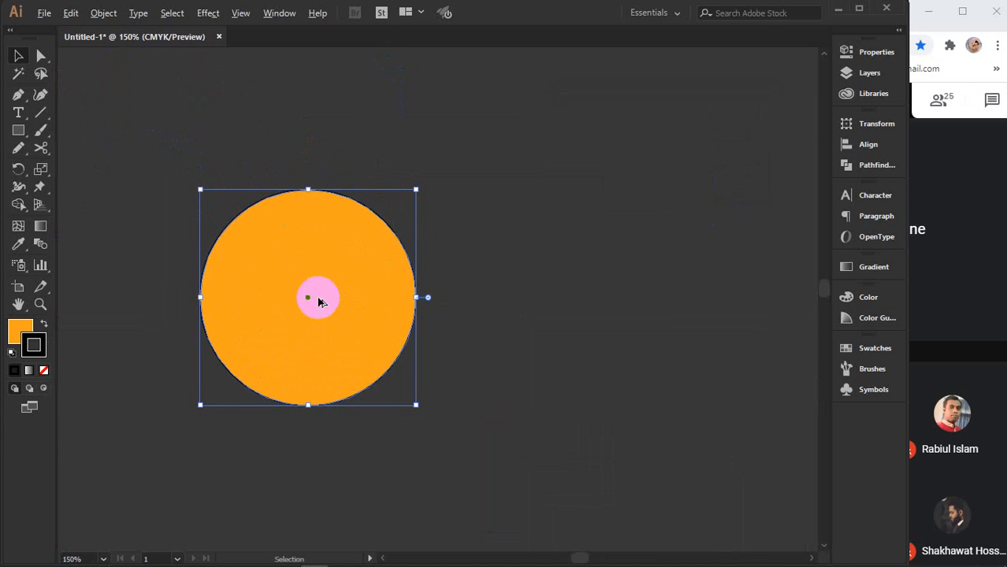
scroll(319, 302, "up", 1)
left_click_drag(359, 287, 450, 287)
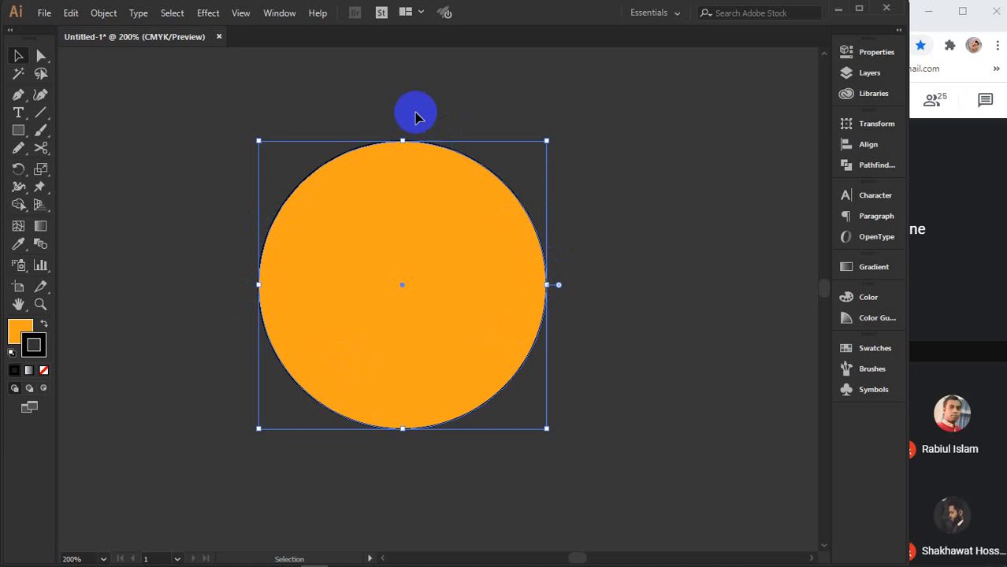
key("a")
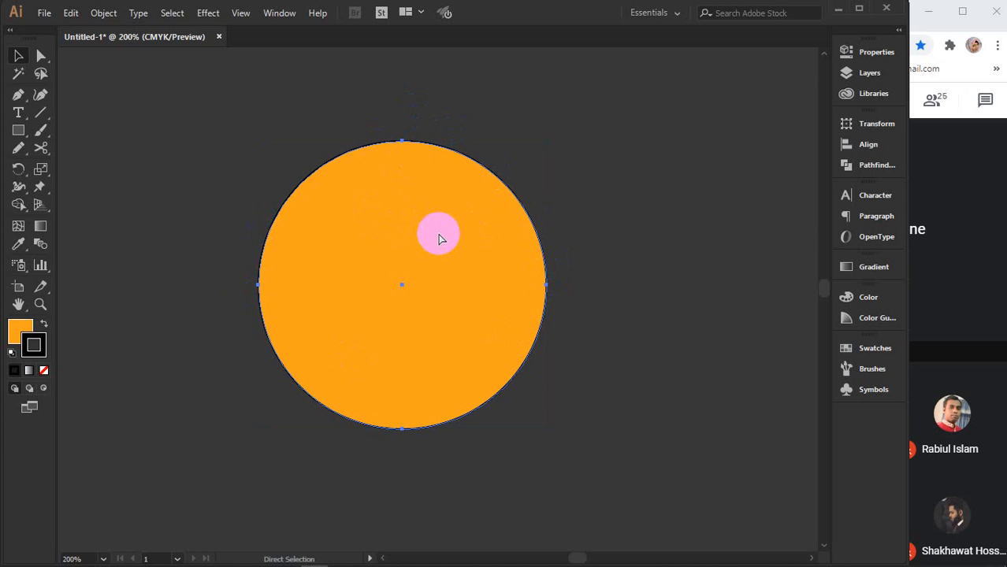
key("v")
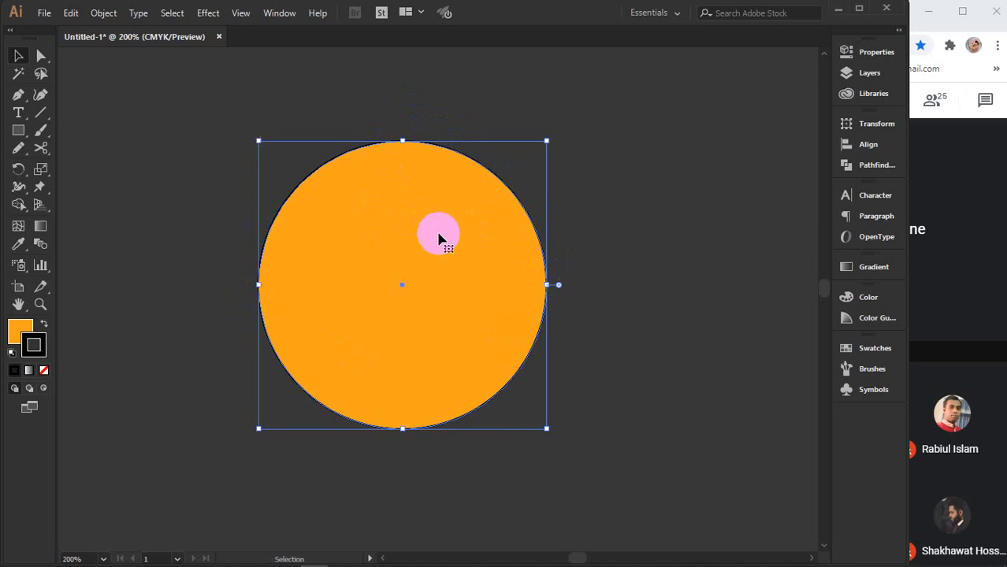
- Start a Stylize Feather effect on the selected orange circle with the preview on
left_click(208, 13)
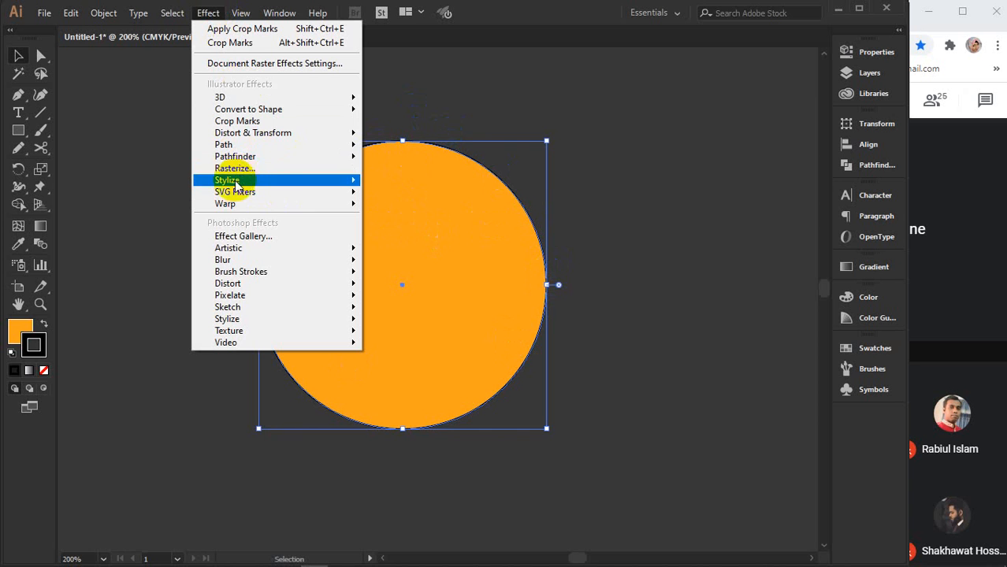
mouse_move(241, 180)
left_click(445, 198)
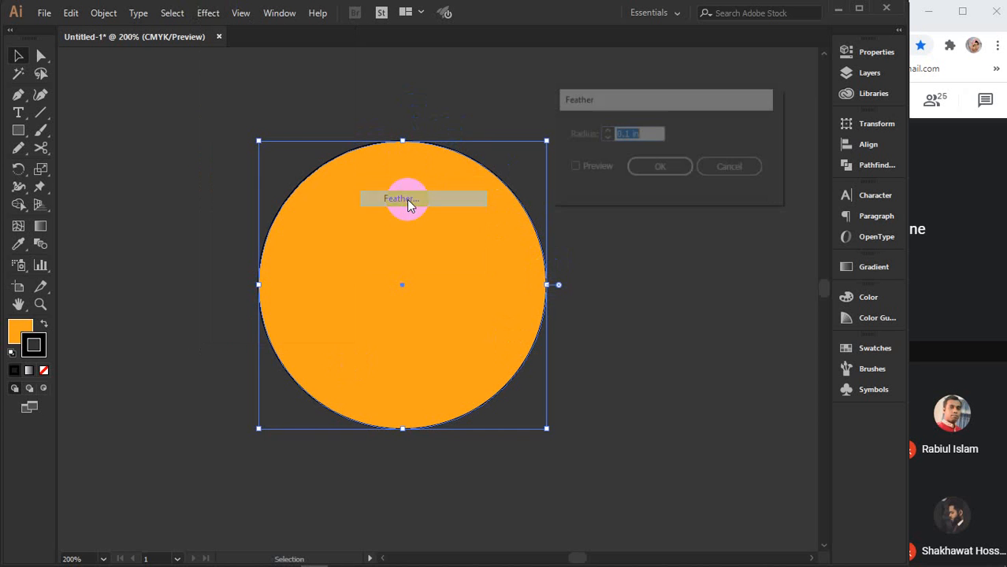
left_click(591, 168)
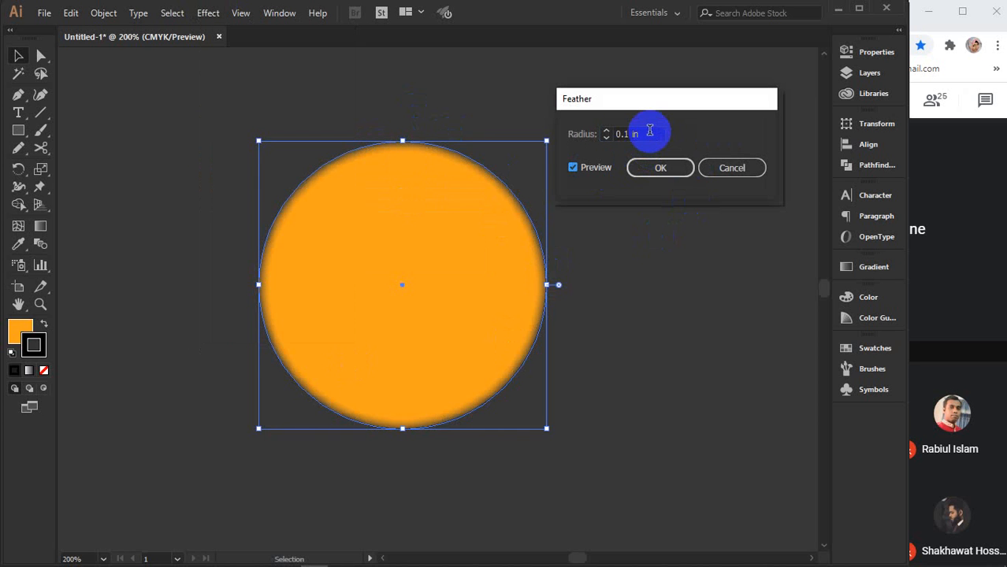
- Try feather radius values on the circle, raising them to 0.7 in and lowering them to 0 in
left_click(650, 132)
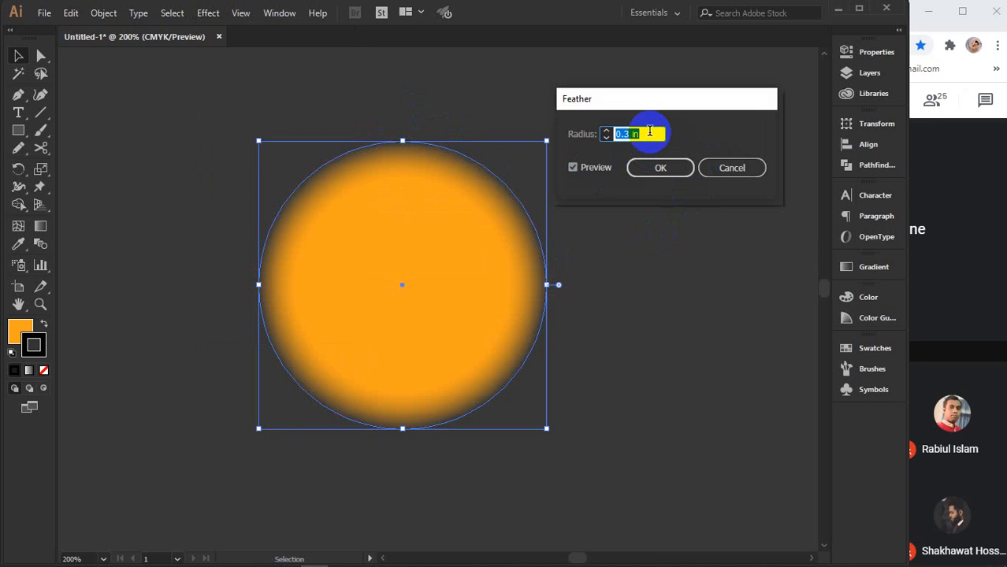
key("Up")
key("Up")
key("Up")
key("Up")
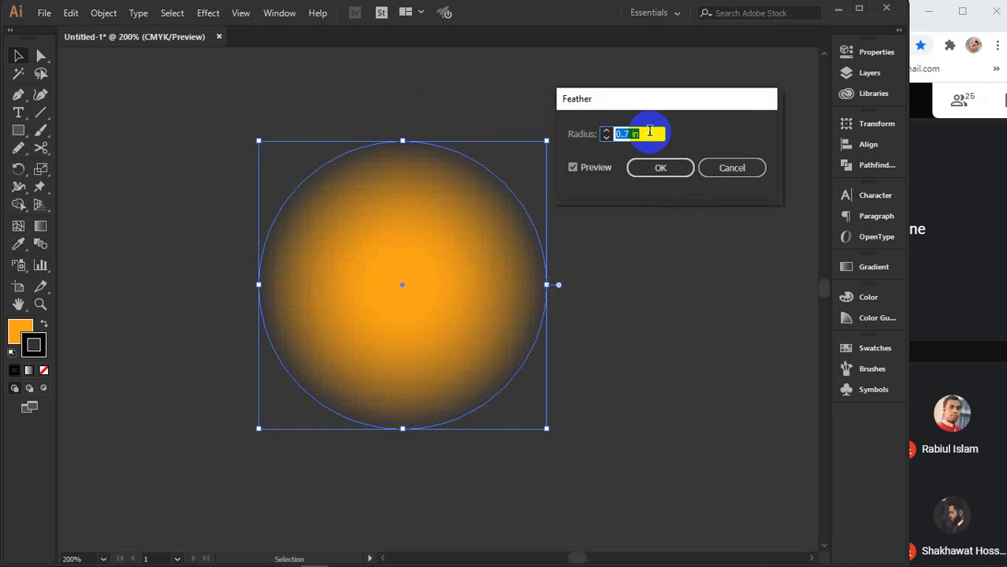
key("Down")
key("Down")
key("Down")
key("Down")
key("Down")
key("Down")
key("Down")
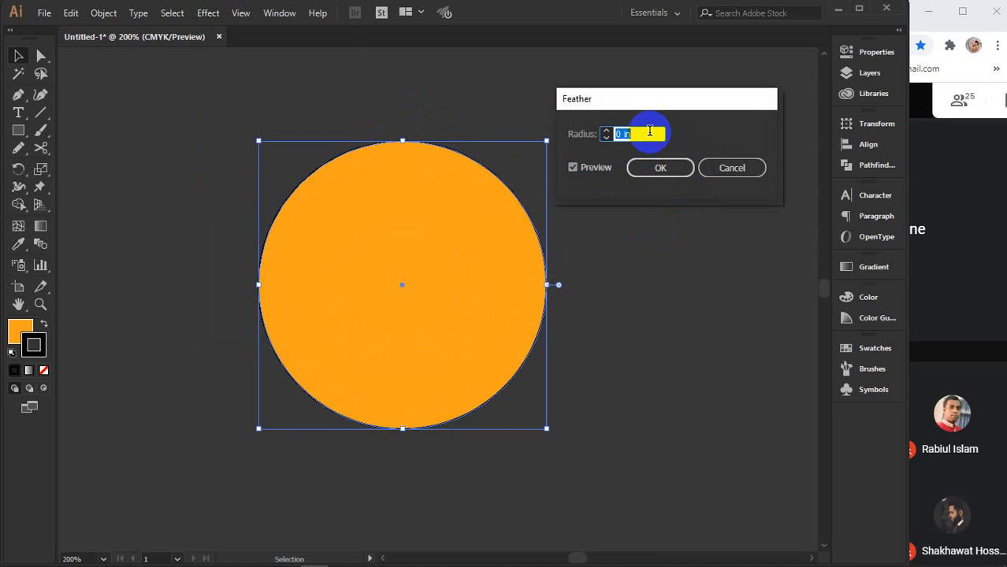
- Set the circle's feather radius to 0.6 in and apply the effect
key("Up")
key("Up")
key("Up")
key("Up")
key("Up")
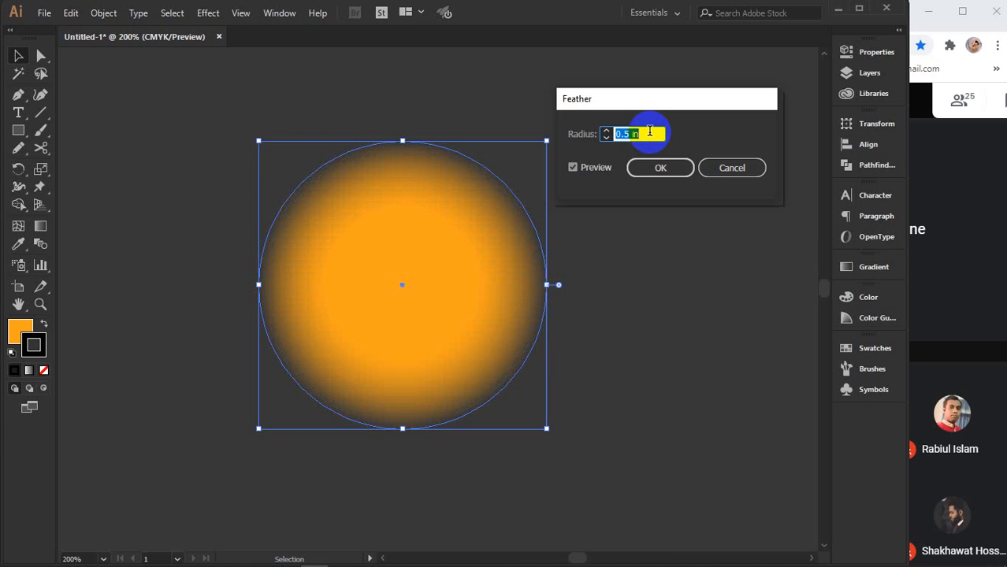
left_click(669, 170)
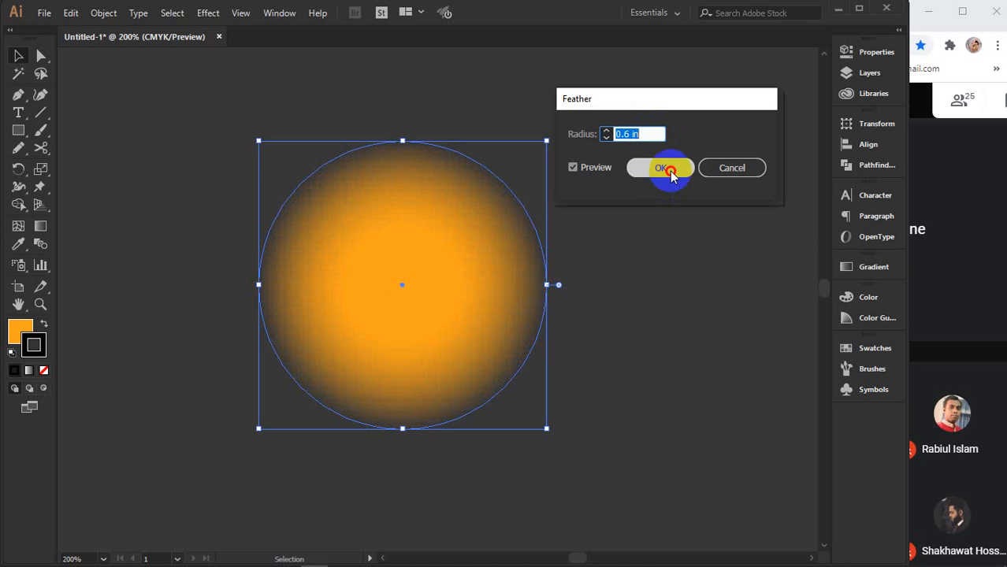
- Enlarge the feathered circle slightly about its centre, and paste the copied plain circle in place in front of it
left_click(629, 275)
left_click(461, 312)
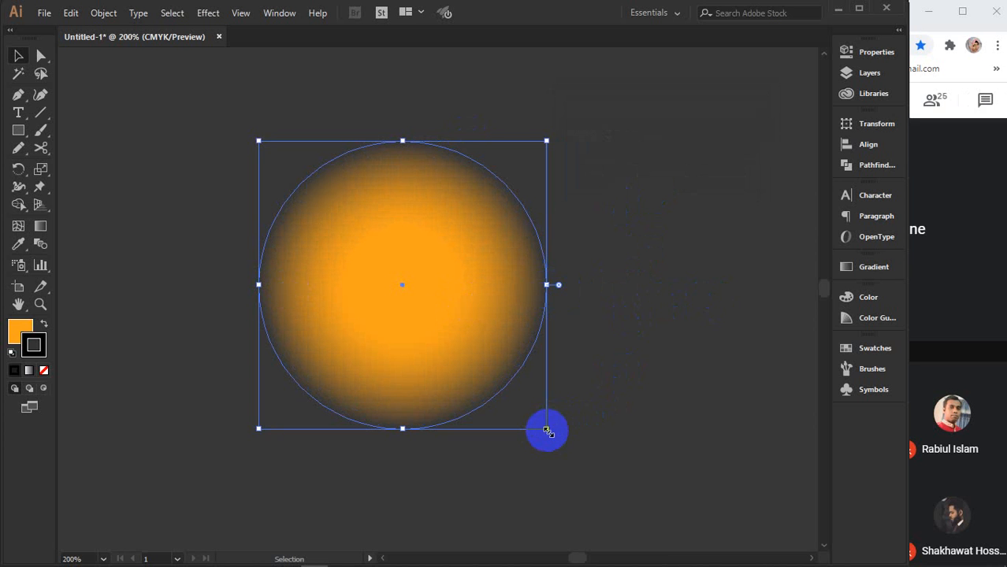
left_click_drag(547, 430, 568, 450)
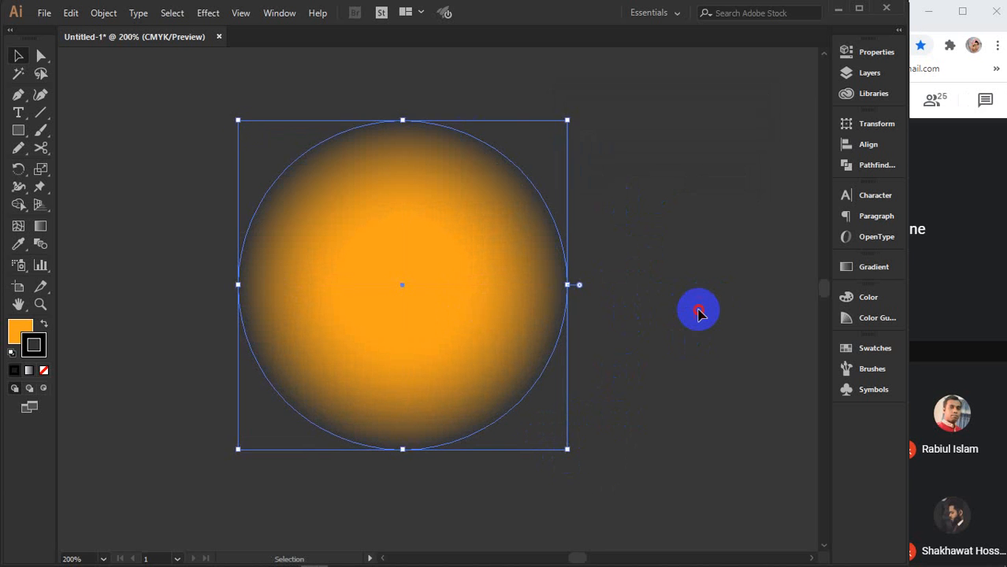
left_click(697, 312)
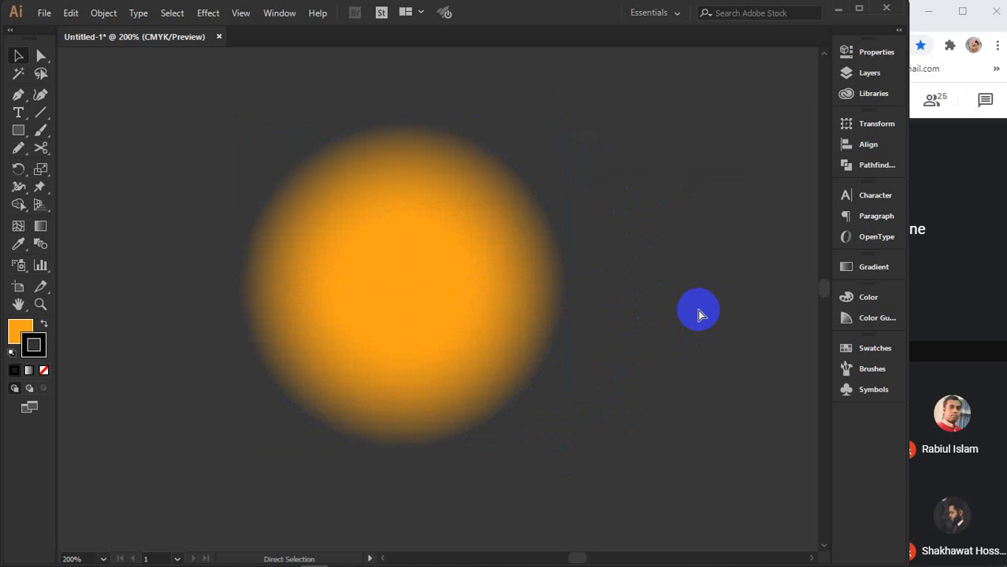
key("ctrl+f")
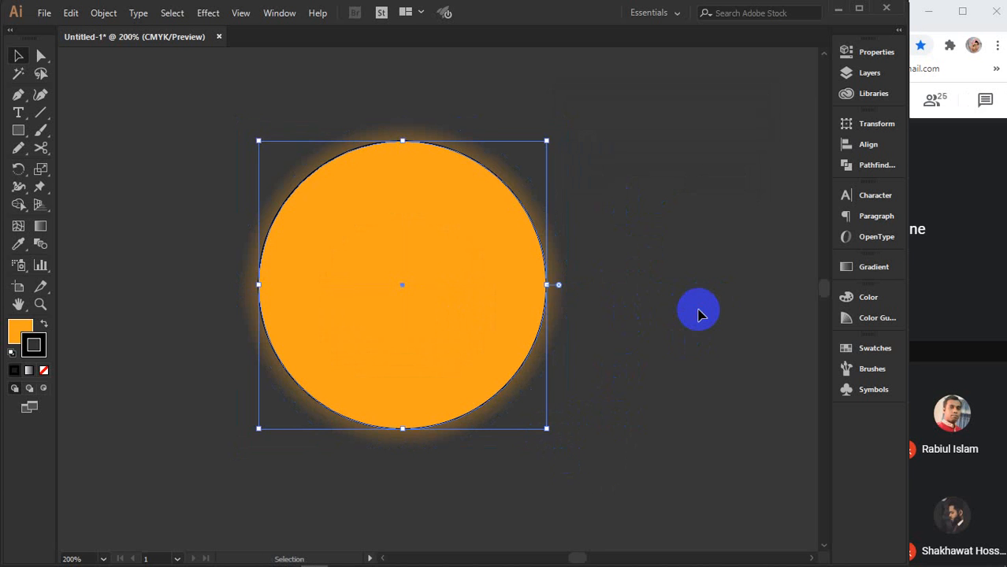
left_click(698, 313)
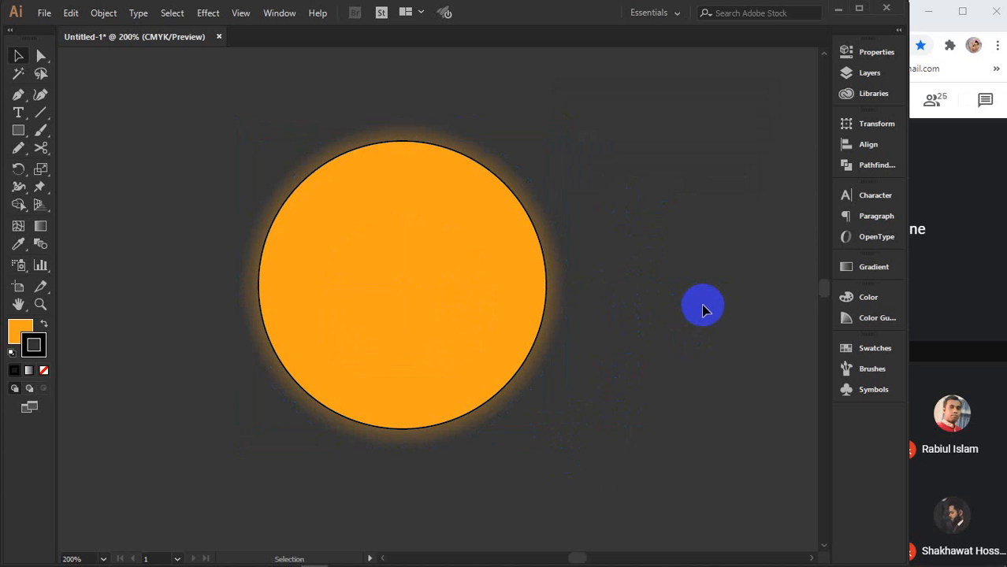
- Remove the stroke from the plain front circle, and delete the feathered circle behind it
left_click(454, 303)
left_click(43, 370)
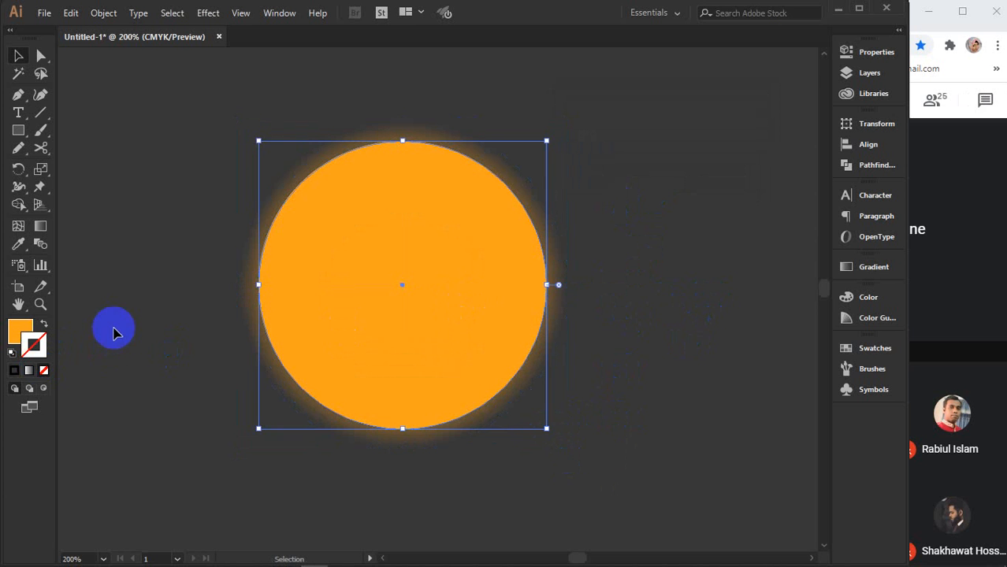
left_click(151, 263)
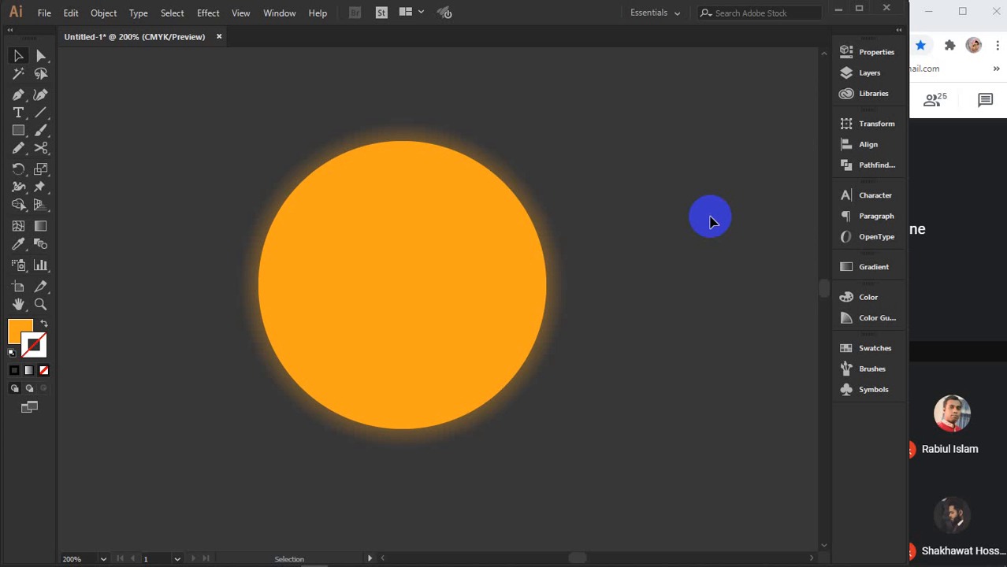
left_click(550, 353)
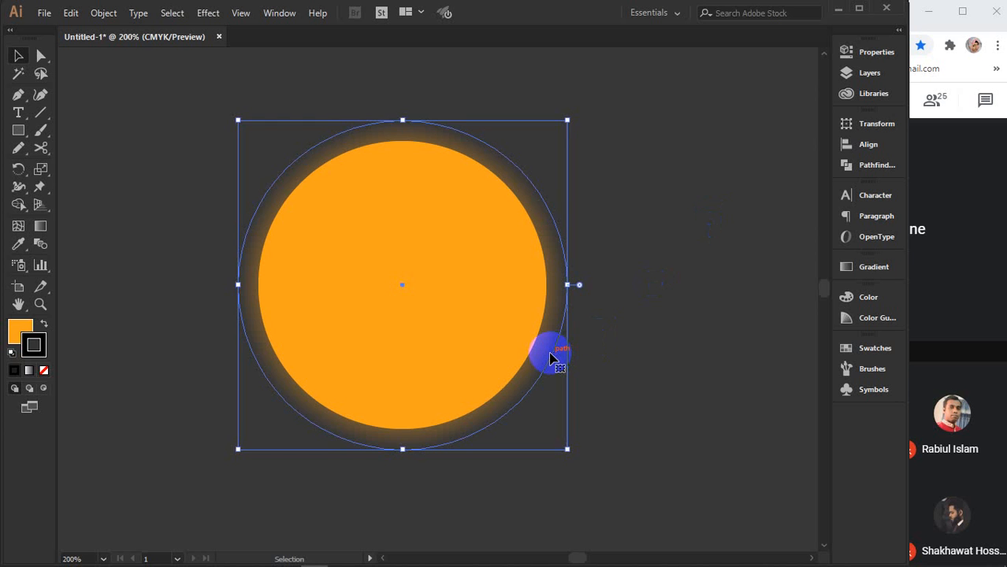
key("Delete")
- Start an Inner Glow effect on the orange circle in Normal mode with a pinkish-red glow colour
left_click(455, 327)
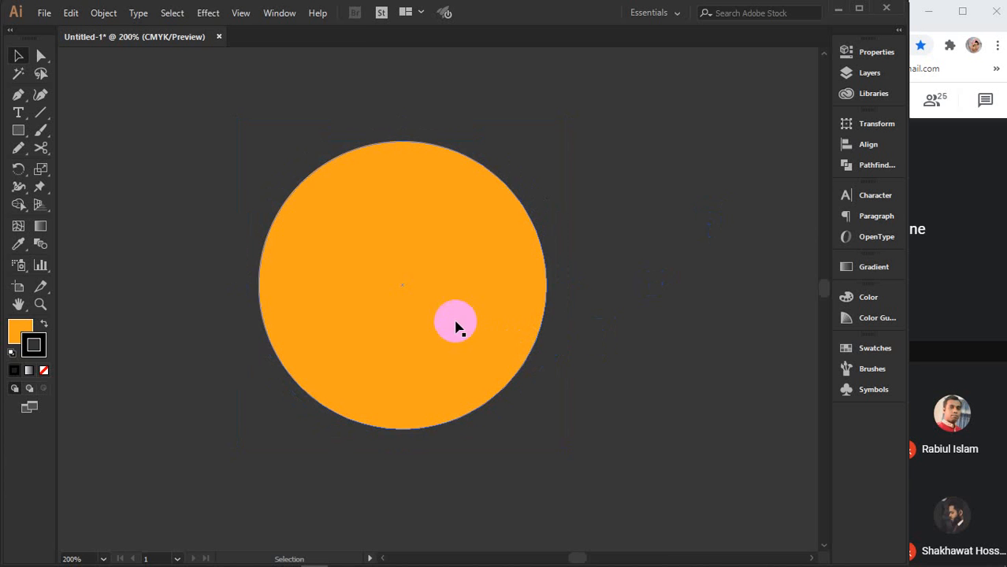
left_click(209, 14)
mouse_move(291, 181)
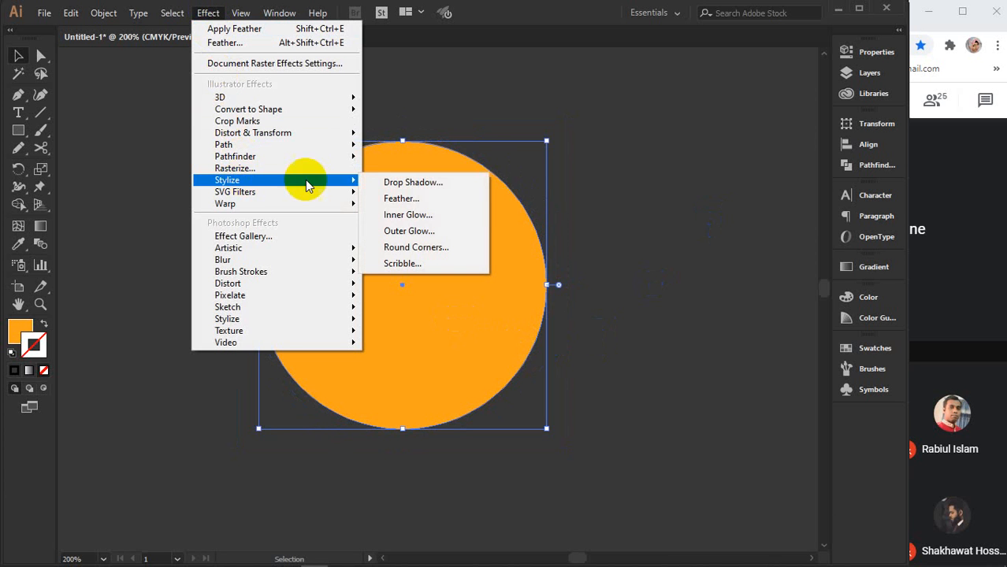
left_click(419, 216)
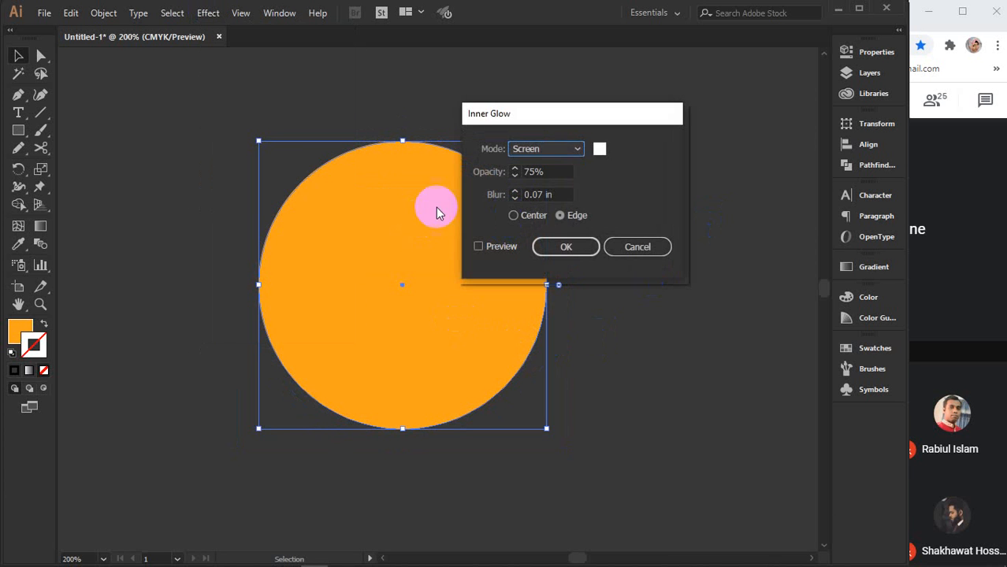
left_click_drag(542, 114, 715, 85)
left_click(717, 122)
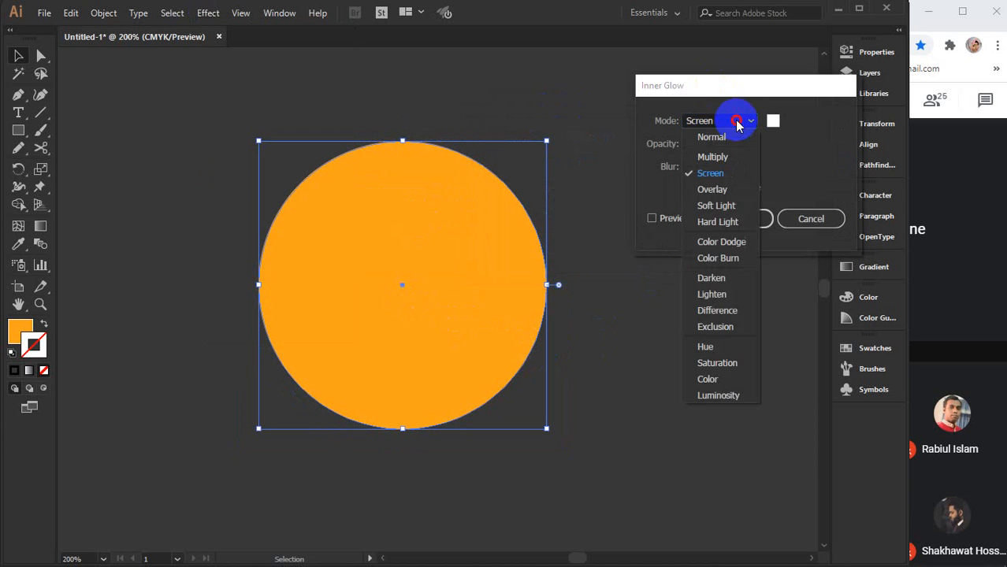
left_click(724, 138)
left_click(773, 121)
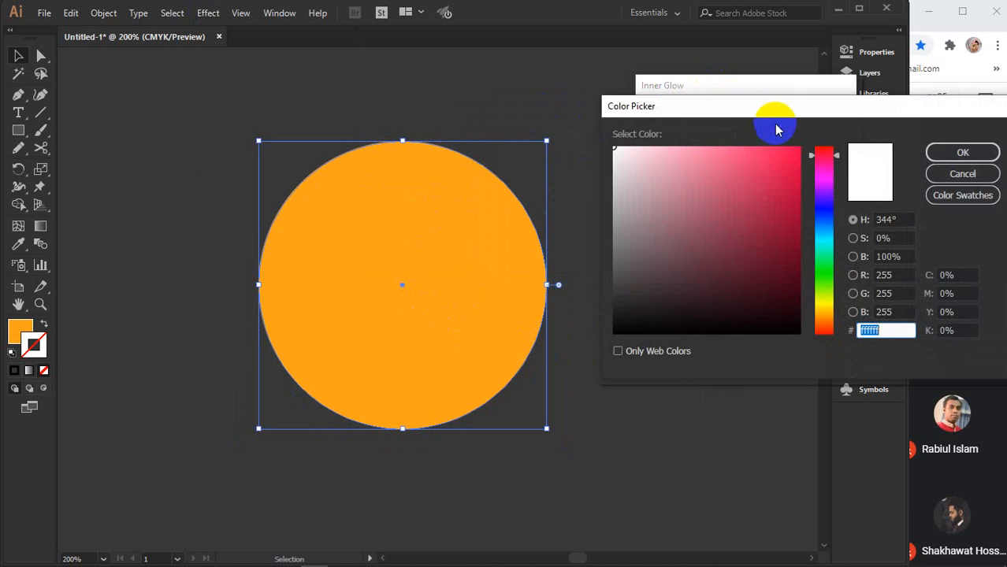
left_click(790, 163)
left_click(962, 152)
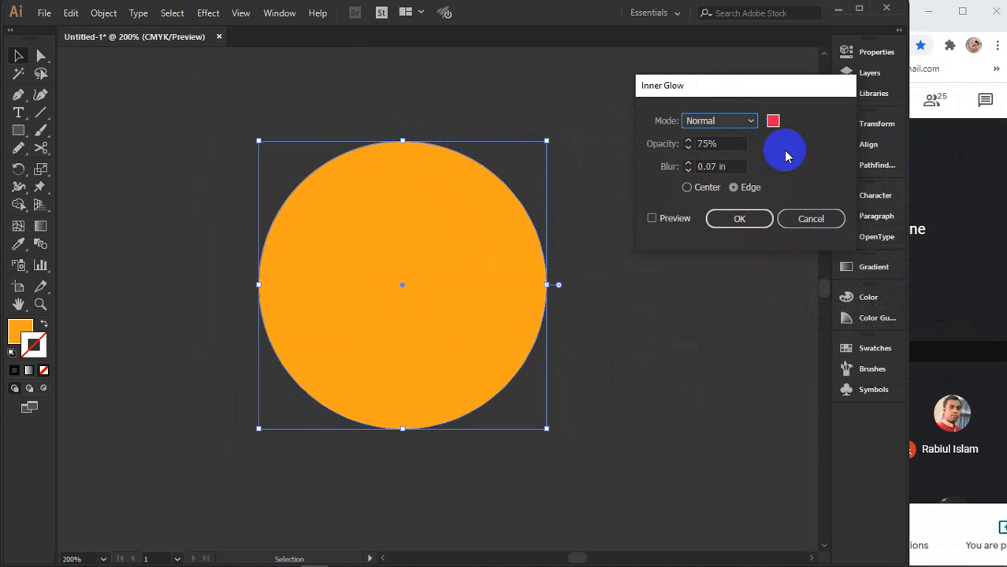
- Set the inner glow's opacity to 100% and its blur to 0.8 in, and preview it on the circle
left_click_drag(729, 143, 656, 155)
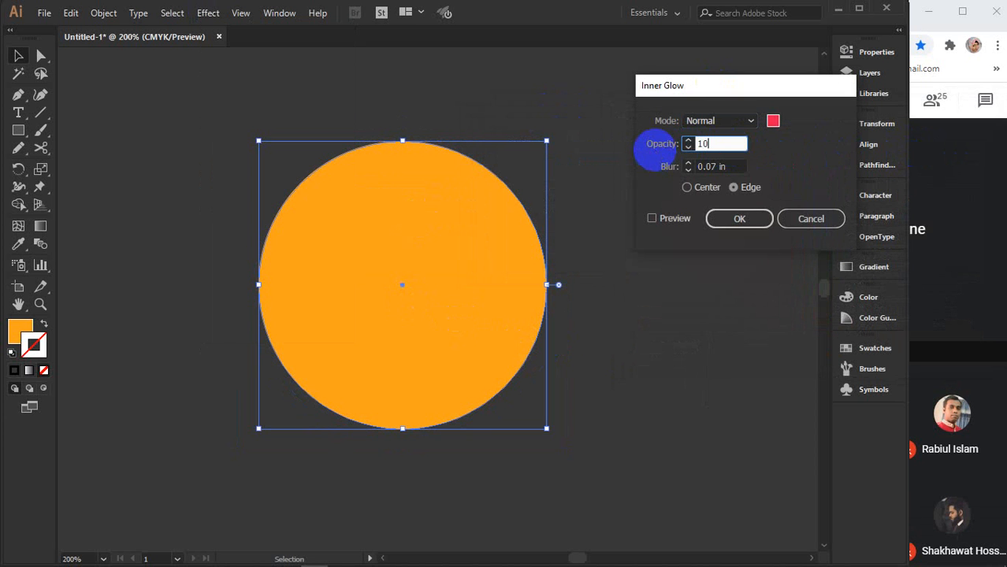
left_click(736, 168)
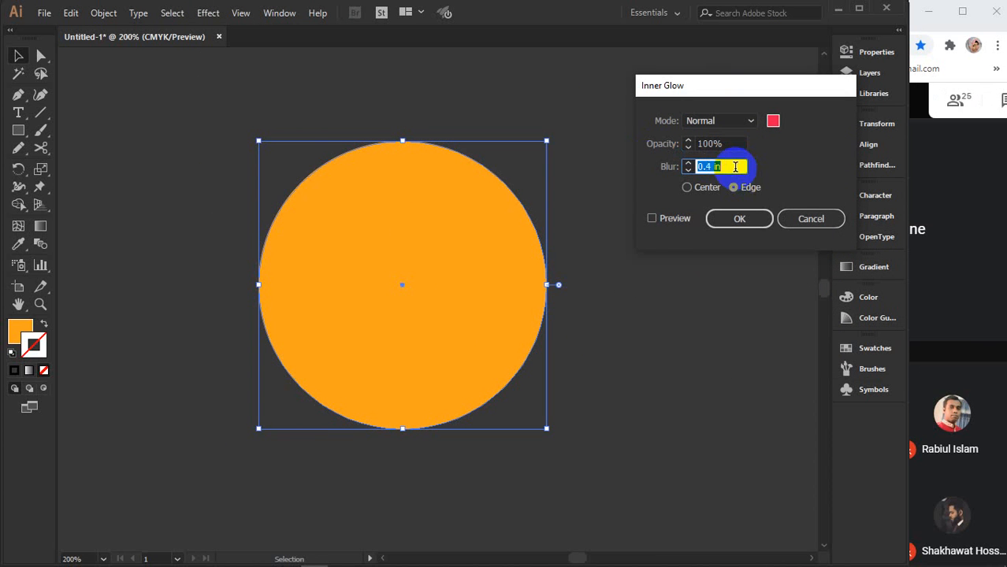
key("Up")
key("Up")
key("Up")
key("Up")
left_click(668, 219)
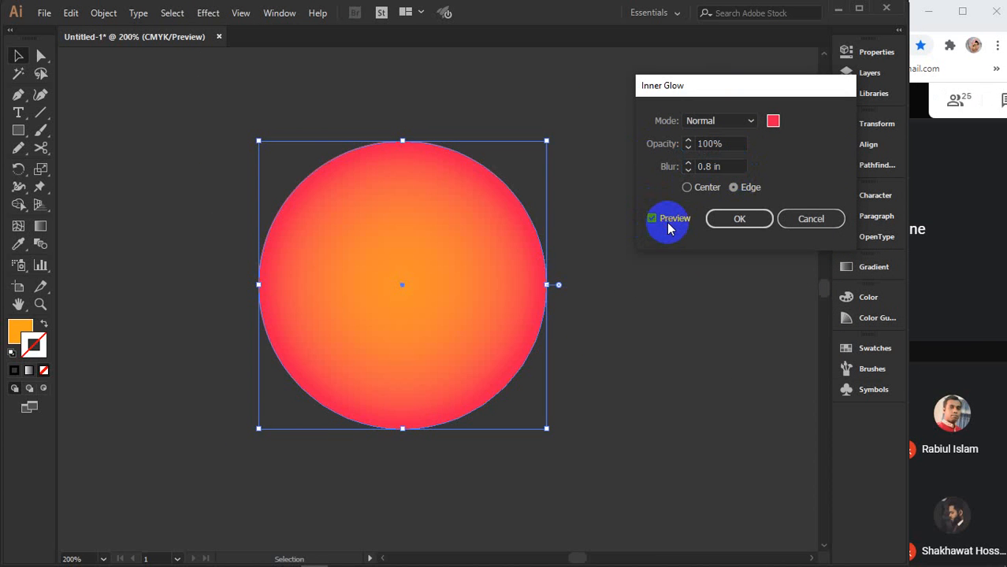
- Try raising the inner glow's blur to 1.6 in, and return it to 0.8 in
left_click(738, 169)
key("Up")
key("Up")
key("Up")
key("Up")
key("Up")
key("Up")
key("Up")
key("Up")
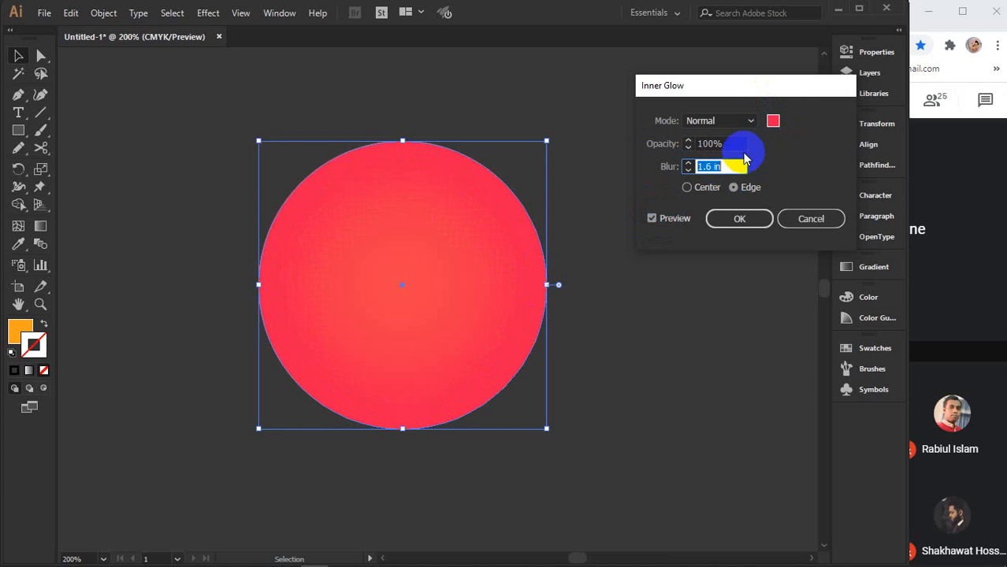
key("Down")
key("Down")
key("Down")
key("Down")
key("Down")
key("Down")
key("Down")
key("Down")
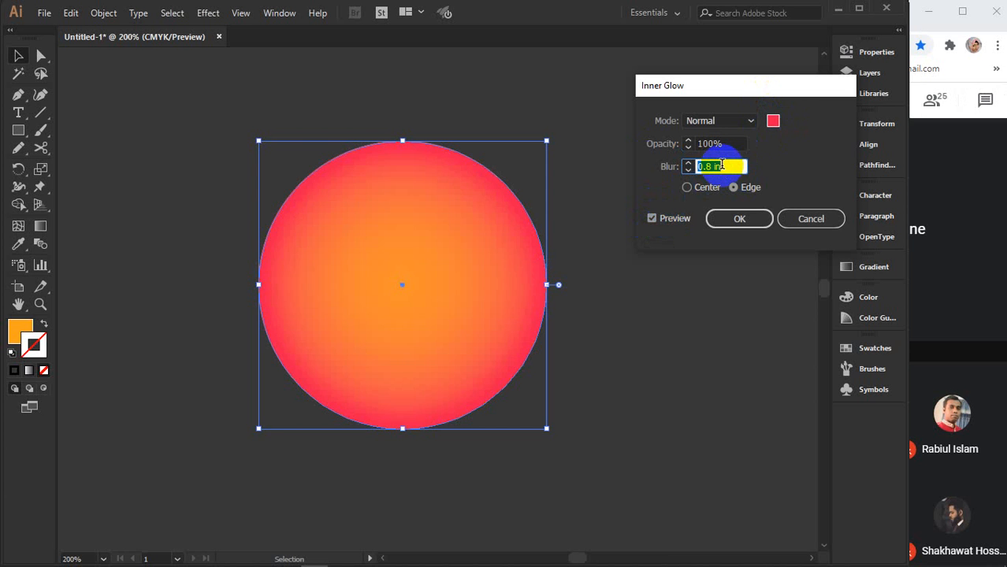
- Lower the inner glow's blur to 0.1 in, and raise it slightly to 0.2 in
key("Down")
key("Down")
key("Down")
key("Down")
key("Down")
key("Down")
key("Down")
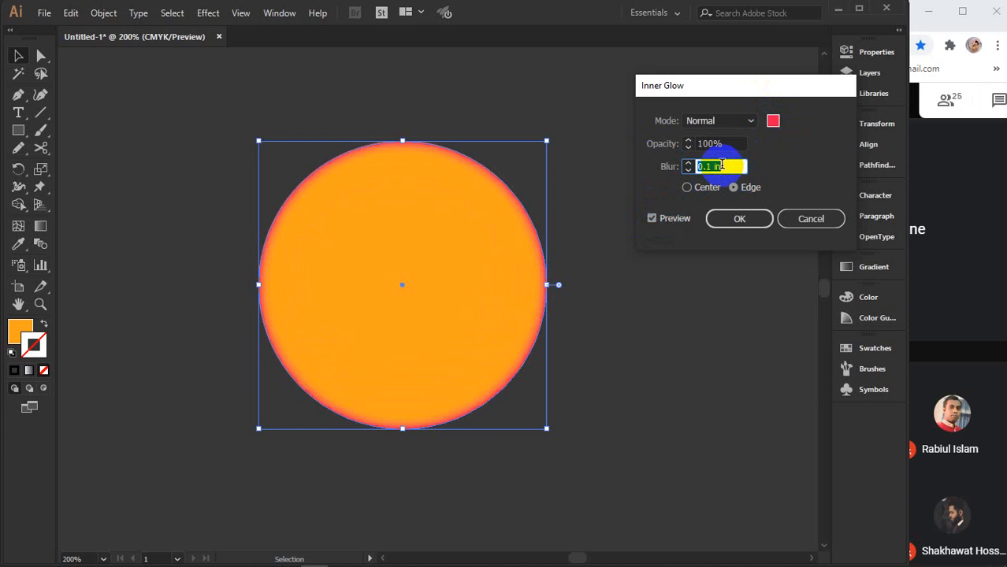
key("Up")
key("Up")
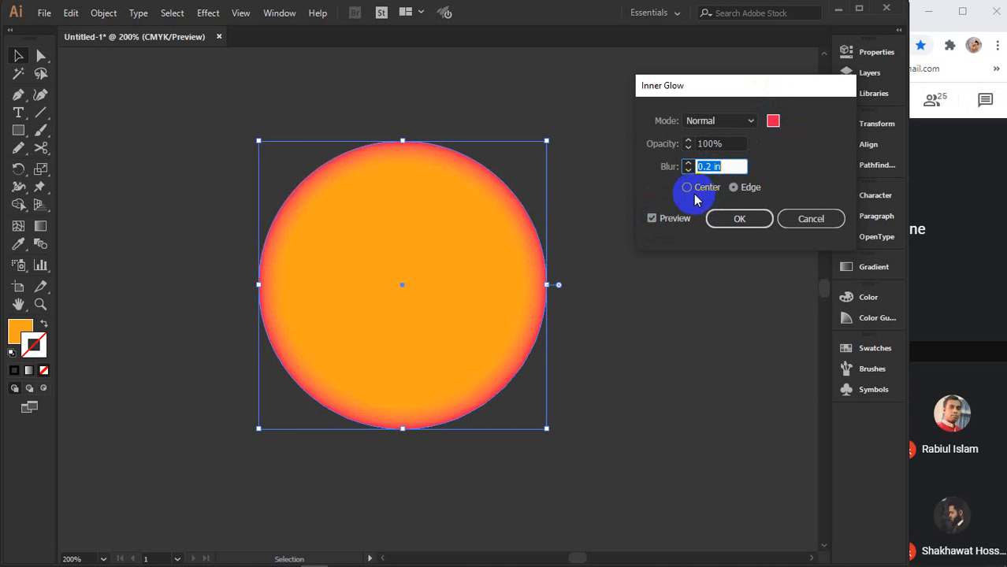
- Try the inner glow from the center, return it to the edge, and cancel the effect
left_click(686, 188)
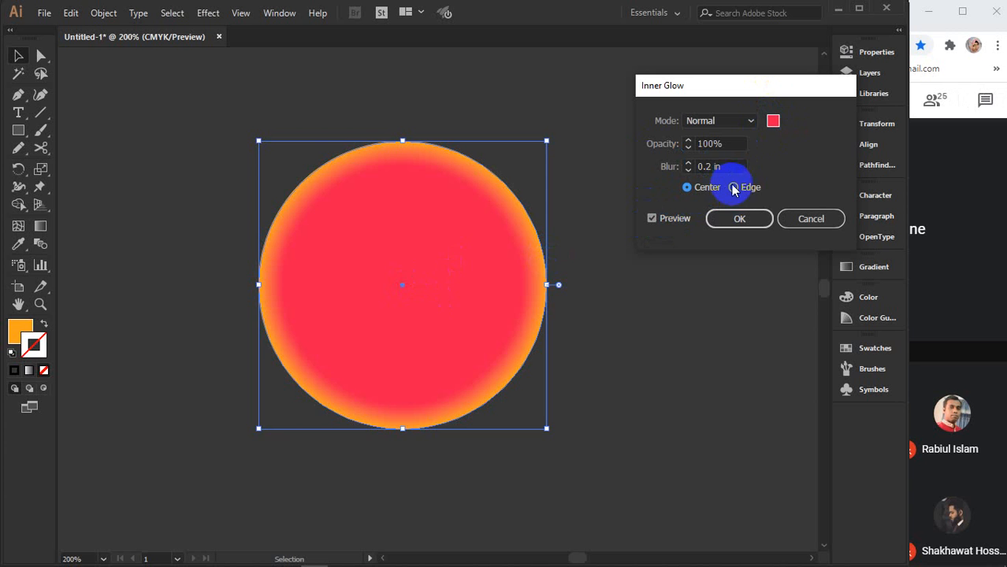
left_click(733, 188)
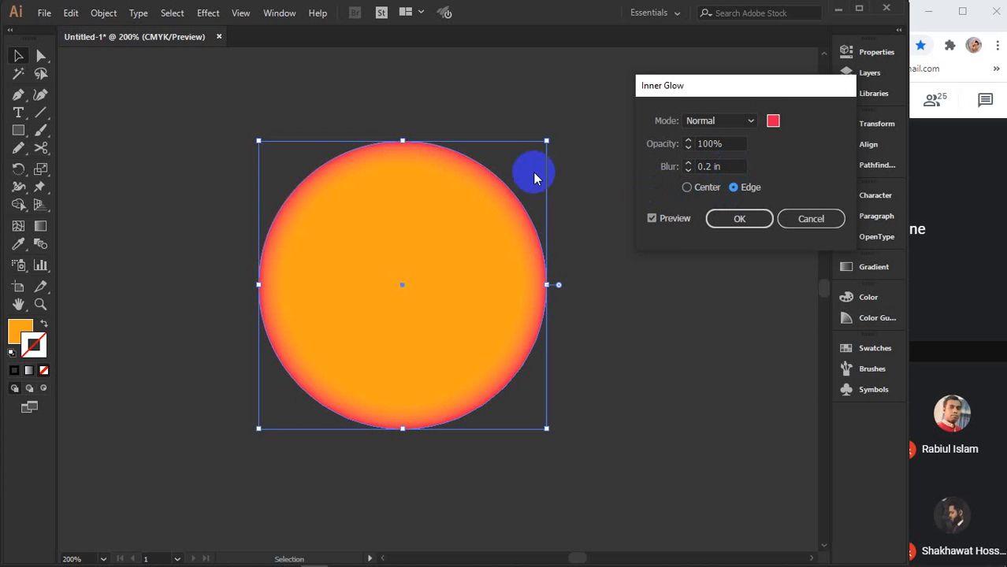
left_click(811, 224)
- Start a previewed Outer Glow effect on the orange circle in Normal mode with a pinkish-red glow colour
left_click(208, 12)
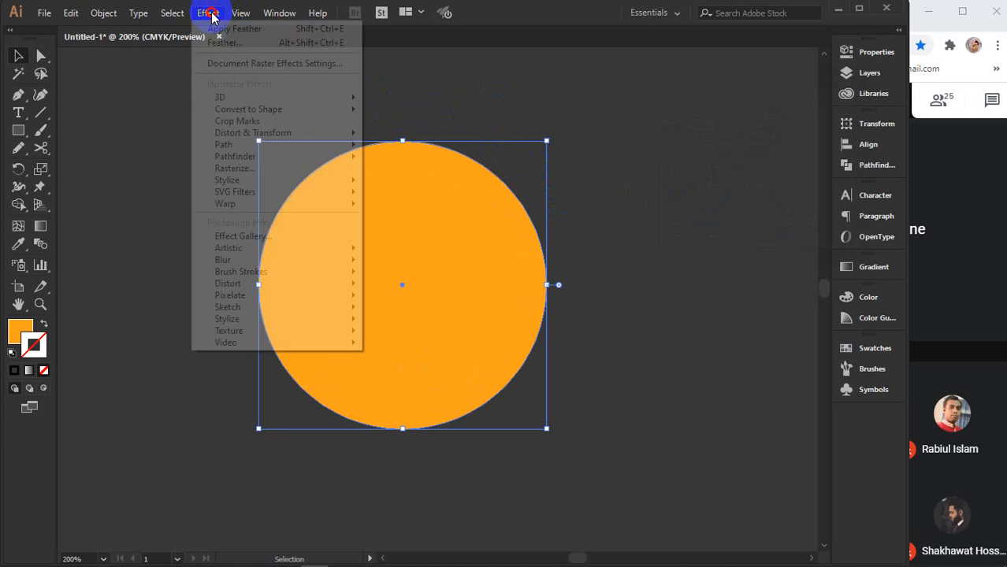
mouse_move(231, 183)
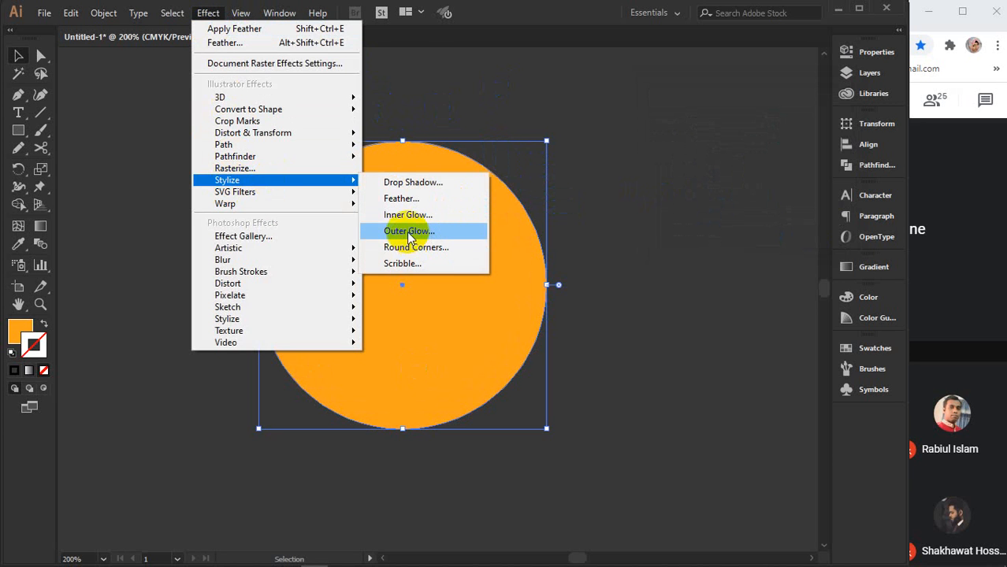
left_click(407, 231)
left_click(687, 359)
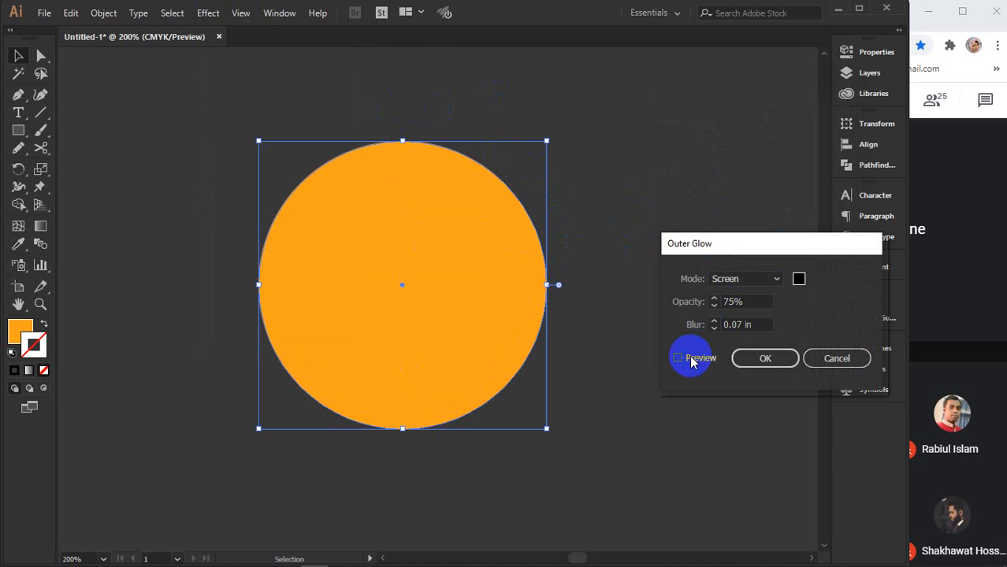
left_click(776, 279)
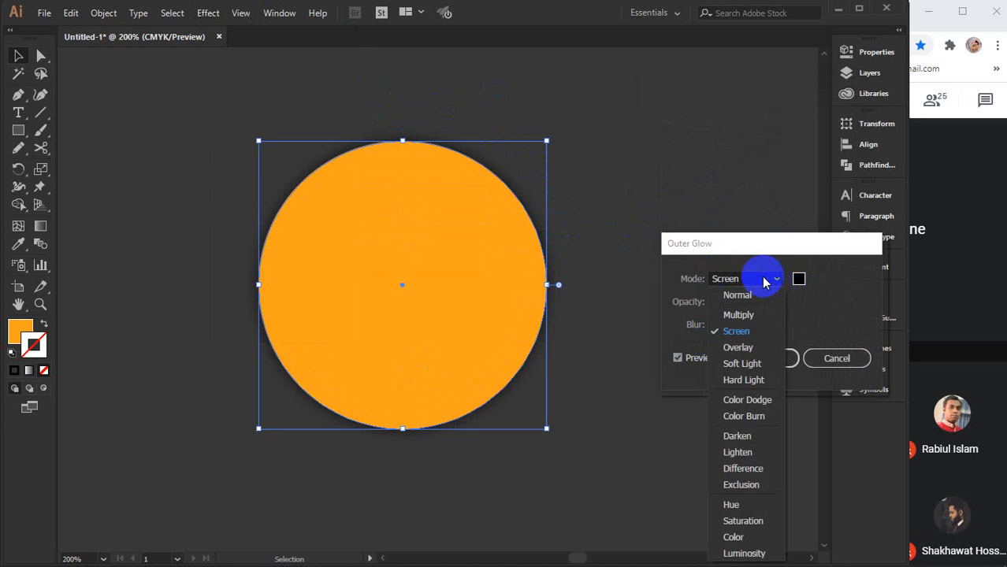
left_click(751, 294)
left_click(799, 281)
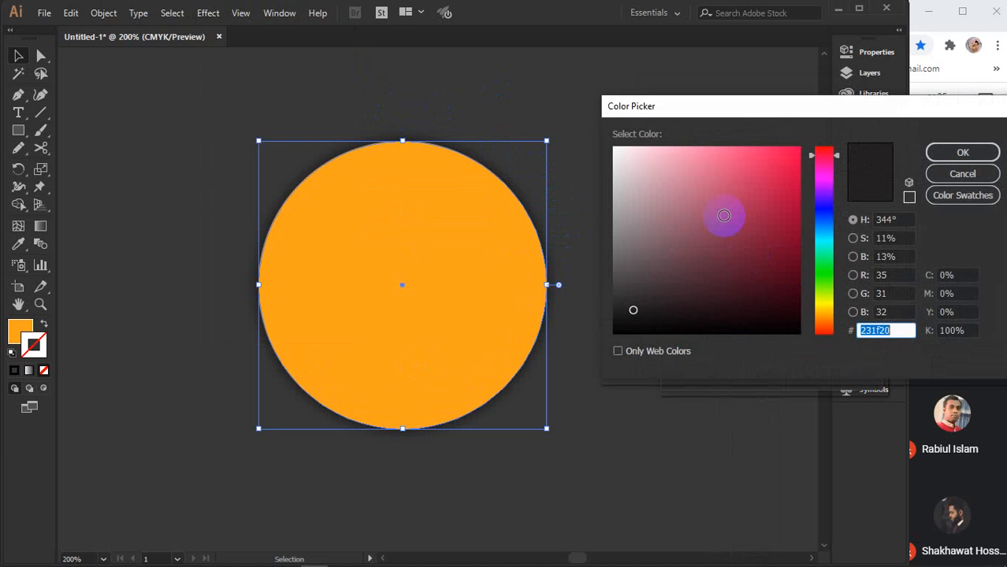
left_click(619, 143)
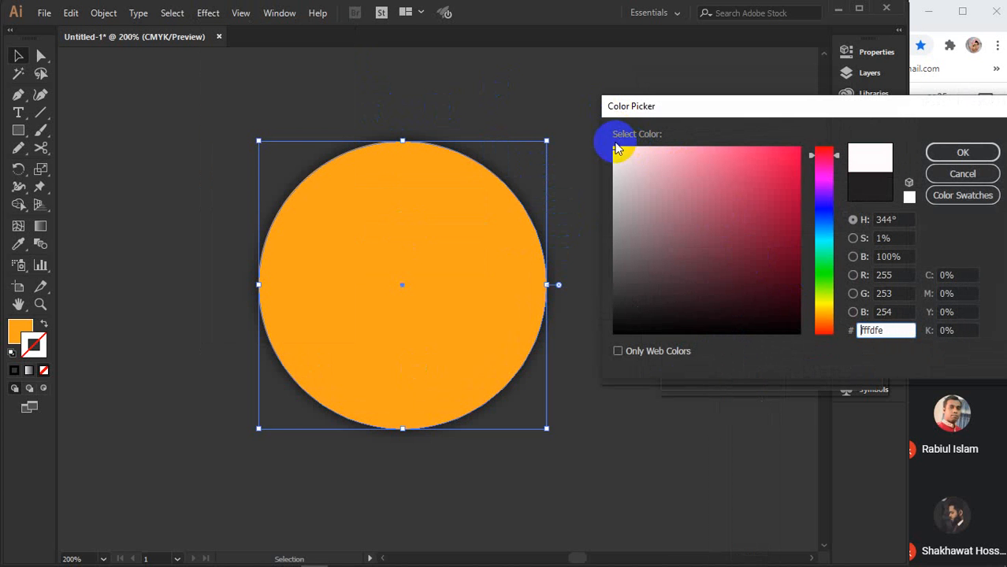
left_click(790, 171)
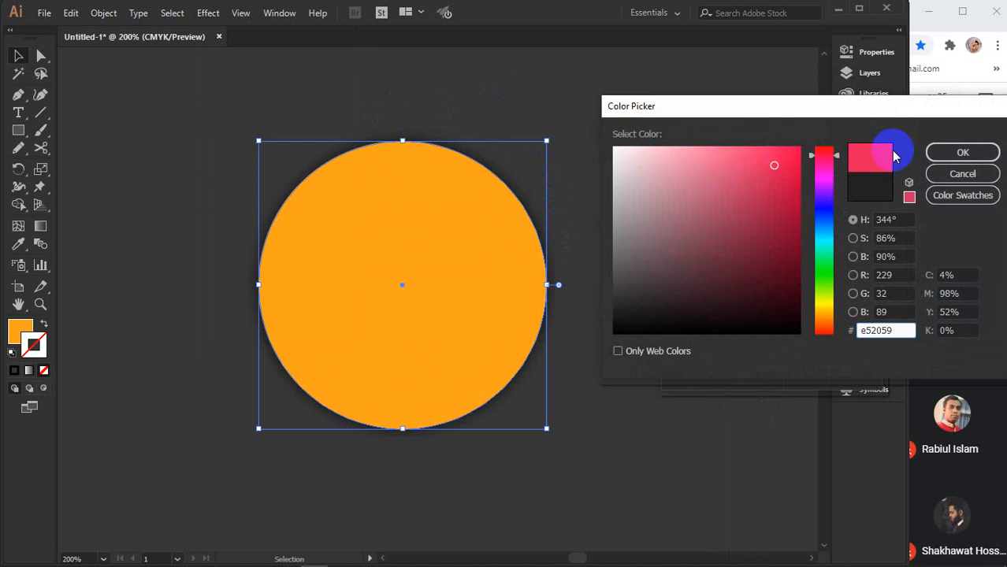
left_click(942, 152)
- Change the outer glow's colour to white (ffffff)
left_click(801, 278)
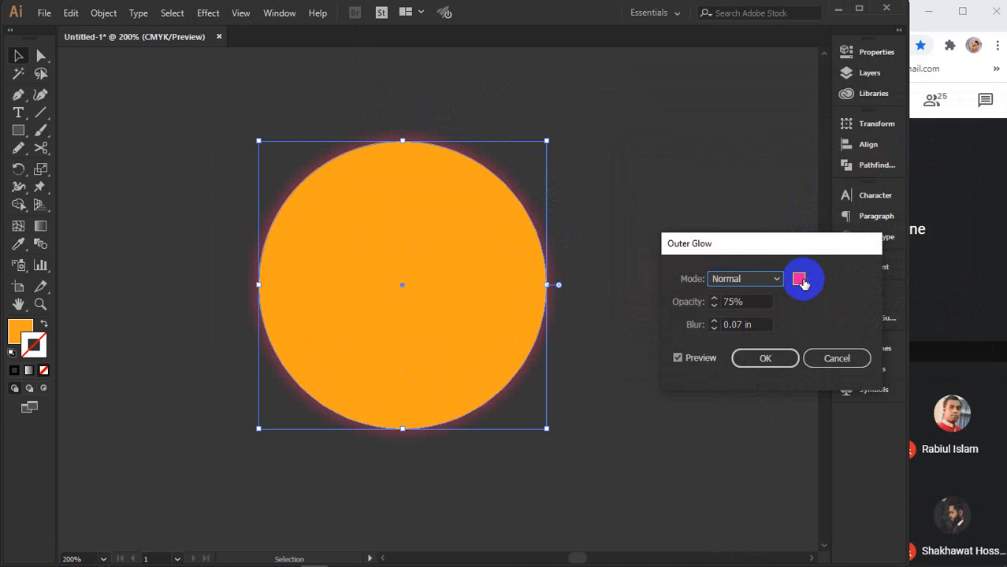
left_click(613, 146)
left_click(939, 155)
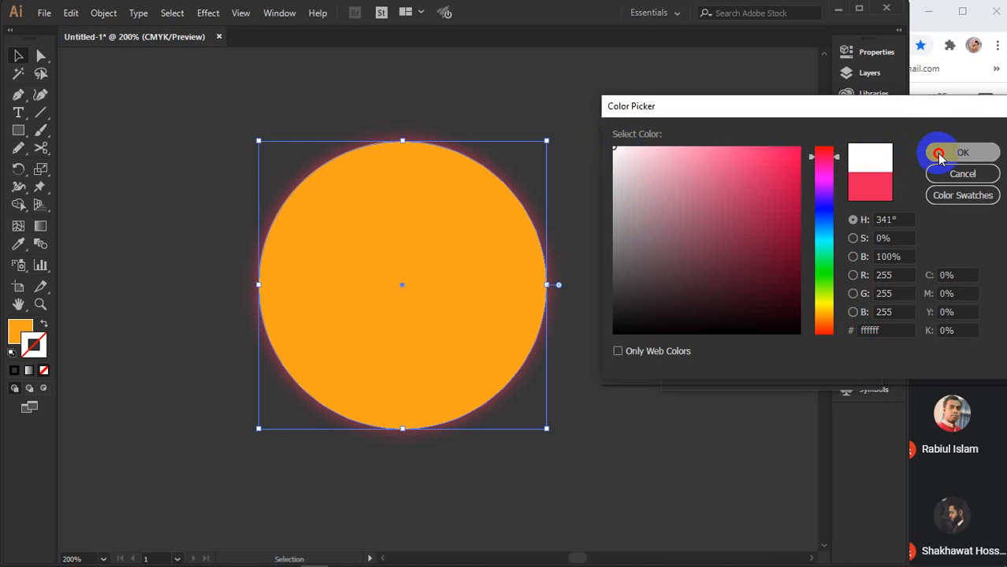
- Set the outer glow's opacity to 100% and raise its blur to 1 in
left_click_drag(751, 304, 628, 305)
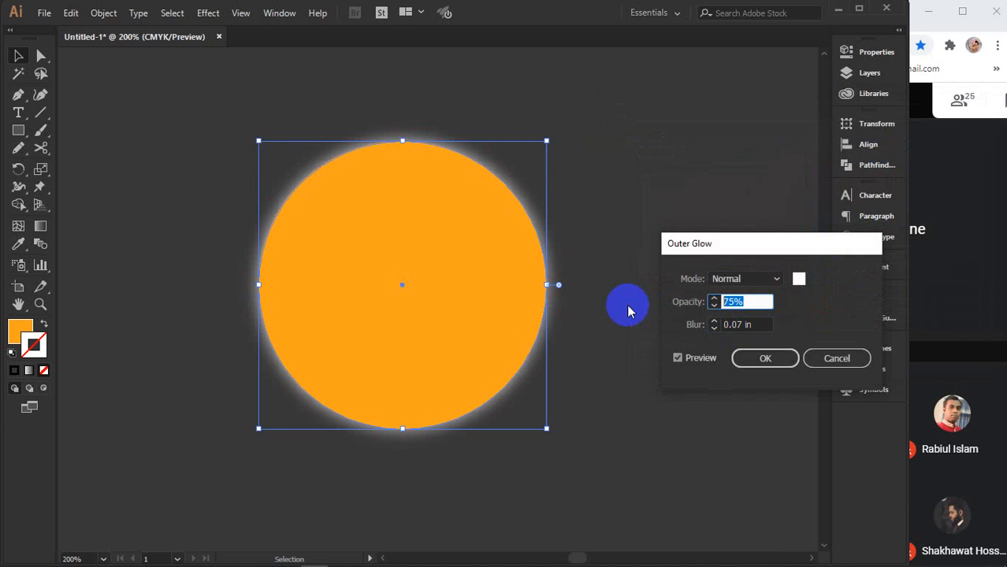
left_click(761, 325)
key("Up")
key("Up")
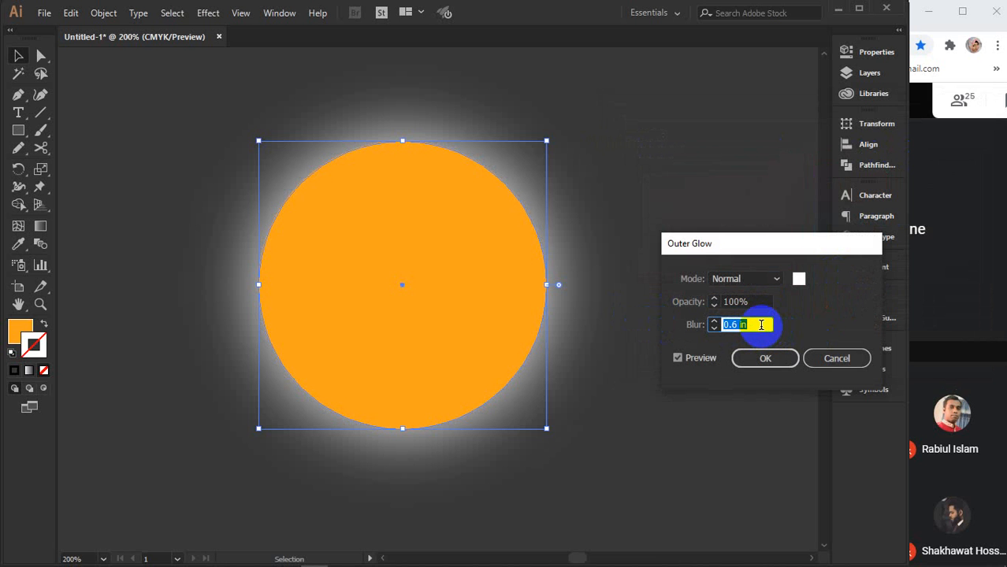
key("Up")
key("Up")
key("Up")
key("Up")
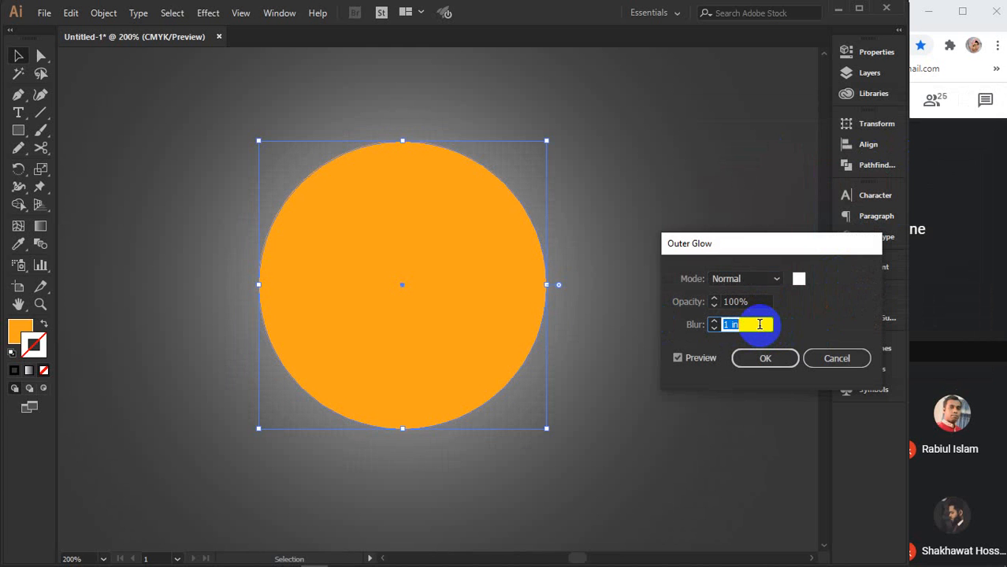
key("Up")
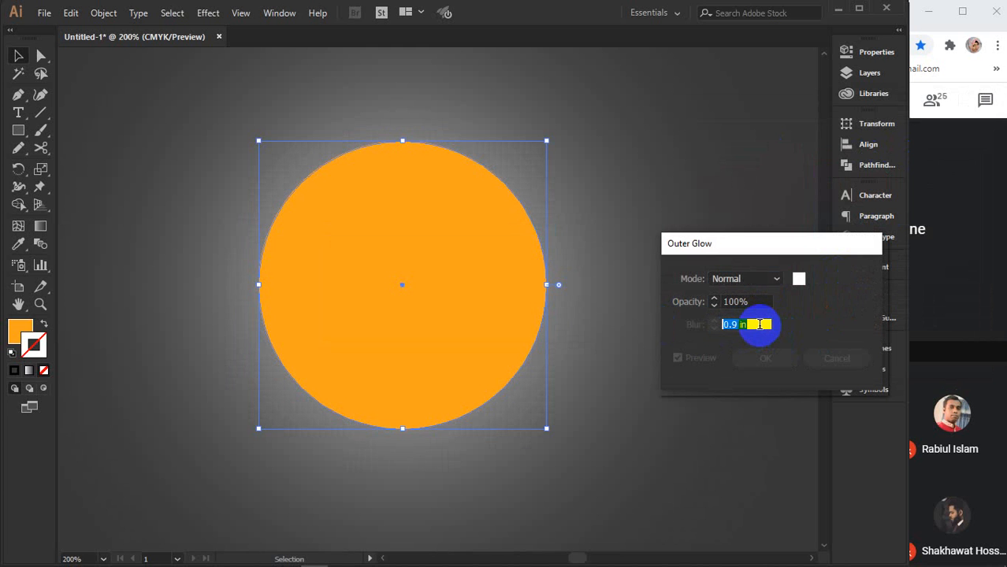
- Lower the outer glow's blur to 0.3 in, and cancel the effect
key("Down")
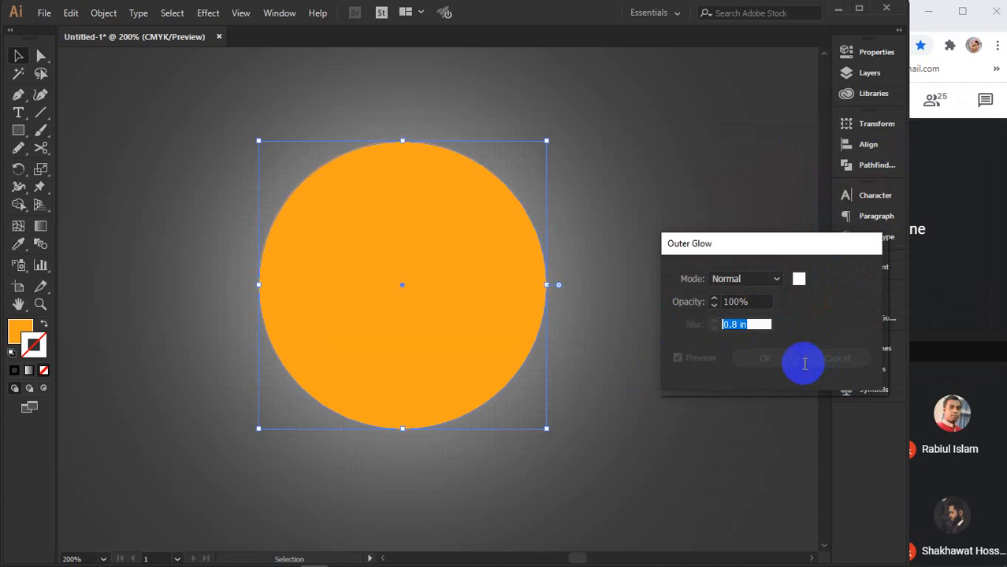
key("Down")
key("Down")
key("Down")
key("Down")
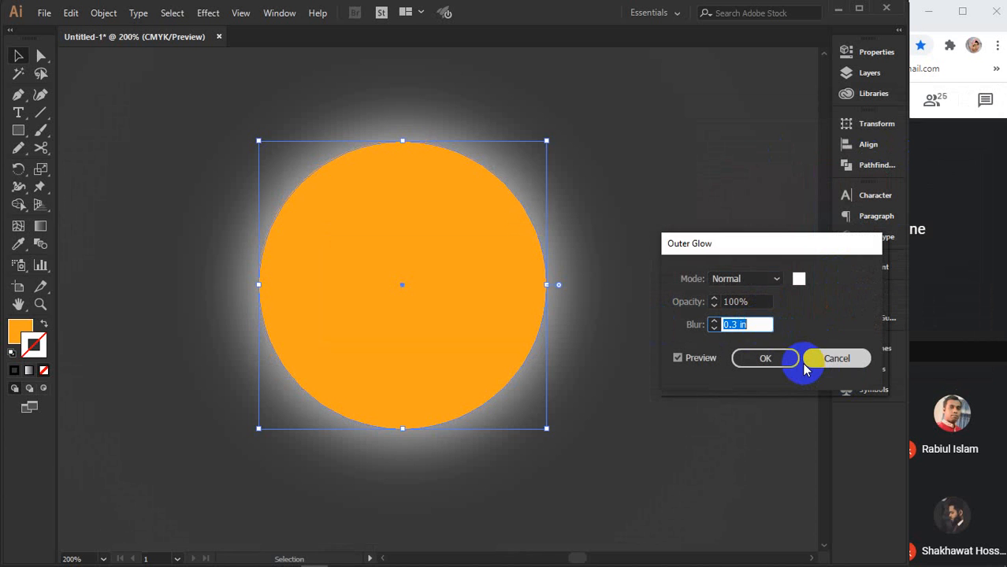
left_click(807, 364)
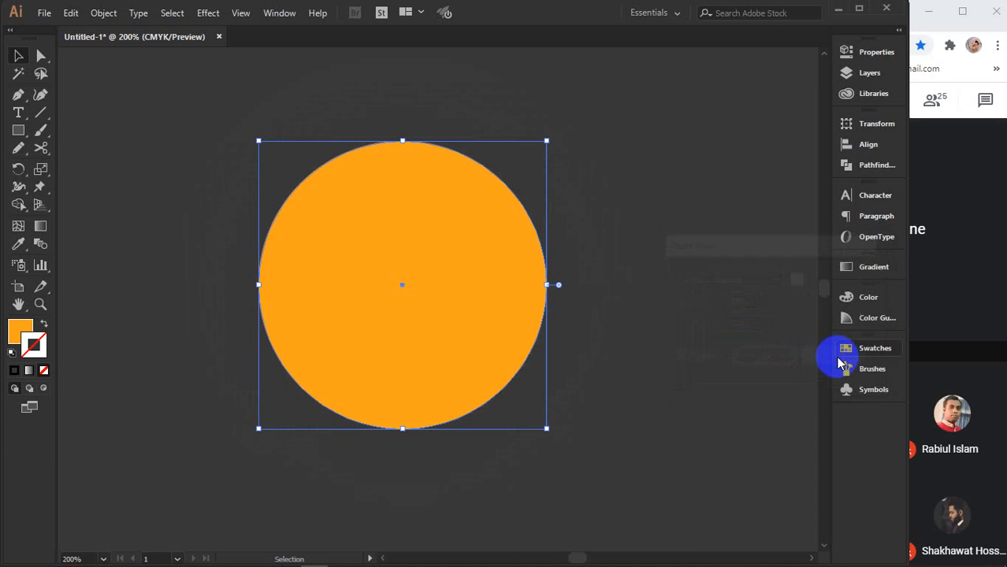
- Try the AI_Alpha_1 SVG filter on the orange circle, and undo it
left_click(208, 13)
mouse_move(300, 180)
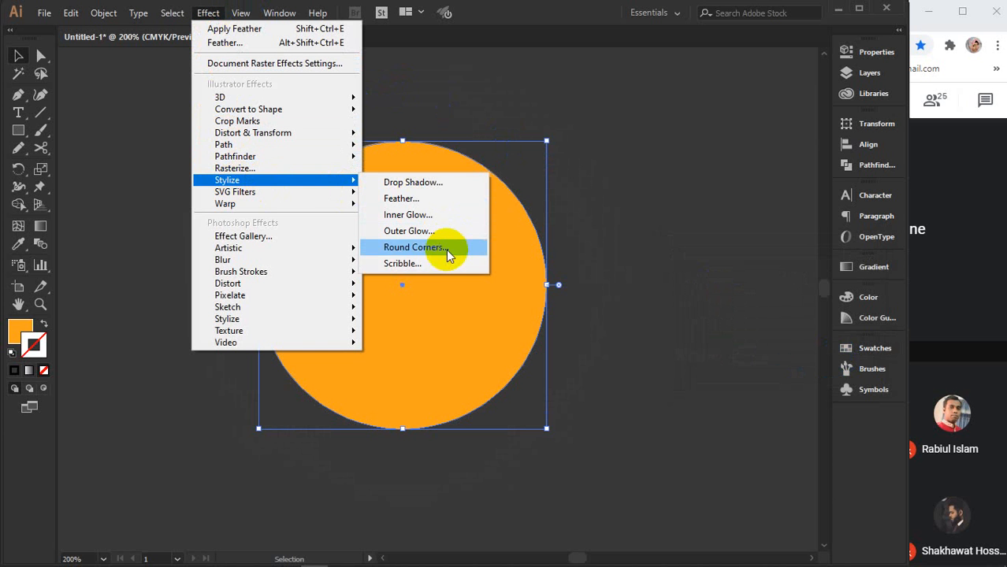
left_click(410, 265)
mouse_move(252, 197)
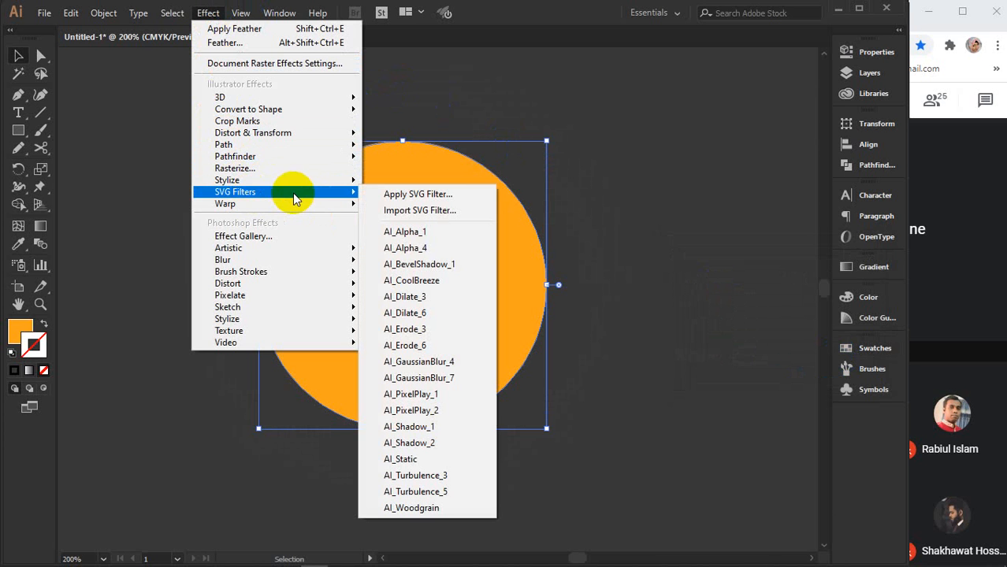
left_click(413, 232)
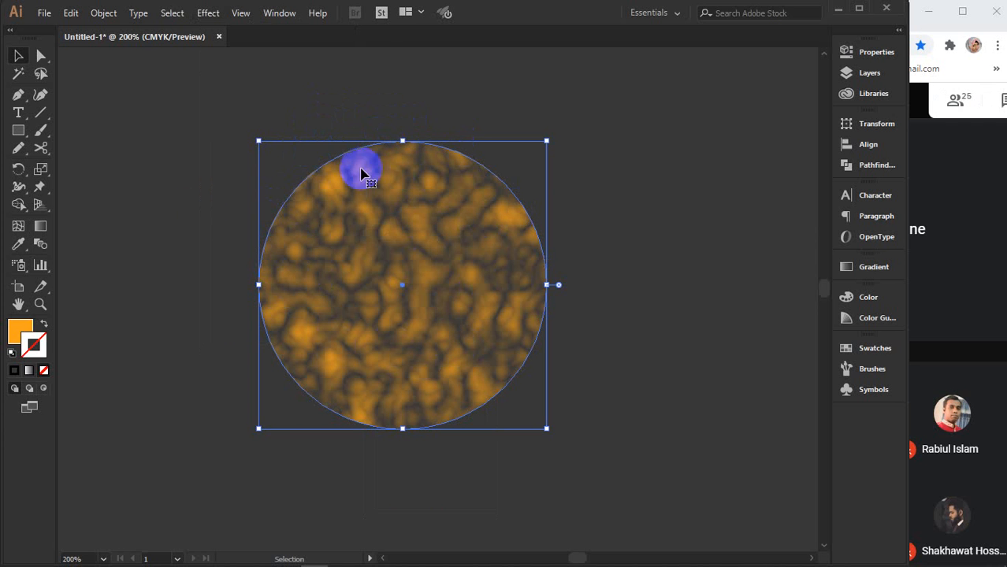
key("ctrl+z")
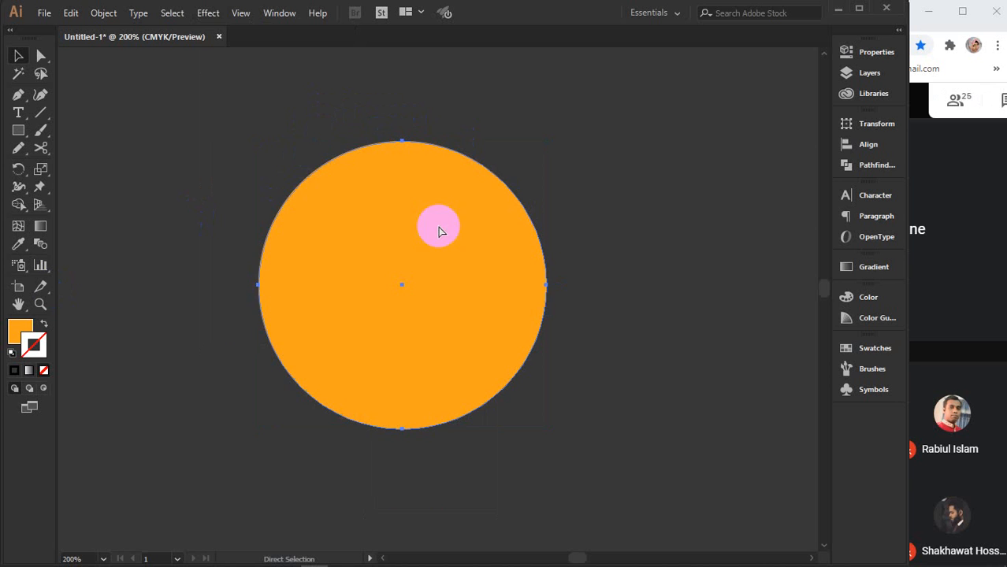
- Try the AI_PixelPlay_2 SVG filter on the orange circle, turn off its preview warning, and undo the filter
left_click(208, 12)
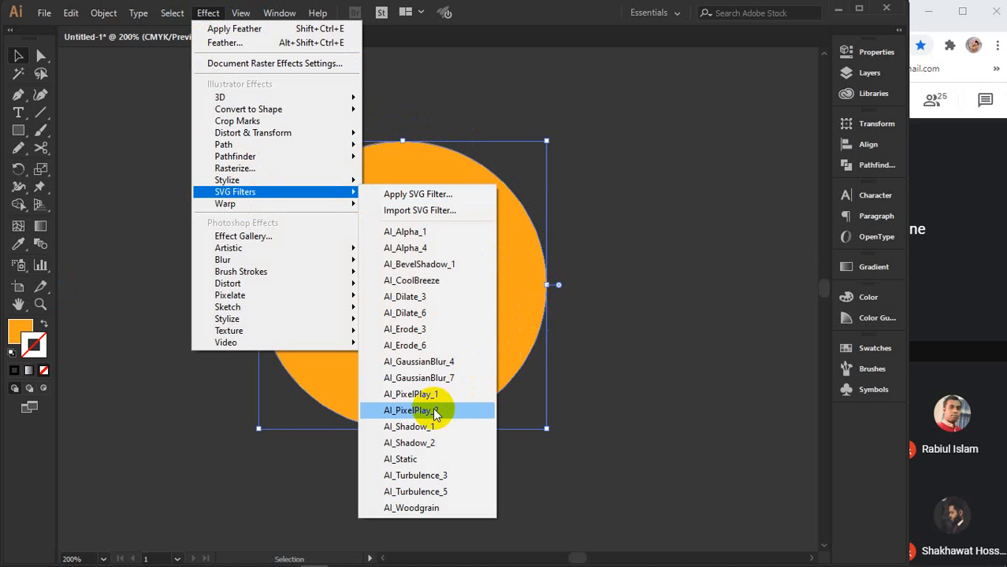
left_click(433, 408)
left_click_drag(425, 251, 726, 107)
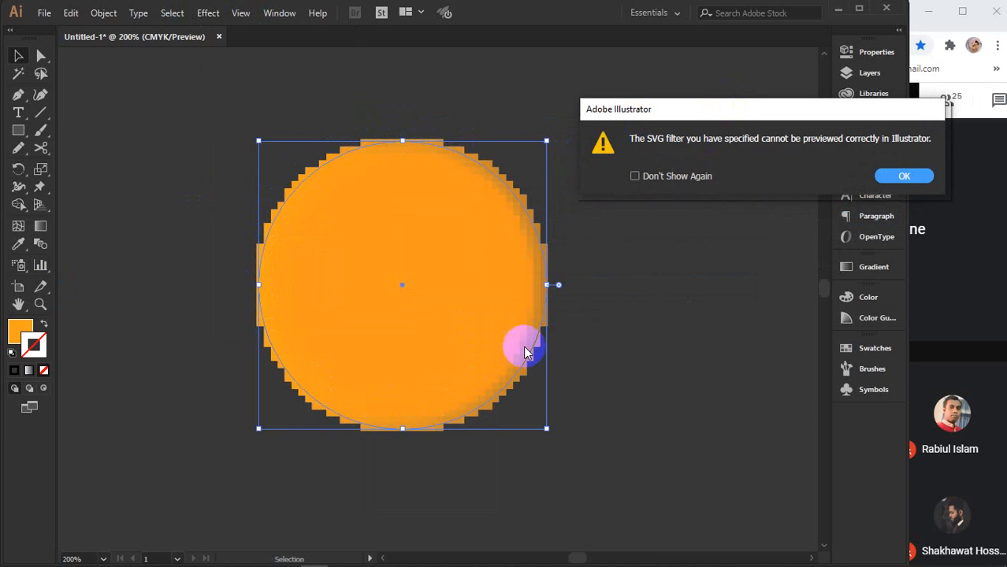
left_click(666, 178)
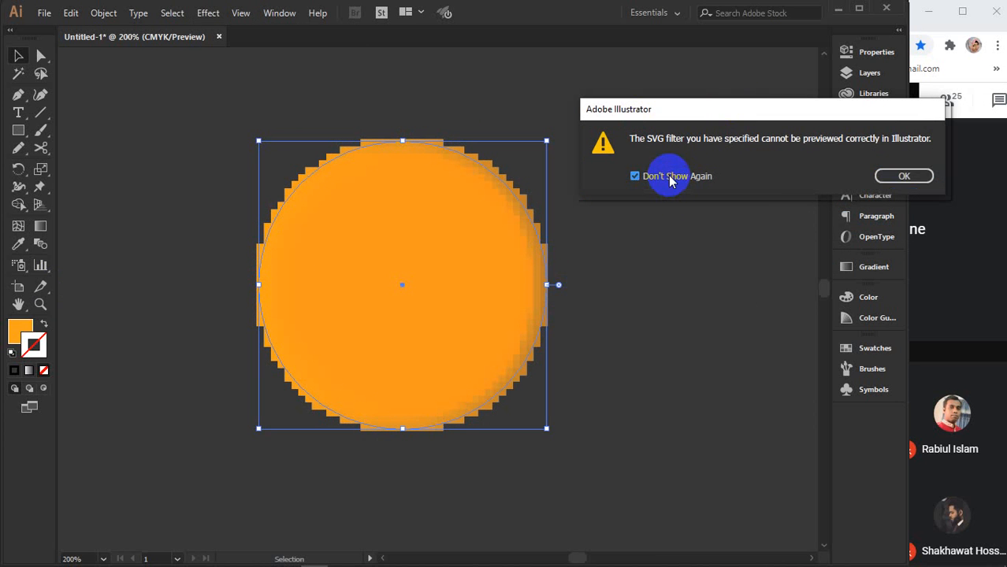
left_click(904, 178)
left_click(644, 218)
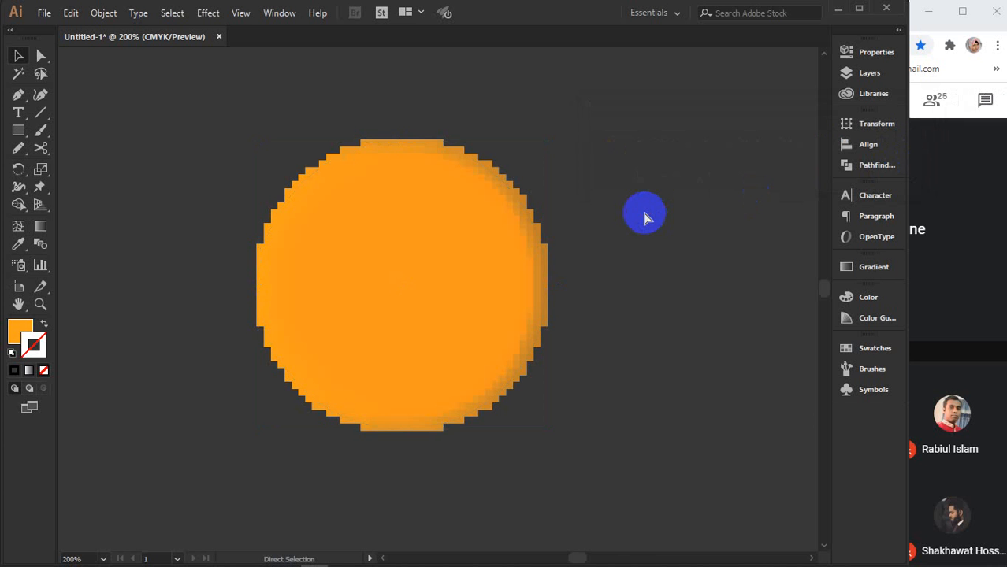
key("ctrl+a")
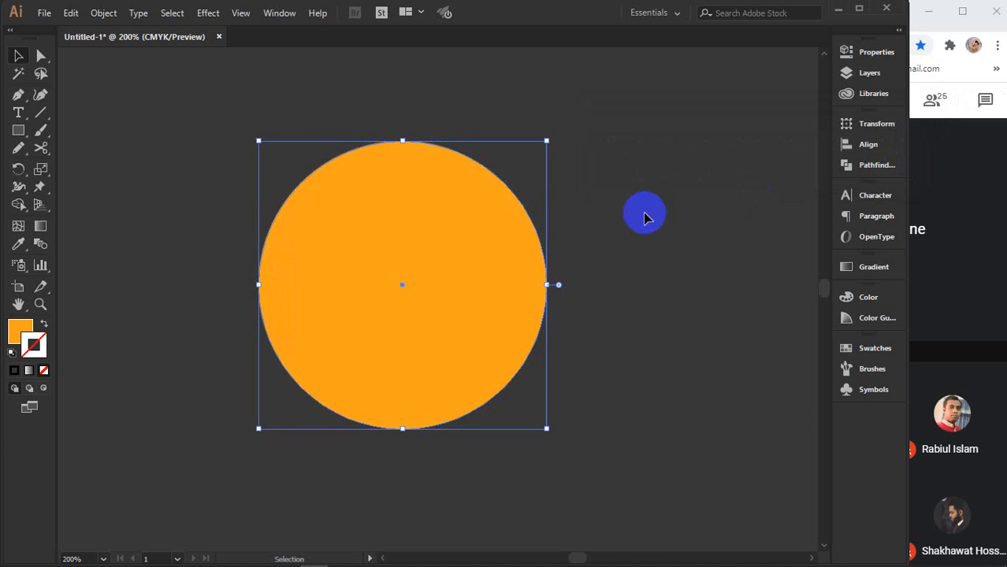
left_click(214, 15)
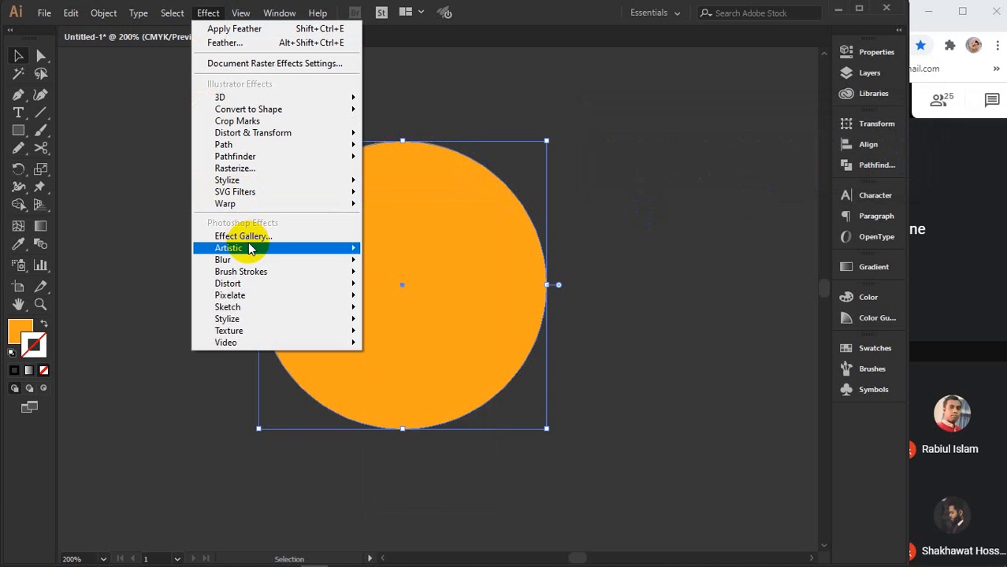
mouse_move(249, 249)
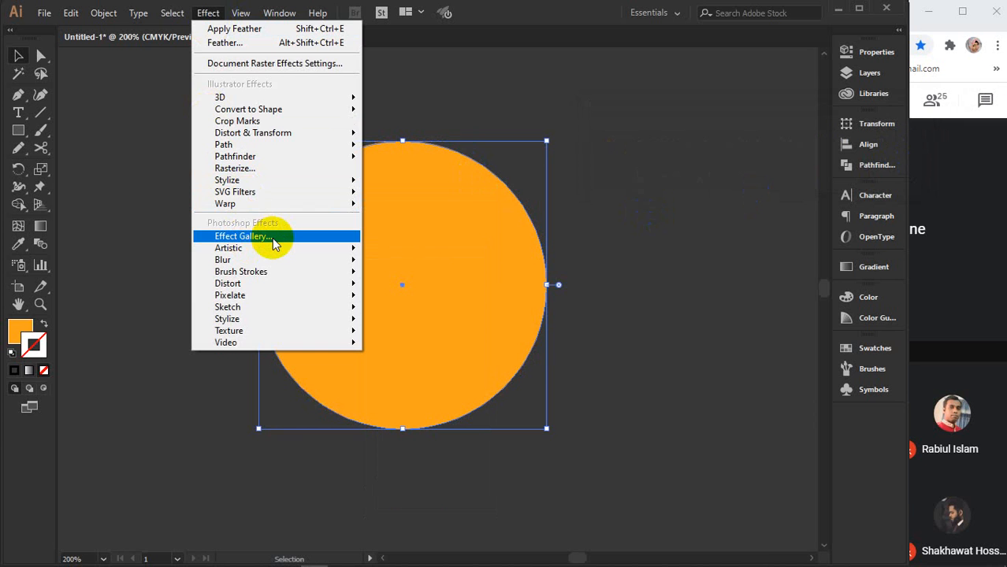
left_click(273, 239)
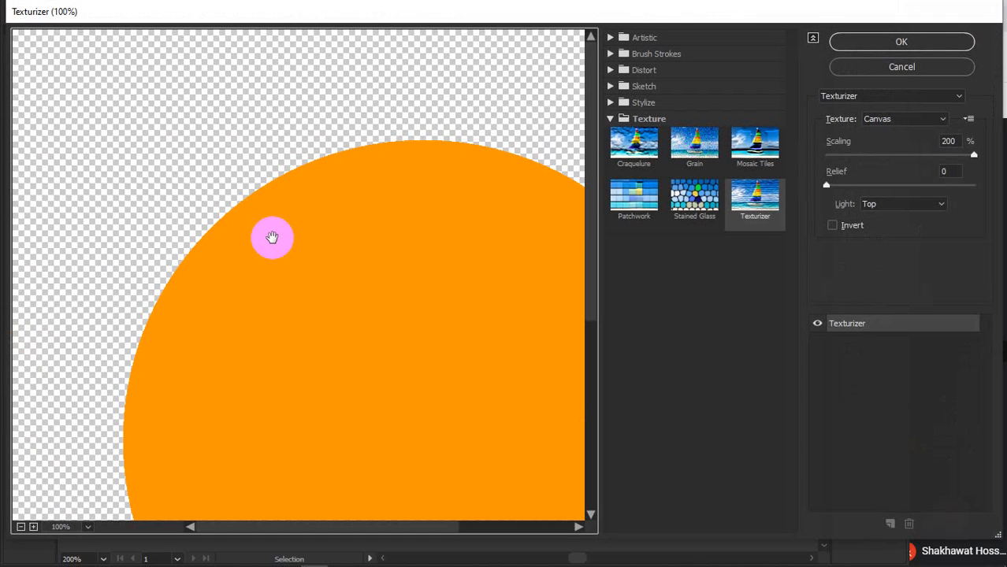
left_click(881, 69)
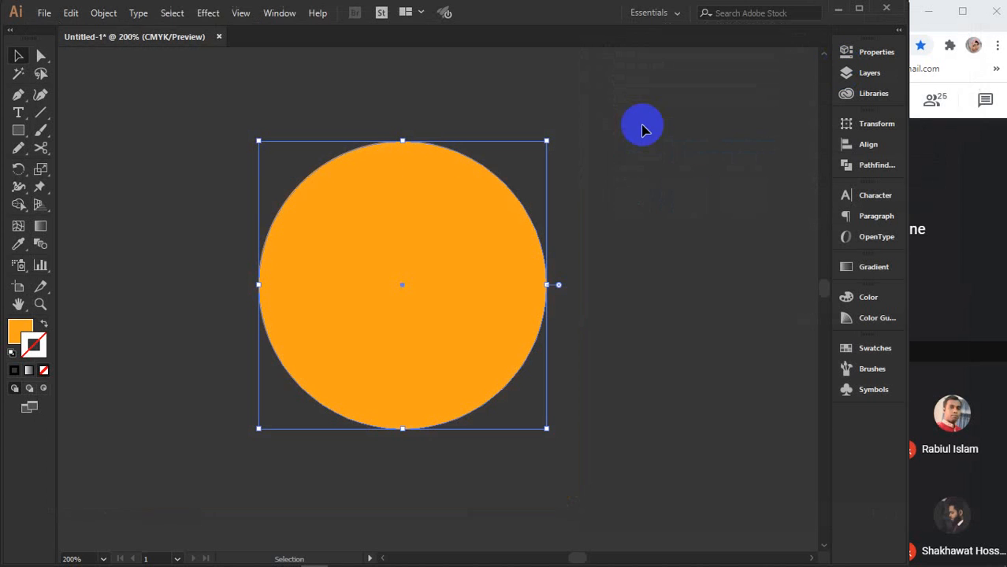
- Open the Effect Gallery for the circle and examine the effects in its Artistic, Brush Strokes, Distort and Stylize categories
left_click(208, 12)
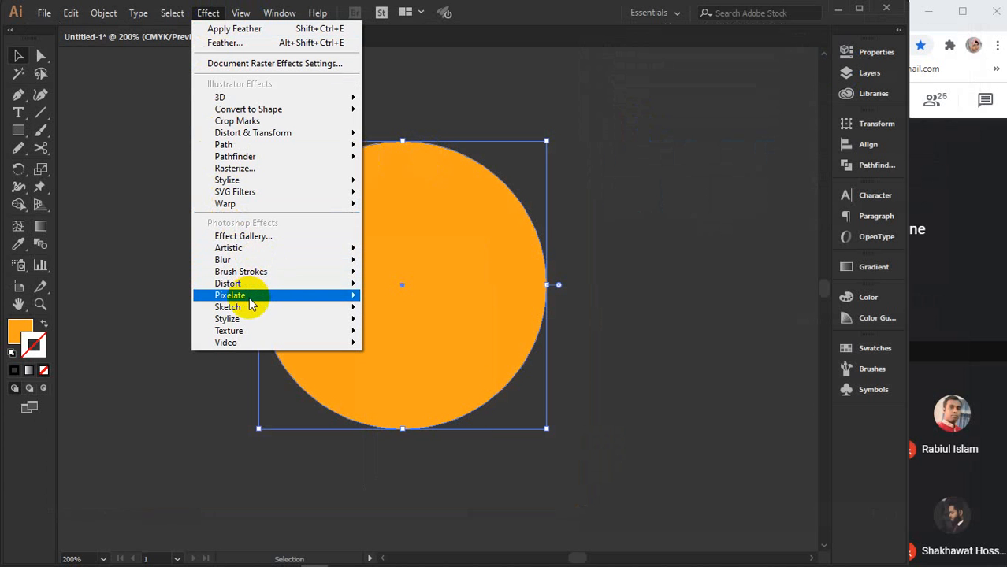
mouse_move(248, 307)
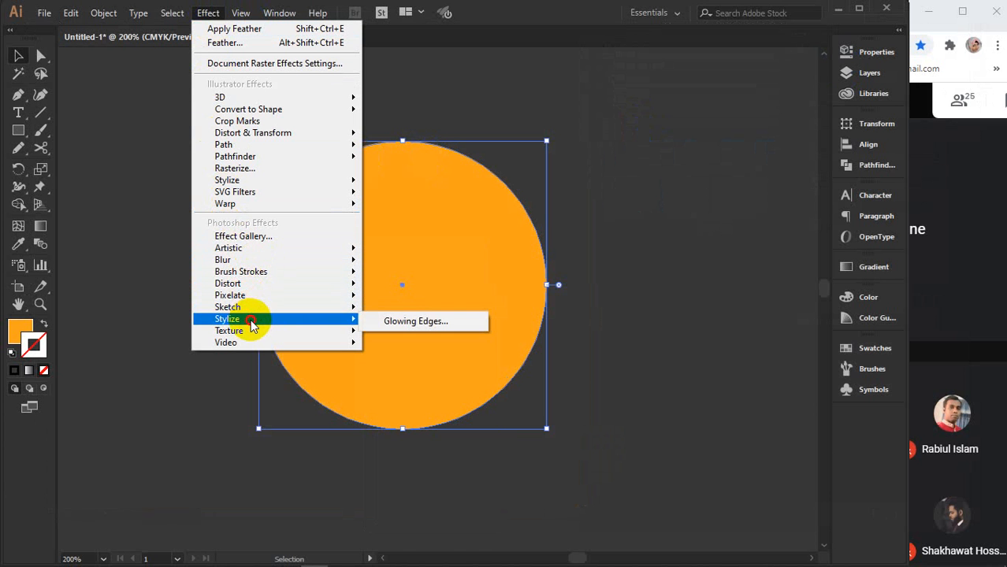
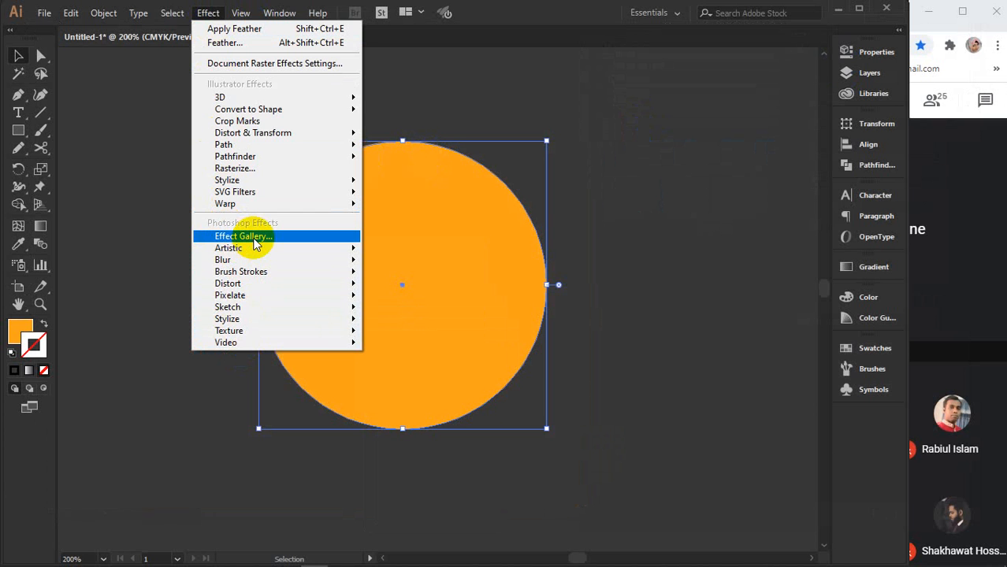
left_click(254, 239)
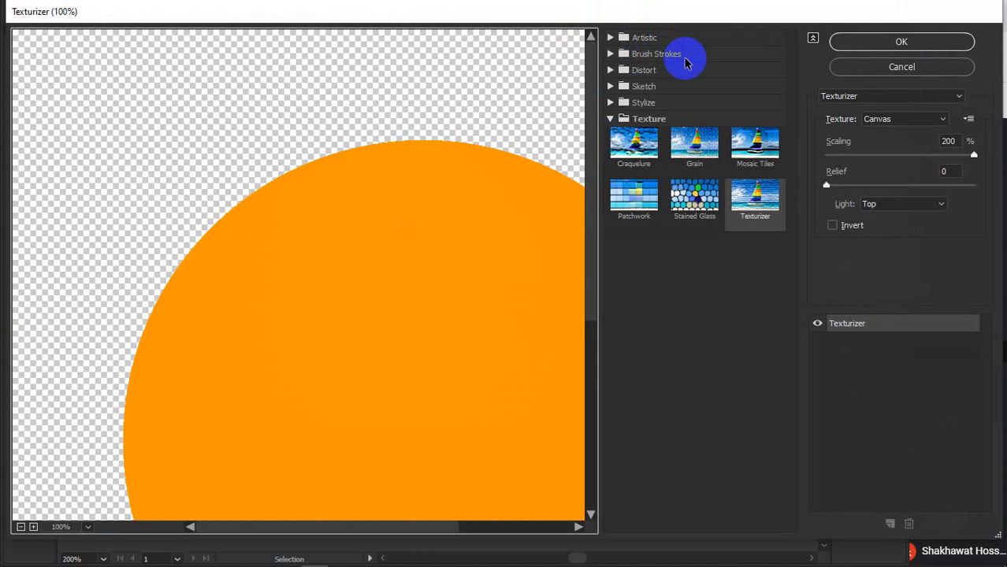
left_click(609, 38)
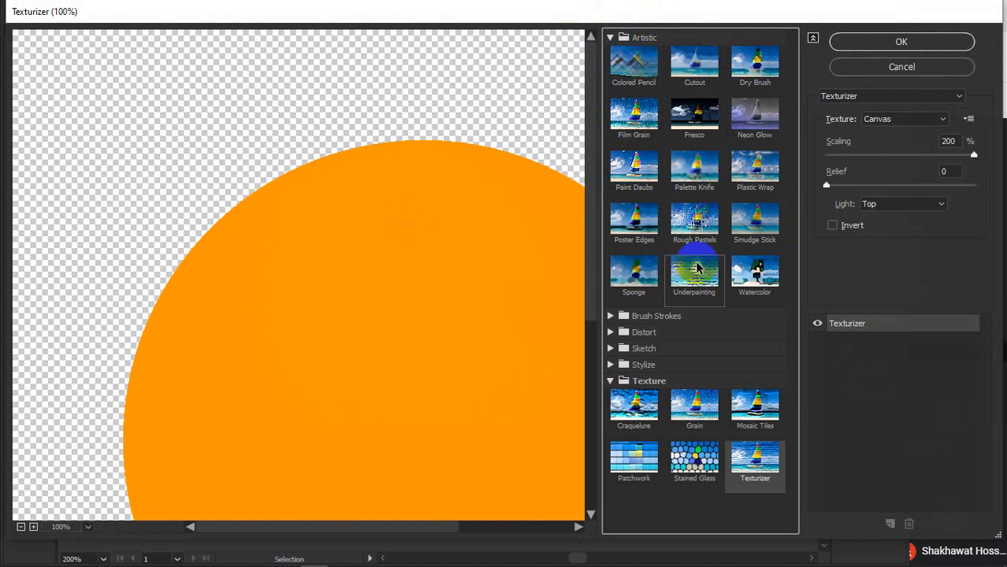
left_click(612, 37)
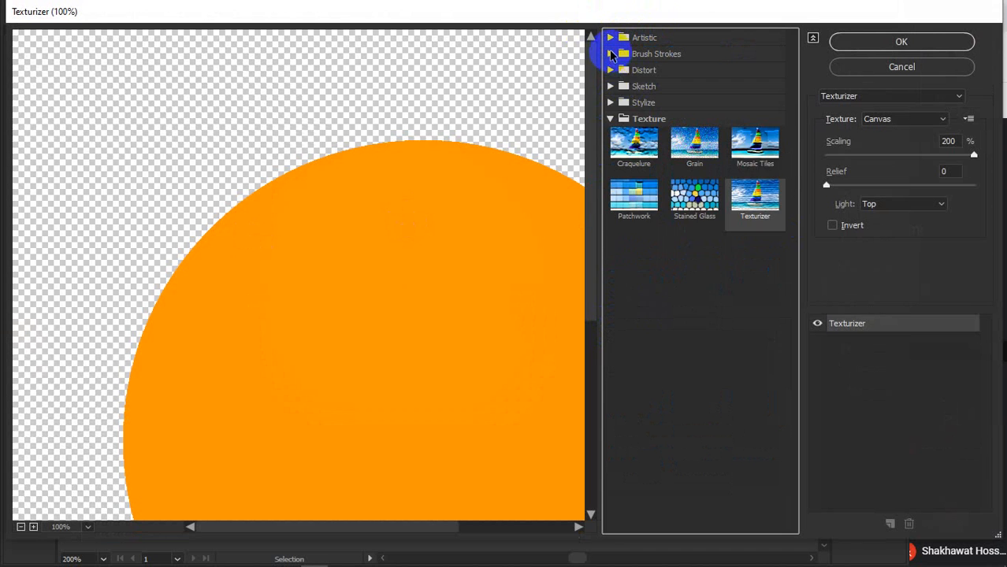
left_click(612, 54)
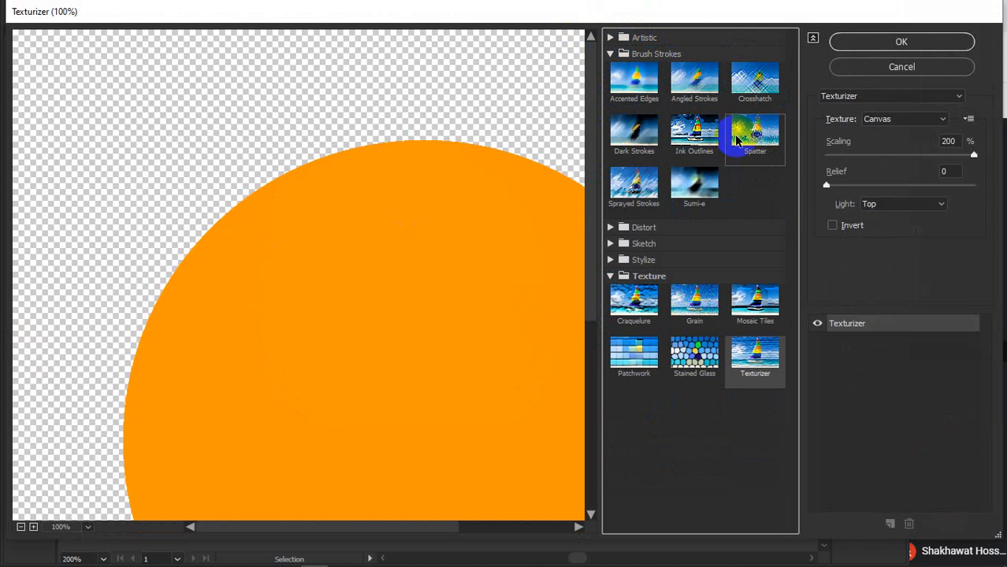
left_click(612, 55)
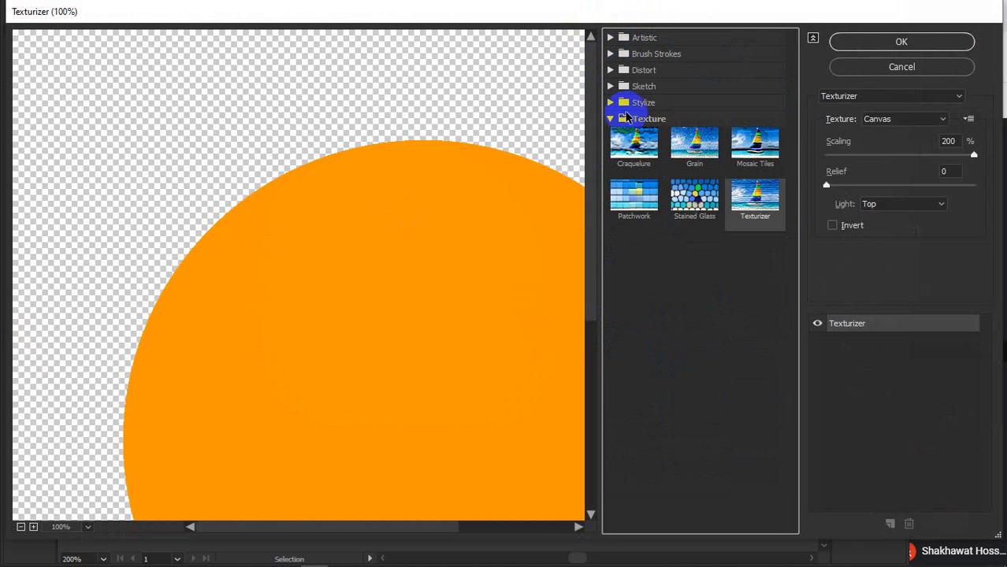
left_click(611, 121)
left_click(610, 70)
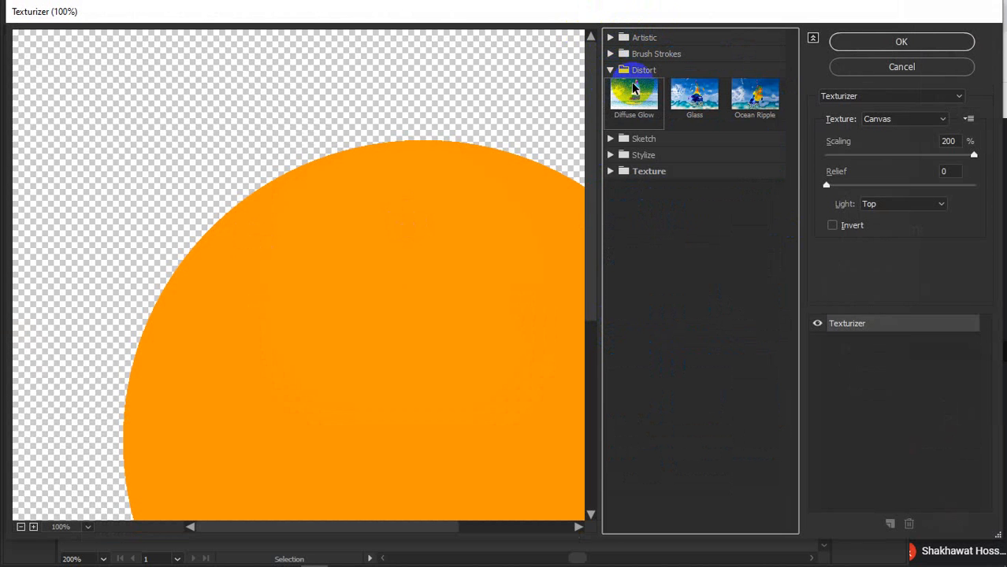
left_click(610, 71)
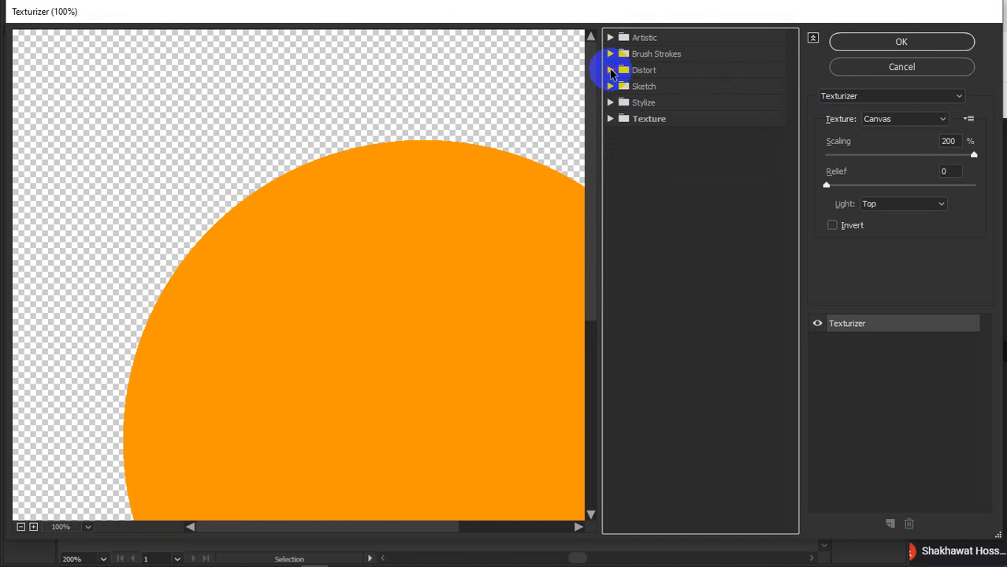
left_click(609, 103)
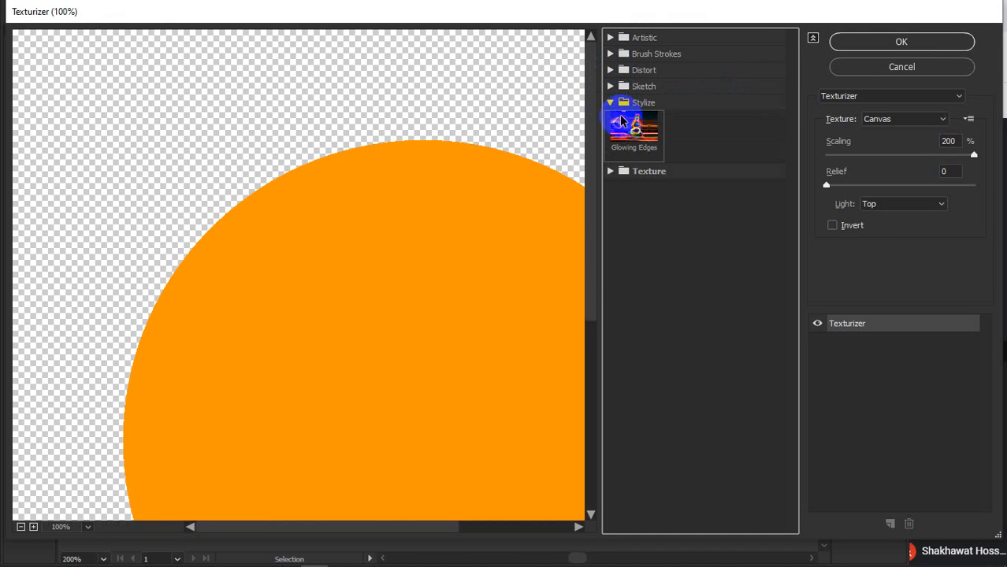
left_click(609, 103)
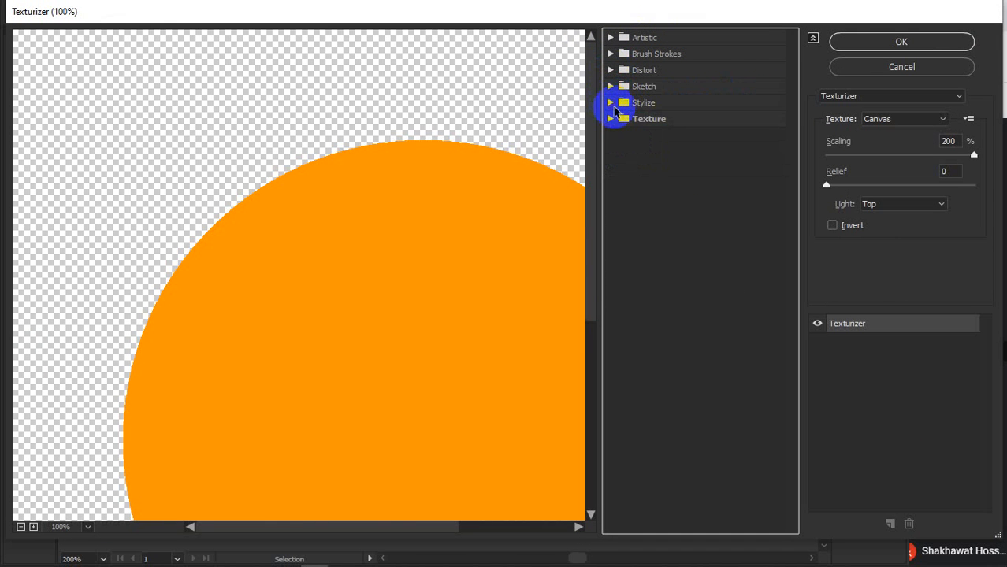
- Preview the Craquelure, Grain, Stained Glass and Patchwork texture effects on the circle in turn
left_click(610, 119)
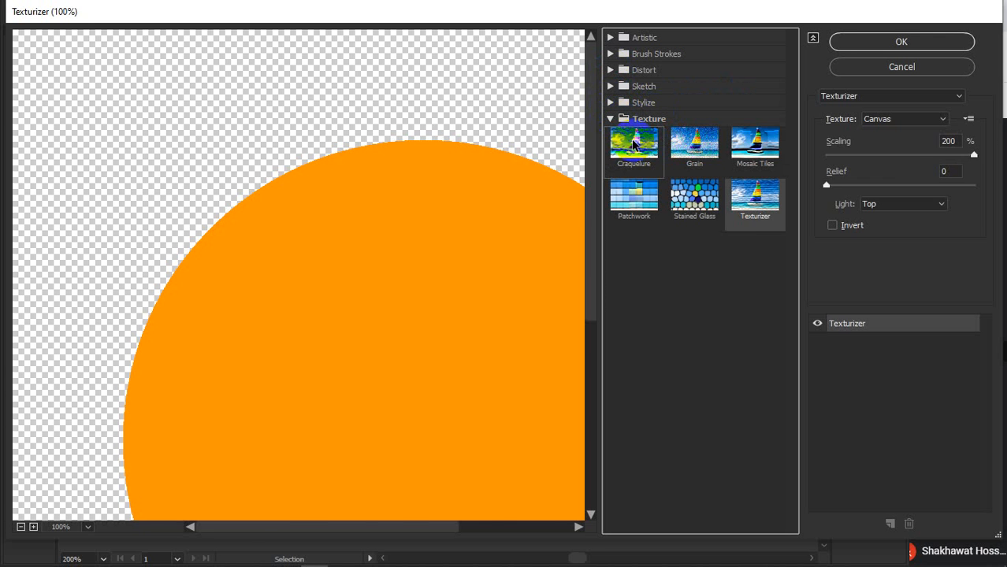
left_click(634, 143)
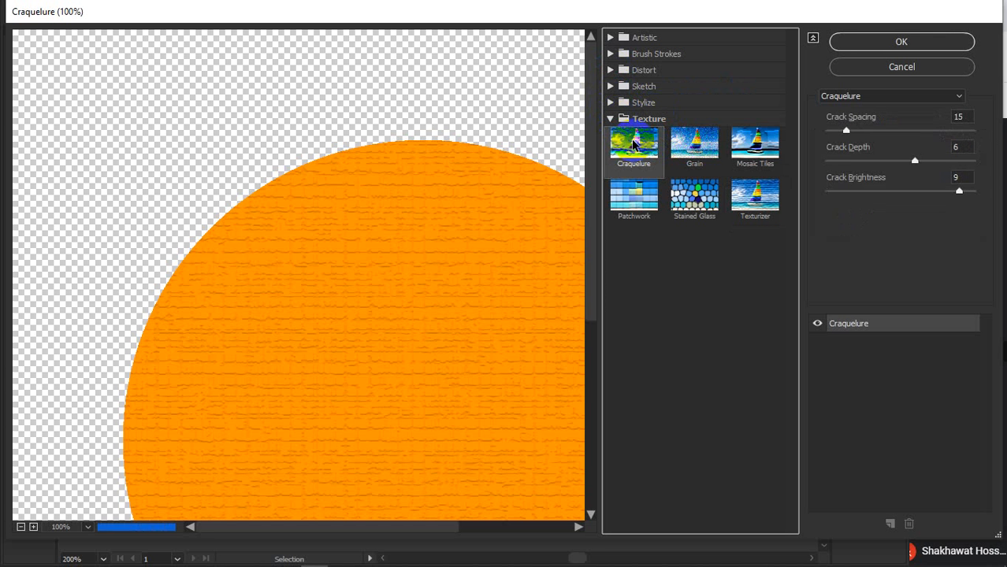
left_click(695, 142)
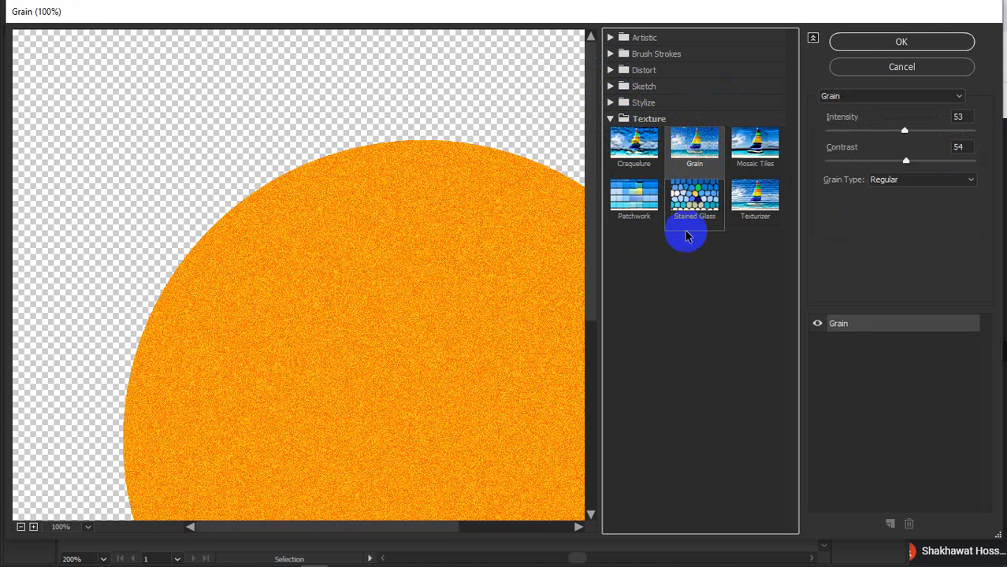
left_click(700, 202)
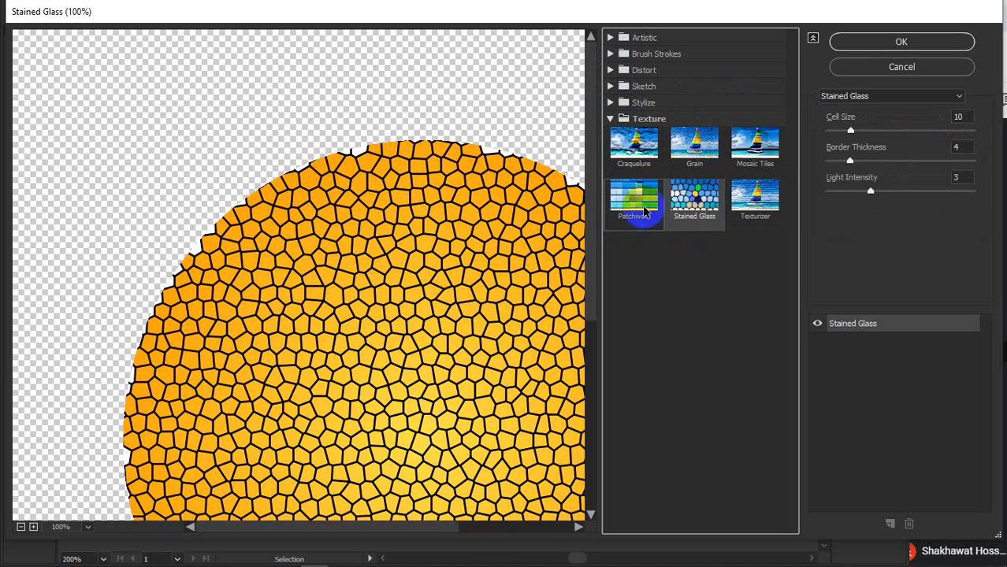
left_click(630, 201)
left_click(612, 120)
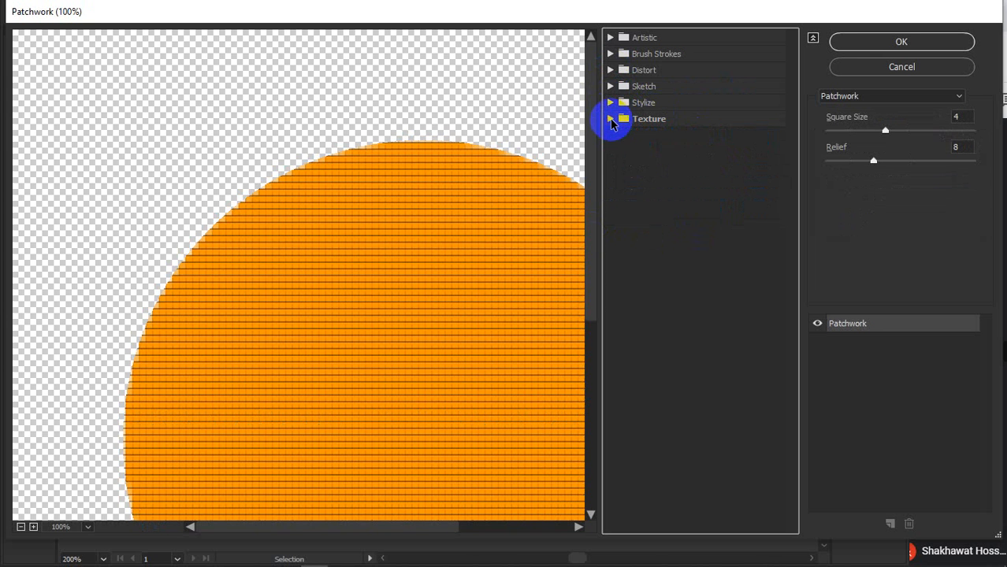
- Preview the Accented Edges, Crosshatch, Ink Outlines and Sprayed Strokes brush stroke effects on the circle
left_click(610, 57)
left_click(635, 77)
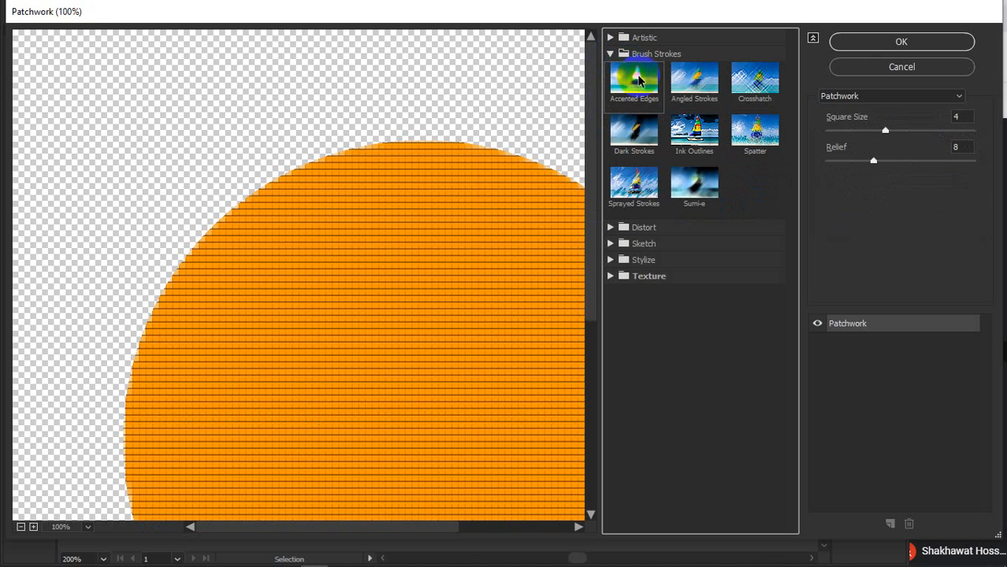
left_click(768, 88)
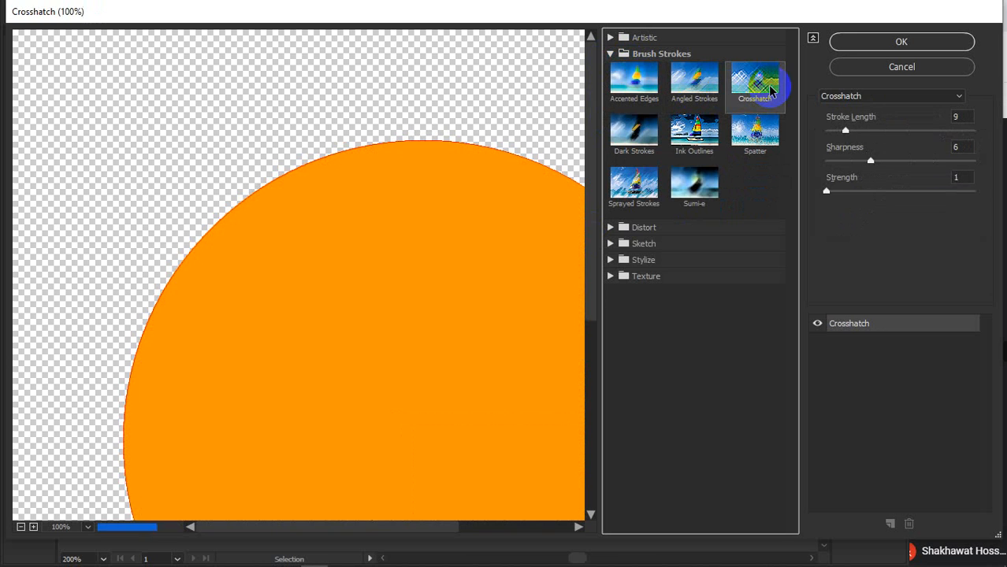
left_click(697, 133)
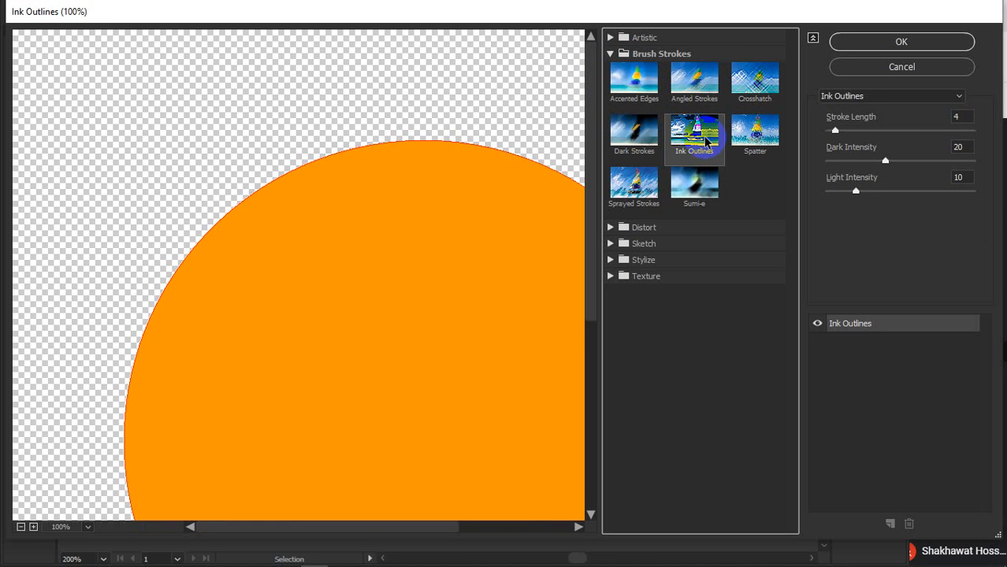
left_click(630, 201)
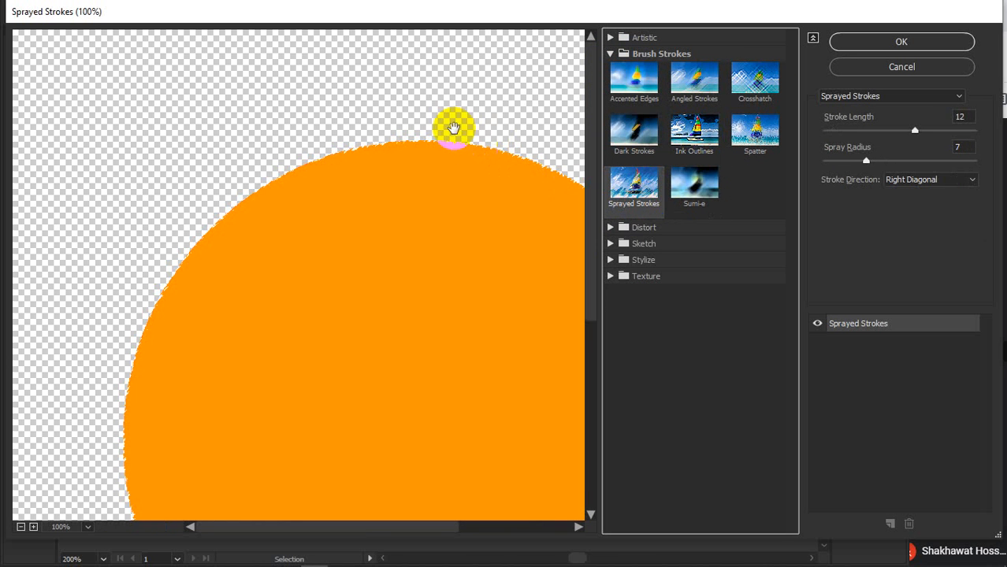
left_click(617, 91)
- Preview the Artistic effects Colored Pencil, Cutout and Rough Pastels on the circle, ending with Underpainting
left_click(611, 37)
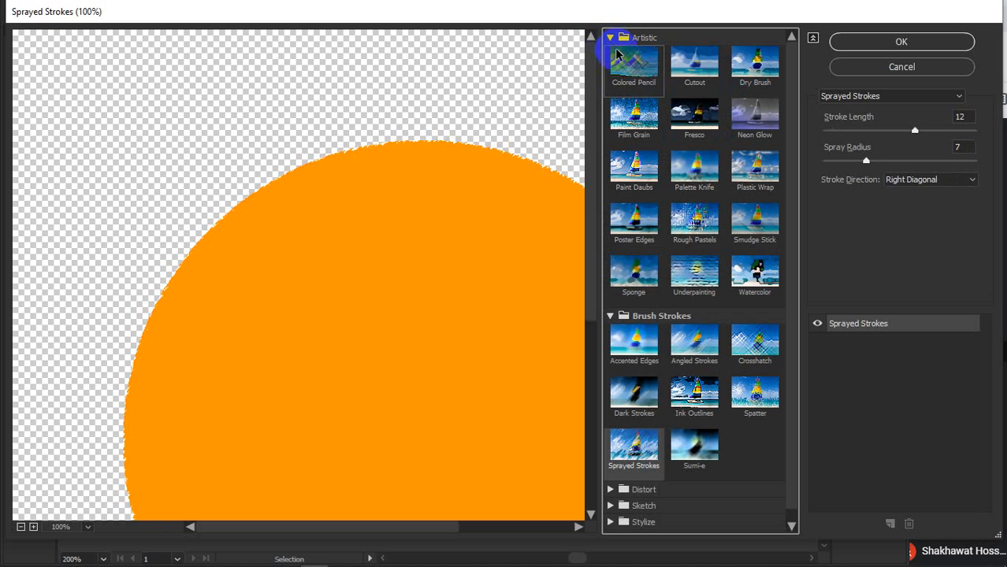
left_click(630, 76)
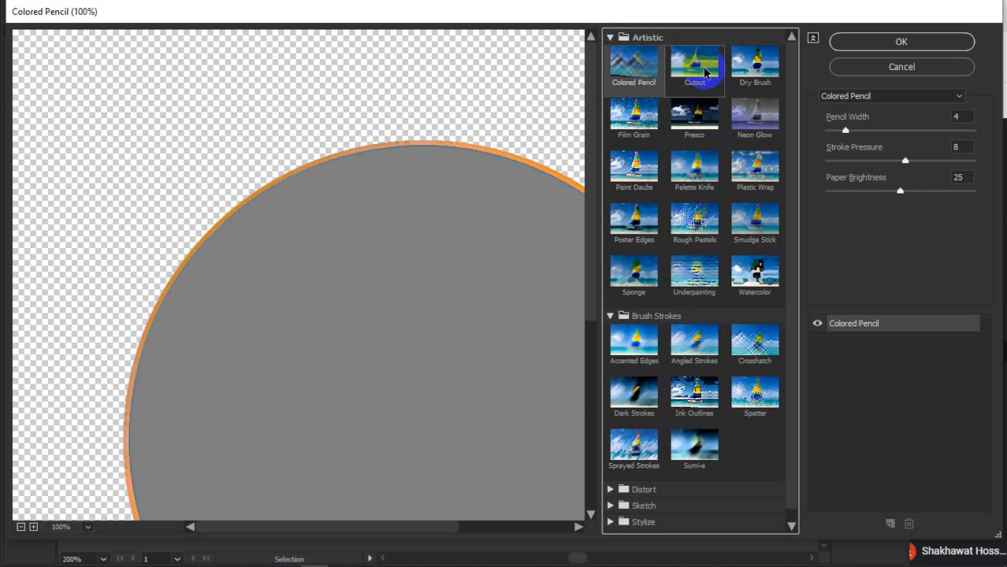
left_click(704, 72)
left_click(697, 215)
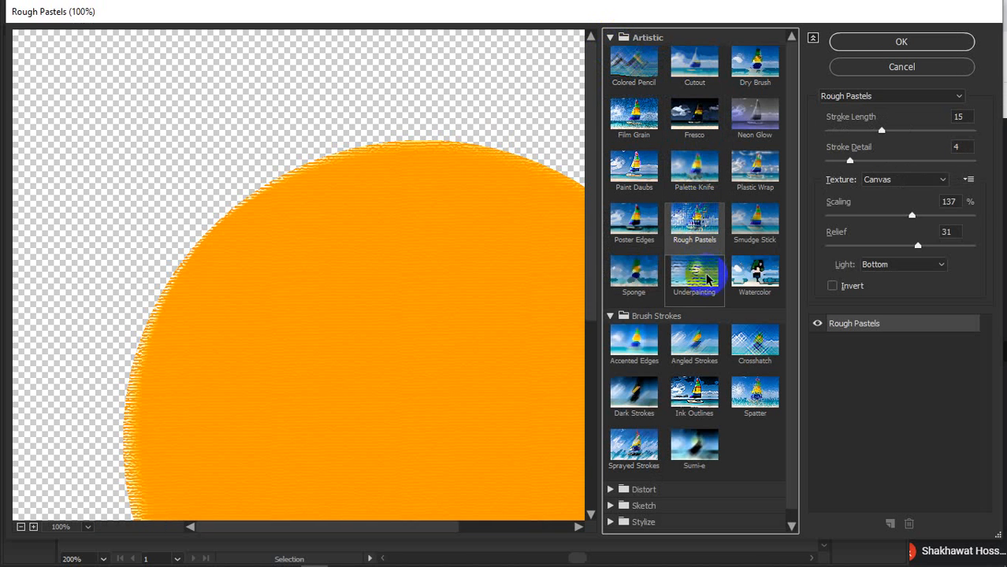
left_click(695, 295)
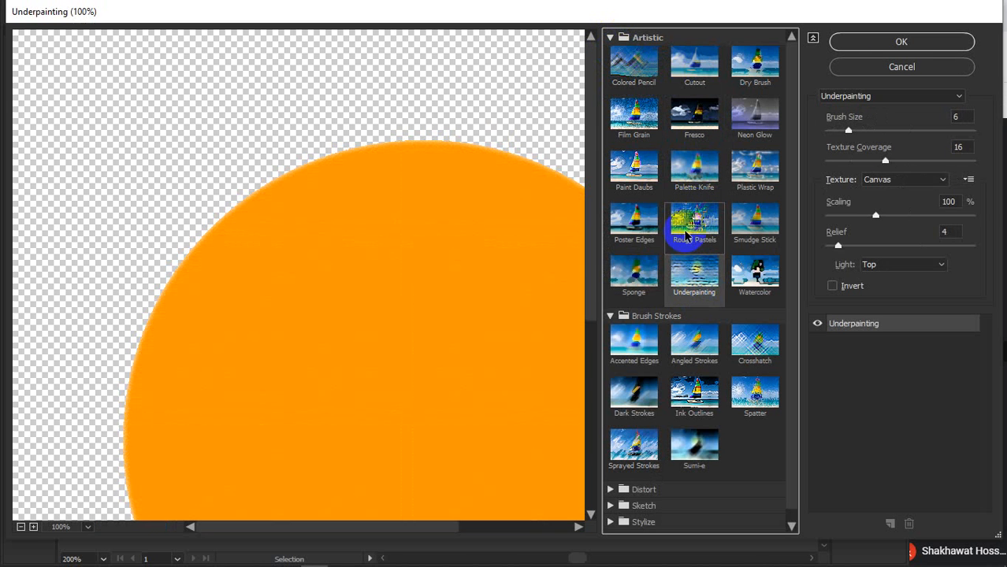
left_click(611, 37)
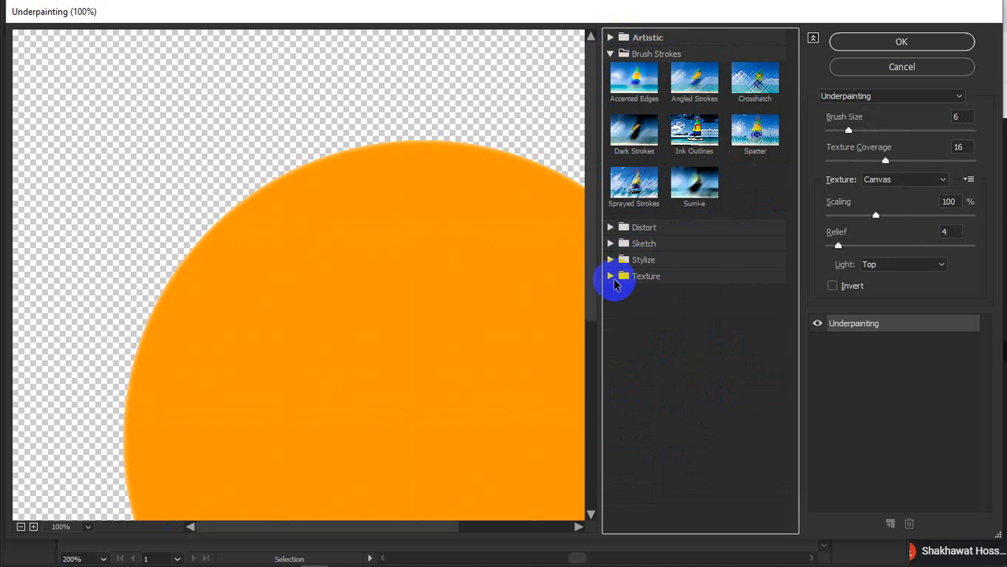
- Try the Grain texture effect on the circle with Intensity 57, Contrast 45 and the Regular grain type, and undo it
left_click(611, 276)
left_click(694, 301)
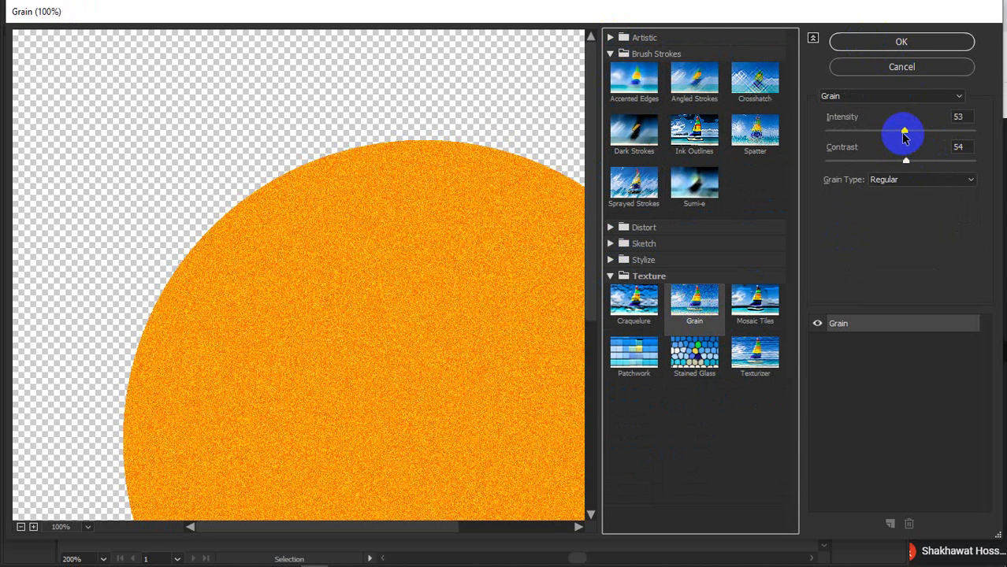
left_click_drag(903, 130, 893, 161)
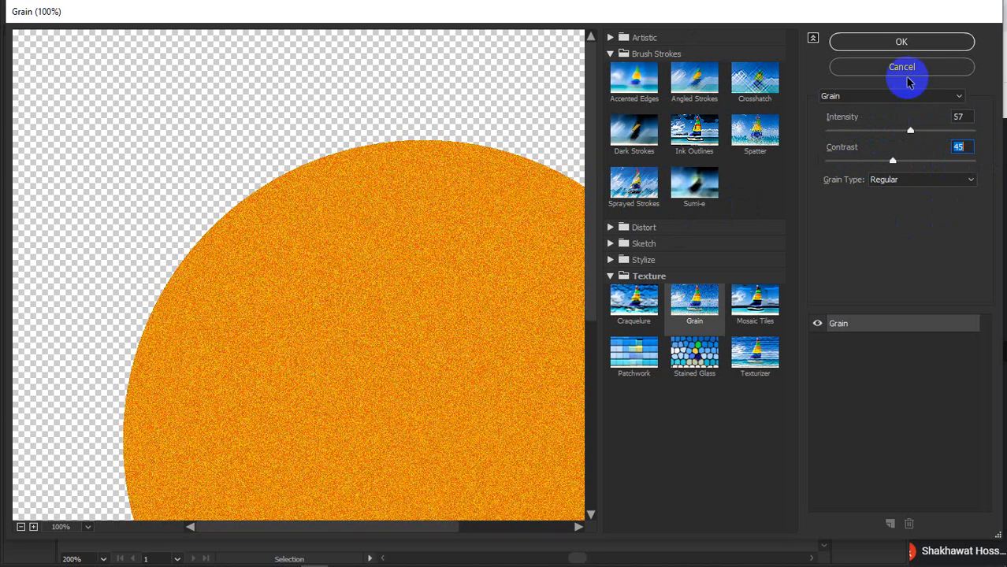
left_click(900, 42)
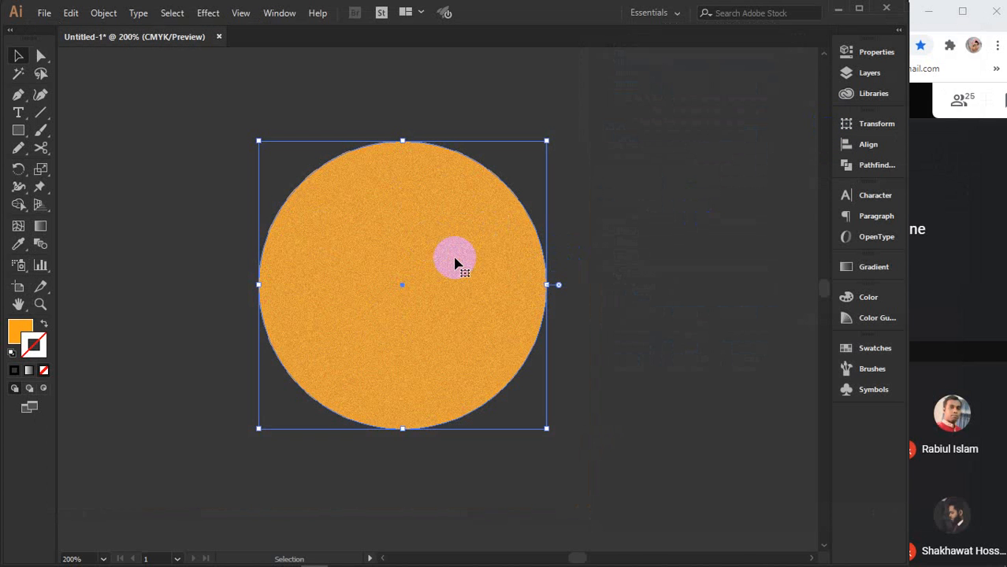
key("ctrl+z")
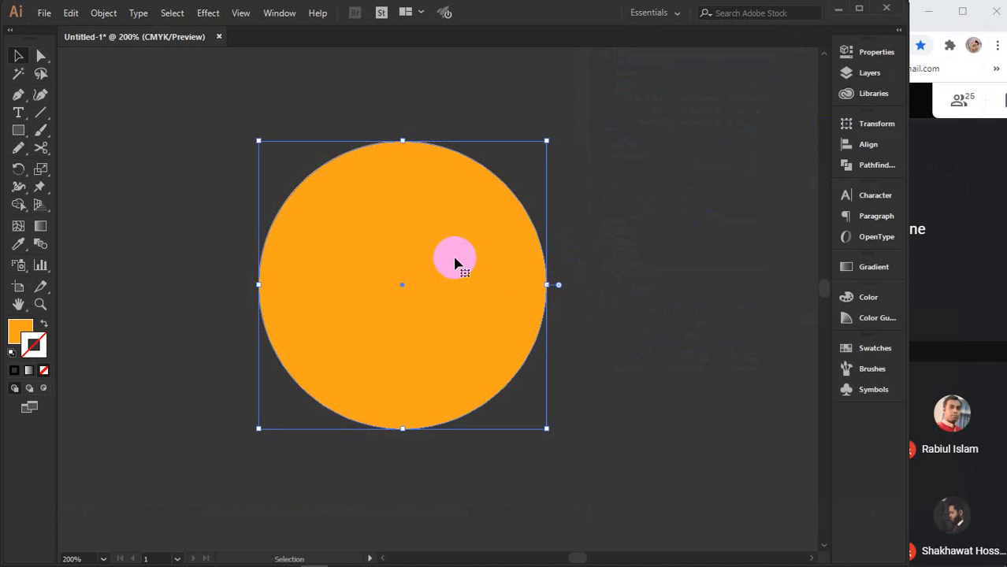
left_click(208, 12)
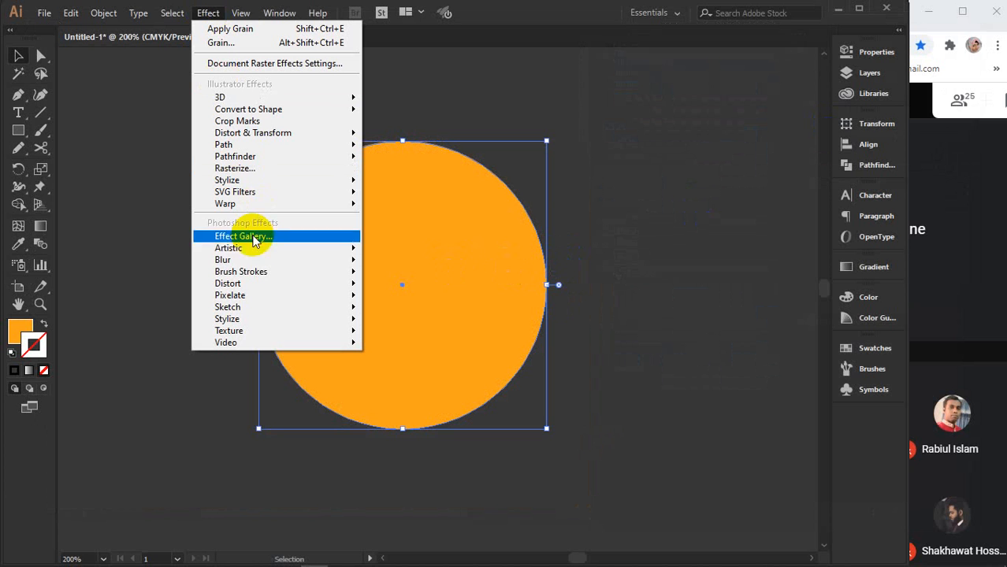
mouse_move(245, 260)
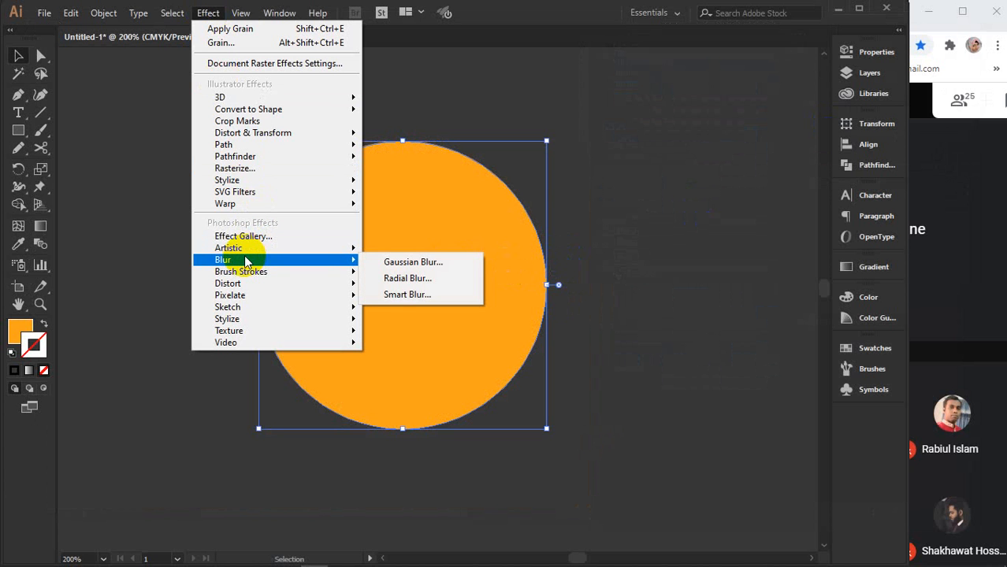
left_click(625, 266)
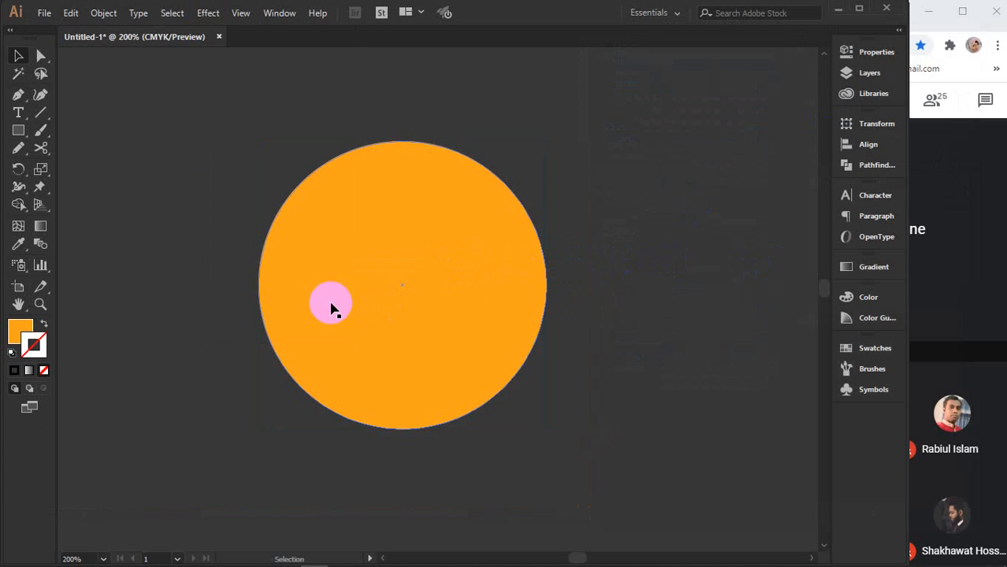
left_click(355, 337)
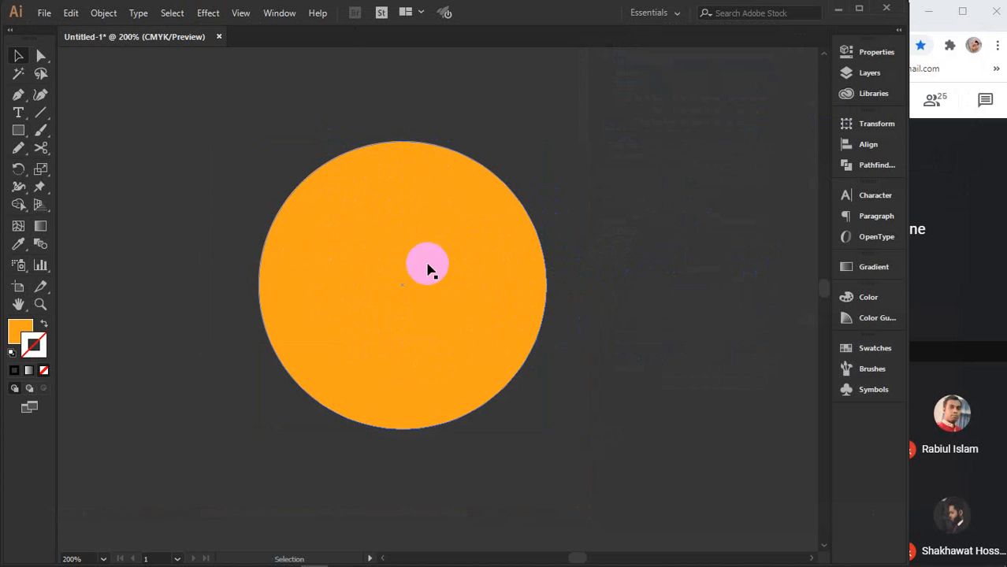
left_click(361, 443)
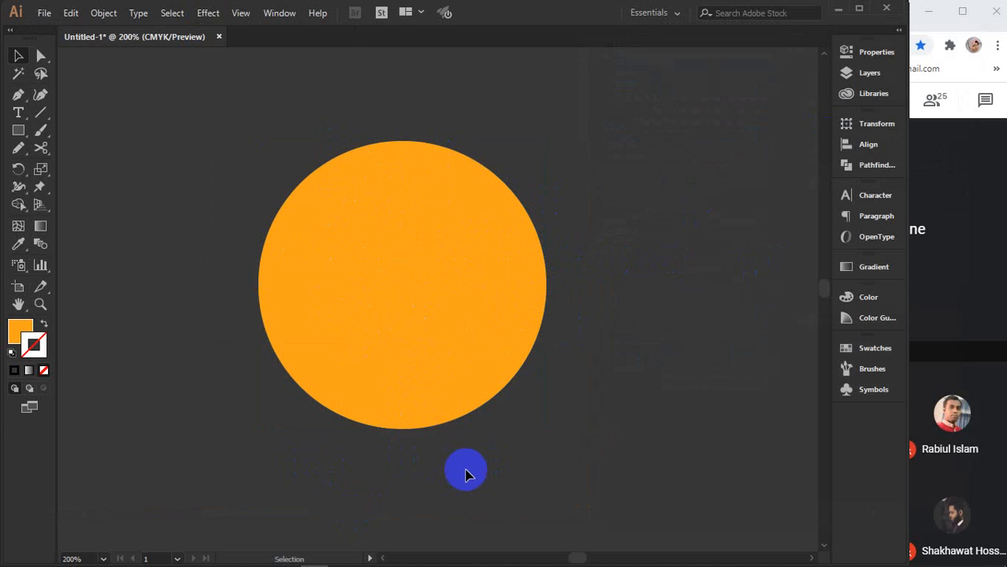
- Draw a wide, very flat orange ellipse just below the circle and deselect it
scroll(471, 475, "down", 2)
left_click(19, 132)
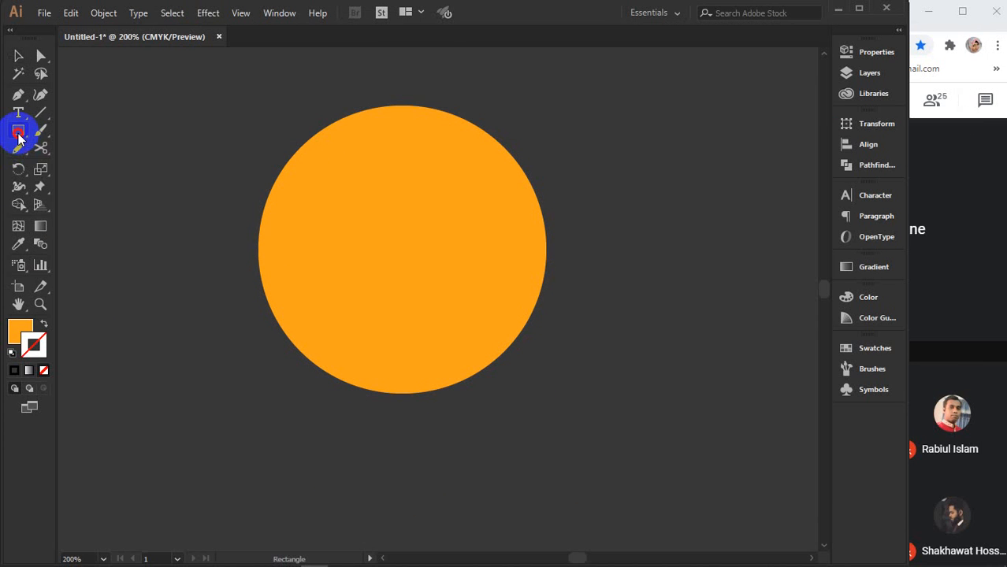
left_click(55, 166)
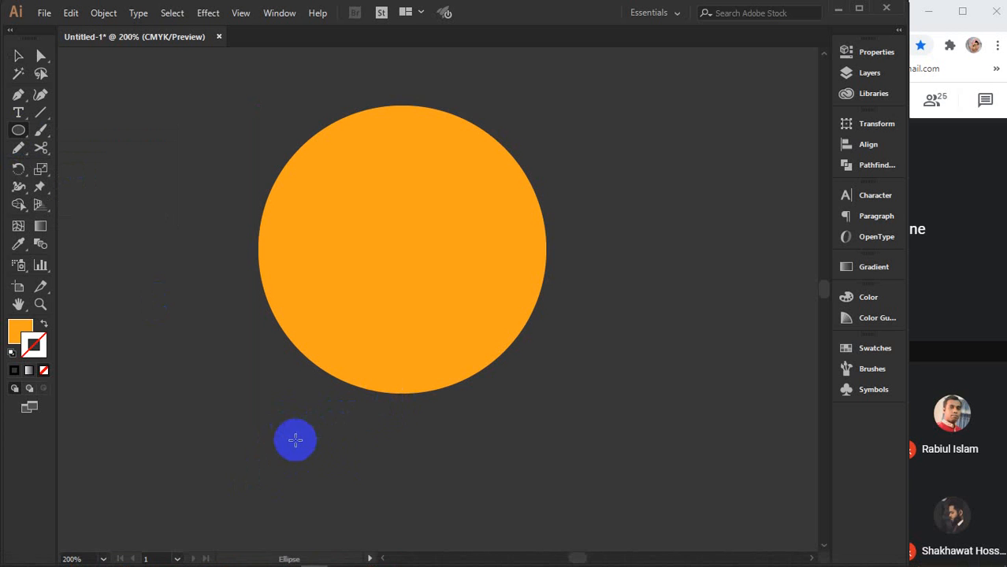
left_click_drag(285, 451, 527, 466)
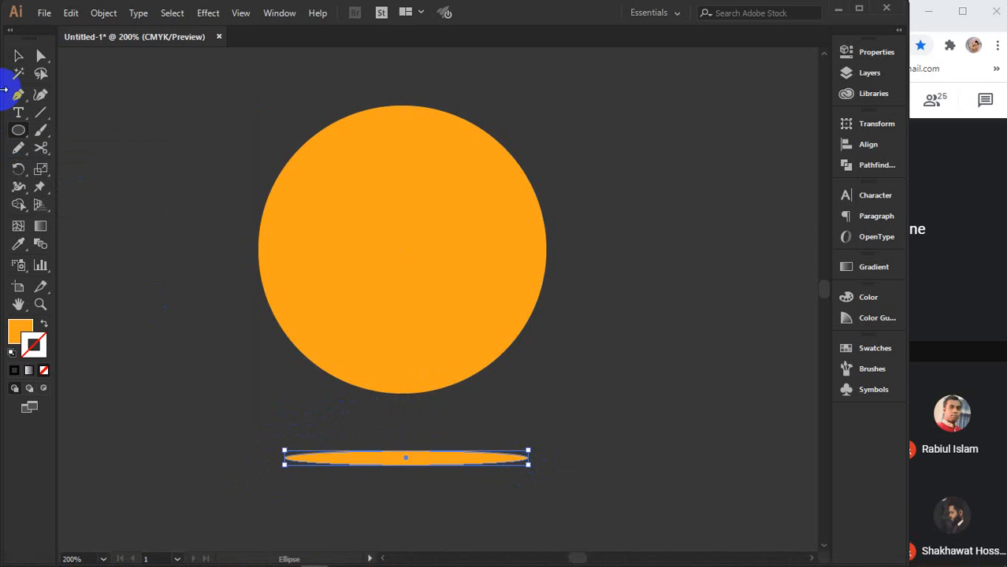
left_click(19, 55)
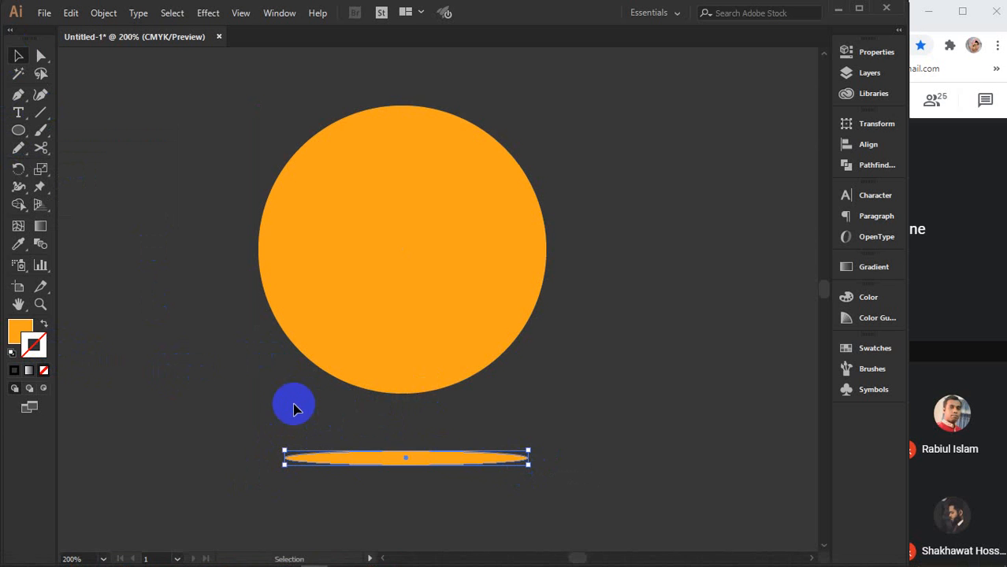
left_click(232, 425)
- Apply a Gaussian Blur with a radius of 25 pixels to the flat ellipse
left_click(376, 468)
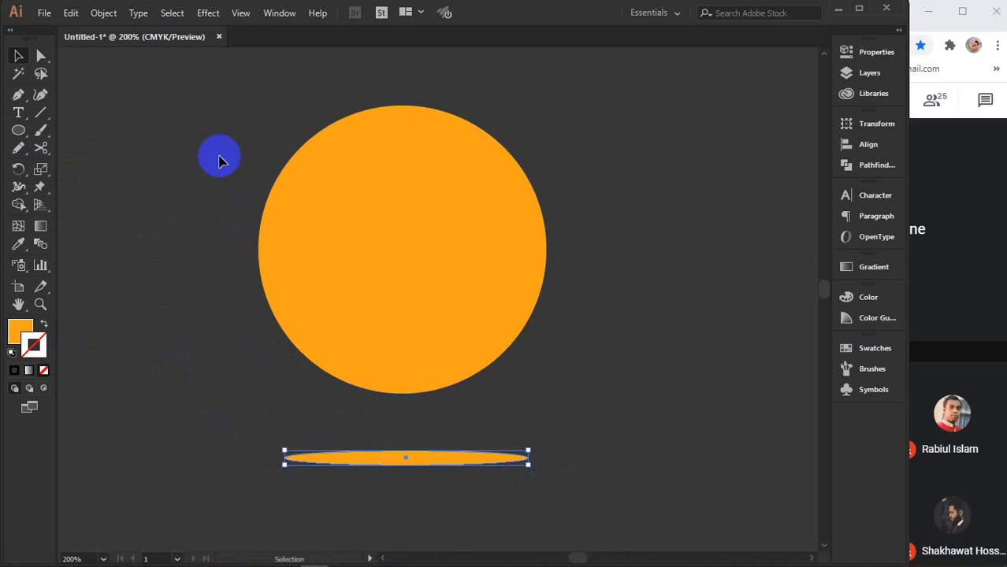
left_click(211, 16)
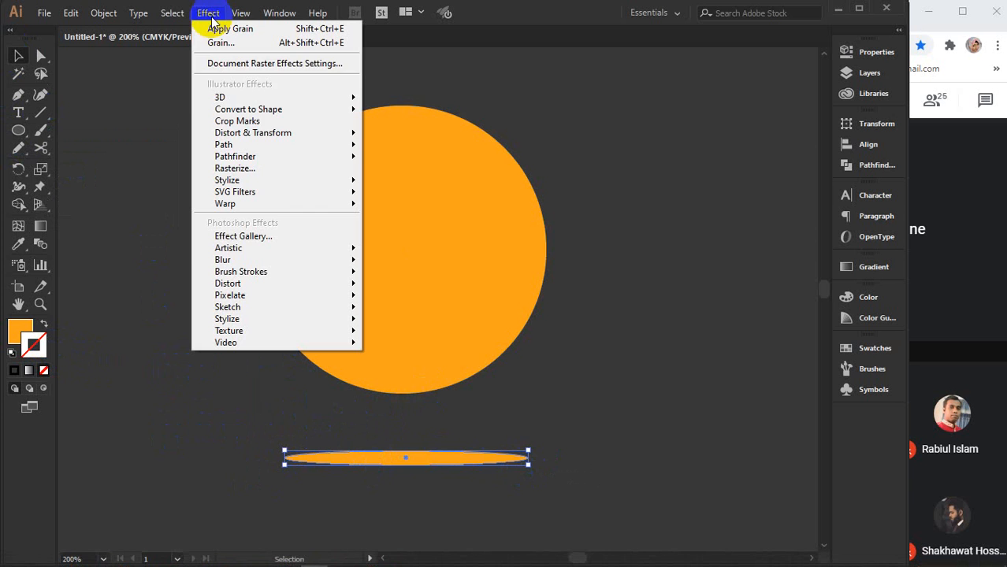
mouse_move(247, 268)
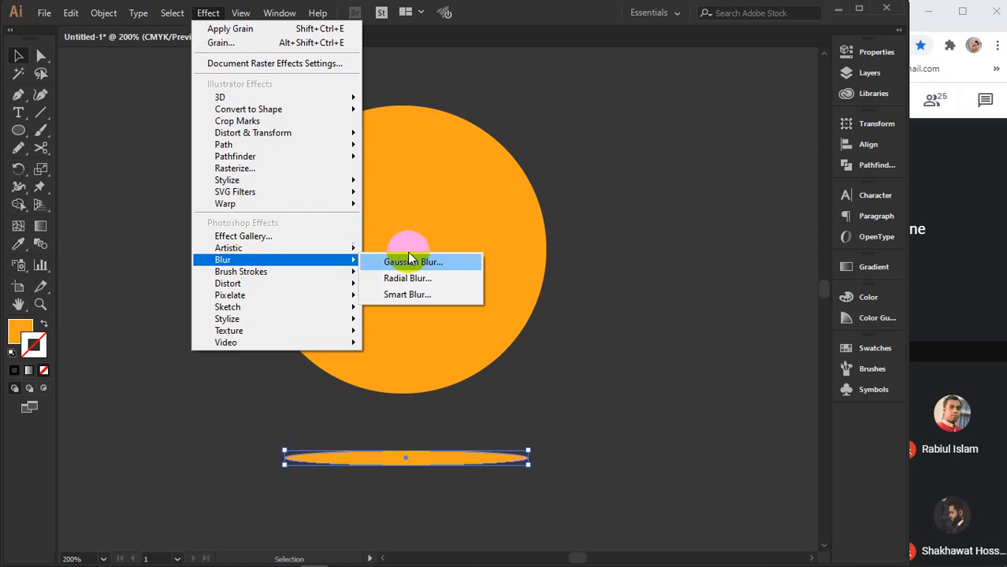
left_click(432, 264)
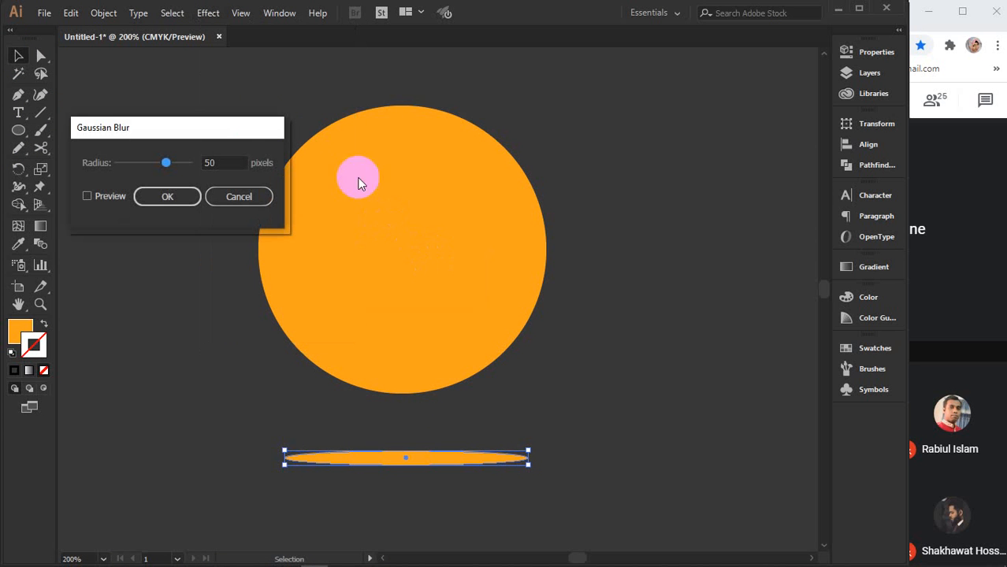
left_click_drag(237, 130, 762, 124)
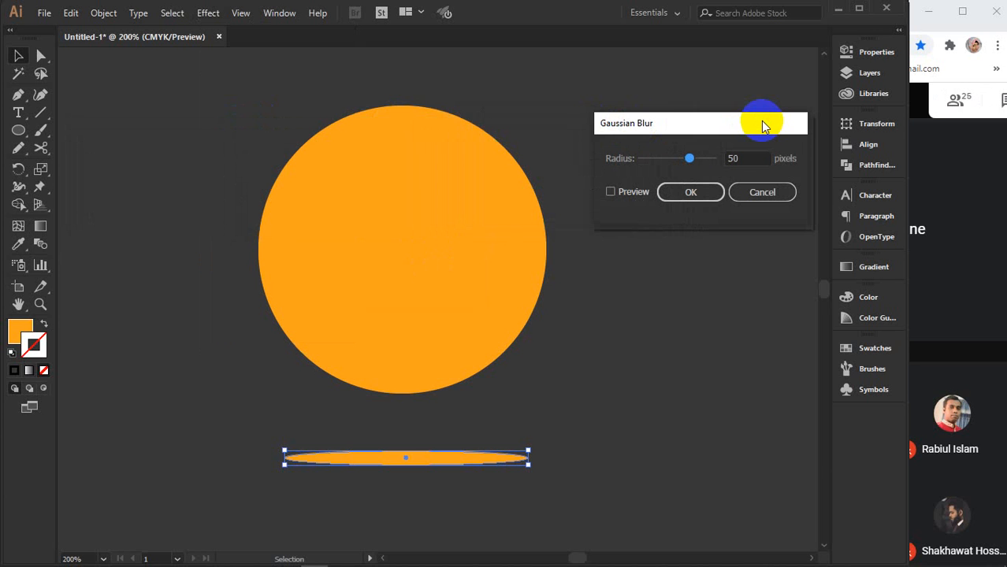
left_click(622, 193)
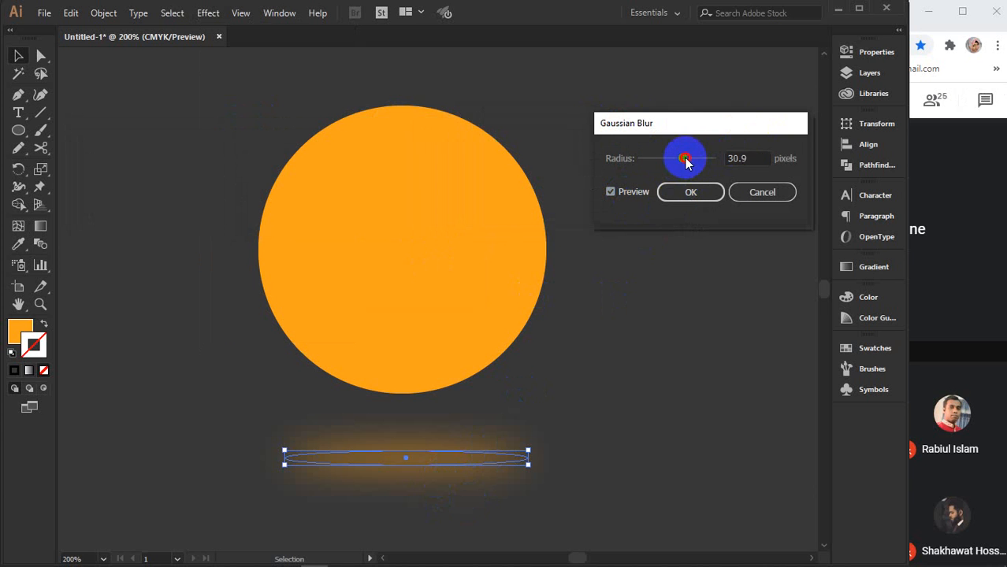
mouse_move(686, 157)
left_mouse_down()
mouse_move(652, 158)
mouse_move(691, 162)
left_mouse_up()
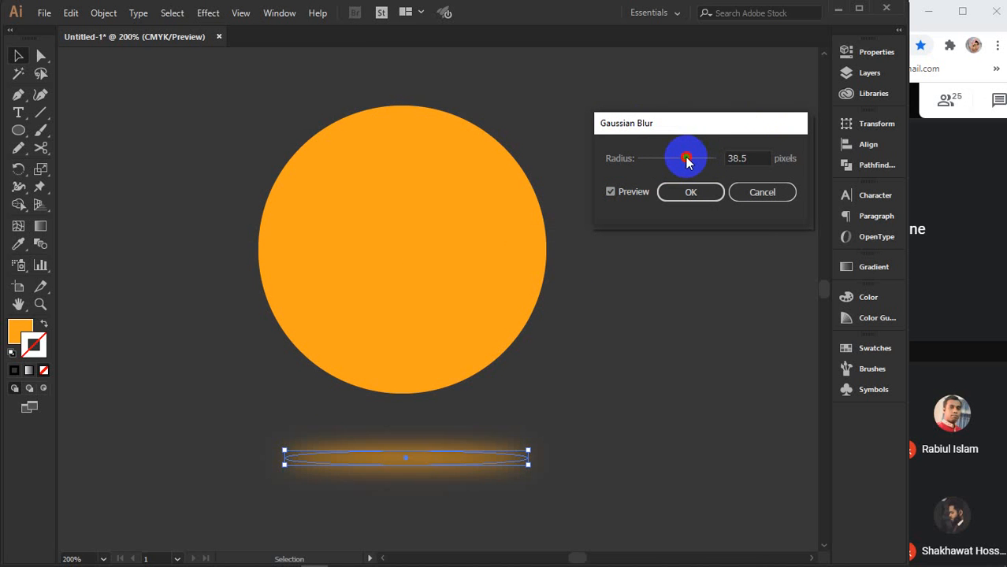
double_click(753, 159)
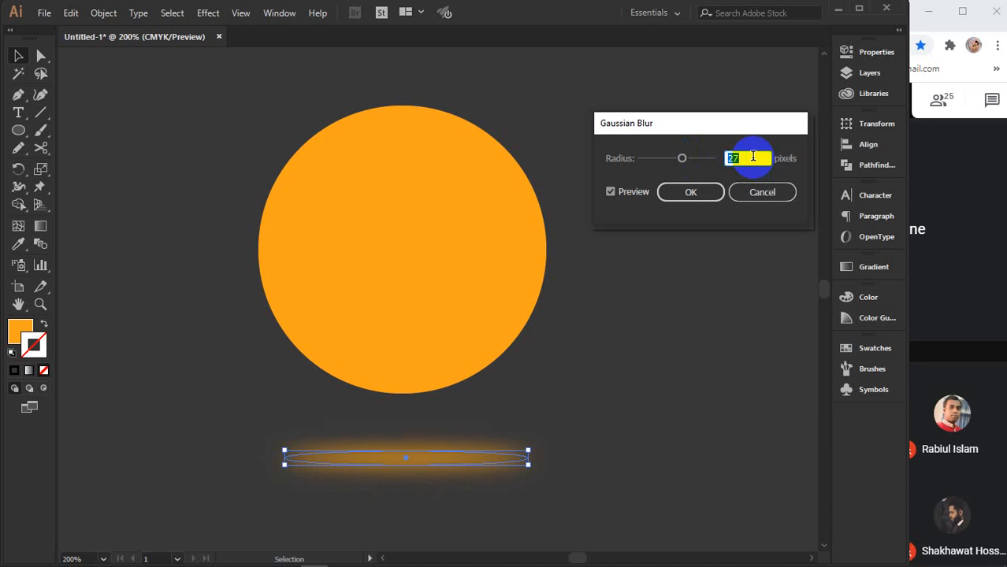
left_click(704, 191)
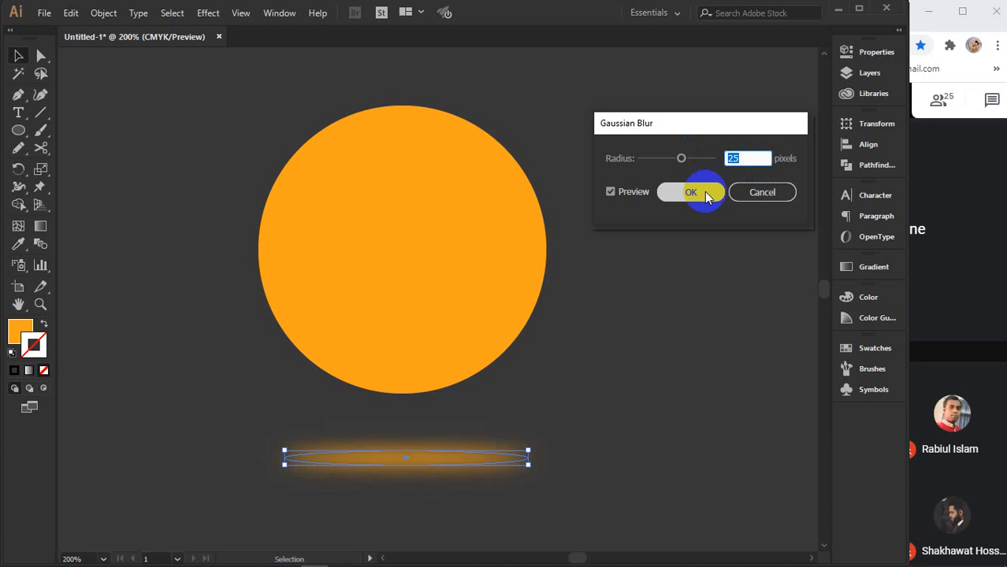
- Change the blurred ellipse's fill to dark grey with C, M and Y at 0% and K at 84%
left_click(21, 329)
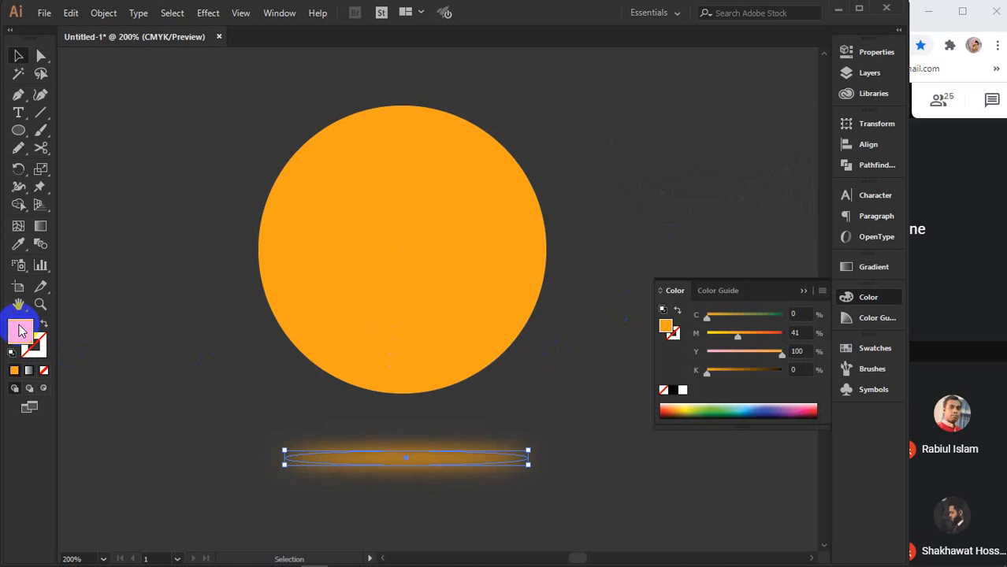
left_click(712, 412)
left_click(672, 386)
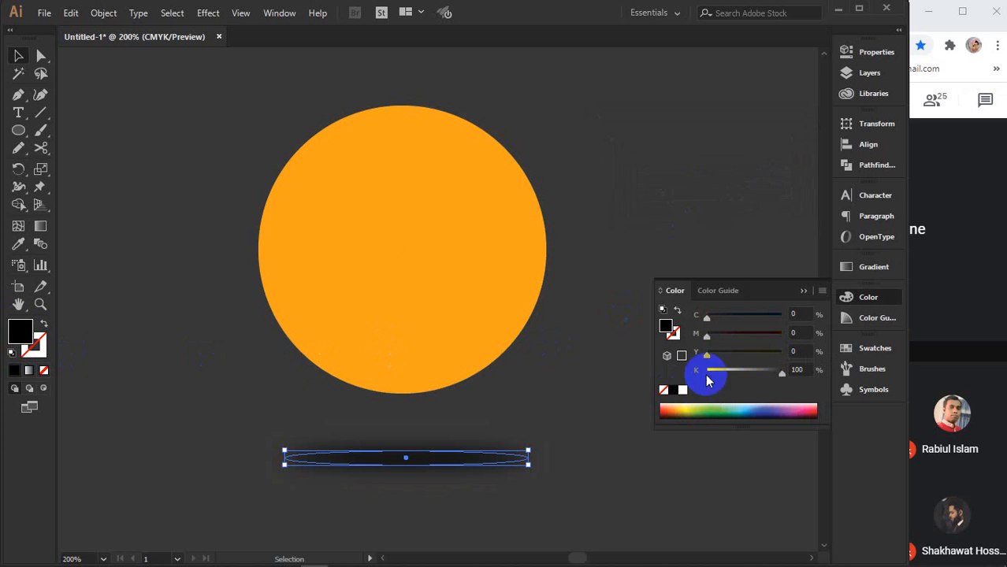
left_click_drag(772, 373, 772, 372)
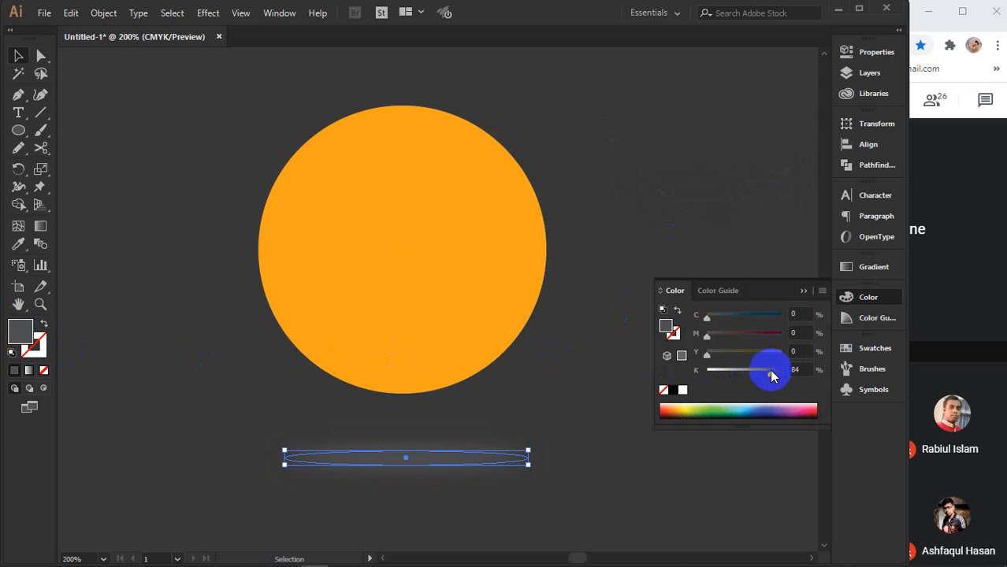
left_click(801, 293)
- Align the circle and the blurred ellipse on their horizontal centers and move the circle down closer to the ellipse
left_click_drag(619, 176, 300, 490)
left_click(868, 144)
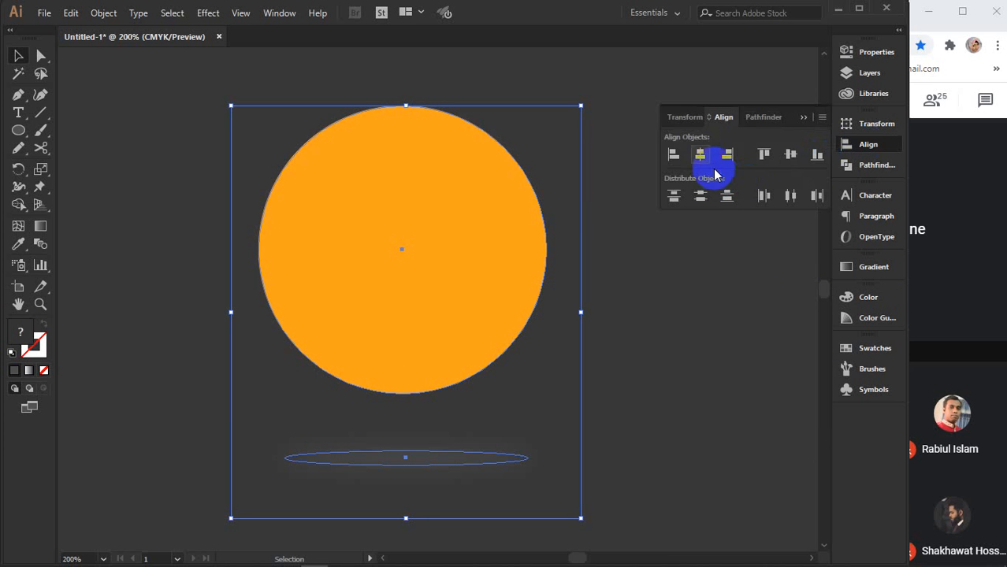
left_click(700, 154)
left_click(803, 117)
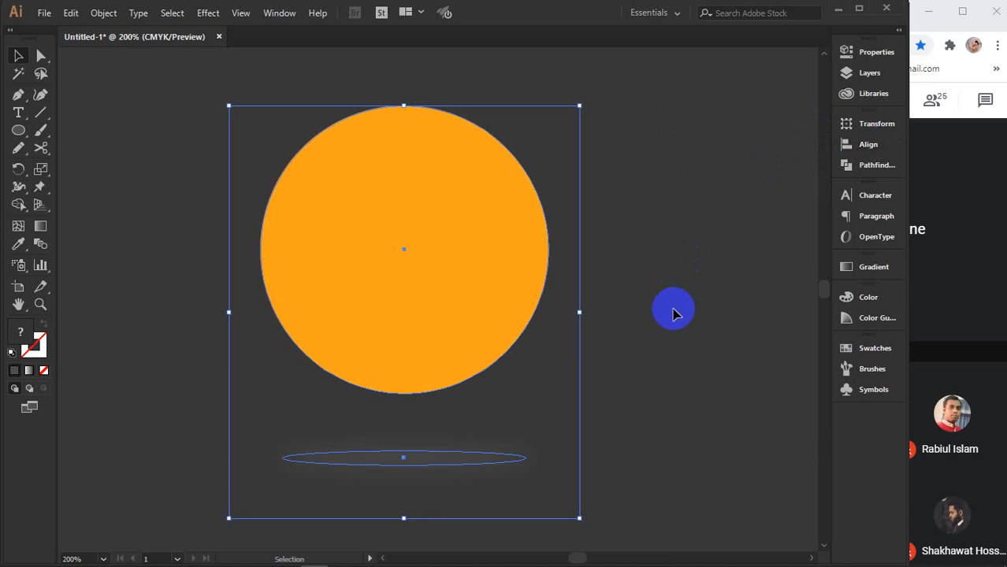
left_click(673, 314)
left_click_drag(461, 294, 463, 321)
- Delete the old artwork from the artboard, keeping the circle and its shadow
left_click_drag(637, 273, 355, 558)
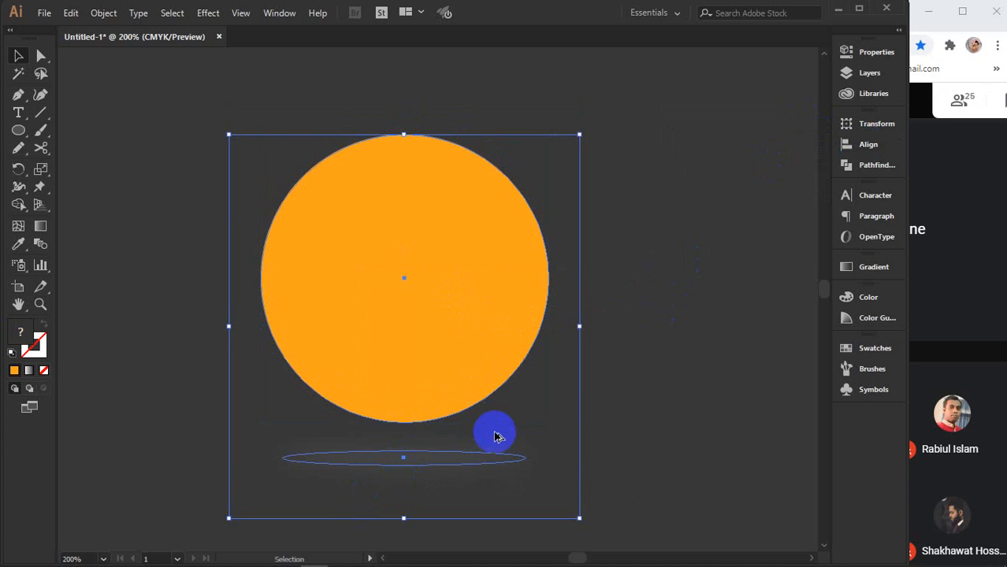
scroll(495, 437, "down", 3)
left_click_drag(634, 432, 326, 272)
left_click_drag(433, 328, 526, 455)
left_click_drag(514, 353, 226, 327)
key("Delete")
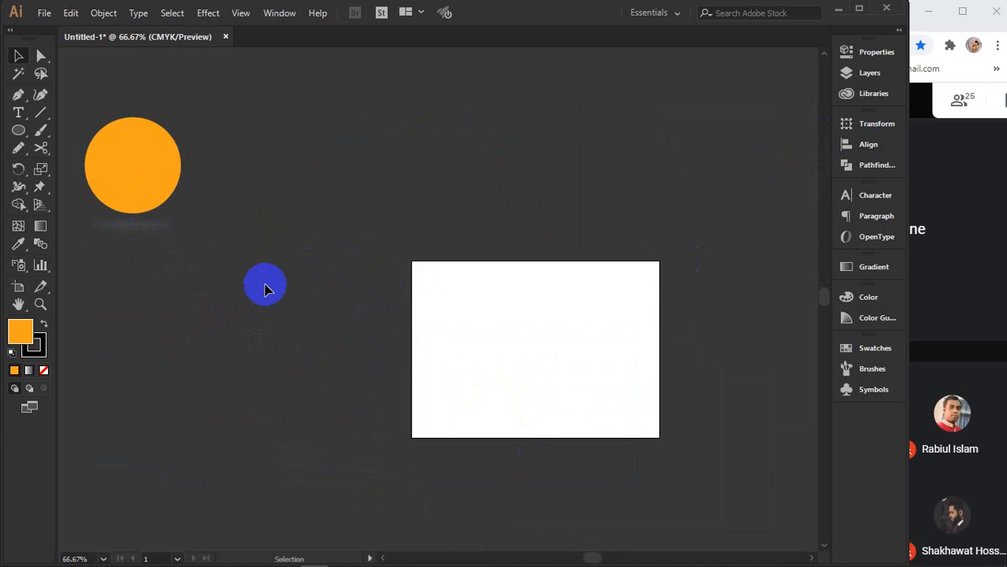
- Move the circle and its shadow together onto the middle of the white artboard and deselect them
left_click_drag(202, 281, 528, 337)
left_click(729, 372)
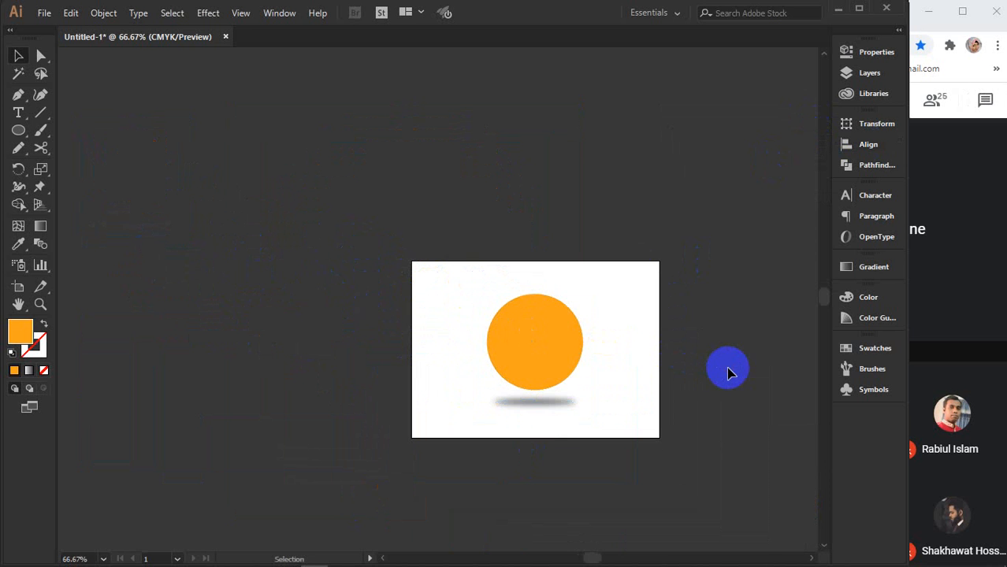
scroll(630, 362, "up", 2)
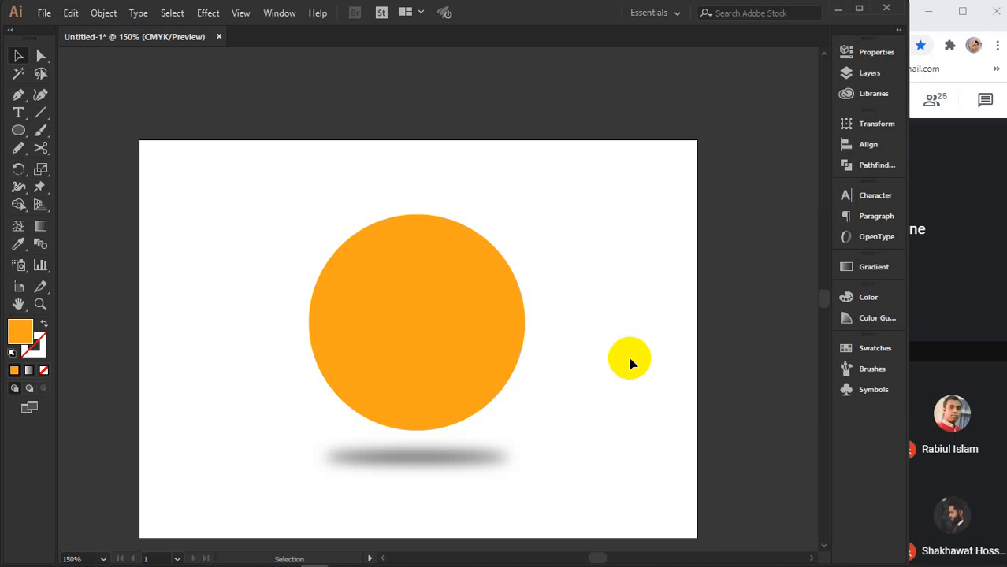
scroll(669, 355, "down", 1)
scroll(669, 354, "left", 1)
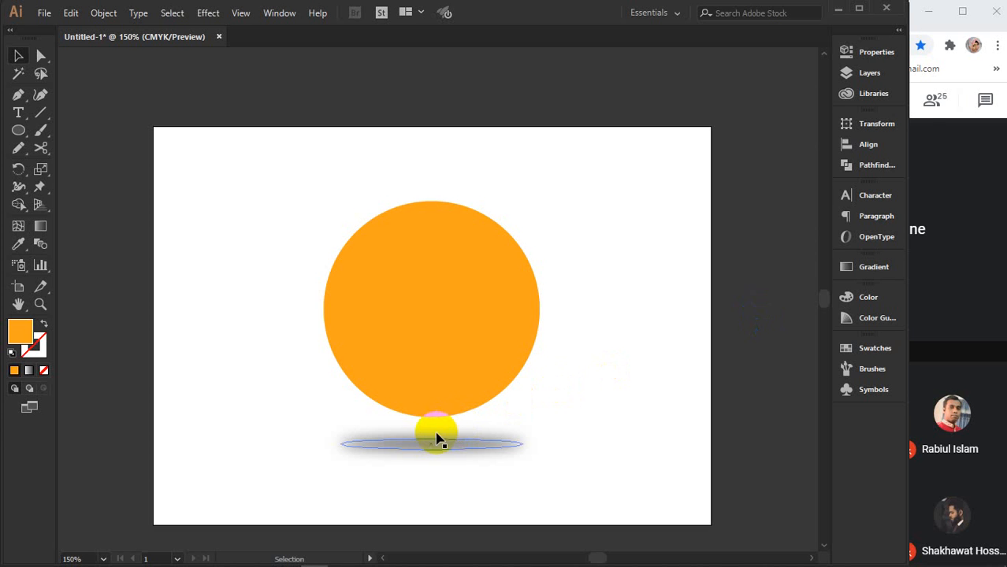
- Delete the blurred shadow ellipse below the circle
left_click(420, 446)
key("Delete")
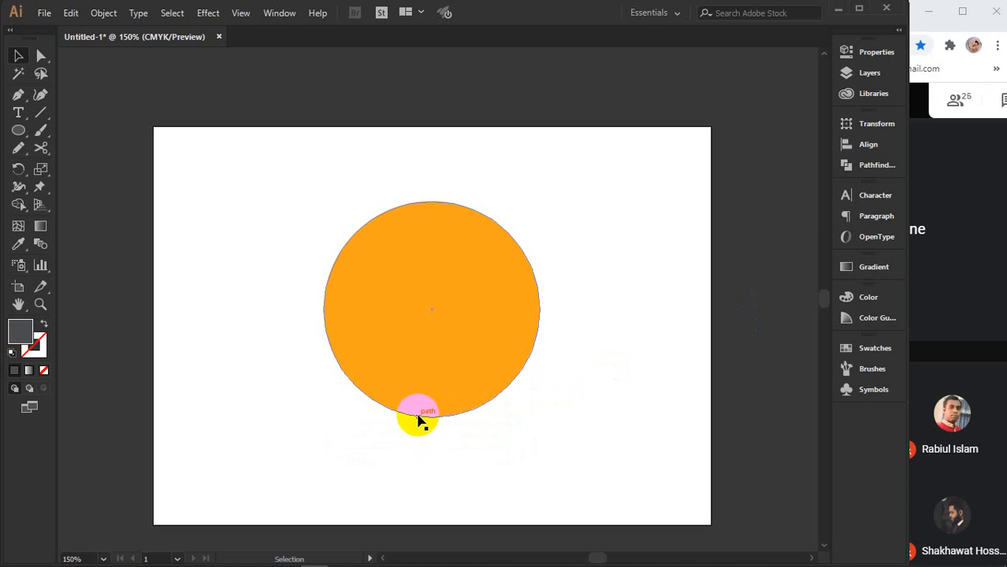
left_click(423, 381)
left_click(210, 12)
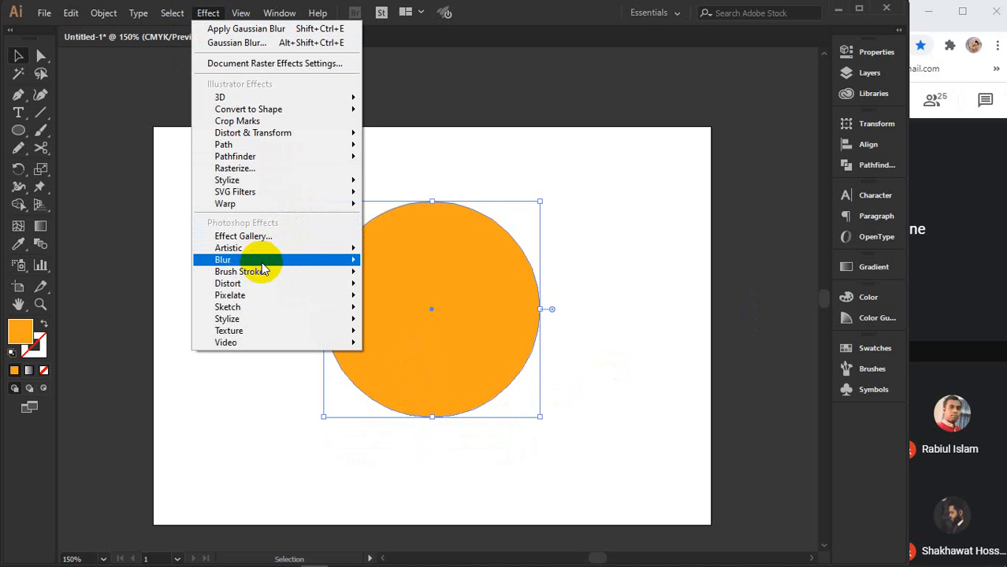
mouse_move(265, 262)
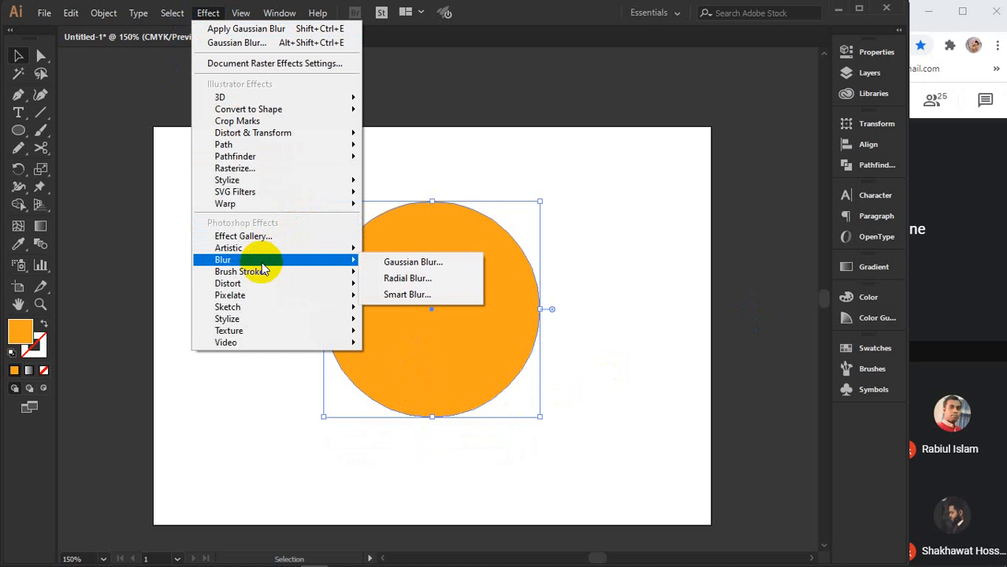
left_click(409, 279)
left_click_drag(925, 169, 729, 152)
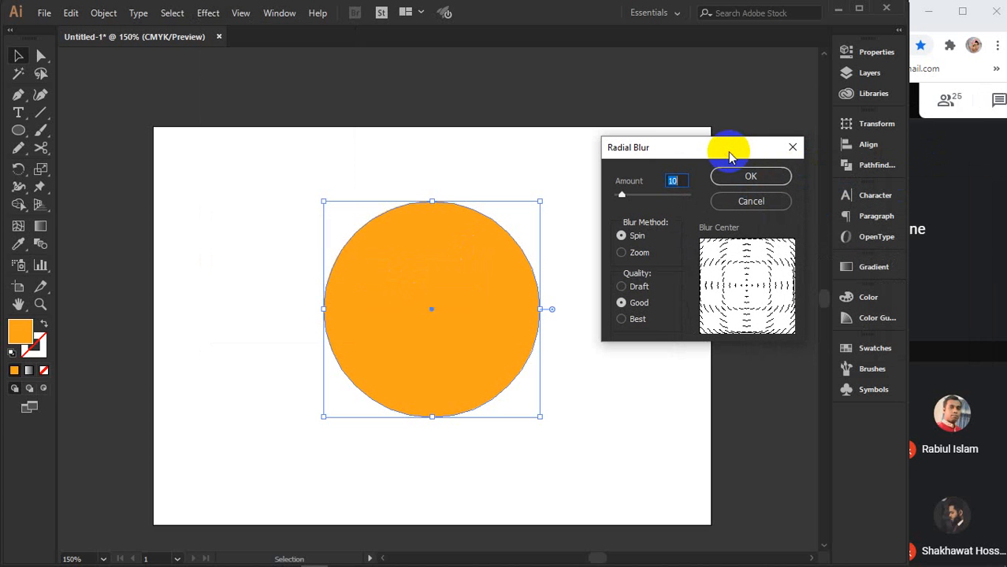
left_click(650, 196)
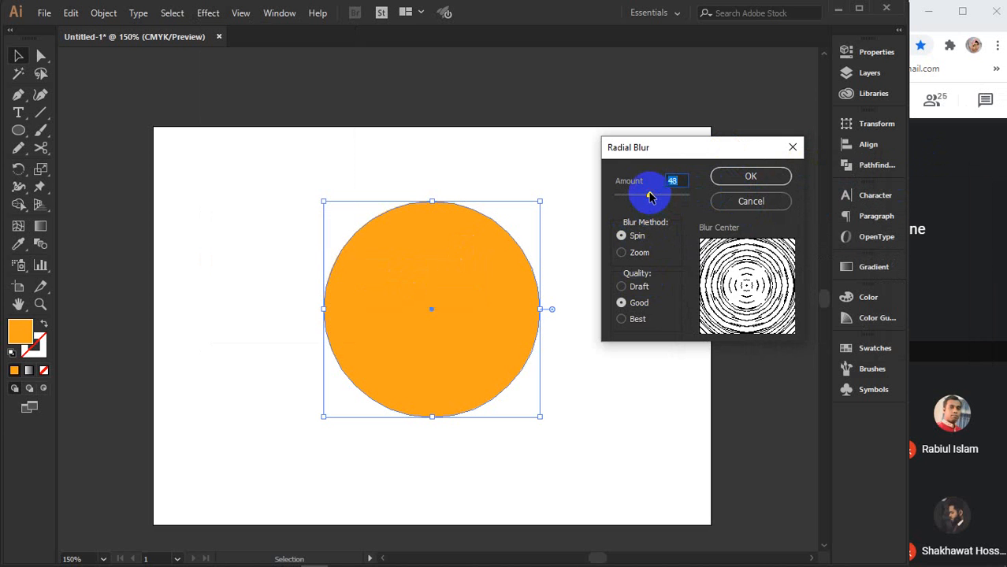
left_click(751, 202)
- Move the circle off the artboard's upper-left corner and add the text "Lorem" in the middle of the artboard
left_click_drag(517, 290, 99, 82)
left_click(18, 113)
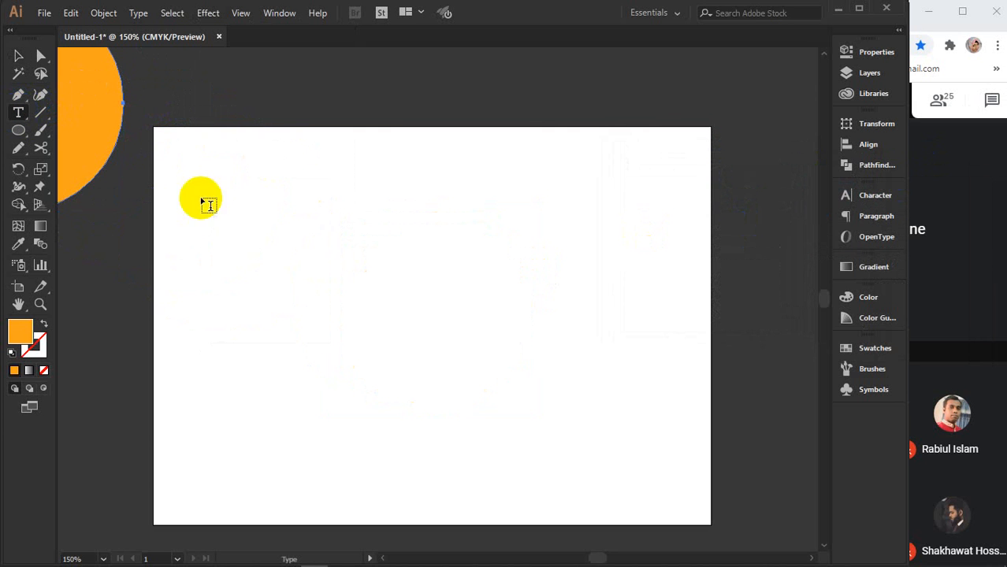
left_click(296, 305)
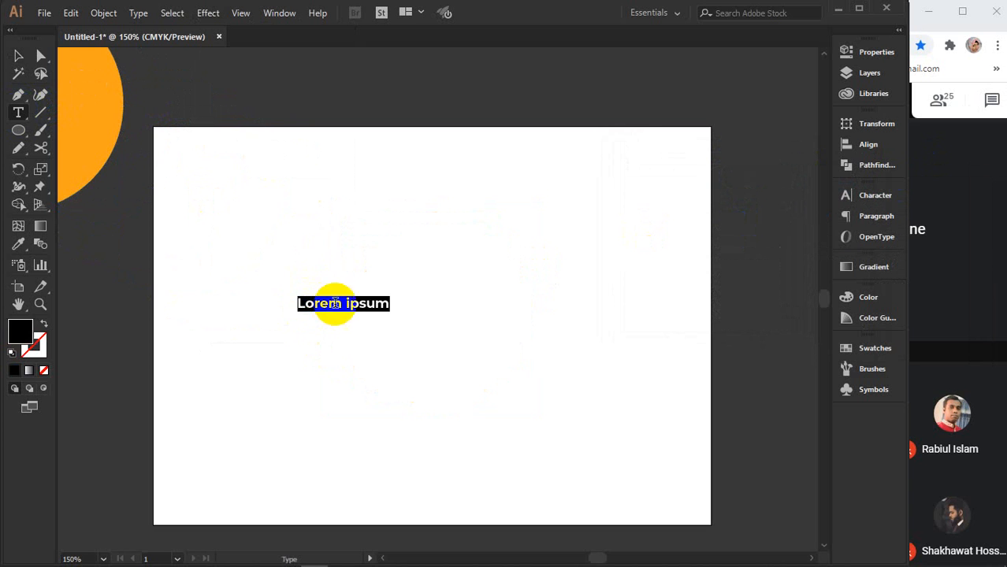
left_click_drag(342, 304, 454, 313)
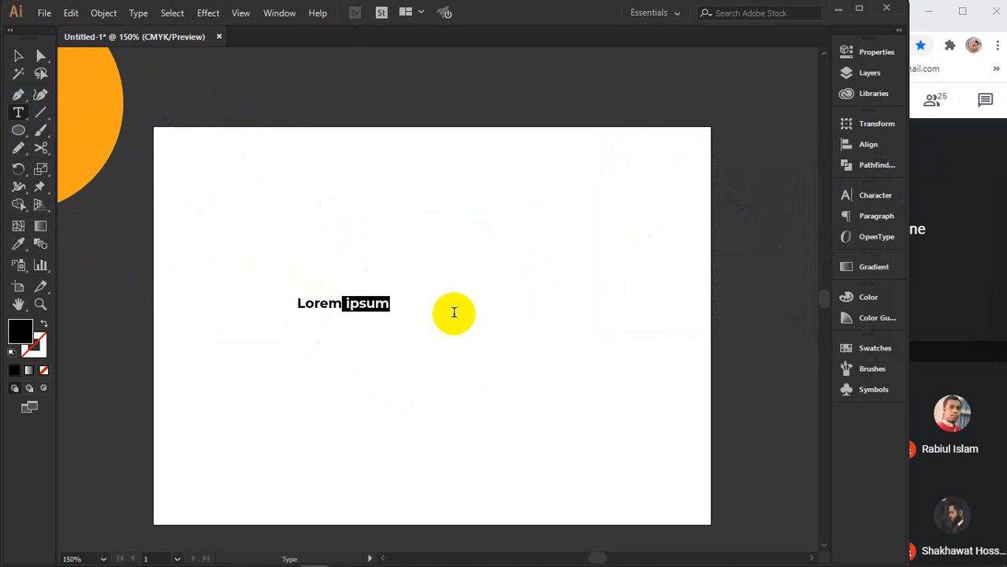
key("BackSpace")
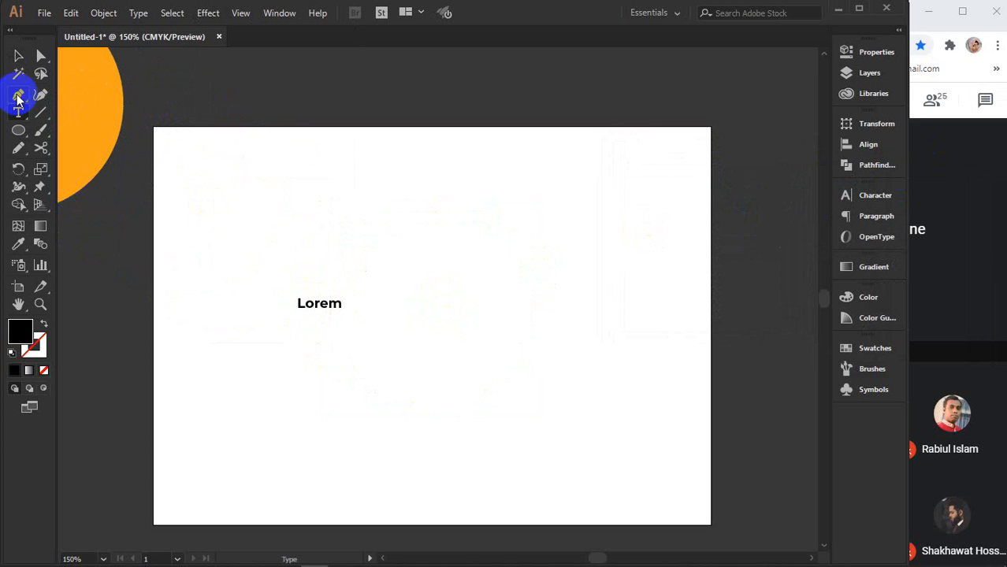
- Enlarge the "Lorem" text to fill most of the artboard's width and position it across the middle
left_click(18, 55)
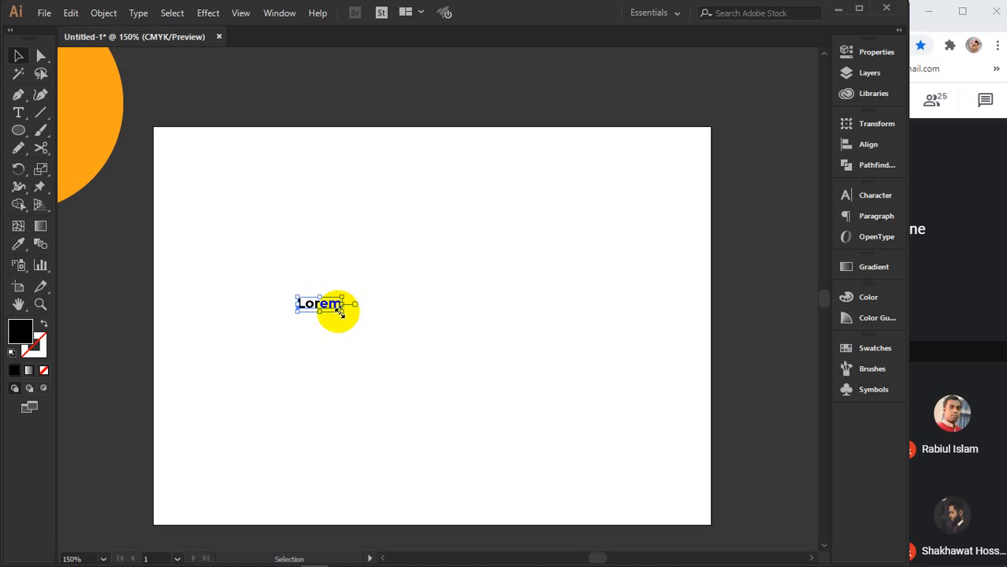
left_click_drag(338, 312, 647, 422)
left_click_drag(335, 319, 445, 327)
left_click_drag(691, 398, 644, 375)
left_click_drag(404, 308, 412, 316)
- Sample the circle's orange onto the "Lorem" text and shift its fill to the deeper orange f9901c
key("i")
left_click(83, 118)
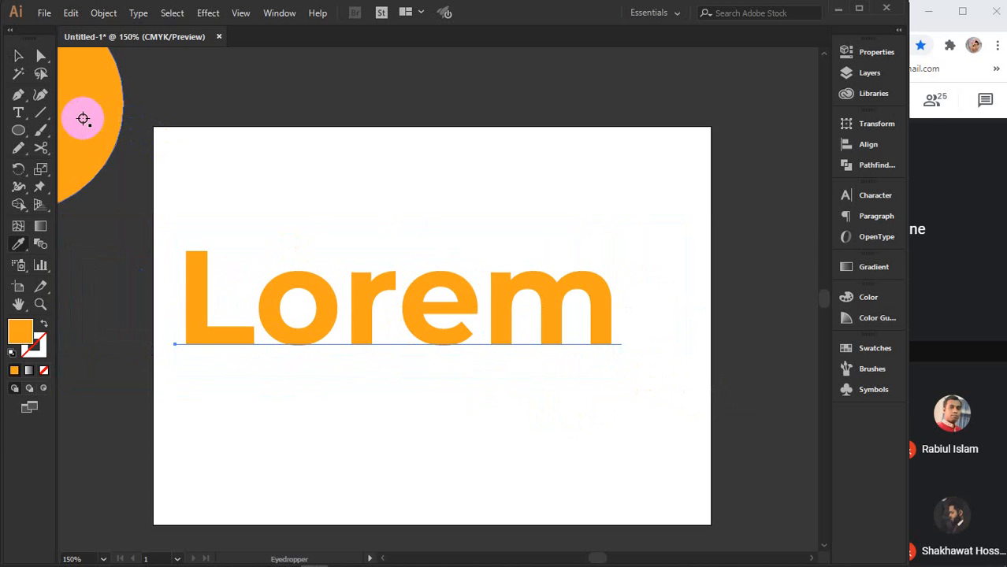
key("v")
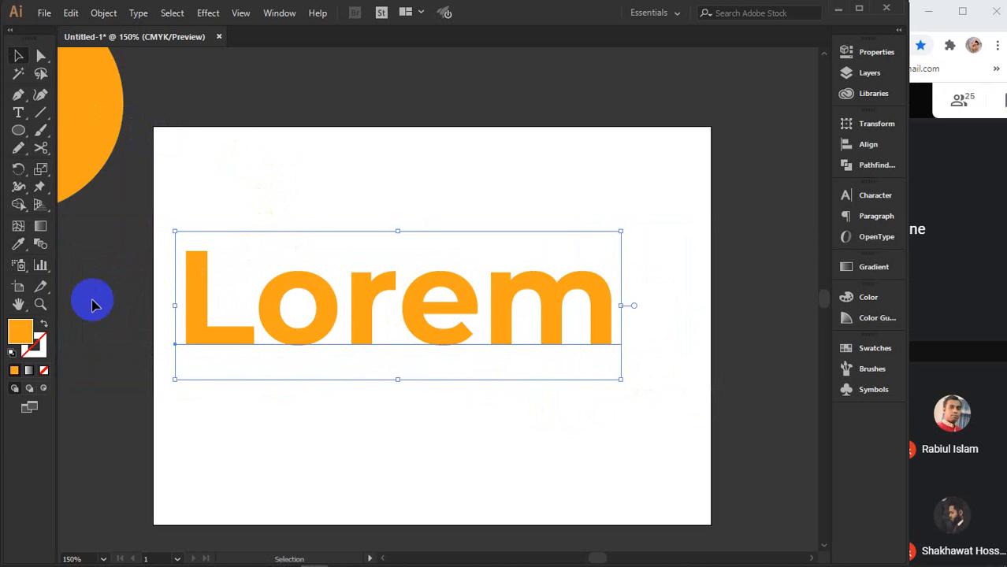
left_click(22, 329)
double_click(22, 331)
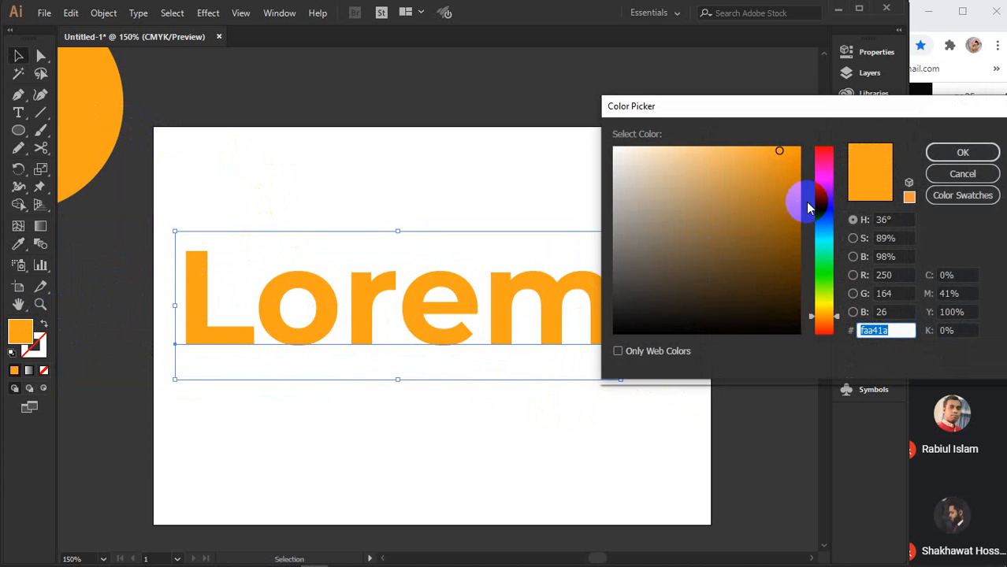
left_click_drag(820, 323, 816, 317)
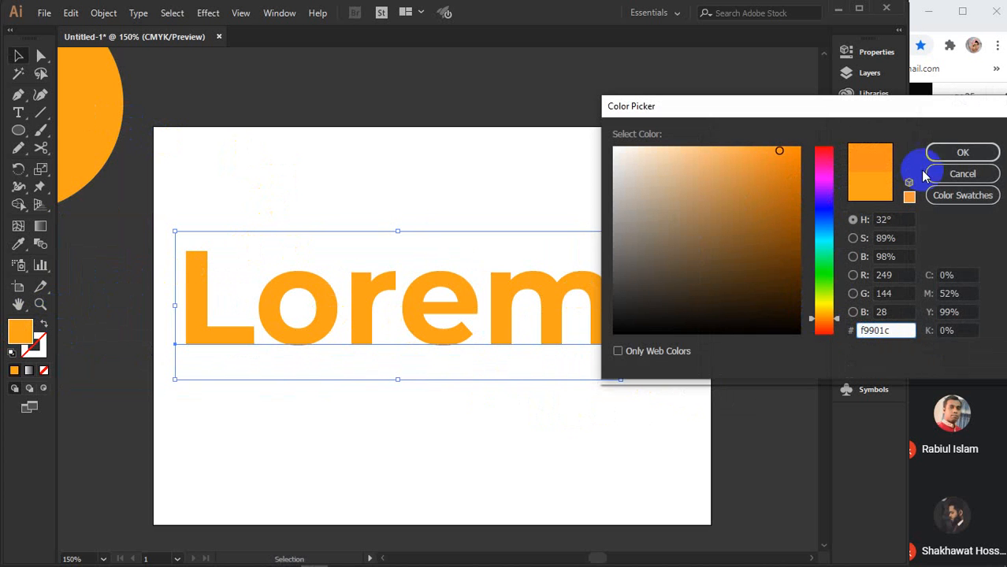
left_click(963, 152)
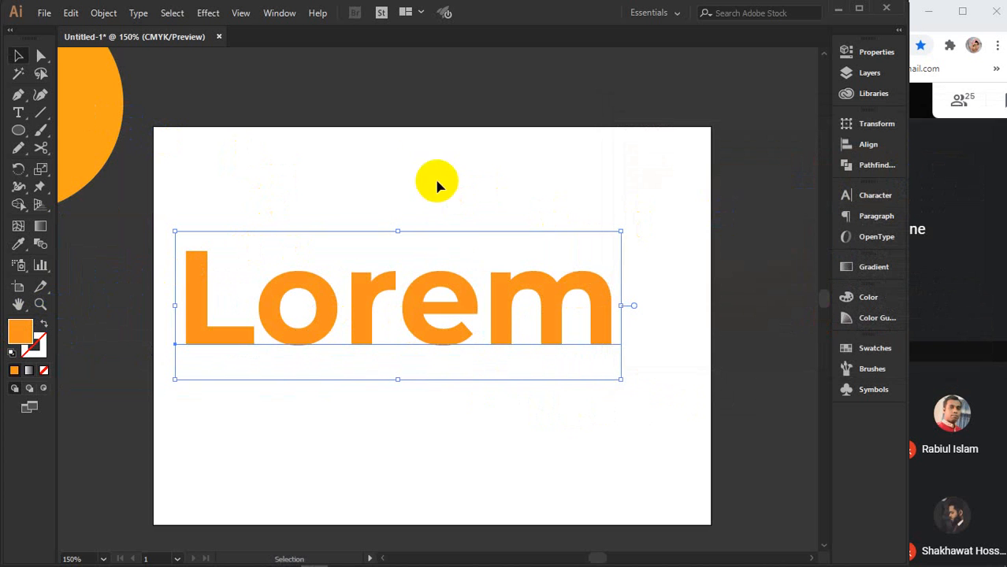
left_click(208, 12)
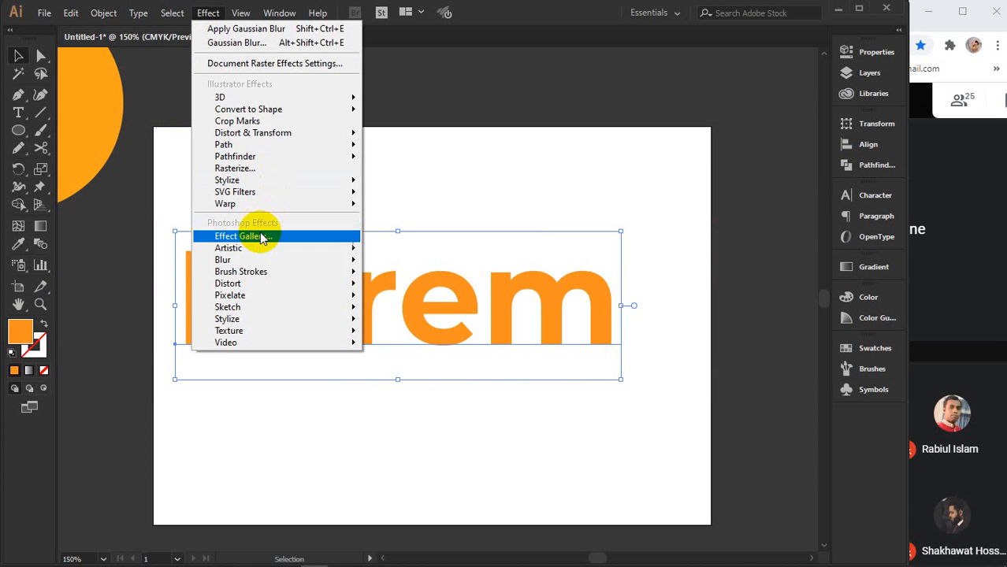
mouse_move(260, 261)
left_click(404, 279)
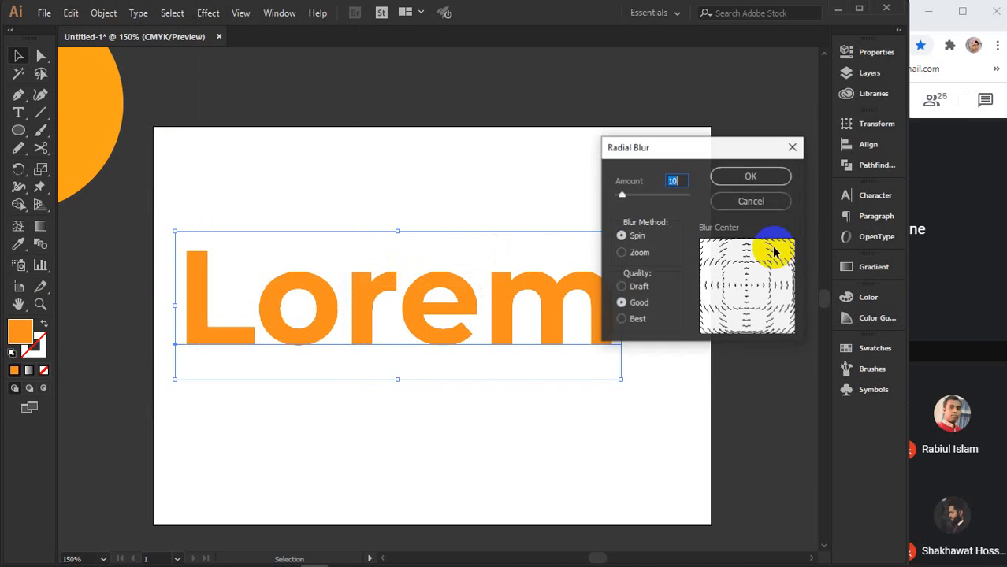
left_click_drag(686, 149, 774, 147)
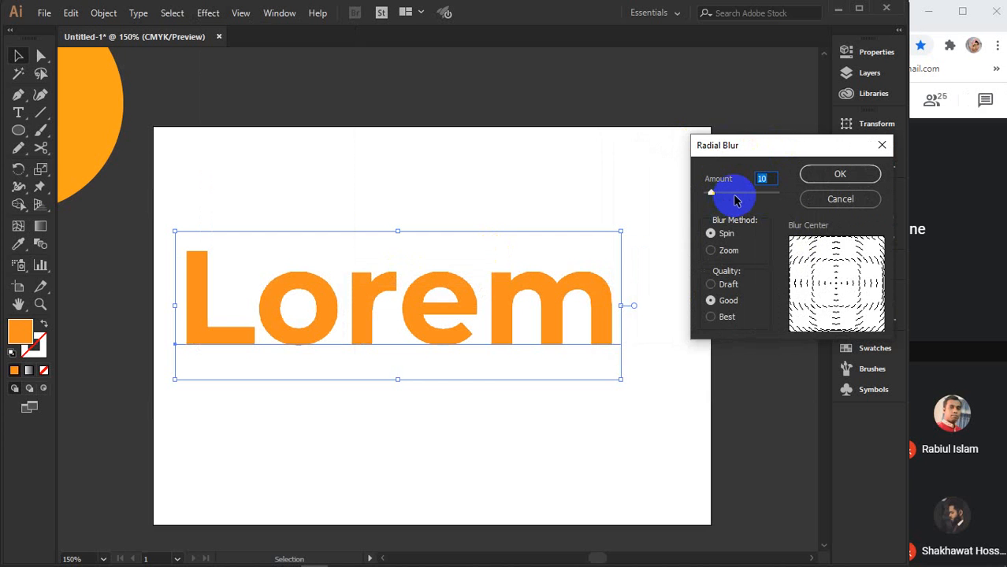
mouse_move(739, 201)
left_mouse_down()
mouse_move(709, 196)
mouse_move(757, 195)
mouse_move(703, 193)
left_mouse_up()
left_click(711, 252)
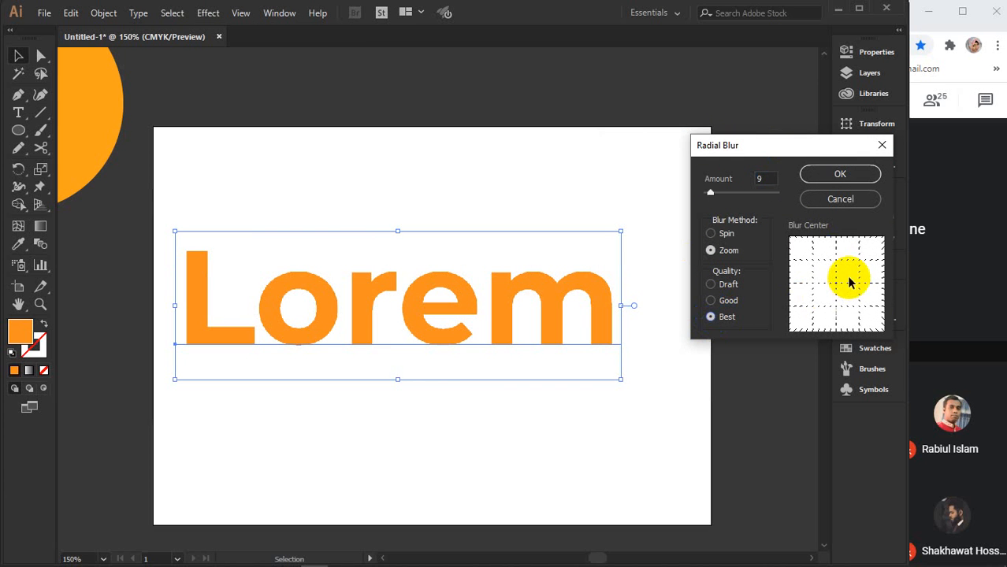
left_click_drag(710, 192, 754, 195)
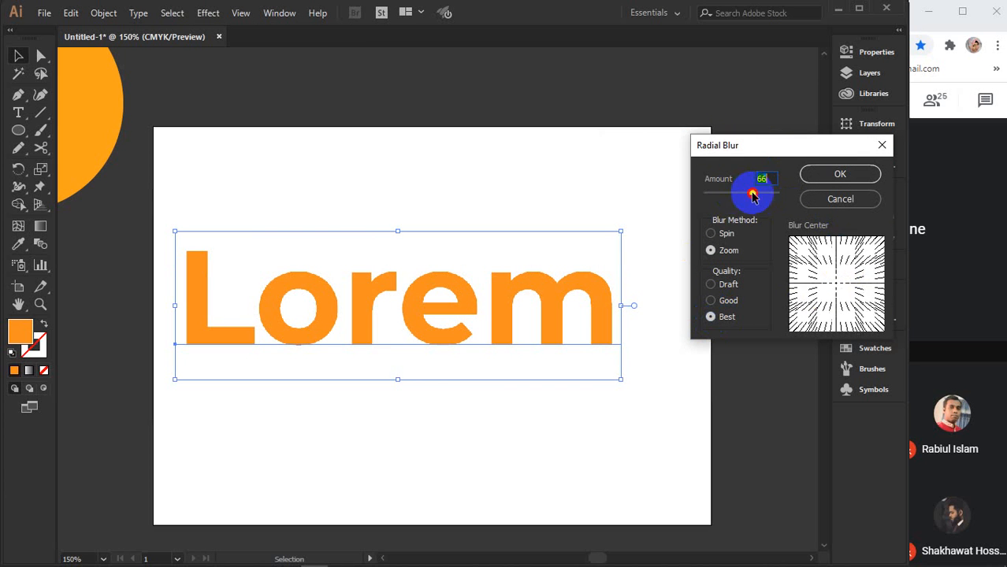
left_click(710, 233)
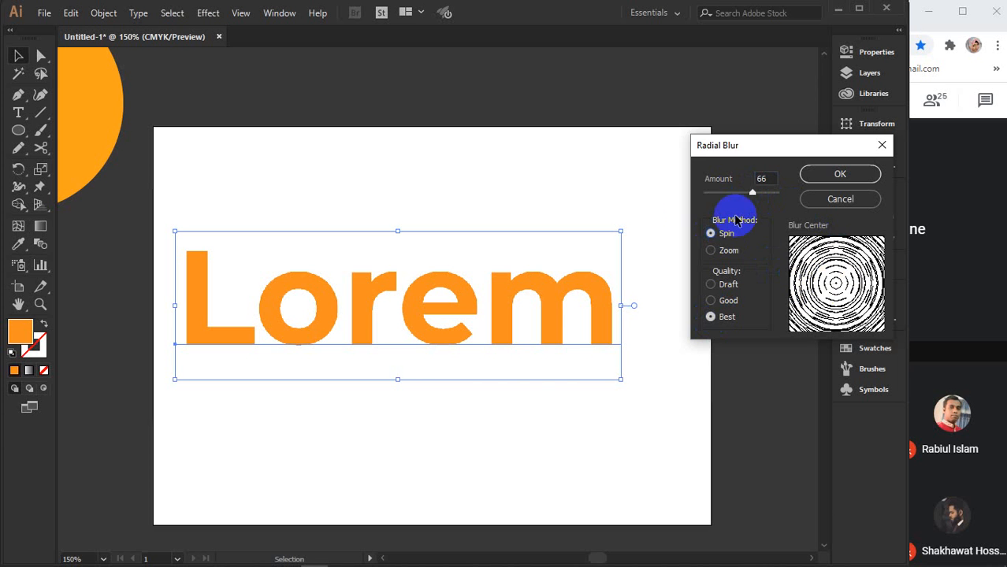
left_click(839, 201)
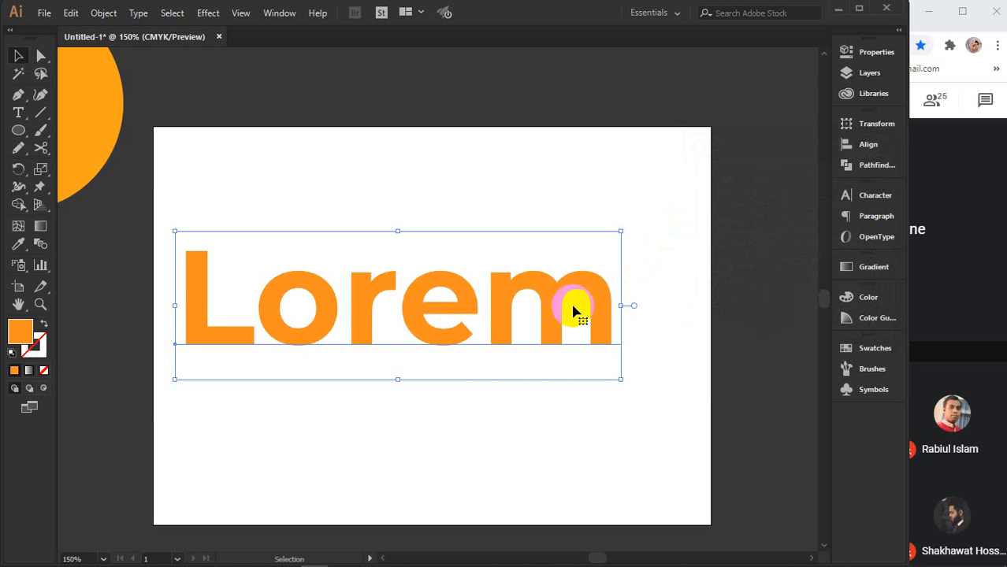
- Draw a vertical line beside the text near the artboard's right edge and give it the orange stroke
left_click_drag(572, 313, 405, 348)
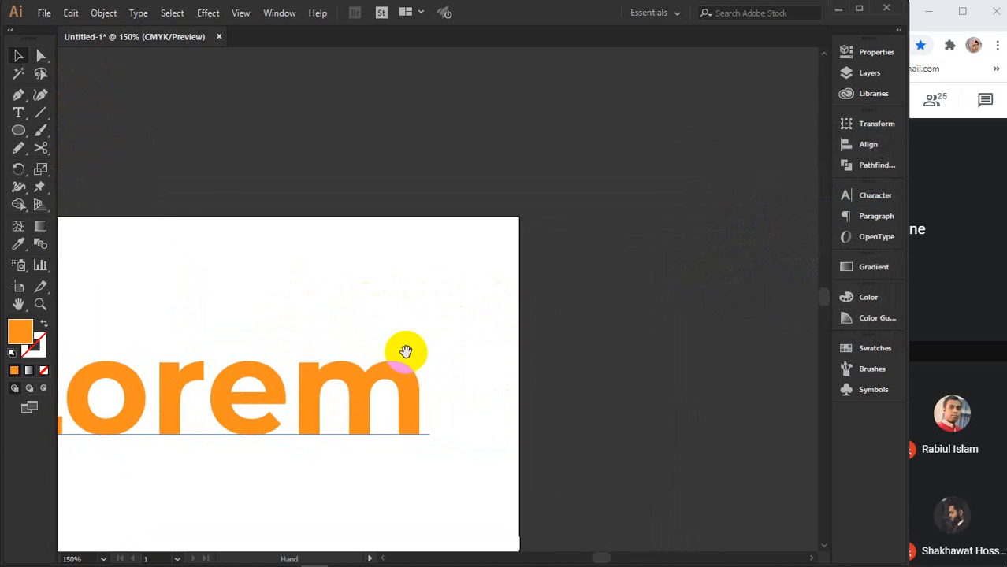
left_click(41, 113)
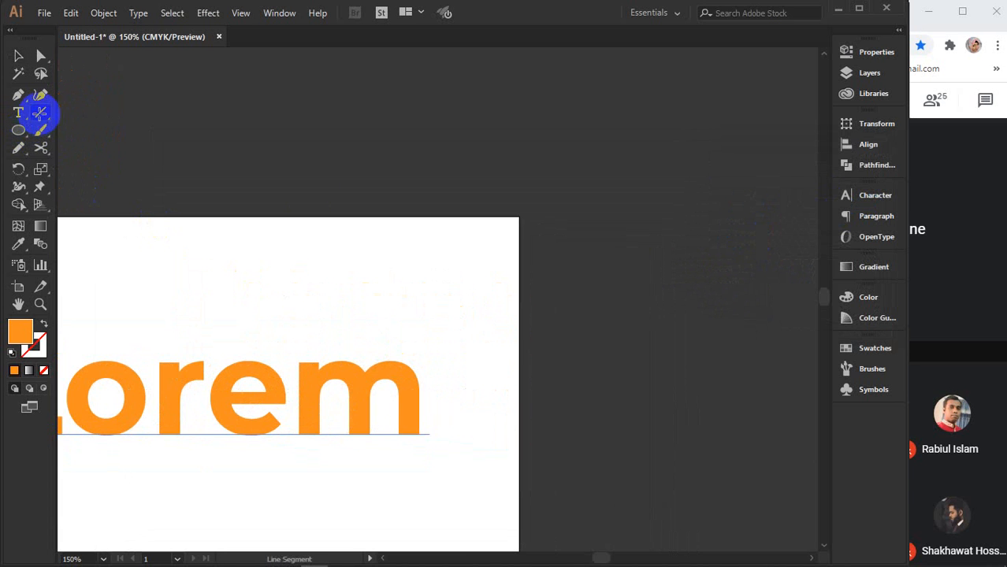
left_click_drag(489, 219, 560, 492)
left_click(33, 347)
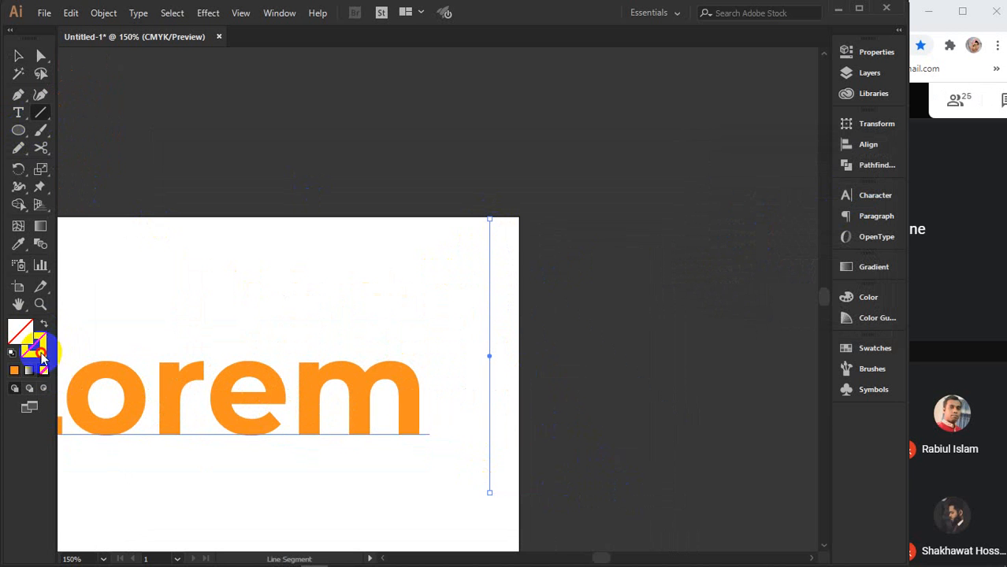
left_click(14, 370)
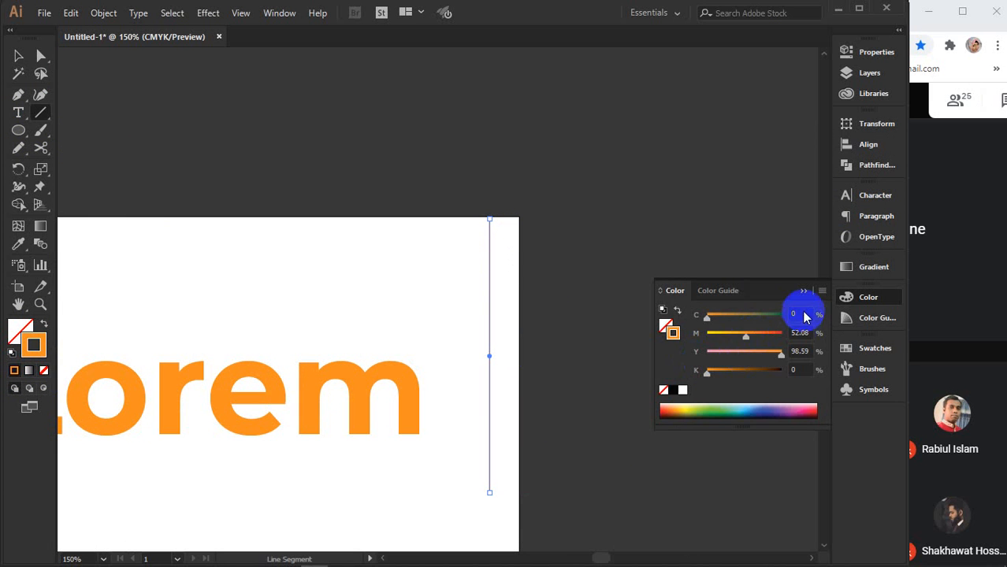
left_click(803, 291)
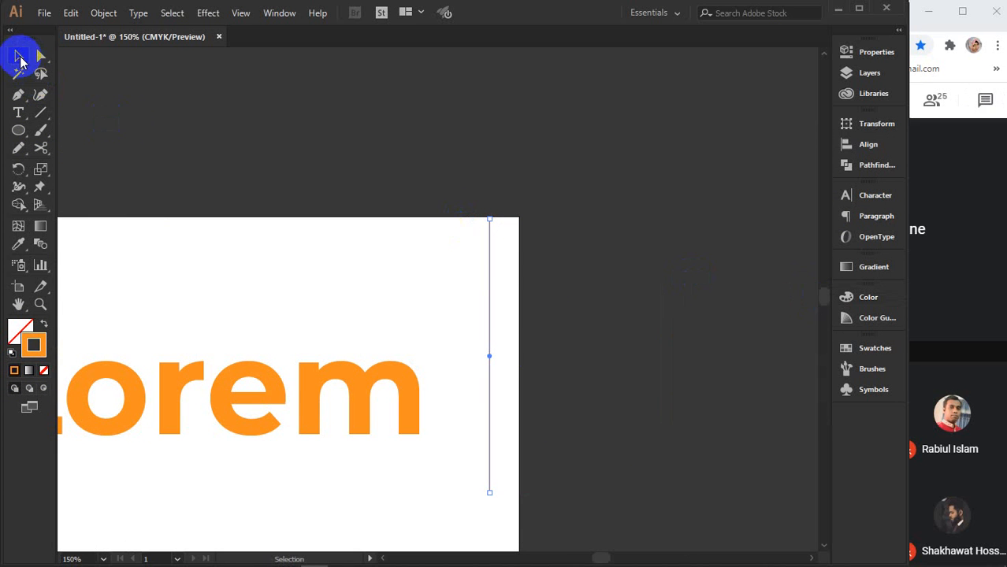
- Move the vertical line off the artboard onto the empty canvas to its right
left_click(19, 58)
left_click_drag(490, 331, 704, 234)
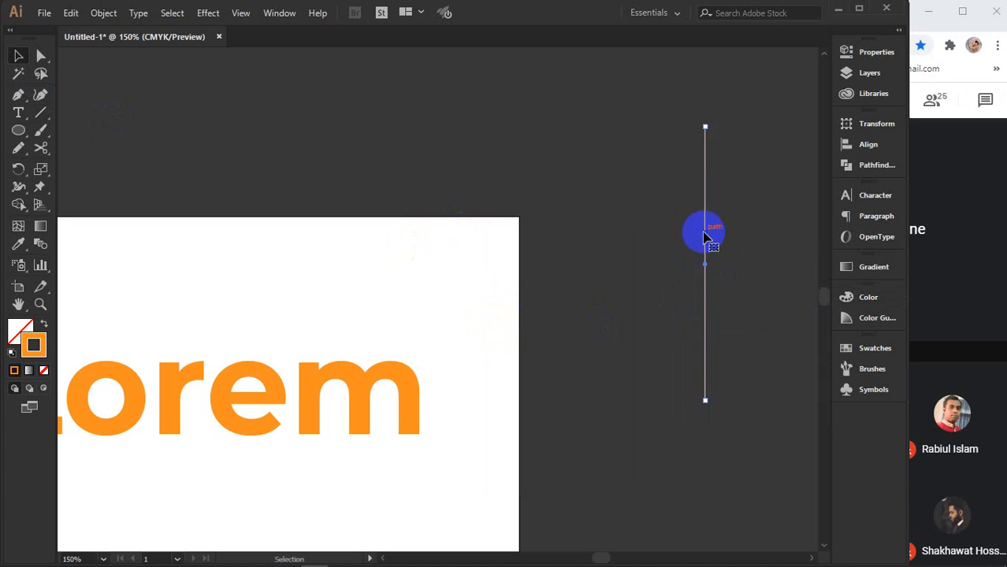
scroll(600, 303, "right", 6)
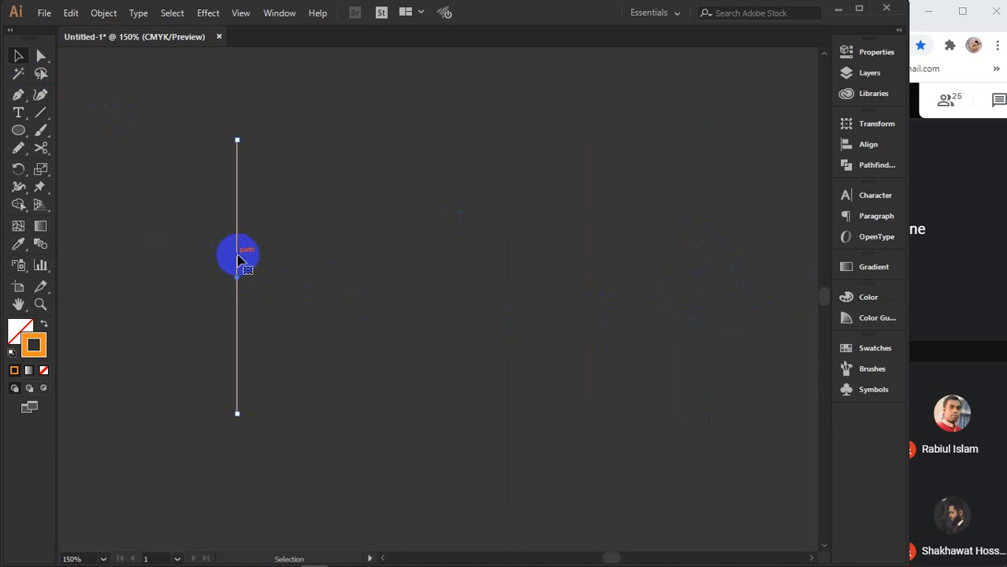
left_click_drag(241, 260, 283, 241)
- Apply a Radial Blur to the vertical line with amount 21, Spin method and Good quality, and inspect it up close
left_click(208, 12)
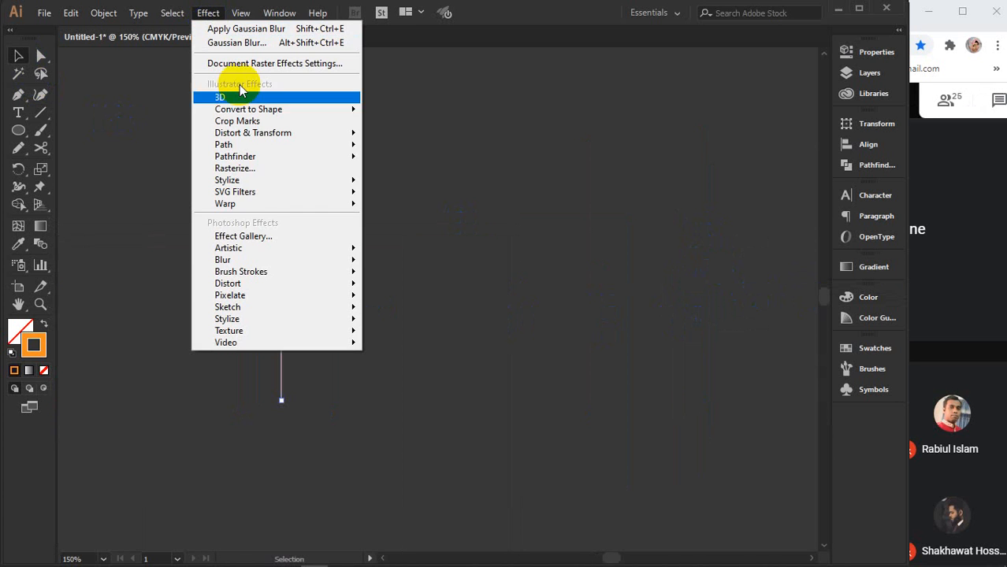
mouse_move(246, 262)
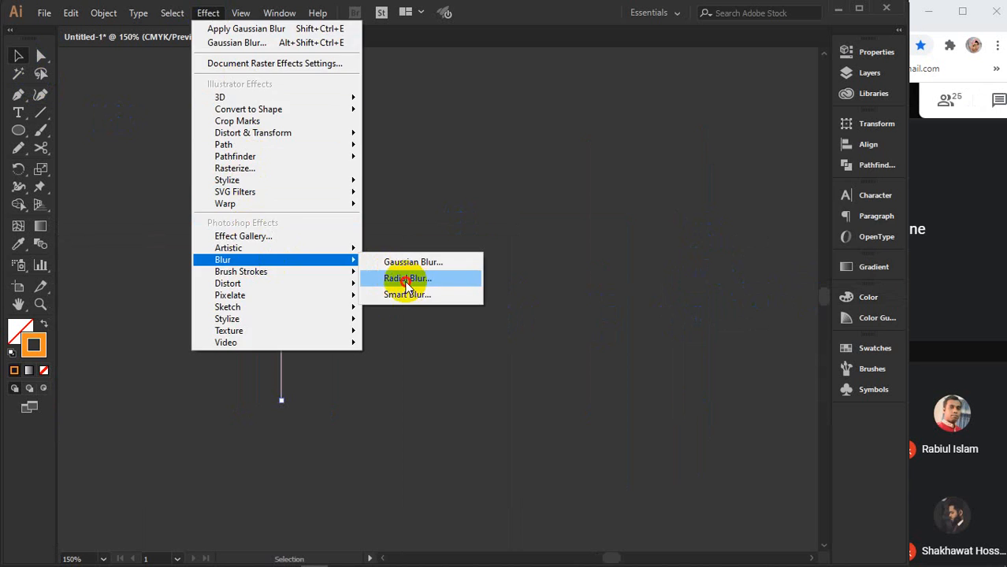
left_click(403, 277)
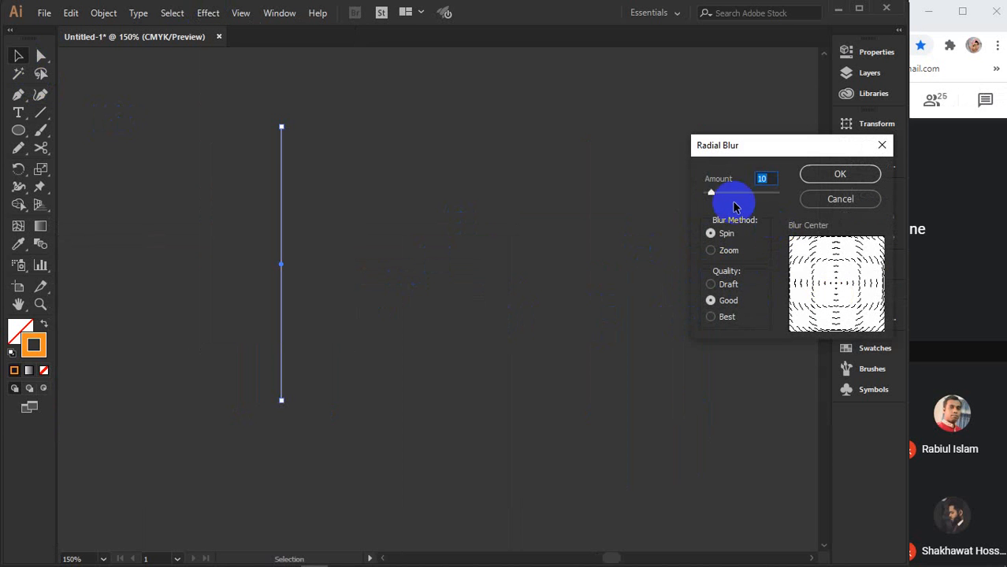
left_click(730, 192)
left_click_drag(741, 196, 747, 196)
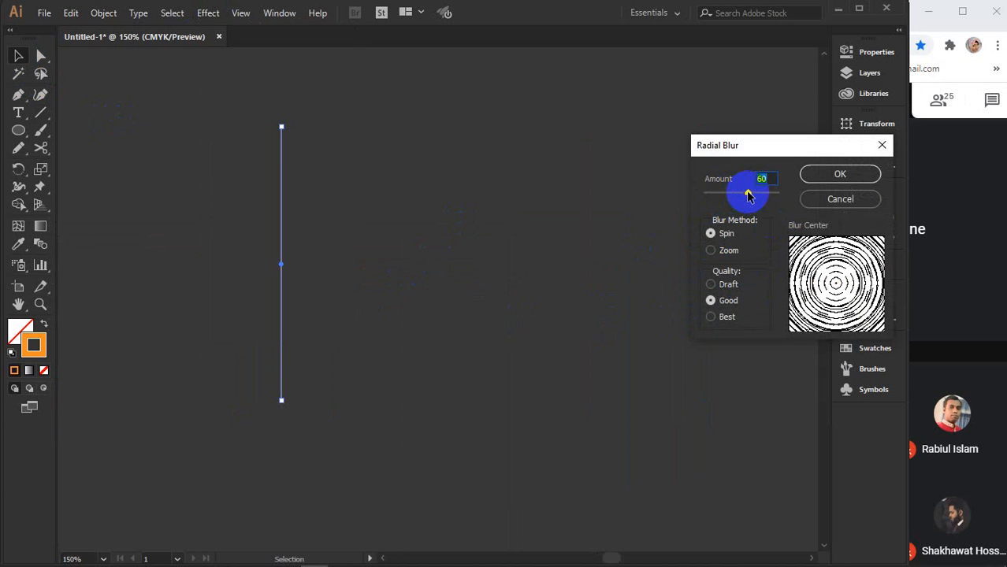
left_click_drag(747, 197, 719, 203)
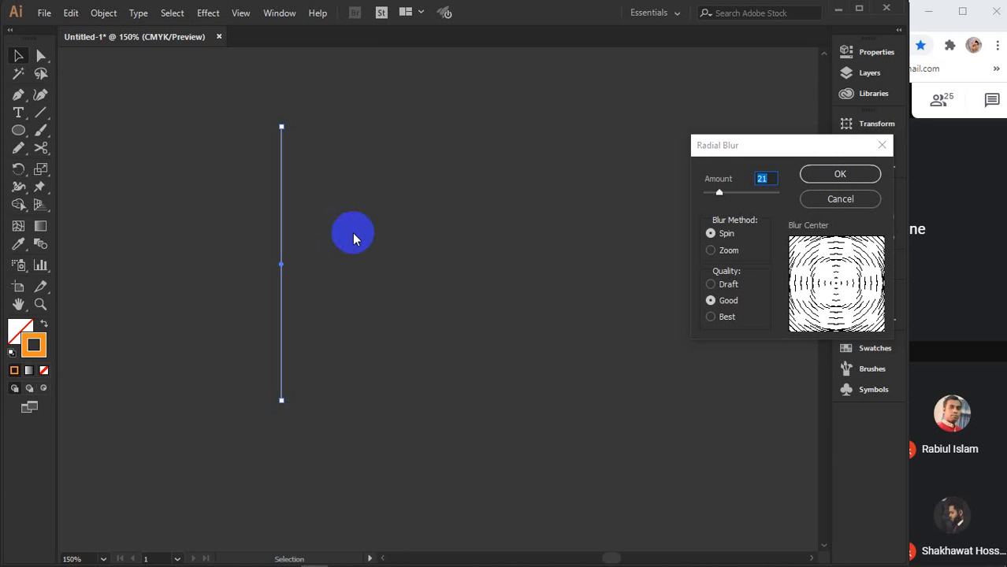
left_click(834, 175)
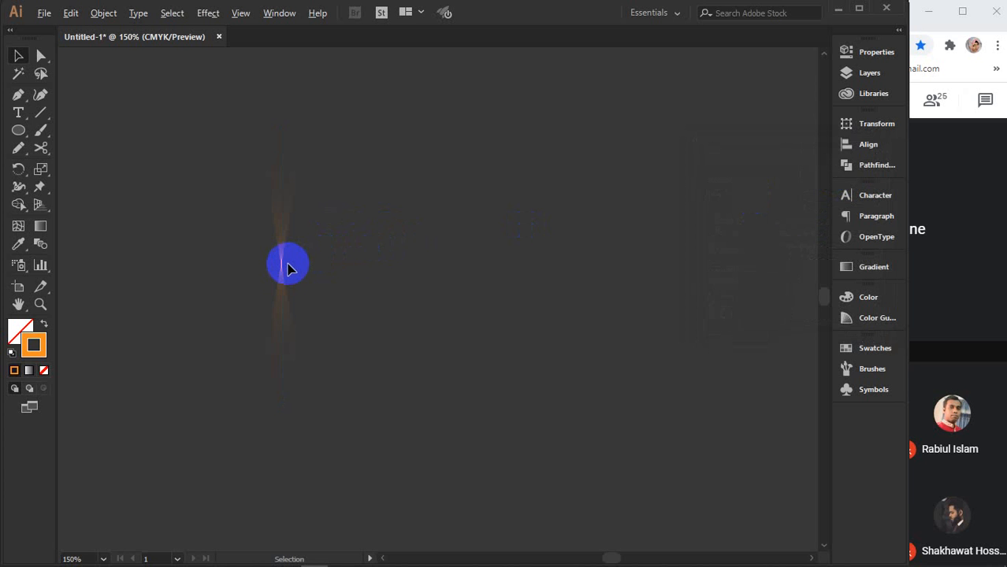
scroll(285, 267, "up", 3)
scroll(285, 272, "up", 3)
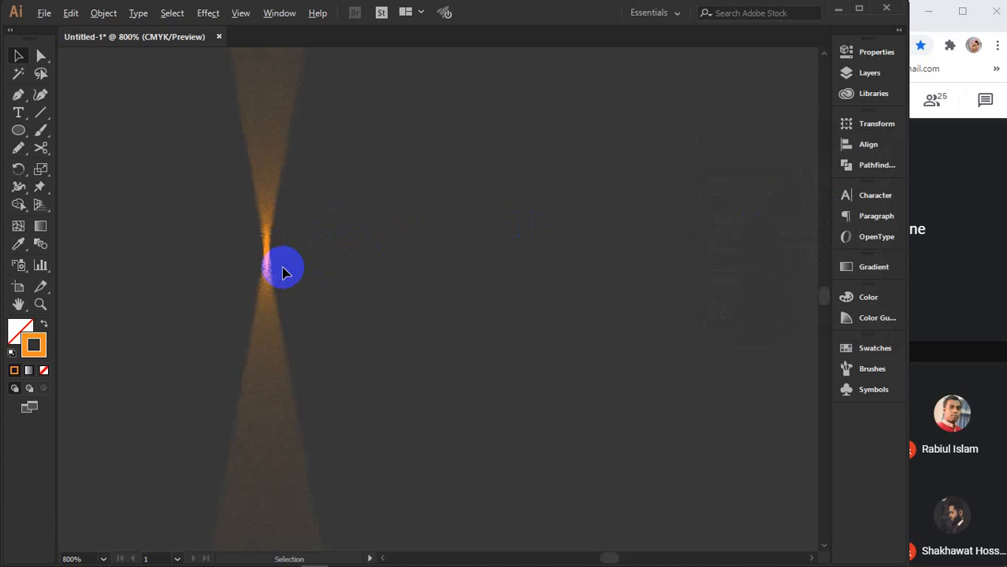
- Rotate a copy of the blurred vertical line about its centre to horizontal so that the two lines form a cross
scroll(285, 271, "down", 6)
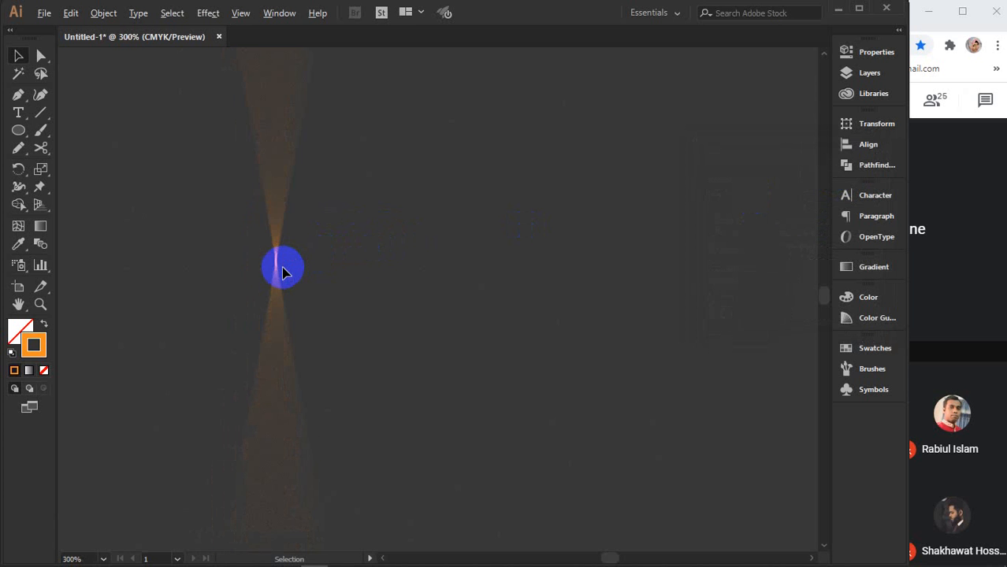
scroll(285, 272, "up", 2)
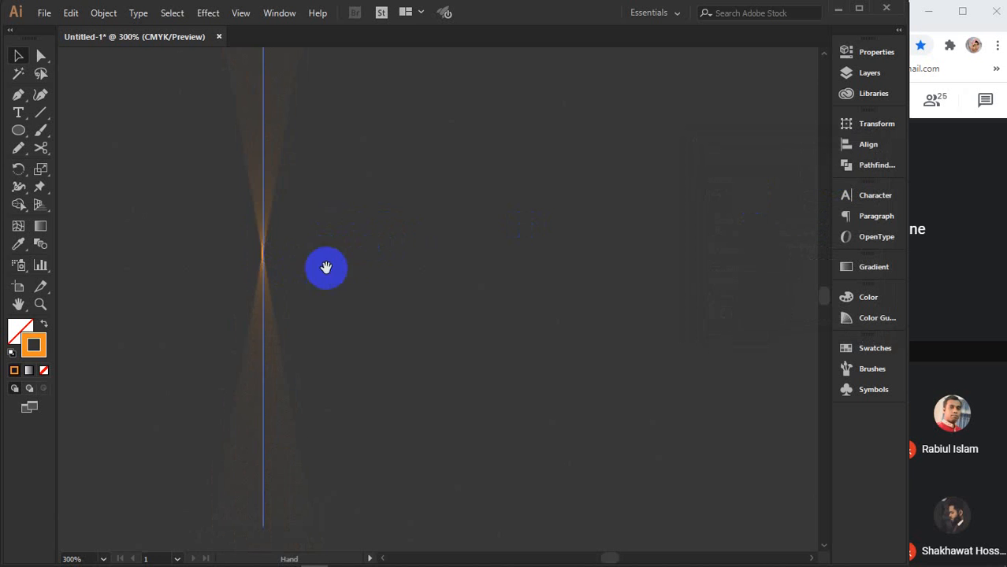
left_click_drag(326, 268, 455, 318)
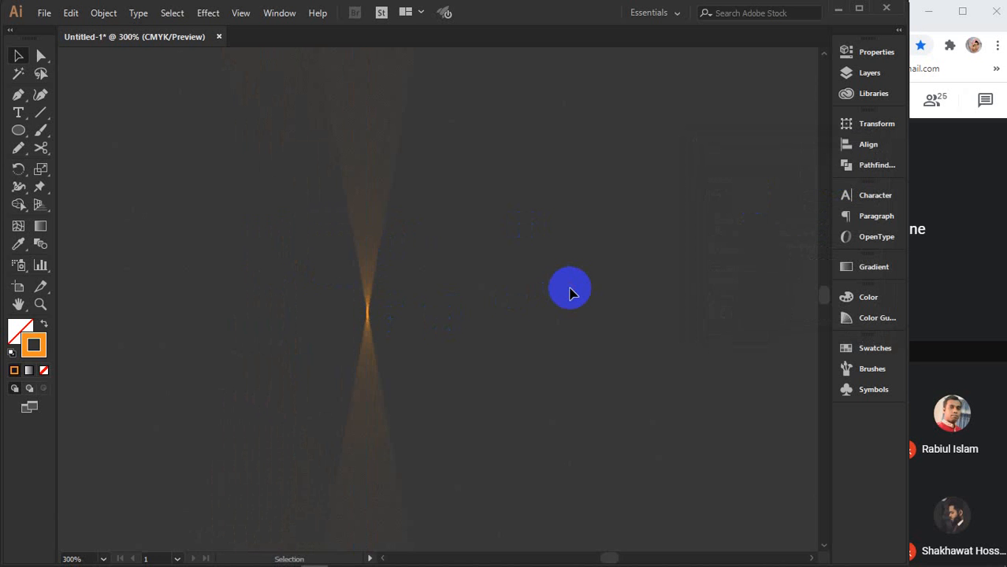
scroll(571, 293, "down", 1)
scroll(568, 299, "up", 1)
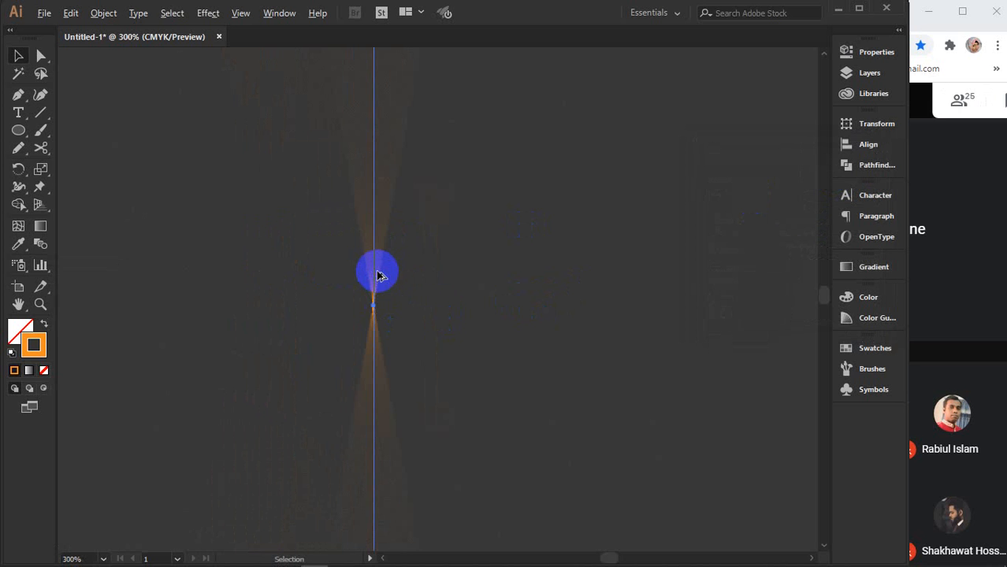
left_click(377, 274)
scroll(377, 272, "down", 1)
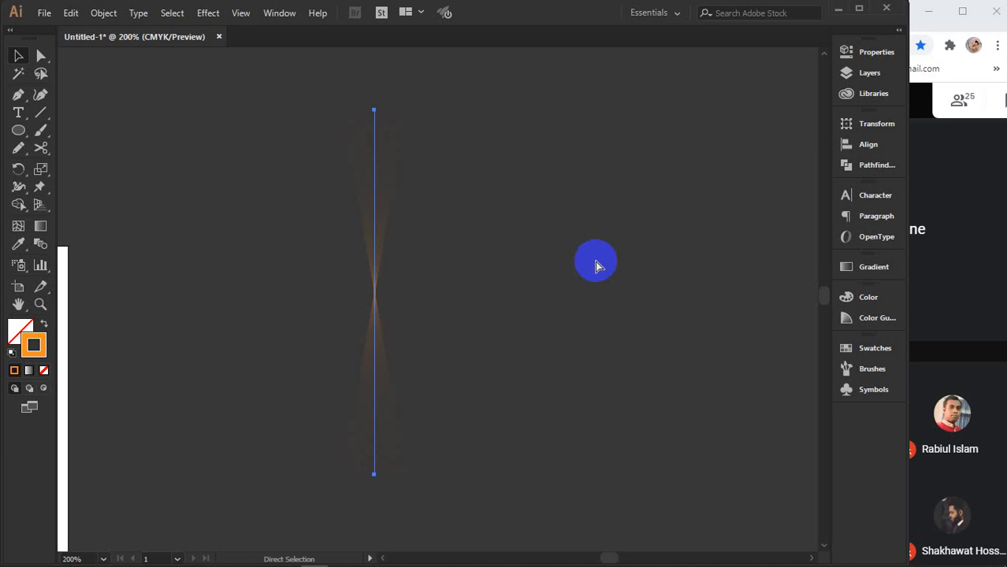
key("v")
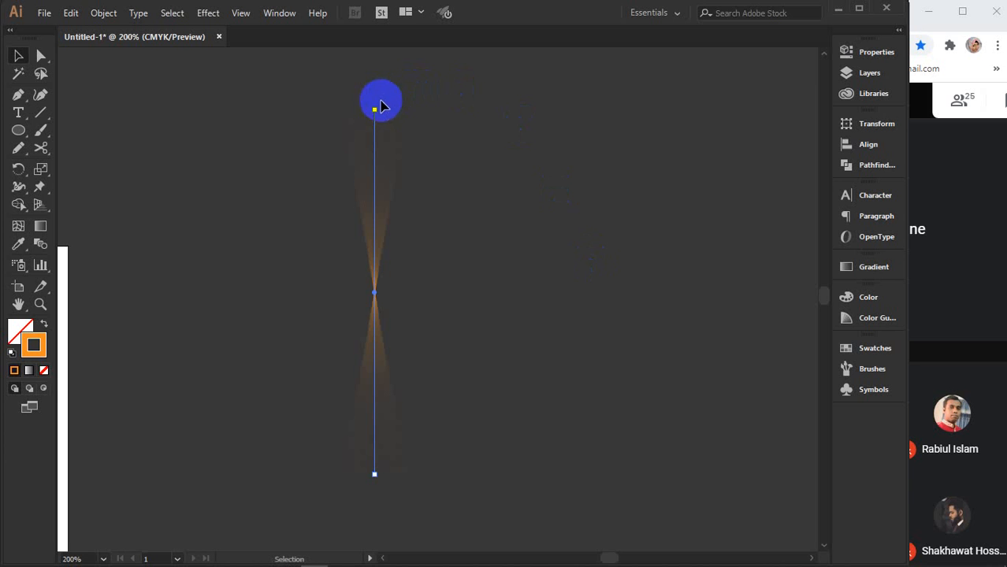
left_click_drag(379, 103, 434, 130)
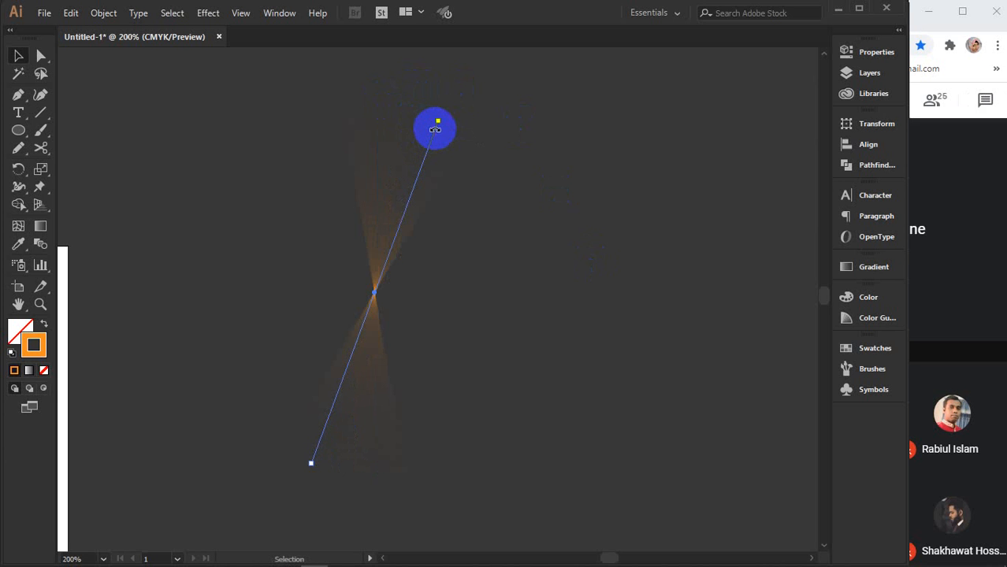
left_click_drag(439, 116, 557, 290)
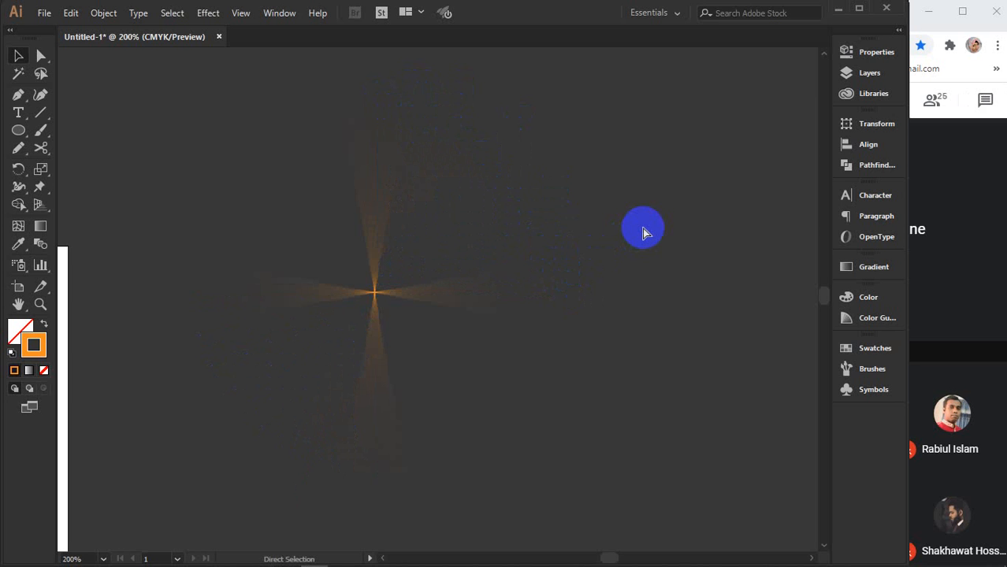
- Add two more copies of the blurred line rotated diagonally in opposite directions, completing an eight-ray starburst
key("ctrl+z")
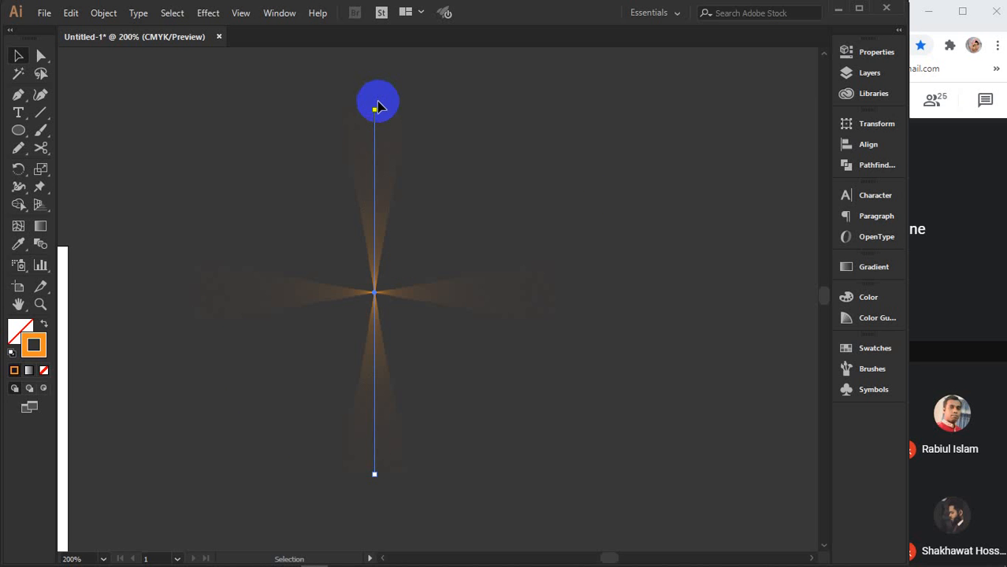
left_click_drag(377, 103, 516, 161)
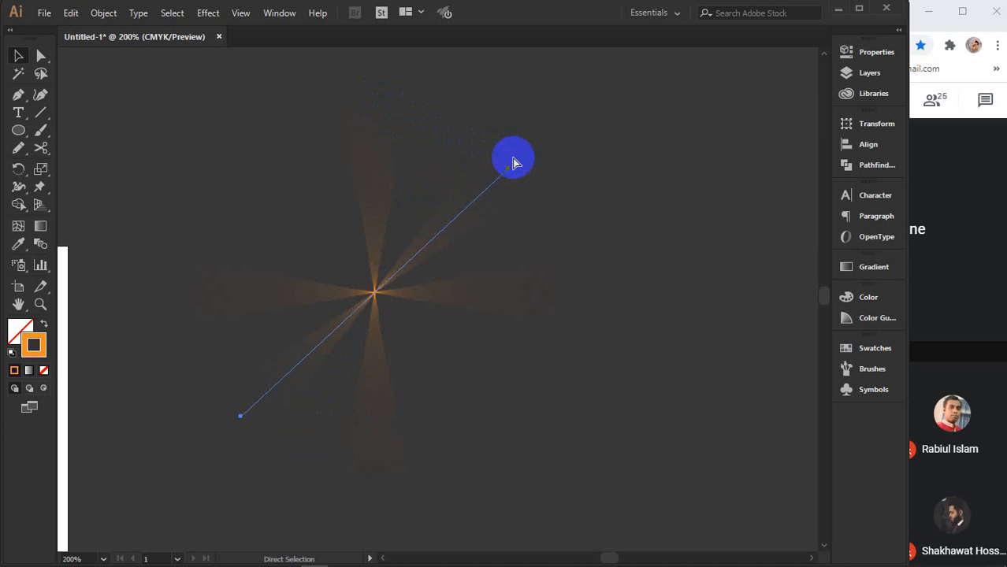
key("ctrl+z")
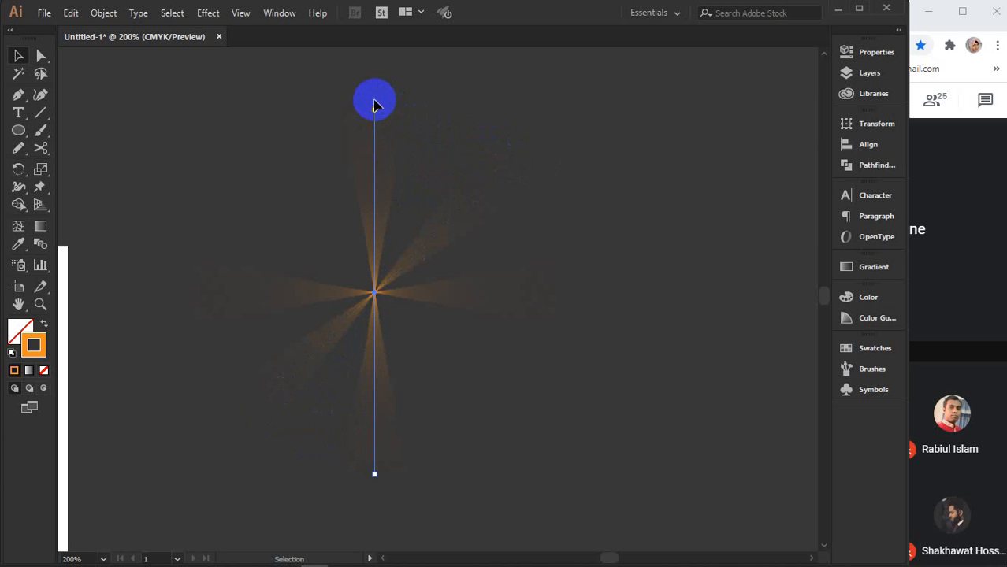
left_click_drag(376, 105, 214, 160)
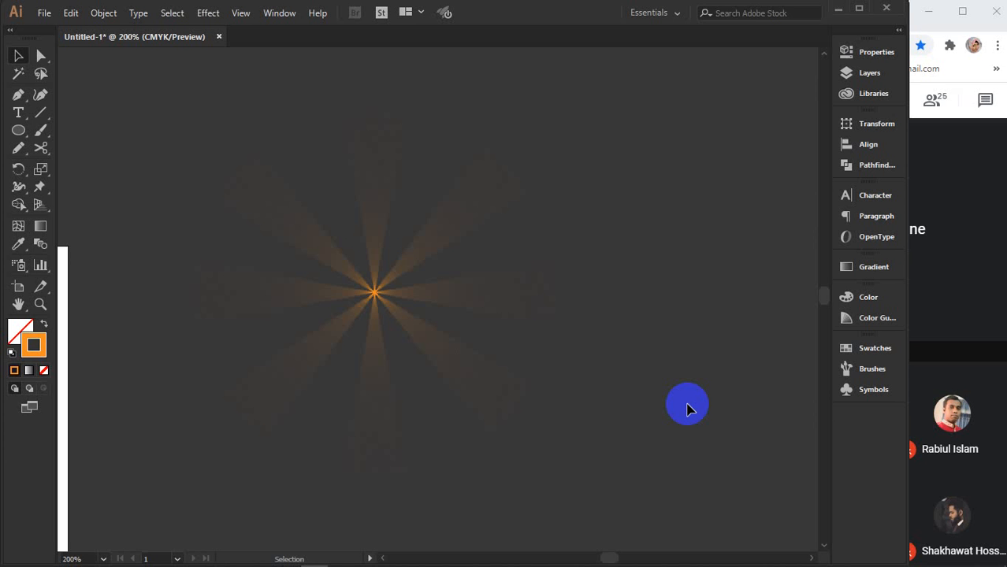
- Delete all the blurred lines of the starburst
left_click_drag(171, 134, 561, 469)
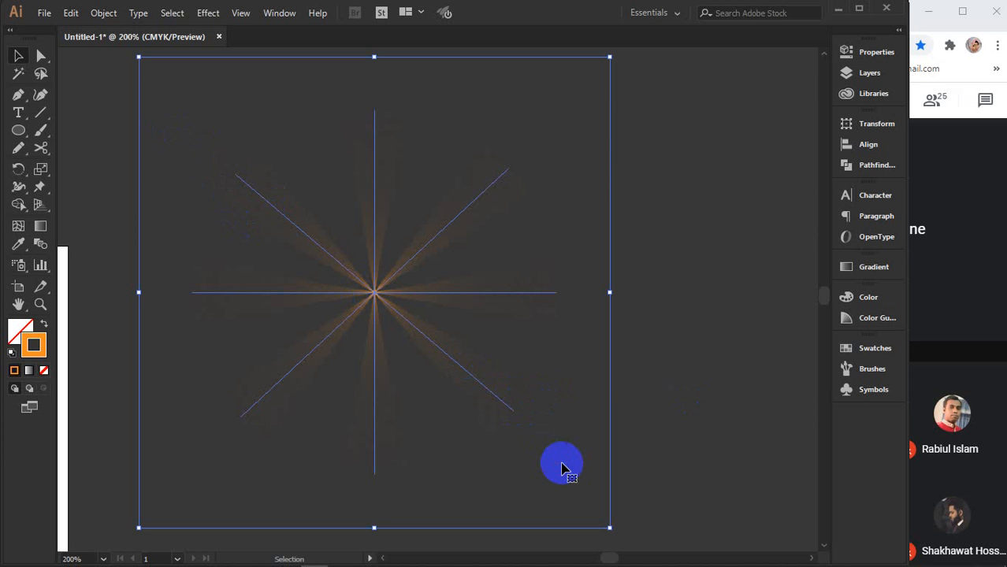
key("Delete")
- Move the "Lorem" text off the artboard onto the empty dark canvas beside it and select it
left_click_drag(495, 481, 639, 366)
left_click_drag(344, 388, 137, 356)
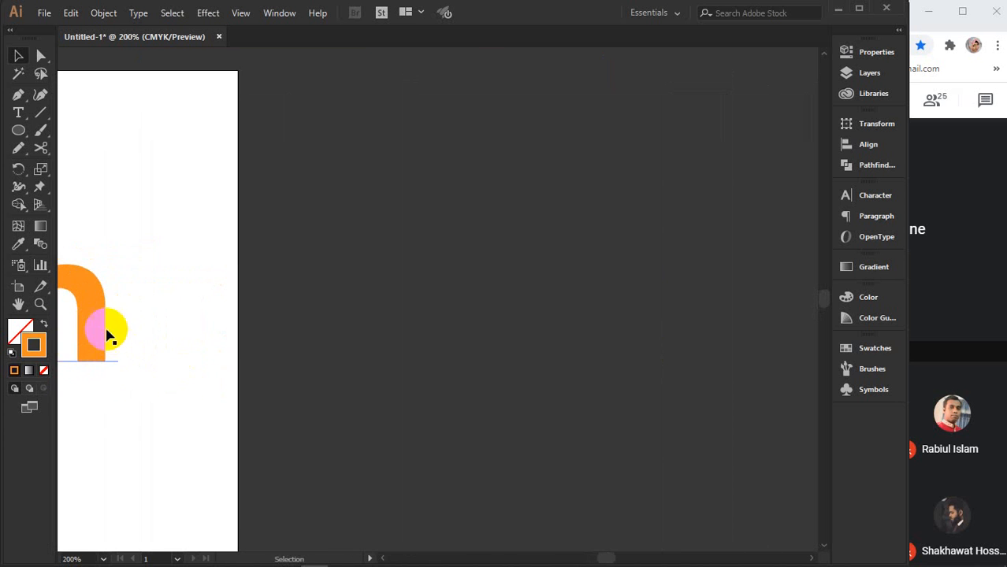
left_click_drag(91, 327, 780, 315)
left_click_drag(665, 442, 218, 480)
left_click_drag(180, 349, 573, 319)
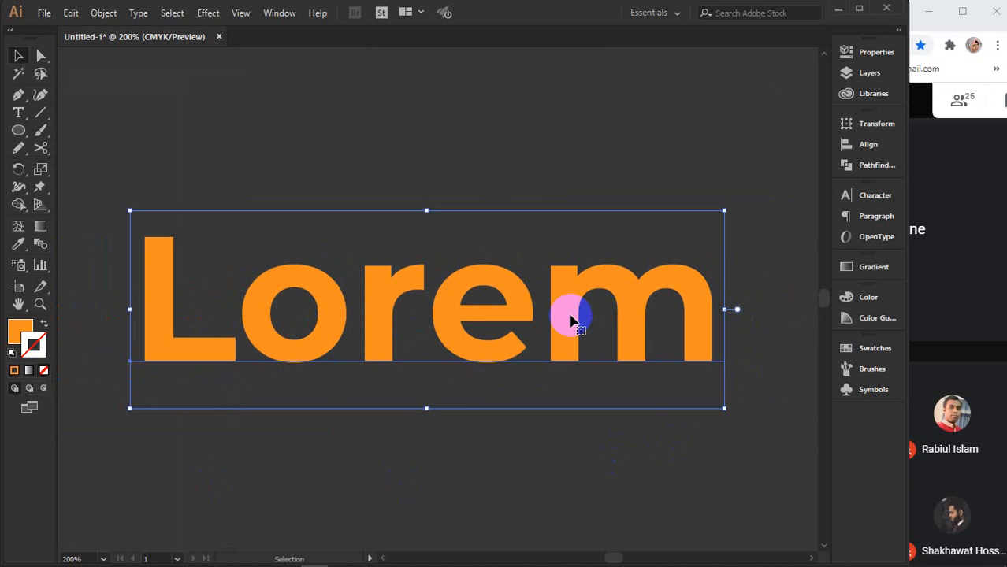
- Try a Radial Blur on the "Lorem" text with amount 40, Spin method and Best quality, and undo it
left_click(206, 13)
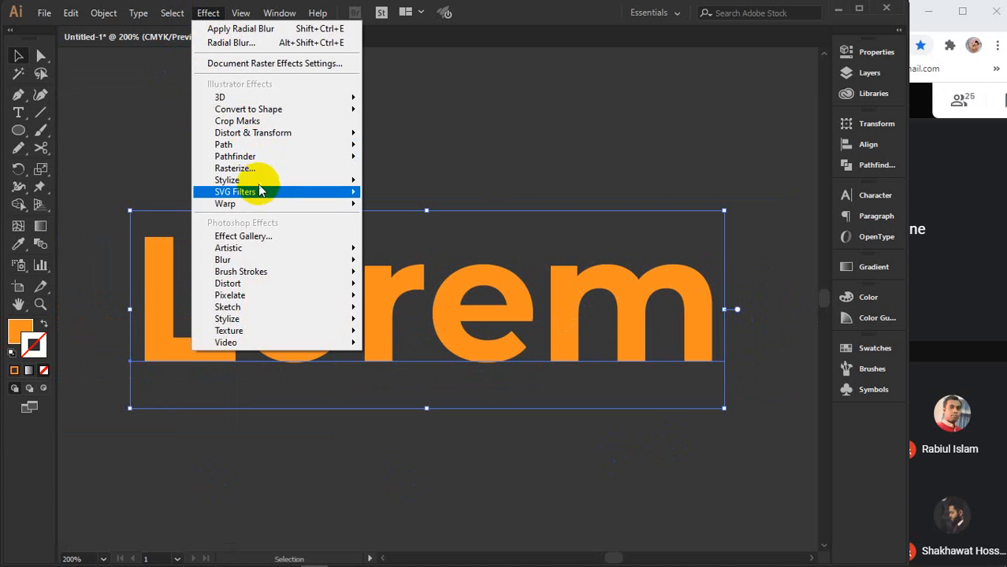
mouse_move(252, 264)
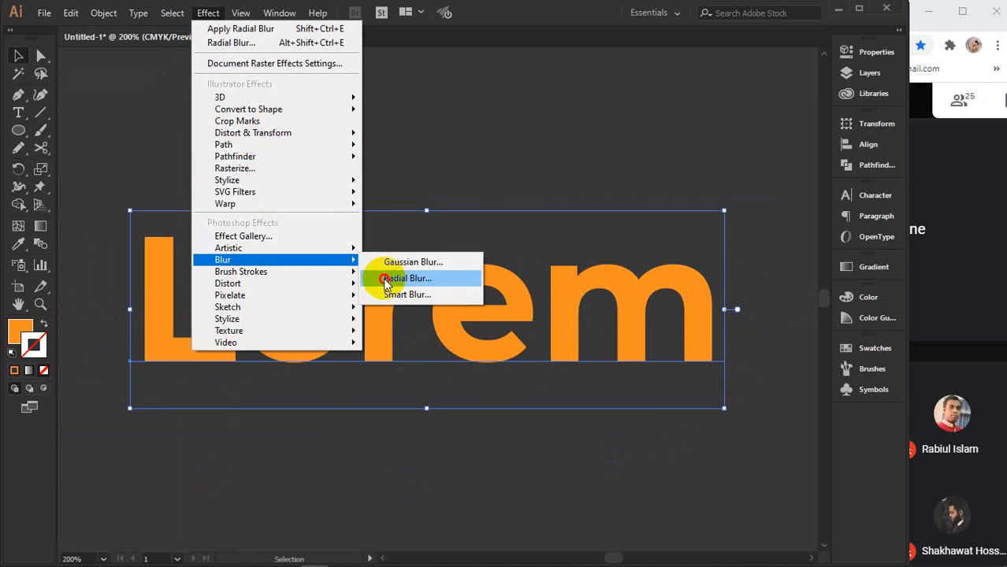
left_click(385, 280)
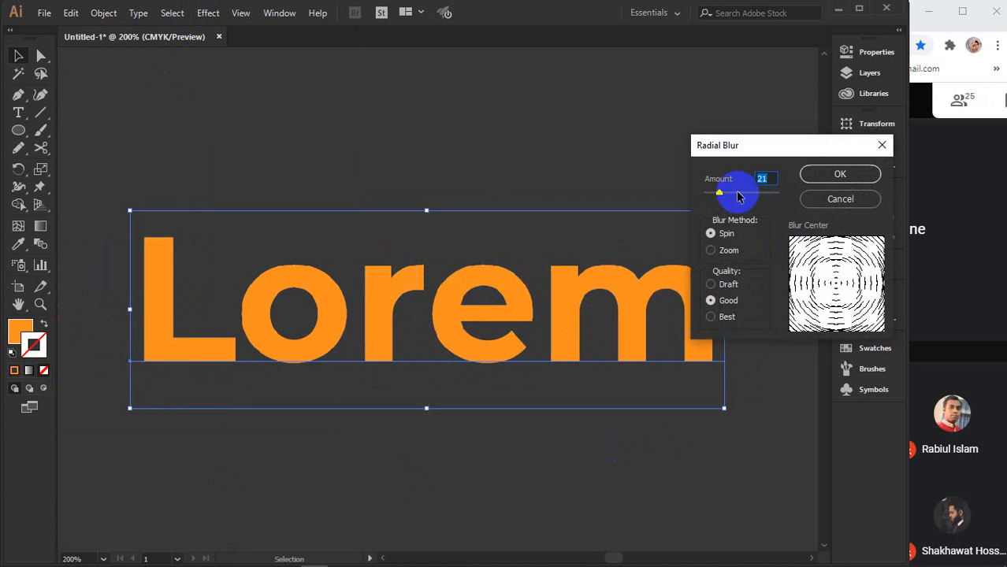
left_click_drag(738, 197, 733, 195)
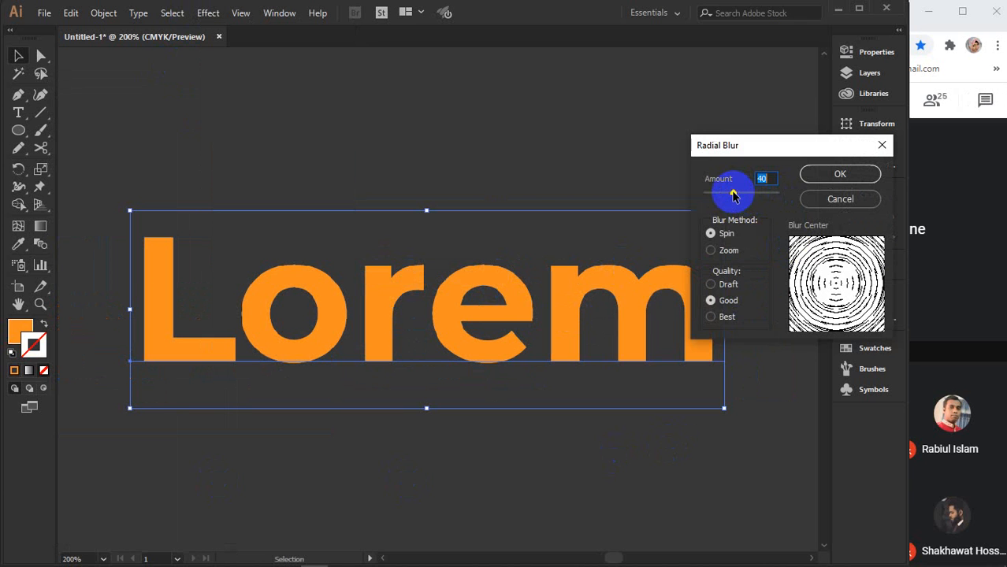
left_click(713, 316)
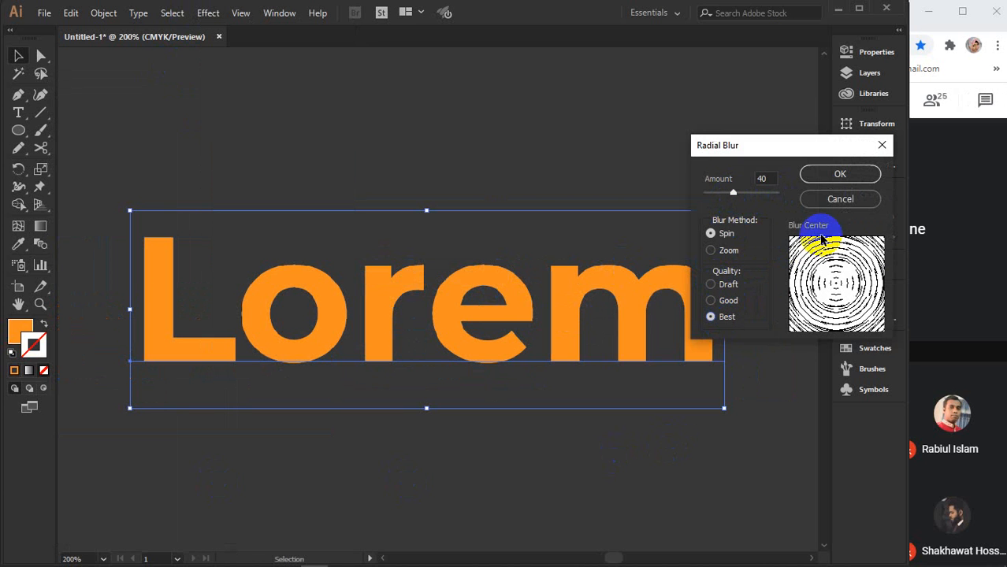
left_click(838, 173)
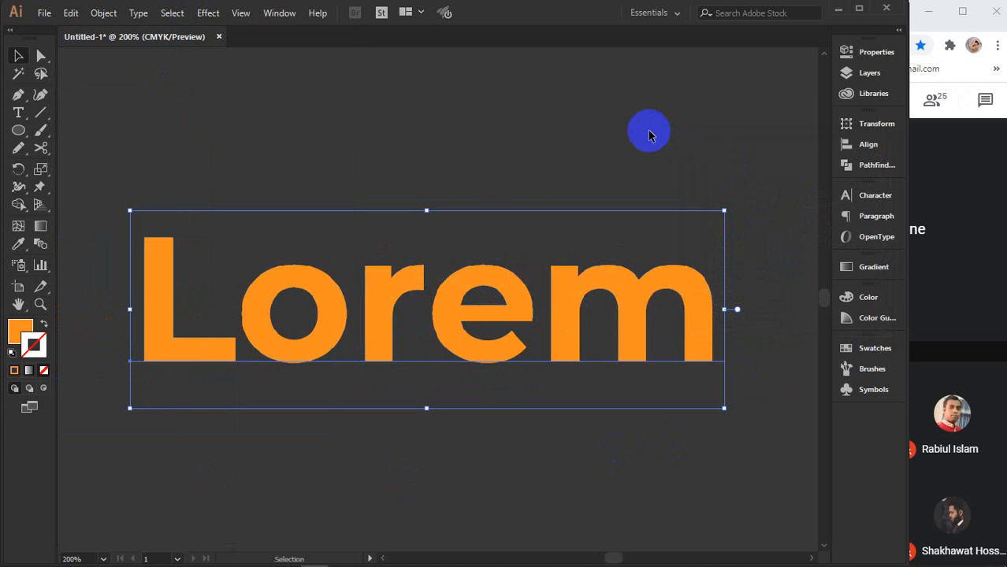
left_click(572, 289)
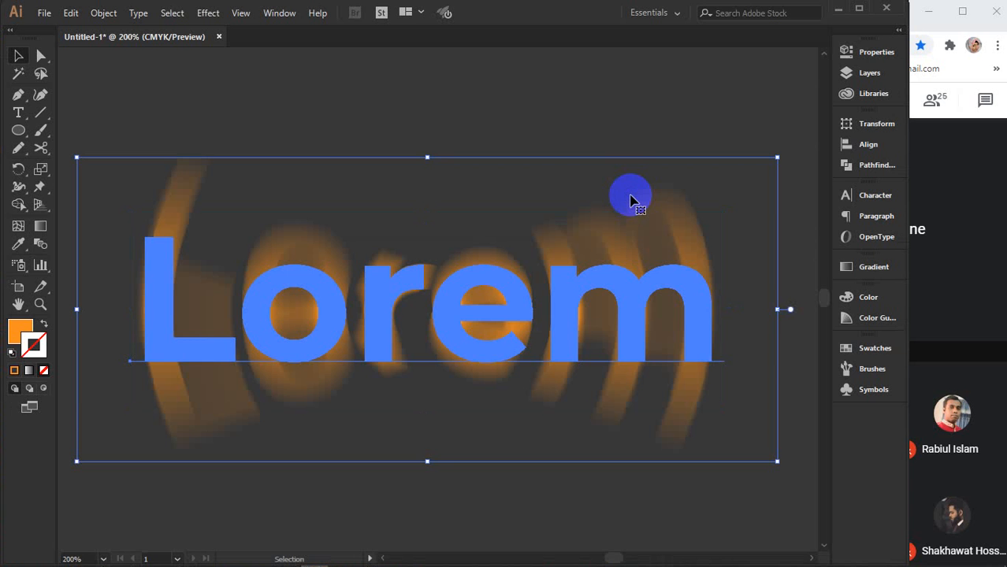
left_click(622, 118)
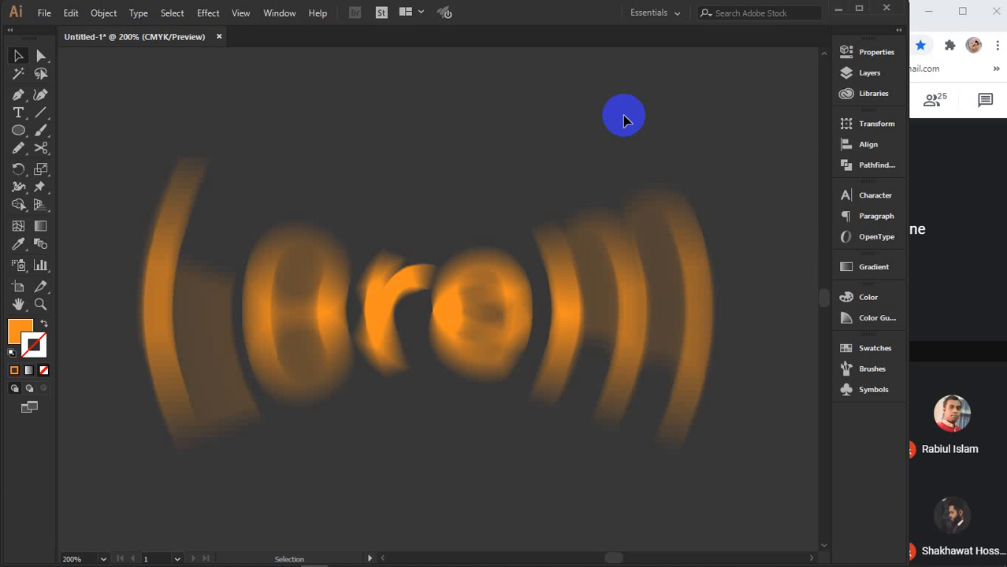
key("ctrl+z")
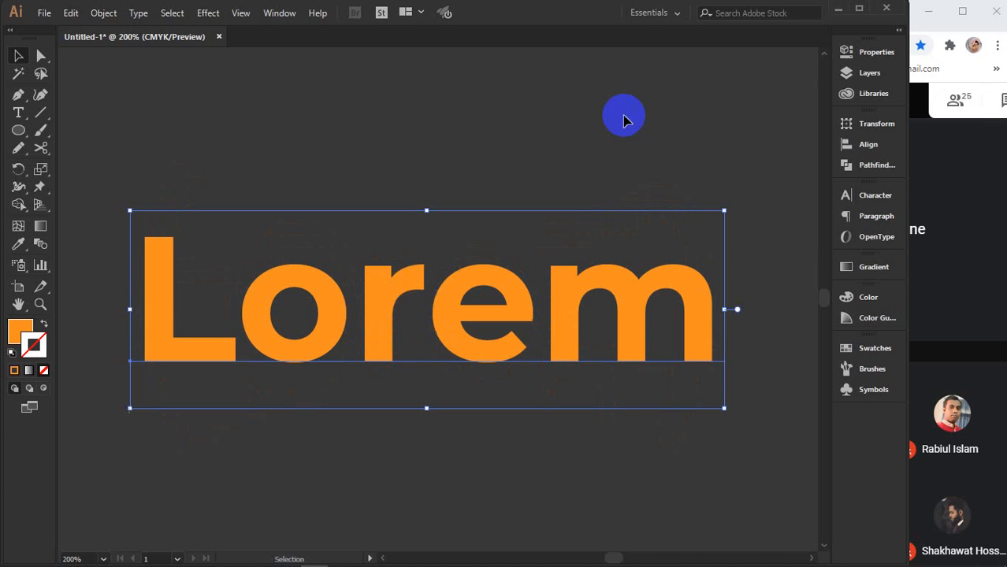
- Start a Smart Blur on the "Lorem" text and set its preview zoom to 50%
left_click(208, 12)
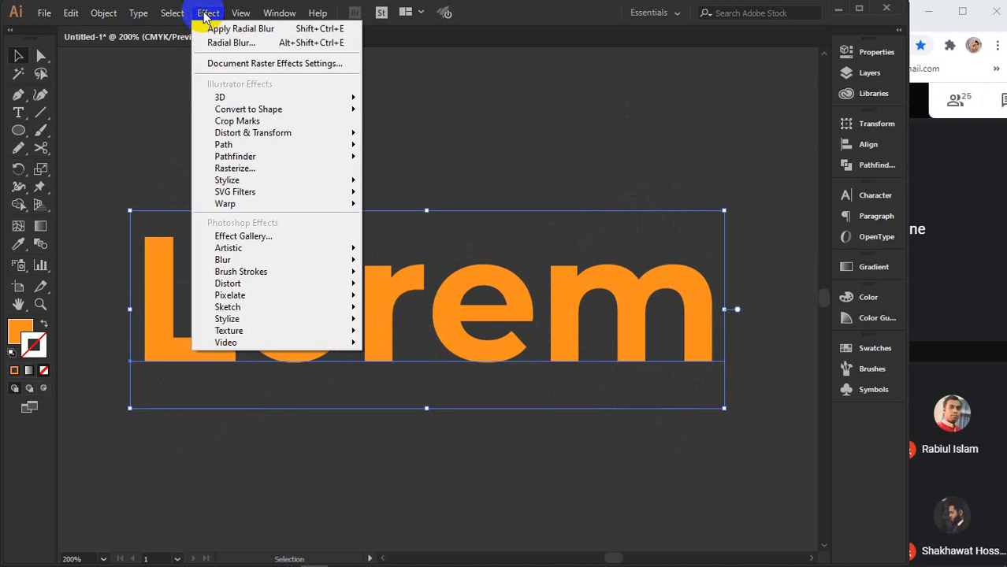
mouse_move(253, 258)
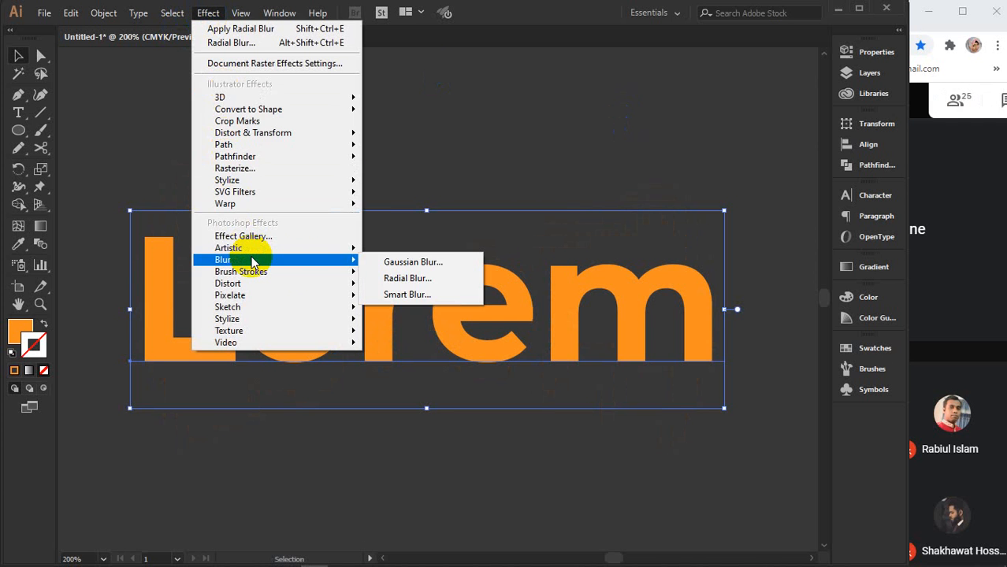
left_click(404, 297)
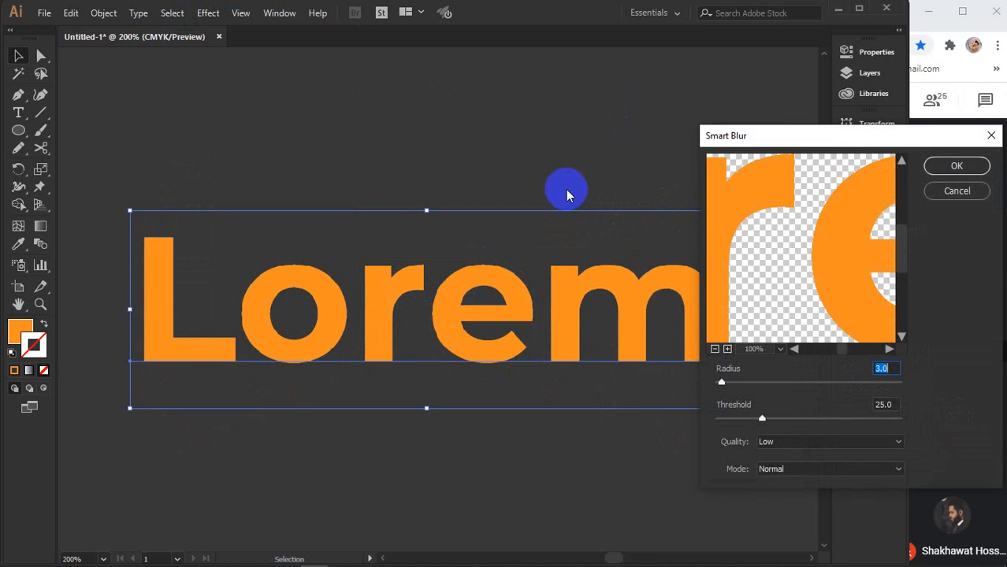
left_click_drag(832, 135, 716, 113)
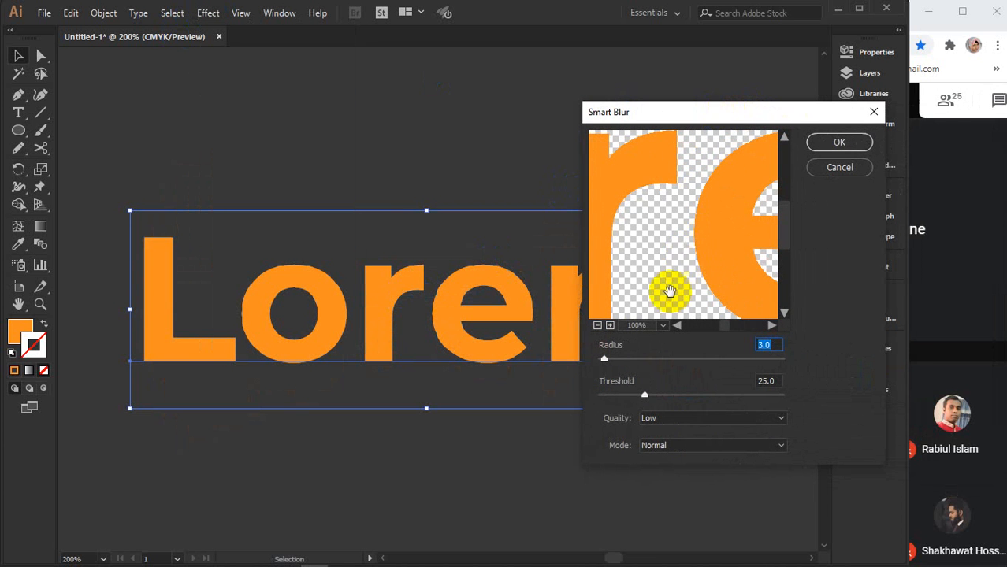
left_click(662, 326)
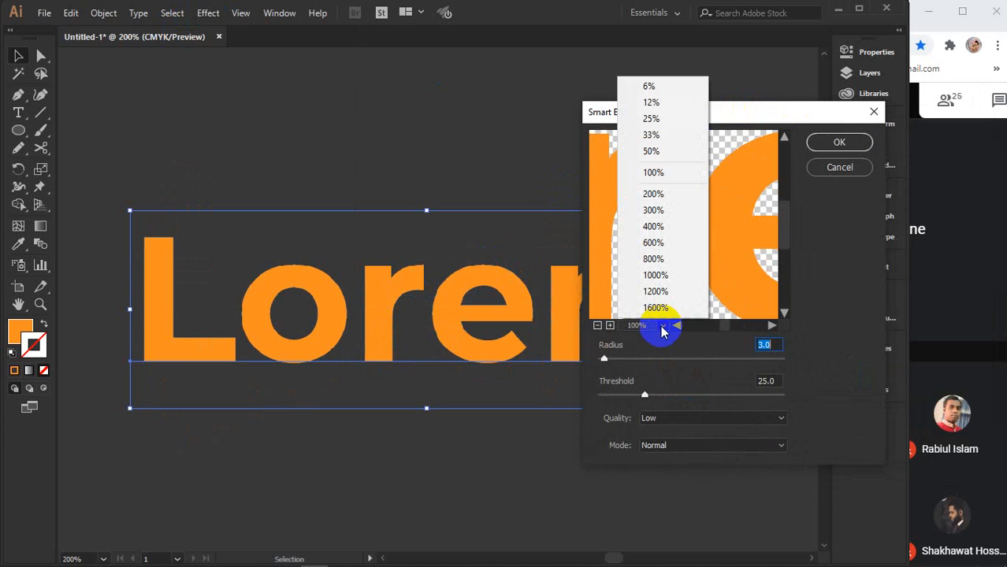
left_click(676, 153)
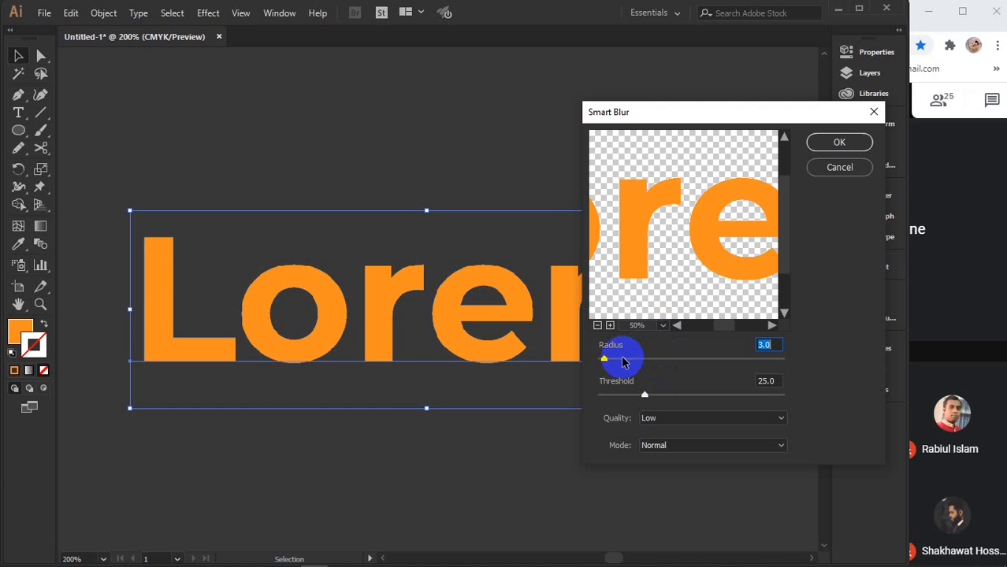
- Set the Smart Blur radius to 22.6 and the threshold to 39.0
left_click_drag(616, 360, 639, 360)
left_click(649, 232)
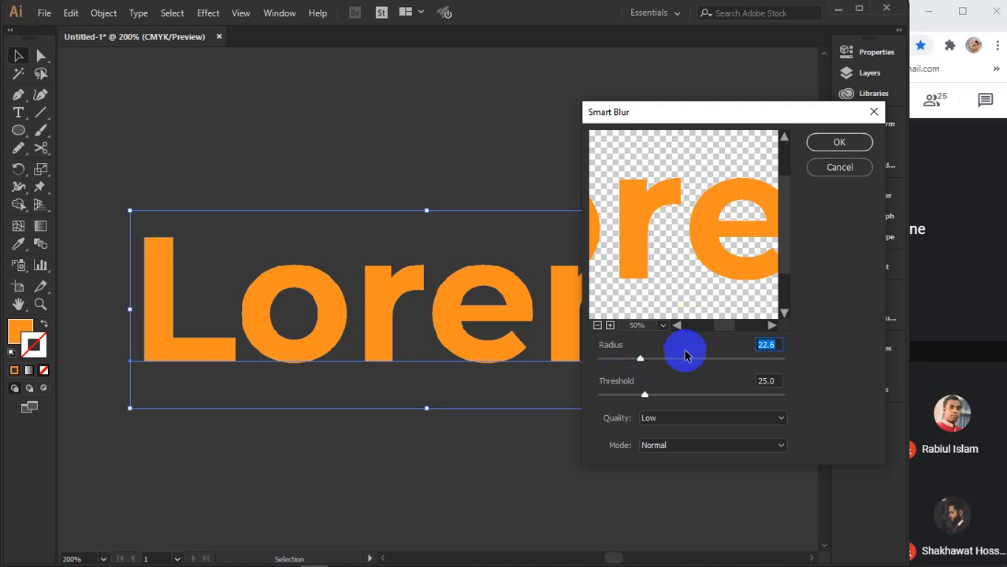
mouse_move(644, 394)
left_mouse_down()
mouse_move(687, 396)
mouse_move(658, 400)
left_mouse_up()
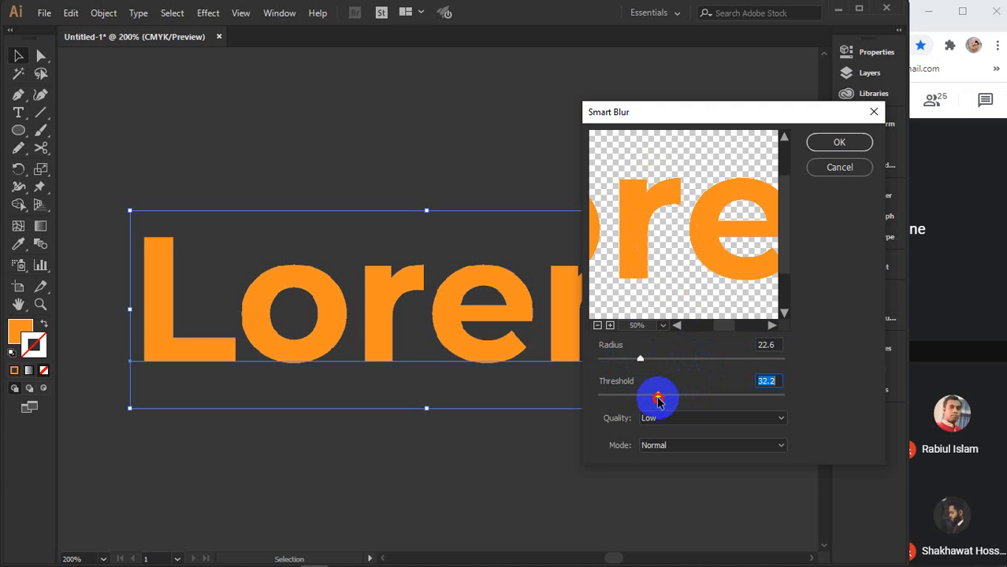
left_click(773, 381)
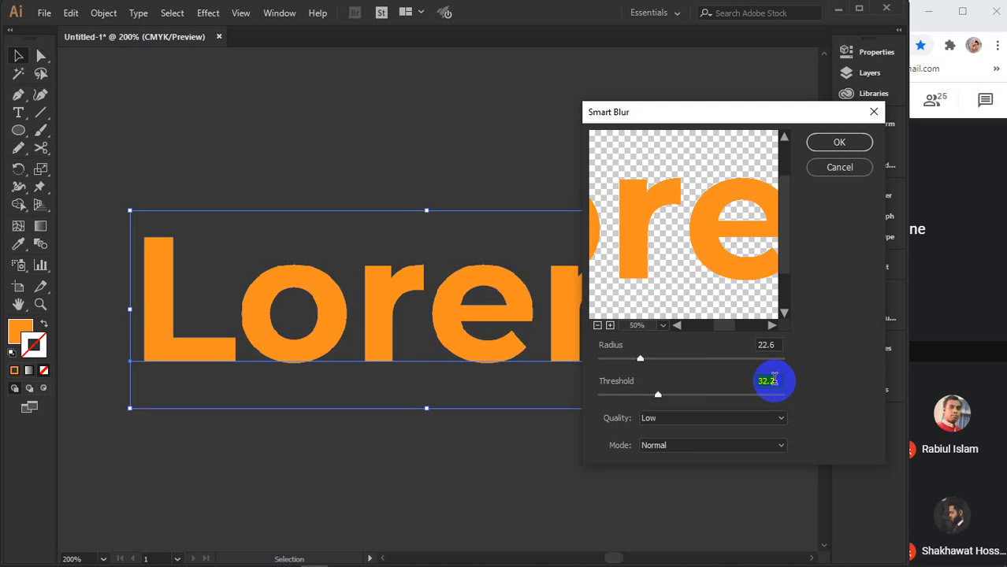
left_click(659, 394)
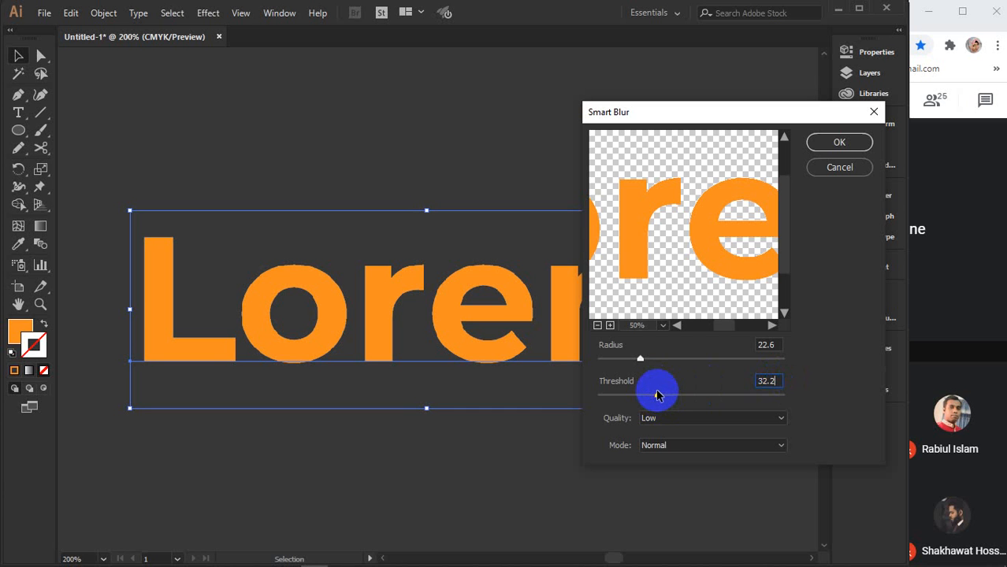
left_click_drag(658, 395, 671, 399)
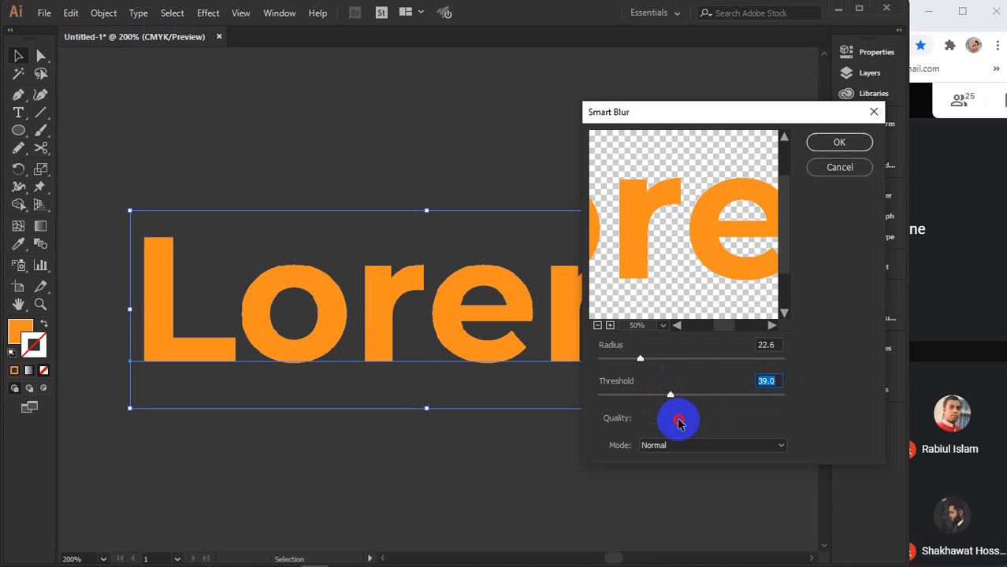
- Try the Smart Blur on the "Lorem" text with High quality and Normal mode, shift the text slightly, and undo both
left_click(679, 418)
left_click(671, 455)
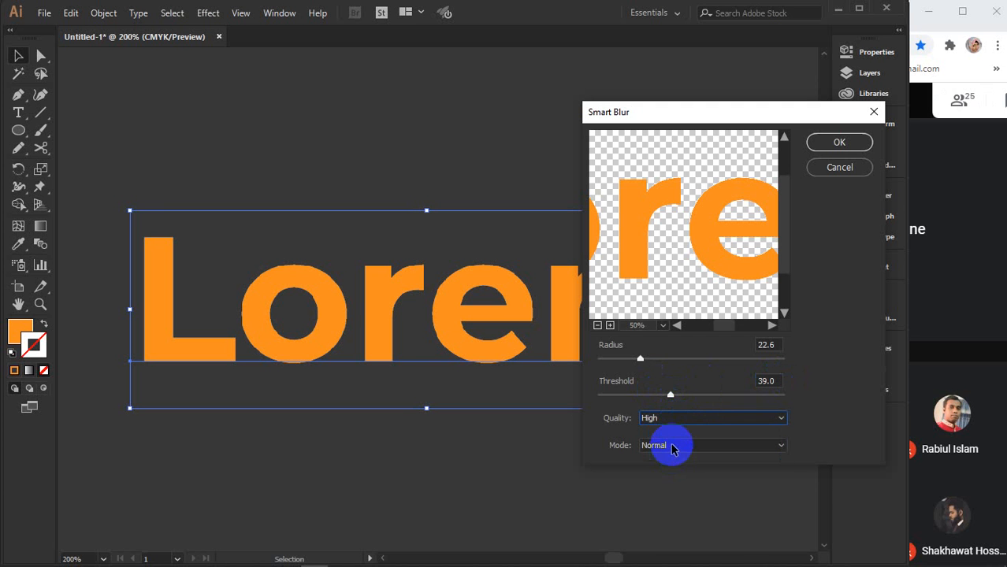
left_click(673, 446)
left_click(672, 447)
left_click(819, 142)
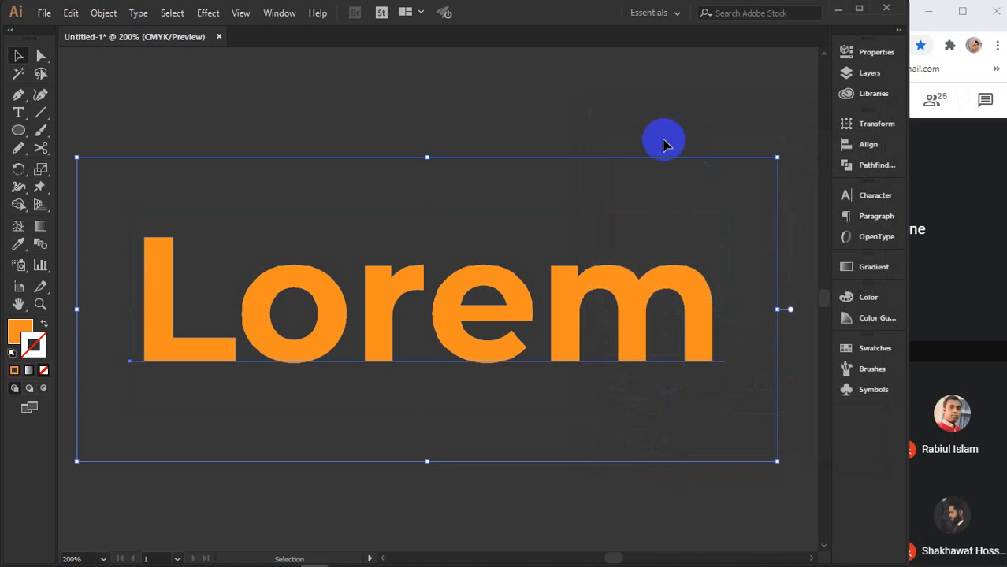
left_click_drag(516, 285, 598, 208)
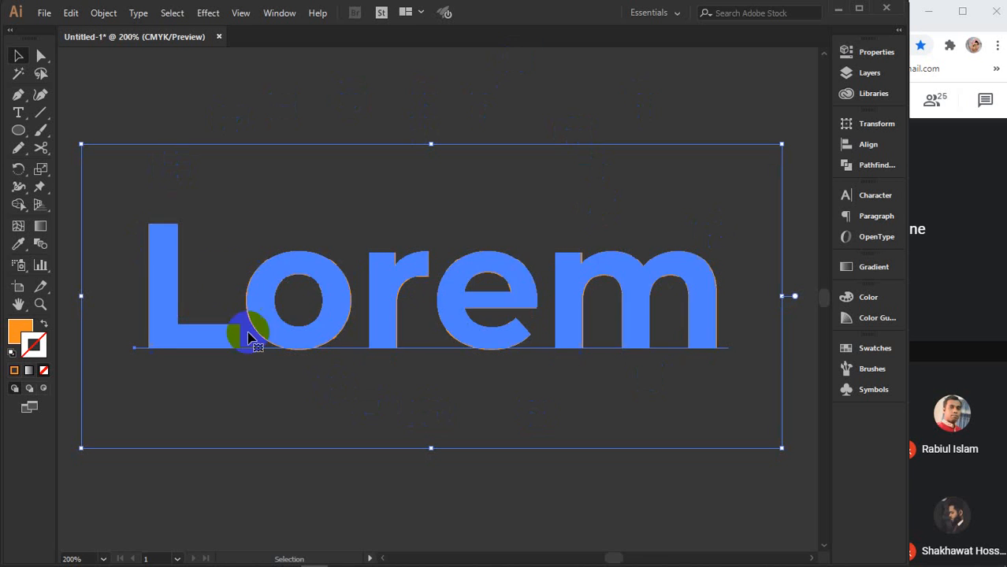
key("ctrl")
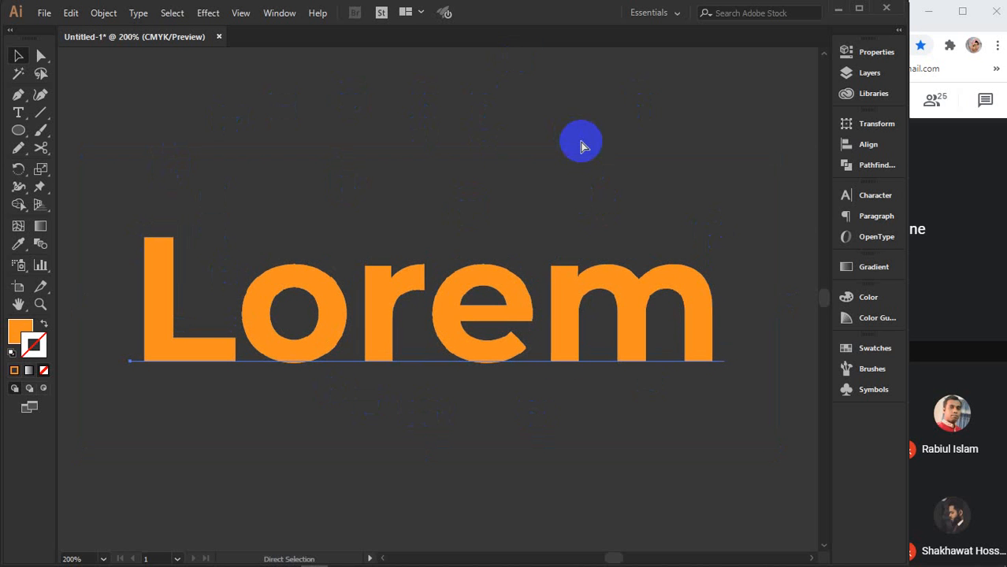
key("ctrl+z")
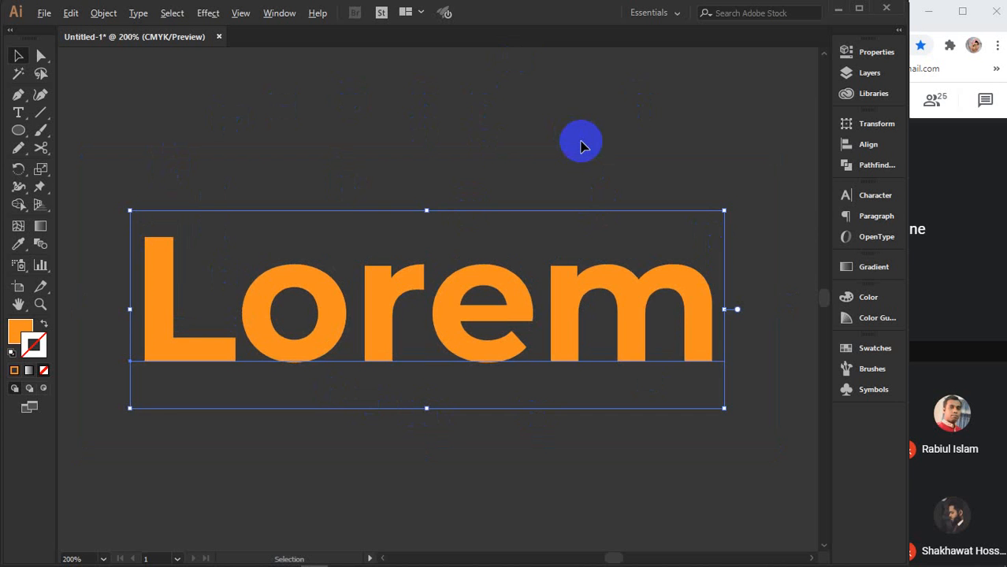
- Select the orange circle on the dark canvas and start a Smart Blur on it
scroll(580, 144, "down", 1)
left_click_drag(236, 245, 555, 271)
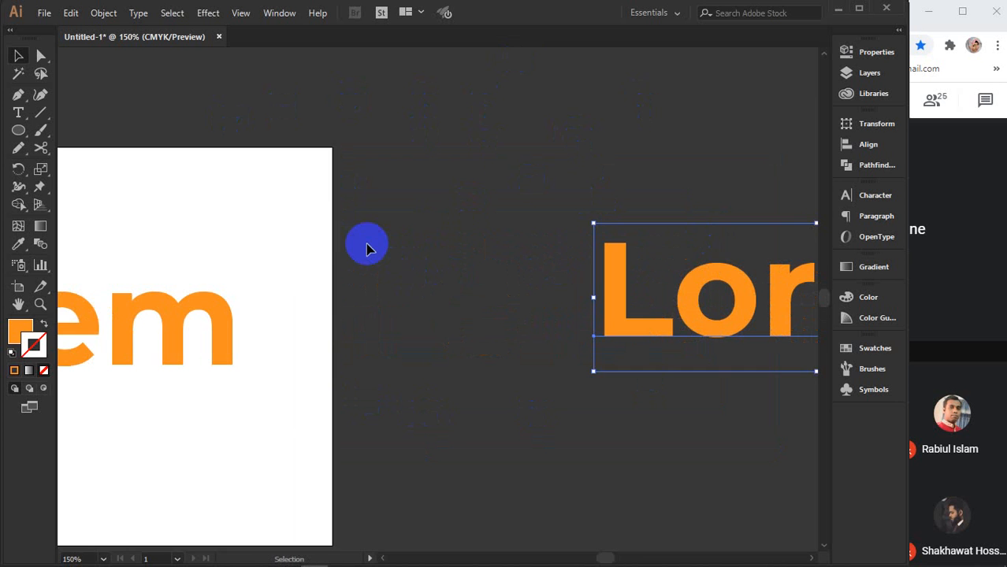
scroll(367, 249, "down", 3)
left_click_drag(134, 205, 737, 194)
left_click_drag(749, 248, 512, 298)
scroll(498, 252, "up", 2)
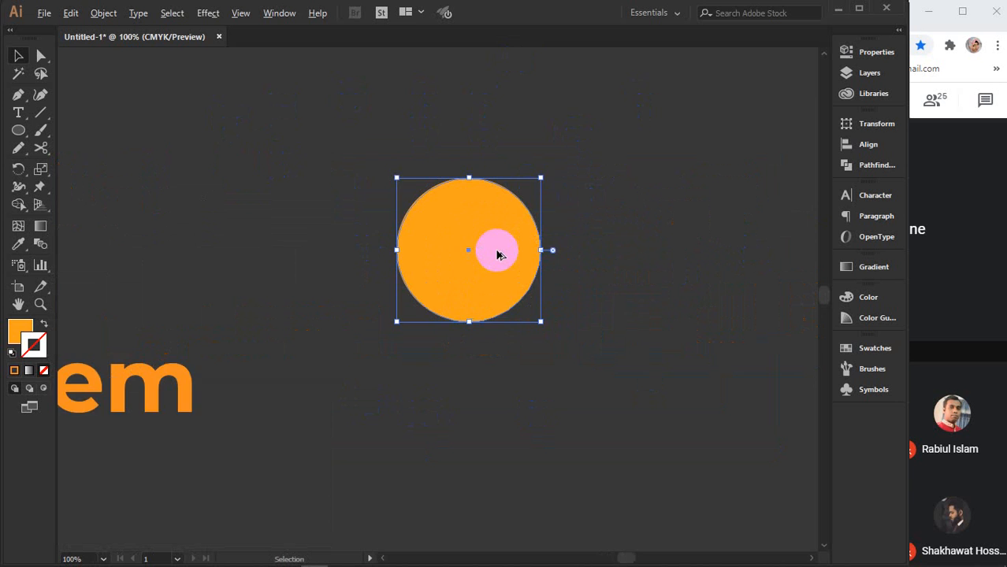
scroll(497, 254, "up", 1)
left_click_drag(501, 253, 412, 281)
left_click(208, 12)
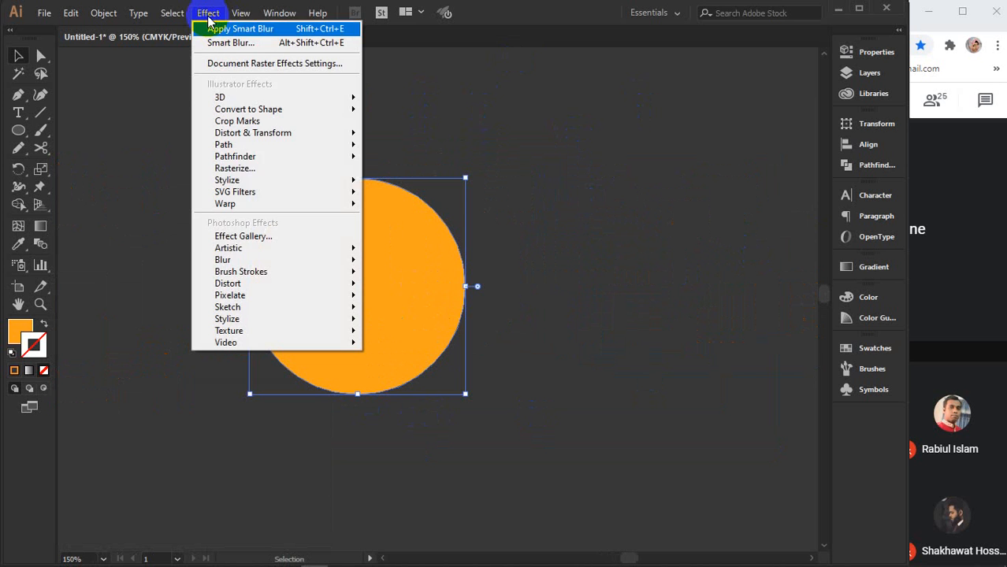
mouse_move(236, 260)
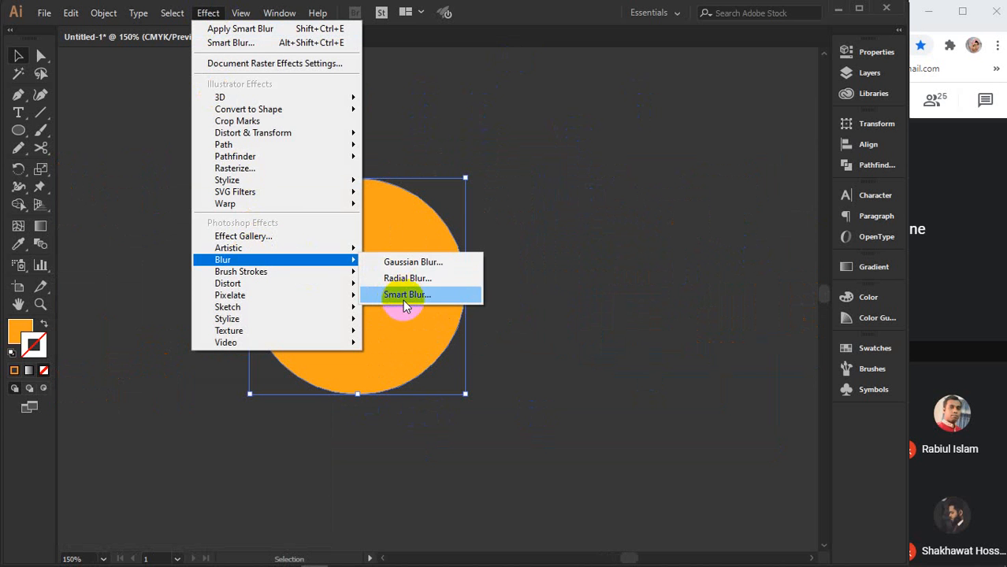
left_click(405, 296)
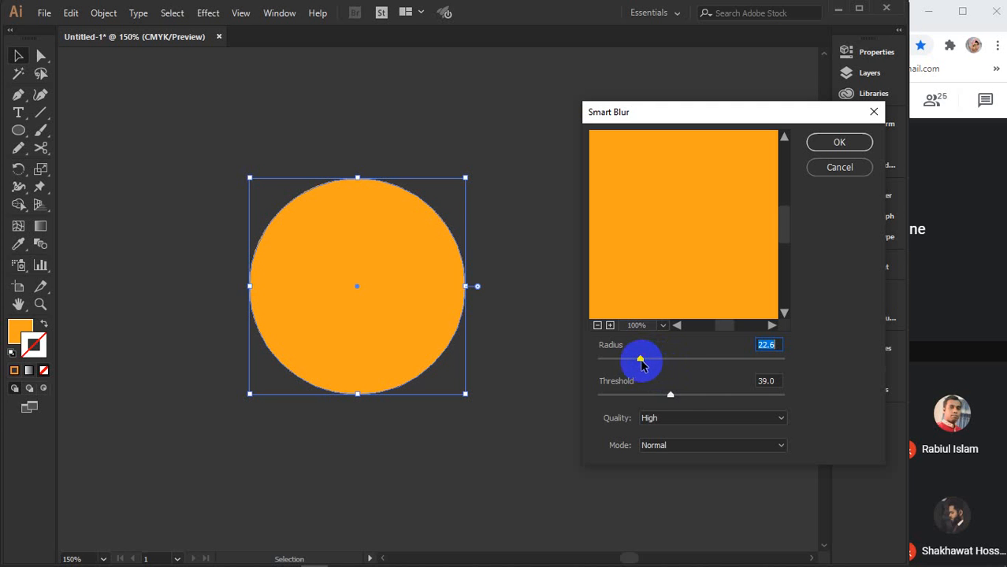
- Set the circle's Smart Blur radius to 35.4 and threshold to 48.6, and apply the effect
left_click_drag(640, 359, 664, 358)
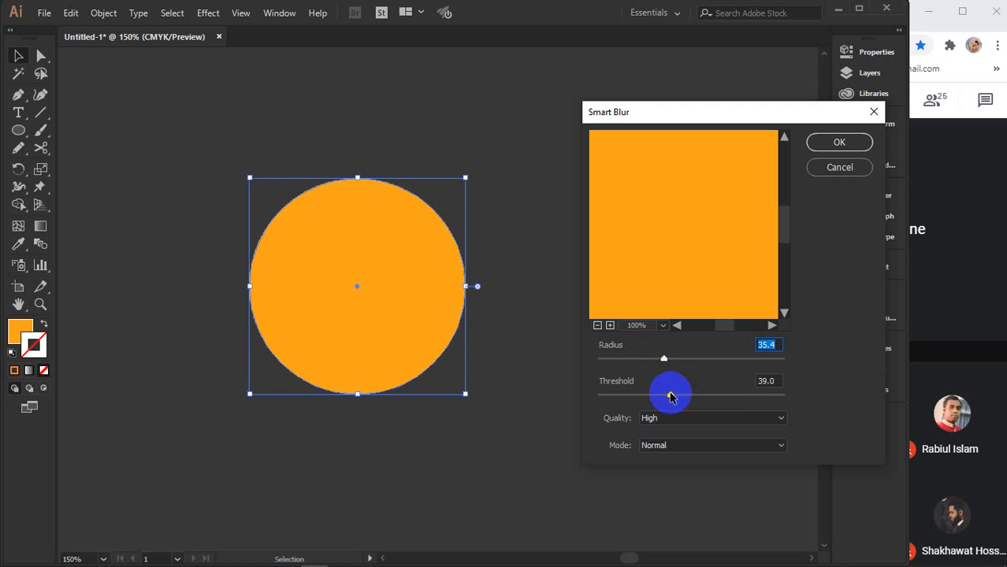
mouse_move(669, 396)
left_mouse_down()
mouse_move(697, 396)
mouse_move(688, 394)
left_mouse_up()
left_click(837, 145)
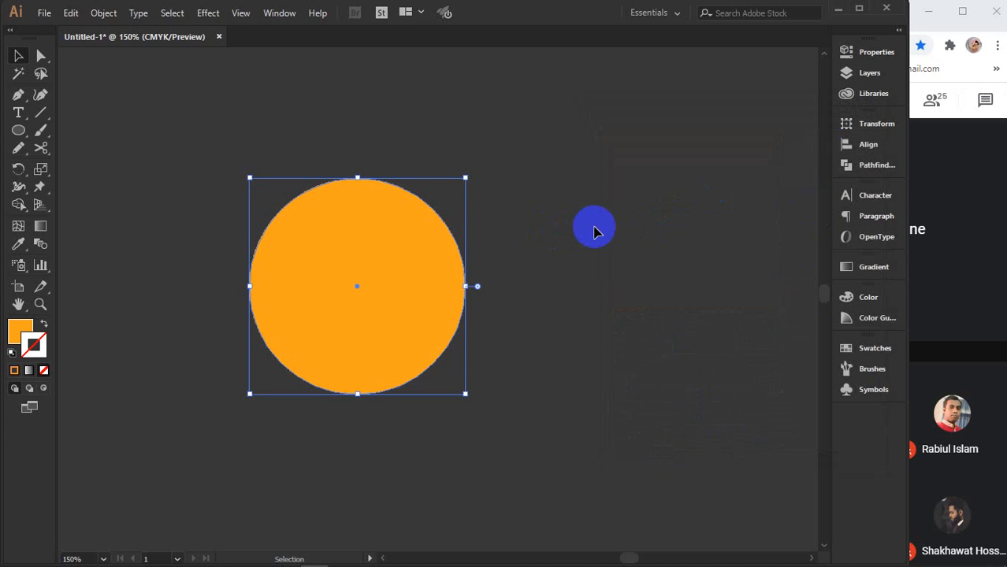
- Move the circle slightly up and to the right on the canvas and inspect its surface and edge up close
left_click_drag(445, 285, 484, 286)
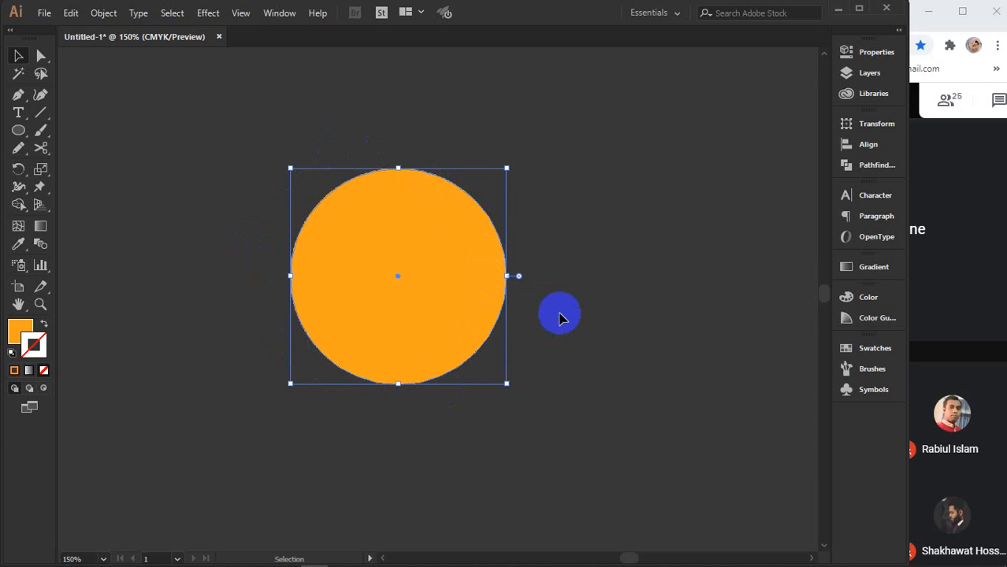
left_click(454, 297)
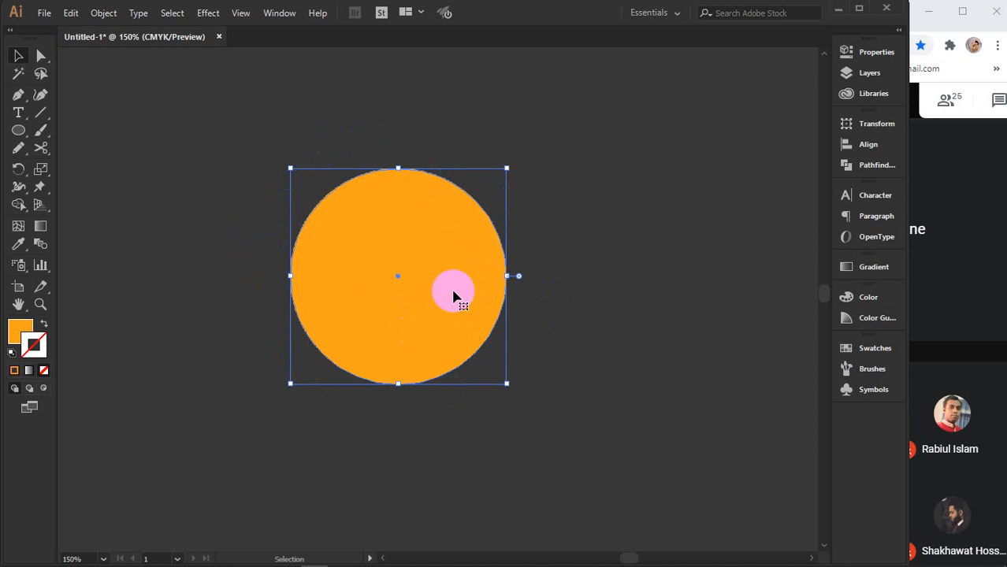
scroll(454, 295, "up", 2)
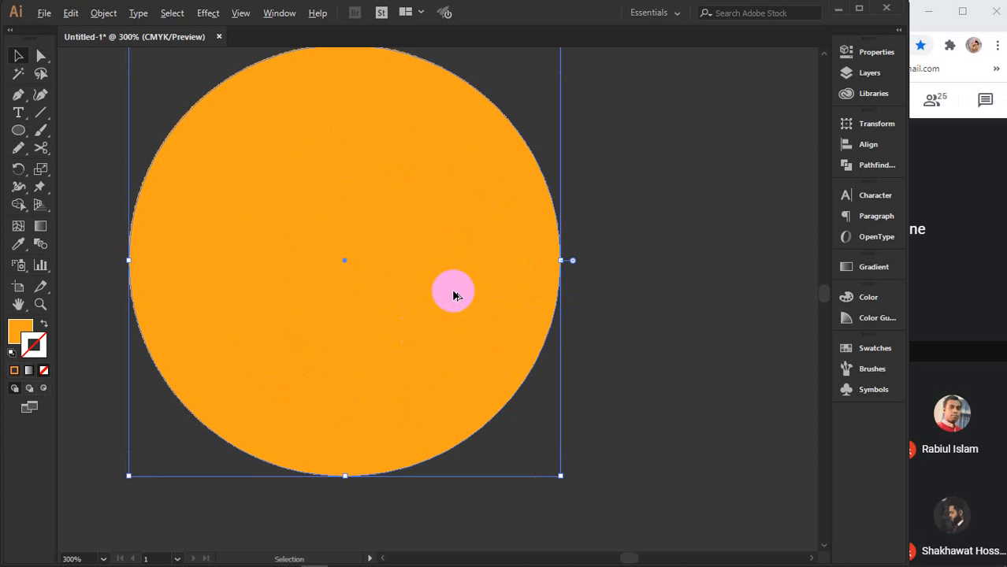
scroll(454, 295, "down", 2)
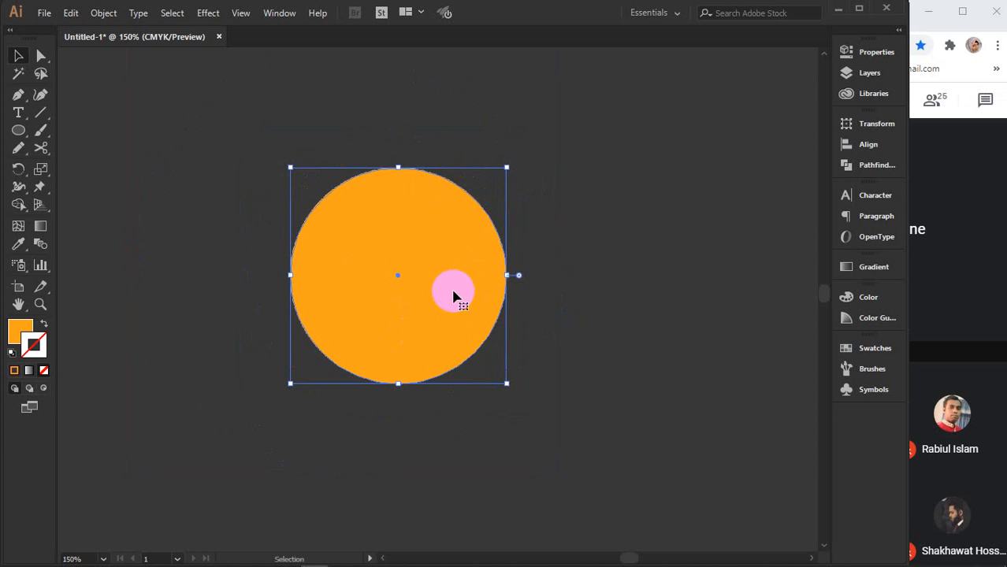
scroll(454, 296, "up", 1)
scroll(453, 295, "up", 2)
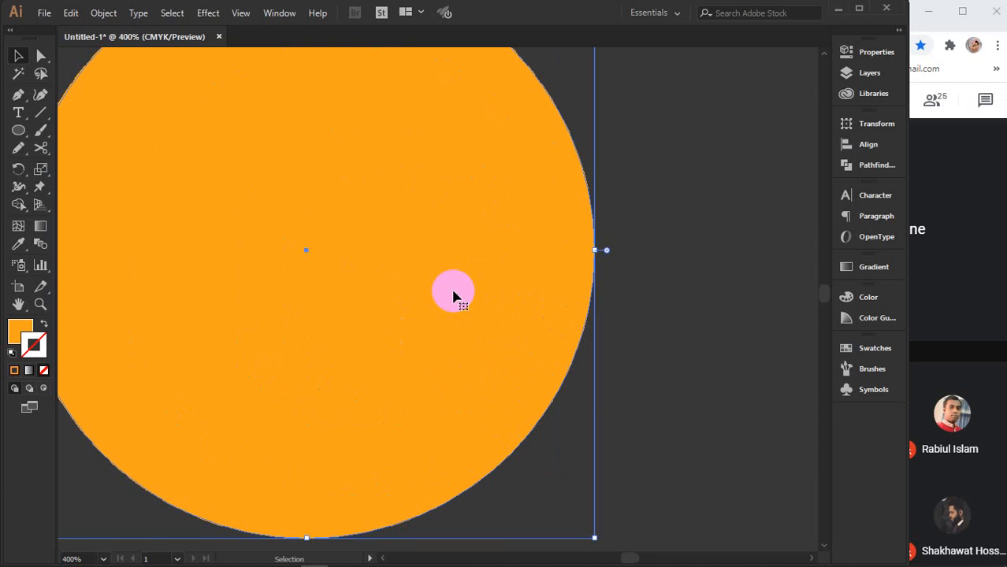
scroll(453, 295, "down", 3)
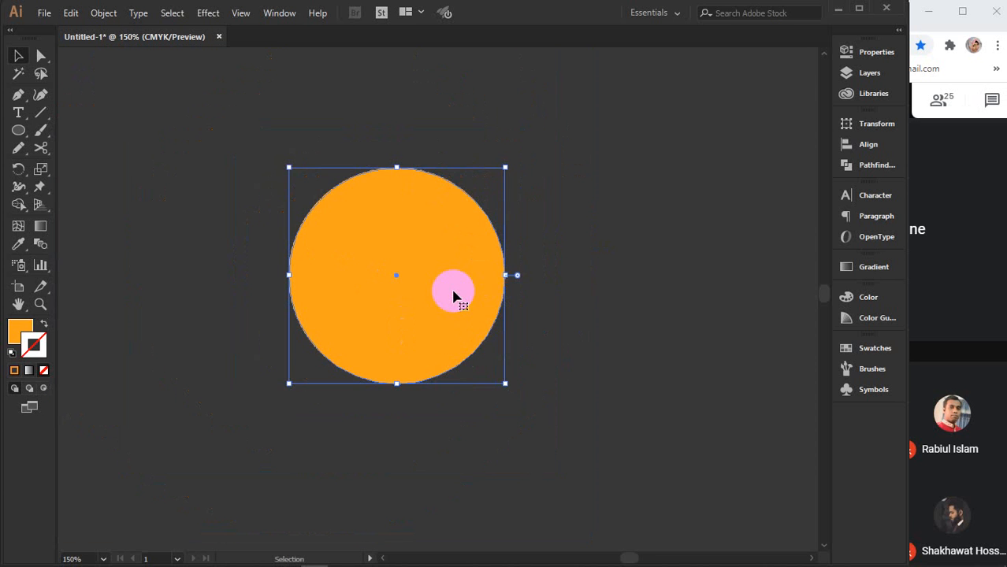
- Select the "Lorem" text on the dark canvas beside the artboard and convert it to outlines
left_click_drag(245, 299, 515, 293)
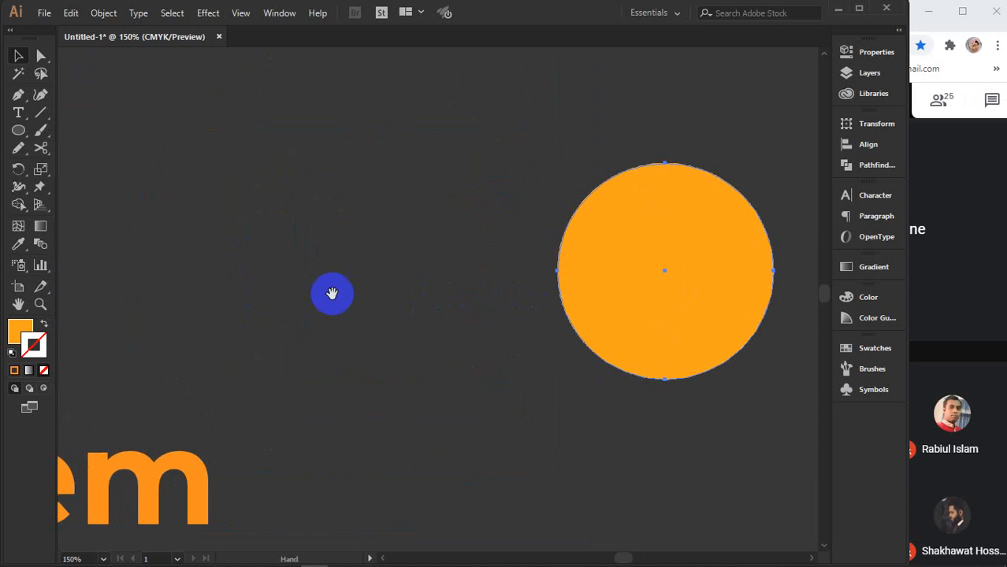
left_click_drag(301, 293, 483, 230)
left_click_drag(273, 330, 510, 227)
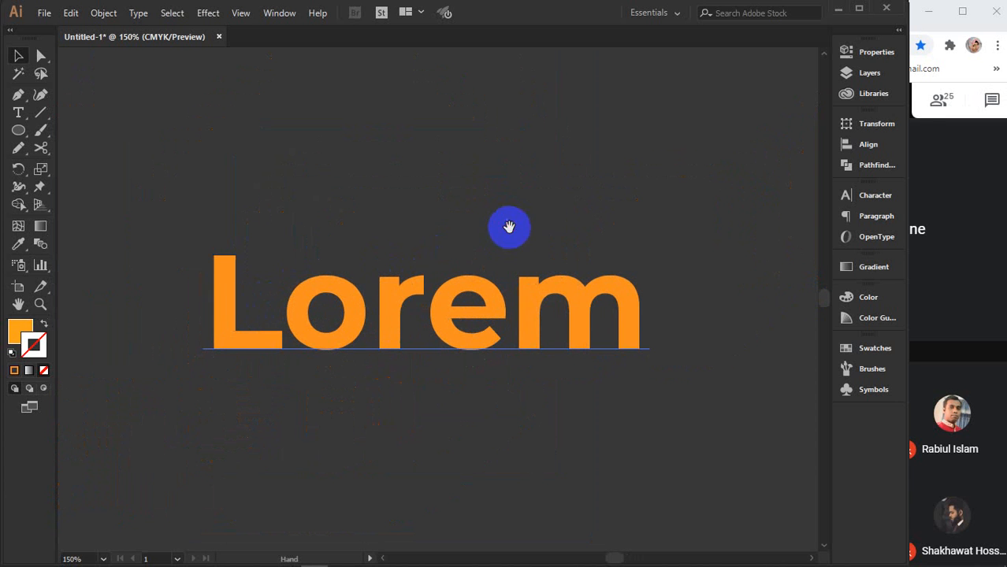
left_click(393, 317)
key("a")
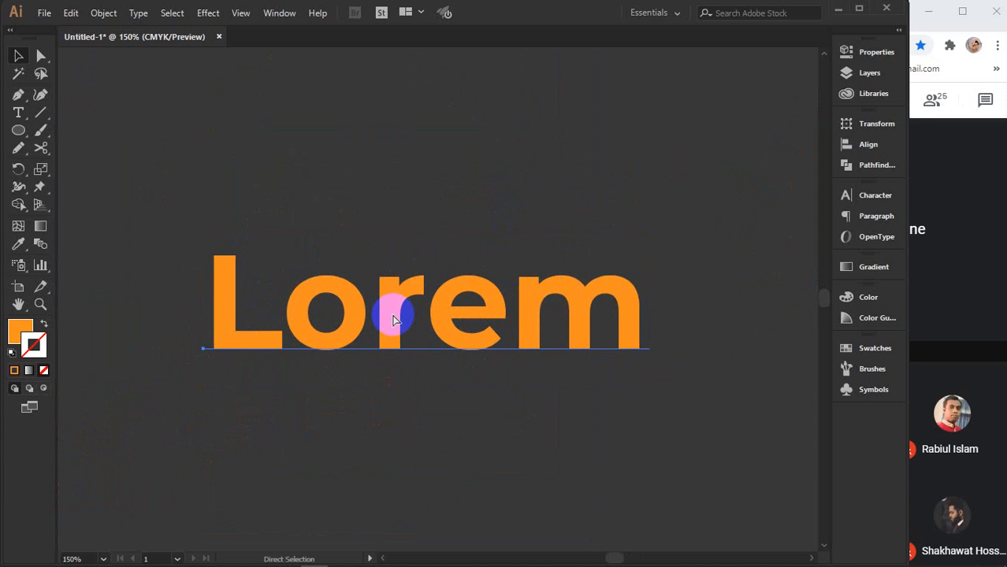
key("v")
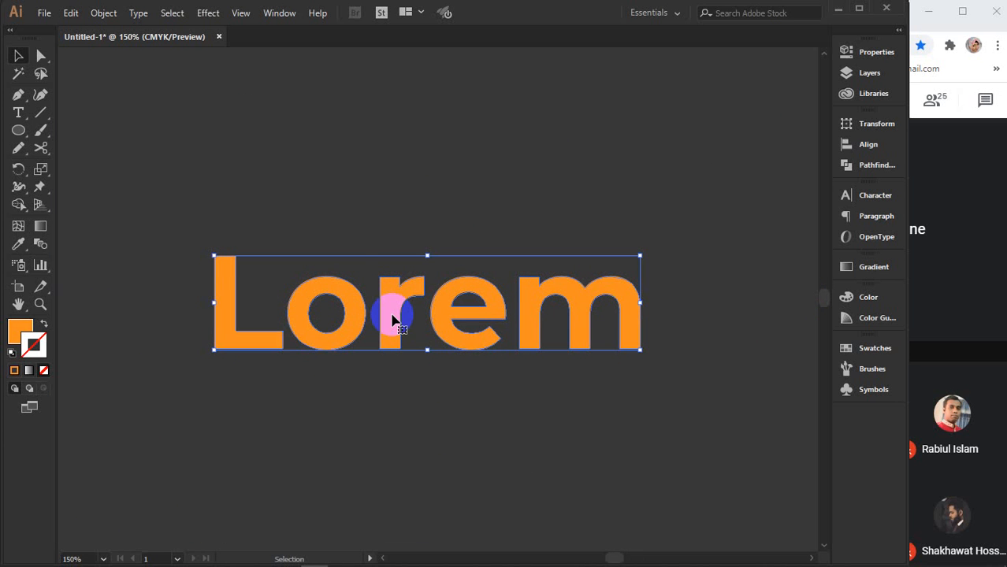
- Apply a Smart Blur to the outlined "Lorem" lettering with radius 31.0, threshold 100.0, High quality and Normal mode
left_click(205, 13)
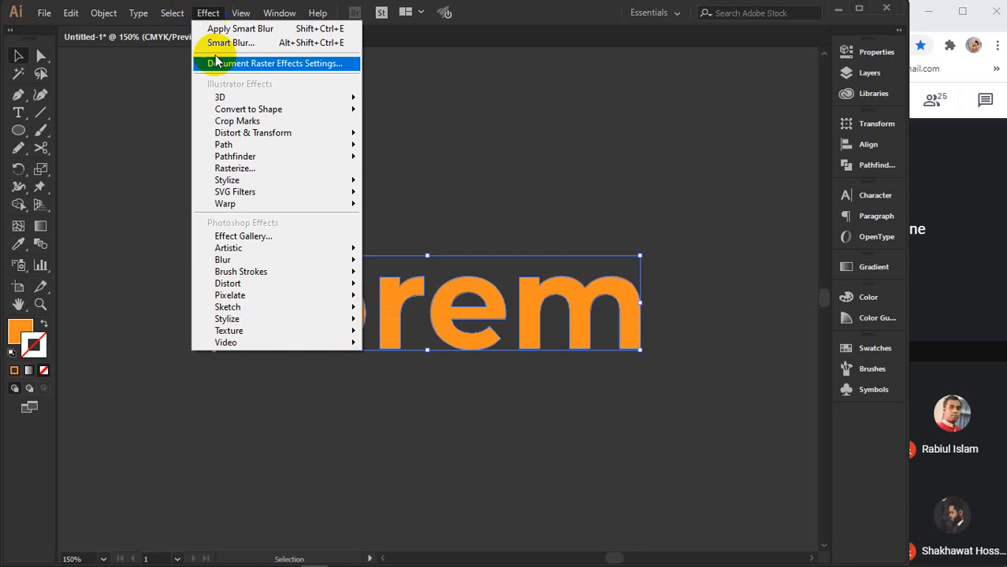
mouse_move(251, 263)
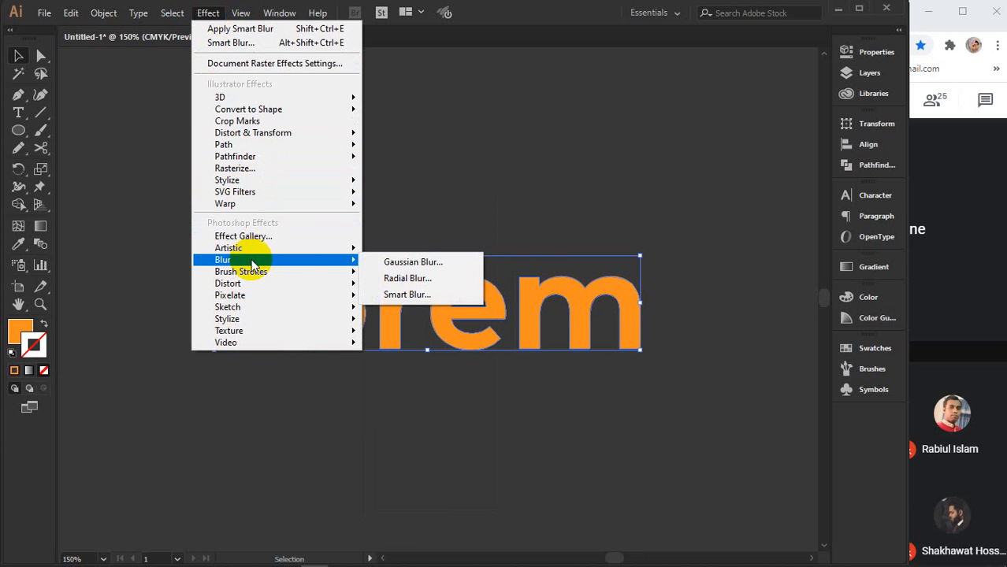
left_click(414, 296)
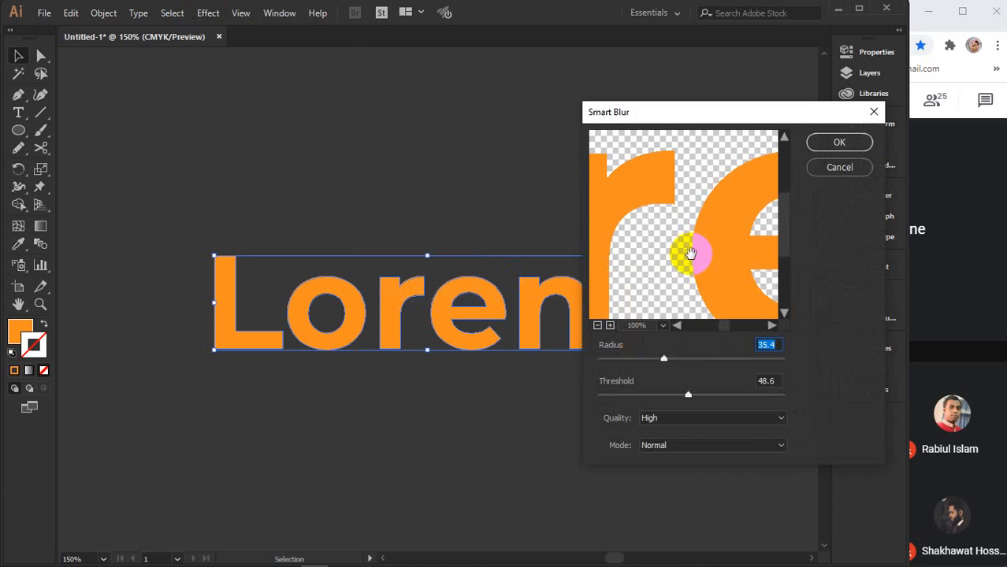
mouse_move(663, 359)
left_mouse_down()
mouse_move(804, 361)
mouse_move(634, 363)
mouse_move(653, 360)
left_mouse_up()
left_click_drag(688, 394, 765, 392)
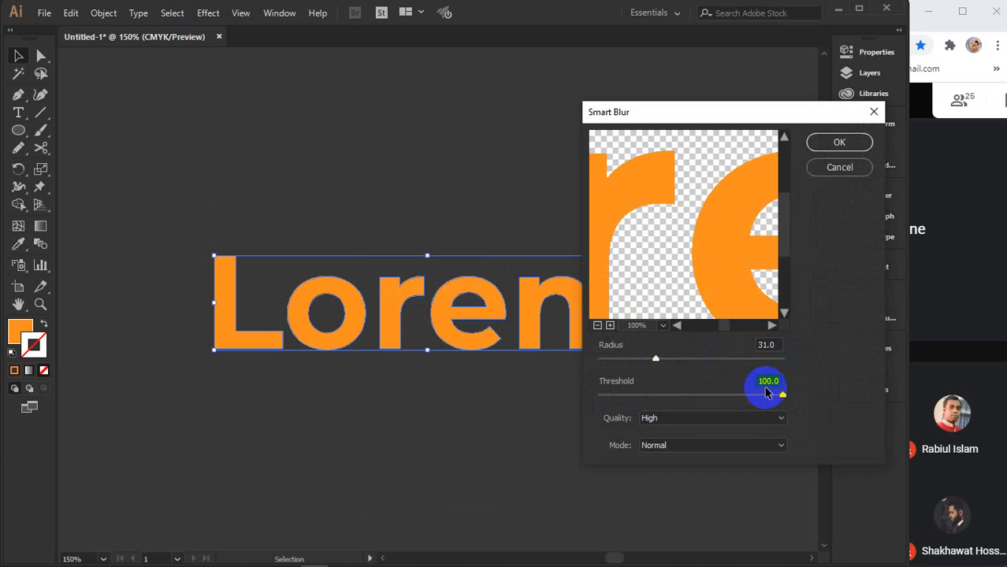
left_click(838, 142)
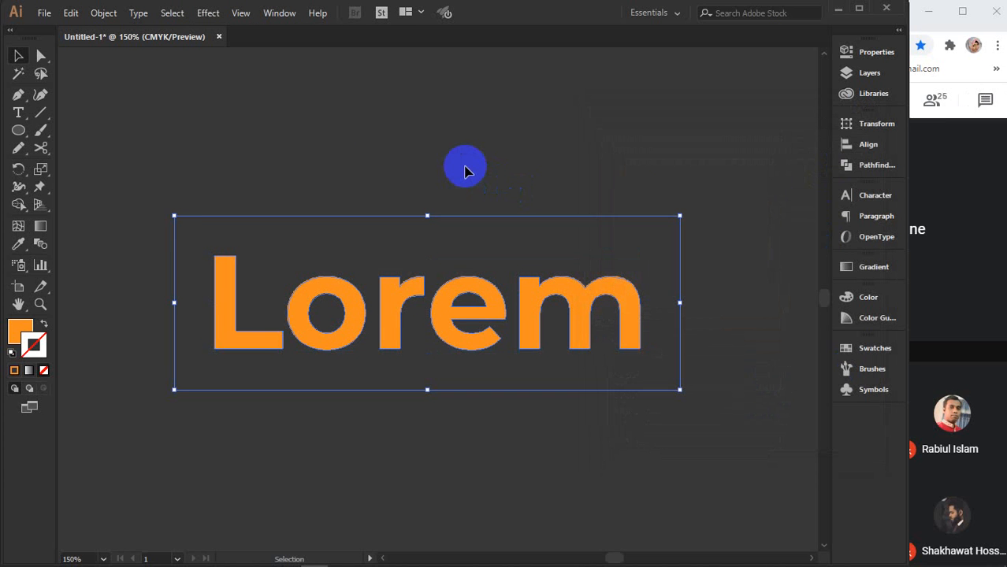
- Give the outlined "Lorem" lettering a black stroke, deselect it and inspect the letter edges up close
left_click(461, 338)
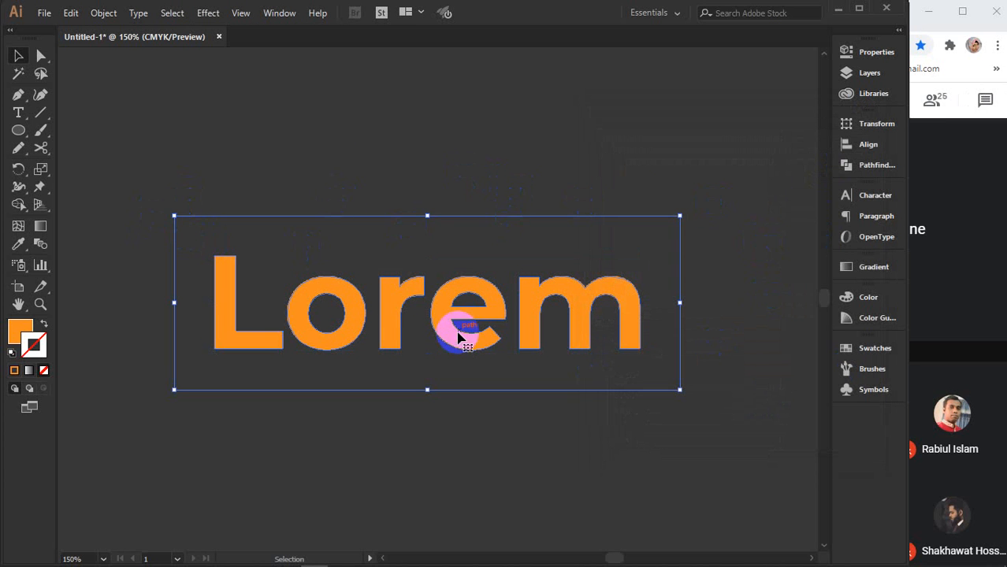
scroll(460, 337, "down", 1)
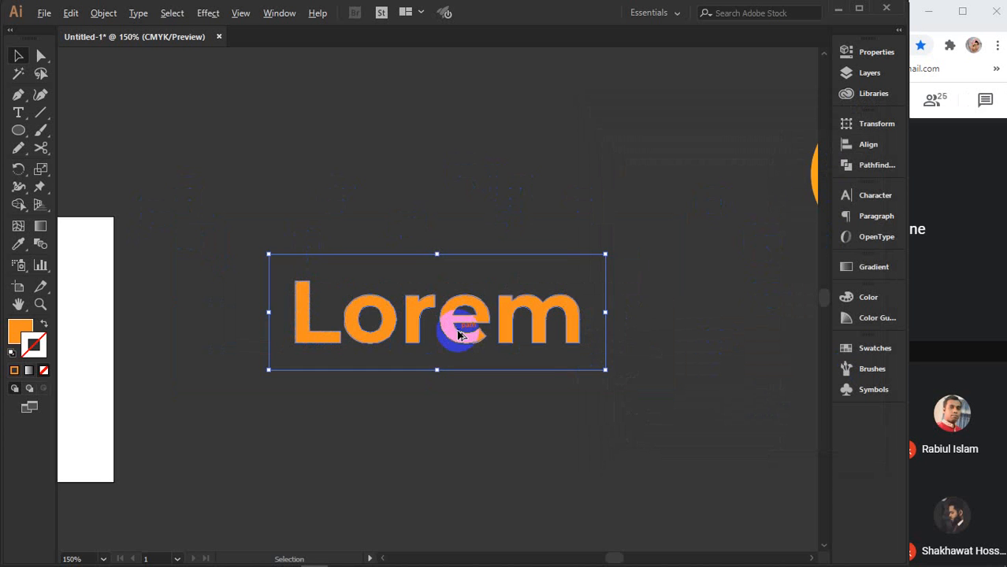
double_click(35, 343)
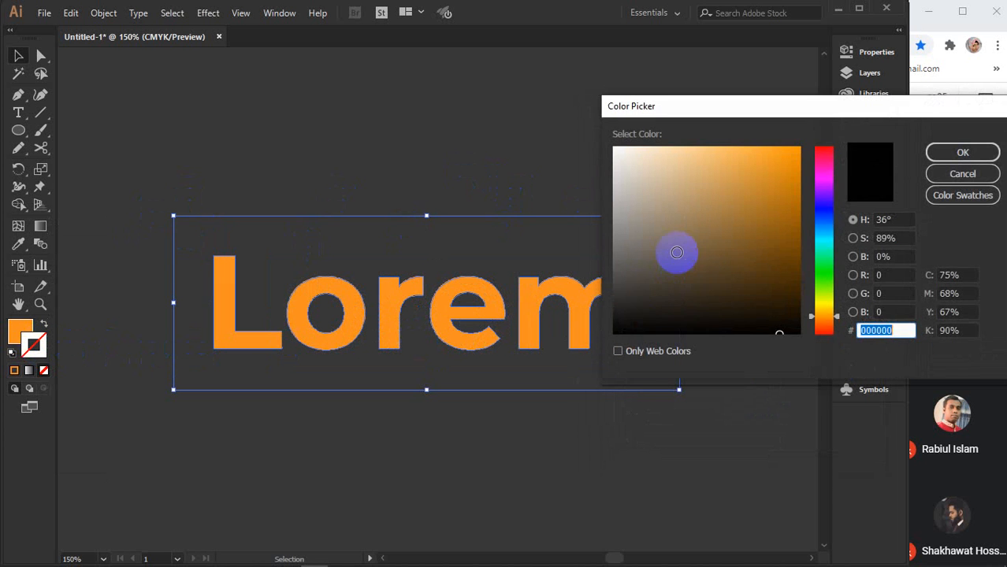
left_click(942, 154)
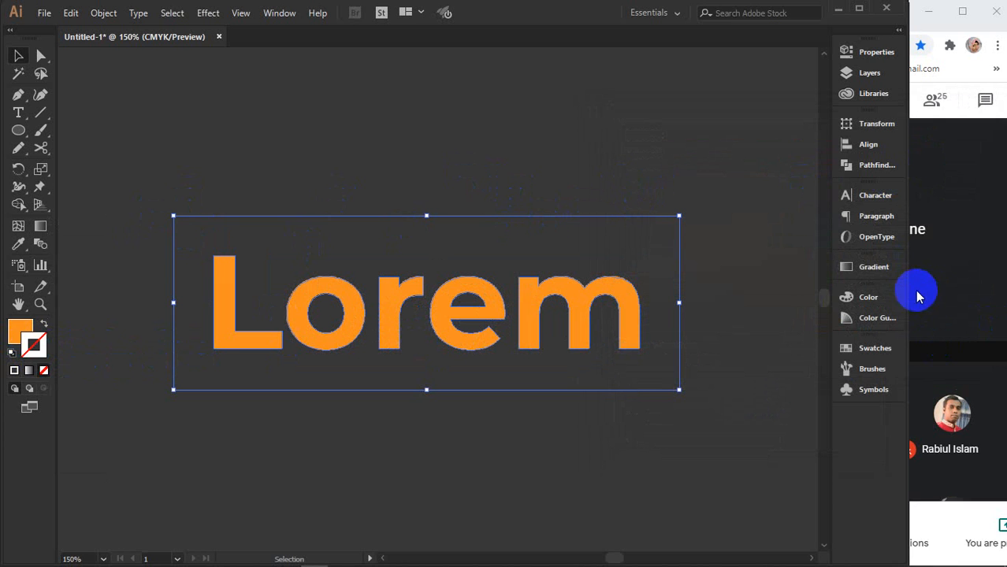
left_click(873, 297)
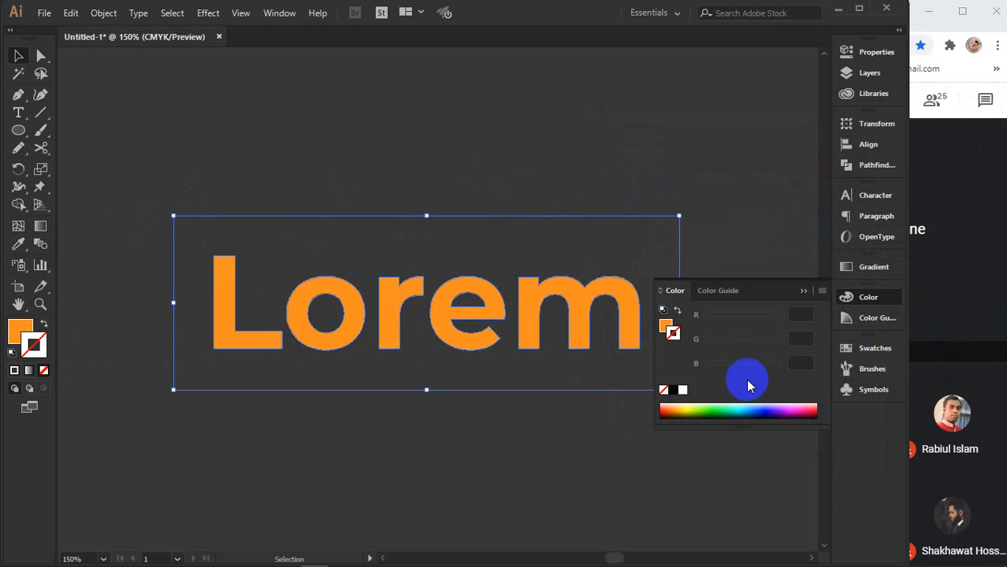
left_click(673, 390)
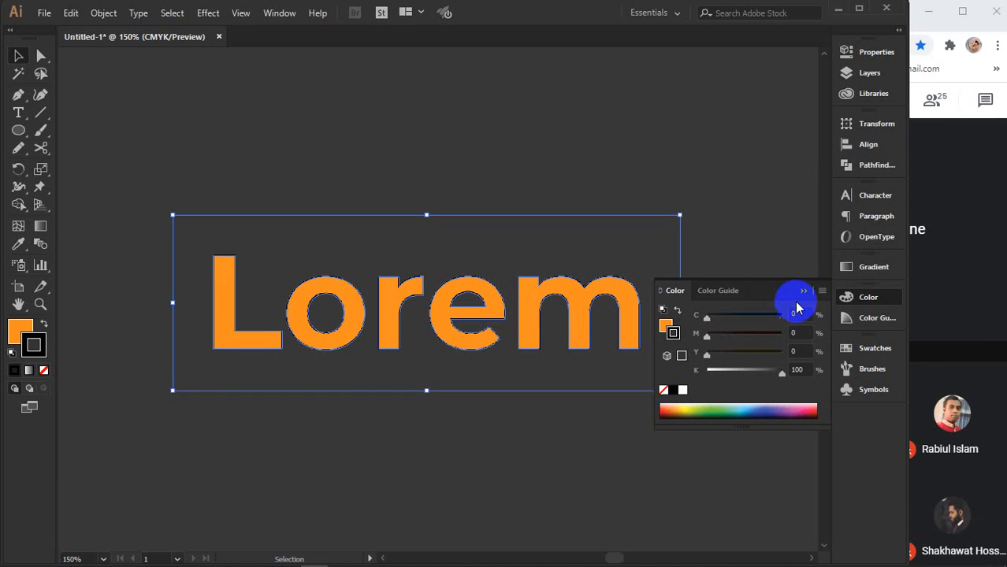
left_click(746, 274)
left_click(749, 277)
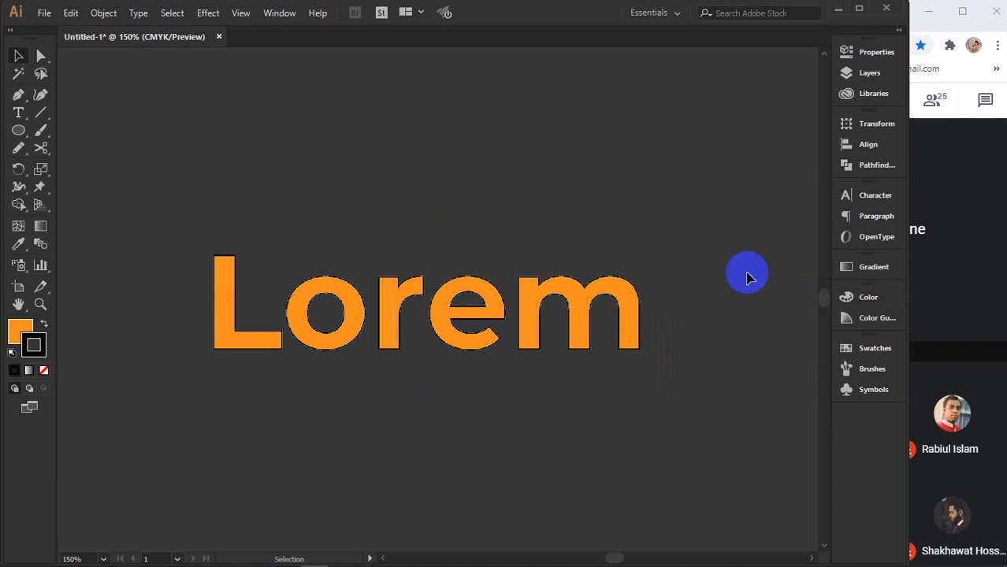
scroll(551, 301, "up", 3)
scroll(549, 304, "up", 2)
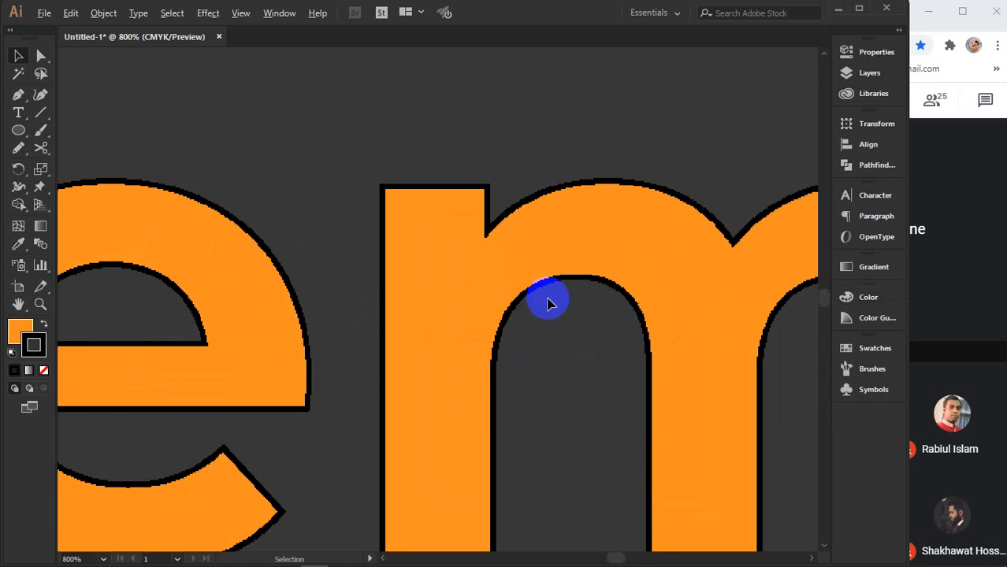
- Inspect the lettering's edges up close and undo the black stroke, Smart Blur and outline conversion on "Lorem"
scroll(549, 305, "up", 2)
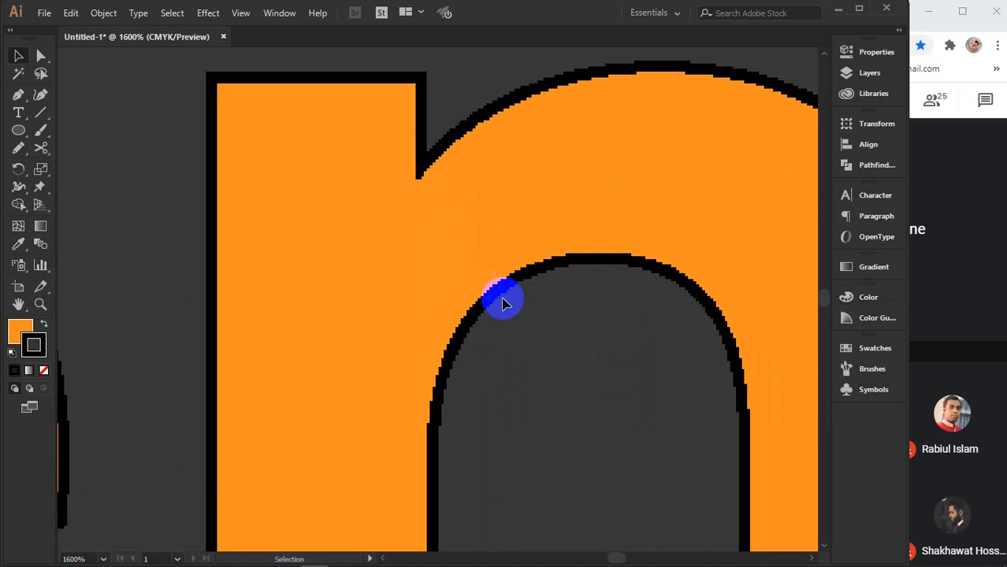
scroll(719, 366, "down", 5)
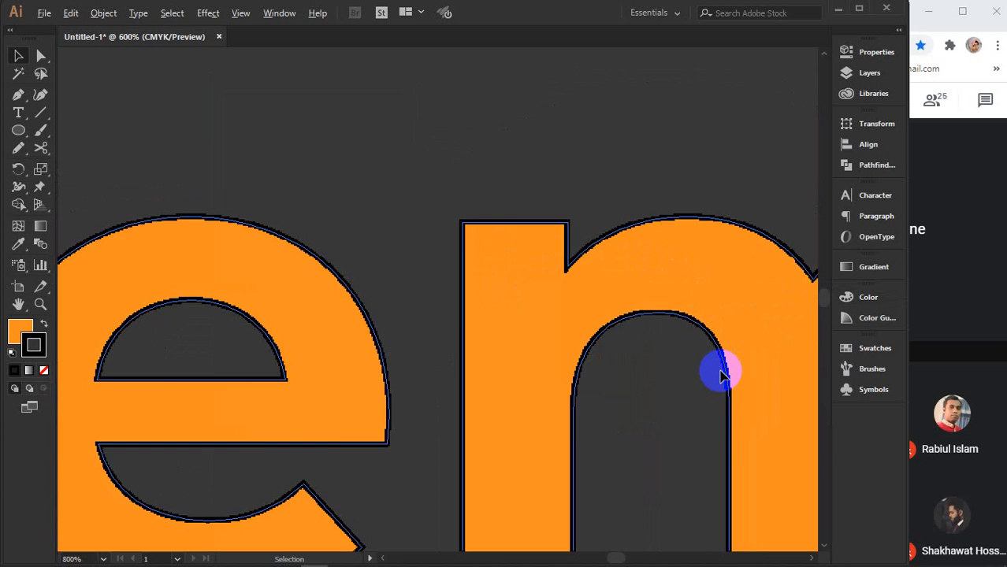
scroll(717, 372, "down", 3)
scroll(571, 369, "up", 3)
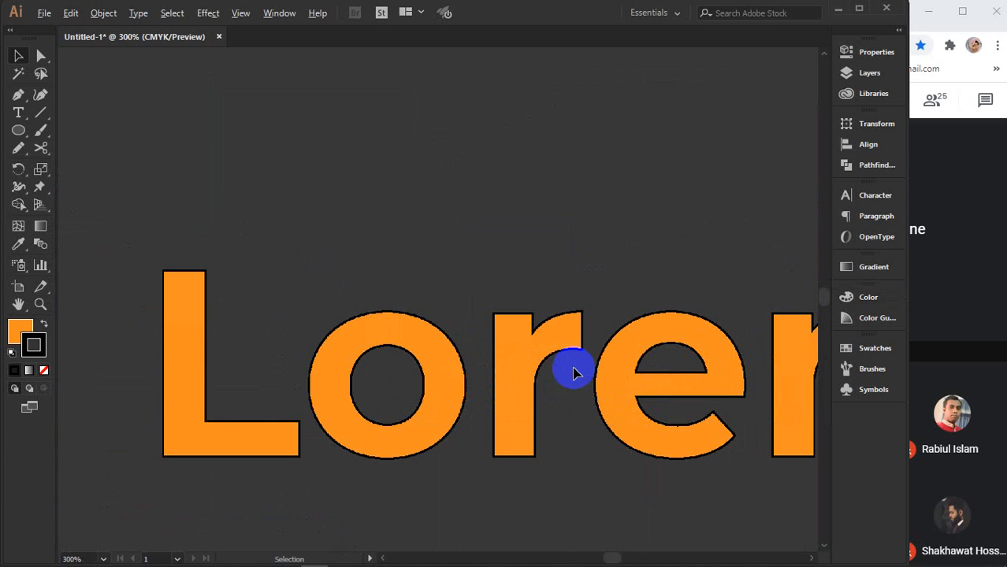
left_click_drag(581, 375, 547, 340)
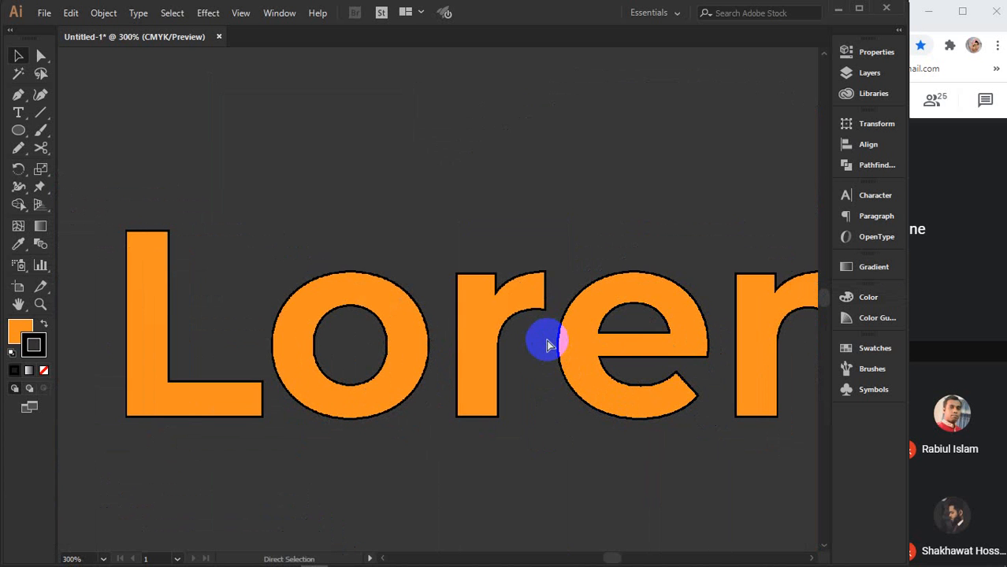
key("ctrl+z")
key("ctrl+z")
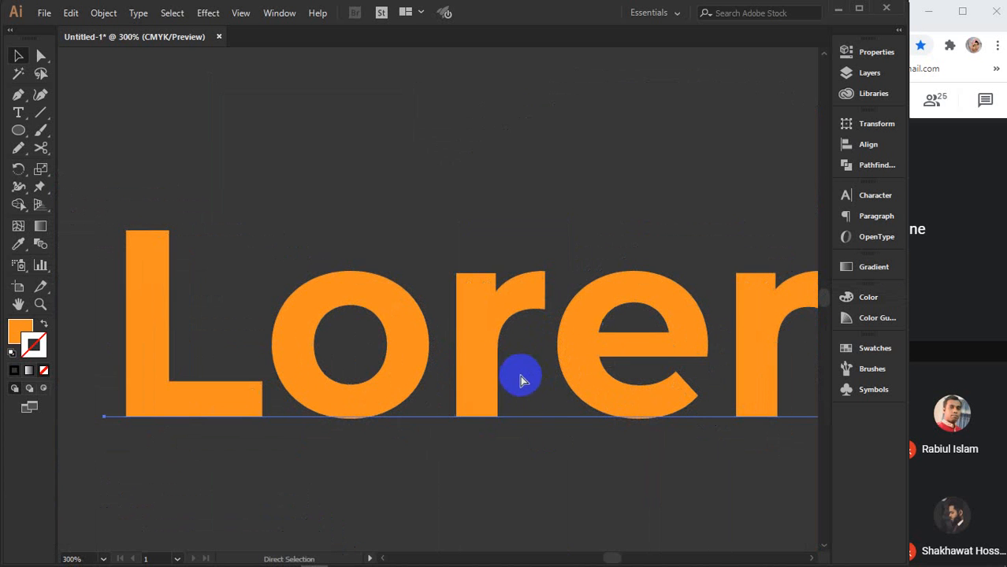
key("v")
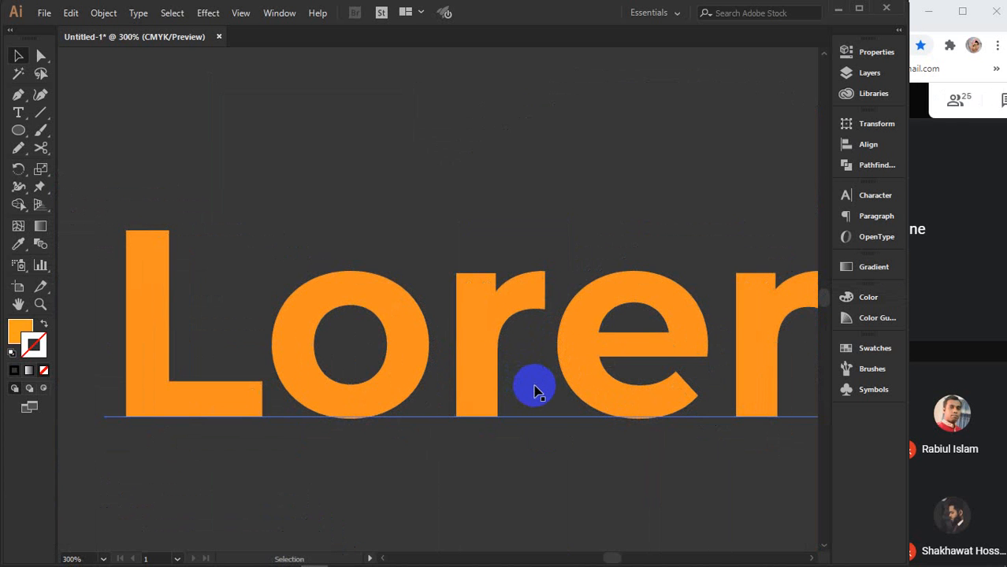
scroll(535, 389, "down", 1)
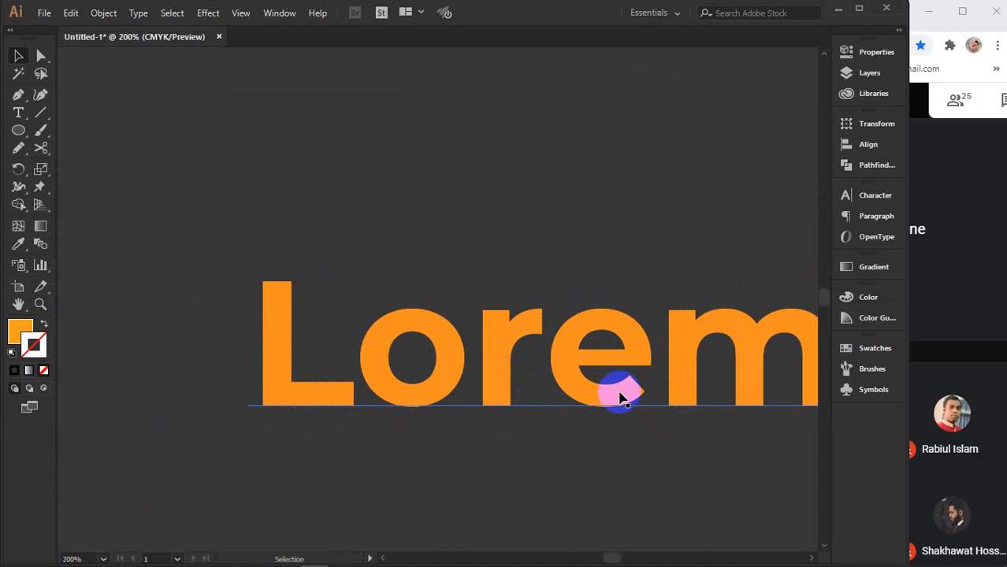
- Place the orange circle on the dark canvas to the left of the artboard, clear of its upper-left corner
left_click_drag(613, 389, 448, 351)
scroll(447, 350, "down", 3)
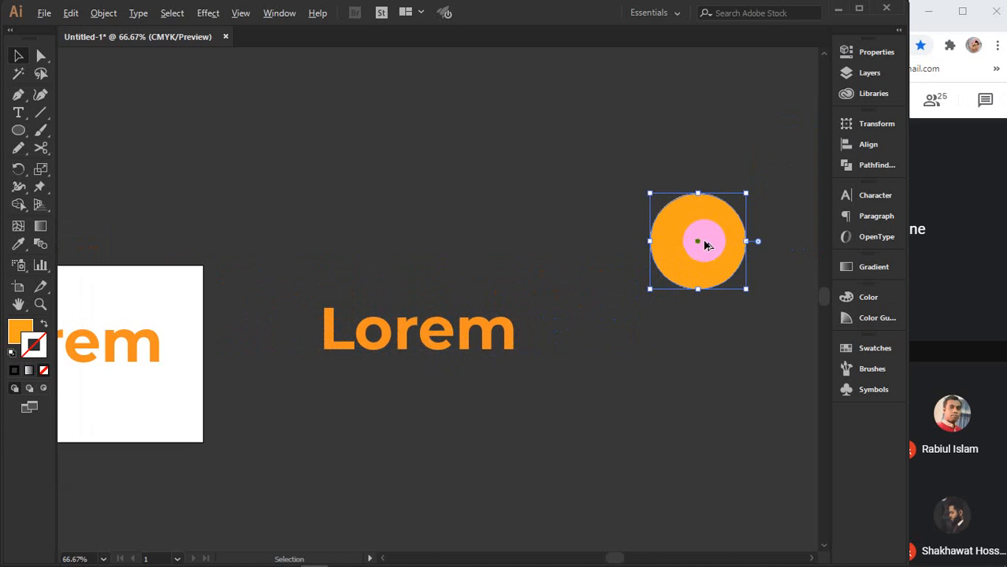
key("ctrl")
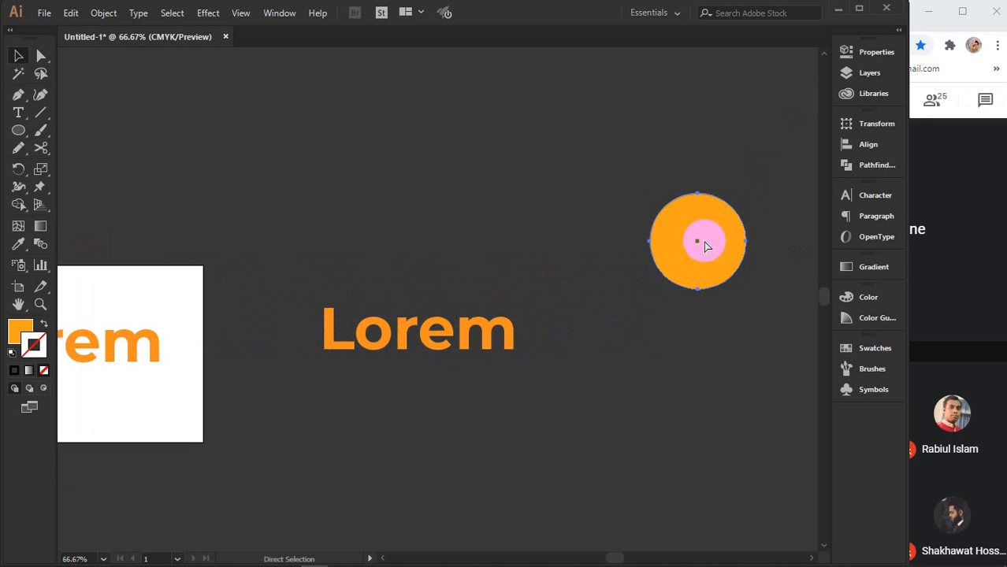
key("ctrl+x")
left_click_drag(210, 255, 634, 277)
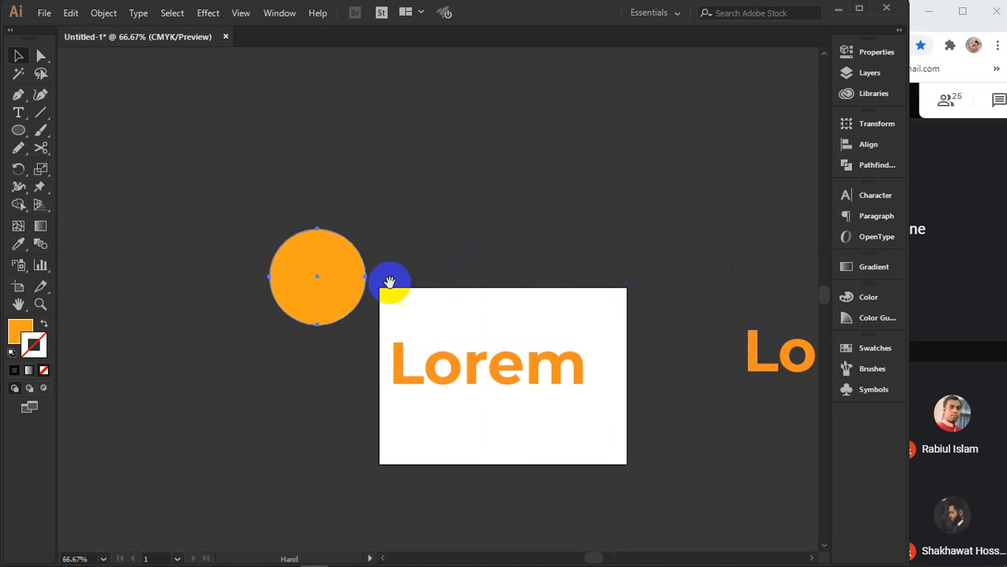
left_click_drag(309, 284, 182, 250)
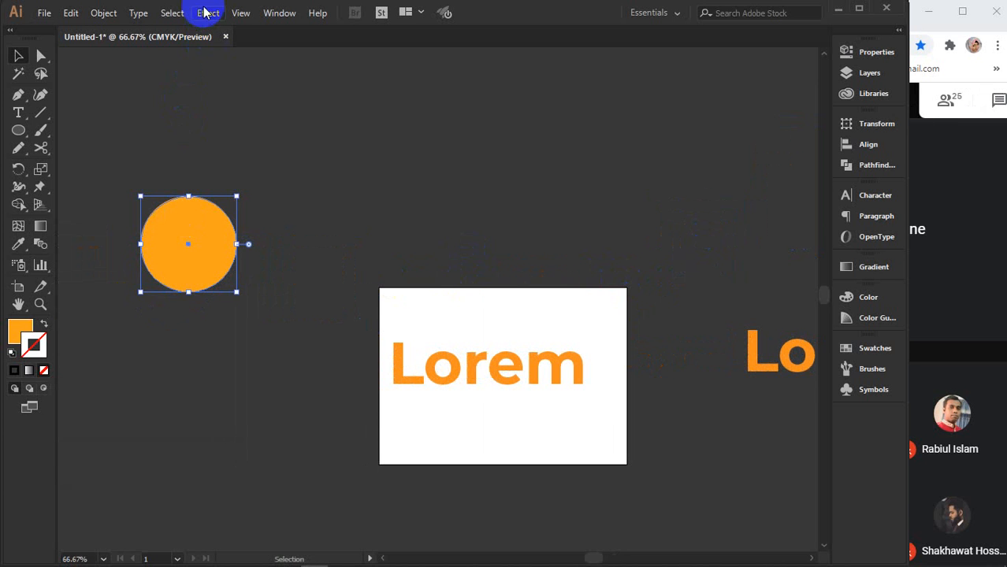
- Open the Accented Edges brush stroke effect for the circle, recentre its preview and compare it with Angled Strokes
scroll(196, 188, "up", 2)
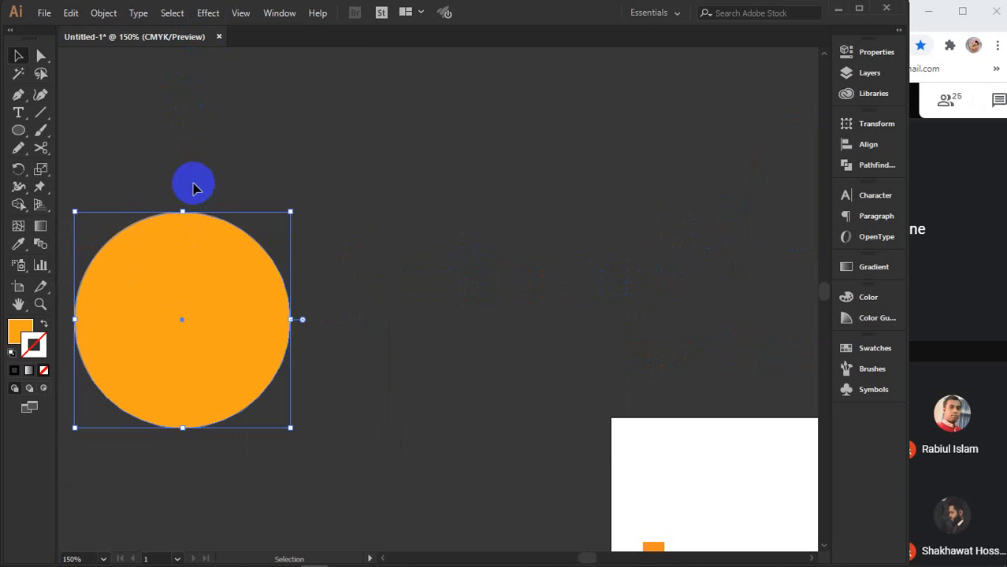
left_click(208, 13)
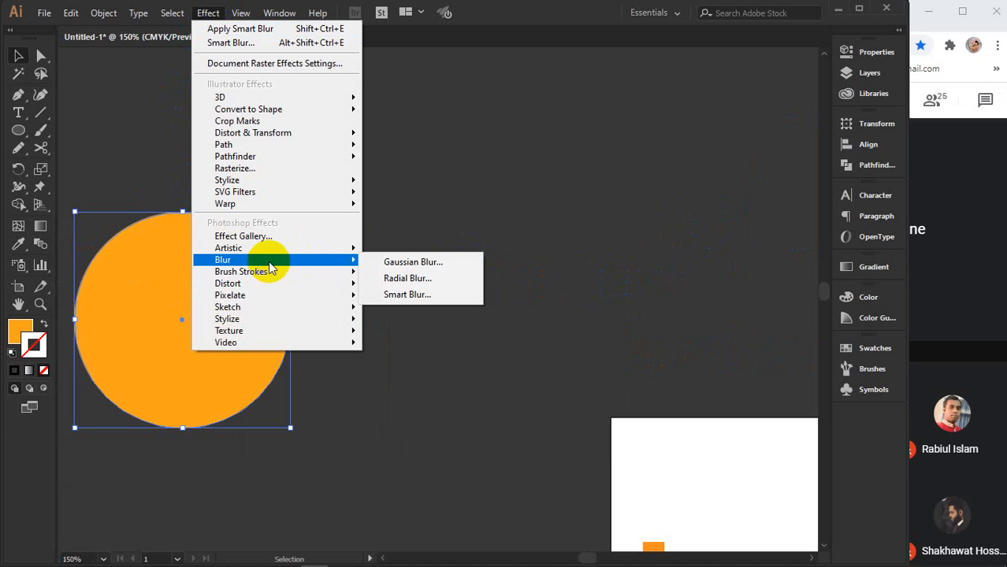
mouse_move(268, 276)
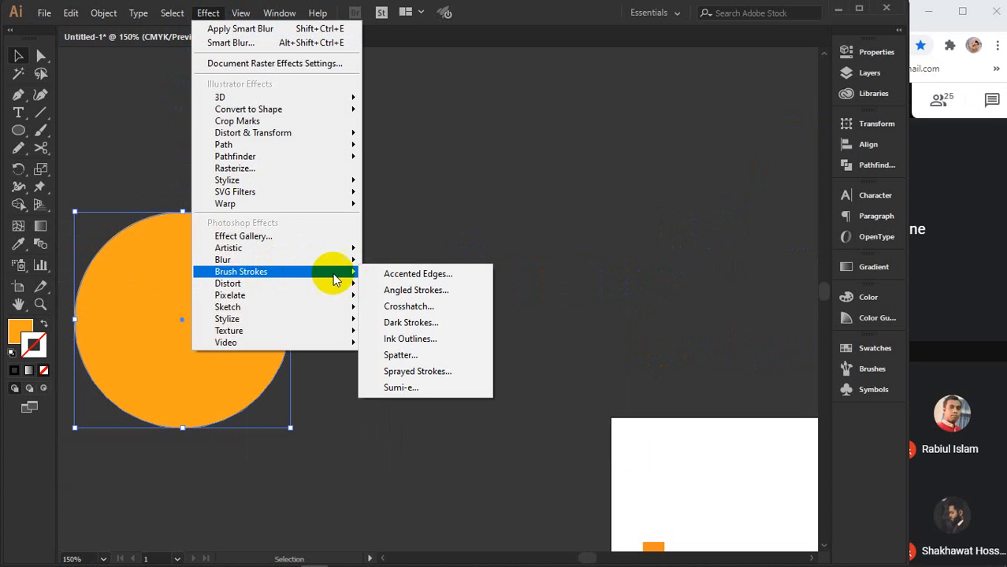
left_click(397, 276)
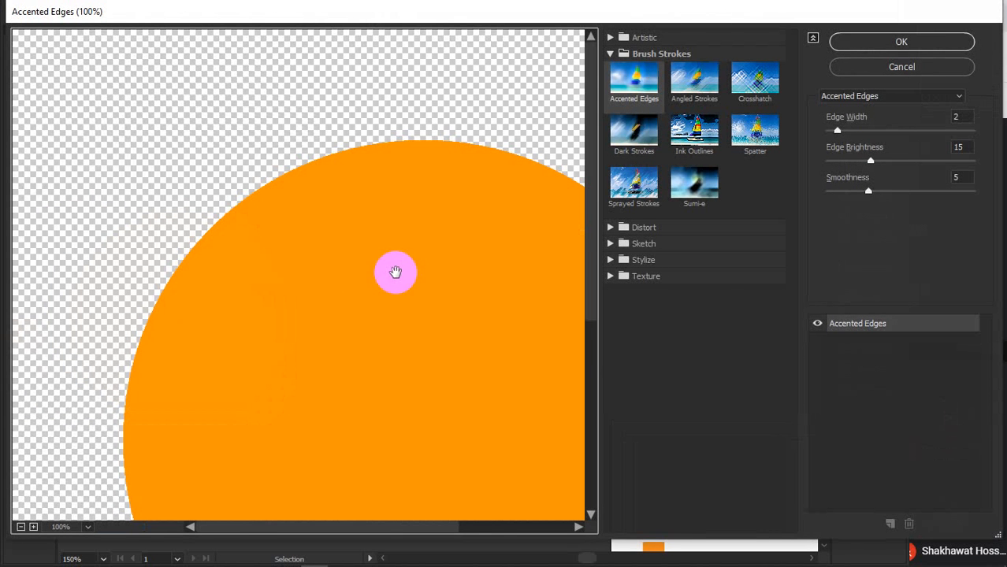
left_click_drag(449, 339, 342, 245)
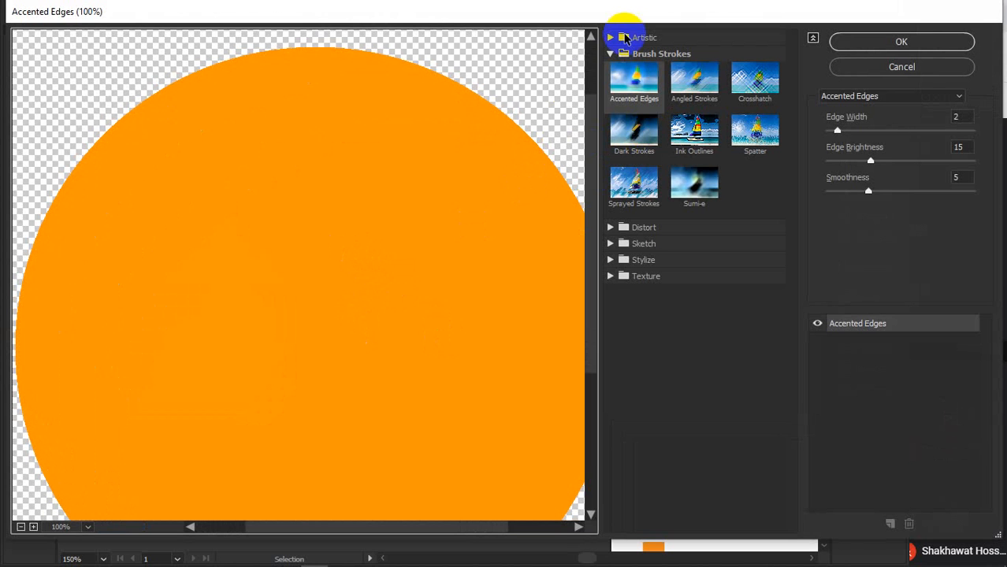
left_click(637, 79)
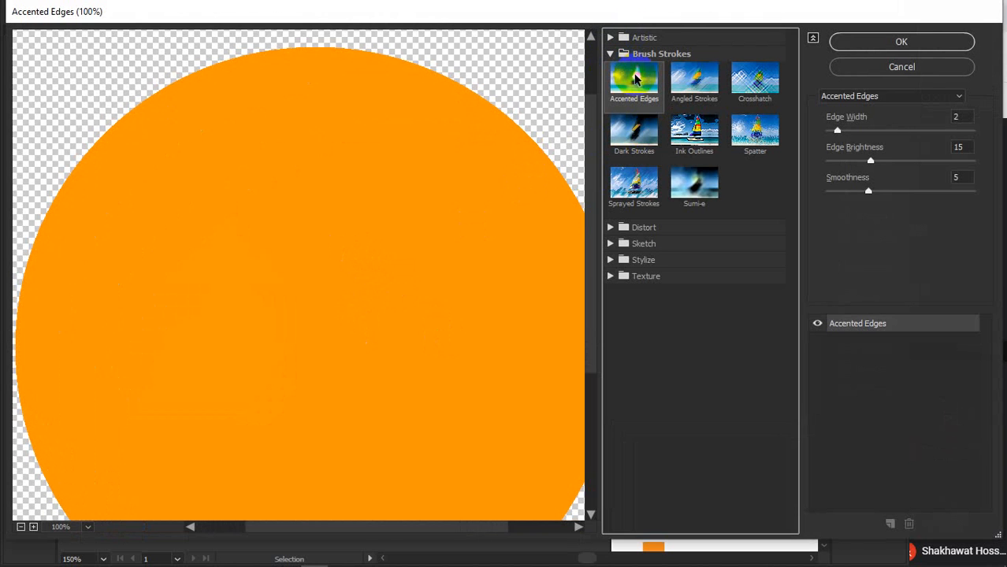
left_click(706, 88)
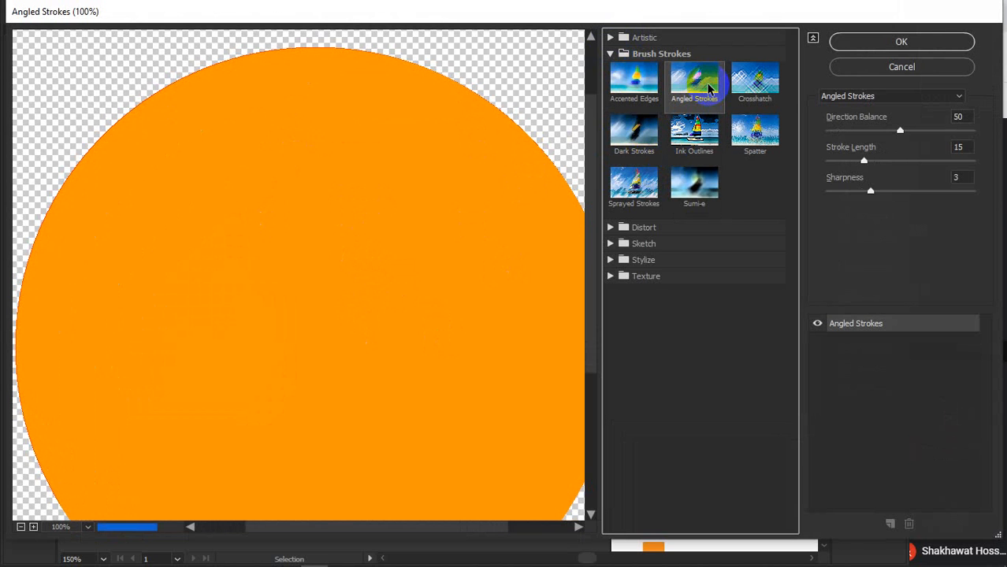
- Preview the Crosshatch brush stroke on the circle with stroke length 27 and sharpness 10
left_click(750, 81)
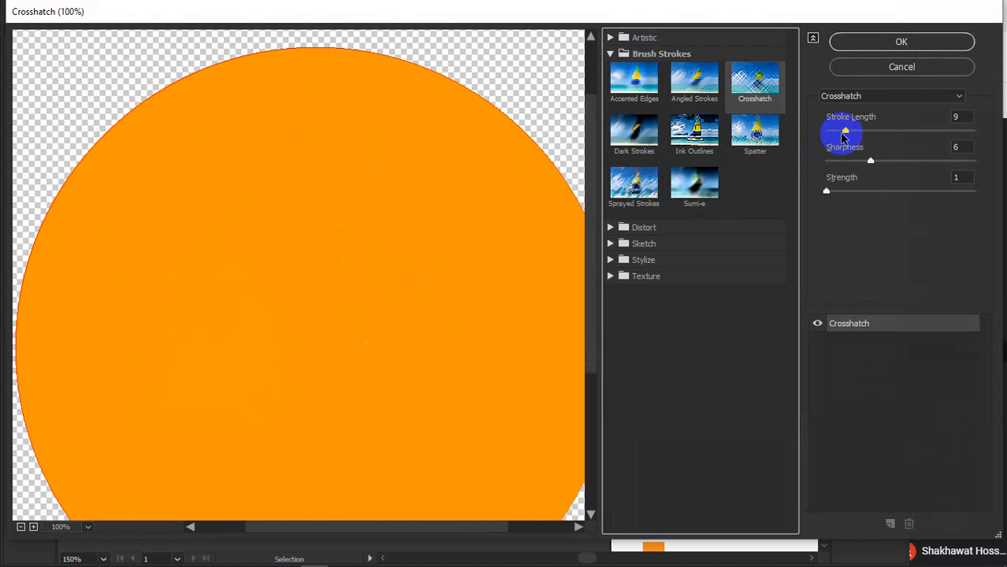
left_click_drag(845, 130, 904, 132)
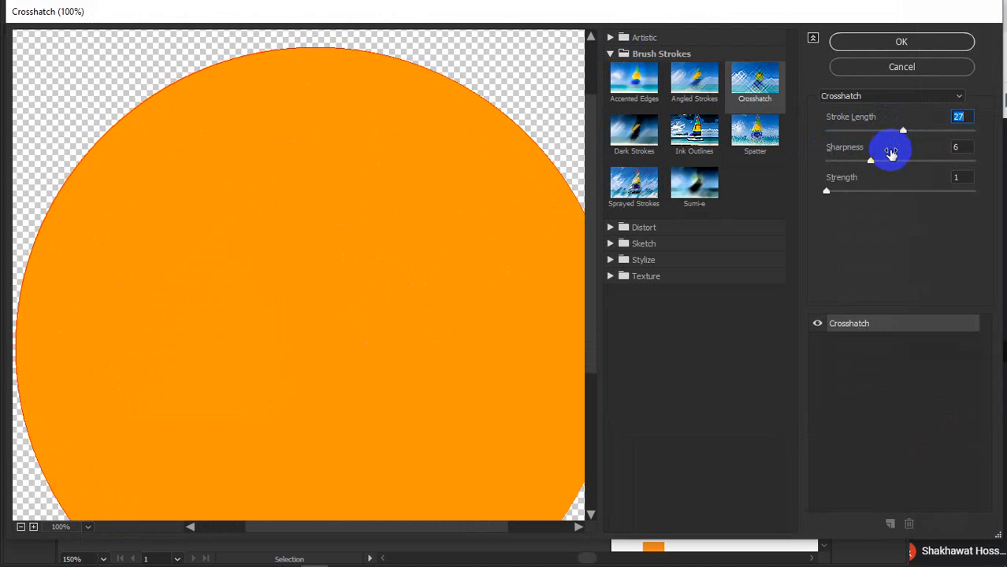
left_click_drag(871, 162, 903, 164)
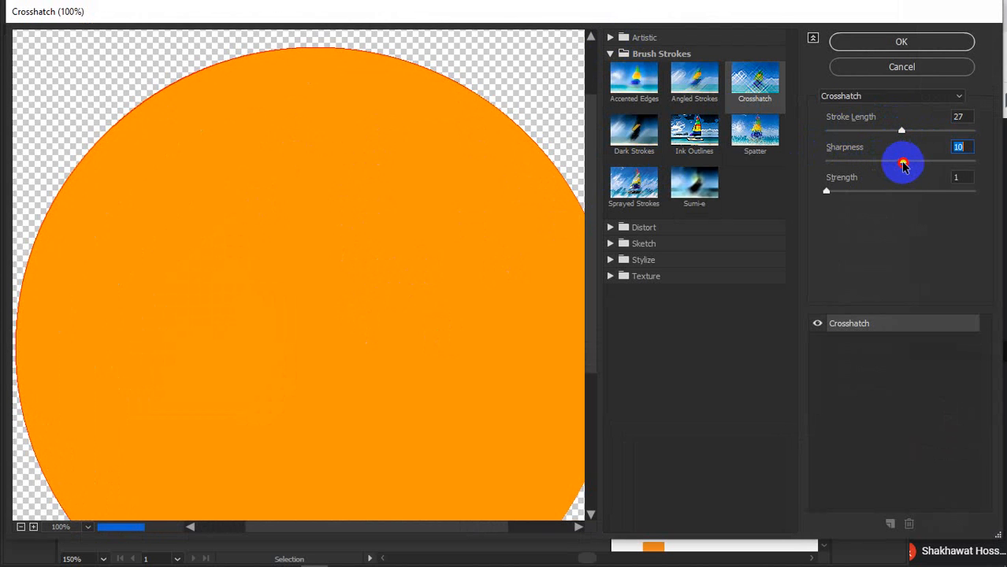
- Preview Dark Strokes and Sprayed Strokes on the circle and apply Spatter with spray radius 10 and smoothness 5
left_click(701, 140)
left_click(630, 133)
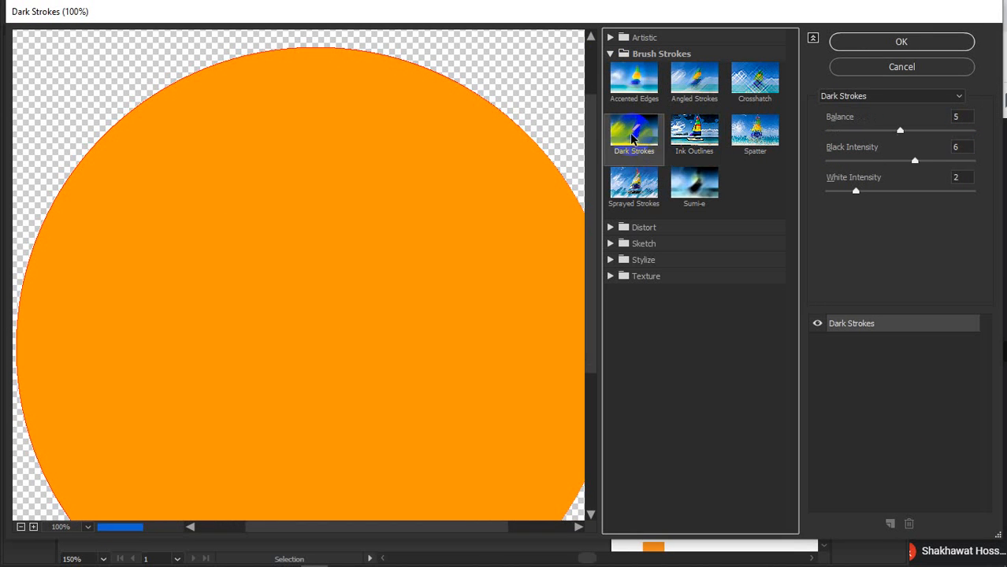
left_click(639, 192)
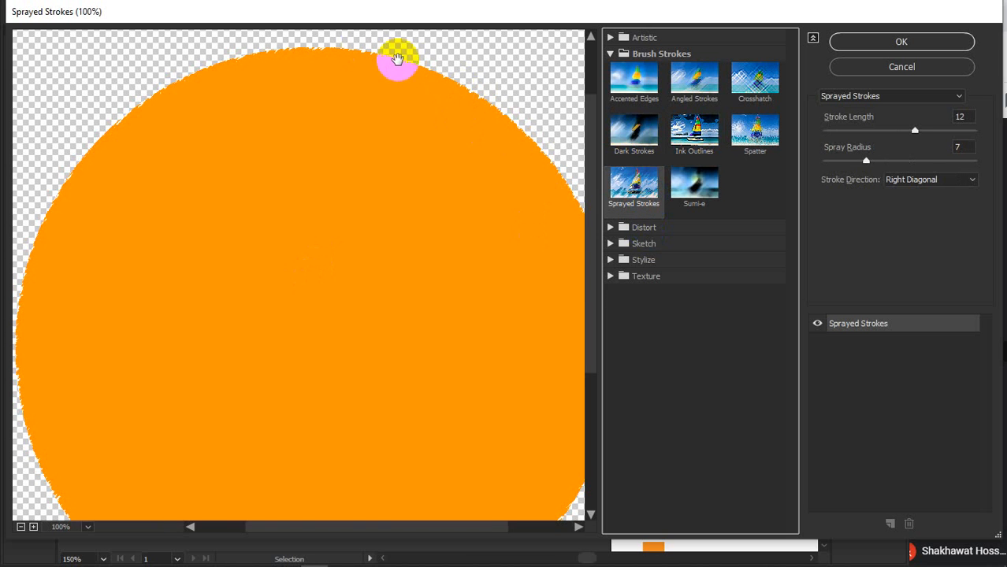
left_click(755, 132)
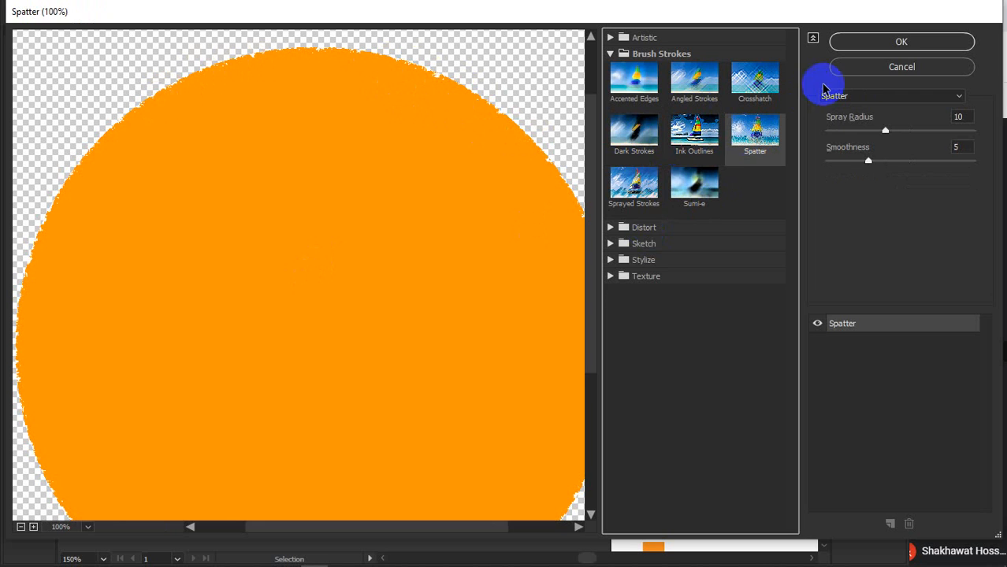
left_click(891, 43)
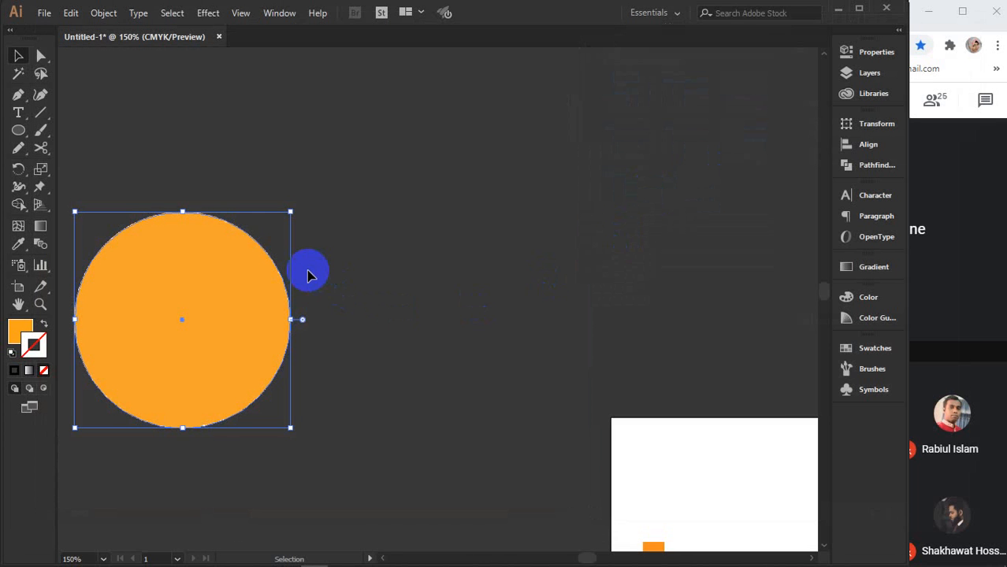
- Inspect the circle's spattered edge up close and undo the Spatter effect
scroll(254, 227, "up", 7)
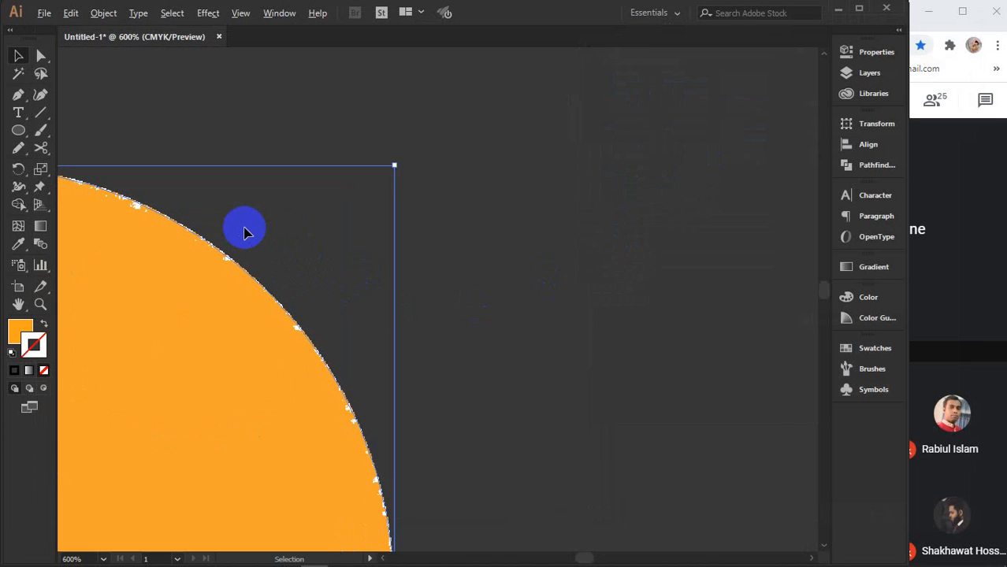
scroll(218, 250, "up", 2)
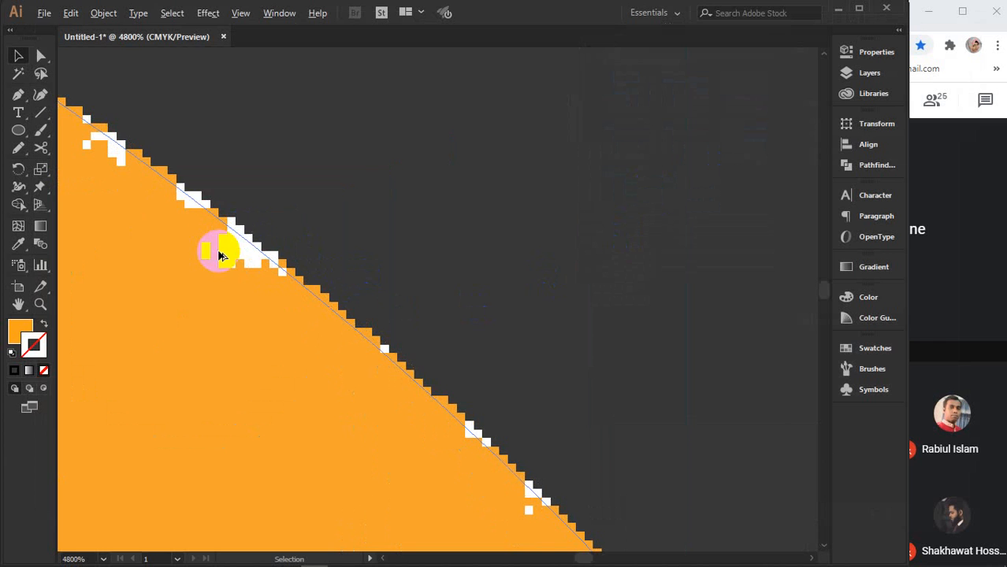
scroll(241, 256, "down", 3)
scroll(244, 256, "down", 6)
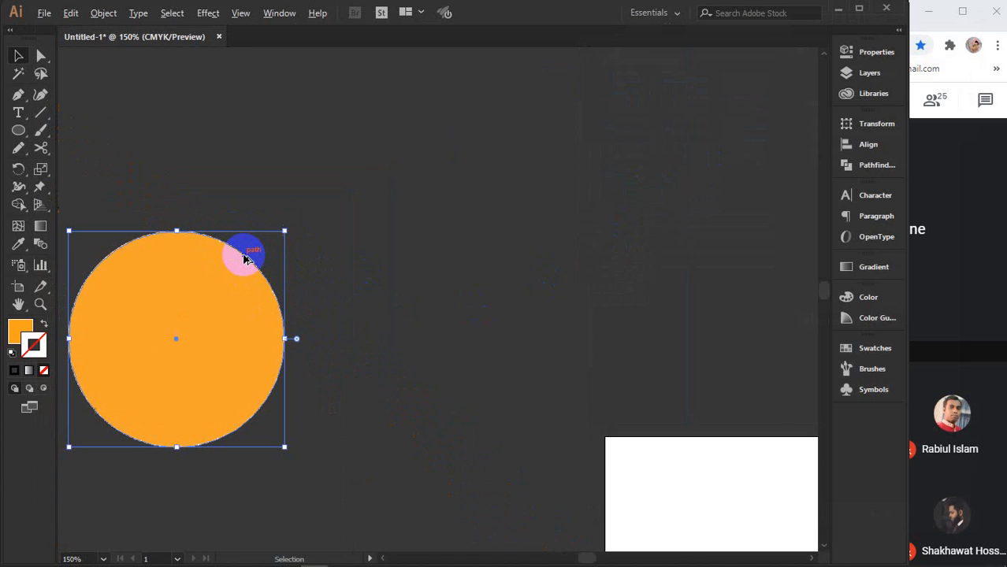
left_click_drag(295, 298, 322, 278)
- Compare the Craquelure and Stained Glass textures on the circle and apply Mosaic Tiles with tile size 12, grout width 3 and lighten grout 9
left_click(211, 14)
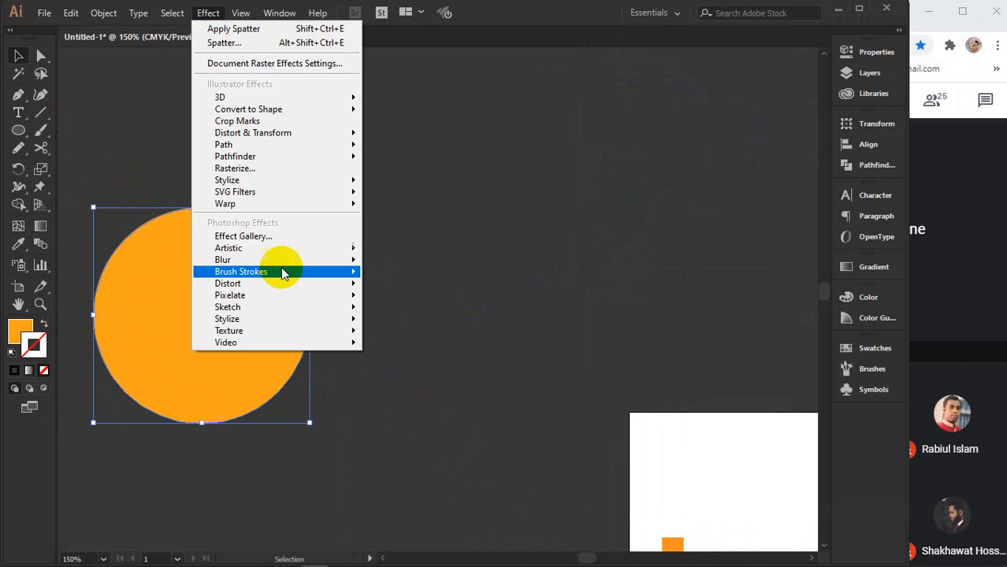
mouse_move(274, 301)
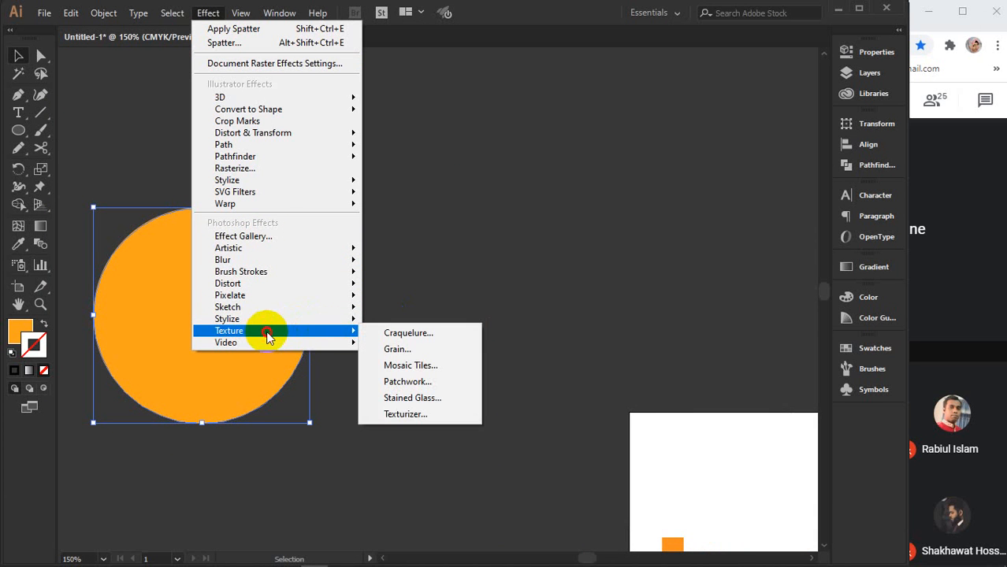
left_click(406, 333)
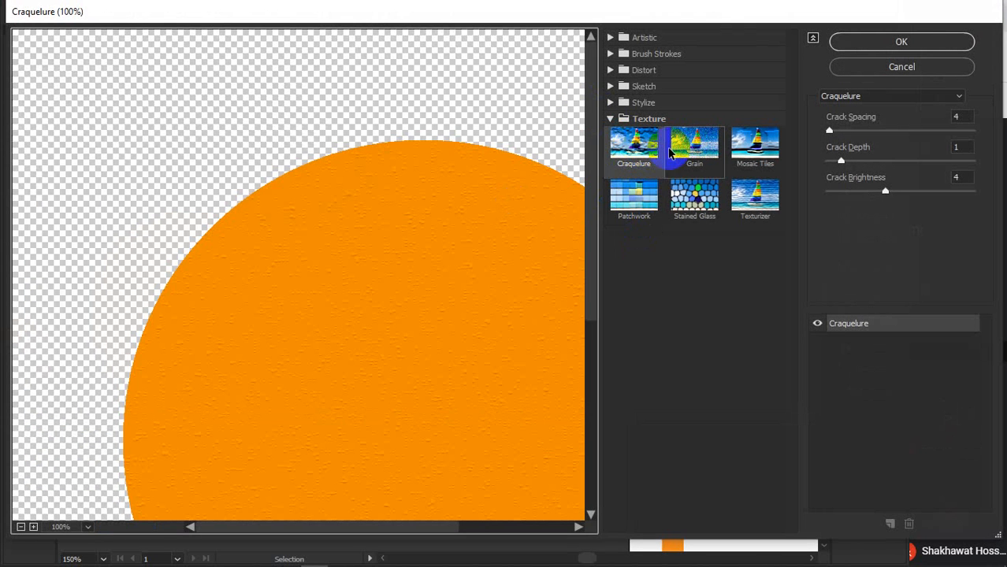
left_click(694, 144)
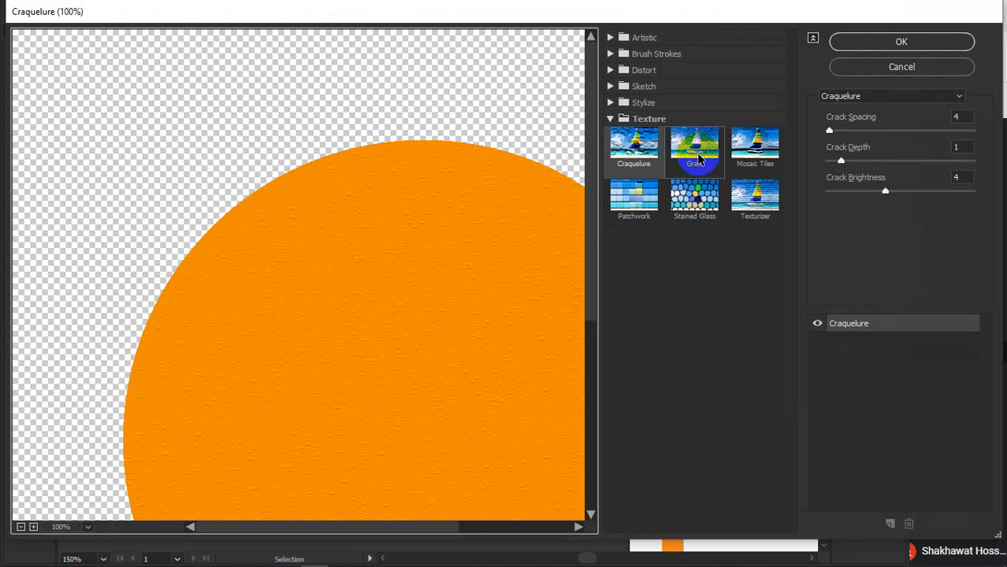
left_click(699, 196)
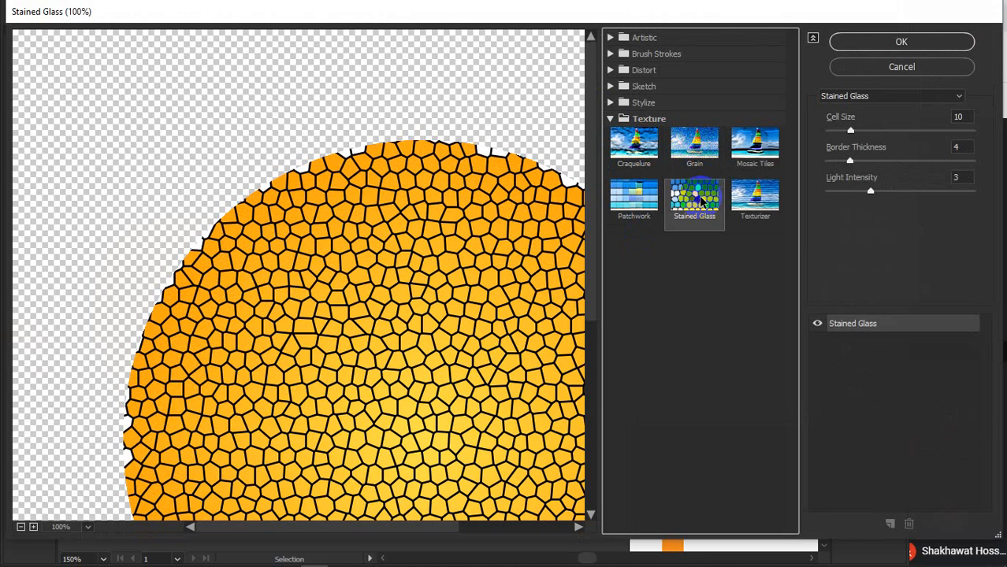
left_click(765, 157)
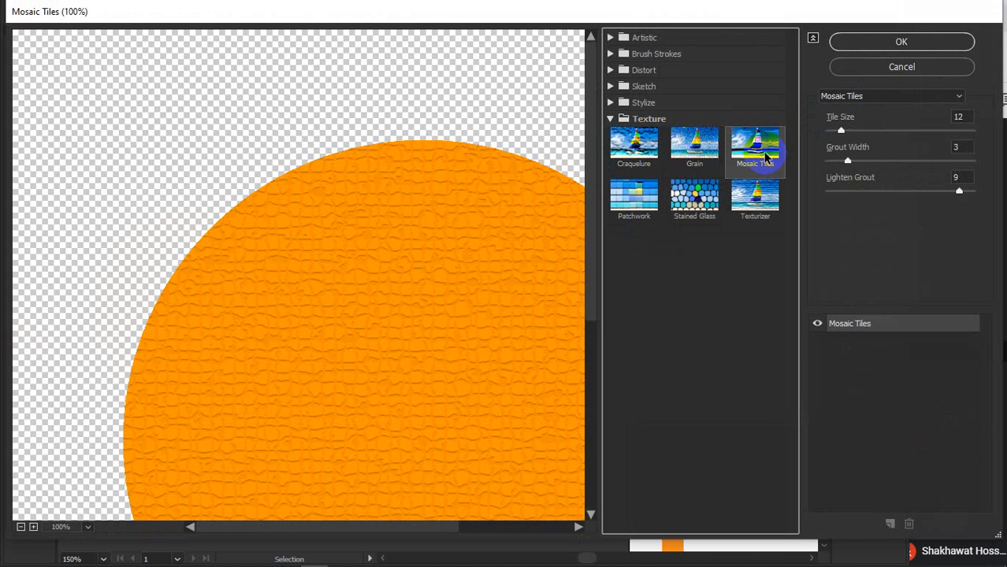
left_click(874, 41)
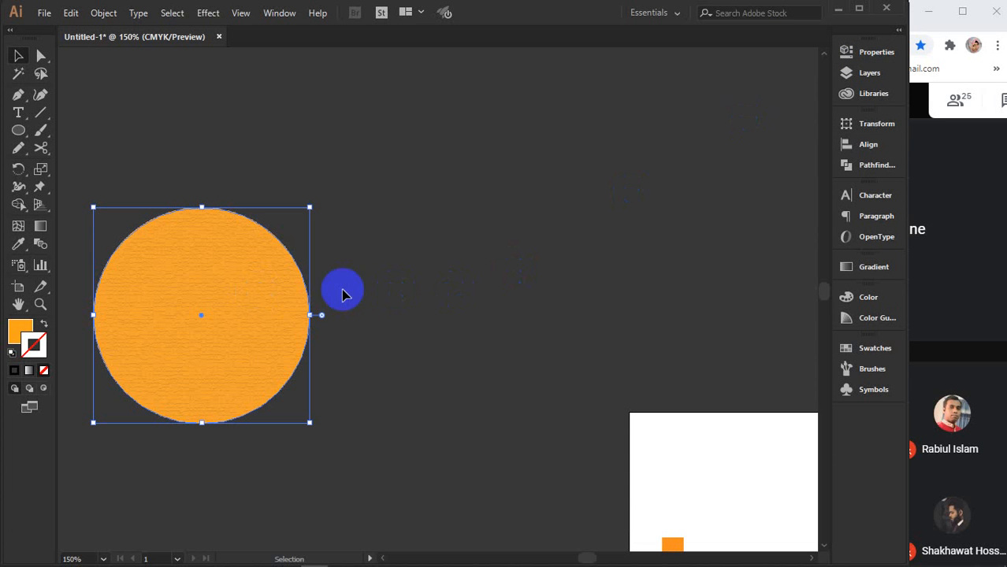
- Select the circle and undo its Mosaic Tiles effect
left_click(208, 13)
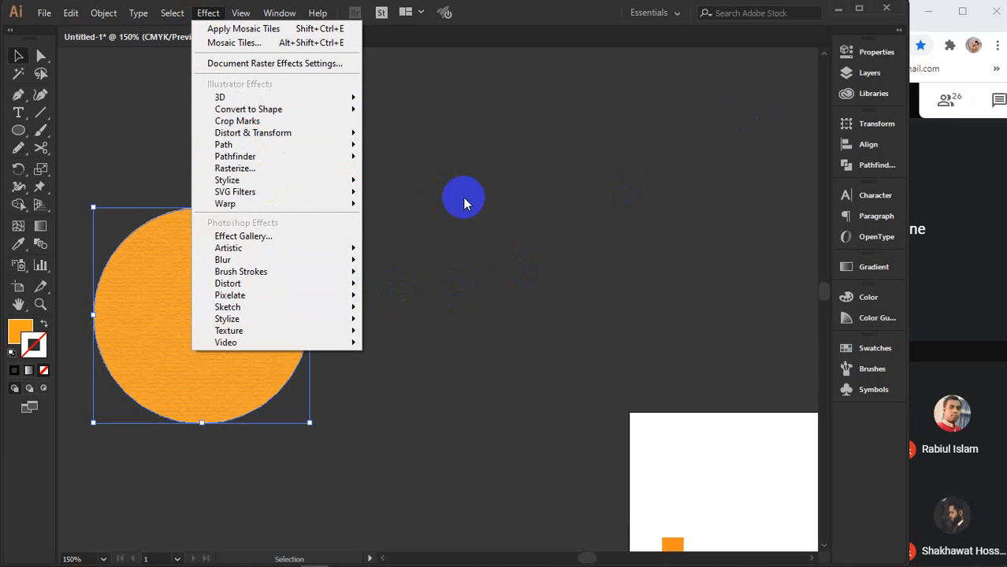
left_click(462, 204)
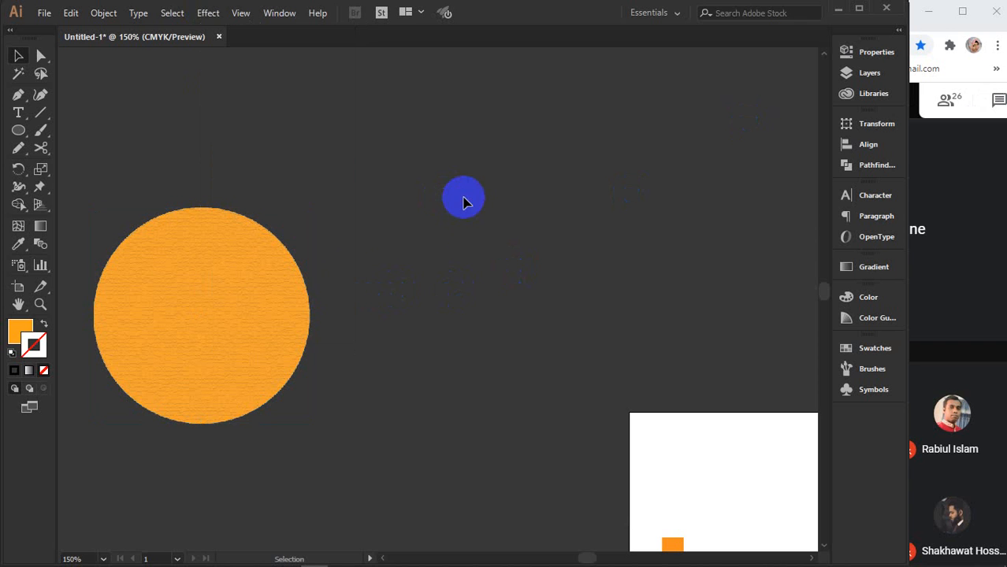
left_click(267, 286)
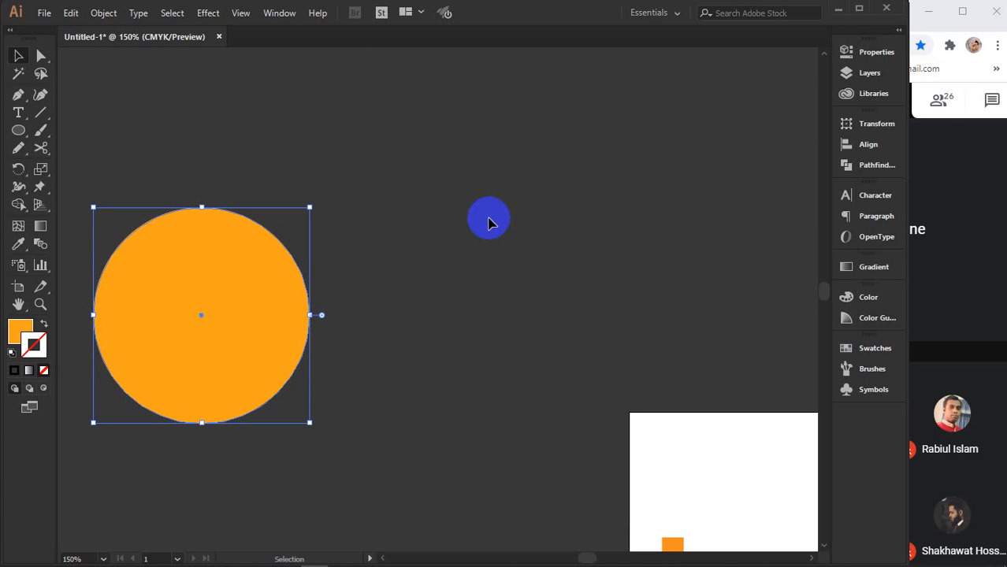
left_click(277, 16)
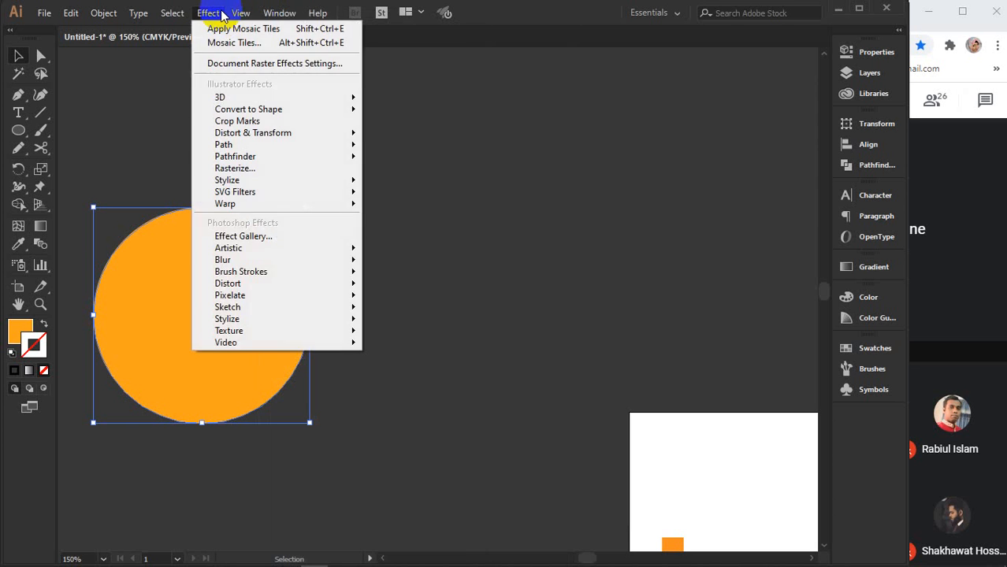
left_click(210, 14)
left_click(210, 14)
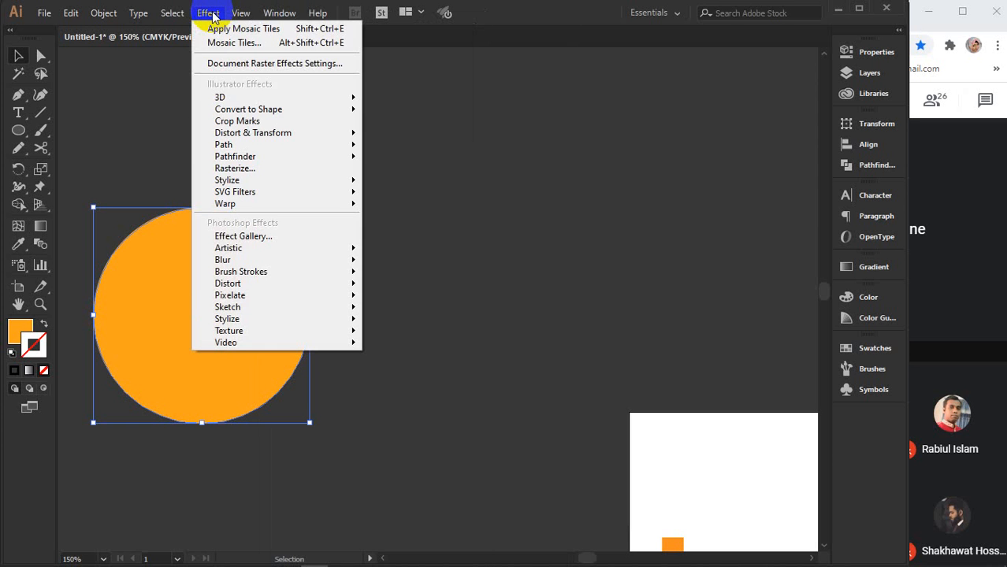
left_click(479, 296)
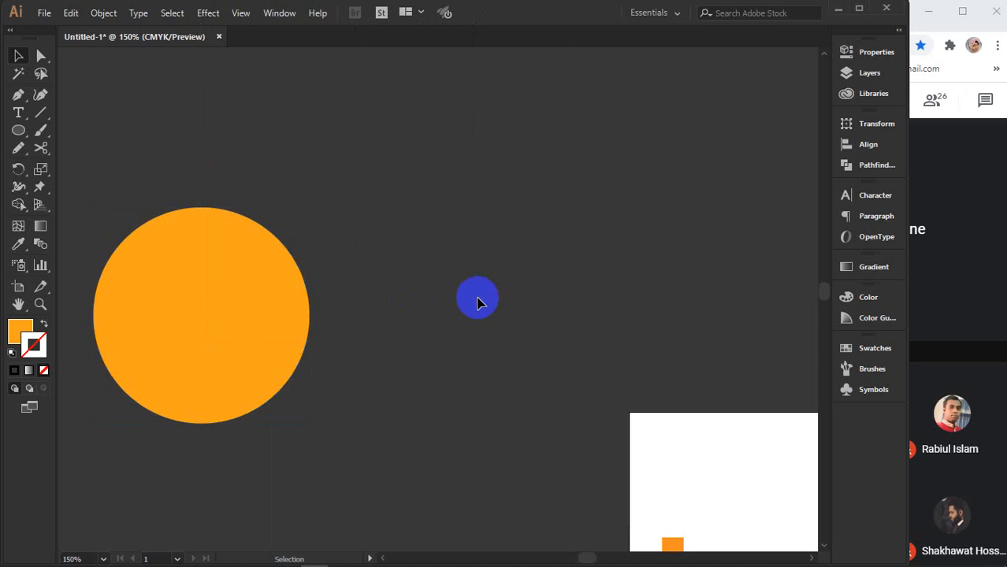
- Delete the orange circle and both Lorem letterings on and beside the artboard
scroll(479, 293, "down", 4, "alt")
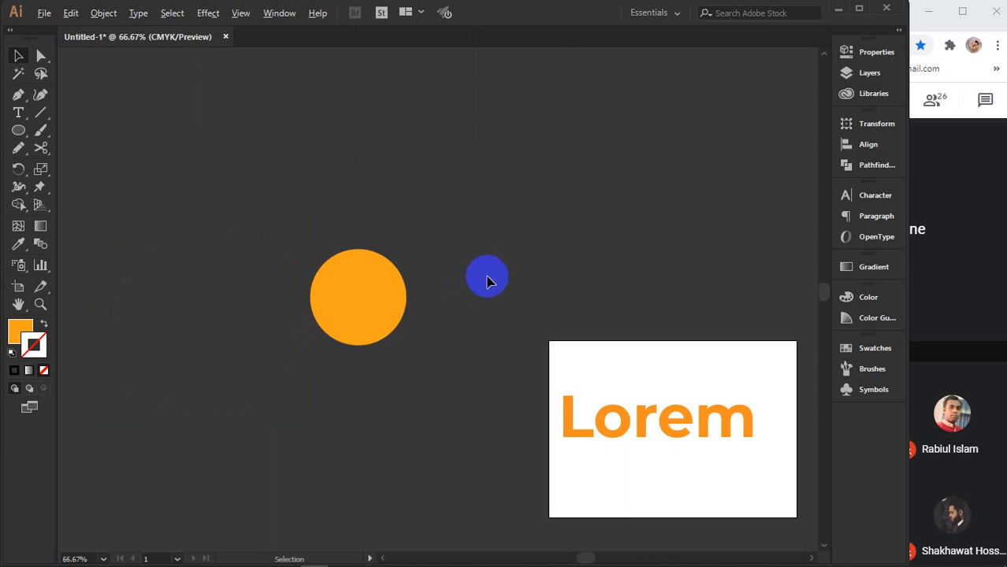
left_click_drag(518, 278, 402, 283)
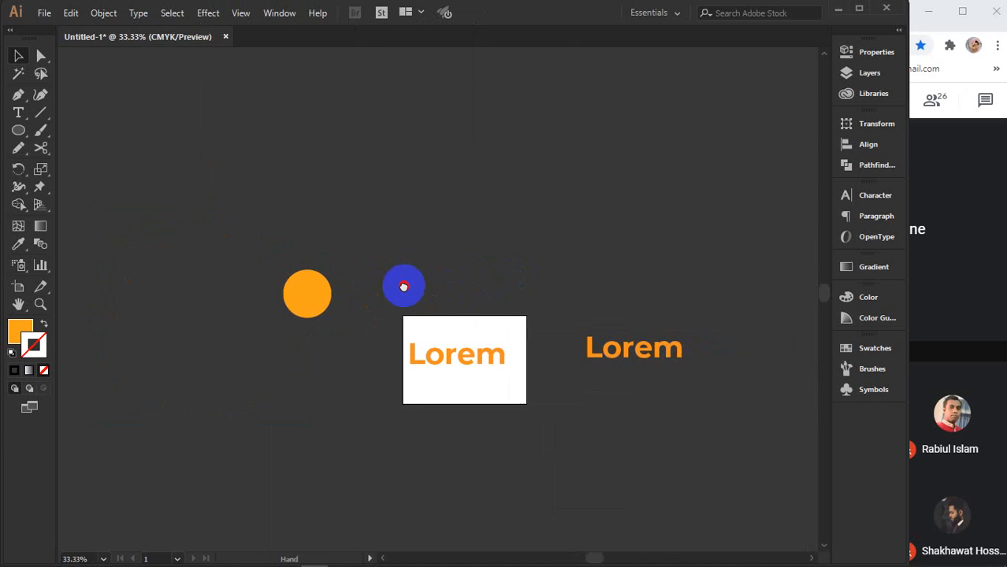
left_click_drag(190, 226, 756, 461)
key("Delete")
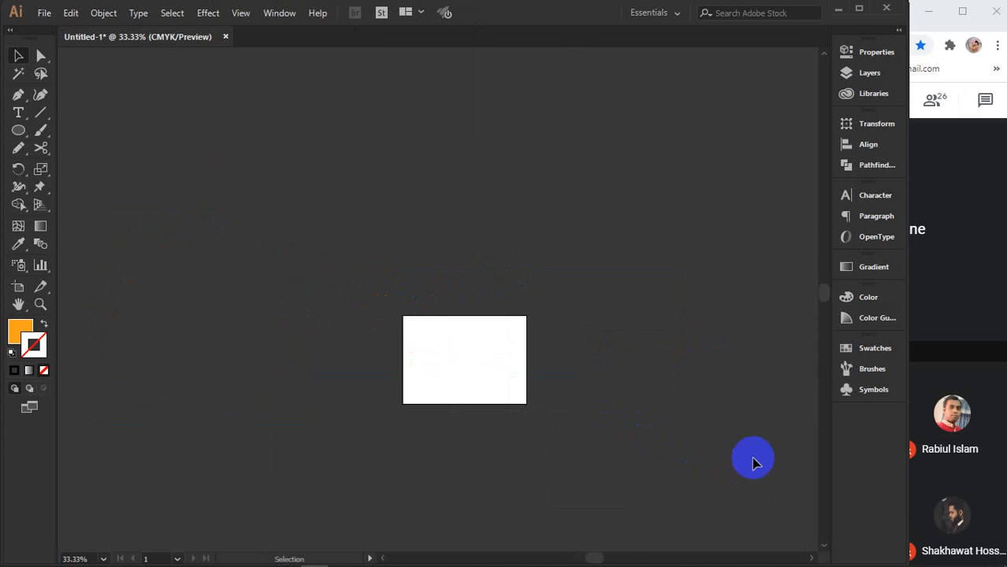
- Narrow the Illustrator window, switch to the Google Meet call and look through its participant list
left_click_drag(908, 382, 873, 368)
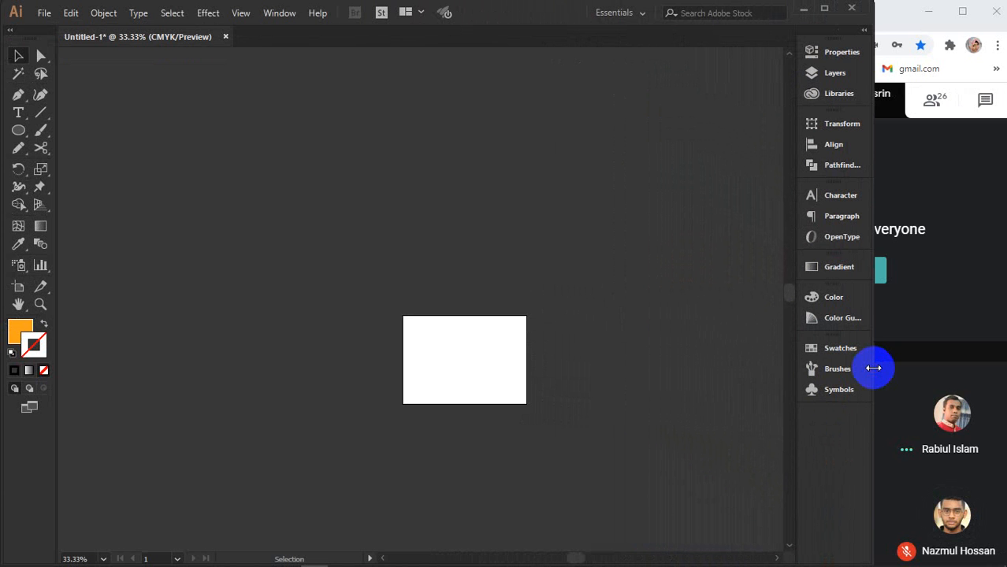
left_click(929, 103)
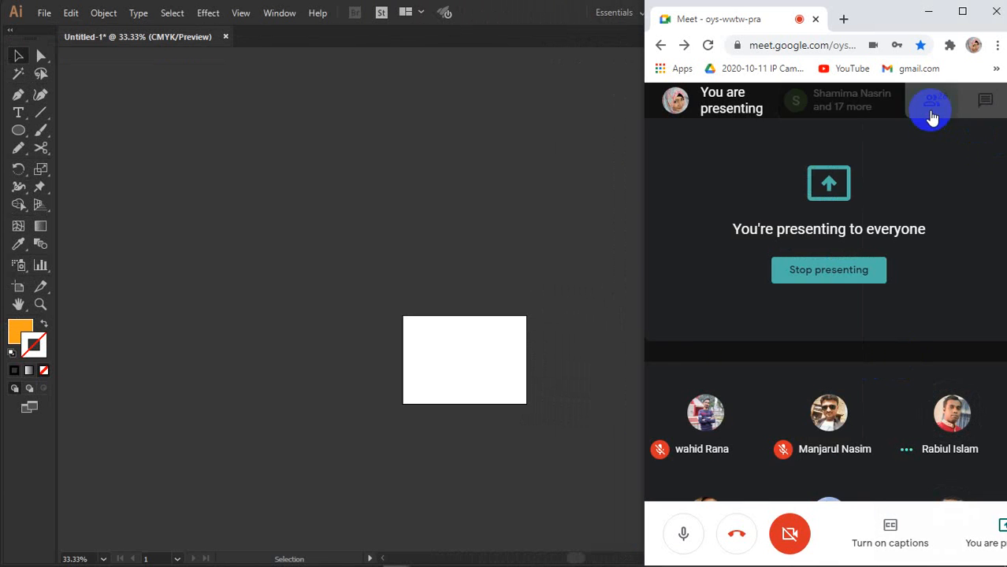
scroll(927, 284, "down", 2)
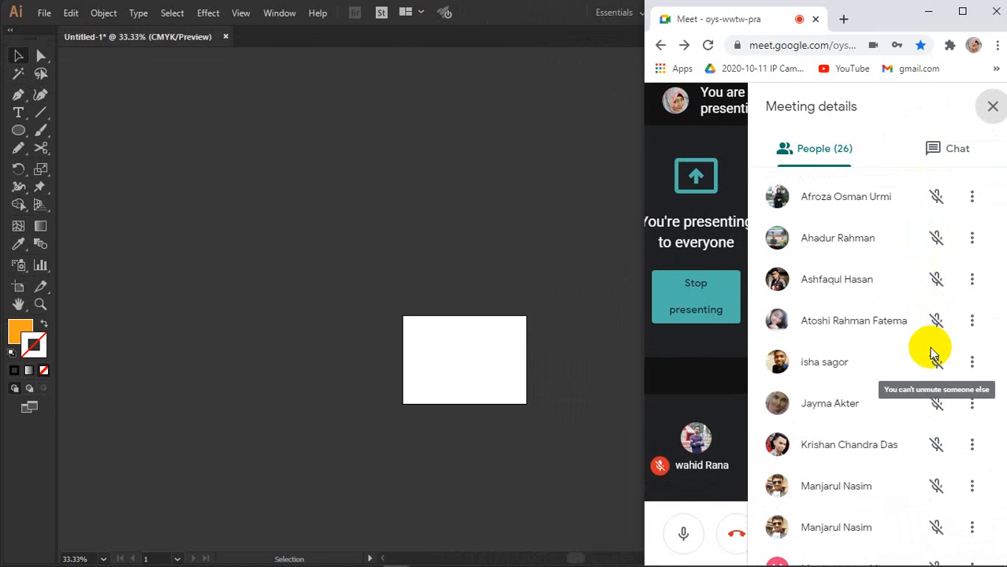
- Look through the meeting's participant list and close the meeting details
scroll(930, 354, "down", 1)
scroll(932, 352, "down", 2)
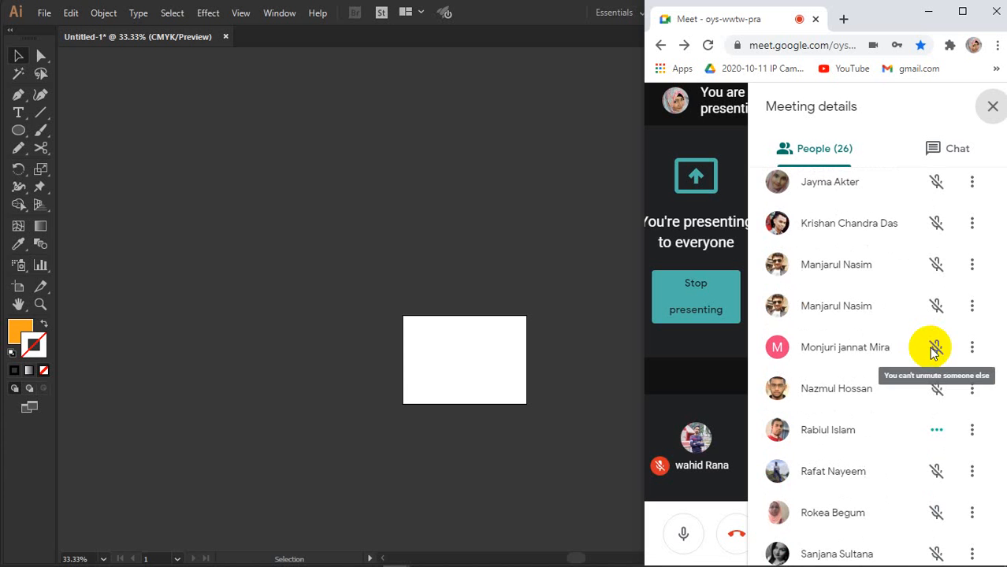
scroll(996, 345, "down", 4)
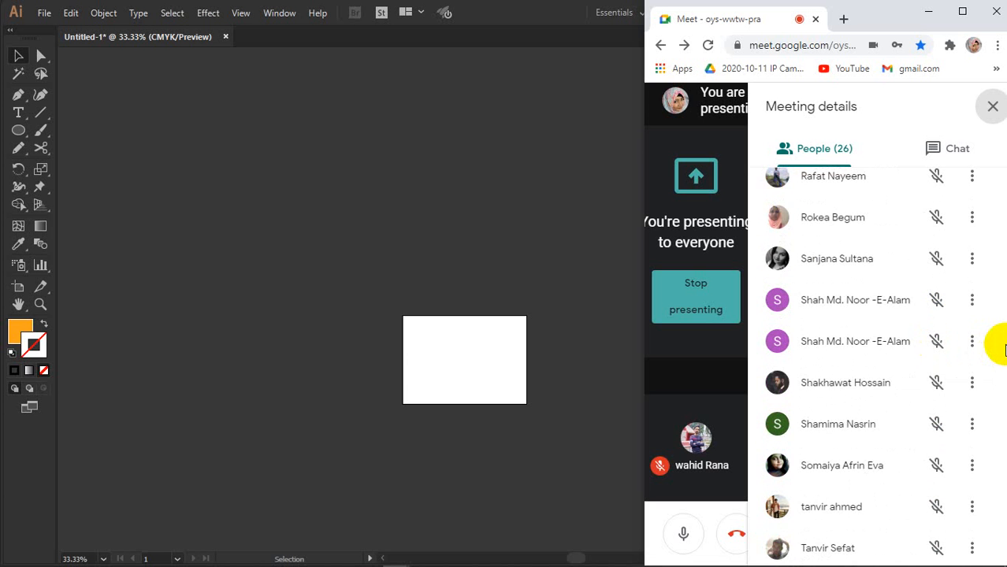
scroll(1005, 349, "down", 2)
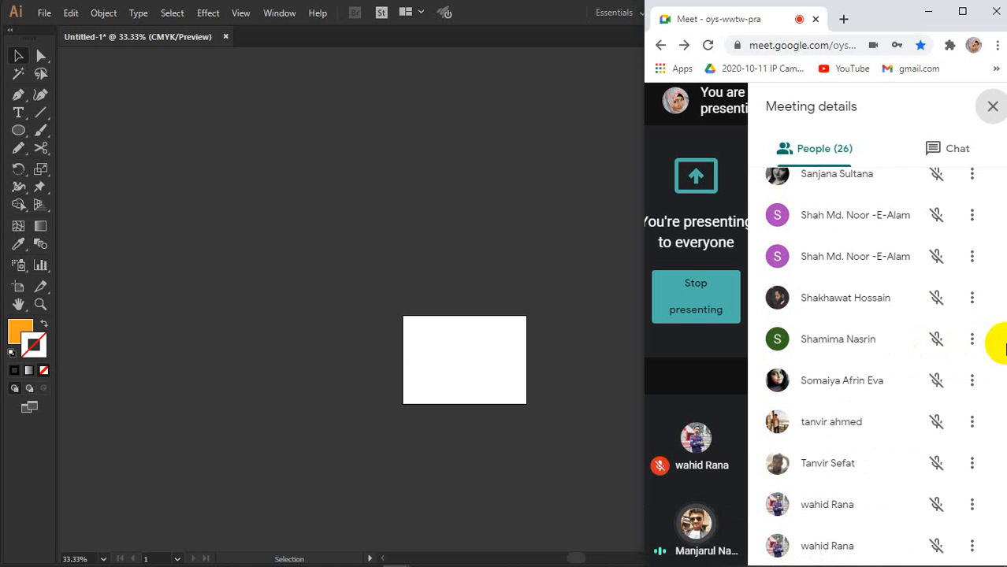
left_click(994, 108)
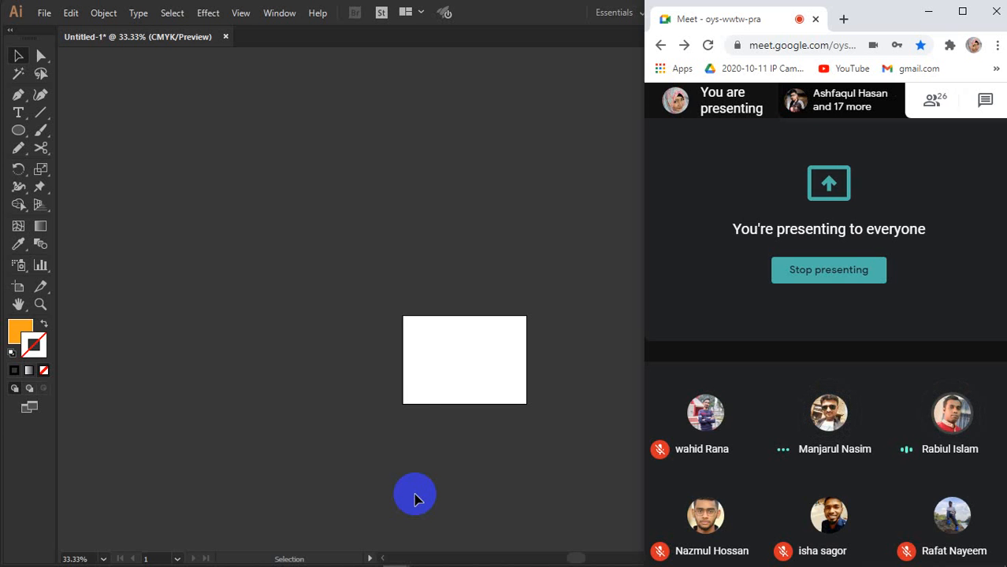
- Switch to Illustrator and centre the blank artboard in view at 150% zoom
left_click(387, 263)
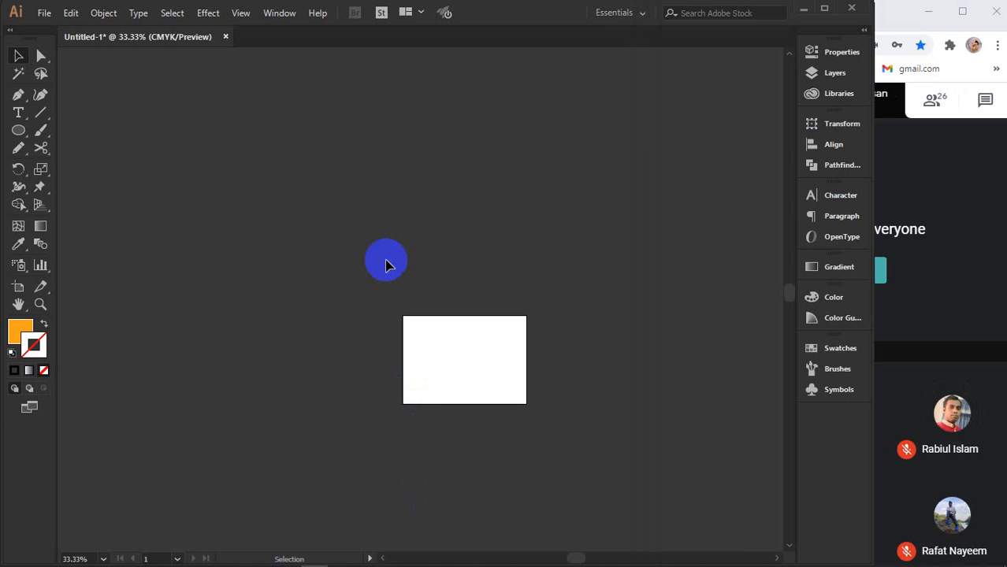
key("ctrl+plus")
key("ctrl+plus")
key("ctrl+plus")
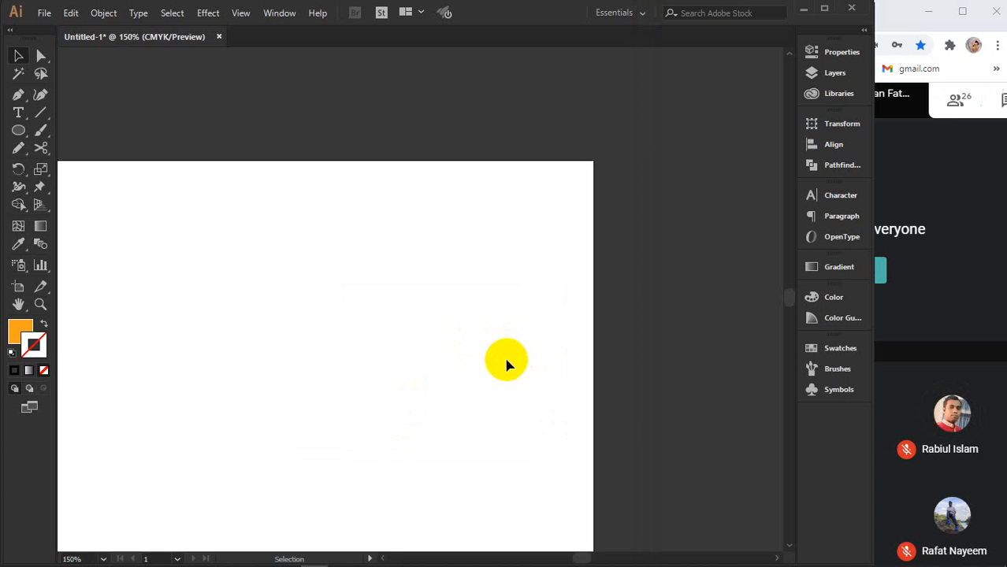
key("space")
left_click_drag(403, 382, 511, 335)
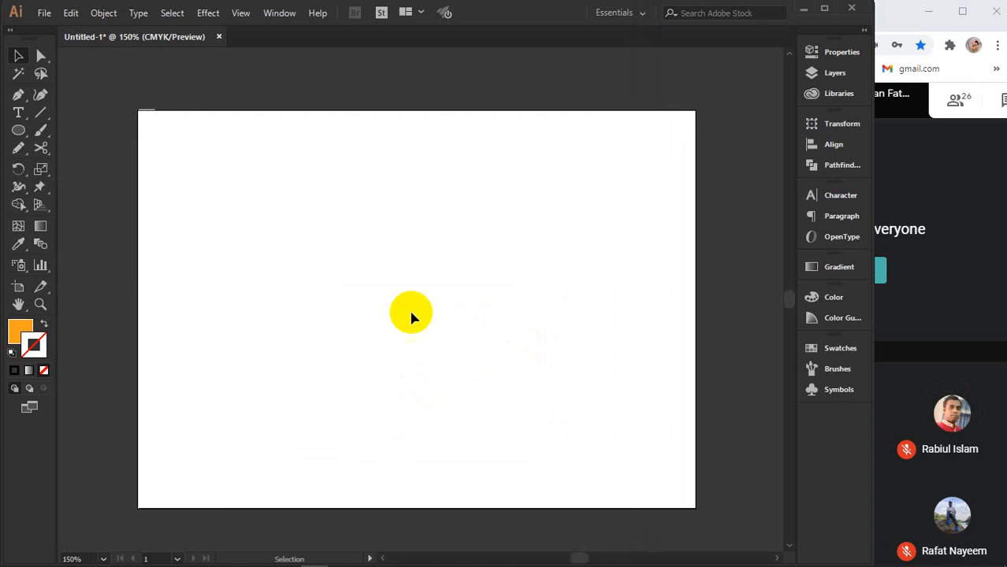
- Choose the Type tool and start the Avro Keyboard program
left_click(18, 112)
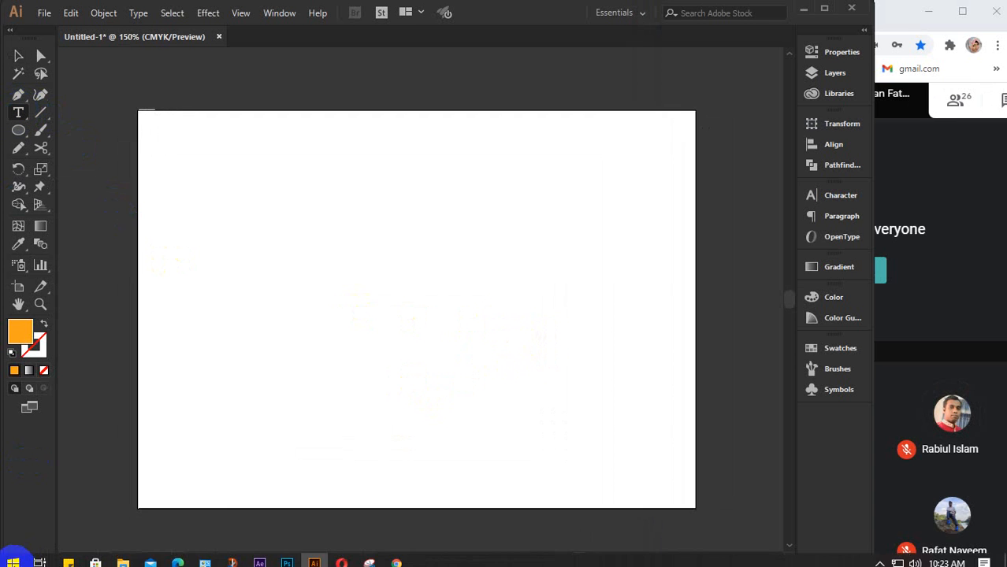
left_click(7, 561)
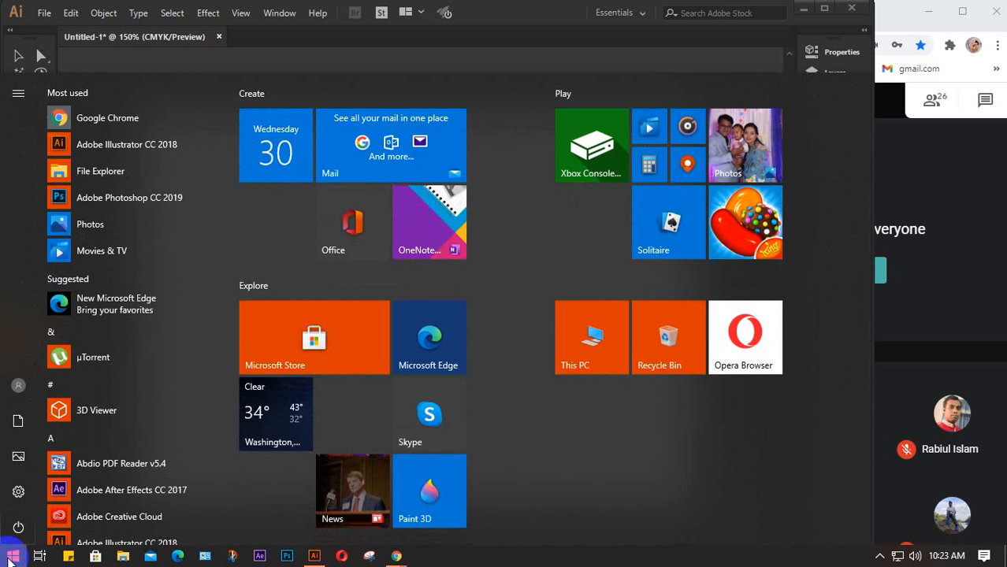
scroll(101, 500, "down", 3)
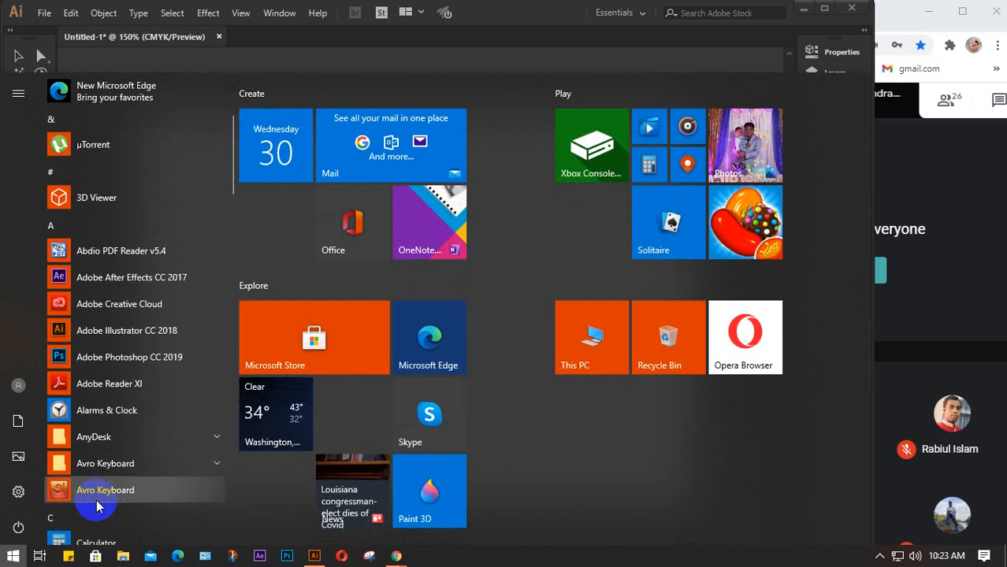
left_click(98, 504)
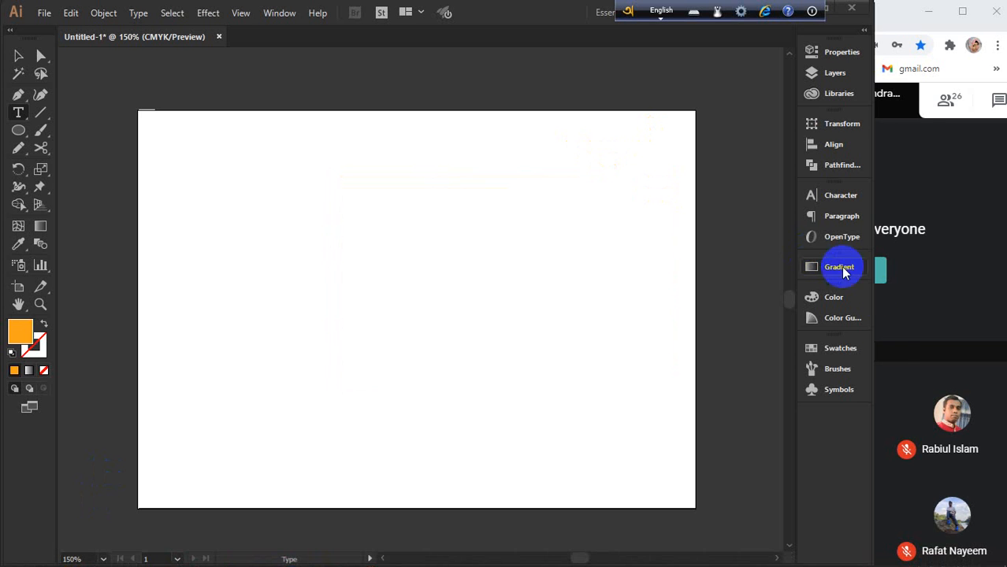
- Widen the Illustrator window, place a point text object left of the artboard's centre, and switch Avro Keyboard to Bangla
left_click_drag(870, 295, 904, 297)
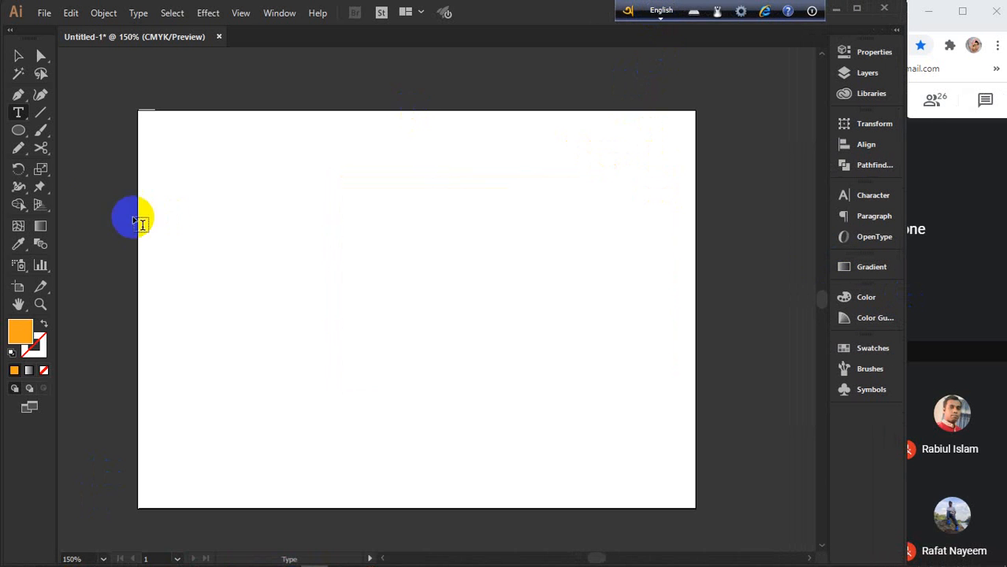
left_click(271, 290)
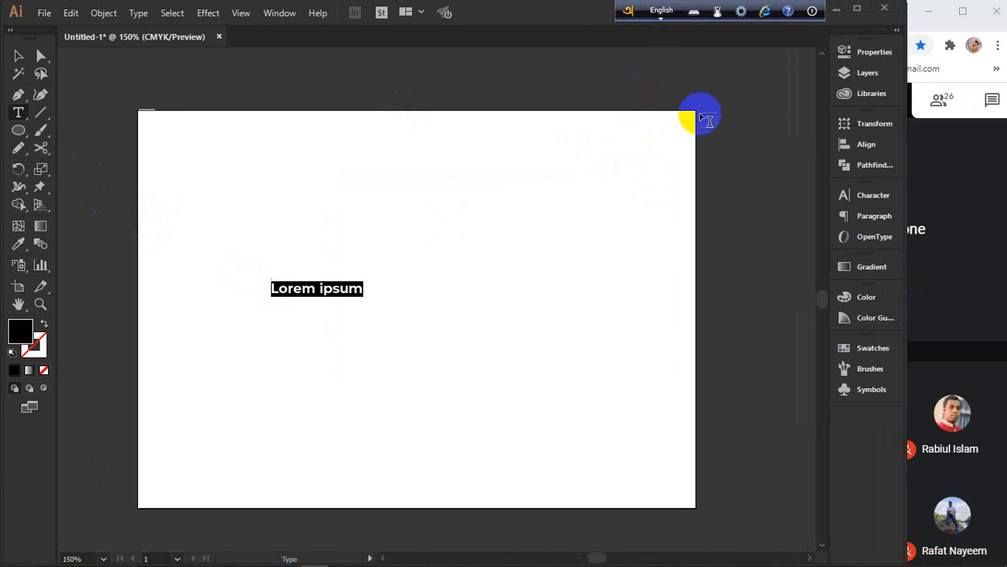
left_click(654, 14)
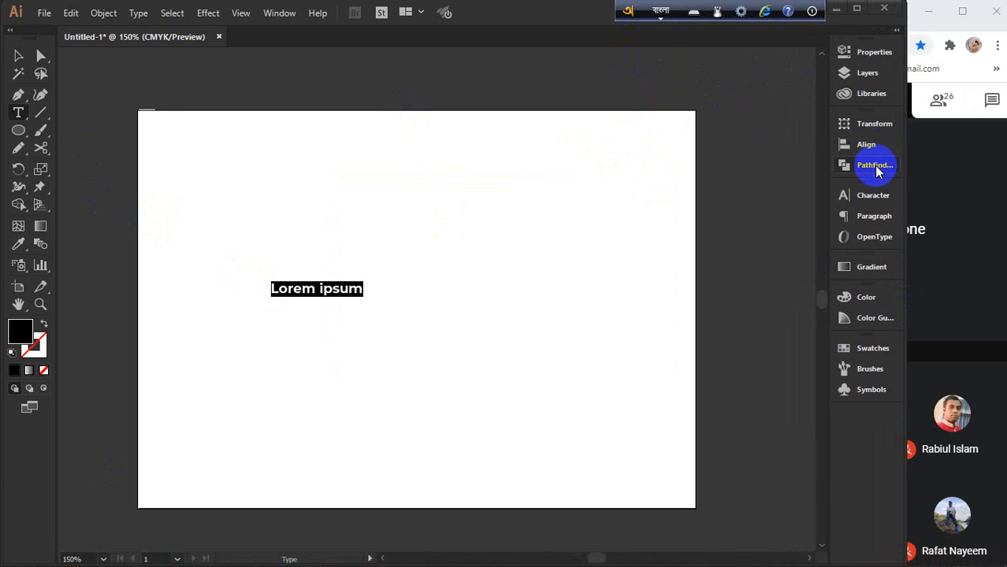
- Set the placeholder text's font to Shorif Ador Unicode Regular
left_click(872, 202)
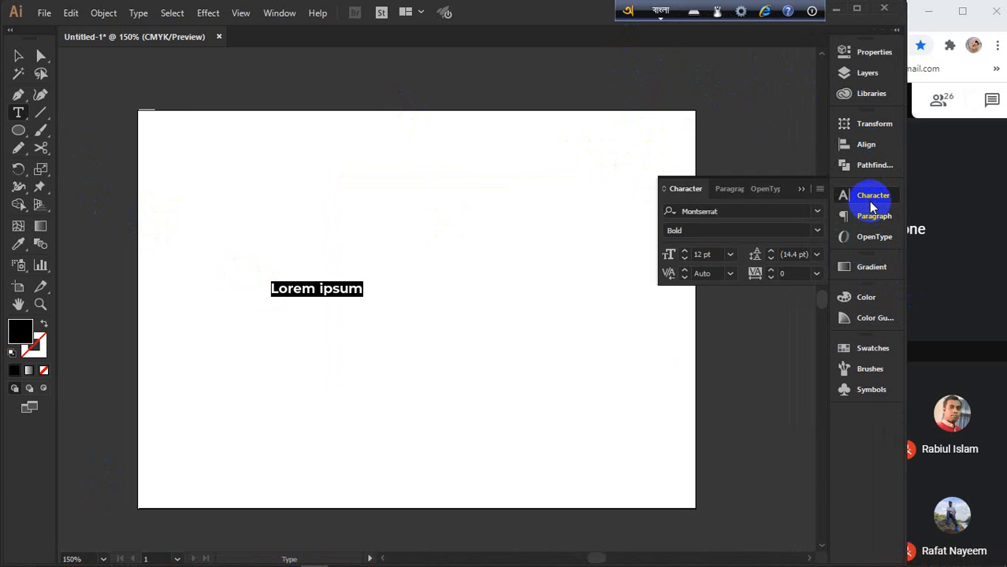
left_click(817, 211)
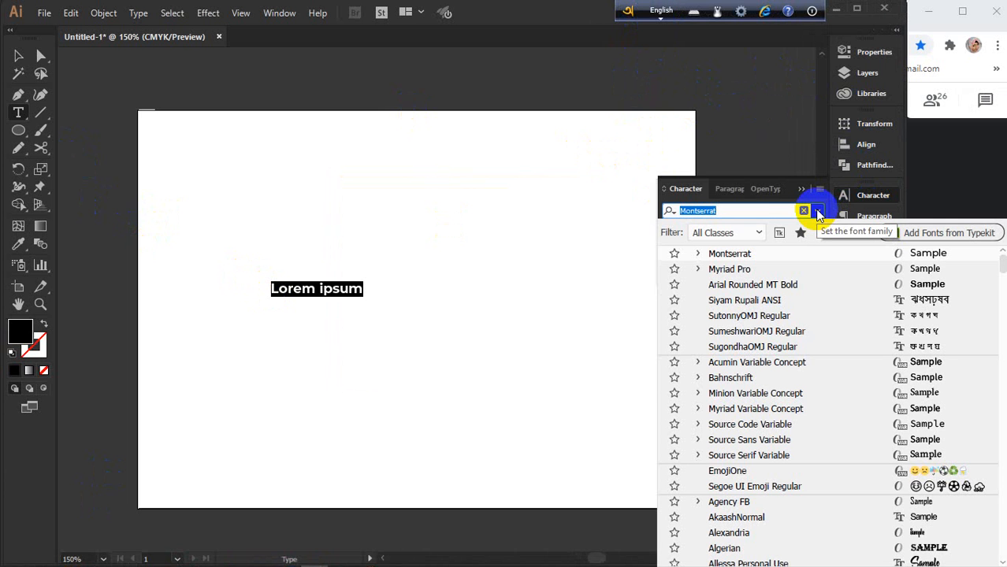
type("ado")
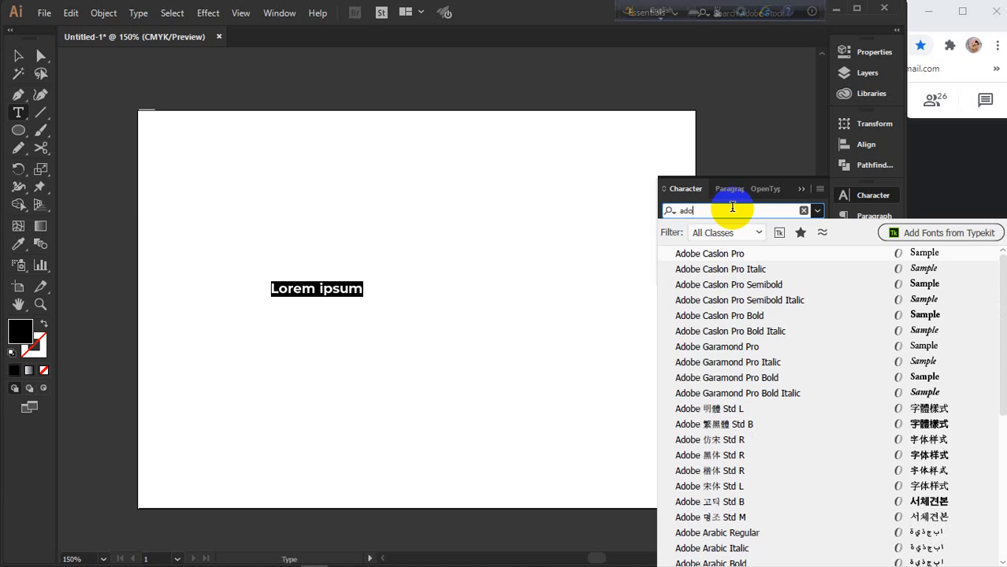
type("r")
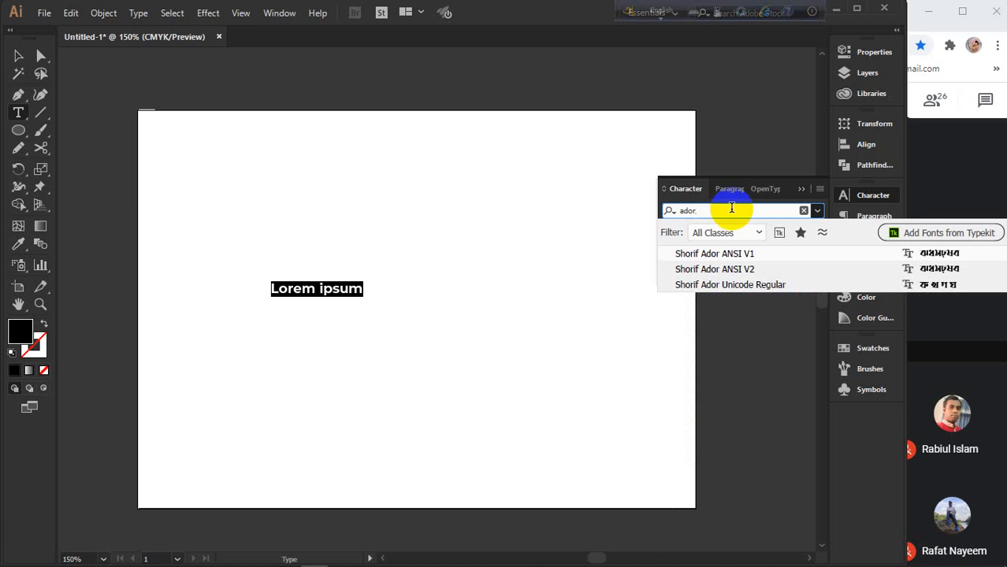
left_click(726, 288)
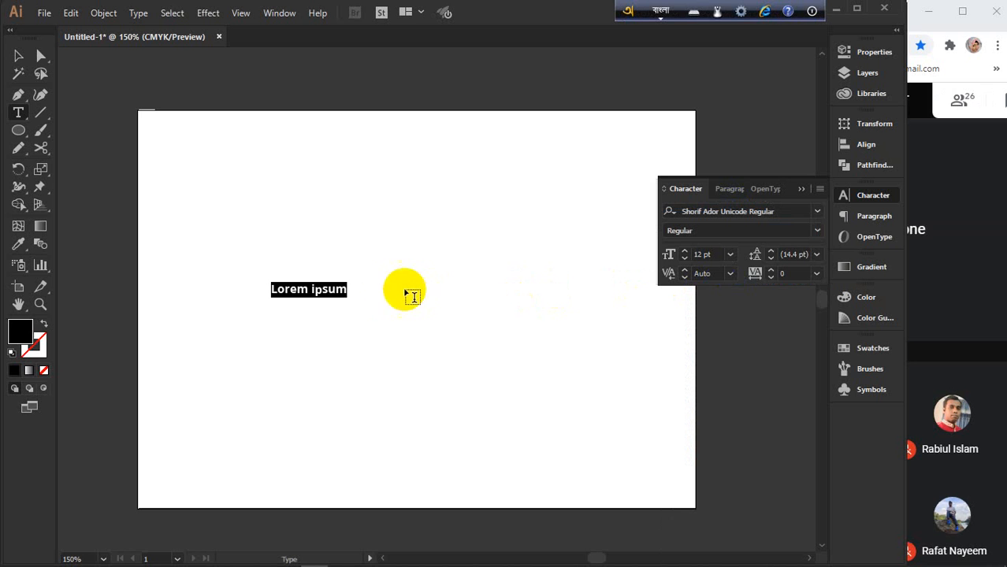
- Try replacing the placeholder text with the phonetic entry "so" and delete the entered characters
left_click_drag(329, 289, 258, 295)
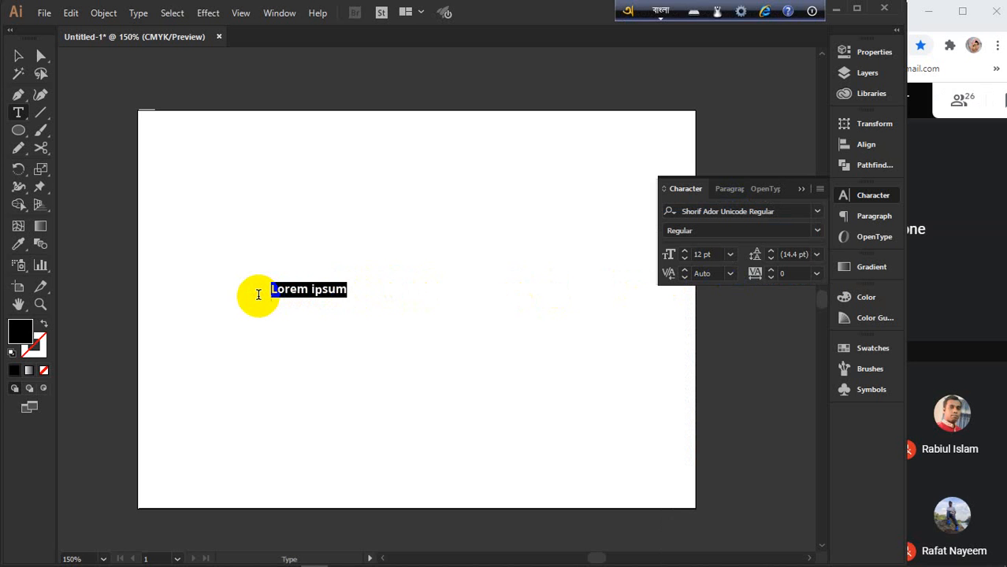
left_click(323, 293)
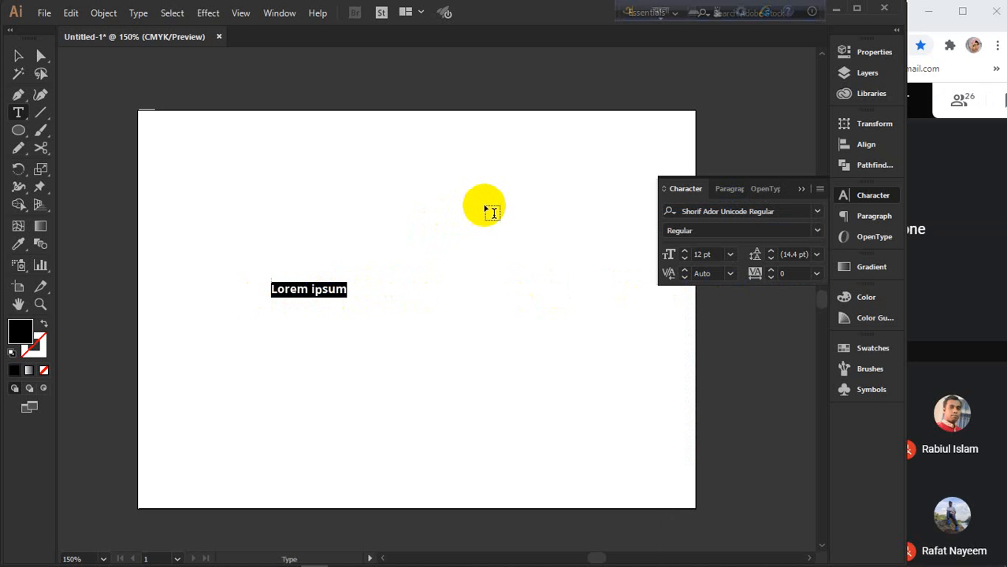
type("so")
key("BackSpace")
key("BackSpace")
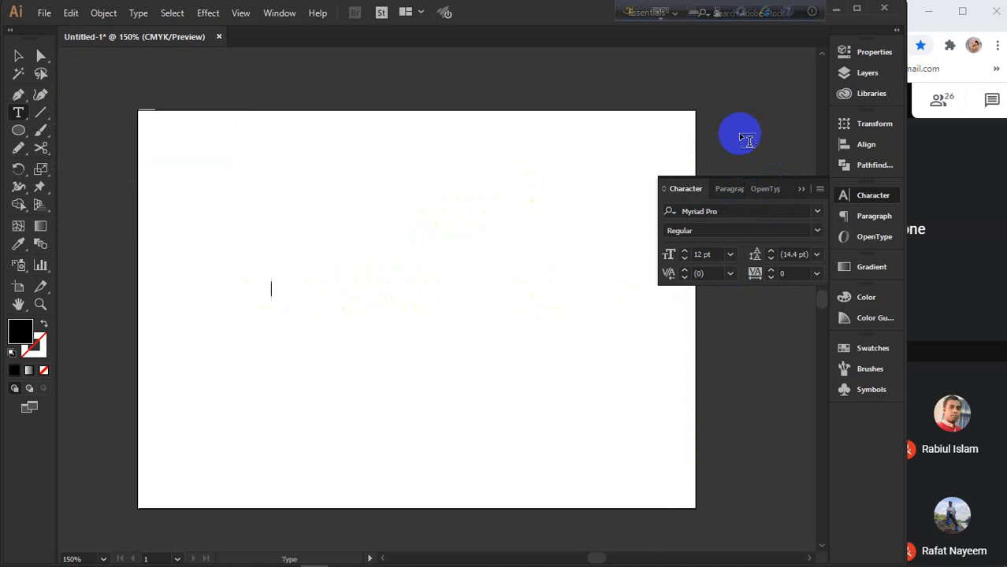
- Set Avro Keyboard's output to Unicode and enter the Bangla word "সকাল" in the text object
left_click(743, 13)
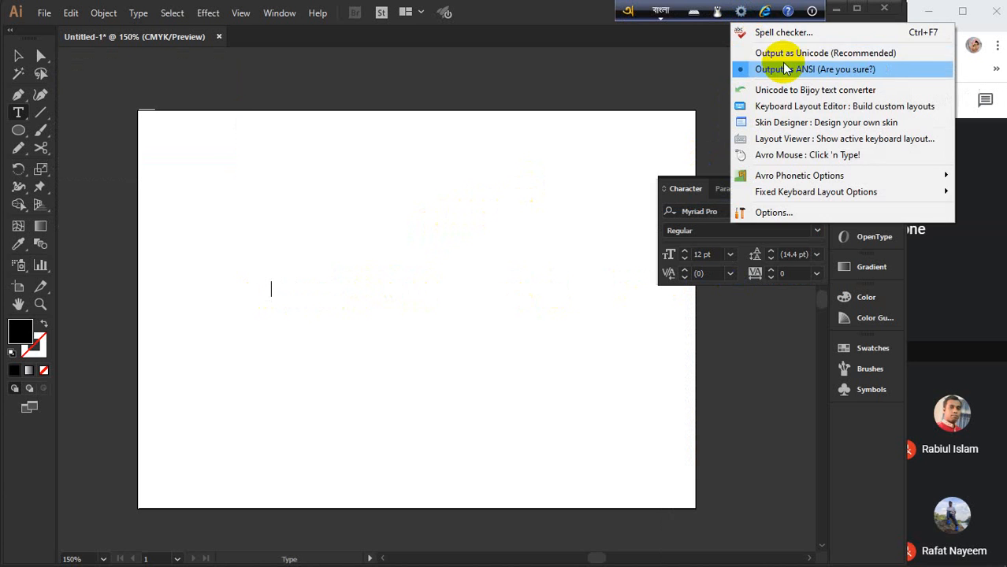
left_click(760, 53)
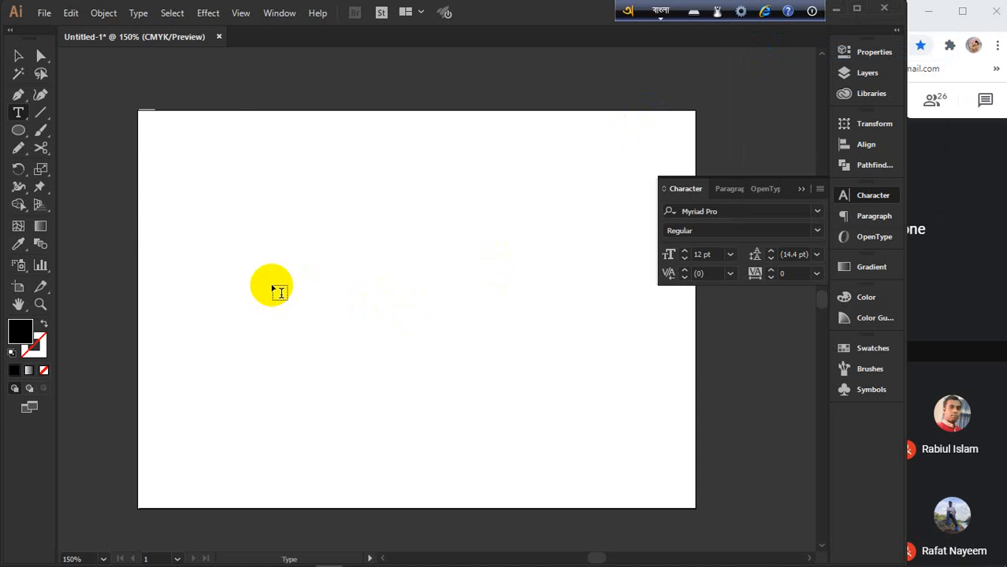
type("so")
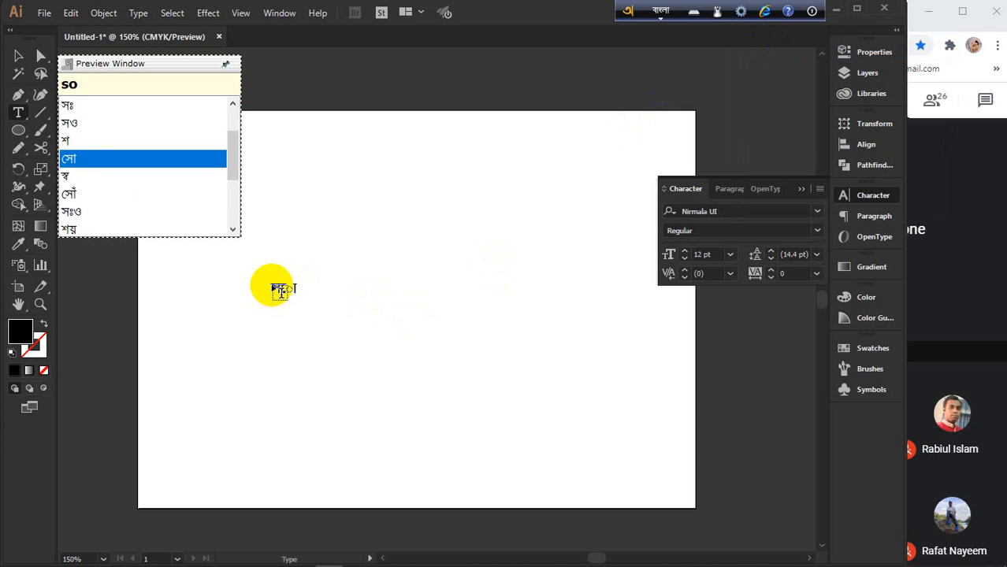
key("BackSpace")
type("k")
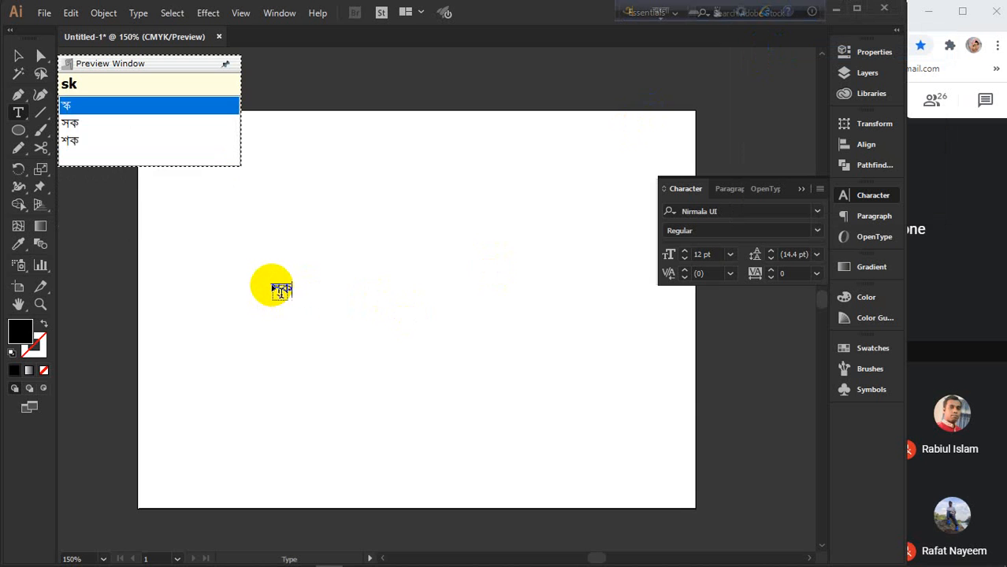
type("al")
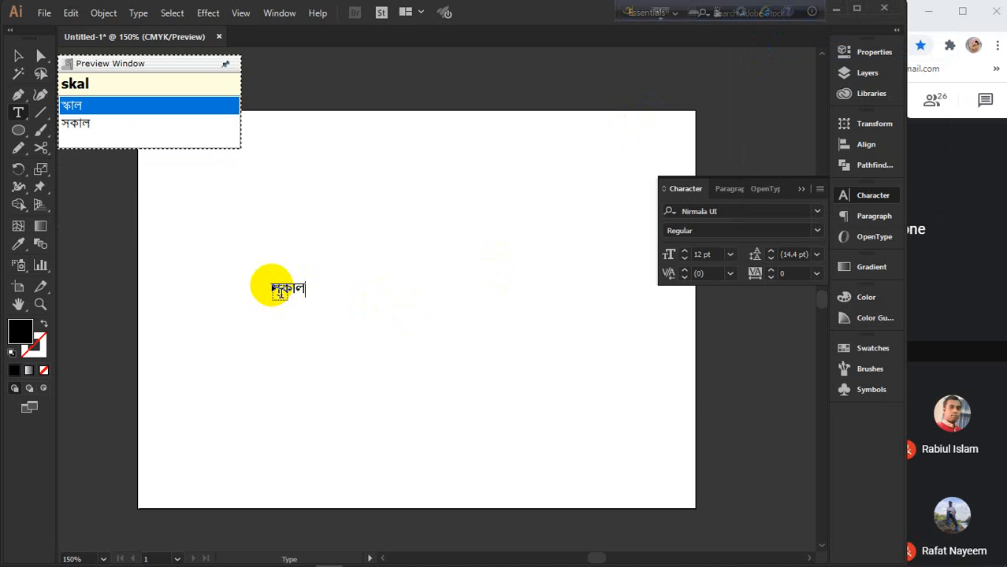
left_click(88, 125)
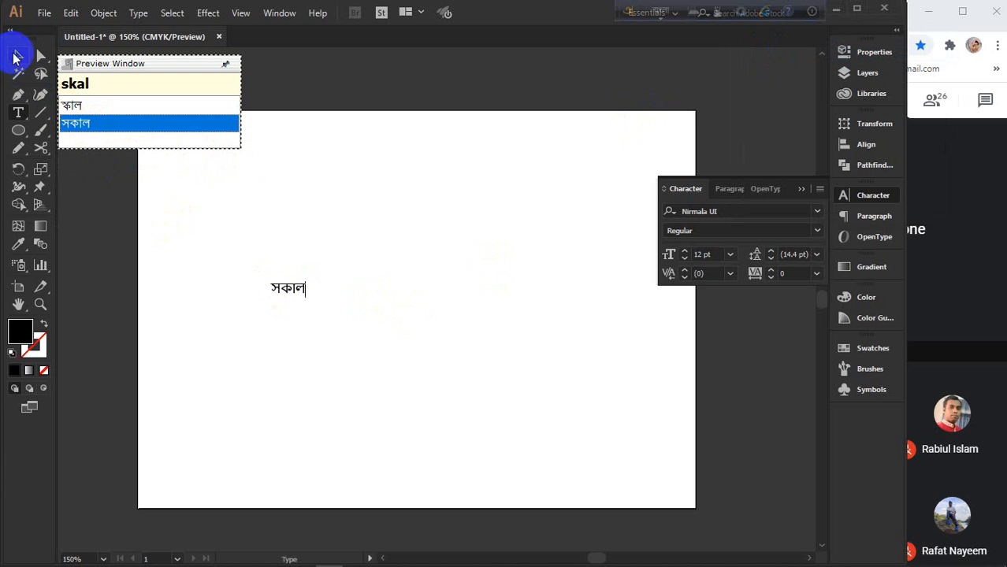
- Scale the word "সকাল" up to about 121 pt and move it to the middle of the artboard
left_click(17, 55)
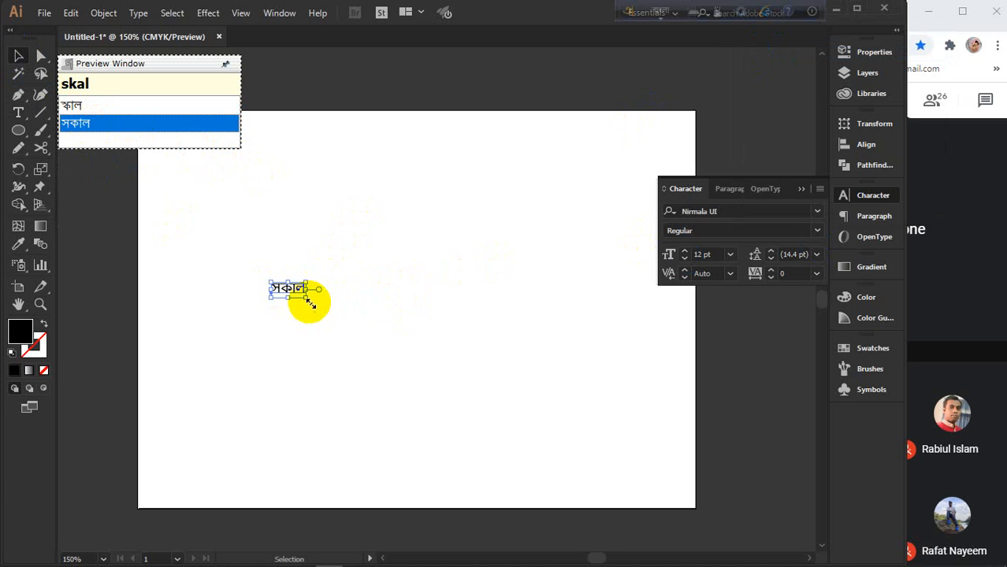
left_click_drag(306, 298, 622, 439)
left_click_drag(491, 352, 438, 304)
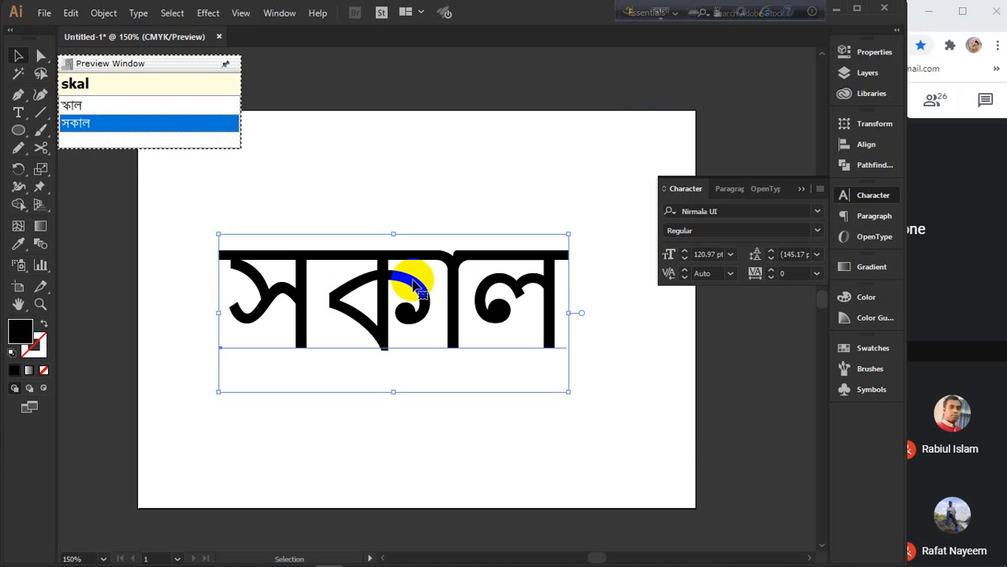
- Set the font of the word "সকাল" to Shorif Ador Unicode Regular and close the character settings
left_click(817, 212)
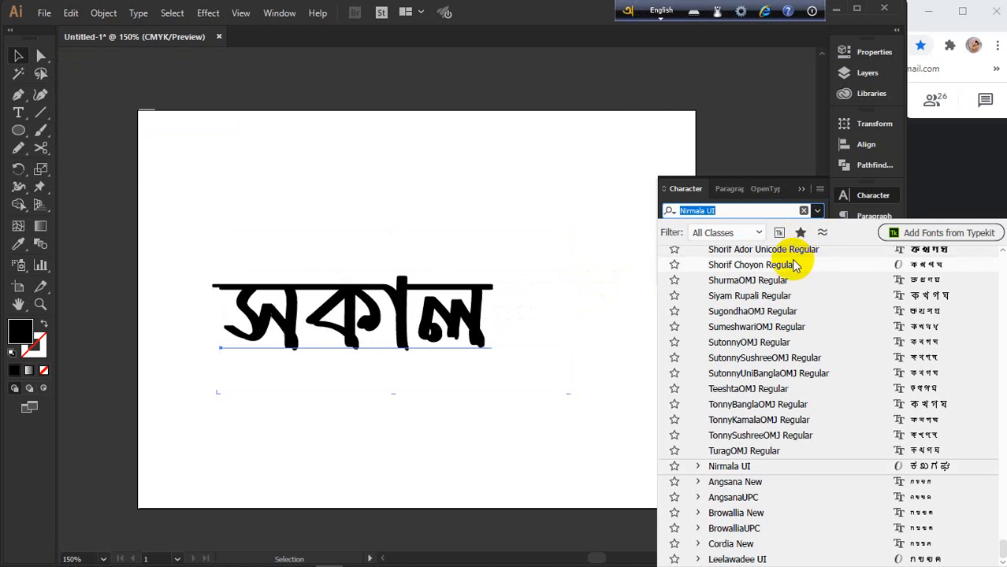
scroll(792, 267, "up", 1)
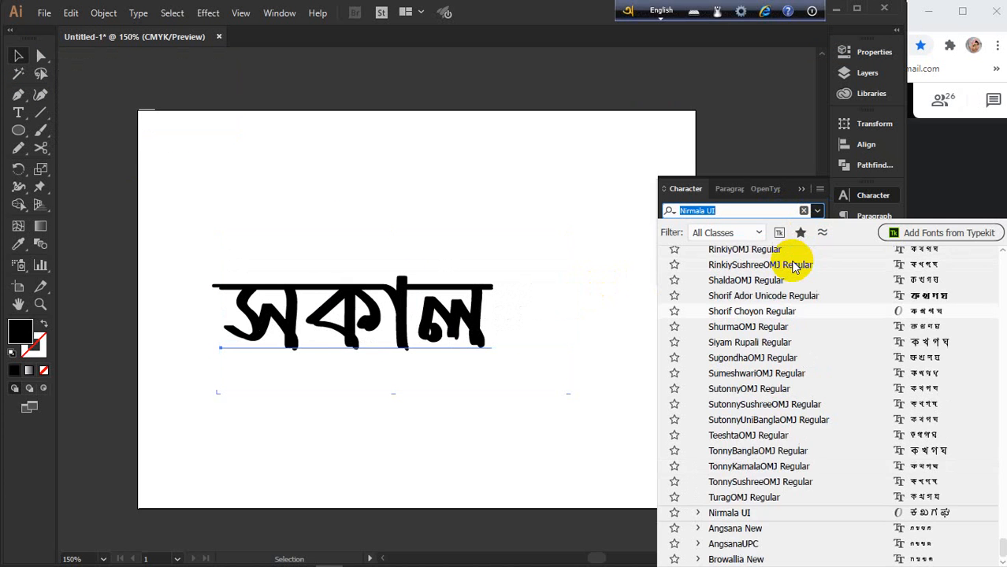
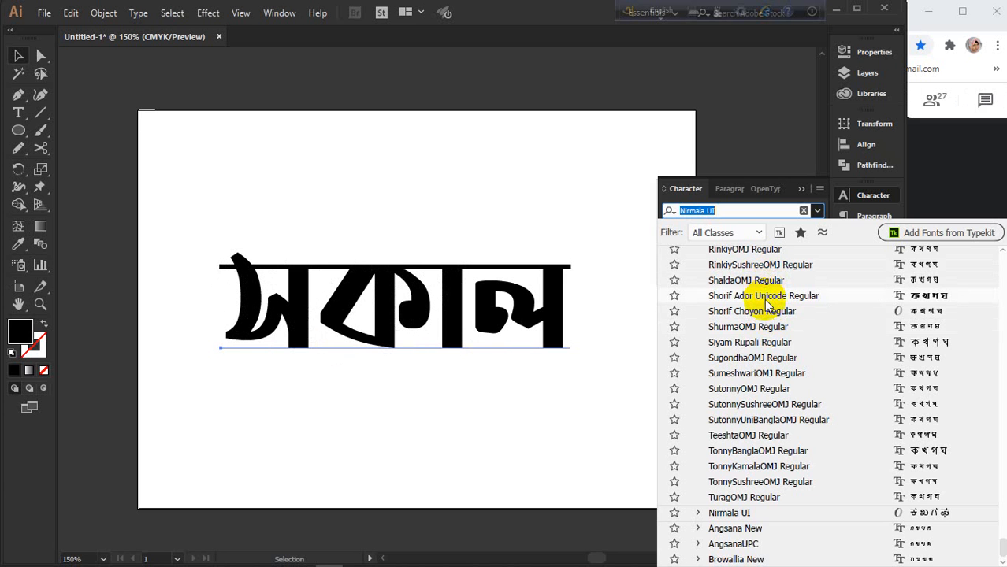
left_click(769, 303)
left_click(801, 189)
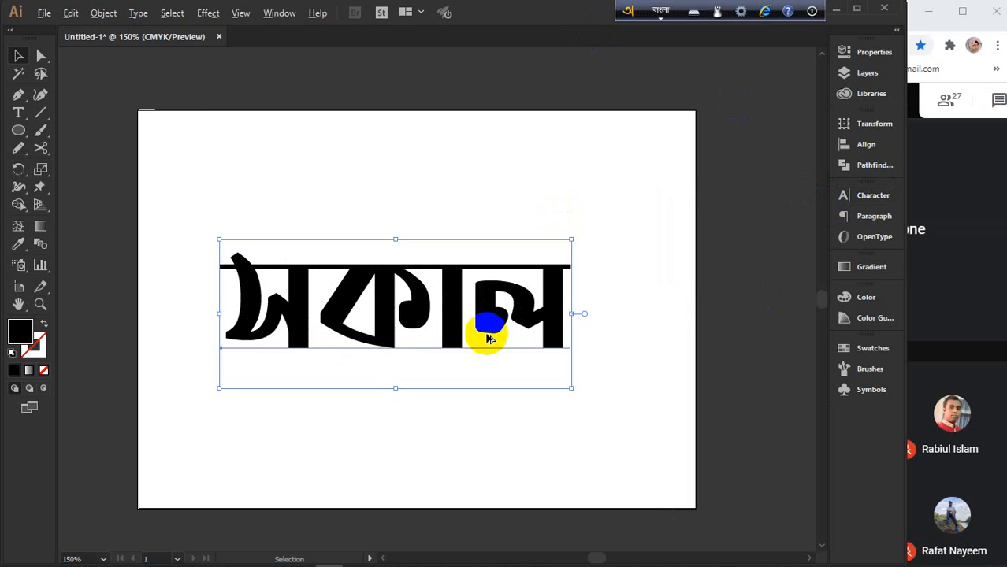
scroll(486, 334, "up", 1)
left_click_drag(454, 341, 510, 347)
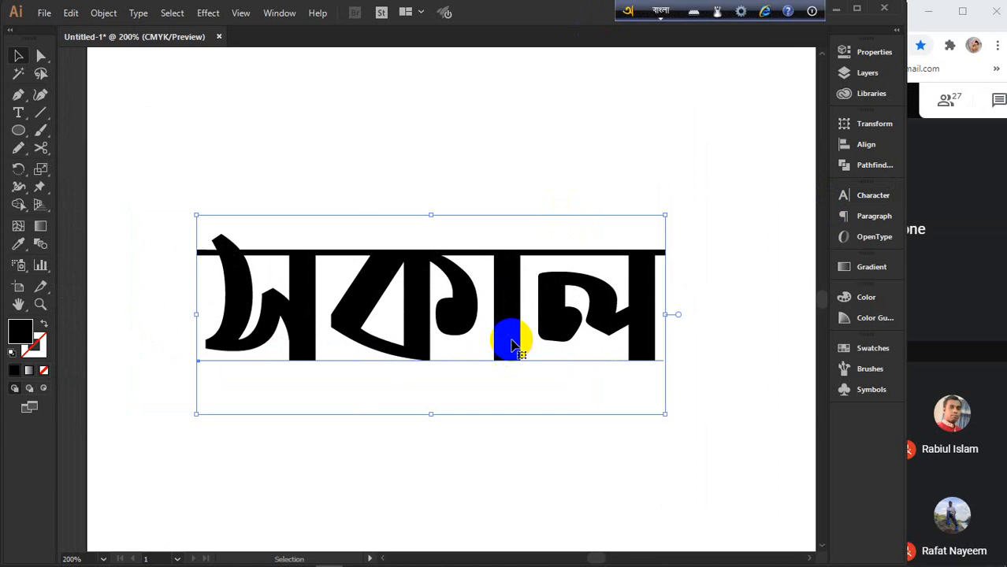
- Duplicate the word "সকাল" straight down three times at equal spacing to make four stacked copies
scroll(509, 331, "down", 2)
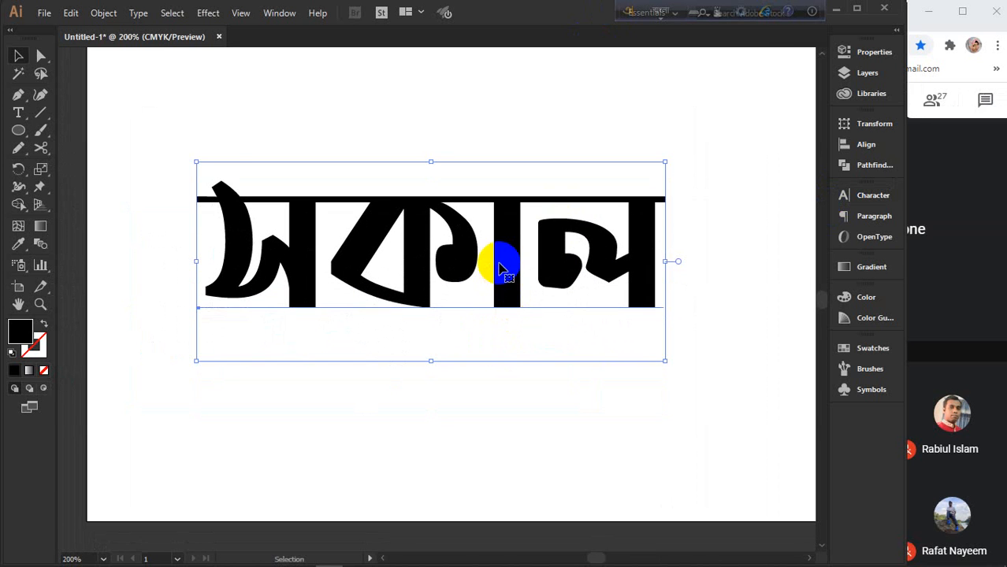
left_click_drag(501, 272, 520, 315)
scroll(508, 193, "down", 1)
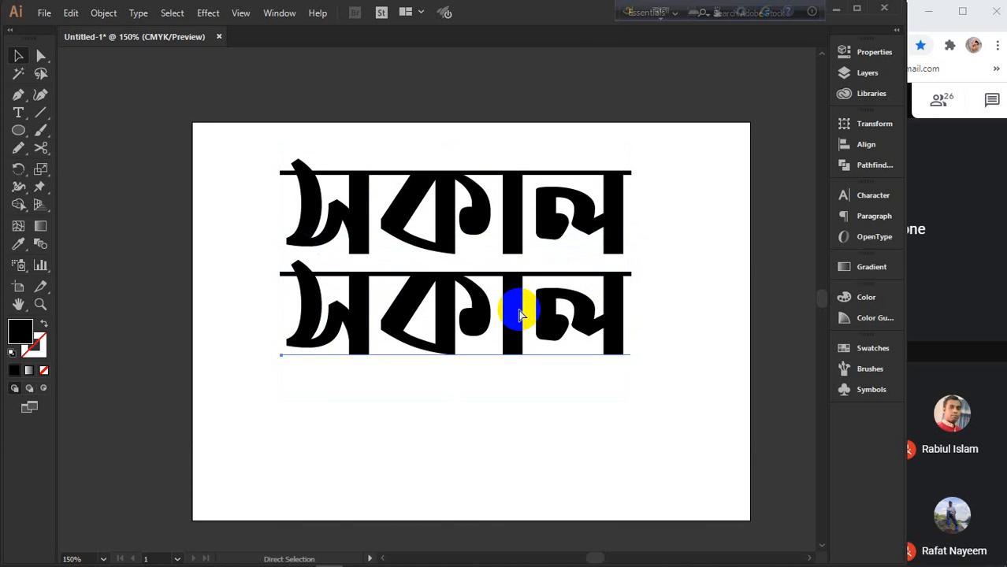
key("ctrl+d")
key("ctrl+d")
scroll(518, 311, "down", 1)
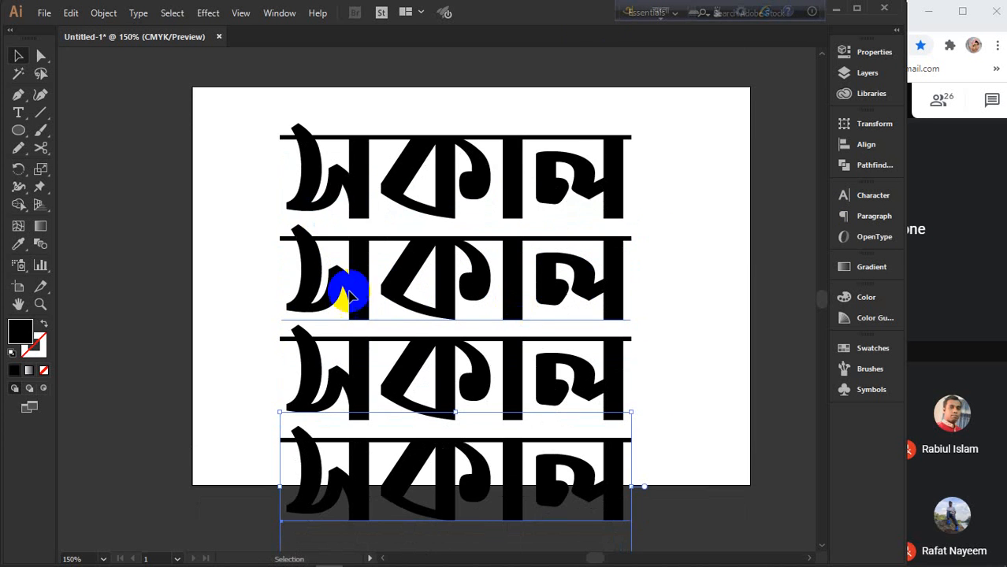
- Replace the first letter of the second copy with "বি" so the word reads "বিকাল"
left_click(18, 112)
left_click_drag(304, 271, 377, 282)
type("bi")
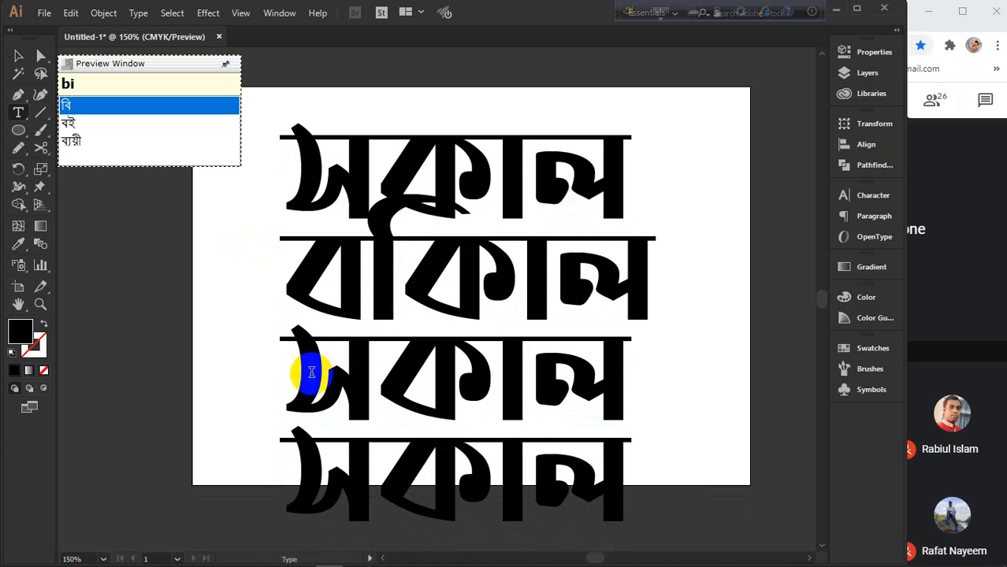
- Replace the whole third copy of the word with "রোদ"
left_click_drag(292, 360, 660, 376)
type("rO")
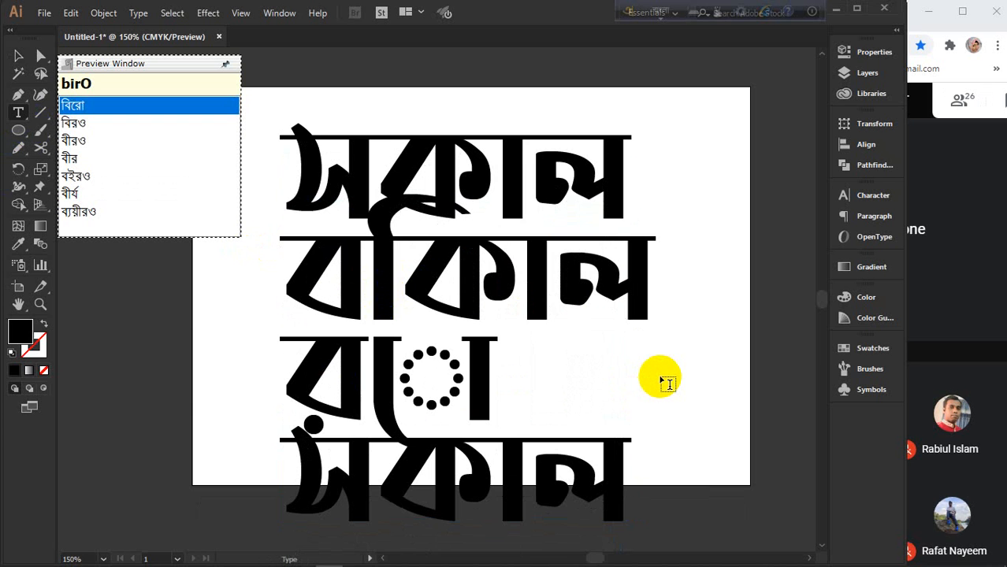
type("d")
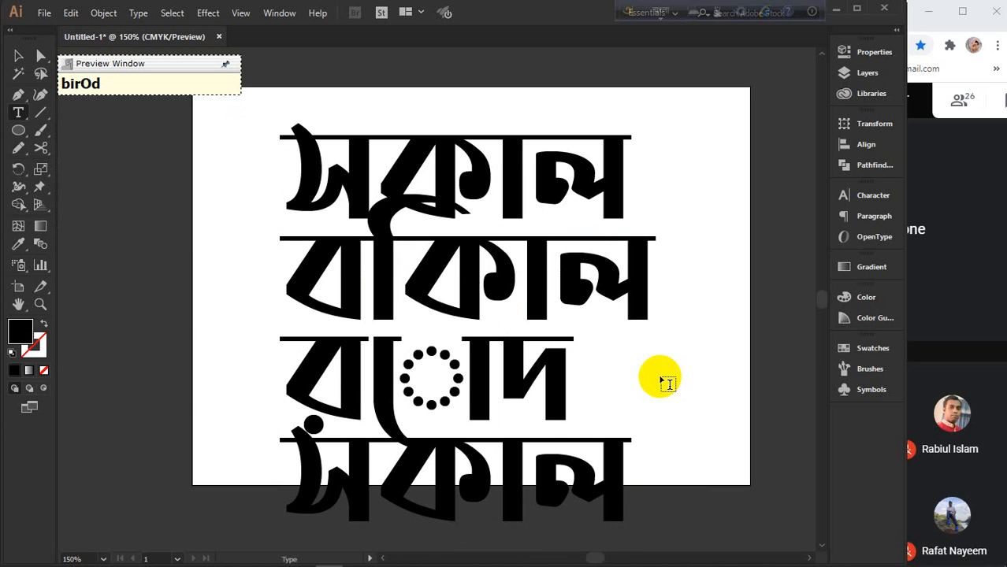
- Replace the fourth copy of the word with "ছায়া" and finish the text editing
left_click_drag(288, 471, 648, 490)
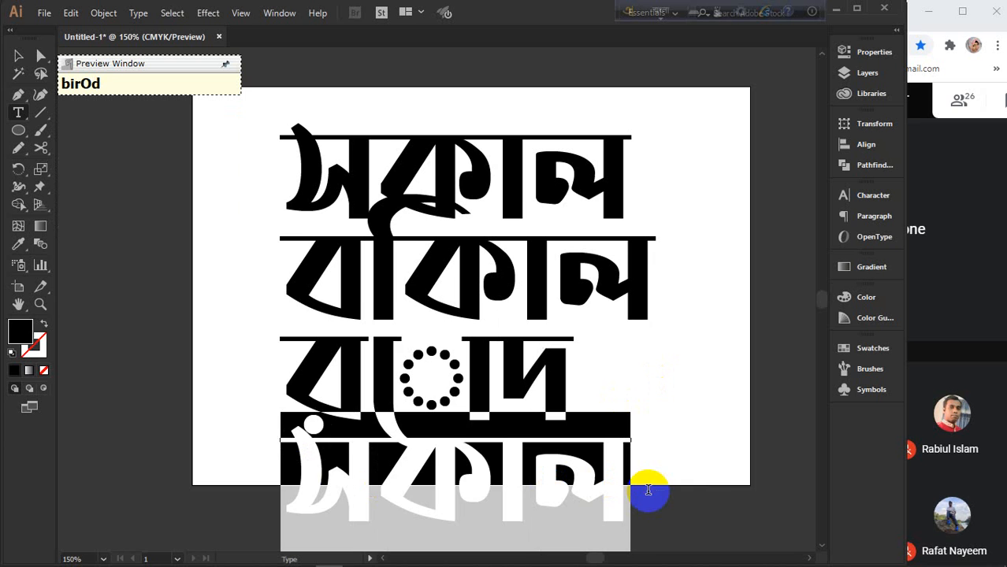
type("Ch")
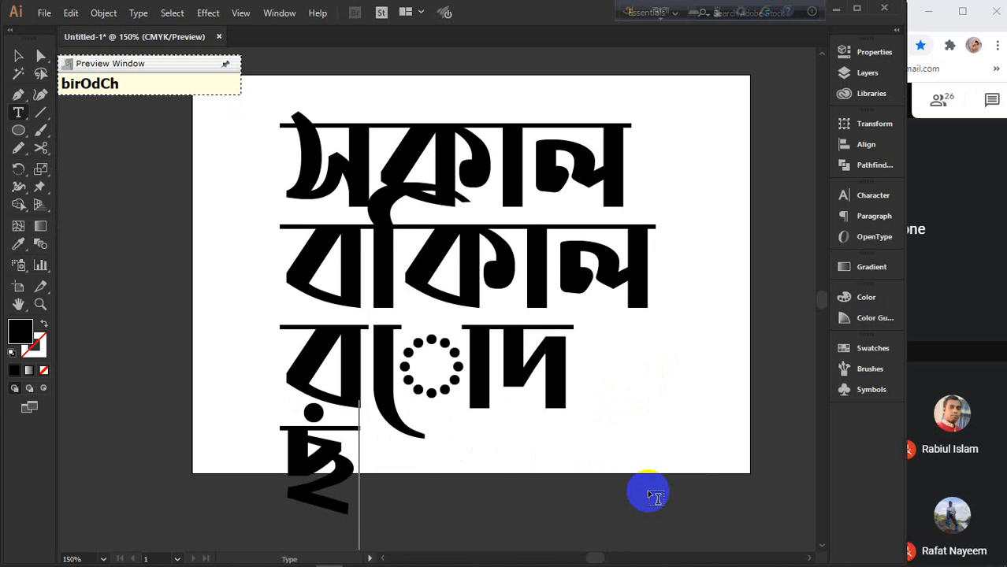
type("aya")
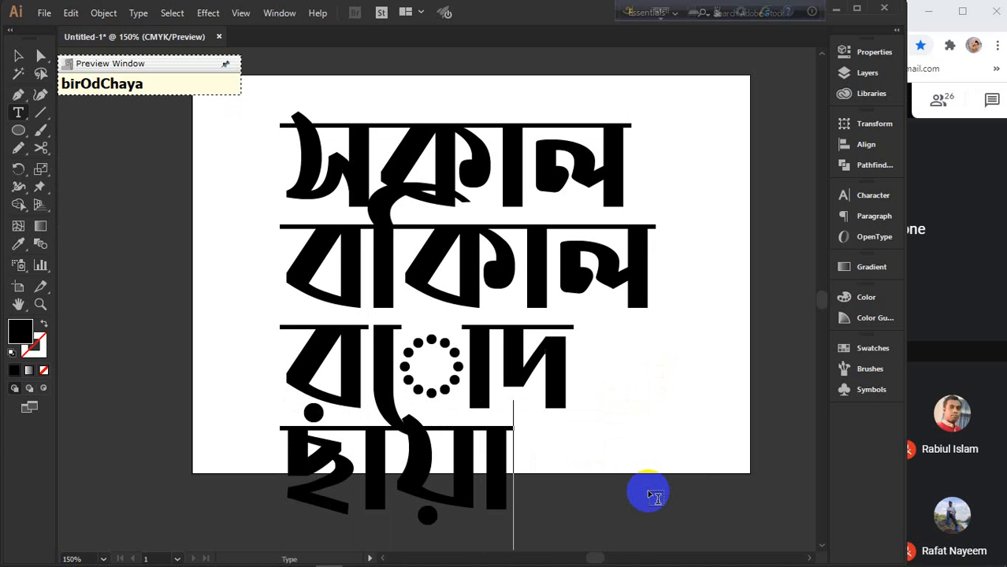
left_click(16, 54)
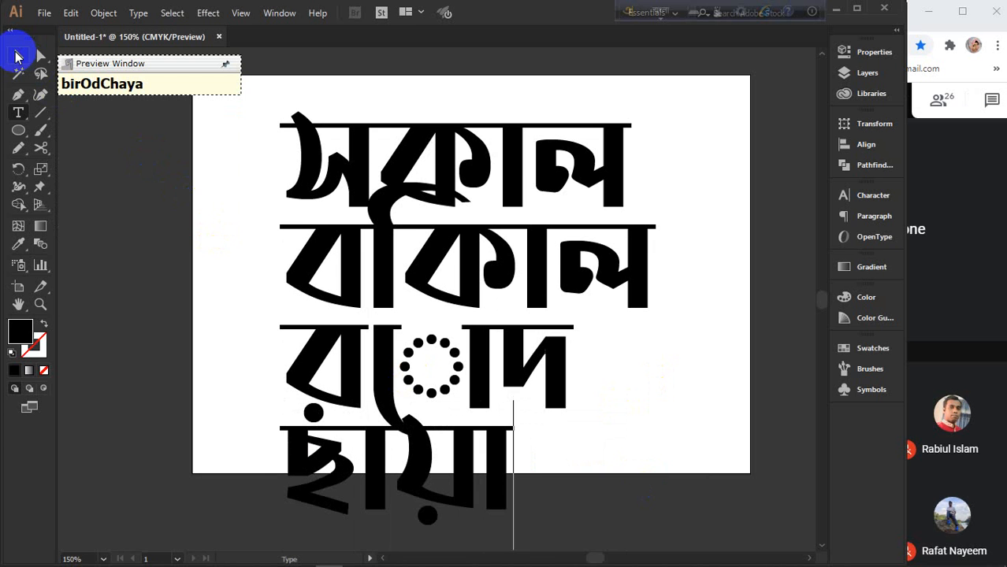
left_click(646, 430)
- Select all four words, scale them down together to fit the artboard, and centre them on it
scroll(646, 430, "down", 1)
left_click_drag(697, 478, 368, 214)
left_click_drag(450, 237, 456, 212)
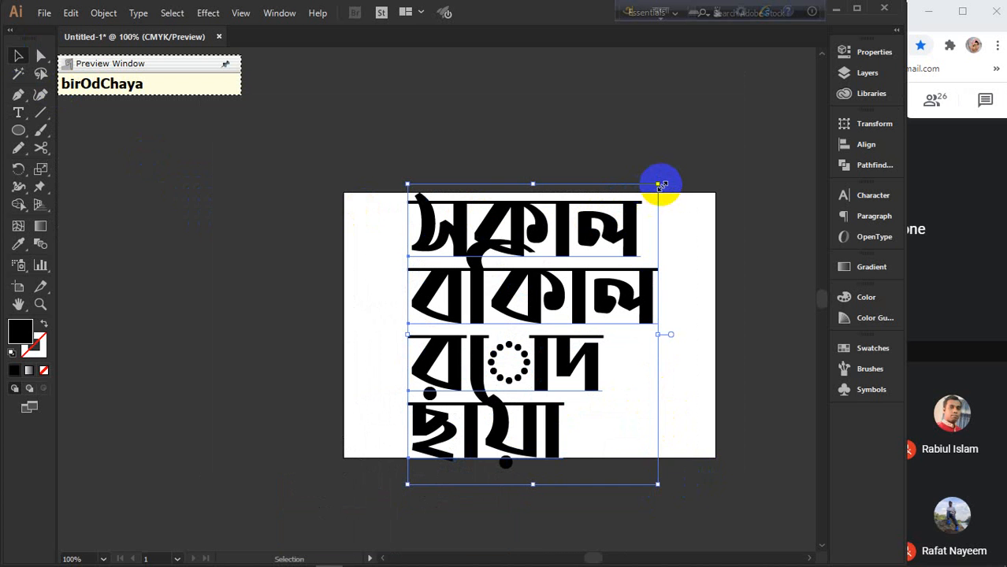
left_click_drag(660, 185, 618, 234)
left_click_drag(504, 293, 528, 261)
left_click(540, 276, "ctrl")
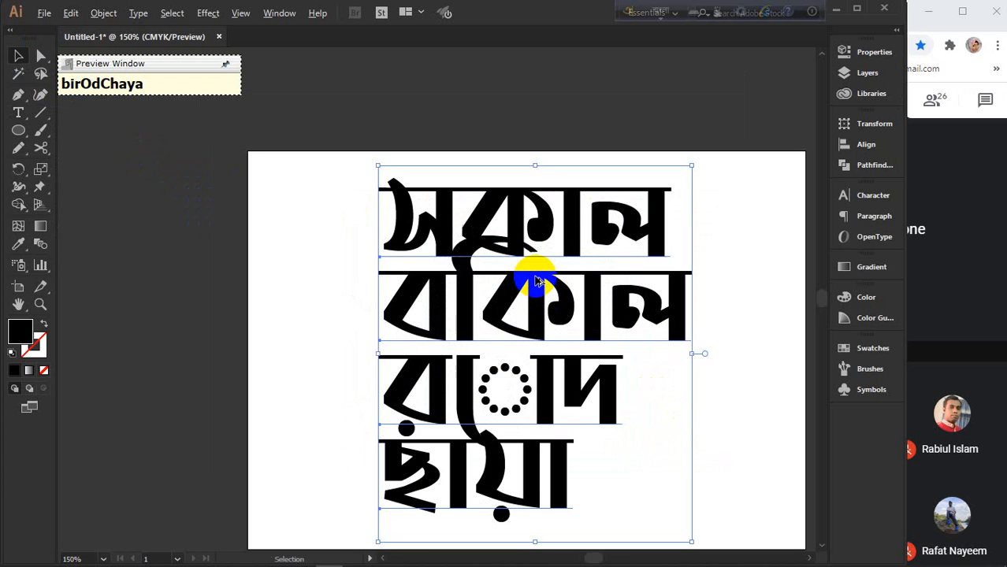
left_click_drag(584, 359, 508, 318)
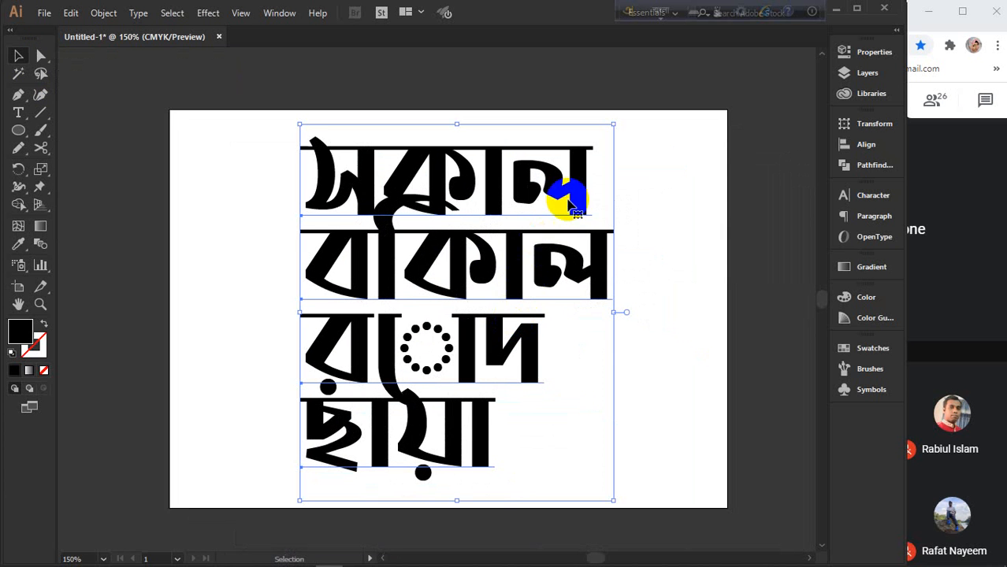
left_click(483, 306, "ctrl")
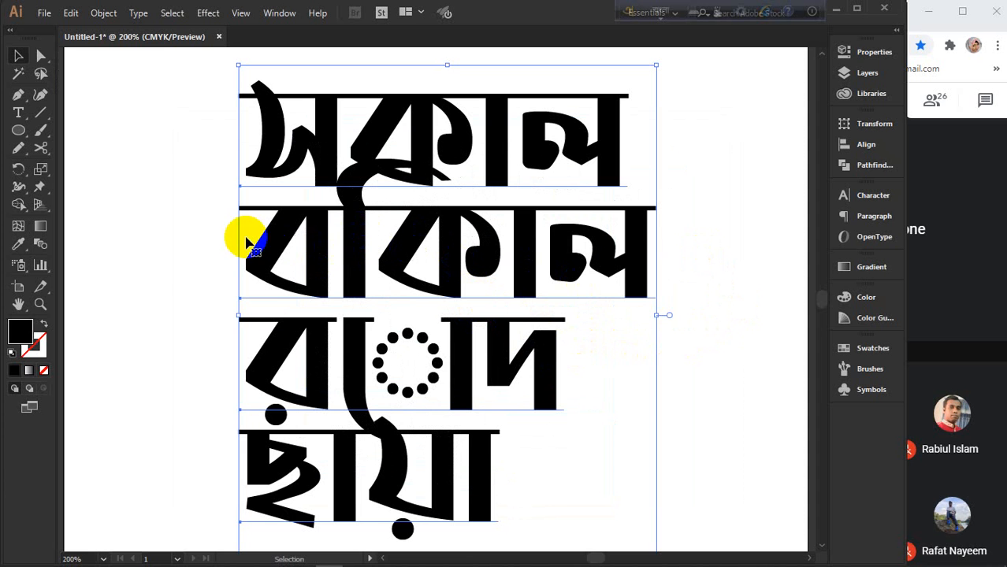
left_click(710, 263)
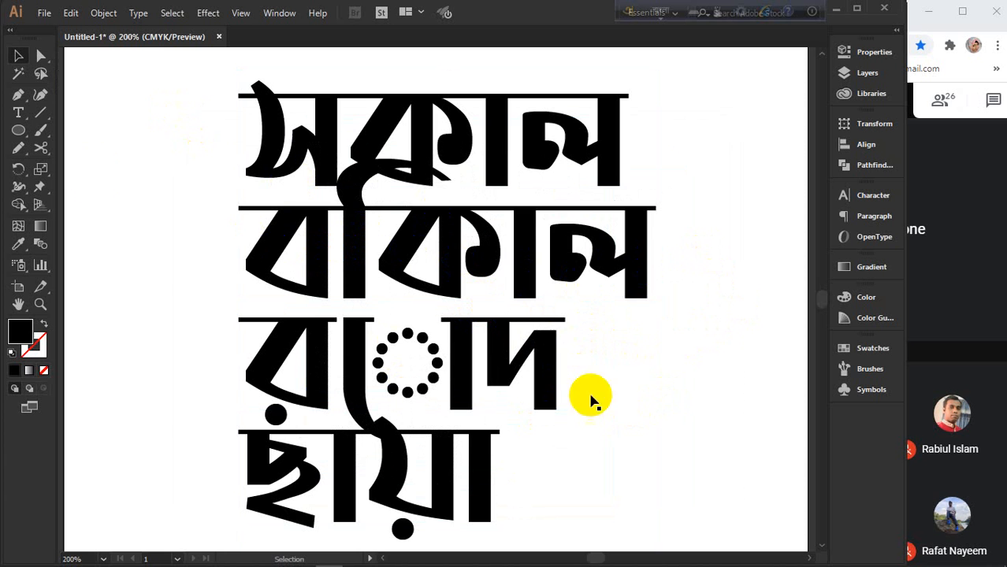
- Convert all four Bangla words to outlines
left_click_drag(186, 109, 451, 517)
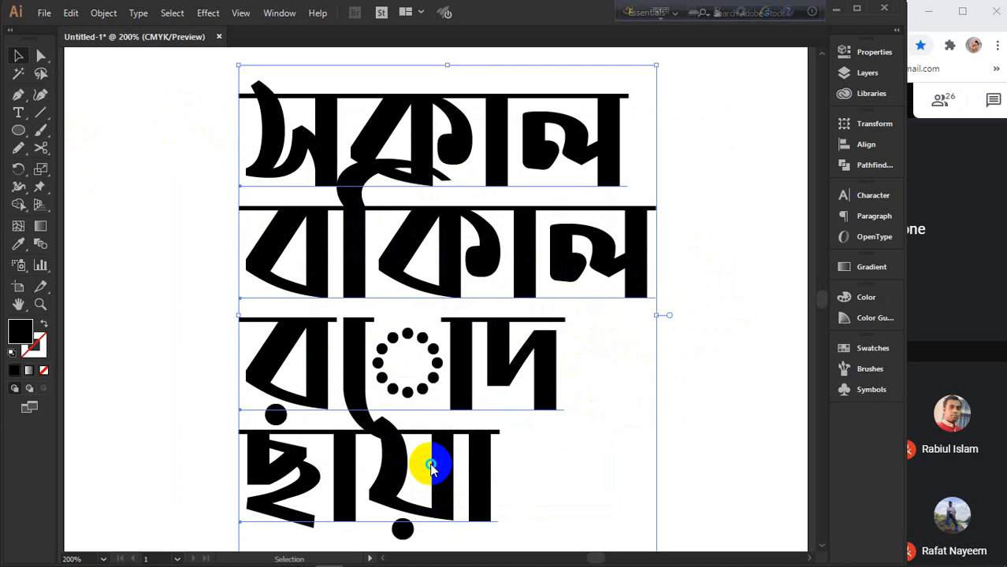
right_click(434, 466)
left_click(476, 284)
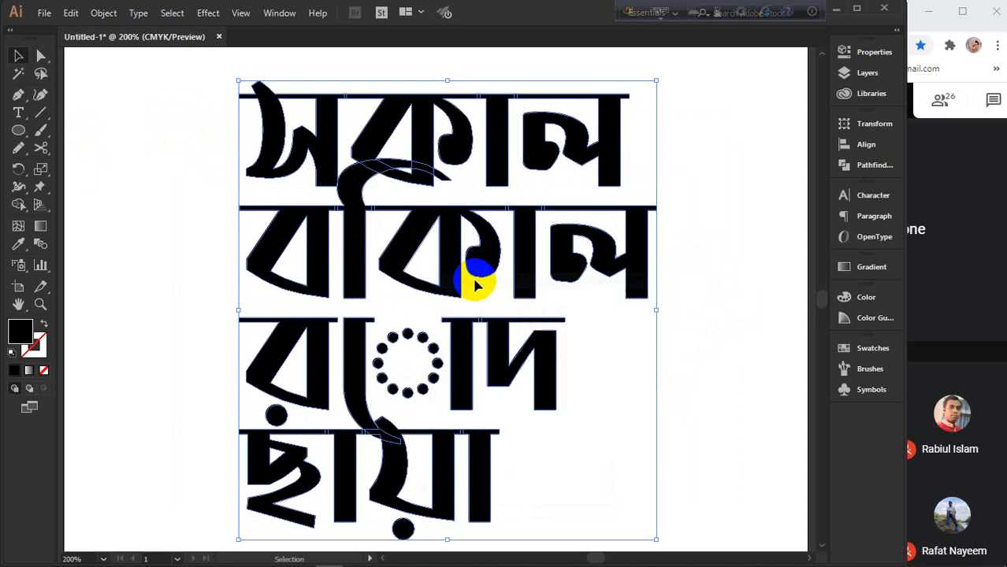
left_click(697, 276)
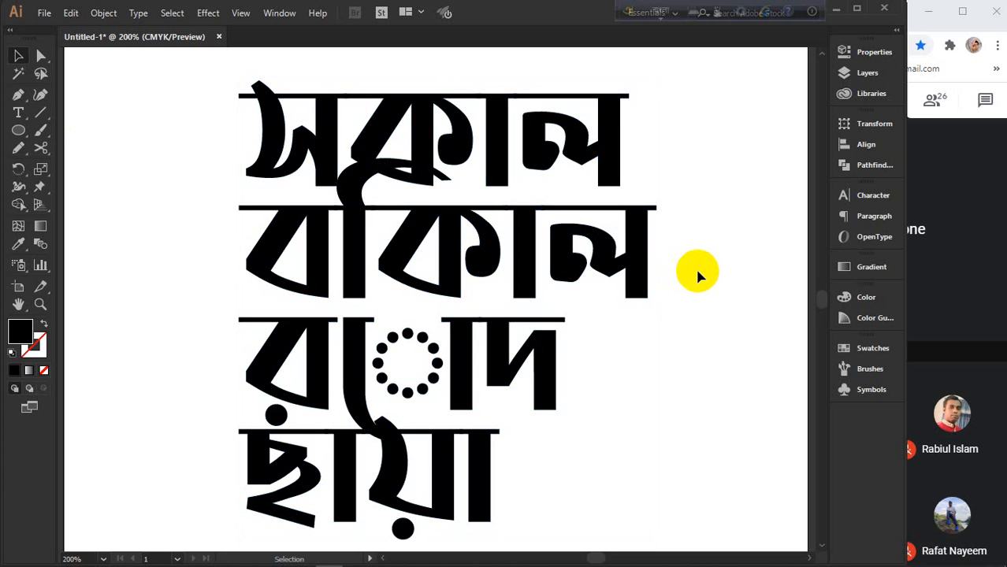
- Ungroup the outlined second word and move its "ি" sign from behind the letter "ব" to directly in front of it
left_click(353, 245)
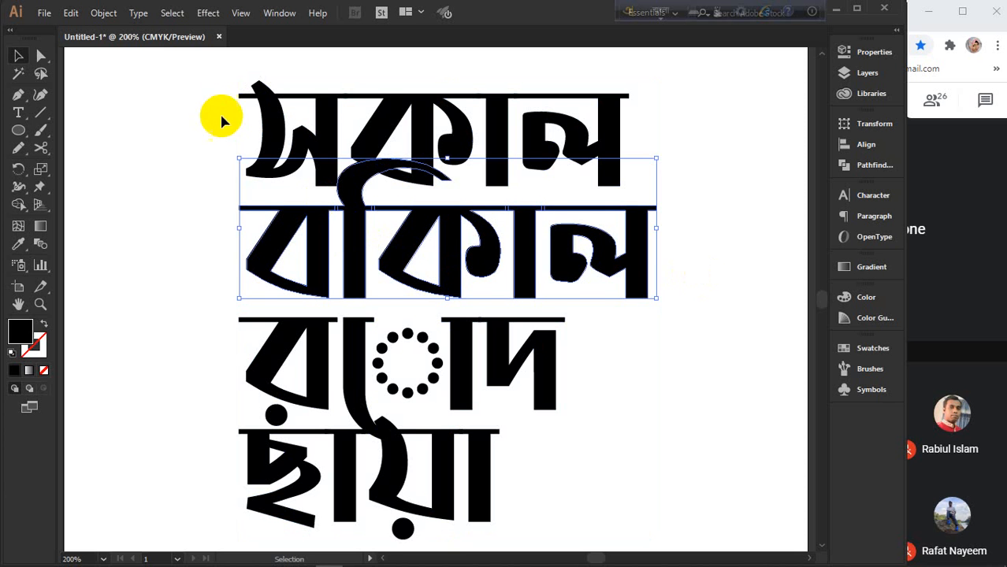
right_click(354, 253)
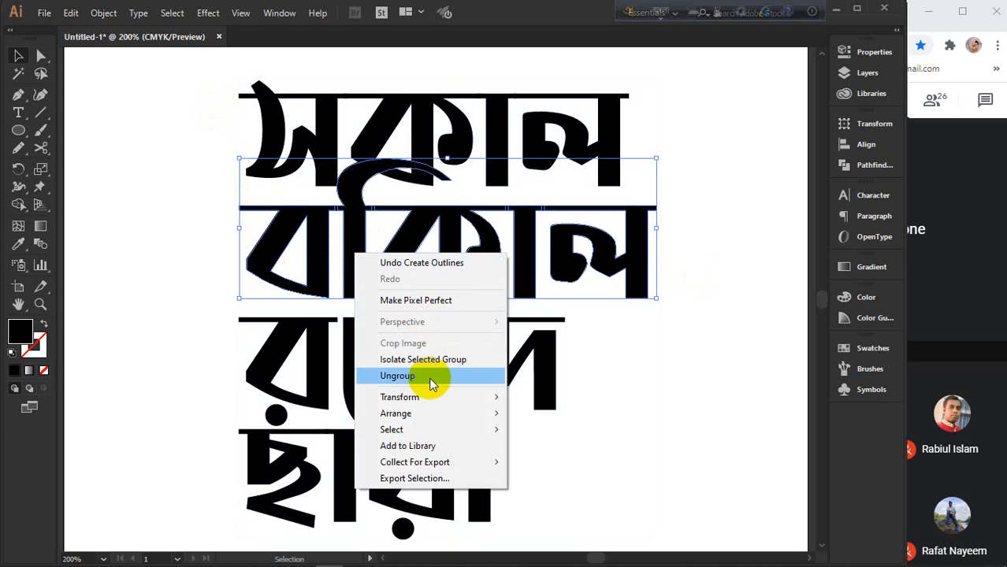
left_click(432, 378)
left_click(261, 263)
left_click(354, 254)
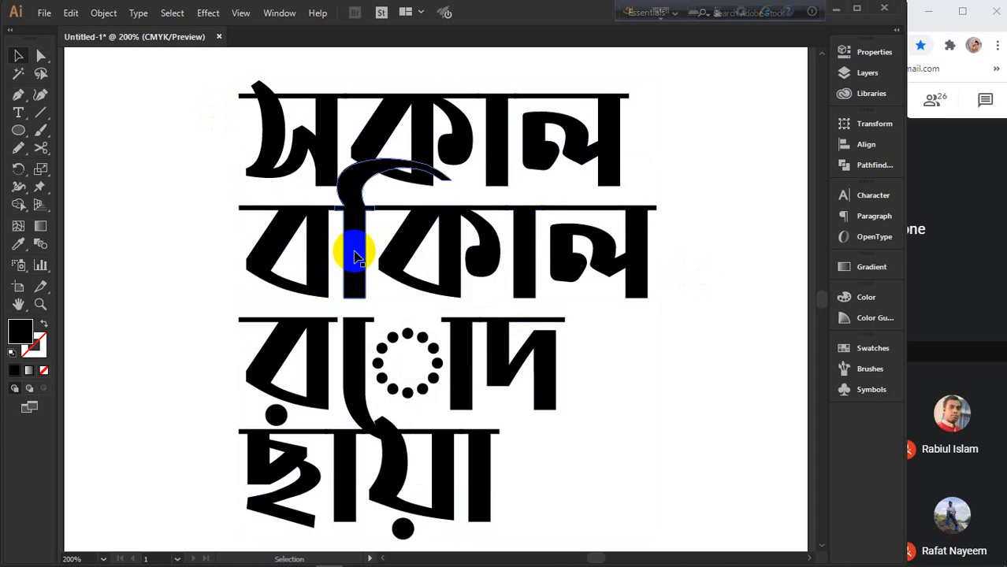
left_click_drag(355, 252, 223, 264)
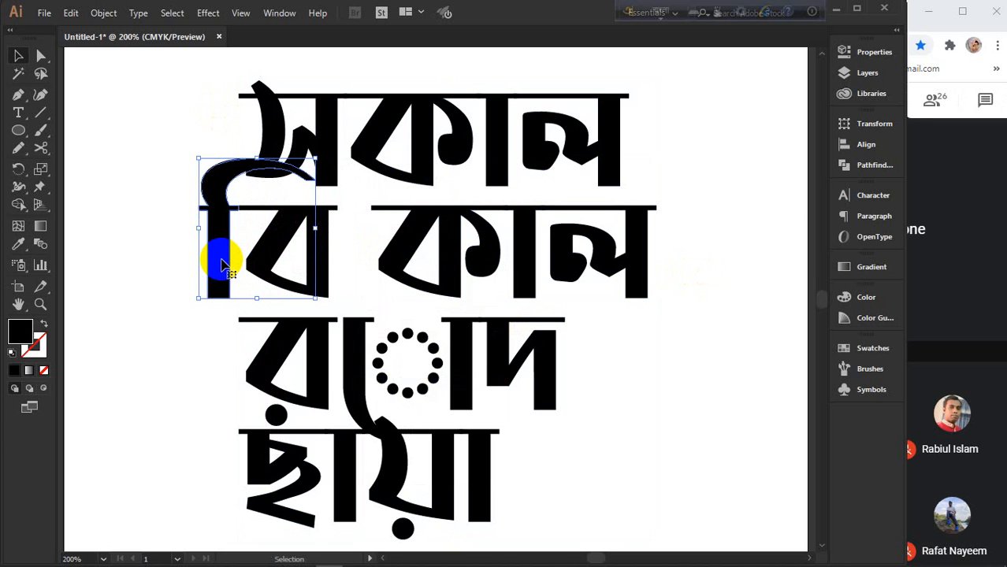
key("Right")
- Nudge the "ি" sign and "ব" together to the right until they meet "কাল", and group the whole word "বিকাল"
left_click(264, 268, "shift")
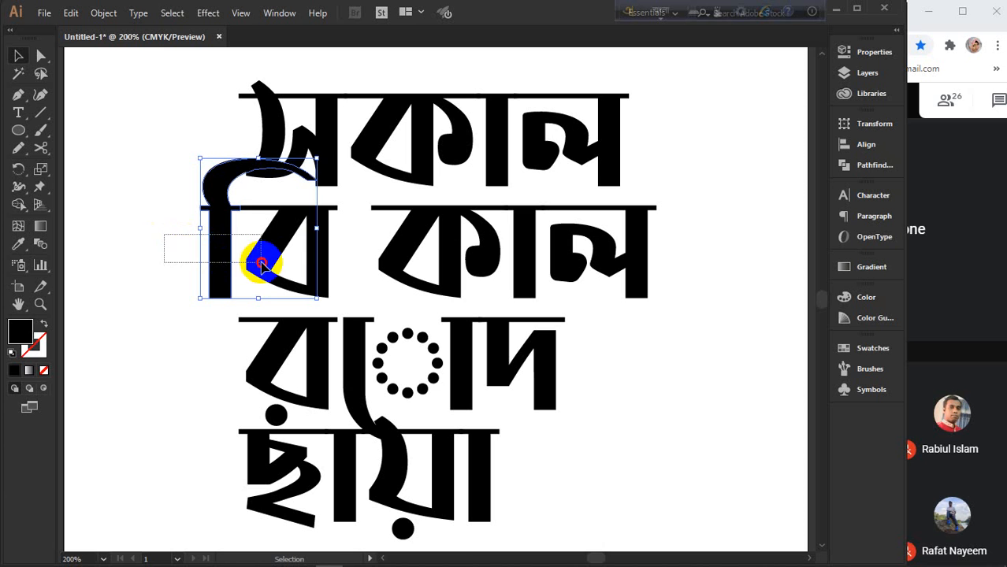
key("Right")
key("Right")
key("Right")
key("Right")
key("Right")
key("Right")
key("Right")
key("Right")
key("Right")
key("Right")
key("Right")
key("Right")
key("Right")
key("Right")
key("Right")
key("Right")
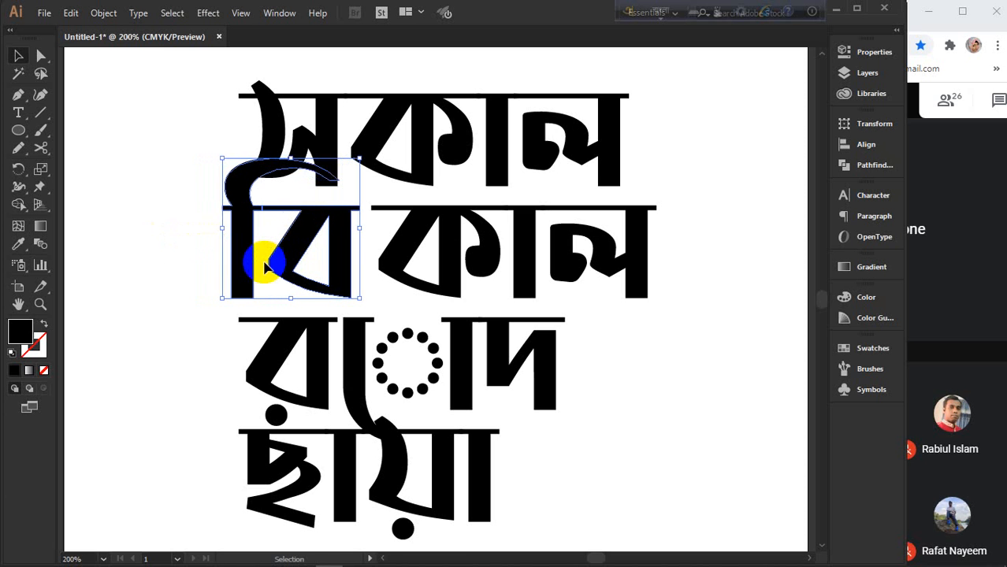
key("Right")
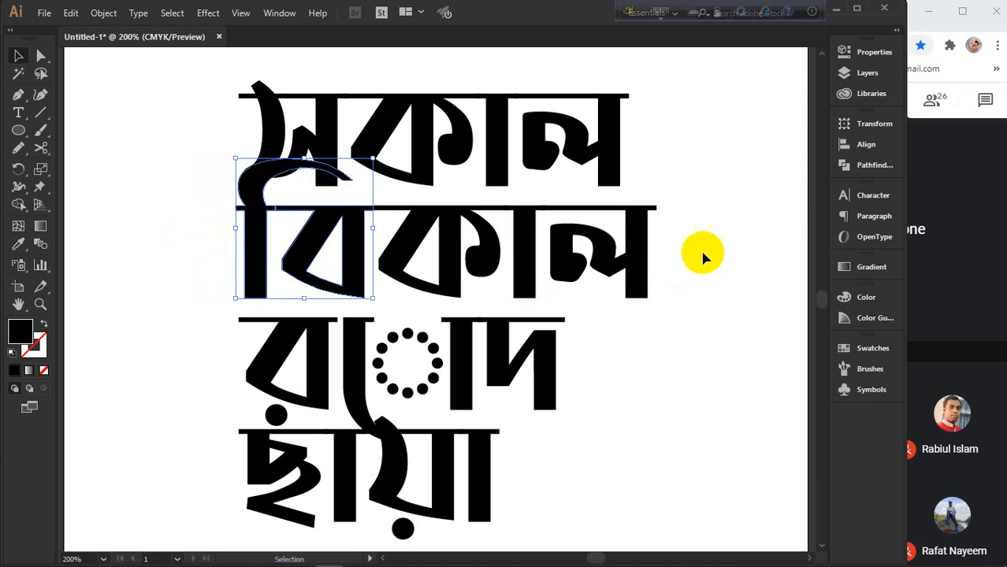
left_click_drag(699, 238, 248, 281)
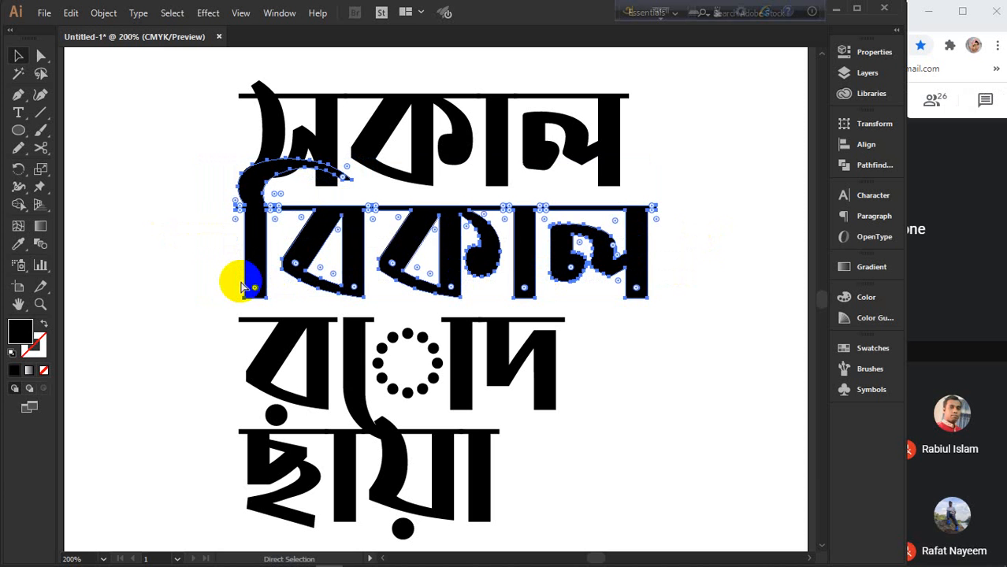
left_click(637, 368)
- Ungroup the outlined word "রোদ" and release the compound path of its "ো" vowel sign
left_click(449, 368)
right_click(448, 367)
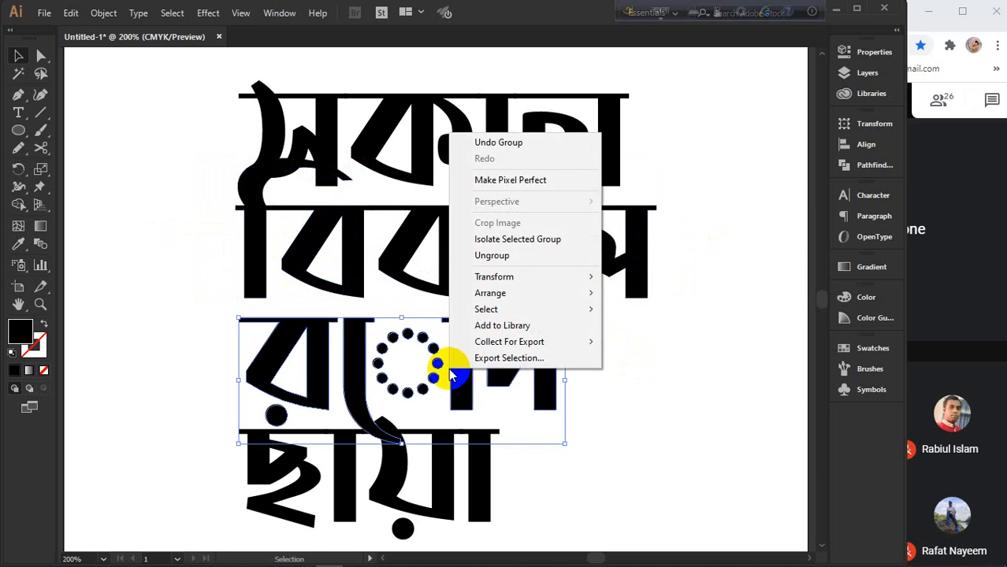
mouse_move(488, 293)
left_click(492, 255)
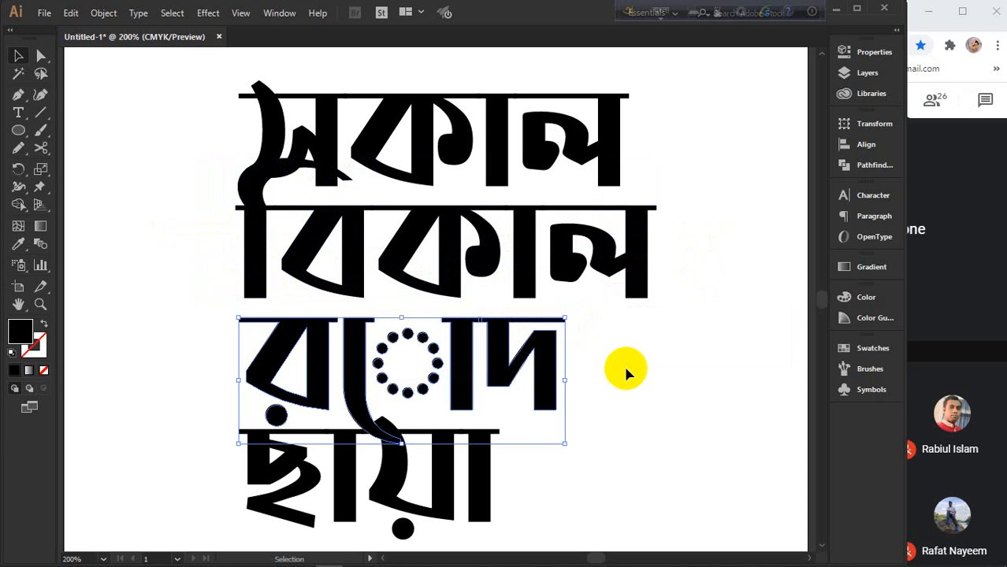
left_click(462, 372)
right_click(453, 378)
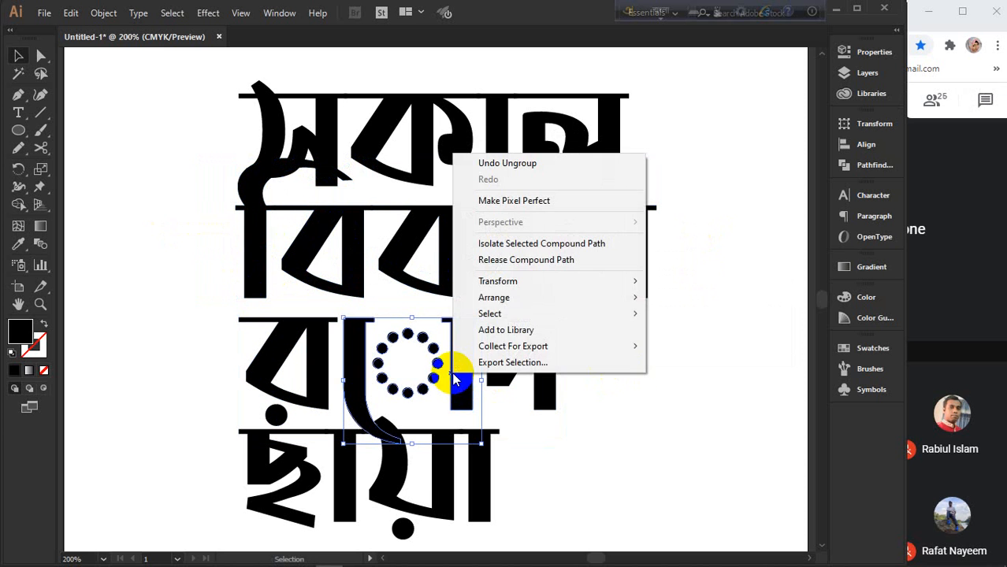
left_click(493, 263)
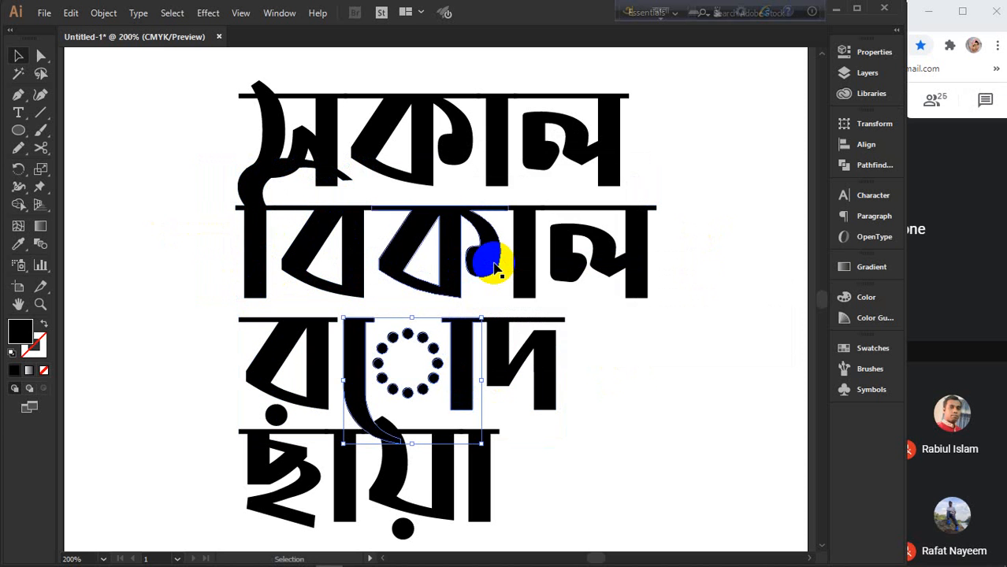
right_click(461, 374)
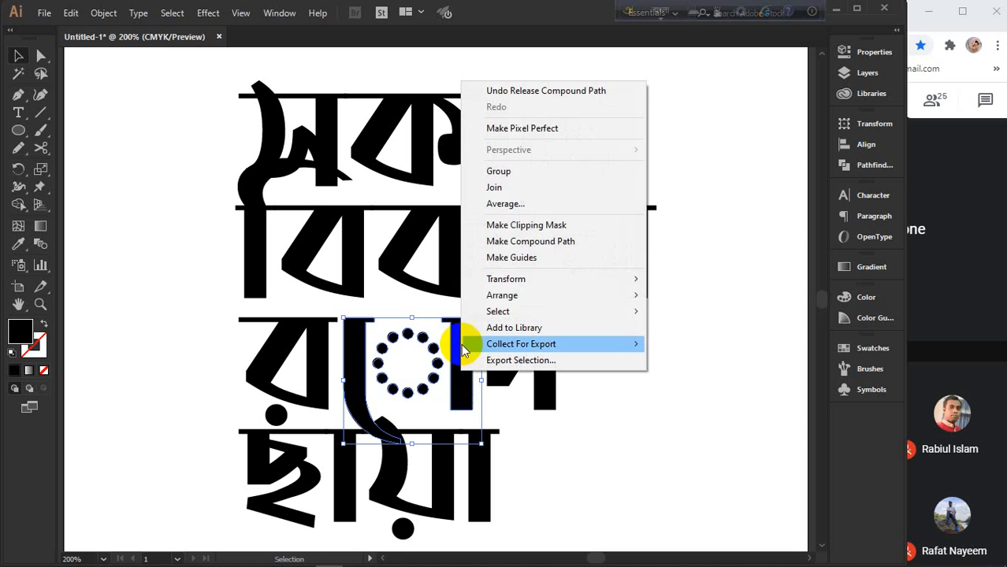
left_click(685, 292)
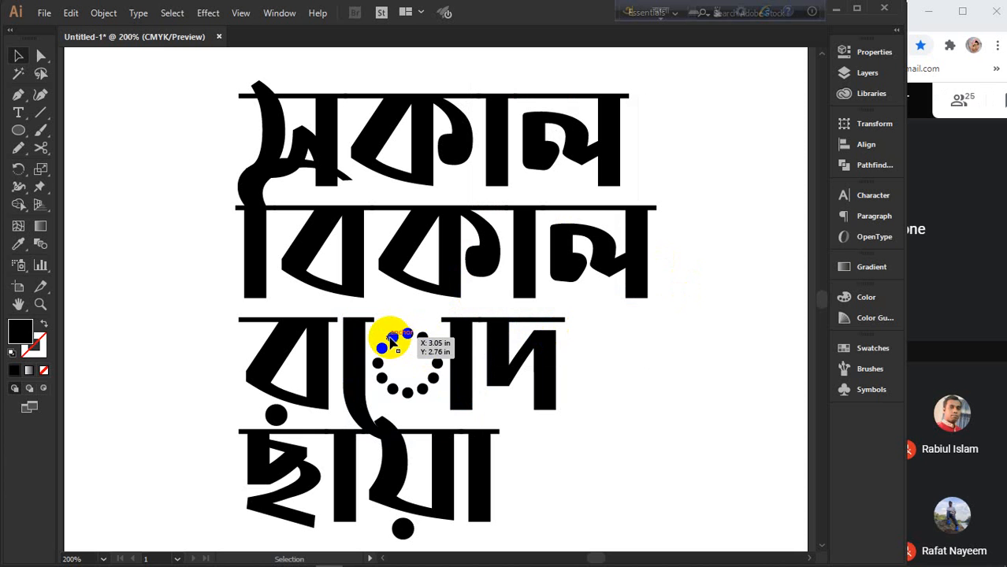
- Place the two strokes of the "ো" sign on either side of "র" and move the leftover dotted circle to the artboard's upper-left corner
left_click(361, 350)
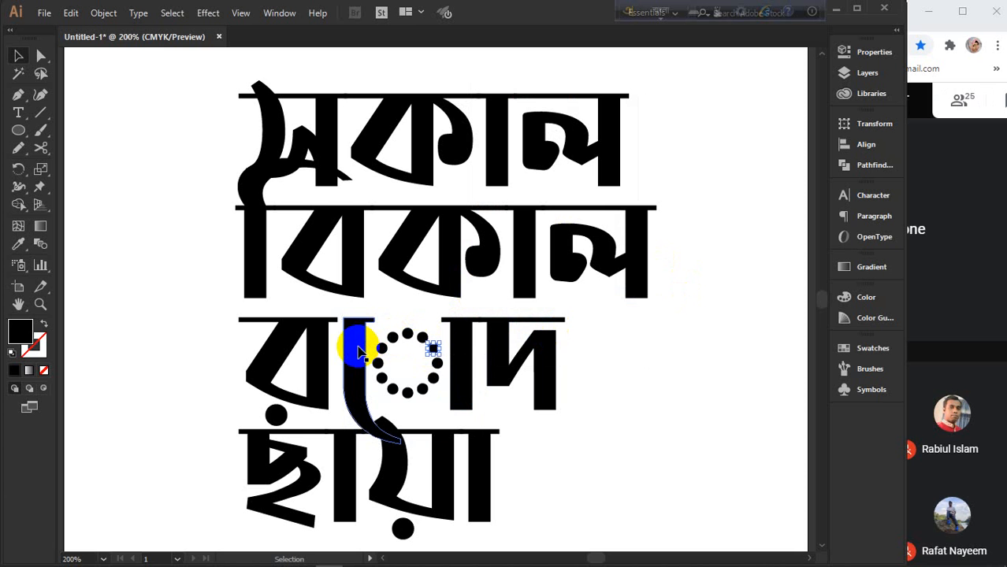
left_click(462, 364, "shift")
left_click_drag(463, 364, 348, 358)
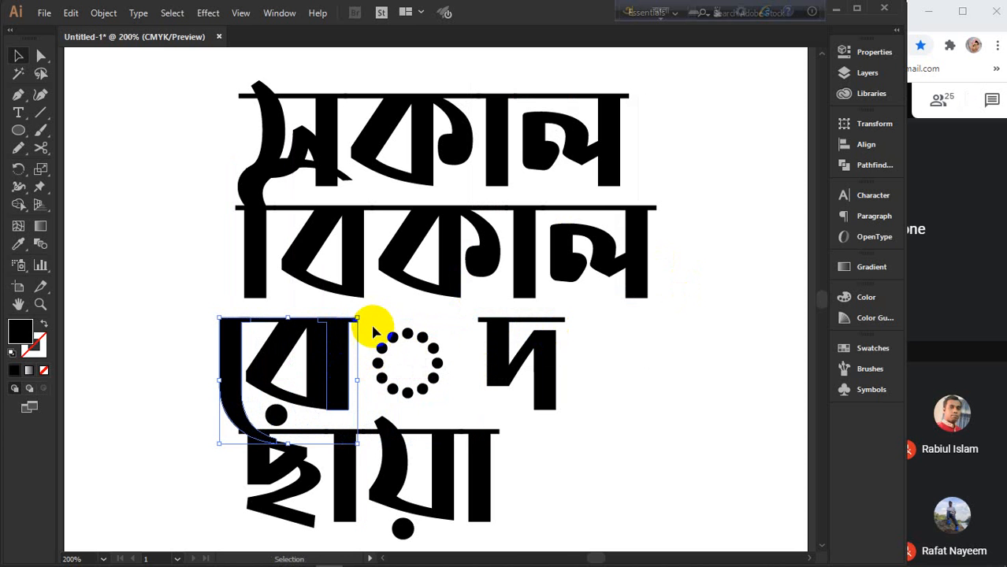
left_click(433, 387)
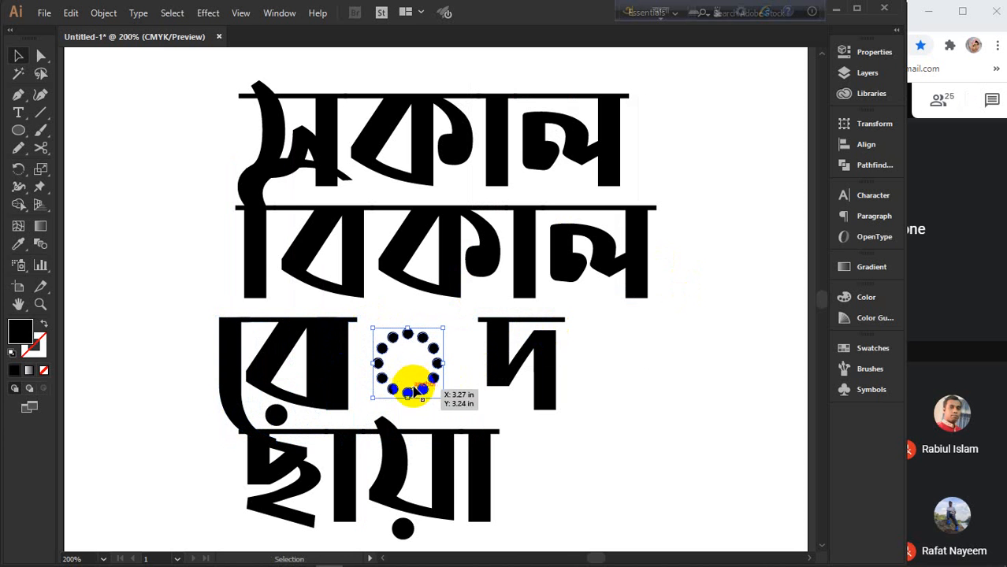
left_click_drag(415, 392, 118, 139)
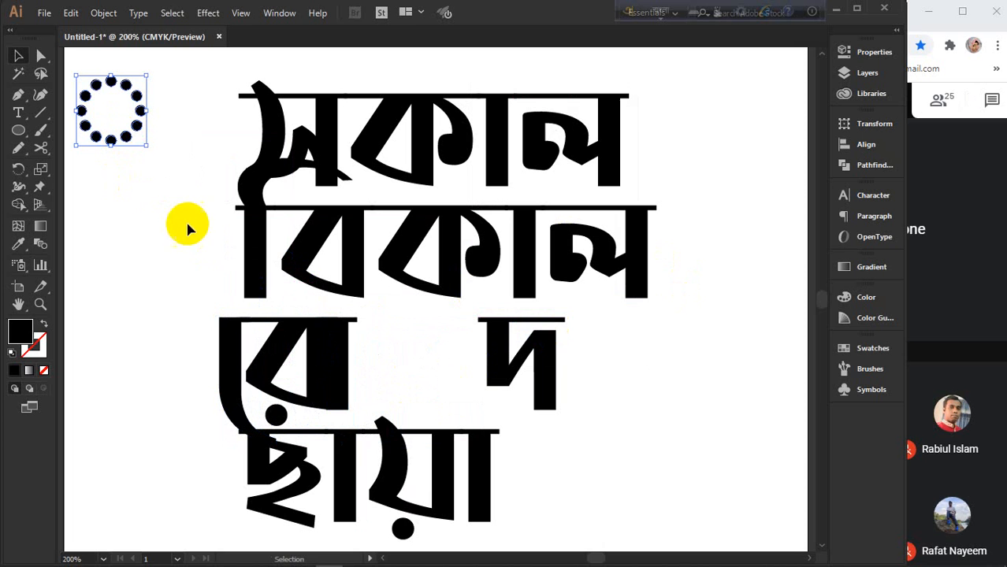
- Nudge the "া" stroke to the right until a clear gap separates it from the stem of "র"
left_click(337, 359)
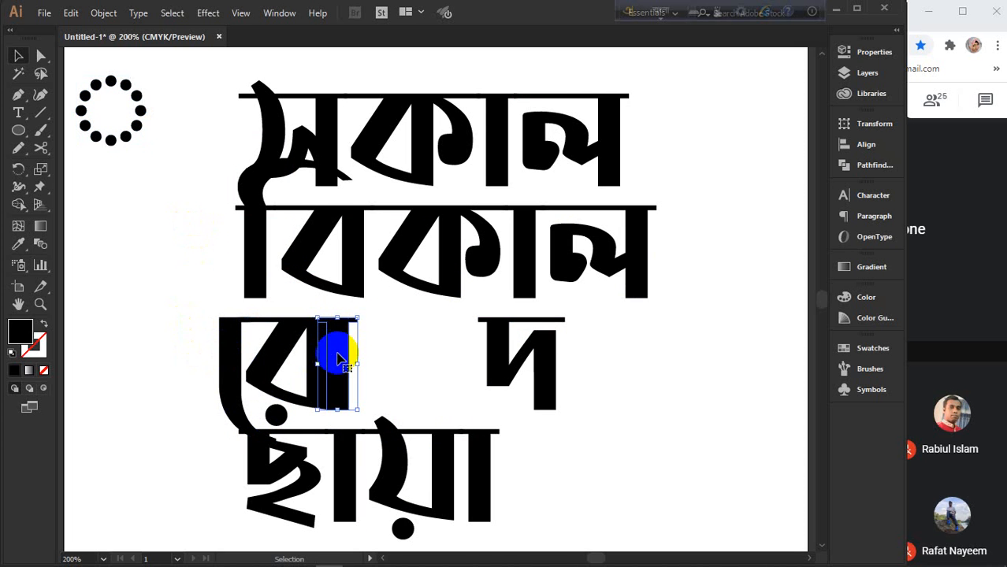
key("Right")
key("Right")
key("Right")
key("Right")
key("Right")
key("Right")
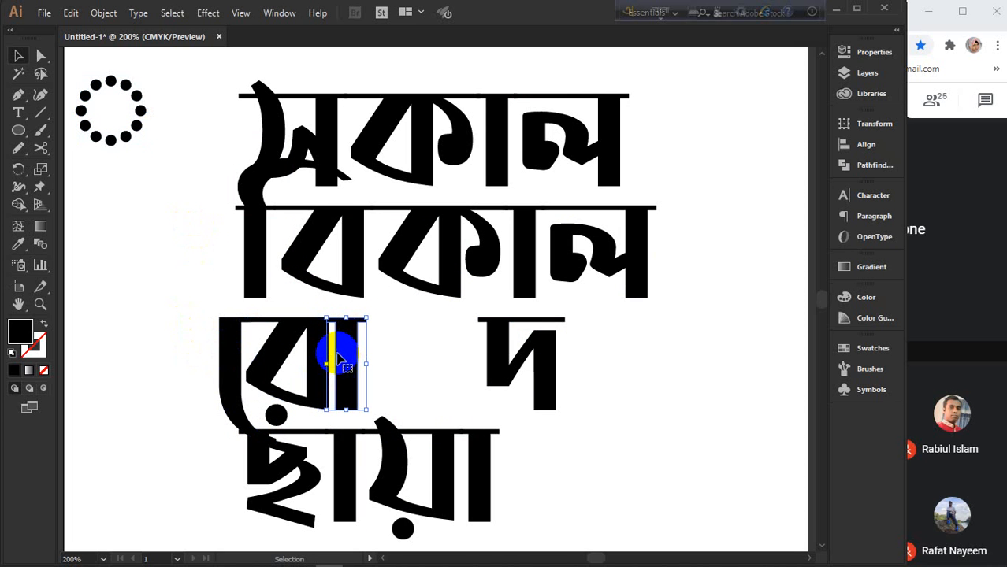
key("Right")
key("Right")
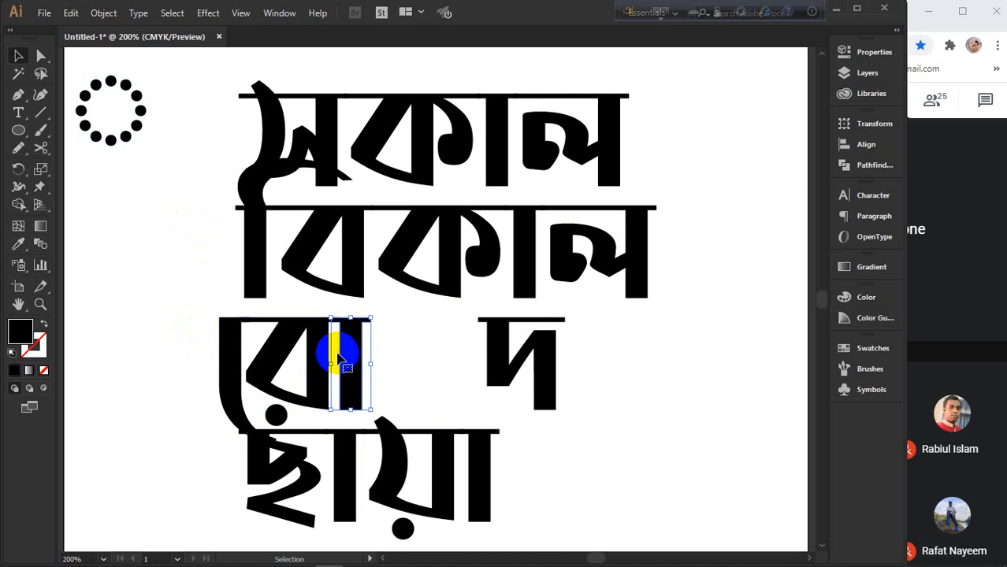
key("Right")
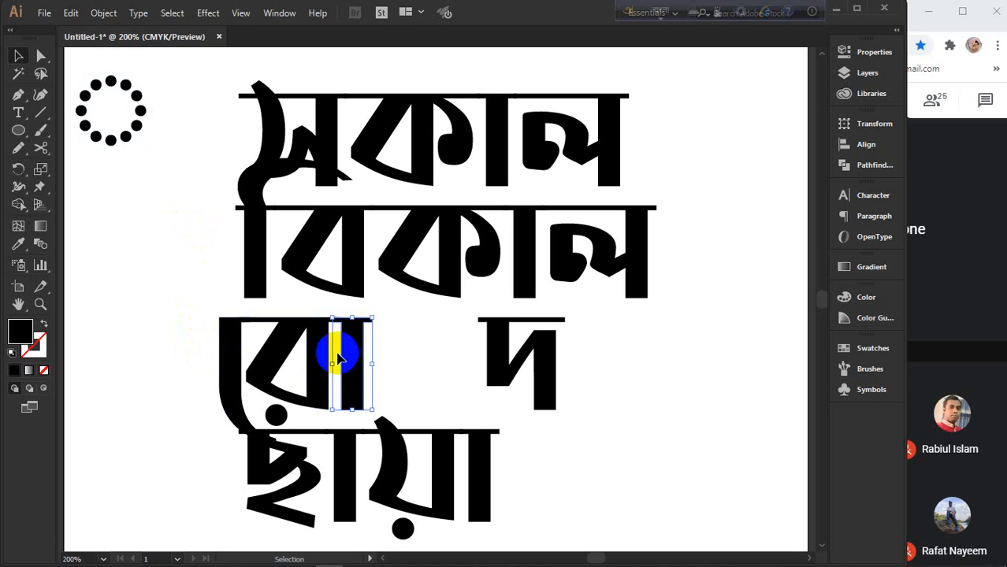
key("Right")
- Nudge the "ে" stroke to the left to widen its gap in front of "র"
left_click(232, 363)
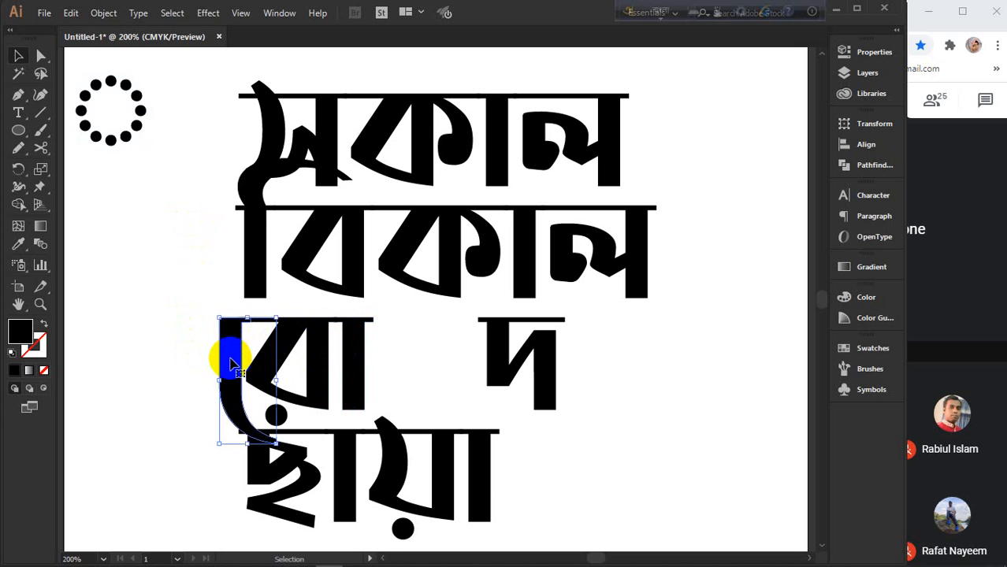
key("Left")
key("Left")
key("Left")
key("Left")
key("Left")
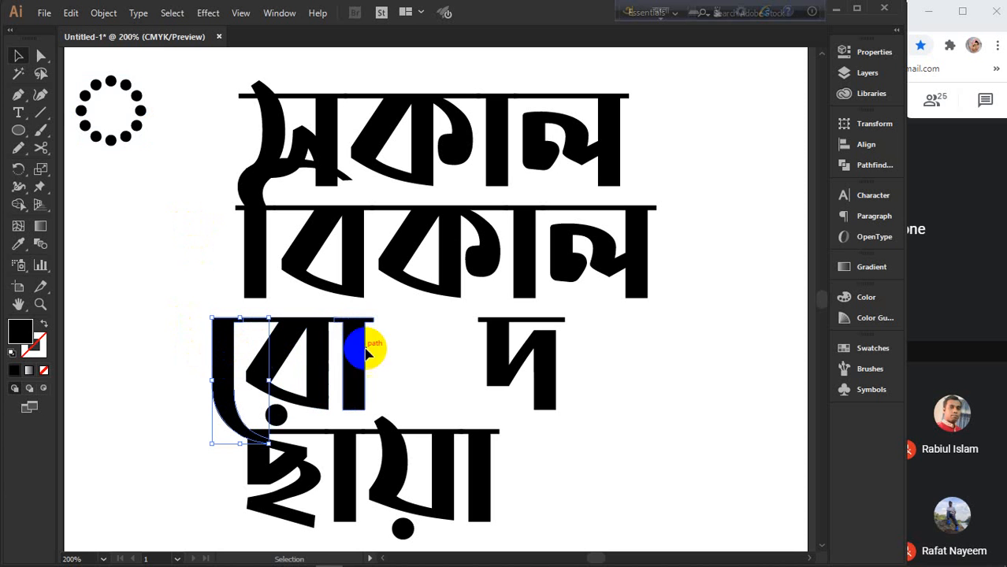
- Move "রো" to the right up against "দ", and shift "র" and the "ে" stroke slightly left to even the spacing
left_click_drag(184, 348, 466, 361)
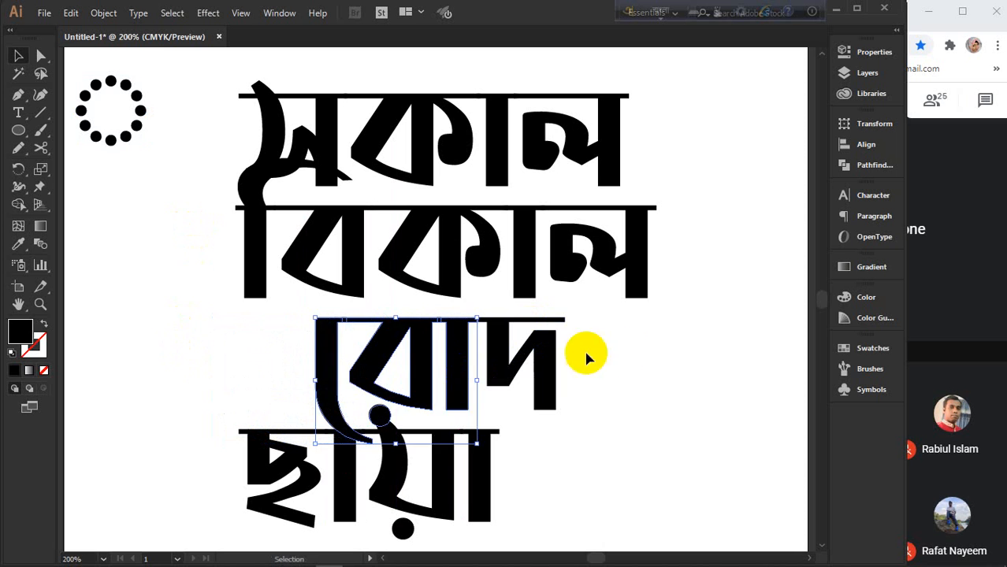
left_click(654, 358)
left_click(418, 362)
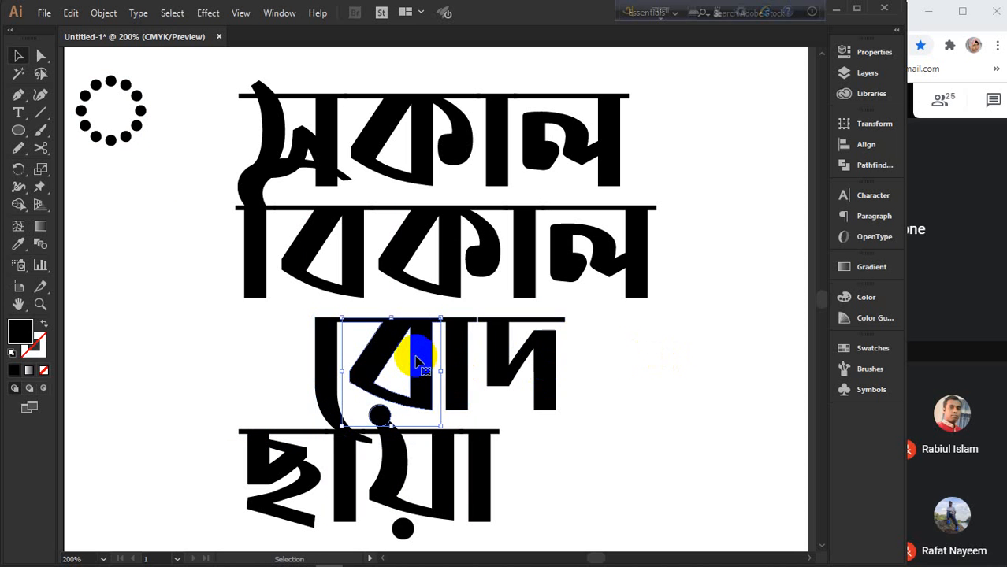
key("Left")
key("Left")
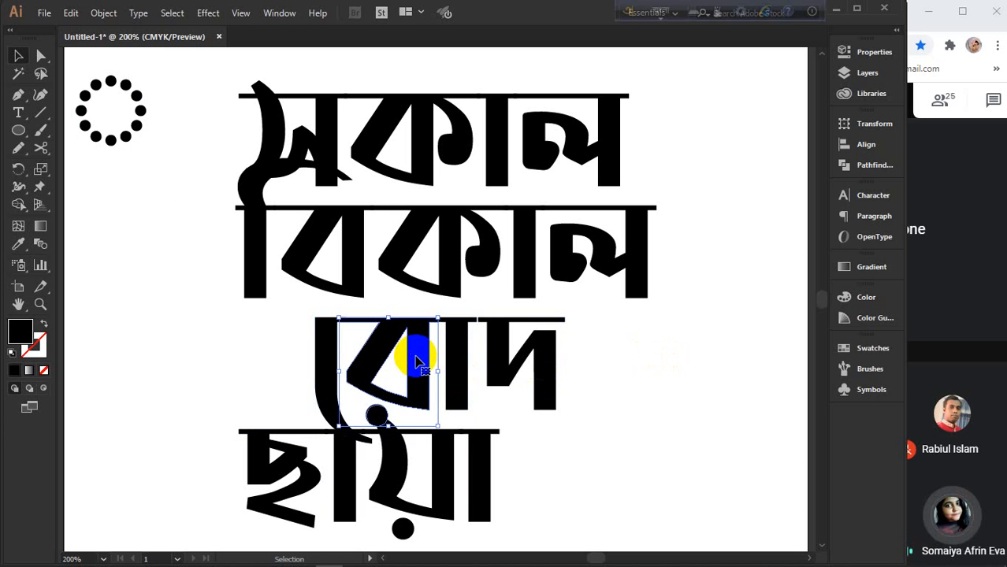
left_click(325, 363)
key("Left")
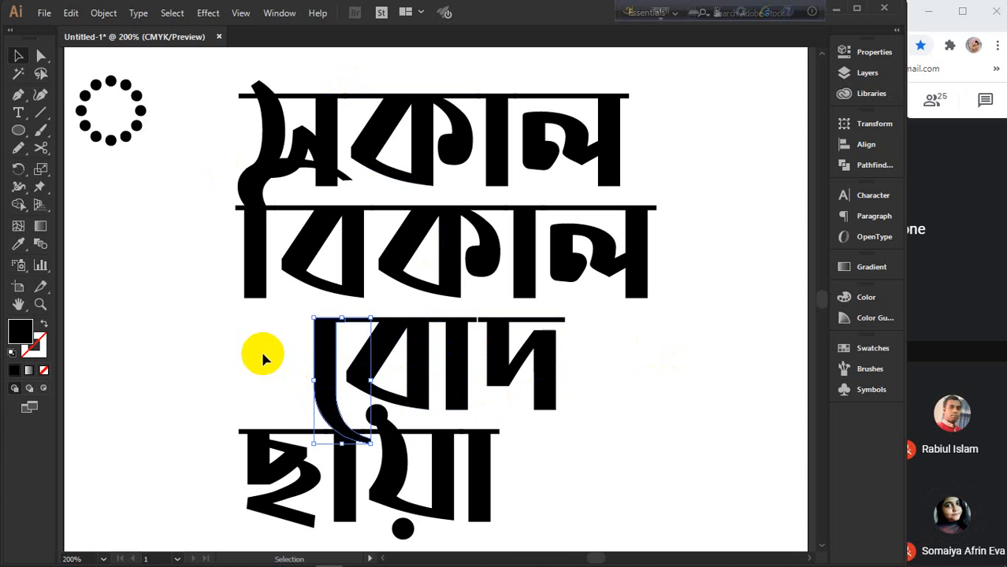
- Nudge "রো" to the right until its headline meets "দ", and group the whole word "রোদ"
scroll(262, 358, "down", 1)
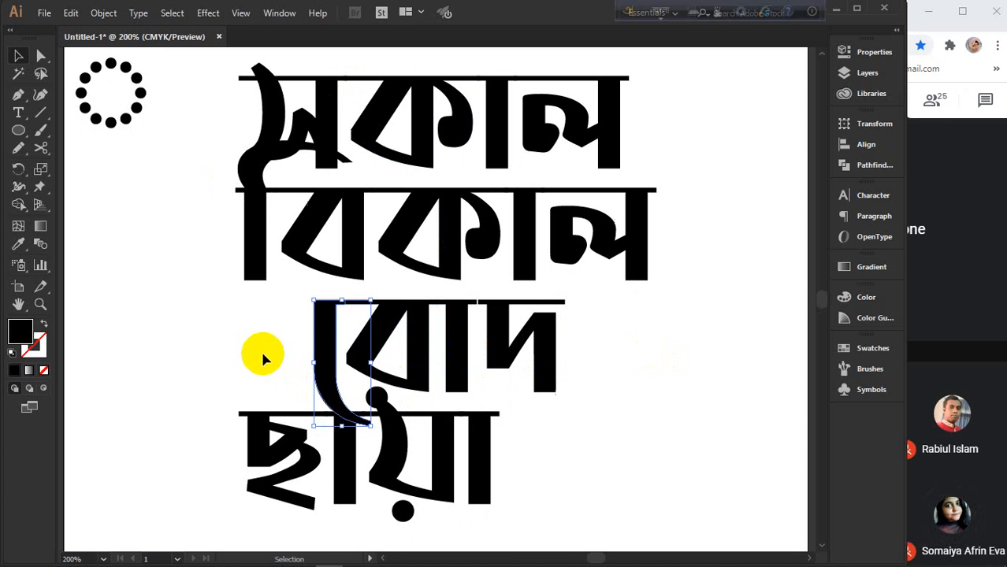
mouse_move(255, 326)
left_mouse_down()
mouse_move(532, 351)
mouse_move(240, 353)
mouse_move(455, 381)
left_mouse_up()
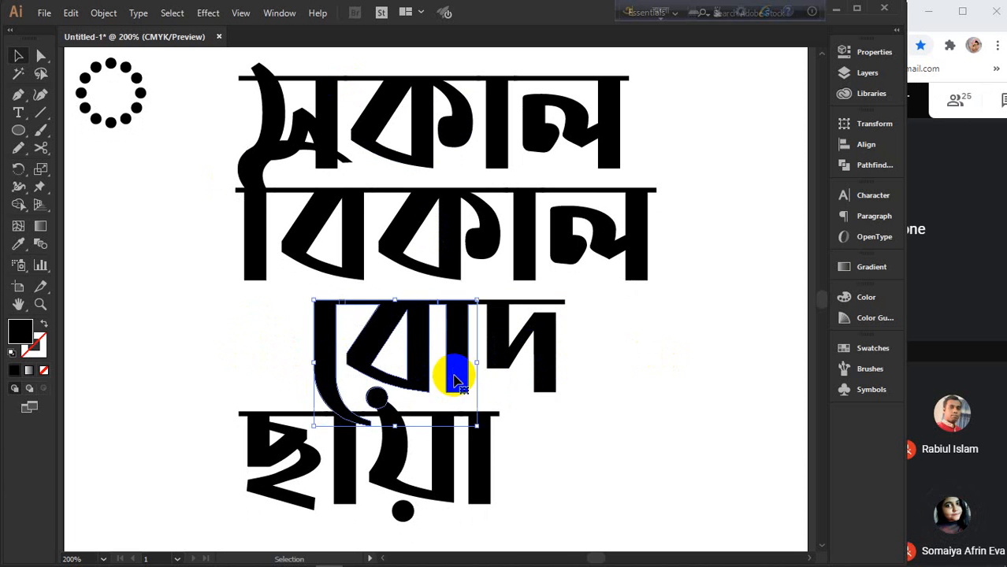
key("Right")
key("Right")
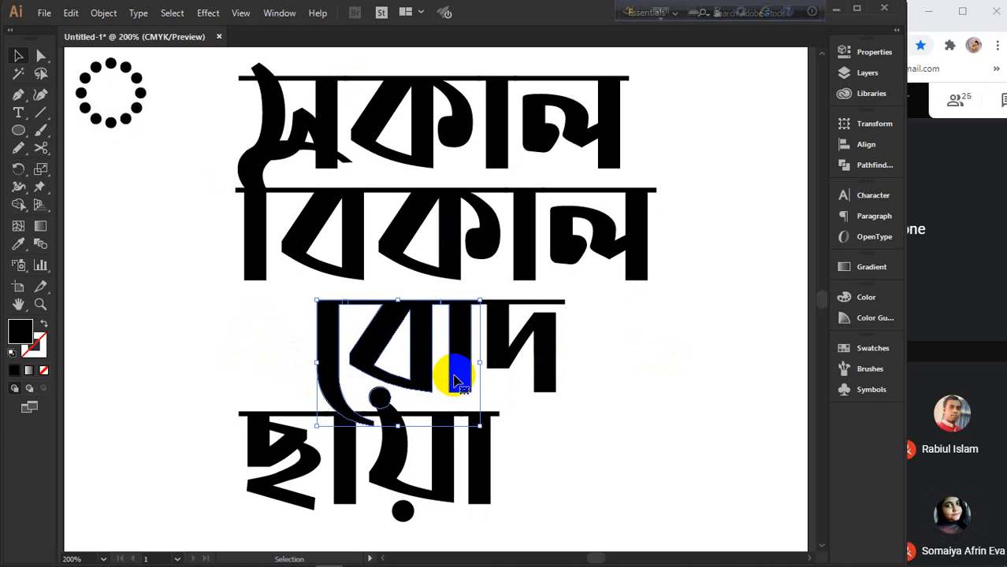
key("a")
left_click_drag(276, 321, 510, 359)
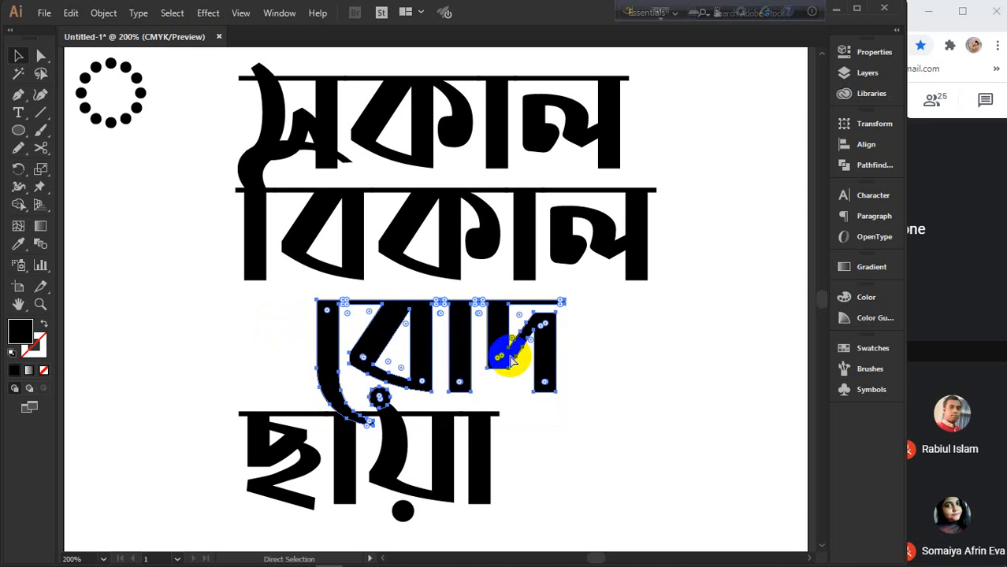
key("v")
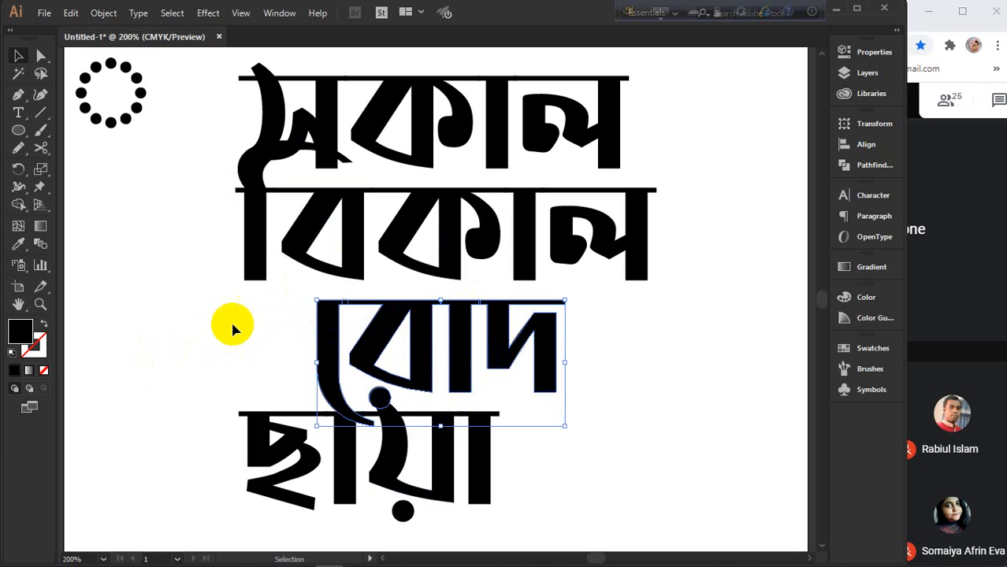
- Move "সকাল" right and down so its "স" meets the curved end of the "ি" sign, just above the headline of "বিকাল"
scroll(232, 325, "down", 1)
left_click_drag(495, 383, 505, 423)
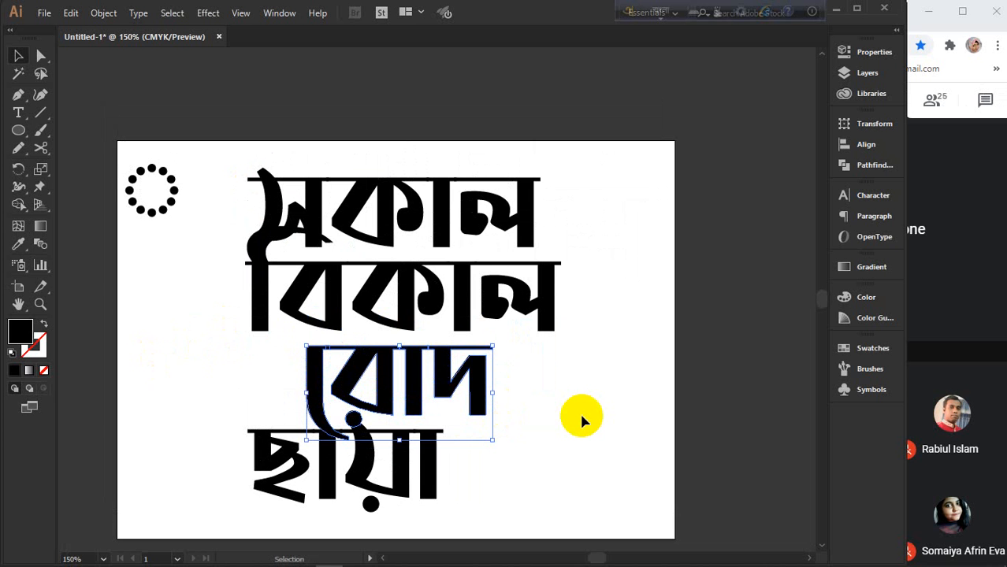
left_click_drag(348, 226, 428, 250)
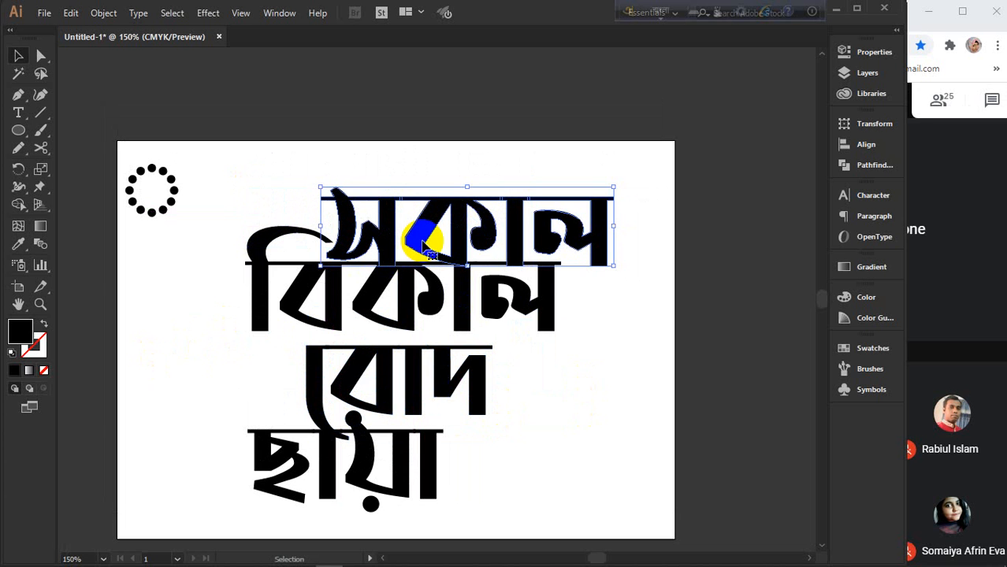
key("Up")
key("Up")
key("Up")
key("Up")
key("Up")
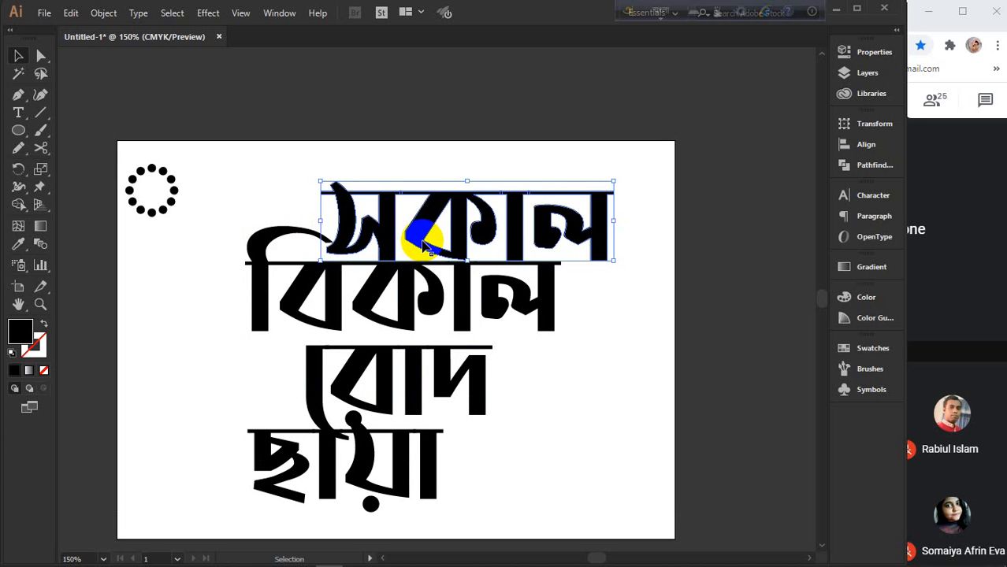
key("Up")
key("Up")
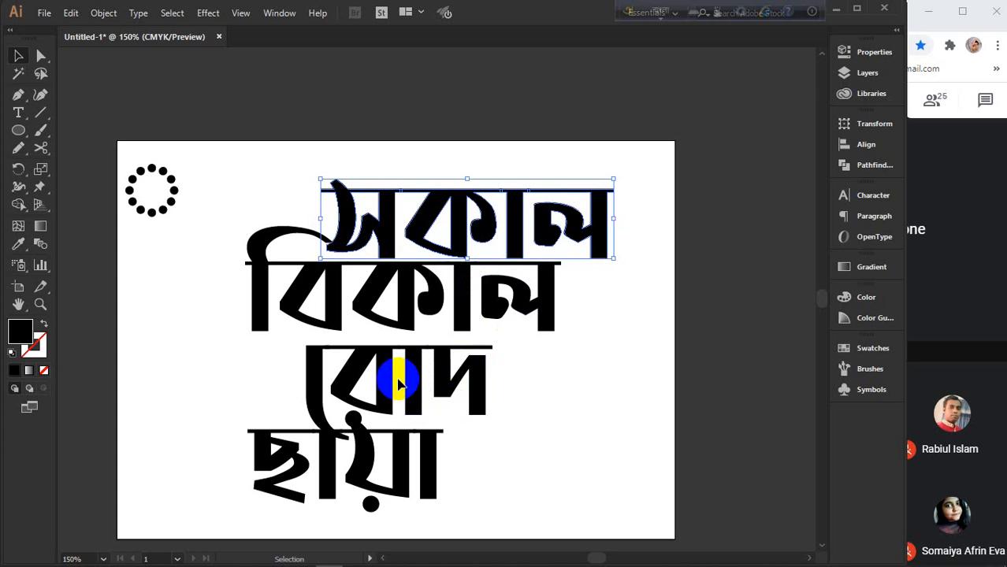
- Move "রোদ" right and up beneath the end of "বিকাল", and shift "ছায়া" right below it
left_click_drag(398, 382, 505, 368)
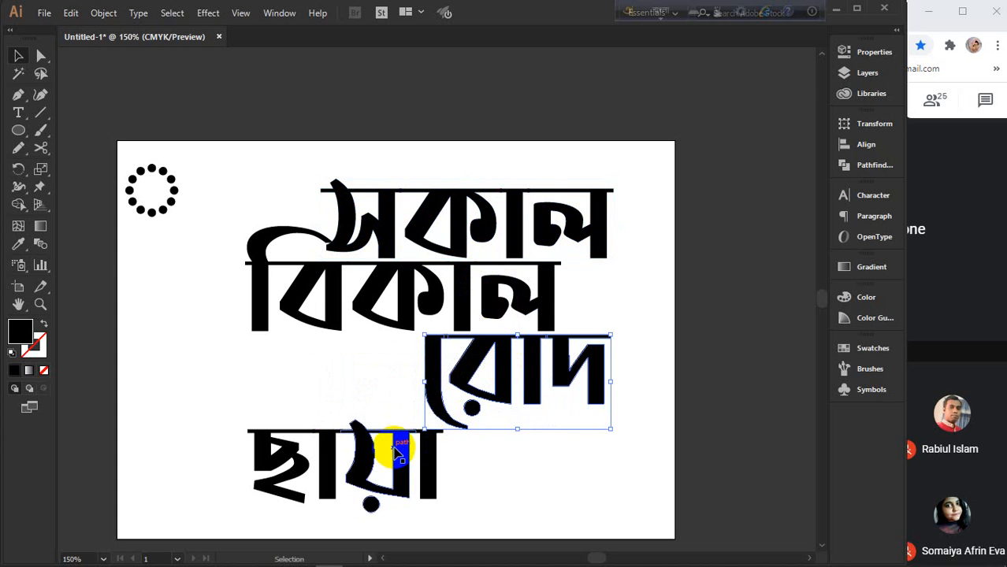
left_click_drag(398, 453, 467, 453)
left_click(225, 393)
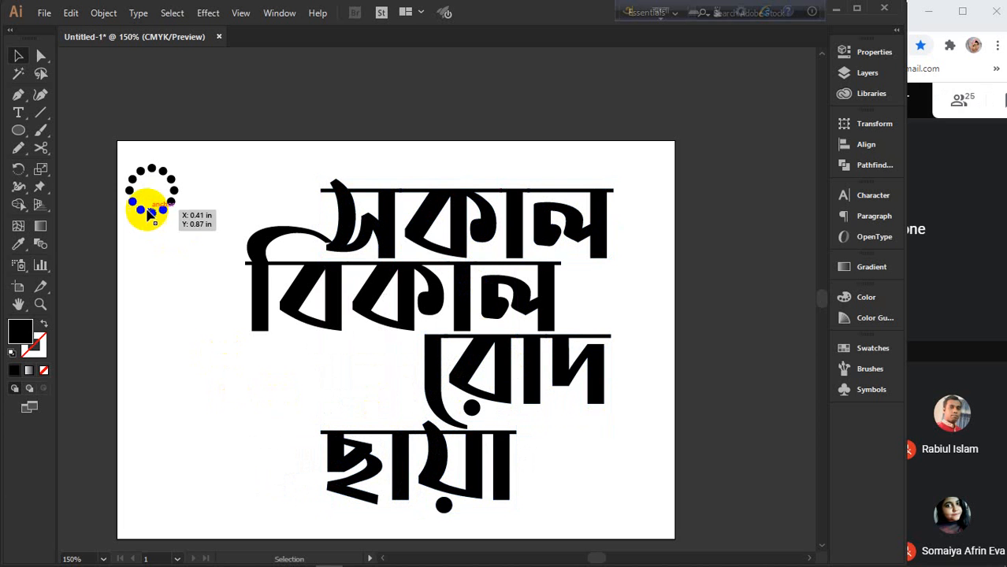
- Move the dotted circle to just above the curve of the "ি" sign, beside the word "সকাল"
left_click_drag(111, 140, 197, 242)
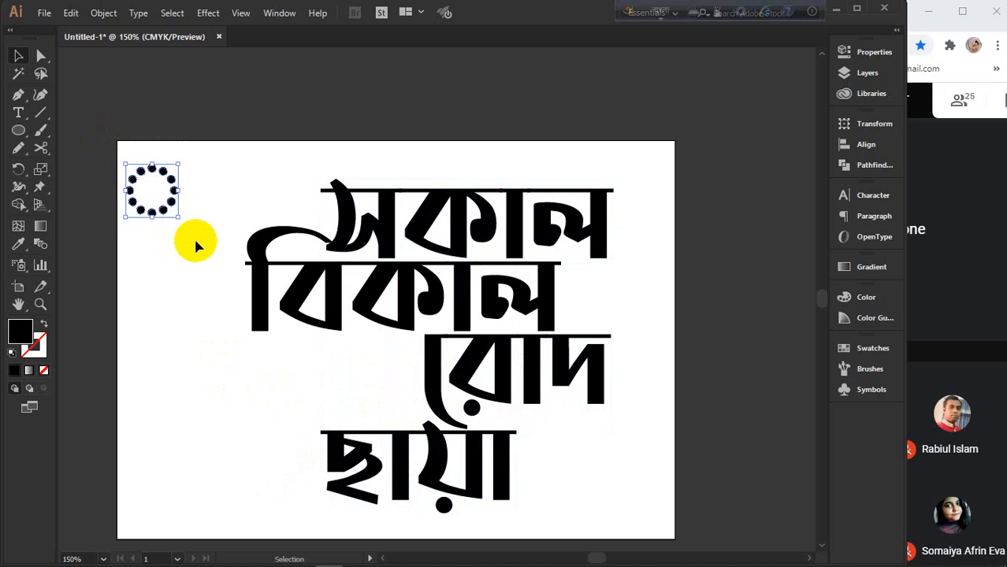
key("a")
key("v")
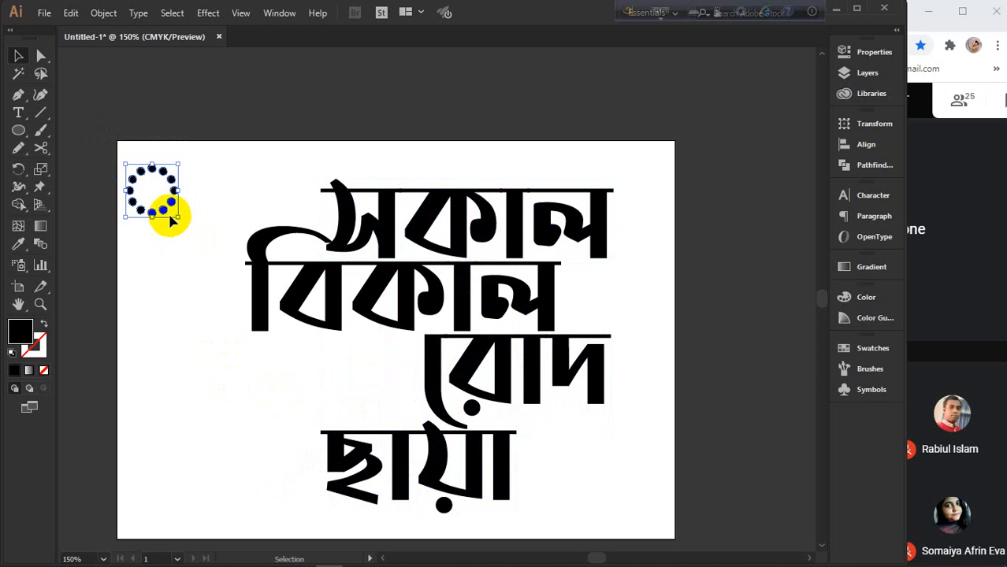
left_click_drag(163, 216, 278, 208)
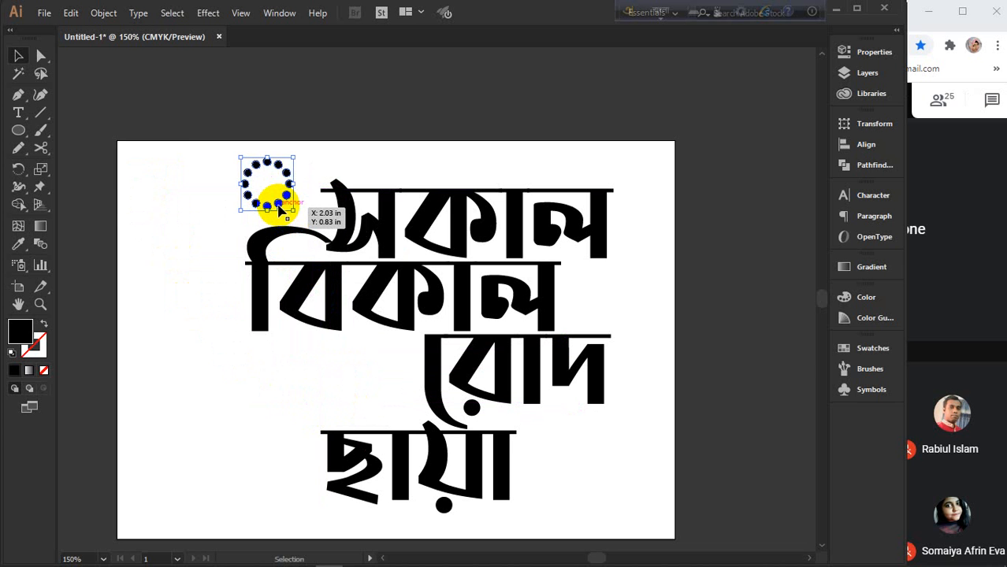
left_click(720, 288)
- Ungroup the outlined word "সকাল" into separate letters
left_click(386, 228)
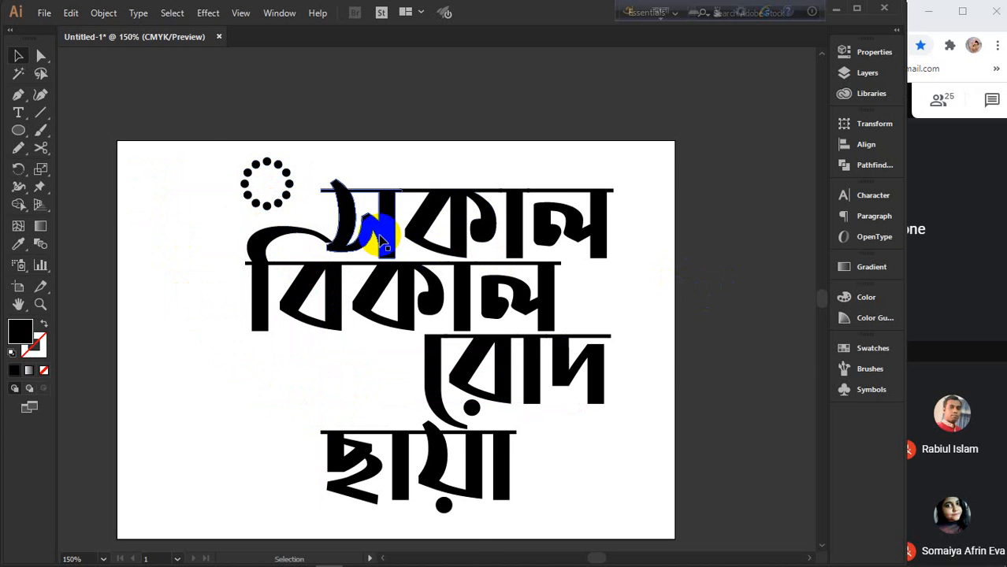
scroll(382, 240, "up", 2)
left_click_drag(506, 236, 421, 301)
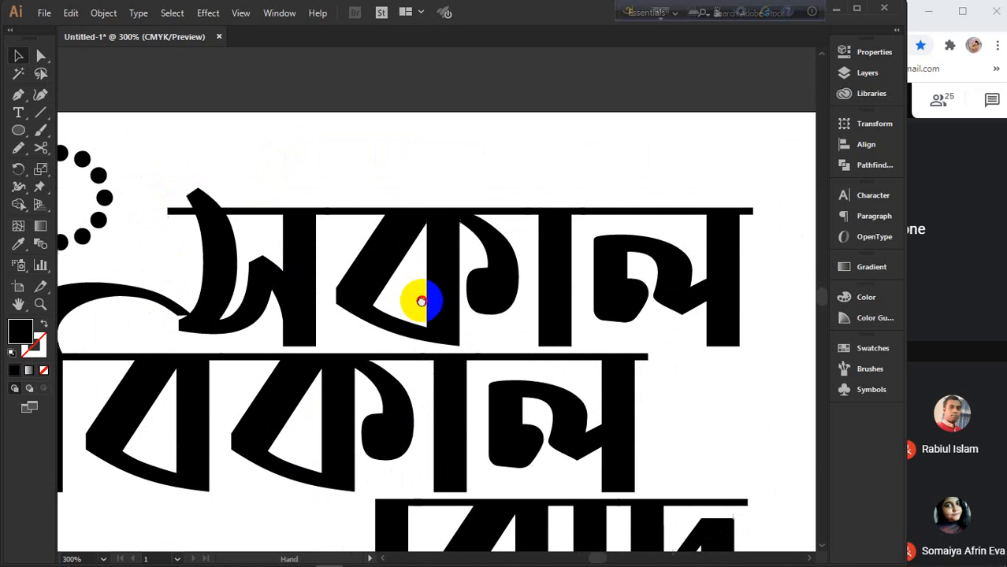
left_click_drag(342, 281, 382, 273)
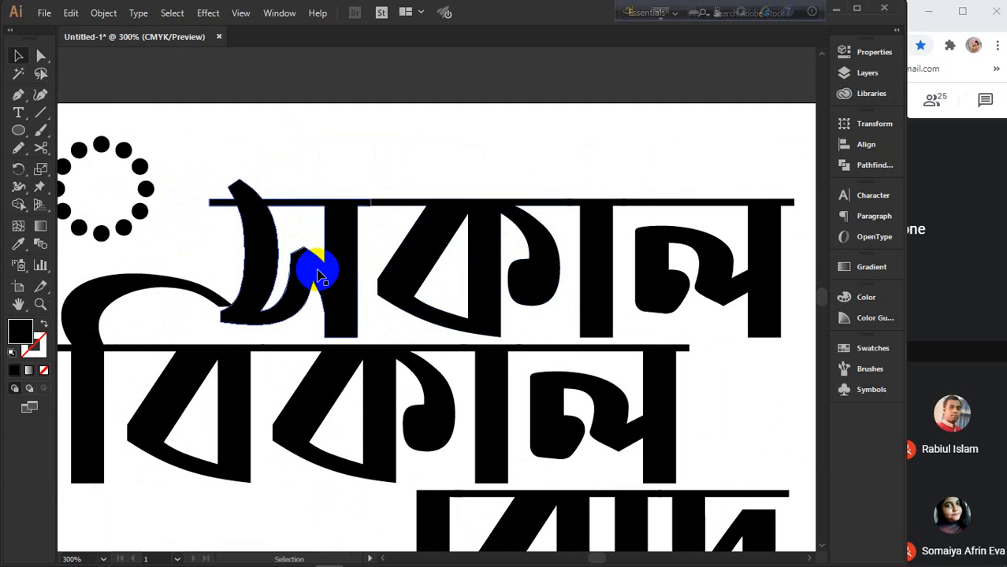
left_click(319, 275)
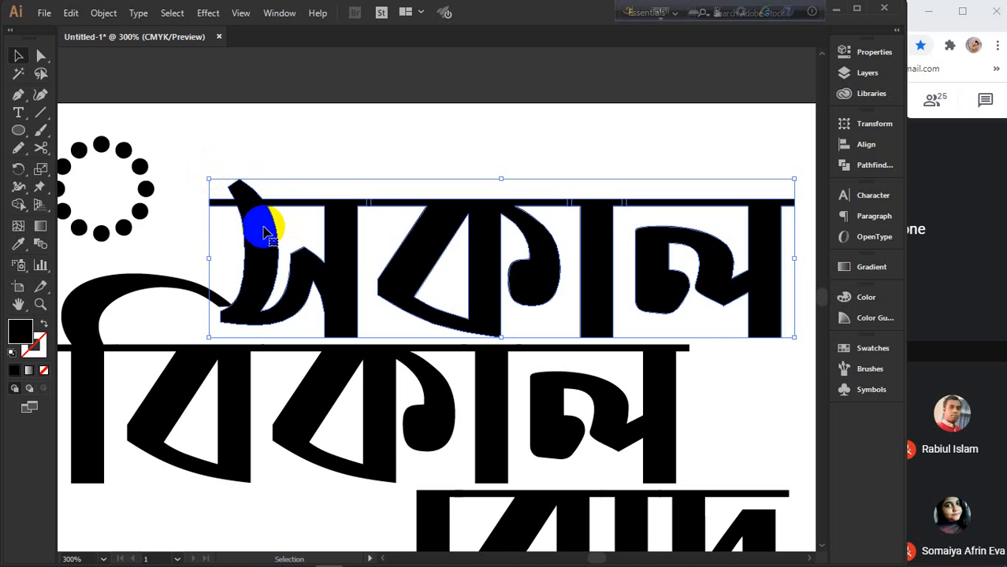
right_click(264, 230)
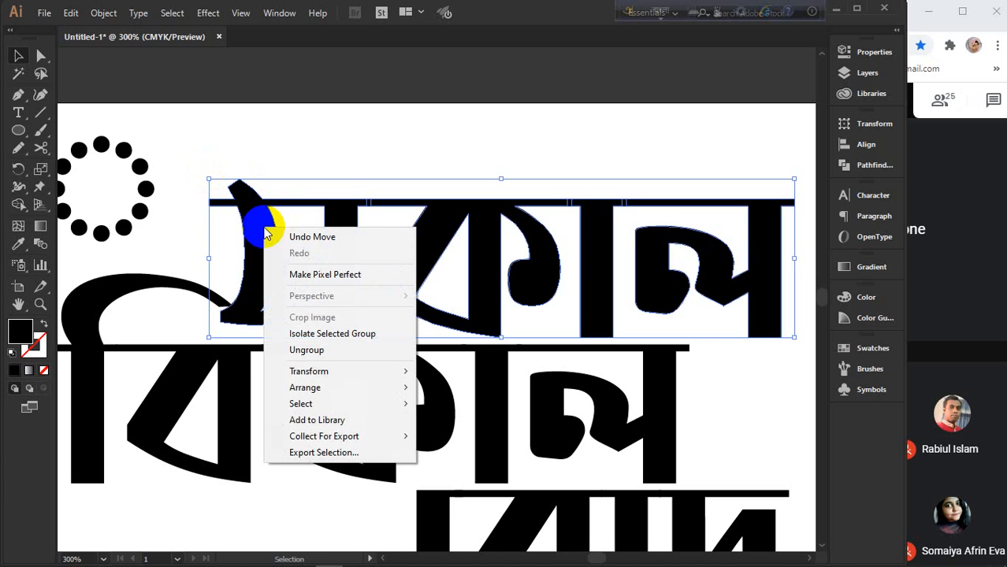
left_click(301, 348)
left_click(301, 145)
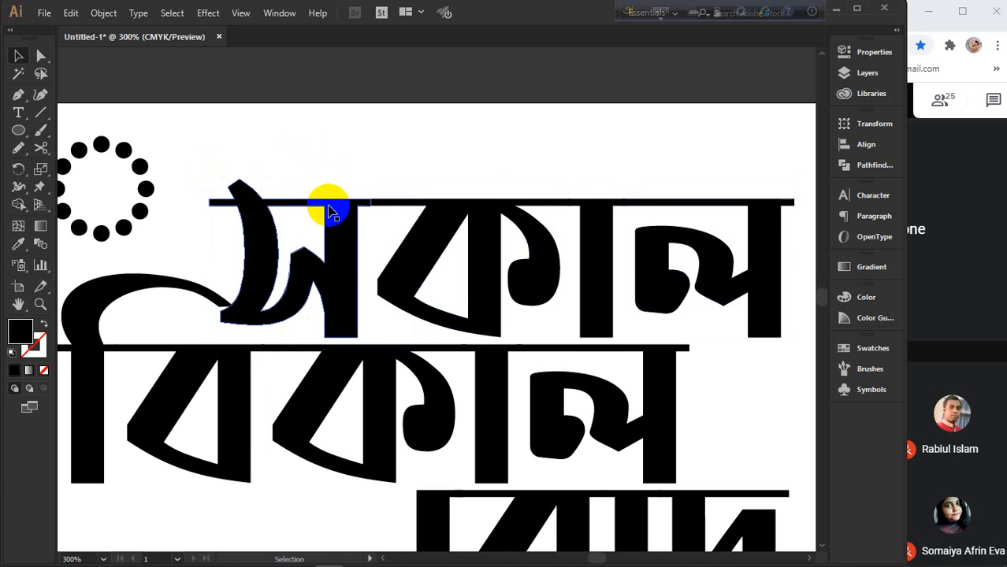
left_click_drag(156, 219, 130, 197)
left_click(333, 256)
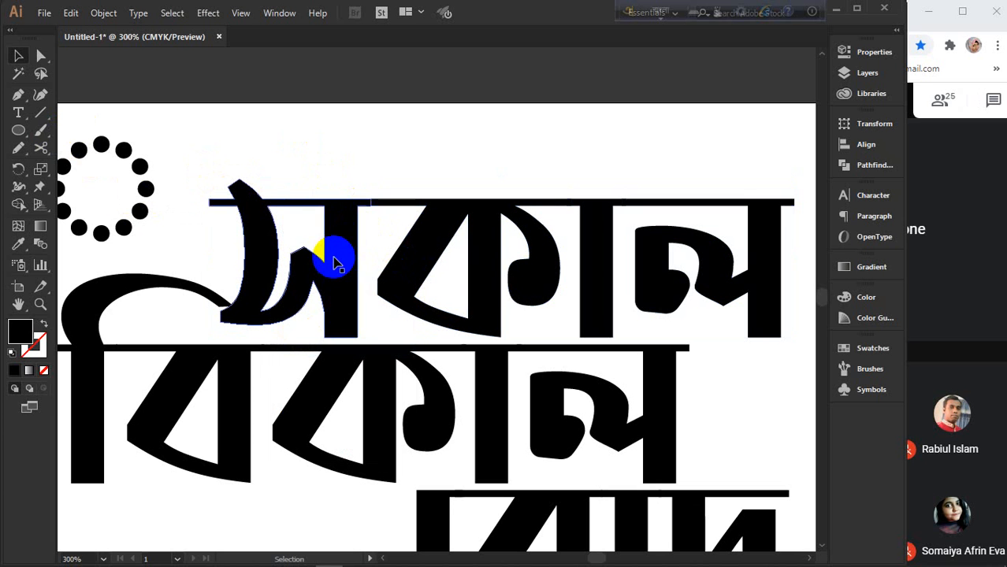
left_click(329, 144)
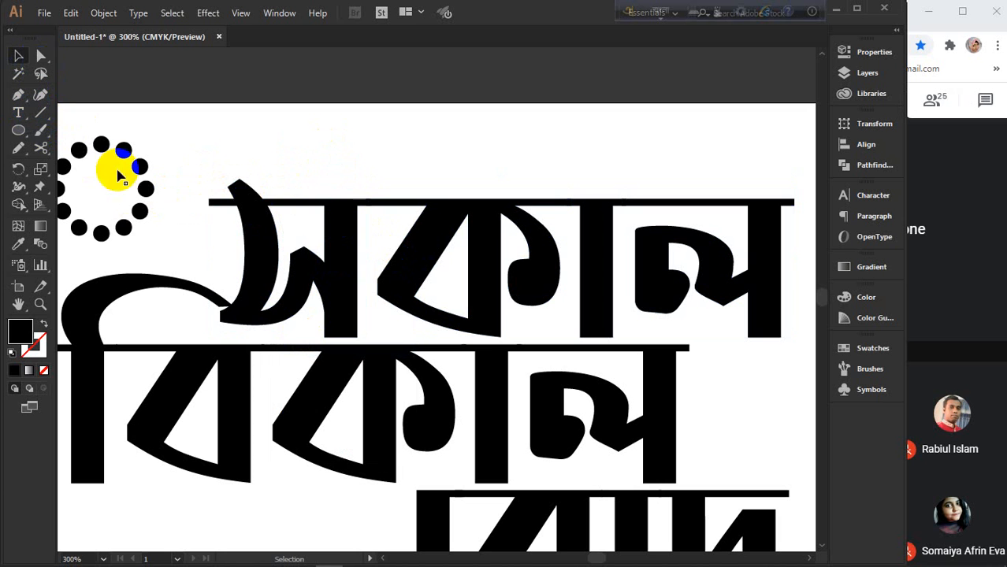
left_click(265, 237)
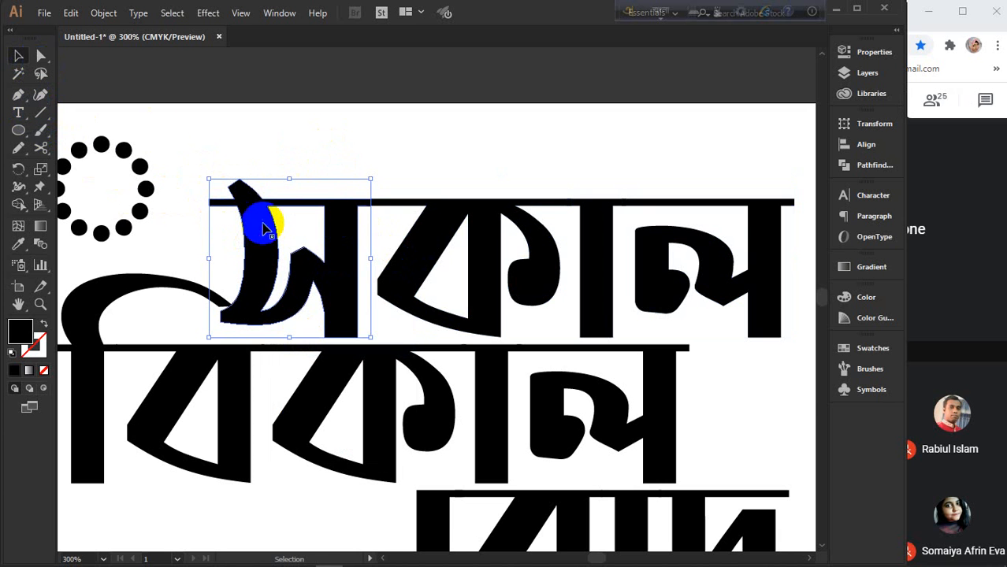
left_click(40, 94)
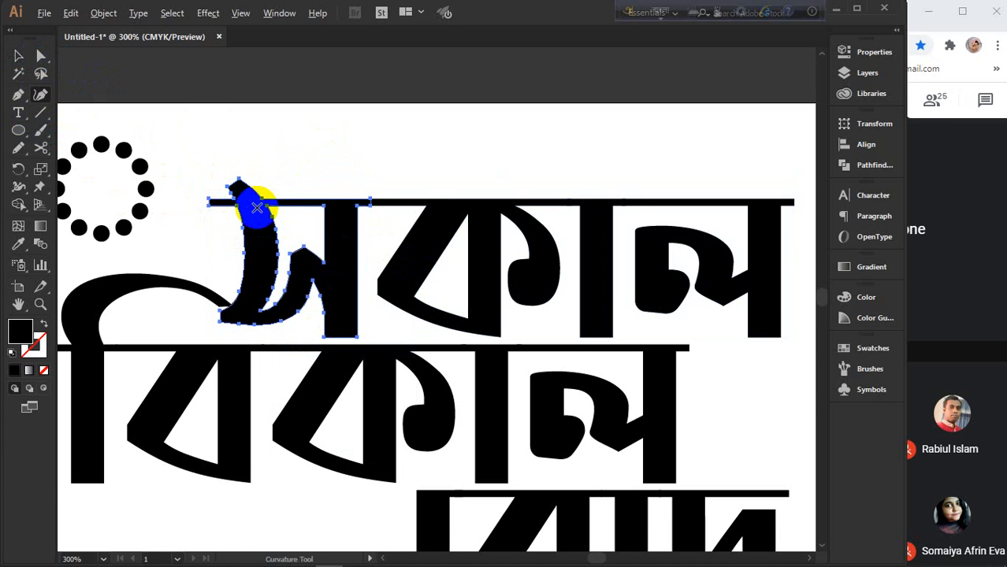
scroll(256, 207, "up", 3)
left_click_drag(274, 198, 301, 238)
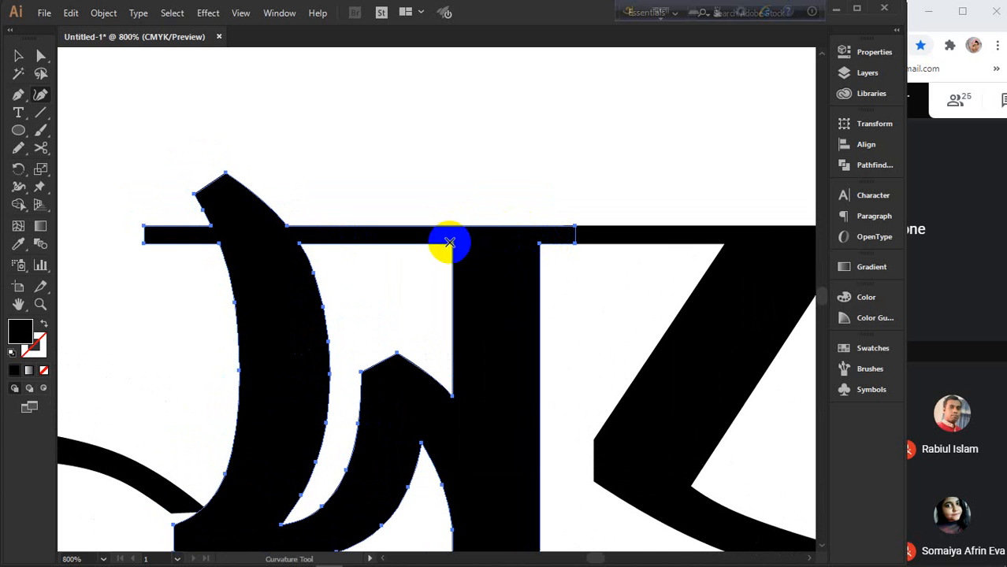
left_click(452, 242)
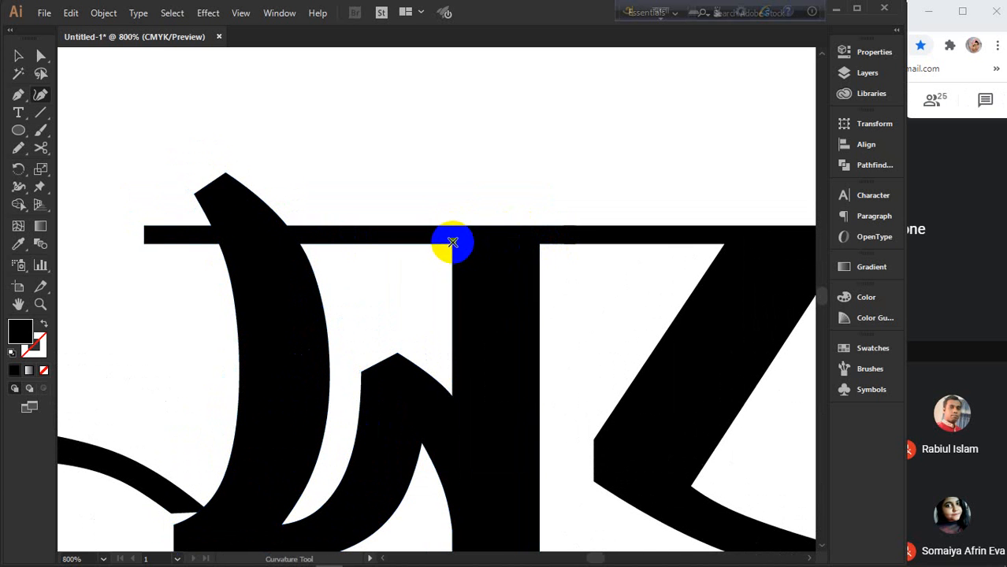
left_click(18, 55)
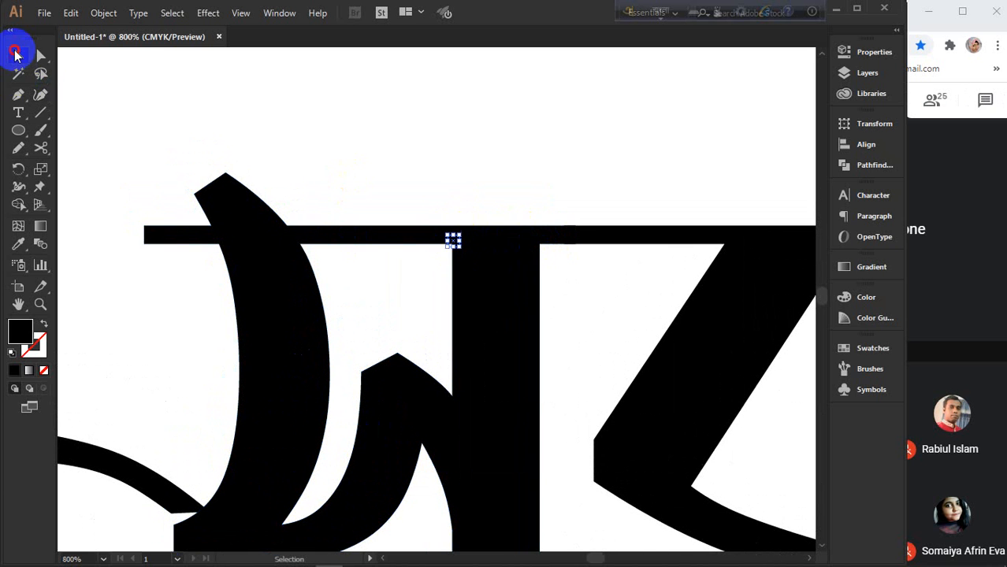
left_click(336, 161)
left_click(275, 235)
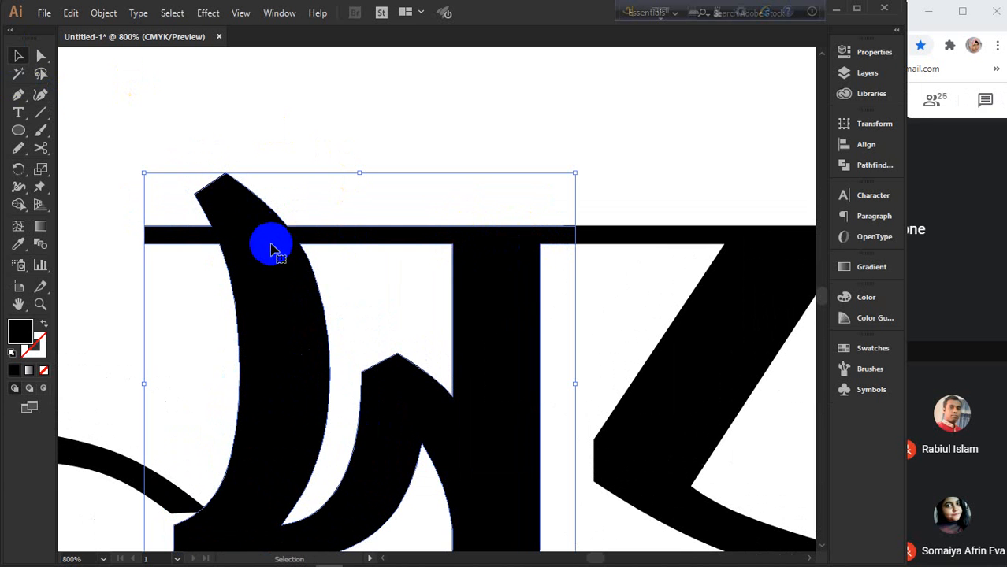
right_click(288, 247)
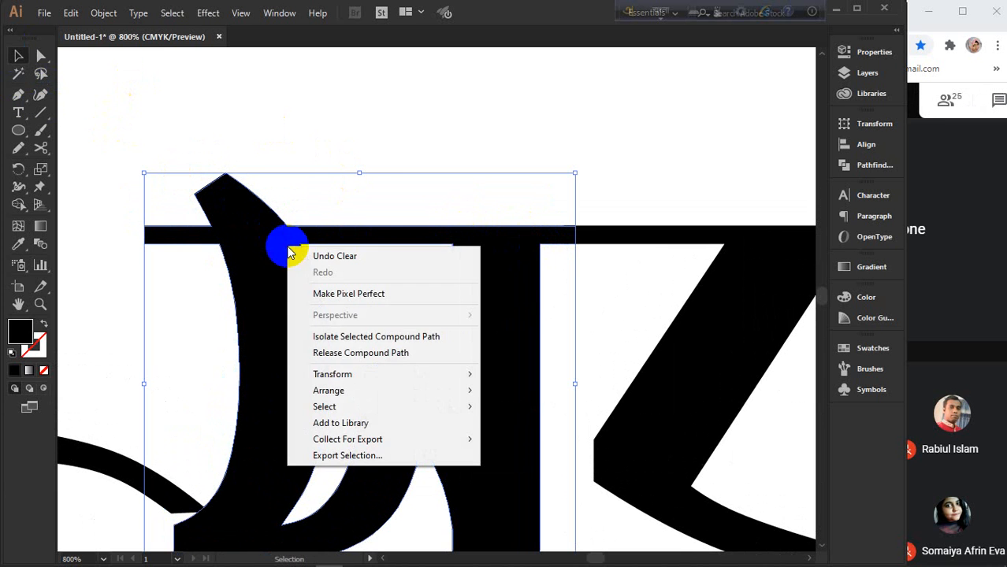
left_click(264, 137)
- Use the Curvature tool on the letter "স" to delete the anchor points of the headline stub left of its curved stroke
left_click(258, 247)
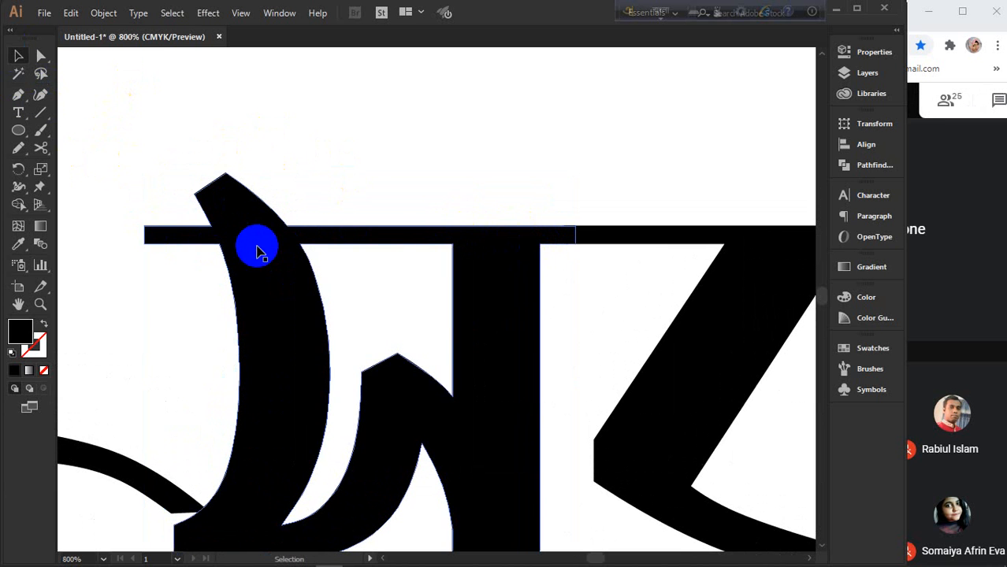
left_click(38, 114)
left_click(40, 94)
left_click(201, 196)
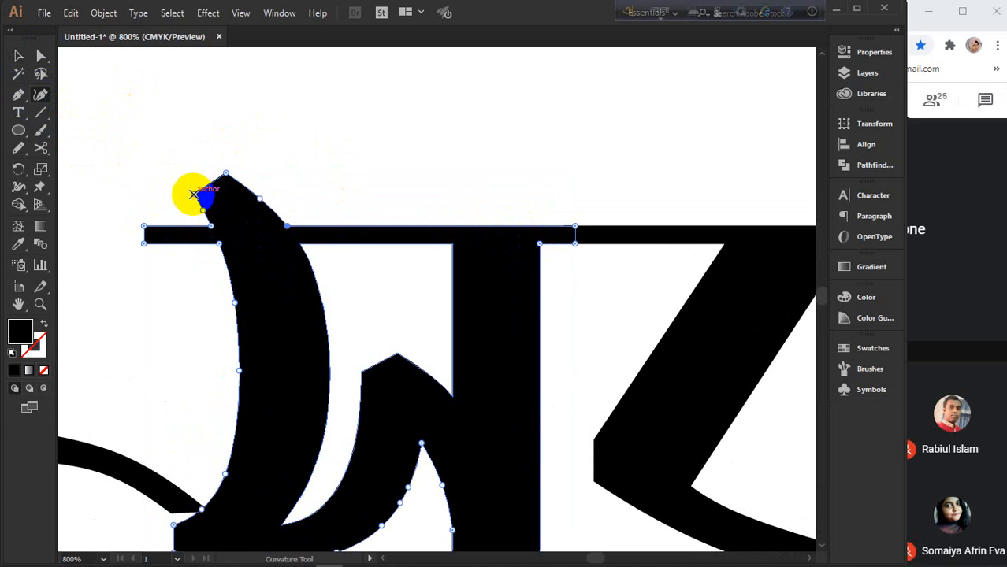
left_click(193, 194)
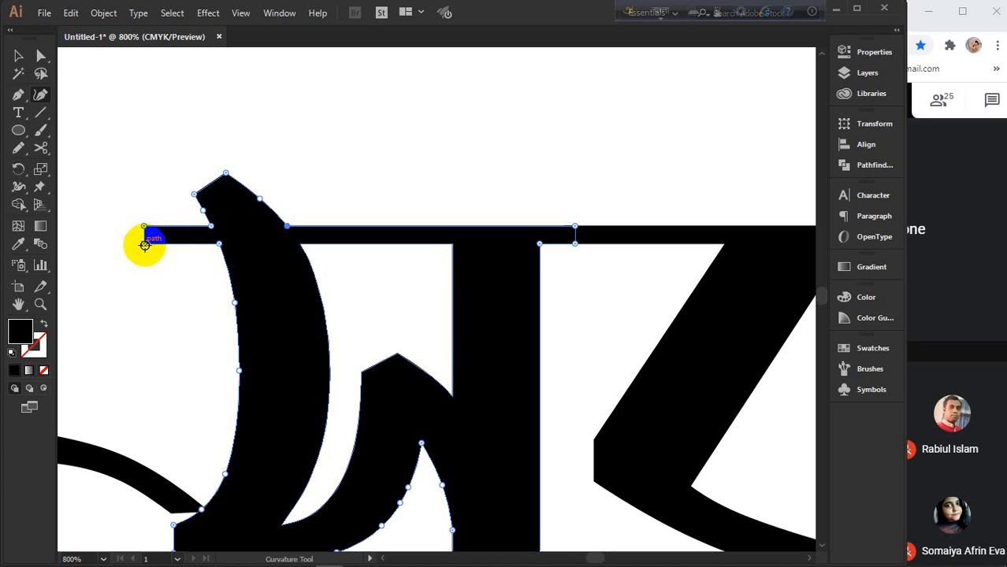
left_click_drag(144, 245, 146, 230)
key("Delete")
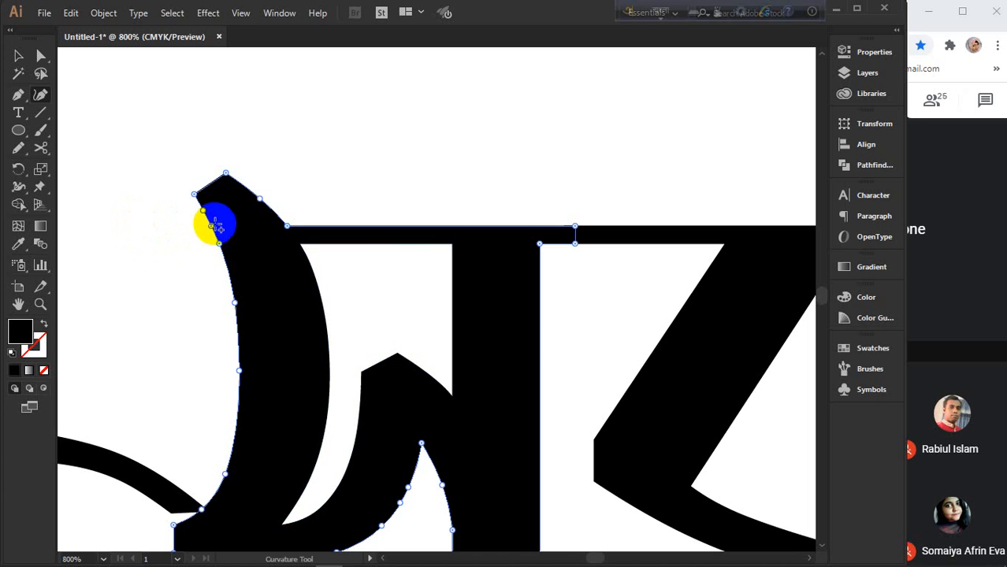
- Delete the peak anchor of the "স" stroke to round its top, and remove the extra anchors along its upper left edge
left_click(226, 172)
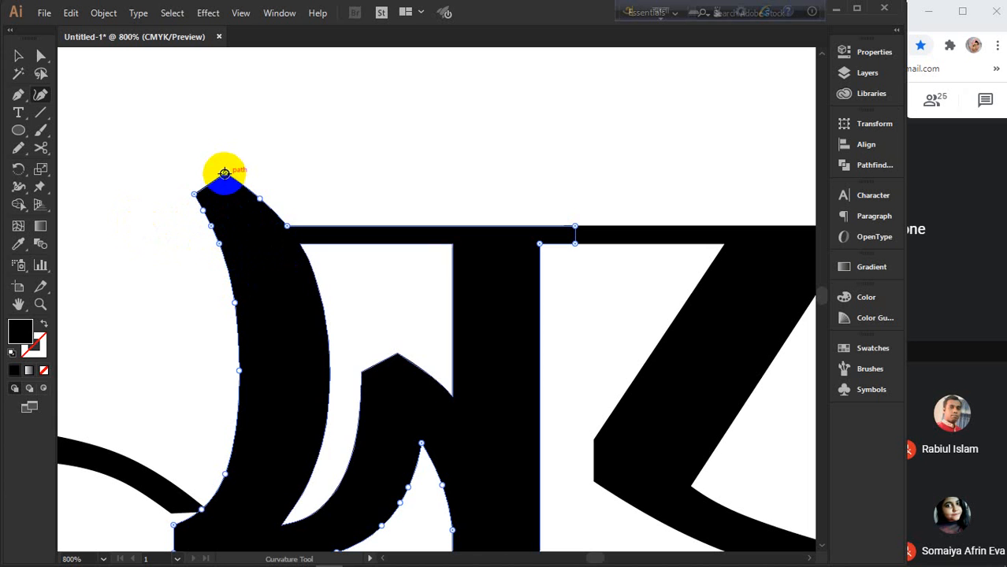
key("Delete")
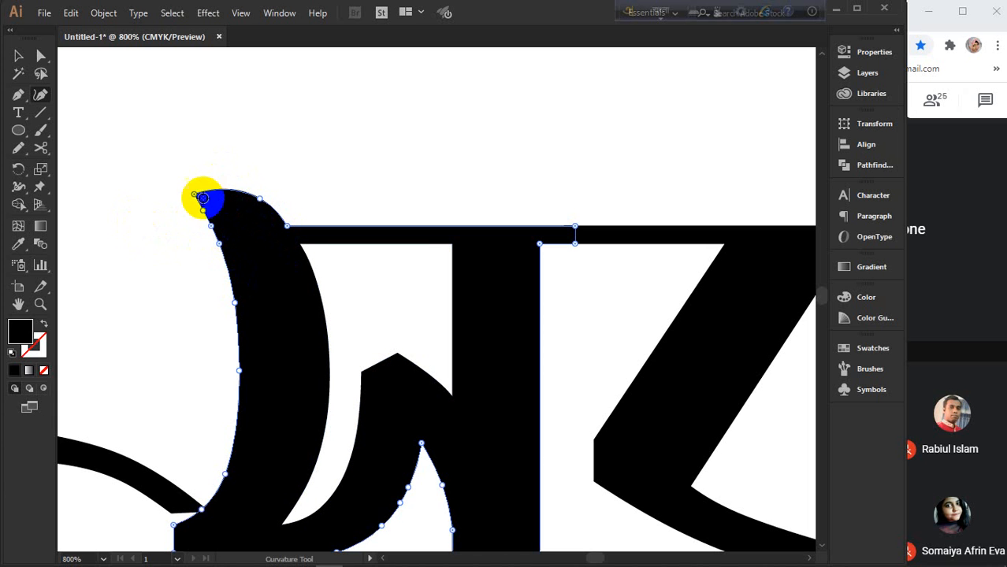
left_click(210, 222)
left_click(213, 226)
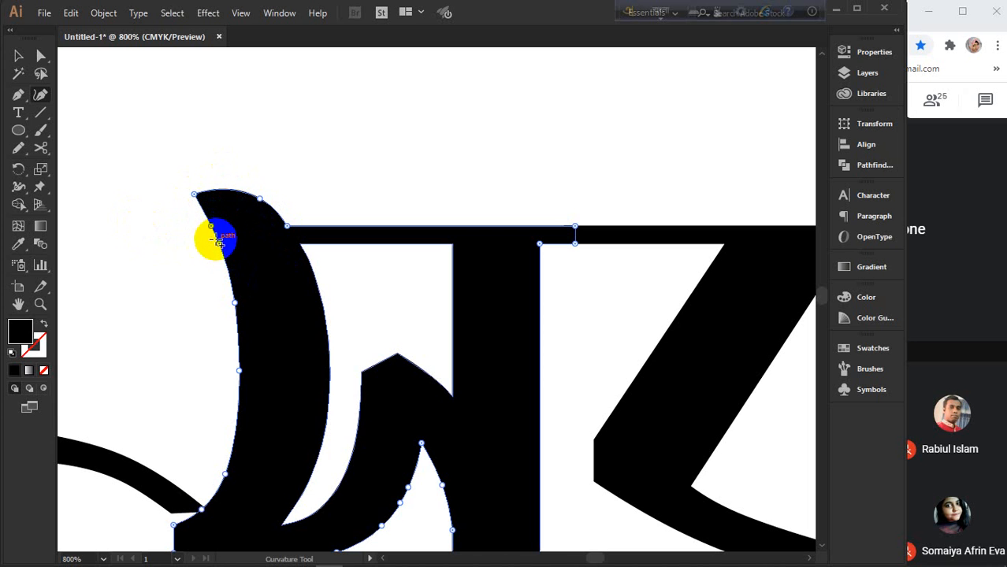
left_click(211, 226)
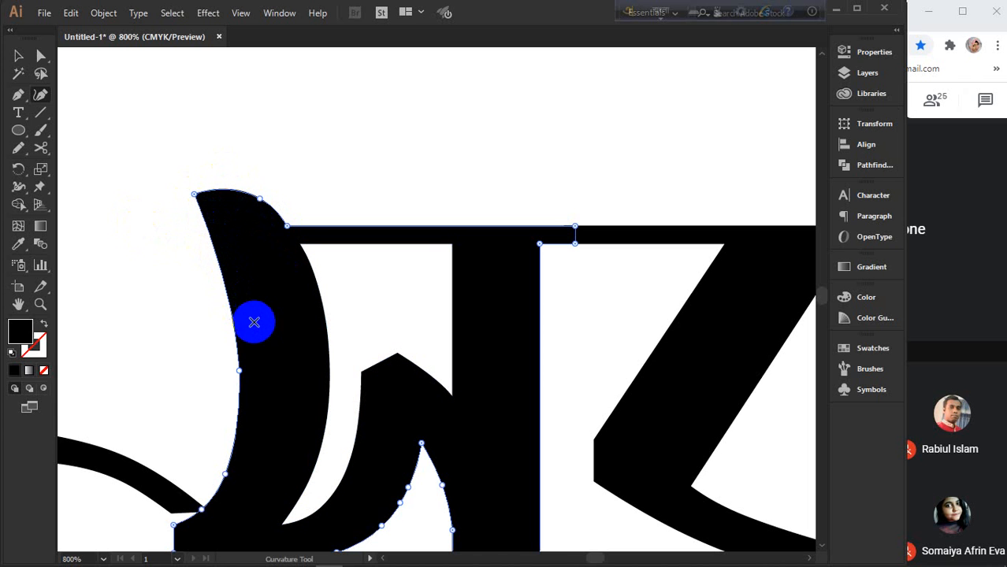
- Reshape the left edge of the "স" stroke by pulling its upper and middle anchors inward into one smooth, slimmer curve
left_click(239, 371)
left_click(223, 275)
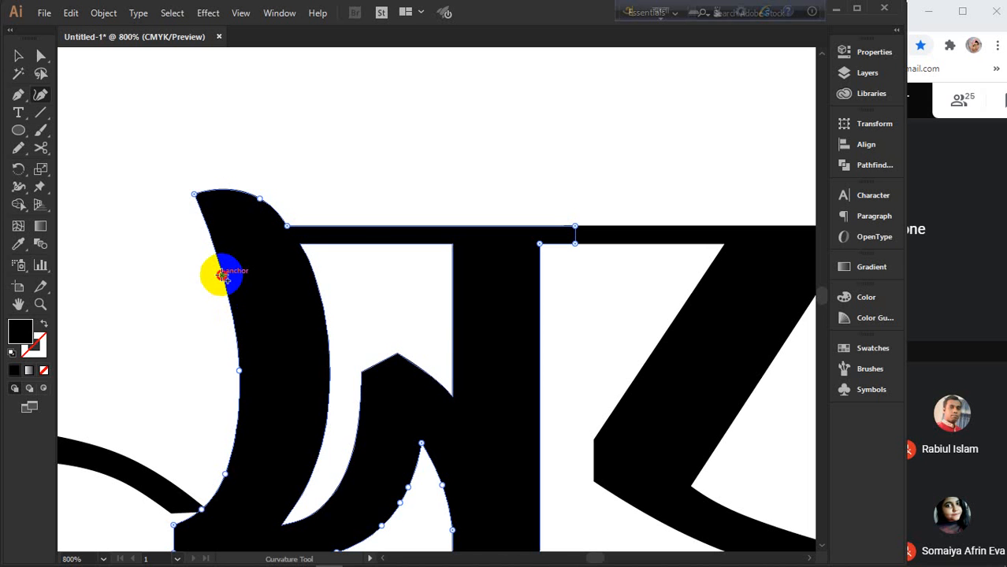
left_click_drag(223, 275, 240, 275)
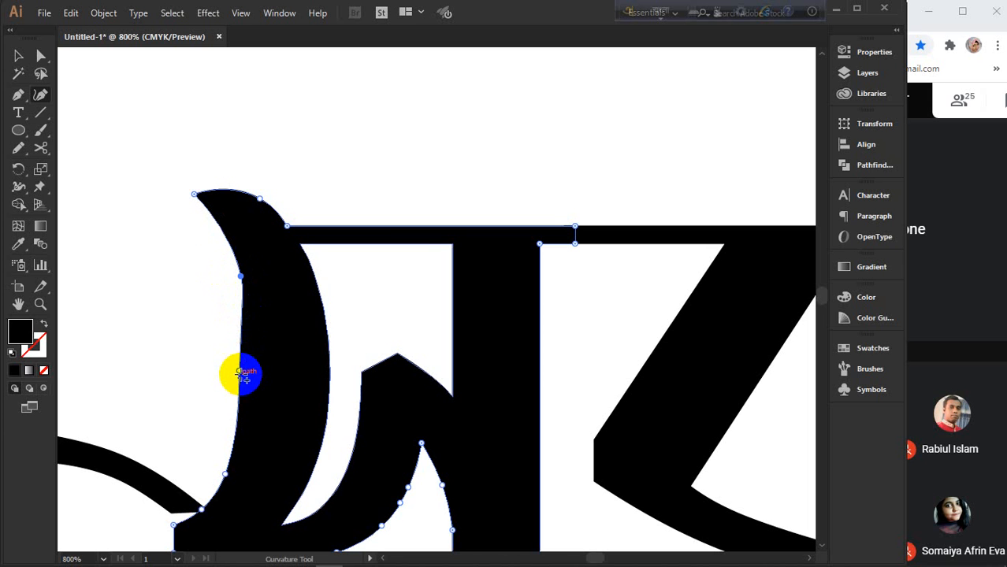
left_click_drag(239, 373, 258, 383)
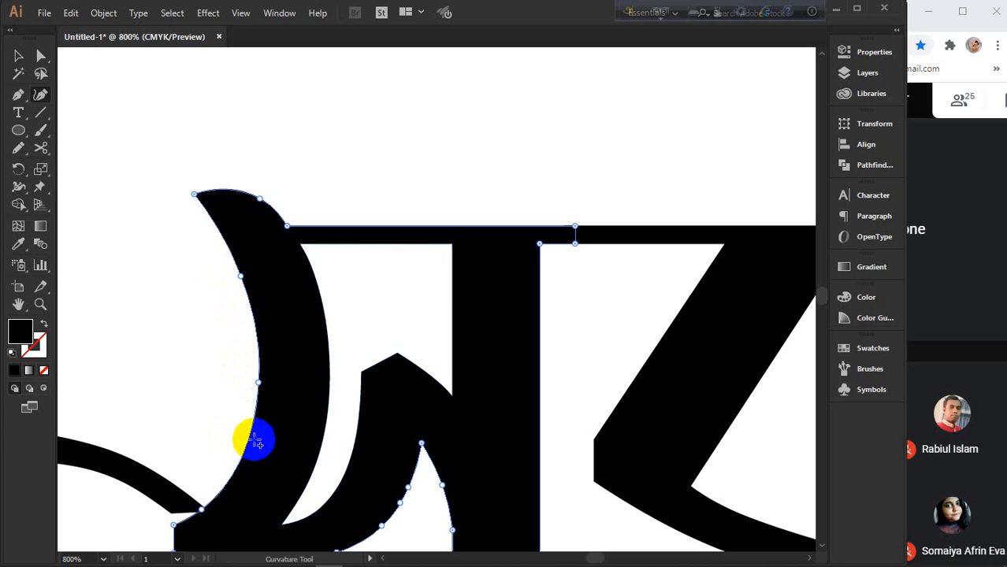
left_click(260, 196)
key("Delete")
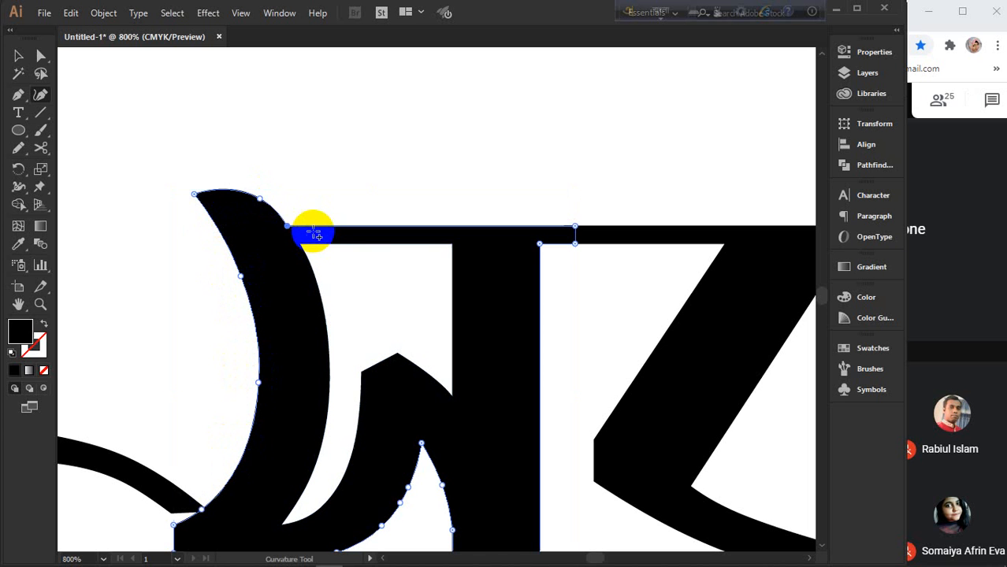
key("ctrl+z")
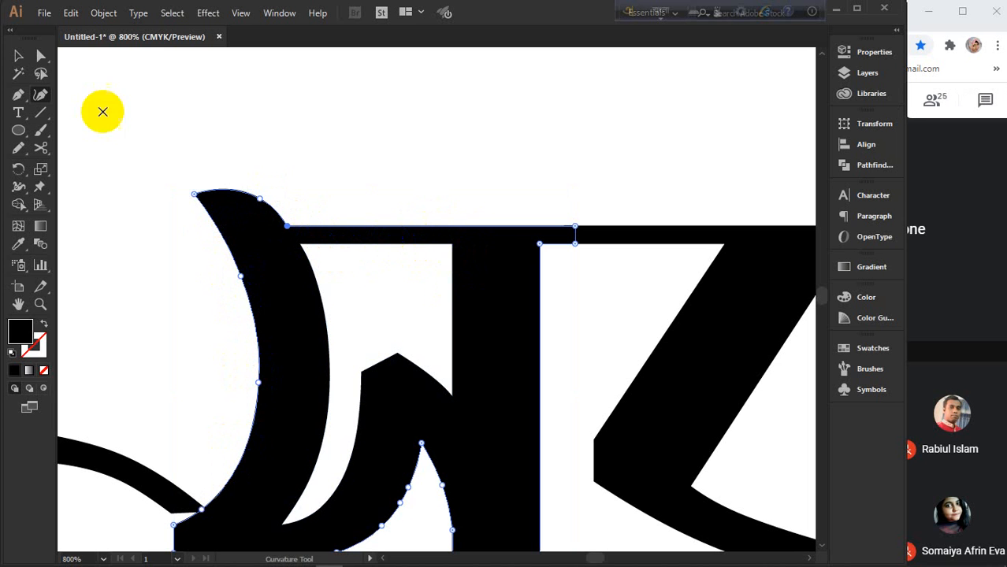
- Draw a Pen path along the right edge of the "স" stroke, curving across the headline junction, and display the artwork in Outline mode
left_click(18, 55)
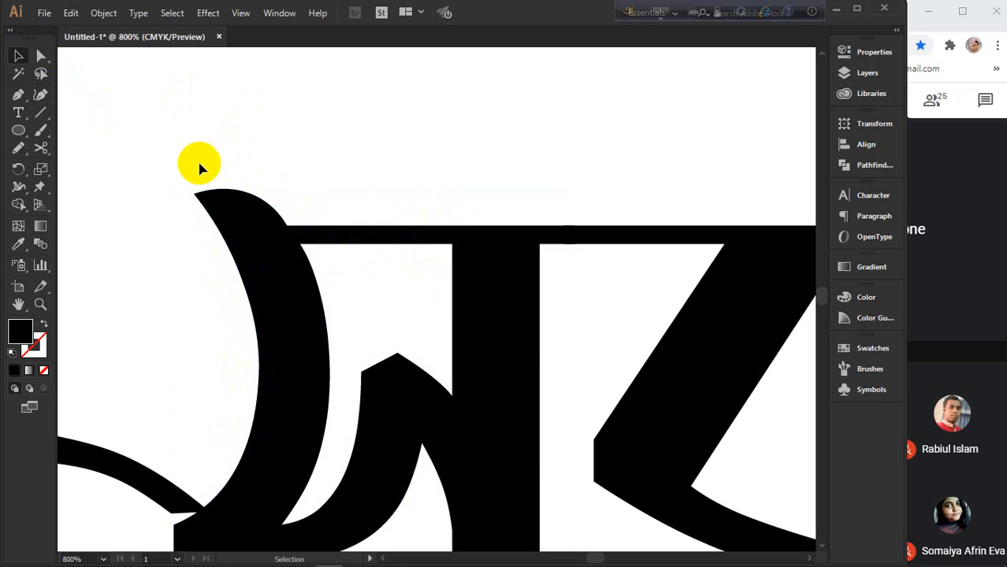
left_click(19, 96)
left_click(275, 210)
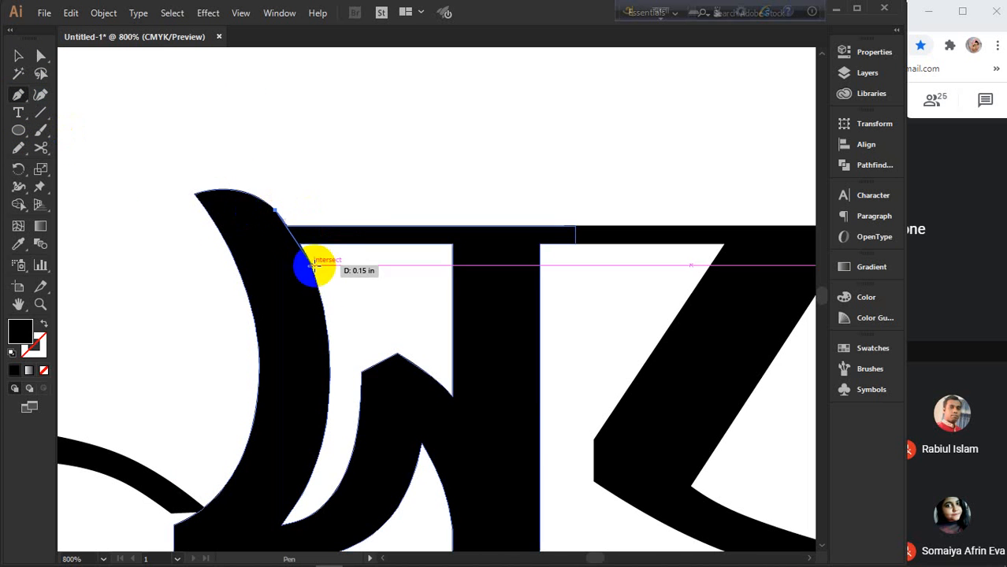
left_click(301, 241)
left_click(318, 288)
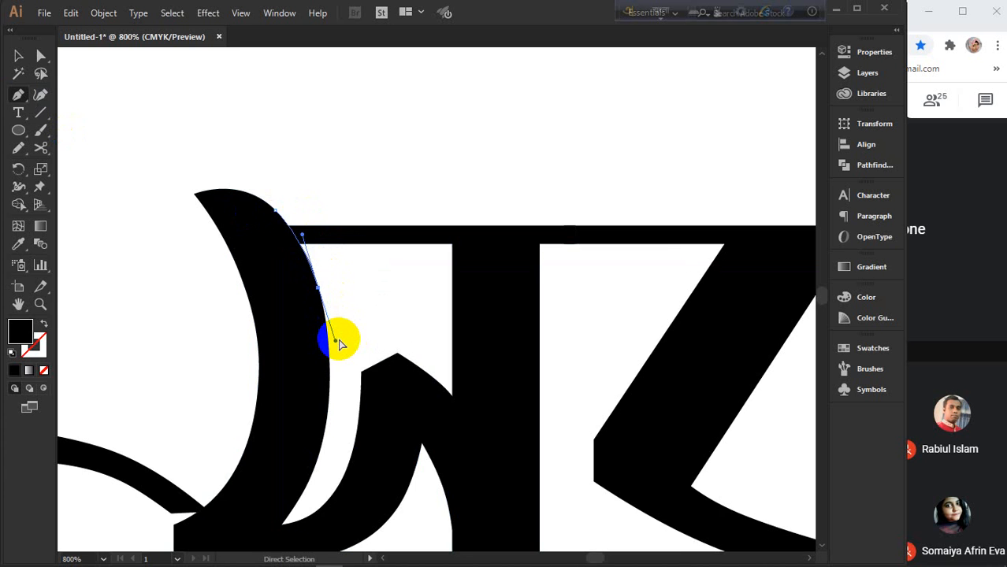
key("ctrl+y")
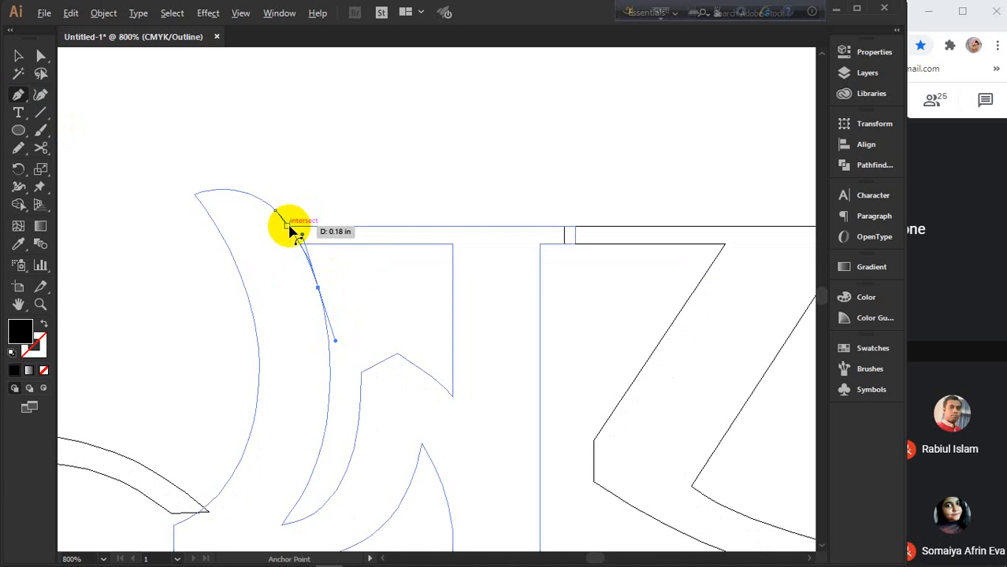
scroll(292, 224, "up", 2)
- Shift the curved path slightly up and left, and move its lower anchor outward so it follows the right edge of the "স" stroke
left_click(18, 55)
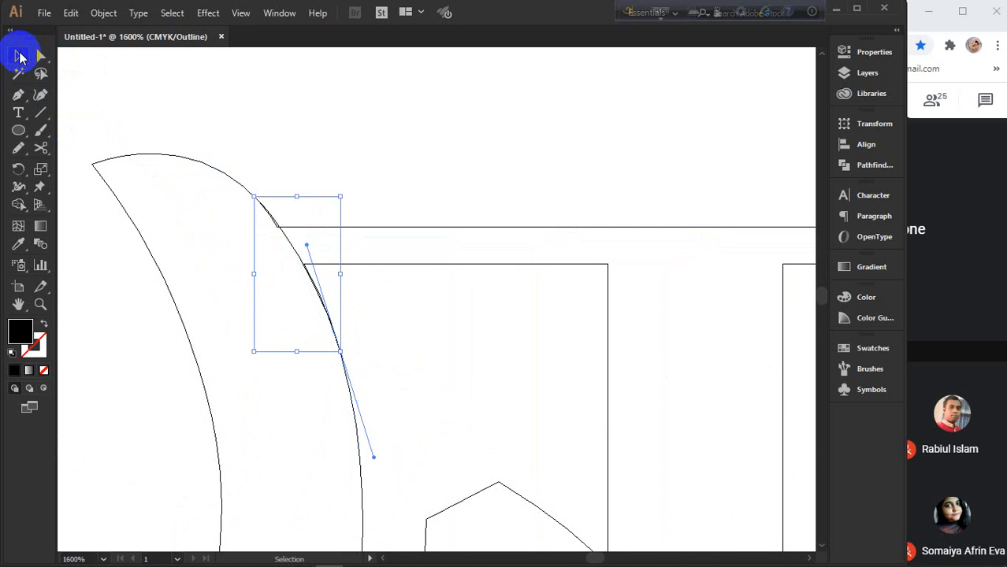
left_click(354, 182)
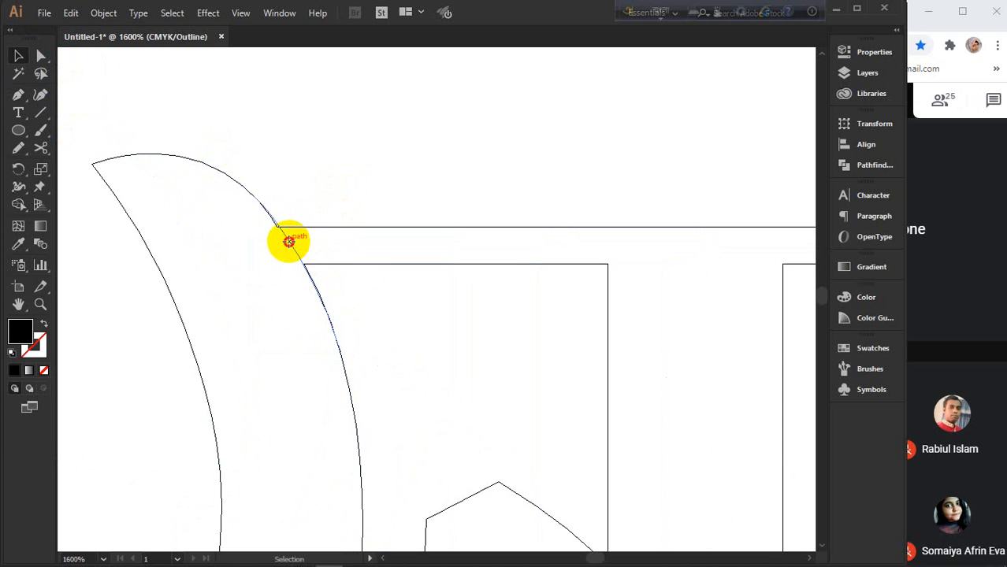
left_click_drag(289, 241, 279, 232)
left_click(41, 55)
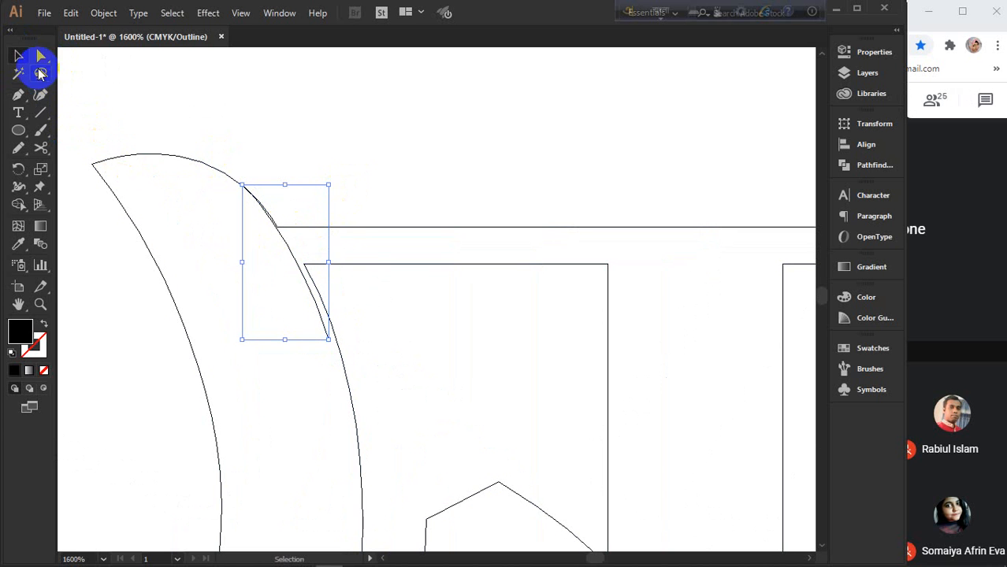
scroll(358, 344, "up", 2)
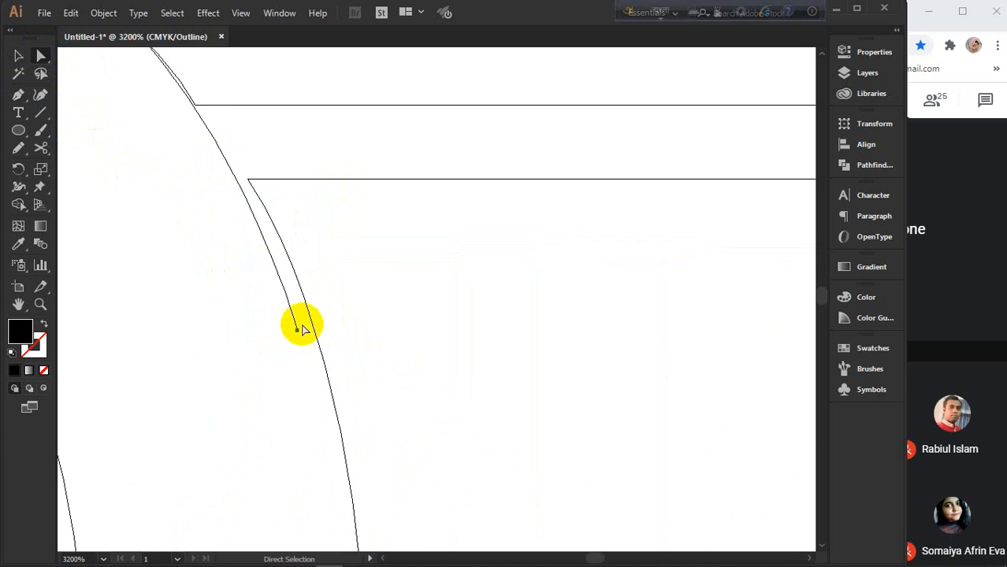
left_click_drag(297, 335, 334, 375)
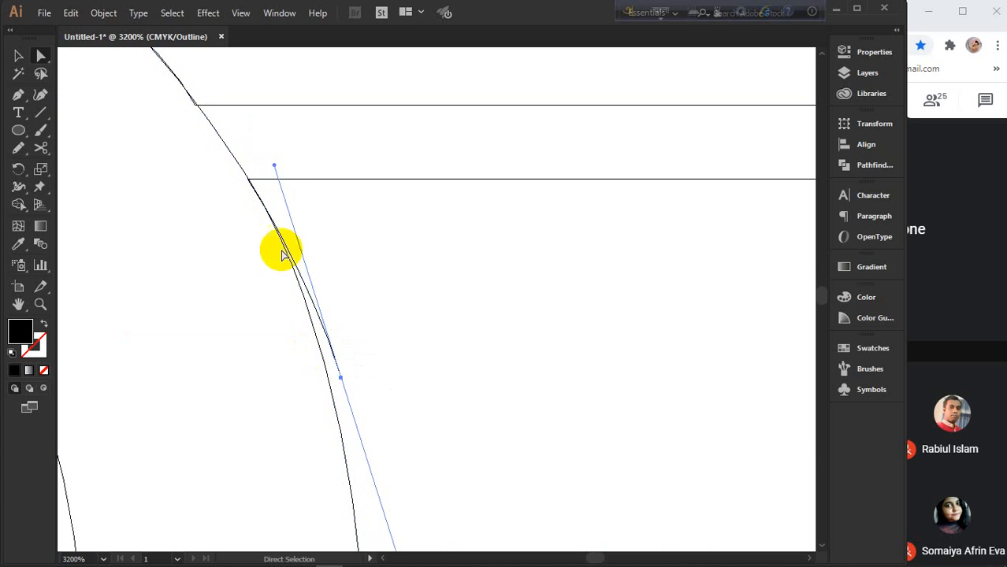
left_click(22, 60)
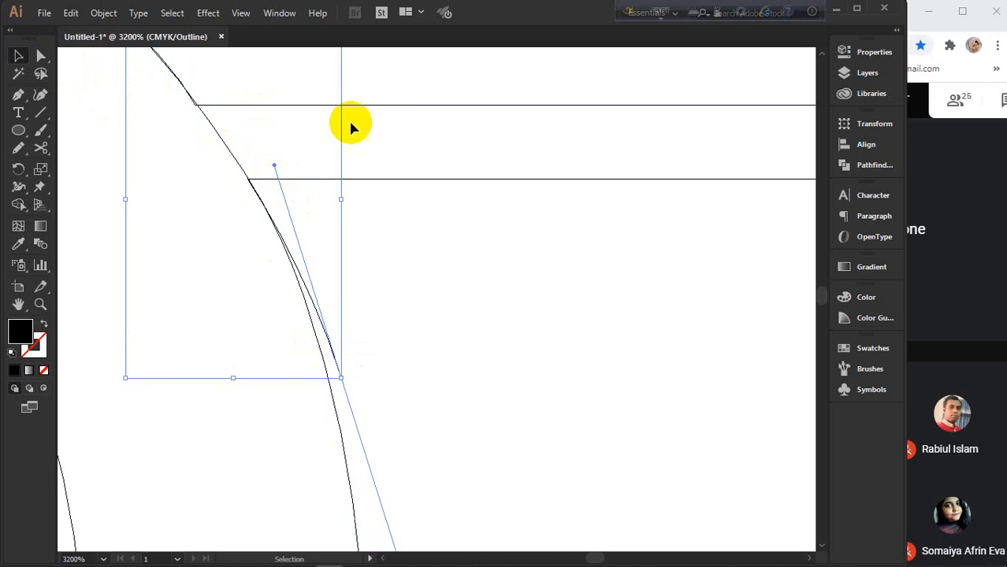
left_click(395, 106)
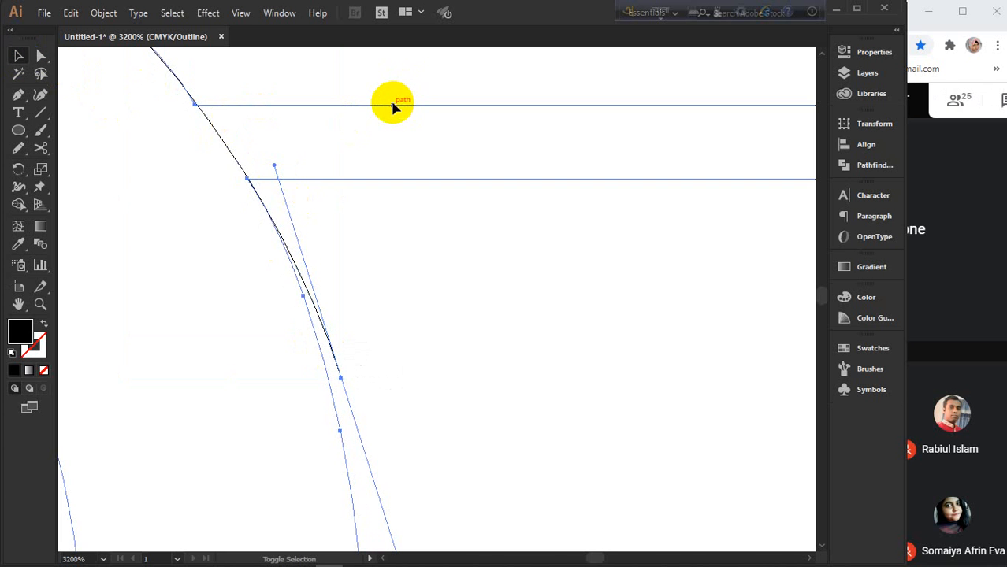
scroll(393, 102, "down", 1)
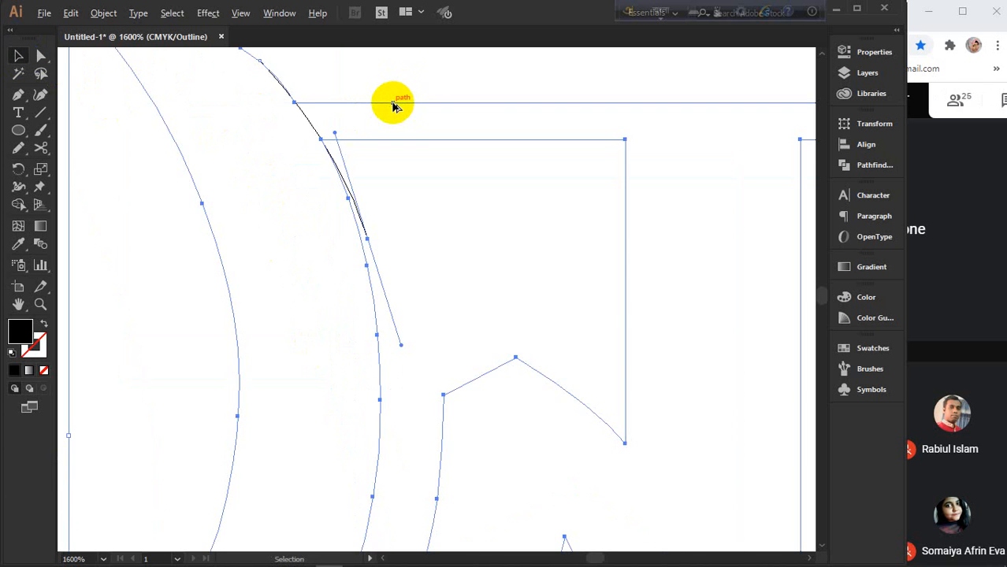
left_click_drag(467, 185, 359, 261)
left_click(394, 81)
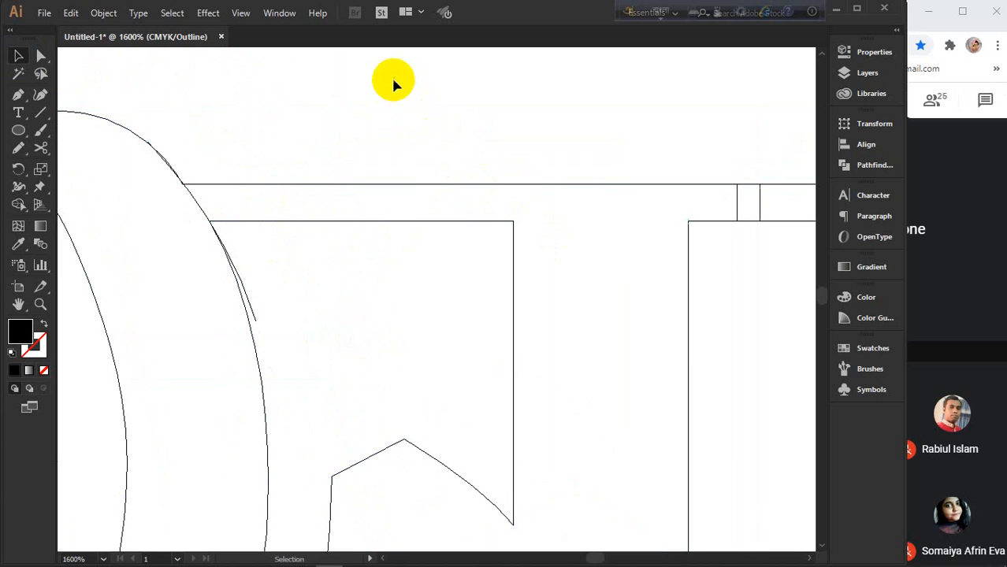
- Draw a vertical line across the headline at the left edge of the "স" stem, and duplicate it at the stem's right edge
left_click(42, 112)
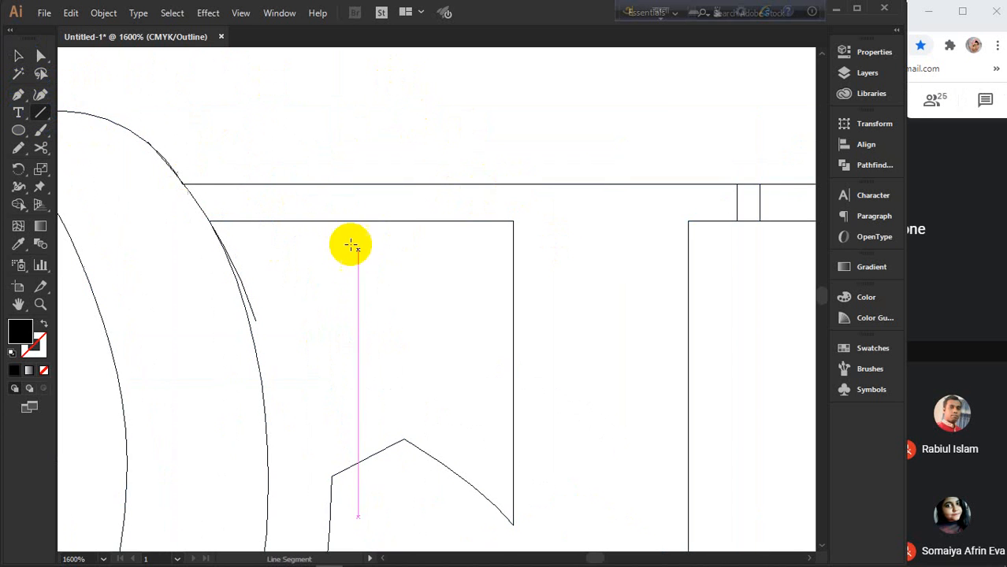
left_click_drag(513, 295, 535, 105)
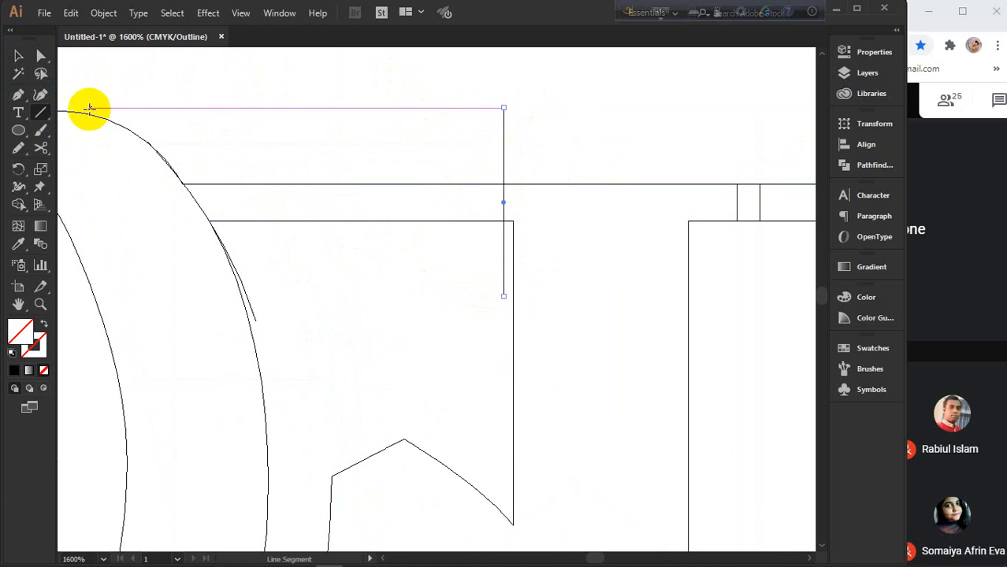
left_click(18, 55)
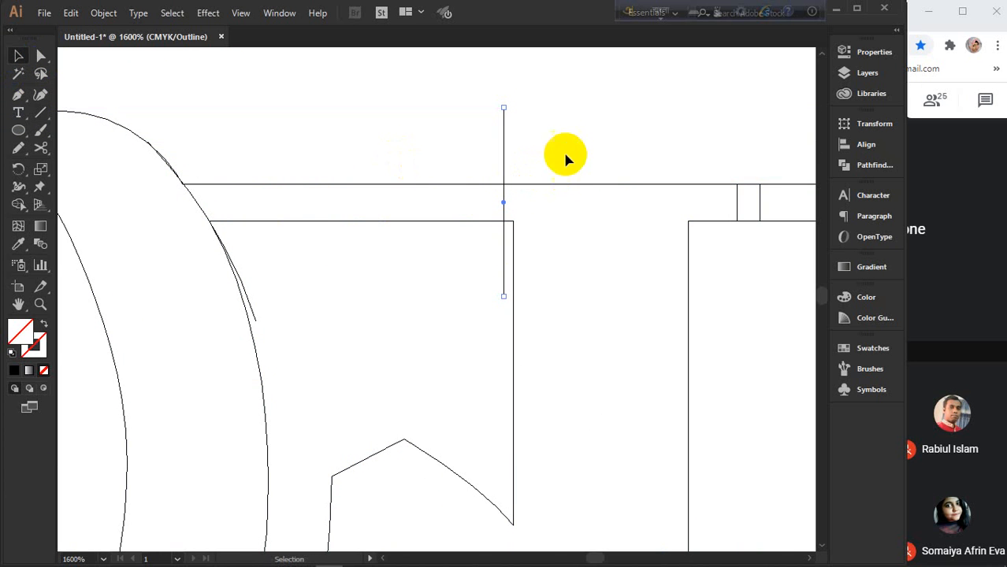
scroll(525, 193, "up", 2)
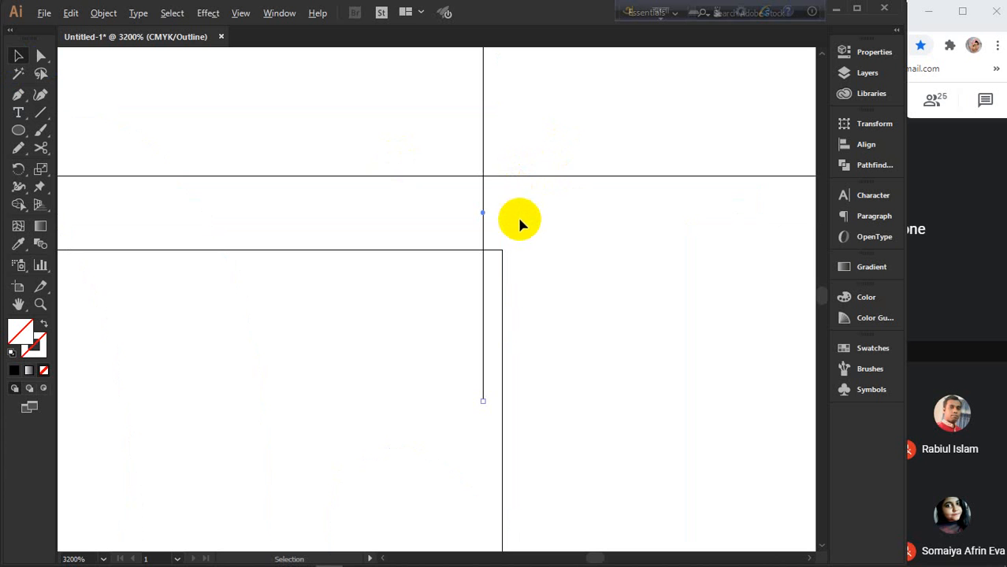
scroll(495, 193, "down", 3)
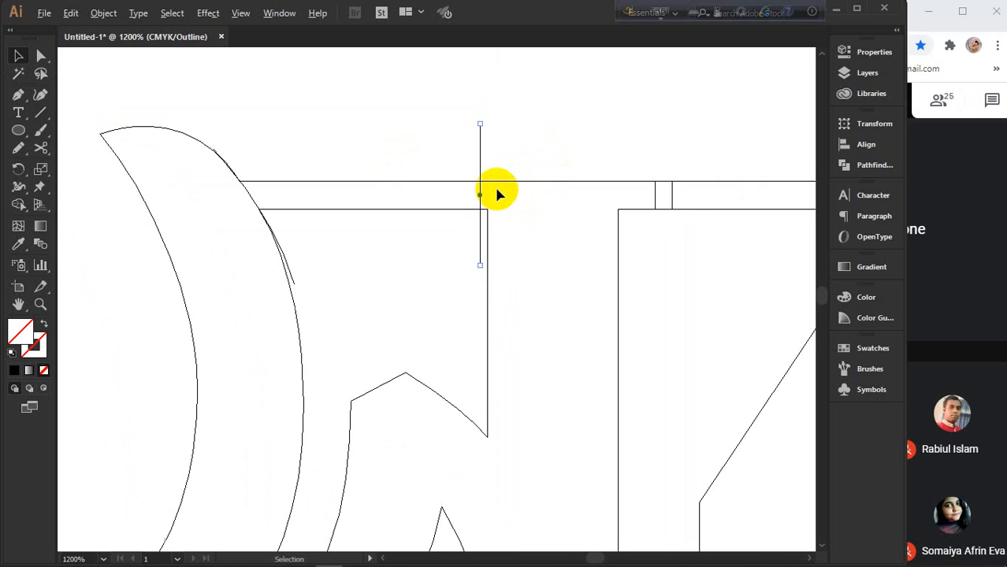
left_click_drag(480, 163, 620, 161)
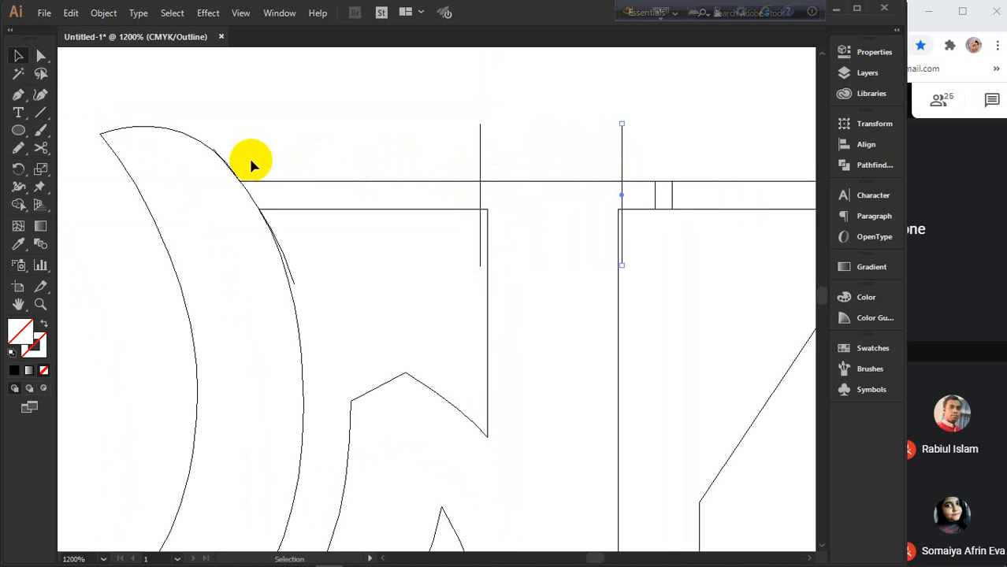
- Remove the headline between the curved "স" stroke and its stem with Shape Builder, and return the artwork to Preview mode
left_click_drag(197, 91, 630, 263)
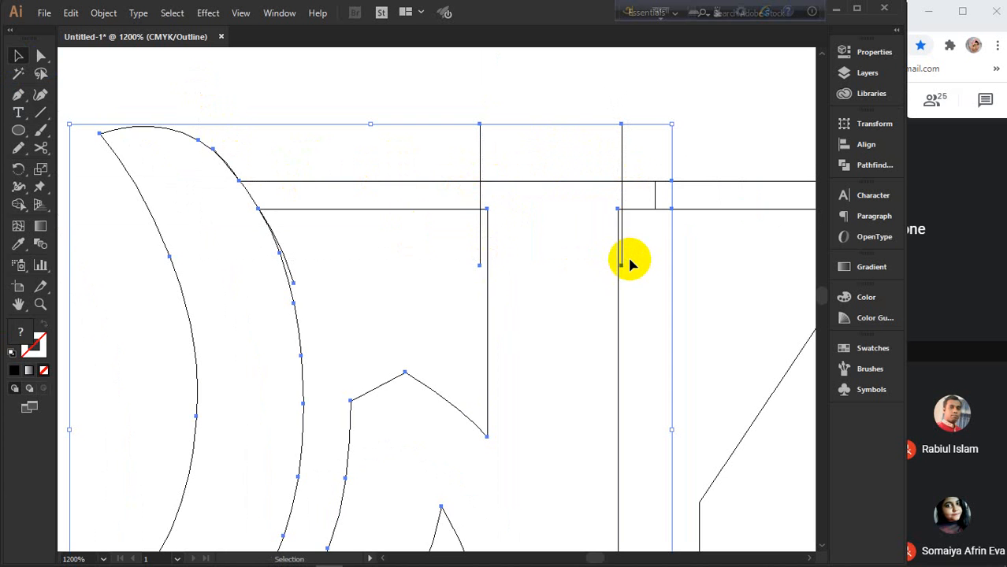
left_click(19, 205)
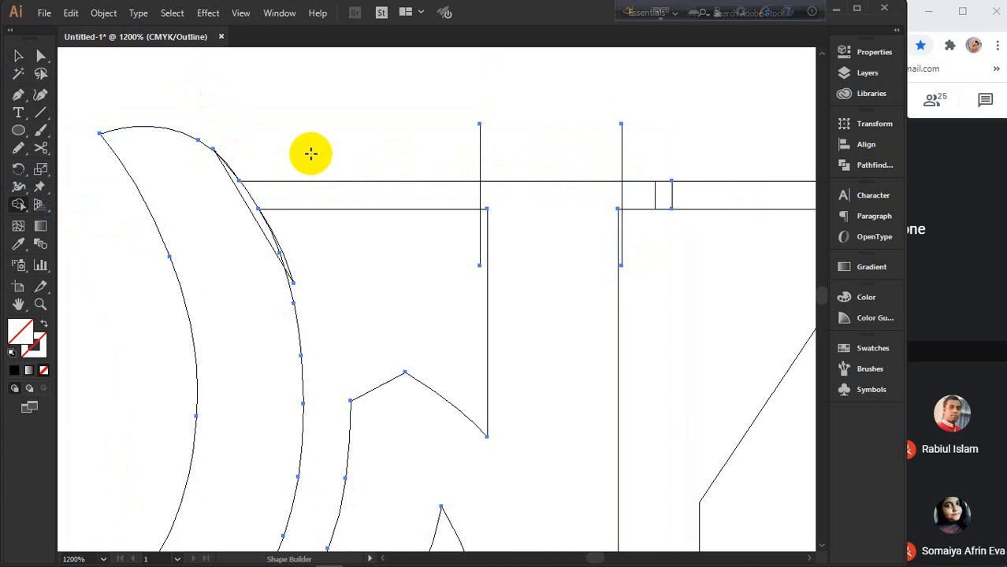
left_click_drag(317, 143, 340, 225)
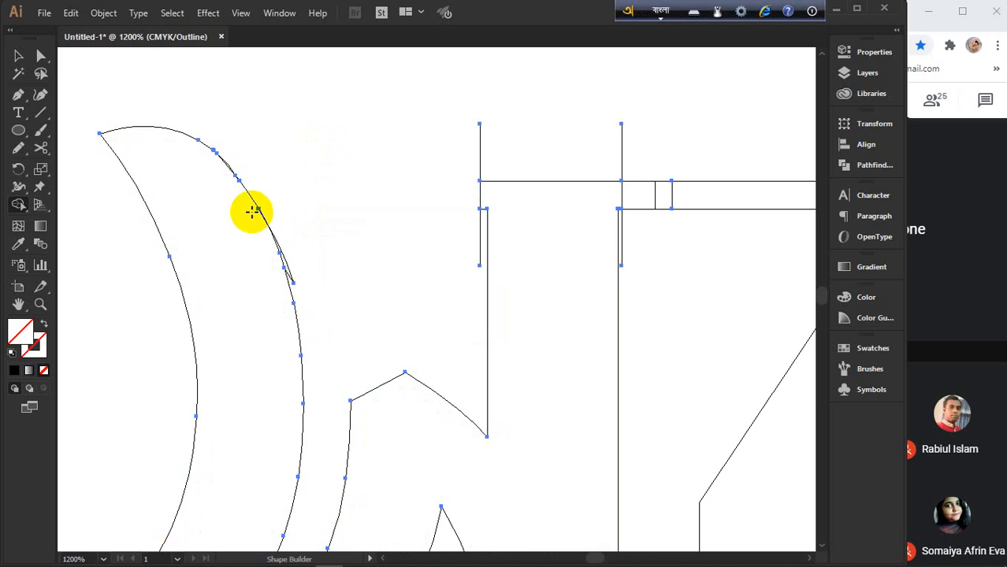
left_click(18, 56)
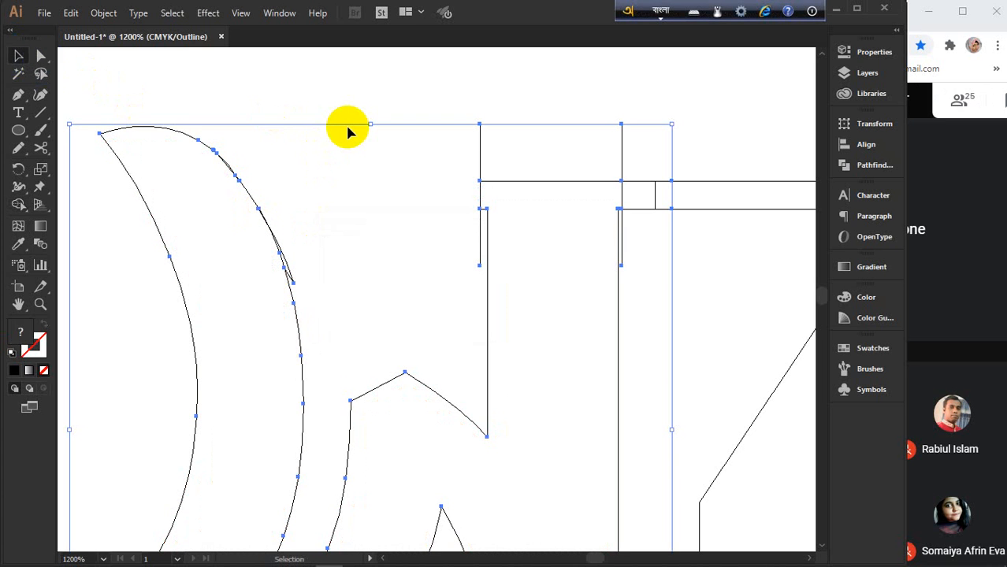
key("ctrl+y")
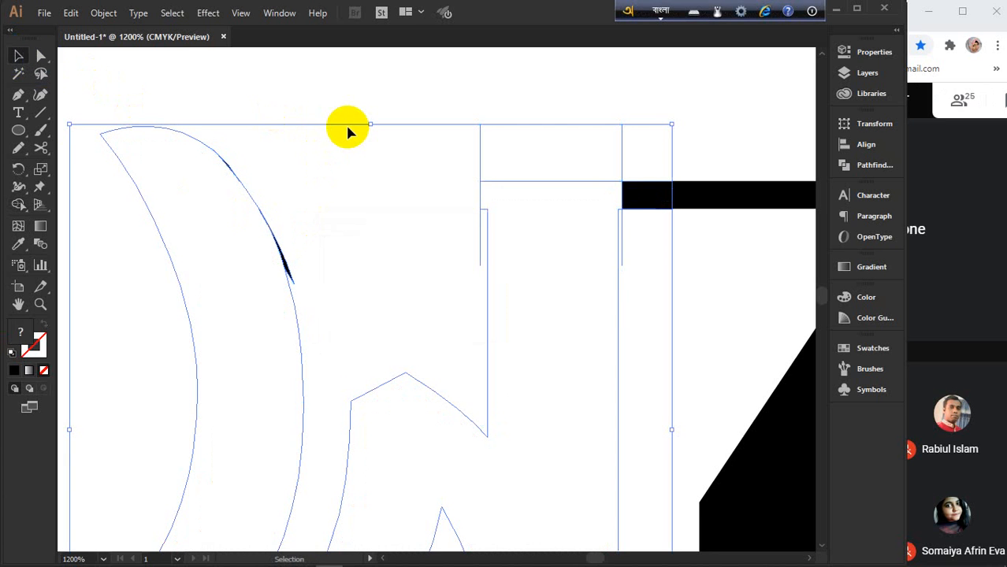
left_click(324, 91)
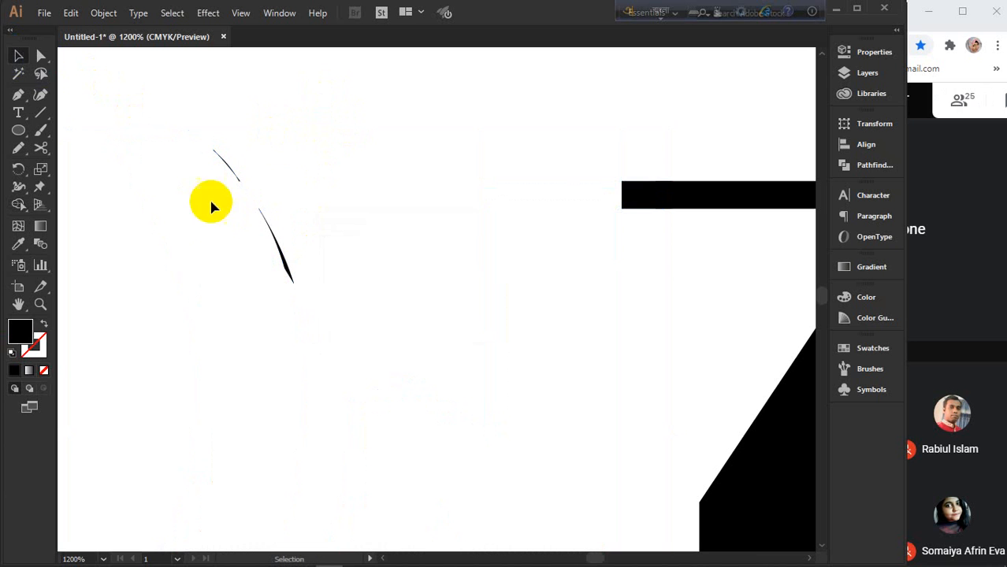
- Fill the "স" shape with black sampled from the headline using the Eyedropper
left_click(161, 239)
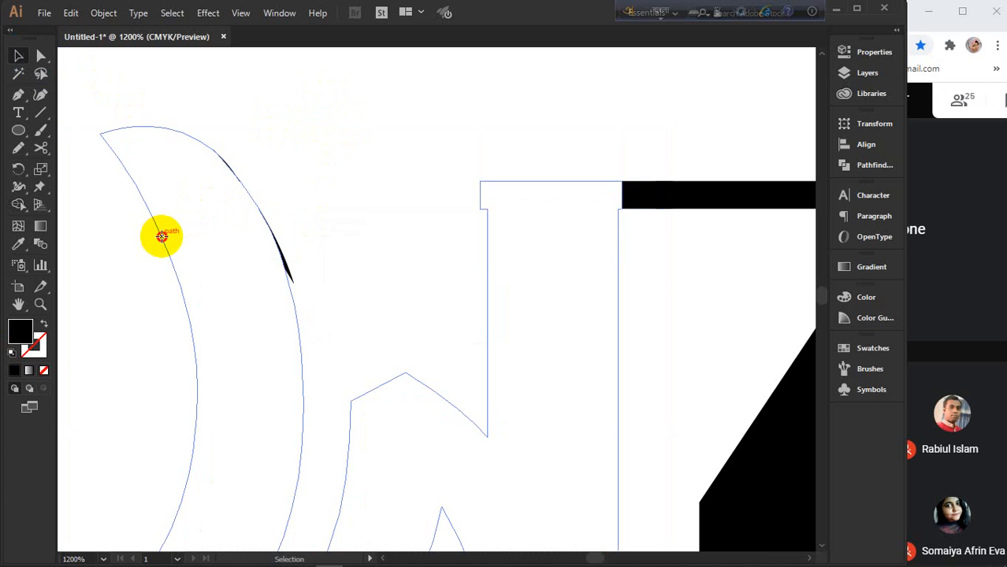
key("i")
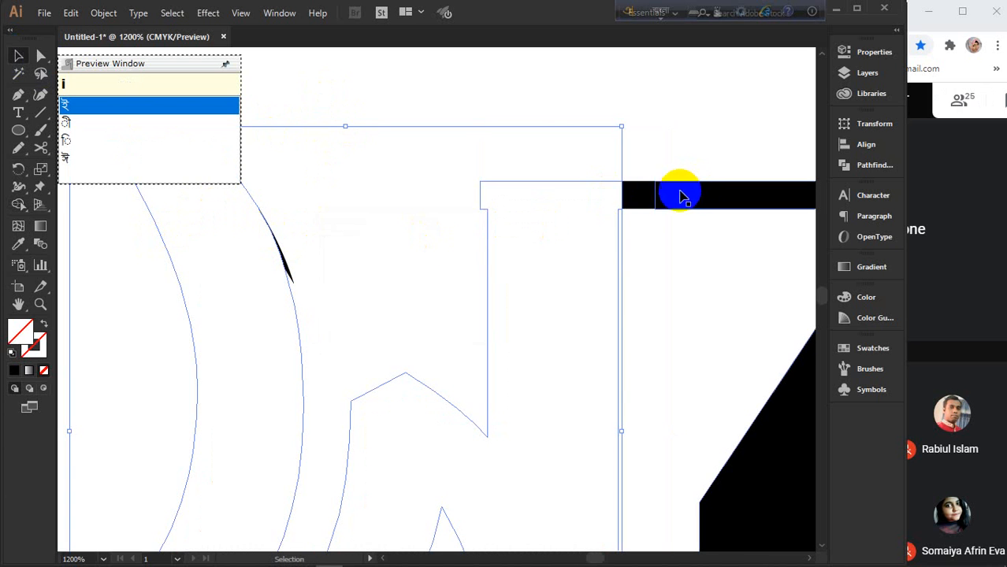
left_click(18, 244)
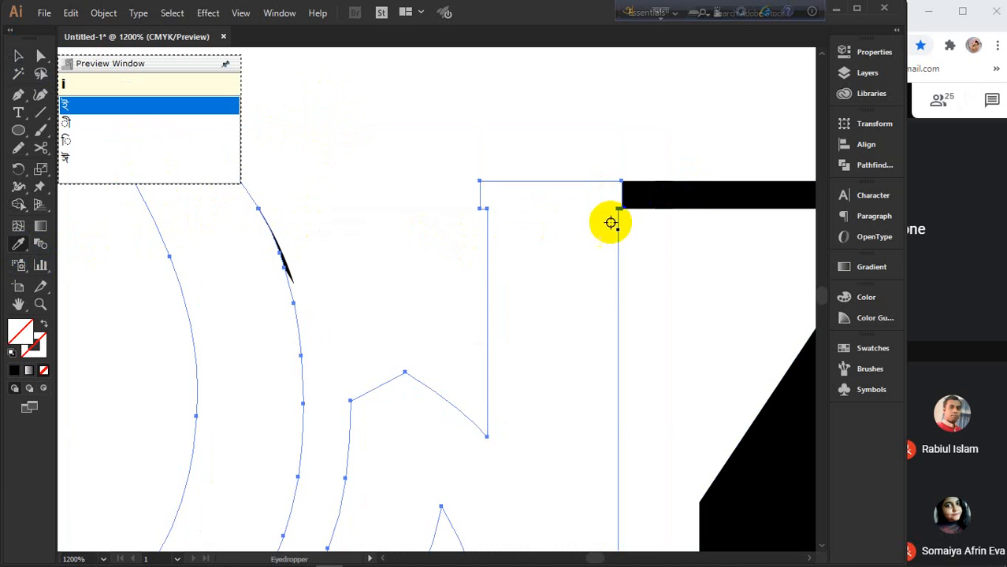
left_click(696, 198)
key("v")
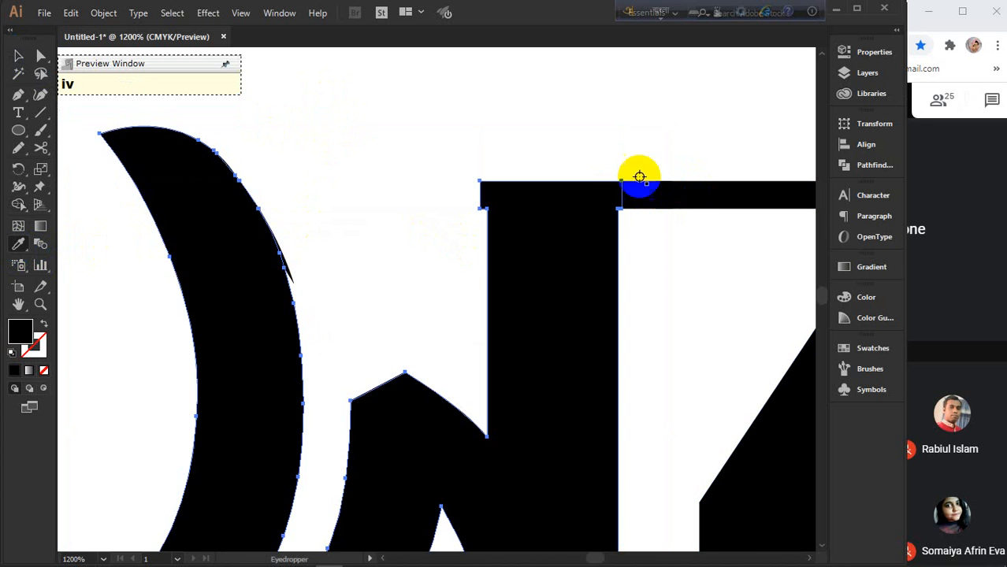
left_click(344, 106)
left_click(690, 194)
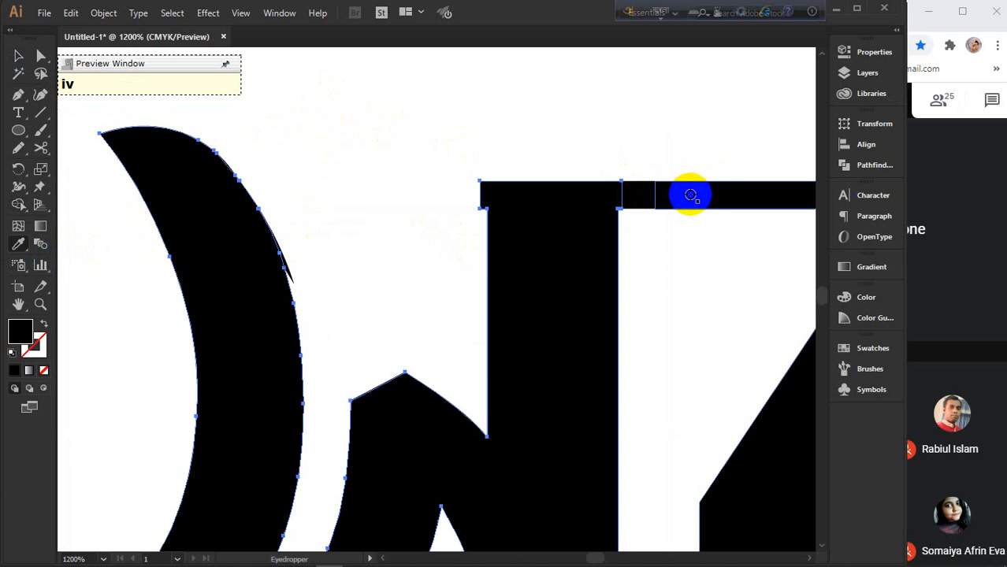
left_click(18, 55)
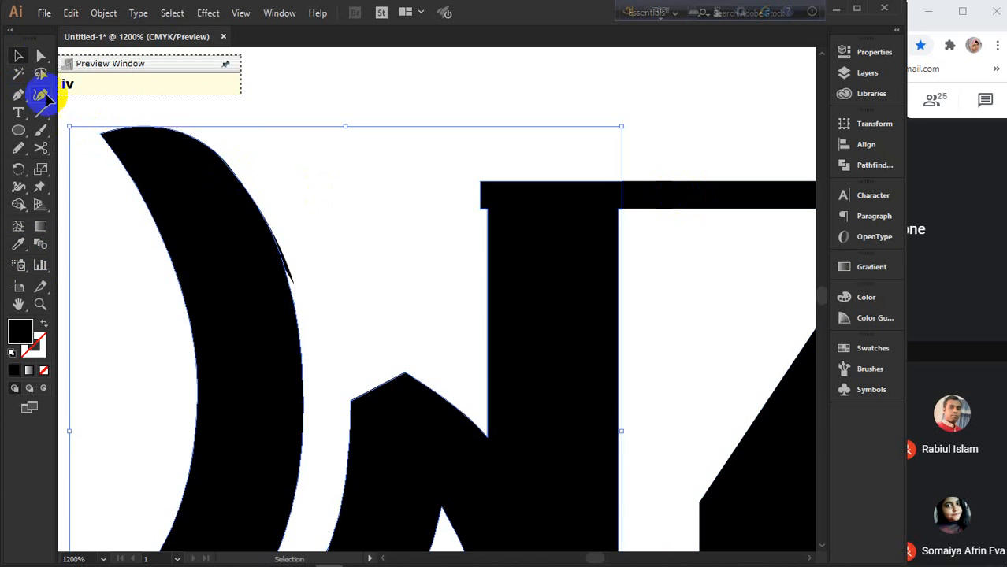
- Delete the thin sliver protruding from the right edge of the "স" stroke, and exit the Bangla keyboard utility
left_click(345, 100)
left_click(285, 267)
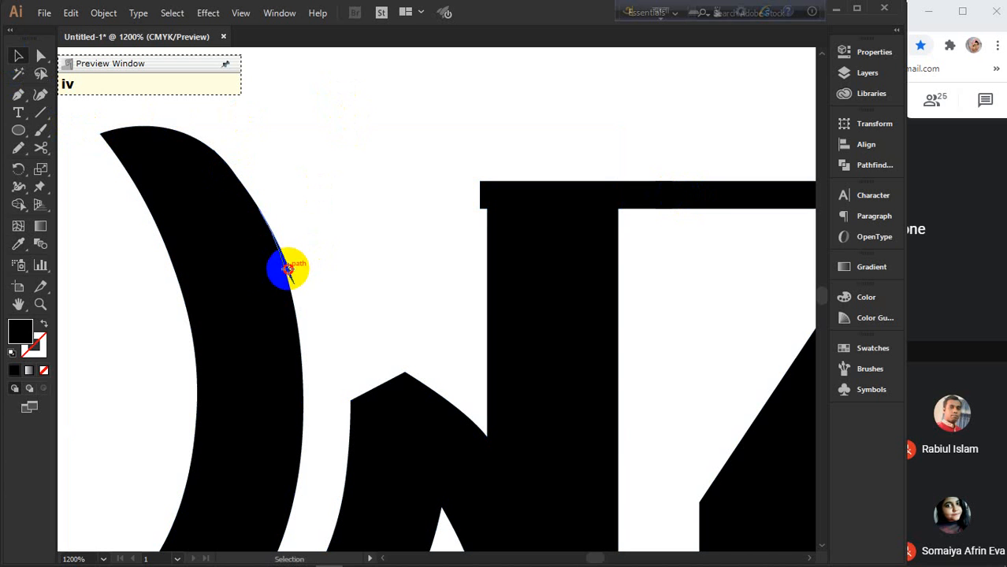
key("BackSpace")
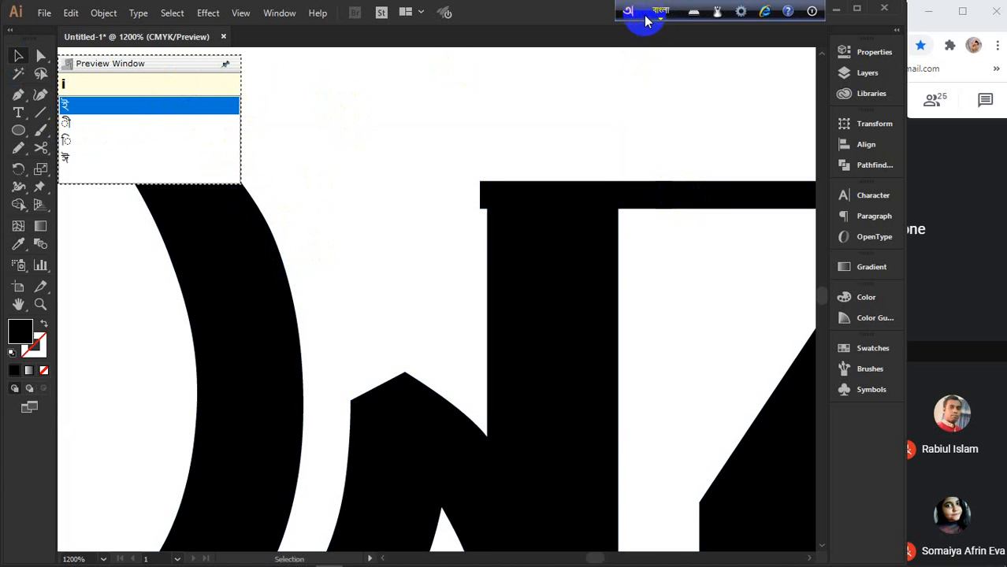
left_click(812, 12)
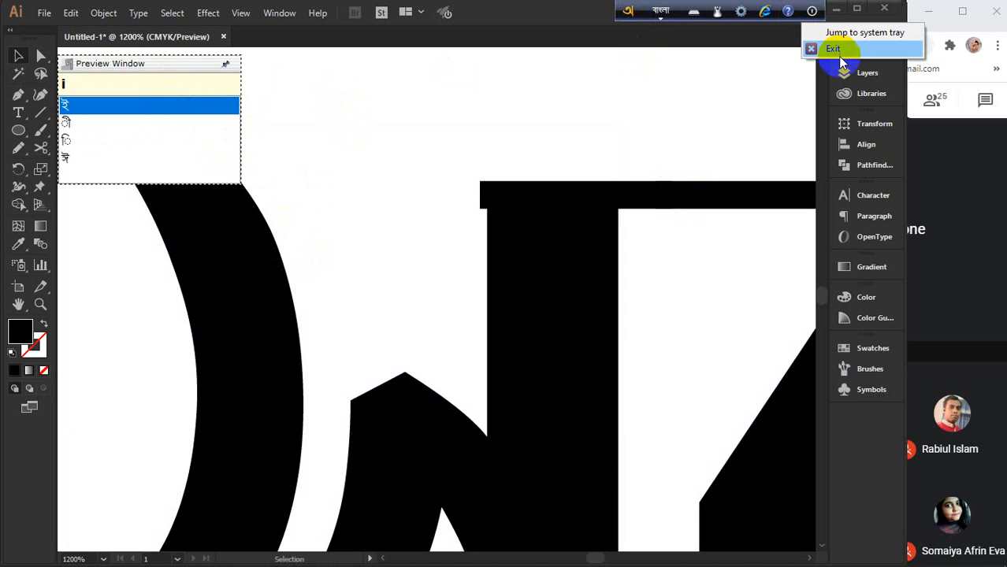
left_click(834, 48)
- Inspect the upper right edge of the "স" stroke and clean up the tiny leftover fragment there
left_click(146, 163)
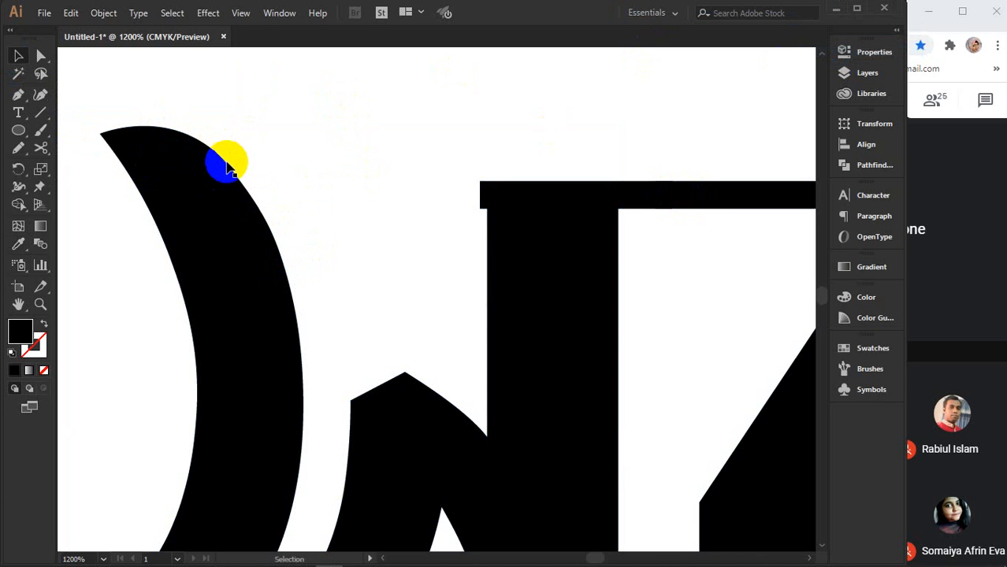
left_click(227, 166)
left_click(250, 119)
left_click(223, 185)
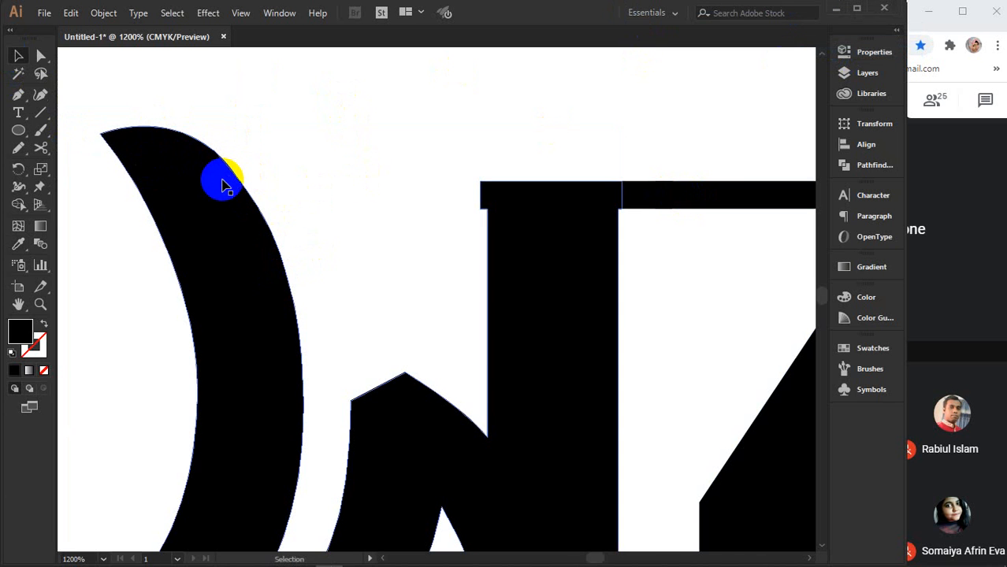
scroll(223, 185, "up", 2)
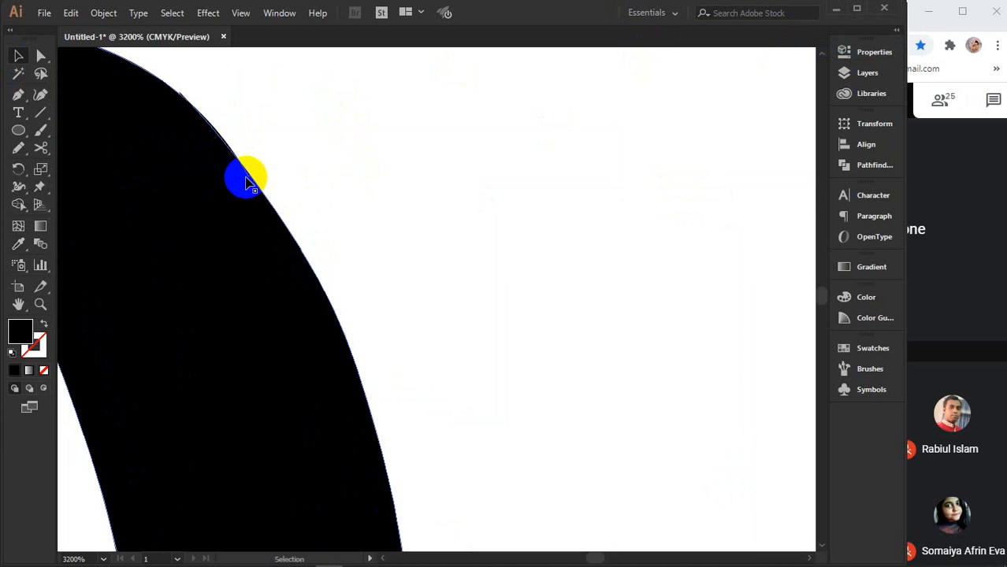
left_click(301, 148)
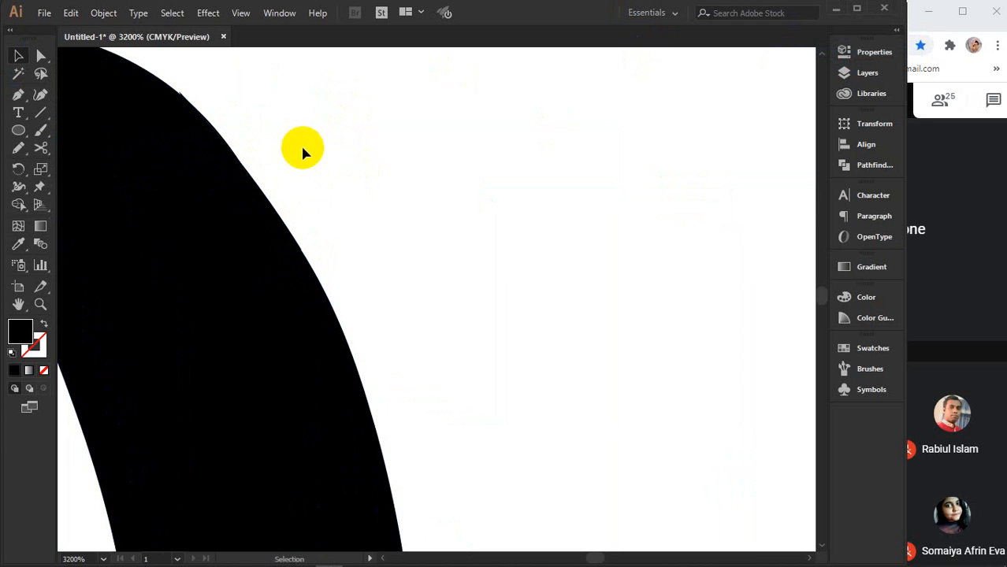
left_click(183, 95)
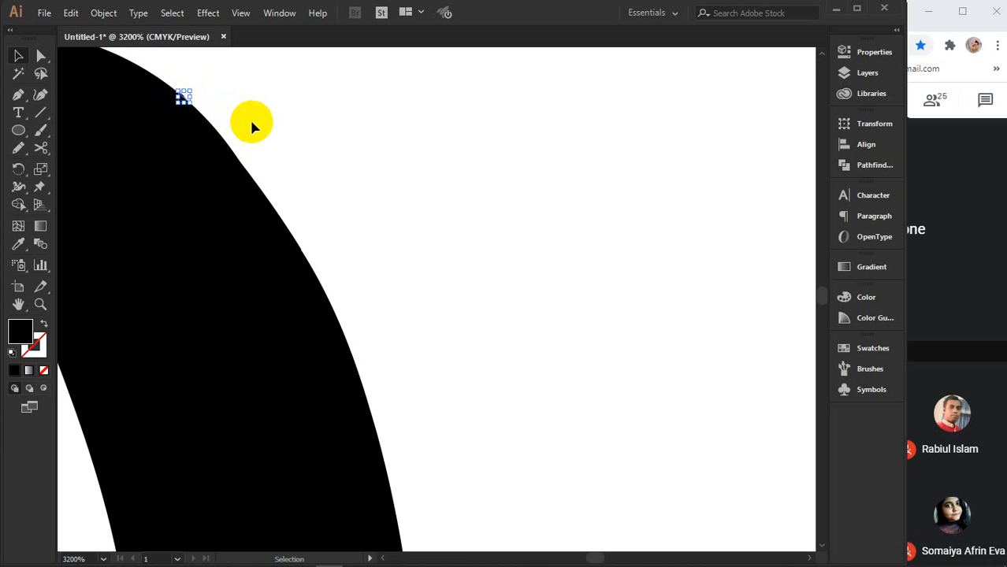
left_click(225, 148)
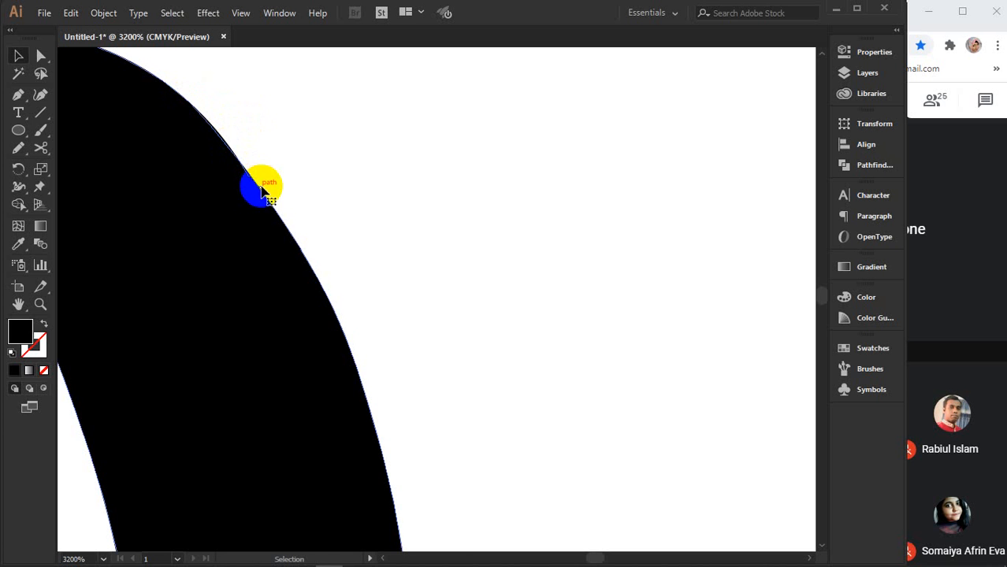
- Delete the leftover headline piece between the "স" stem and the next letter's headline
scroll(264, 189, "down", 3)
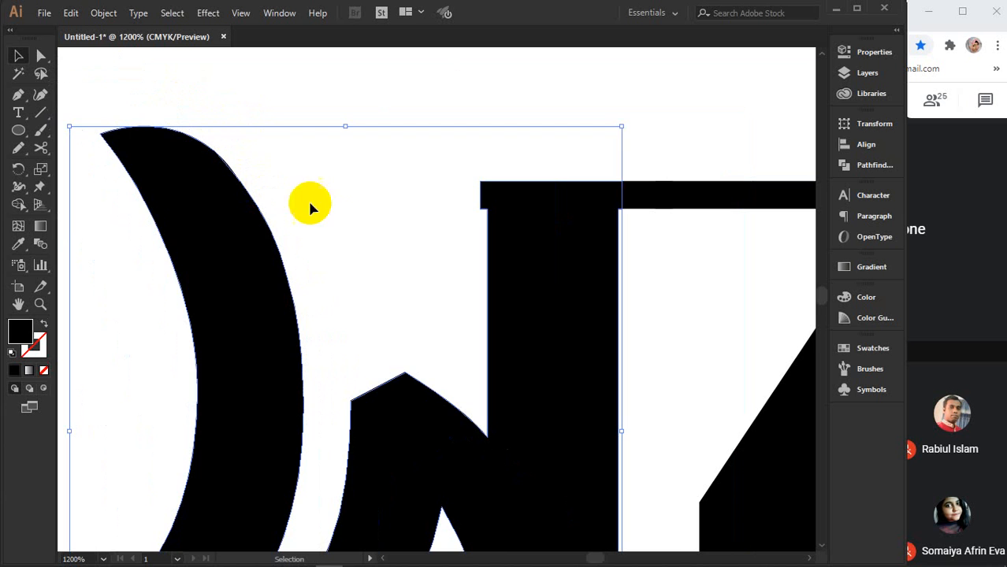
left_click_drag(426, 270, 327, 270)
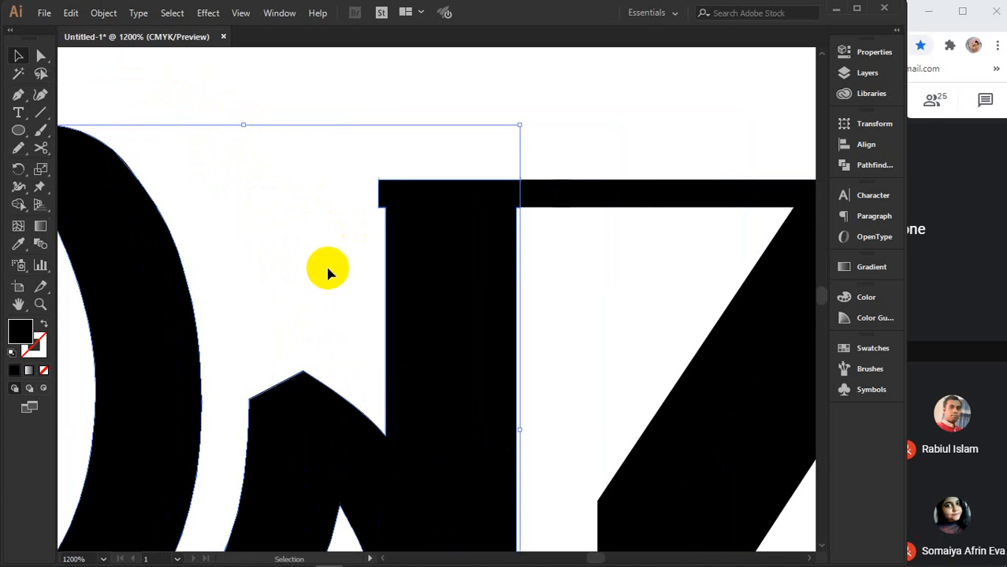
left_click(532, 196)
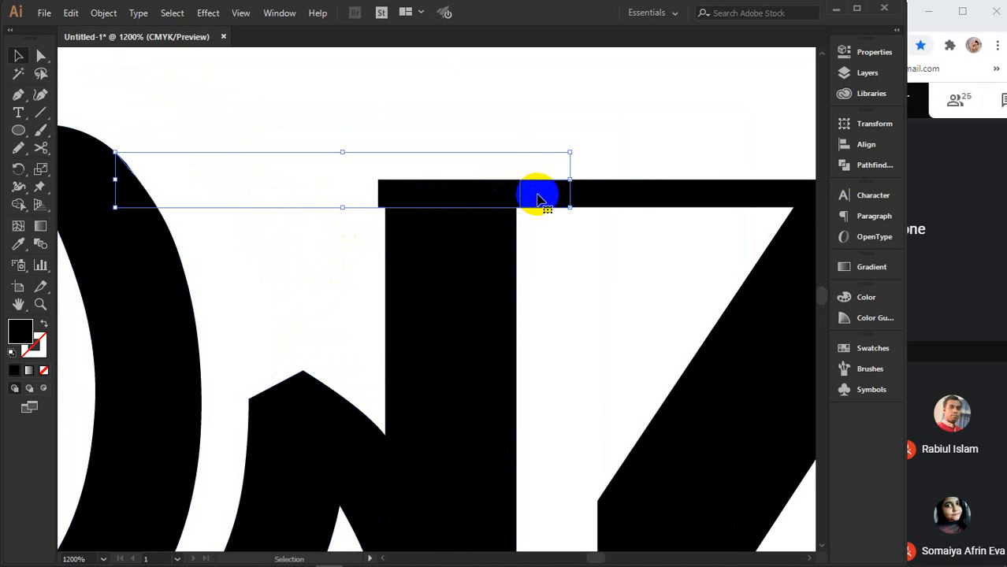
key("Delete")
- Remove the lower-left corner anchor of the headline stub on top of the "স" stem with the Curvature Tool
left_click(475, 207)
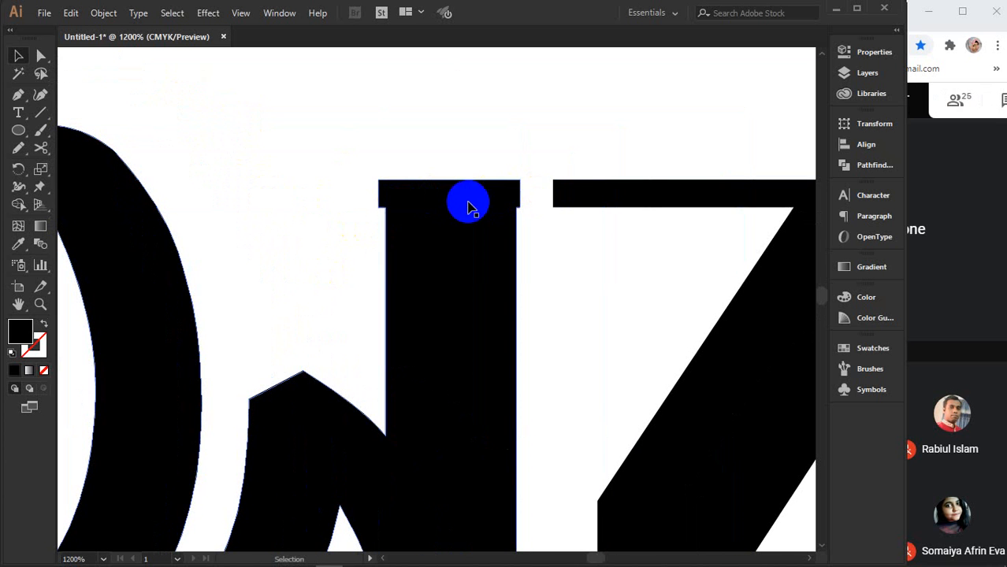
scroll(468, 207, "up", 2)
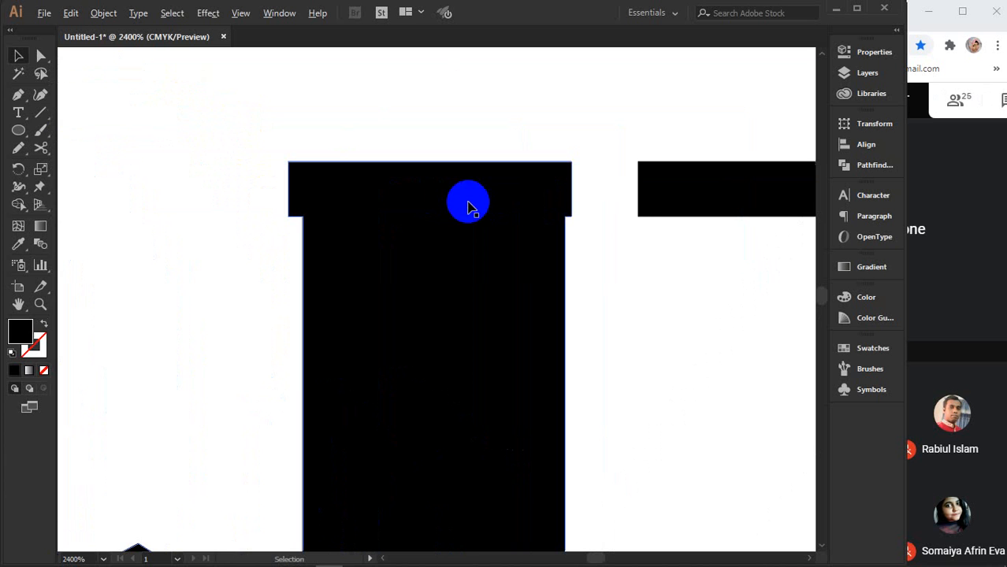
left_click(40, 94)
left_click(292, 218)
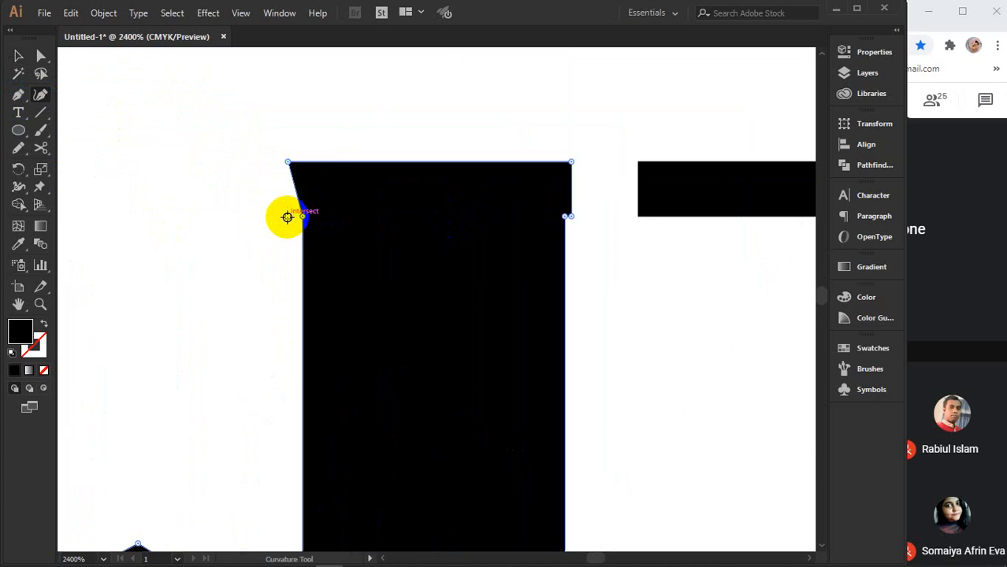
left_click(287, 217)
left_click_drag(287, 164, 287, 162)
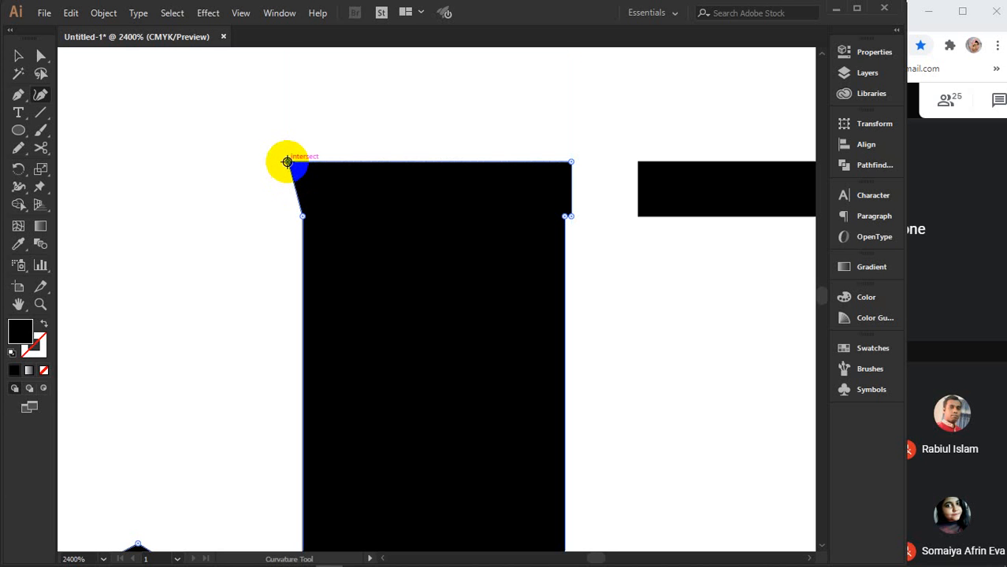
key("Right")
key("Right")
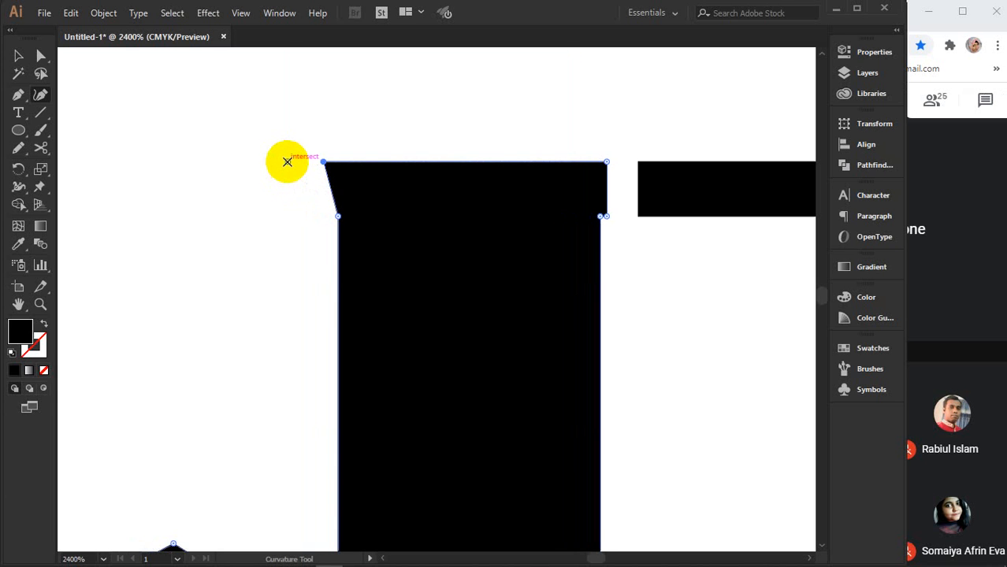
key("Left")
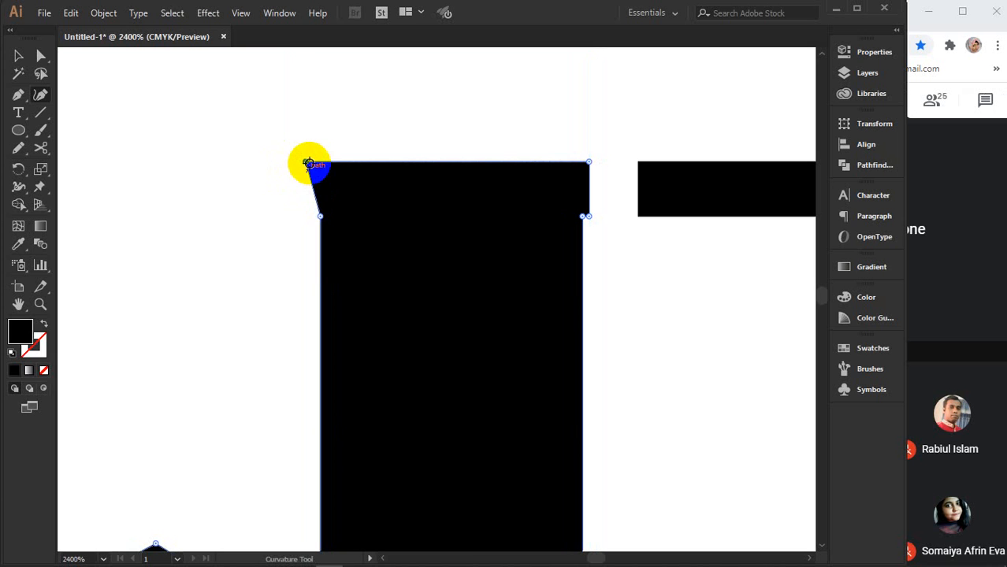
mouse_move(304, 163)
left_mouse_down()
mouse_move(321, 170)
mouse_move(307, 158)
left_mouse_up()
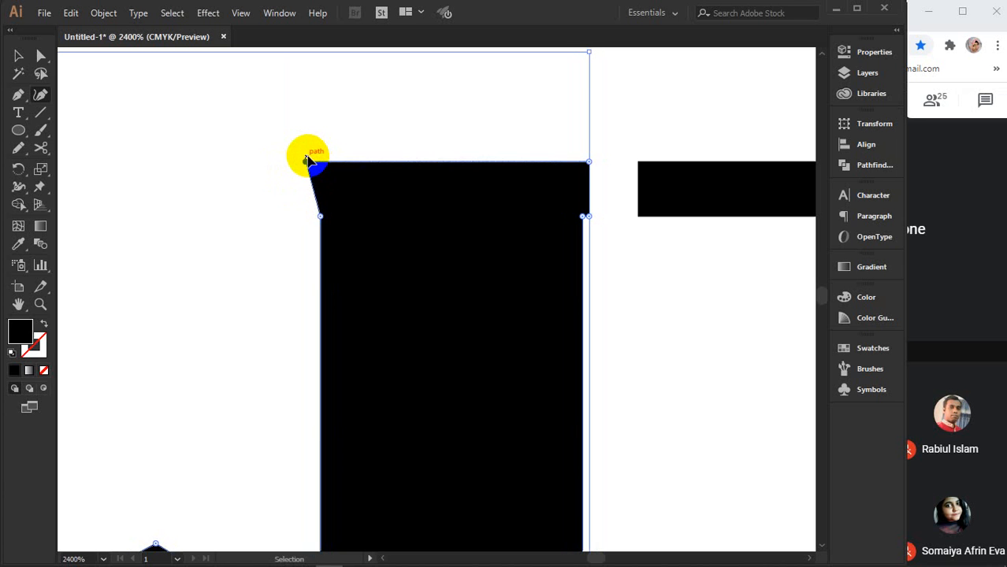
key("Left")
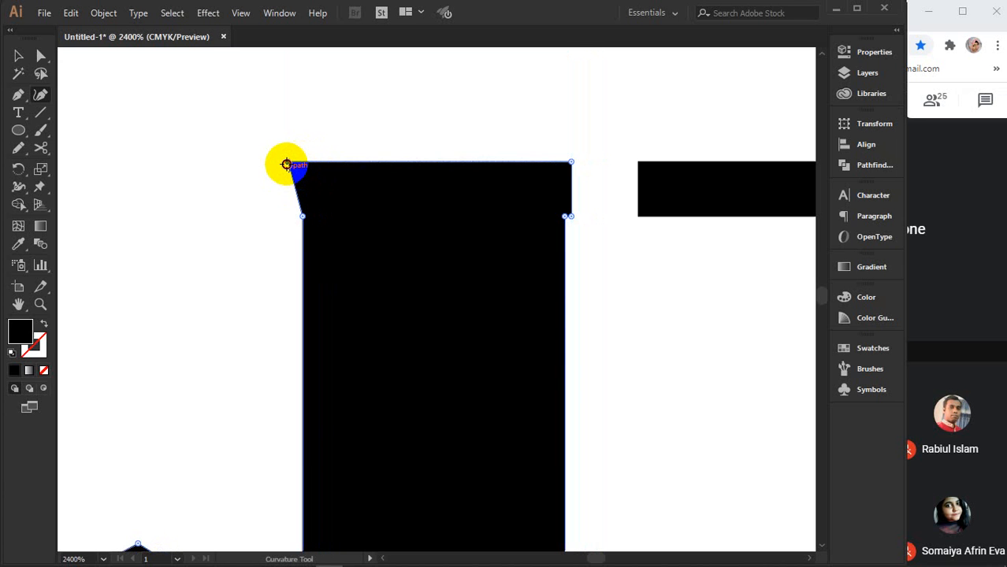
- Remove the remaining upper corner anchors of the headline stub to leave the "স" stem with a flat, square top
left_click_drag(286, 165, 297, 164)
key("ctrl")
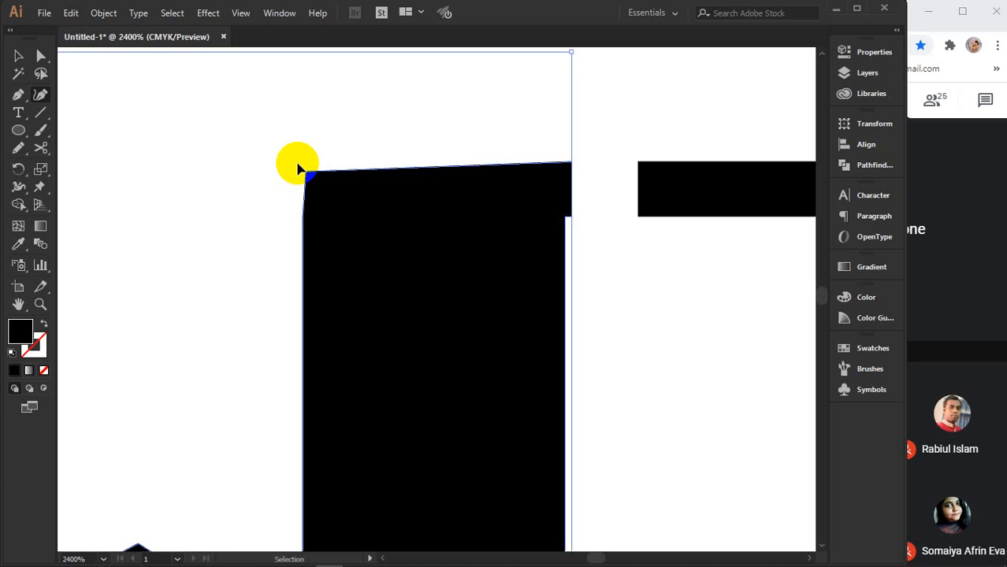
key("ctrl+z")
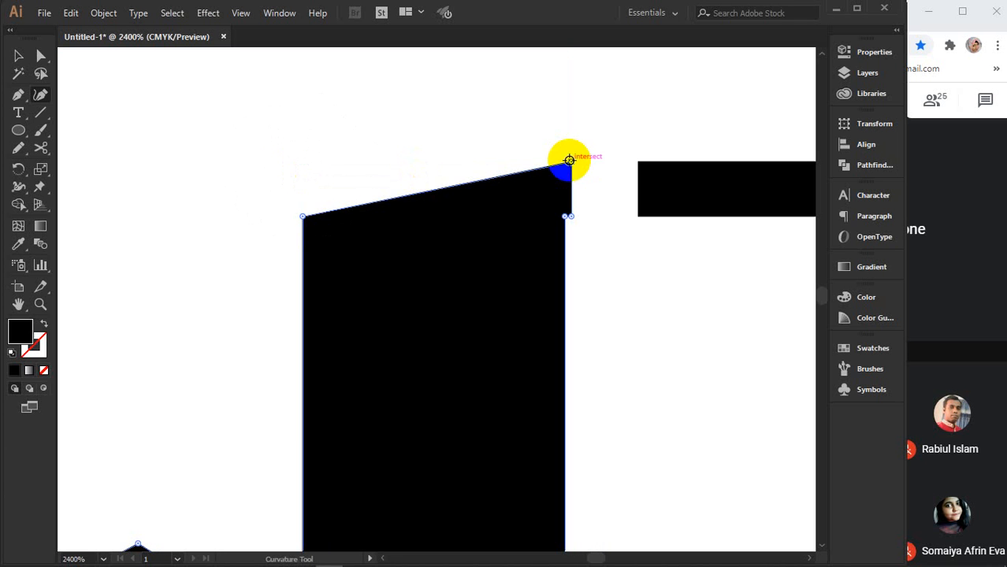
left_click_drag(570, 161, 573, 219)
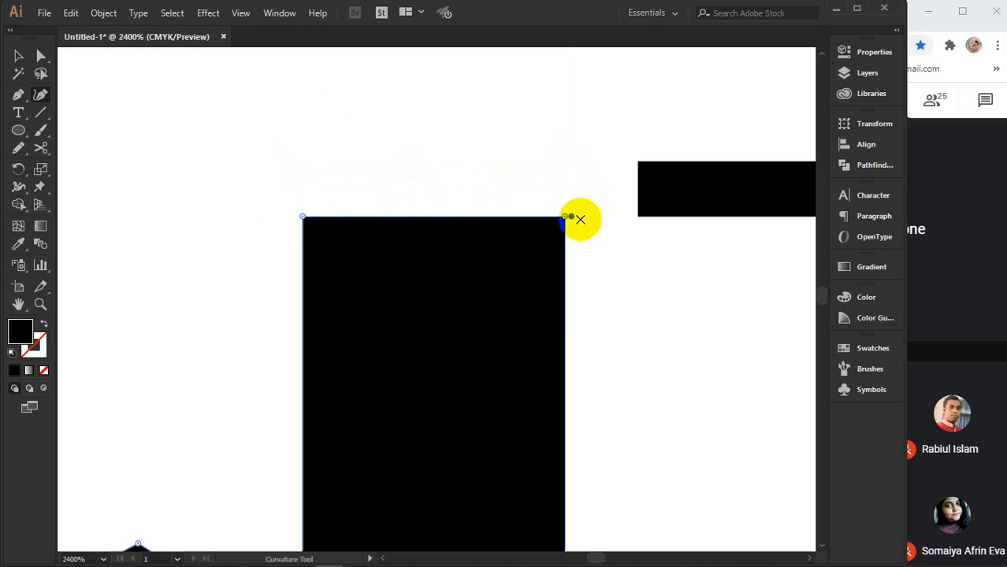
left_click(17, 56)
left_click(325, 147)
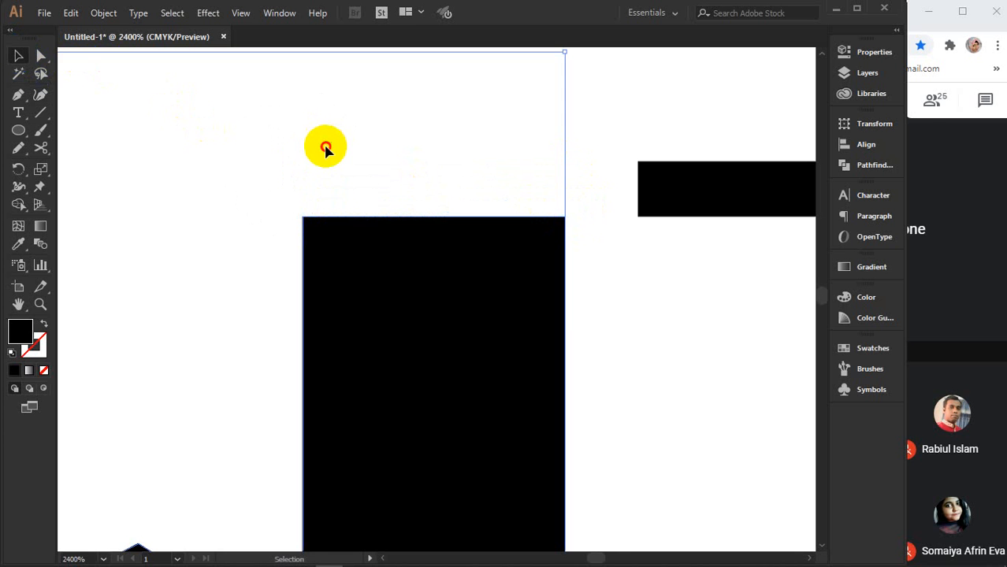
- Move the "স" toward the "ক" so its stem tucks under the start of the headline of "কাল"
scroll(326, 147, "down", 3)
scroll(326, 147, "down", 2)
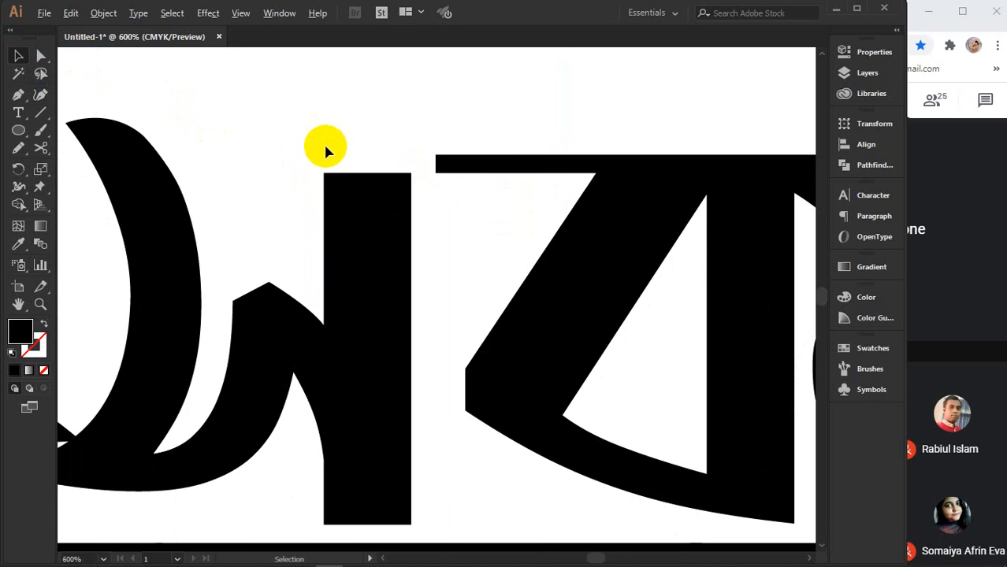
left_click(338, 164)
left_click_drag(343, 183, 376, 208)
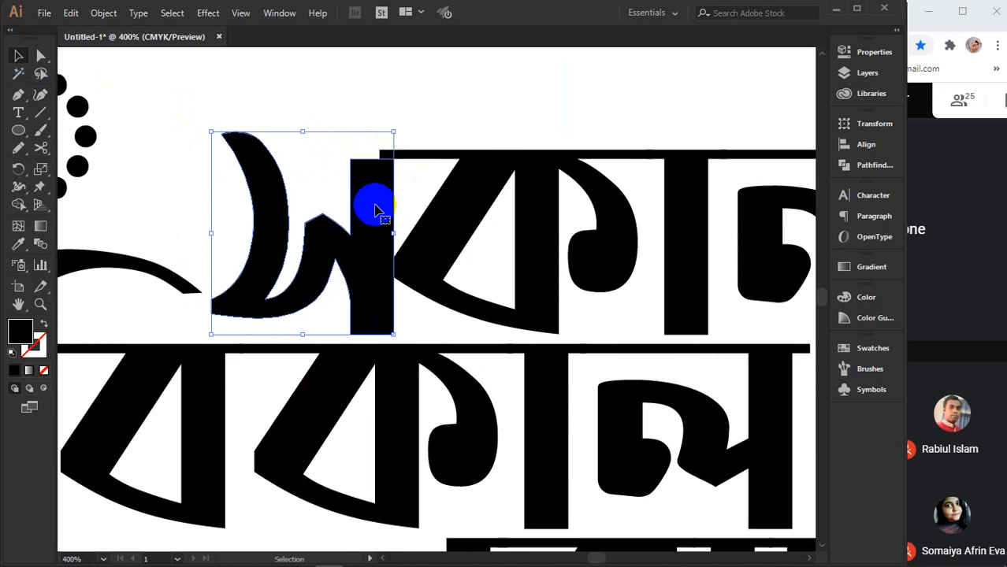
left_click(344, 89)
- Extend the start of the "ক" headline across the full width of the "স" stem by moving its end anchors with Direct Selection
left_click(422, 162)
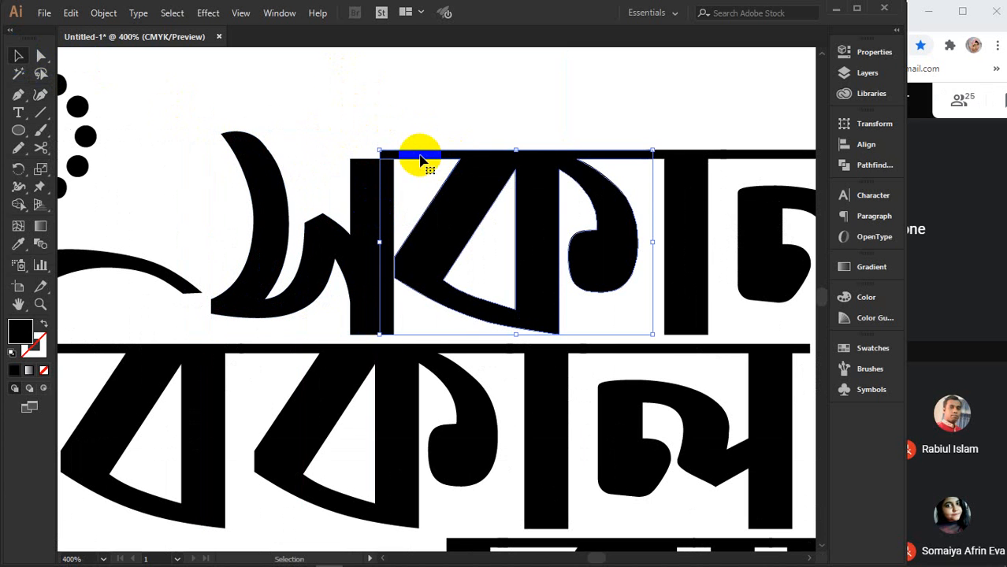
left_click(41, 55)
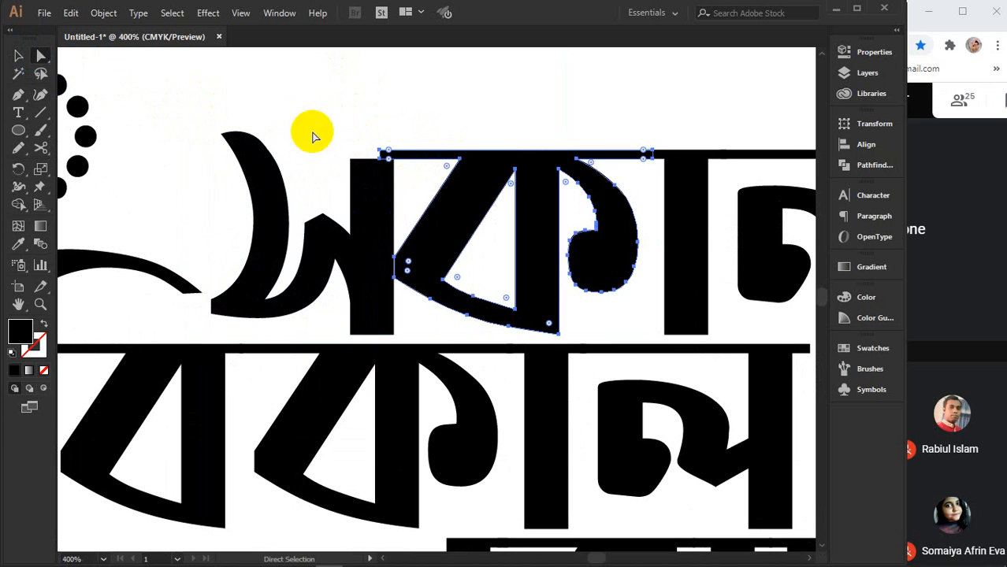
left_click(388, 150)
scroll(390, 150, "up", 2)
scroll(390, 151, "up", 2)
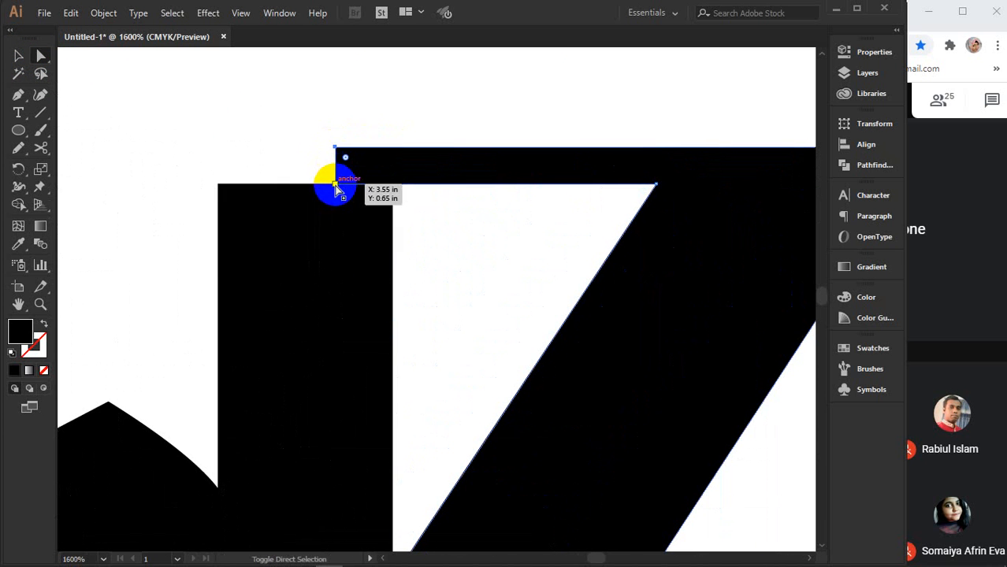
left_click_drag(336, 189, 218, 186)
left_click(18, 55)
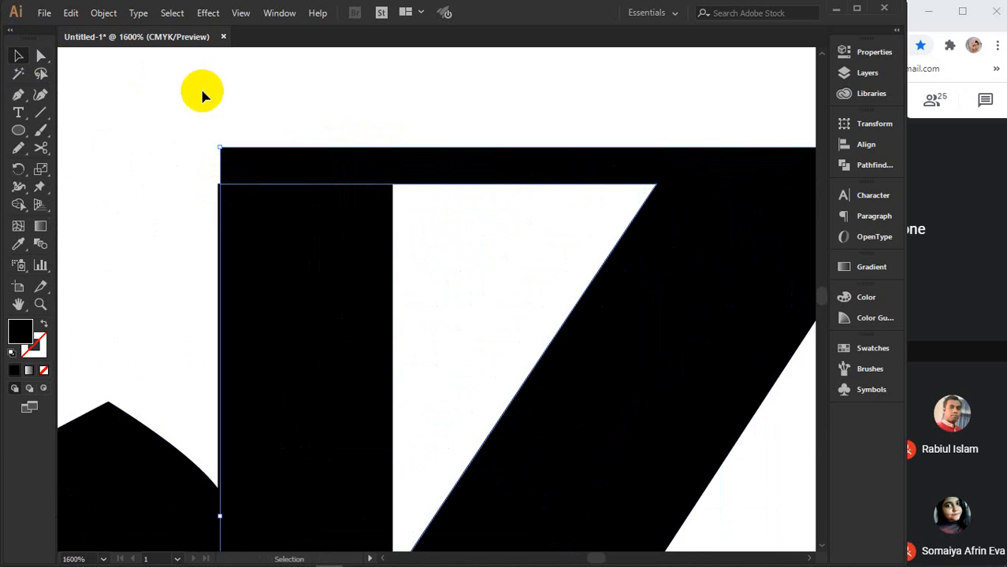
- Nudge the "স" one increment toward the "ক" under the extended headline, and deselect it
left_click(274, 246)
key("Right")
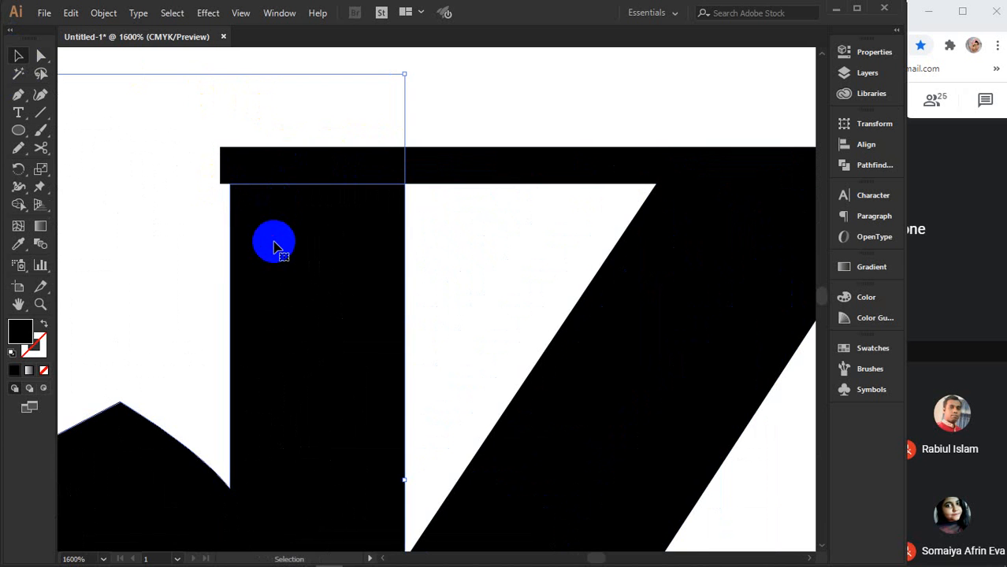
scroll(274, 246, "down", 4)
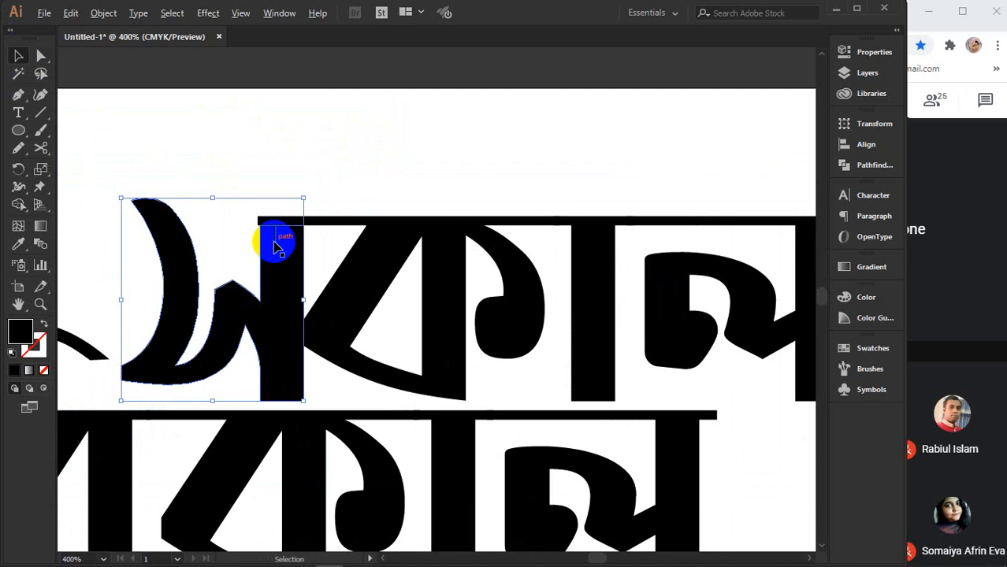
left_click(392, 161)
scroll(392, 161, "down", 2)
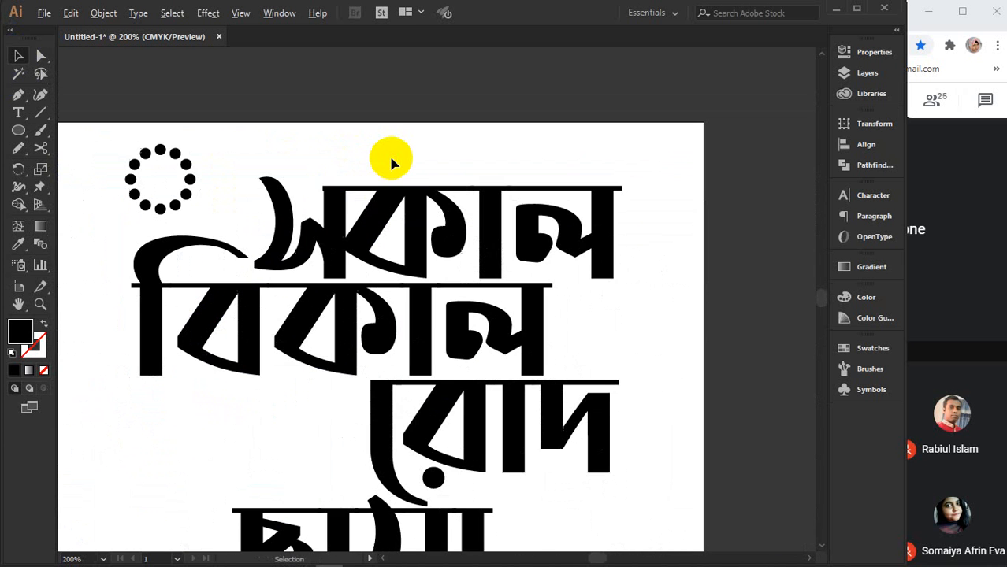
left_click_drag(374, 146, 421, 135)
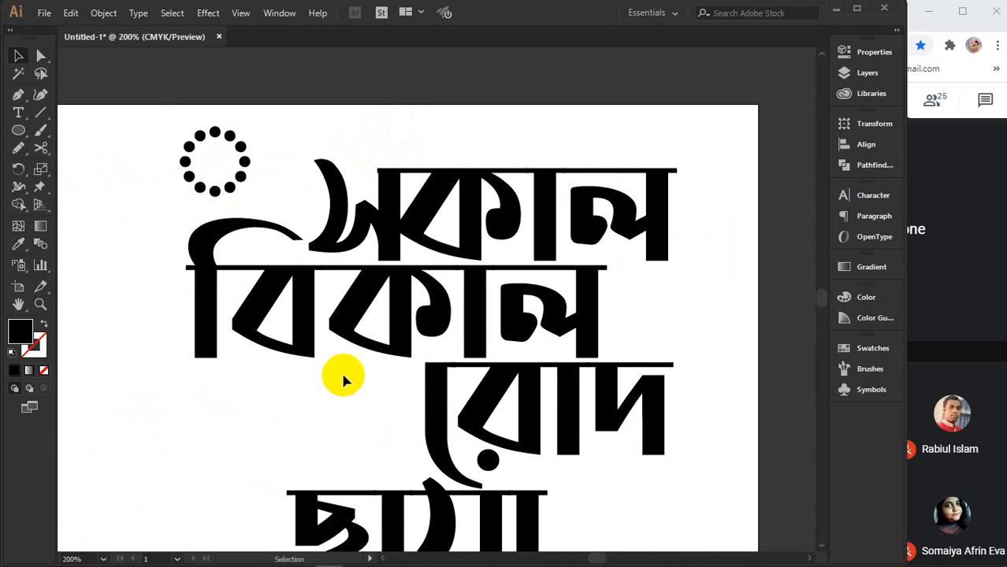
- Flare the tip of the "ি" curl in "বিকাল" by moving its outer corner upward and its inner corner downward with the Curvature Tool
left_click(267, 229)
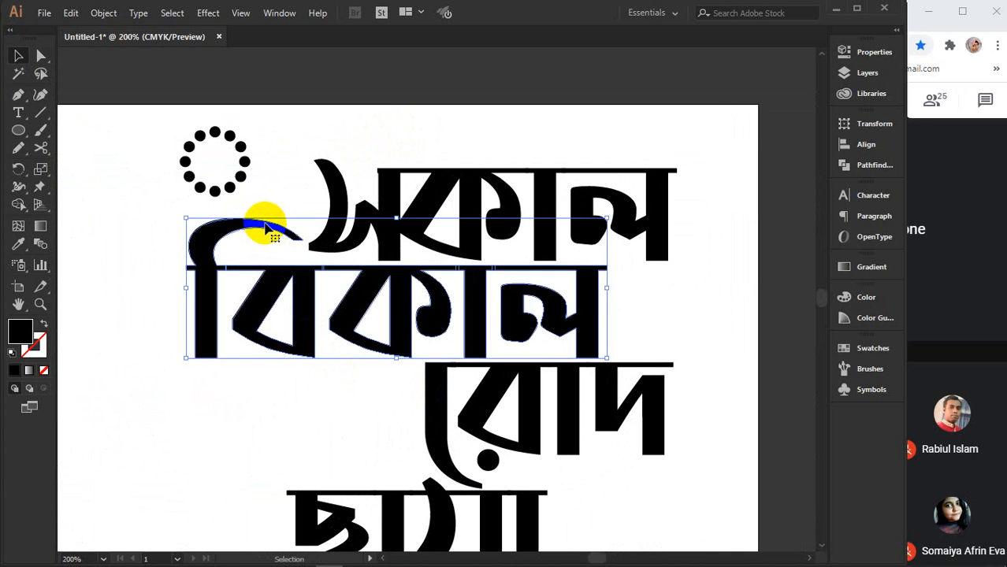
left_click(40, 95)
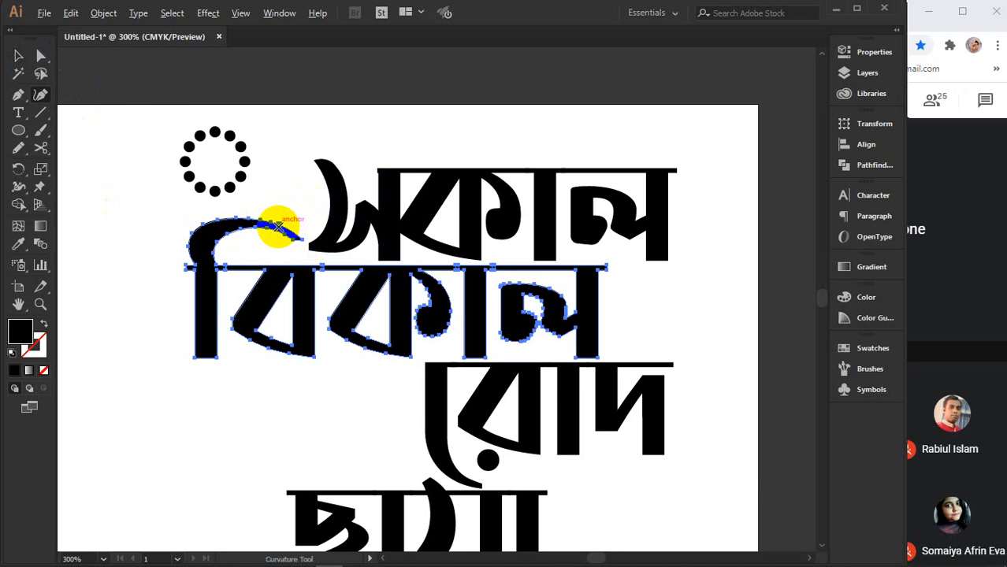
scroll(297, 236, "up", 5)
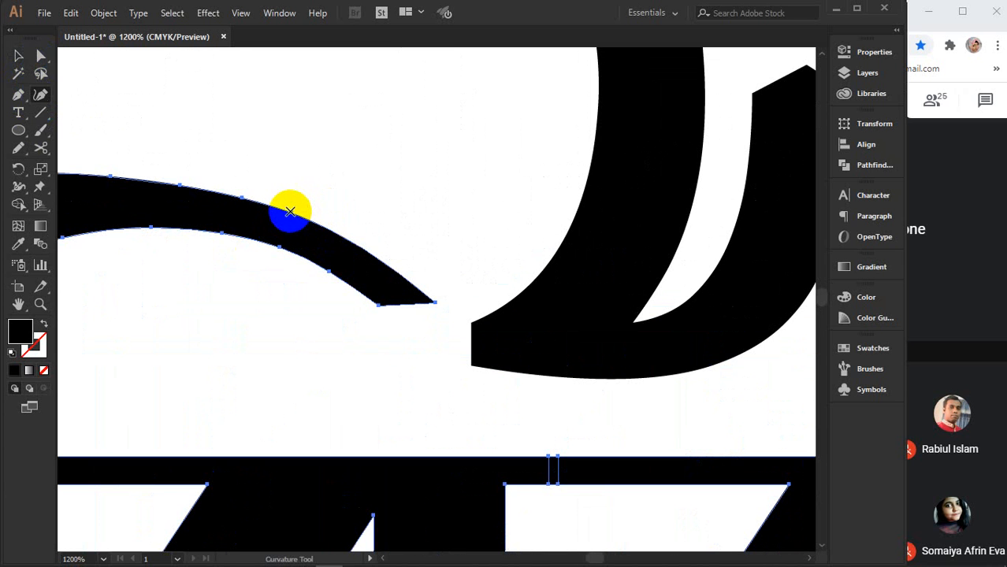
left_click(292, 211)
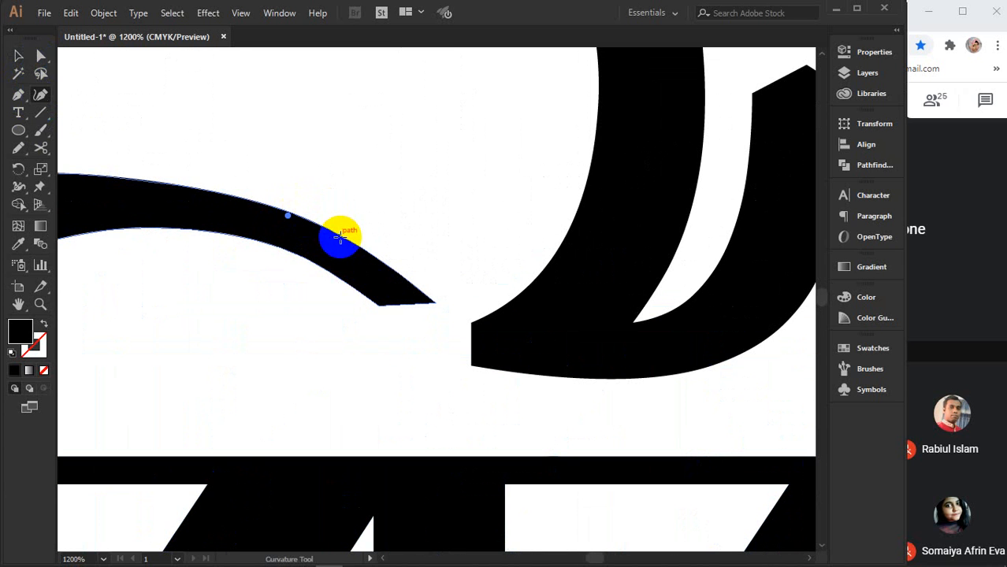
left_click(438, 301)
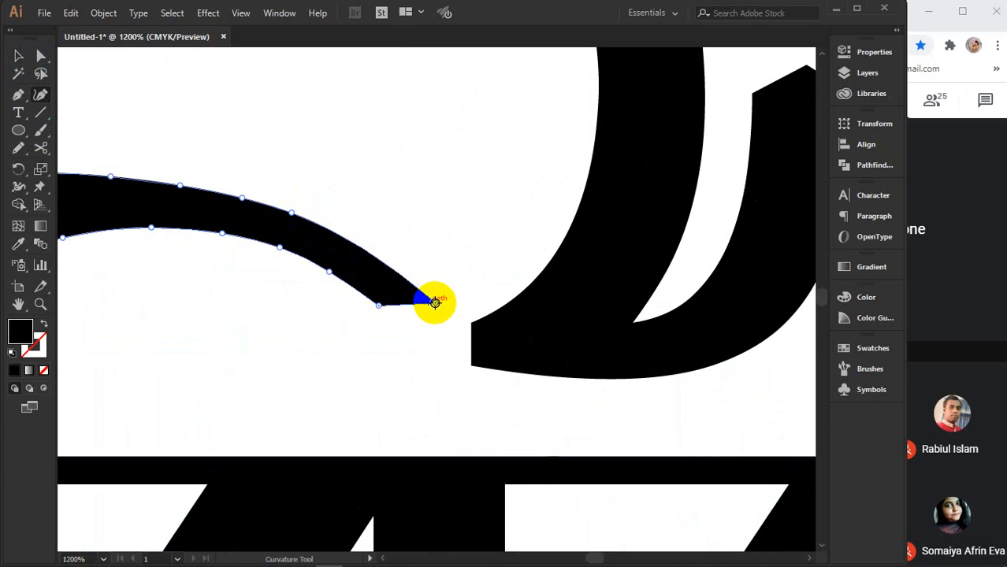
left_click(447, 155)
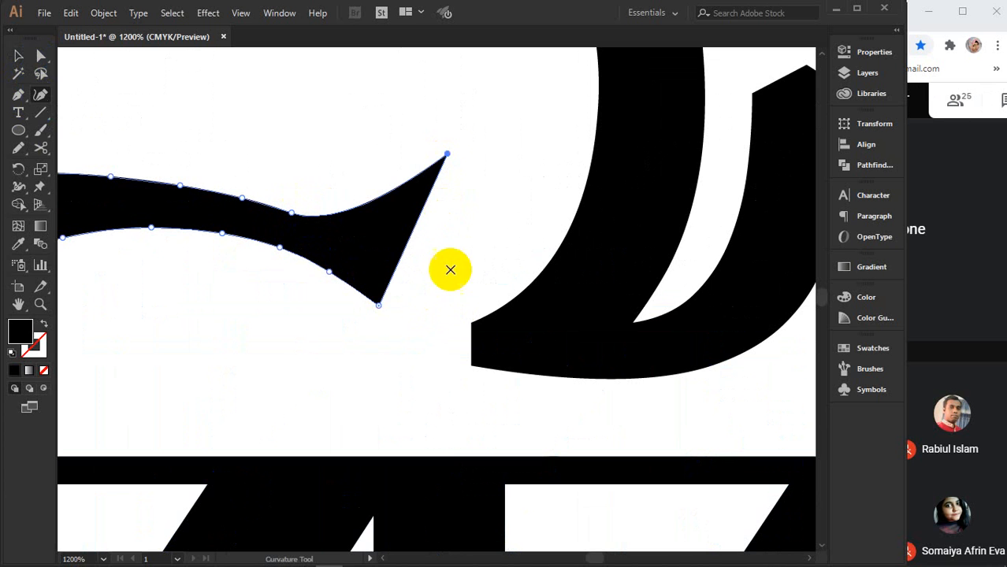
left_click(385, 366)
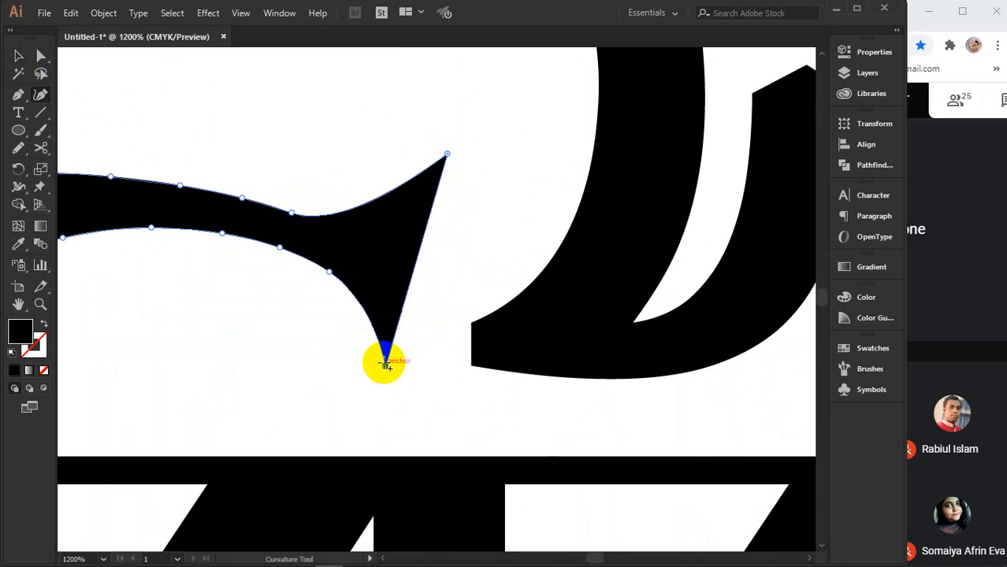
- Delete the anchor before the flare on the curl's upper edge, and shift the neighbouring anchor toward the tip to smooth the curve
left_click(291, 209)
key("Delete")
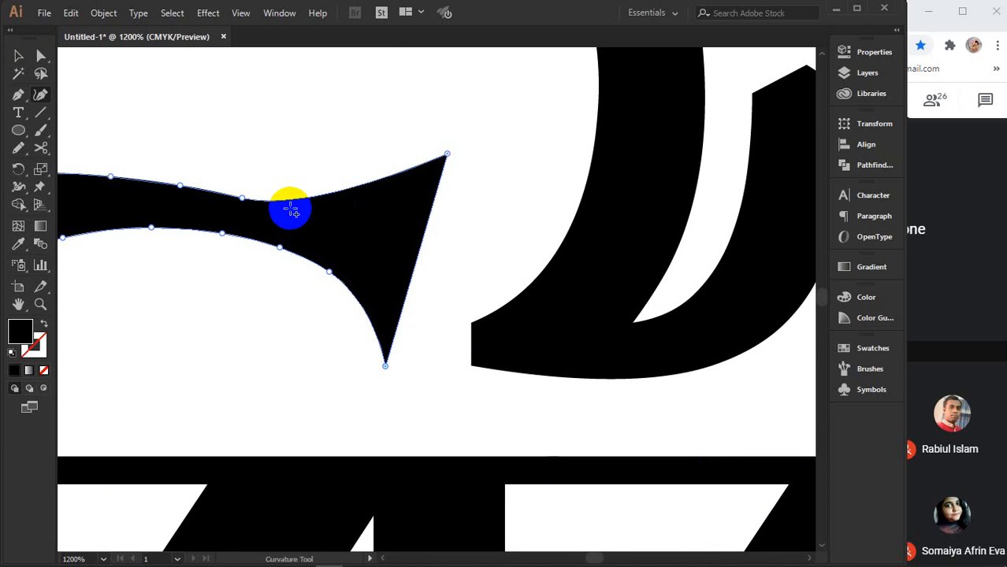
left_click_drag(241, 198, 296, 198)
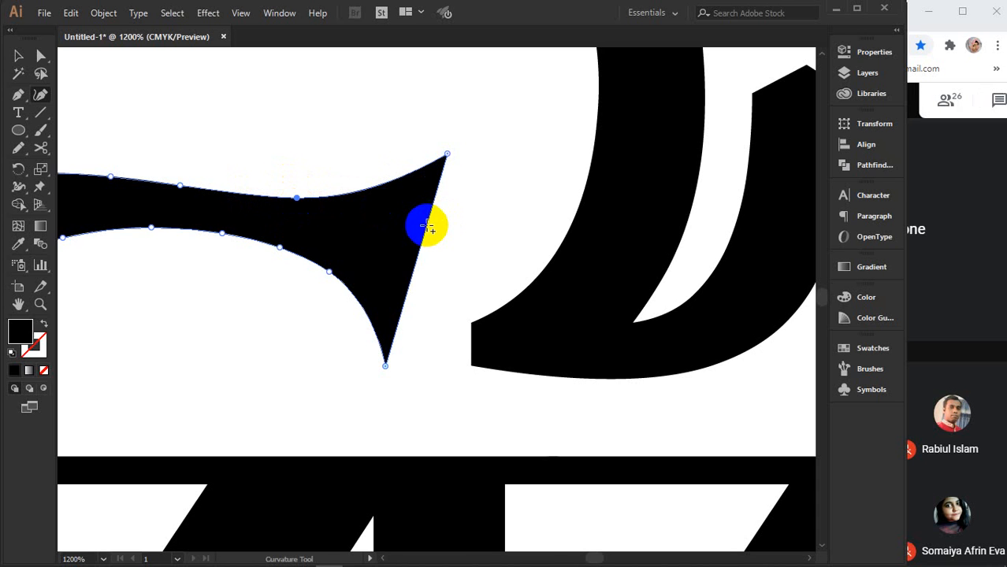
- Undo the bulge added to the curl's end edge, and raise the flare's lower corner to make the tip narrower
left_click_drag(431, 229, 445, 227)
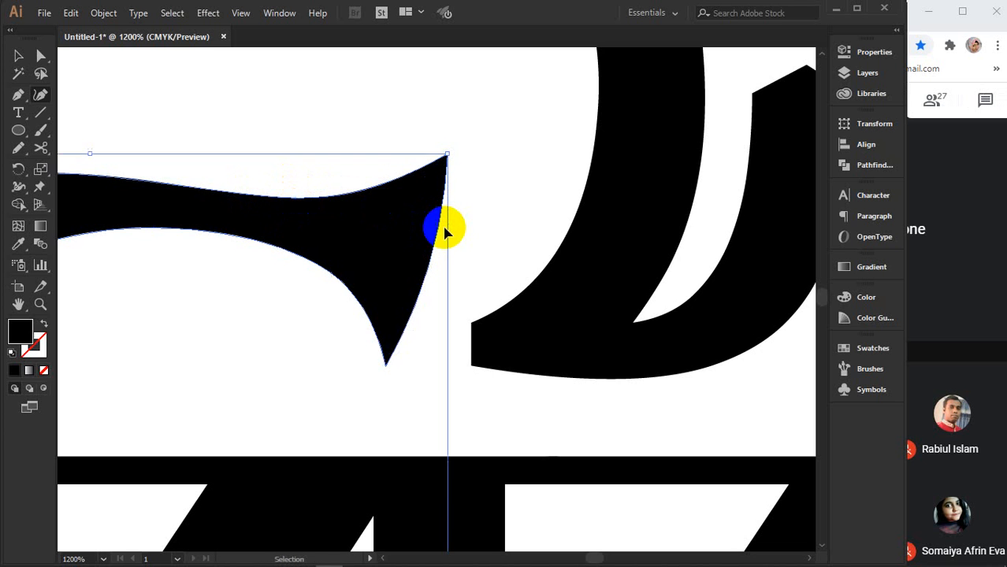
key("ctrl+z")
left_click_drag(386, 367, 411, 270)
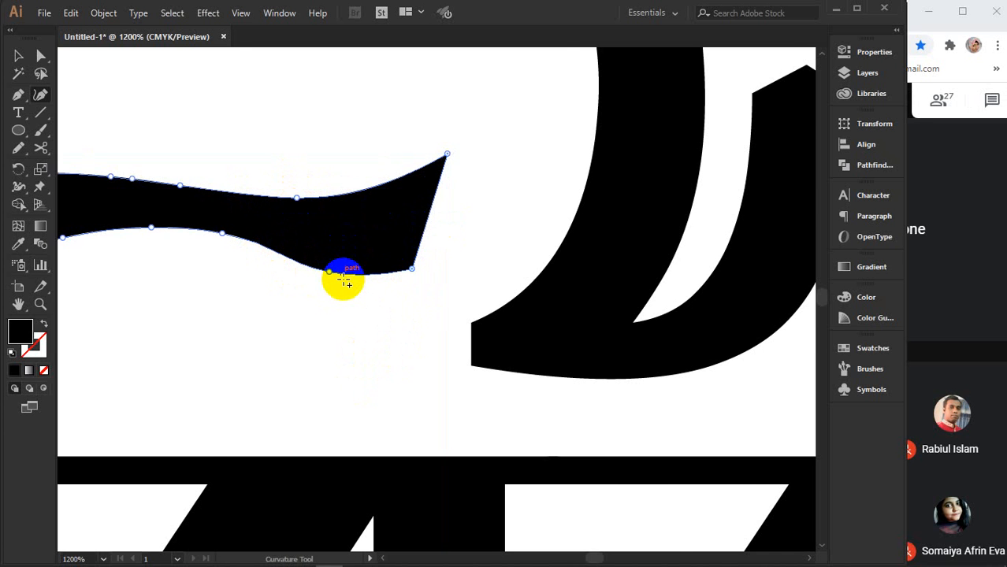
scroll(344, 279, "down", 3)
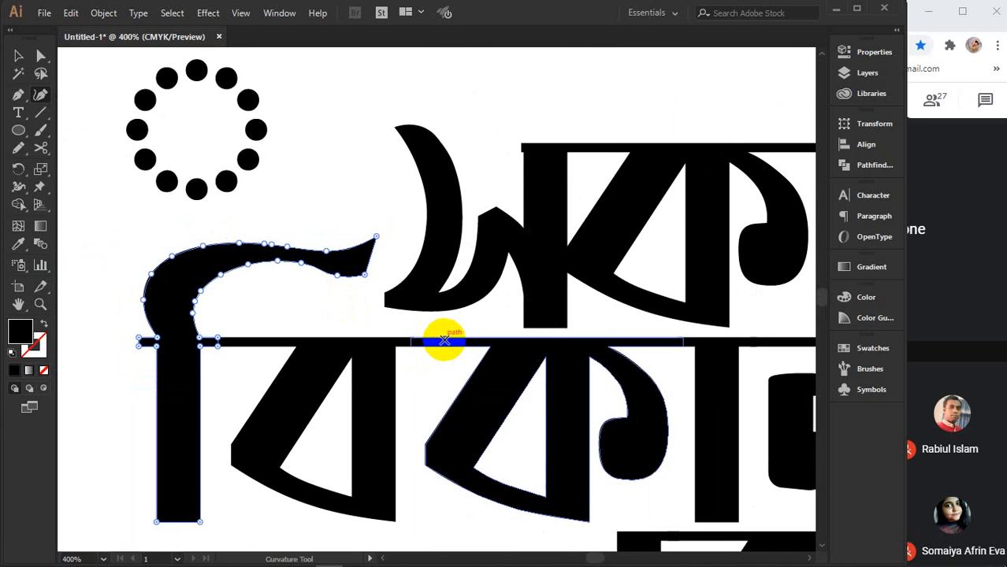
left_click_drag(459, 332, 221, 263)
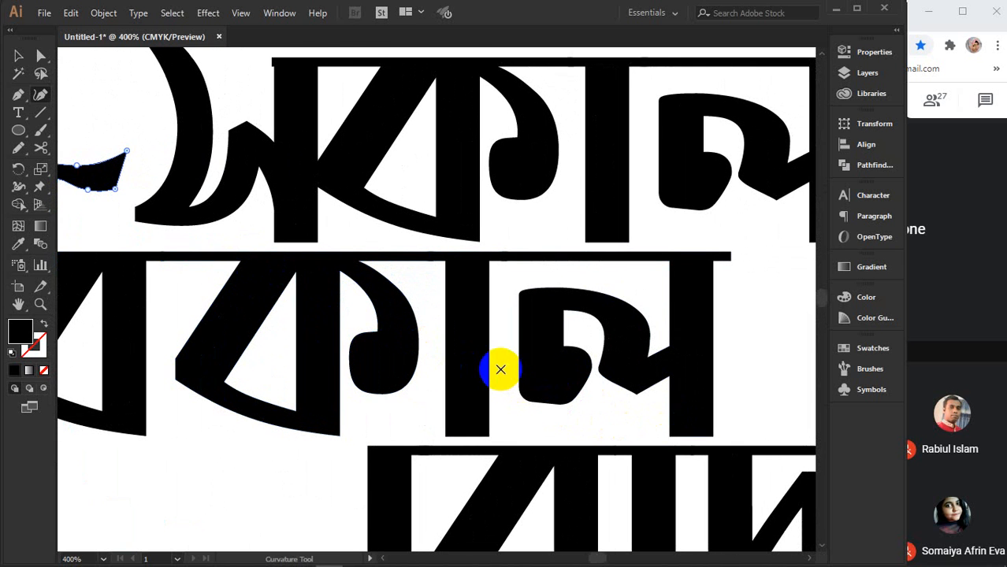
scroll(499, 367, "down", 2)
scroll(499, 366, "down", 5)
scroll(522, 400, "right", 6)
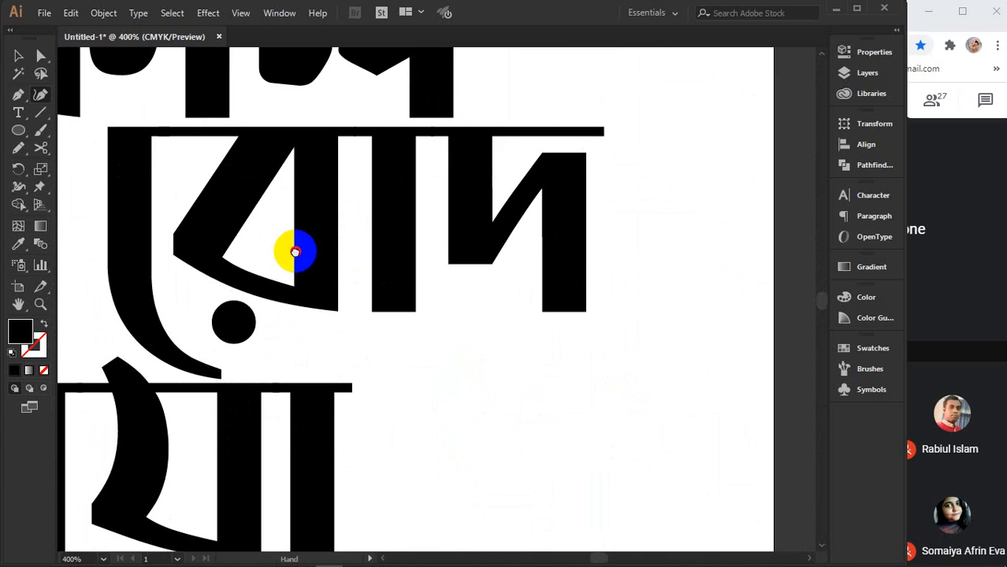
left_click(16, 57)
left_click(559, 282)
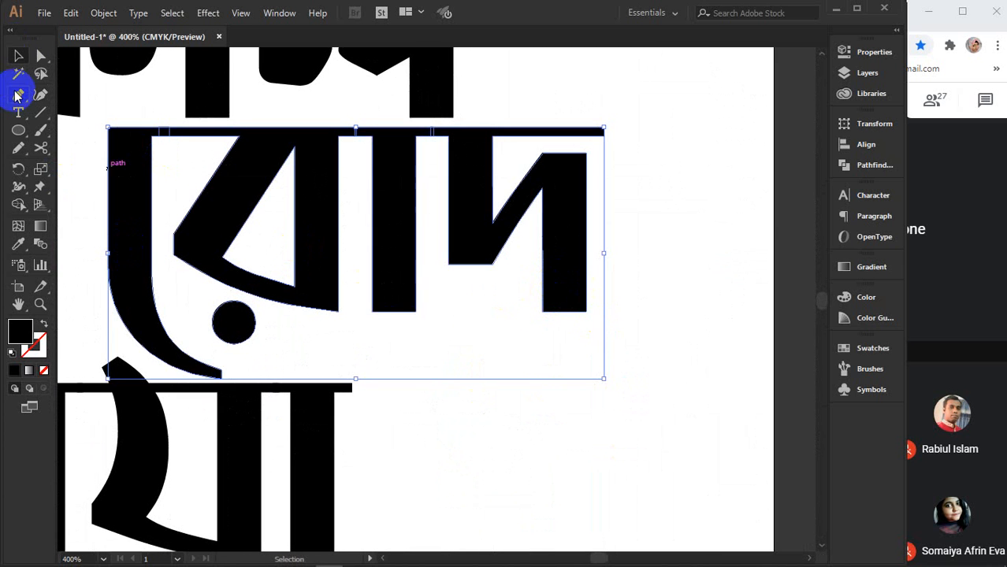
left_click(41, 94)
scroll(552, 301, "up", 3)
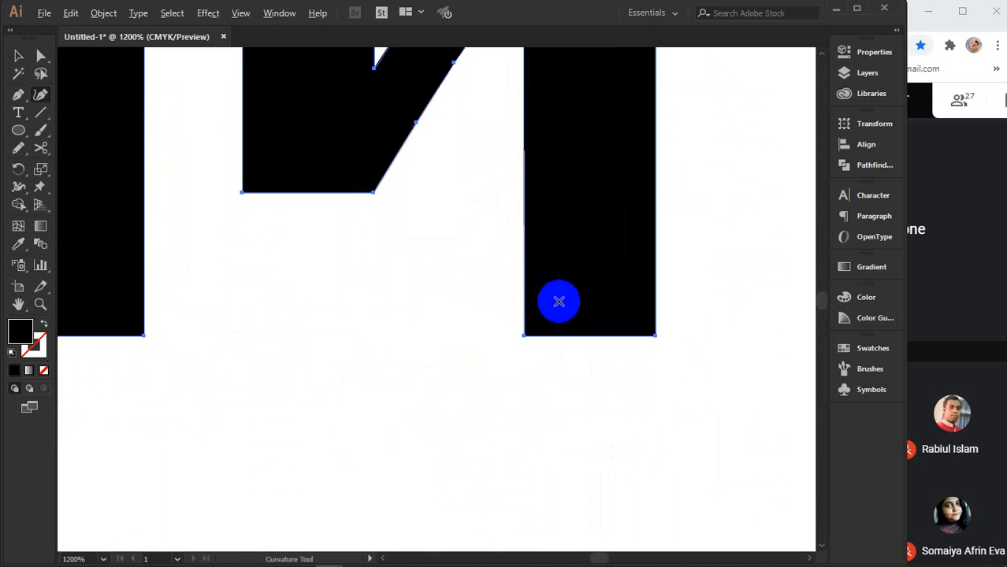
left_click_drag(670, 340, 475, 344)
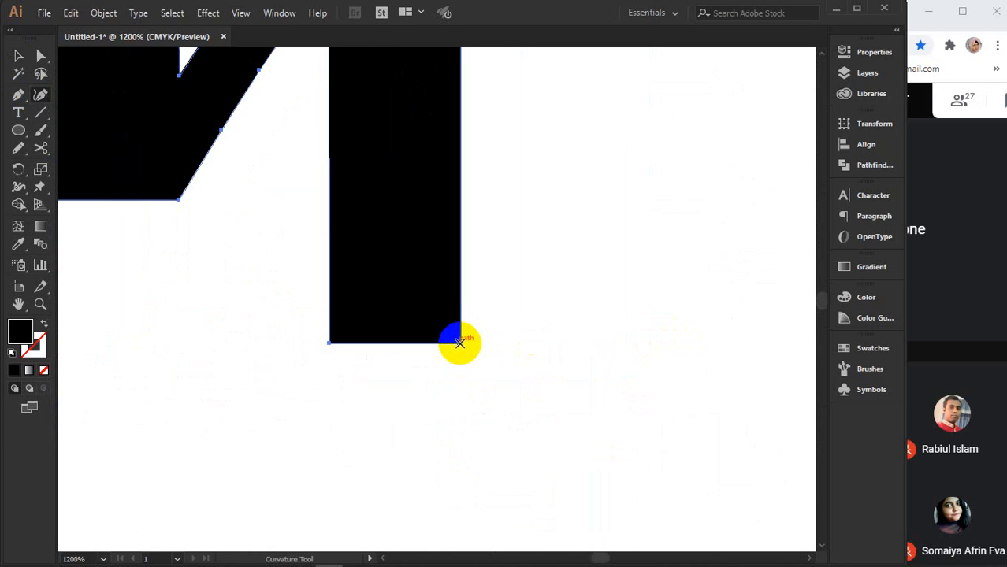
scroll(459, 343, "up", 4)
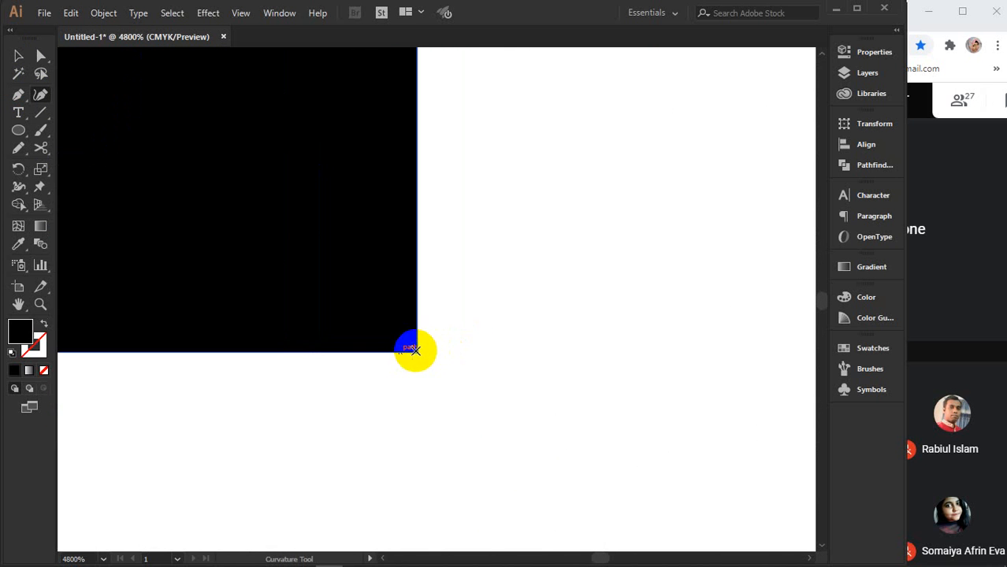
left_click(415, 352)
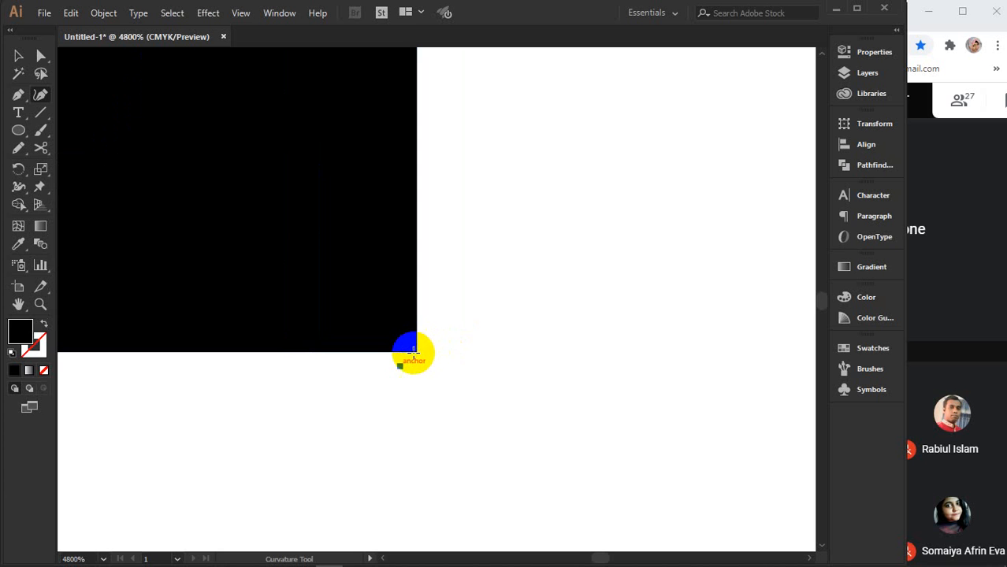
scroll(422, 356, "down", 4)
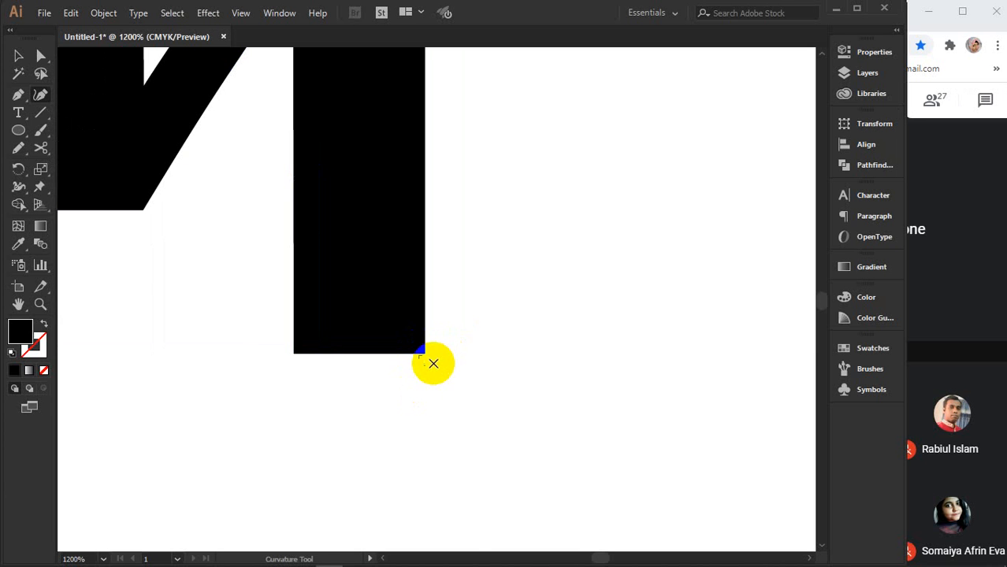
- Sweep the stem of "দ" in "রোদ" outward into a curved leg with the Curvature Tool, moving both bottom corners and bowing both side edges inward
left_click(19, 56)
left_click(371, 315)
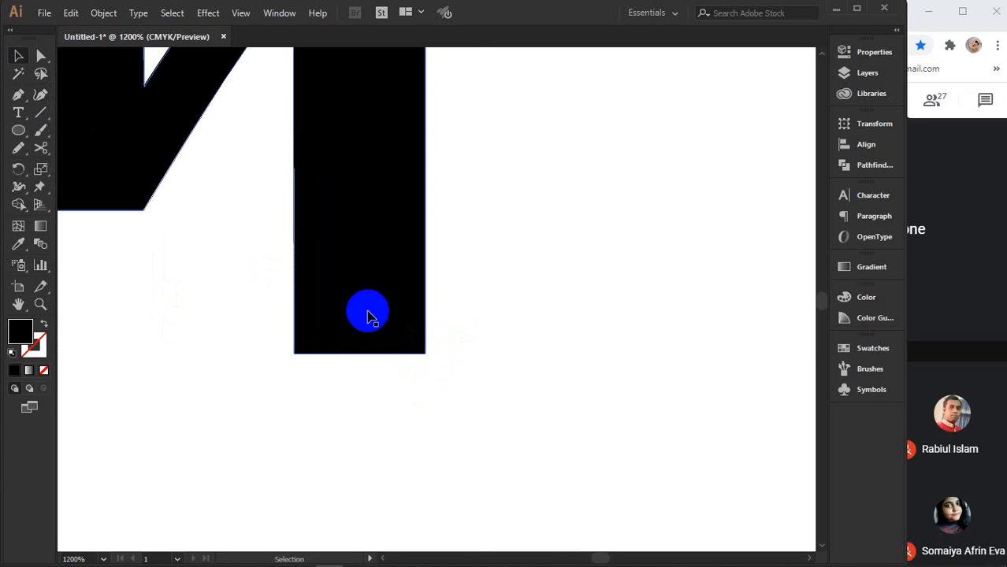
left_click(41, 95)
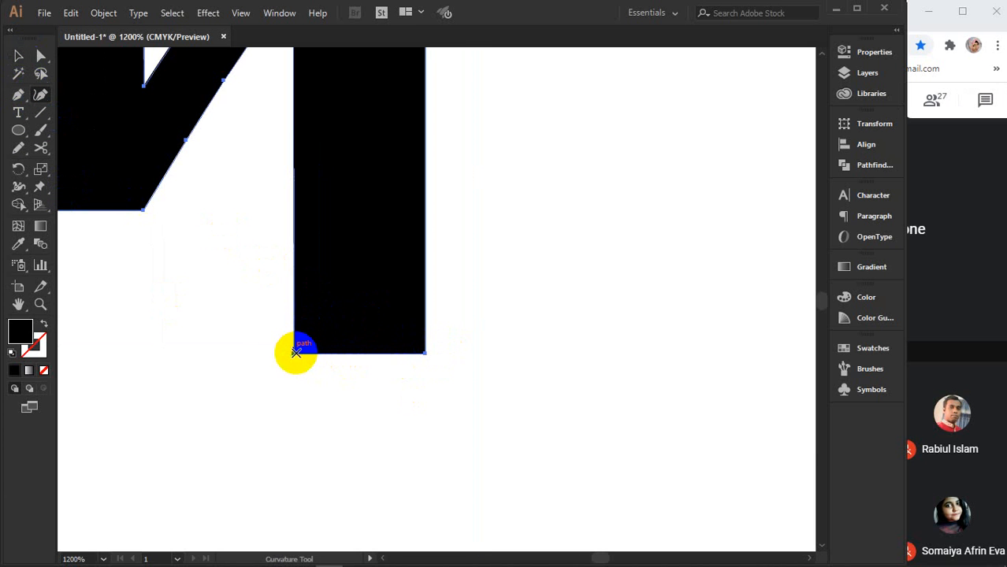
left_click(292, 353)
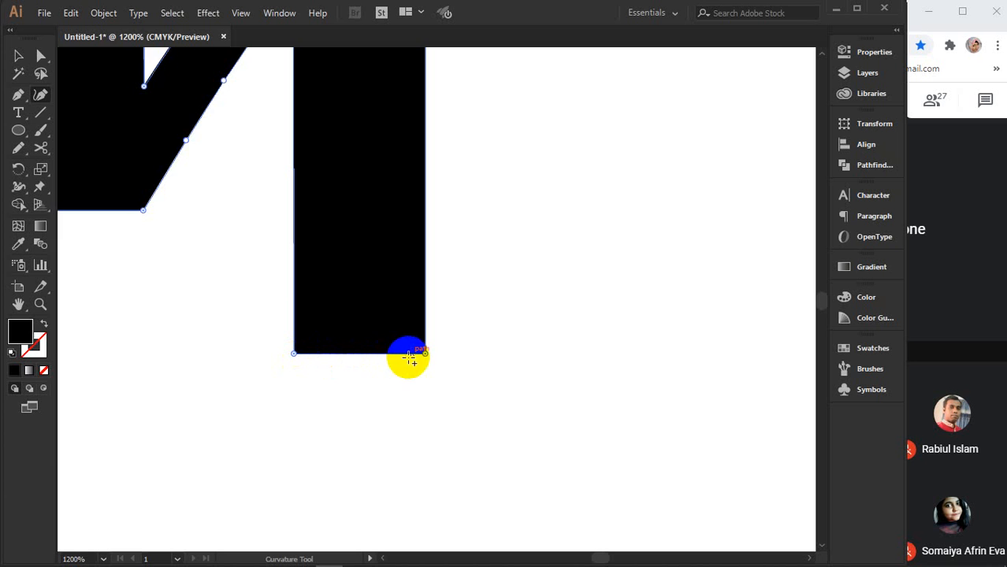
scroll(407, 346, "down", 2)
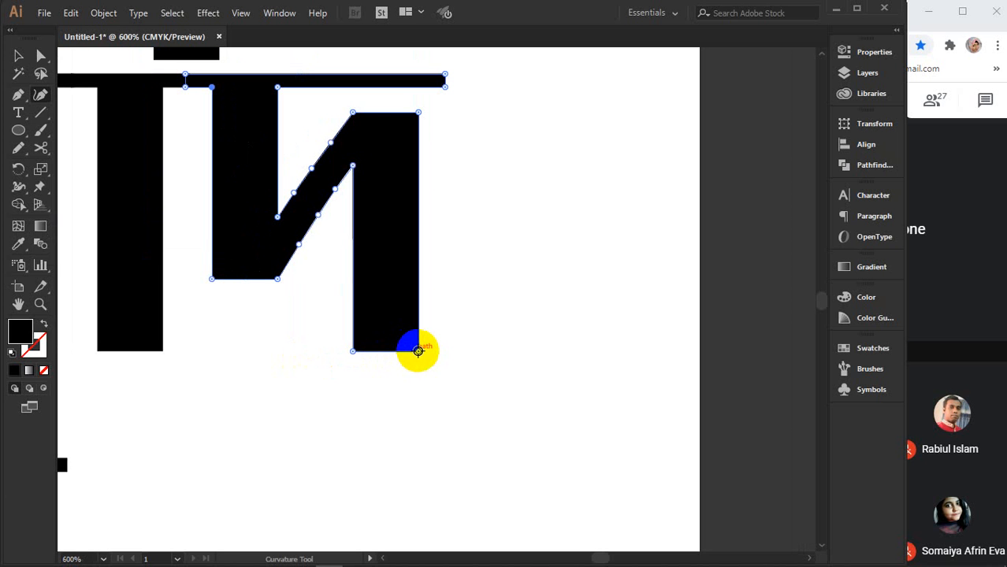
left_click_drag(418, 352, 470, 358)
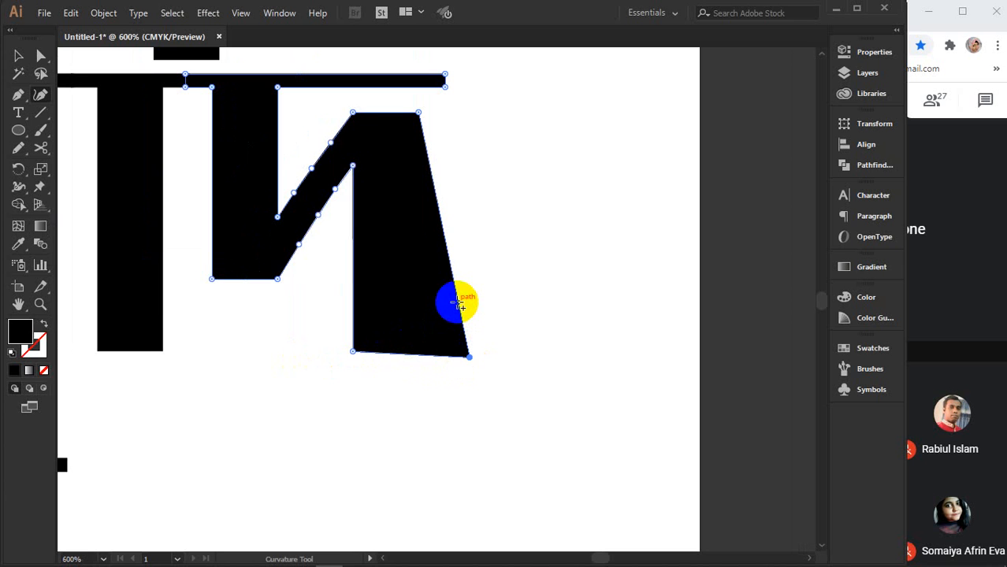
left_click_drag(458, 304, 434, 314)
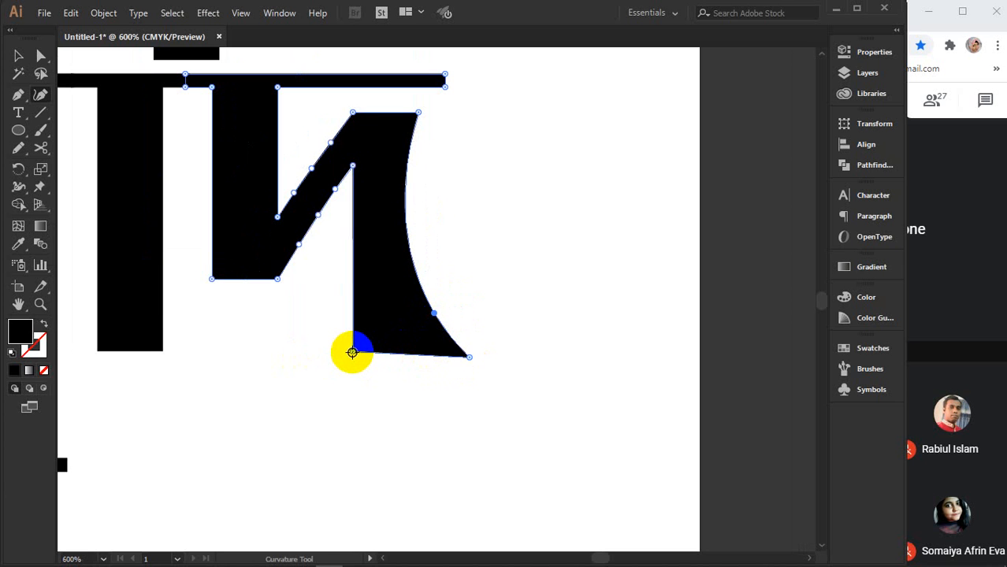
left_click_drag(352, 353, 416, 384)
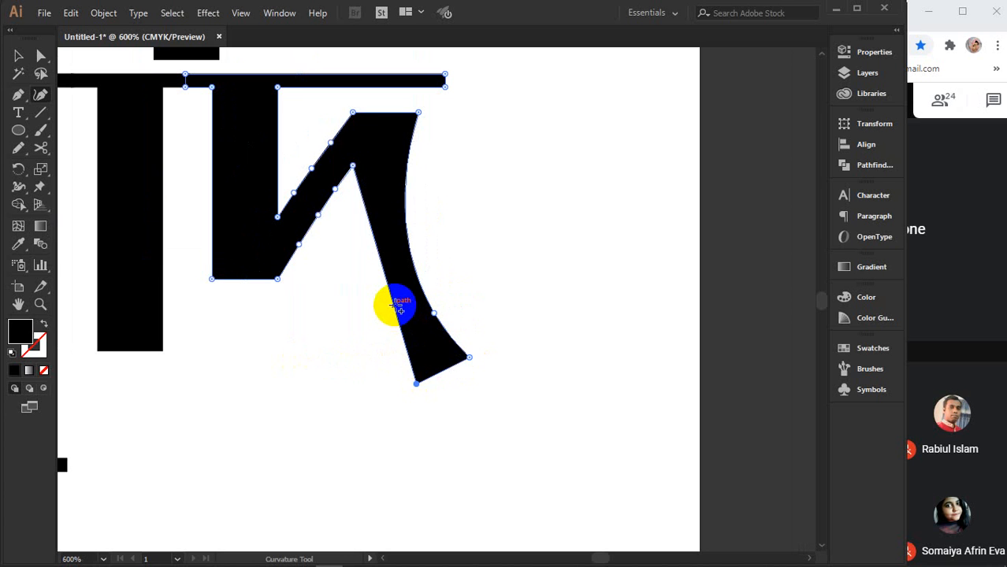
left_click_drag(393, 306, 372, 322)
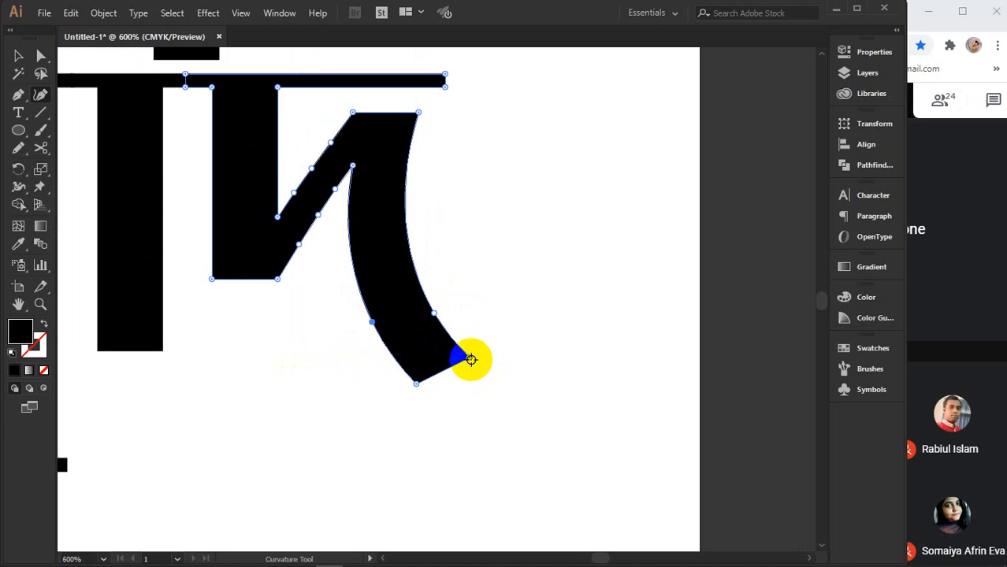
- Extend the "দ" leg into a pointed flare by pulling its tip outward and up, smoothing the upper curve with an added anchor, and lowering the bottom corner
left_click_drag(471, 359, 536, 344)
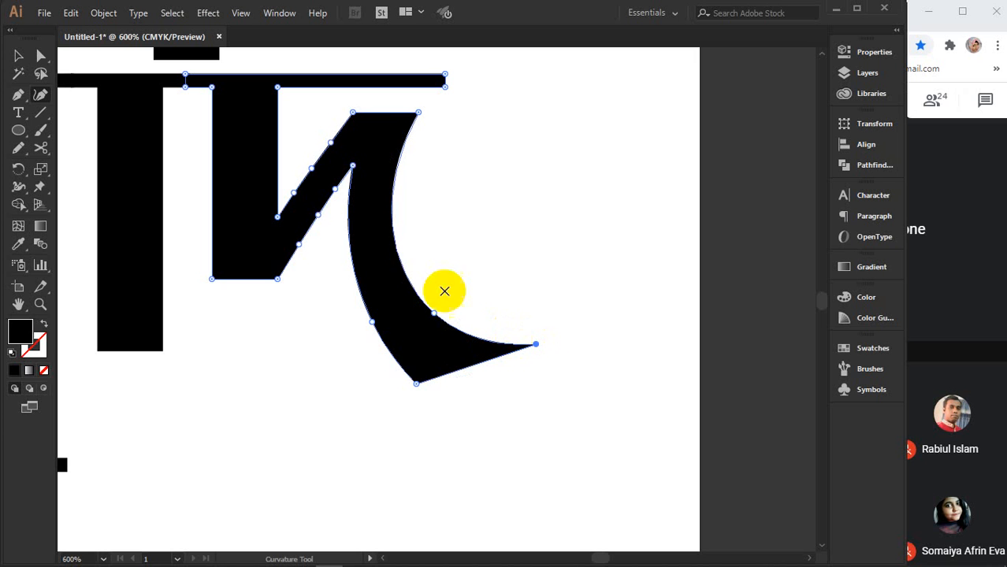
left_click(401, 261)
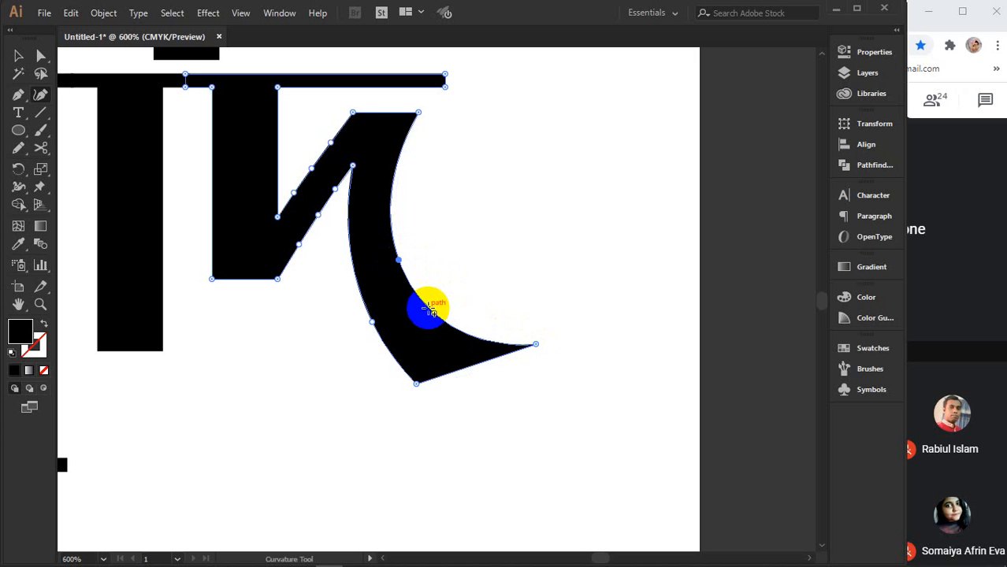
left_click_drag(433, 315, 452, 304)
left_click_drag(533, 344, 562, 313)
left_click(426, 383)
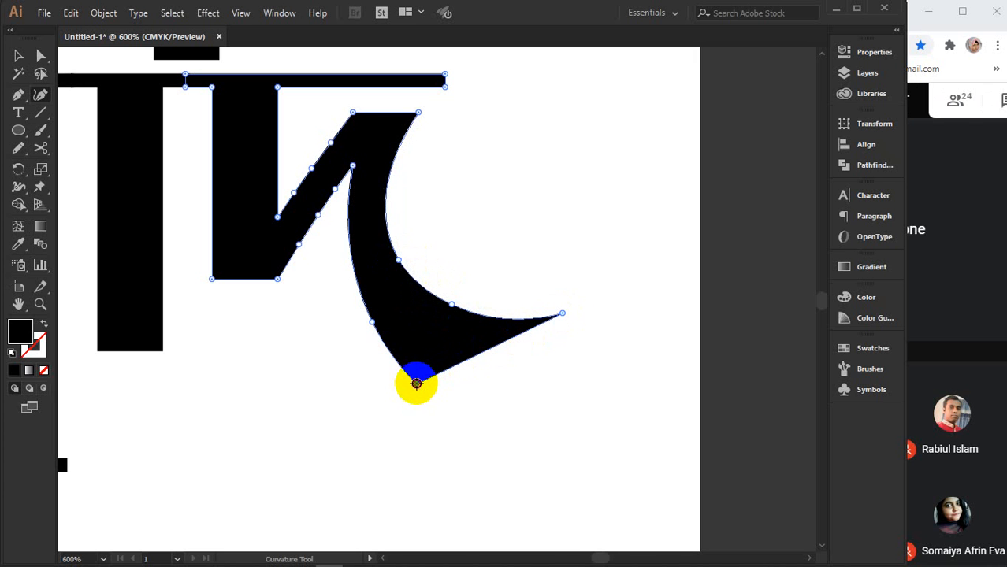
left_click_drag(416, 383, 443, 406)
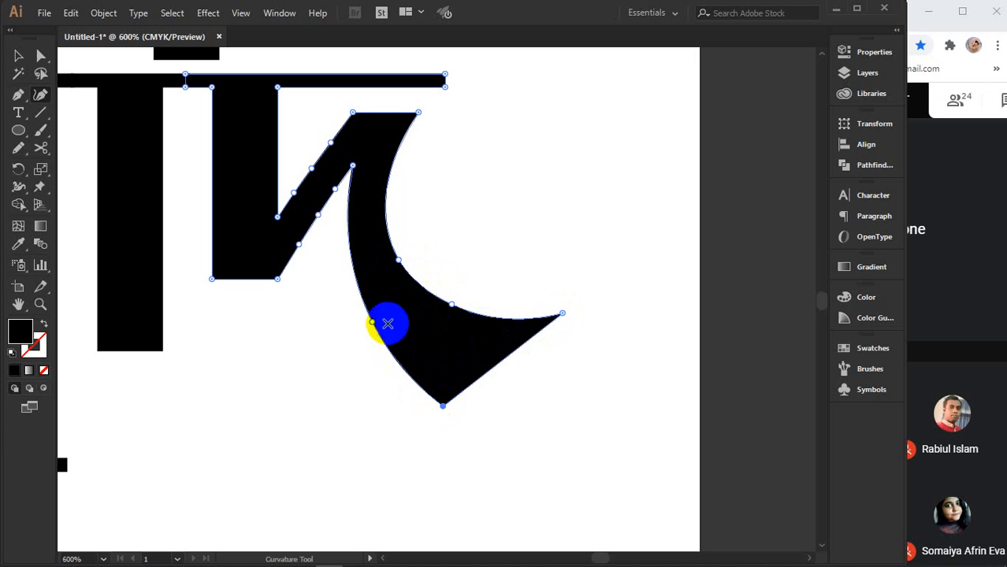
left_click_drag(397, 259, 404, 265)
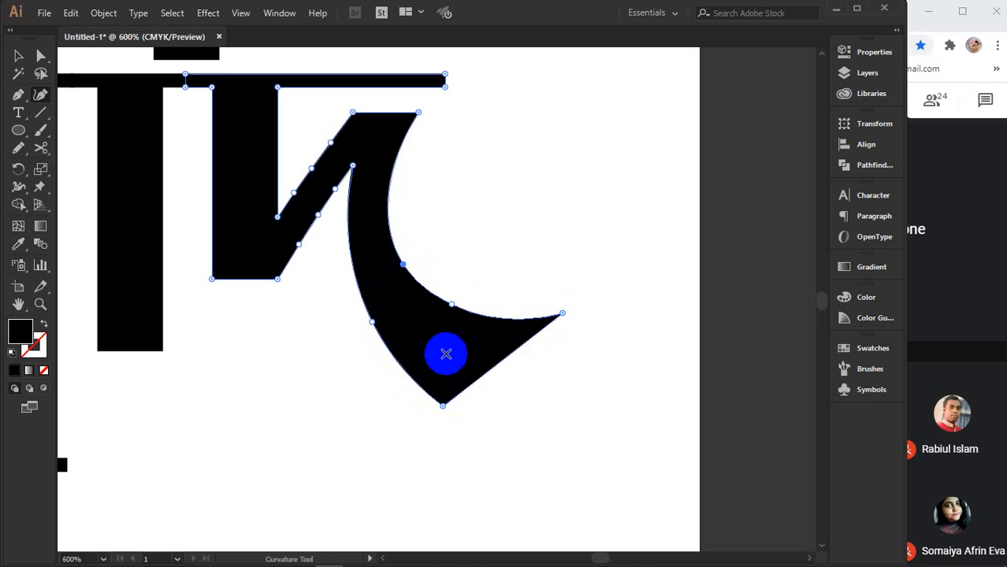
left_click(18, 57)
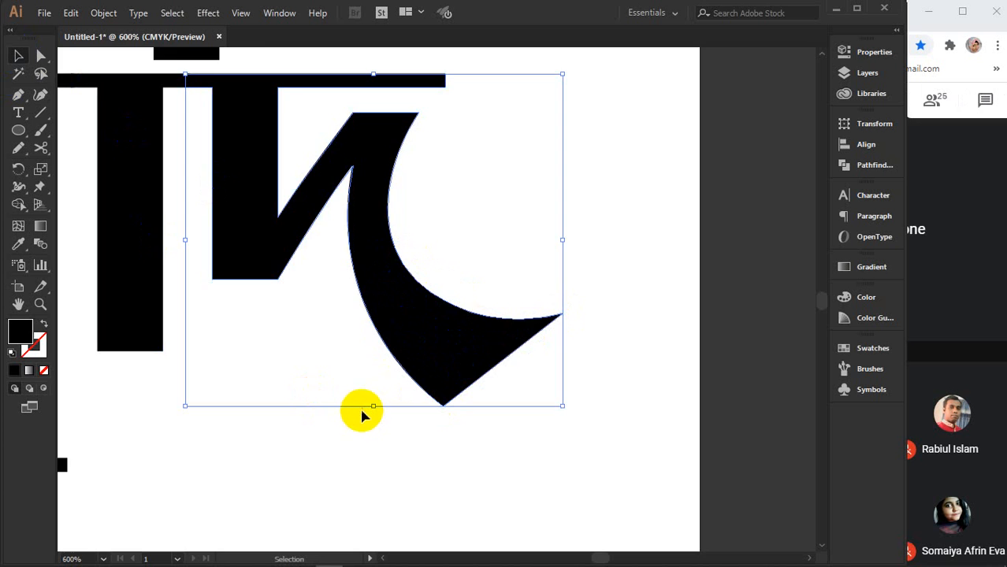
scroll(362, 414, "down", 3, "alt")
left_click_drag(338, 461, 490, 368)
left_click(490, 368)
- Move the dotted circle into the space above the "ি" curl, beside the "স" of "সকাল", and deselect it
scroll(483, 356, "down", 2)
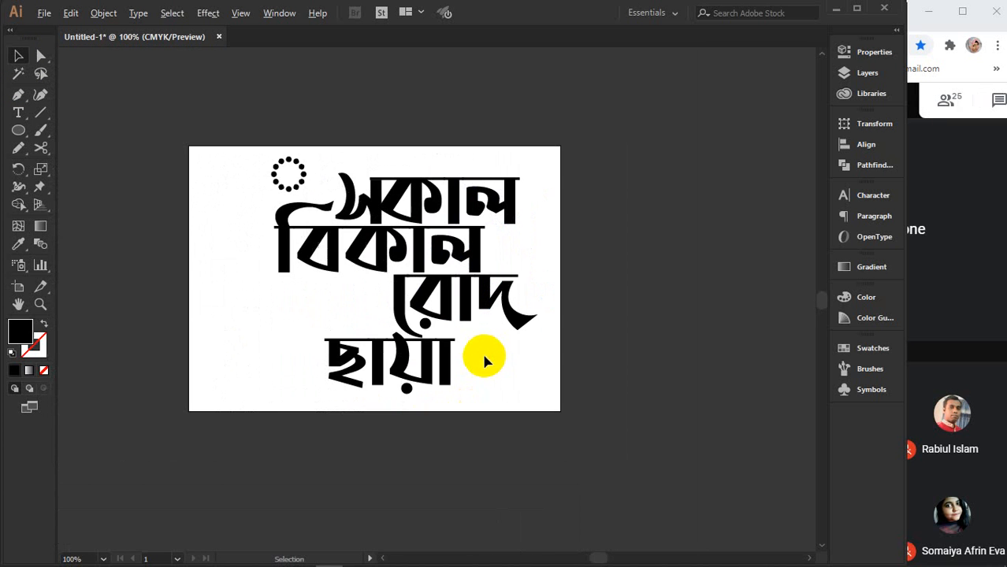
scroll(439, 304, "up", 1)
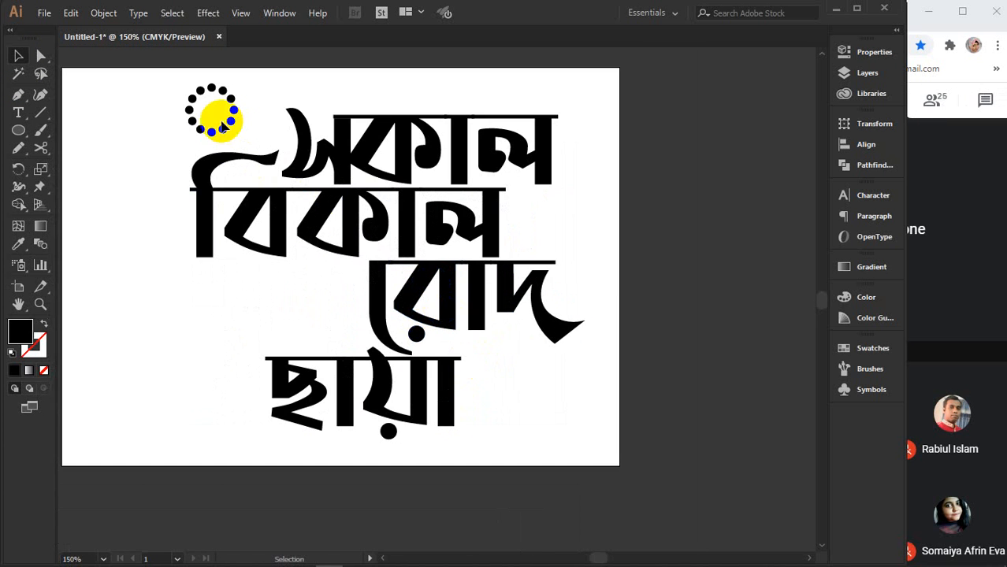
left_click_drag(223, 120, 265, 126)
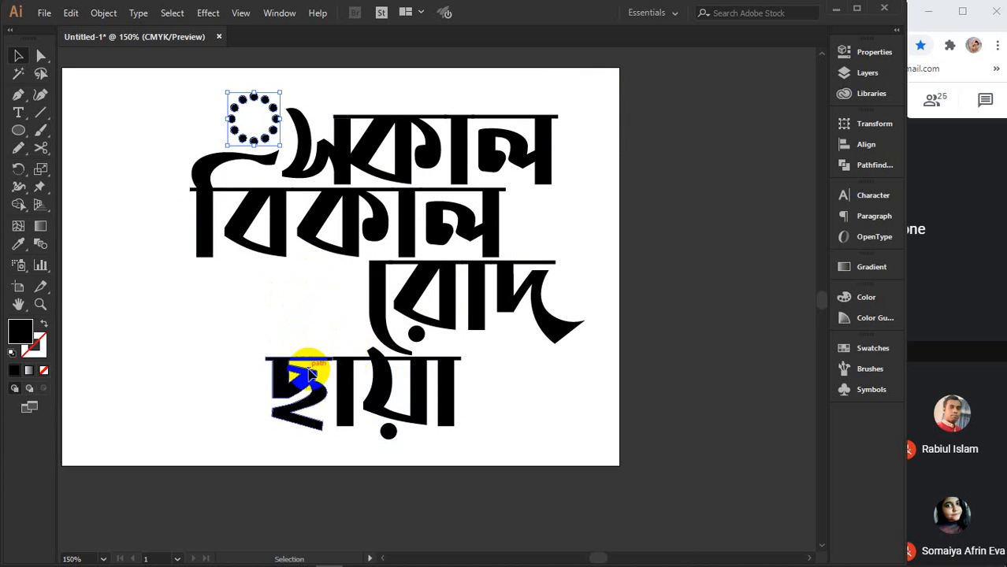
left_click(607, 225)
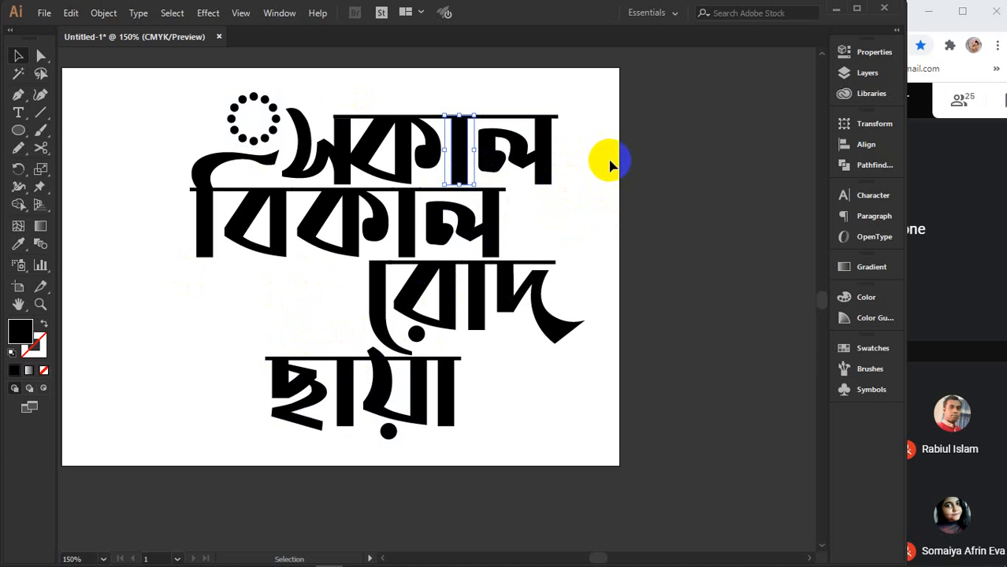
- Group all the separate letter pieces of "সকাল" so the word selects as one object
left_click_drag(609, 162, 318, 106)
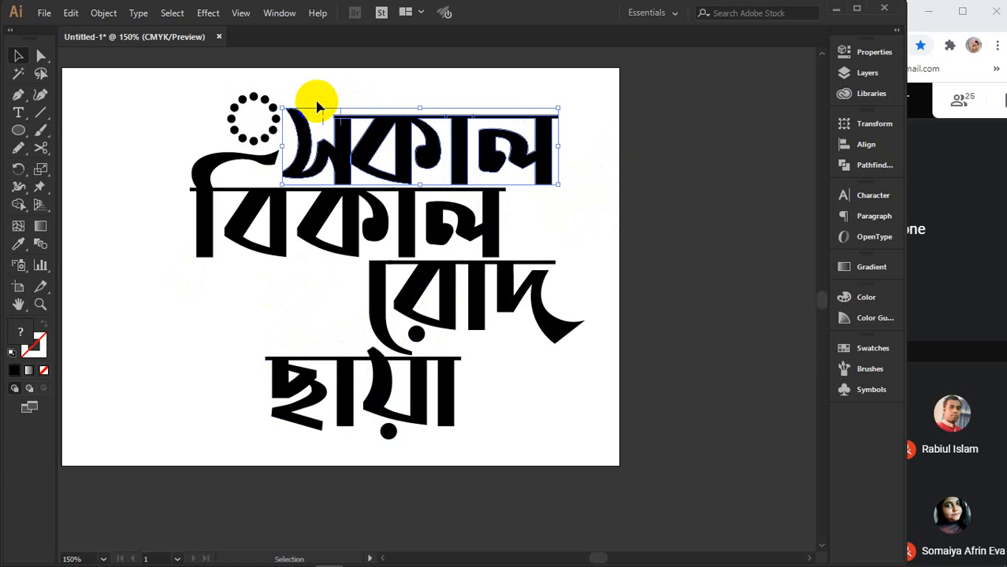
key("a")
key("v")
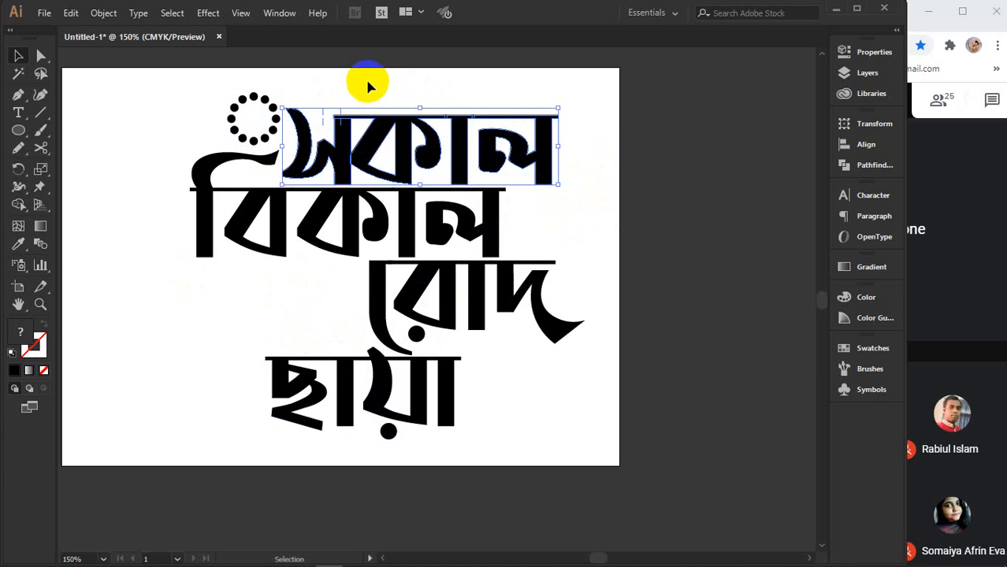
left_click(365, 77)
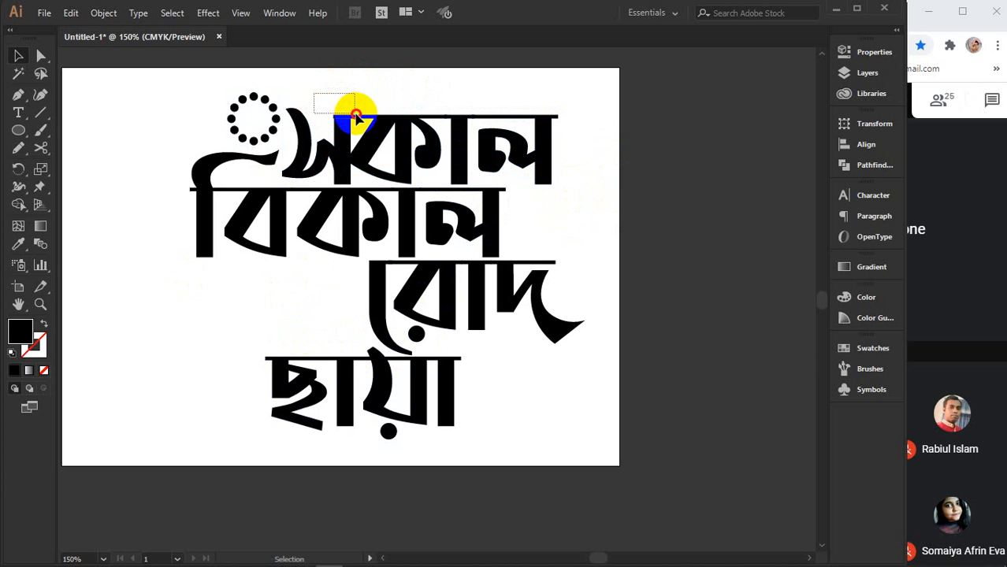
left_click_drag(356, 116, 355, 115)
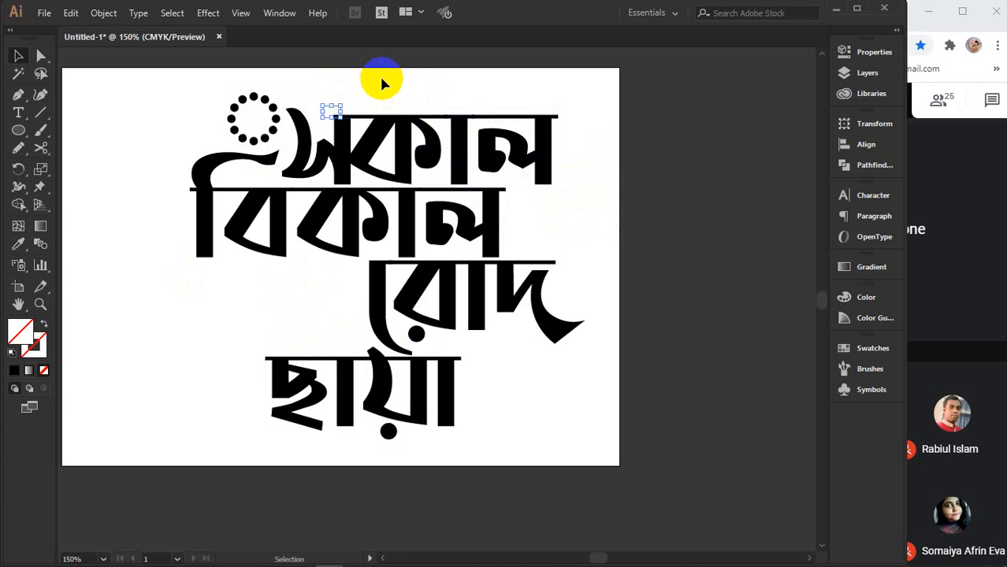
left_click_drag(573, 160, 326, 119)
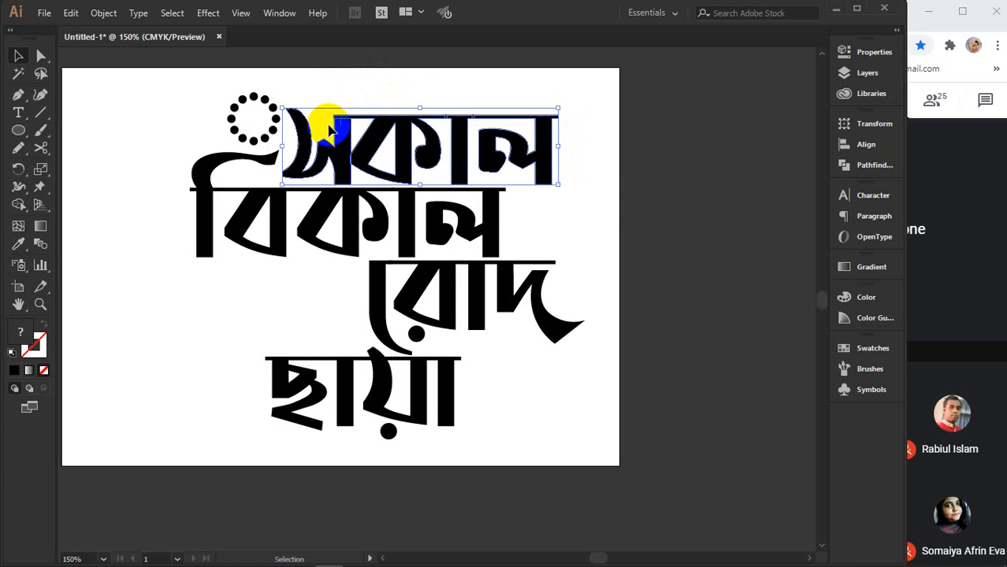
key("a")
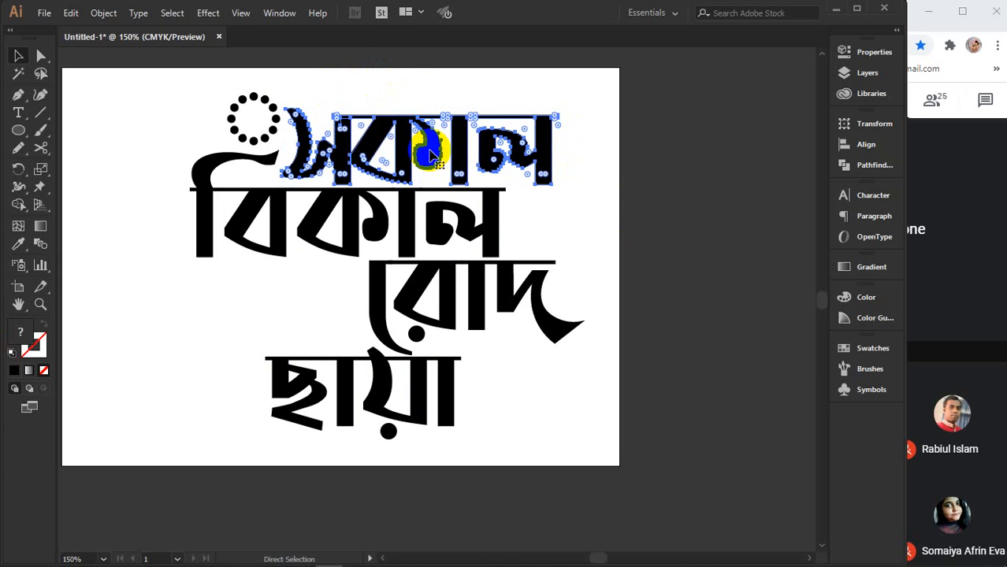
key("v")
left_click(382, 203)
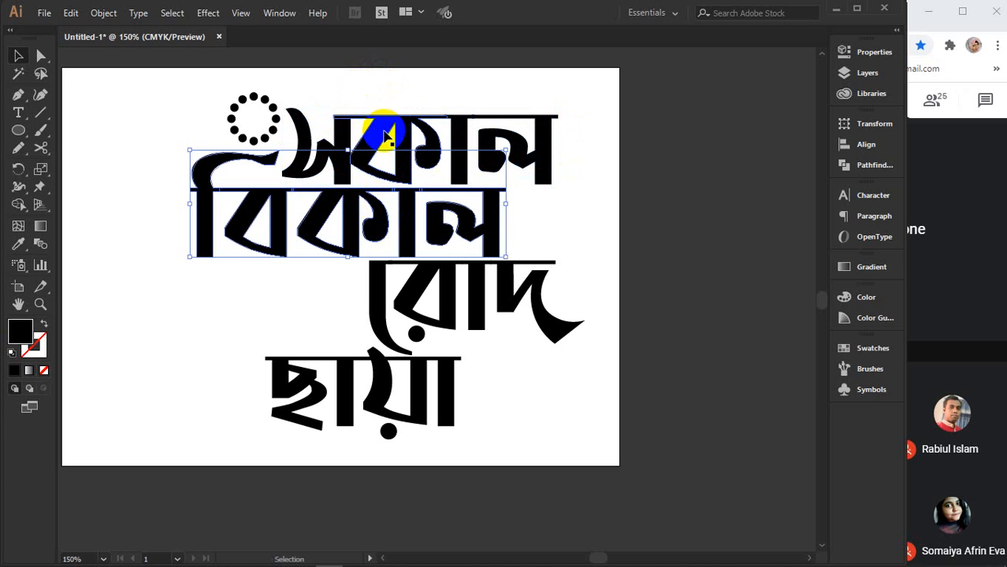
left_click(385, 135)
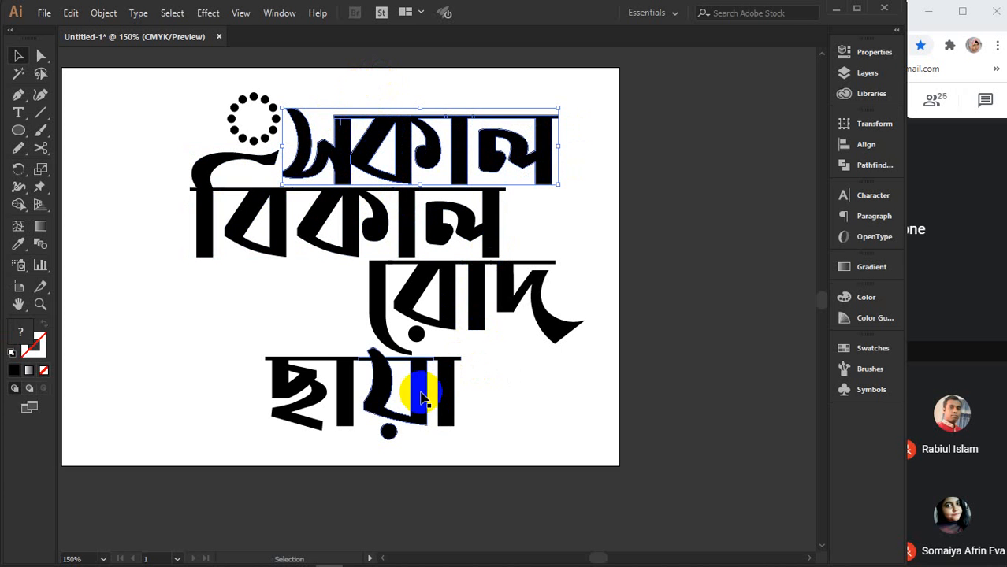
- Fill all four words and the dotted circle with off-white #F9F9F9
left_click_drag(162, 80, 590, 435)
double_click(21, 332)
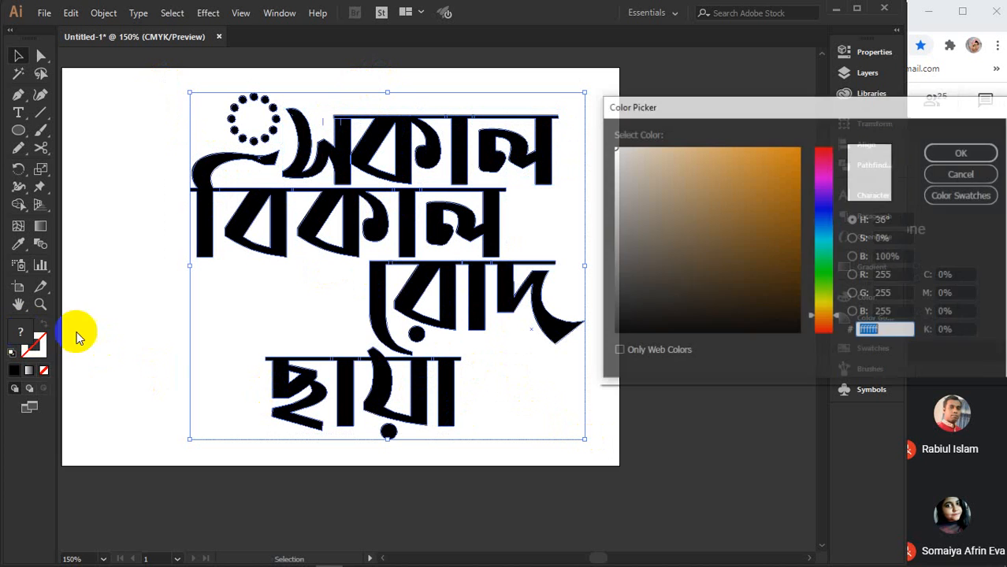
left_click_drag(685, 250, 597, 147)
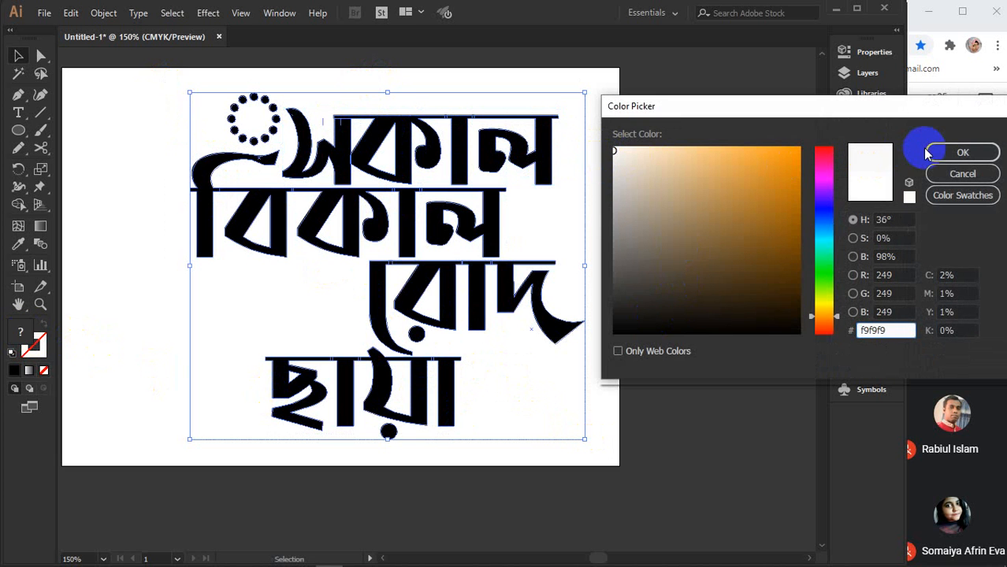
left_click(961, 153)
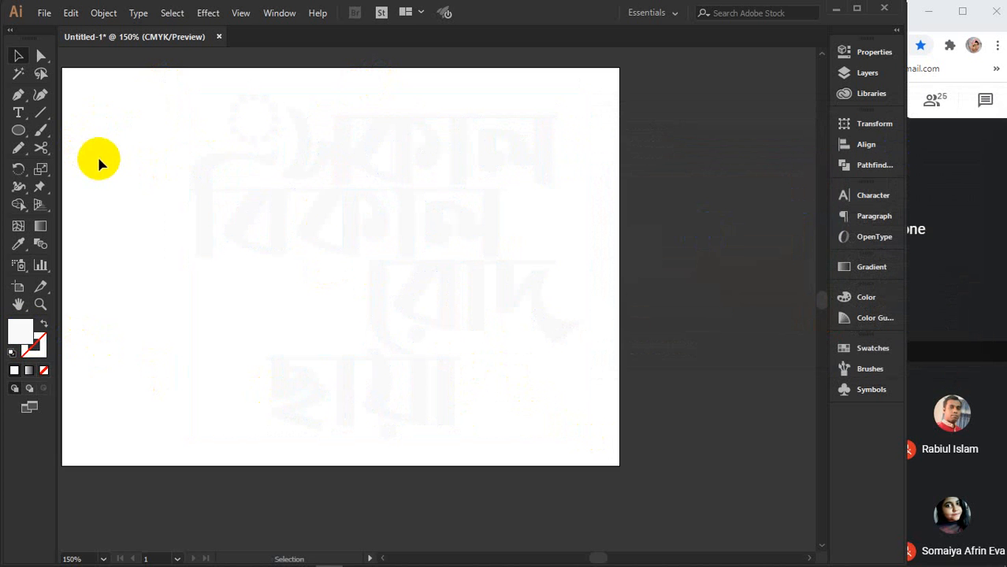
left_click_drag(243, 218, 193, 259)
key("ctrl+z")
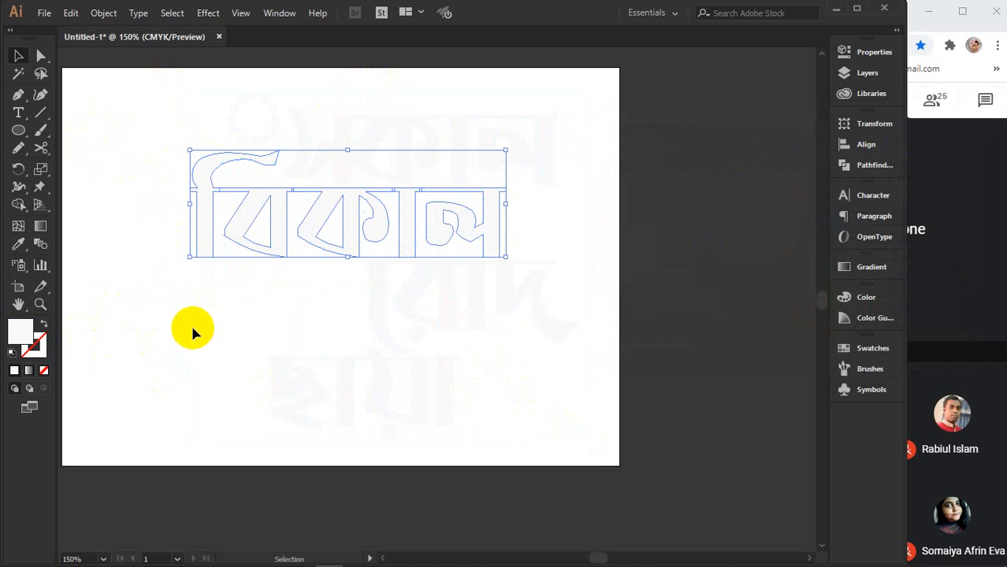
- Fill all four words and the dotted circle with pure white #FFFFFF and deselect them
left_click(126, 198)
left_click_drag(196, 96, 622, 497)
double_click(19, 331)
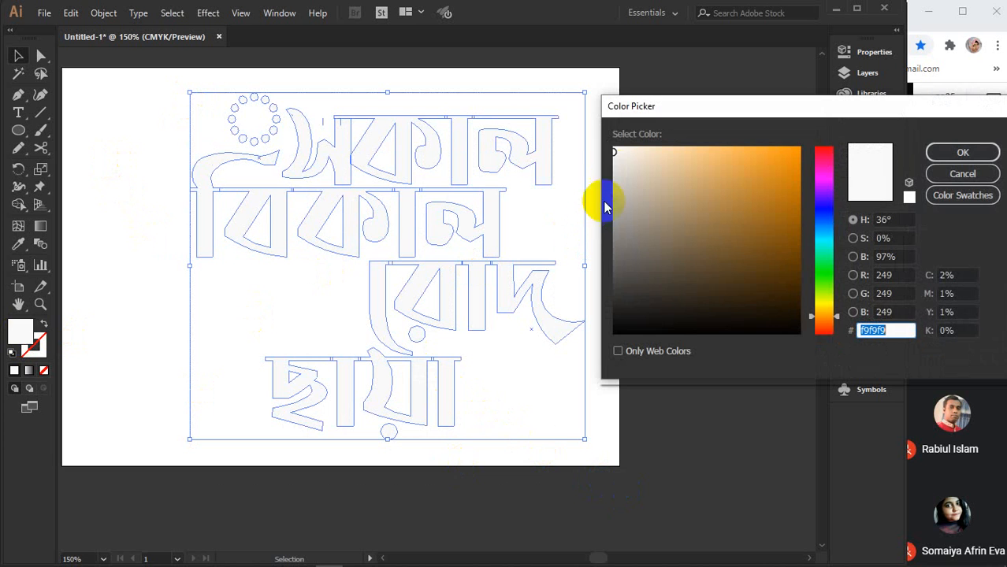
left_click_drag(617, 161, 609, 131)
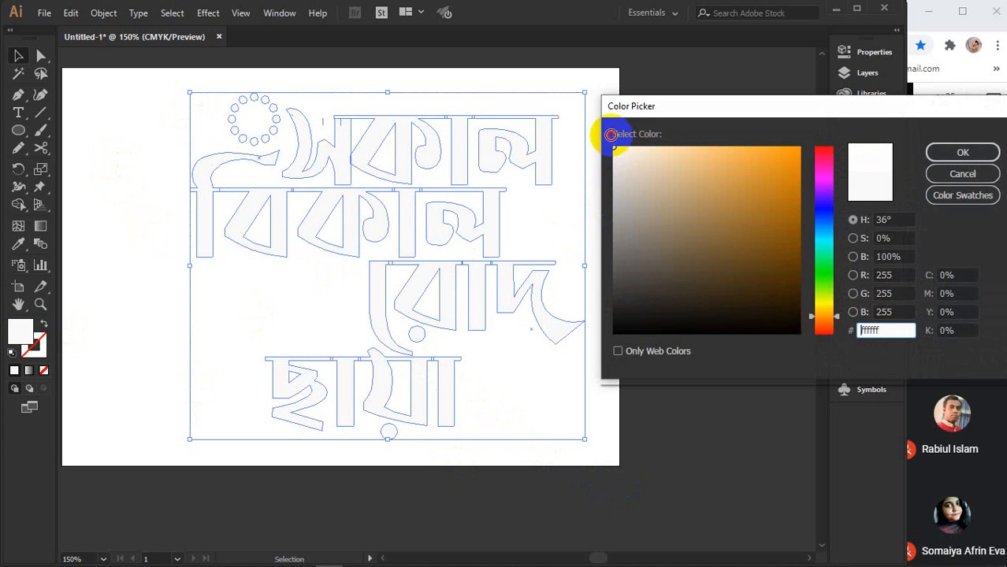
left_click(942, 153)
left_click(734, 172)
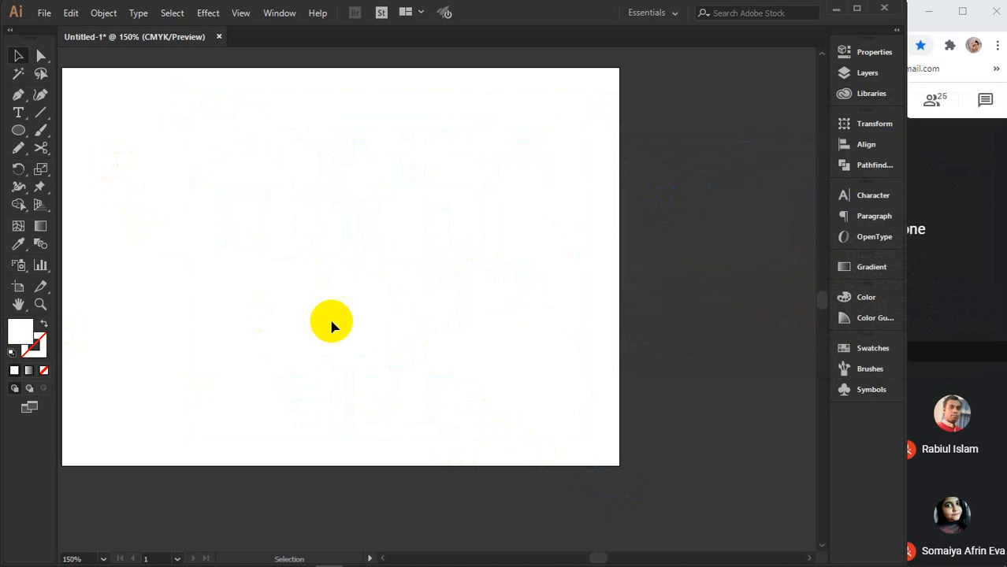
- Draw a rectangle covering the whole artboard and fill it with black #000000
left_click_drag(18, 131, 101, 129)
left_click_drag(62, 68, 618, 463)
left_click(26, 341)
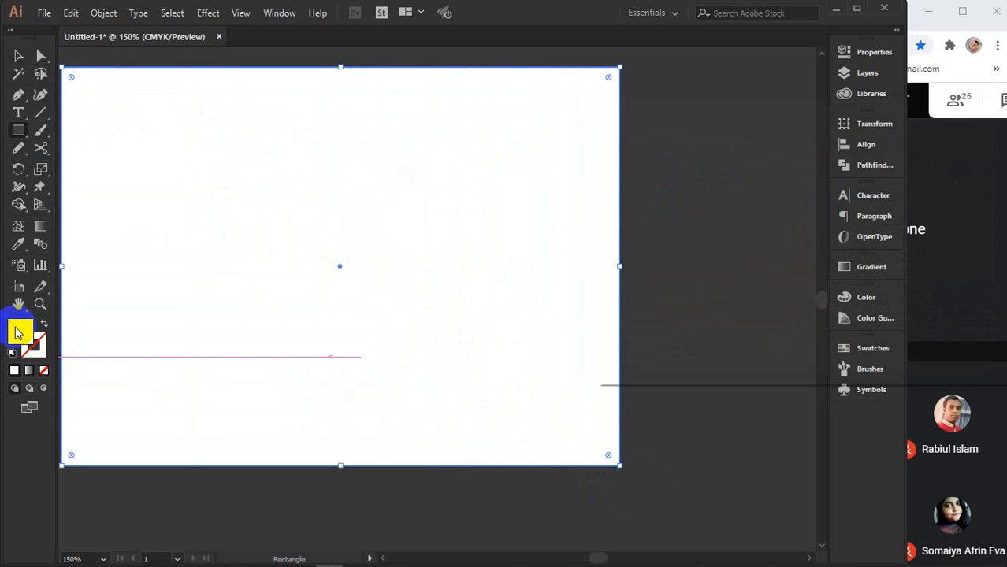
left_click_drag(620, 295, 612, 338)
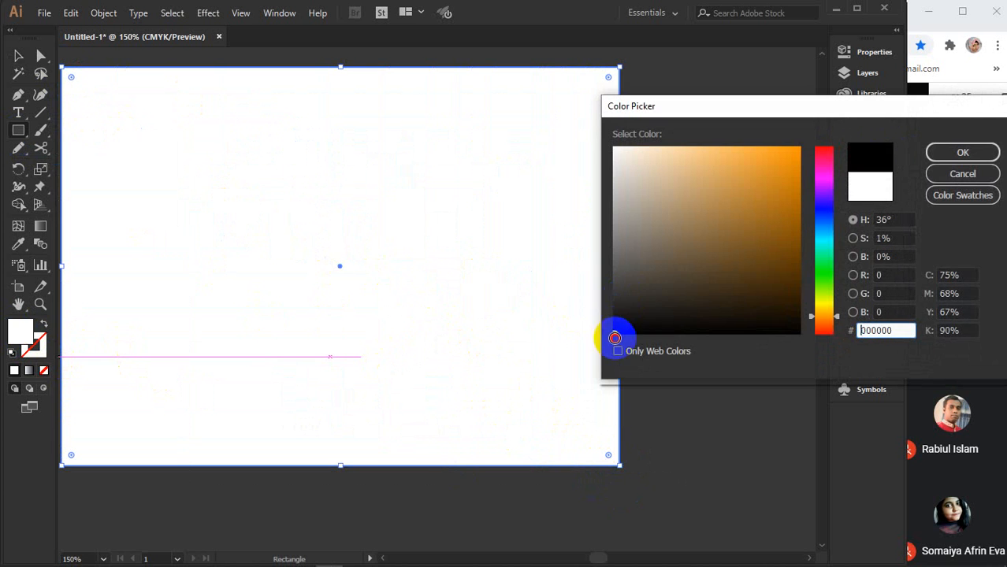
left_click(948, 156)
- Send the black rectangle to the back, behind the white lettering, and deselect it
right_click(270, 198)
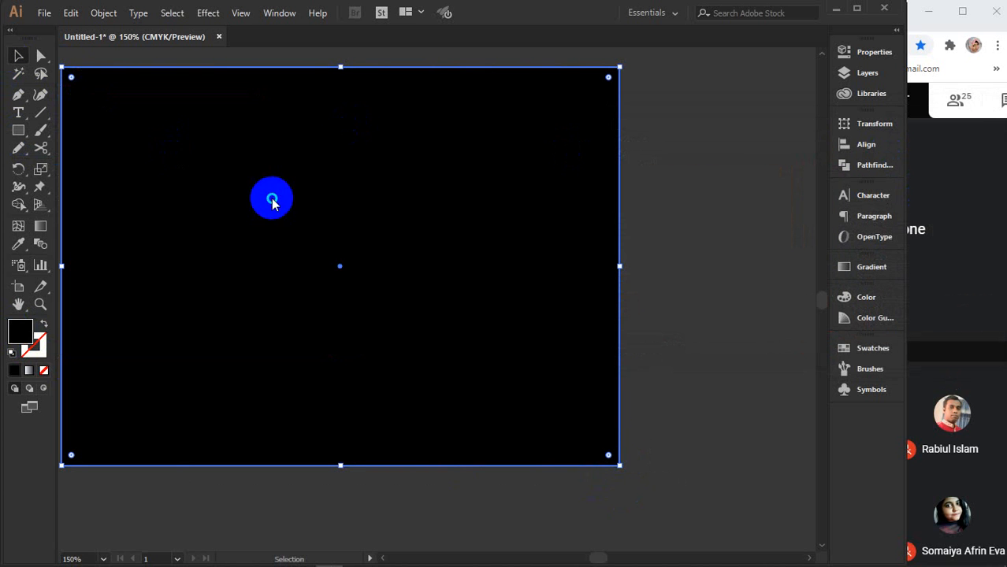
mouse_move(348, 427)
left_click(496, 464)
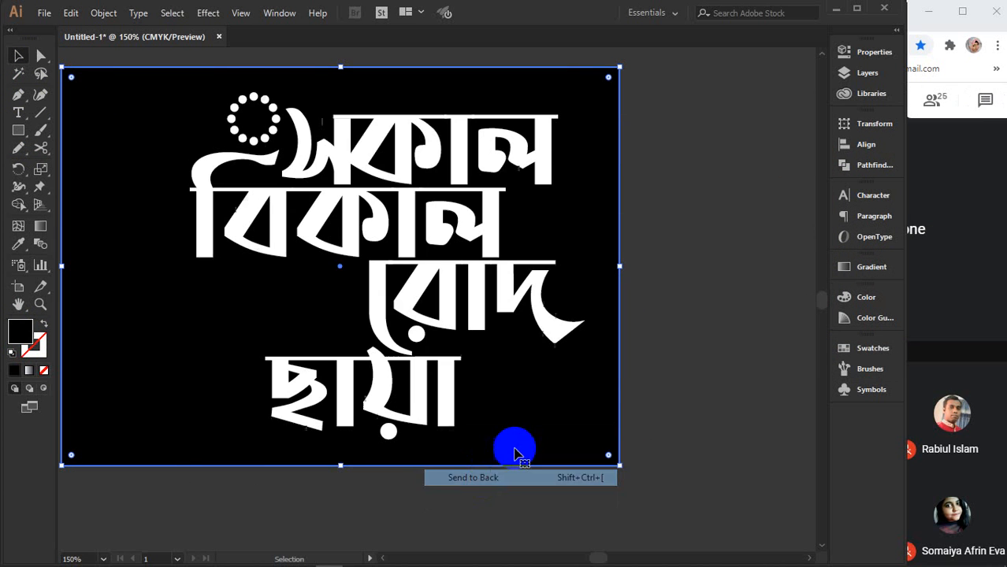
left_click(696, 296)
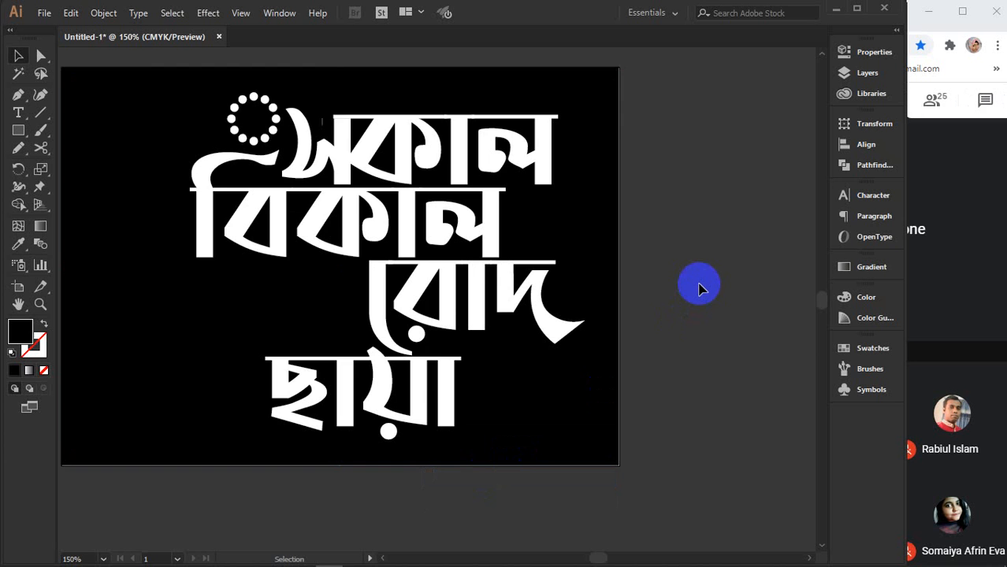
scroll(701, 289, "down", 1)
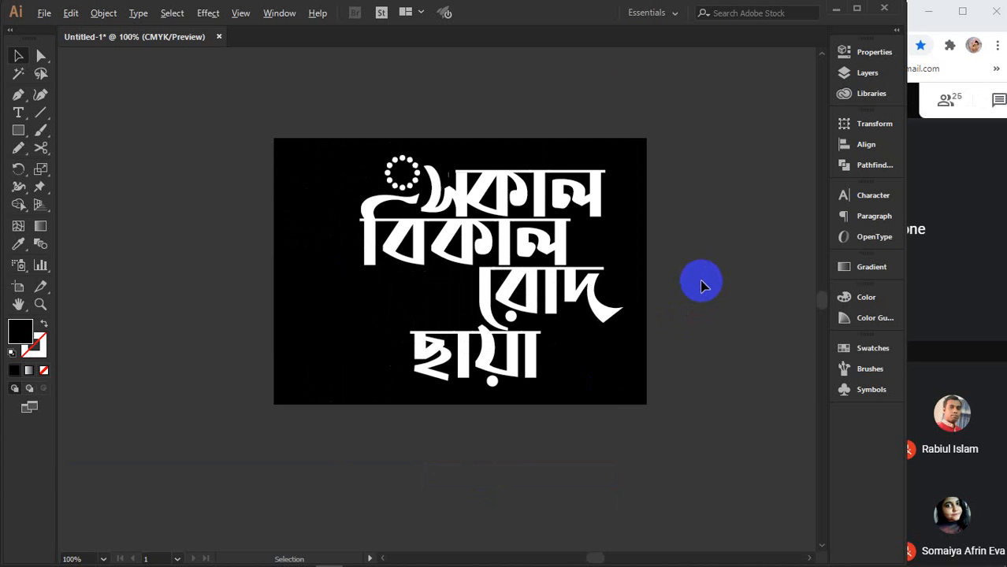
scroll(701, 285, "up", 1)
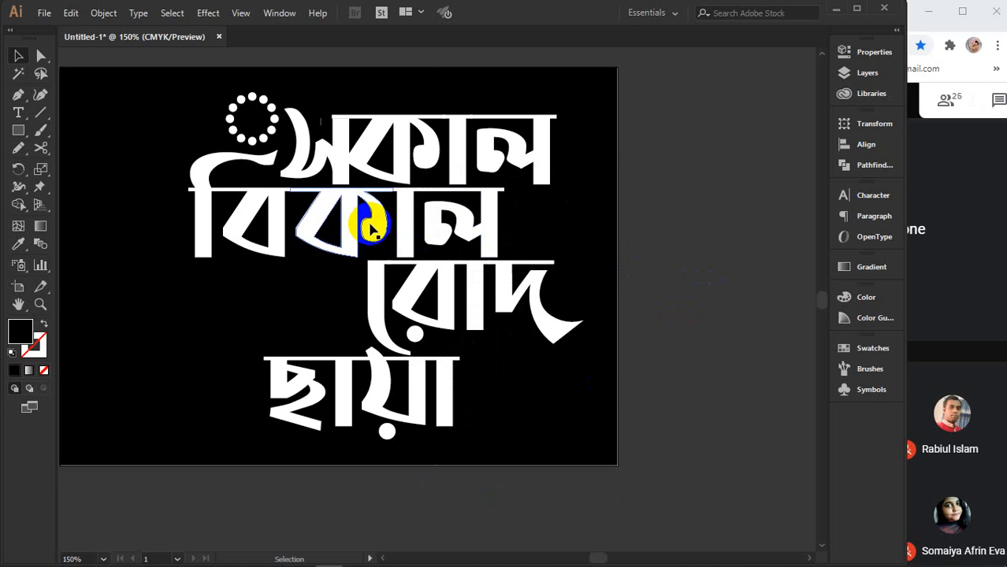
- Fill "বিকাল" with the orange radial gradient swatch after trying the blue pattern and the Sky gradient on it
left_click(372, 229)
left_click(36, 227)
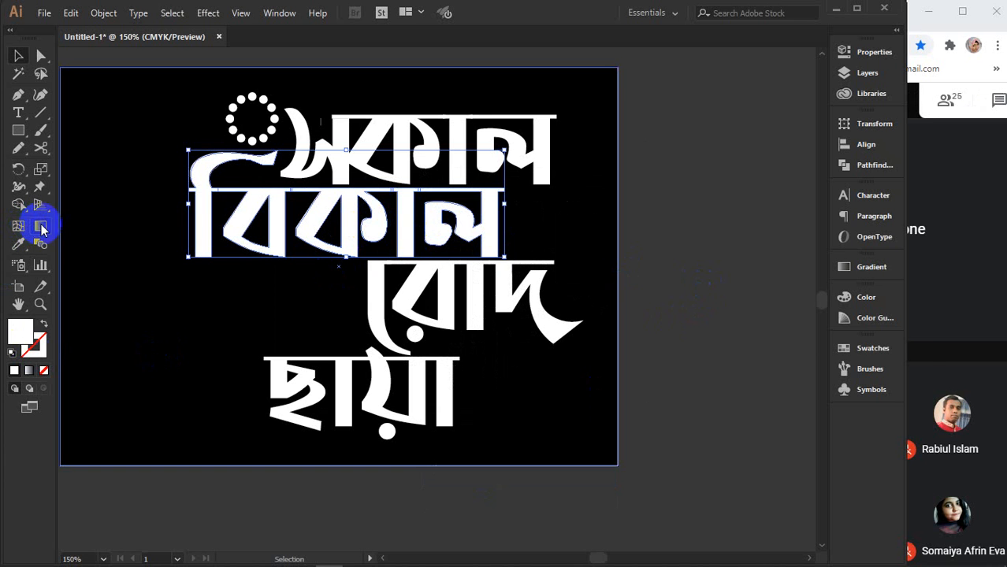
left_click(882, 349)
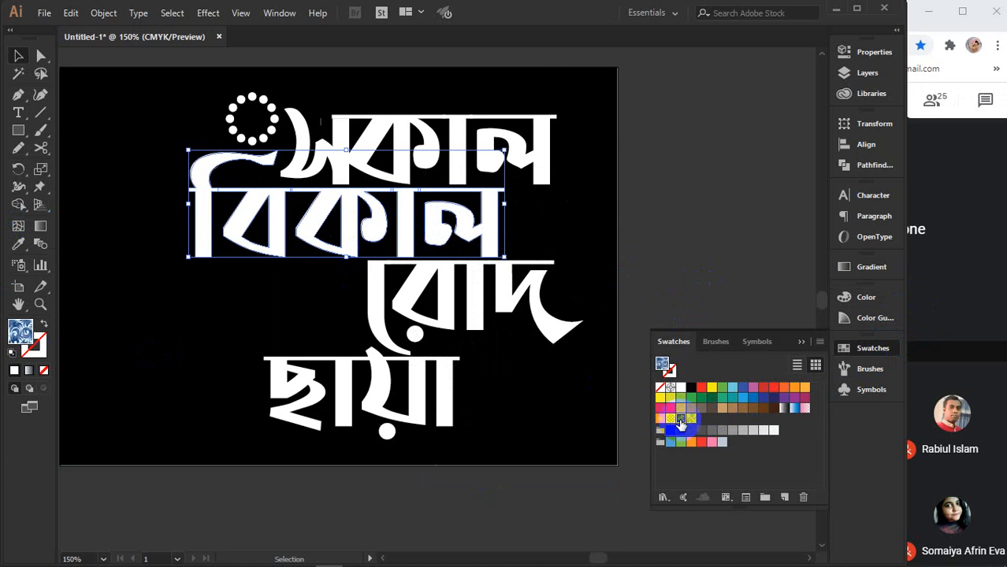
left_click(680, 421)
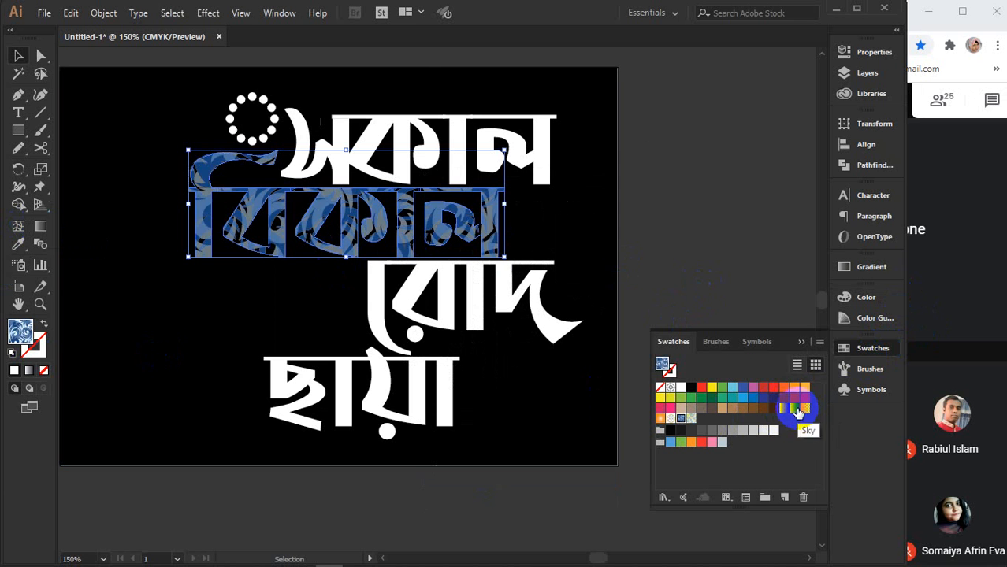
left_click(796, 409)
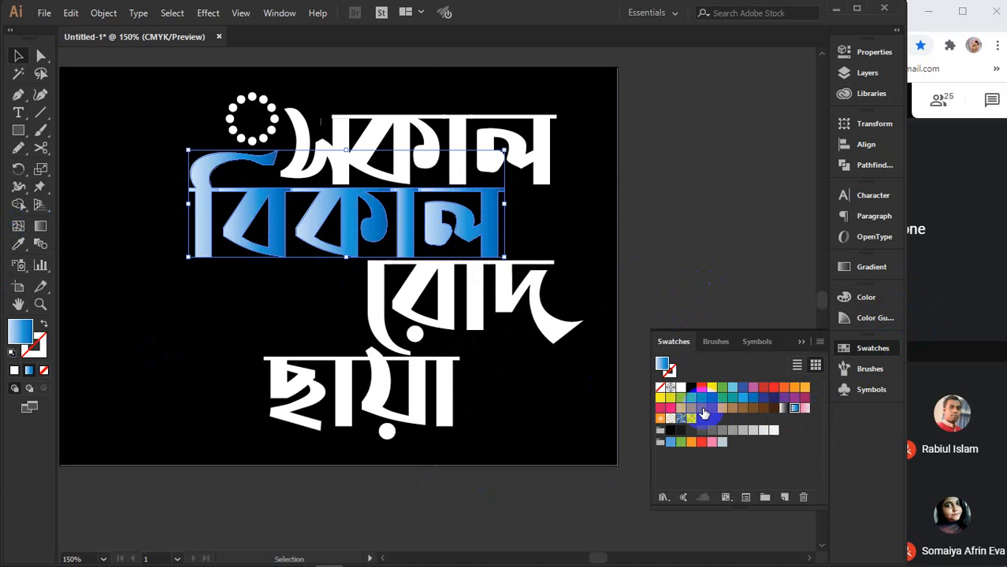
left_click(661, 420)
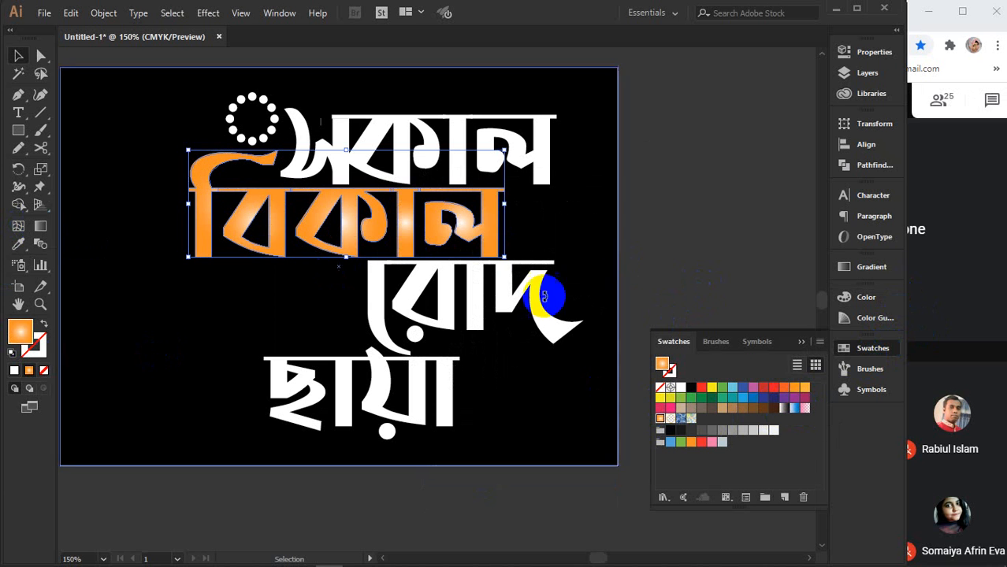
- Apply the same orange radial gradient swatch to "সকাল", "রোদ" and "ছায়া" together and deselect them
left_click(492, 148)
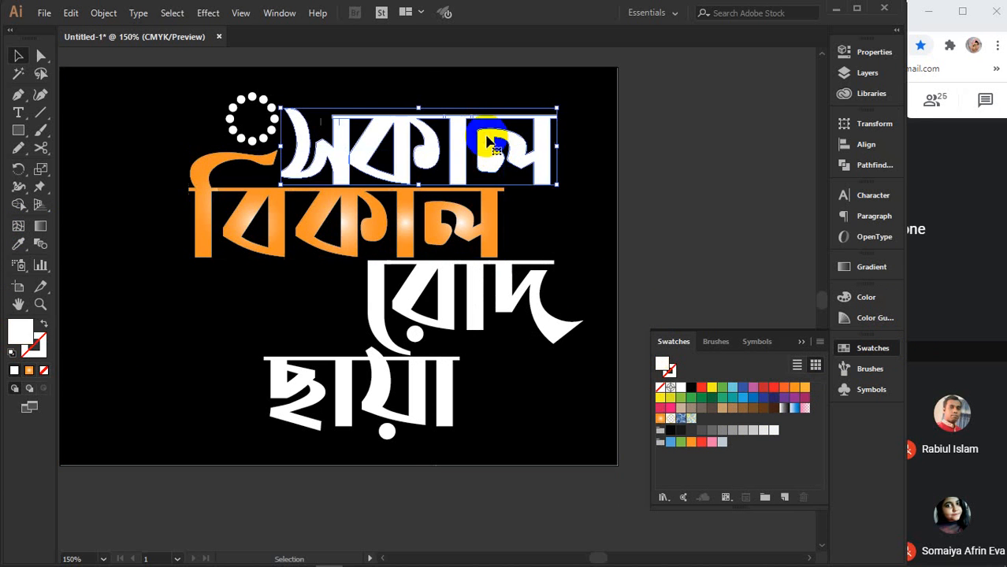
left_click(511, 299, "shift")
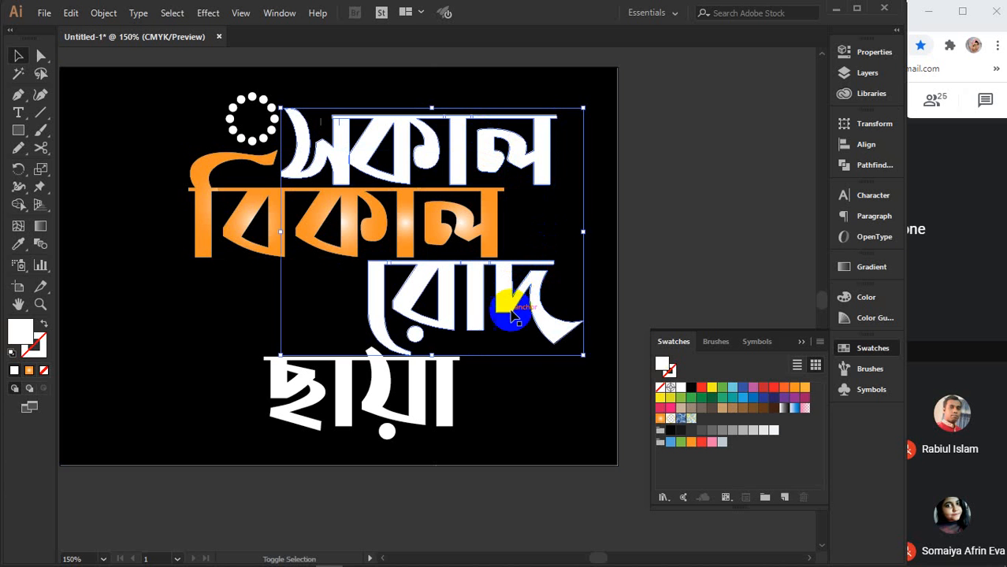
left_click(456, 371, "shift")
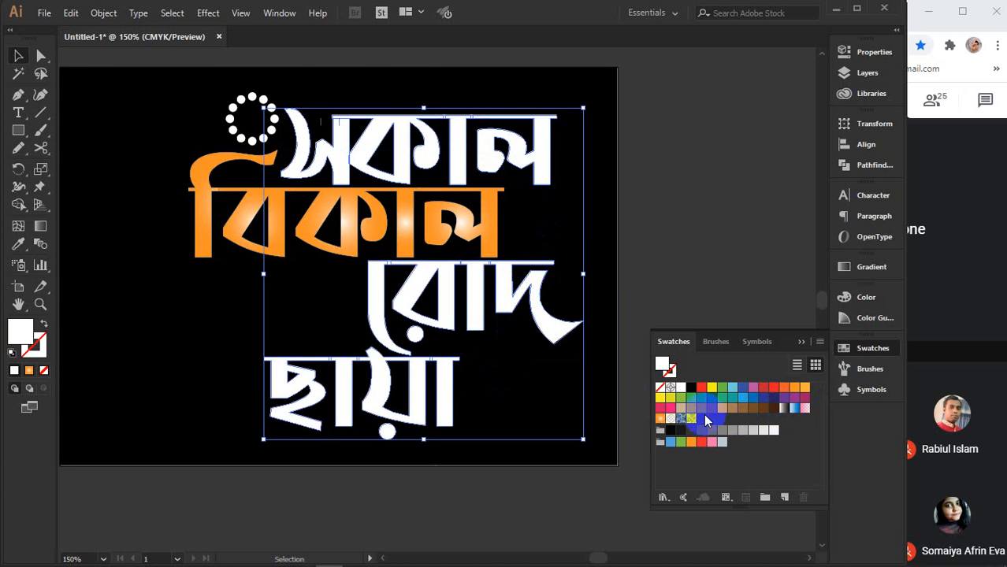
left_click(660, 417)
left_click(741, 272)
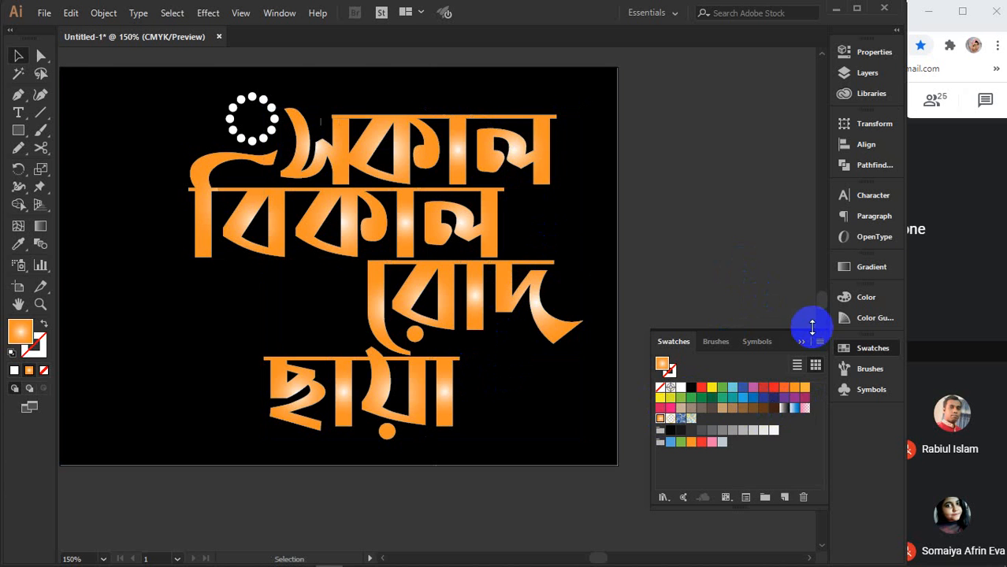
left_click(803, 341)
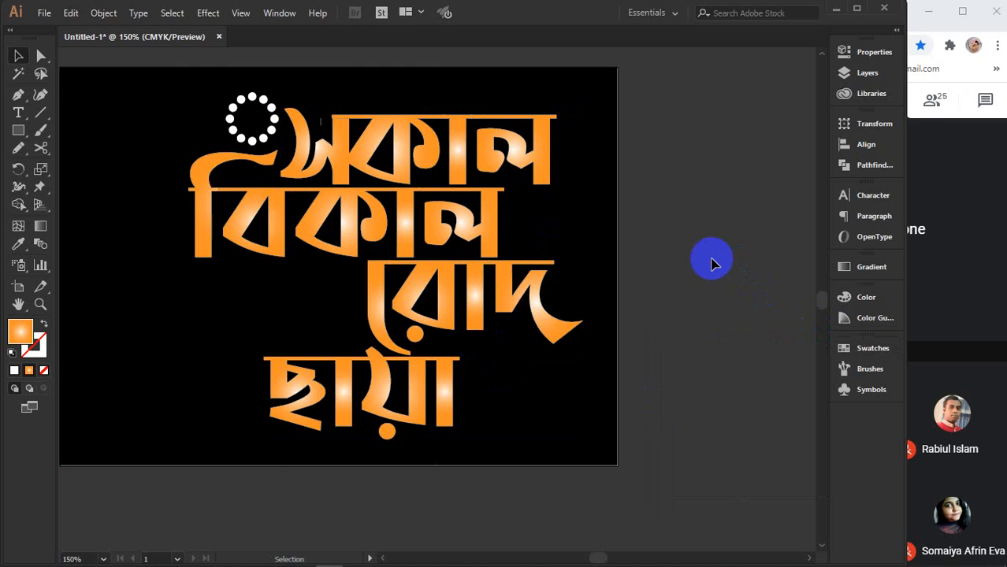
scroll(711, 264, "down", 1)
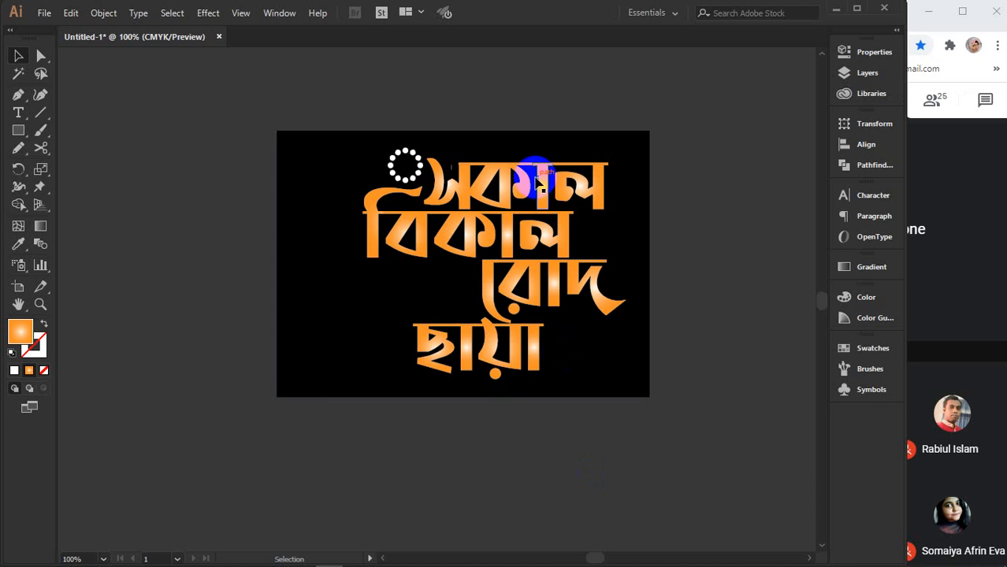
- Switch to Chrome, open a new tab as its own widened window, and minimise it to return to Illustrator
mouse_move(543, 563)
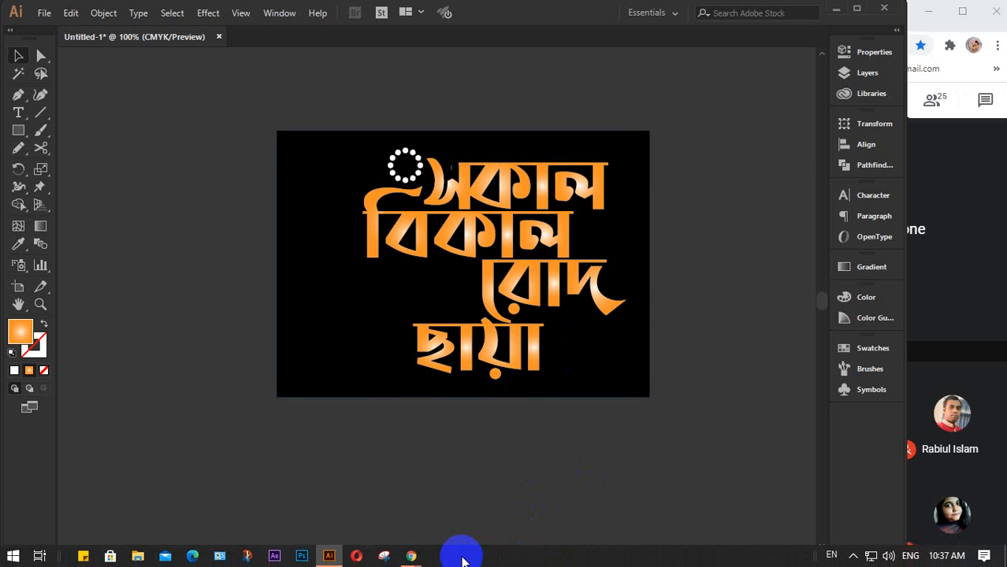
mouse_move(414, 551)
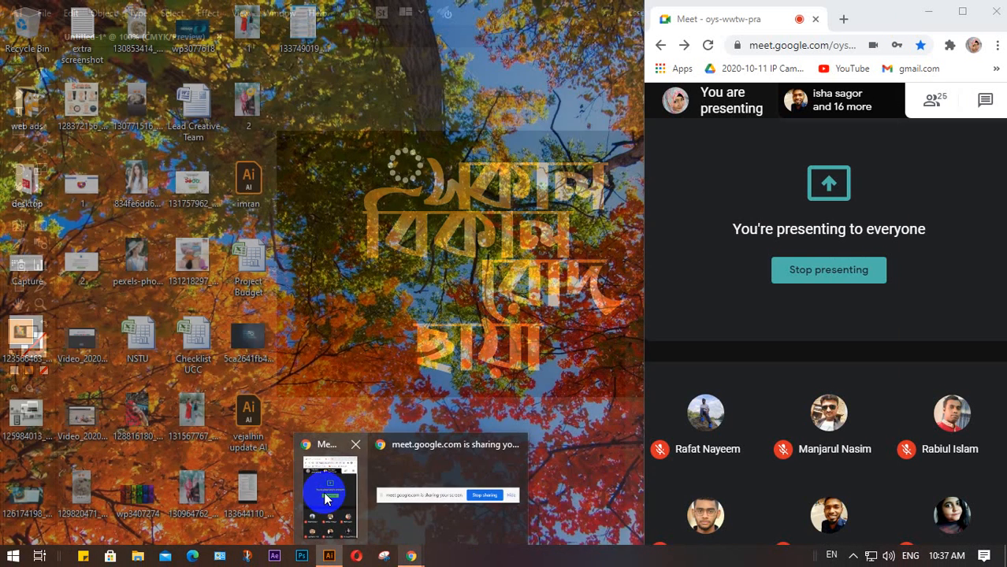
left_click(326, 498)
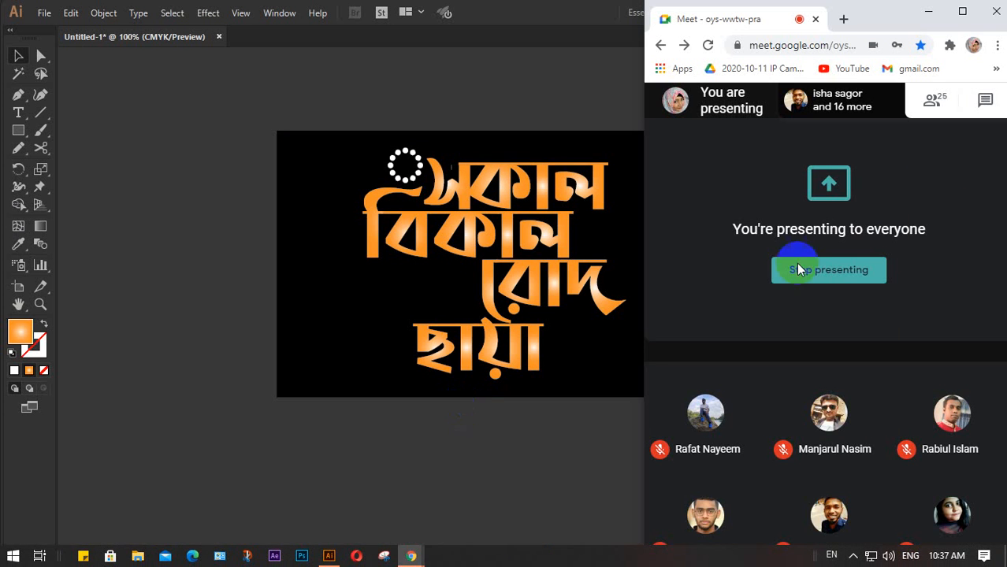
left_click(844, 19)
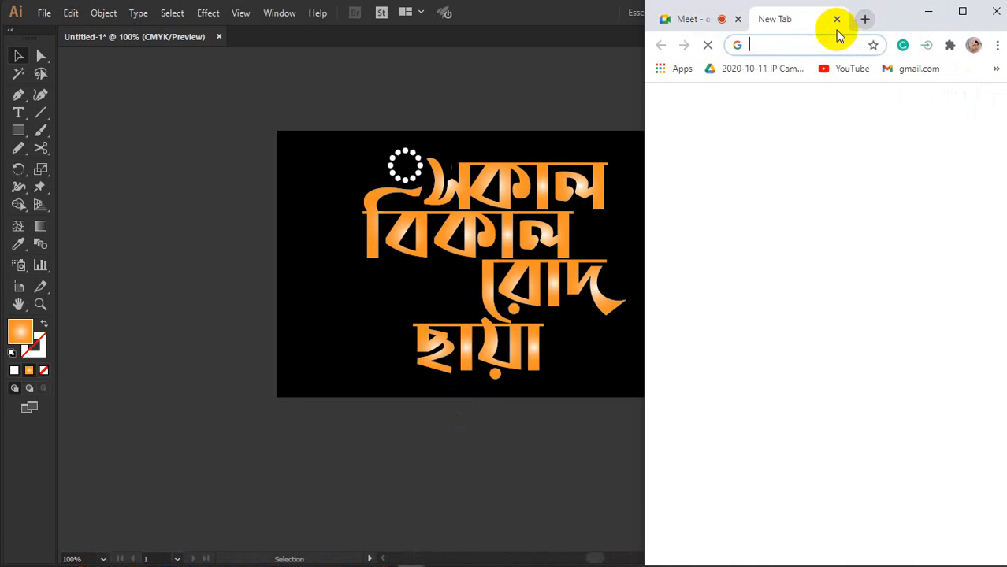
left_click_drag(804, 22, 18, 13)
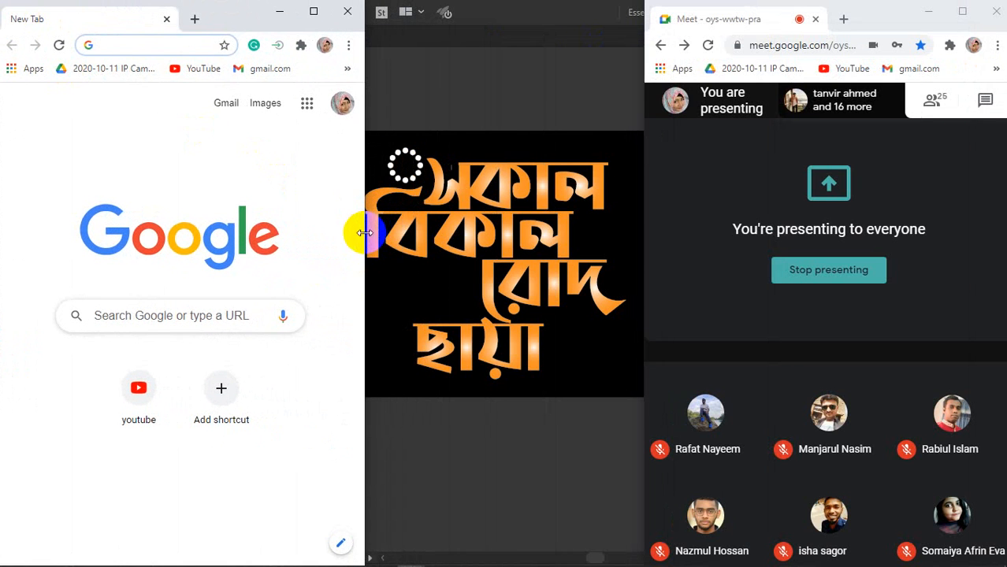
left_click_drag(360, 252, 895, 292)
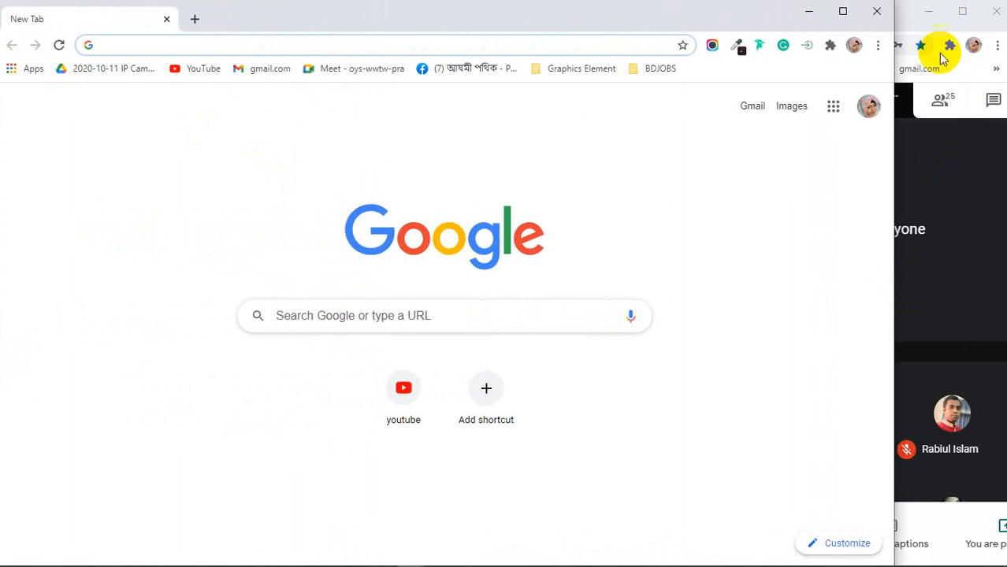
left_click(807, 12)
left_click(512, 150)
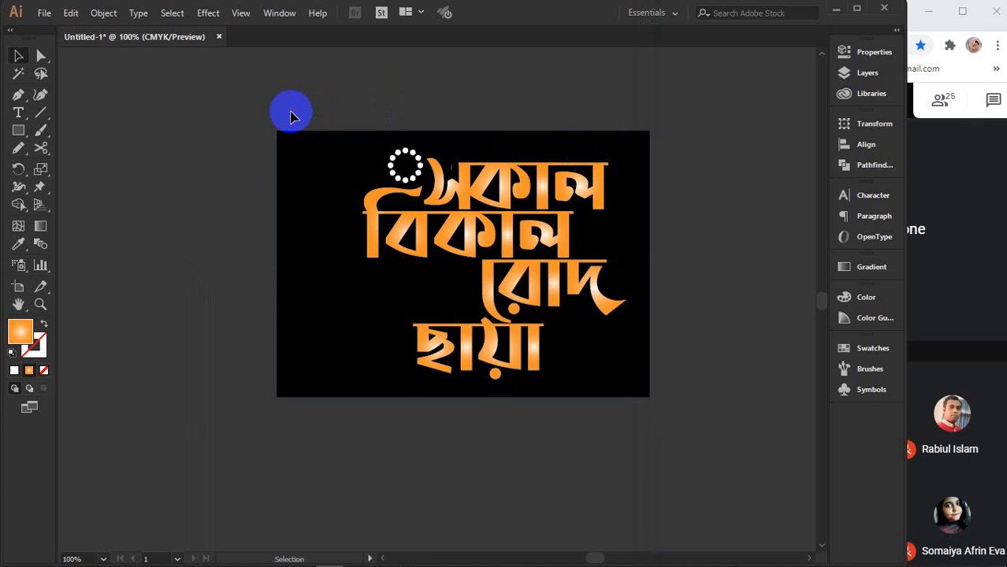
- Load the Artistic_Calligraphic brush library and pick its 30 pt calligraphic brush for the Paintbrush tool
scroll(366, 283, "down", 10)
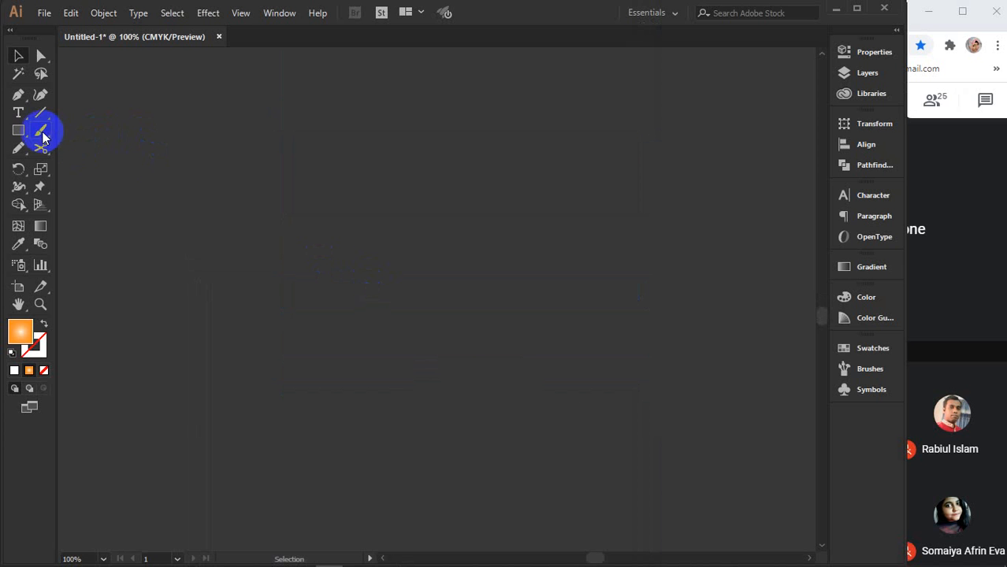
left_click(868, 373)
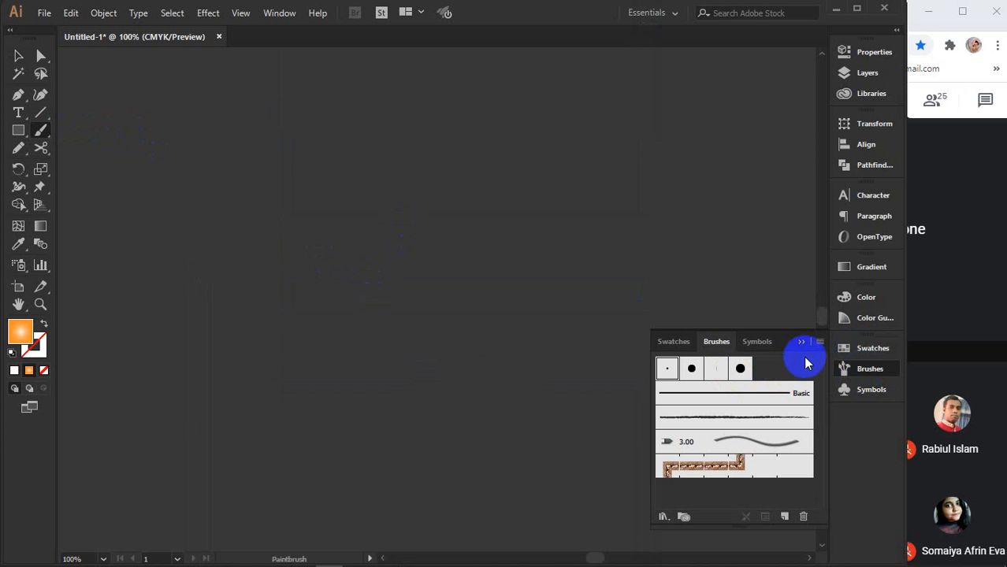
left_click(819, 341)
left_click(864, 314)
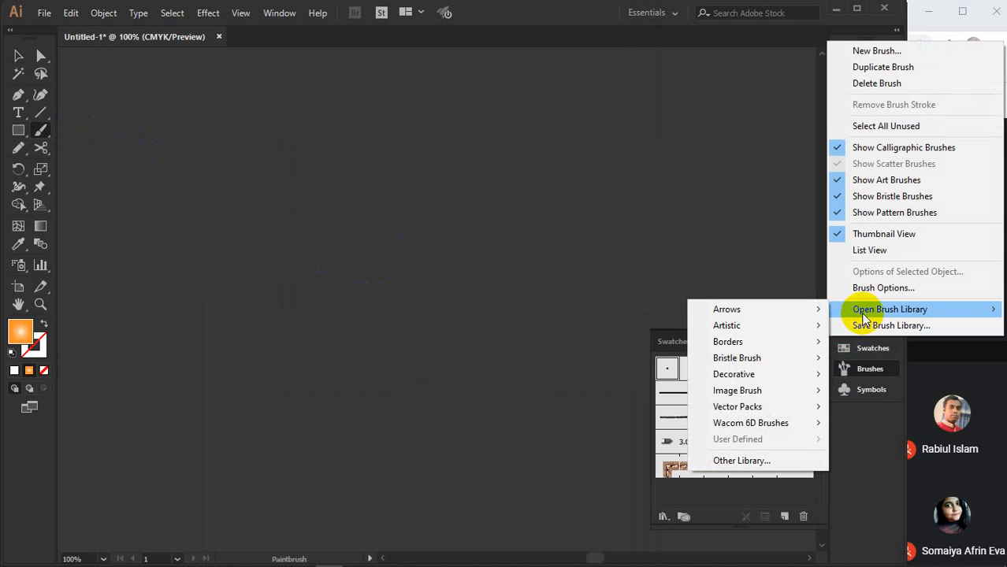
mouse_move(737, 328)
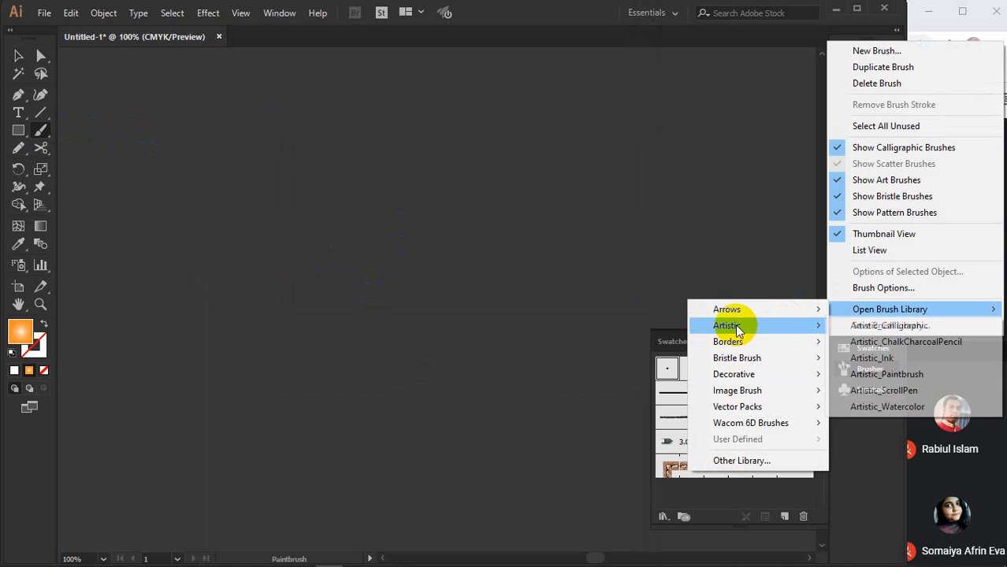
left_click(875, 325)
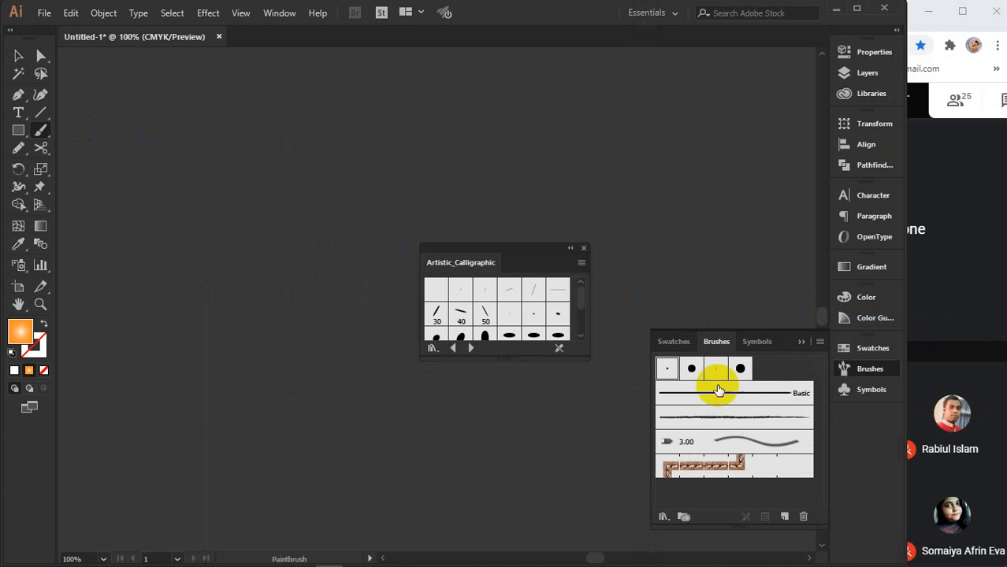
left_click(438, 314)
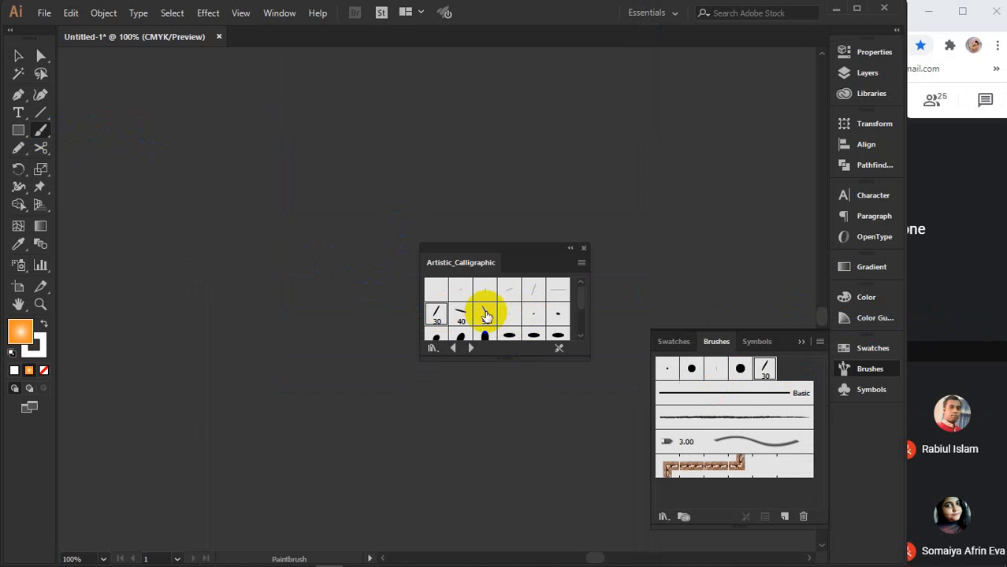
left_click(584, 249)
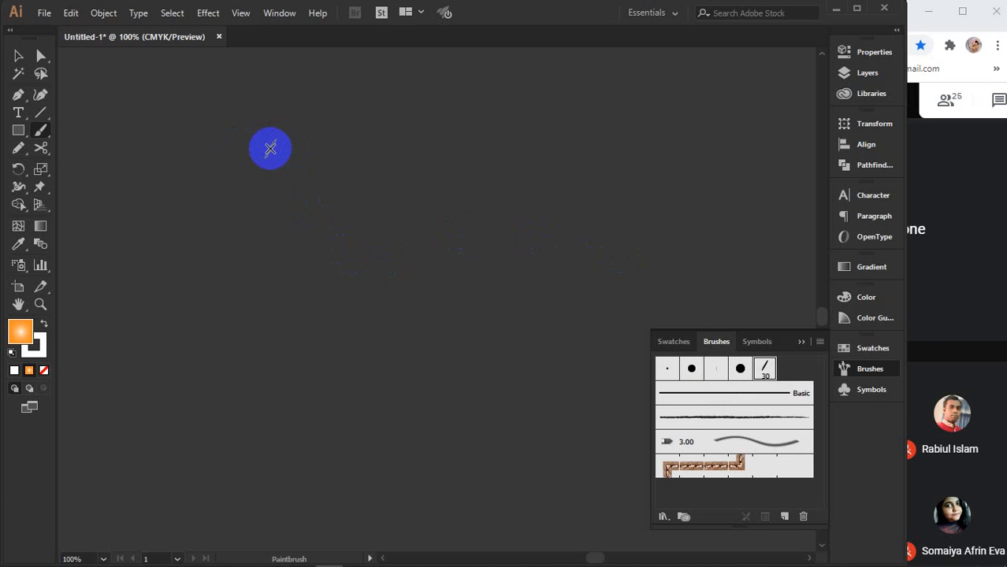
- Paint "সকাল" freehand with the calligraphic brush on the empty canvas below the artboard
mouse_move(273, 142)
left_mouse_down()
mouse_move(254, 164)
mouse_move(317, 200)
mouse_move(274, 235)
mouse_move(238, 238)
left_mouse_up()
mouse_move(309, 211)
left_mouse_down()
mouse_move(356, 238)
mouse_move(377, 152)
left_mouse_up()
mouse_move(434, 128)
left_mouse_down()
mouse_move(388, 178)
mouse_move(426, 228)
mouse_move(419, 150)
mouse_move(421, 158)
mouse_move(426, 142)
mouse_move(464, 157)
mouse_move(452, 177)
mouse_move(433, 172)
mouse_move(468, 132)
mouse_move(460, 126)
mouse_move(499, 139)
mouse_move(526, 107)
mouse_move(542, 263)
left_mouse_up()
mouse_move(566, 169)
left_mouse_down()
mouse_move(591, 160)
mouse_move(632, 90)
mouse_move(608, 176)
left_mouse_up()
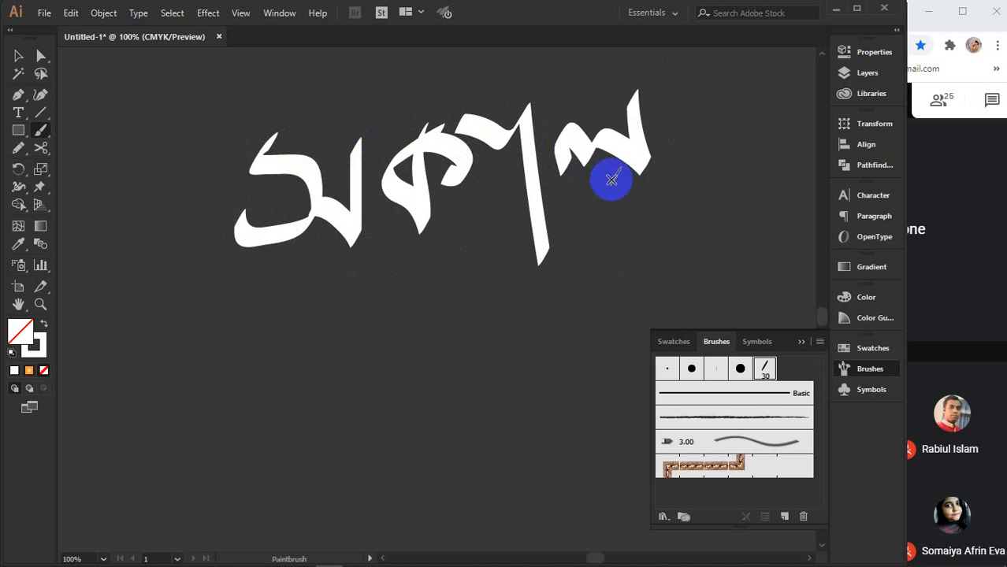
- Paint a wavy white brush stroke extending from the right end of the "সকাল" headline, redoing the first attempt
scroll(583, 193, "down", 2)
scroll(544, 112, "up", 5)
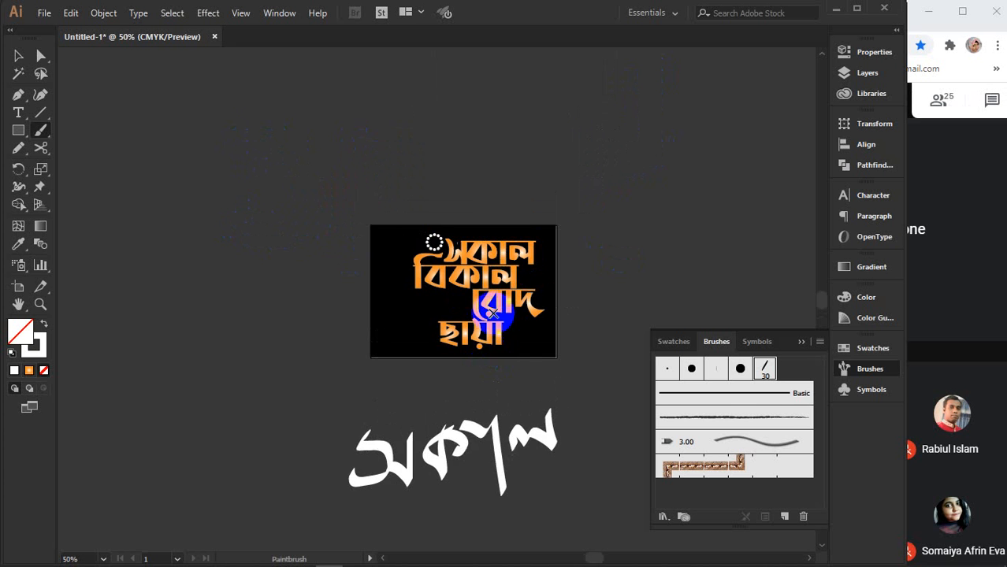
scroll(505, 270, "up", 4)
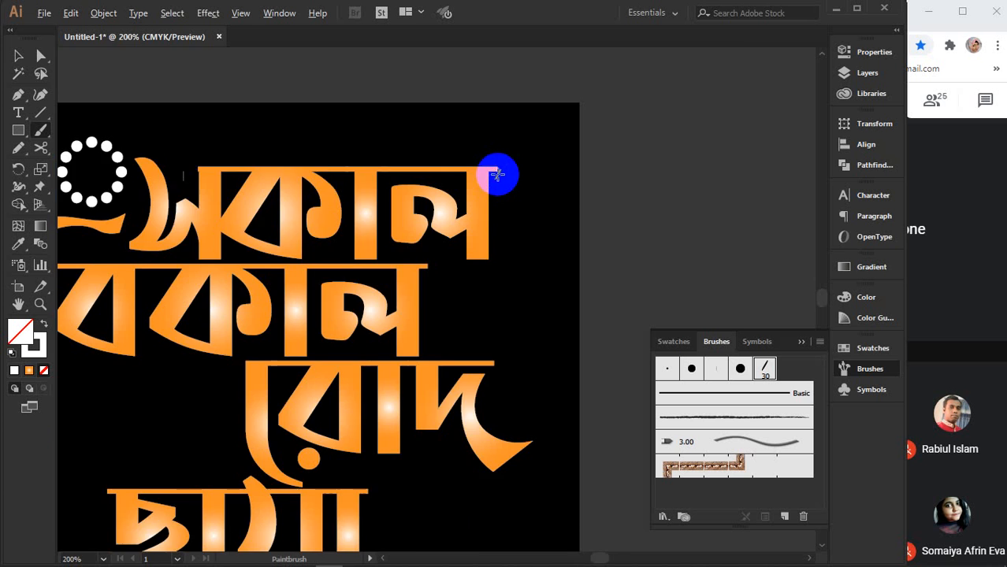
scroll(497, 174, "up", 3)
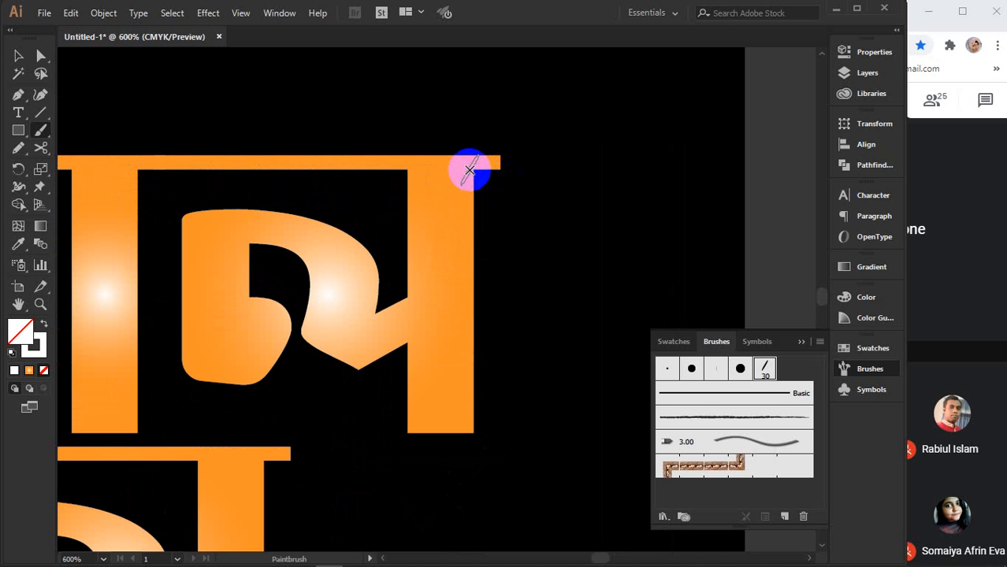
mouse_move(472, 171)
left_mouse_down()
mouse_move(561, 191)
mouse_move(674, 139)
left_mouse_up()
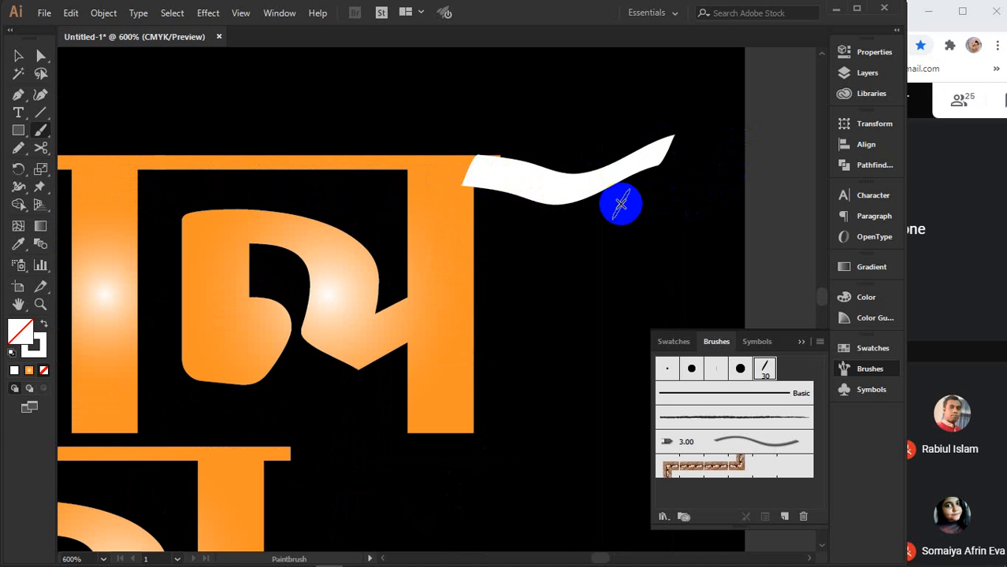
key("ctrl+z")
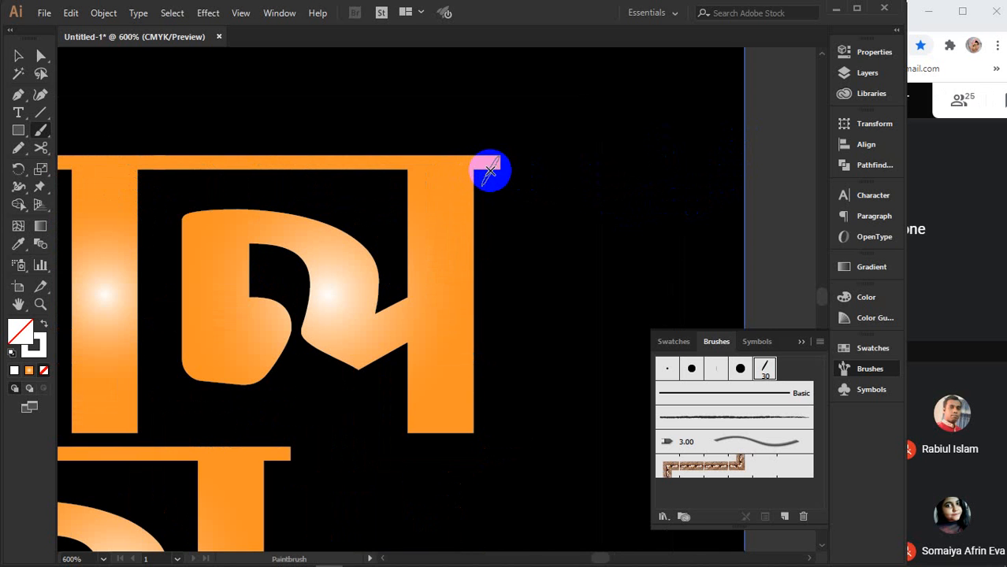
left_click_drag(488, 171, 472, 172)
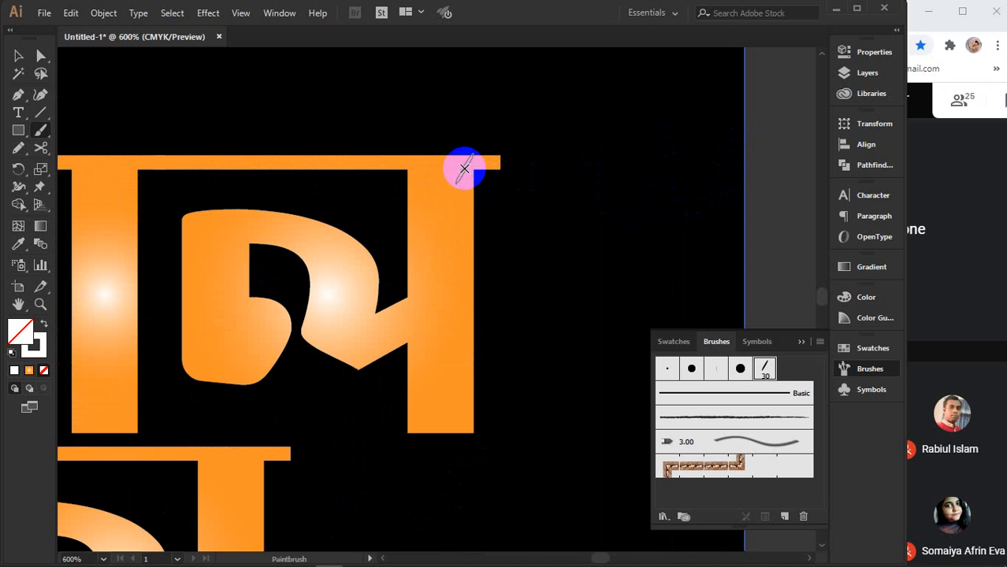
mouse_move(465, 170)
left_mouse_down()
mouse_move(532, 173)
mouse_move(675, 150)
left_mouse_up()
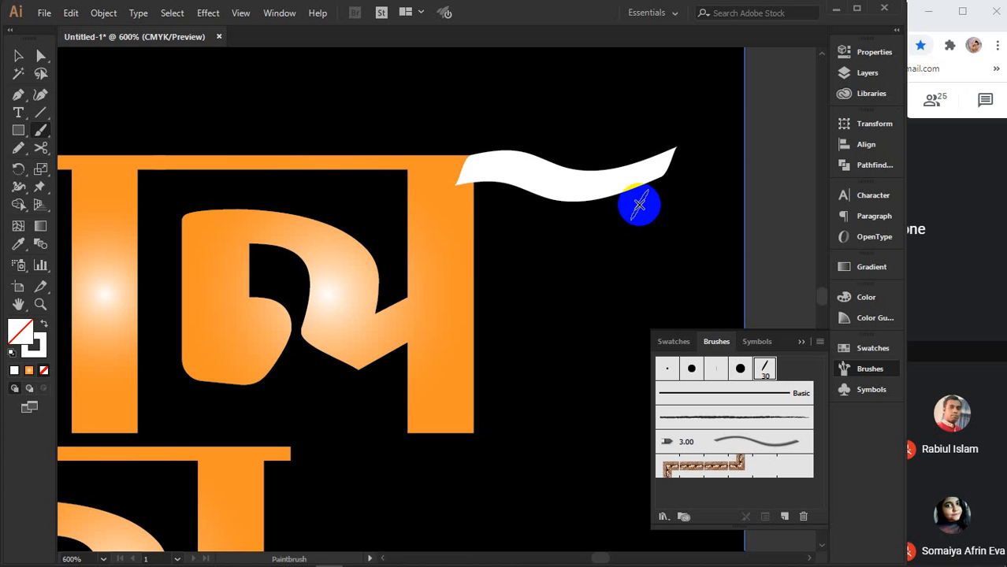
left_click(15, 59)
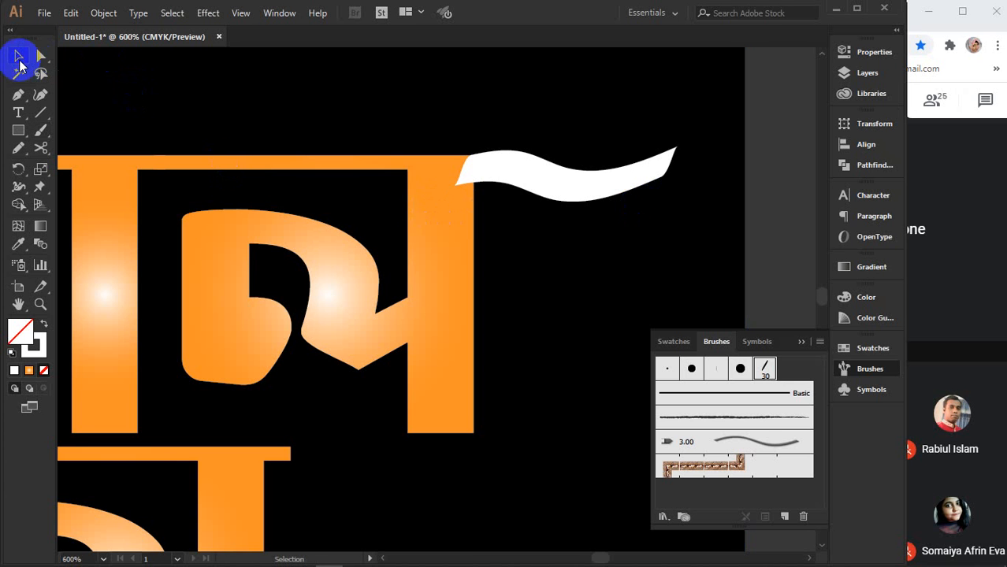
- Check the screen recorder among the hidden system tray icons and return to the Illustrator artwork
left_click(951, 294)
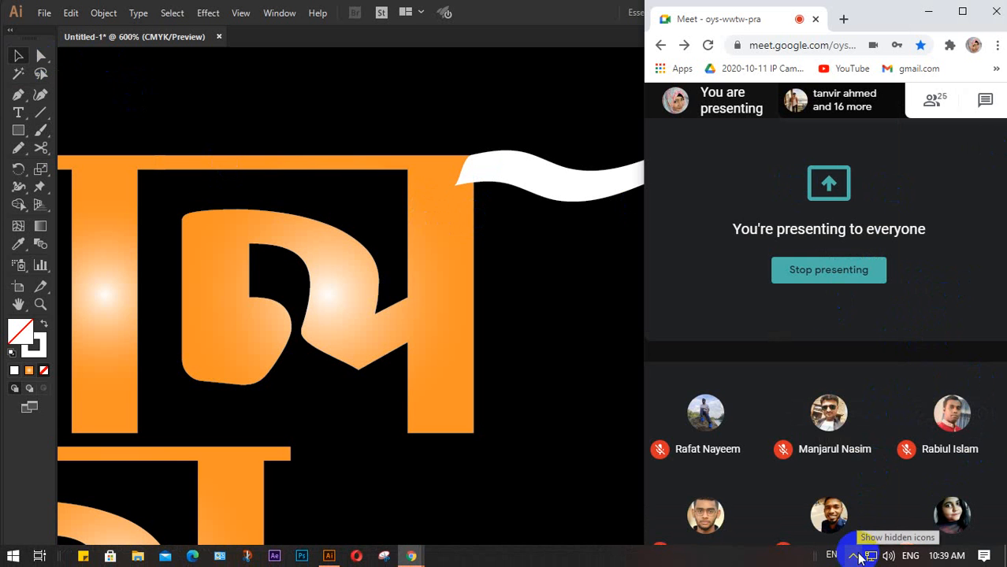
left_click(853, 557)
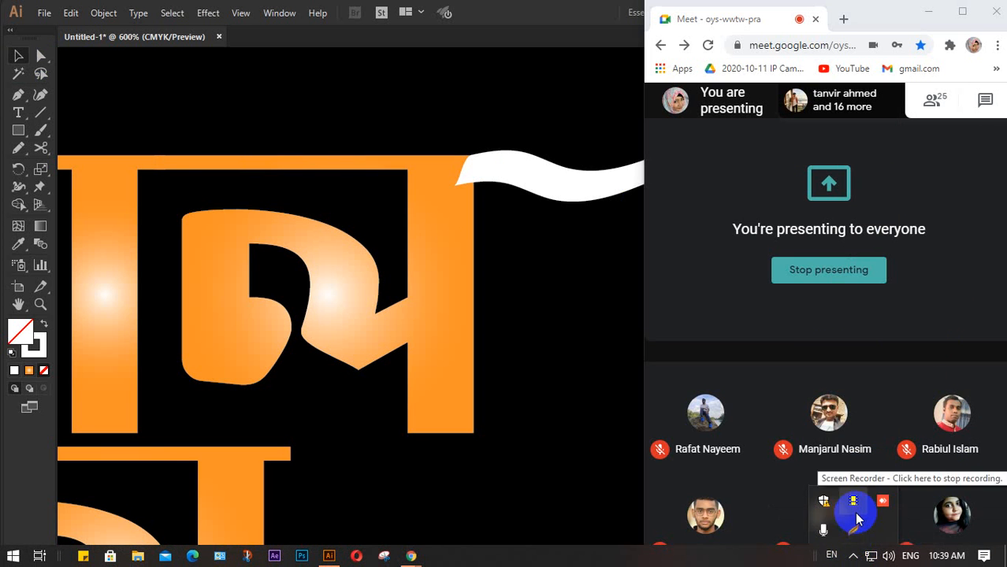
left_click(526, 313)
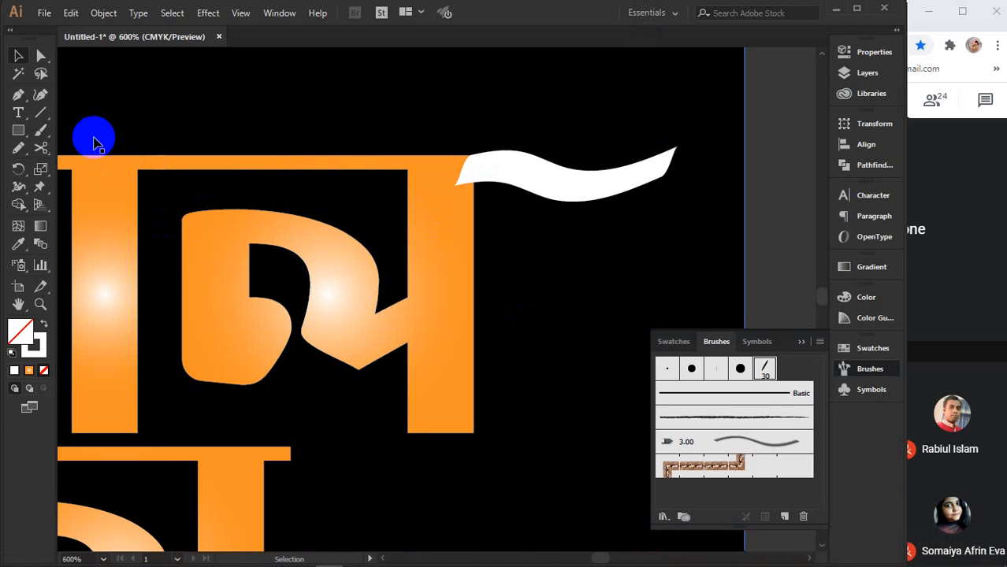
- Paint a wavy white brush stroke extending outward from the left end of the "রোদ" headline
left_click(41, 130)
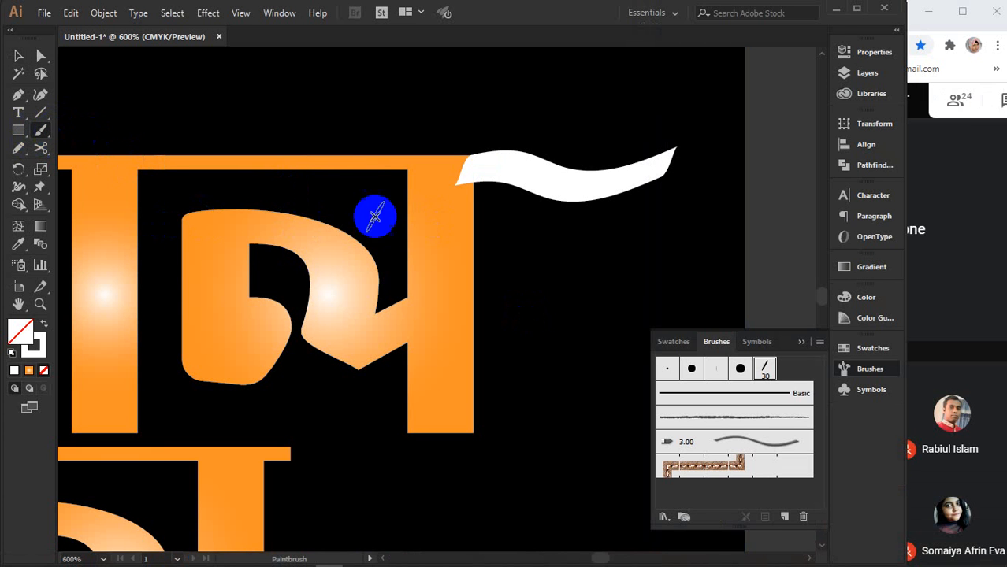
left_click(800, 344)
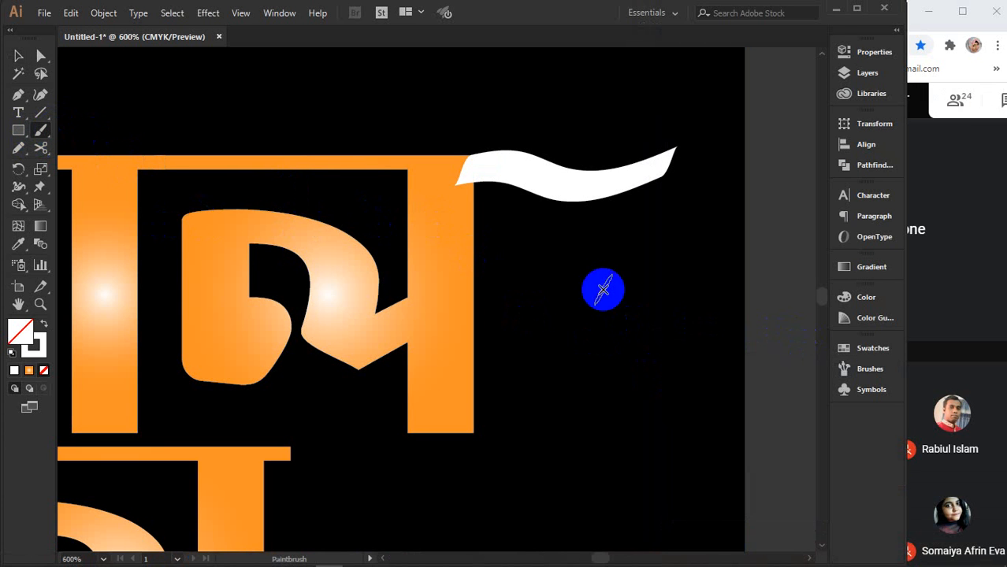
scroll(605, 286, "down", 3)
mouse_move(604, 319)
left_mouse_down()
mouse_move(580, 301)
mouse_move(583, 267)
left_mouse_up()
left_click_drag(572, 355, 548, 355)
scroll(553, 352, "down", 3)
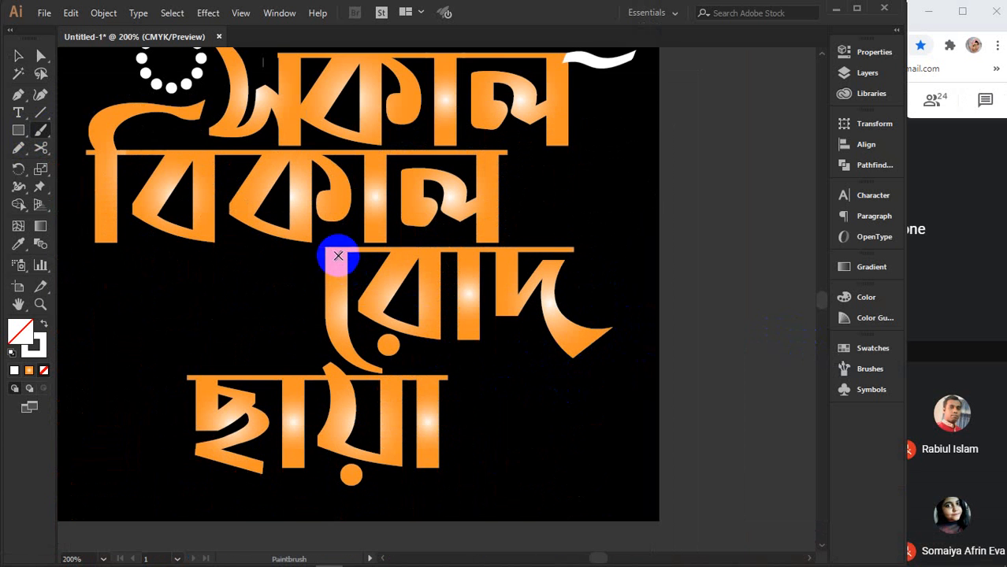
left_click_drag(334, 254, 270, 267)
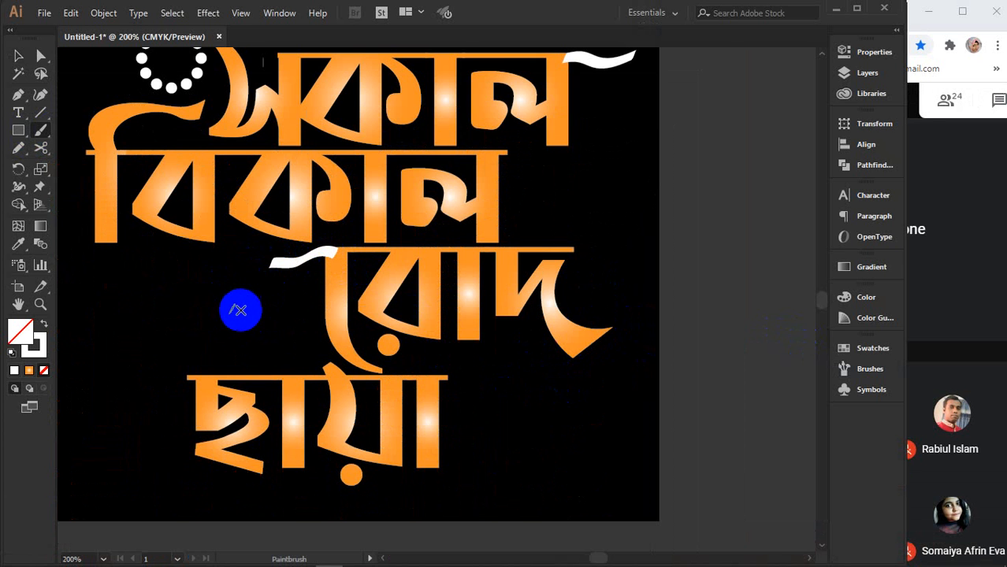
- Paint a white brush stroke extending from the left end of the "বিকাল" headline and shift it slightly upward
left_click_drag(213, 283, 293, 310)
left_click_drag(203, 189, 130, 170)
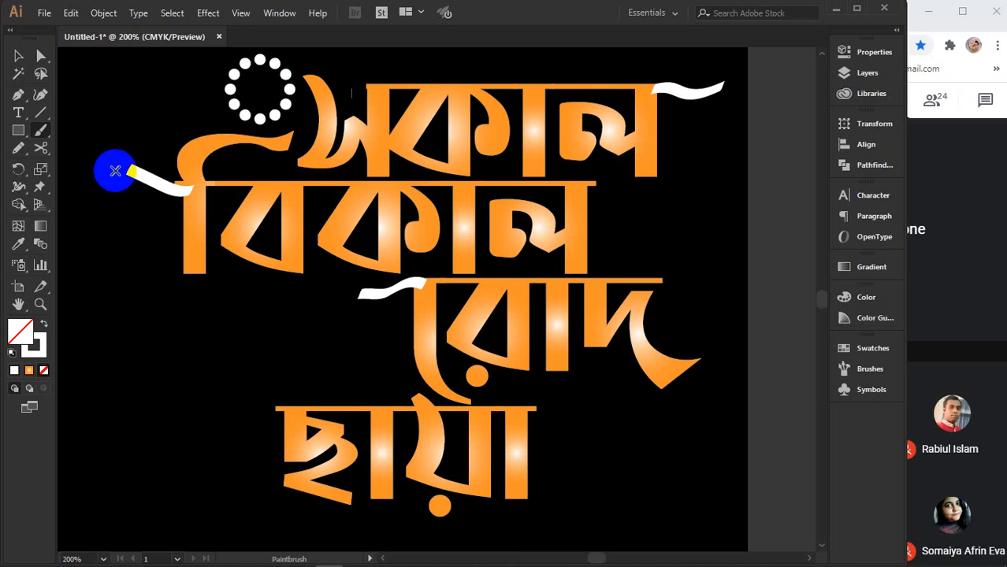
left_click(18, 55)
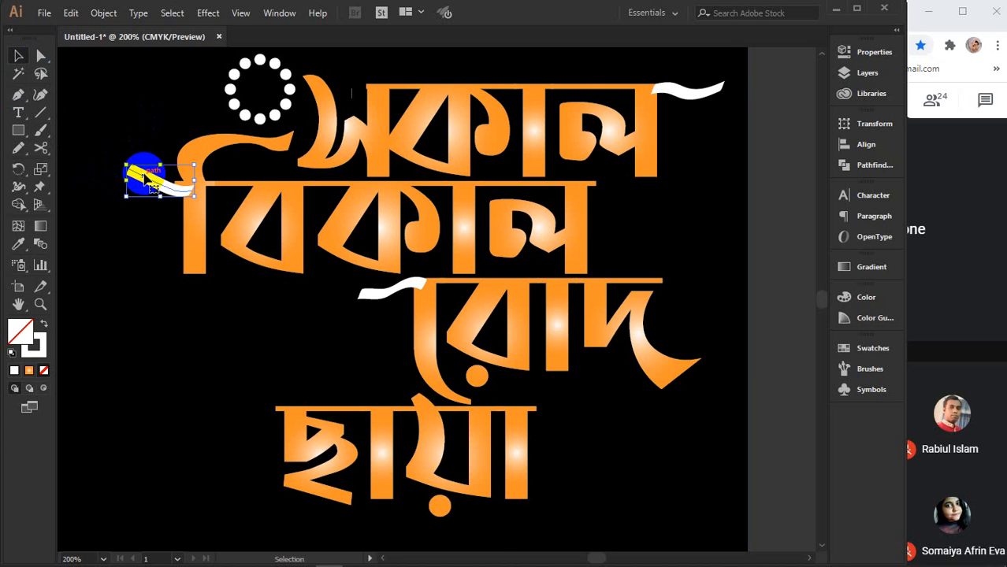
left_click_drag(146, 178, 146, 175)
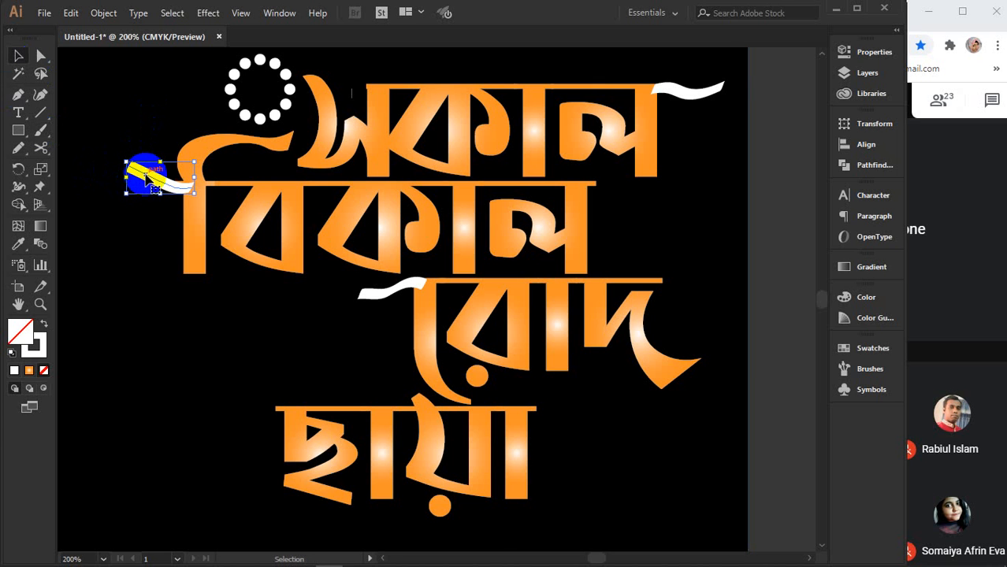
- Bring "বিকাল", "সকাল" and "রোদ" to the front, above the white brush strokes, and deselect them
left_click(198, 229)
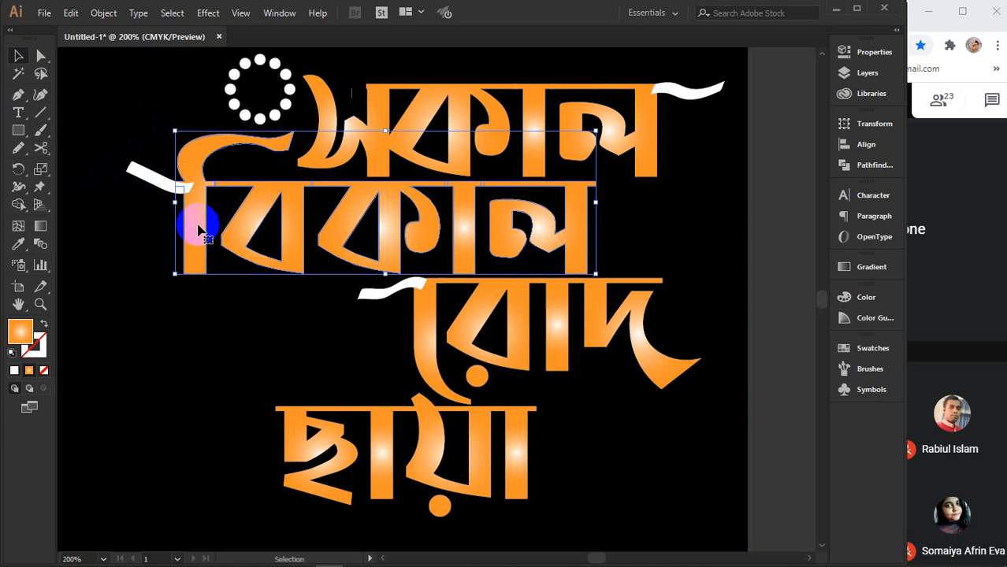
left_click(464, 84, "shift")
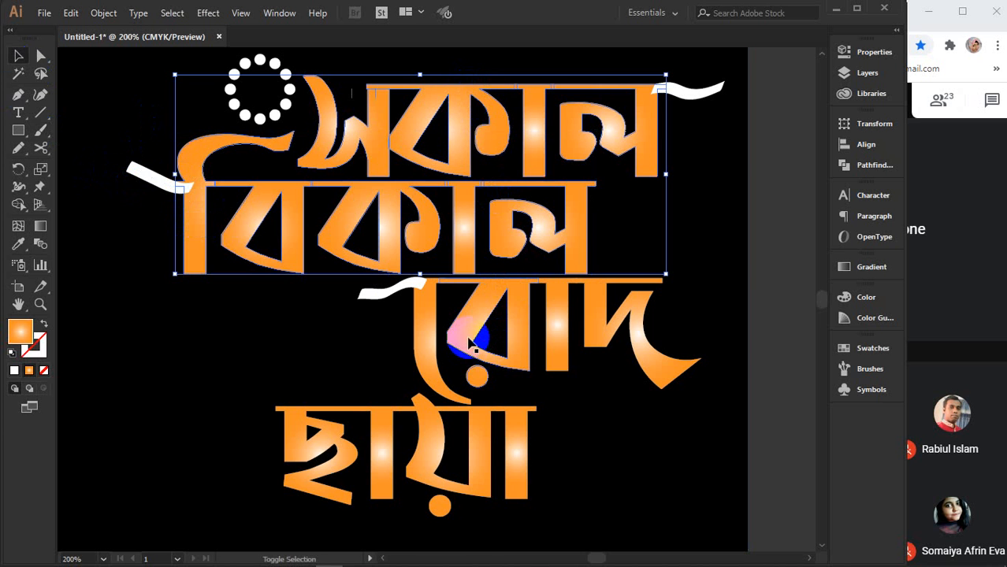
left_click(469, 340, "shift")
right_click(470, 341)
mouse_move(523, 488)
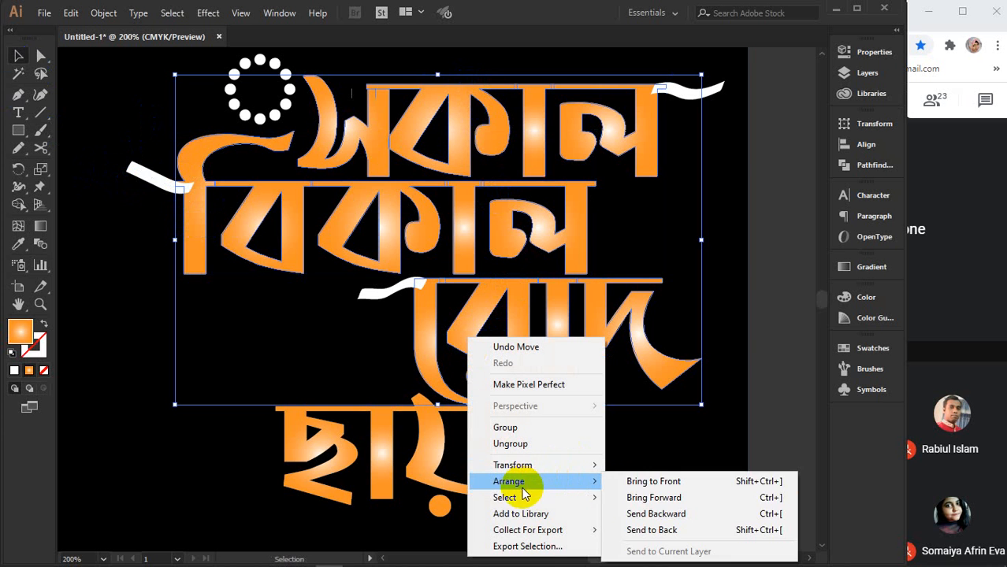
left_click(642, 479)
left_click(790, 248)
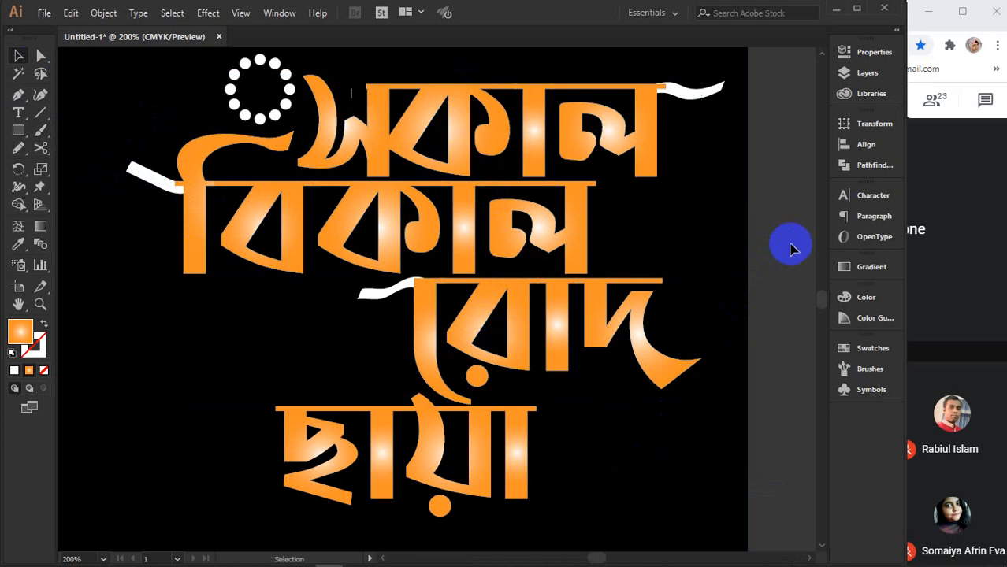
- Select the three white headline strokes together and convert them to filled shapes with Expand Appearance, followed by Expand
left_click(686, 95)
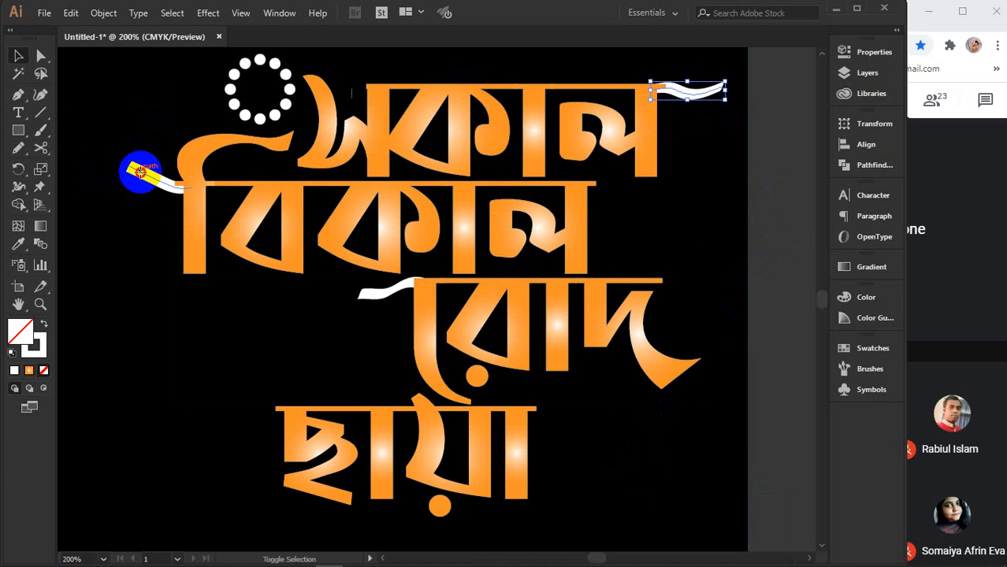
left_click(146, 169, "shift")
left_click(379, 297, "shift")
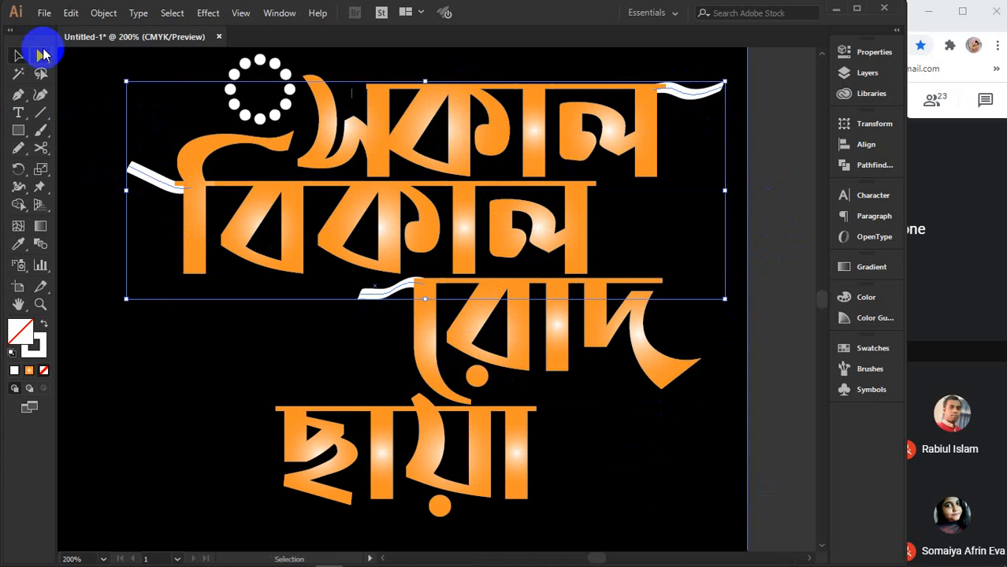
left_click(102, 14)
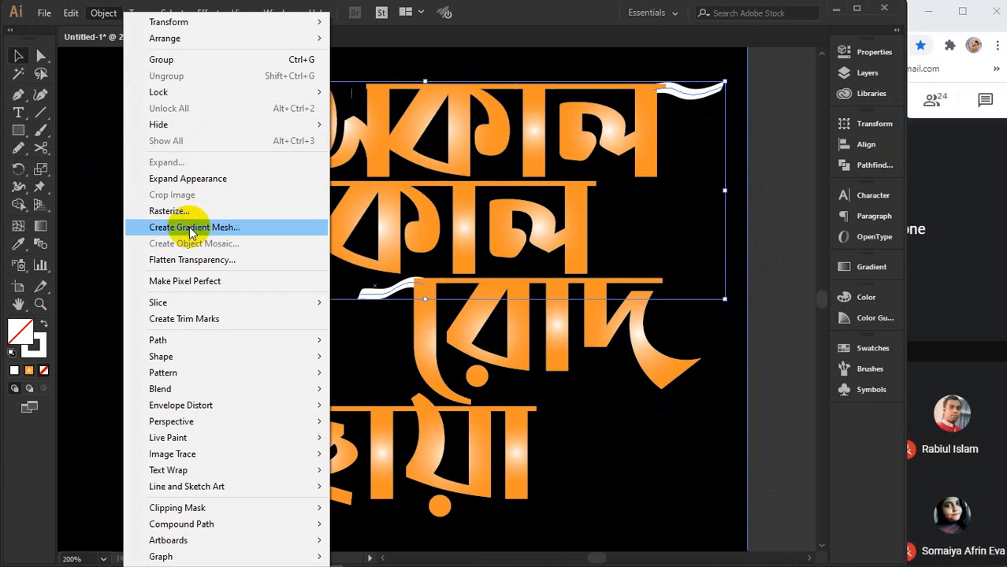
left_click(188, 179)
left_click(104, 12)
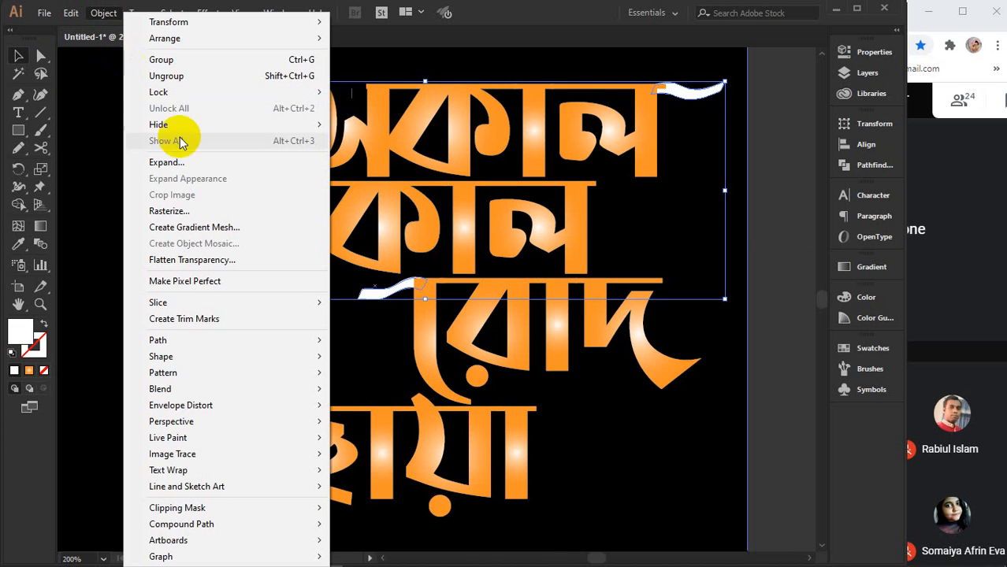
left_click(180, 157)
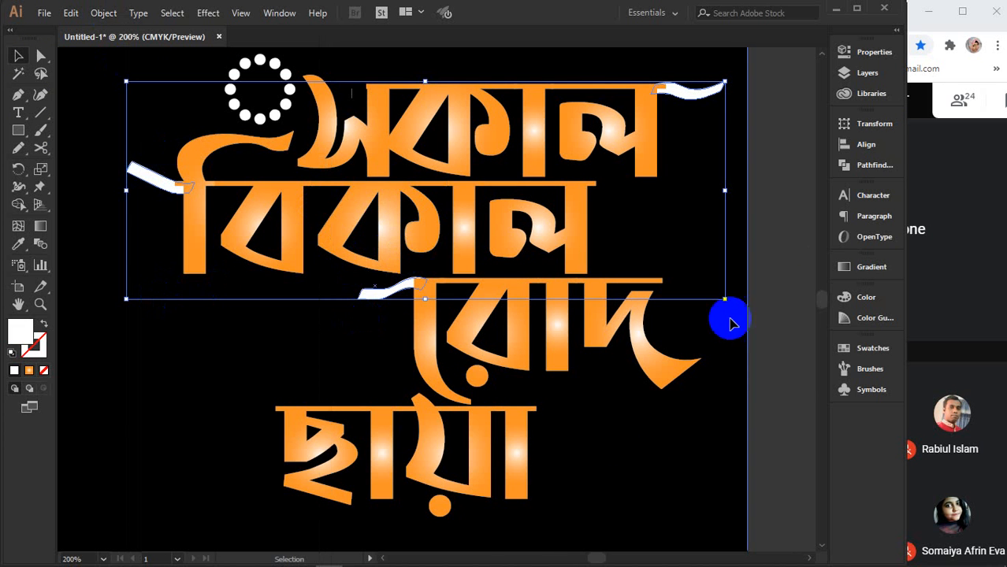
- Fill the three expanded headline strokes with the orange radial gradient swatch and deselect them
left_click(867, 348)
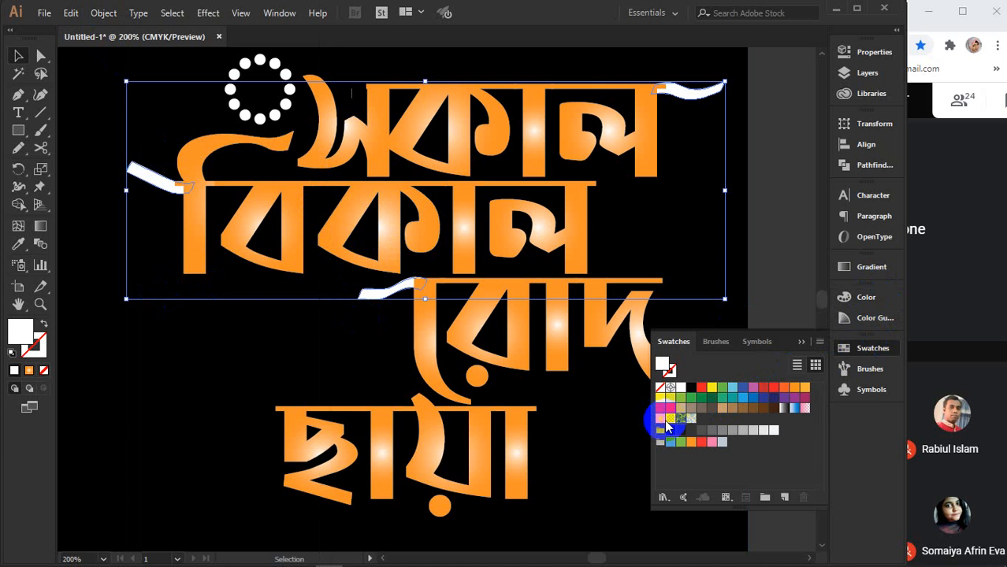
left_click(660, 419)
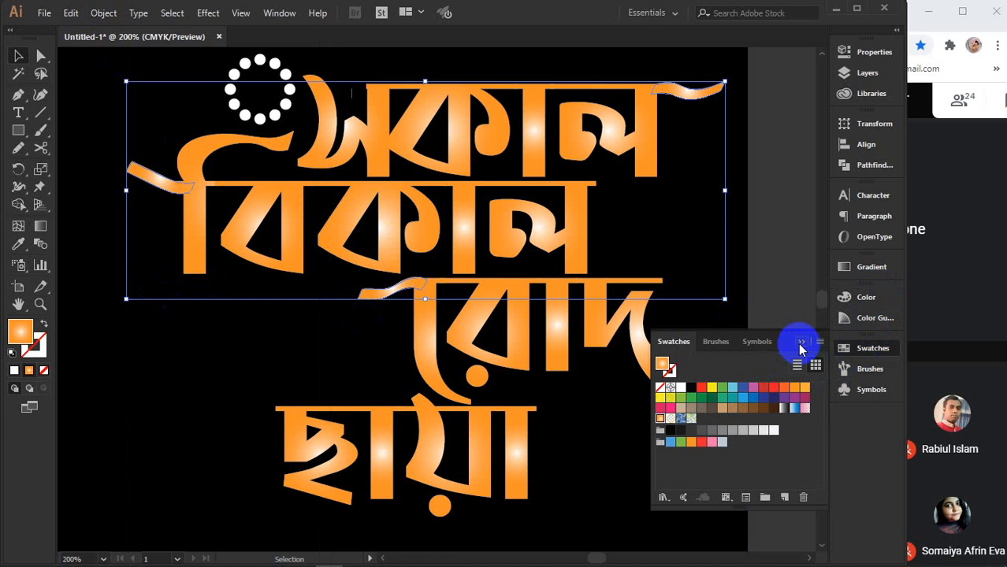
left_click(790, 278)
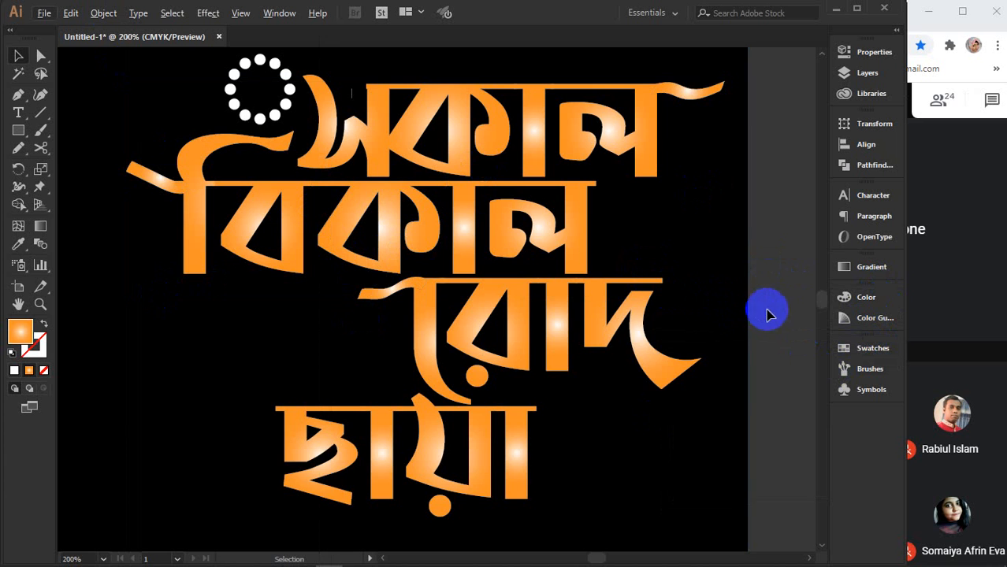
left_click_drag(766, 310, 724, 315)
key("ctrl+minus")
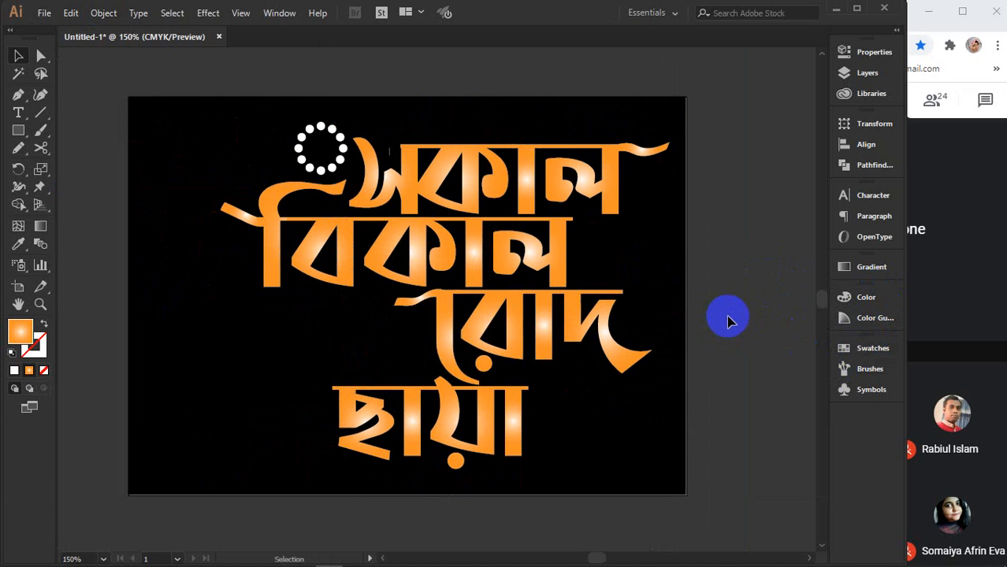
- Lock the black background rectangle, then delete the ring of white dots and the stray mark inside the first letter of "সকাল"
left_click(679, 260)
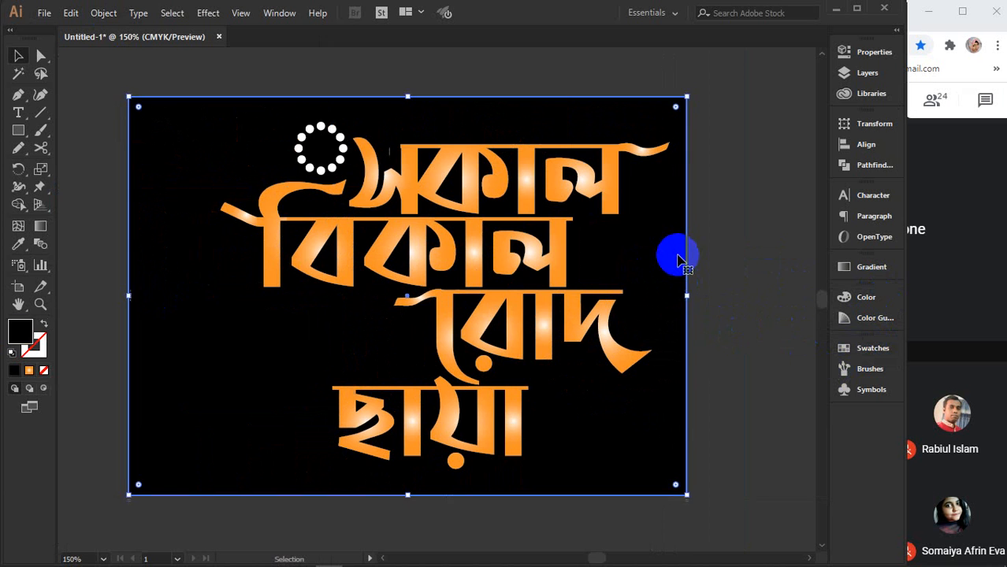
key("ctrl+2")
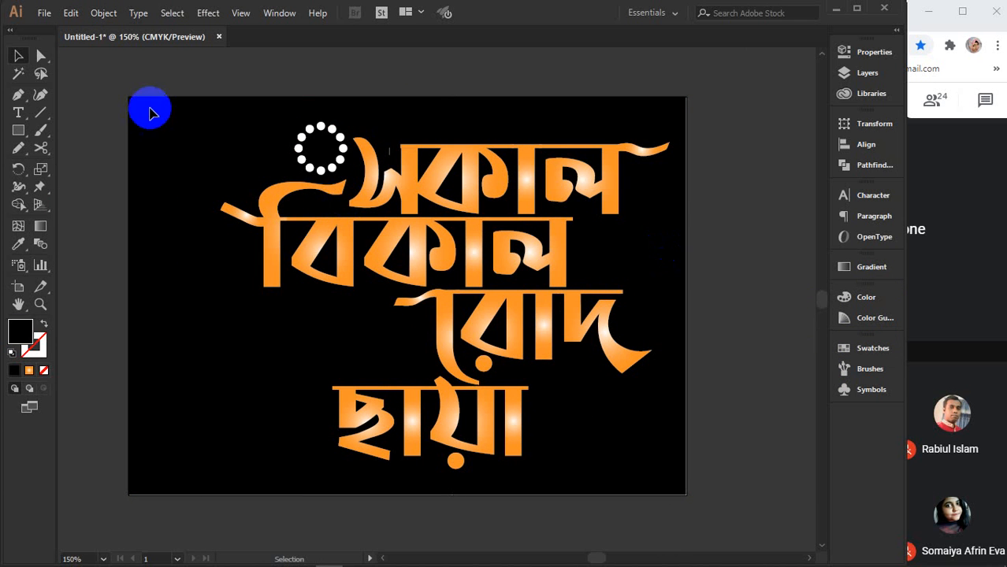
left_click(313, 130)
key("Delete")
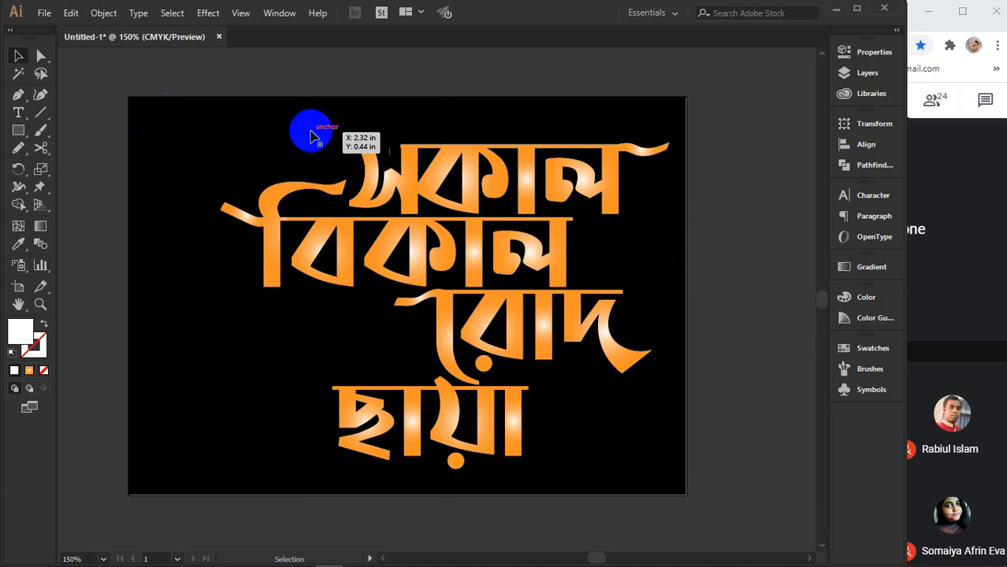
left_click_drag(164, 102, 648, 478)
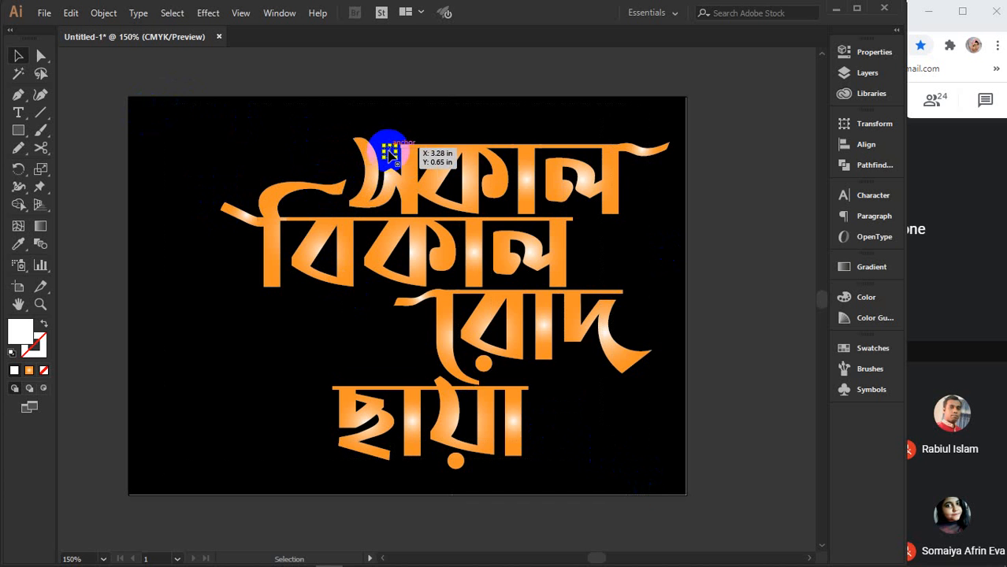
- Group all the lettering and center it horizontally and vertically on the unlocked black background, then deselect everything
left_click_drag(532, 377, 725, 493)
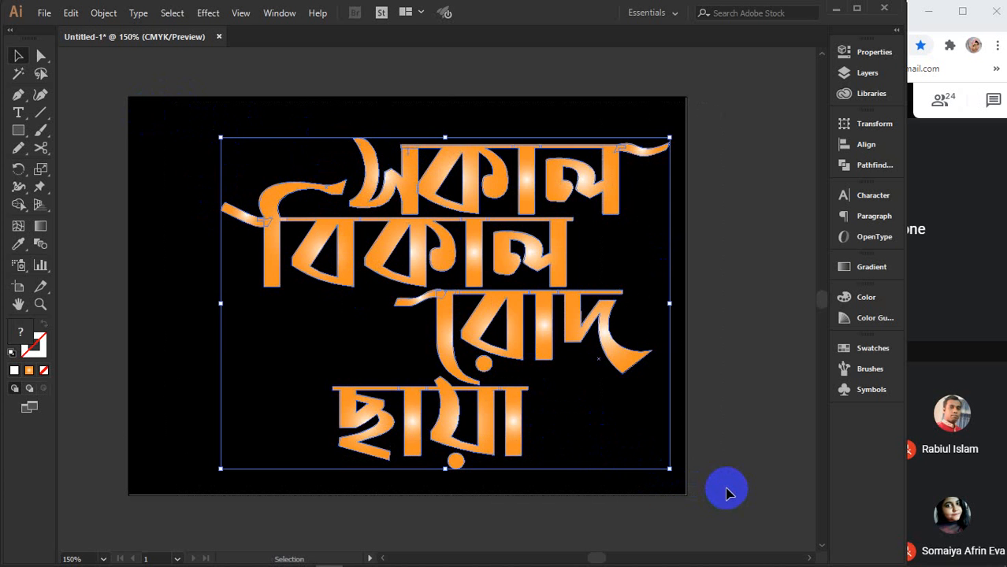
key("a")
key("v")
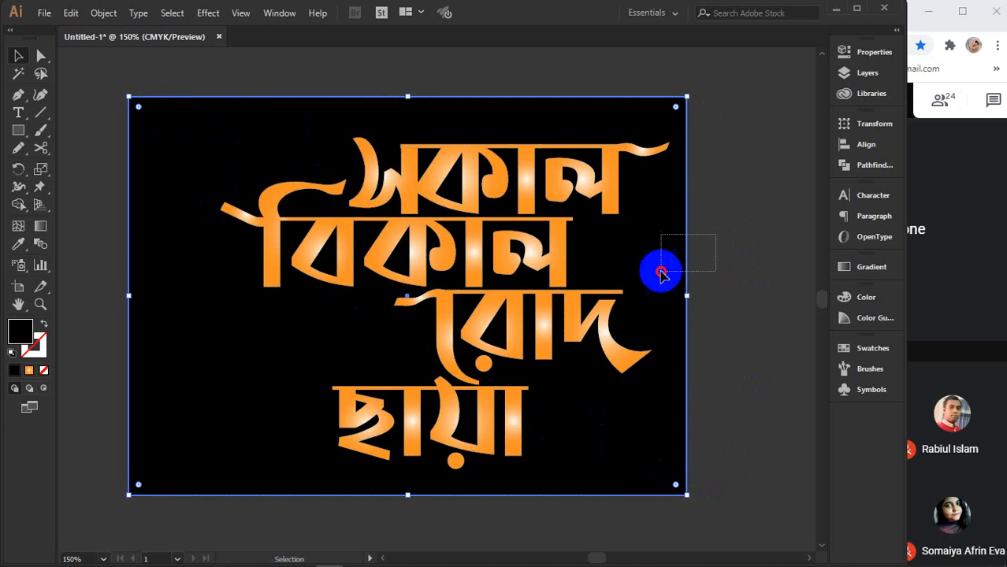
left_click(866, 144)
left_click(702, 157)
left_click(787, 154)
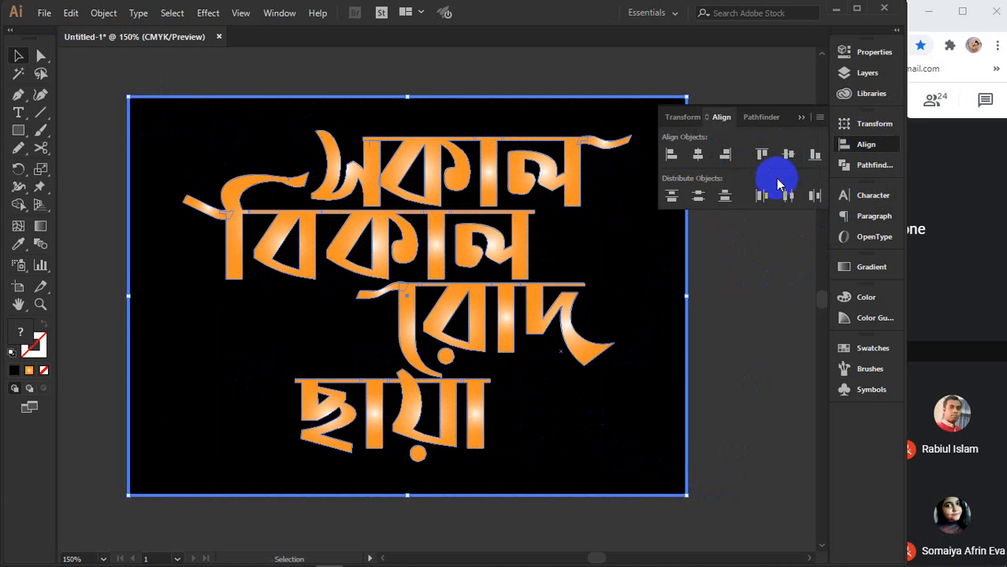
left_click(801, 117)
left_click(729, 341)
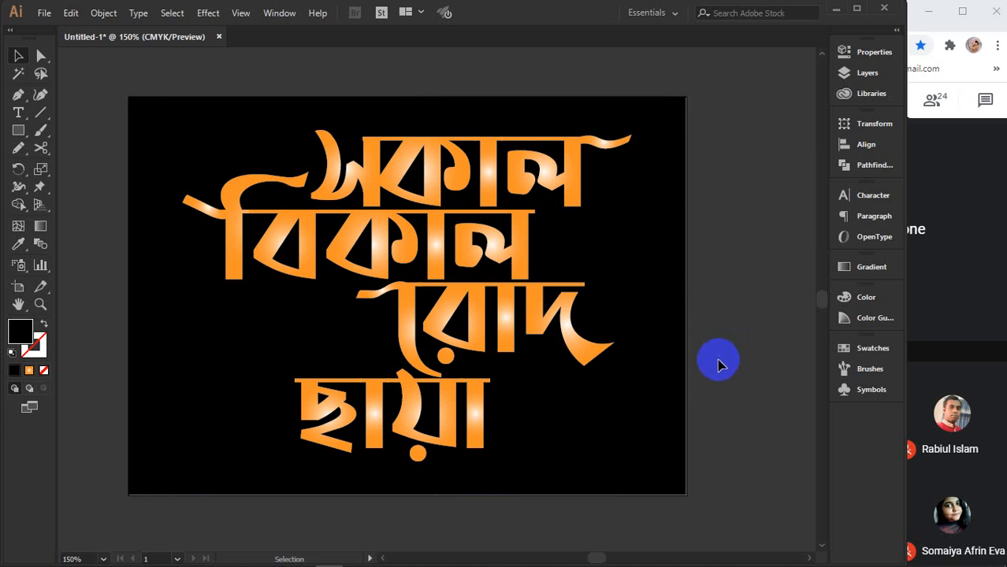
- Switch to Chrome, bring the Google Meet window to the front, and show the hidden system tray icons
mouse_move(554, 558)
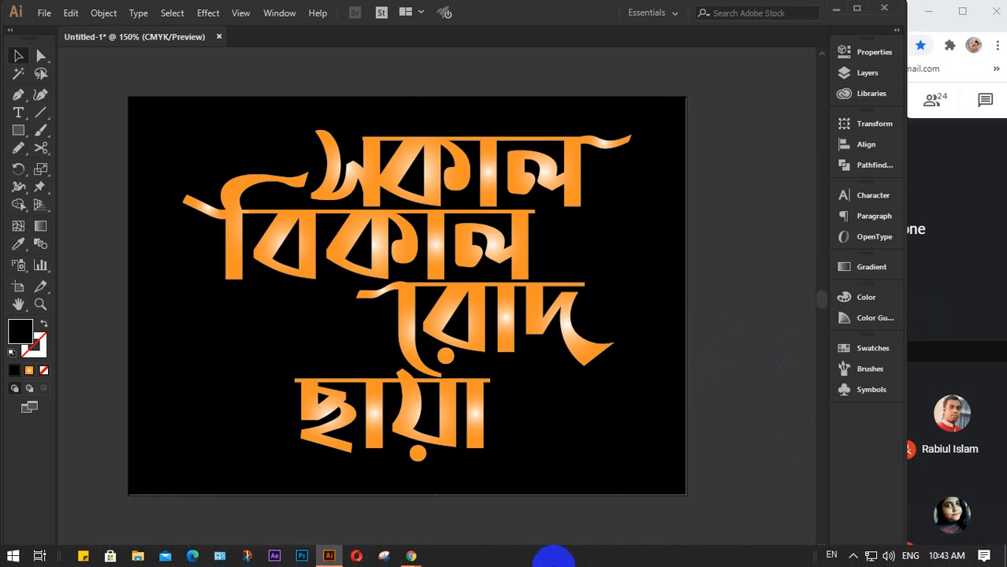
mouse_move(410, 556)
left_click(504, 504)
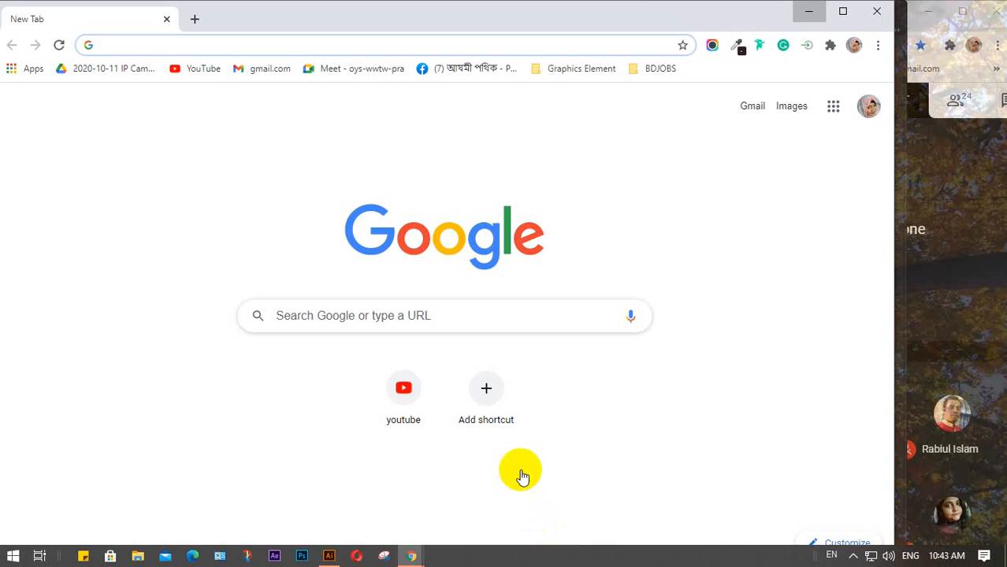
left_click(979, 315)
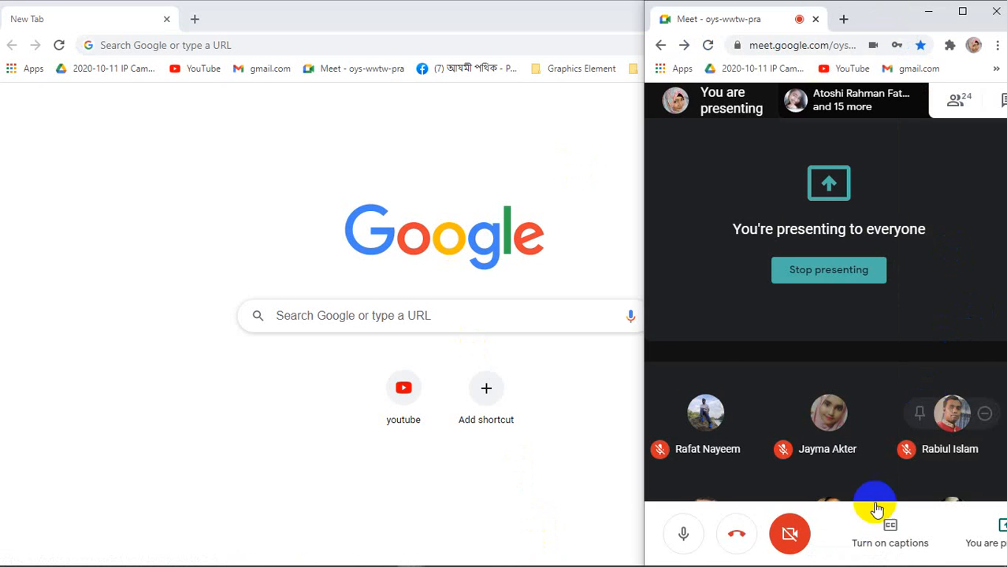
left_click(853, 558)
left_click(853, 558)
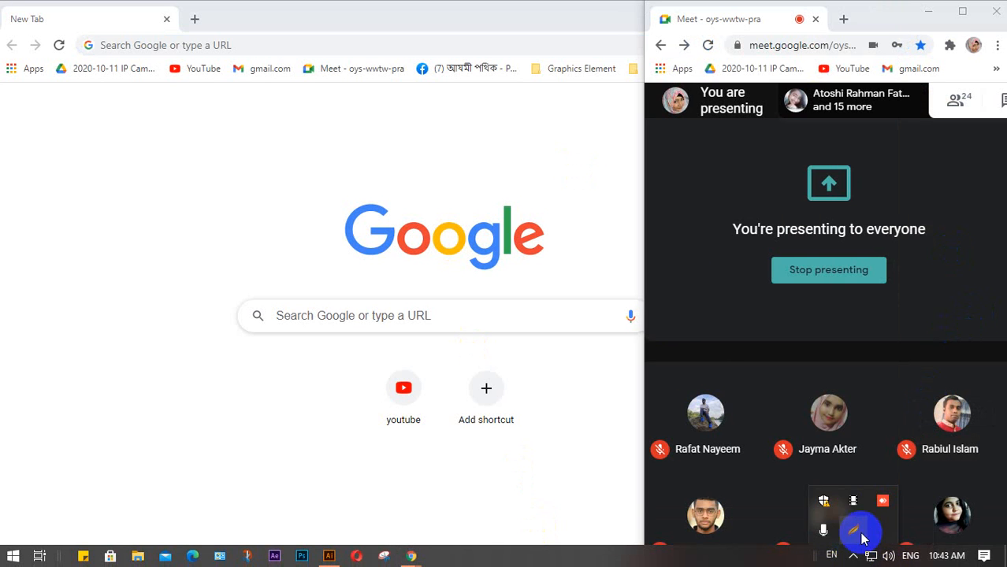